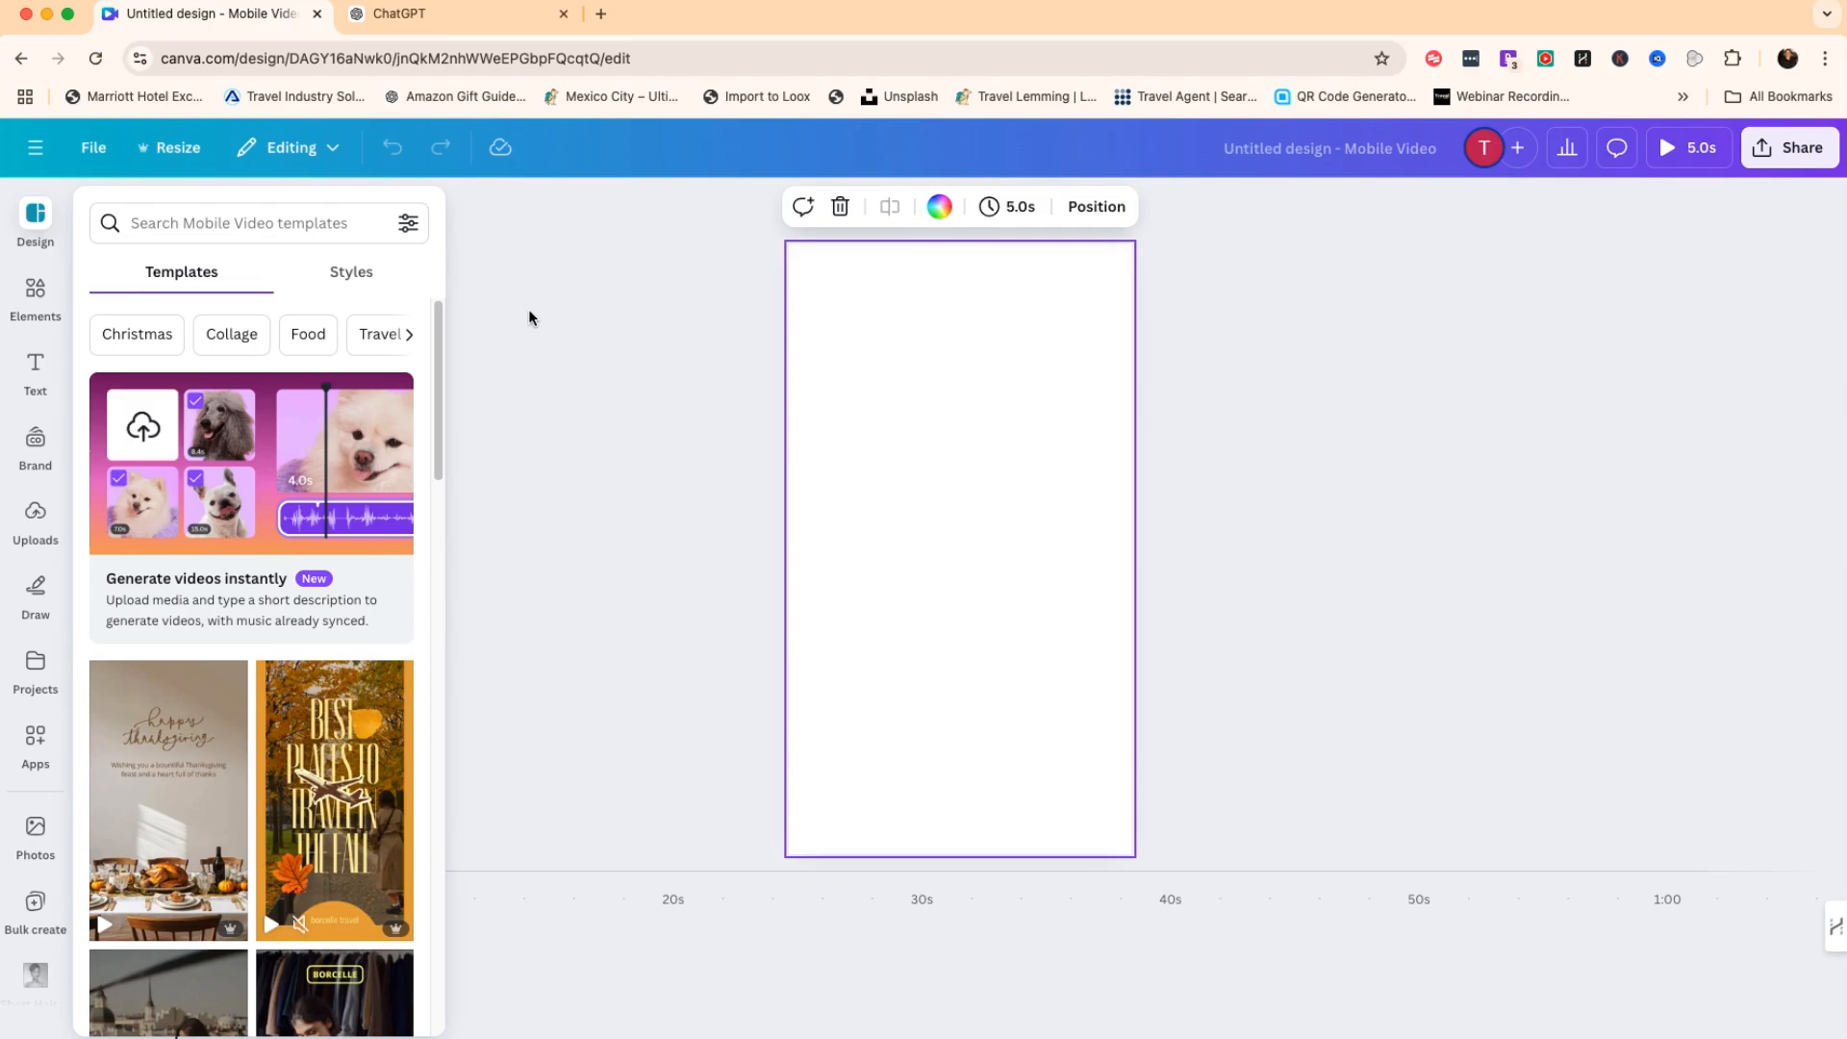
Duplicate the blank page so the video has a second page.
{"action": "mouse_move", "coordinate": [284, 972]}
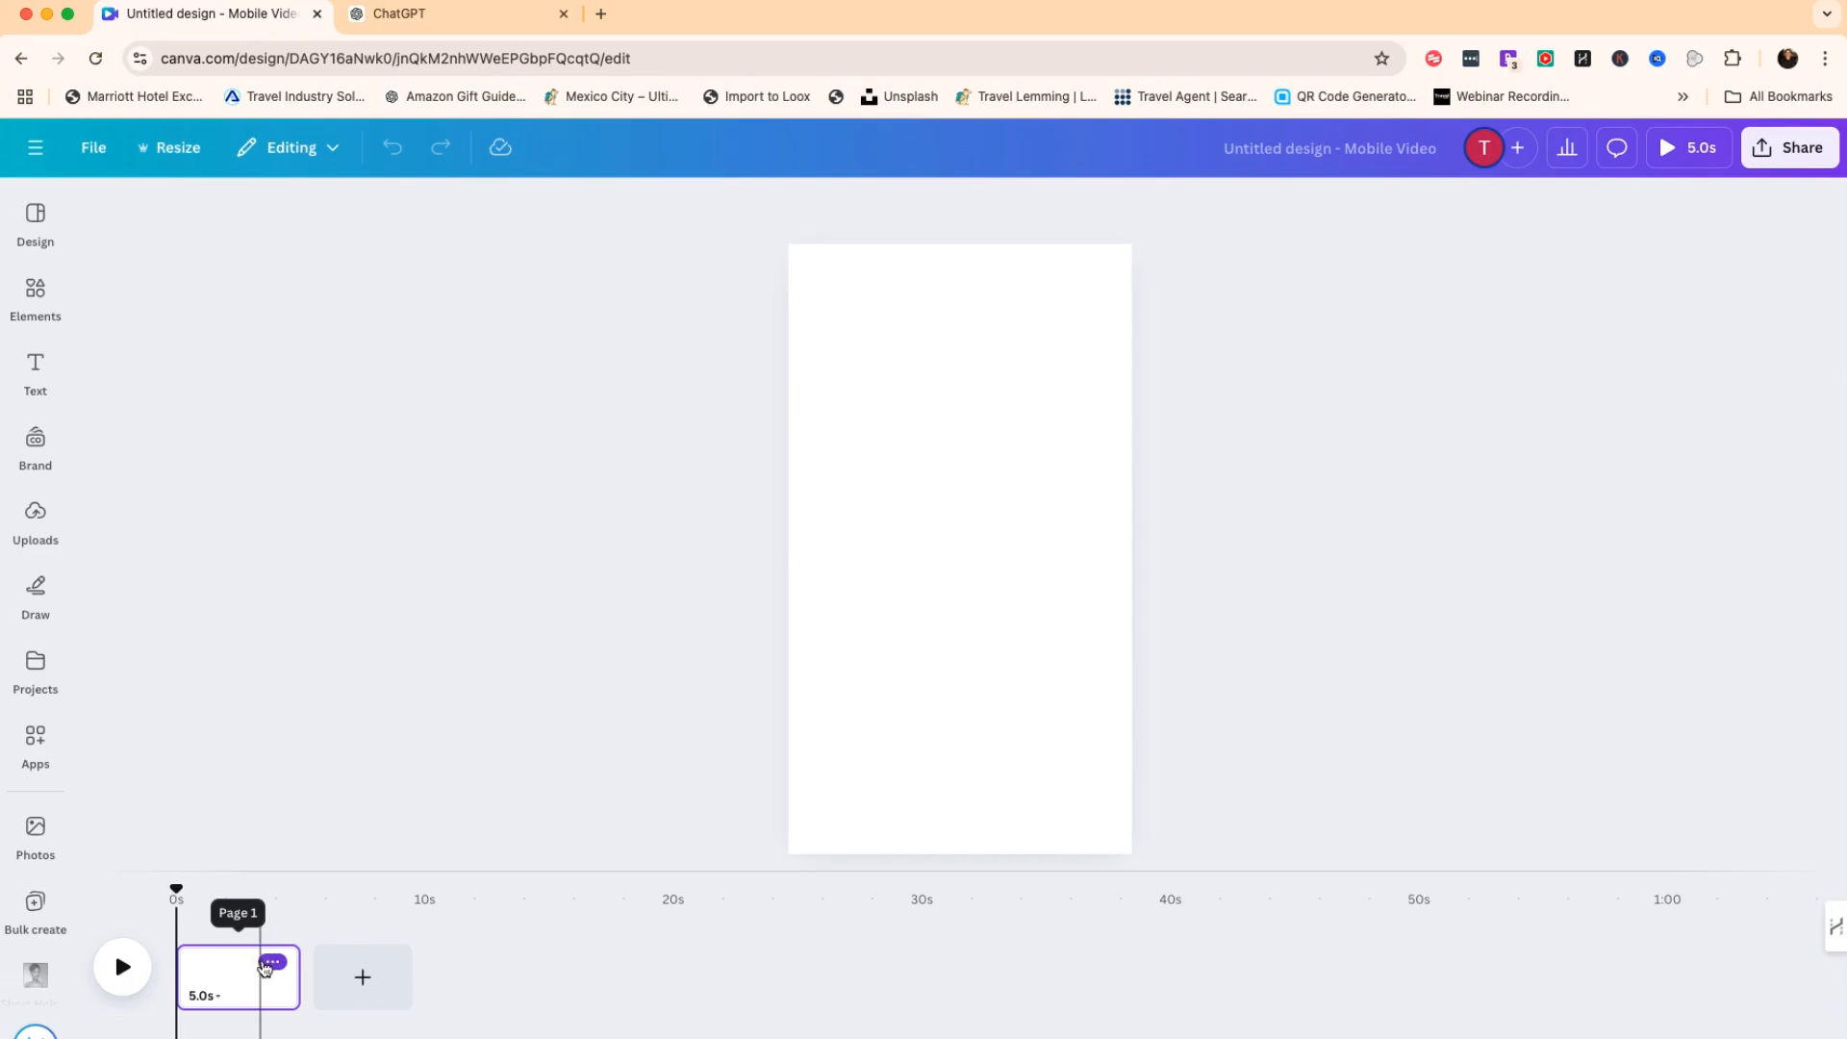
{"action": "left_click", "coordinate": [273, 963]}
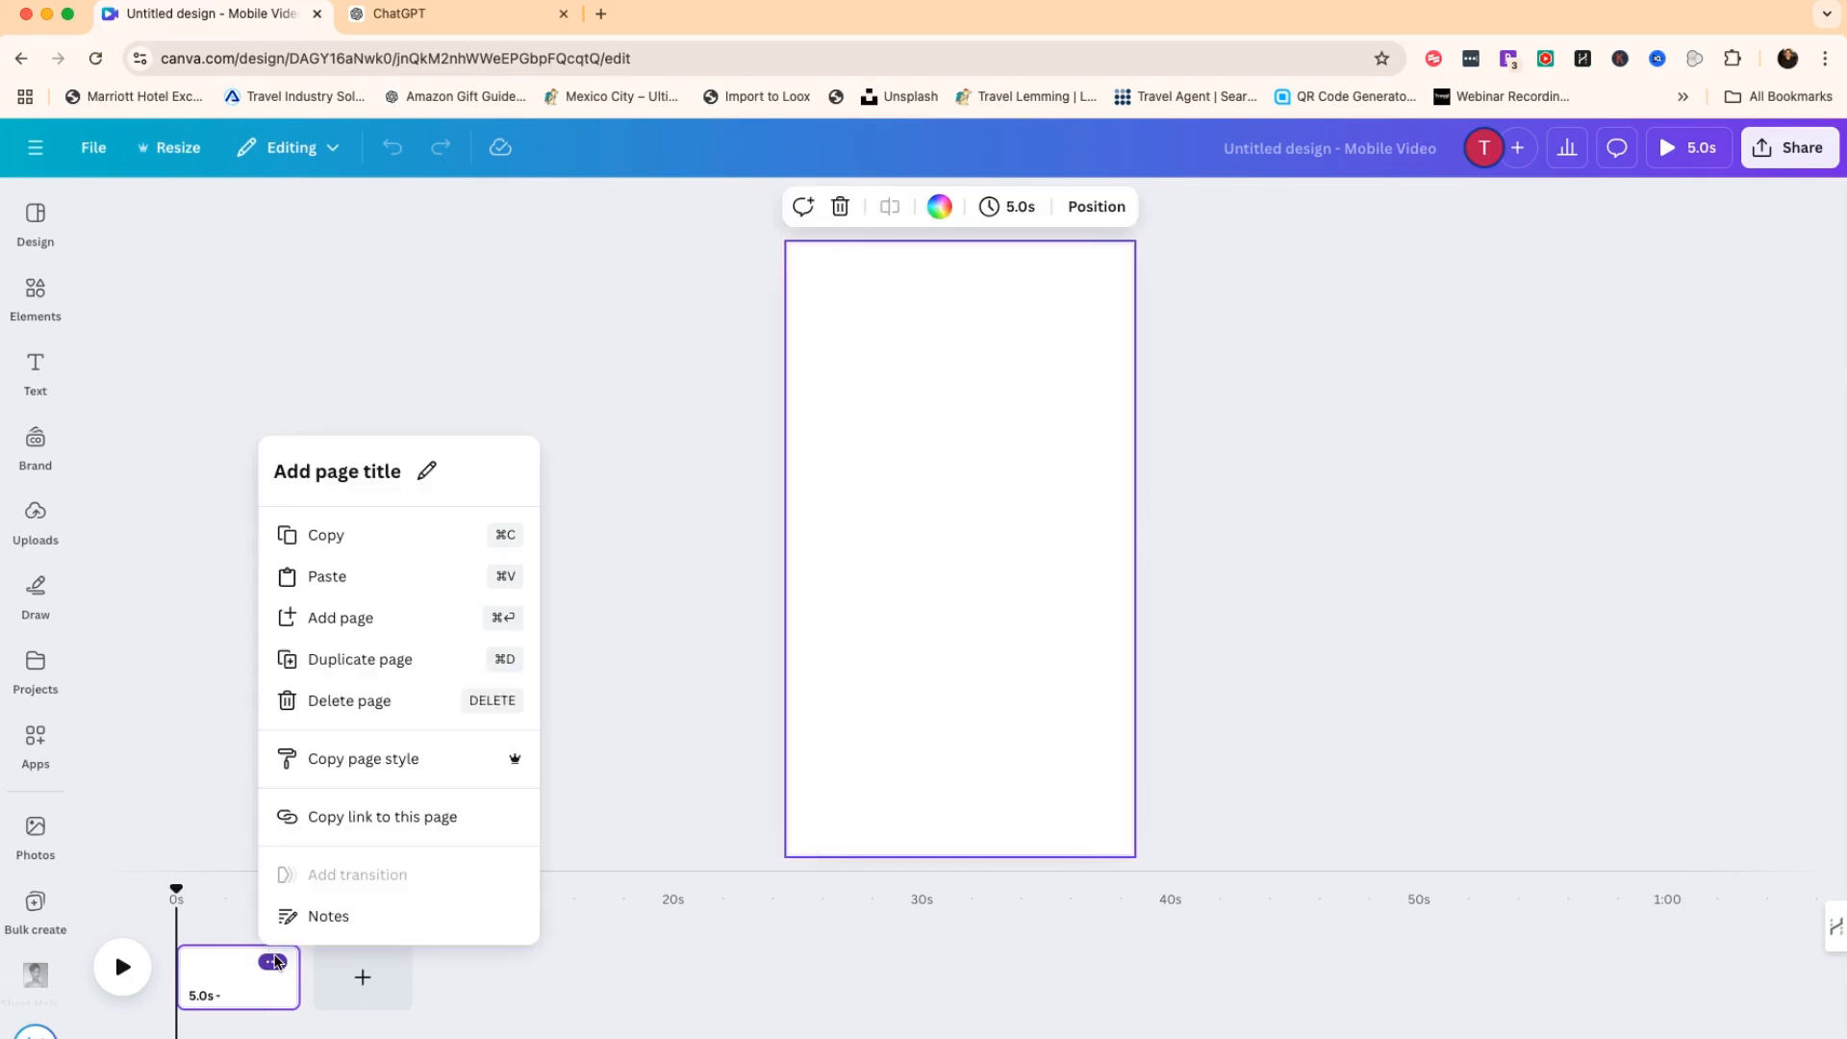
{"action": "left_click", "coordinate": [354, 658]}
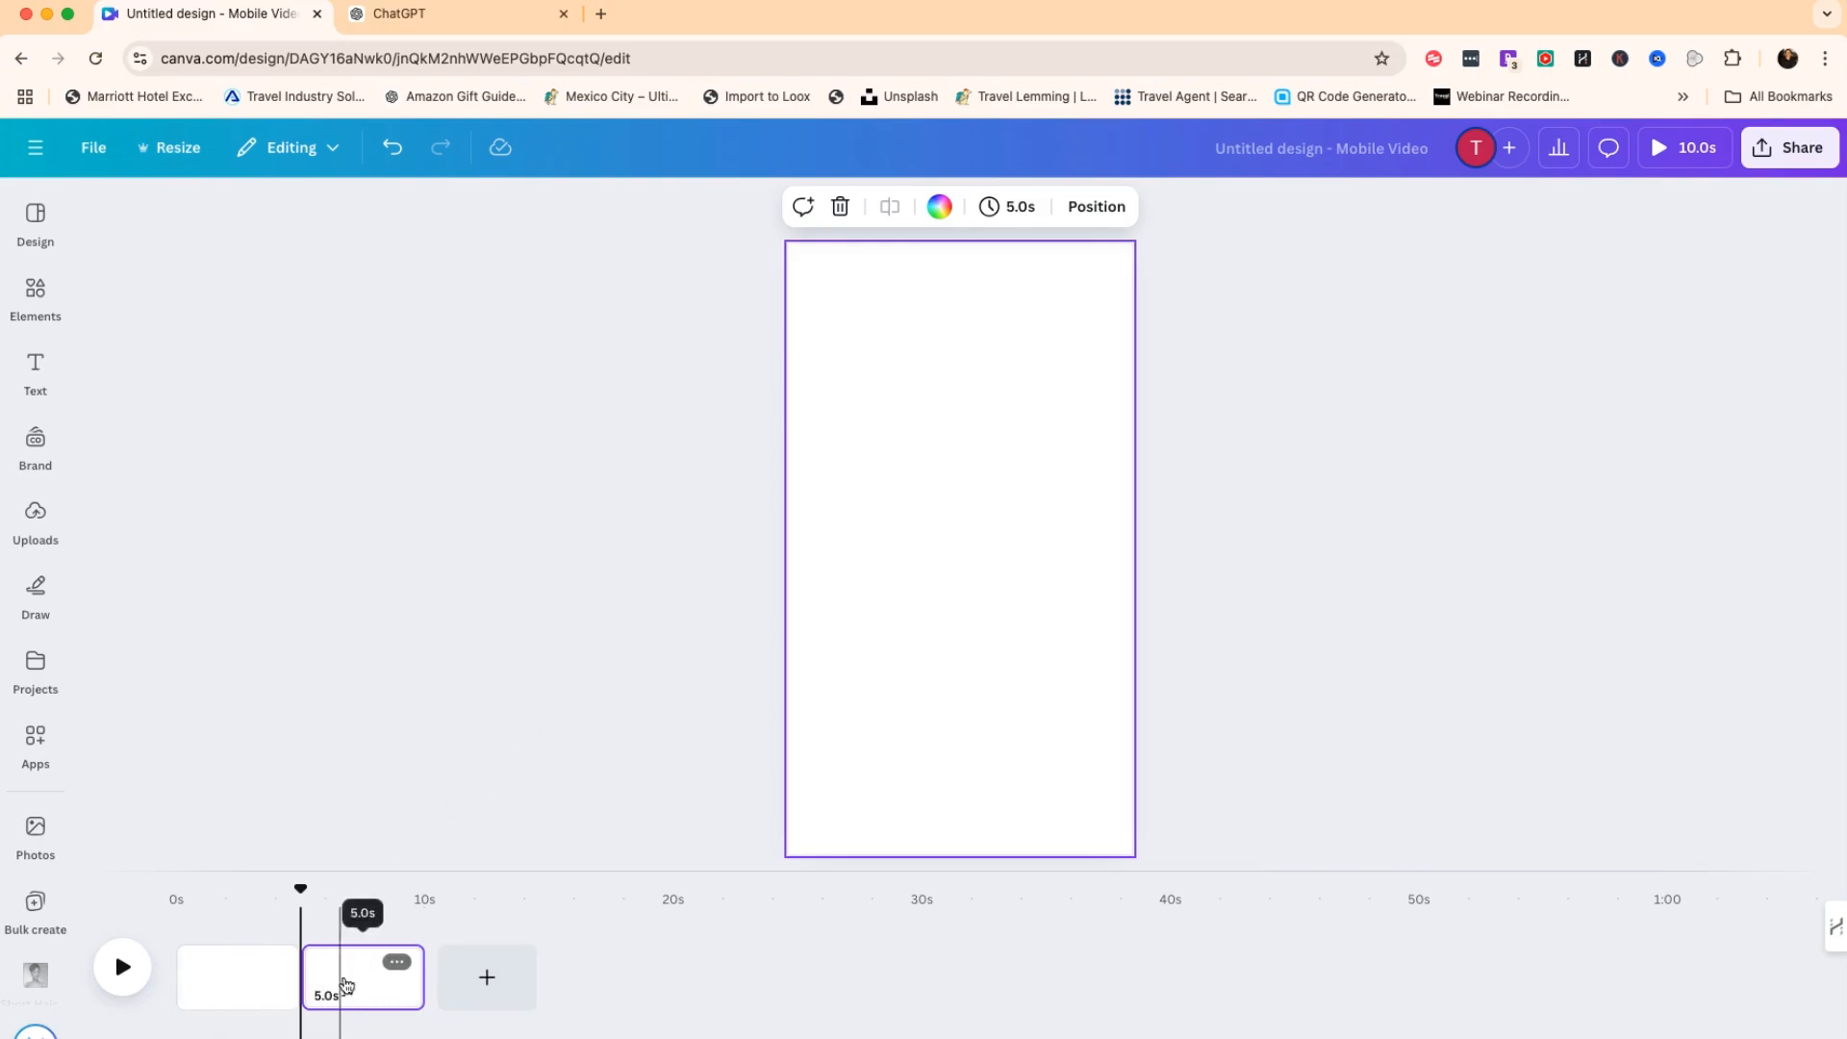
Select the first page and search the stock videos for "vacation".
{"action": "left_click", "coordinate": [264, 973]}
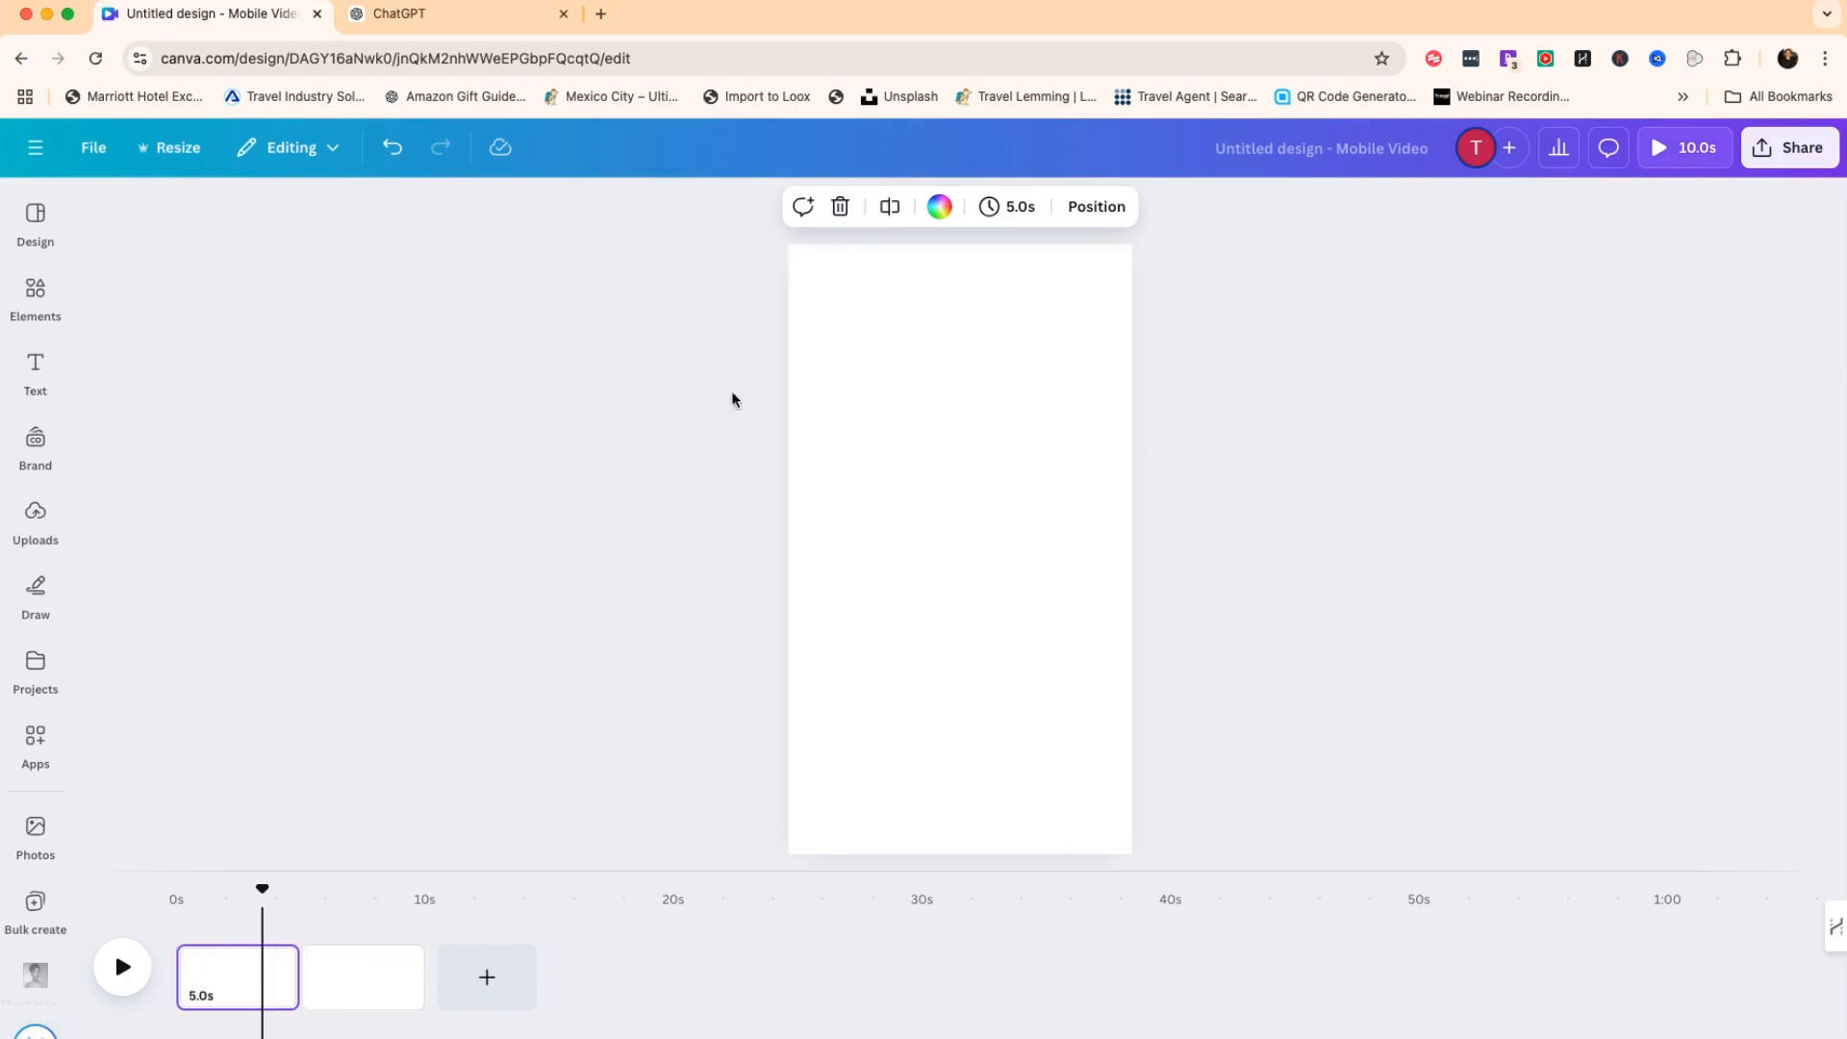
{"action": "left_click", "coordinate": [42, 227]}
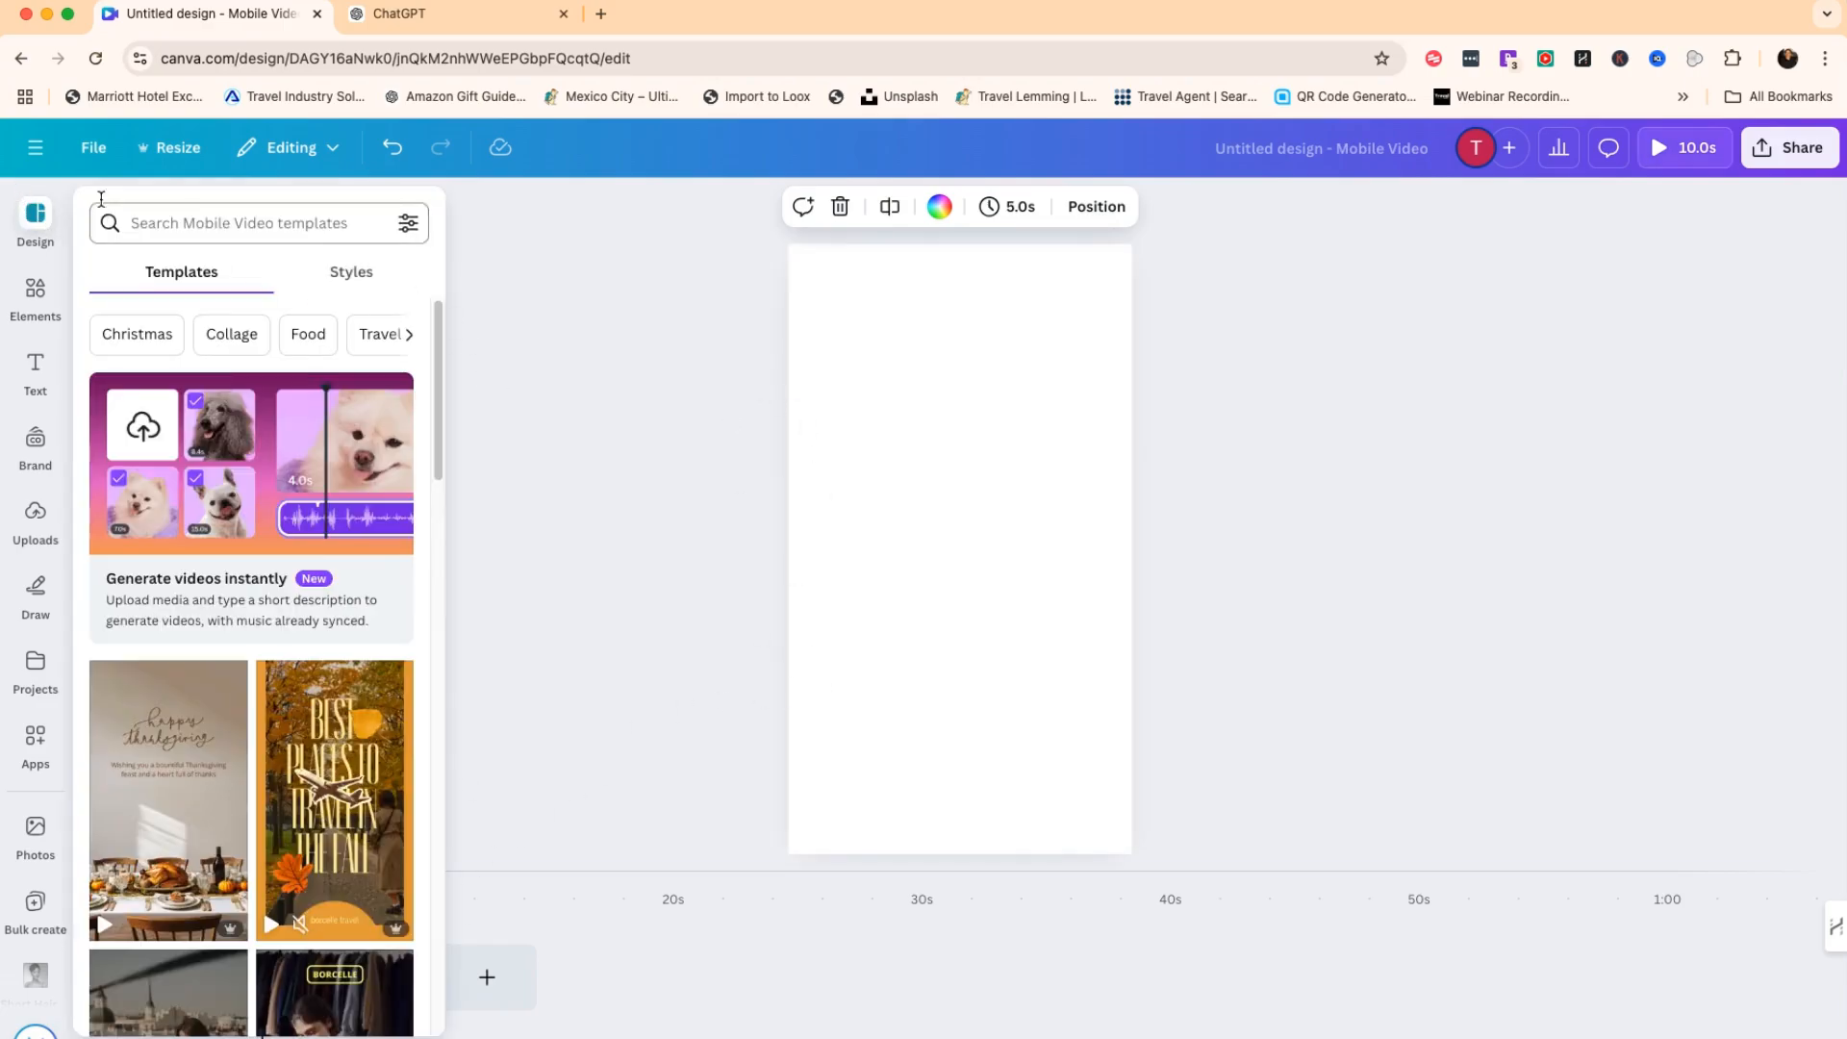
{"action": "left_click", "coordinate": [34, 664]}
{"action": "left_click", "coordinate": [11, 243]}
{"action": "left_click", "coordinate": [37, 300]}
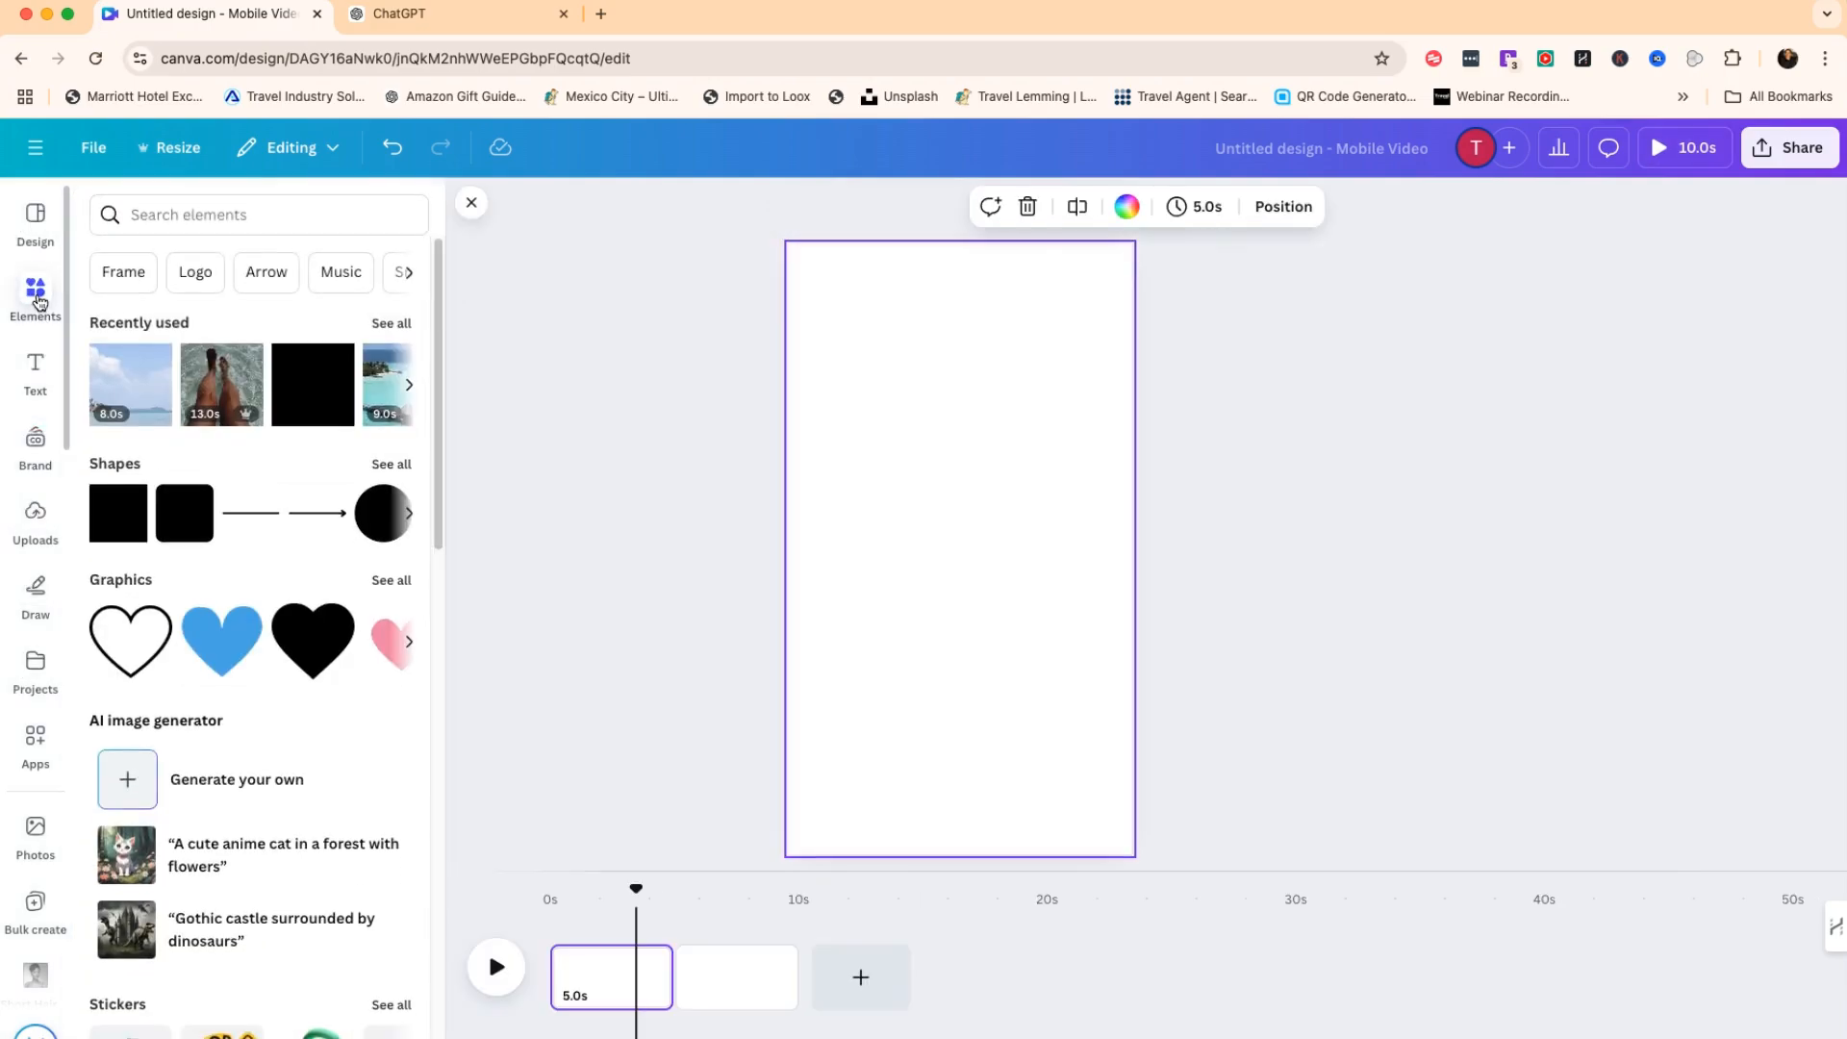
{"action": "scroll", "coordinate": [268, 577], "scroll_direction": "down", "scroll_amount": 3}
{"action": "scroll", "coordinate": [269, 572], "scroll_direction": "down", "scroll_amount": 8}
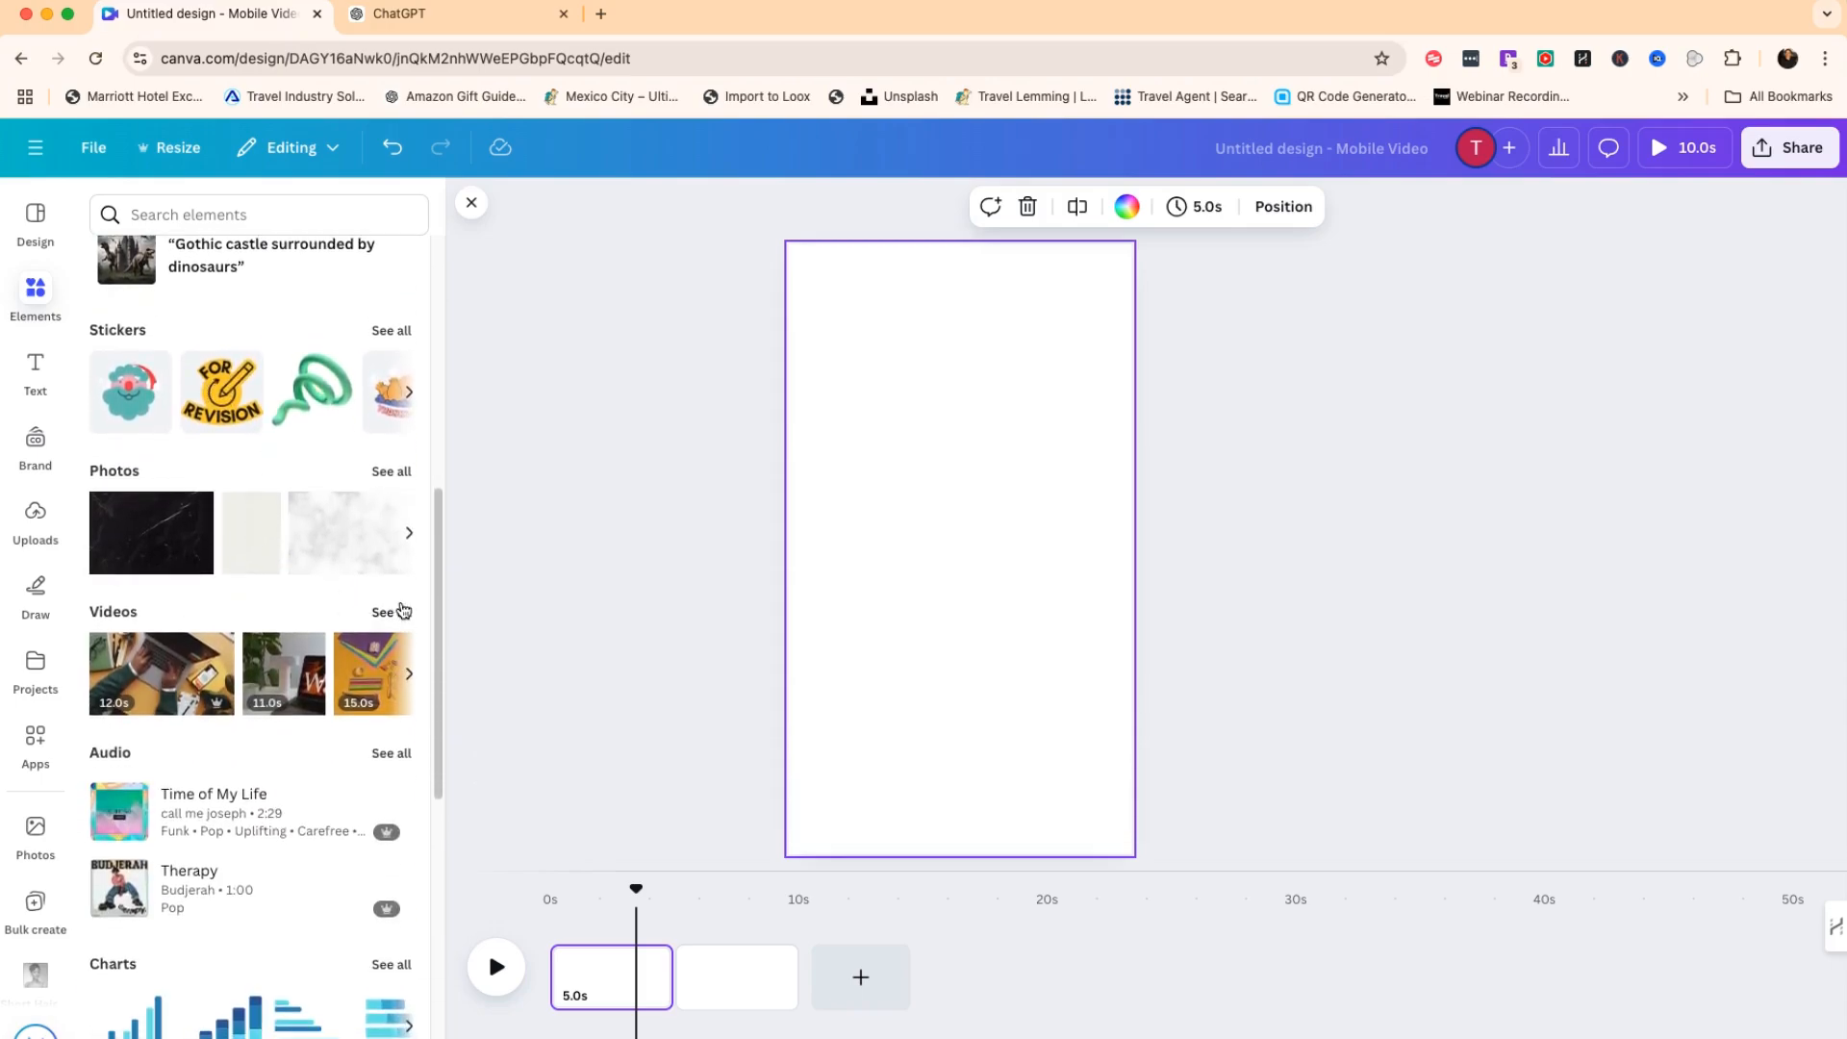
{"action": "left_click", "coordinate": [391, 611]}
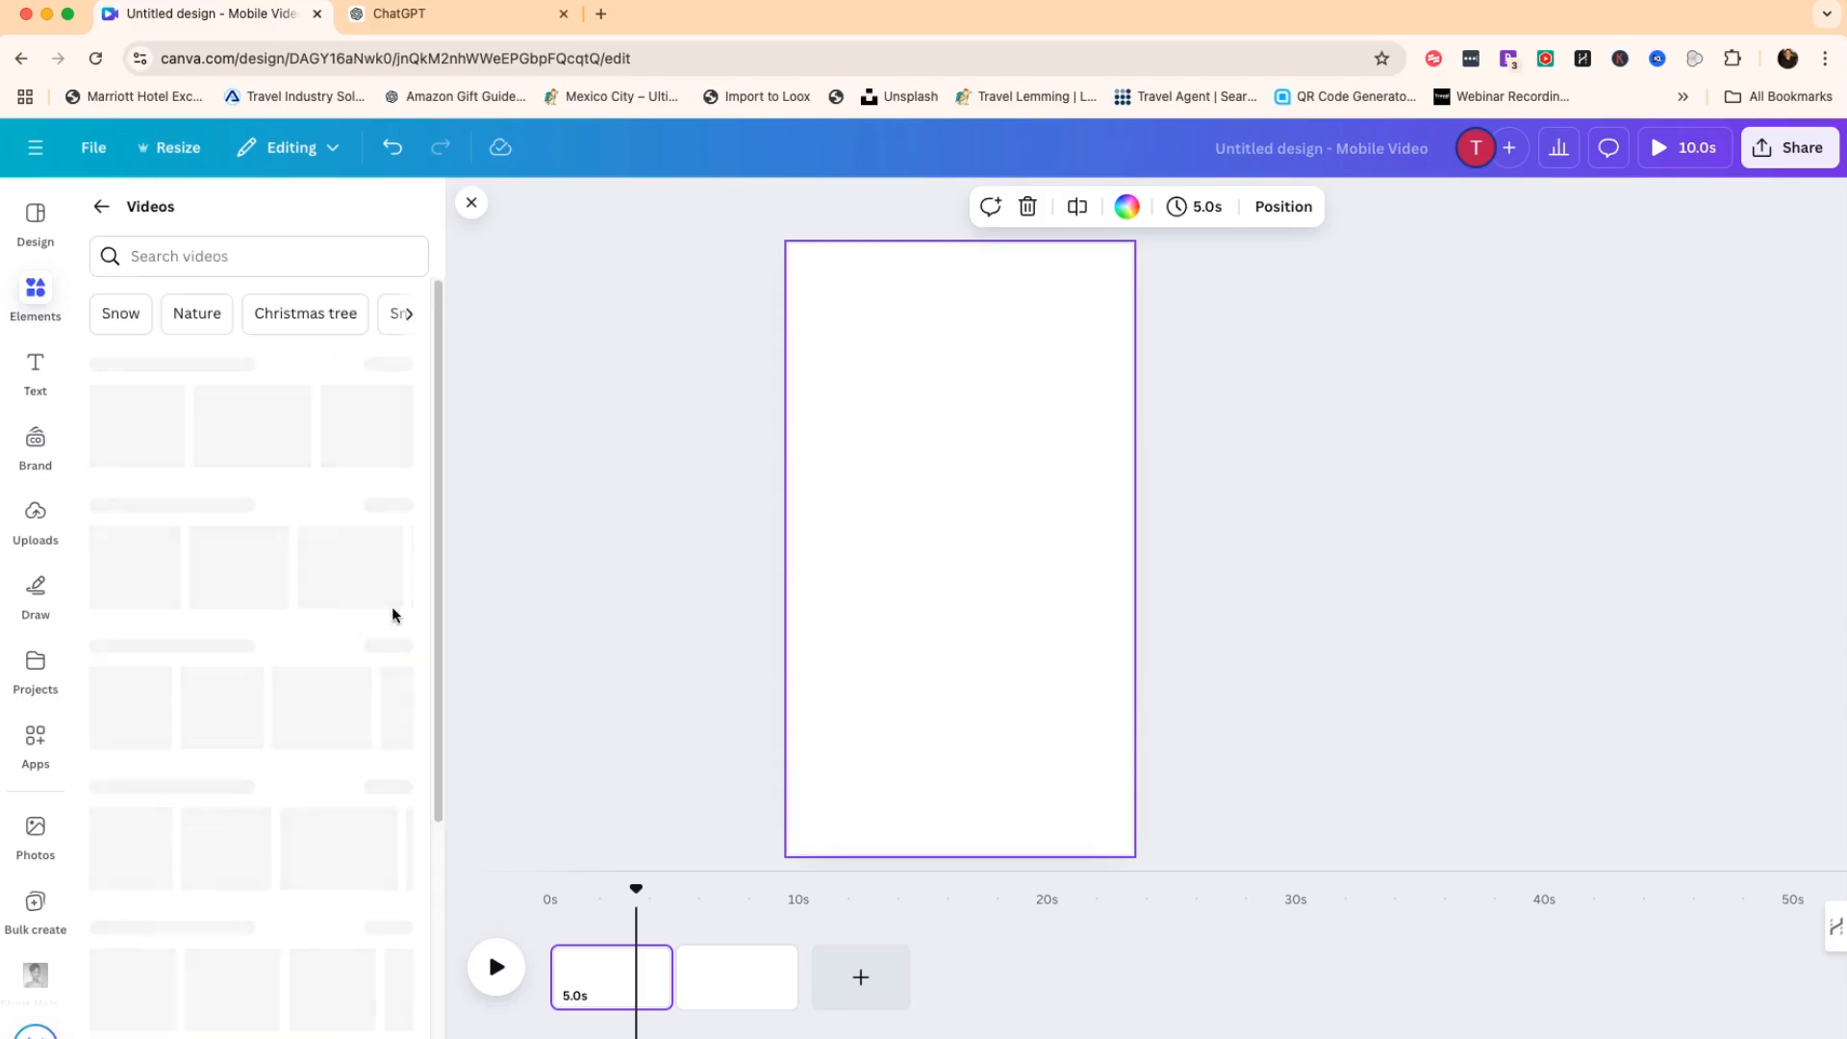
{"action": "left_click", "coordinate": [174, 256]}
{"action": "type", "text": "vacation"}
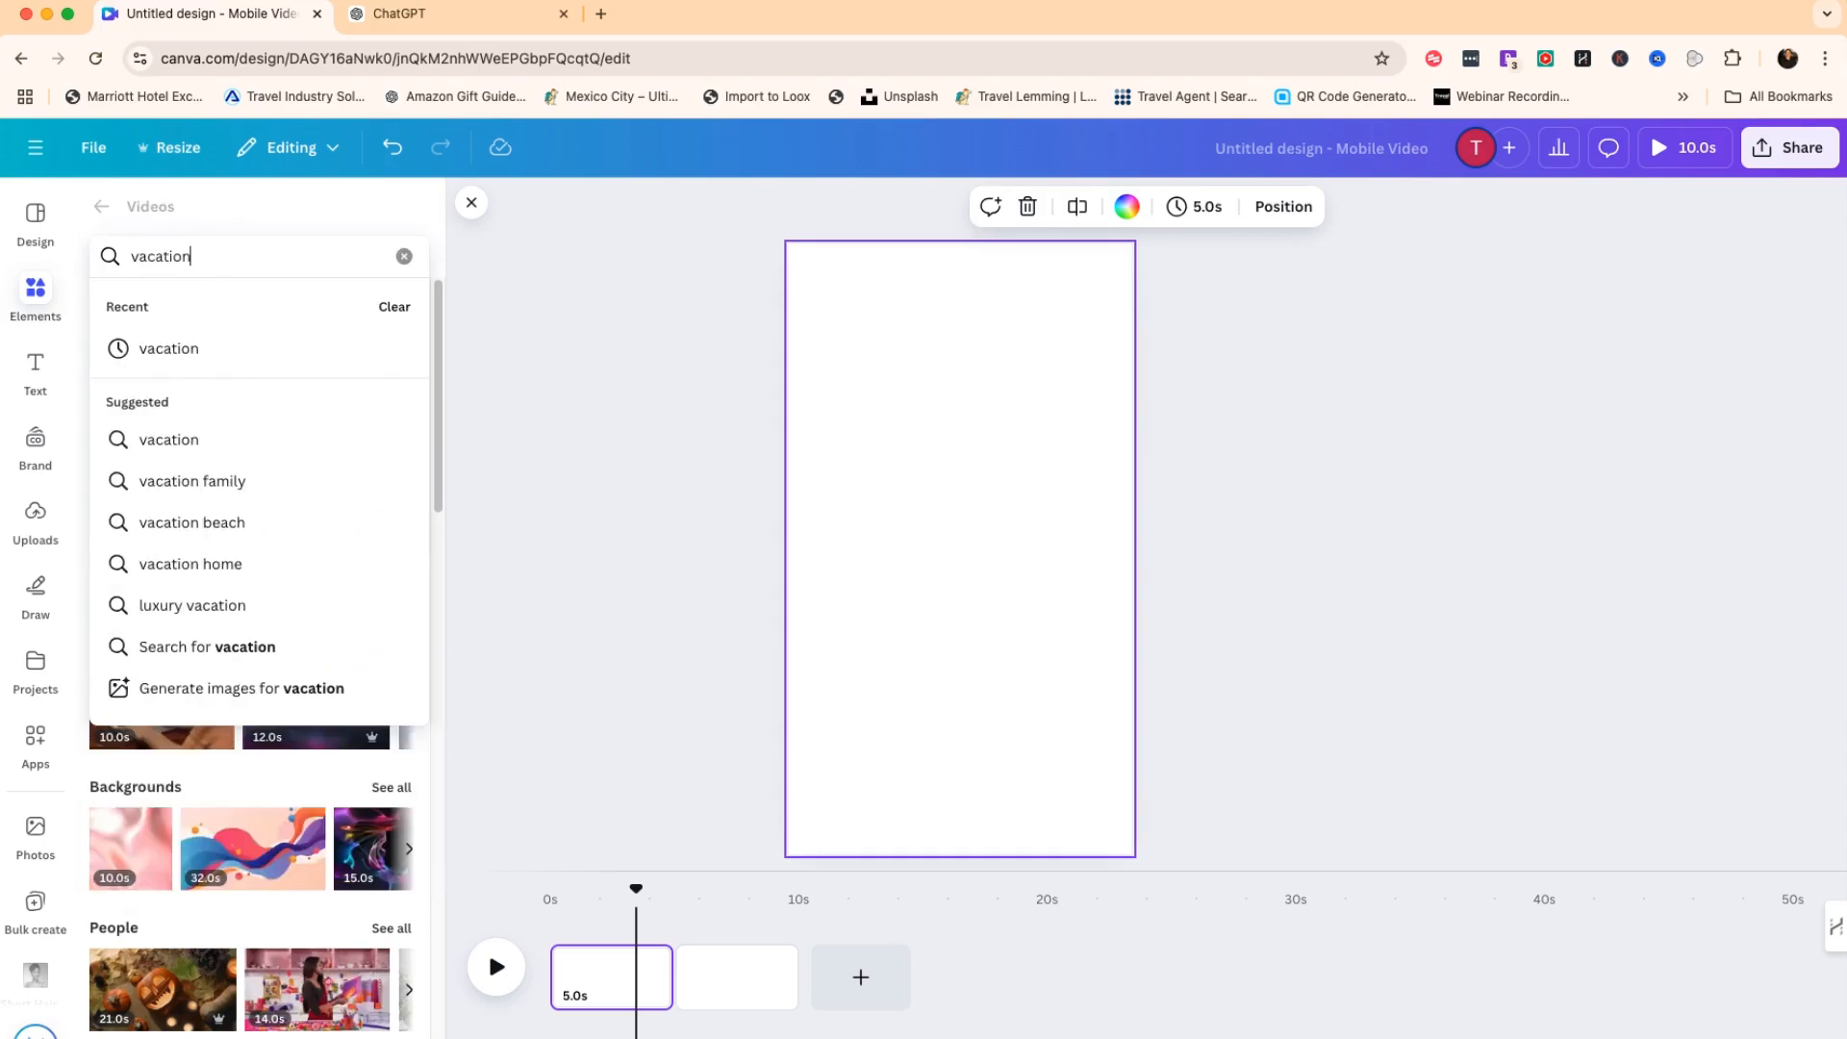
{"action": "key", "text": "Return"}
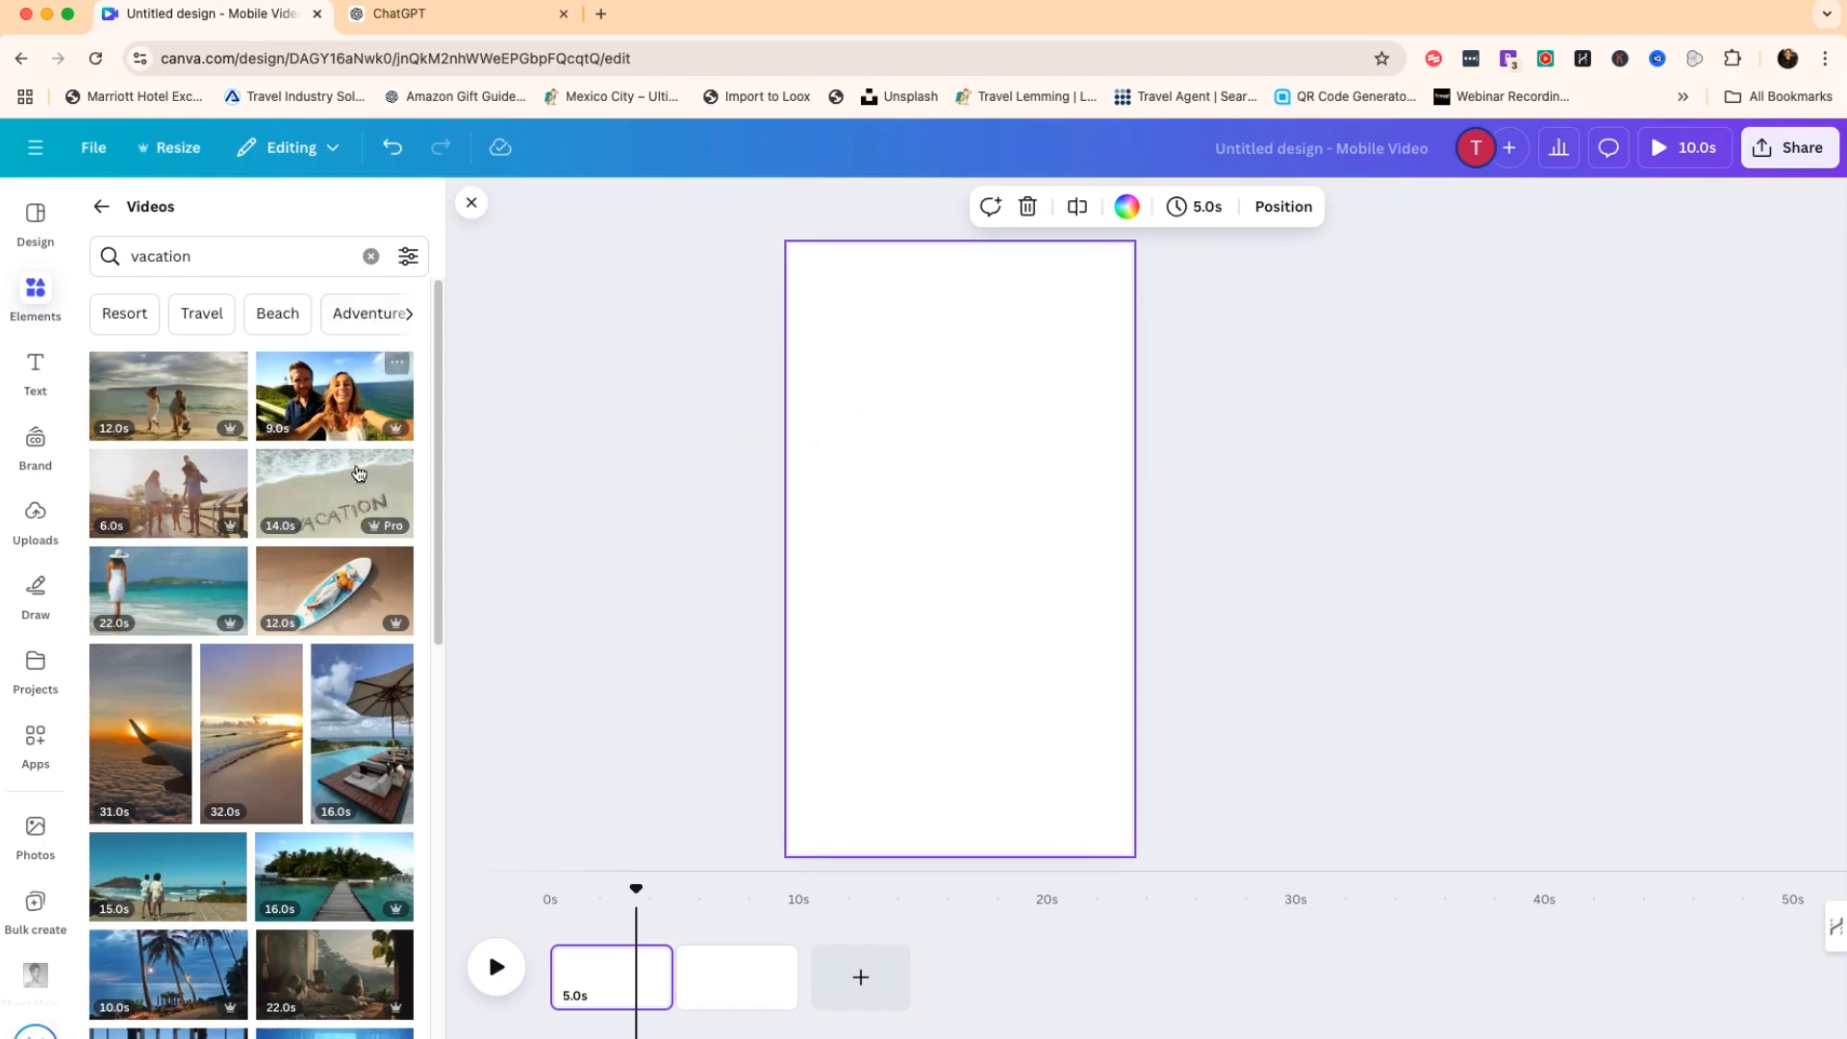
Filter the vacation video results to vertical orientation.
{"action": "left_click", "coordinate": [409, 258]}
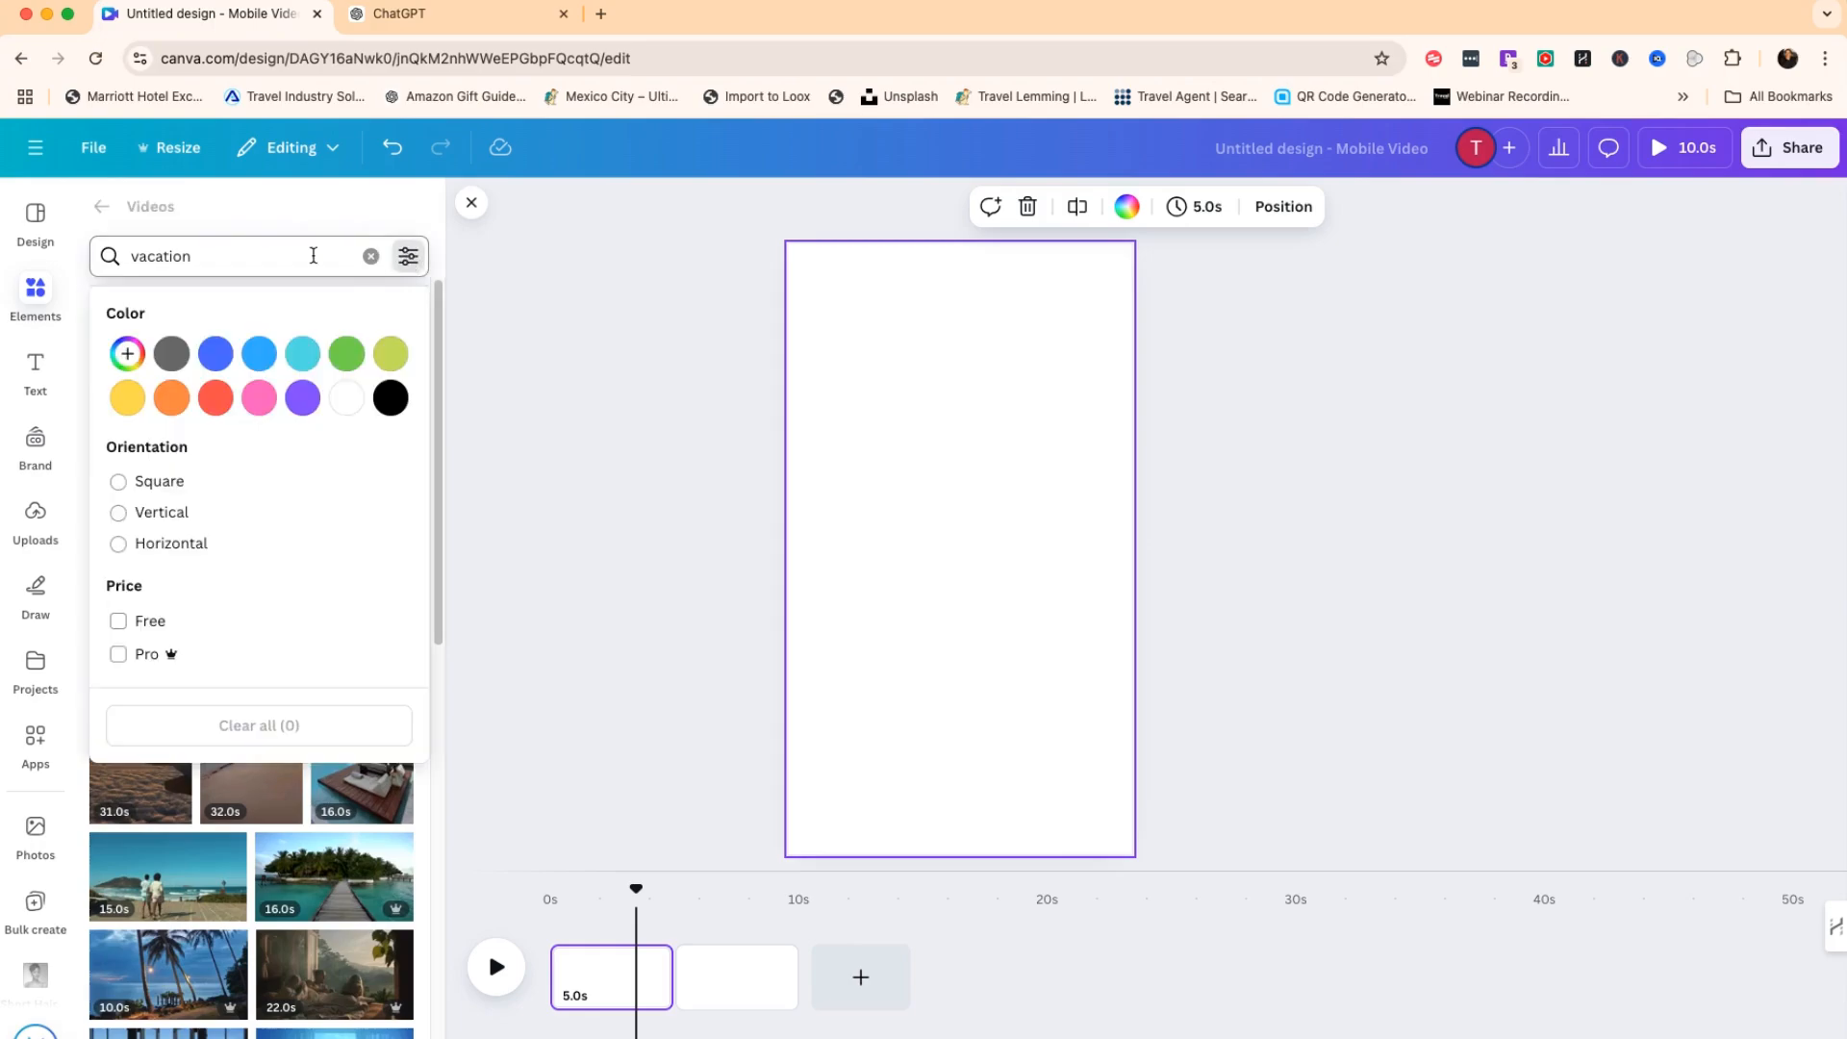
{"action": "left_click", "coordinate": [122, 515]}
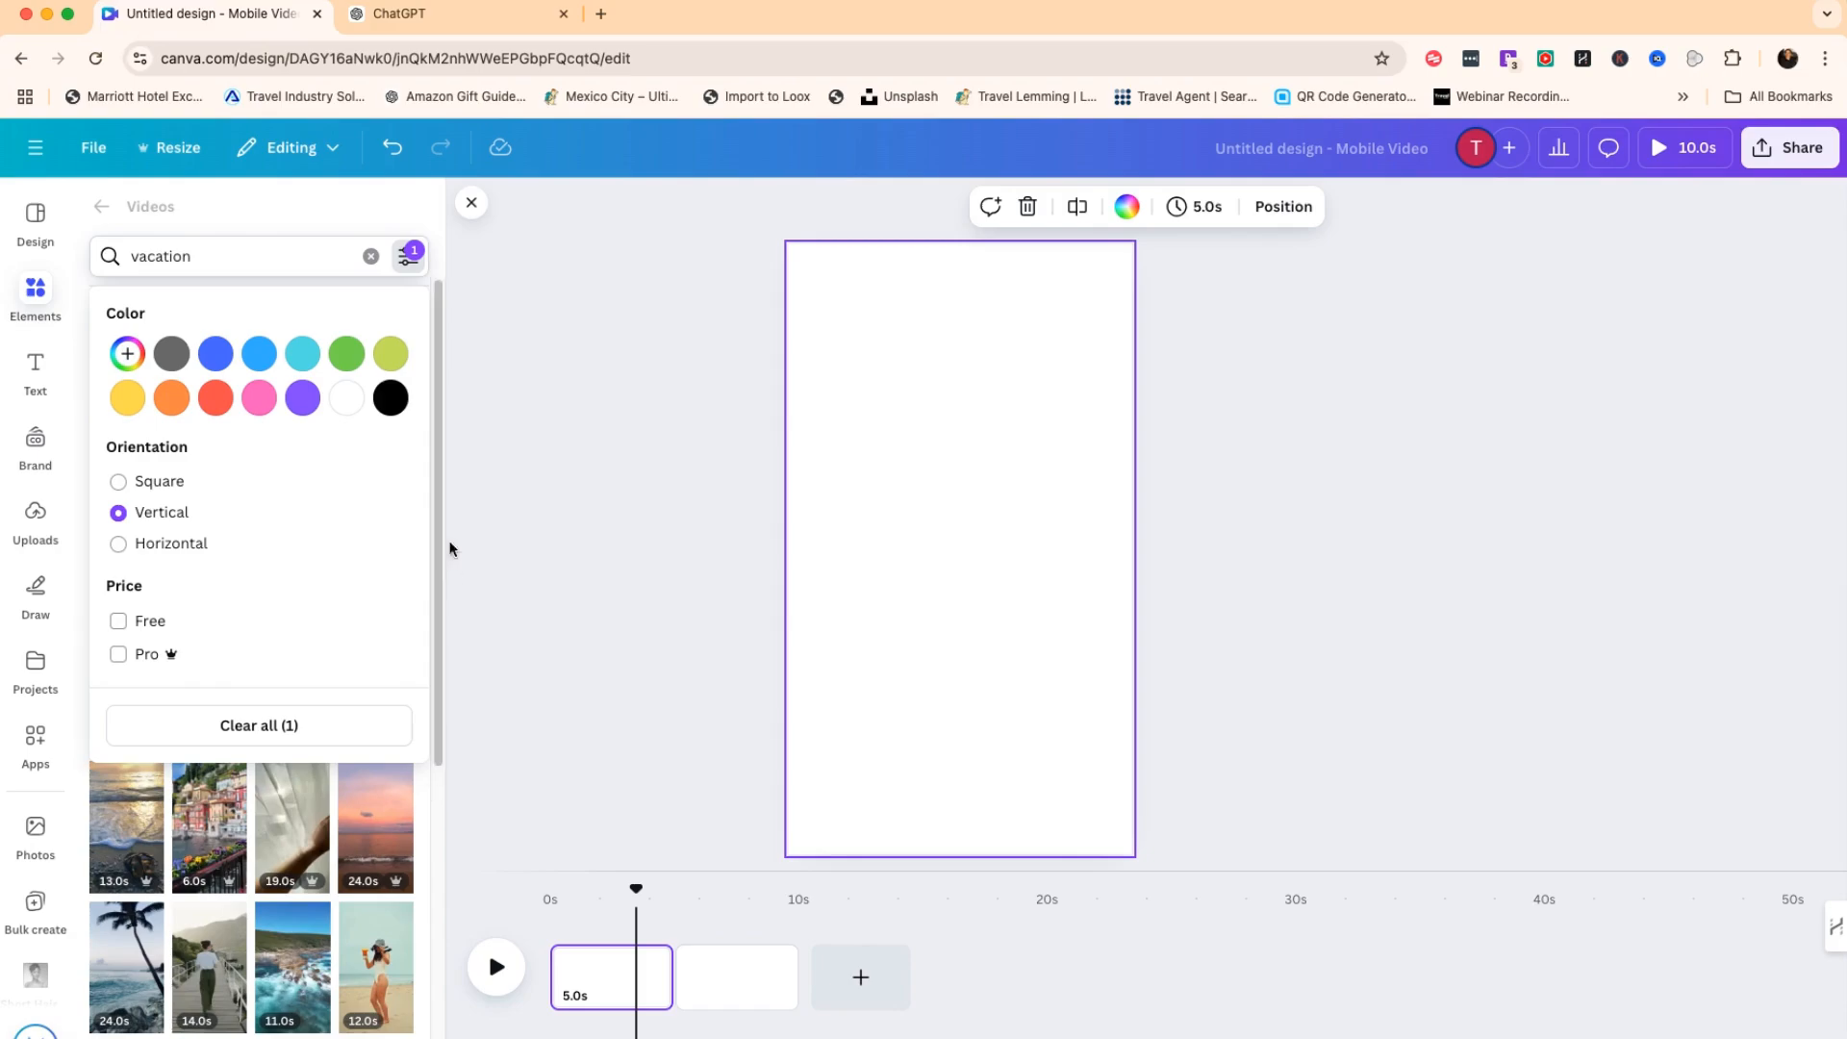
{"action": "left_click", "coordinate": [426, 817]}
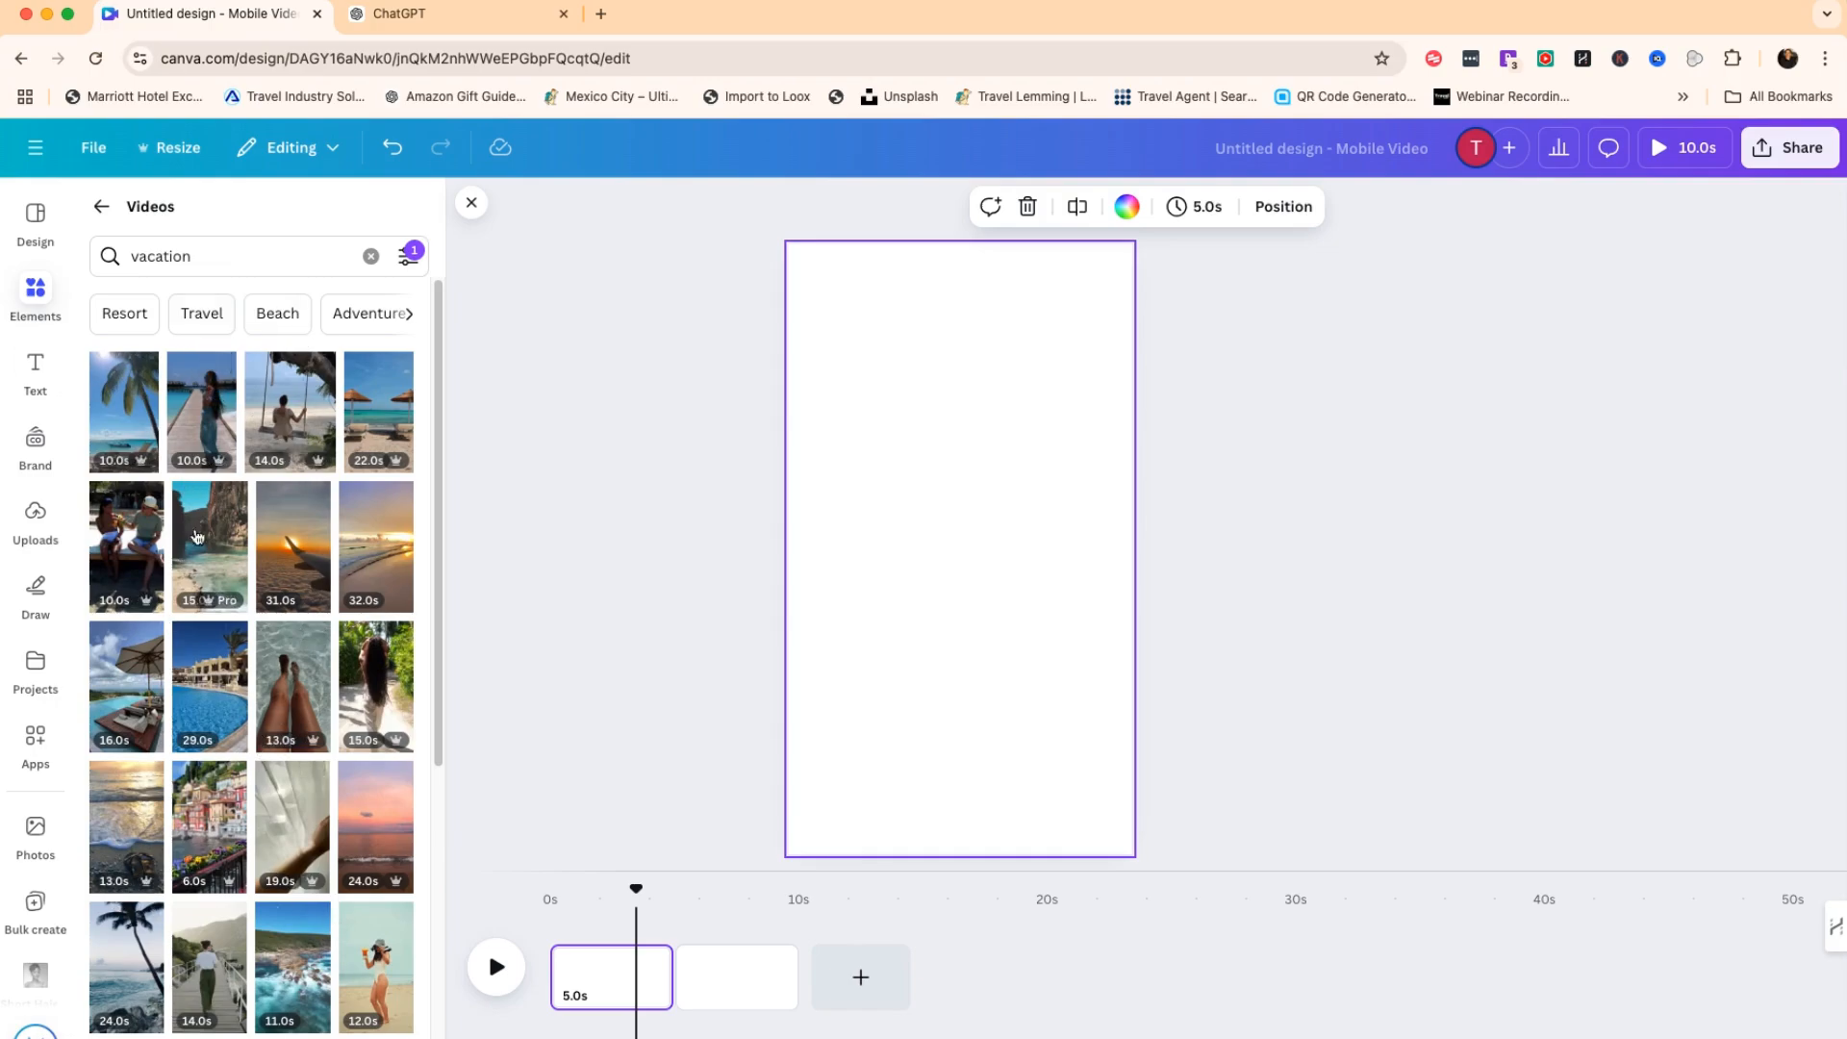
Fill the first page with the 13-second clip of legs in clear water as its background and trim it to 2.5 seconds.
{"action": "left_click", "coordinate": [287, 743]}
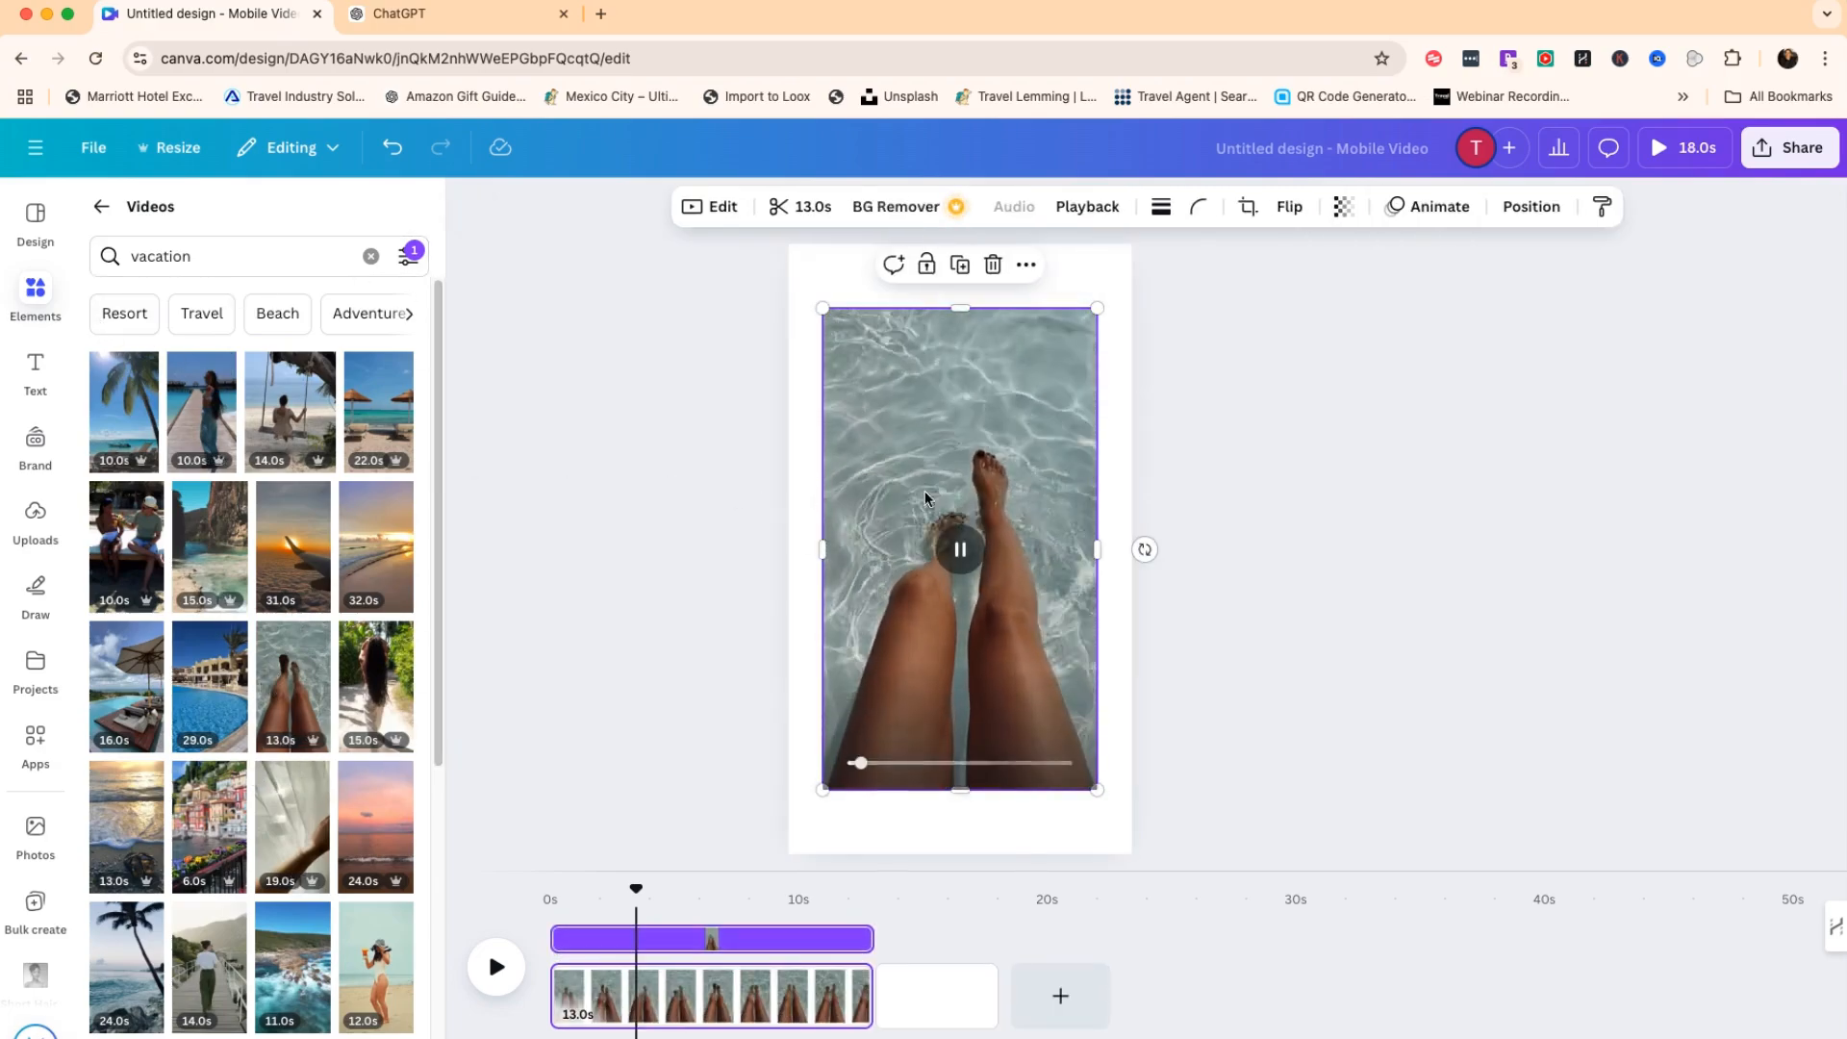
{"action": "right_click", "coordinate": [914, 389]}
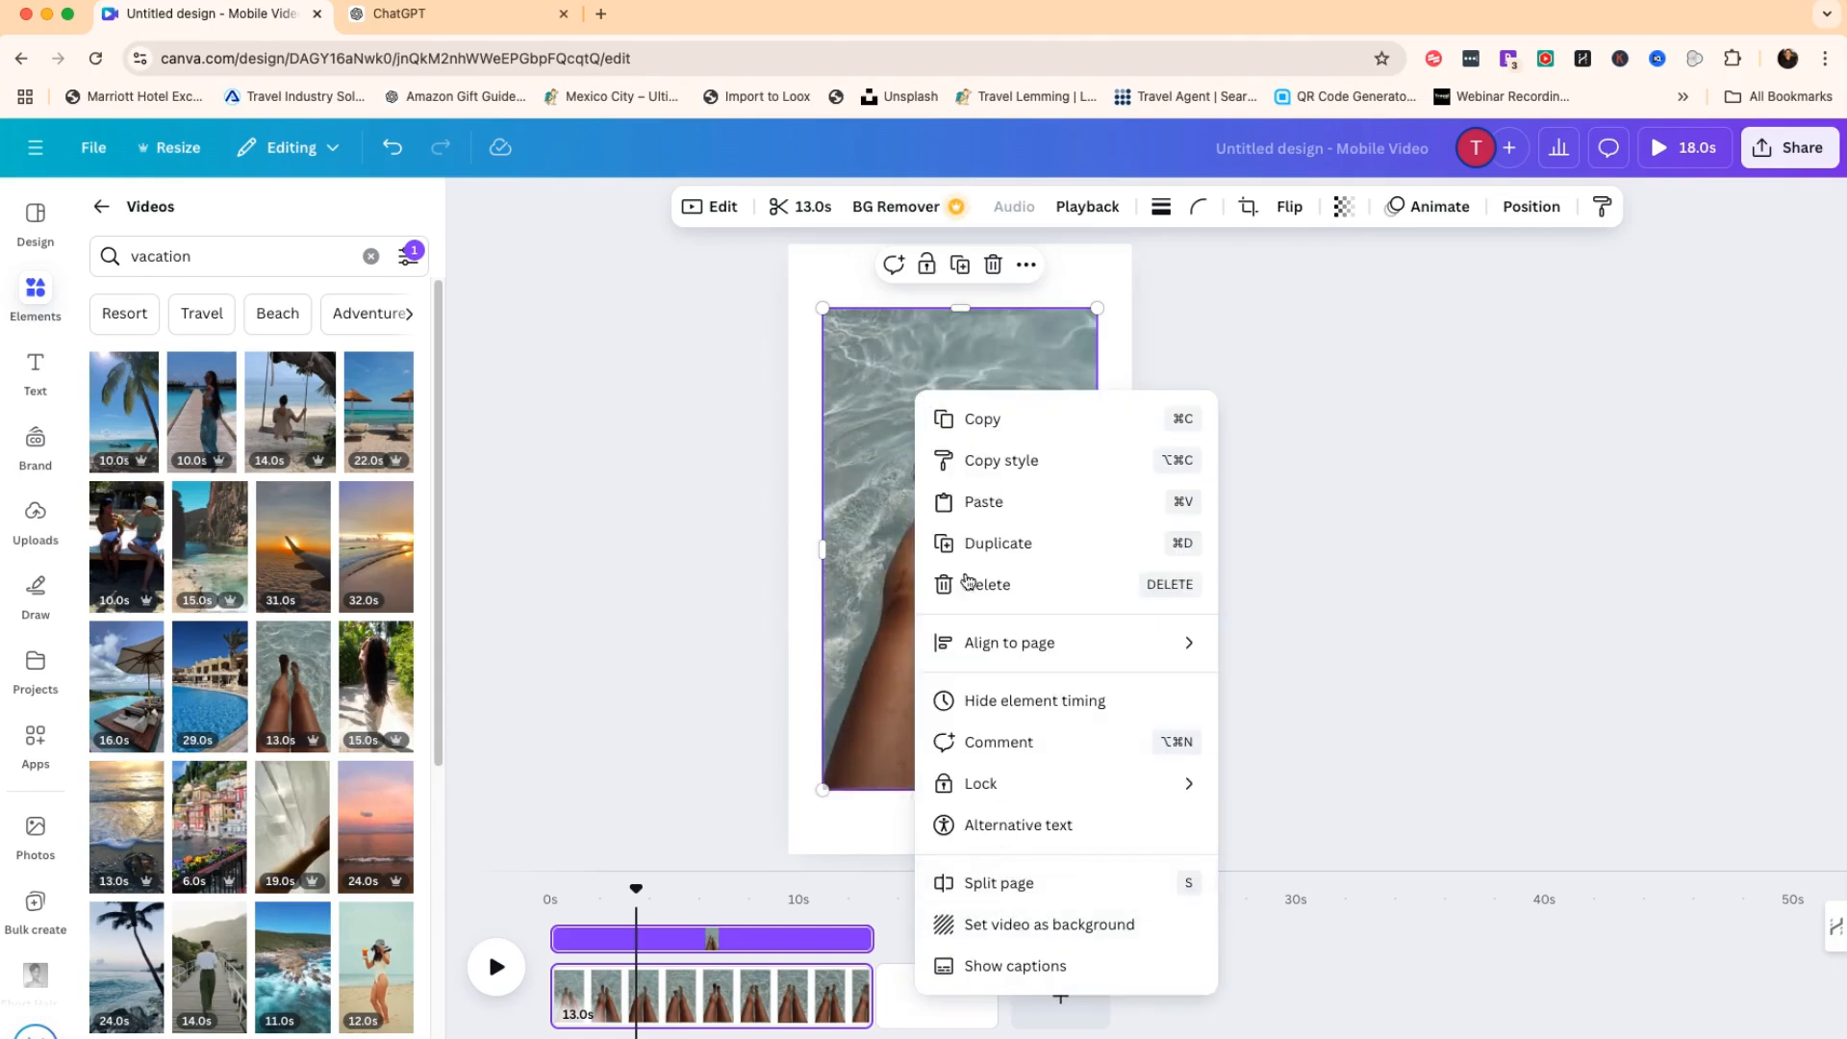
{"action": "left_click", "coordinate": [997, 929]}
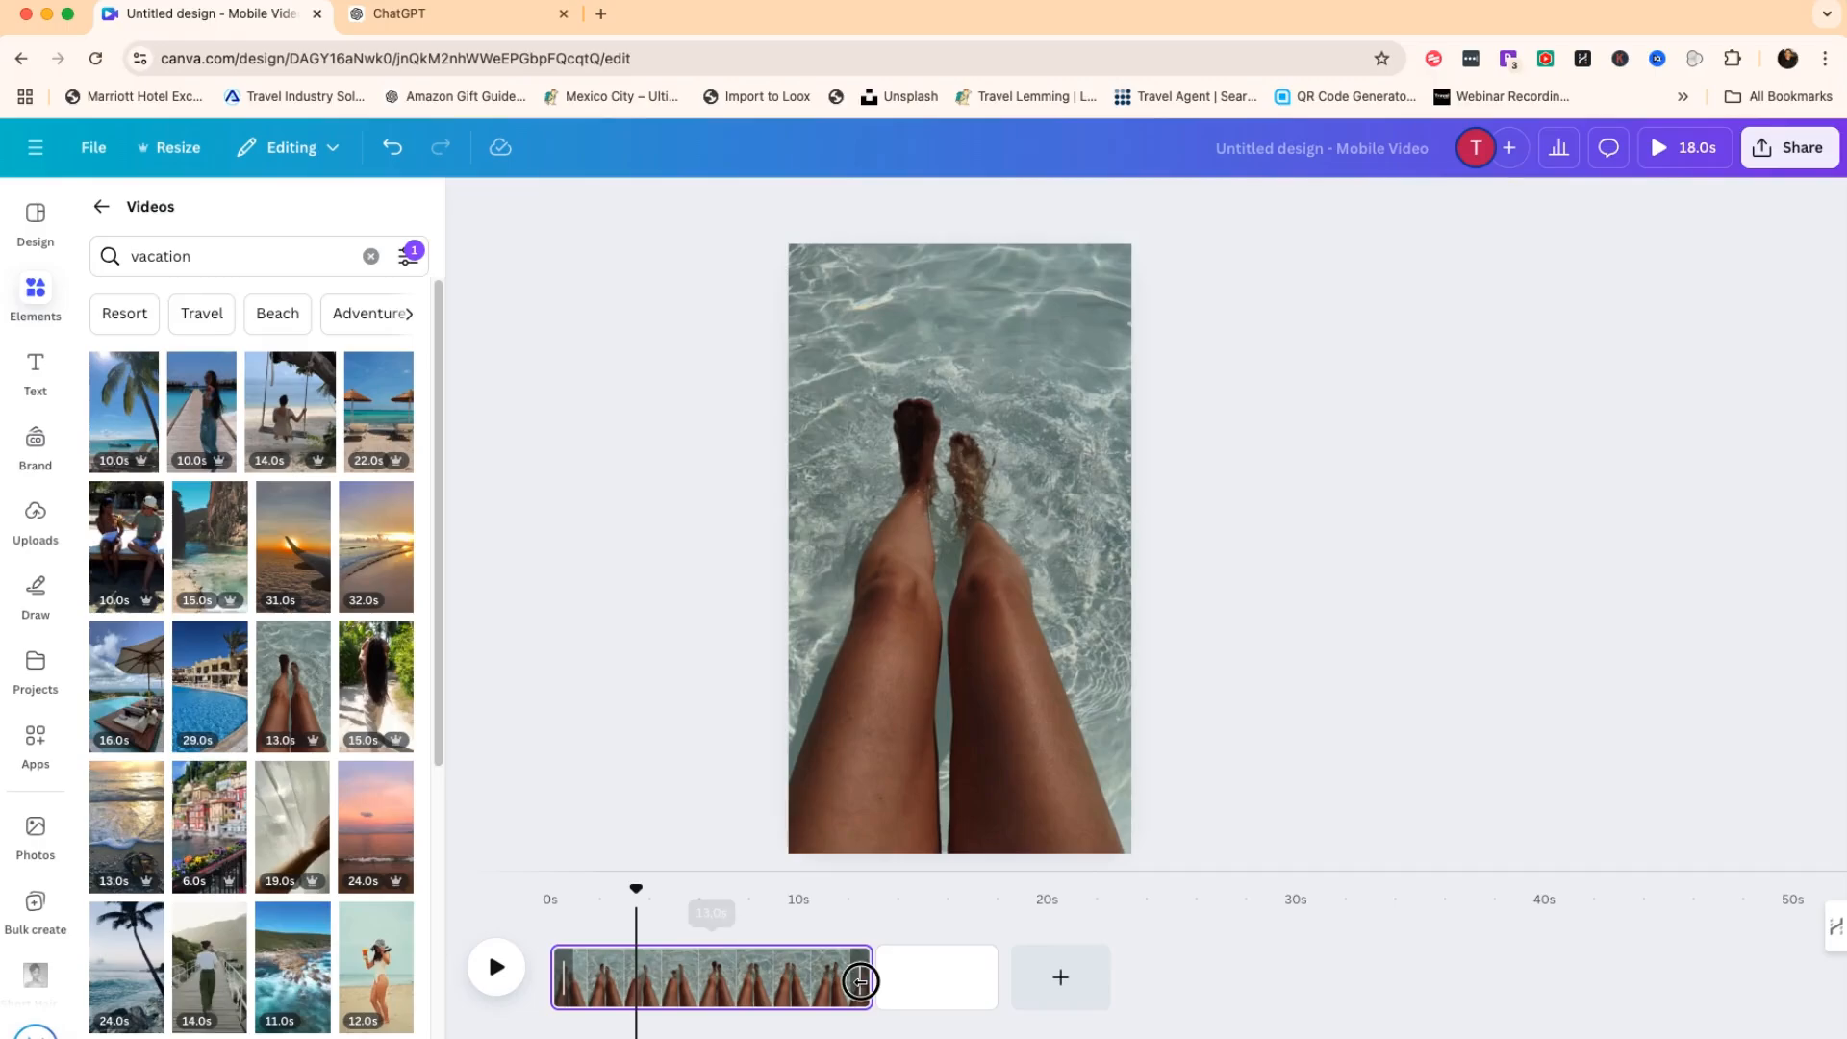
{"action": "left_click_drag", "start_coordinate": [861, 981], "coordinate": [598, 984]}
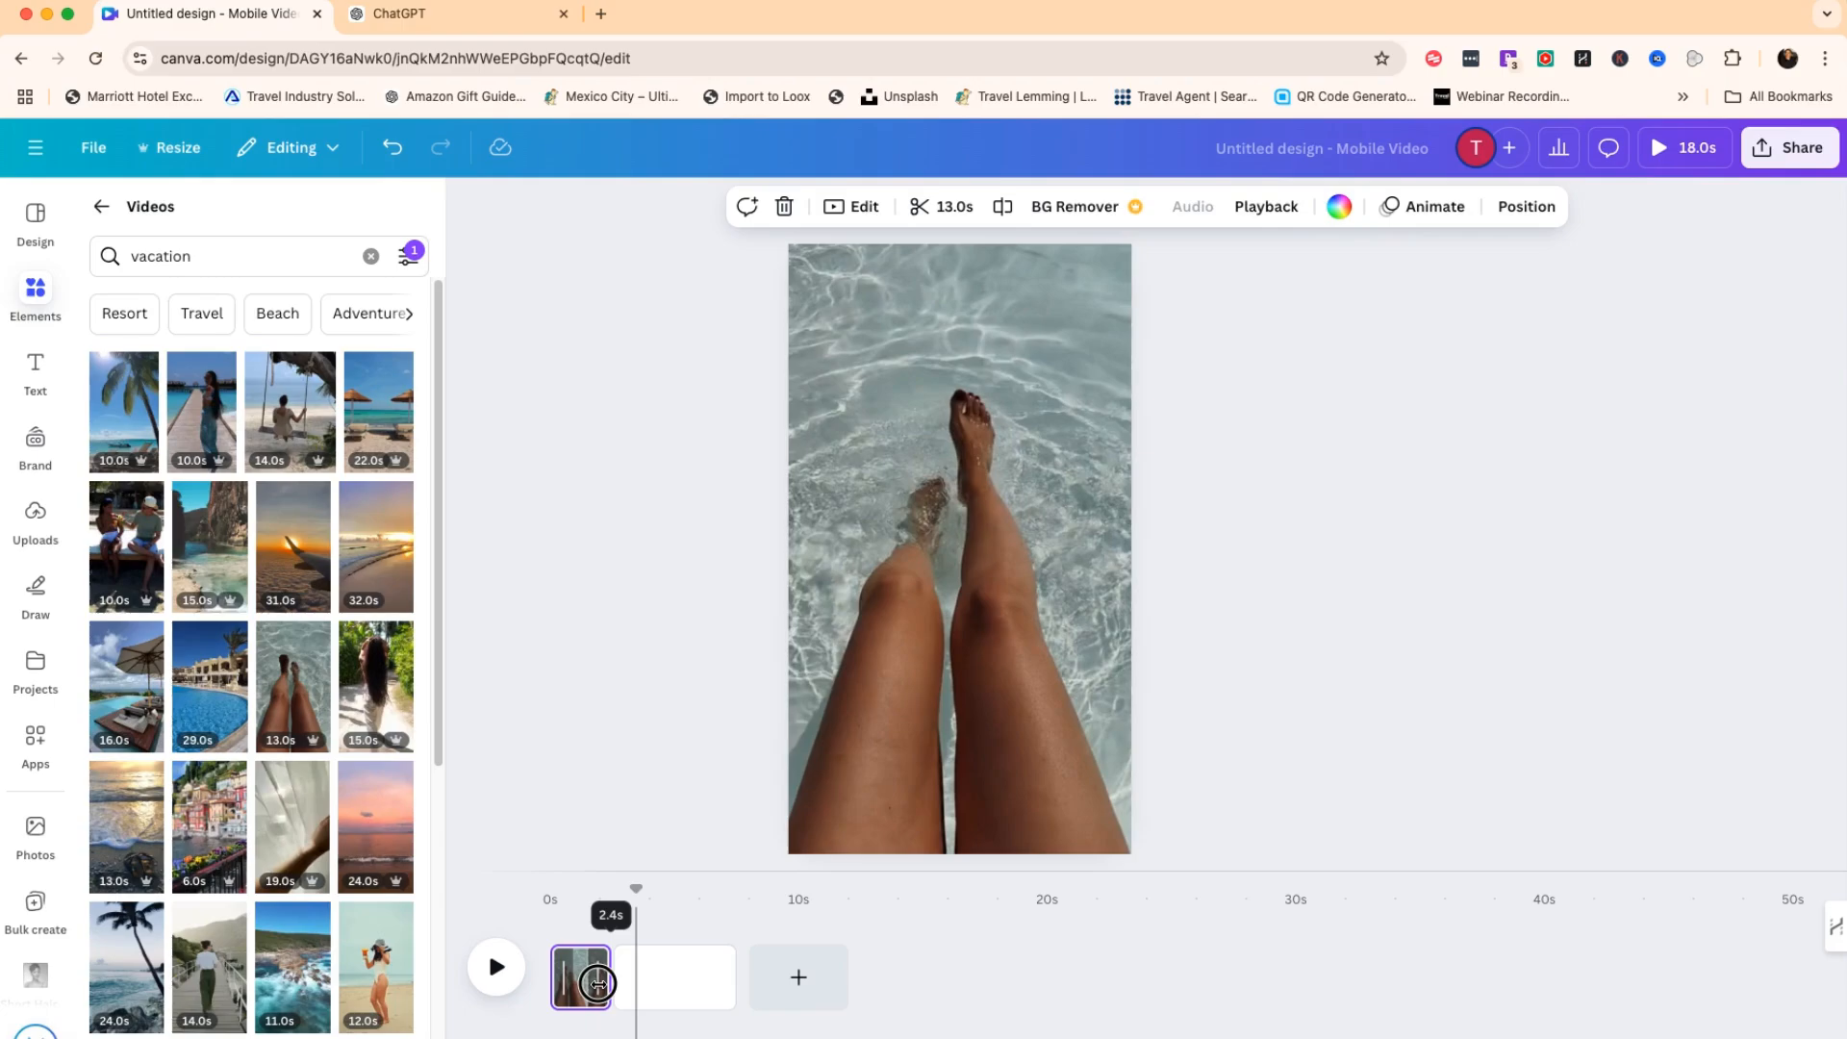
{"action": "left_click_drag", "start_coordinate": [598, 984], "coordinate": [600, 983]}
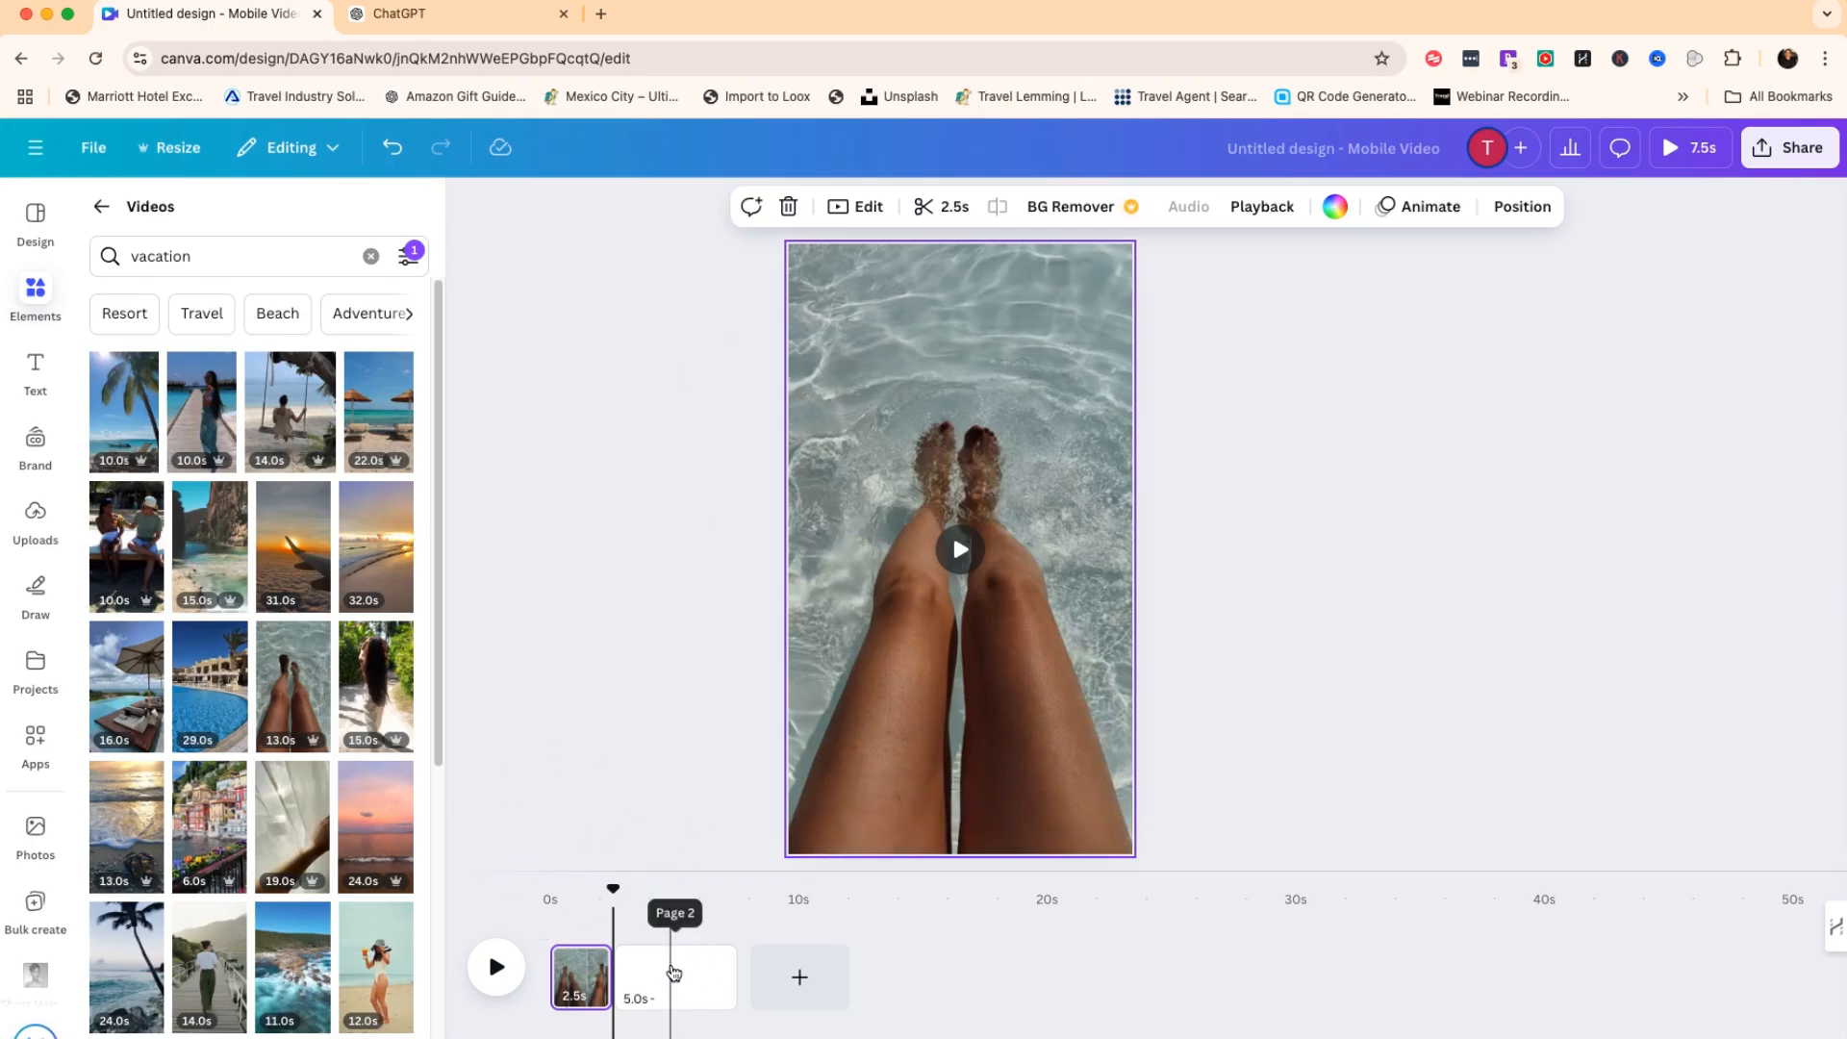
Fill the second page with the 8-second clip of calm sea under a cloudy blue sky as its background.
{"action": "left_click", "coordinate": [667, 978]}
{"action": "scroll", "coordinate": [268, 784], "scroll_direction": "down", "scroll_amount": 3}
{"action": "scroll", "coordinate": [269, 784], "scroll_direction": "down", "scroll_amount": 8}
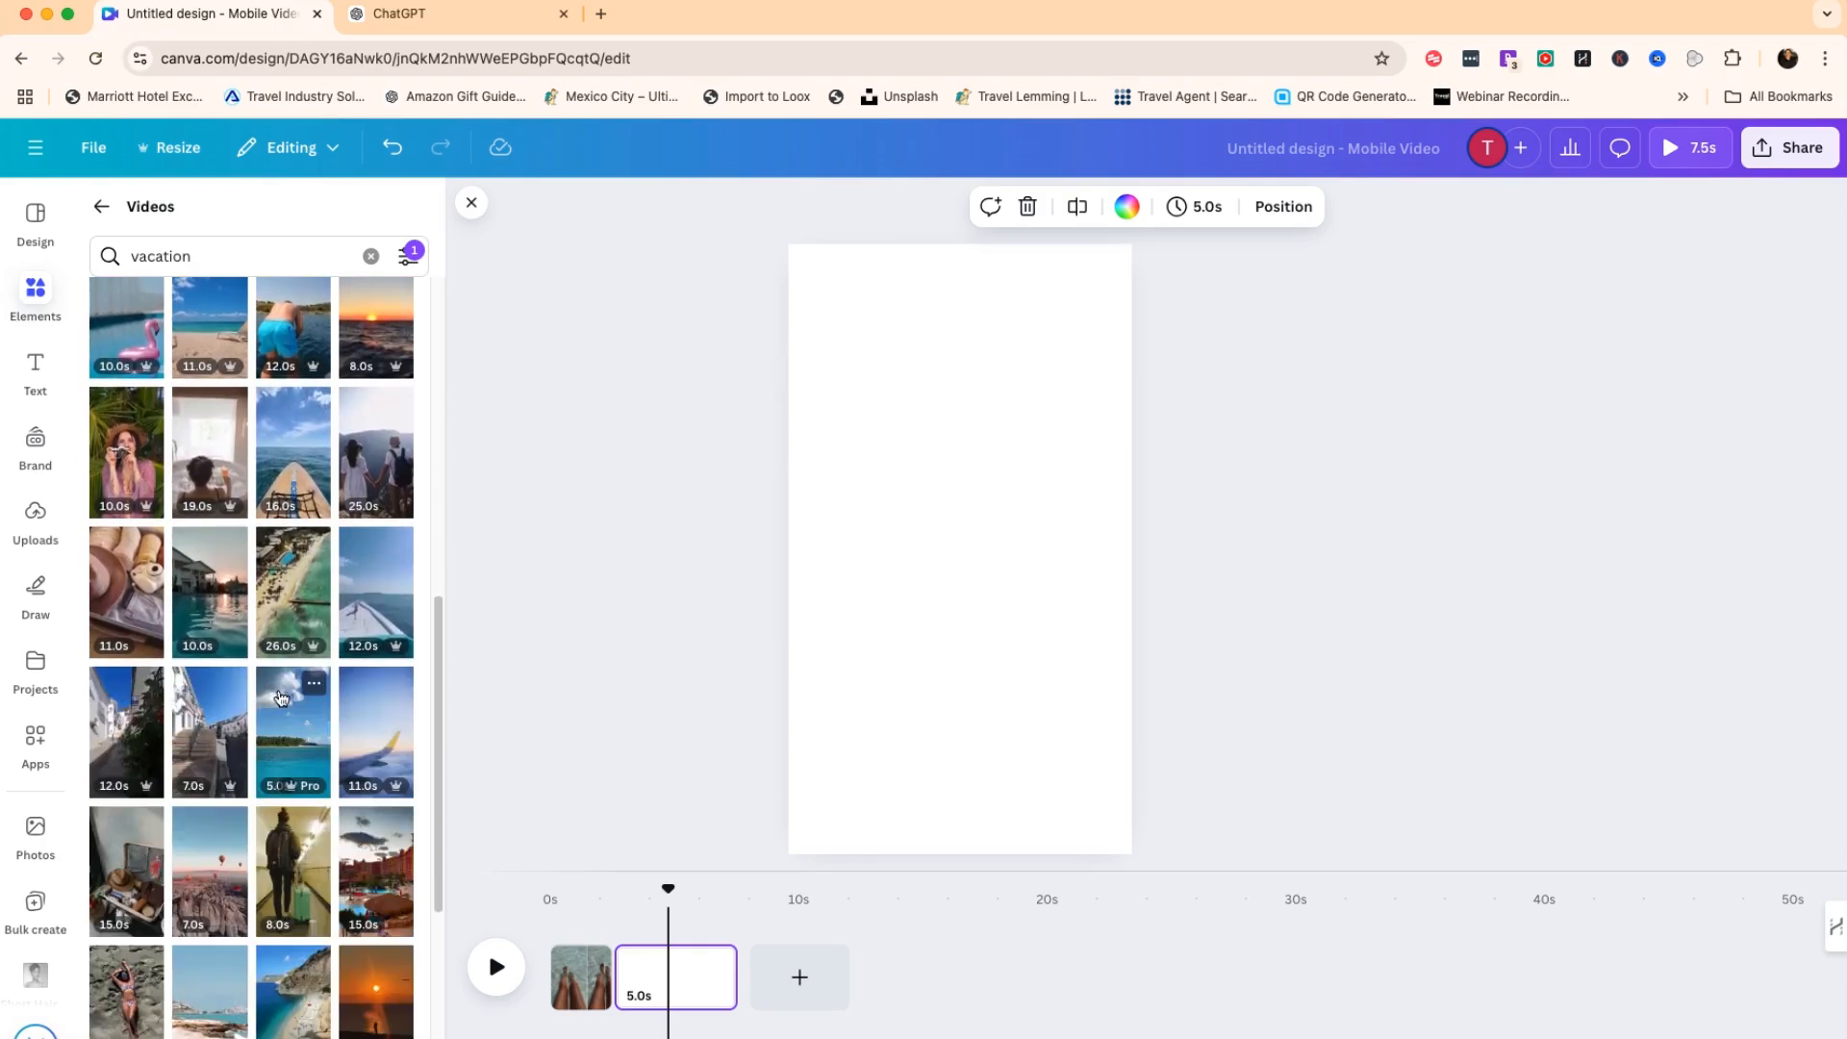
{"action": "scroll", "coordinate": [294, 779], "scroll_direction": "down", "scroll_amount": 2}
{"action": "scroll", "coordinate": [298, 778], "scroll_direction": "down", "scroll_amount": 1}
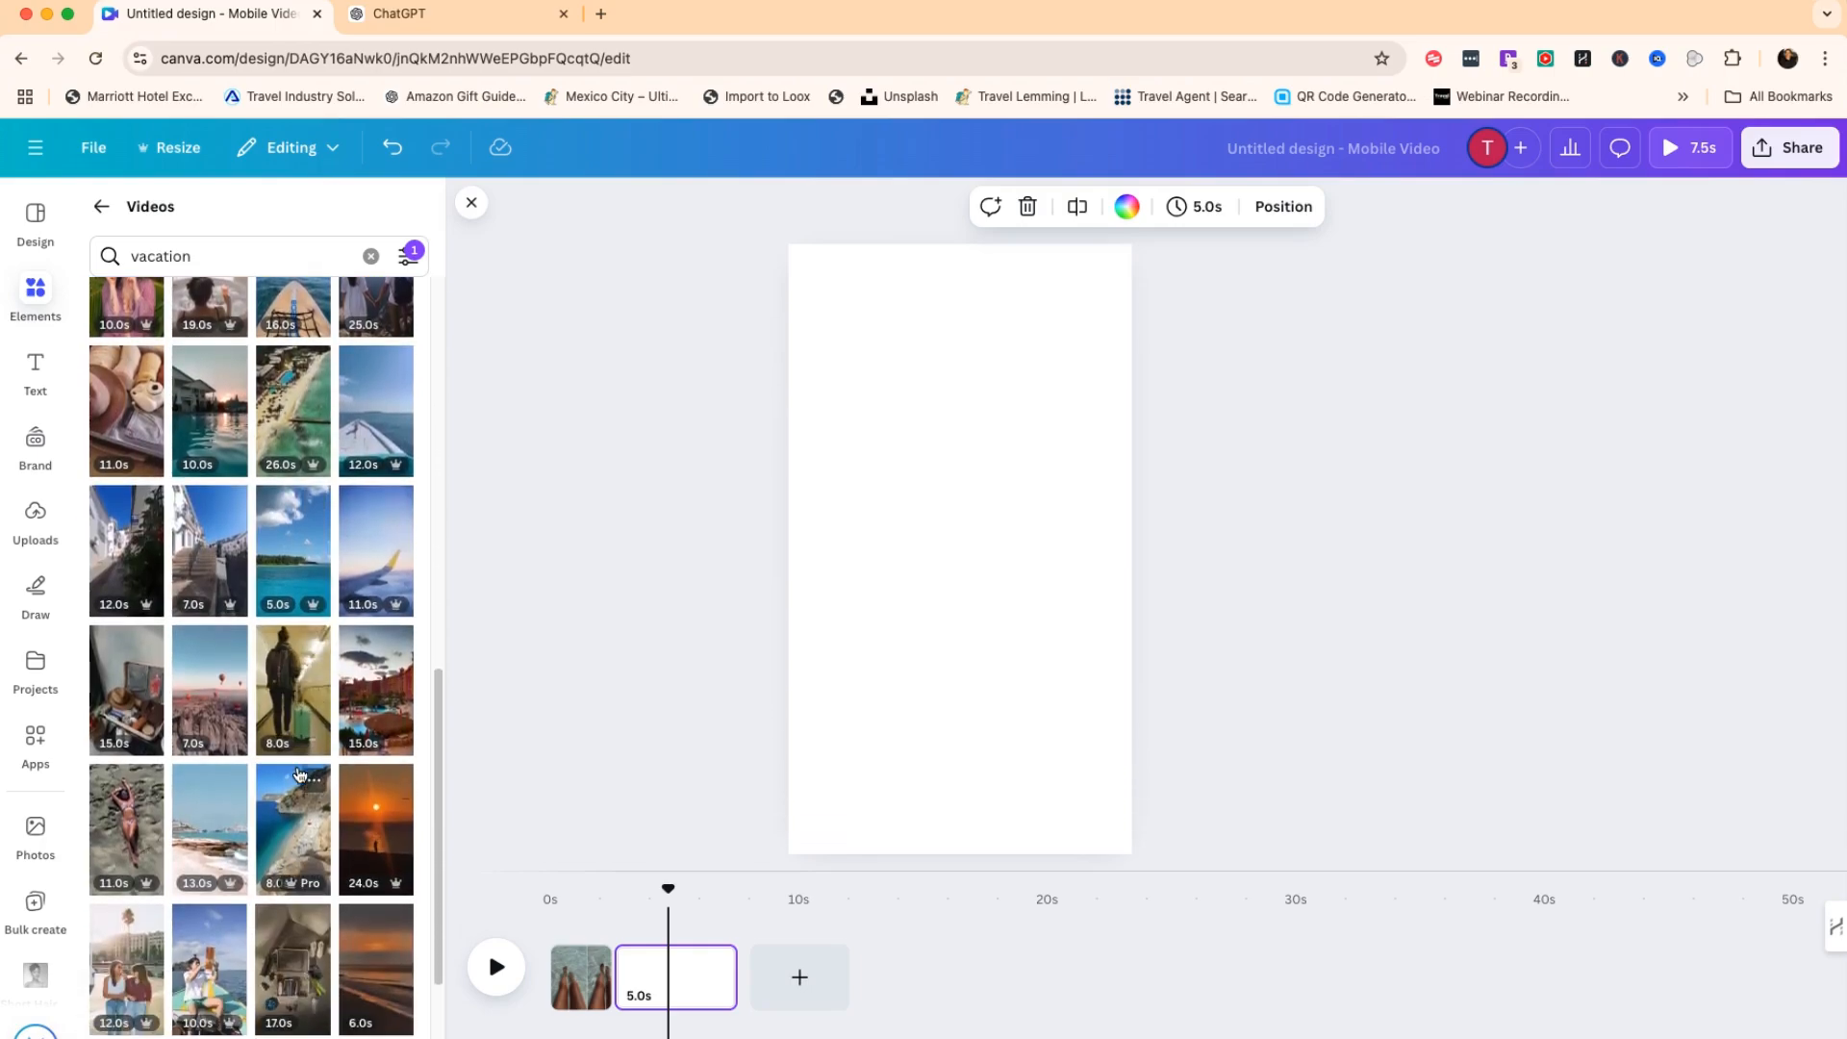
{"action": "scroll", "coordinate": [289, 770], "scroll_direction": "down", "scroll_amount": 4}
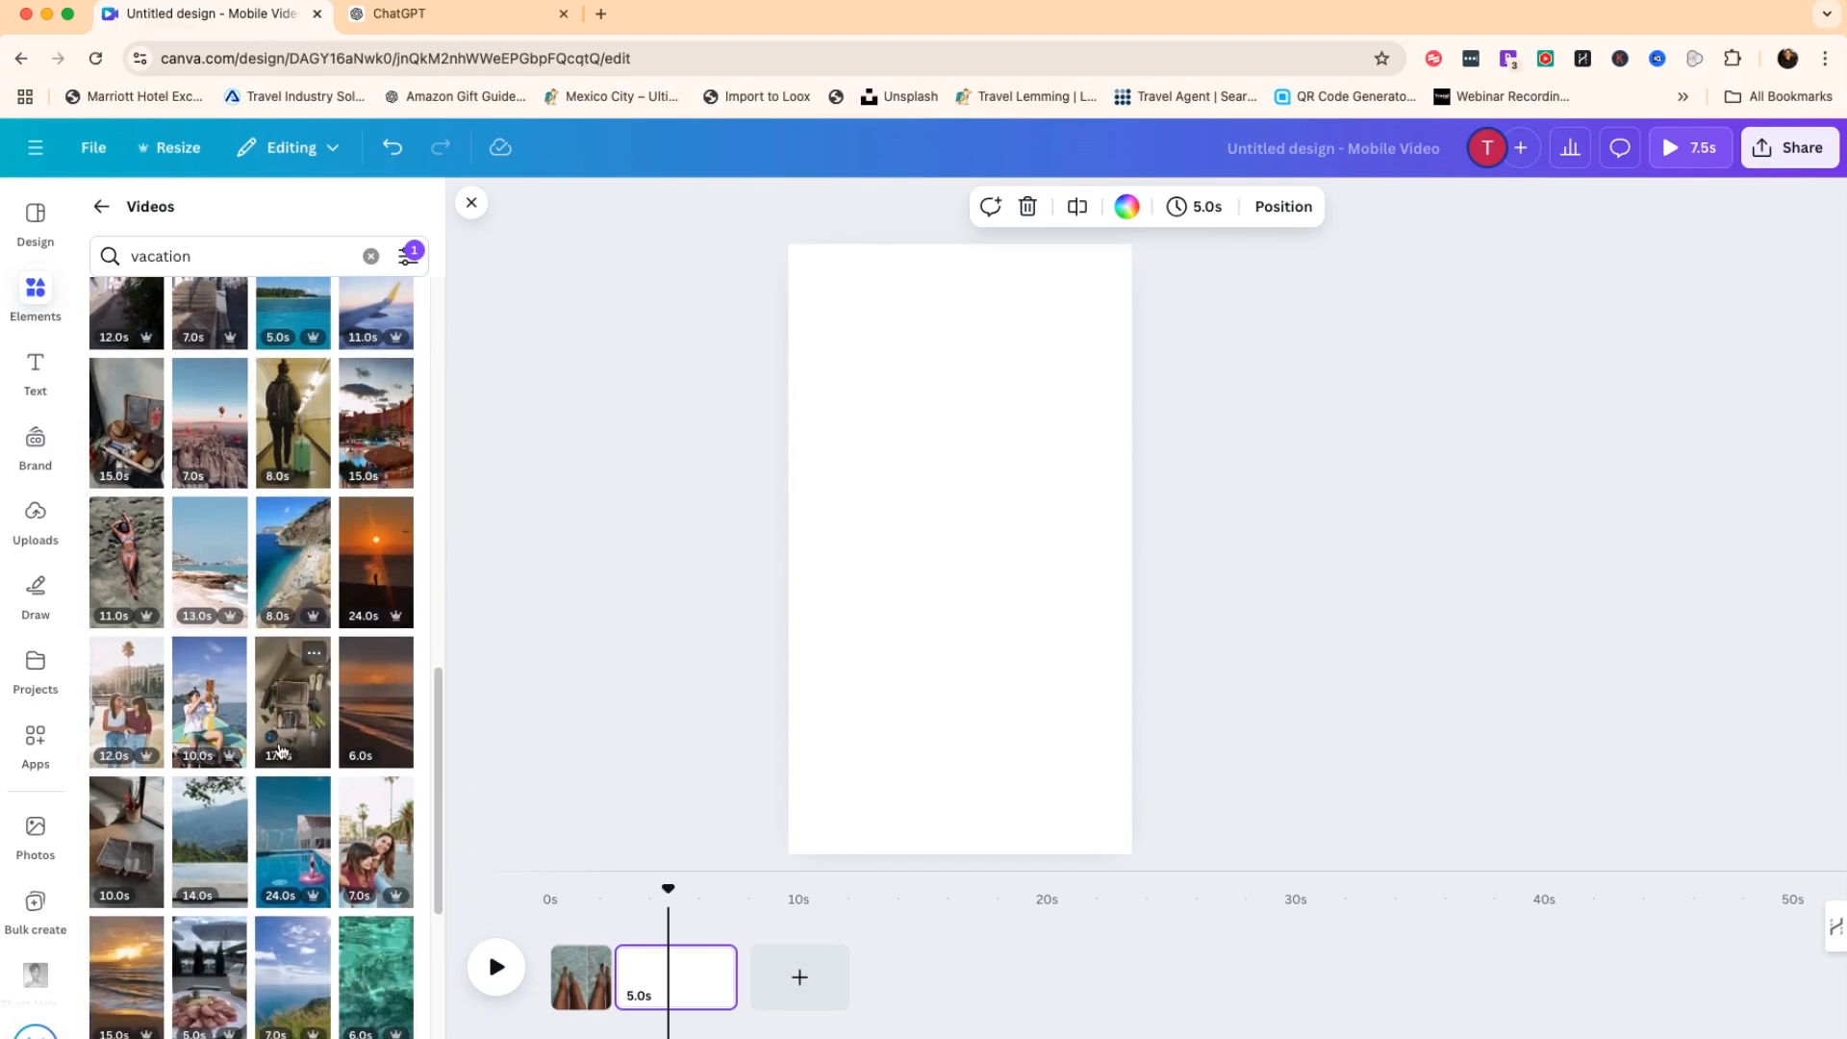
{"action": "scroll", "coordinate": [281, 751], "scroll_direction": "down", "scroll_amount": 1}
{"action": "scroll", "coordinate": [274, 760], "scroll_direction": "down", "scroll_amount": 4}
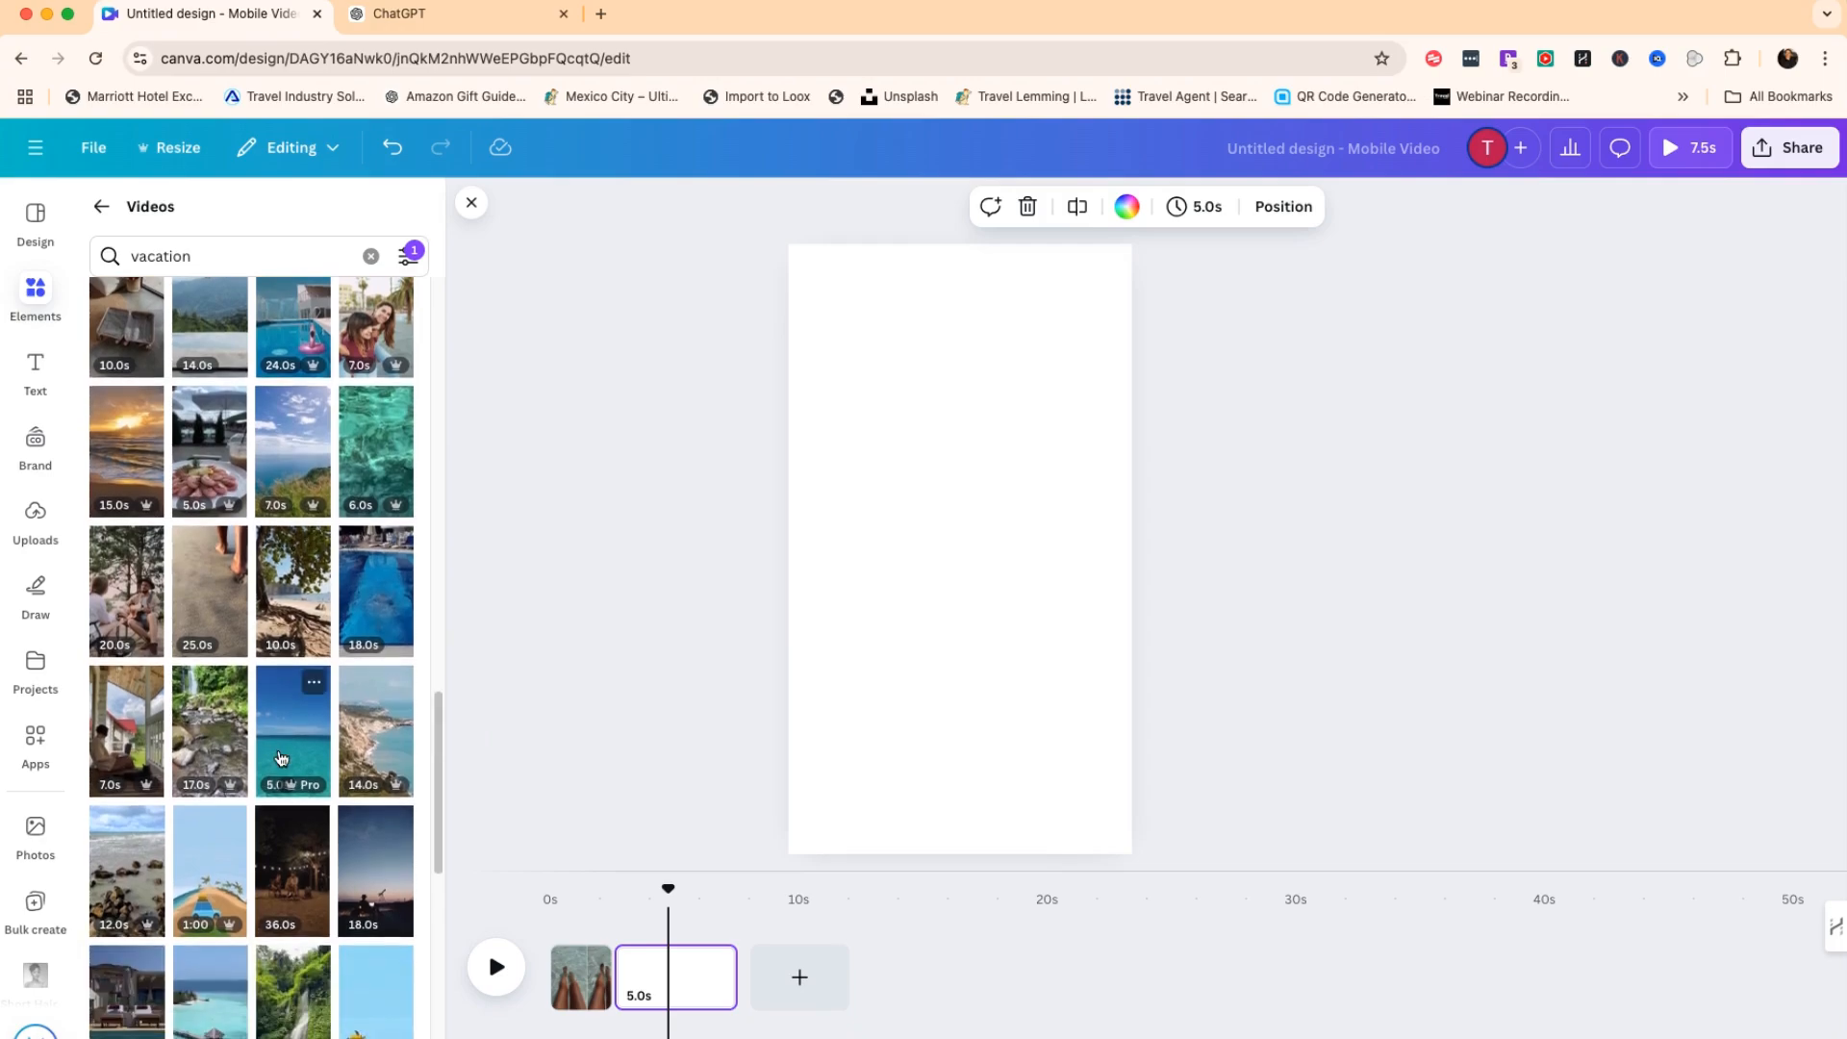
{"action": "scroll", "coordinate": [275, 770], "scroll_direction": "down", "scroll_amount": 3}
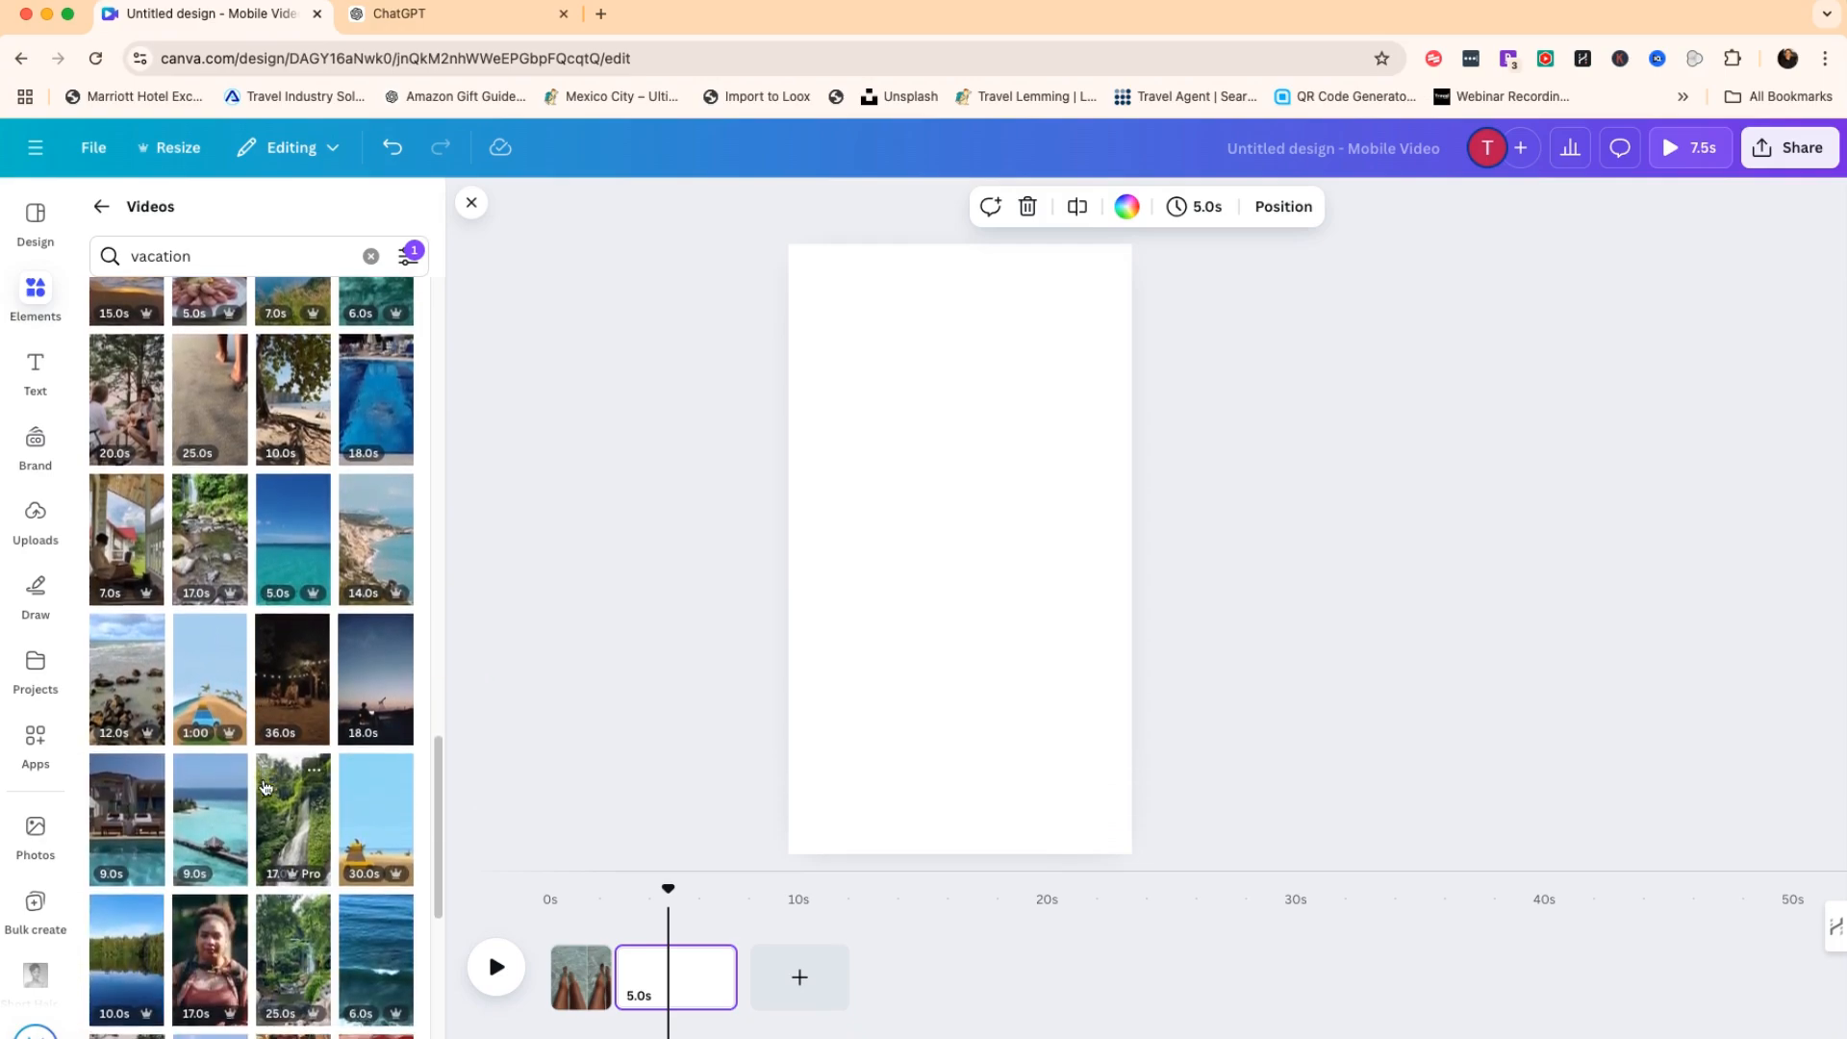
{"action": "scroll", "coordinate": [295, 791], "scroll_direction": "down", "scroll_amount": 2}
{"action": "scroll", "coordinate": [295, 791], "scroll_direction": "down", "scroll_amount": 3}
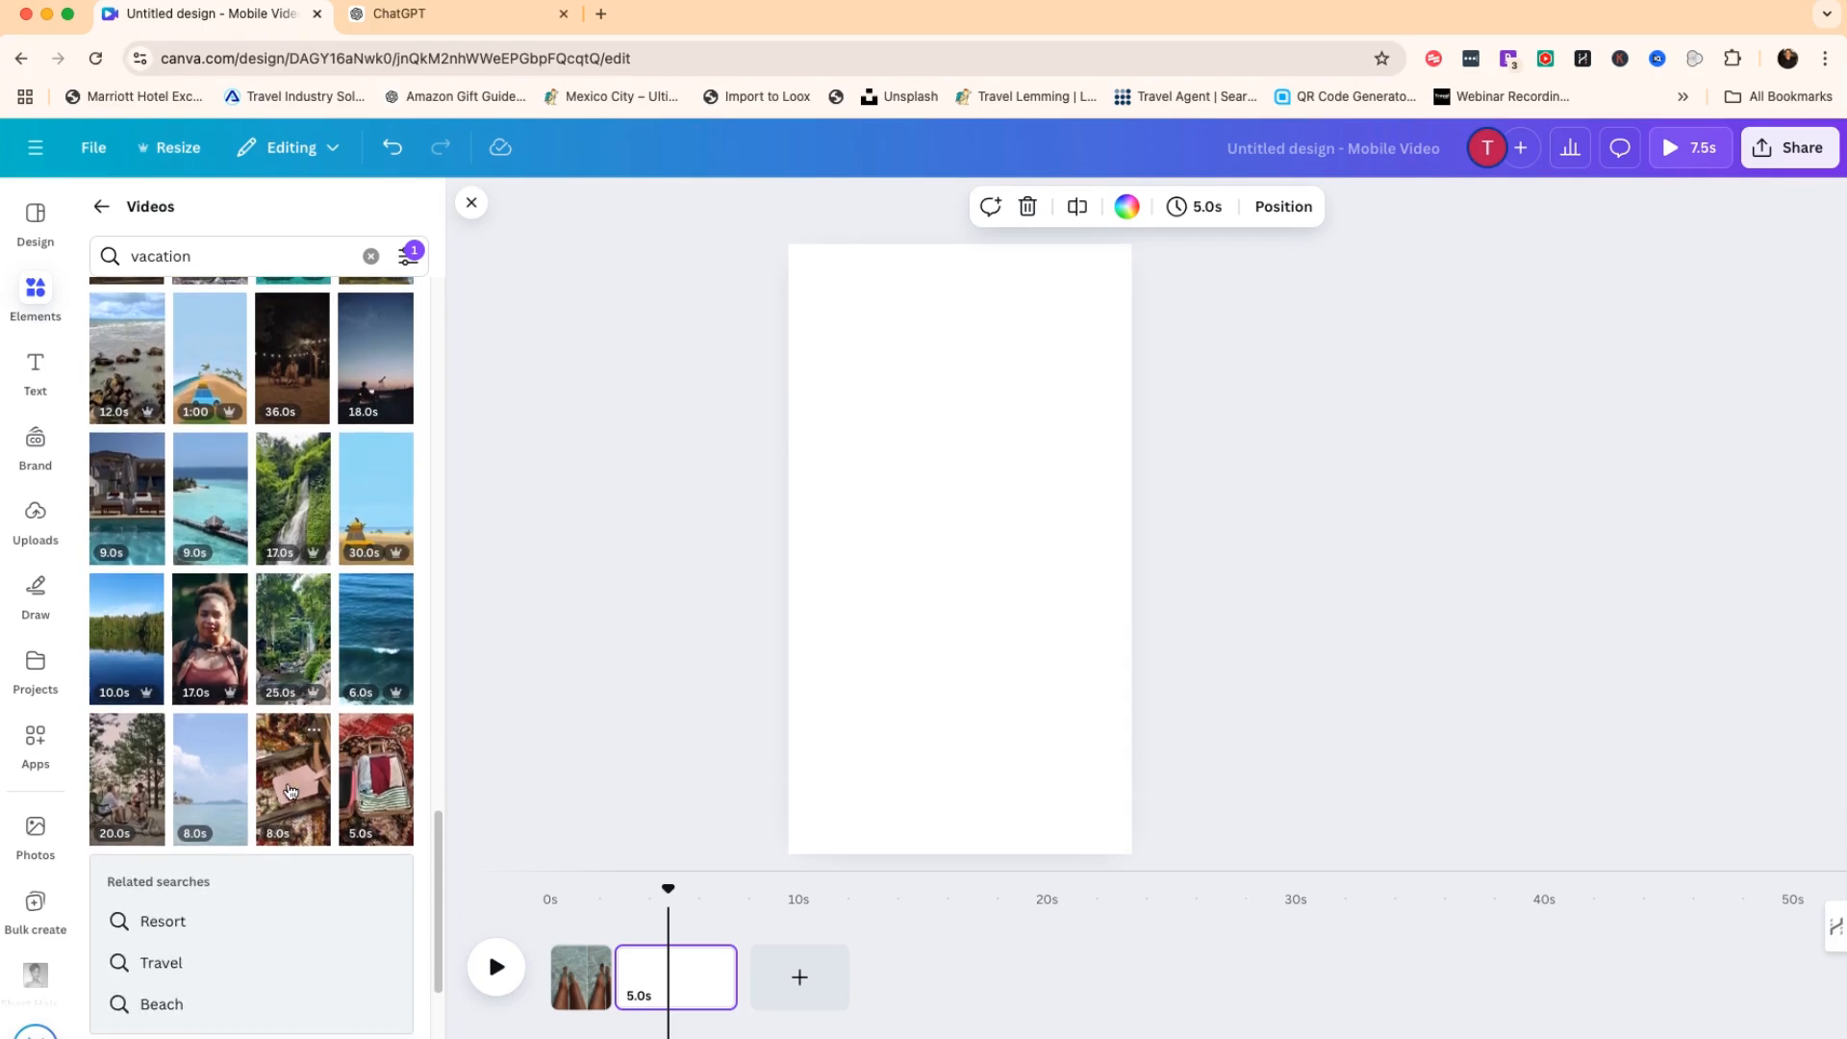
{"action": "left_click", "coordinate": [207, 708]}
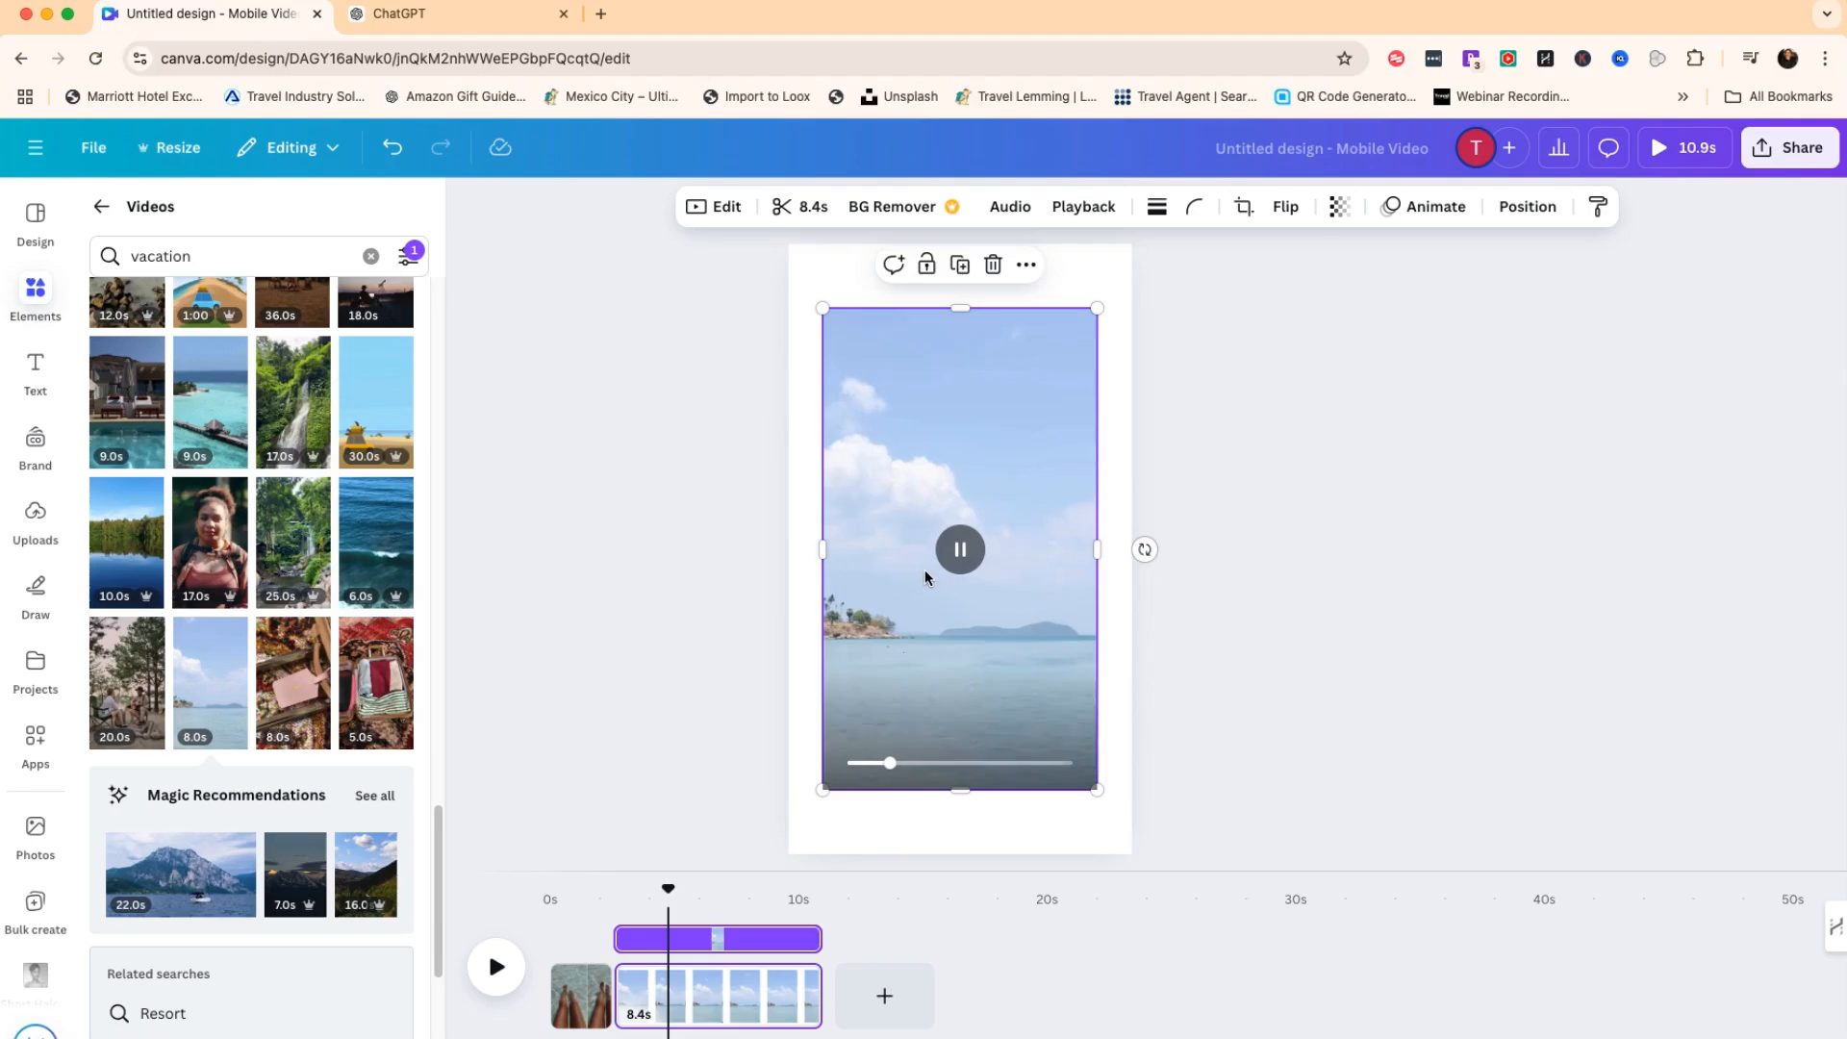
{"action": "right_click", "coordinate": [1007, 453]}
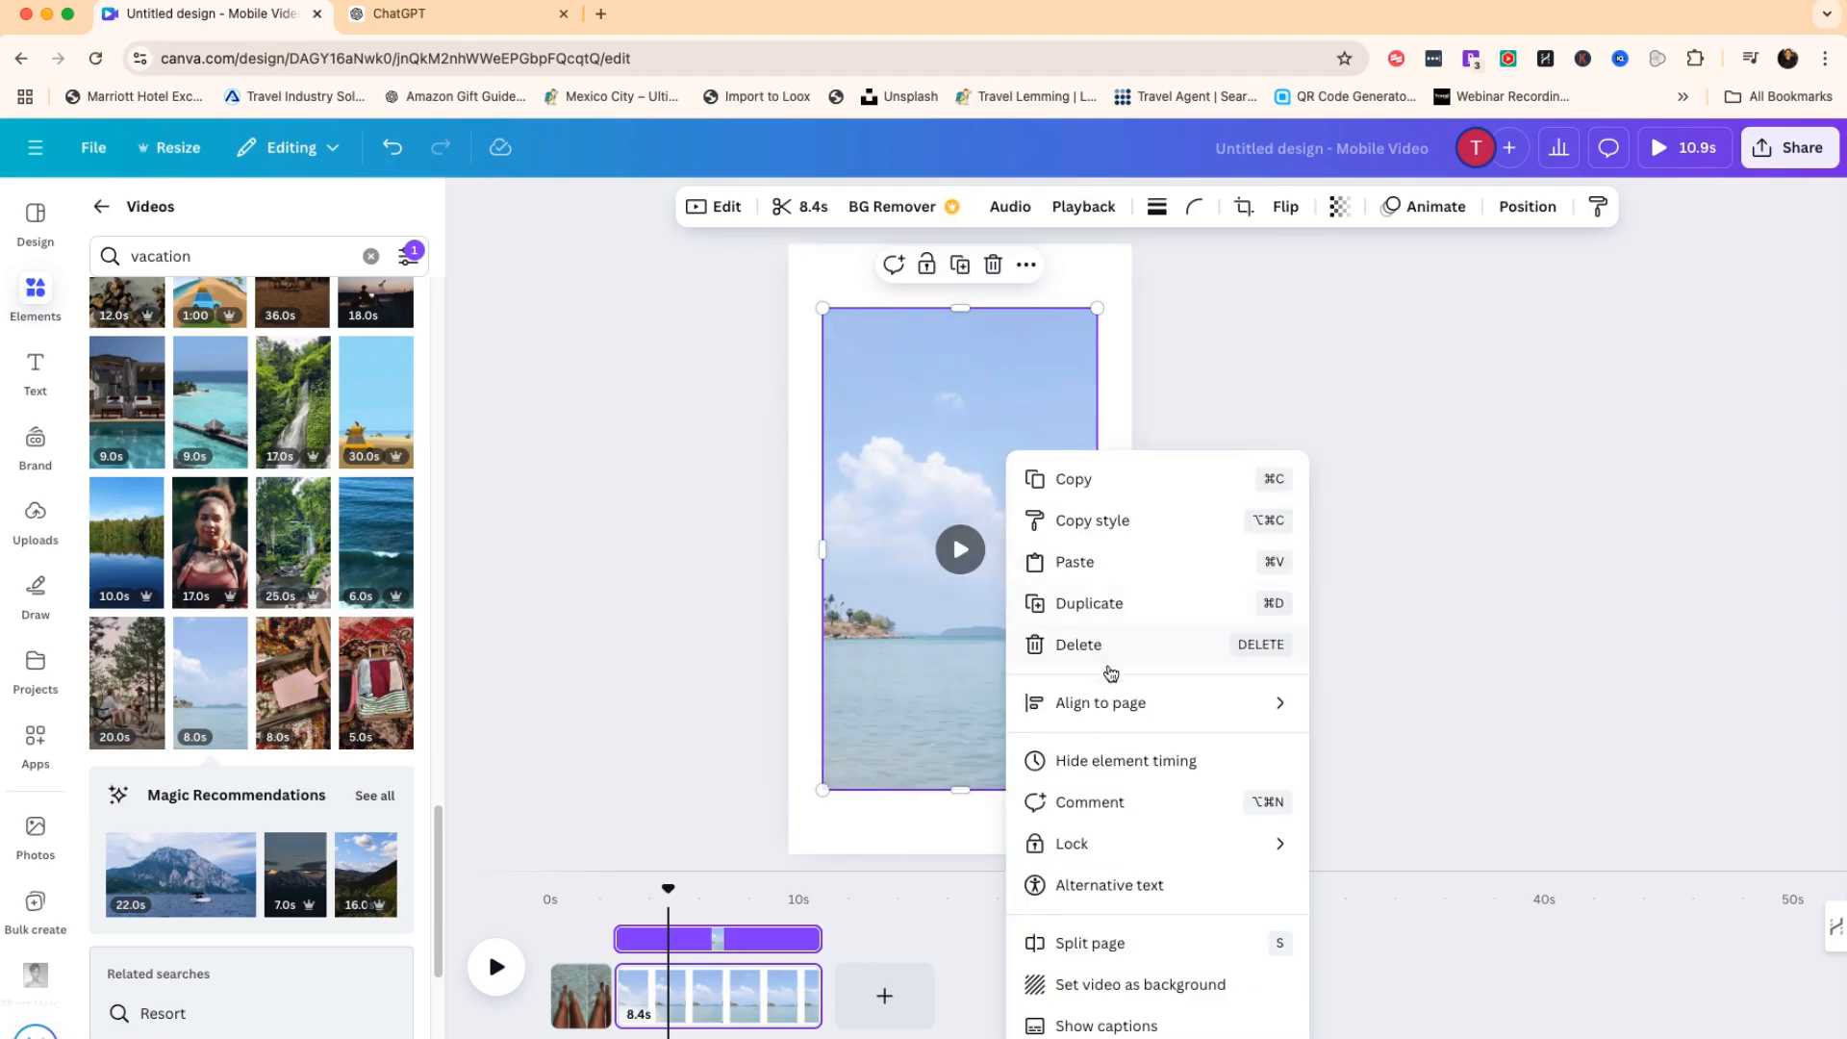
{"action": "left_click", "coordinate": [1111, 983]}
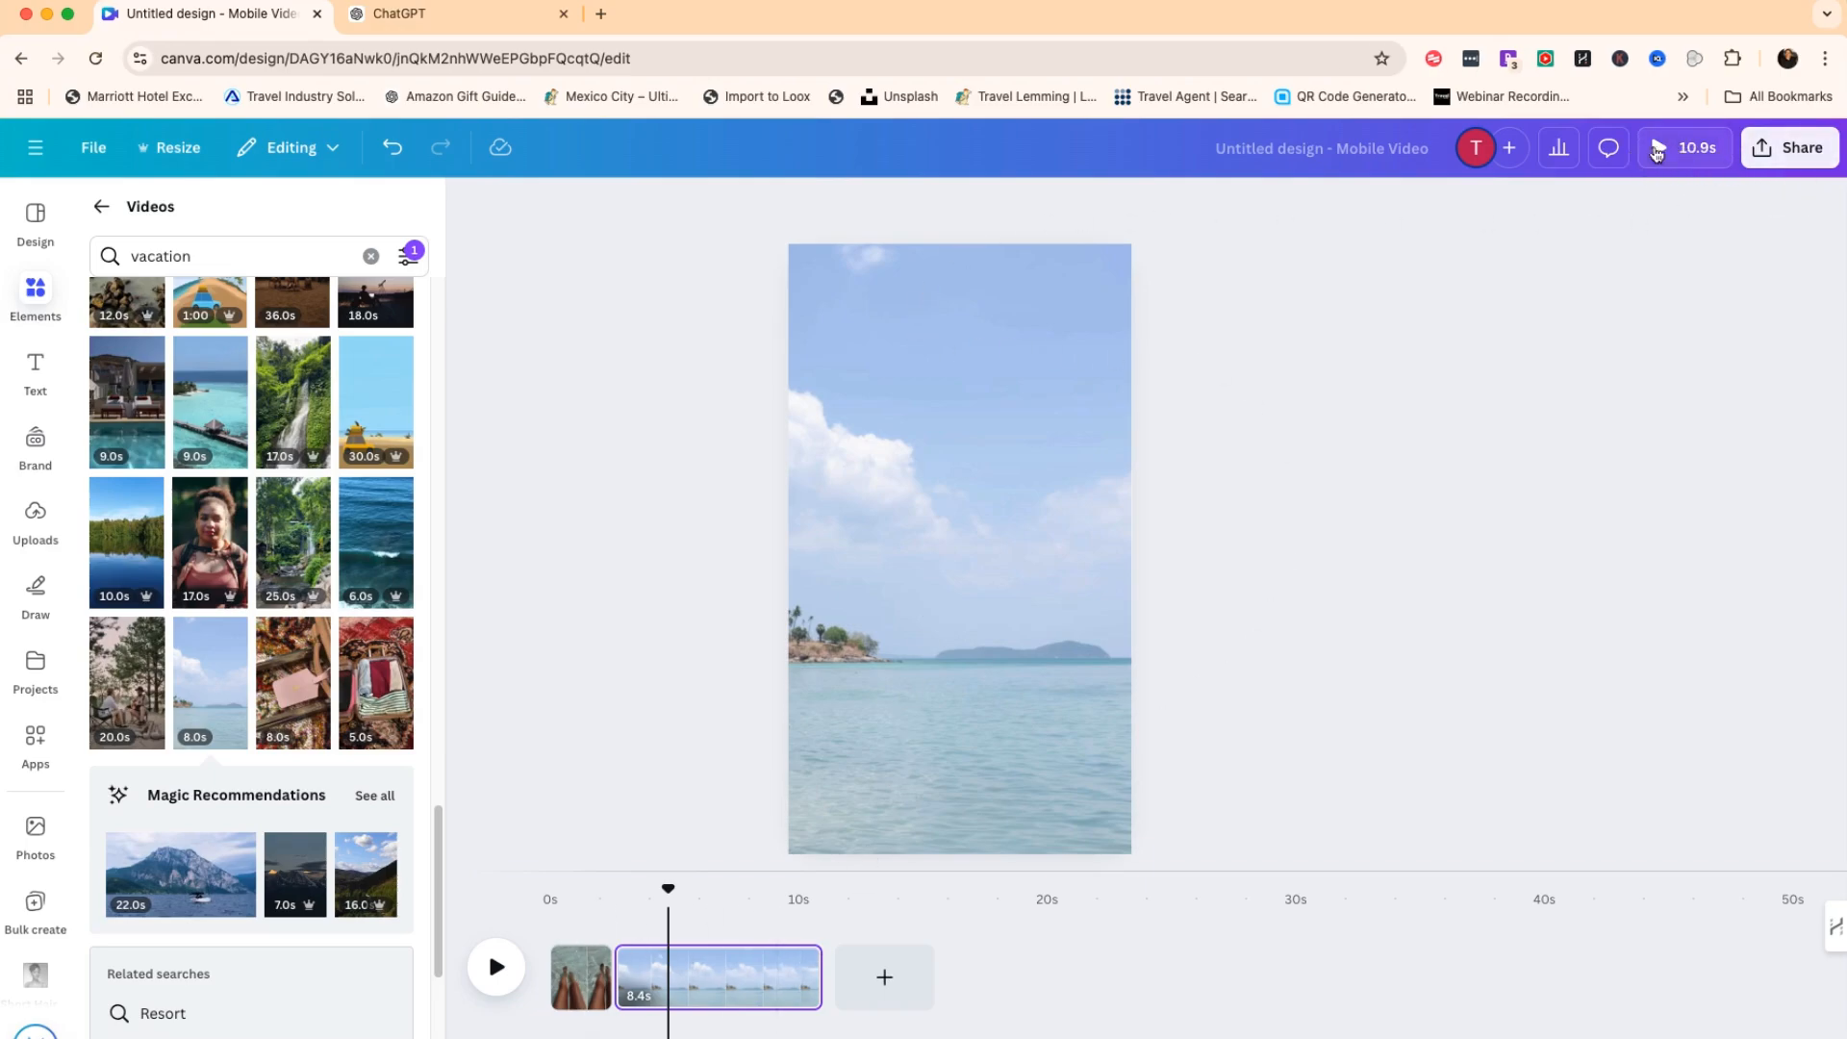
Add a Title text from the Travel Agent to CEO brand kit to the first page and place it above the feet.
{"action": "left_click", "coordinate": [579, 977]}
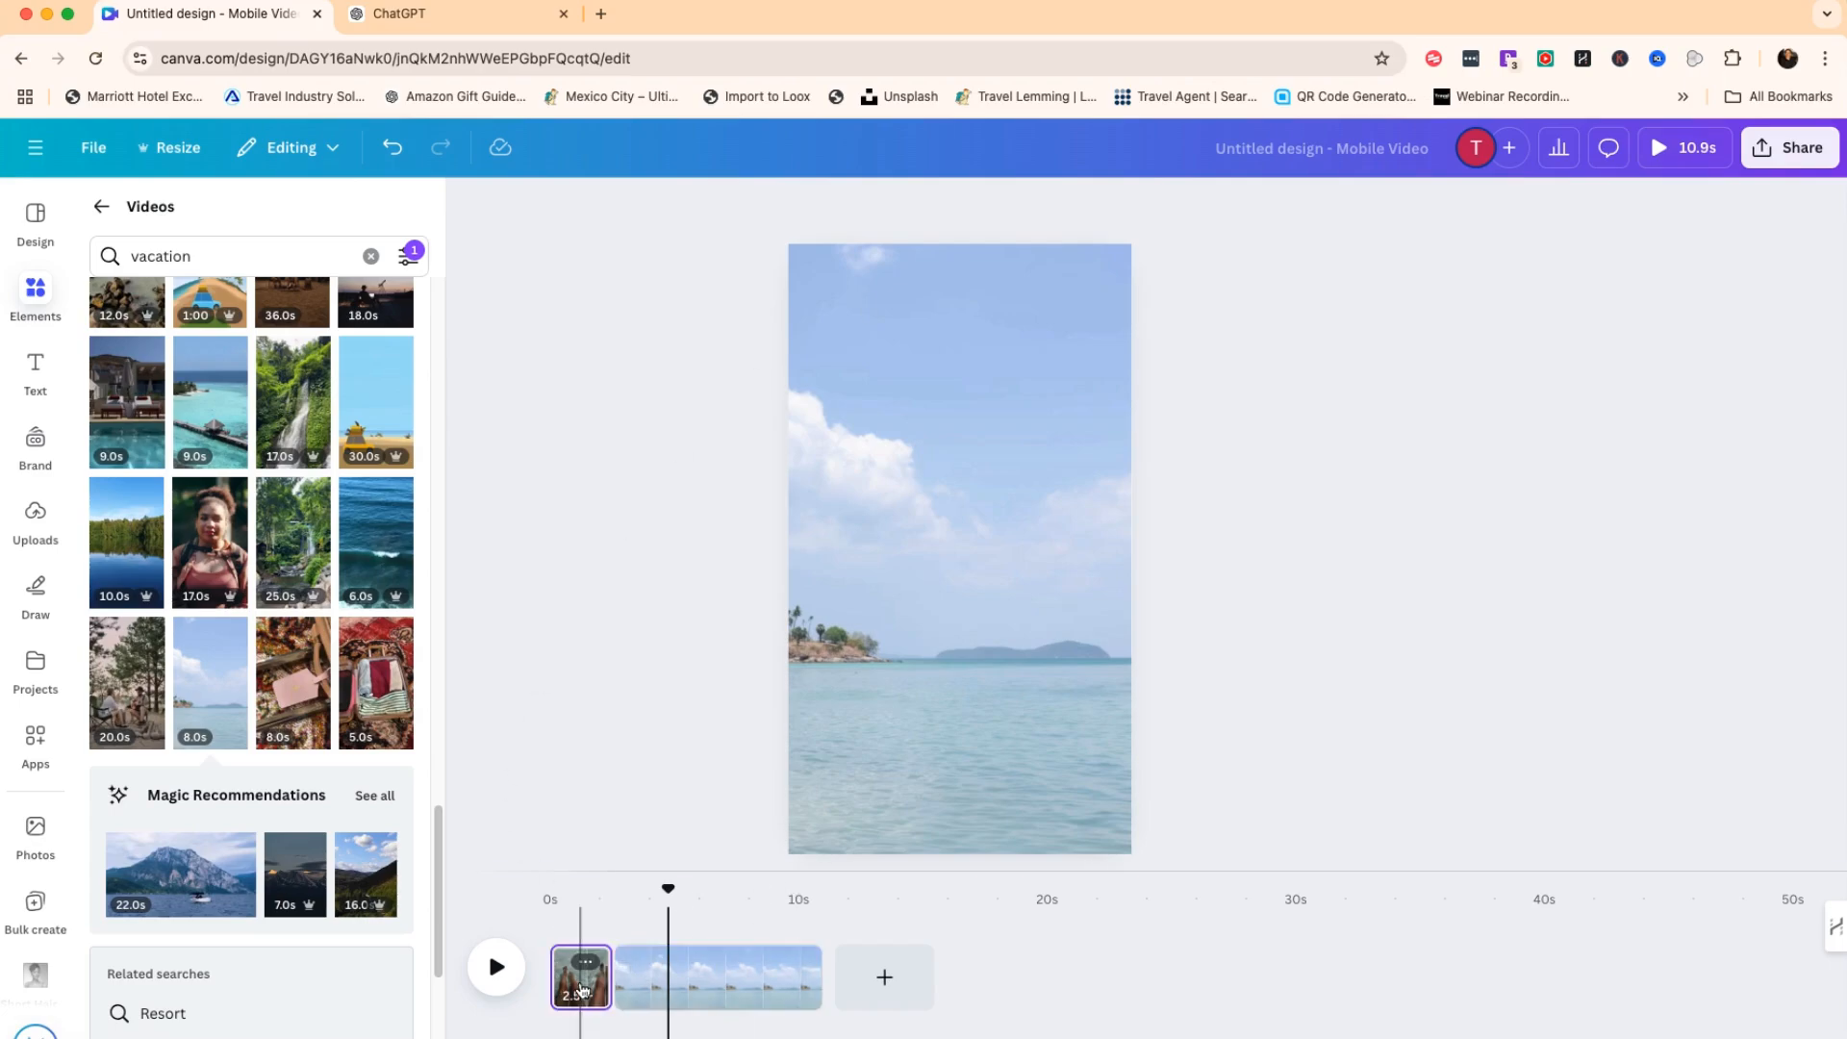
{"action": "left_click", "coordinate": [36, 370]}
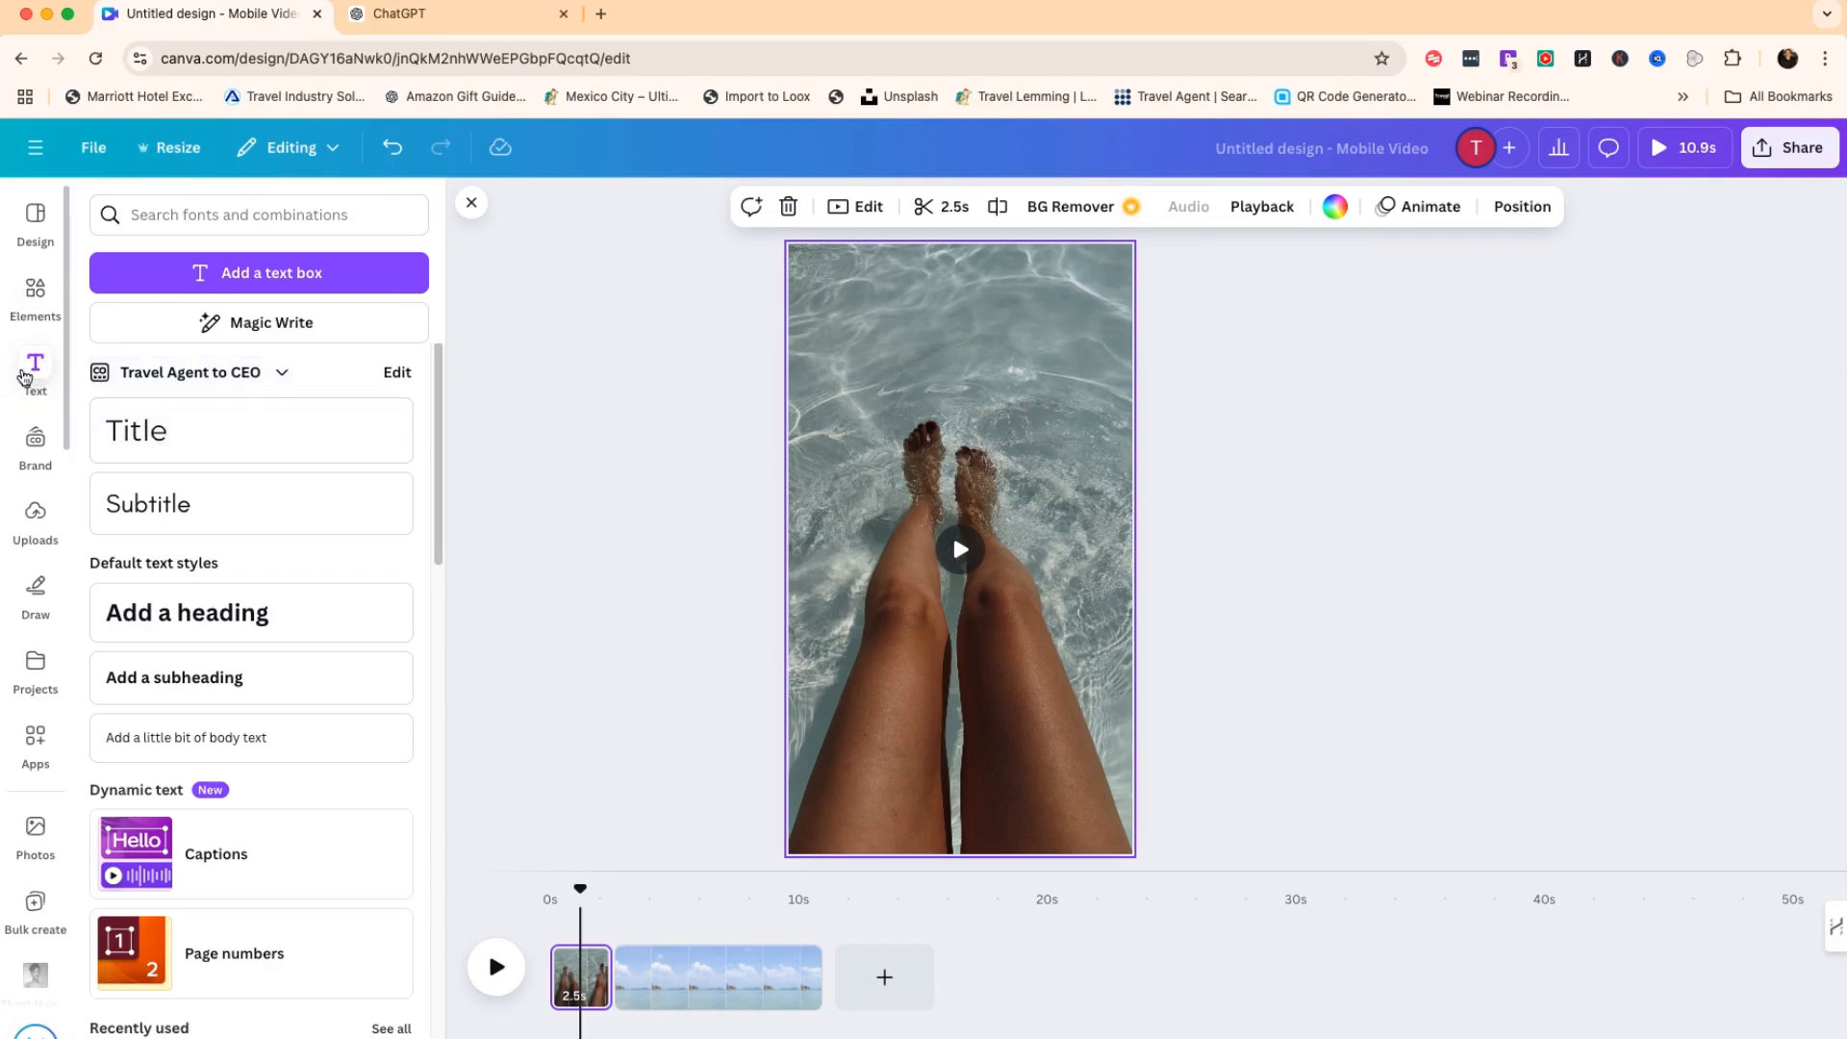
{"action": "left_click", "coordinate": [171, 440]}
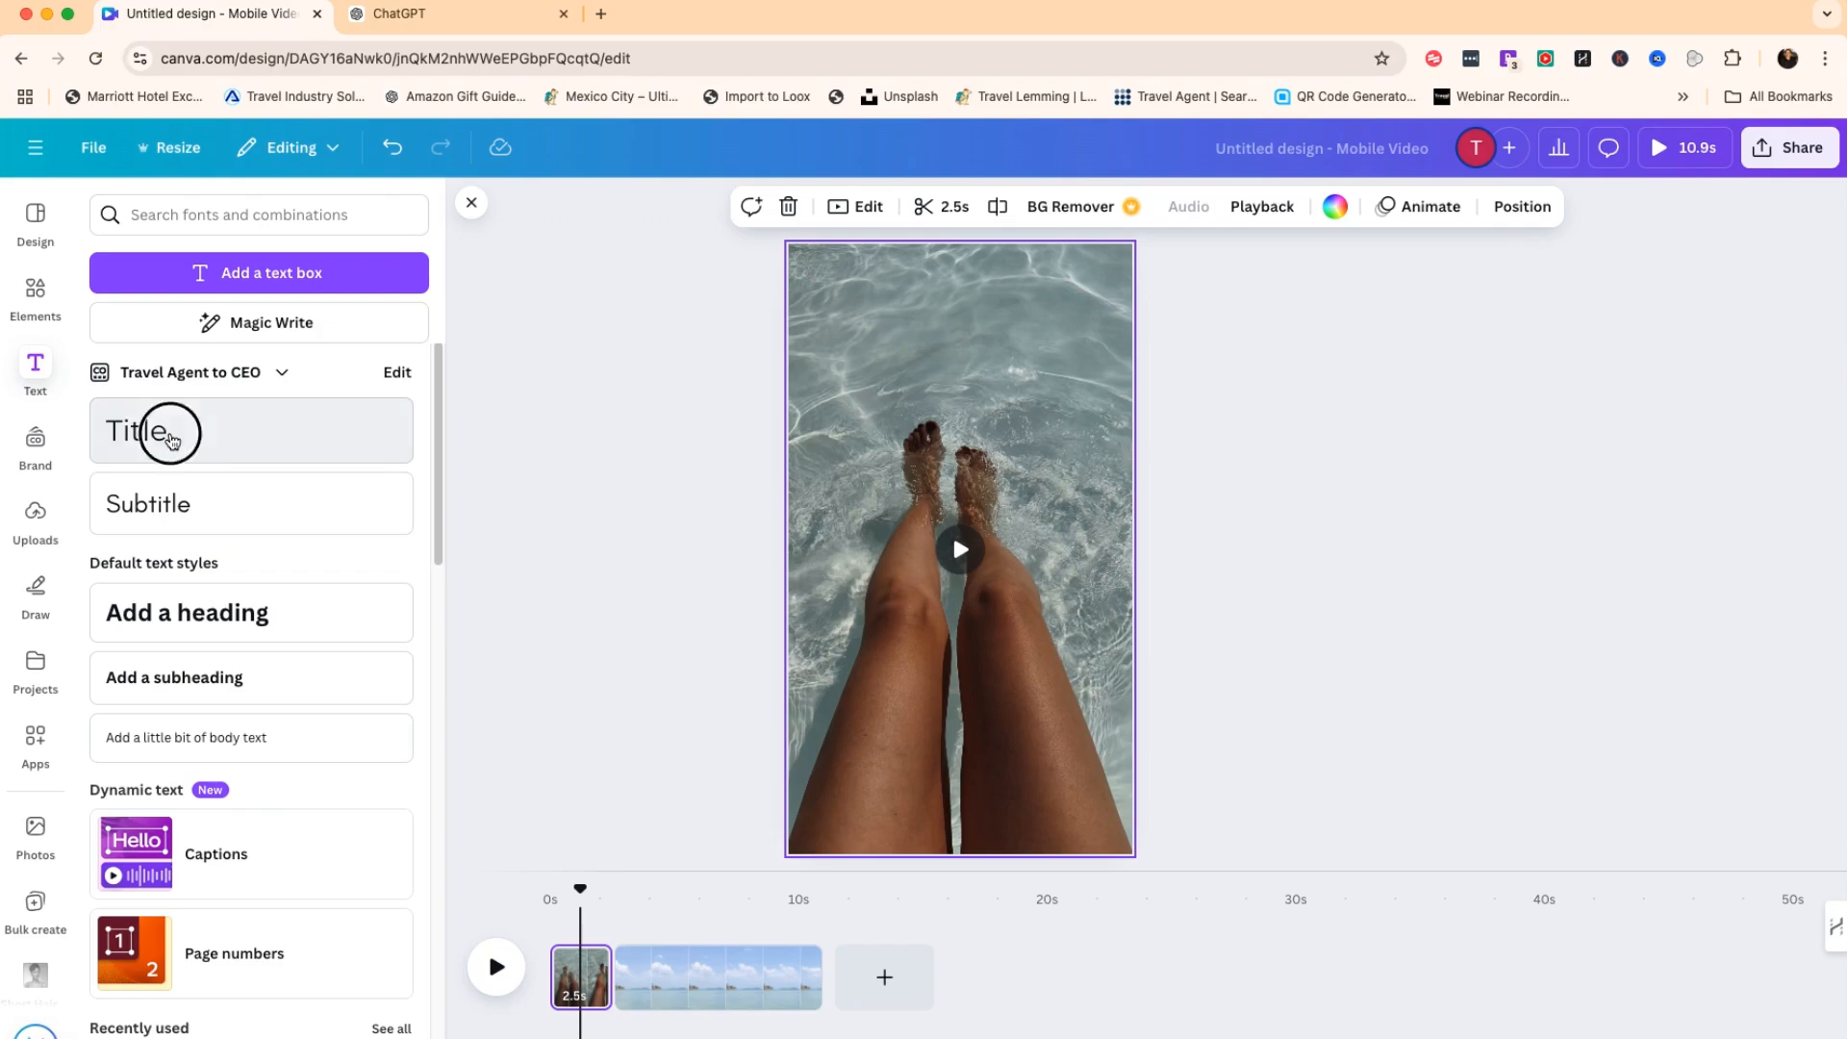
{"action": "left_click_drag", "start_coordinate": [984, 610], "coordinate": [979, 376]}
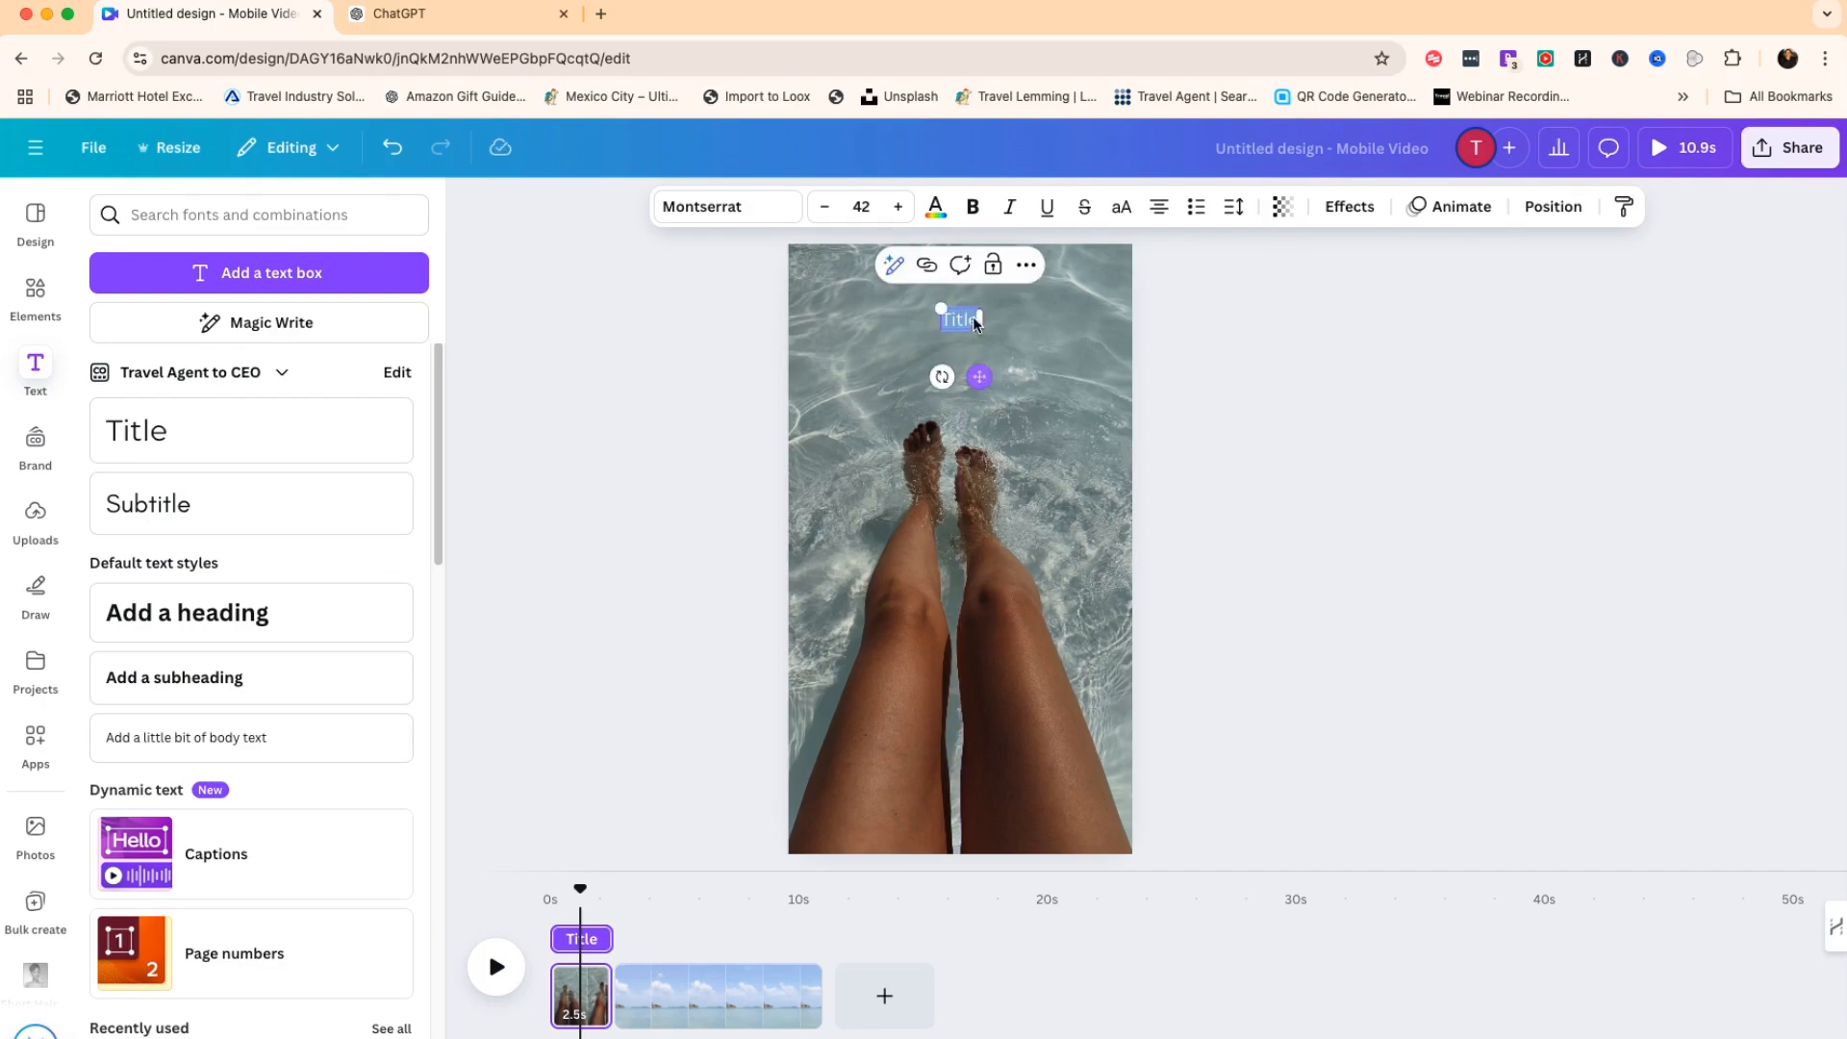
Enlarge the title text to font size 102 and centre it horizontally near the page's upper edge.
{"action": "left_click_drag", "start_coordinate": [938, 310], "coordinate": [900, 286]}
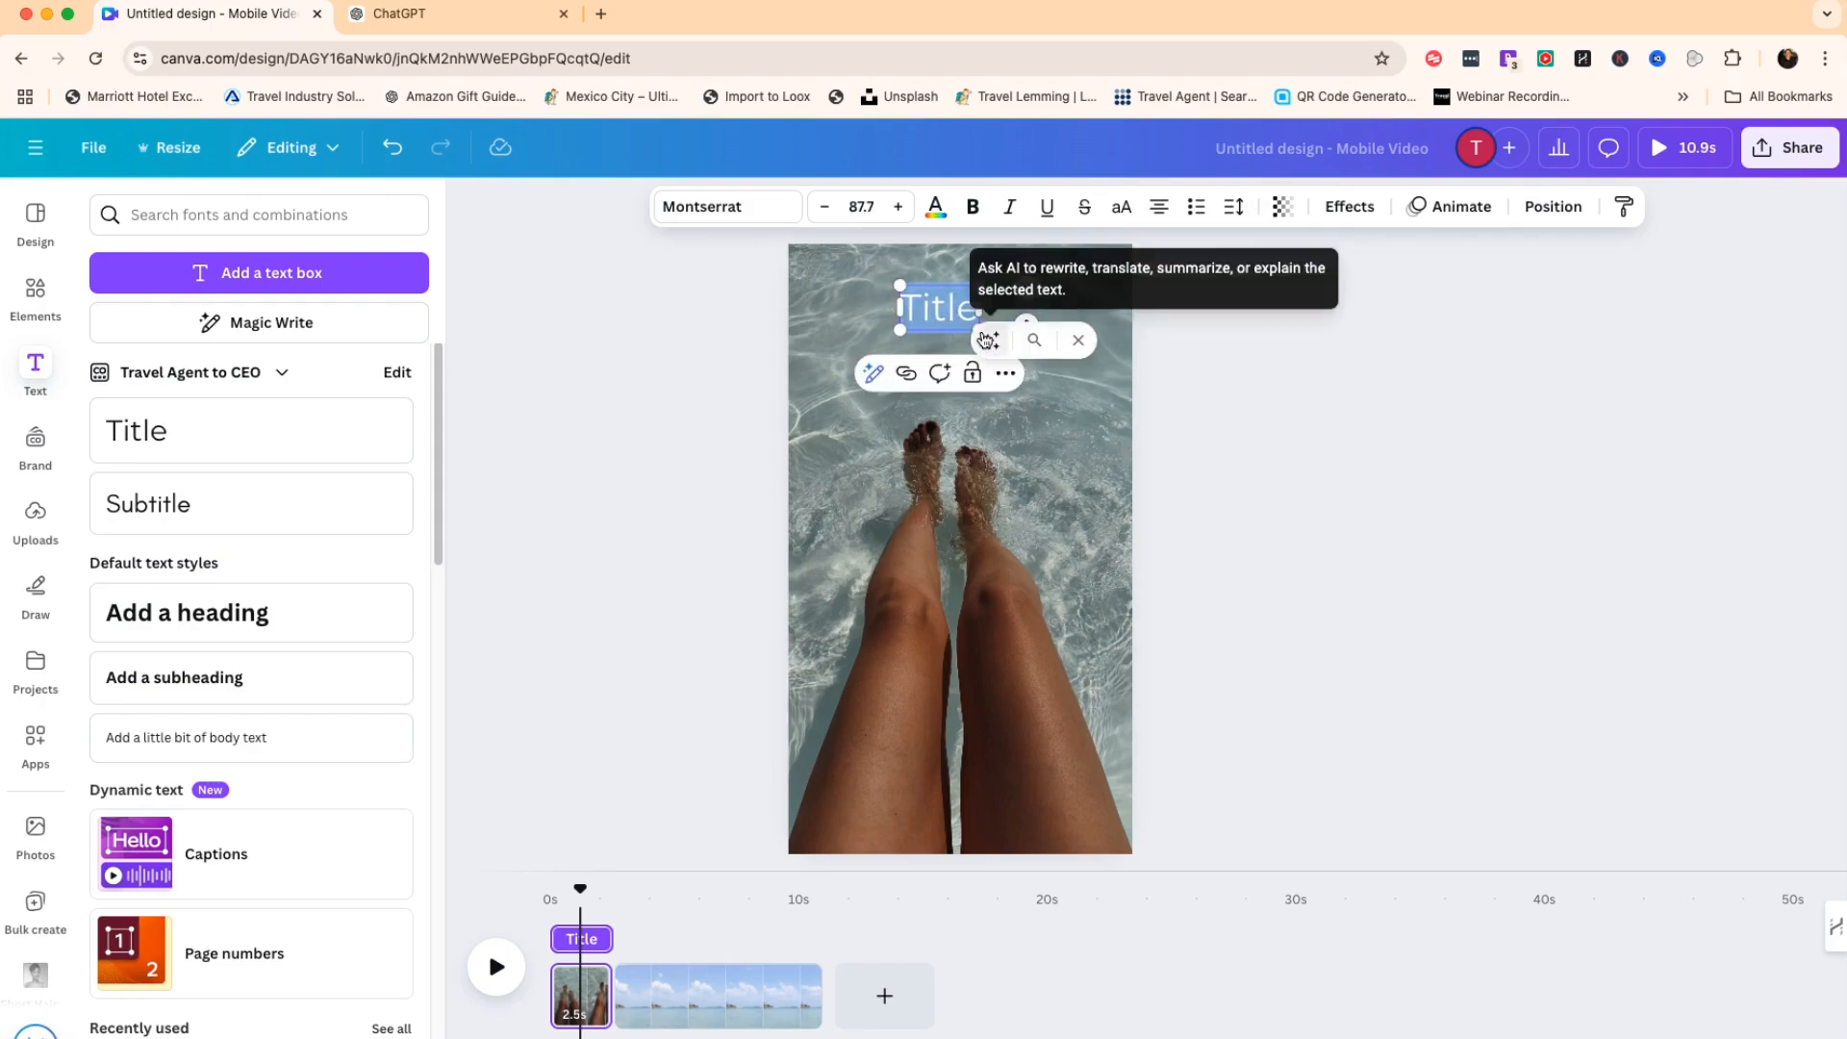
{"action": "left_click_drag", "start_coordinate": [900, 286], "coordinate": [887, 278]}
{"action": "left_click_drag", "start_coordinate": [1028, 326], "coordinate": [1050, 330]}
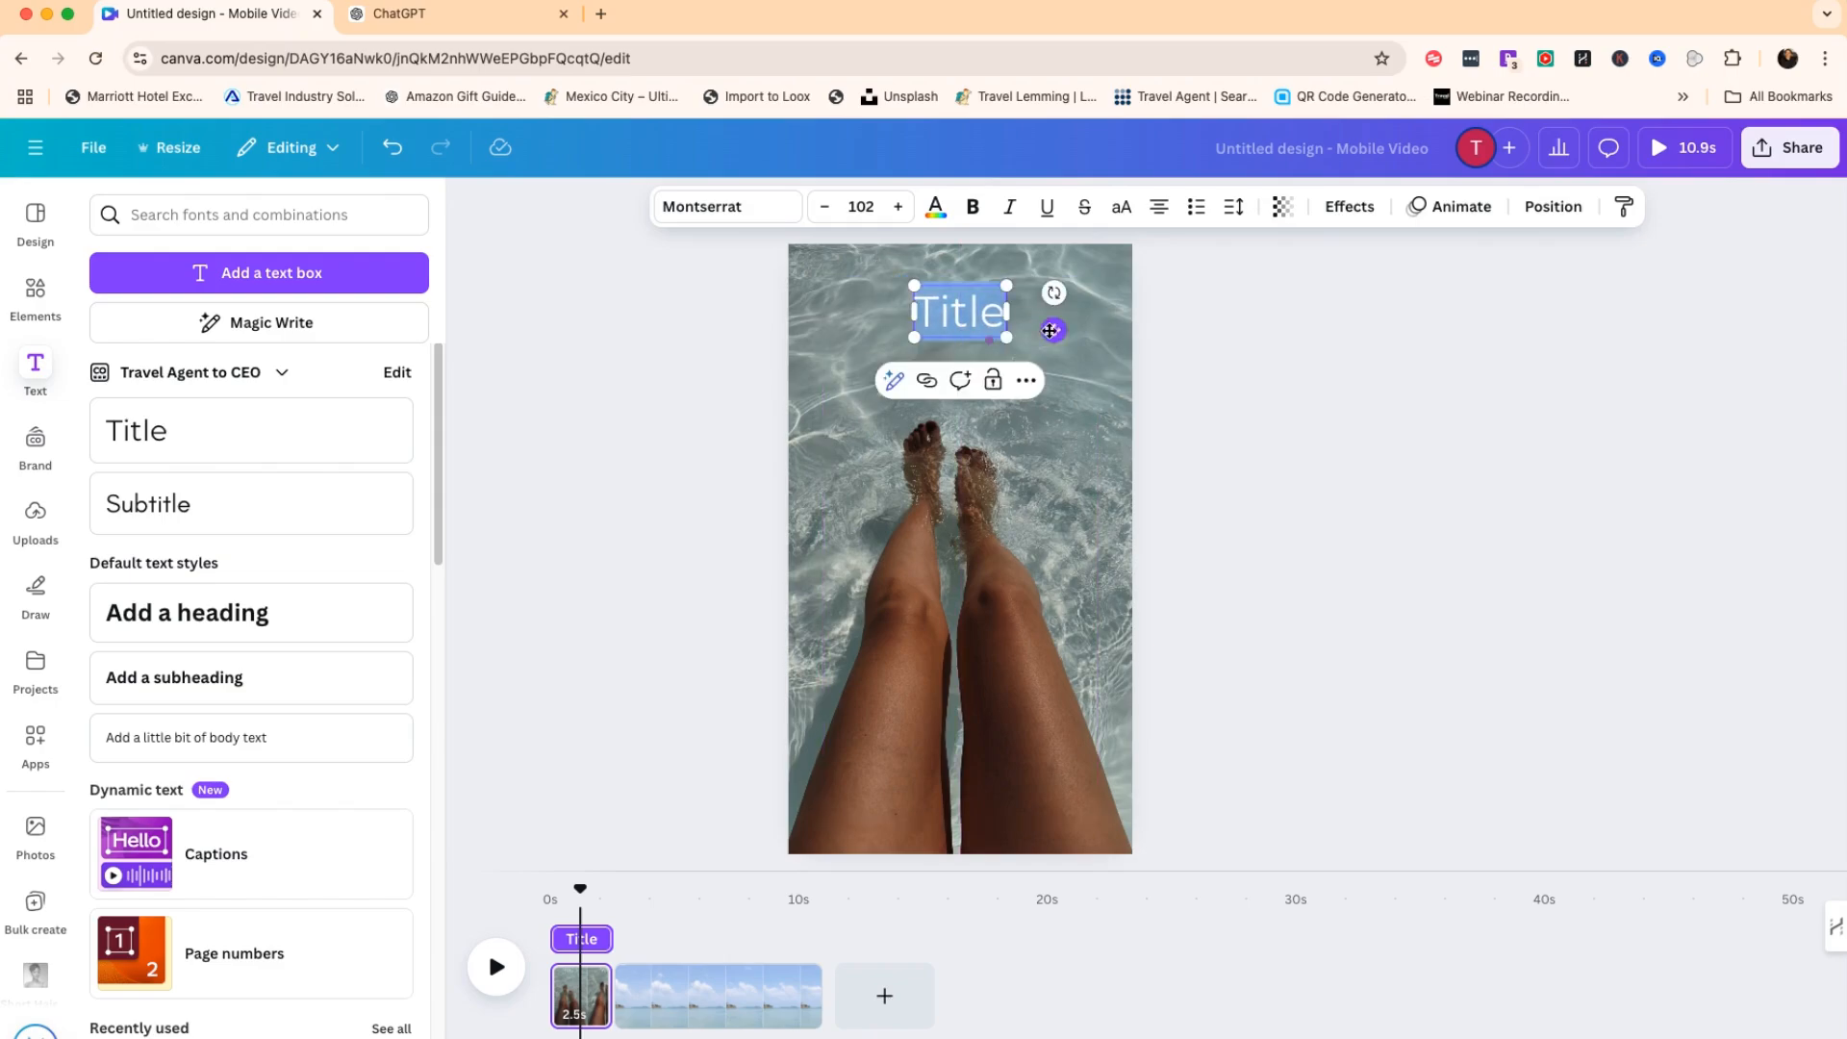
Change the title text's font to Bold Ink.
{"action": "left_click", "coordinate": [716, 214]}
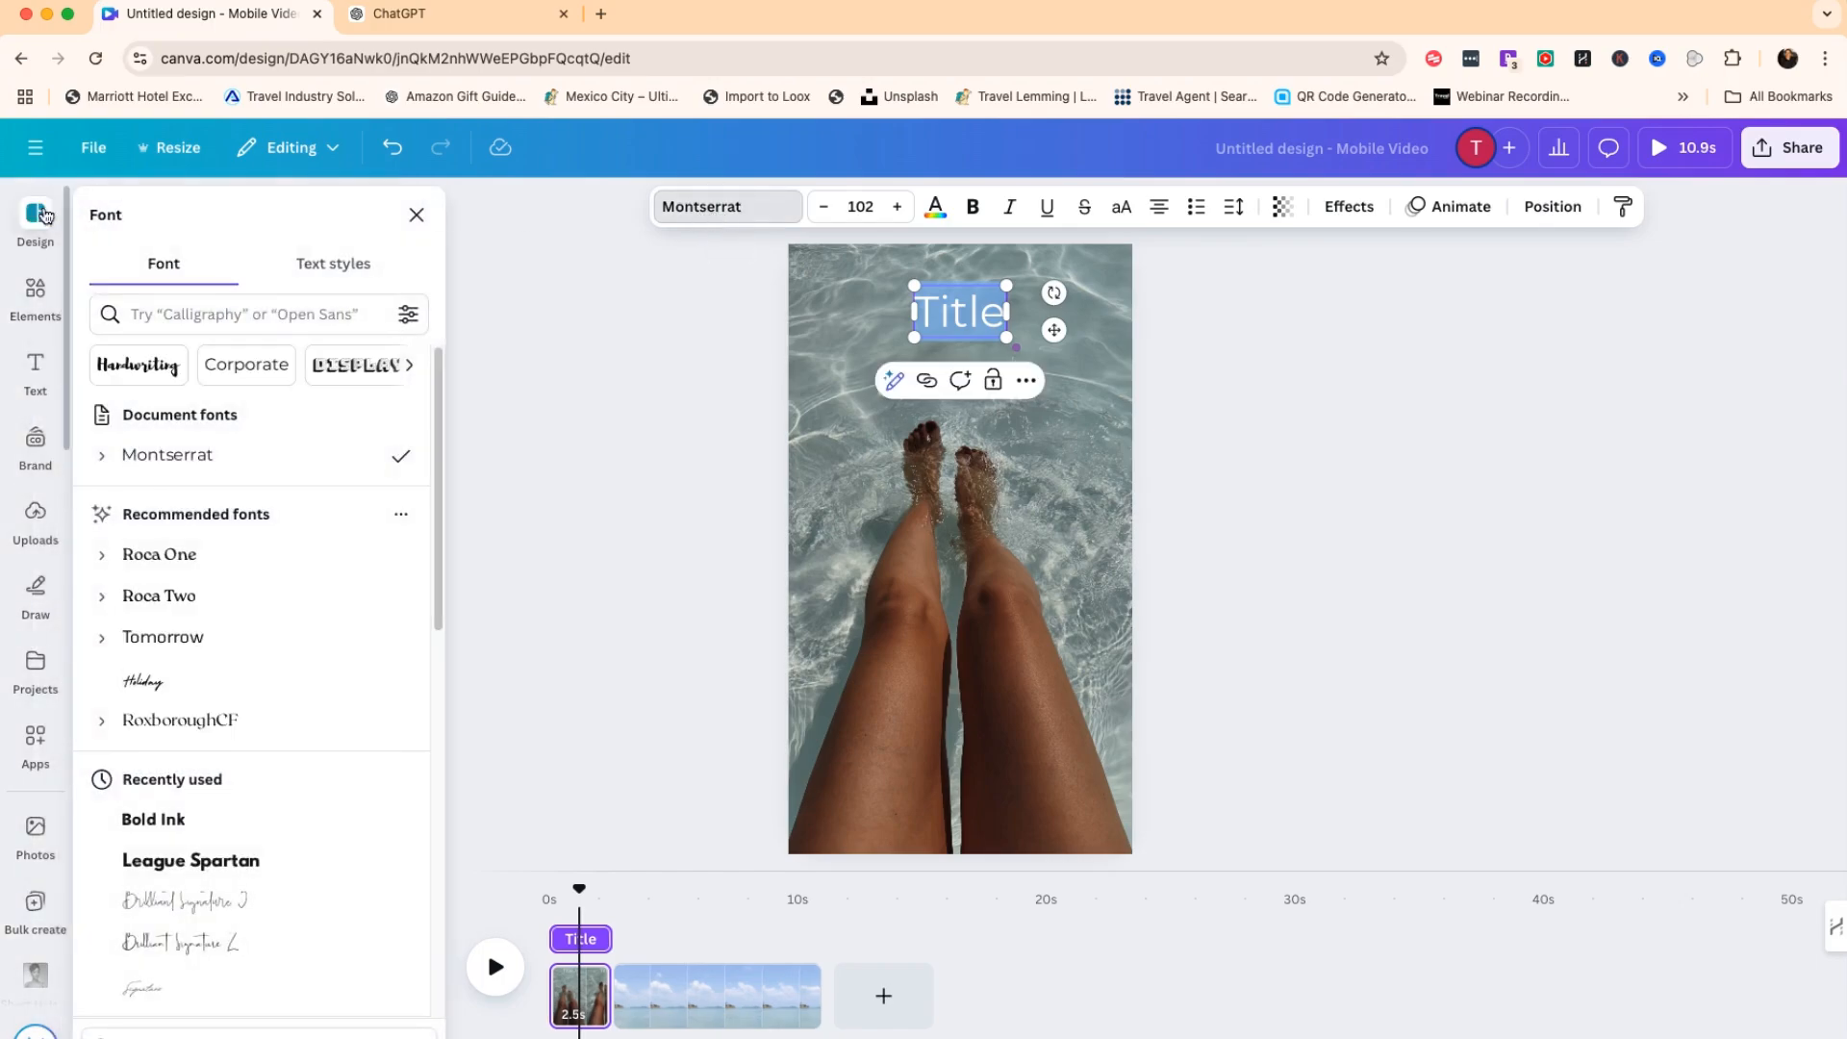
{"action": "left_click", "coordinate": [142, 311]}
{"action": "type", "text": "bold"}
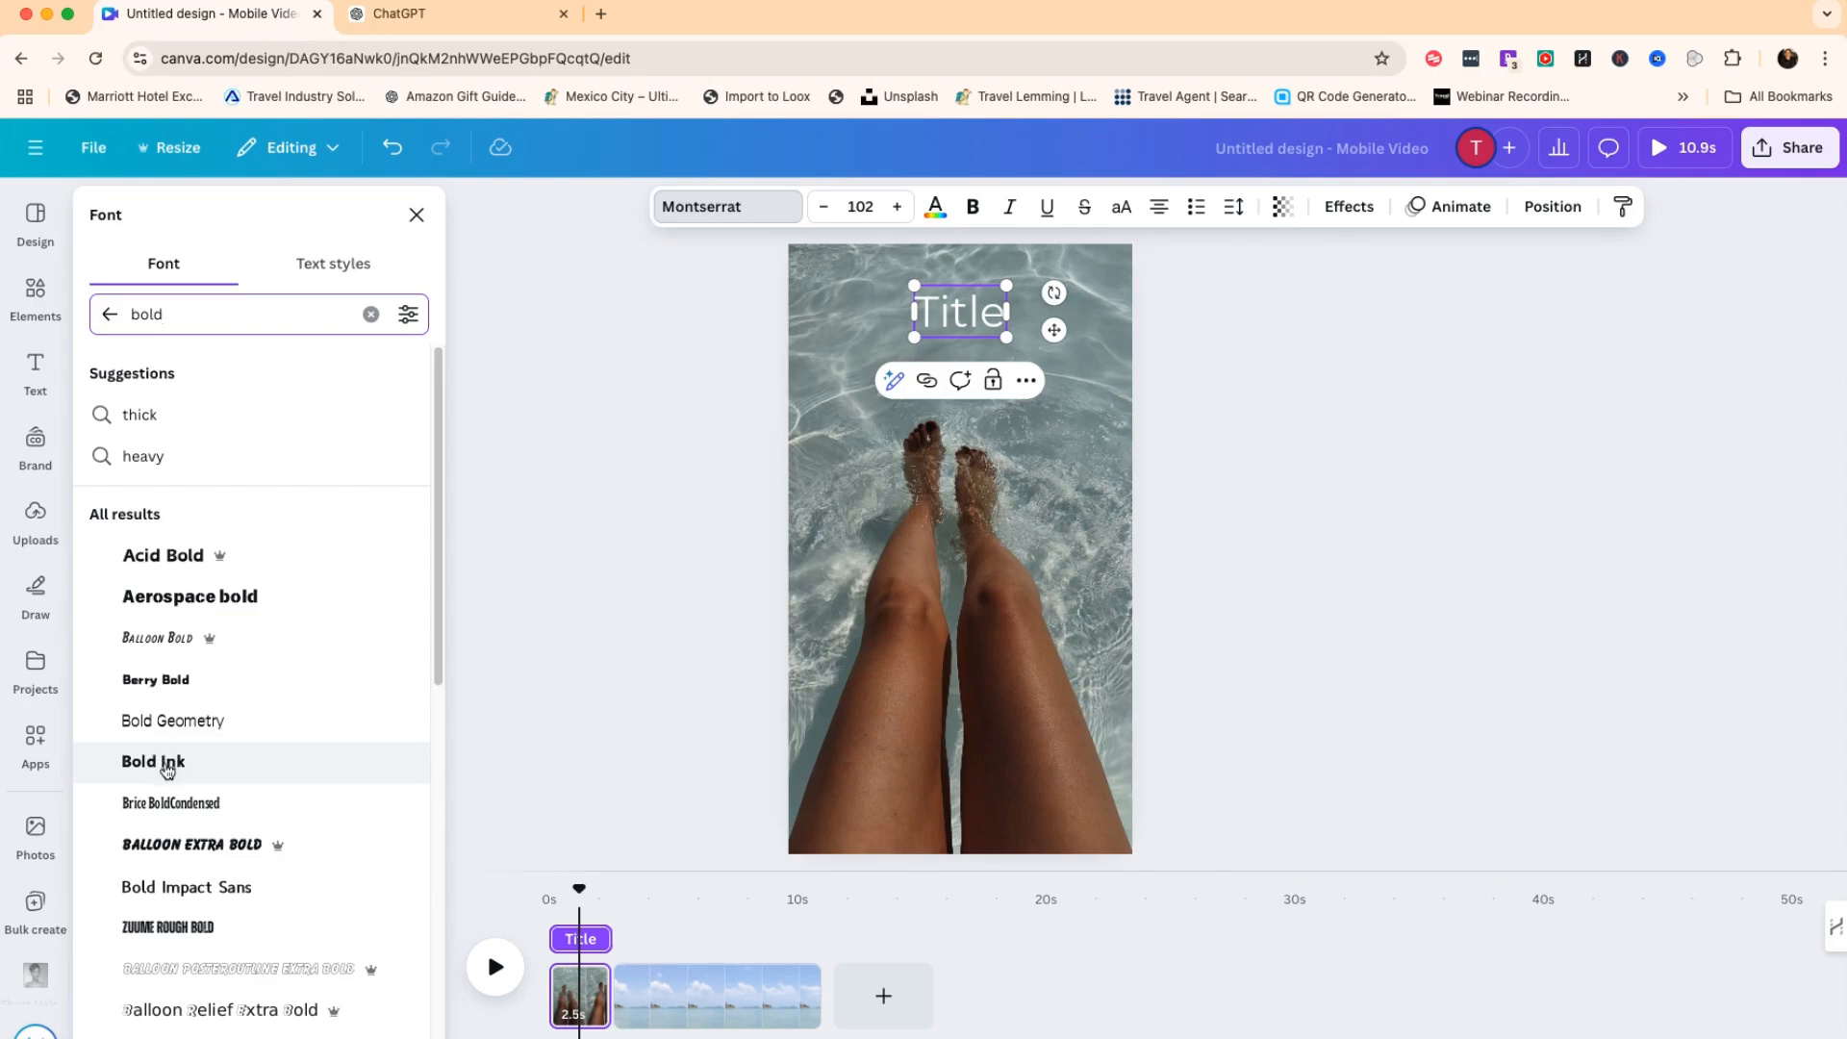
{"action": "left_click", "coordinate": [169, 763]}
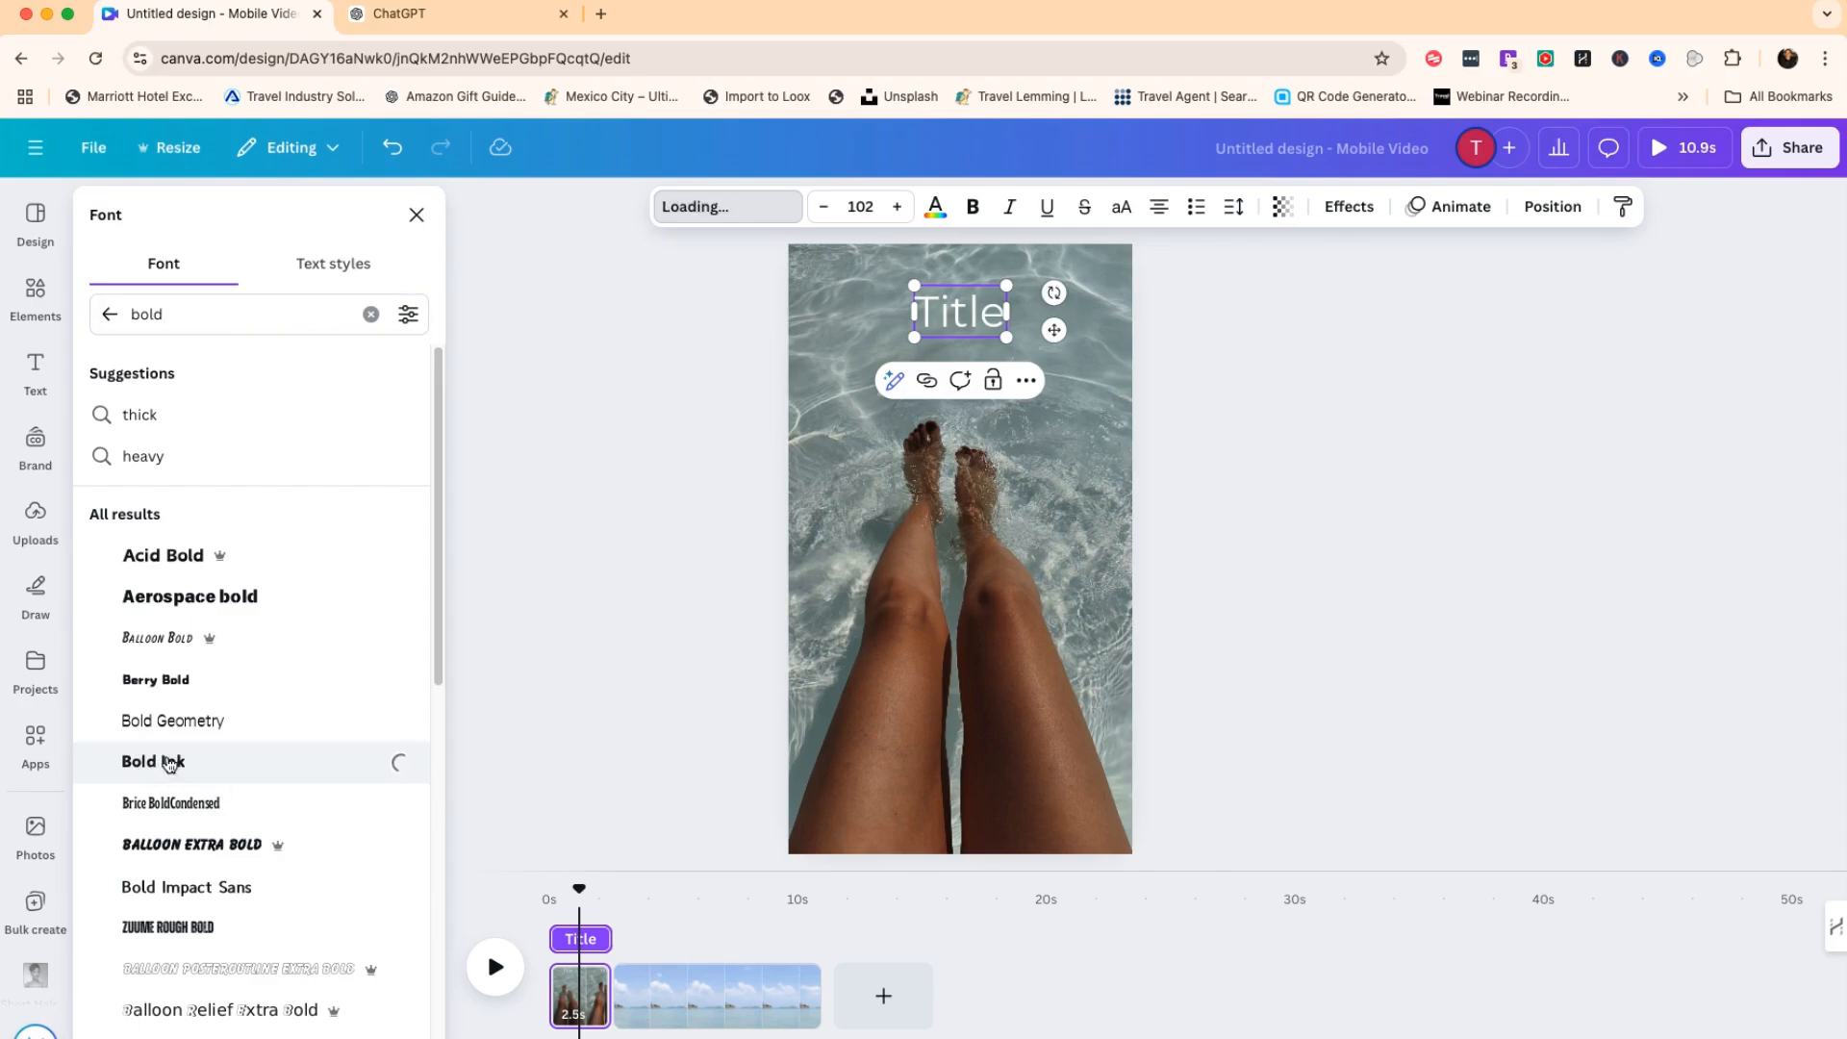
Replace the title text on the first page with "Top 10 Things to do in".
{"action": "left_click", "coordinate": [979, 309]}
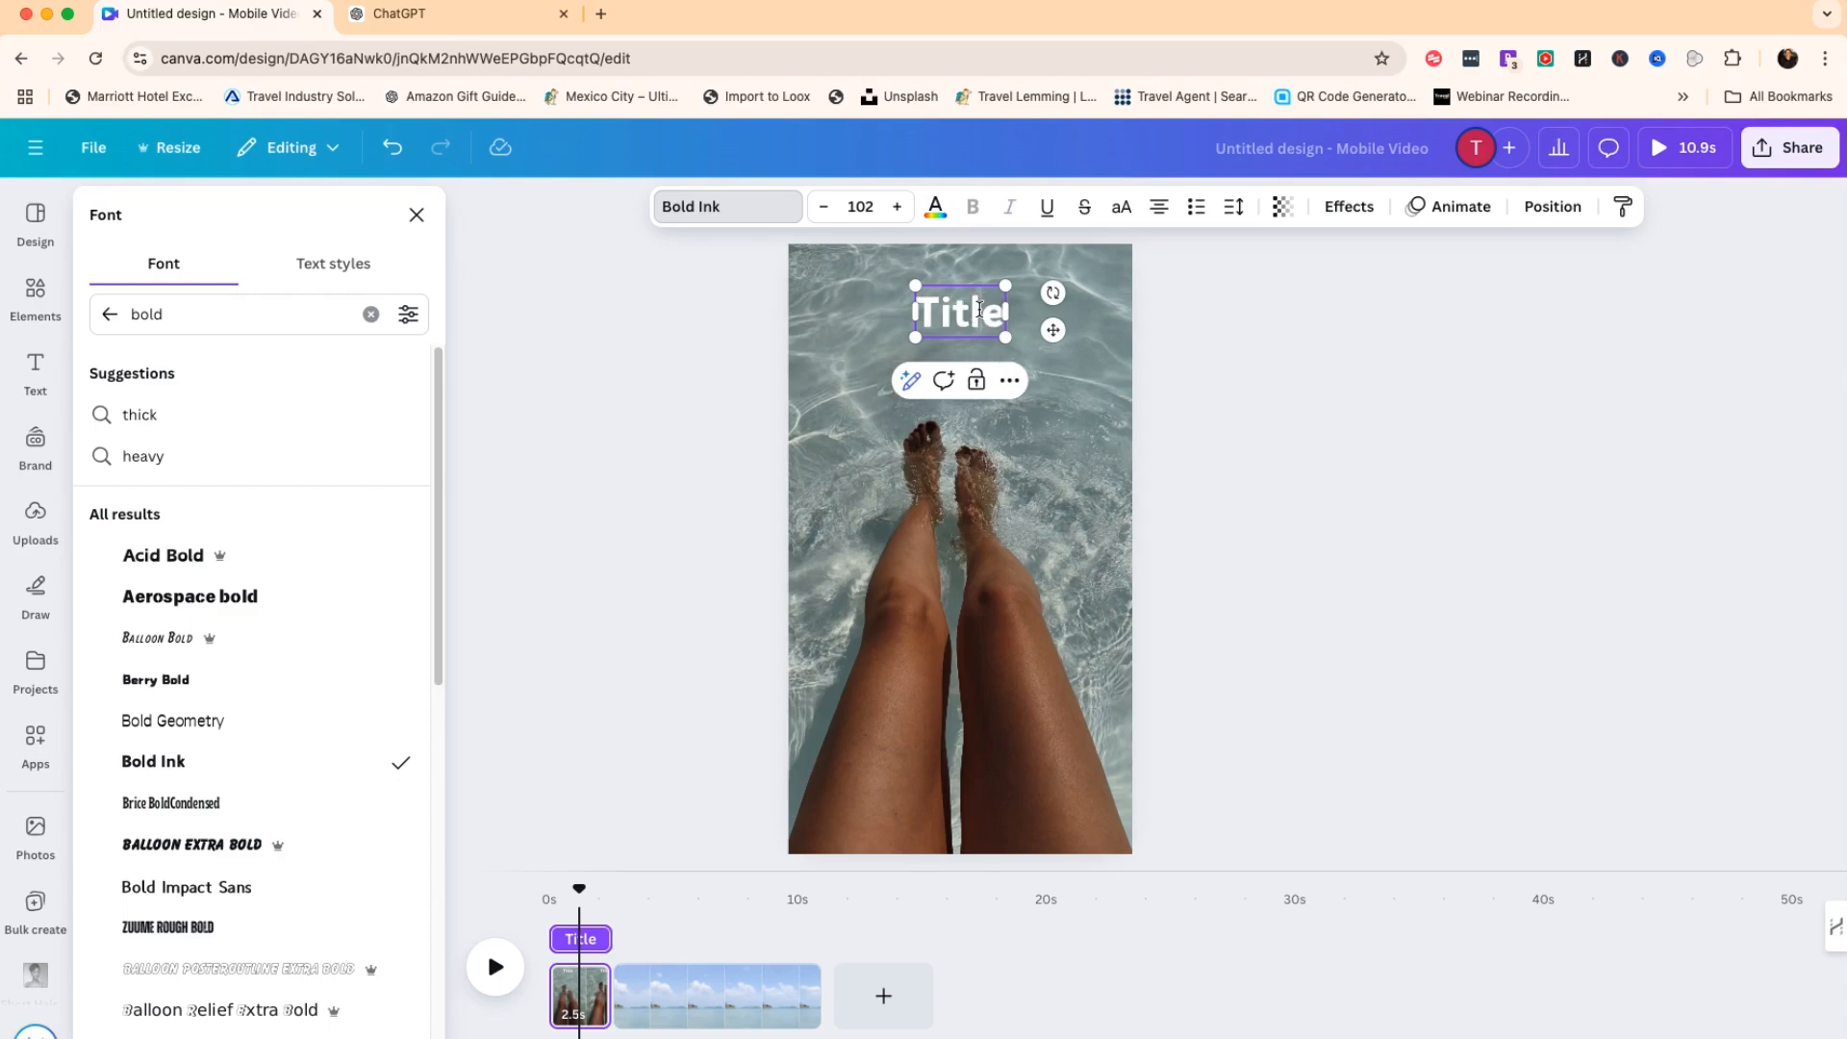
{"action": "double_click", "coordinate": [979, 309]}
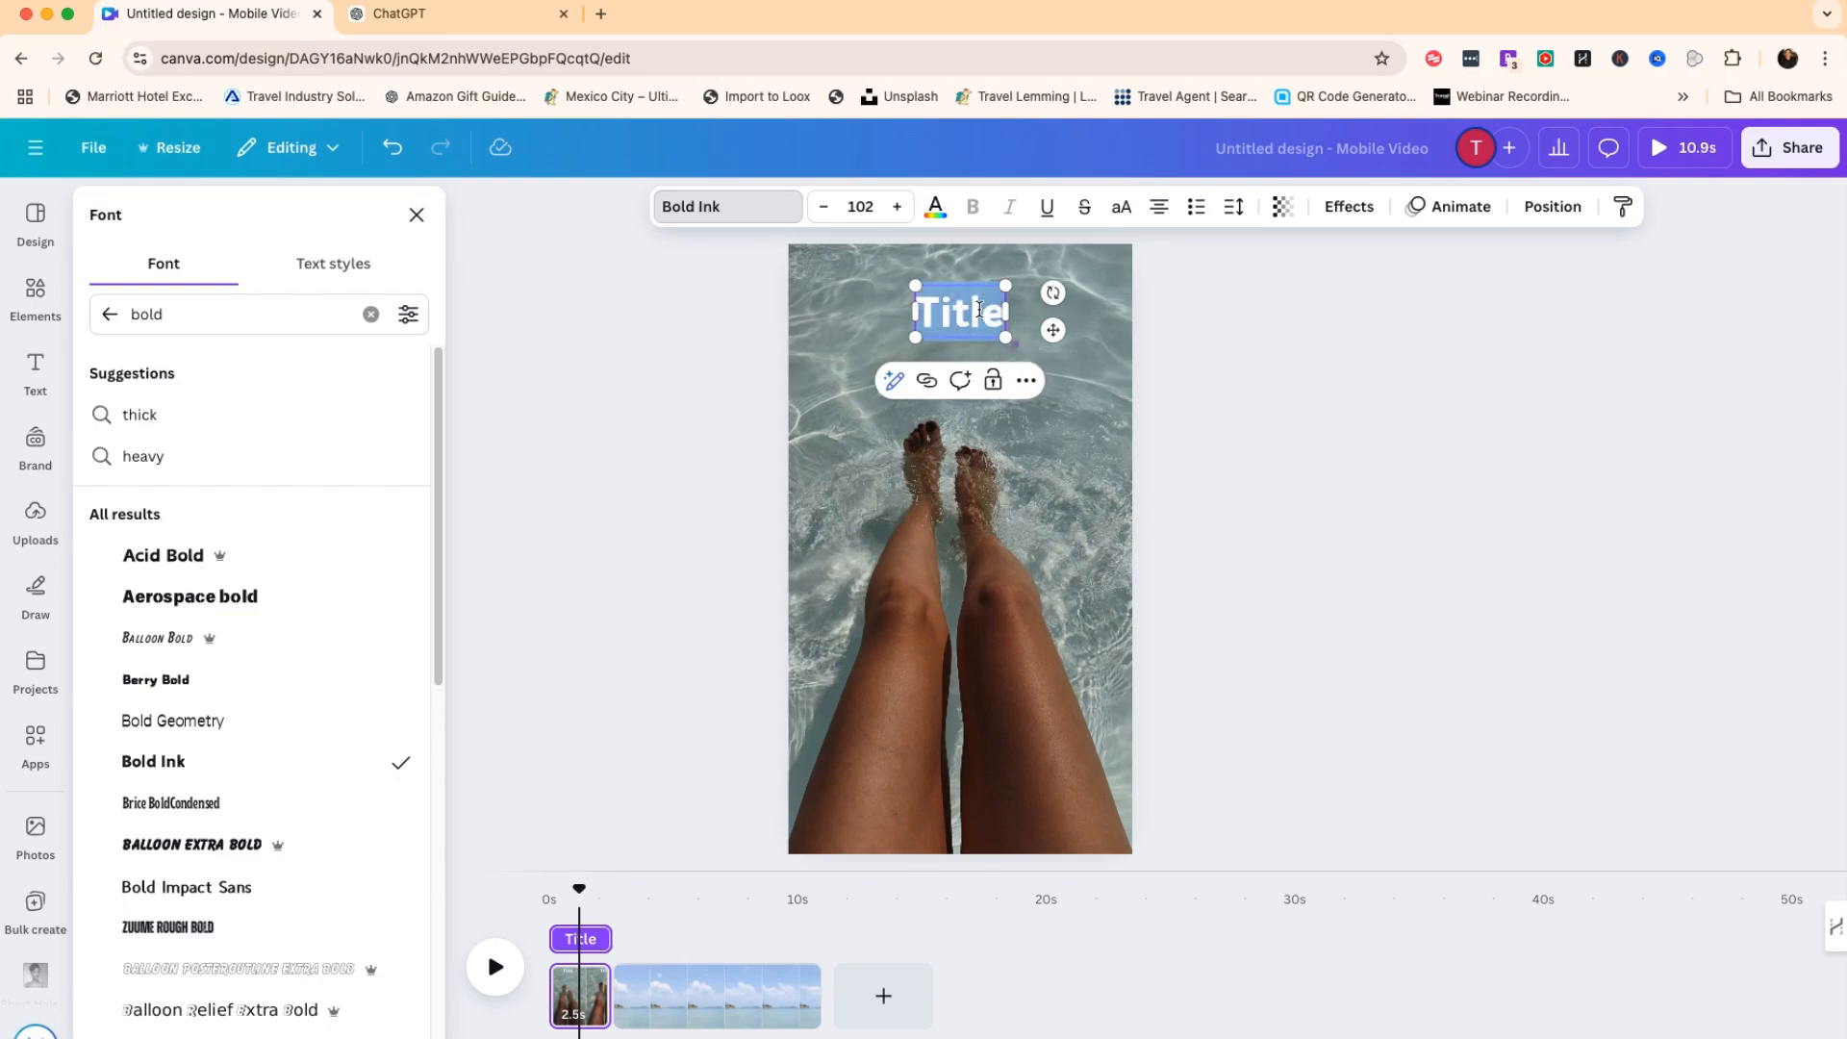
{"action": "type", "text": "Top 10"}
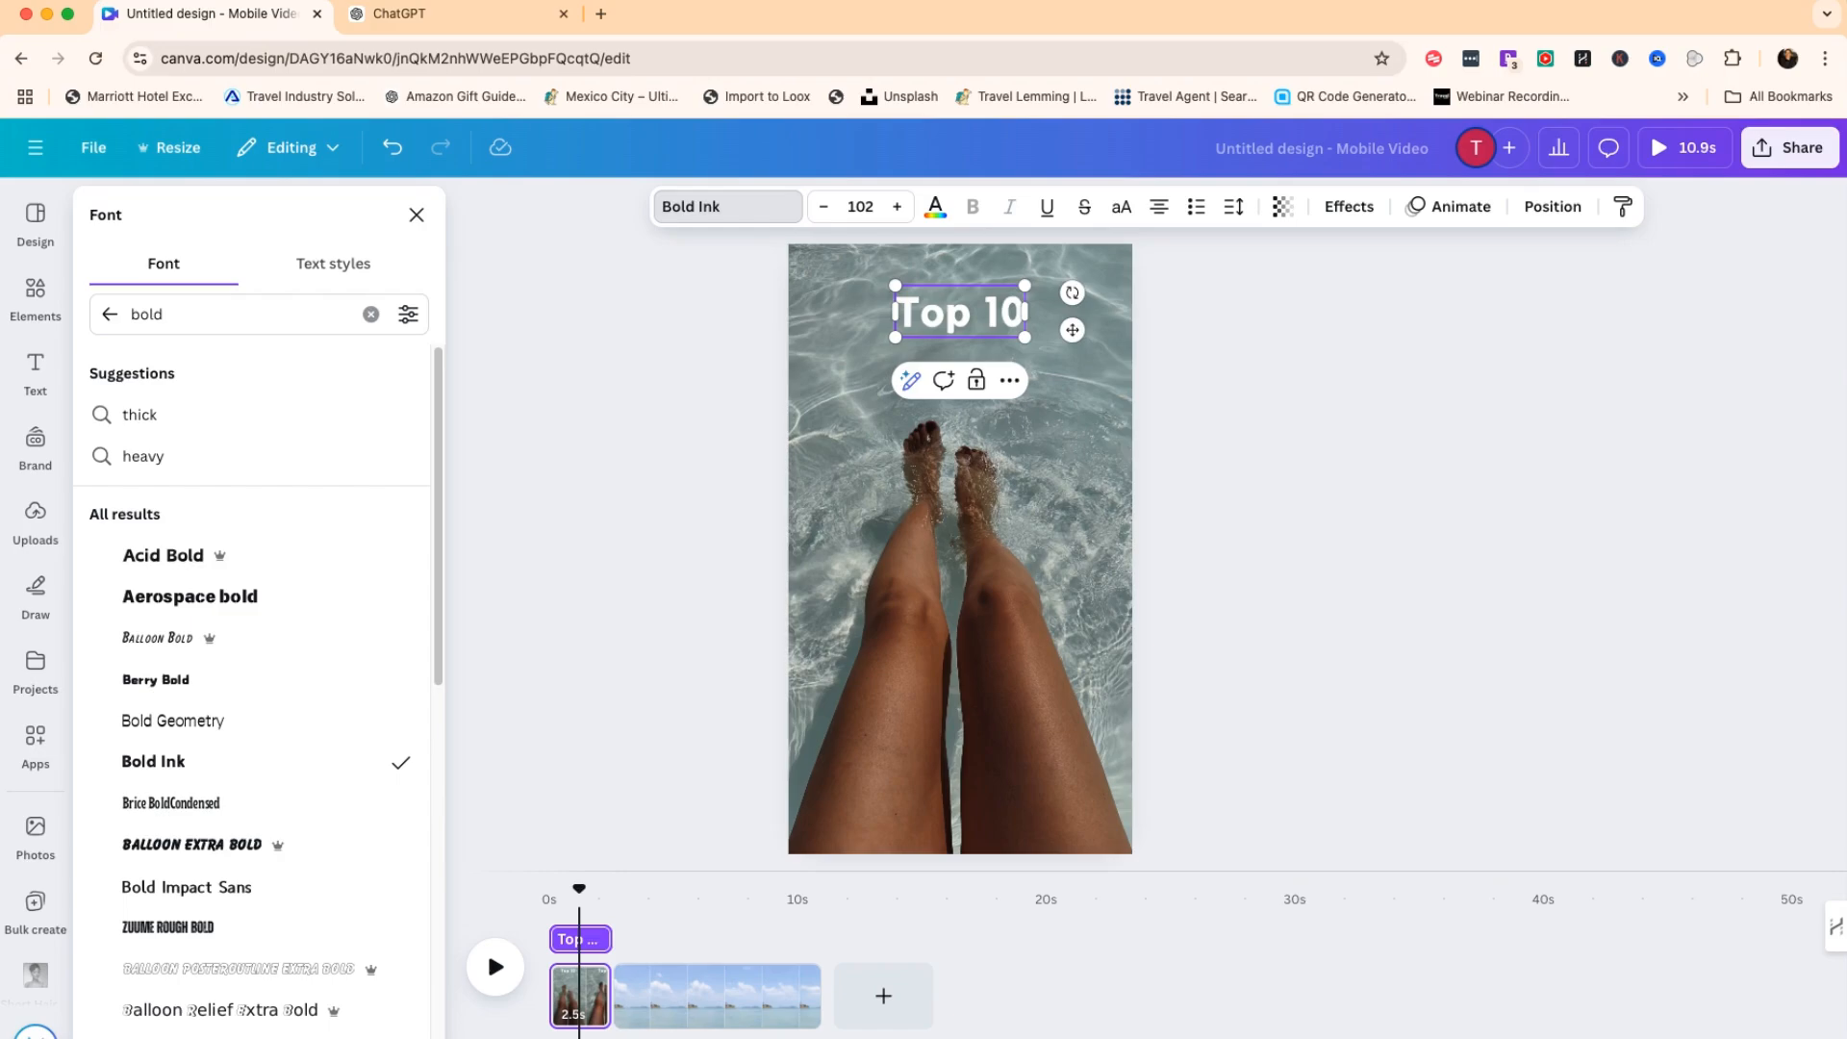
{"action": "type", "text": " Things to"}
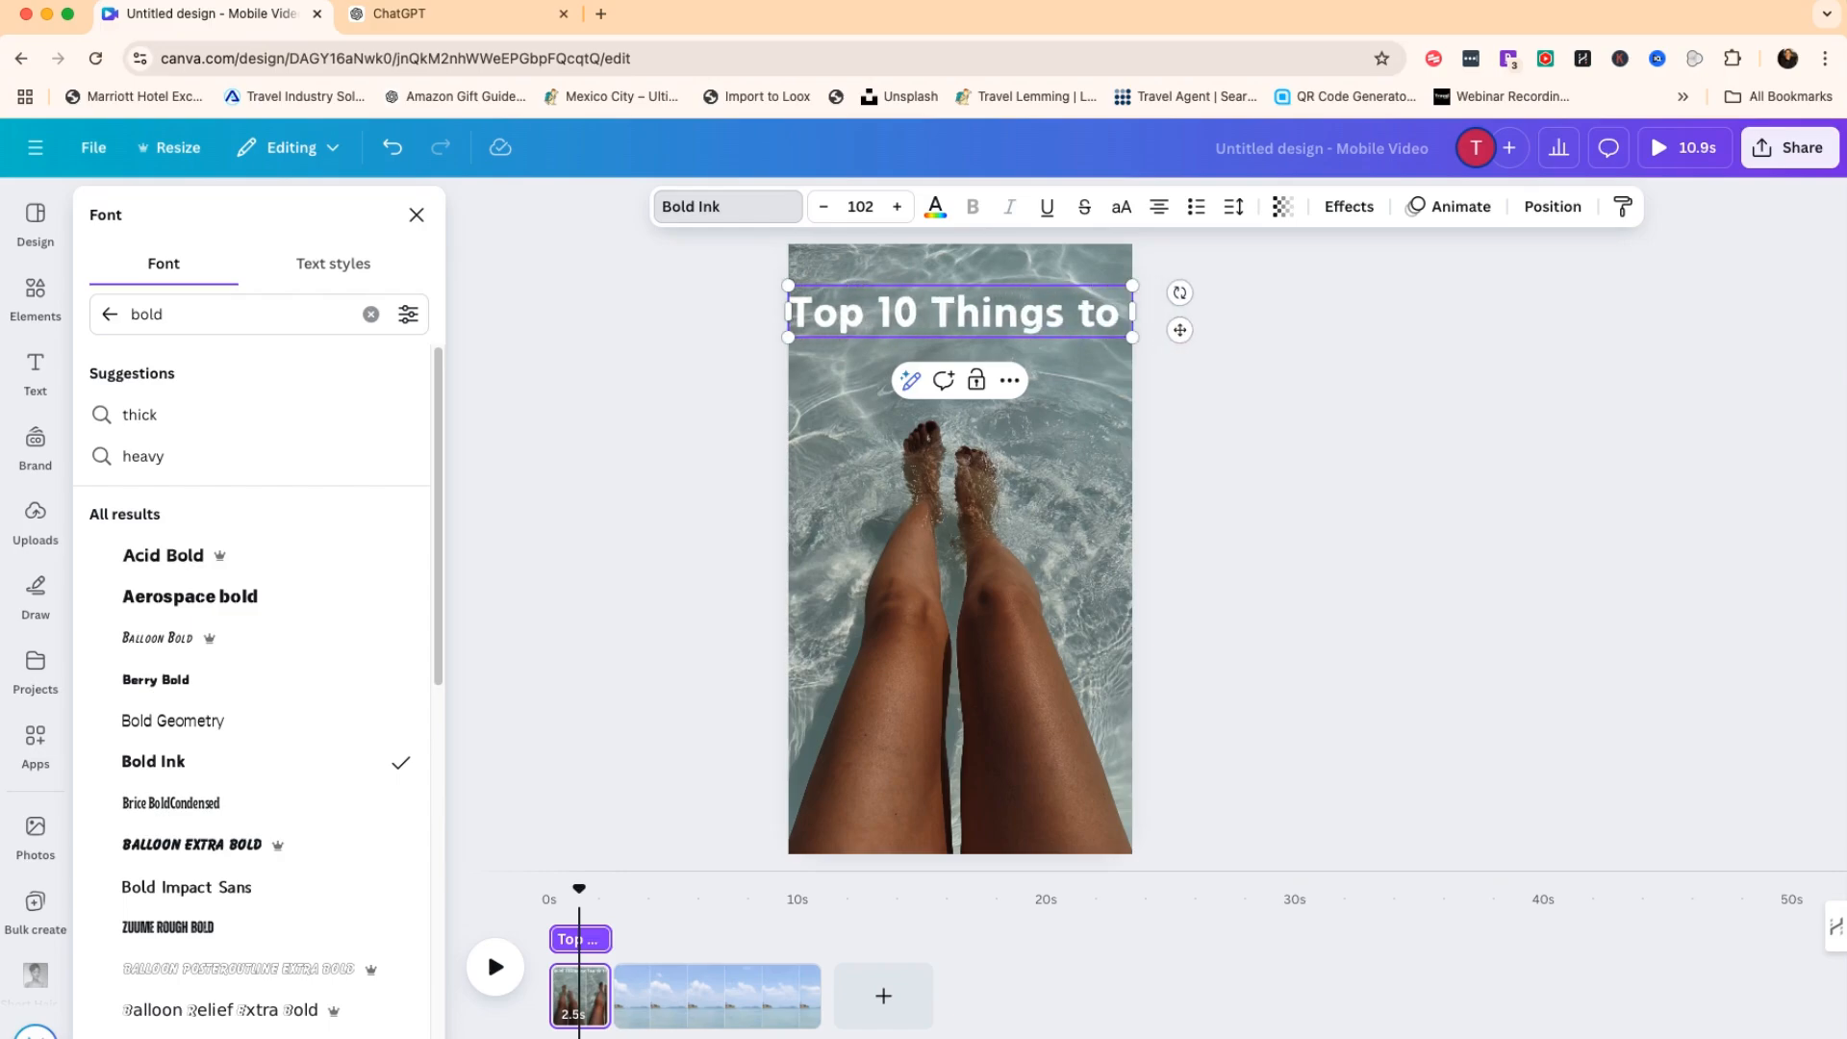
{"action": "type", "text": " do in"}
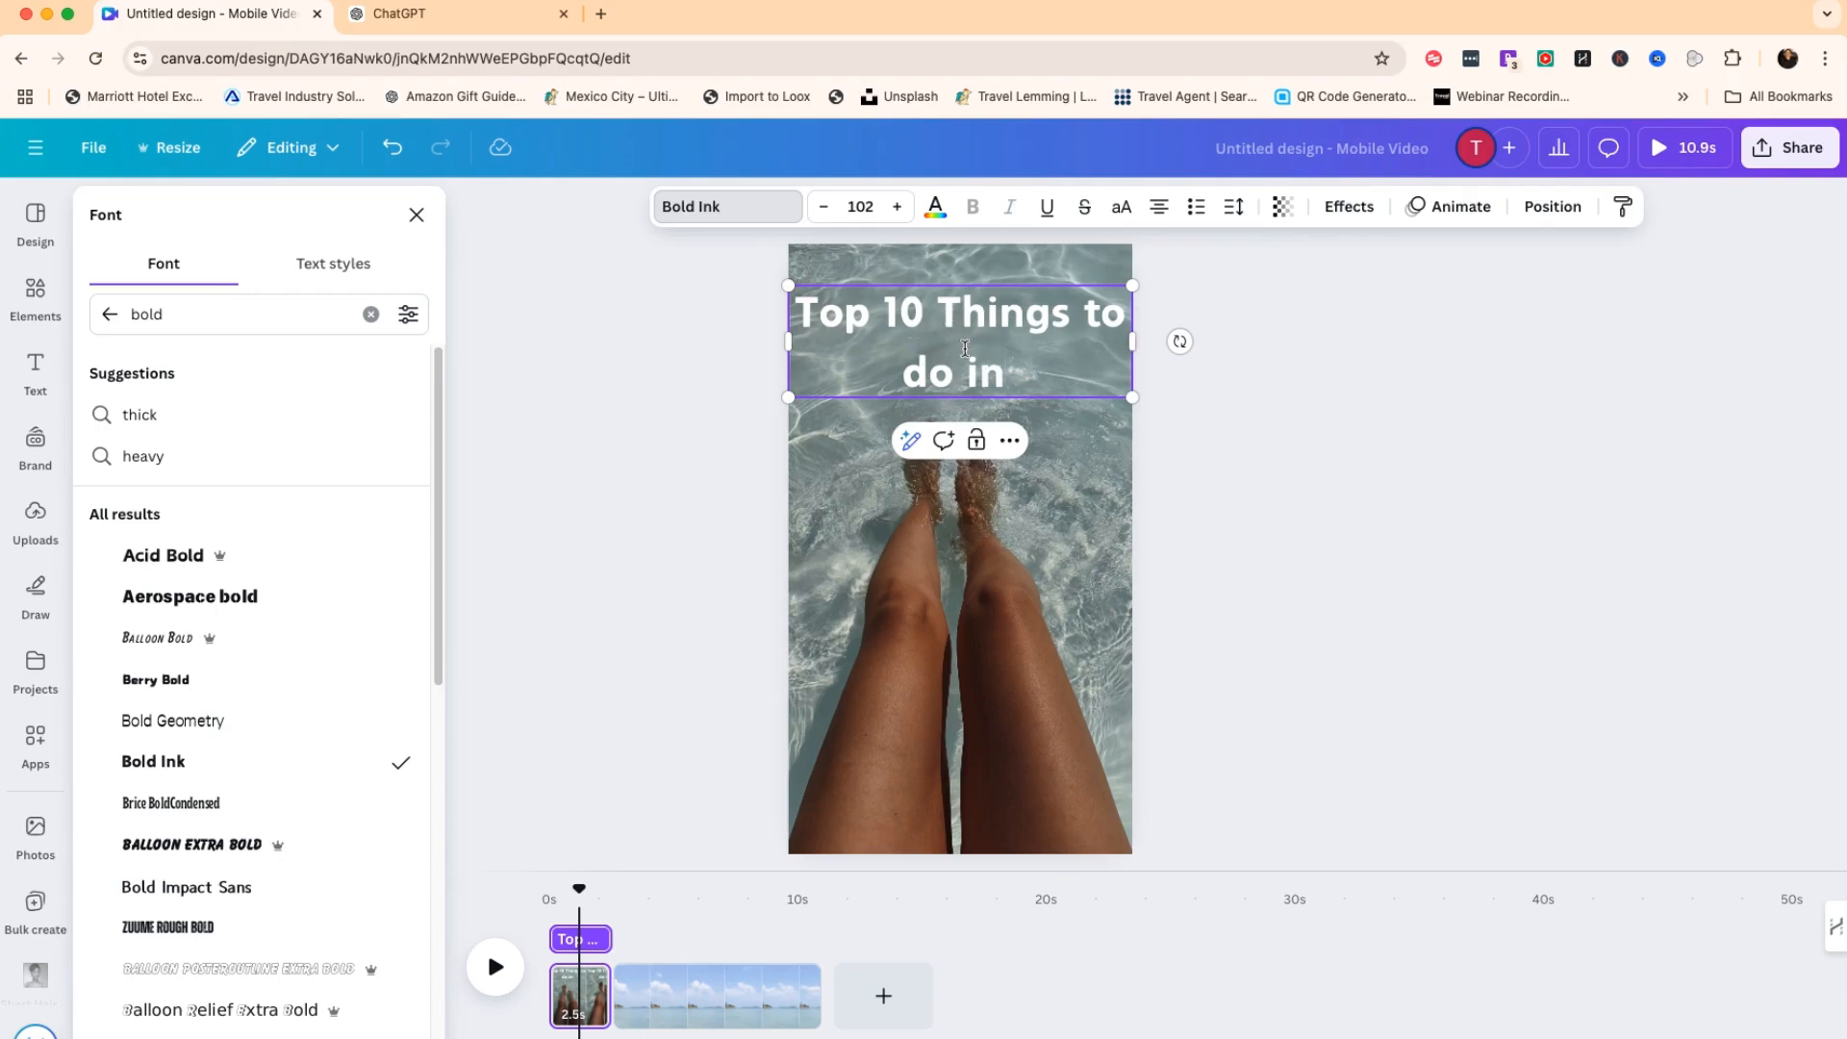
Tighten the line spacing of the two-line "Top 10 Things to do in" title.
{"action": "left_click", "coordinate": [1234, 211]}
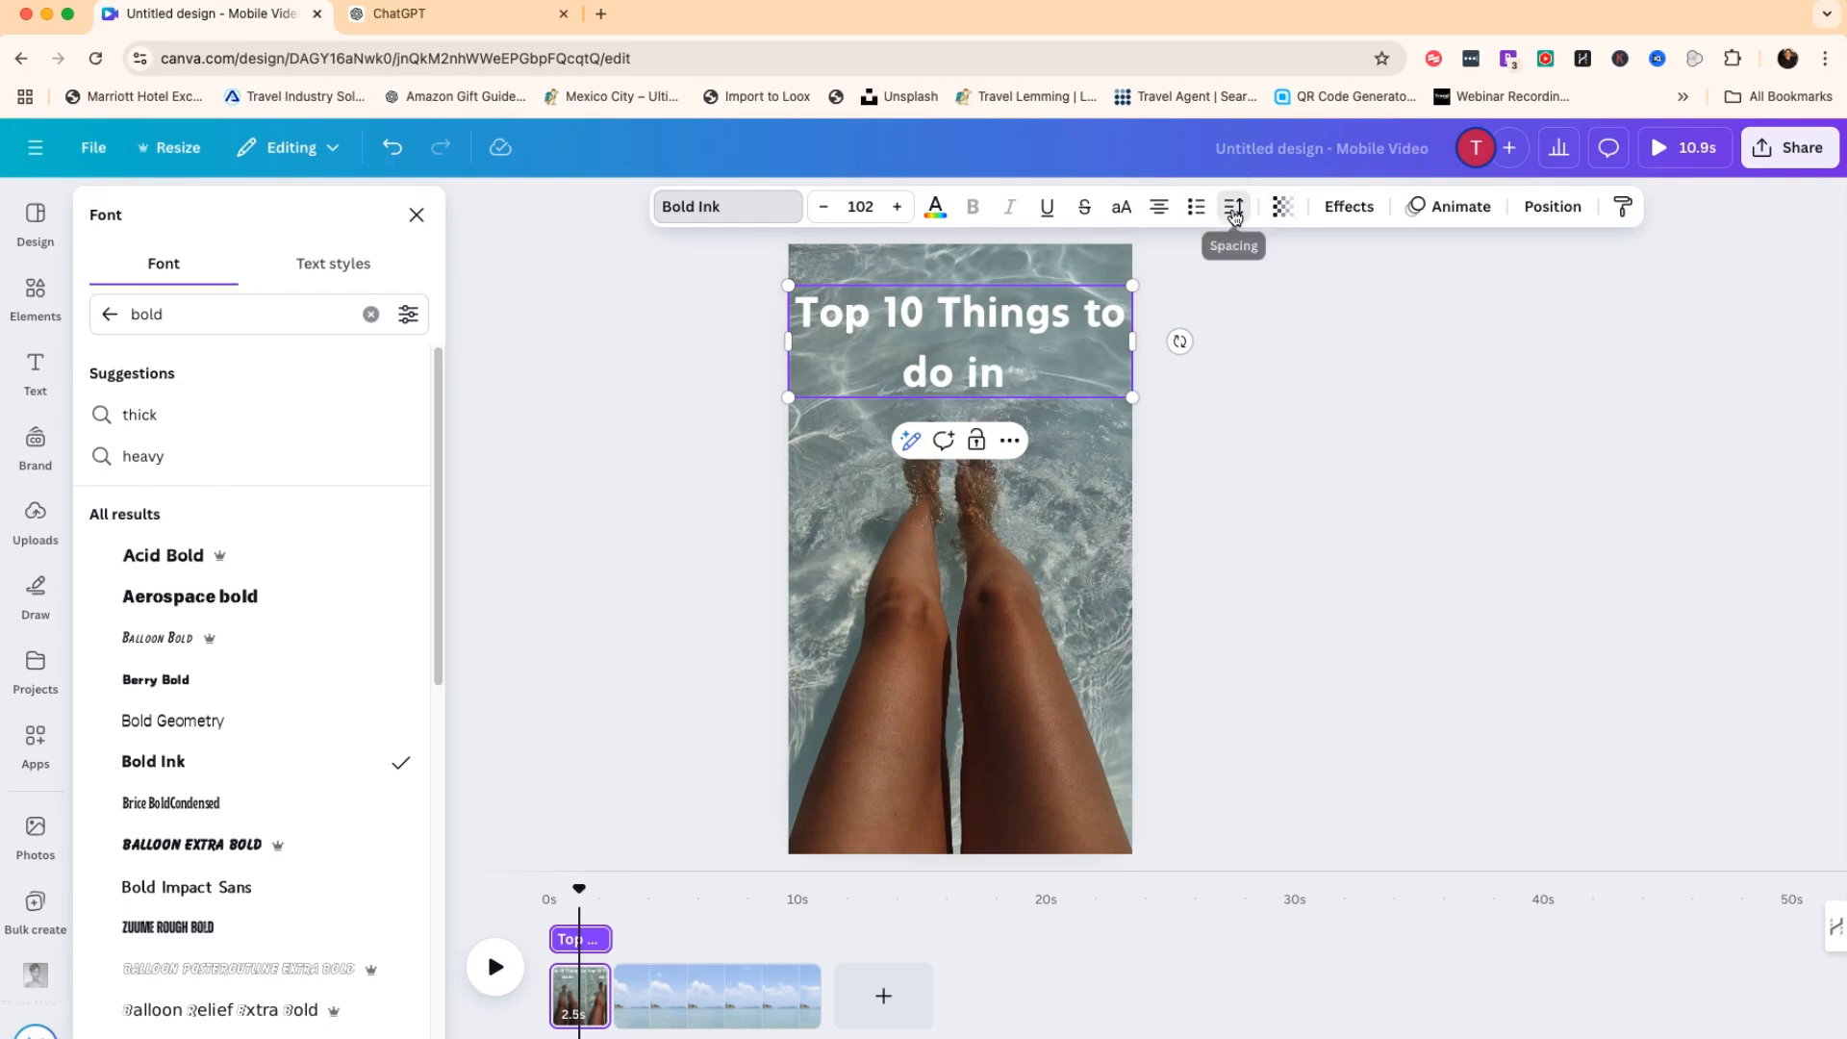
{"action": "left_click_drag", "start_coordinate": [1202, 371], "coordinate": [1165, 359]}
{"action": "left_click", "coordinate": [1180, 330]}
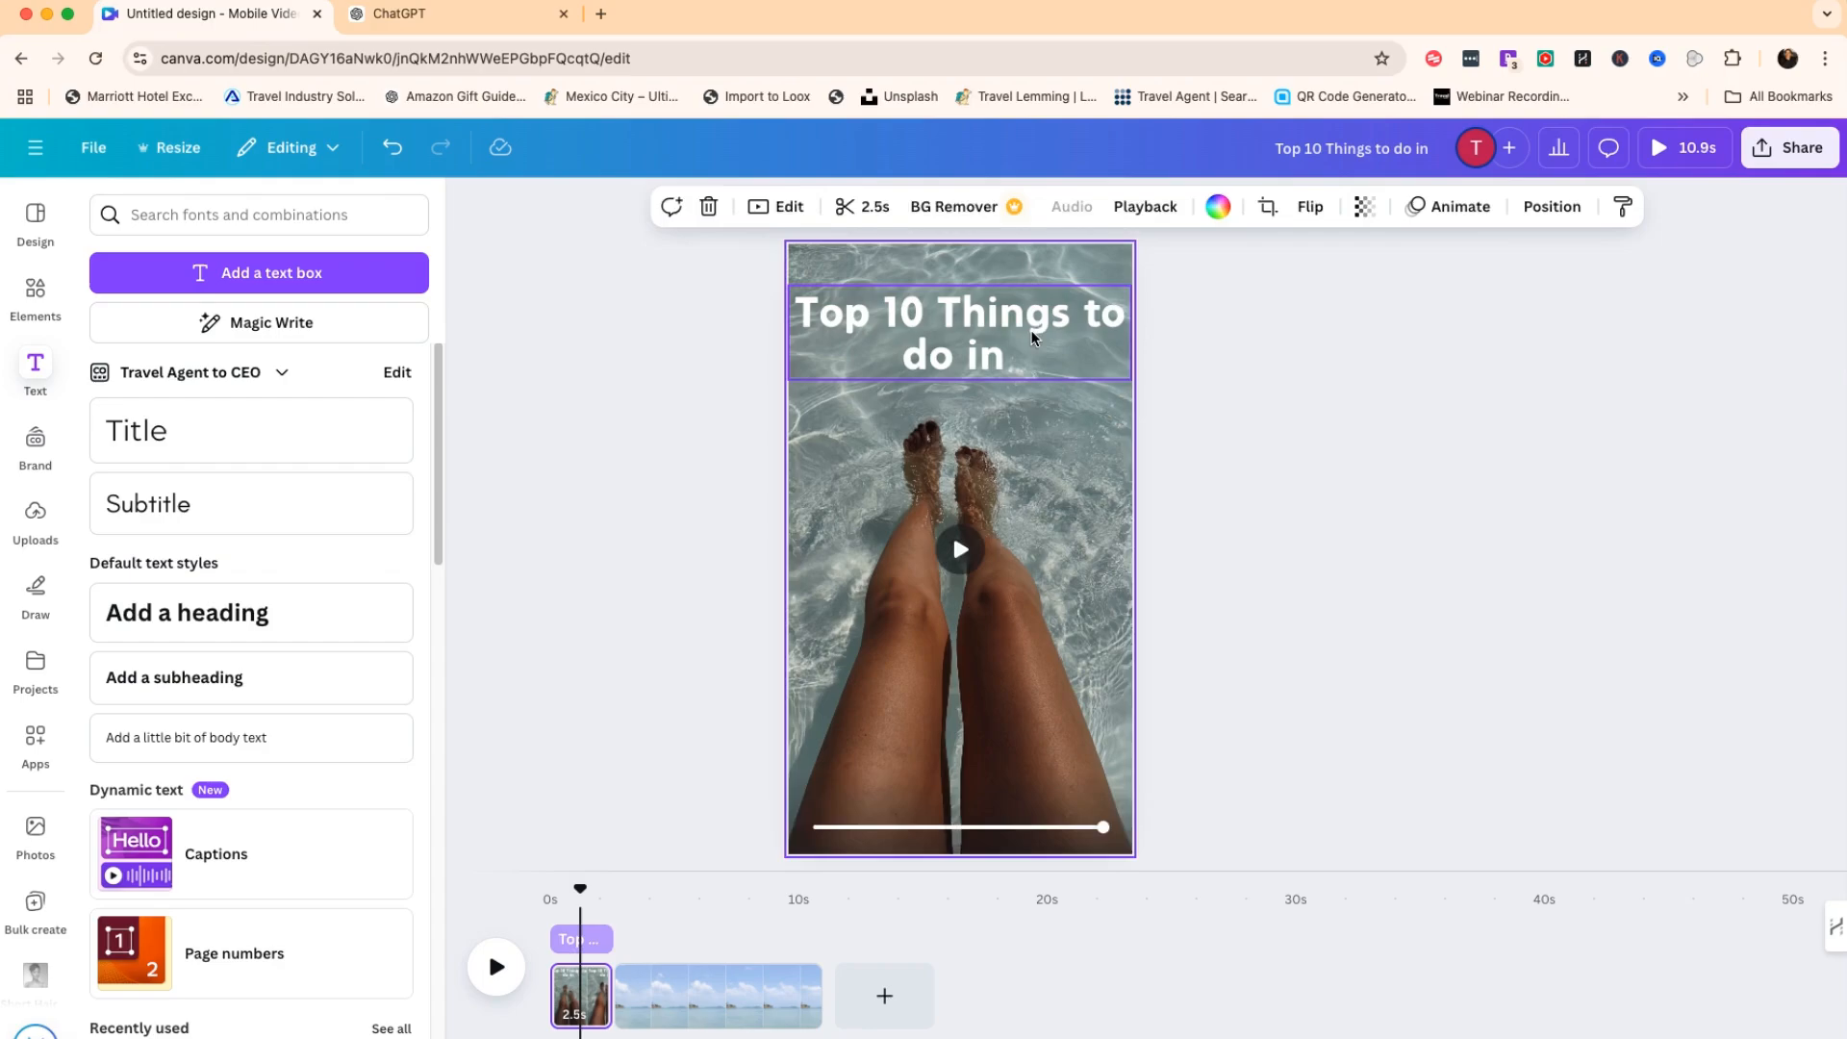
Shrink the "Top 10 Things to do in" title to font size 91.5 and centre it horizontally near the page's upper edge.
{"action": "left_click", "coordinate": [1032, 336]}
{"action": "left_click_drag", "start_coordinate": [1133, 380], "coordinate": [1105, 359]}
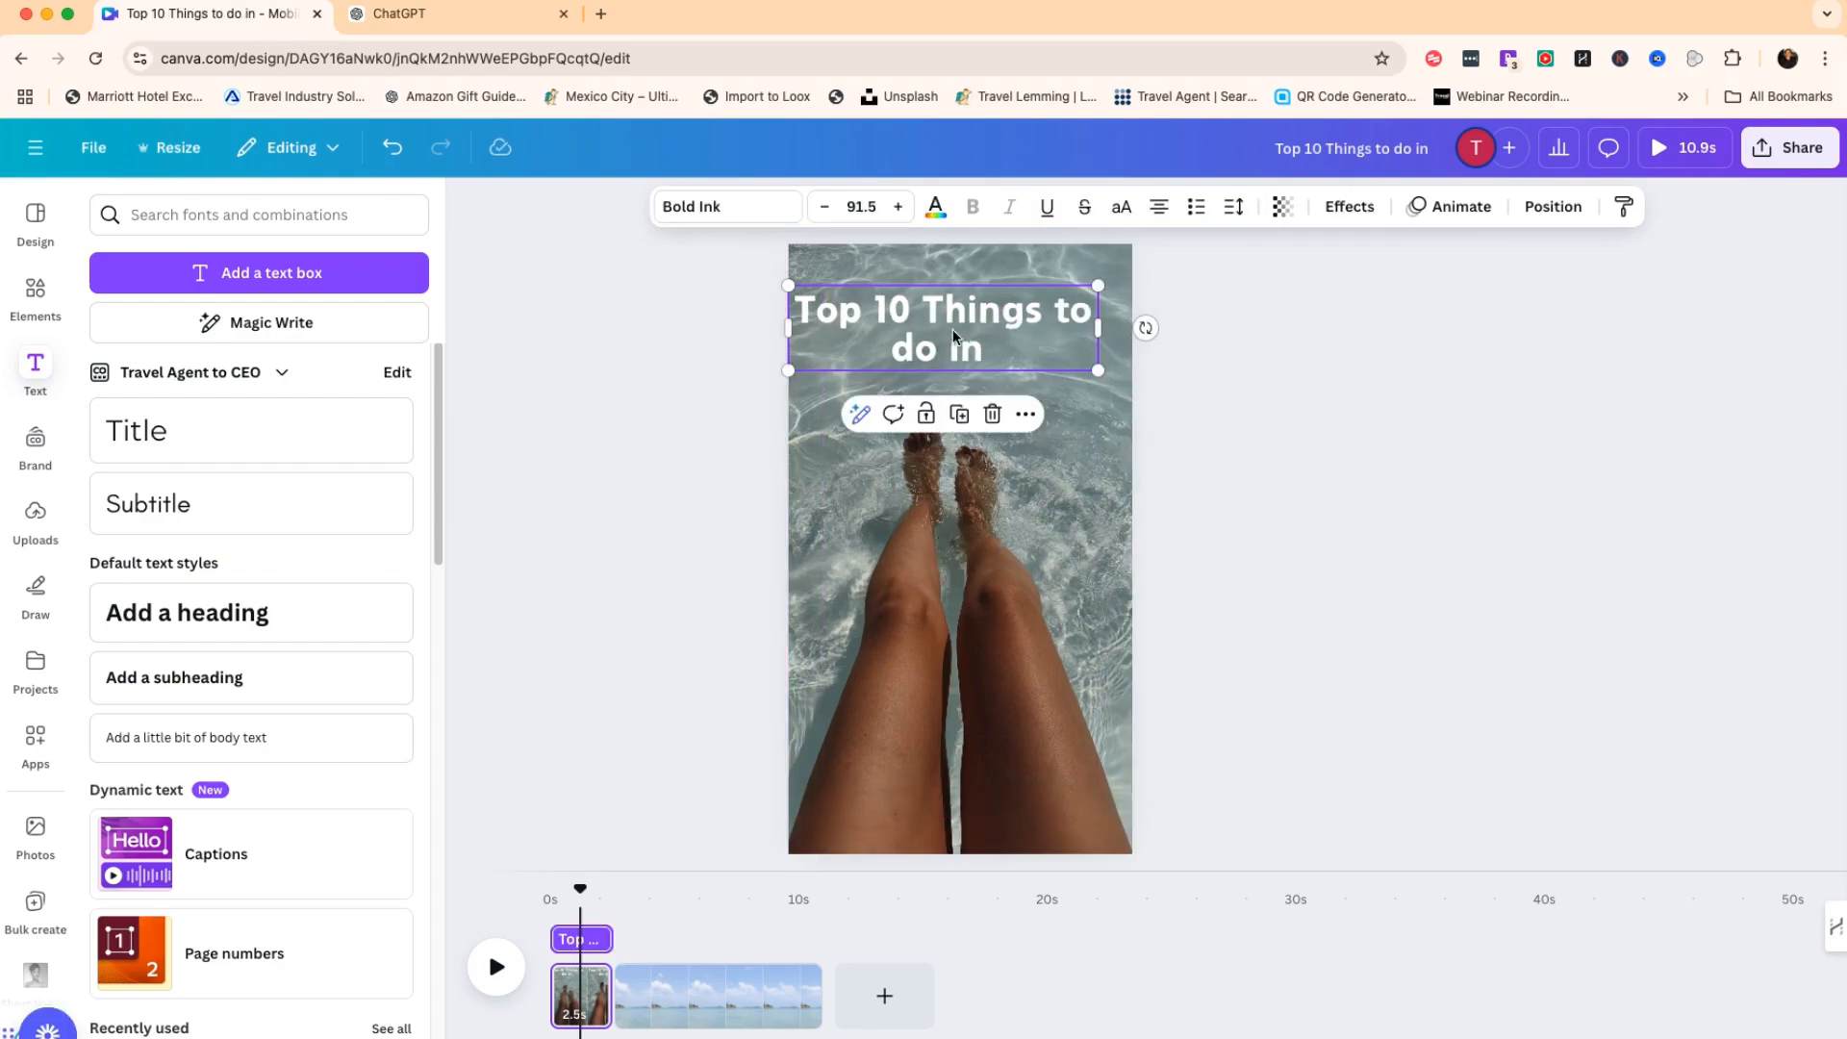
{"action": "left_click_drag", "start_coordinate": [955, 334], "coordinate": [963, 329]}
{"action": "left_click", "coordinate": [1283, 520]}
Duplicate the title, place the copy directly beneath the original and change its text to "DESTINATION".
{"action": "left_click", "coordinate": [974, 353]}
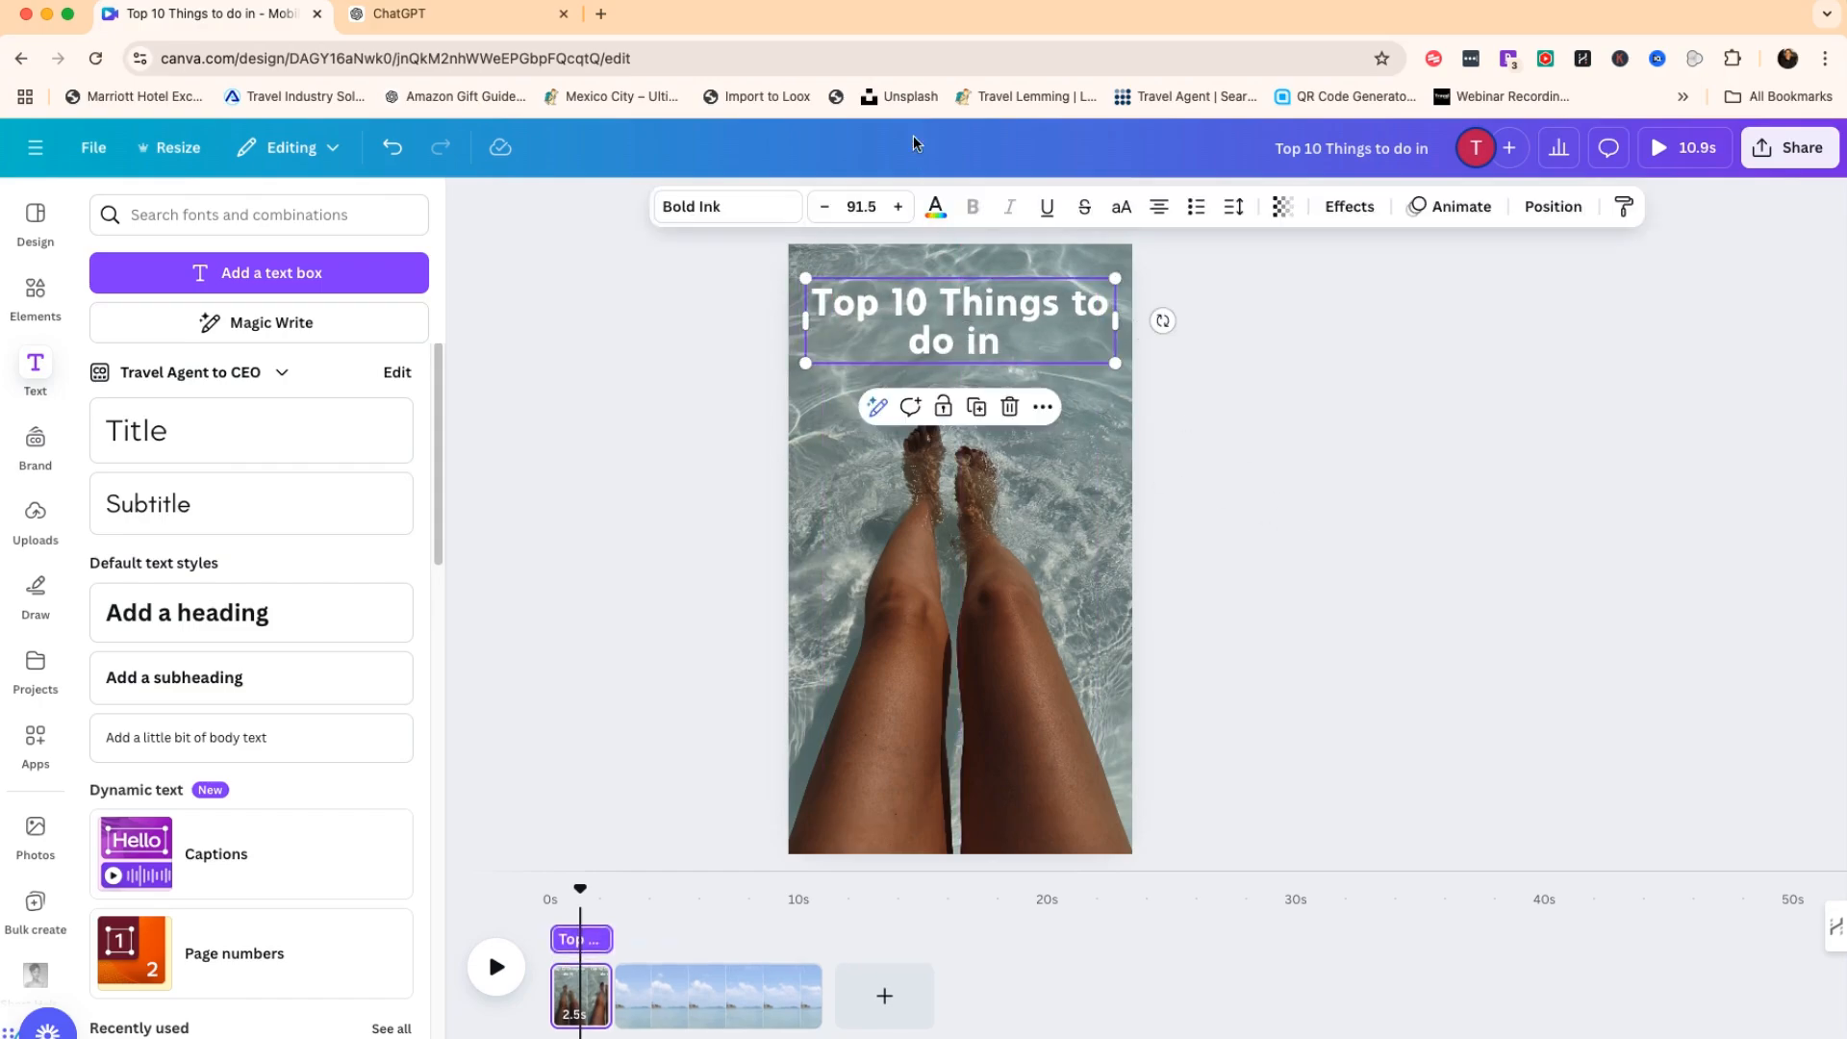
{"action": "left_click", "coordinate": [977, 407]}
{"action": "left_click_drag", "start_coordinate": [954, 312], "coordinate": [948, 387]}
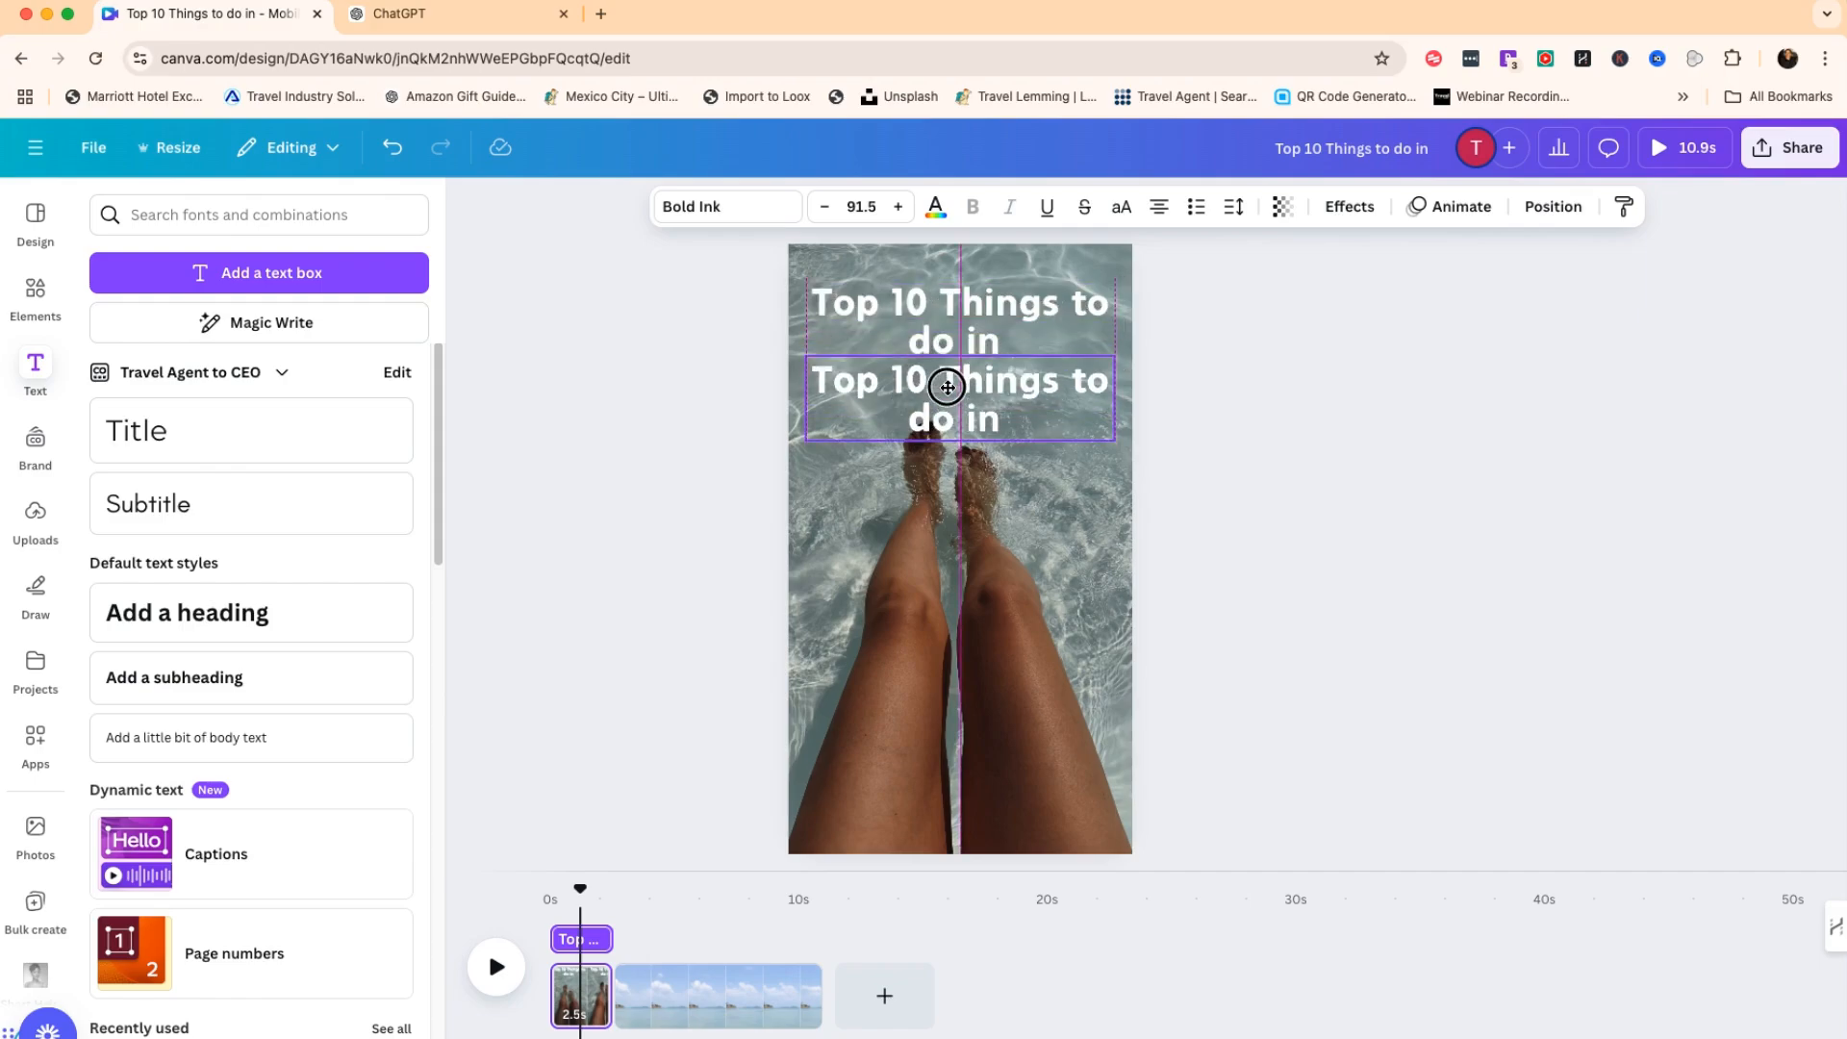
{"action": "double_click", "coordinate": [947, 387]}
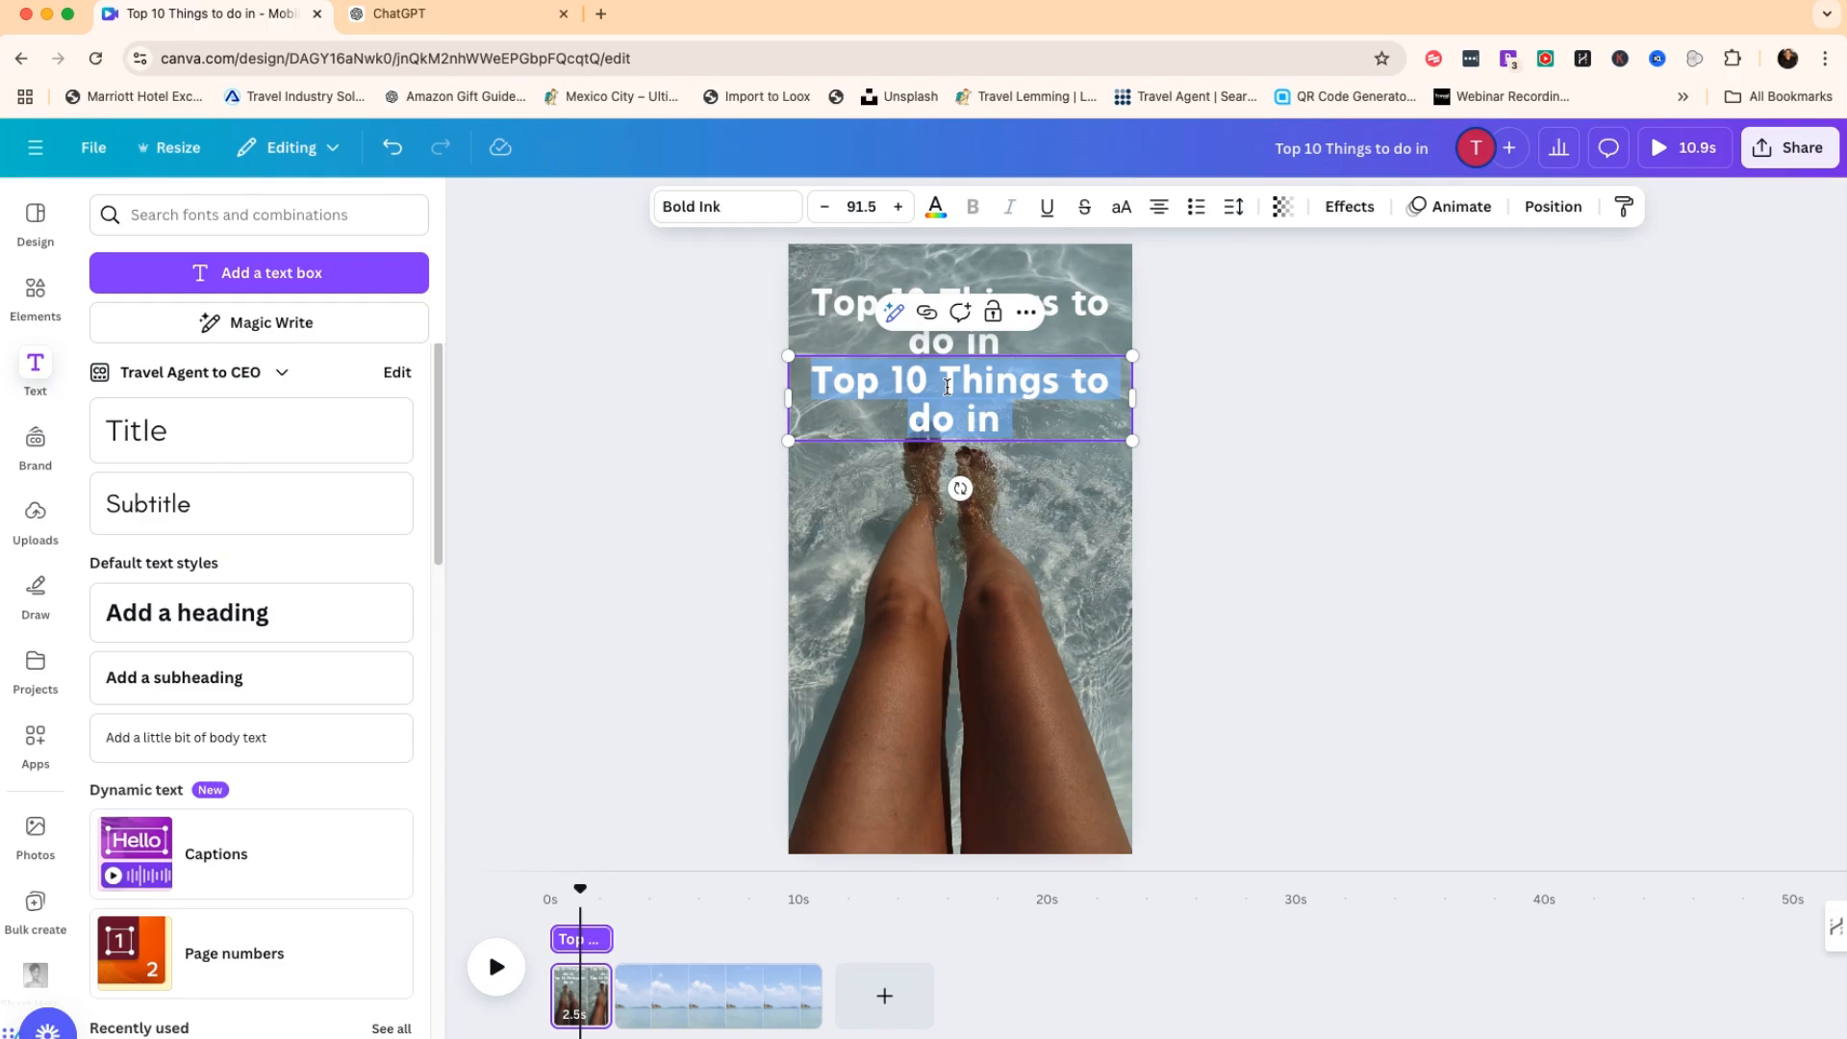
{"action": "type", "text": "DESTINATION"}
{"action": "key", "text": "Escape"}
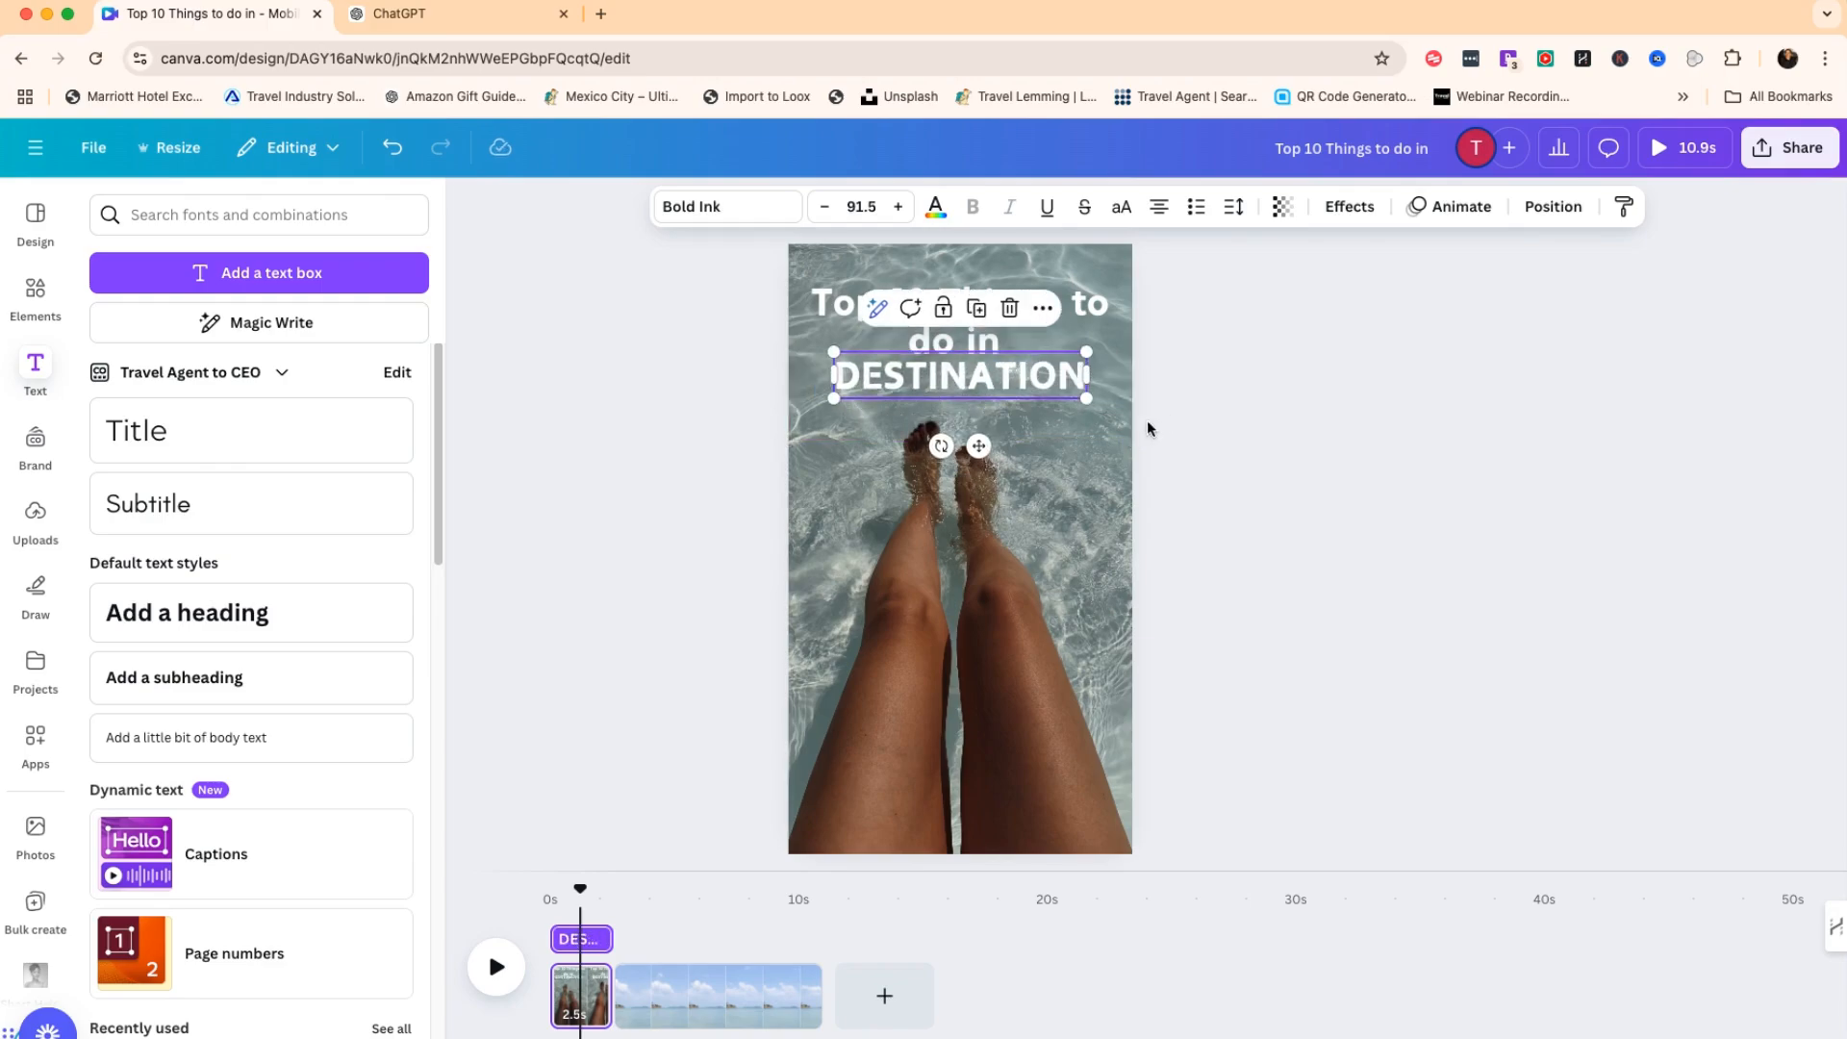
{"action": "left_click", "coordinate": [1198, 440]}
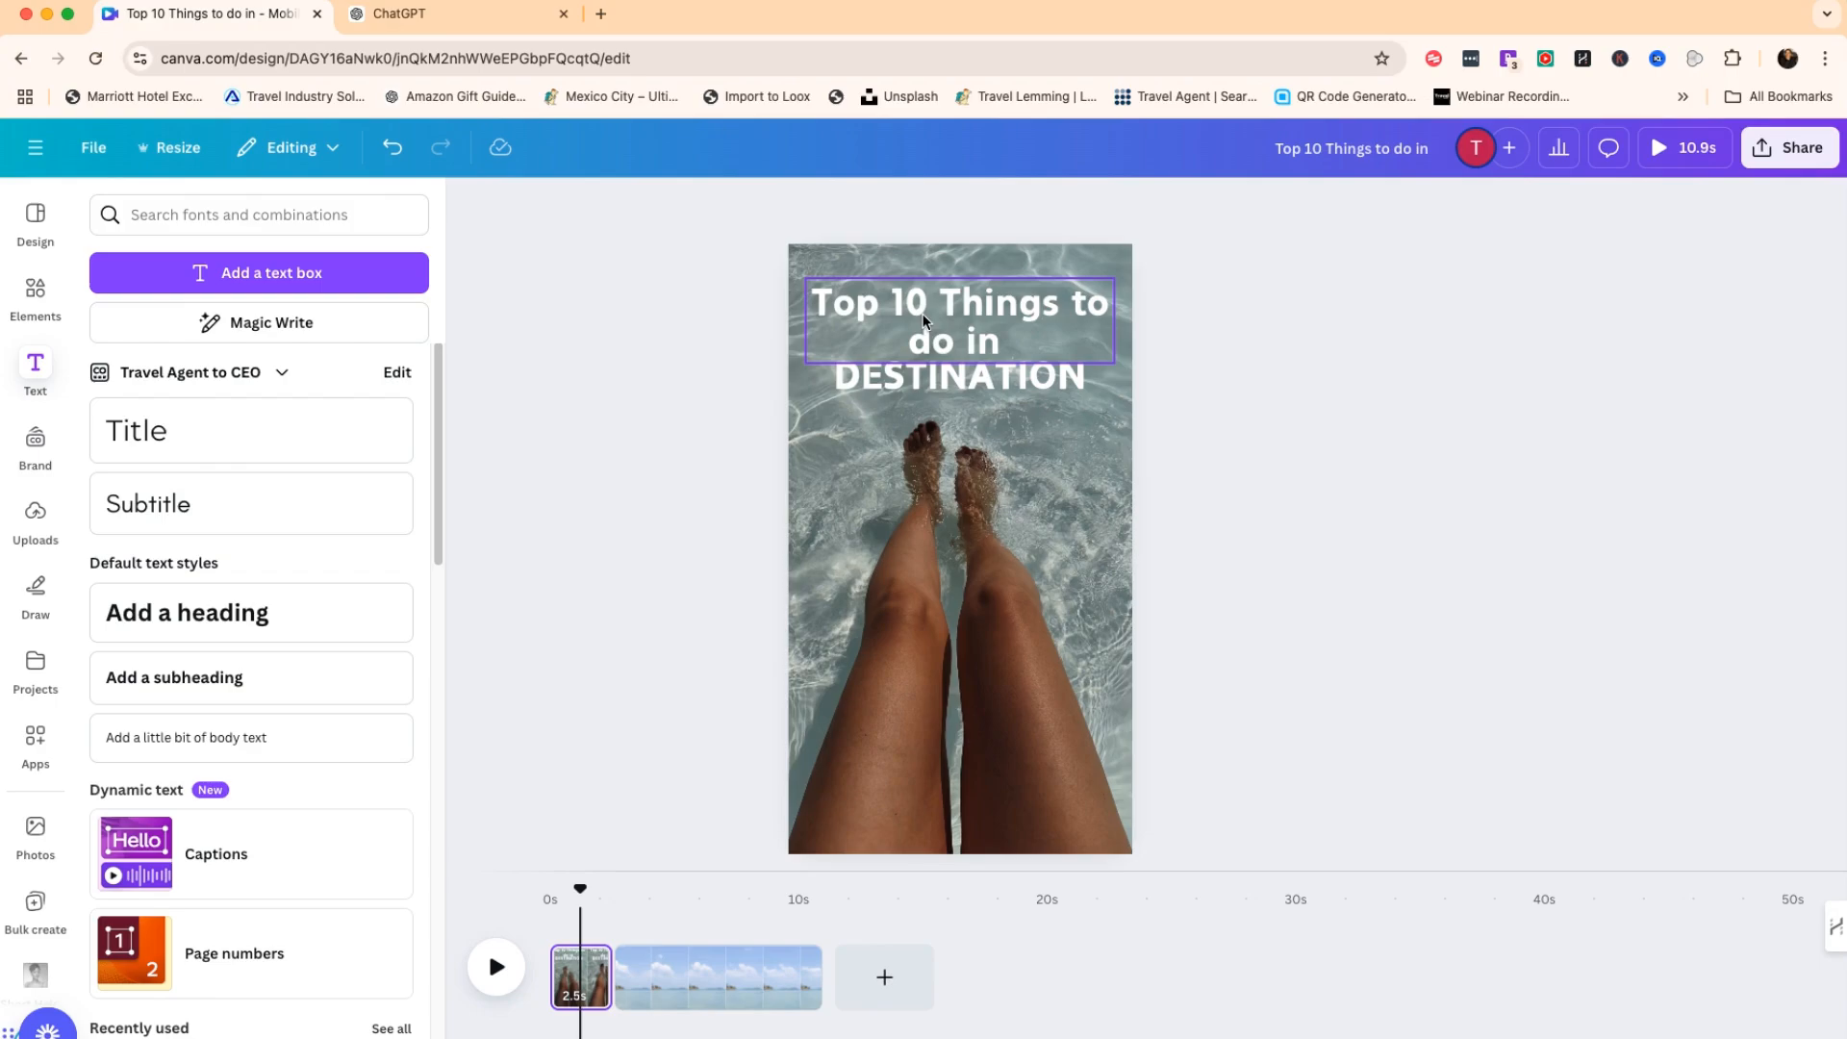
Apply the Background text effect to both the "Top 10 Things to do in" title and the "DESTINATION" text.
{"action": "left_click", "coordinate": [931, 343]}
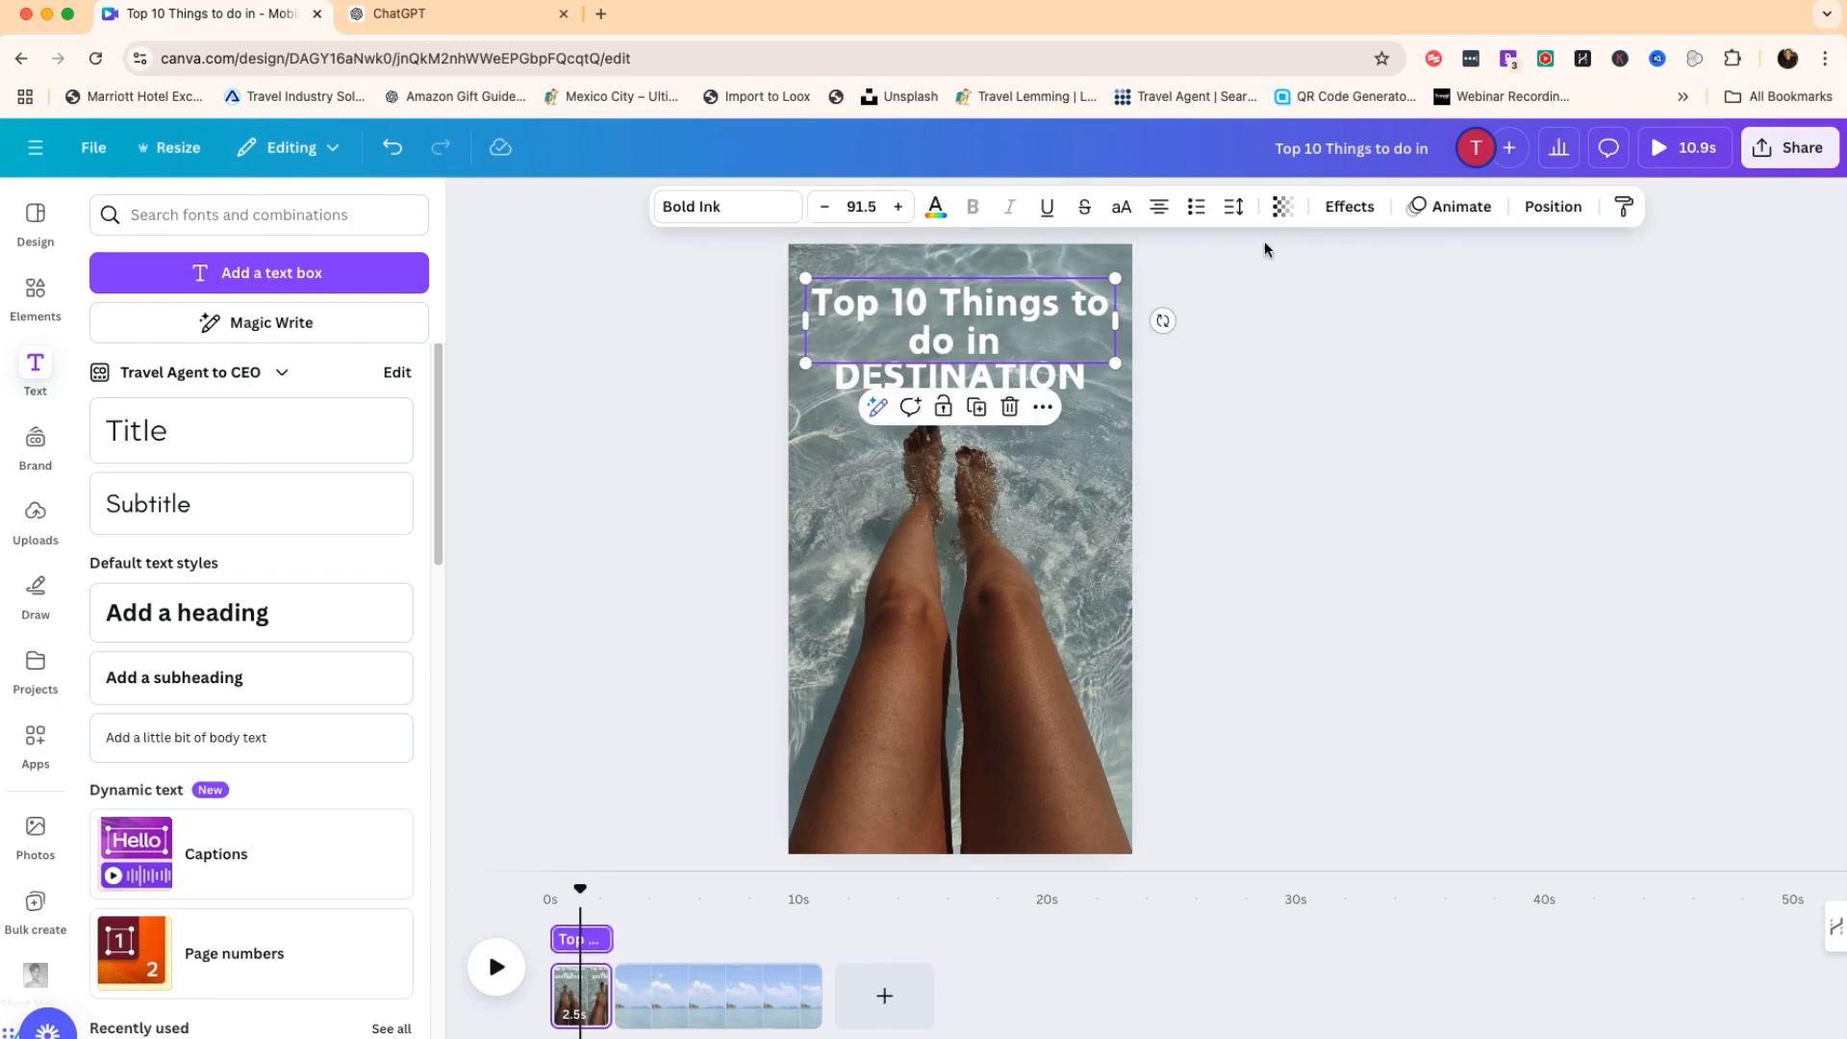
{"action": "left_click", "coordinate": [1348, 217]}
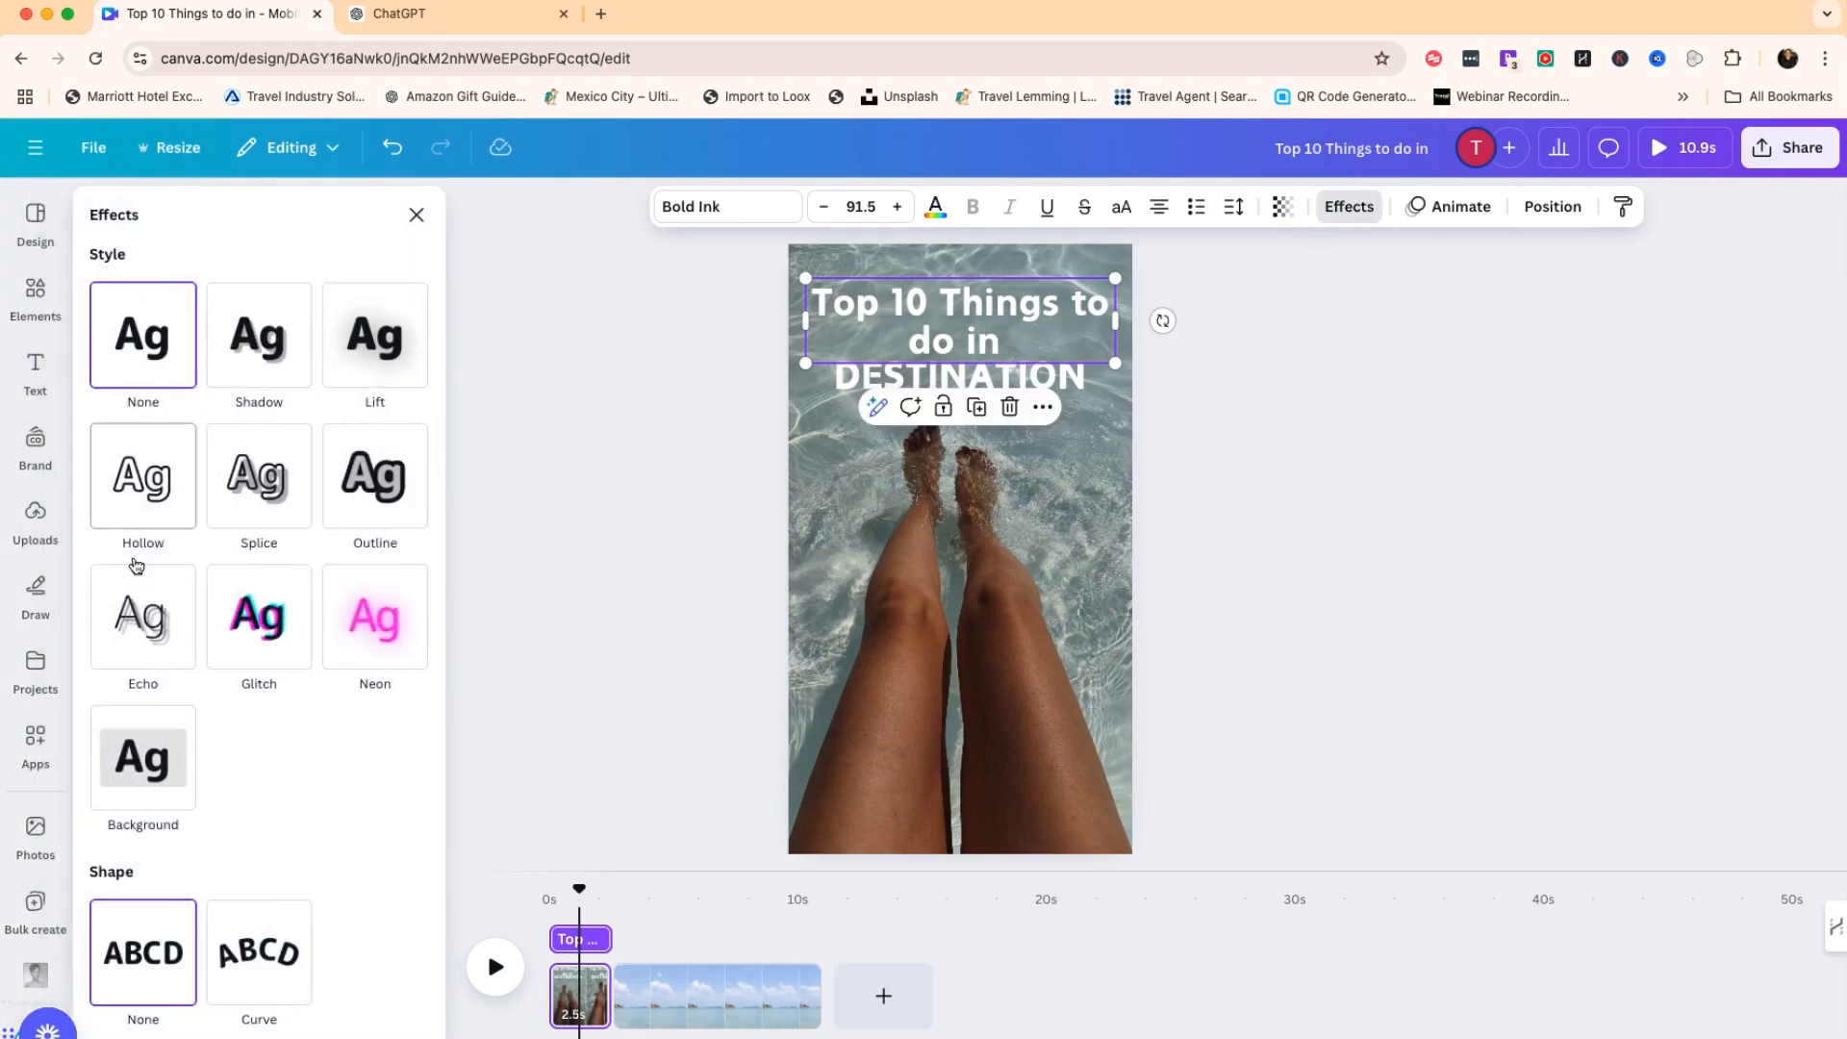
{"action": "left_click", "coordinate": [137, 770]}
{"action": "scroll", "coordinate": [301, 688], "scroll_direction": "down", "scroll_amount": 3}
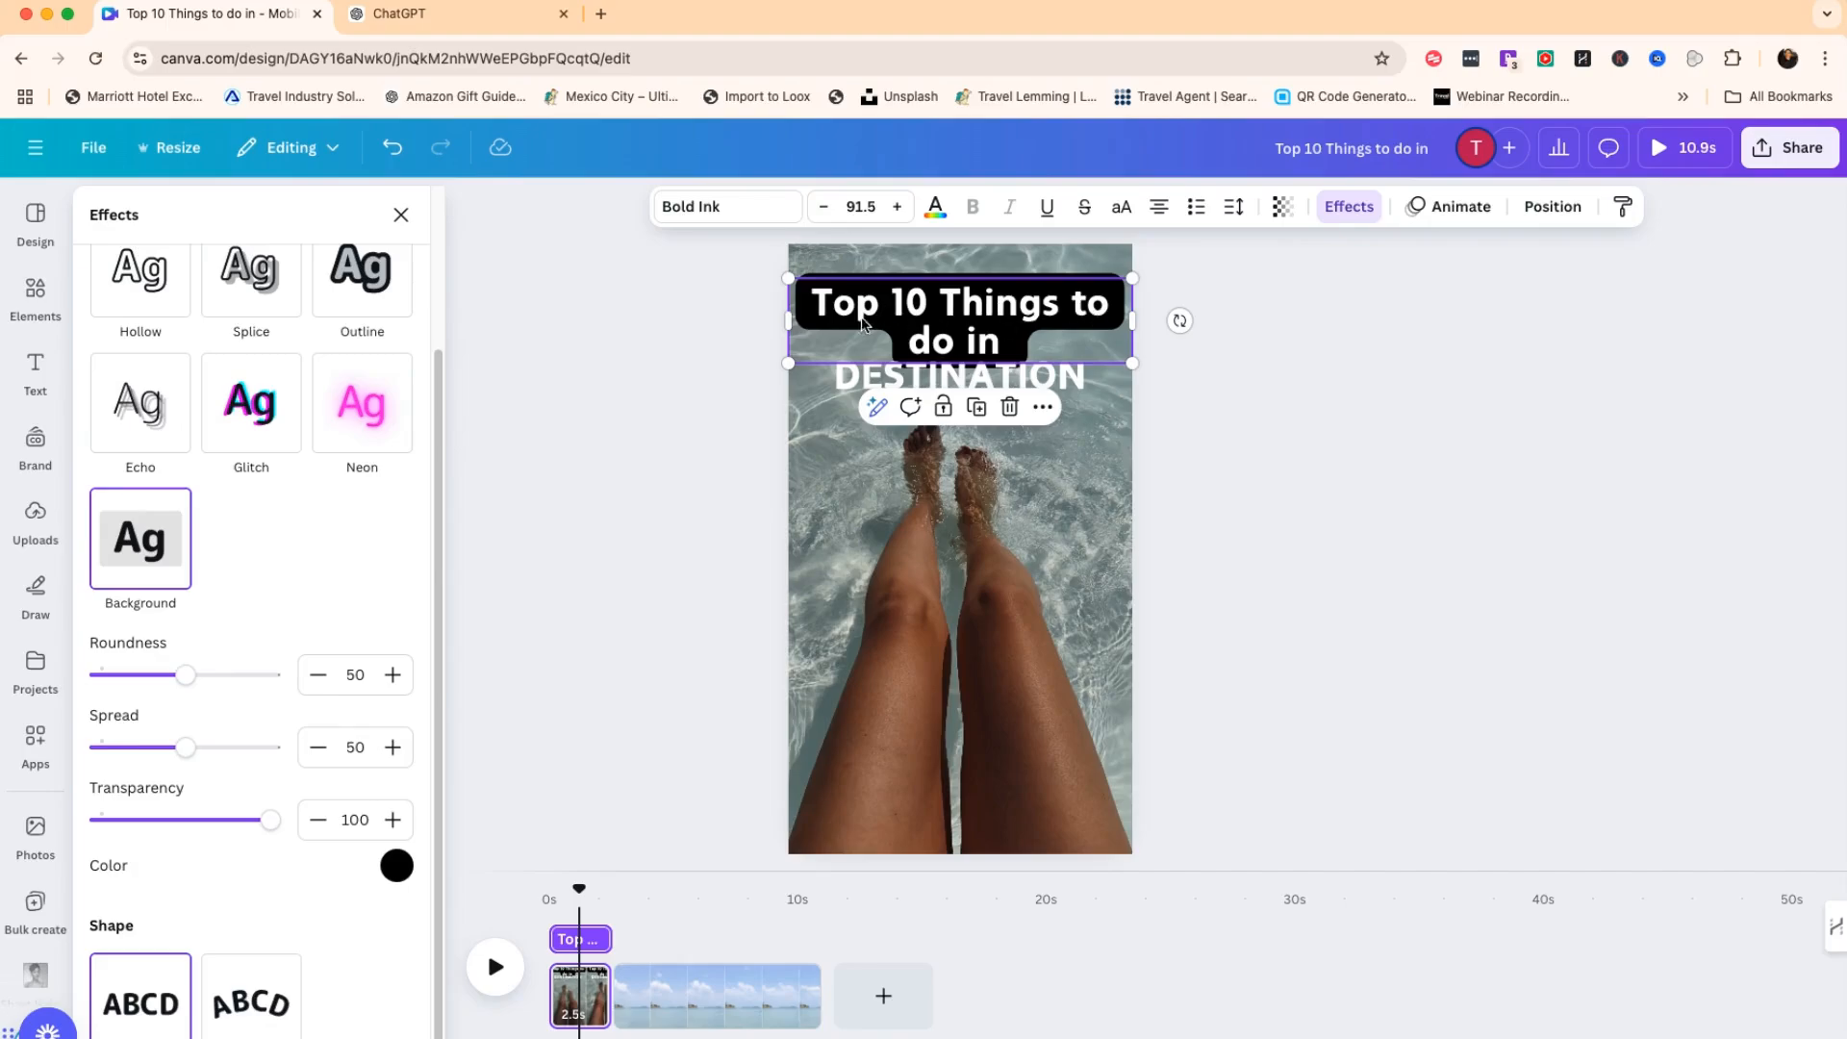
{"action": "left_click", "coordinate": [931, 383]}
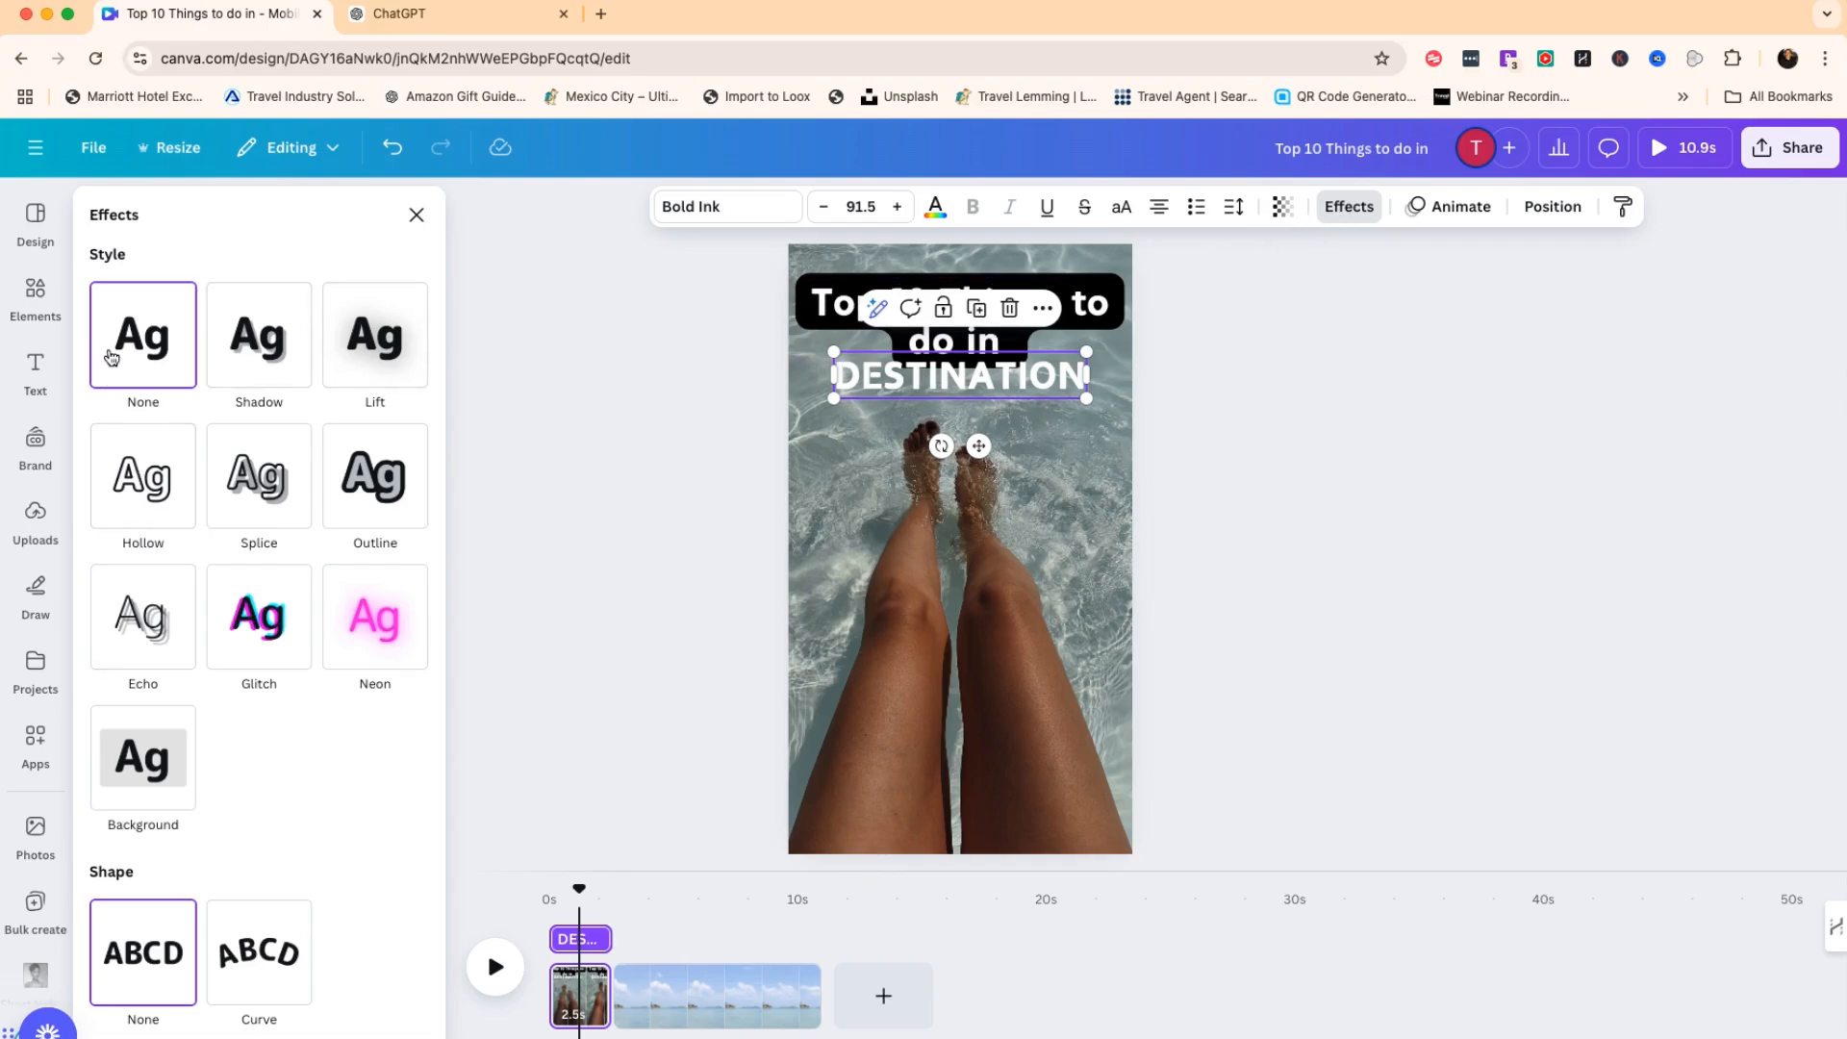
{"action": "left_click", "coordinate": [140, 743]}
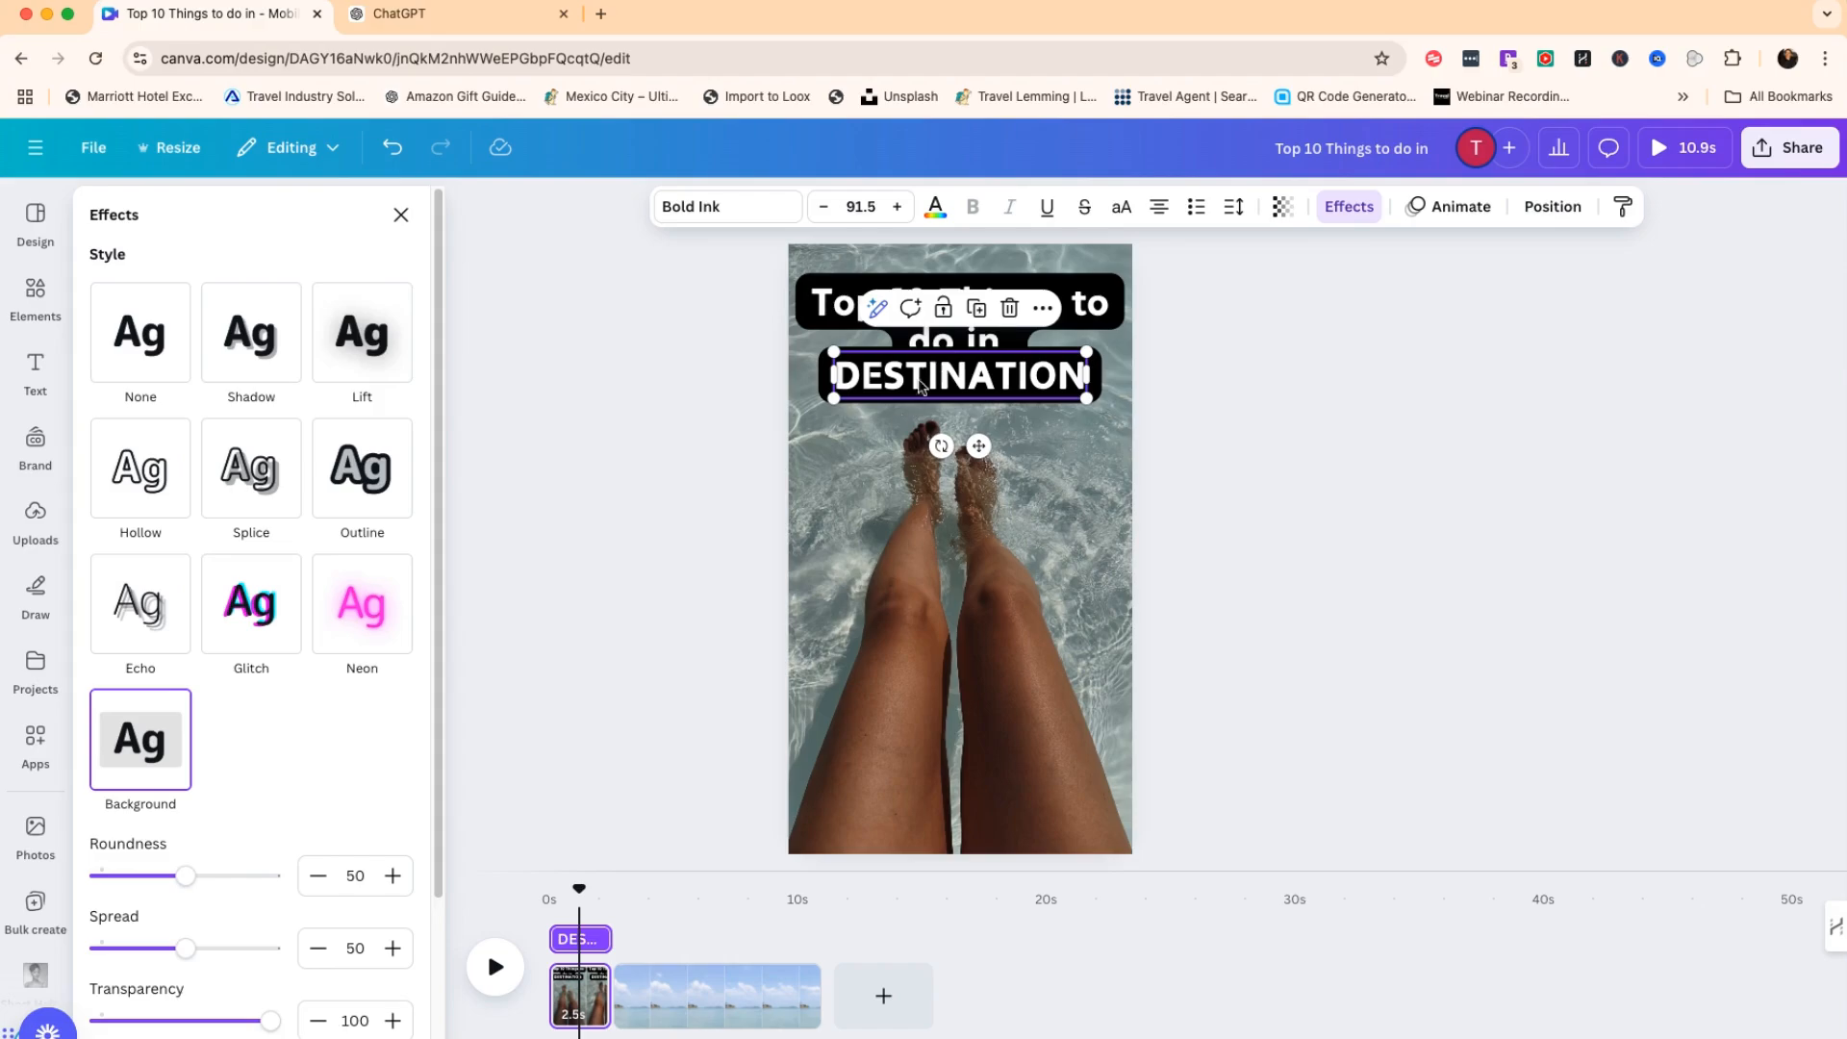
Shrink the "DESTINATION" text to font size 78.3 and centre it horizontally beneath the title.
{"action": "left_click_drag", "start_coordinate": [978, 445], "coordinate": [981, 456]}
{"action": "left_click_drag", "start_coordinate": [1089, 410], "coordinate": [1052, 385]}
{"action": "left_click_drag", "start_coordinate": [962, 457], "coordinate": [980, 456]}
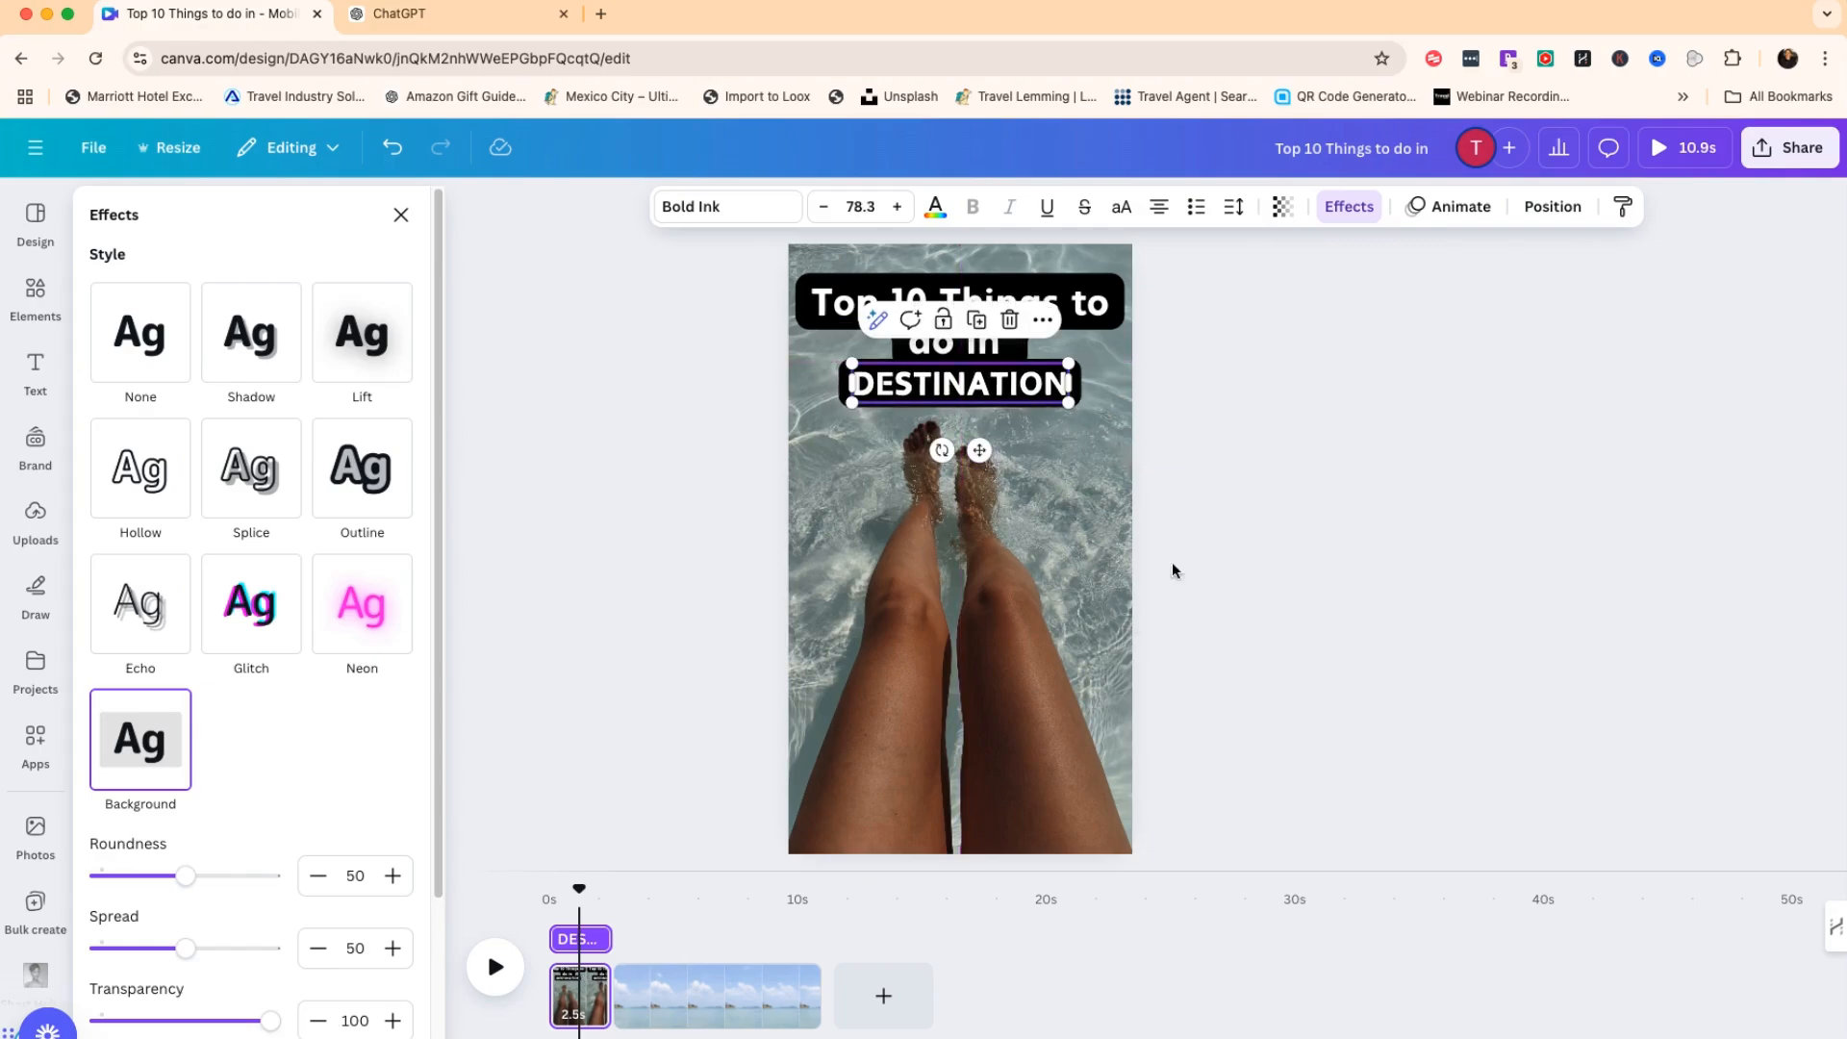
Move the title and the "DESTINATION" text slightly lower on the page, keeping them centred and stacked just above the feet.
{"action": "left_click_drag", "start_coordinate": [982, 396], "coordinate": [982, 411]}
{"action": "left_click", "coordinate": [939, 304]}
{"action": "left_click_drag", "start_coordinate": [939, 304], "coordinate": [939, 314]}
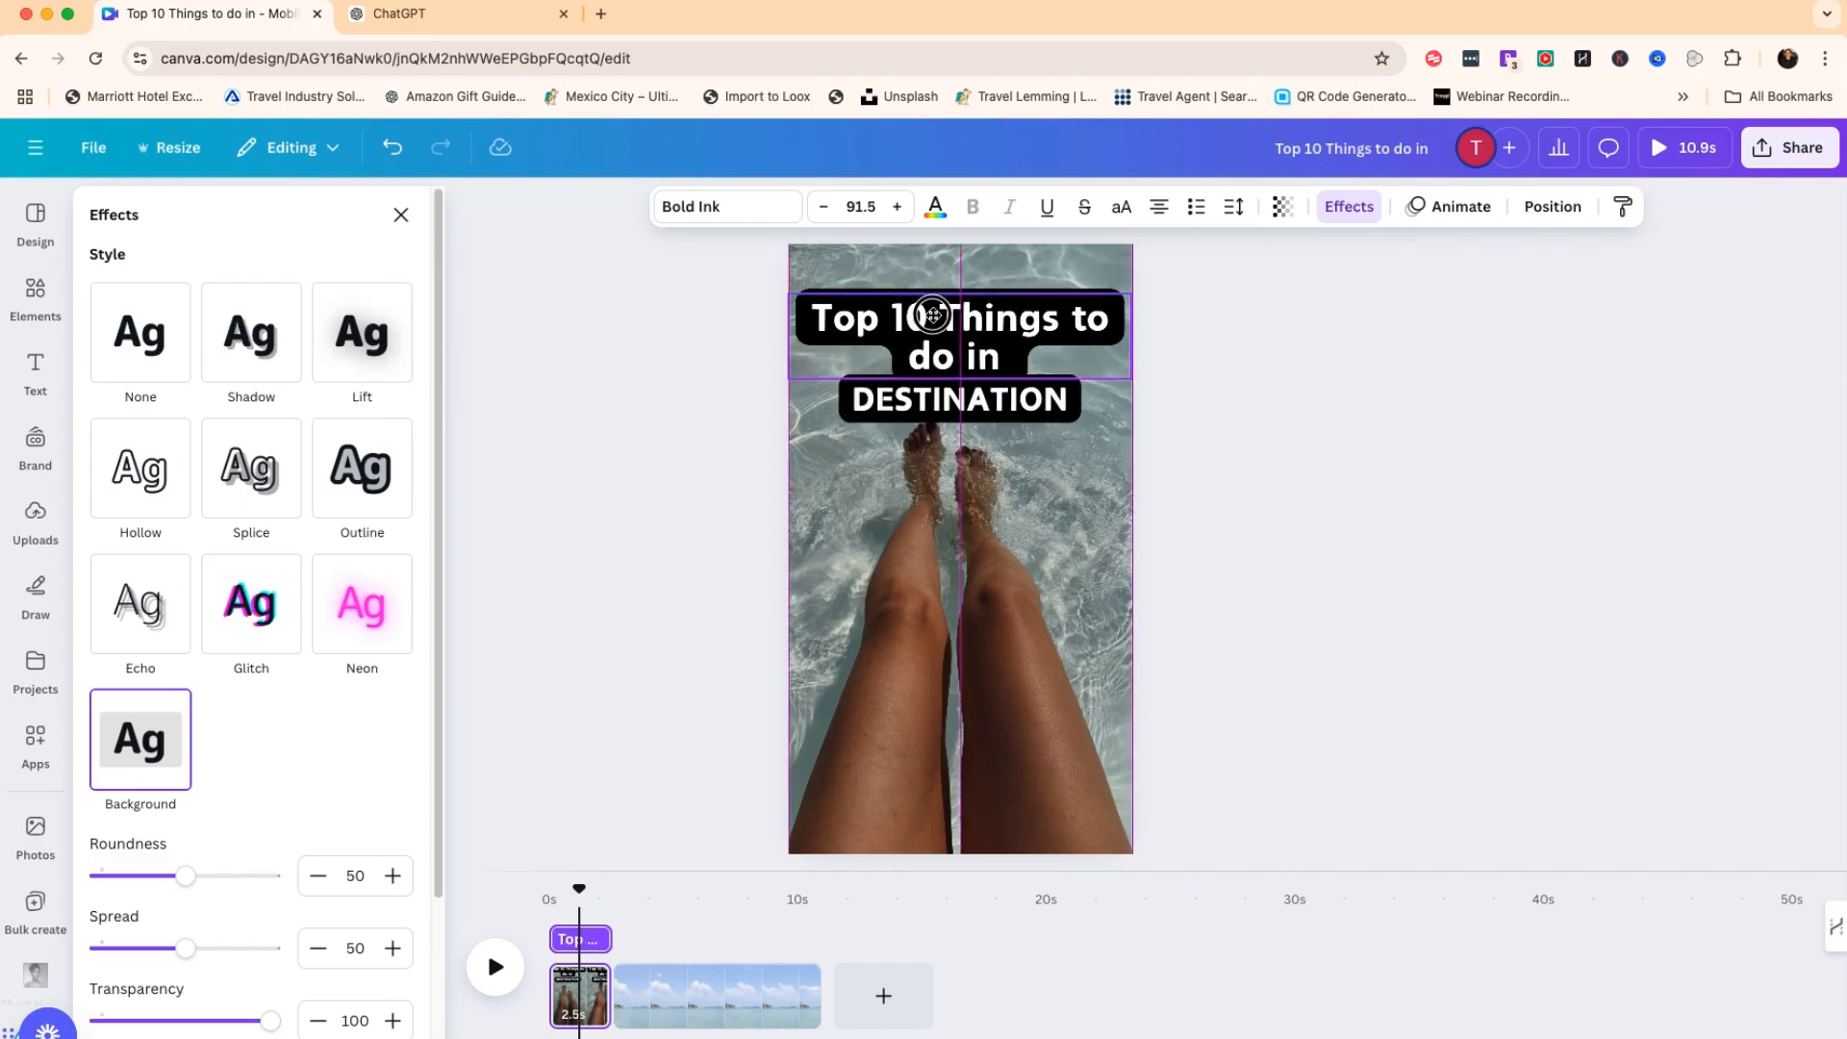
{"action": "left_click_drag", "start_coordinate": [962, 402], "coordinate": [962, 422]}
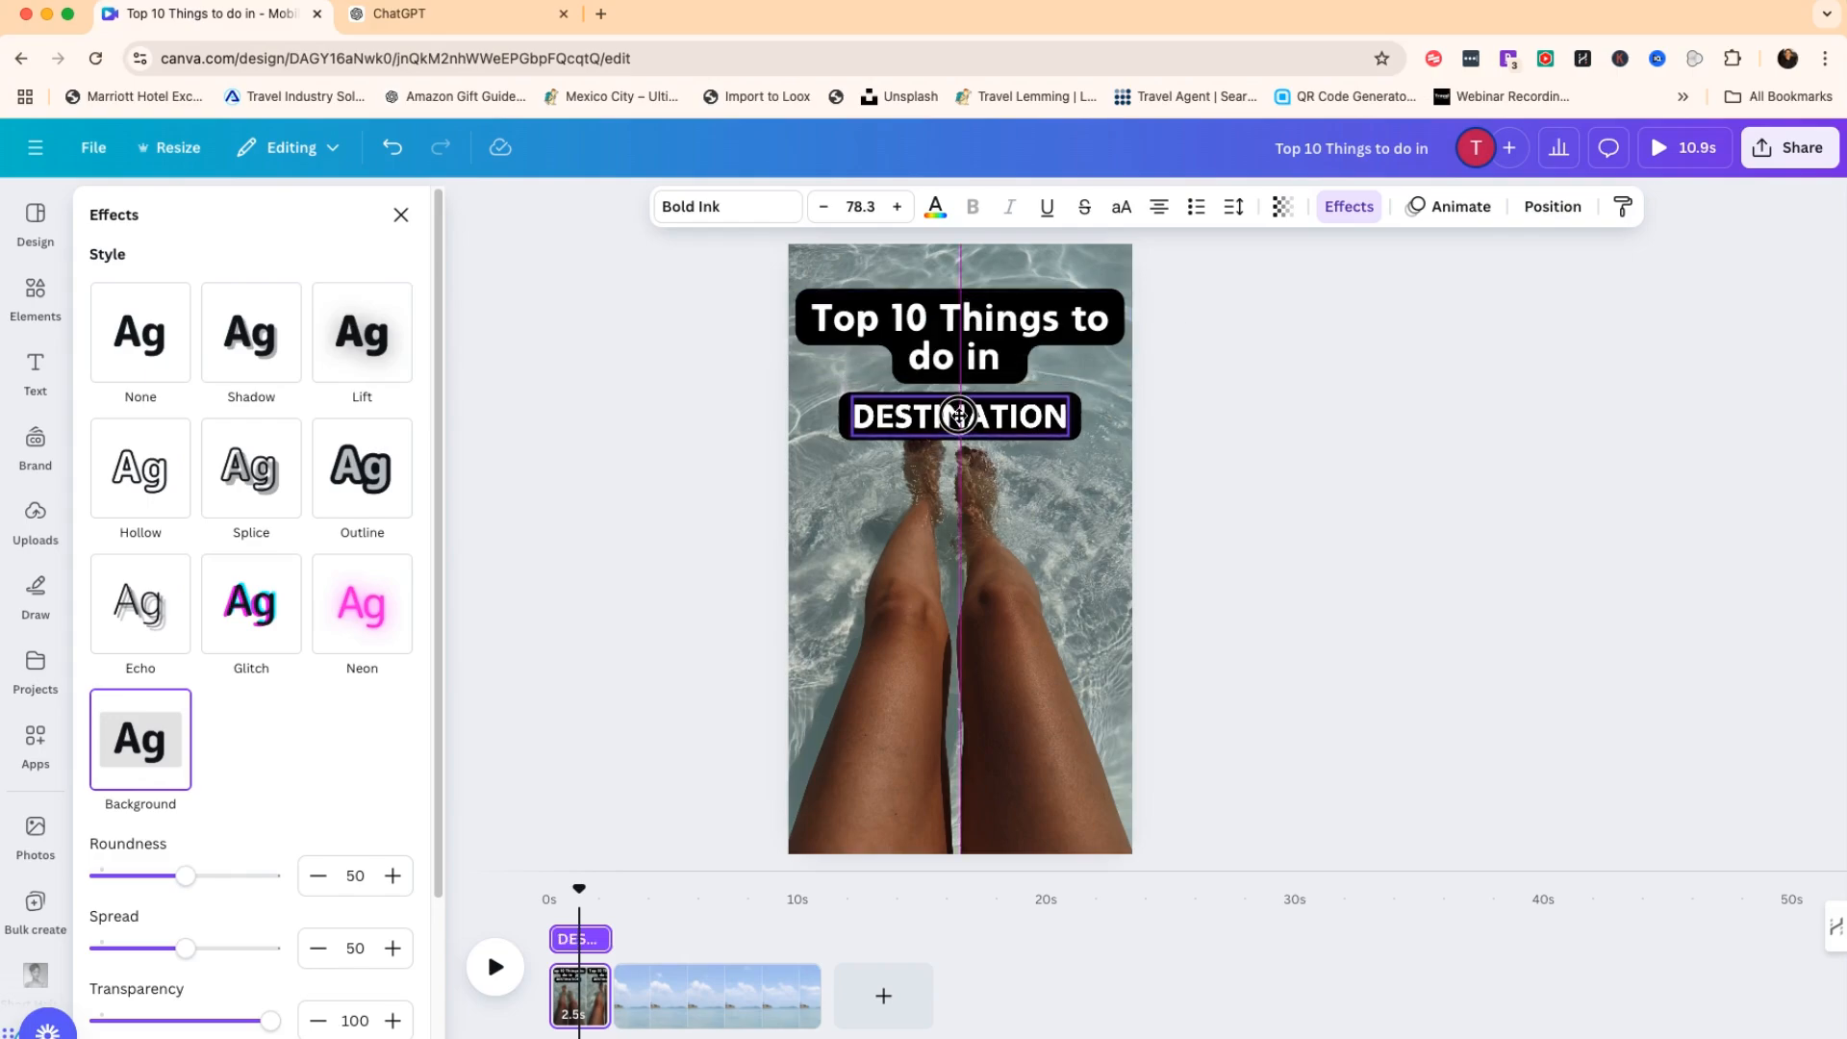
{"action": "left_click_drag", "start_coordinate": [937, 310], "coordinate": [938, 328]}
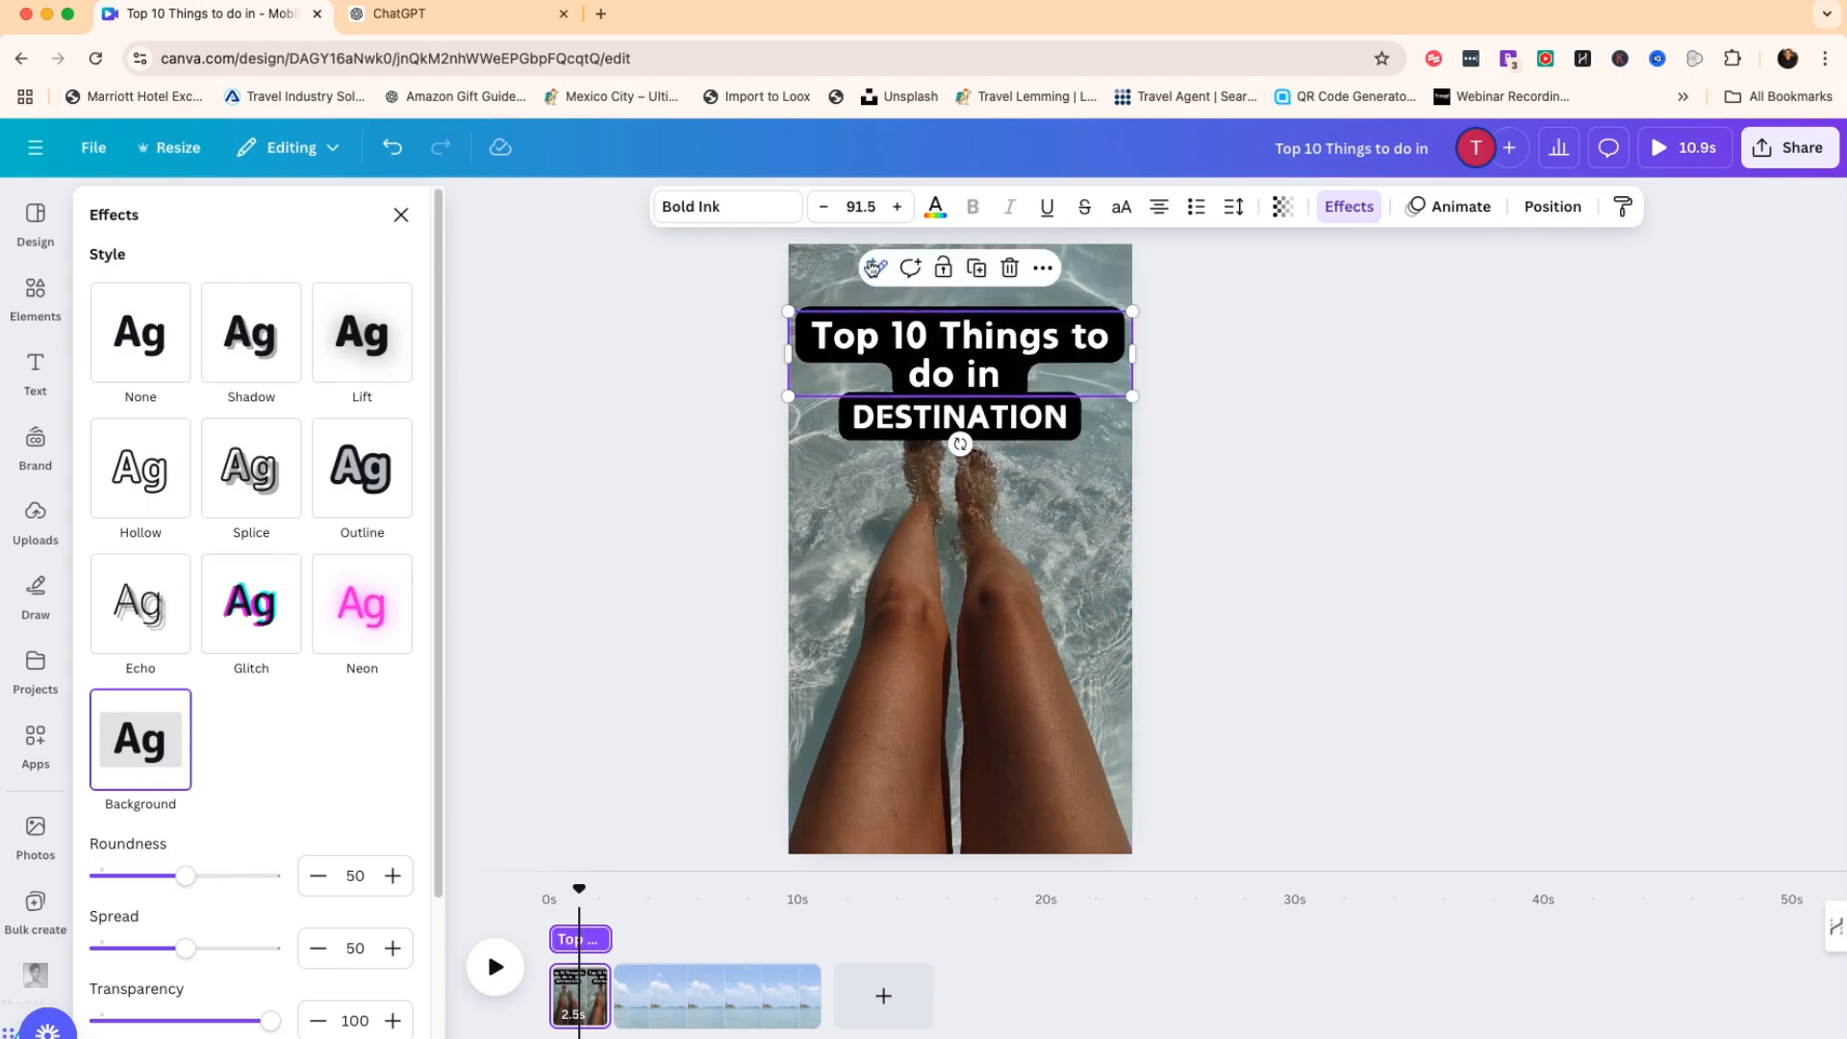
Add a Title text from the brand kit to the second page, size it to 119 and centre it near the upper edge.
{"action": "left_click", "coordinate": [688, 994]}
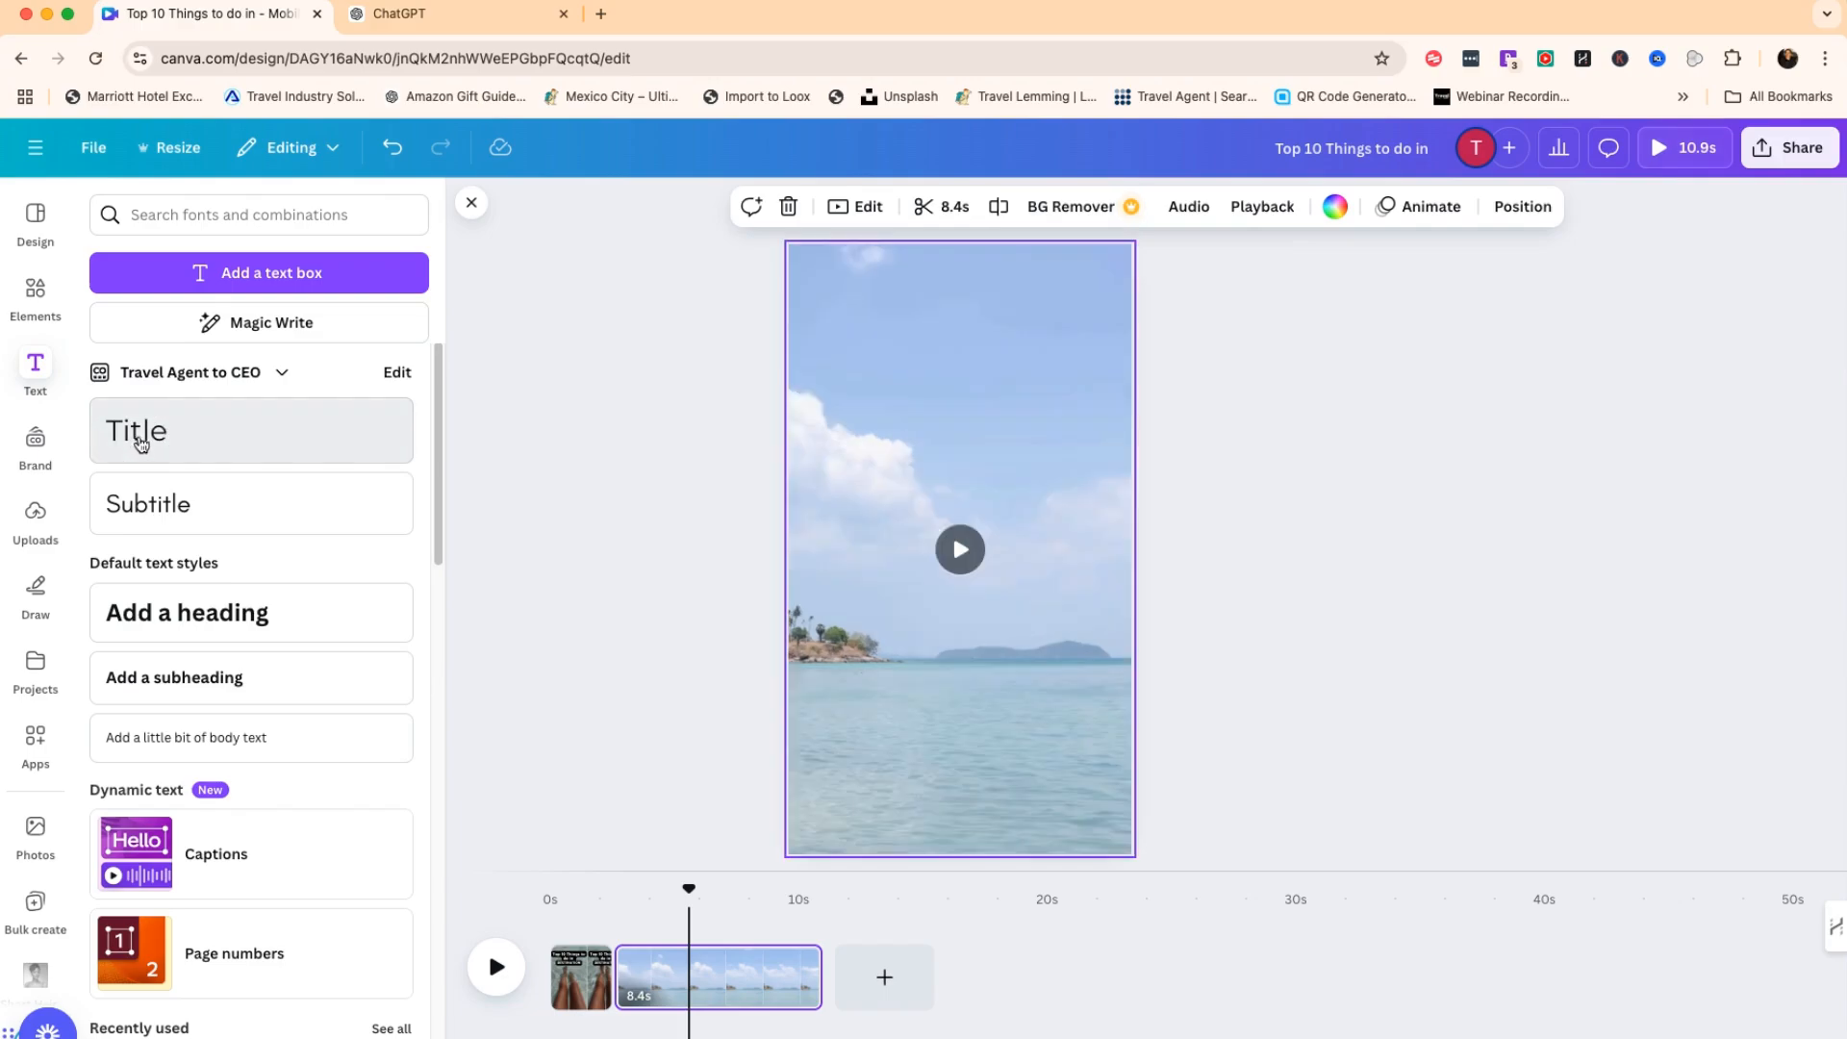
{"action": "left_click", "coordinate": [105, 431]}
{"action": "left_click_drag", "start_coordinate": [978, 604], "coordinate": [970, 375]}
{"action": "left_click_drag", "start_coordinate": [928, 306], "coordinate": [839, 255]}
{"action": "left_click", "coordinate": [920, 324]}
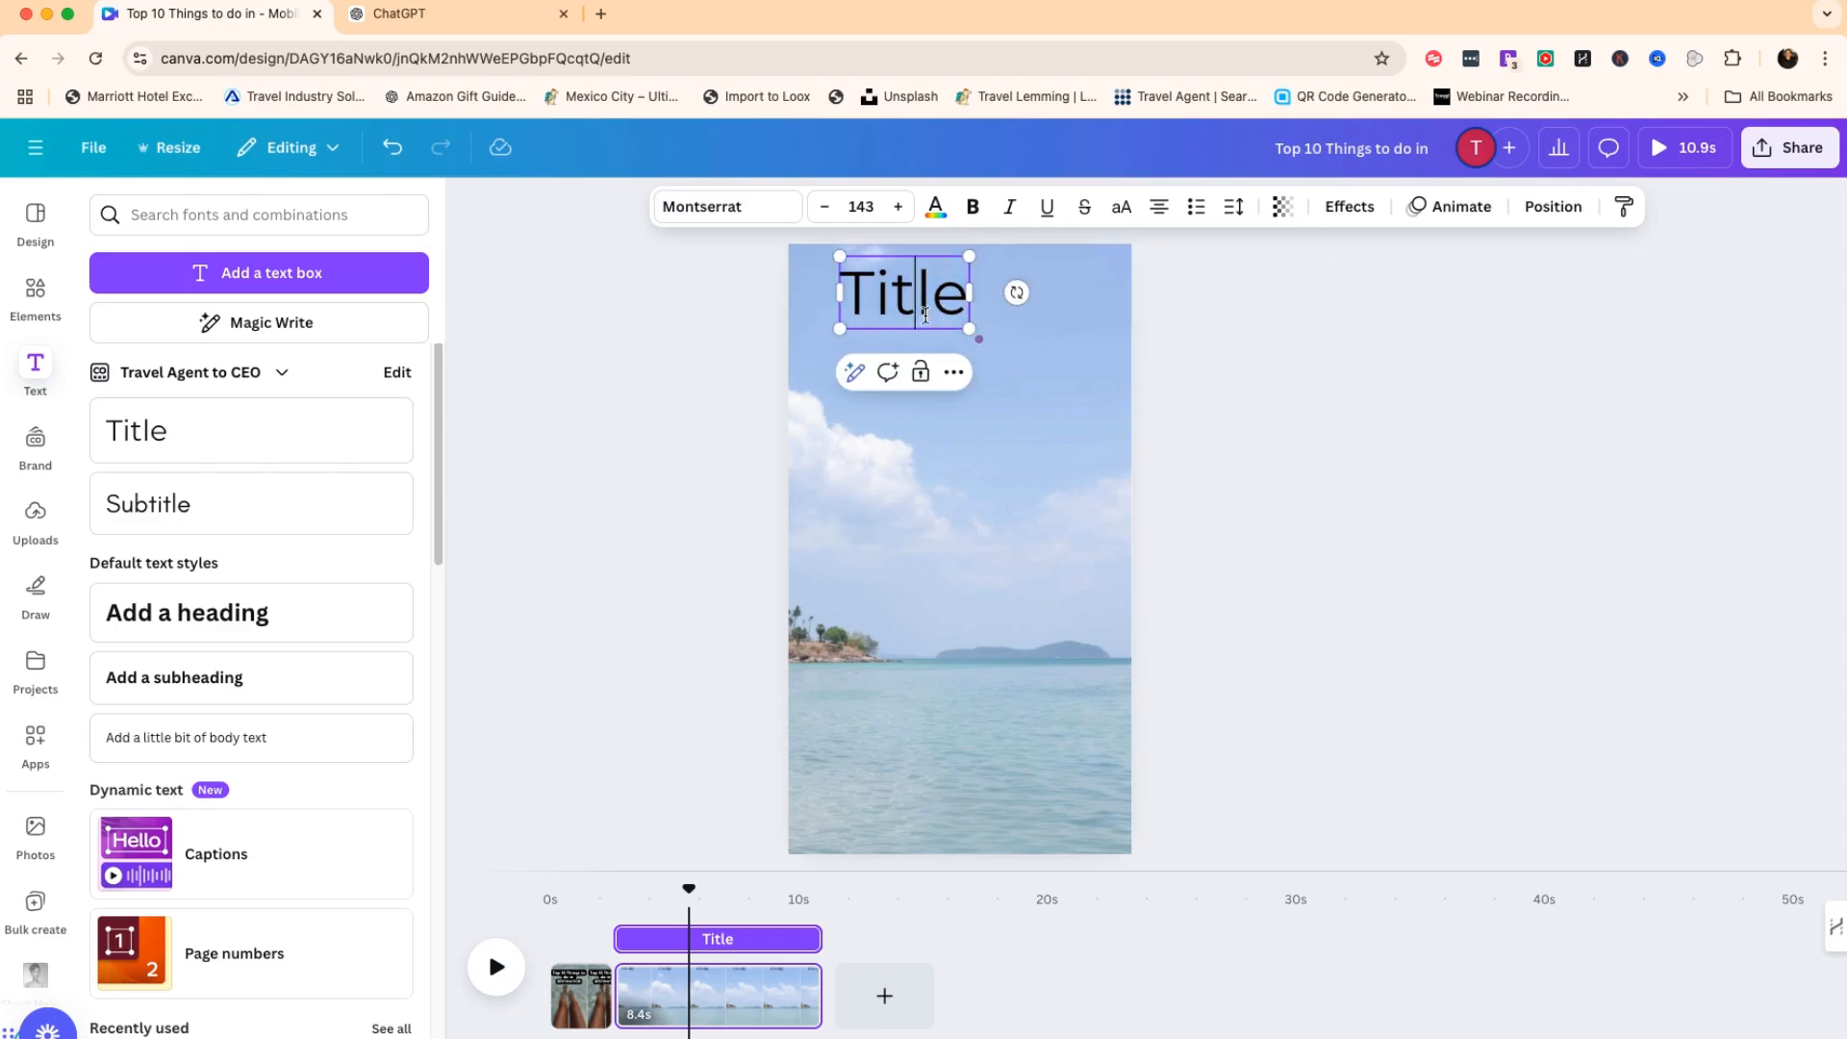
{"action": "left_click_drag", "start_coordinate": [968, 329], "coordinate": [928, 295]}
{"action": "left_click", "coordinate": [981, 448]}
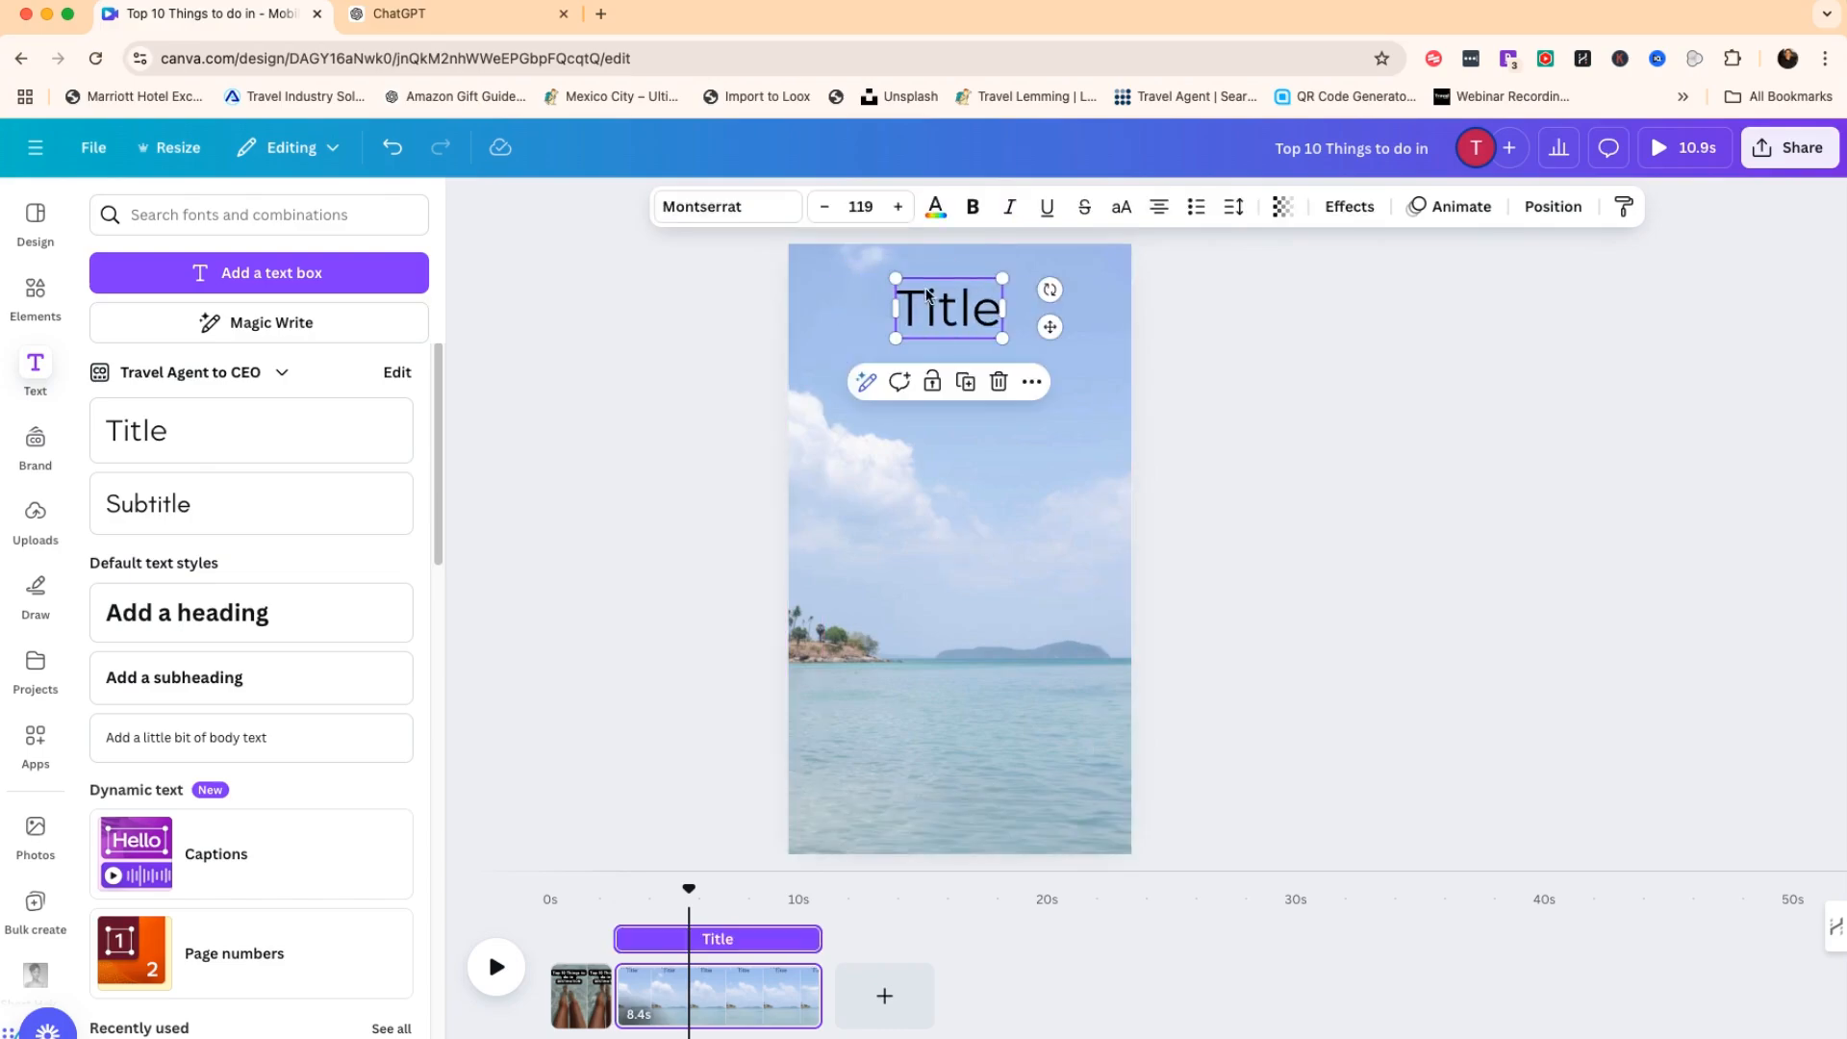
Change the second page's title font to Bold Ink and widen its text box to the full page width.
{"action": "left_click", "coordinate": [737, 225]}
{"action": "left_click", "coordinate": [168, 765]}
{"action": "left_click_drag", "start_coordinate": [894, 309], "coordinate": [783, 305]}
{"action": "left_click_drag", "start_coordinate": [1005, 306], "coordinate": [1135, 309]}
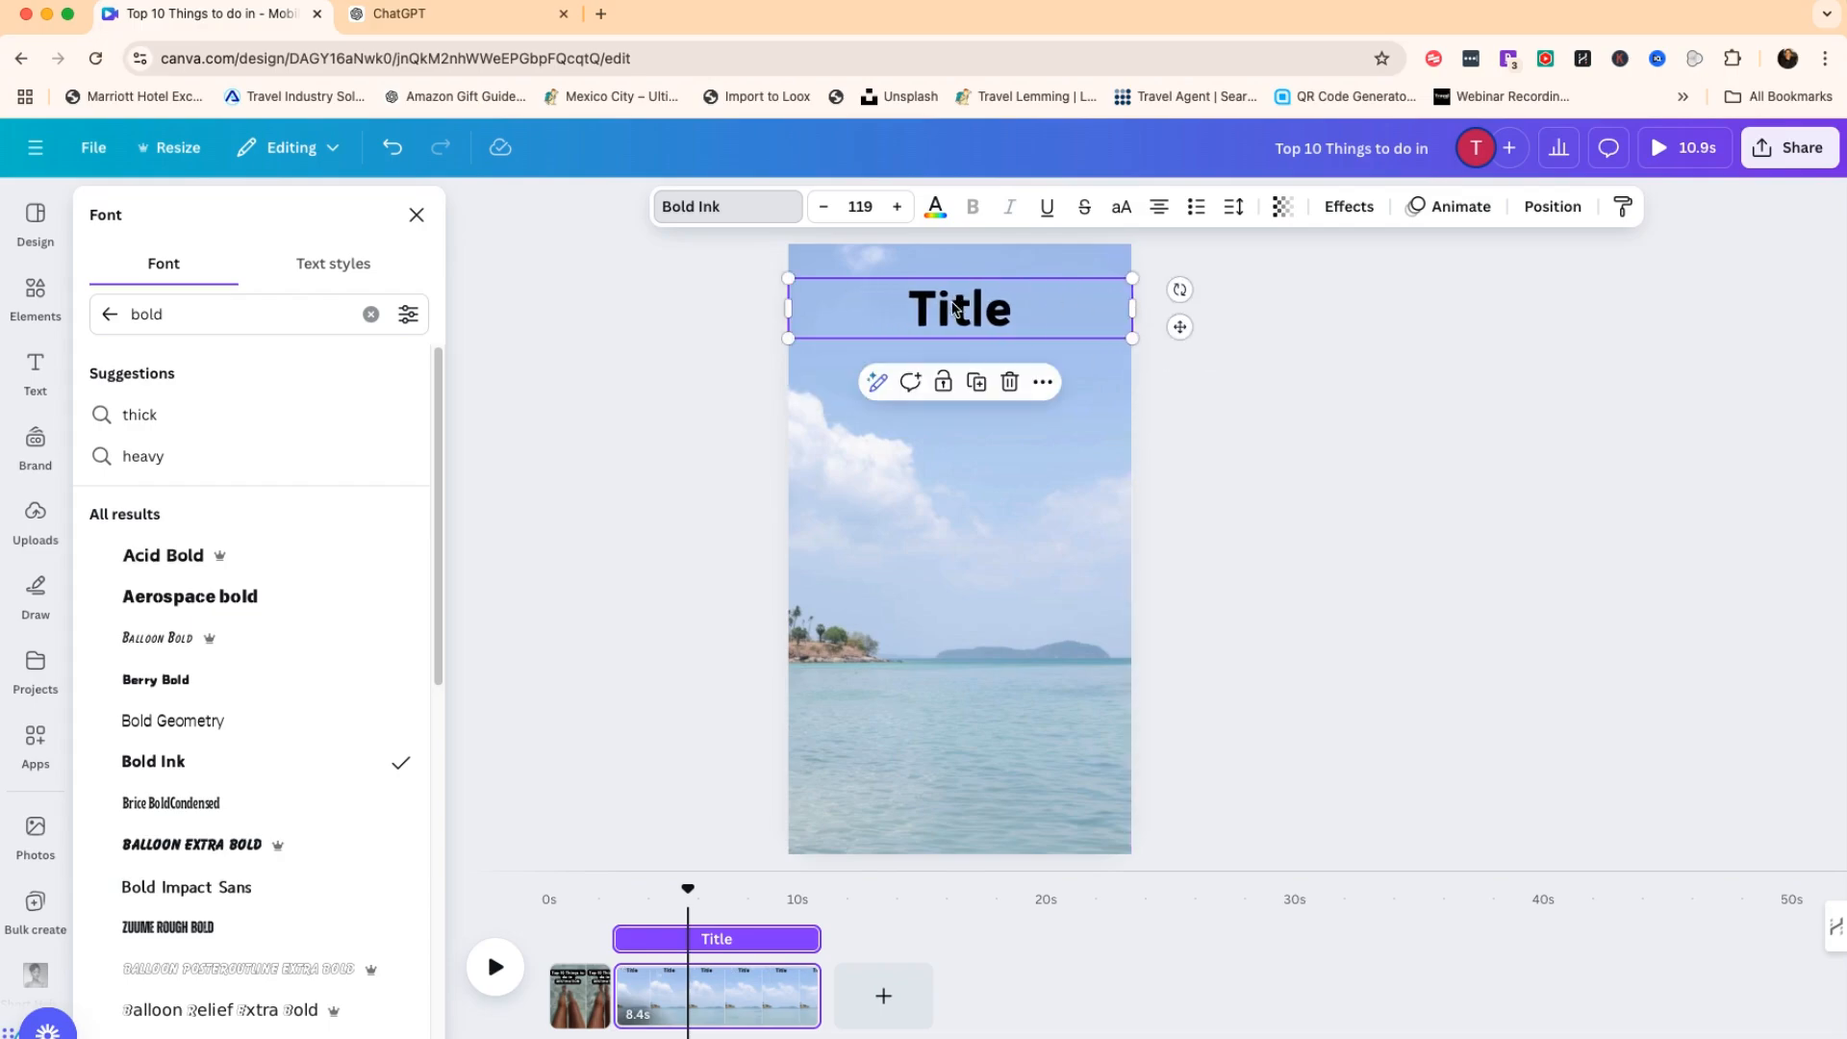
Reduce the second page's title to font size 101 and move it slightly lower in the sky.
{"action": "left_click", "coordinate": [823, 207]}
{"action": "left_click", "coordinate": [823, 206]}
{"action": "left_click", "coordinate": [823, 207]}
{"action": "left_click", "coordinate": [823, 207]}
{"action": "left_click", "coordinate": [824, 207]}
{"action": "left_click", "coordinate": [824, 207]}
{"action": "left_click", "coordinate": [824, 207]}
{"action": "left_click", "coordinate": [823, 207]}
{"action": "left_click", "coordinate": [831, 209]}
{"action": "left_click", "coordinate": [831, 209]}
{"action": "left_click", "coordinate": [831, 208]}
{"action": "left_click", "coordinate": [831, 208]}
{"action": "left_click", "coordinate": [832, 208]}
{"action": "left_click", "coordinate": [831, 209]}
{"action": "left_click", "coordinate": [831, 209]}
{"action": "left_click", "coordinate": [831, 209]}
{"action": "left_click", "coordinate": [831, 208]}
{"action": "left_click", "coordinate": [831, 208]}
{"action": "left_click", "coordinate": [896, 209]}
{"action": "left_click", "coordinate": [895, 209]}
{"action": "left_click_drag", "start_coordinate": [969, 317], "coordinate": [965, 365]}
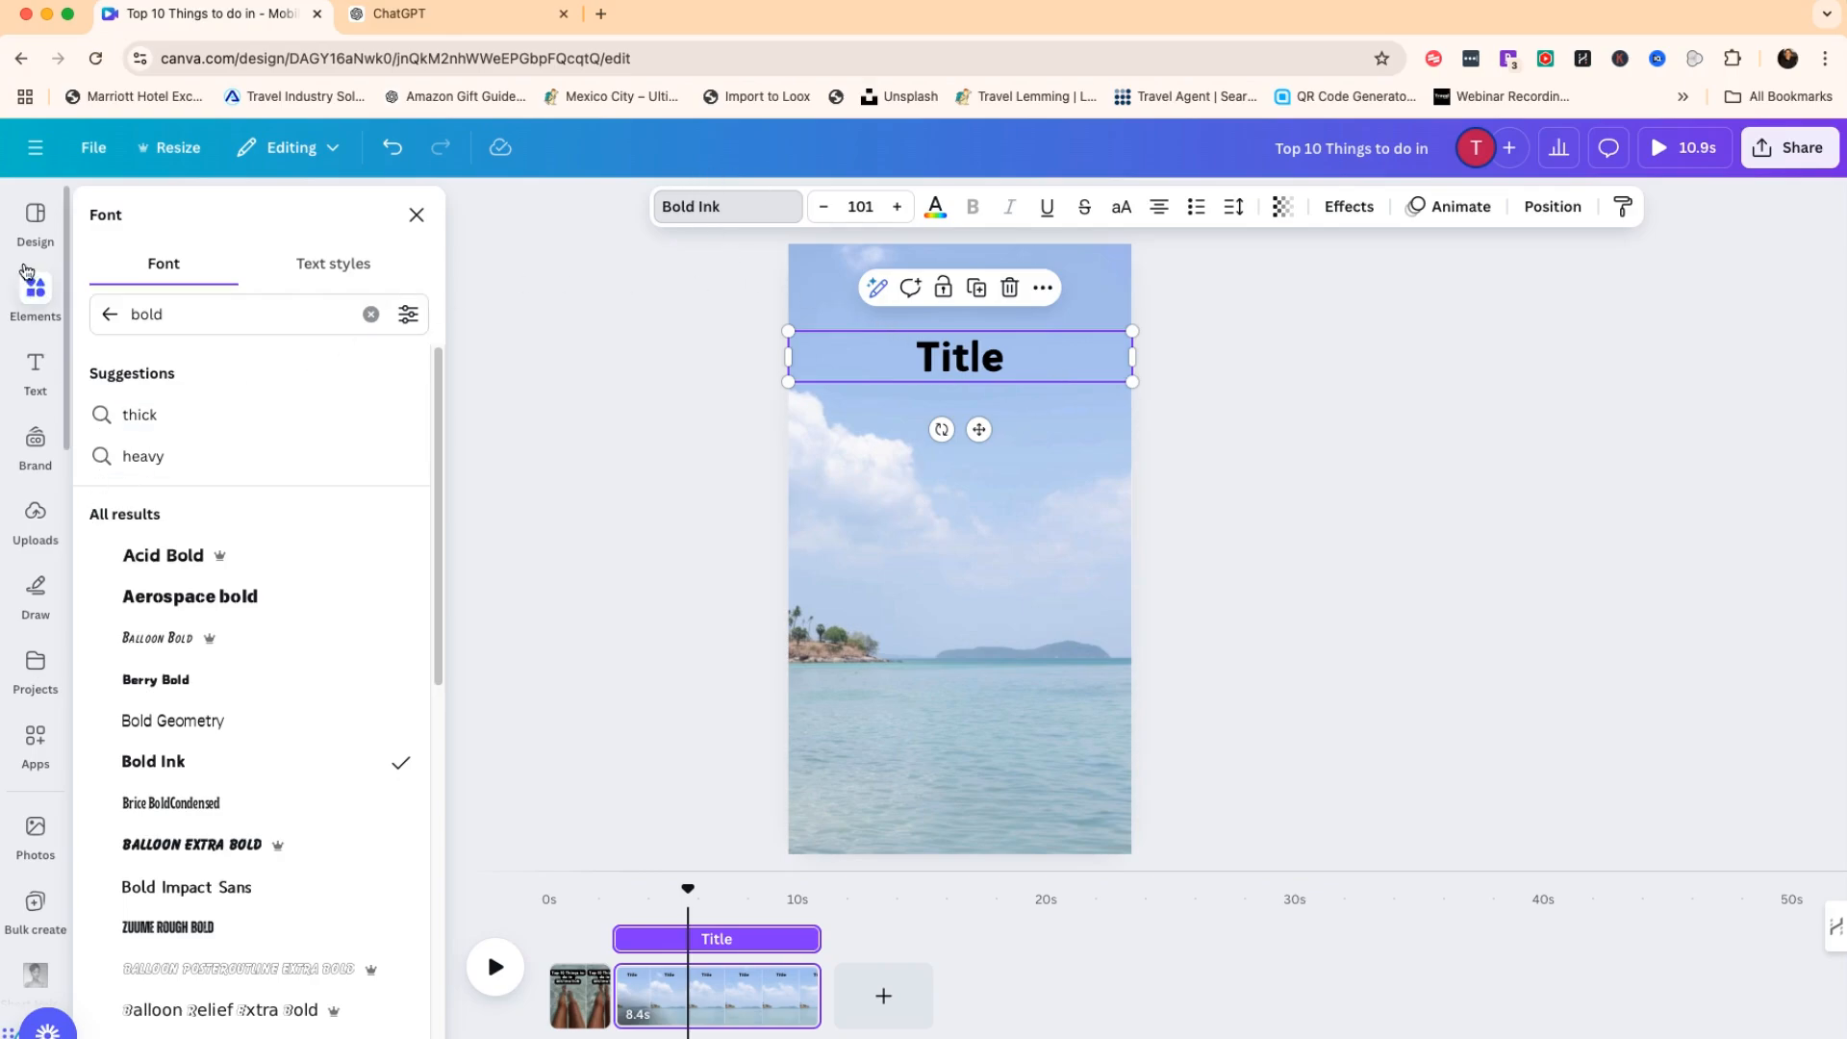
Add a default subheading to the second page at font size 36 and place it just below the title.
{"action": "left_click", "coordinate": [36, 370]}
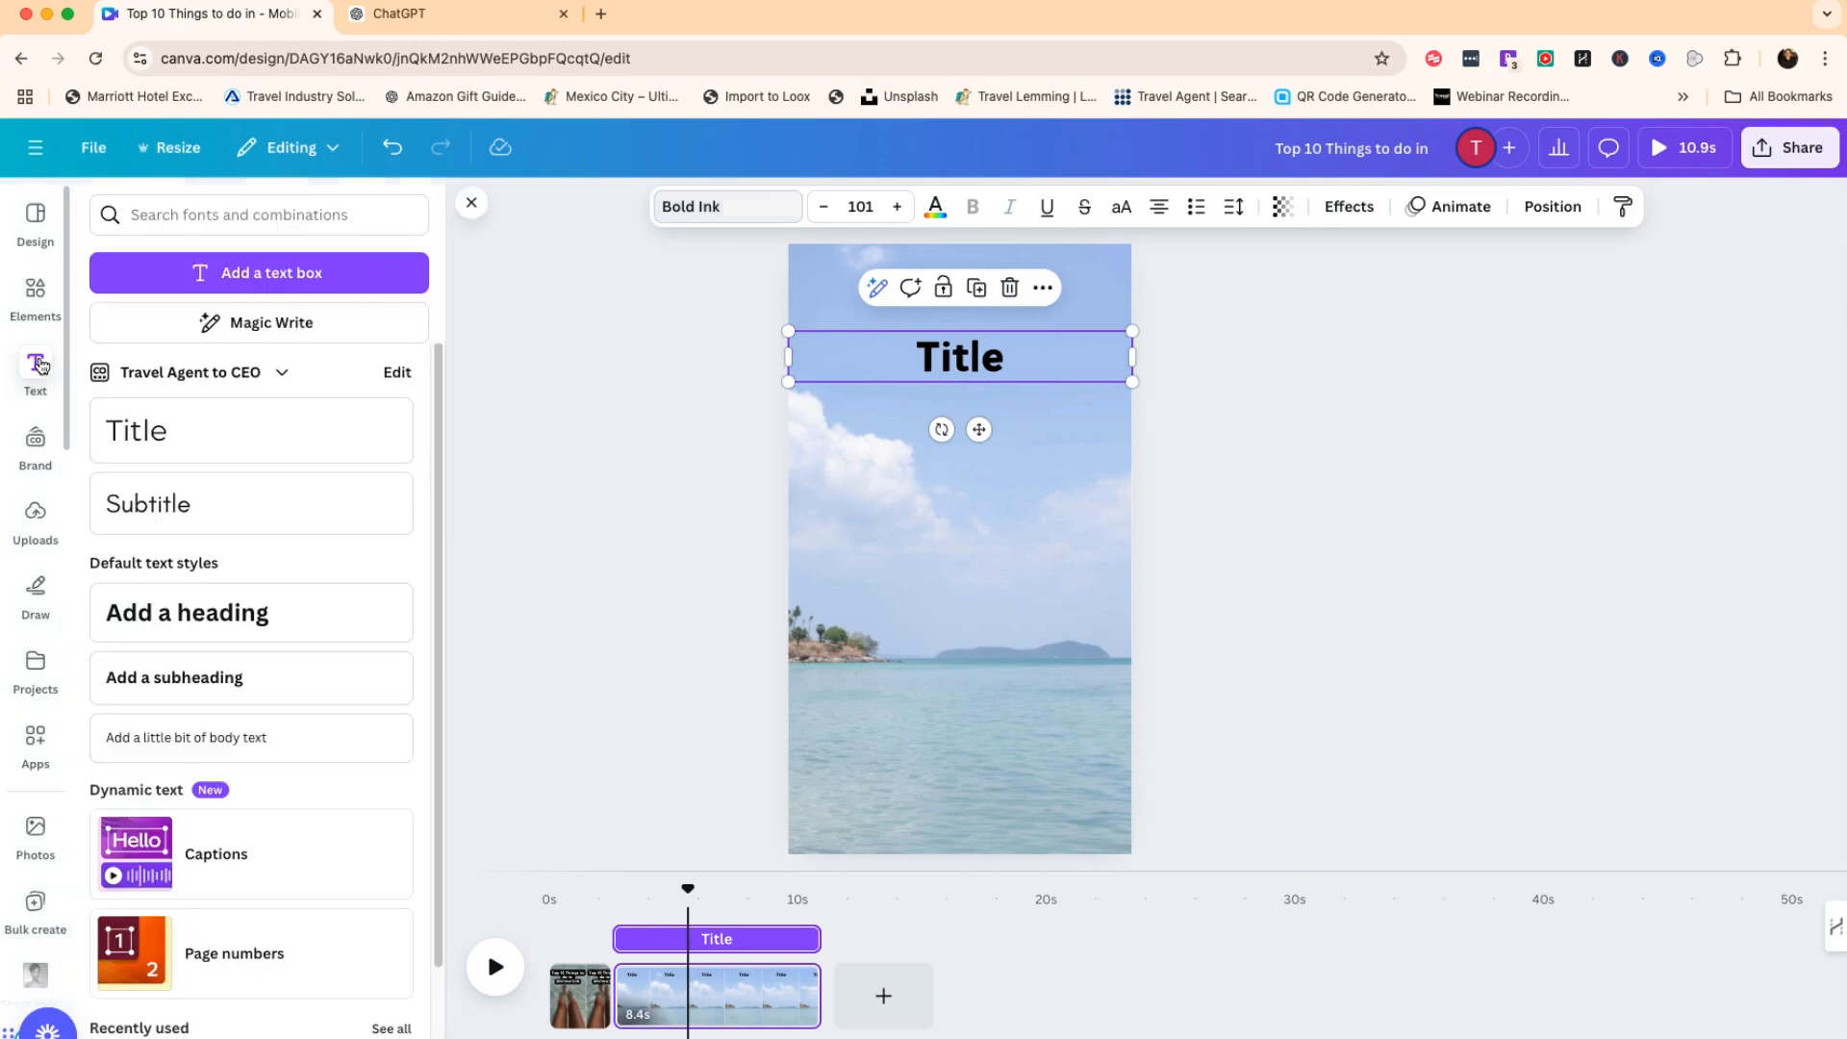
{"action": "left_click", "coordinate": [155, 686]}
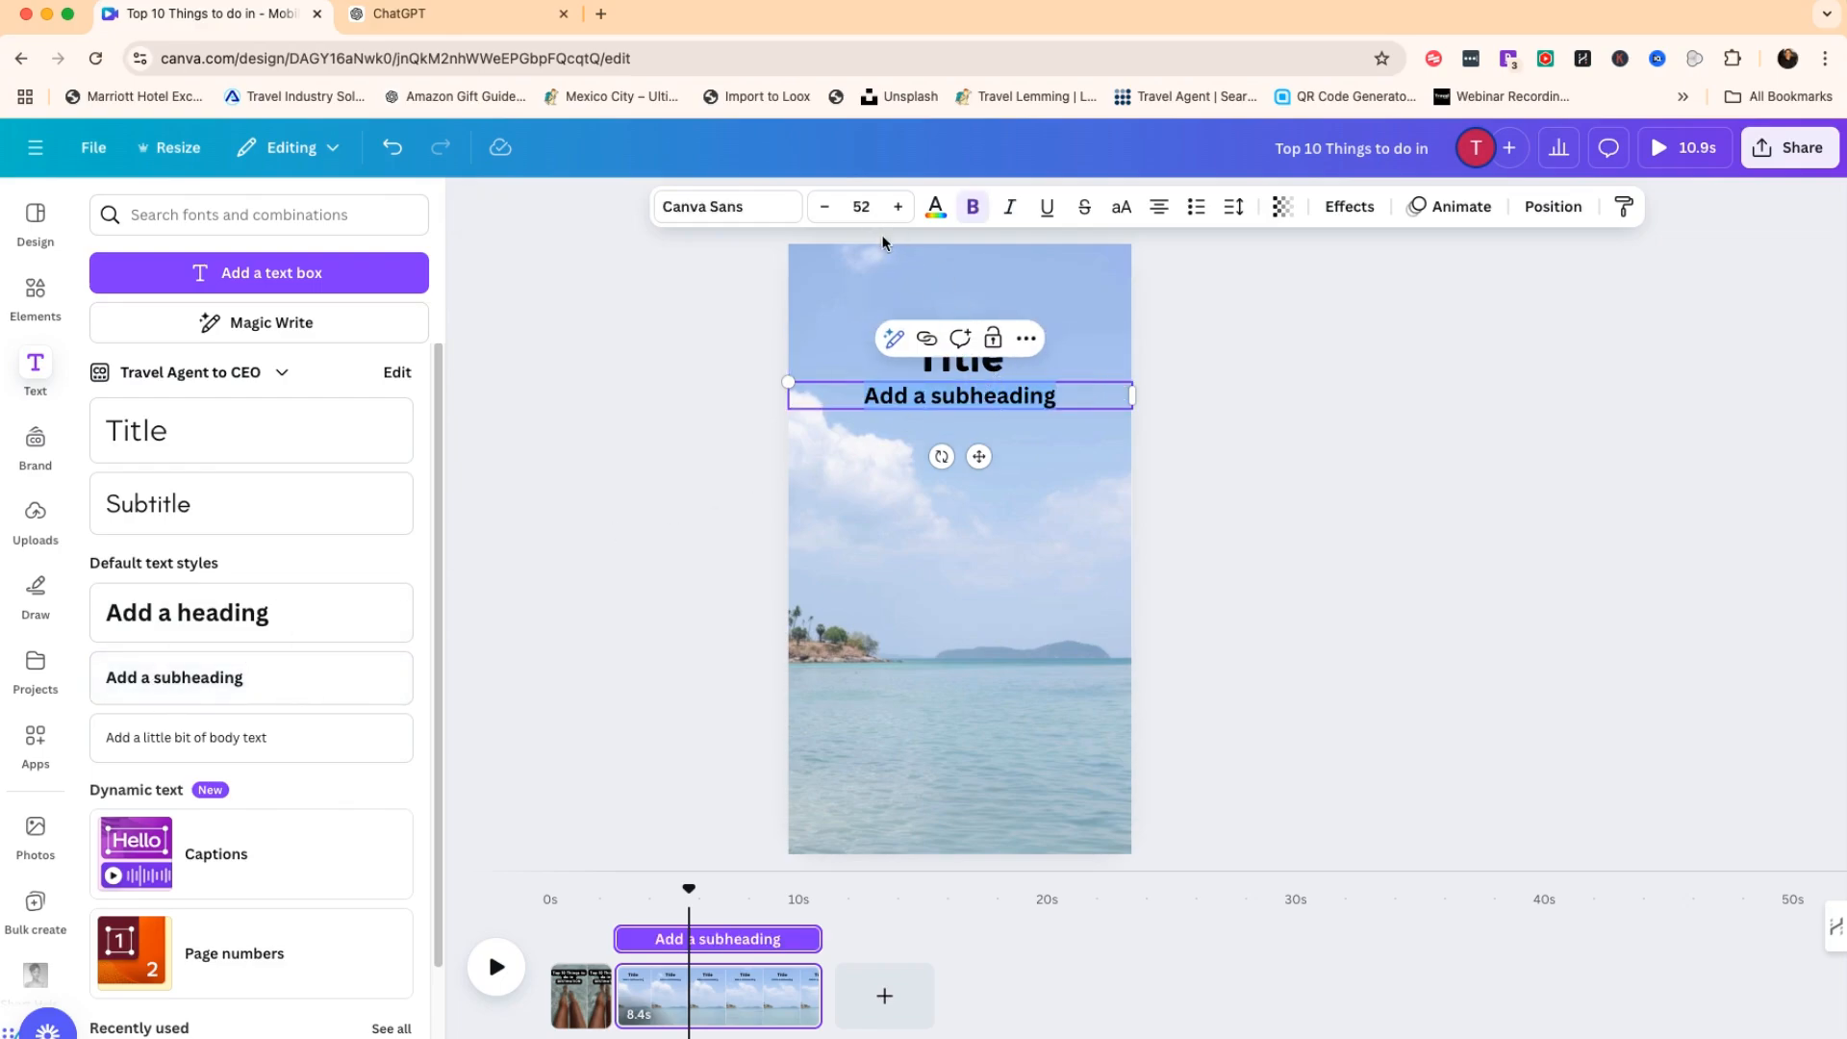
{"action": "left_click", "coordinate": [861, 206]}
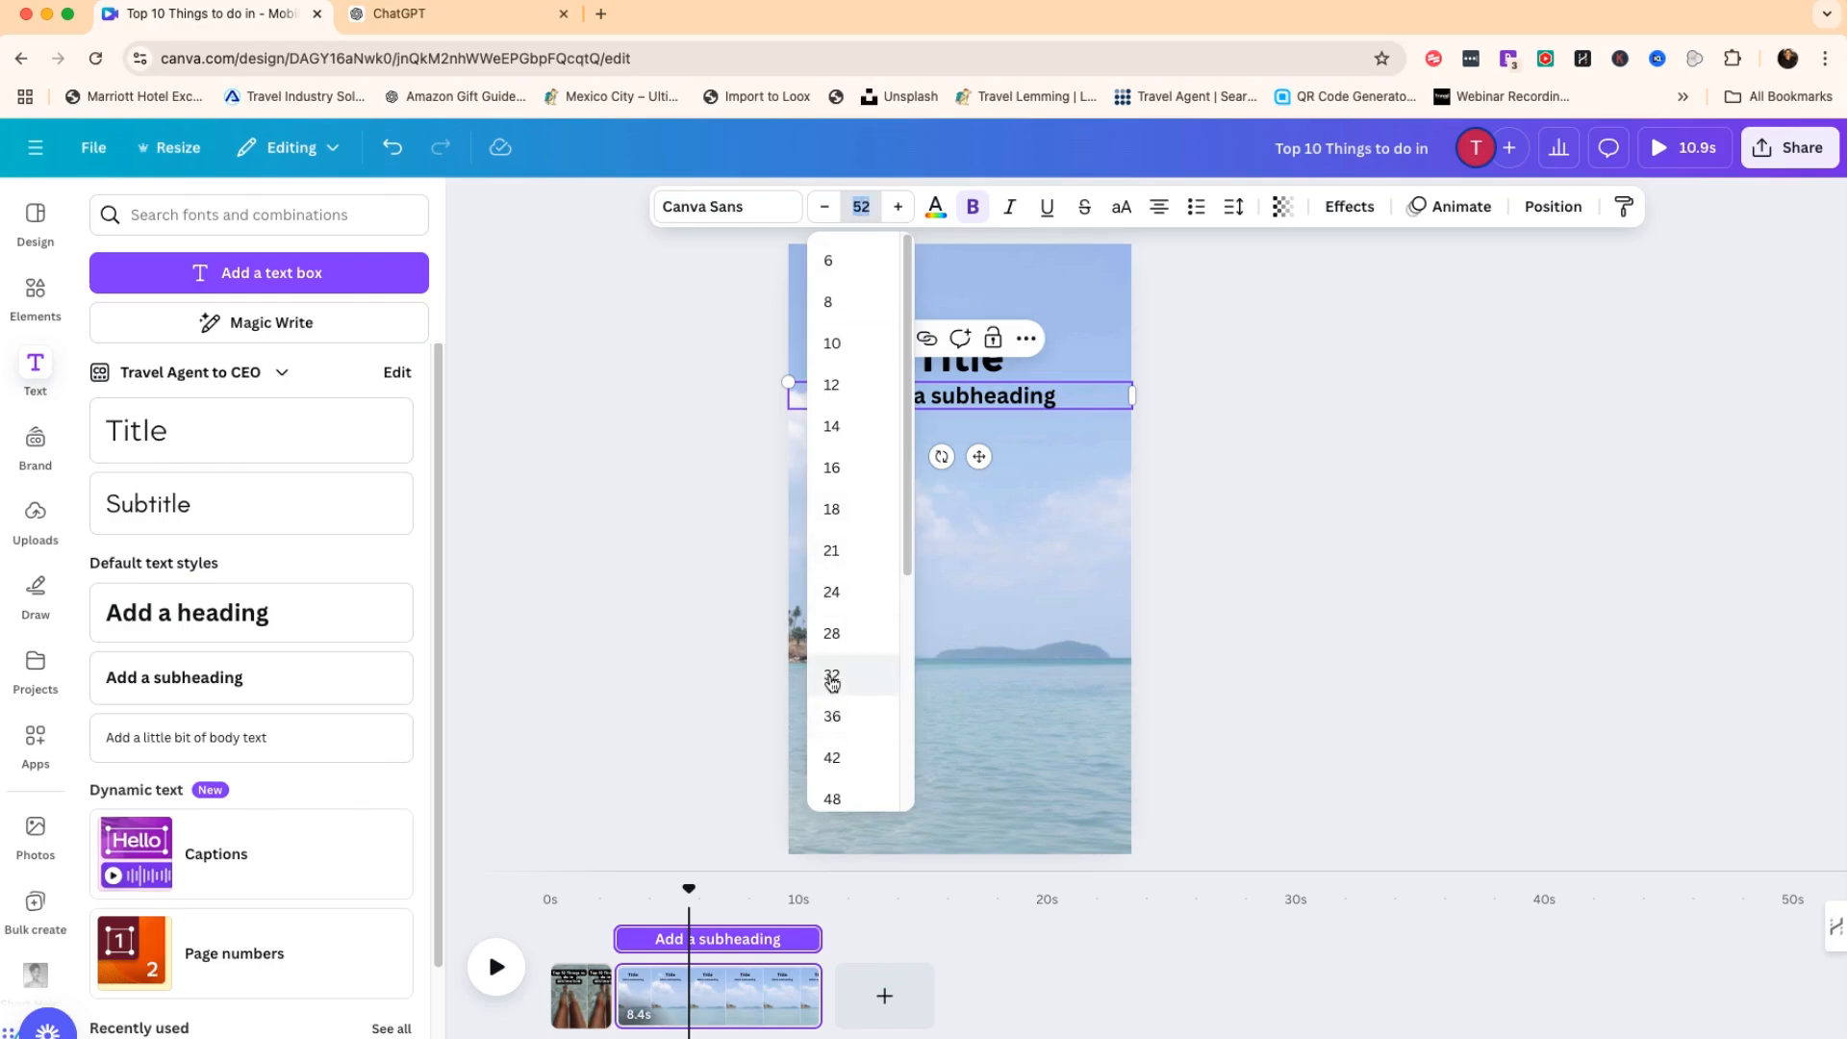
{"action": "left_click", "coordinate": [833, 717]}
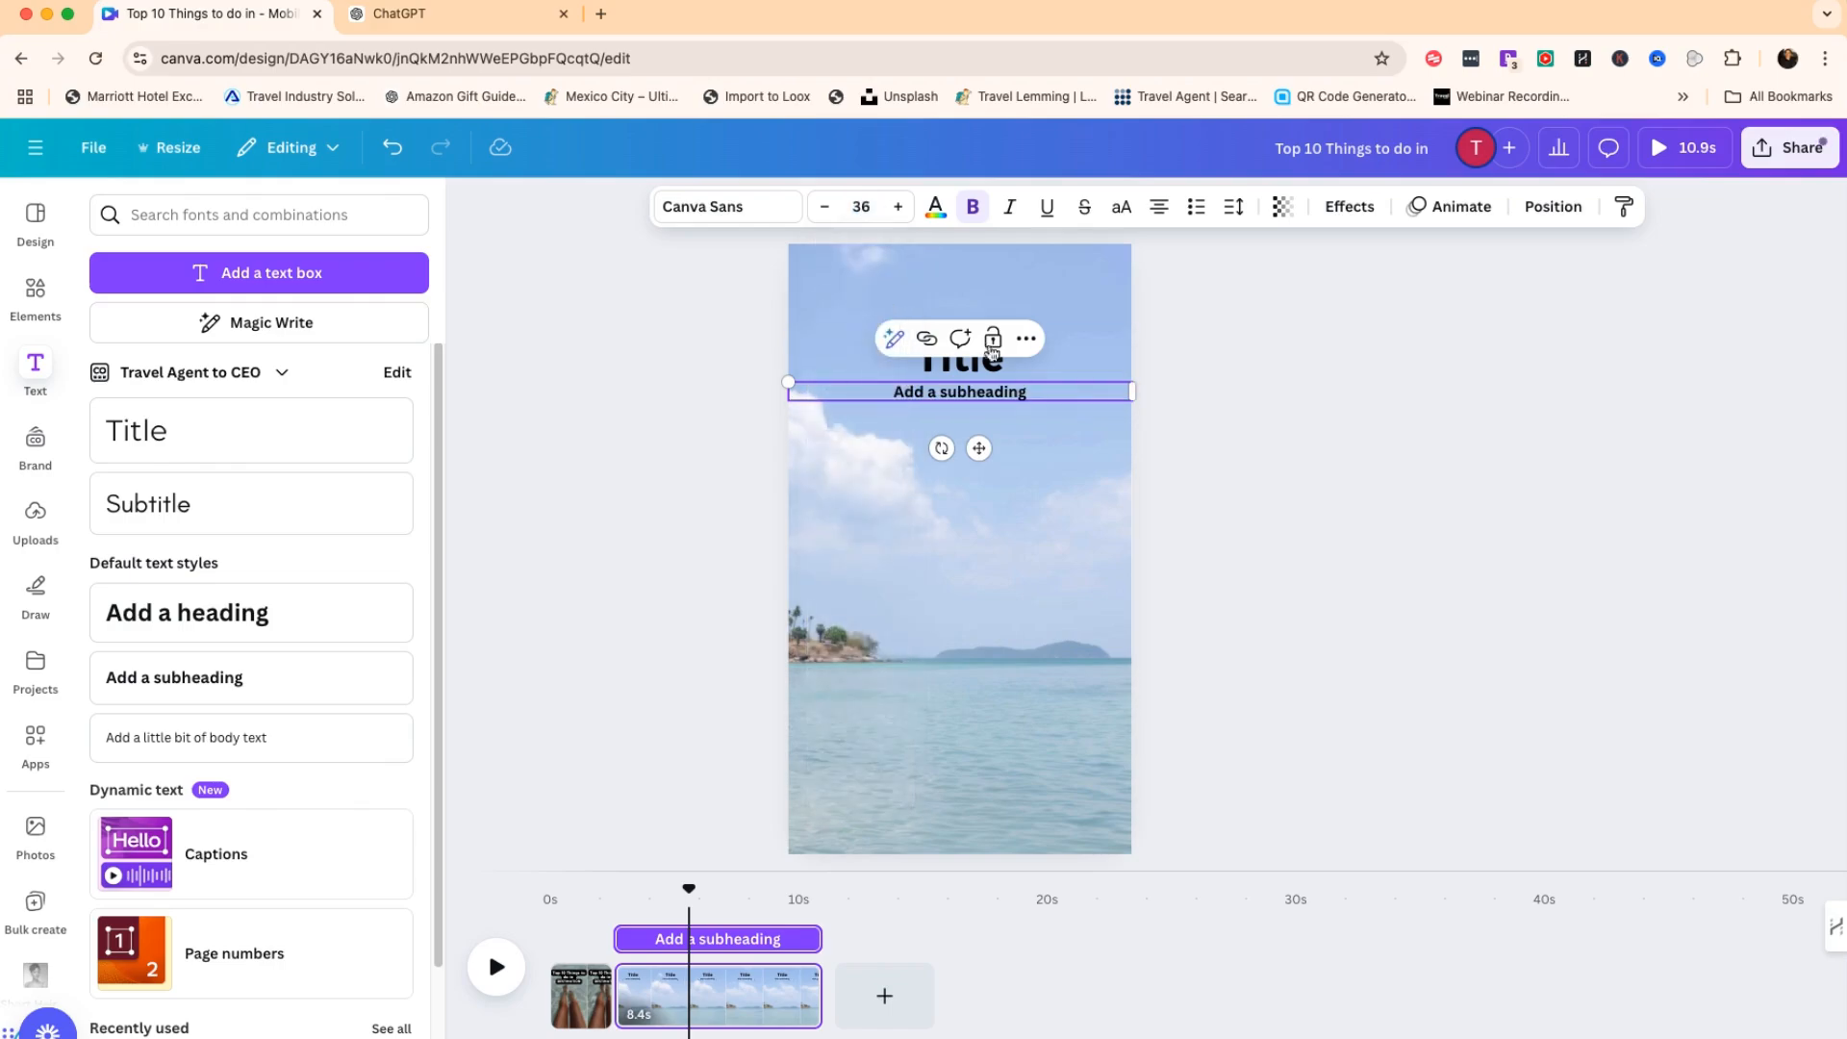
{"action": "left_click_drag", "start_coordinate": [978, 448], "coordinate": [975, 489]}
{"action": "left_click", "coordinate": [1079, 494]}
{"action": "left_click", "coordinate": [954, 422]}
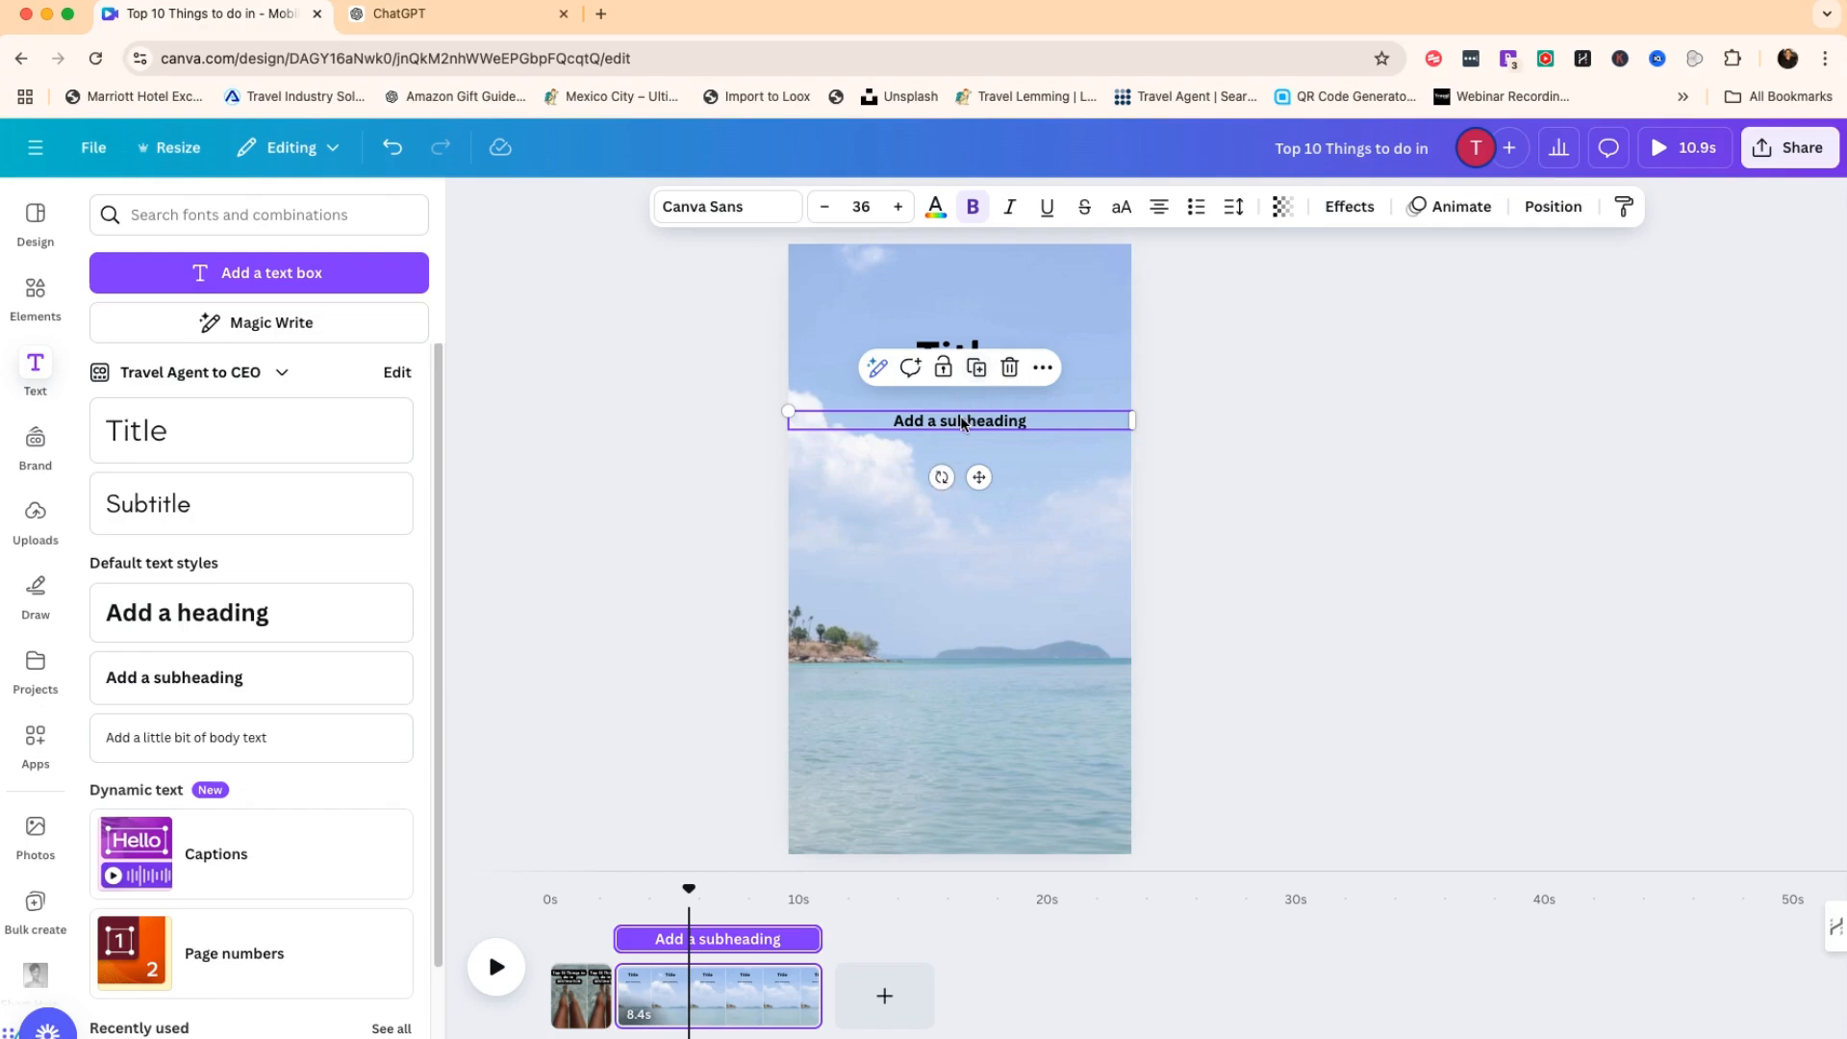
Duplicate the second page's subheading nine times to make ten subheading placeholders.
{"action": "left_click", "coordinate": [977, 369]}
{"action": "left_click", "coordinate": [985, 382]}
{"action": "left_click", "coordinate": [986, 382]}
{"action": "left_click", "coordinate": [986, 382]}
{"action": "left_click", "coordinate": [988, 383]}
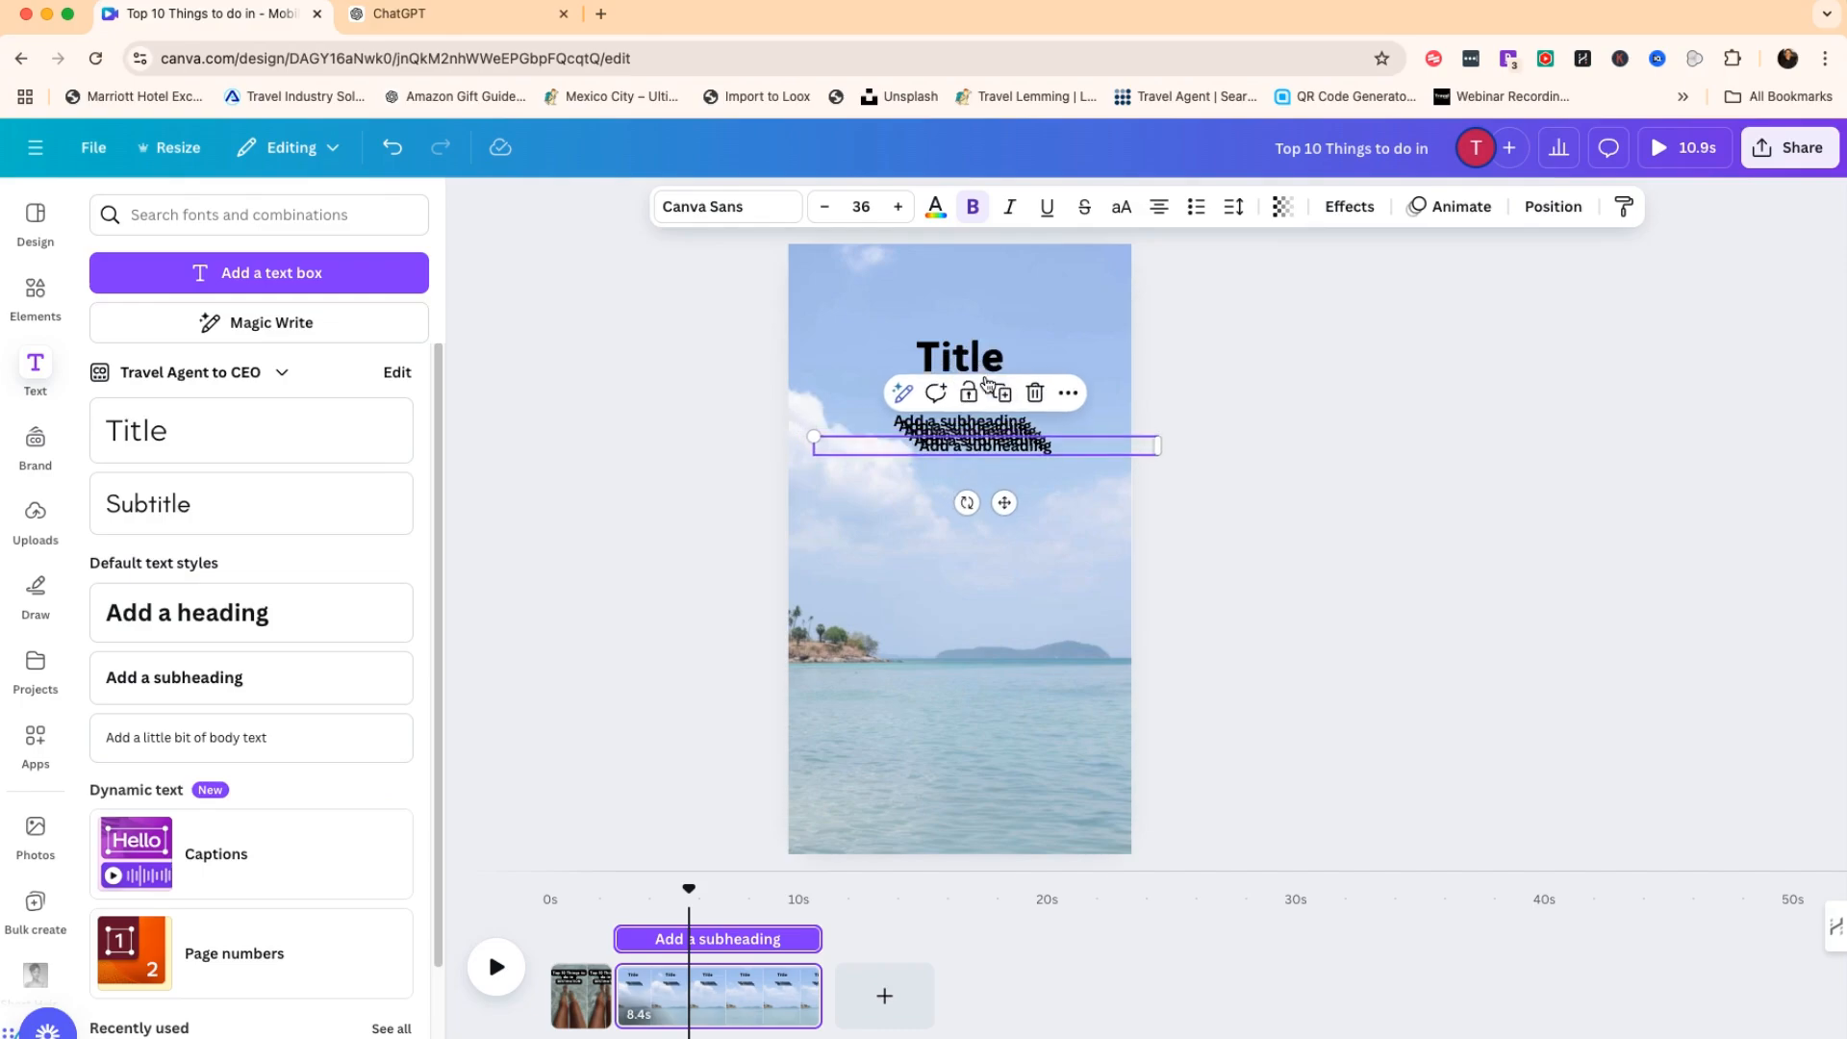
{"action": "left_click", "coordinate": [1000, 403]}
{"action": "left_click", "coordinate": [1005, 406]}
{"action": "left_click", "coordinate": [1010, 408]}
{"action": "left_click", "coordinate": [1013, 411]}
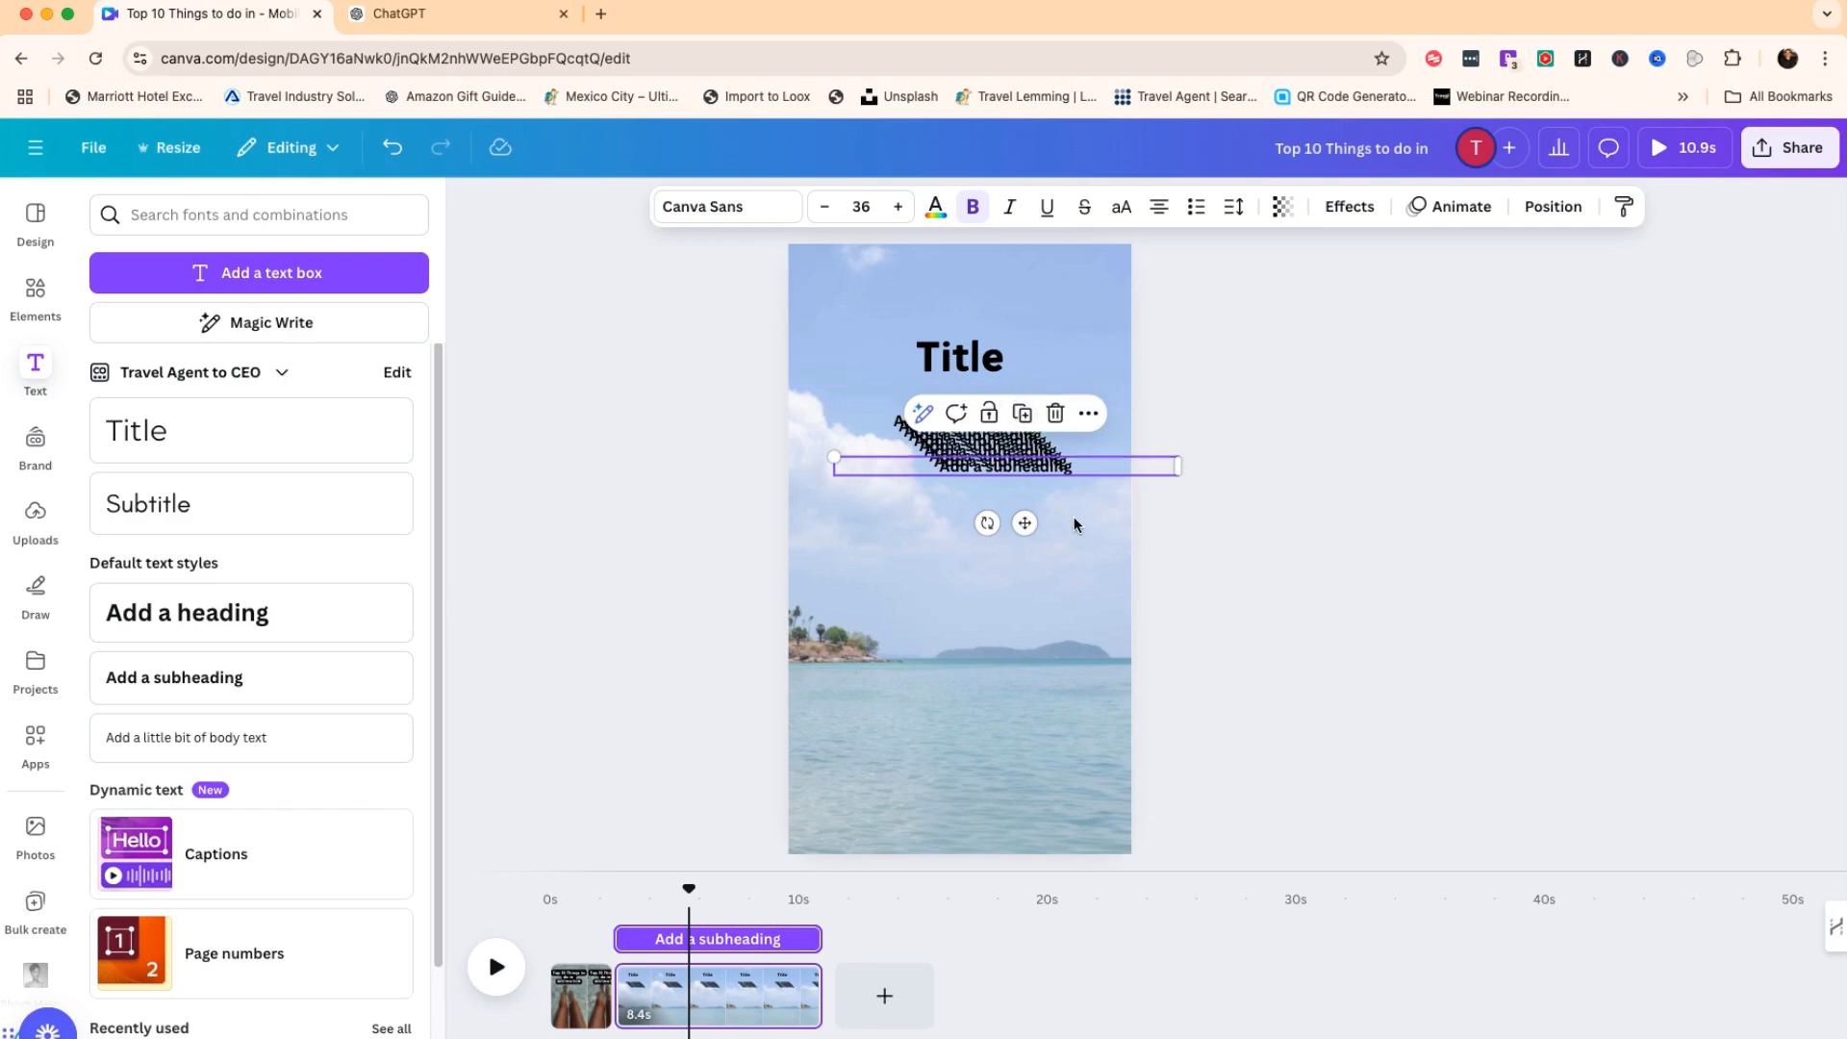
Spread the stacked subheading copies down the second page in a rough vertical column below the title.
{"action": "left_click_drag", "start_coordinate": [1025, 526], "coordinate": [988, 755]}
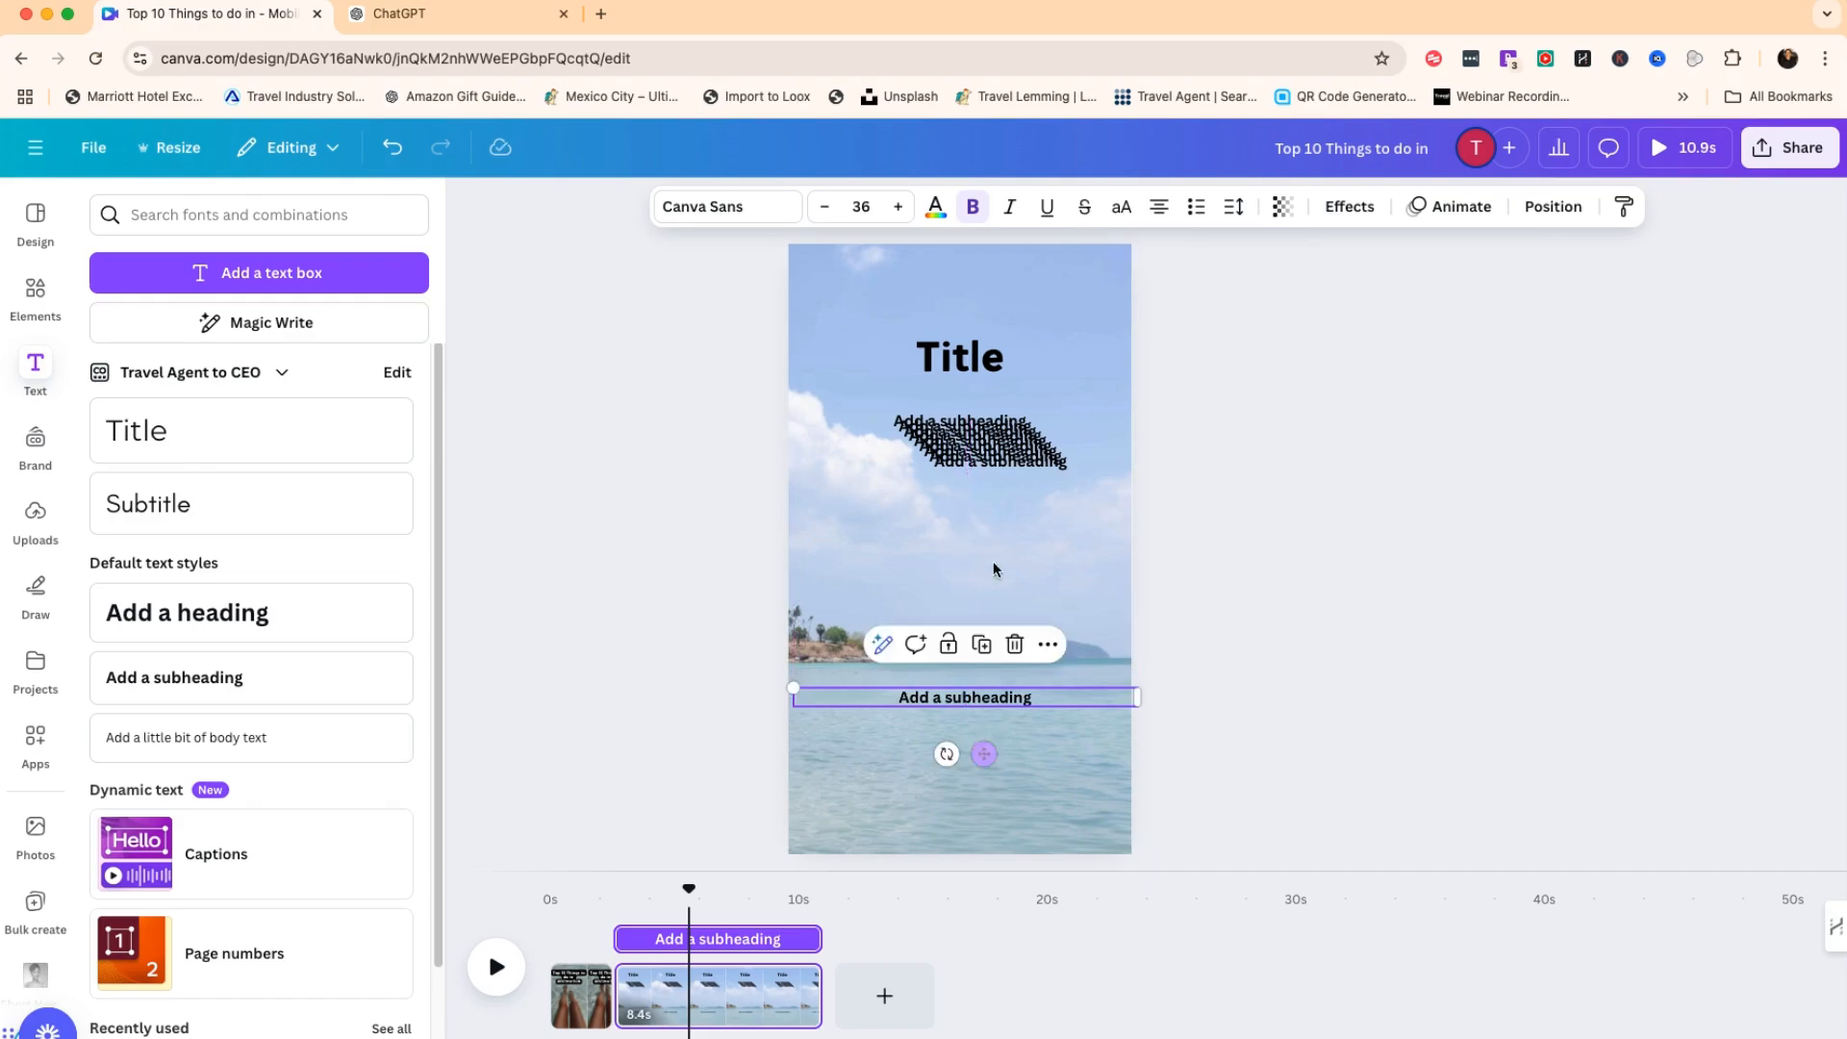
{"action": "left_click_drag", "start_coordinate": [1002, 467], "coordinate": [972, 665]}
{"action": "left_click_drag", "start_coordinate": [972, 460], "coordinate": [943, 619]}
{"action": "left_click", "coordinate": [967, 462]}
{"action": "left_click_drag", "start_coordinate": [967, 462], "coordinate": [944, 583]}
{"action": "left_click", "coordinate": [966, 449]}
{"action": "left_click_drag", "start_coordinate": [966, 448], "coordinate": [953, 540]}
{"action": "left_click", "coordinate": [953, 443]}
{"action": "left_click_drag", "start_coordinate": [952, 443], "coordinate": [950, 499]}
{"action": "left_click", "coordinate": [953, 433]}
{"action": "left_click_drag", "start_coordinate": [953, 433], "coordinate": [953, 732]}
{"action": "left_click", "coordinate": [953, 429]}
{"action": "left_click", "coordinate": [1198, 770]}
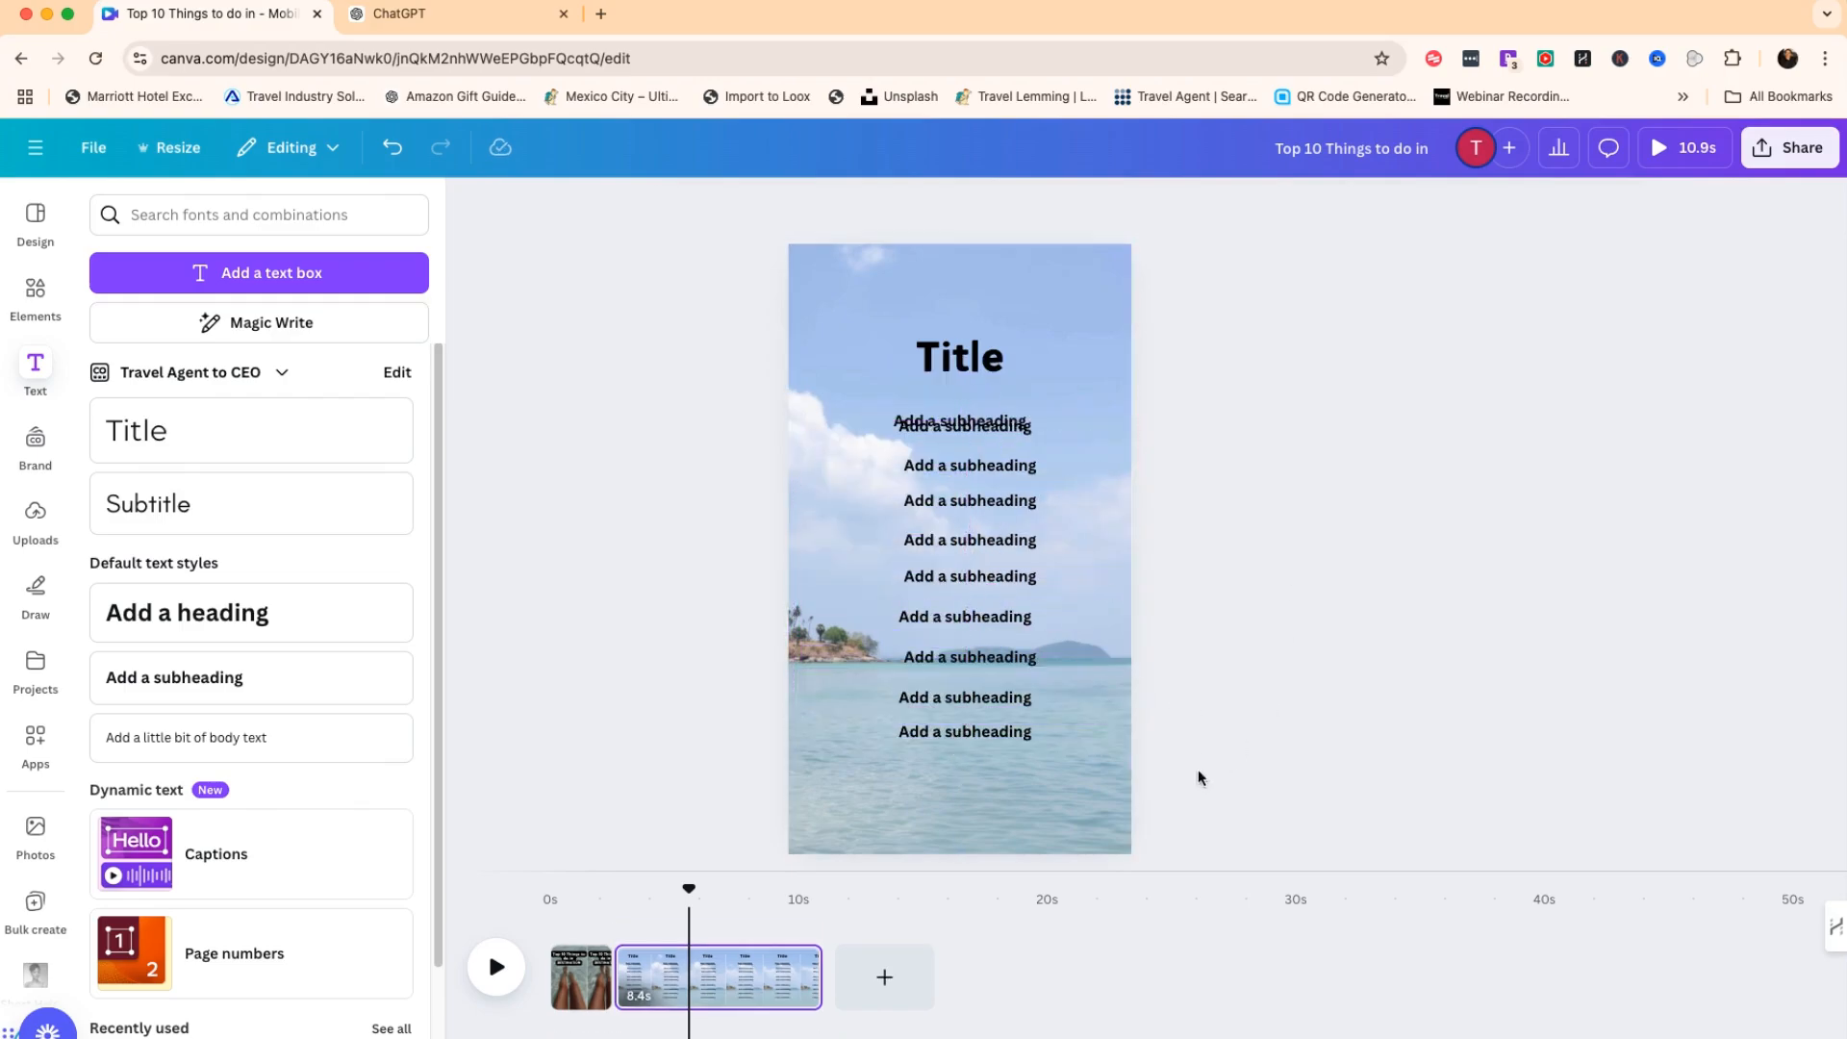
{"action": "left_click_drag", "start_coordinate": [966, 430], "coordinate": [952, 758]}
{"action": "left_click", "coordinate": [1263, 804]}
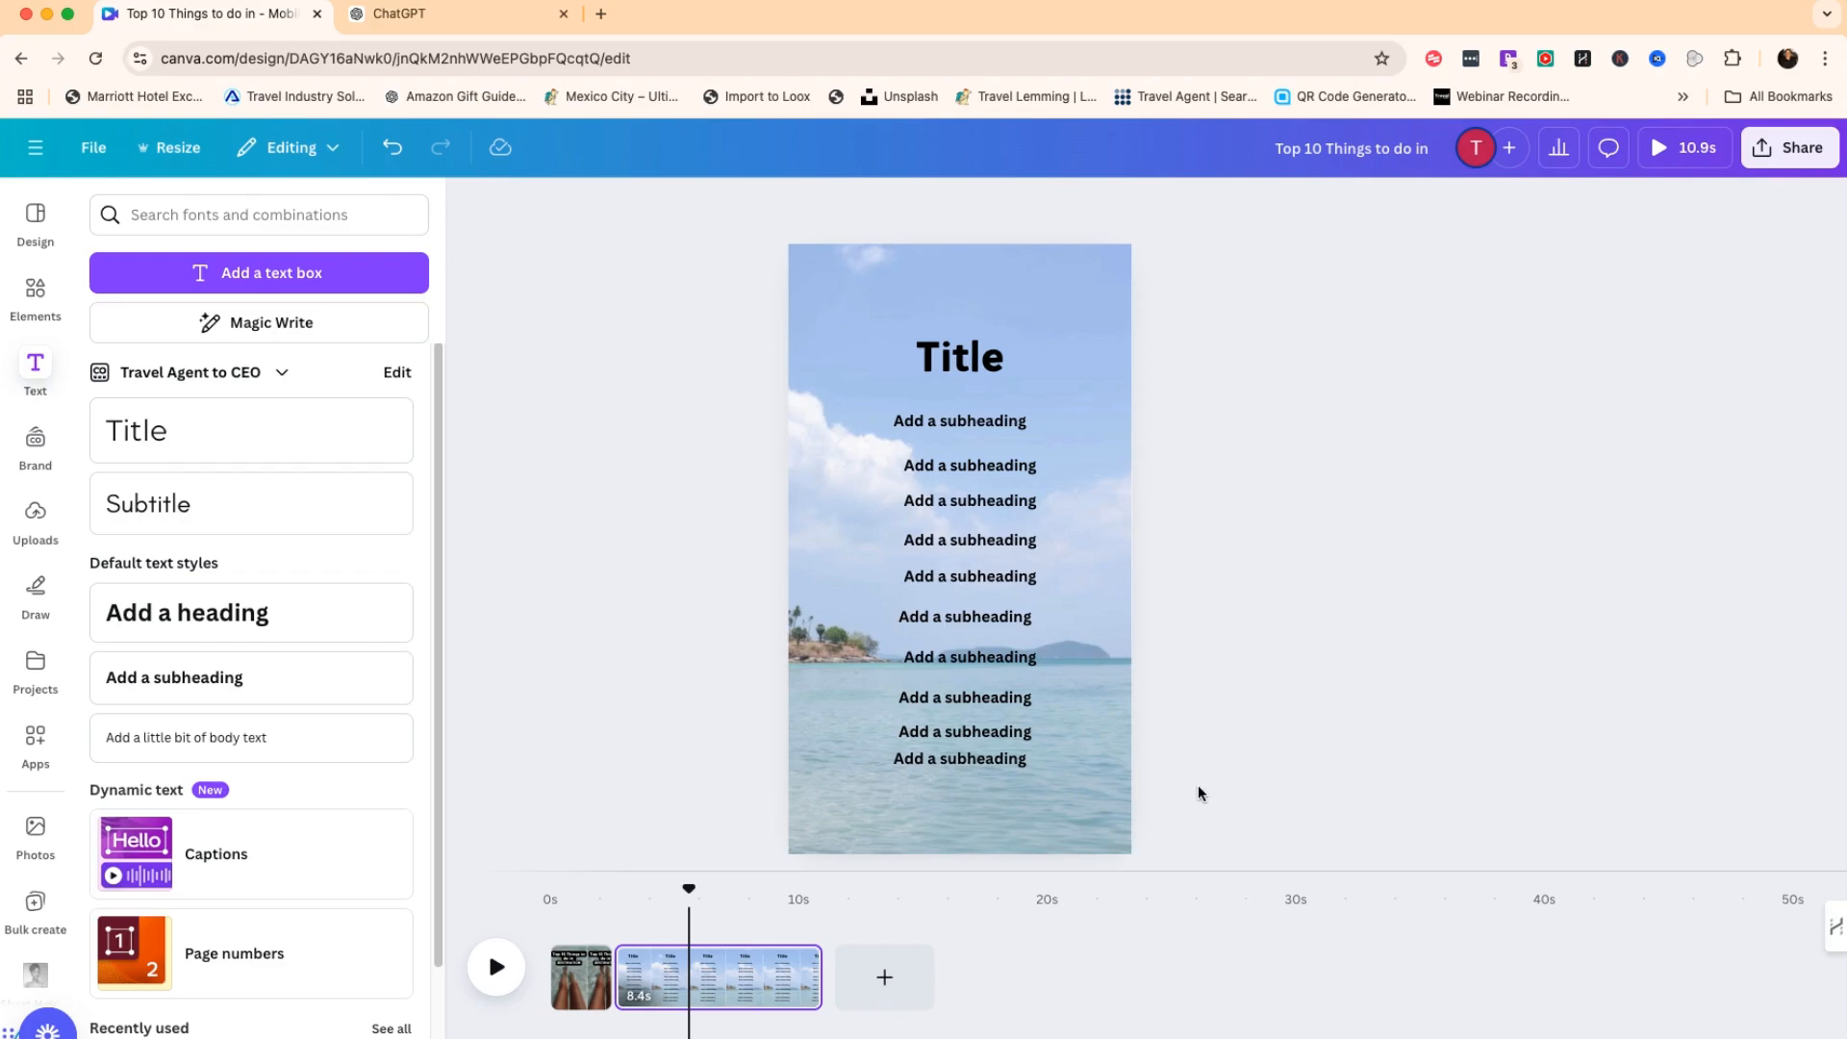
Space all ten subheadings evenly with Tidy up, then centre them on the page slightly closer to the title.
{"action": "left_click_drag", "start_coordinate": [1198, 787], "coordinate": [845, 404]}
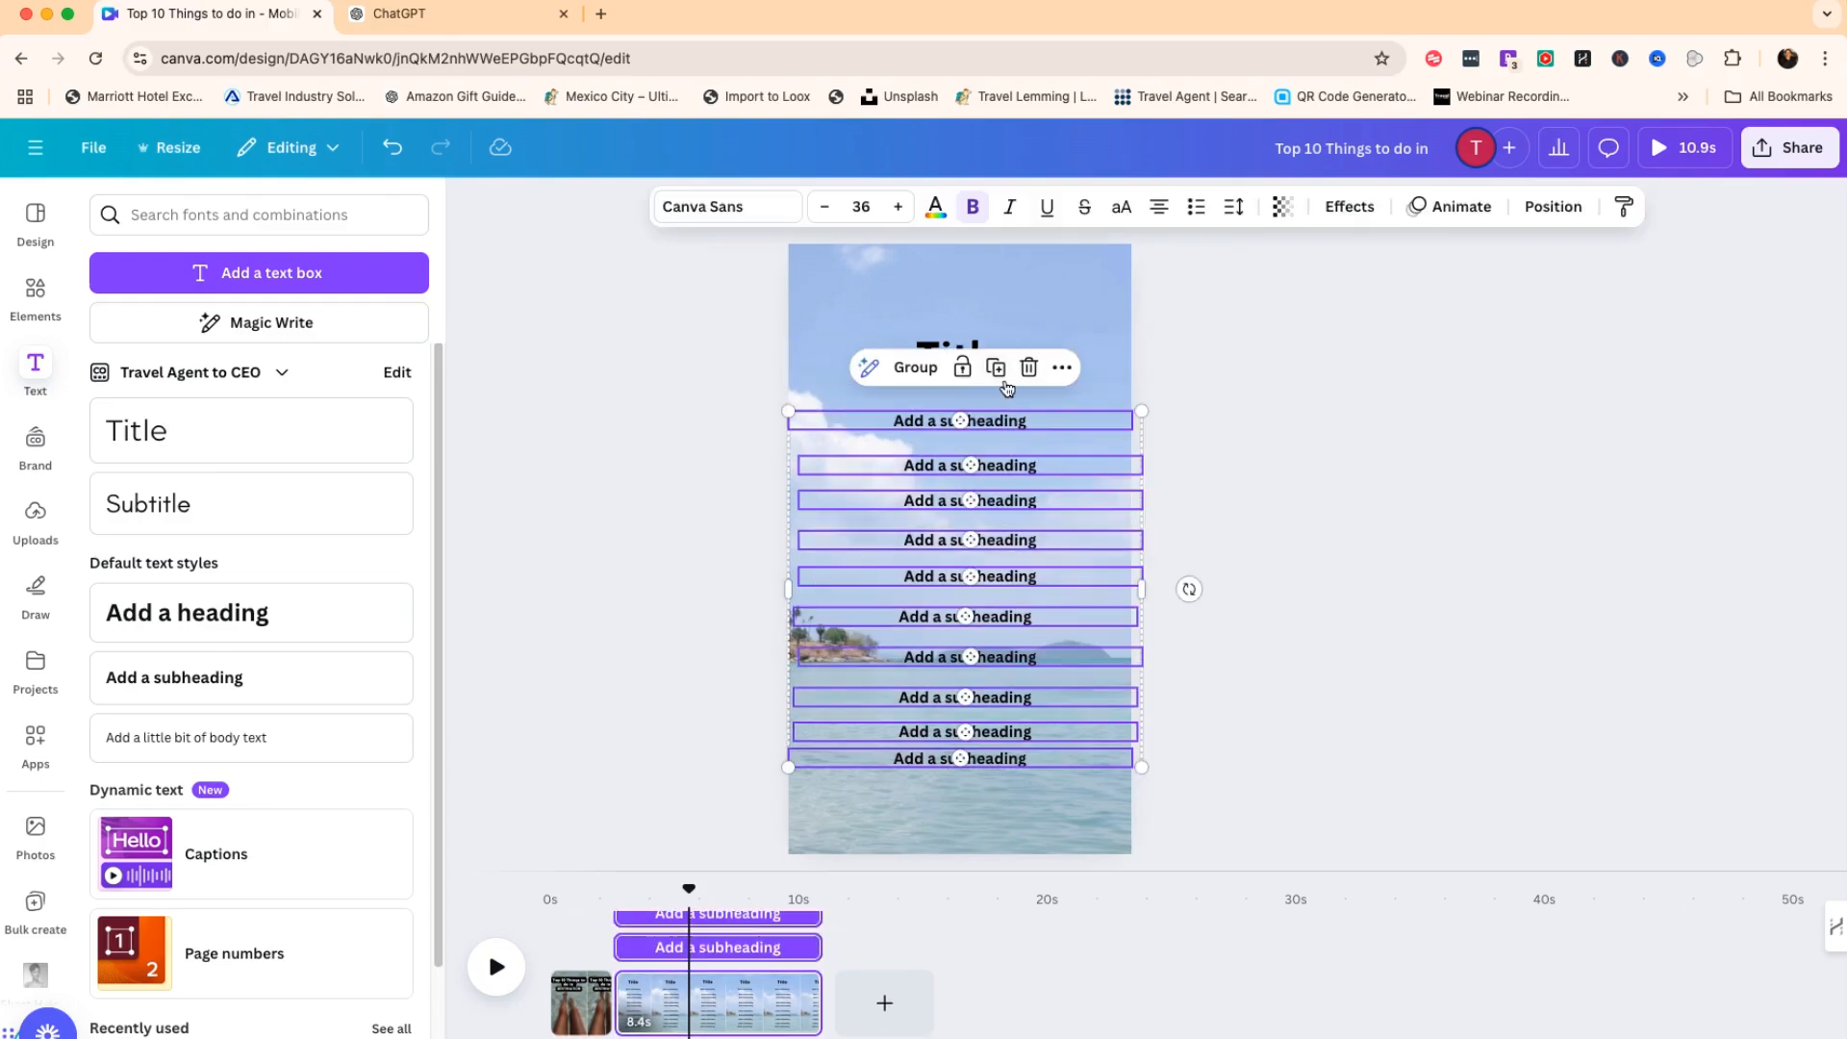
{"action": "left_click", "coordinate": [1062, 368]}
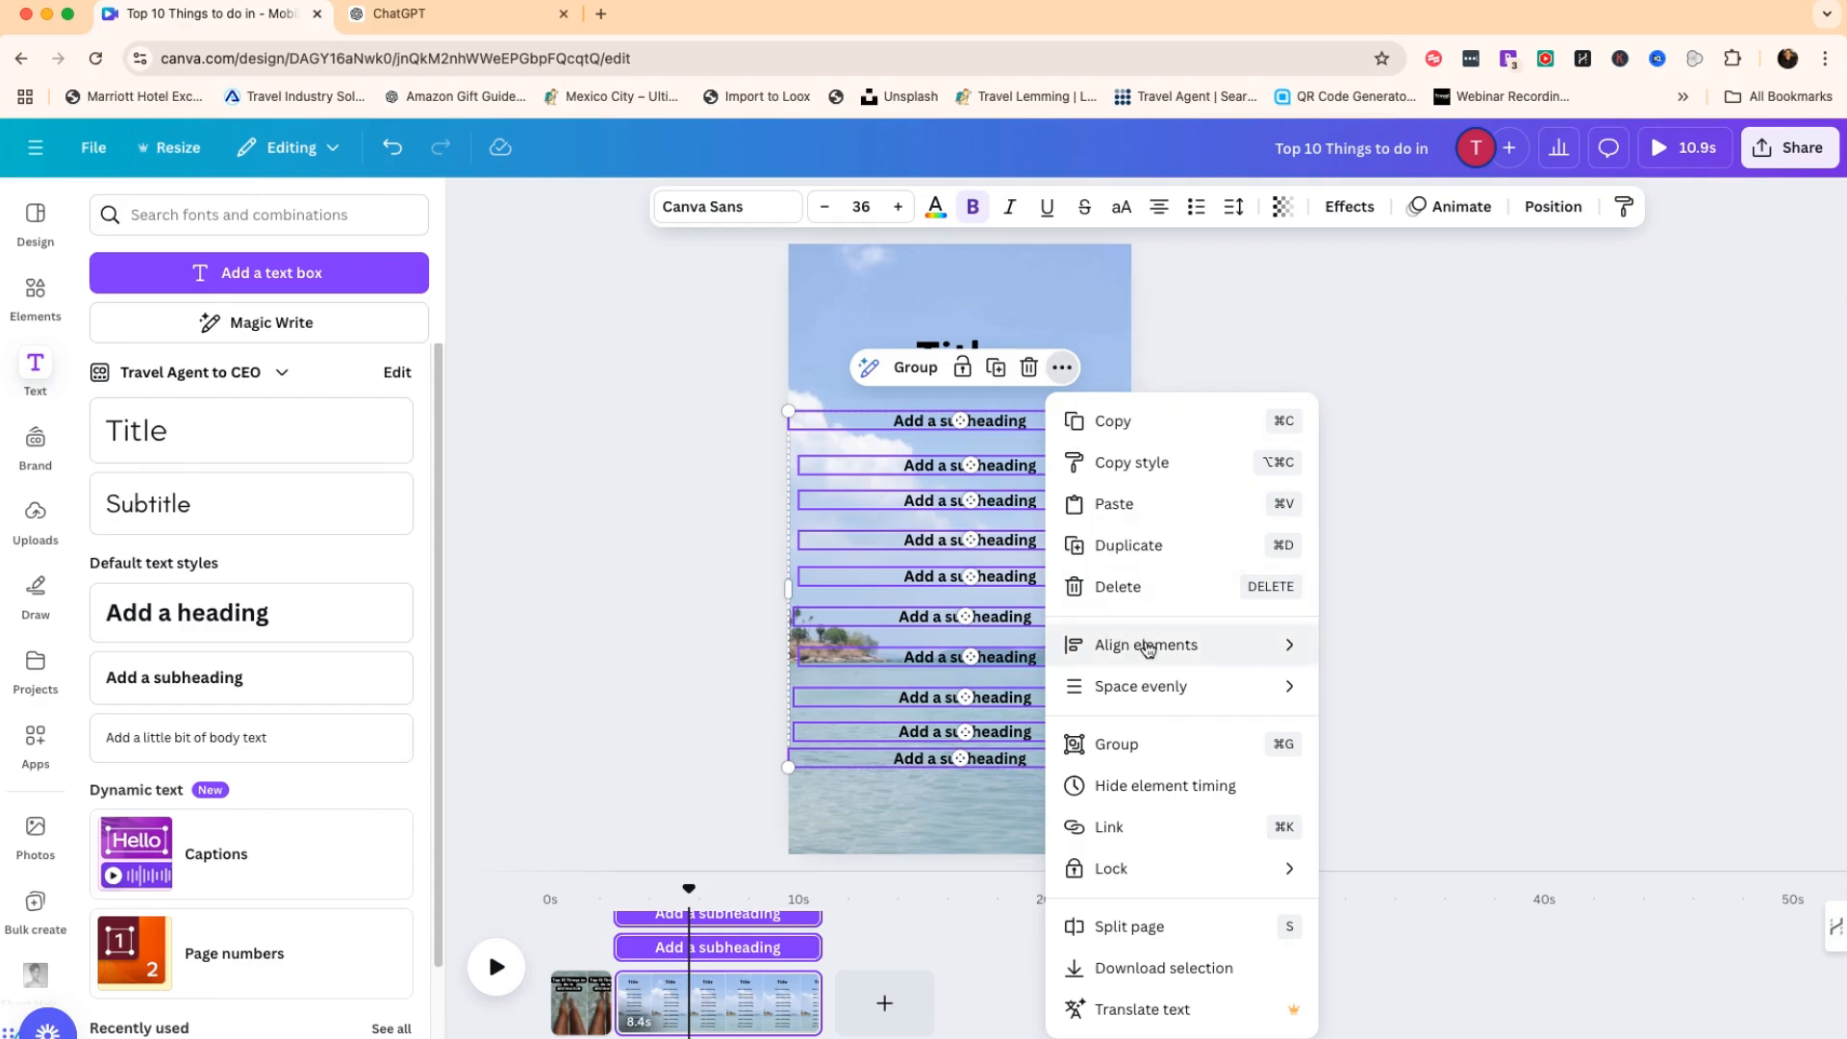
{"action": "mouse_move", "coordinate": [1166, 701]}
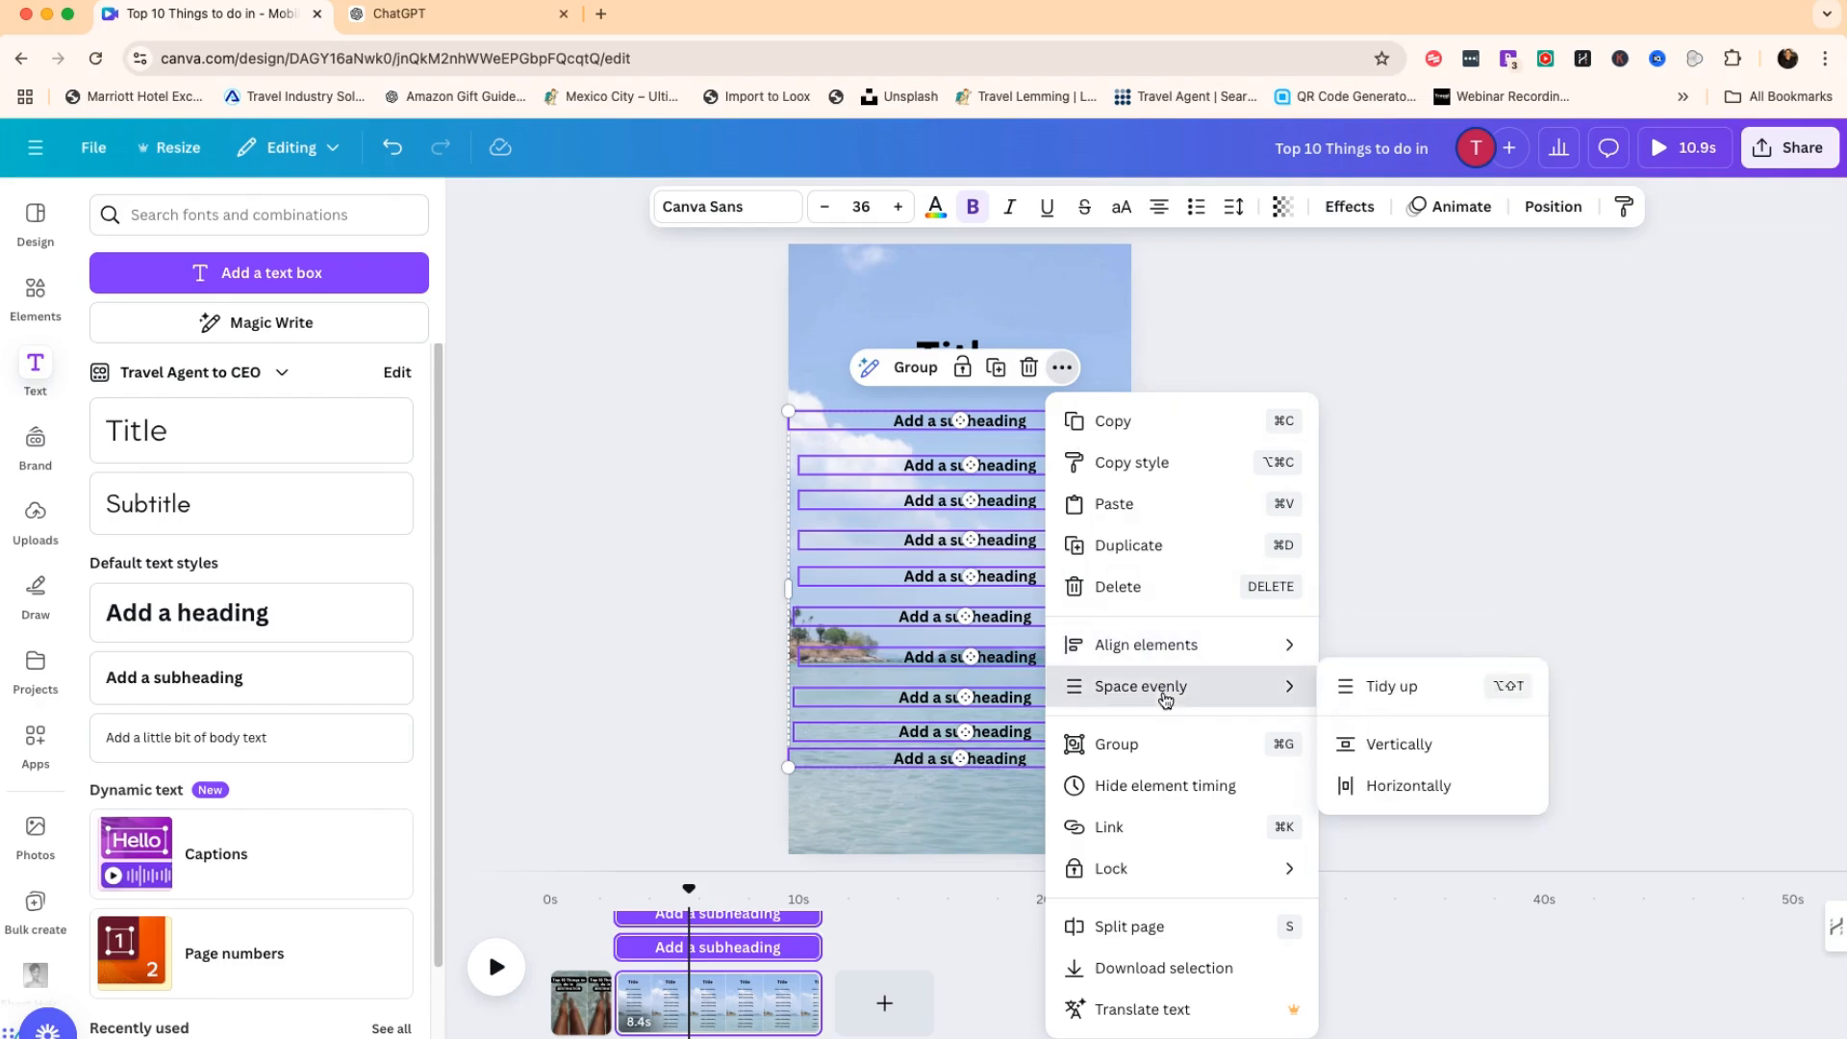
{"action": "left_click", "coordinate": [1368, 687]}
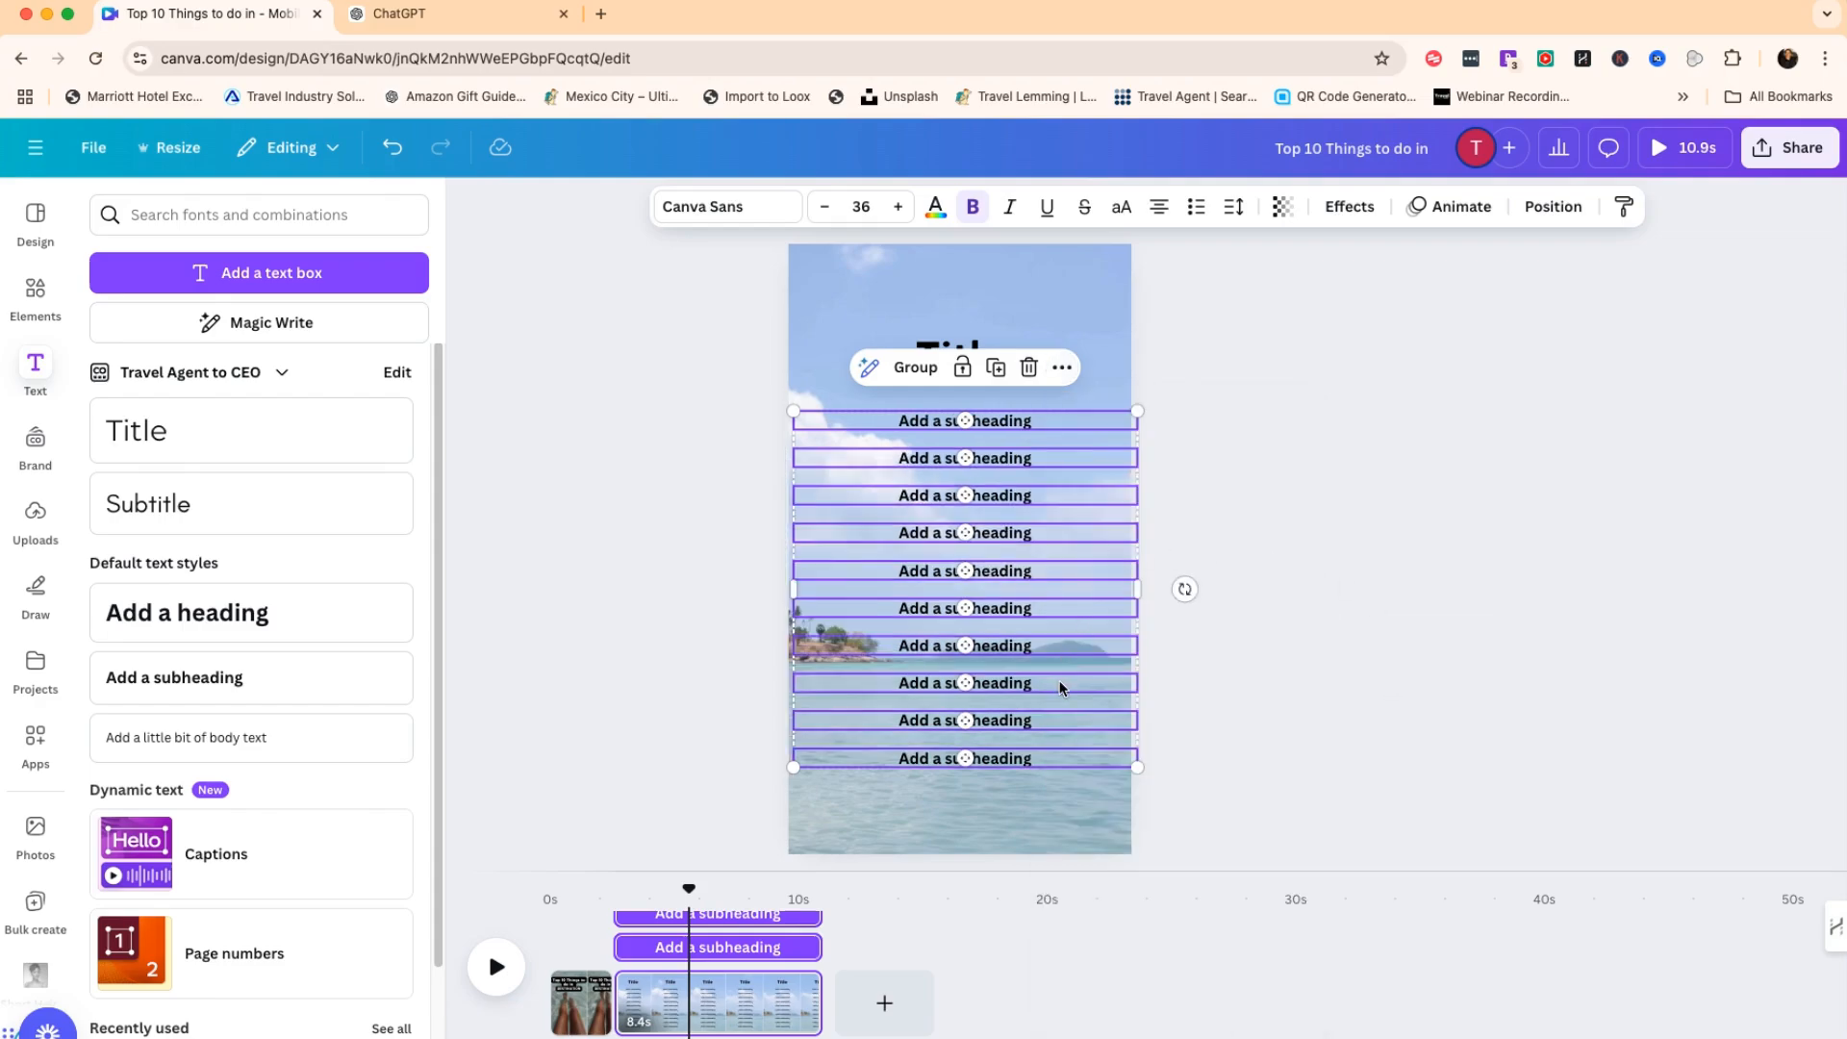
{"action": "left_click_drag", "start_coordinate": [1059, 679], "coordinate": [1050, 665]}
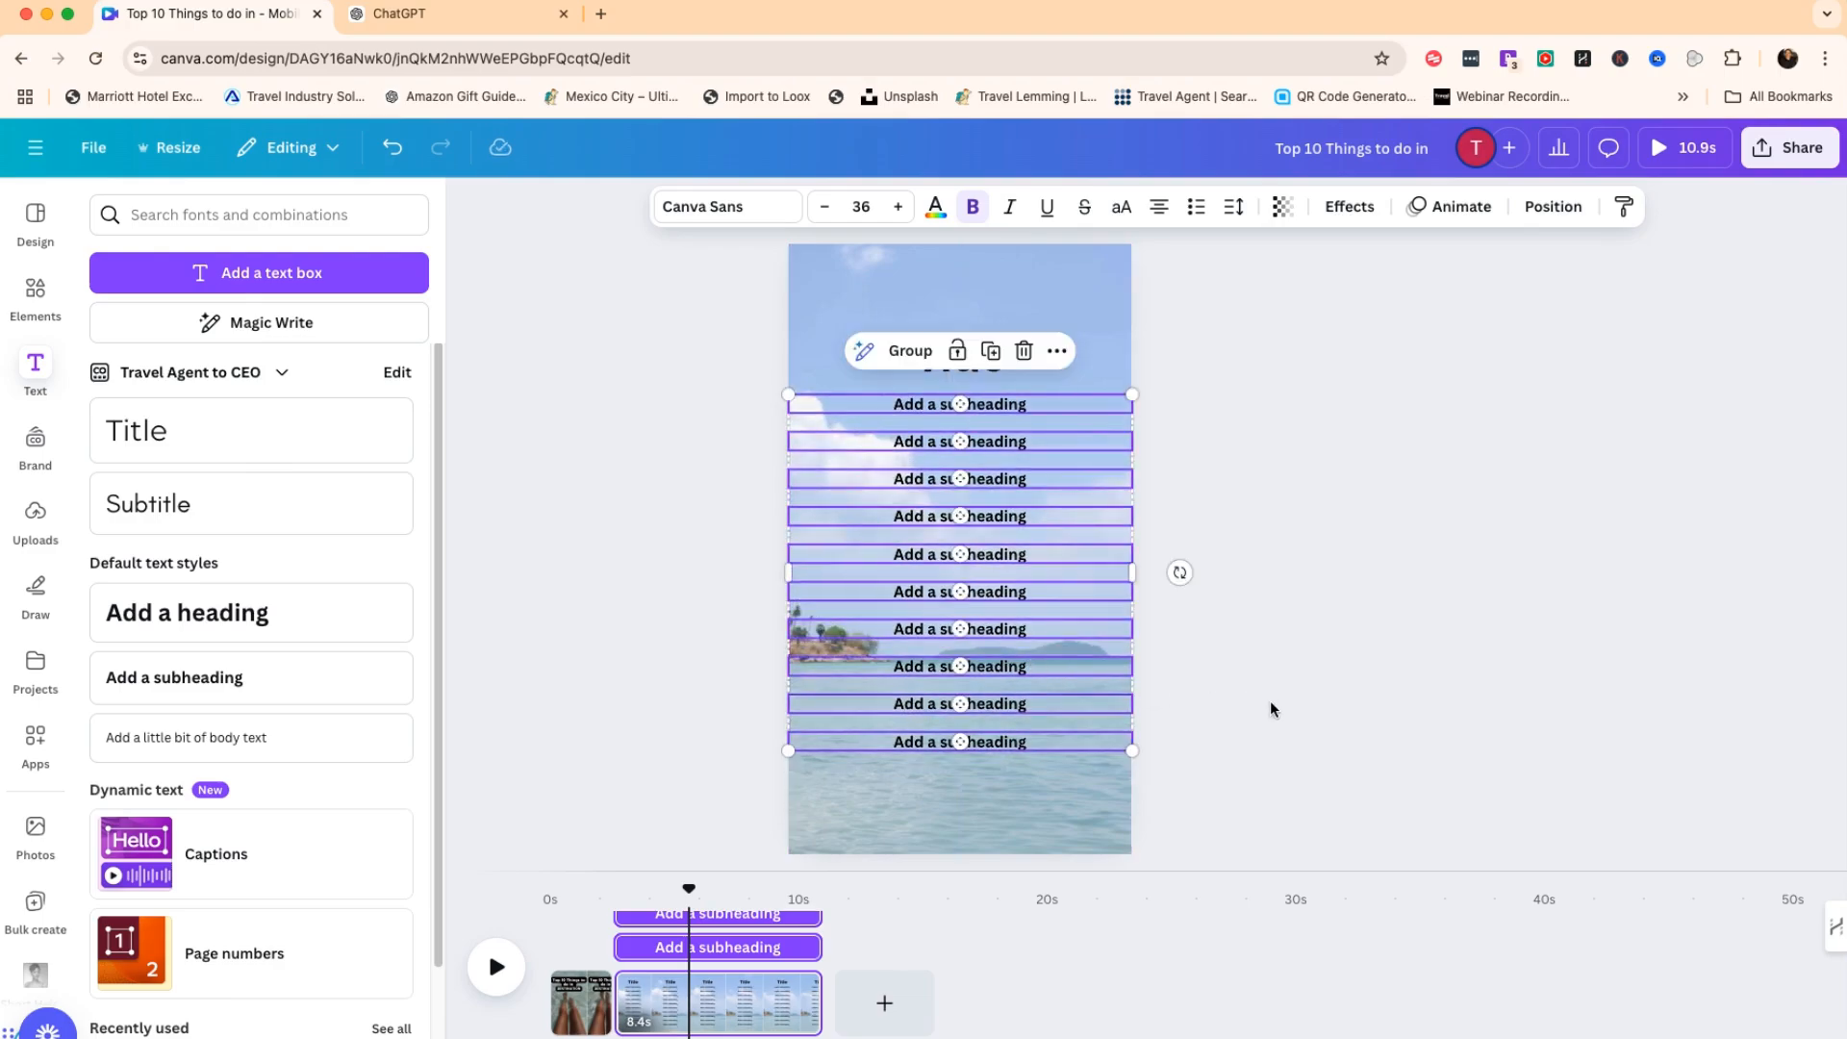
Move the second page's title slightly higher above the subheading column.
{"action": "key", "text": "Escape"}
{"action": "left_click", "coordinate": [957, 356]}
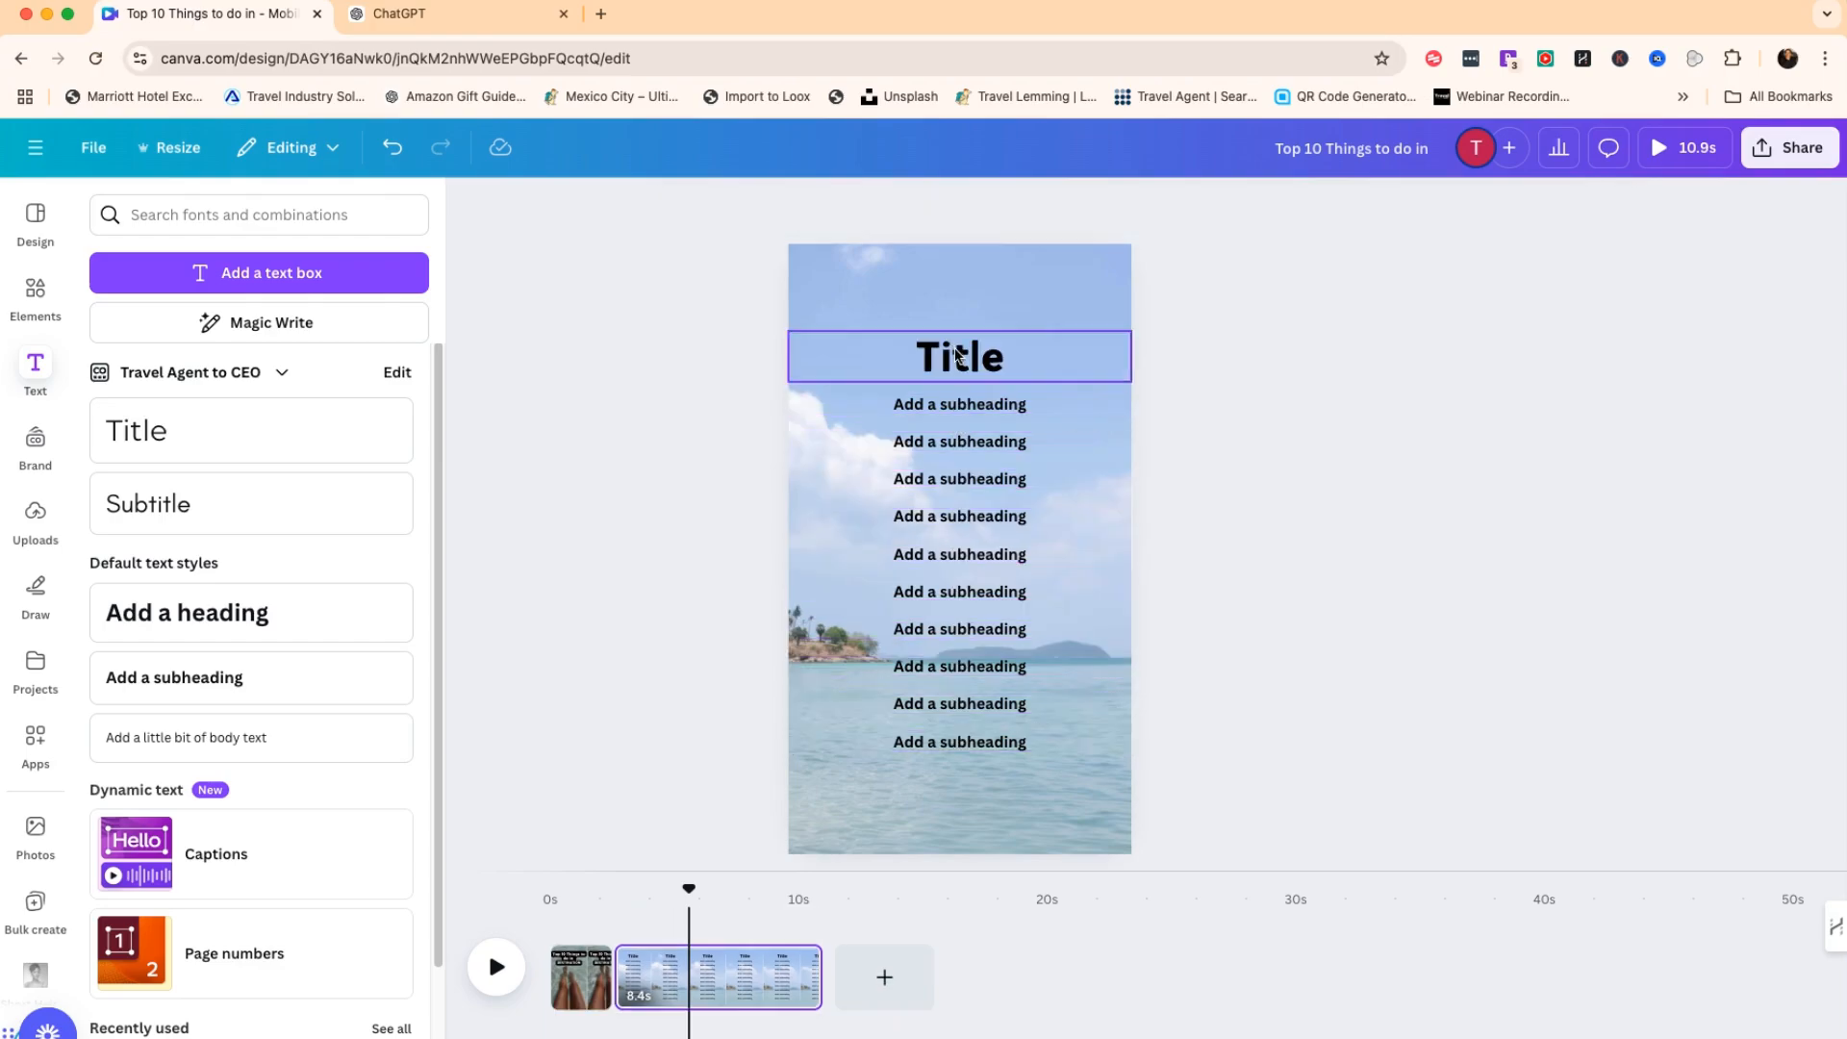
{"action": "left_click_drag", "start_coordinate": [957, 356], "coordinate": [956, 349]}
{"action": "left_click", "coordinate": [1341, 545]}
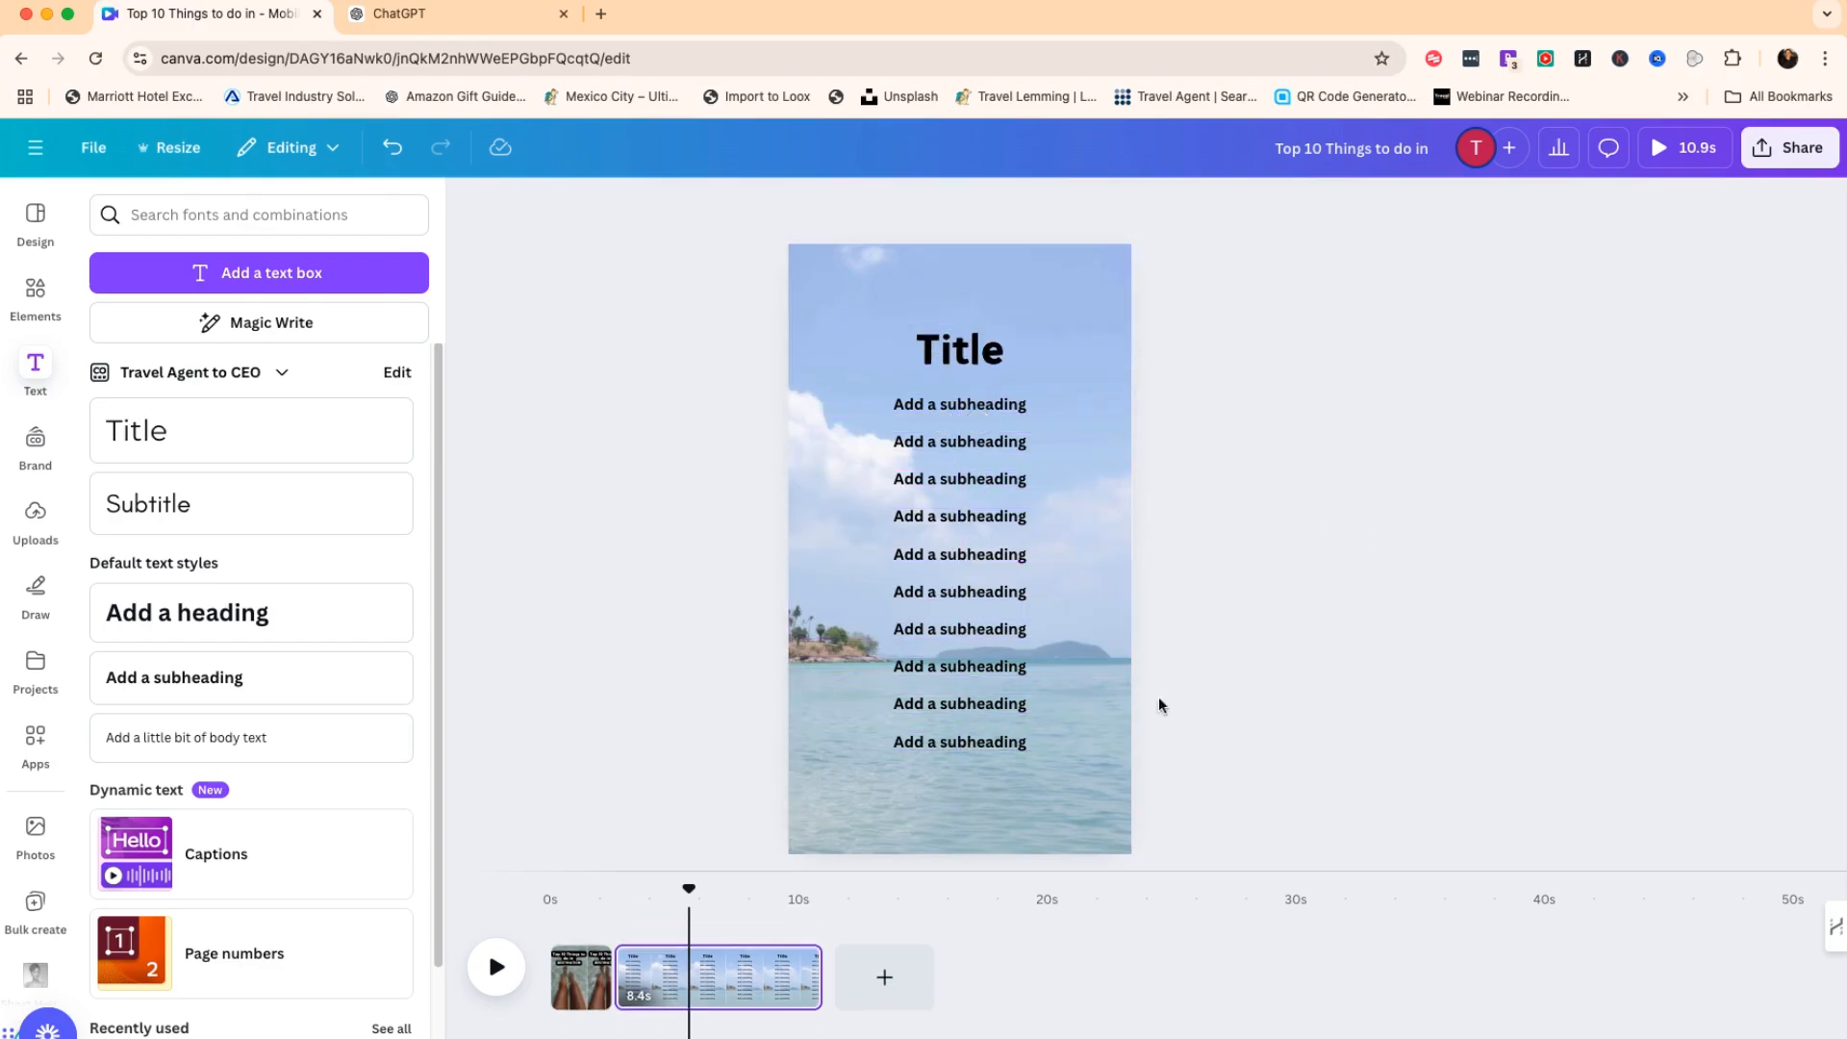
{"action": "left_click_drag", "start_coordinate": [689, 317], "coordinate": [943, 672]}
{"action": "left_click", "coordinate": [1167, 544]}
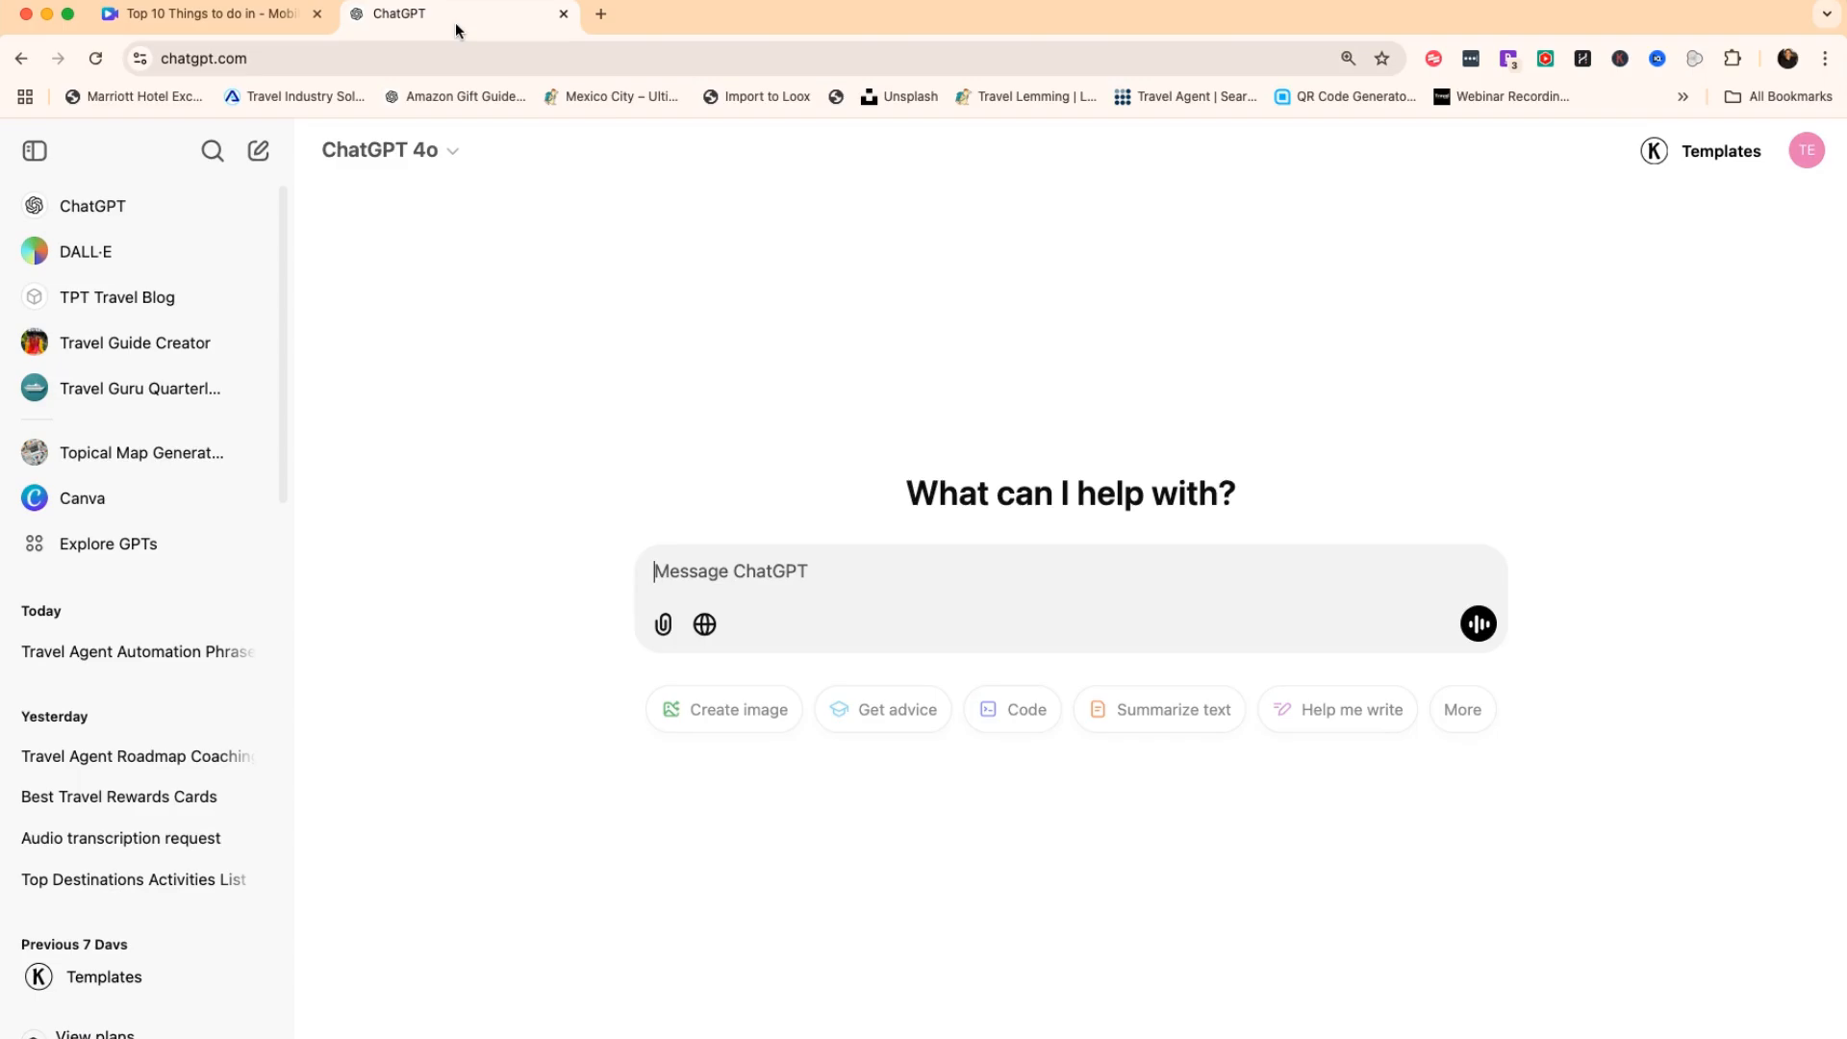
Switch to ChatGPT and request a table of the top 10 destinations with 10 numbered activities each in separate cells, engaging captions, emojis and 5-6 hashtags.
{"action": "left_click", "coordinate": [455, 22]}
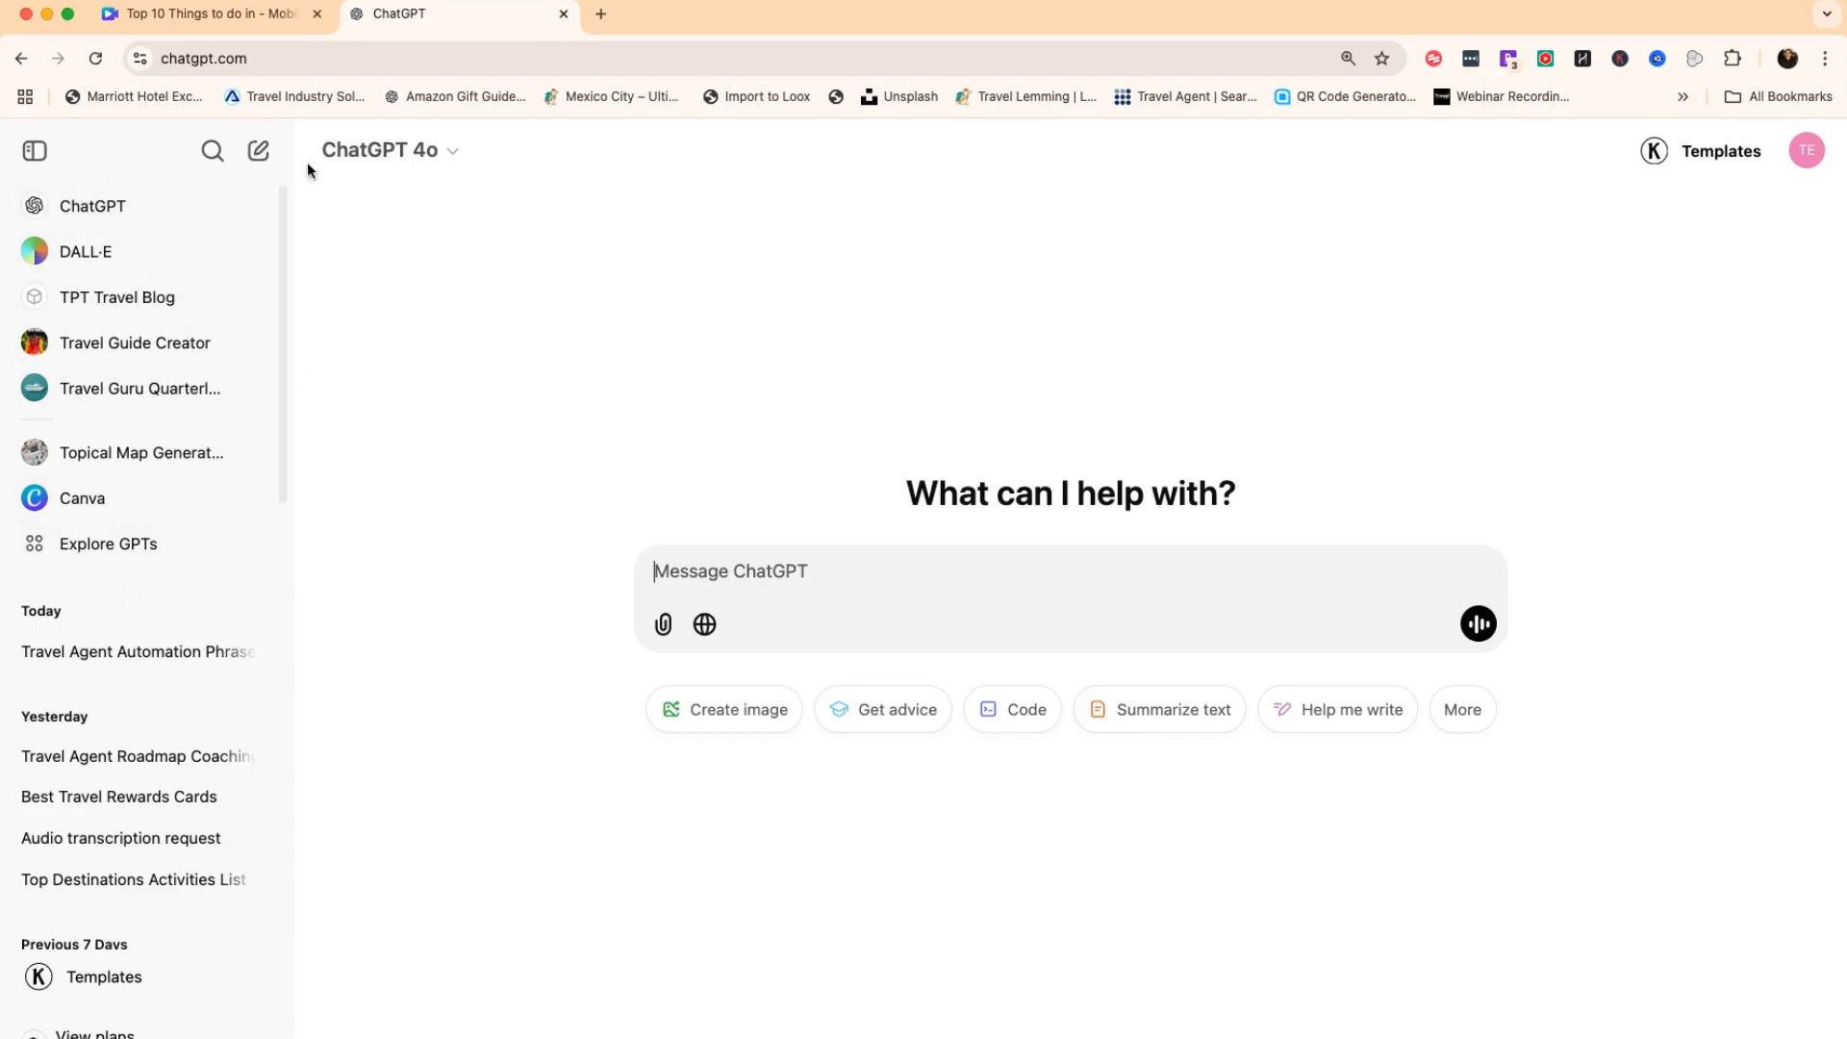
{"action": "left_click", "coordinate": [237, 157]}
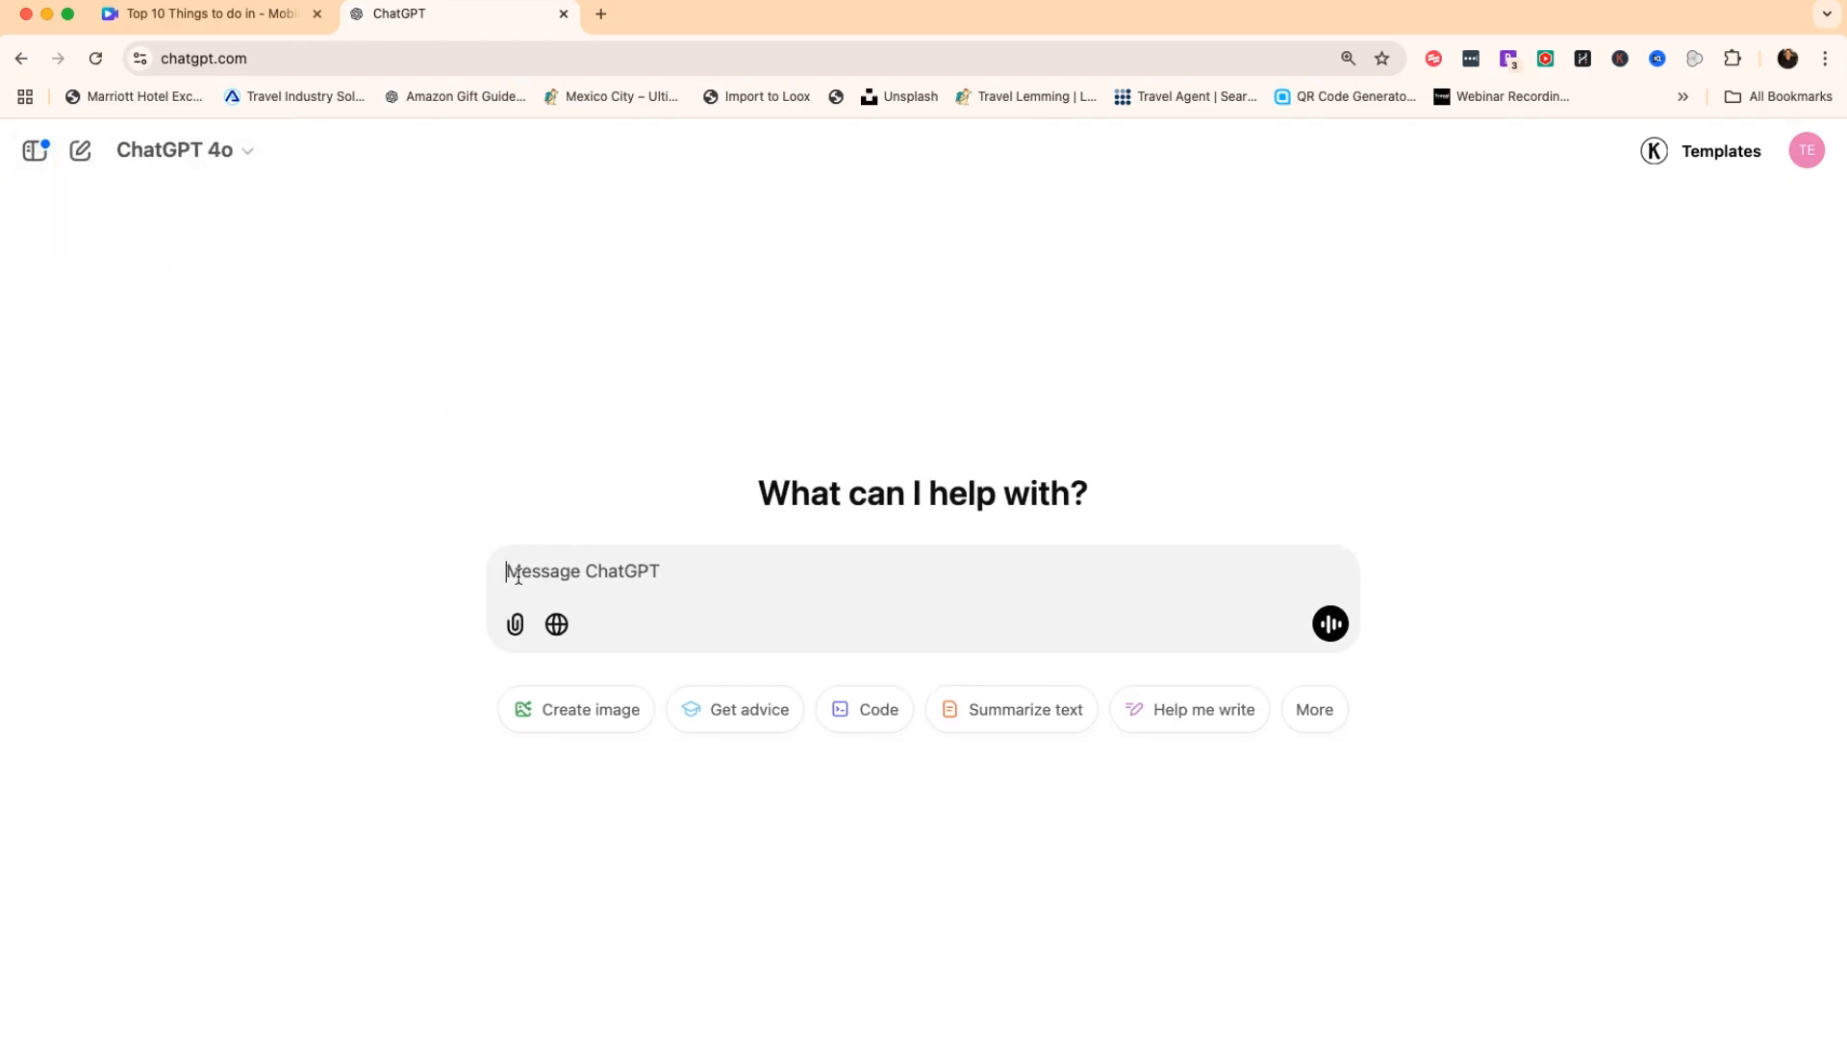
{"action": "type", "text": "Act as a well traveled travel influencer who uses instagram, TikTok and Pinterest as research for destinations. Give me a list of the top 10 destinations and the top 10 things to do in each destination. List each activity in its own cell. Please number them but do not use quotation marks. Create engaging, scroll stopping captions for each destination. Use emojis and 5-6 relevant, highly searched hashtags based on the destination and put in the table. Please put in table form."}
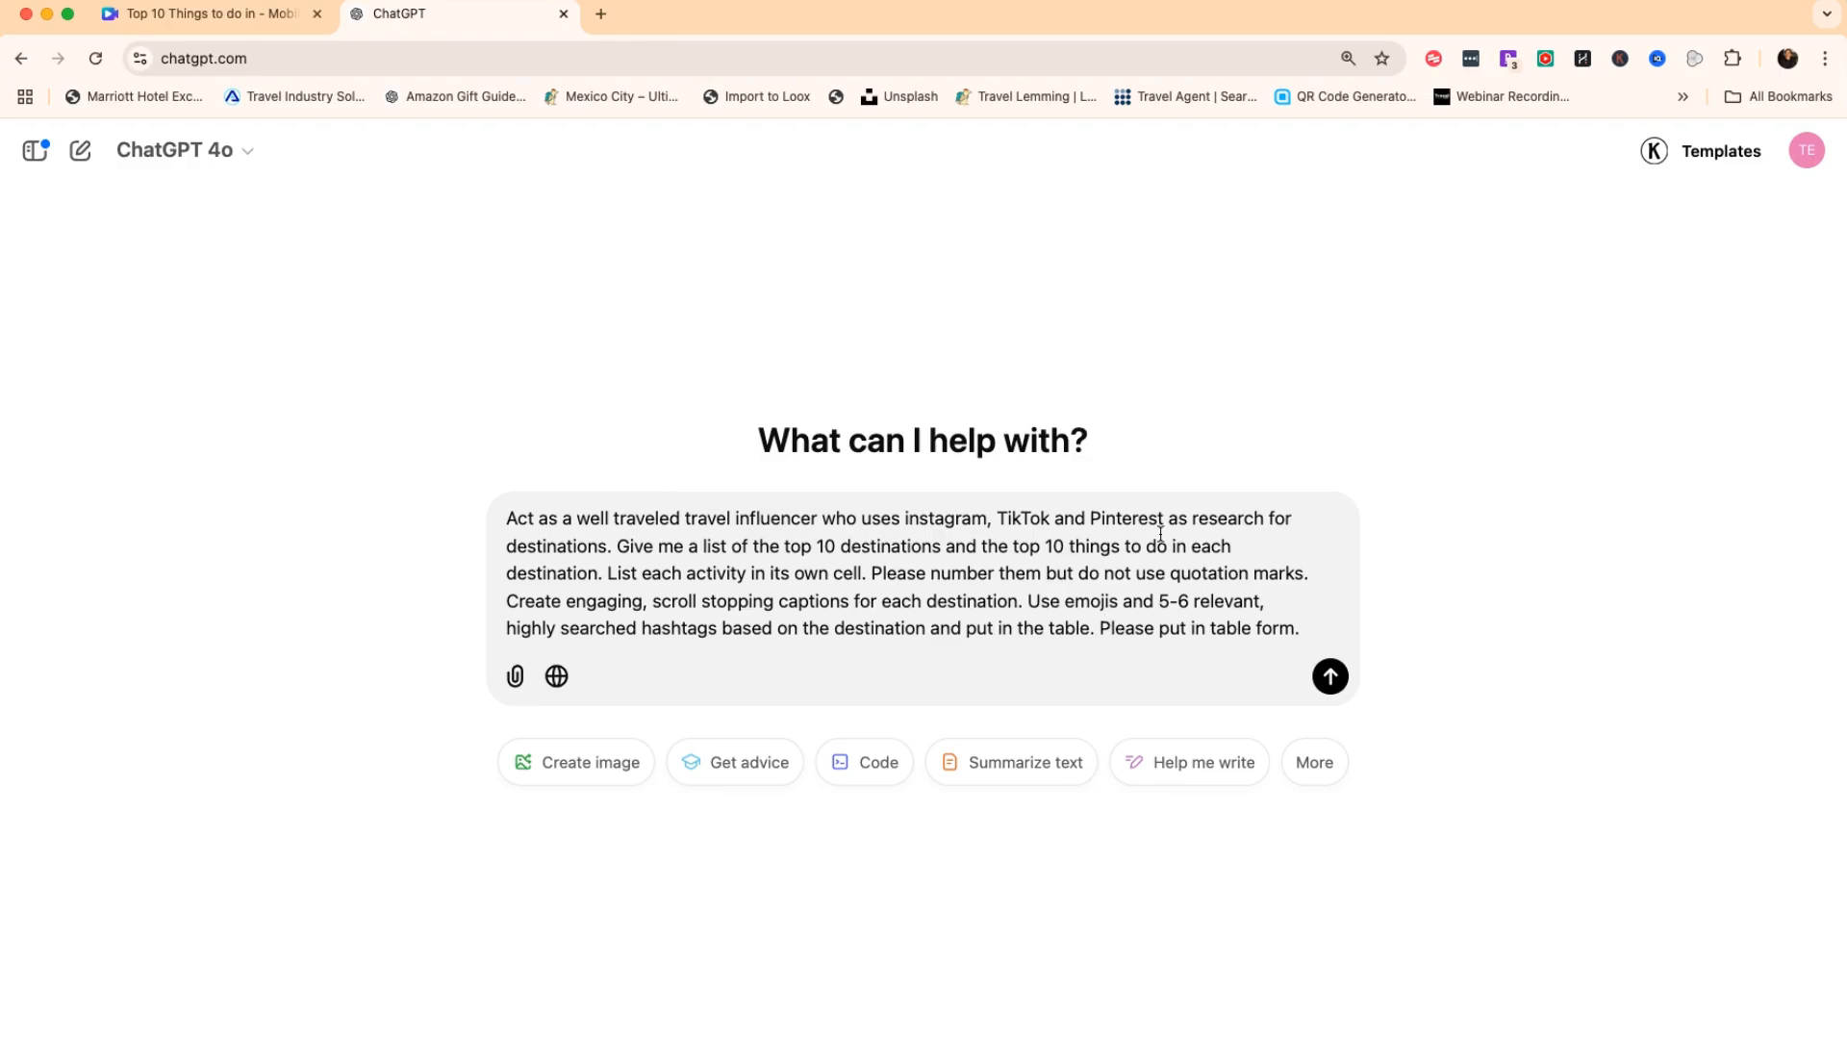
{"action": "left_click", "coordinate": [1334, 668]}
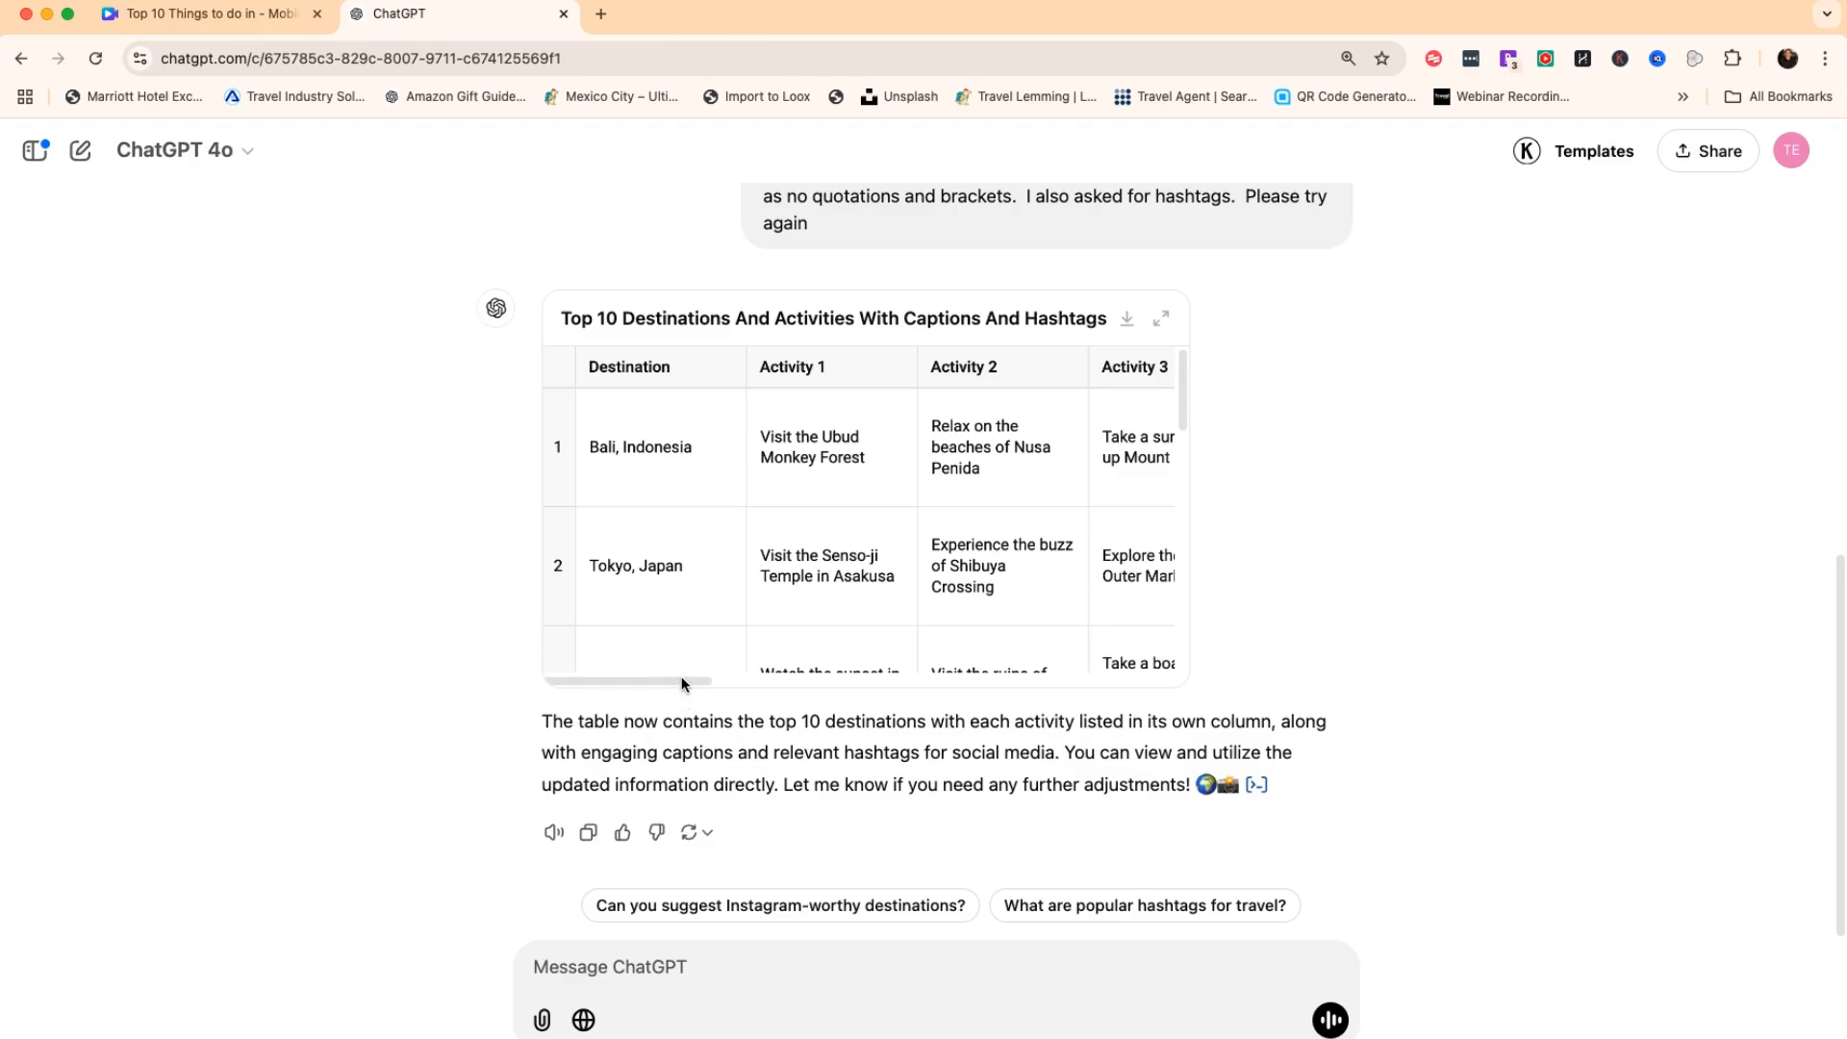
Look through the generated table of top 10 destinations, activities, captions and hashtags, and download it.
{"action": "mouse_move", "coordinate": [681, 677]}
{"action": "left_mouse_down"}
{"action": "mouse_move", "coordinate": [1167, 684]}
{"action": "mouse_move", "coordinate": [664, 679]}
{"action": "left_mouse_up"}
{"action": "scroll", "coordinate": [792, 549], "scroll_direction": "down", "scroll_amount": 5}
{"action": "scroll", "coordinate": [835, 540], "scroll_direction": "up", "scroll_amount": 1}
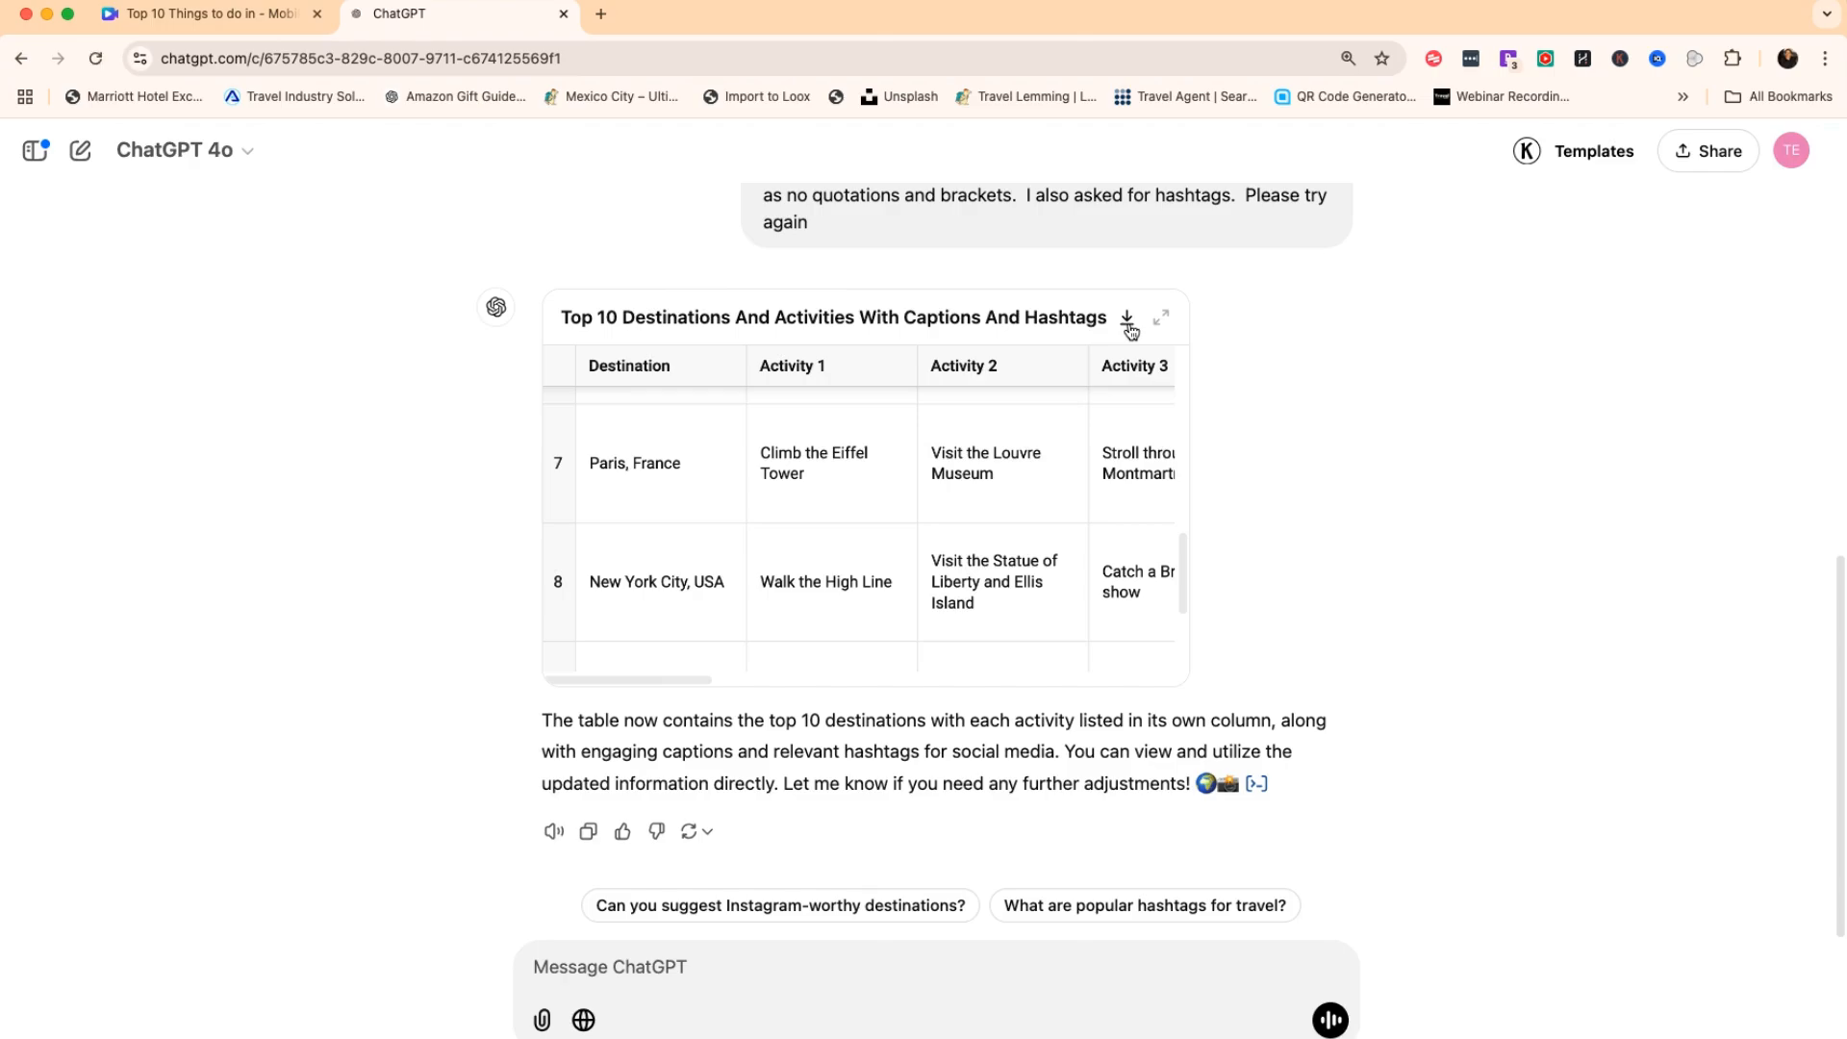
{"action": "left_click", "coordinate": [1128, 318]}
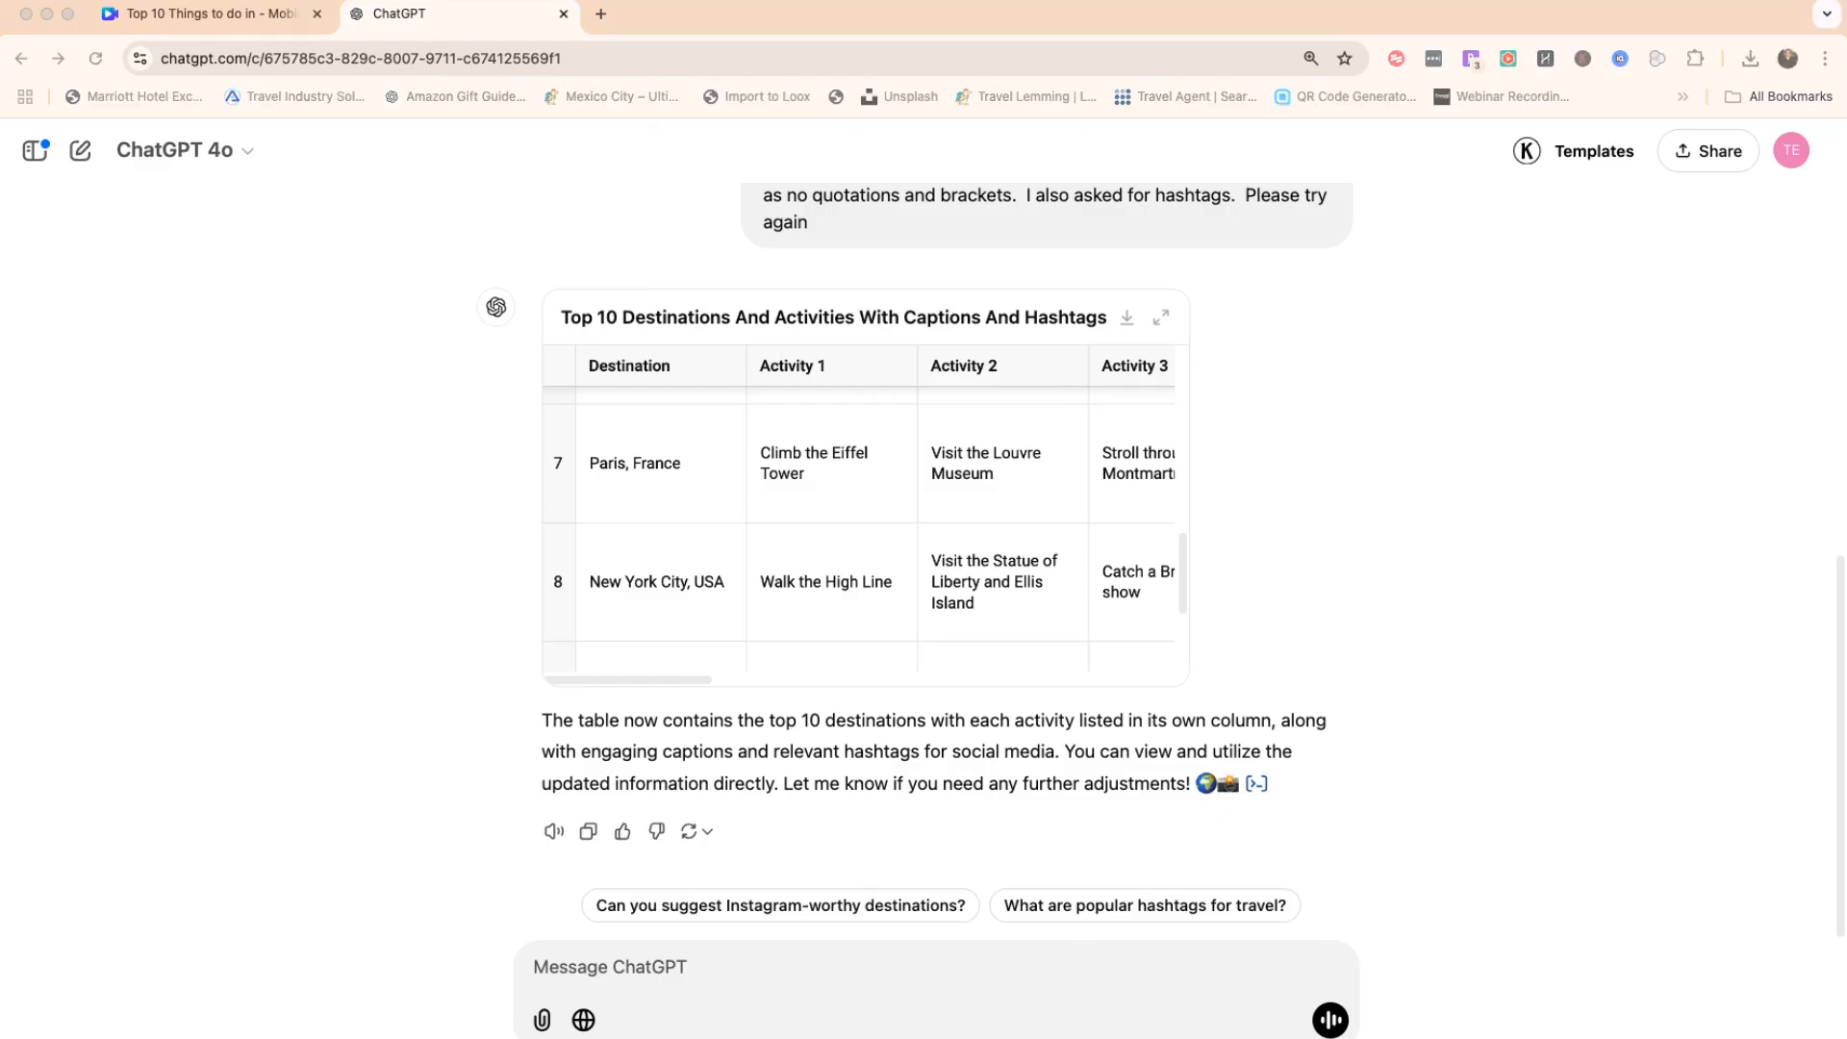
Open the downloaded Top_10_Destinations_and_Activities_with_Captions_and_Hashtags file in Excel, check its columns and close it.
{"action": "key", "text": "super+o"}
{"action": "key", "text": "Escape"}
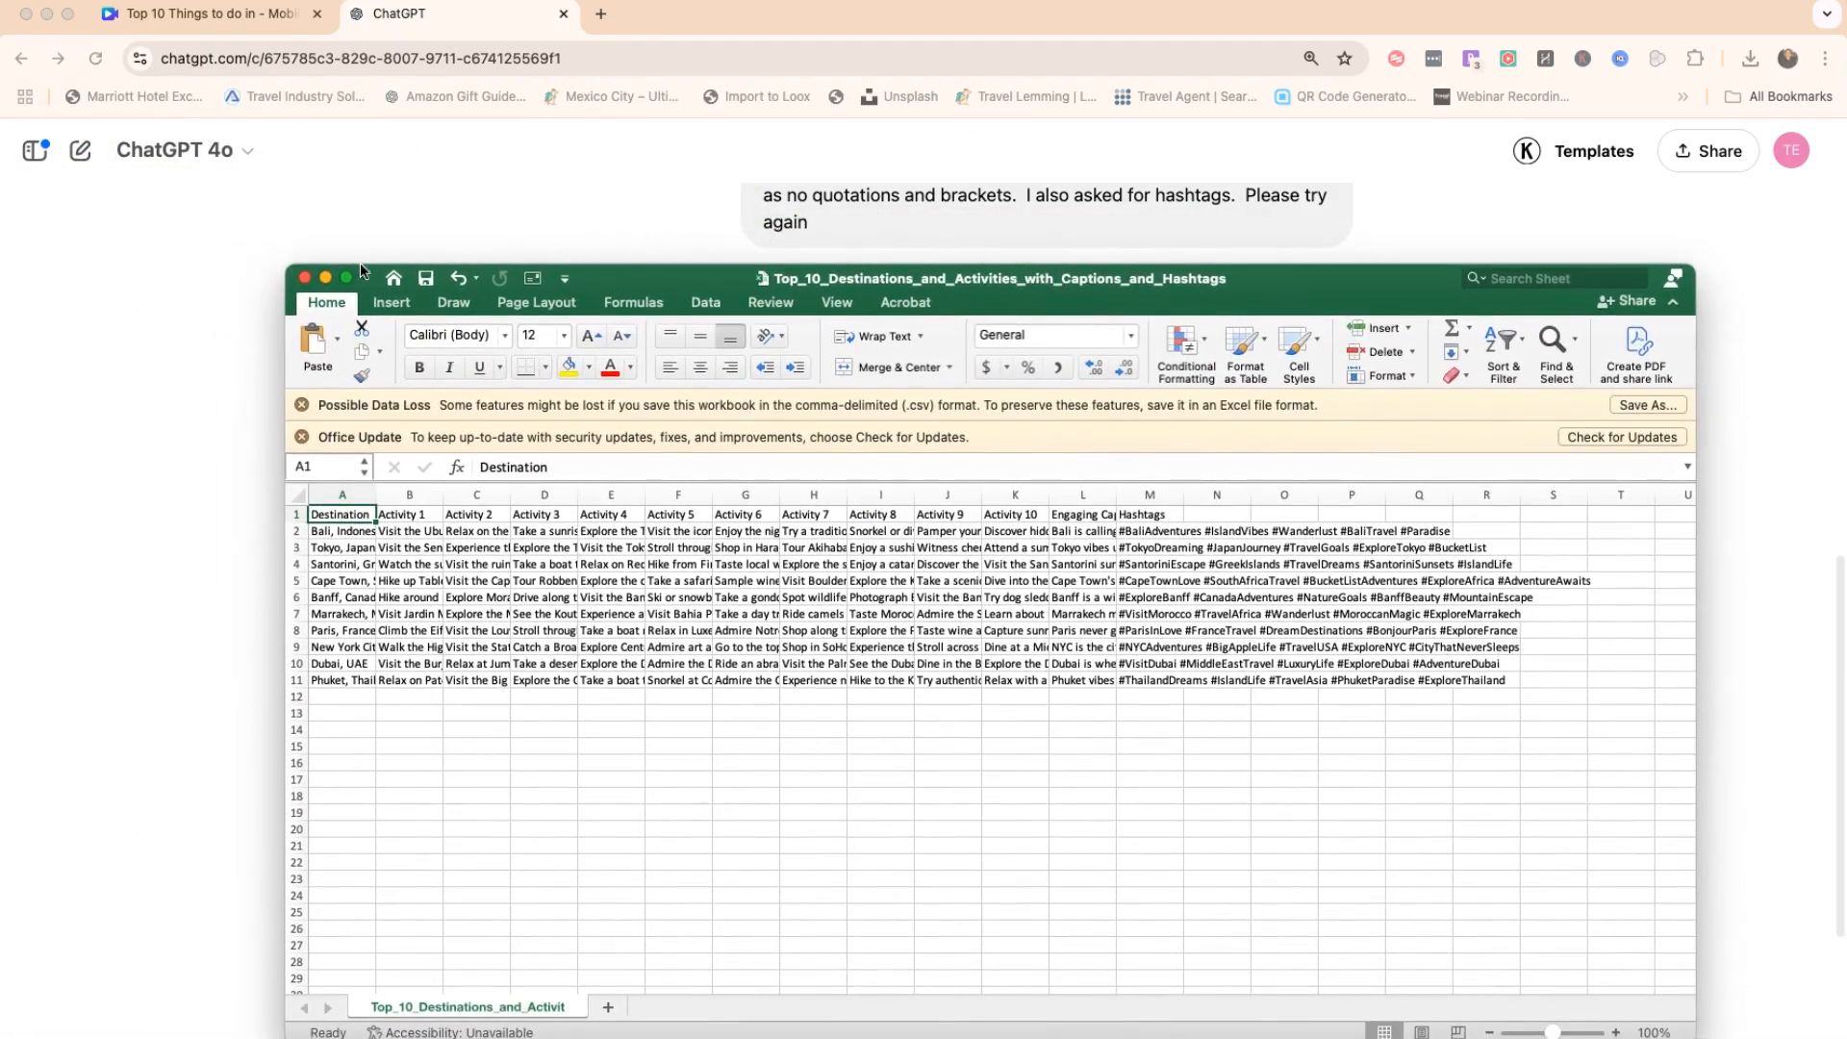
{"action": "left_click", "coordinate": [305, 278]}
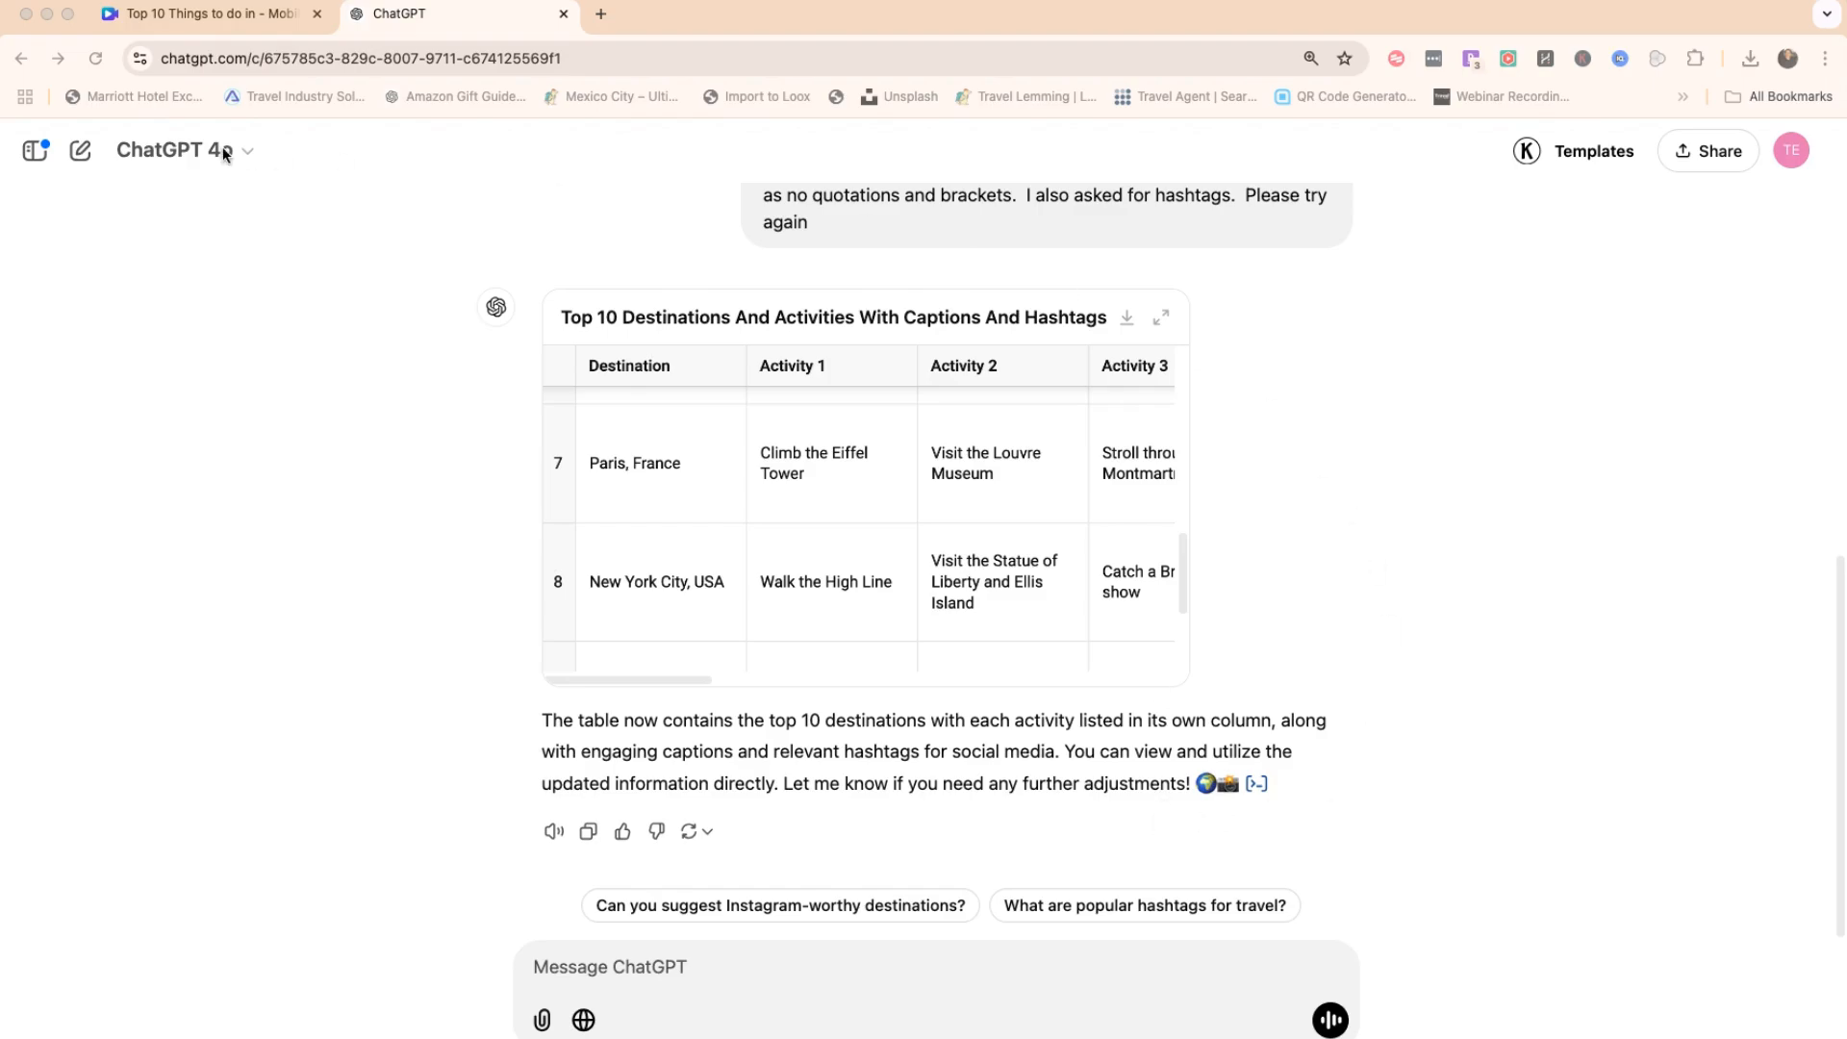
Switch back to the Canva design and colour the second page's title and all ten subheadings white.
{"action": "left_click", "coordinate": [228, 21]}
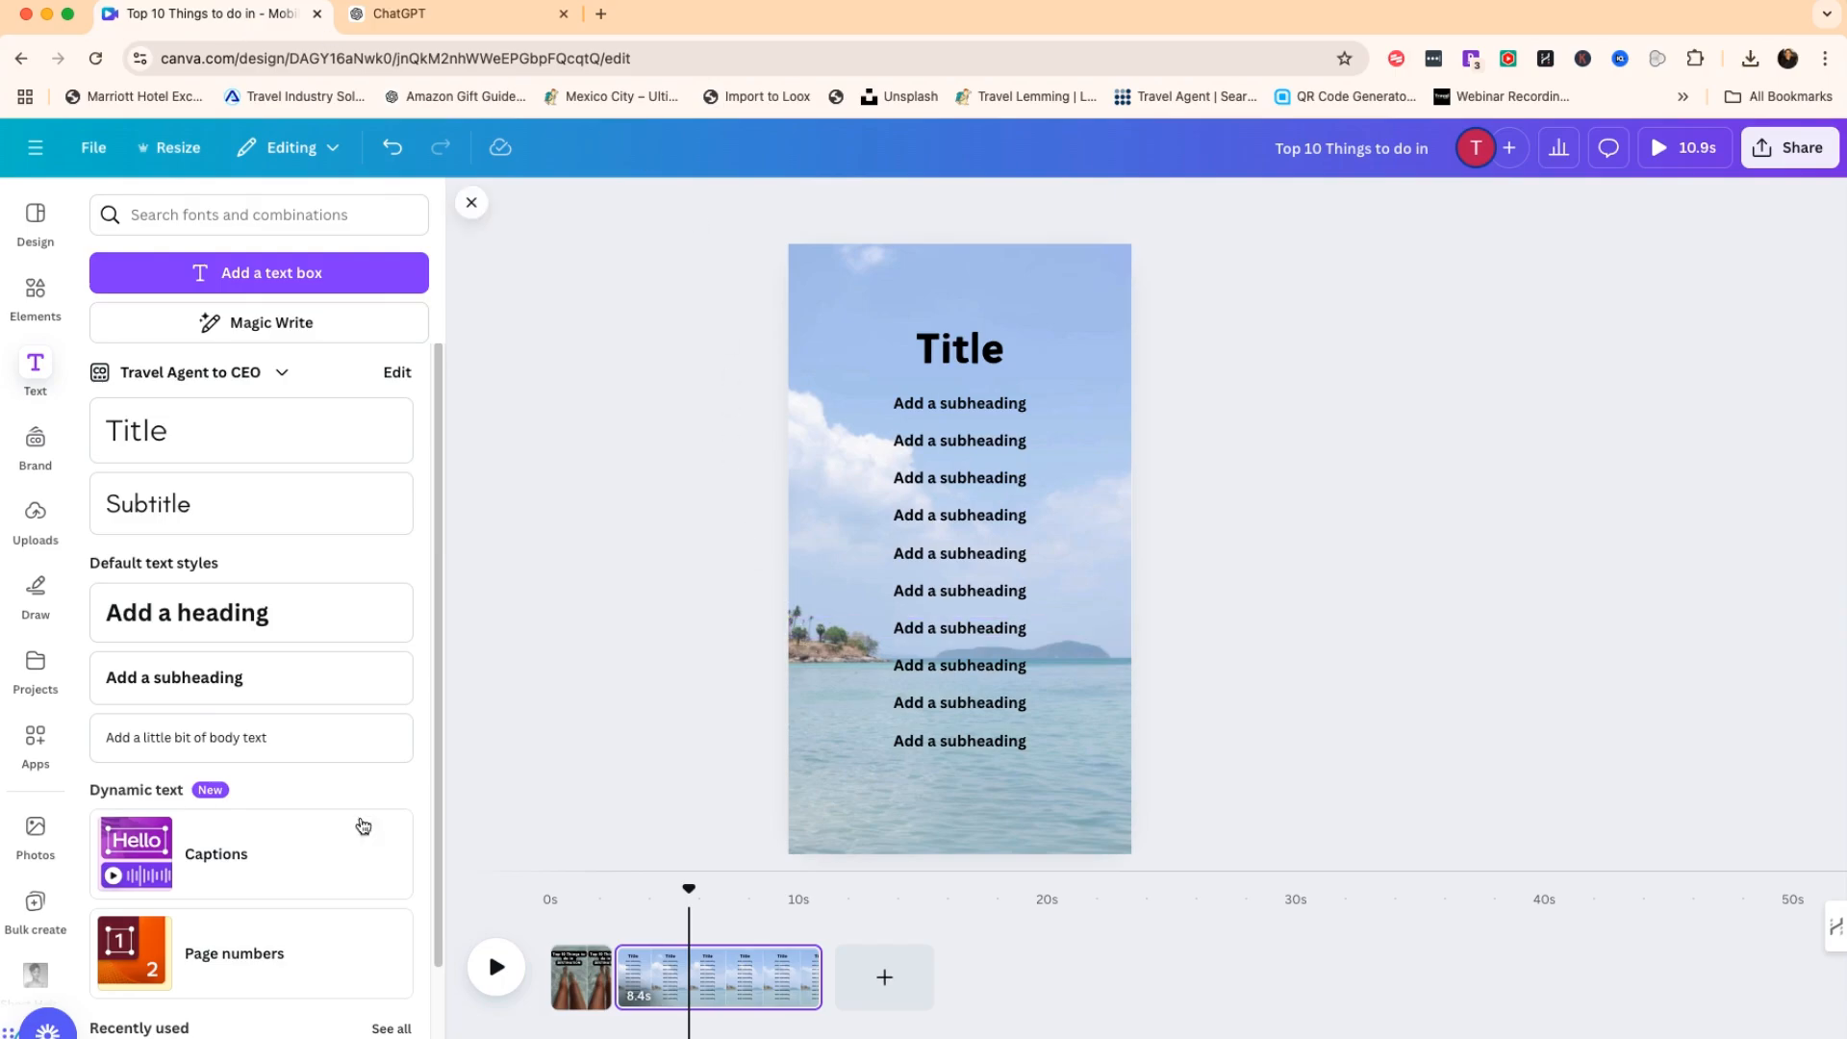
{"action": "left_click", "coordinate": [930, 354]}
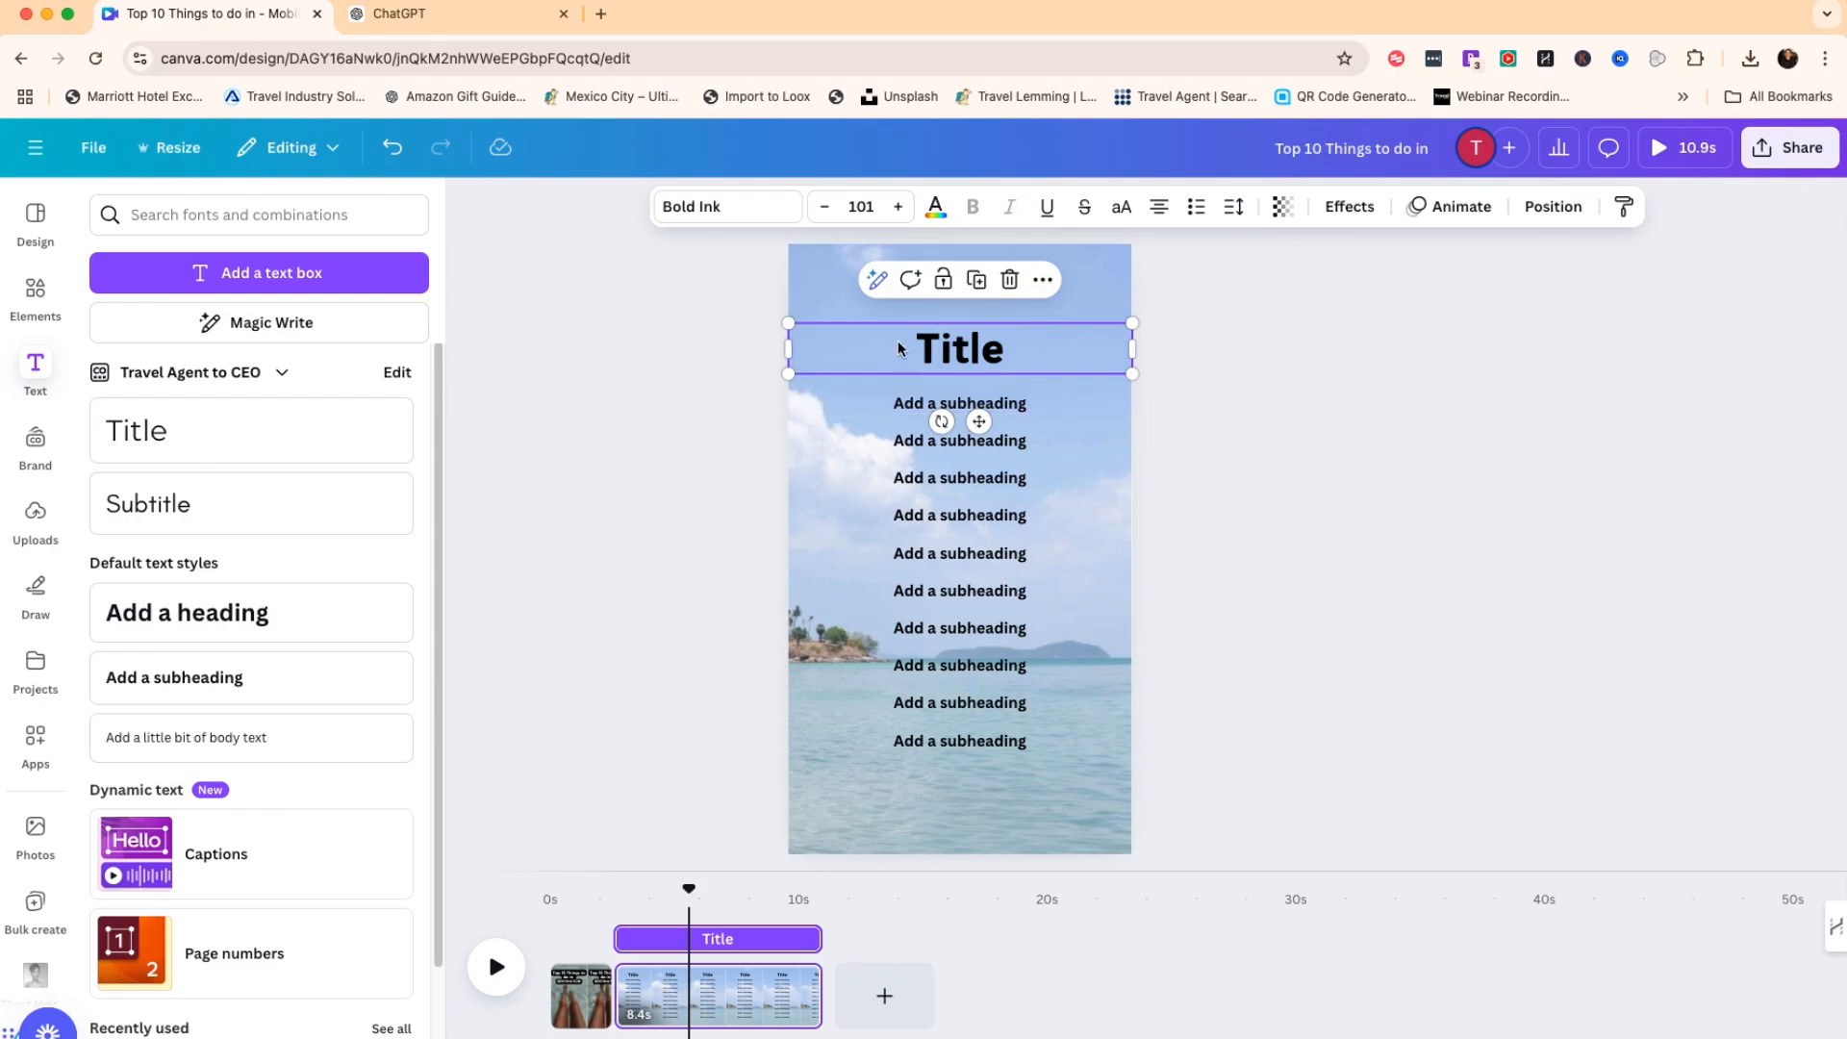
{"action": "left_click_drag", "start_coordinate": [700, 327], "coordinate": [1008, 775]}
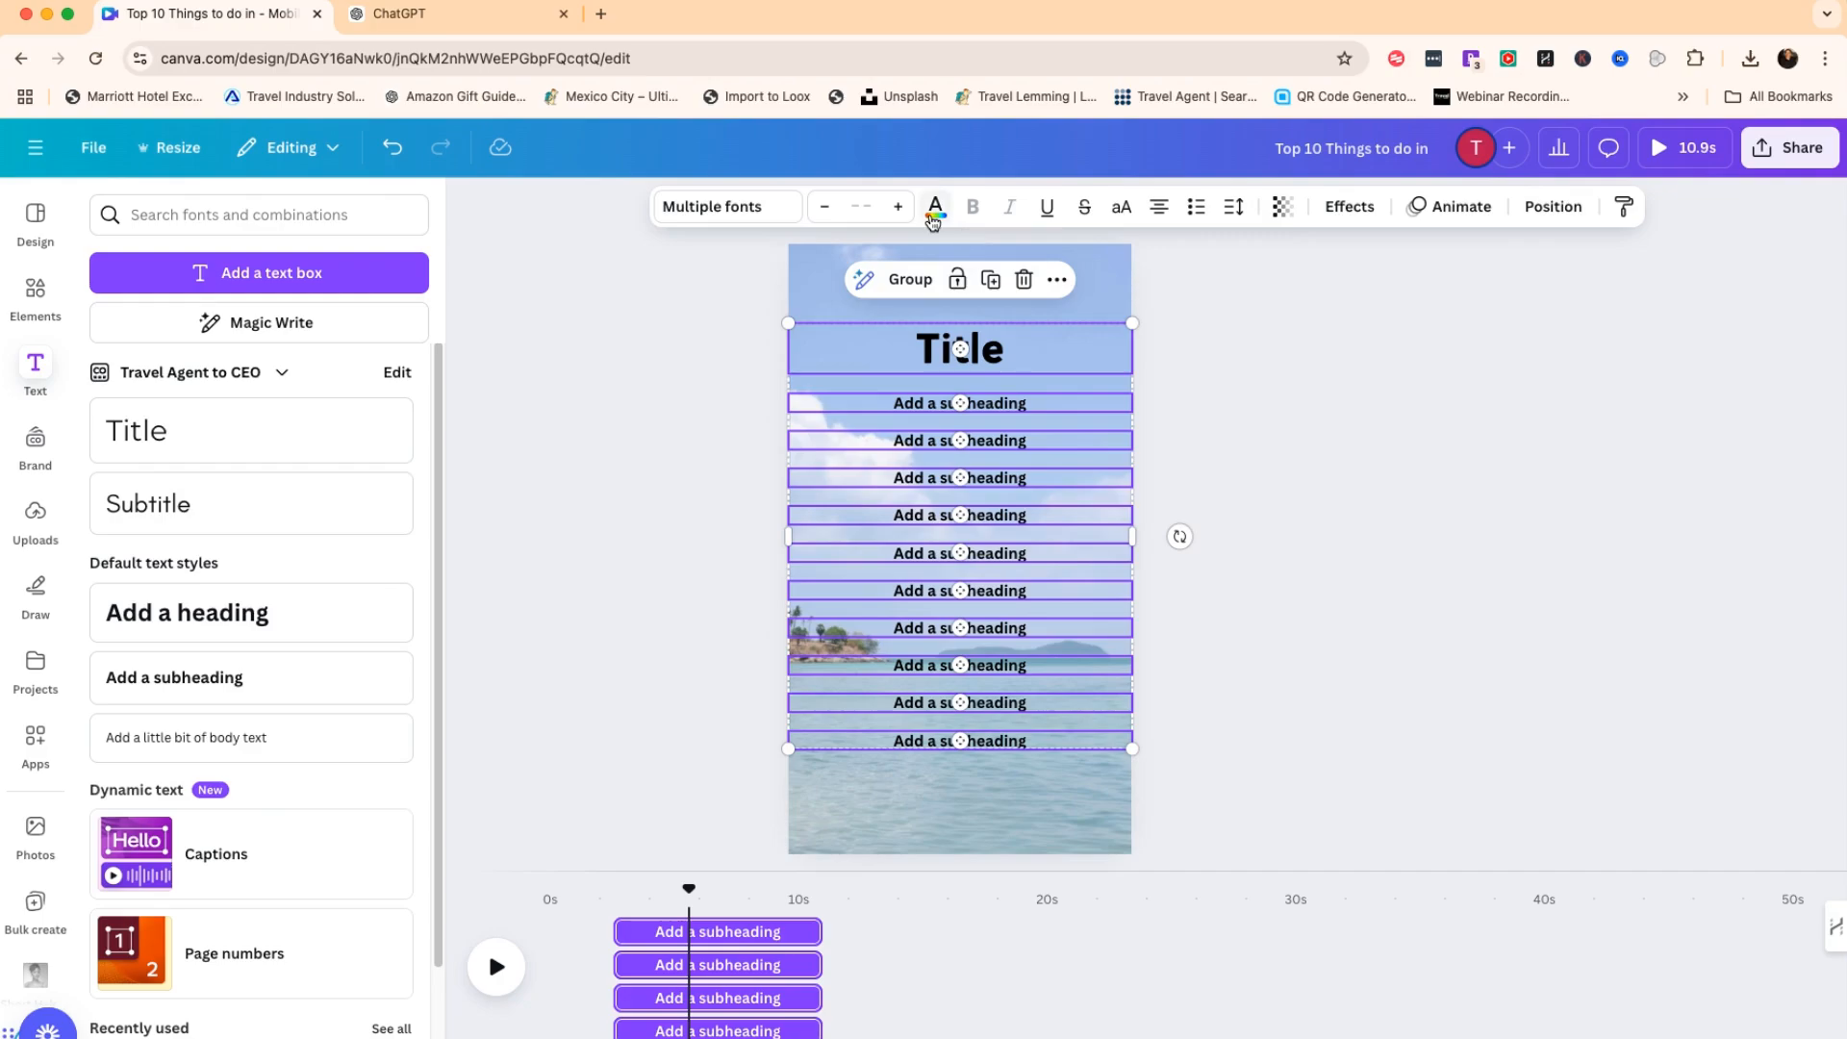
{"action": "left_click", "coordinate": [933, 217]}
{"action": "left_click", "coordinate": [346, 518]}
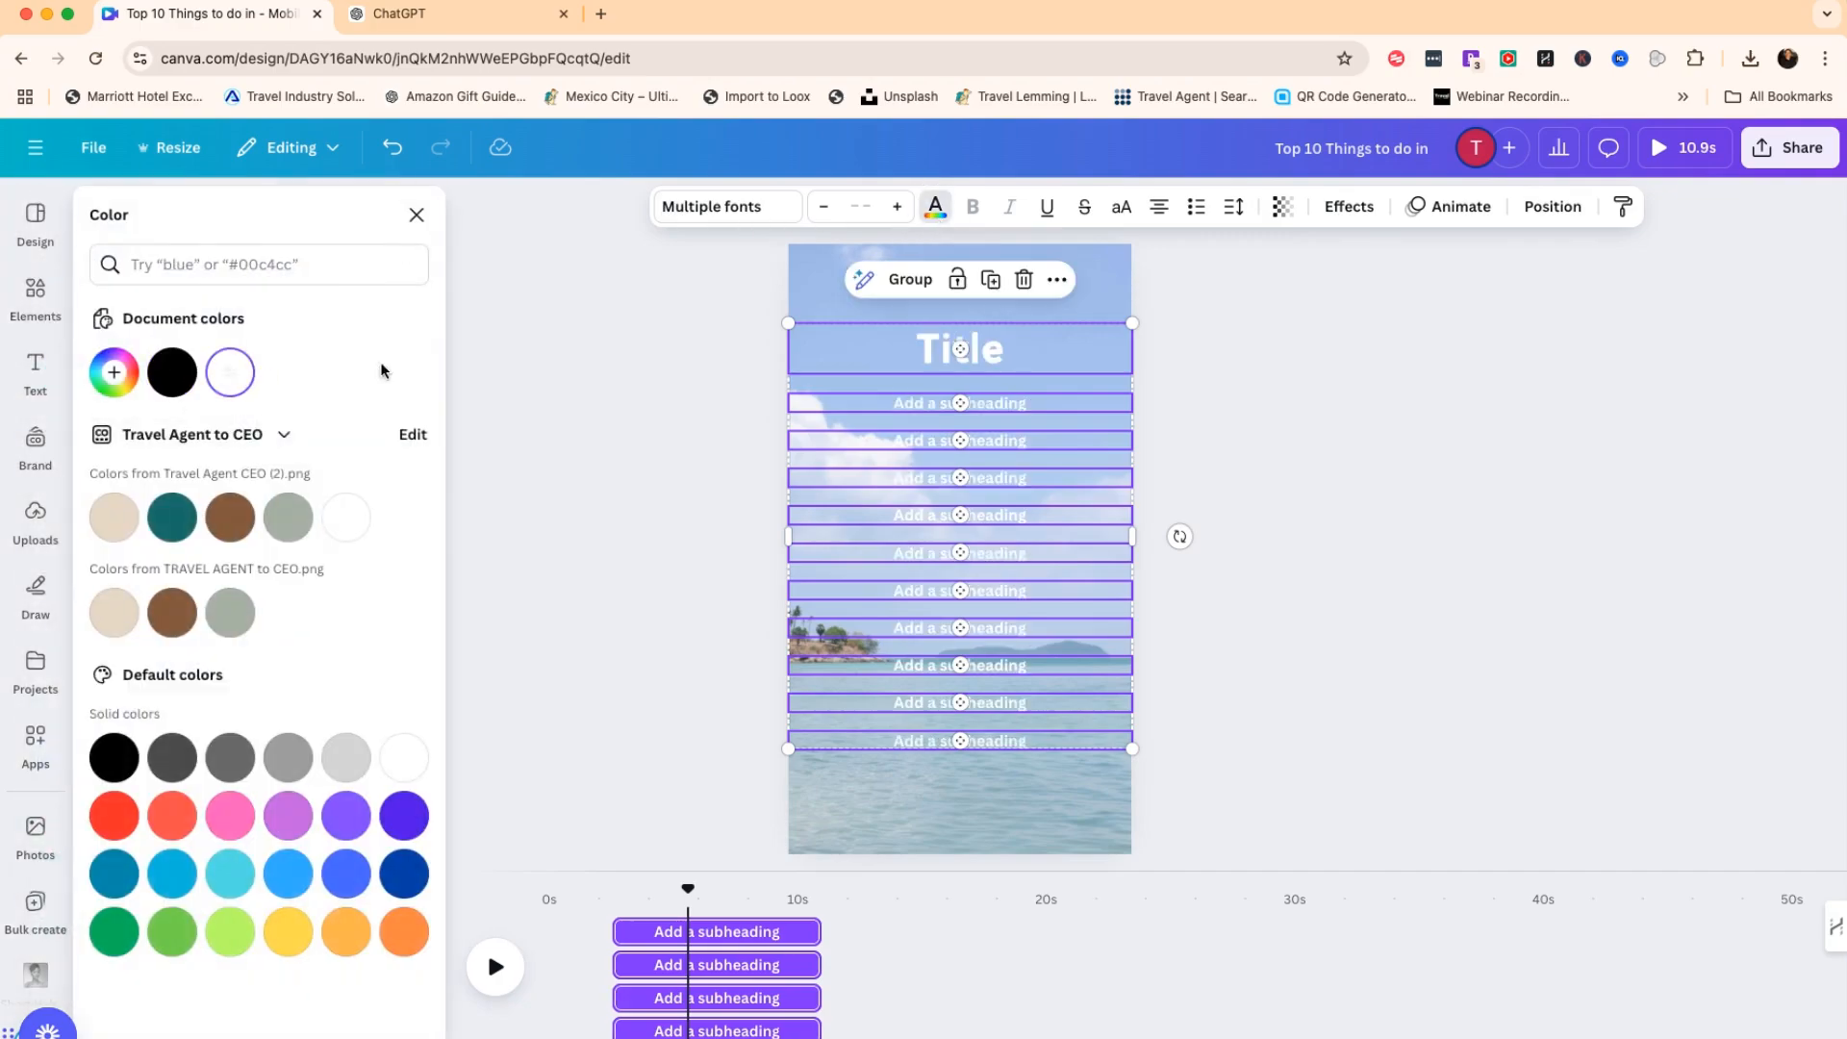
Add a square shape to the second page, place it behind the title and resize it into a wide banner with margins around the word.
{"action": "left_click", "coordinate": [34, 371]}
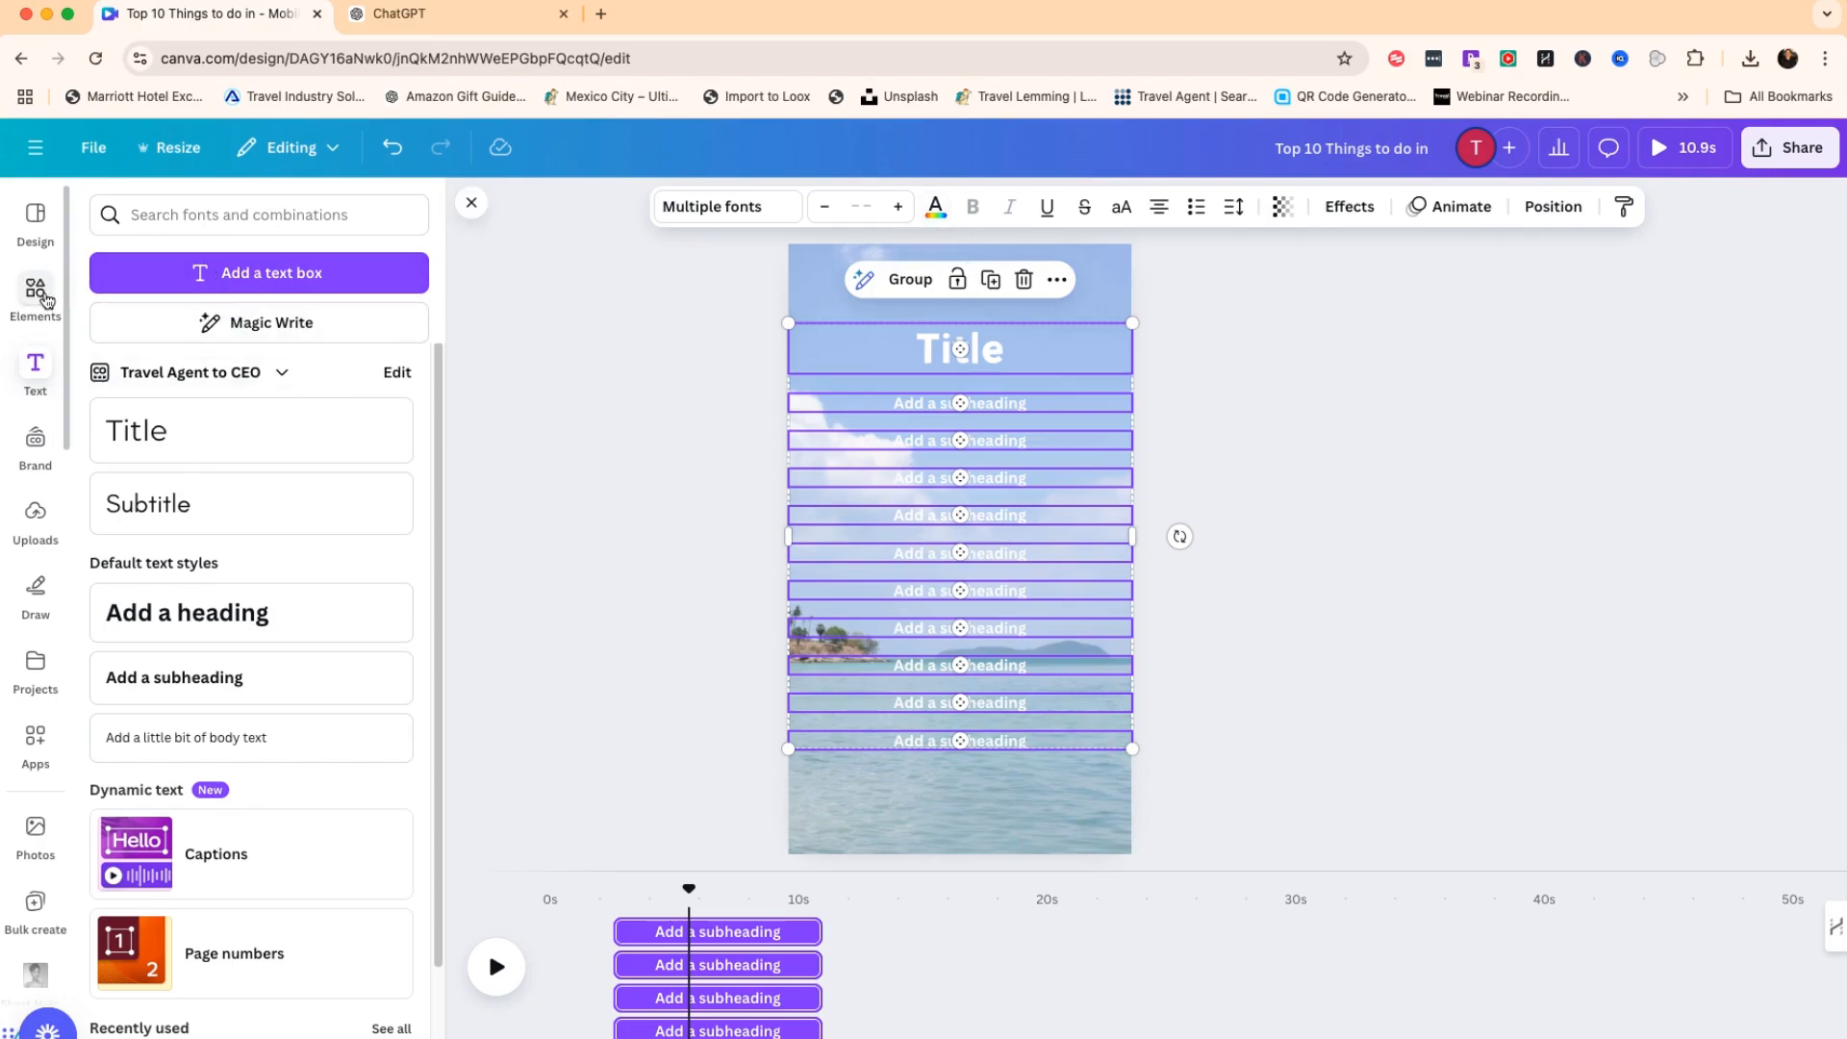
{"action": "left_click", "coordinate": [45, 301]}
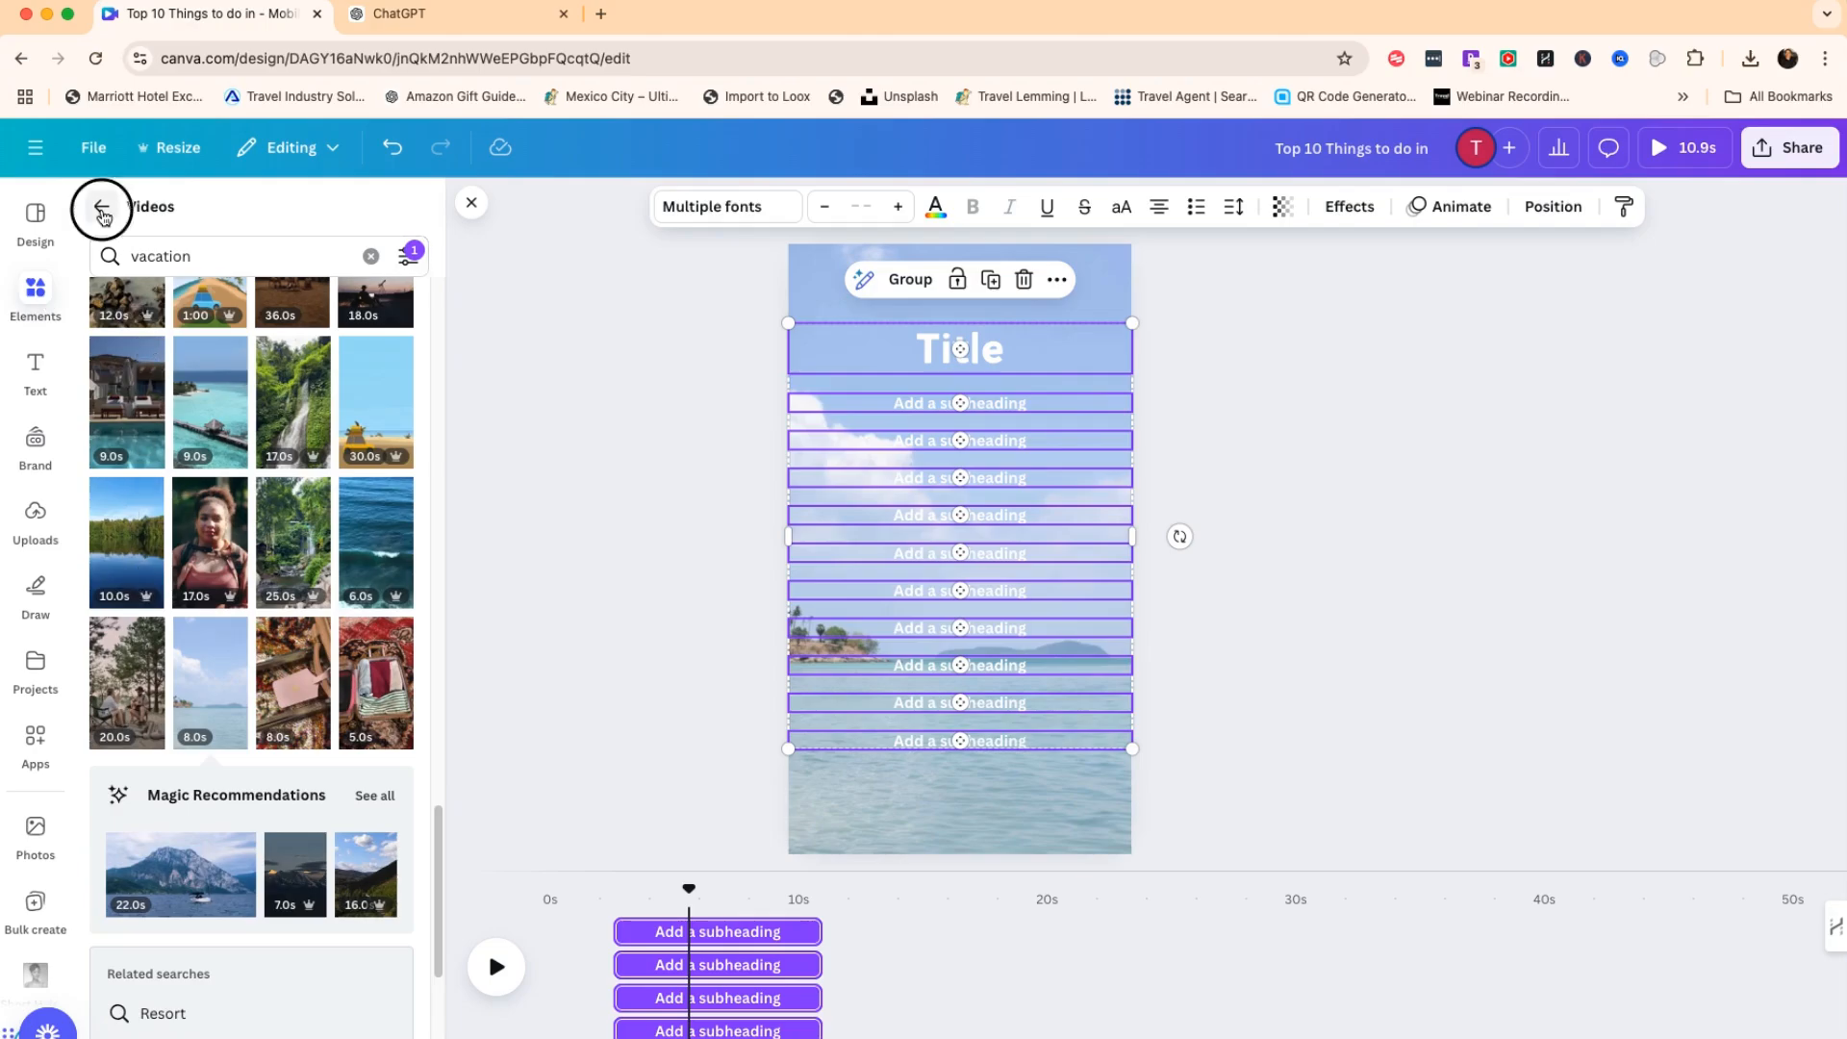
{"action": "left_click", "coordinate": [102, 213]}
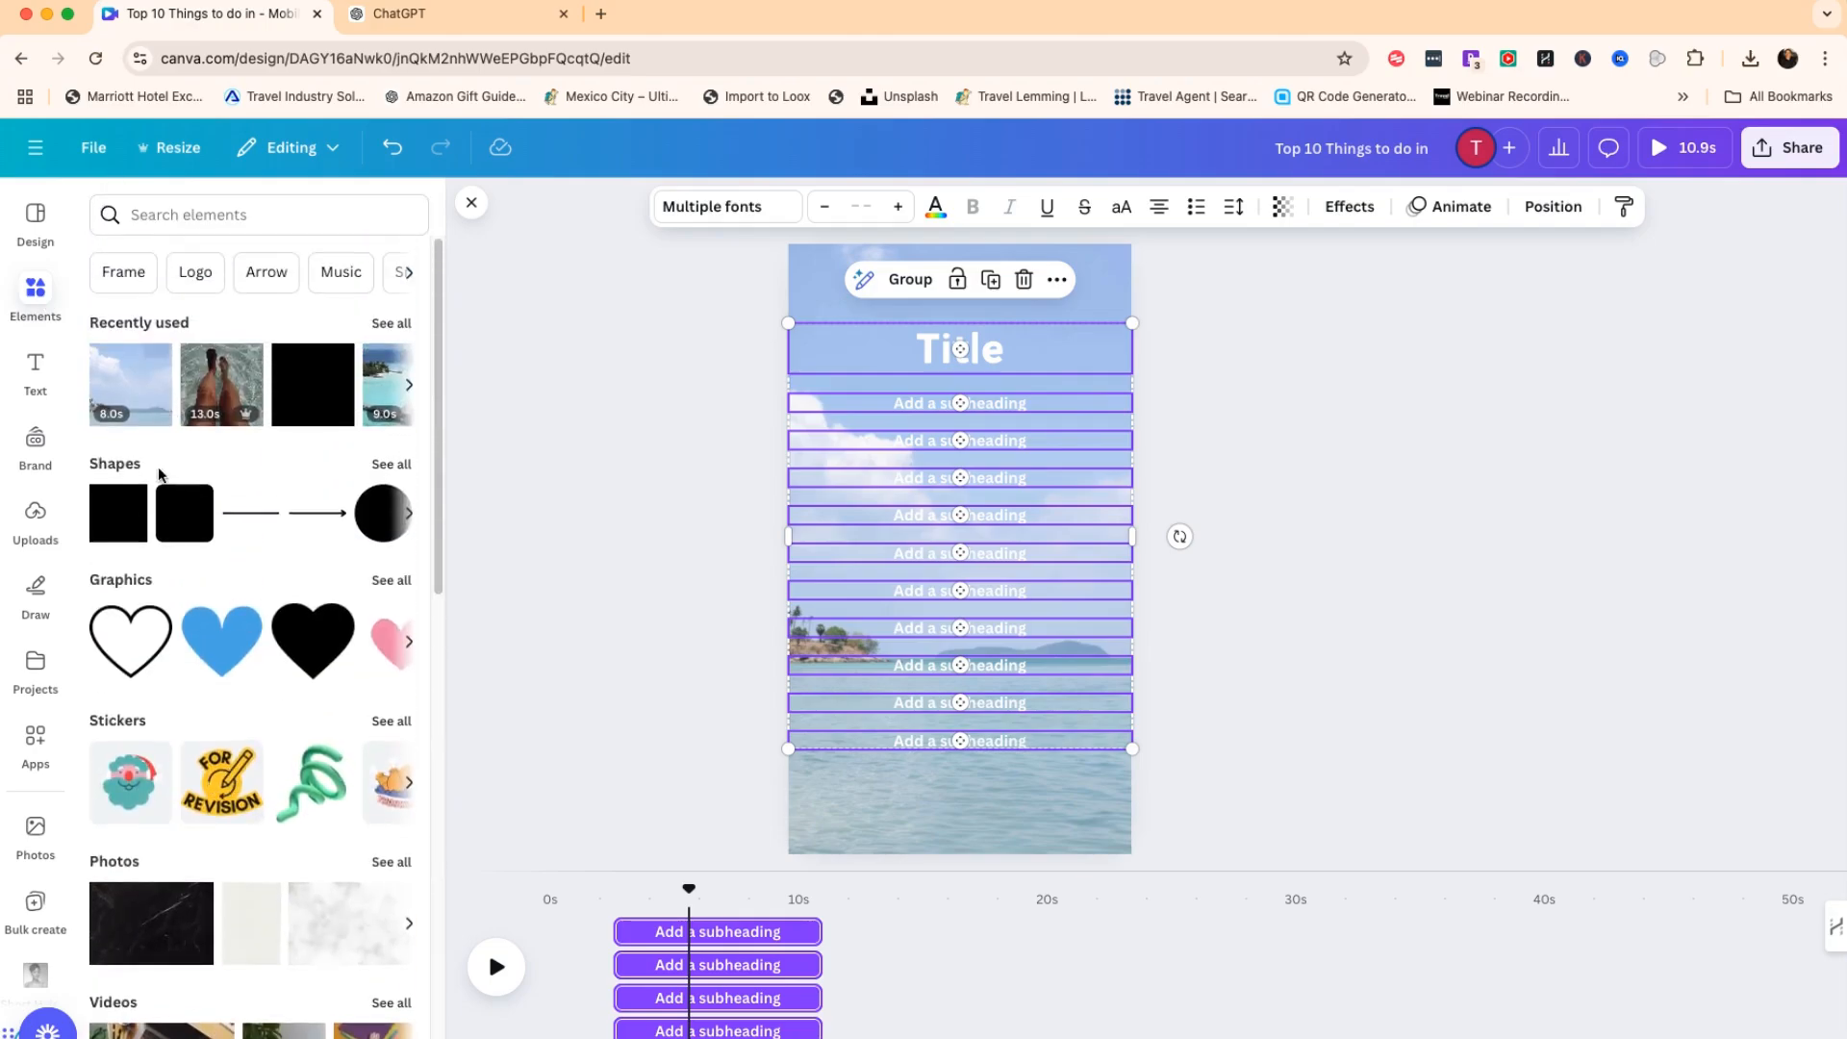
{"action": "left_click", "coordinate": [128, 507]}
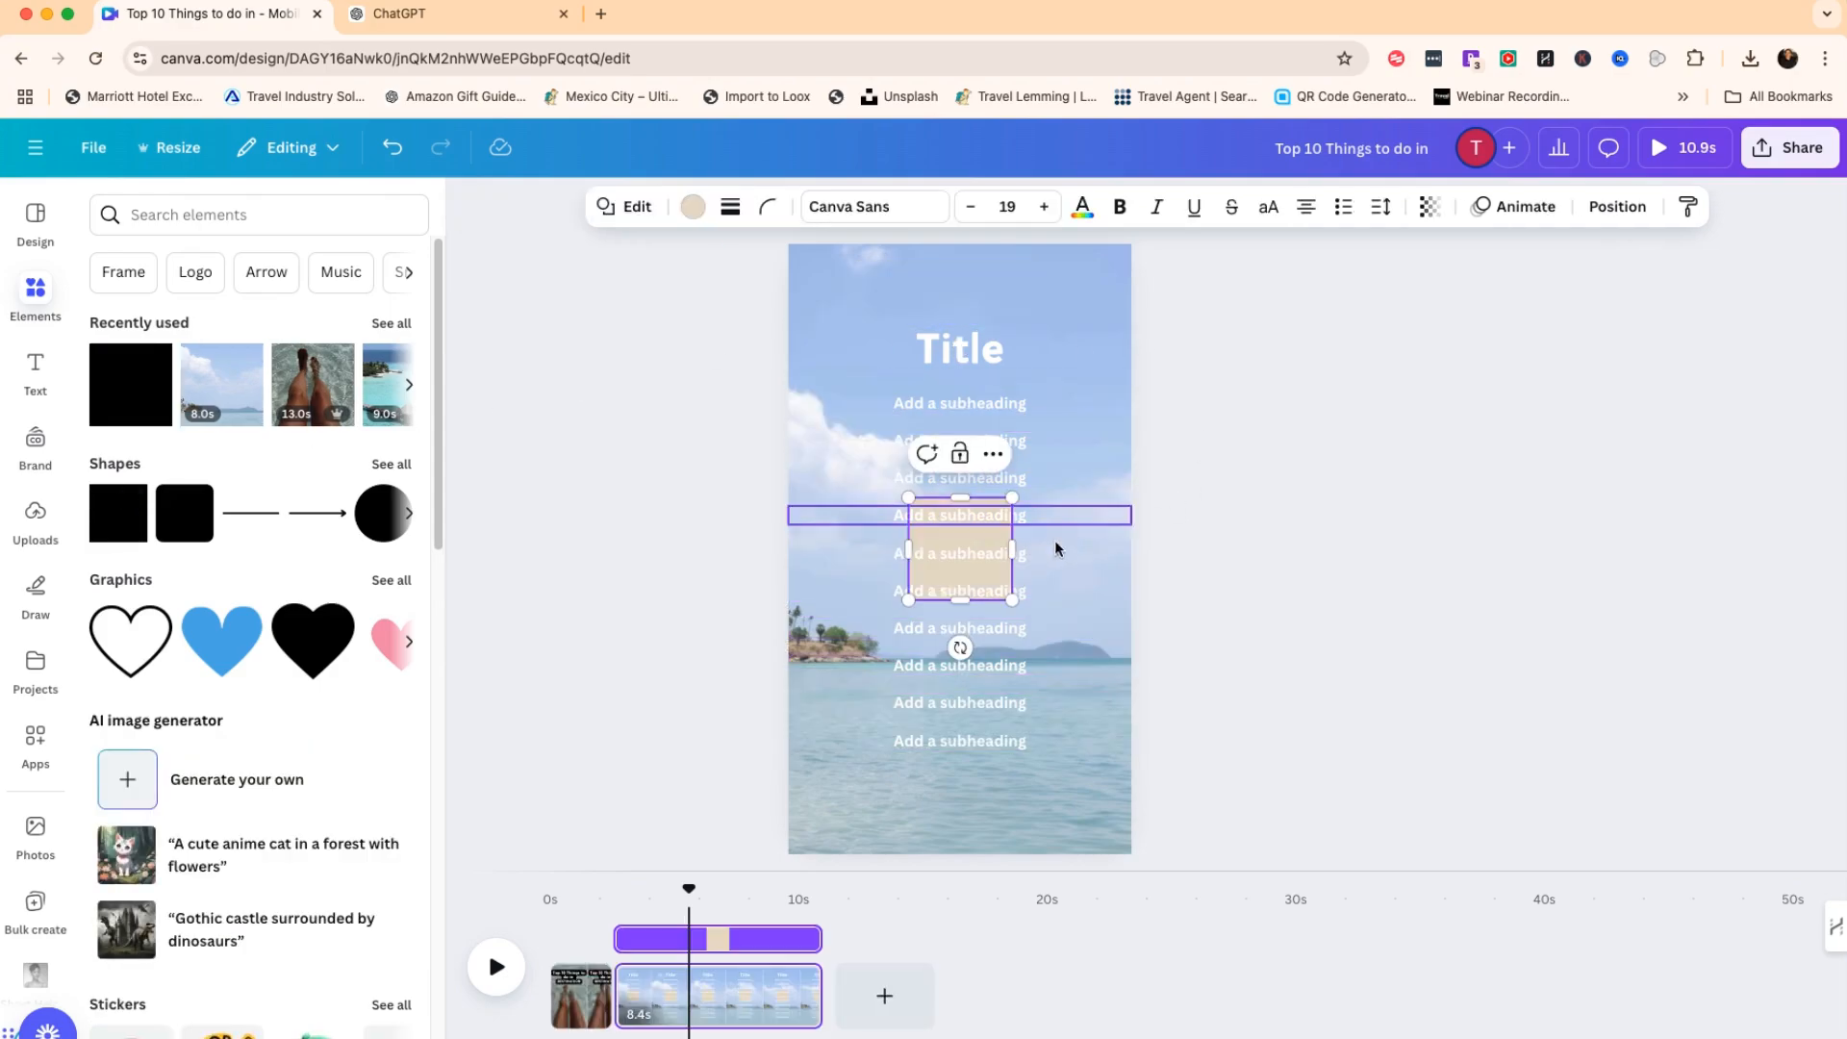
{"action": "left_click_drag", "start_coordinate": [994, 539], "coordinate": [994, 339]}
{"action": "left_click_drag", "start_coordinate": [959, 400], "coordinate": [959, 380]}
{"action": "left_click_drag", "start_coordinate": [958, 296], "coordinate": [851, 348]}
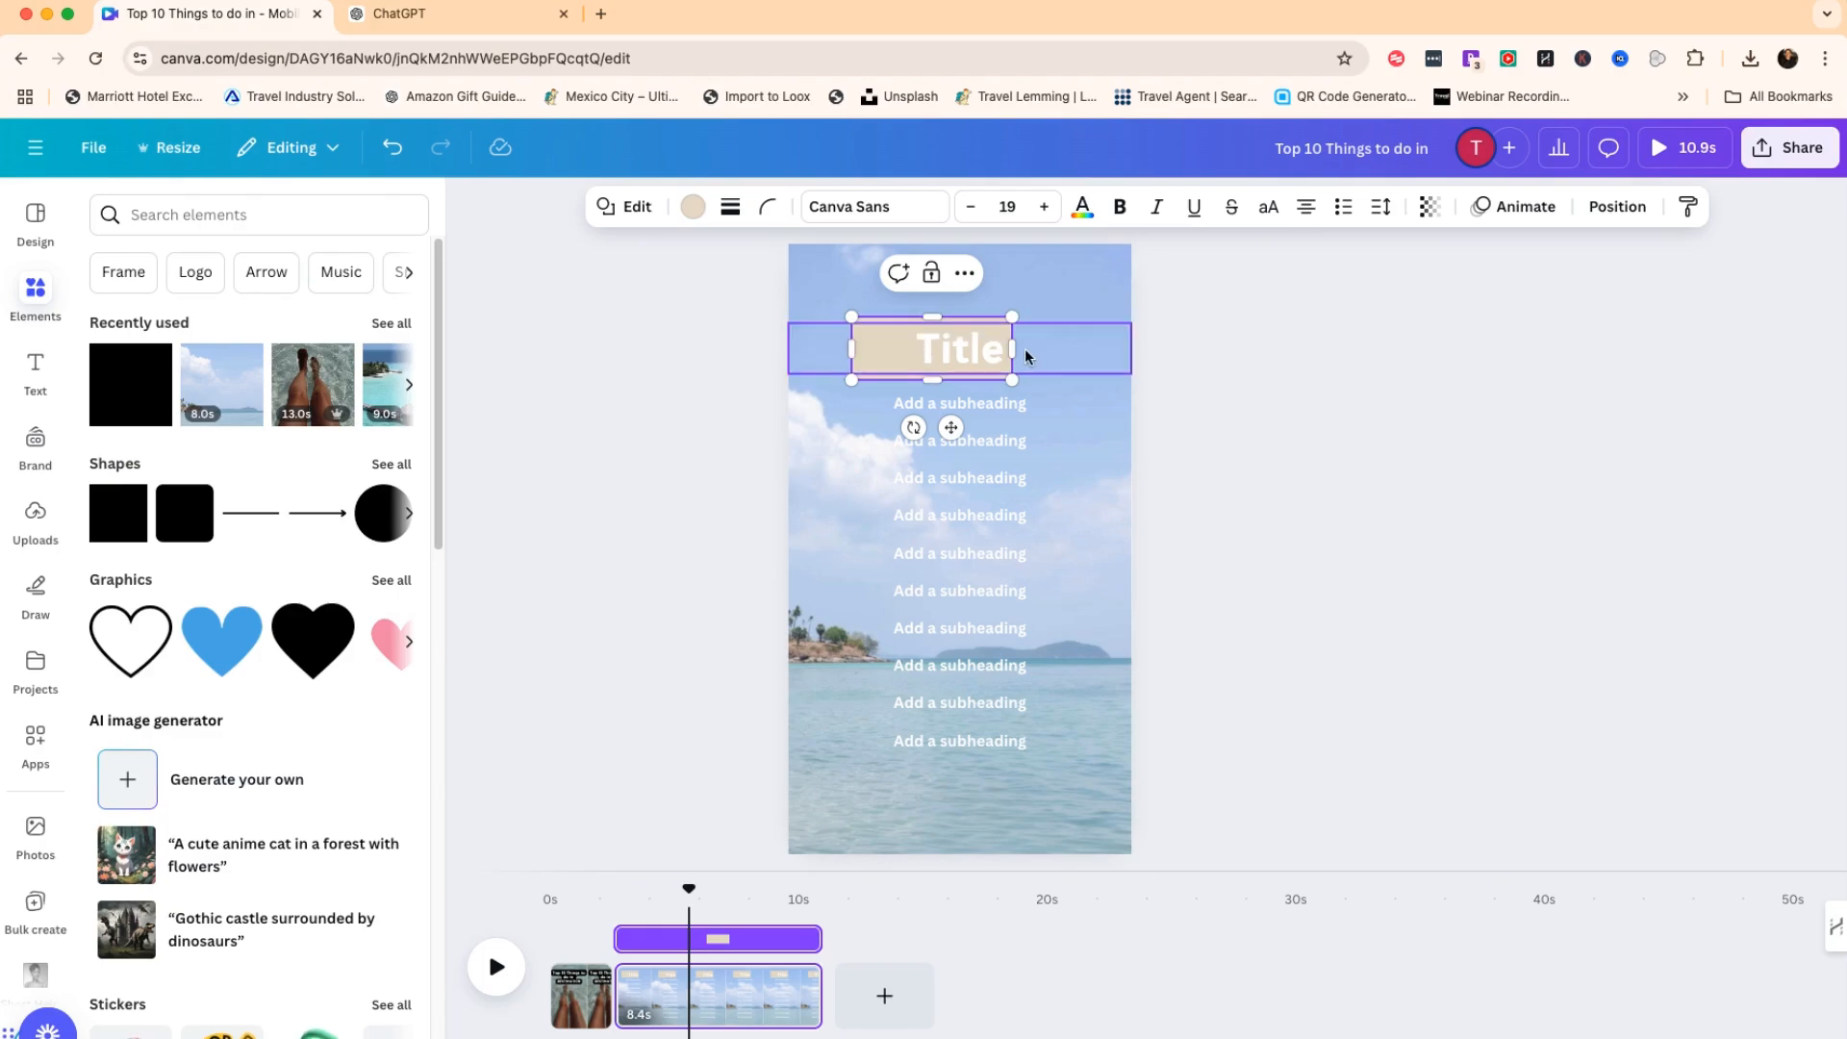
{"action": "left_click_drag", "start_coordinate": [1012, 348], "coordinate": [1071, 348]}
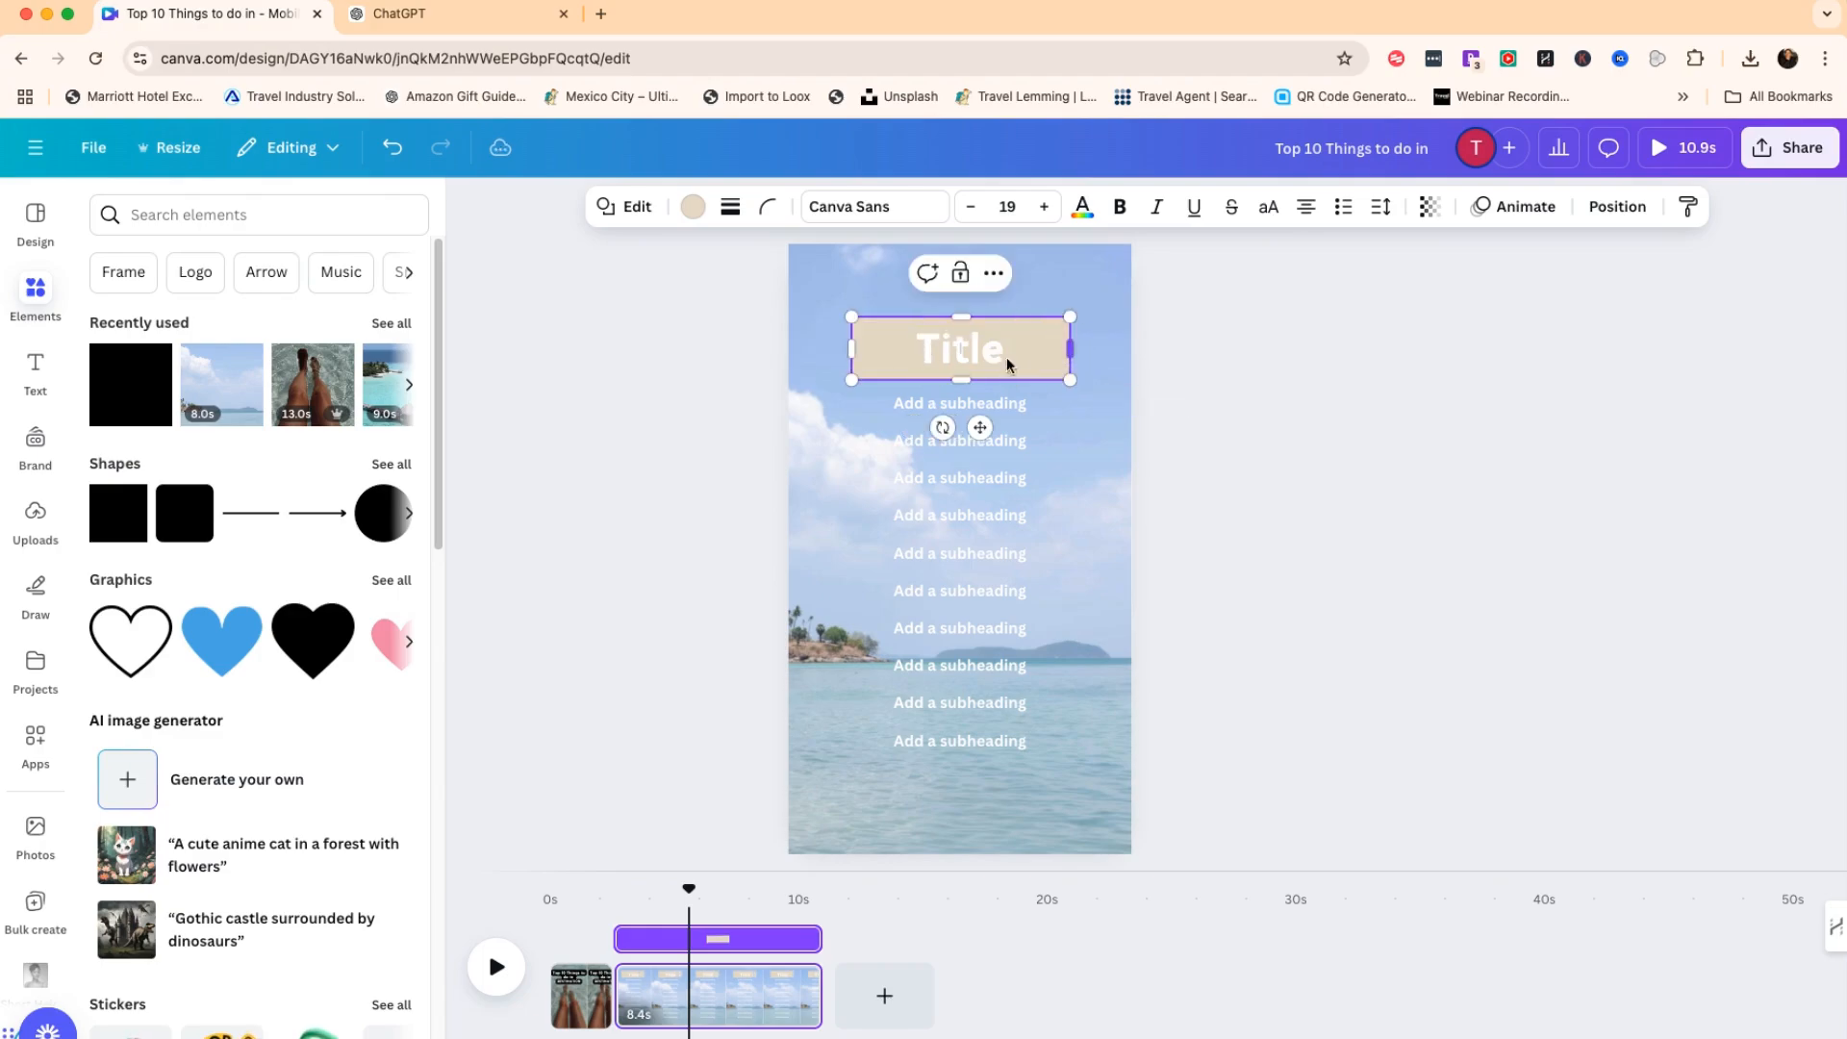
{"action": "left_click", "coordinate": [1279, 417]}
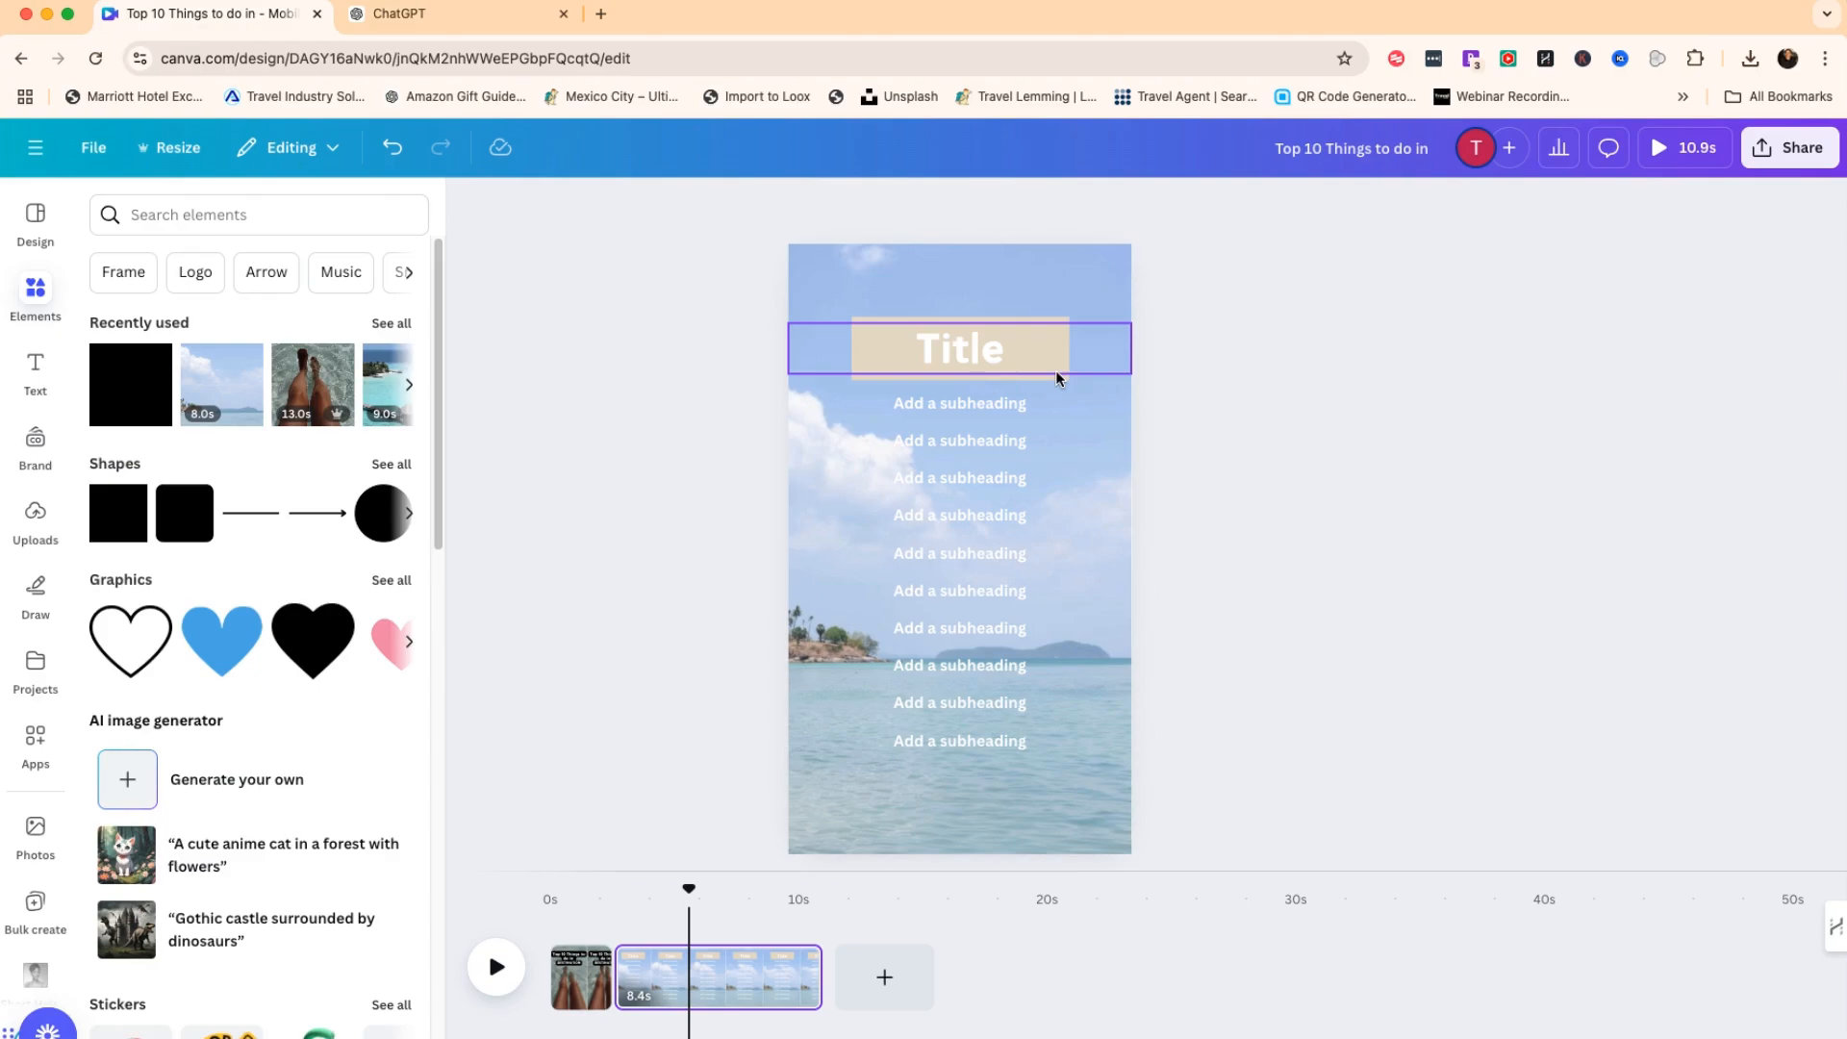
{"action": "left_click", "coordinate": [1059, 378]}
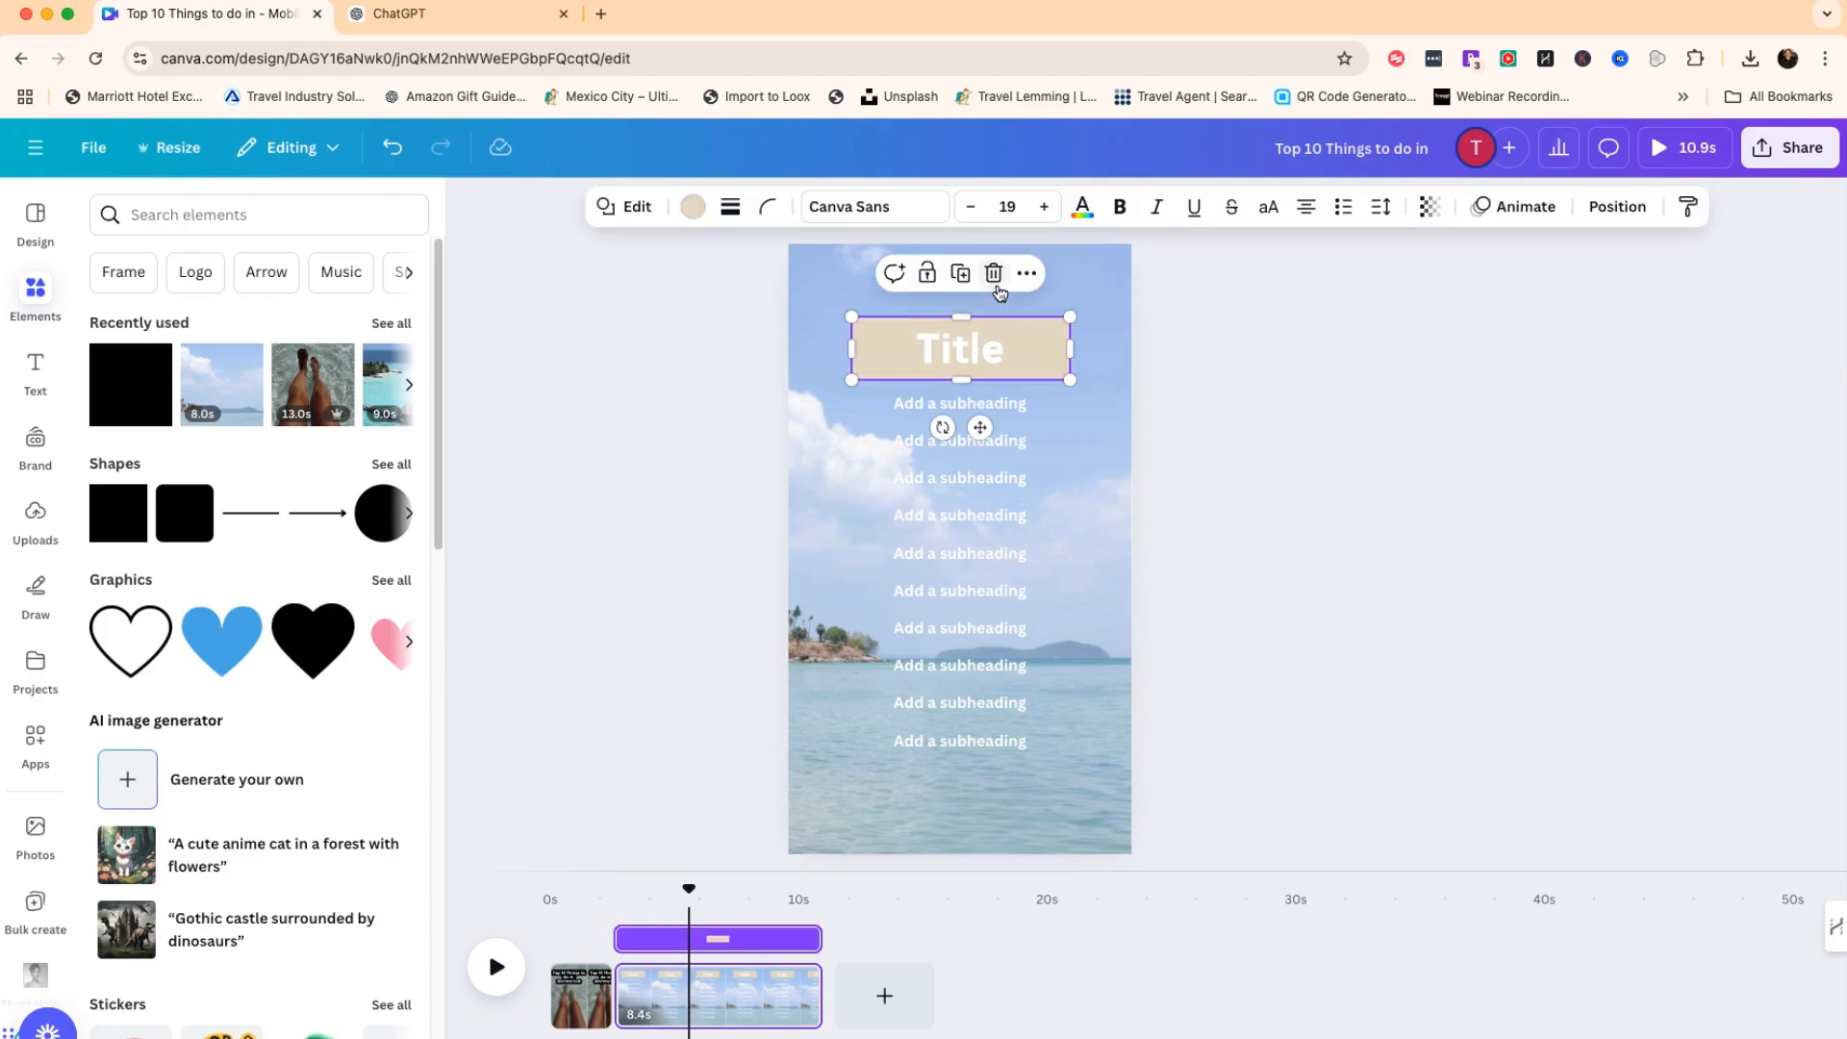
{"action": "left_click", "coordinate": [1015, 354], "text": "shift"}
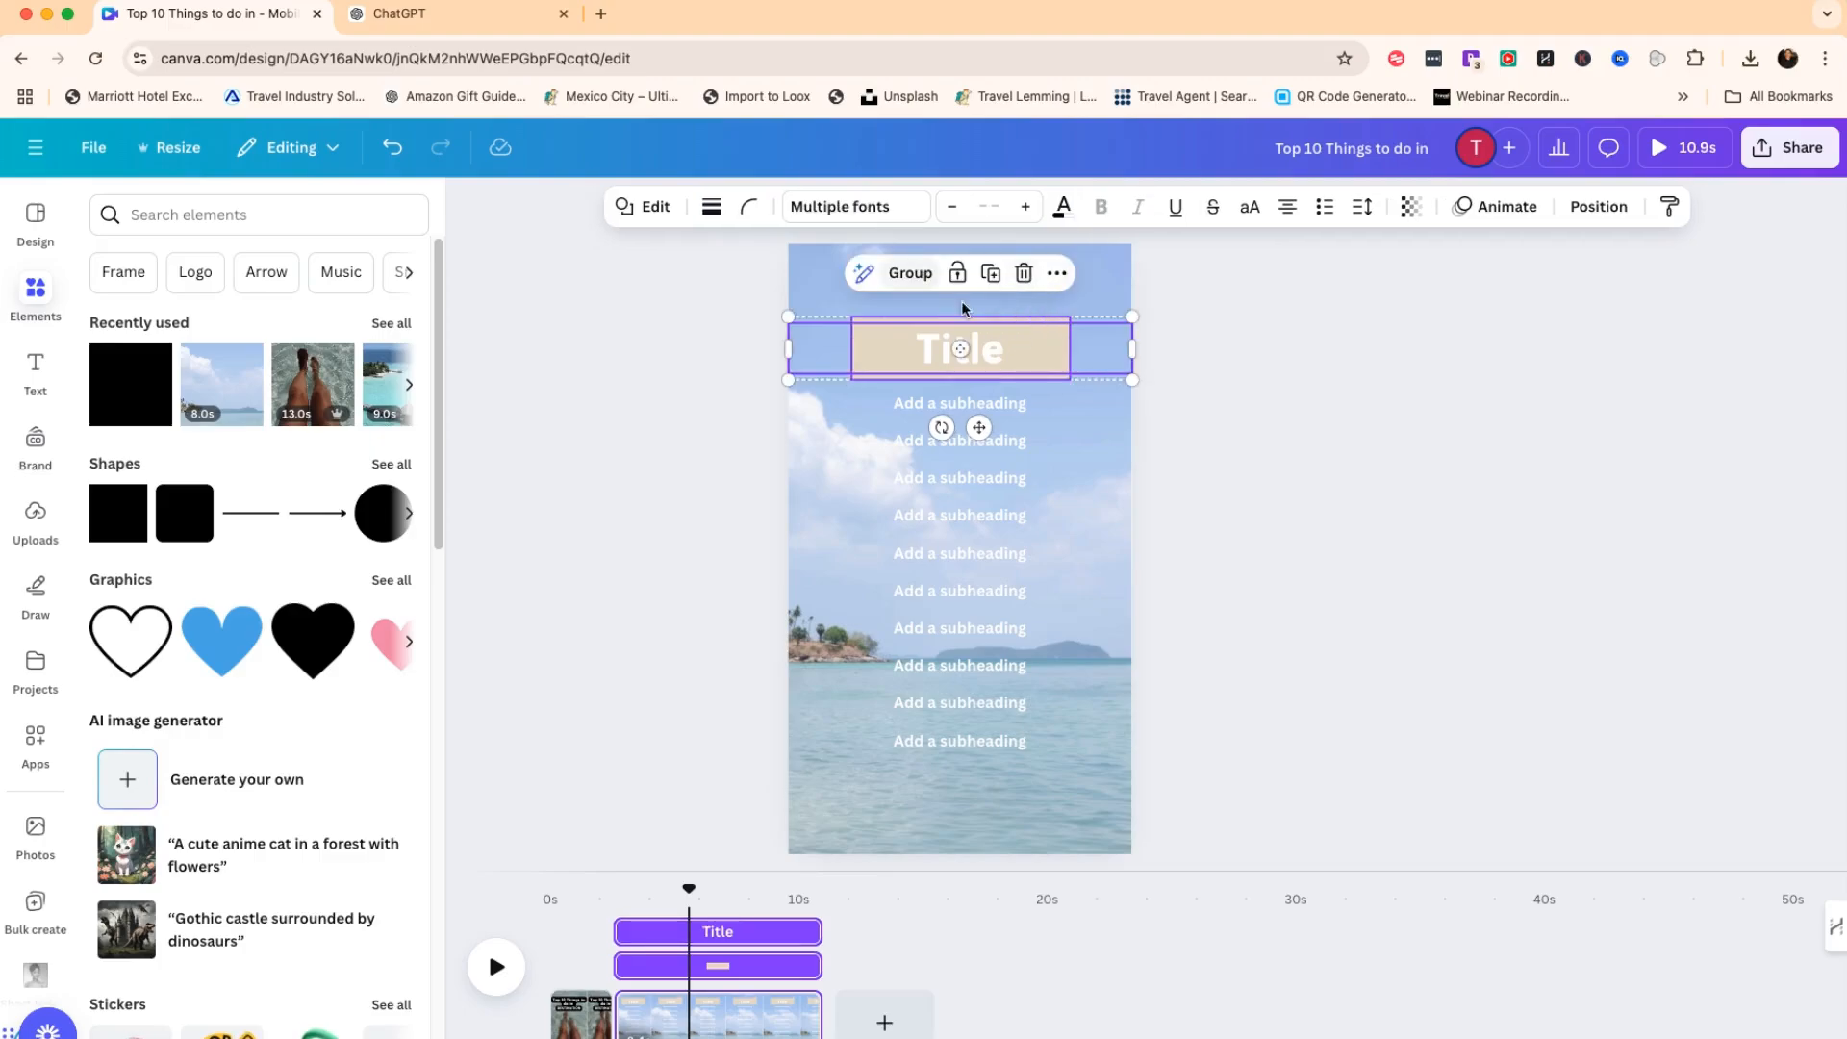
{"action": "key", "text": "Escape"}
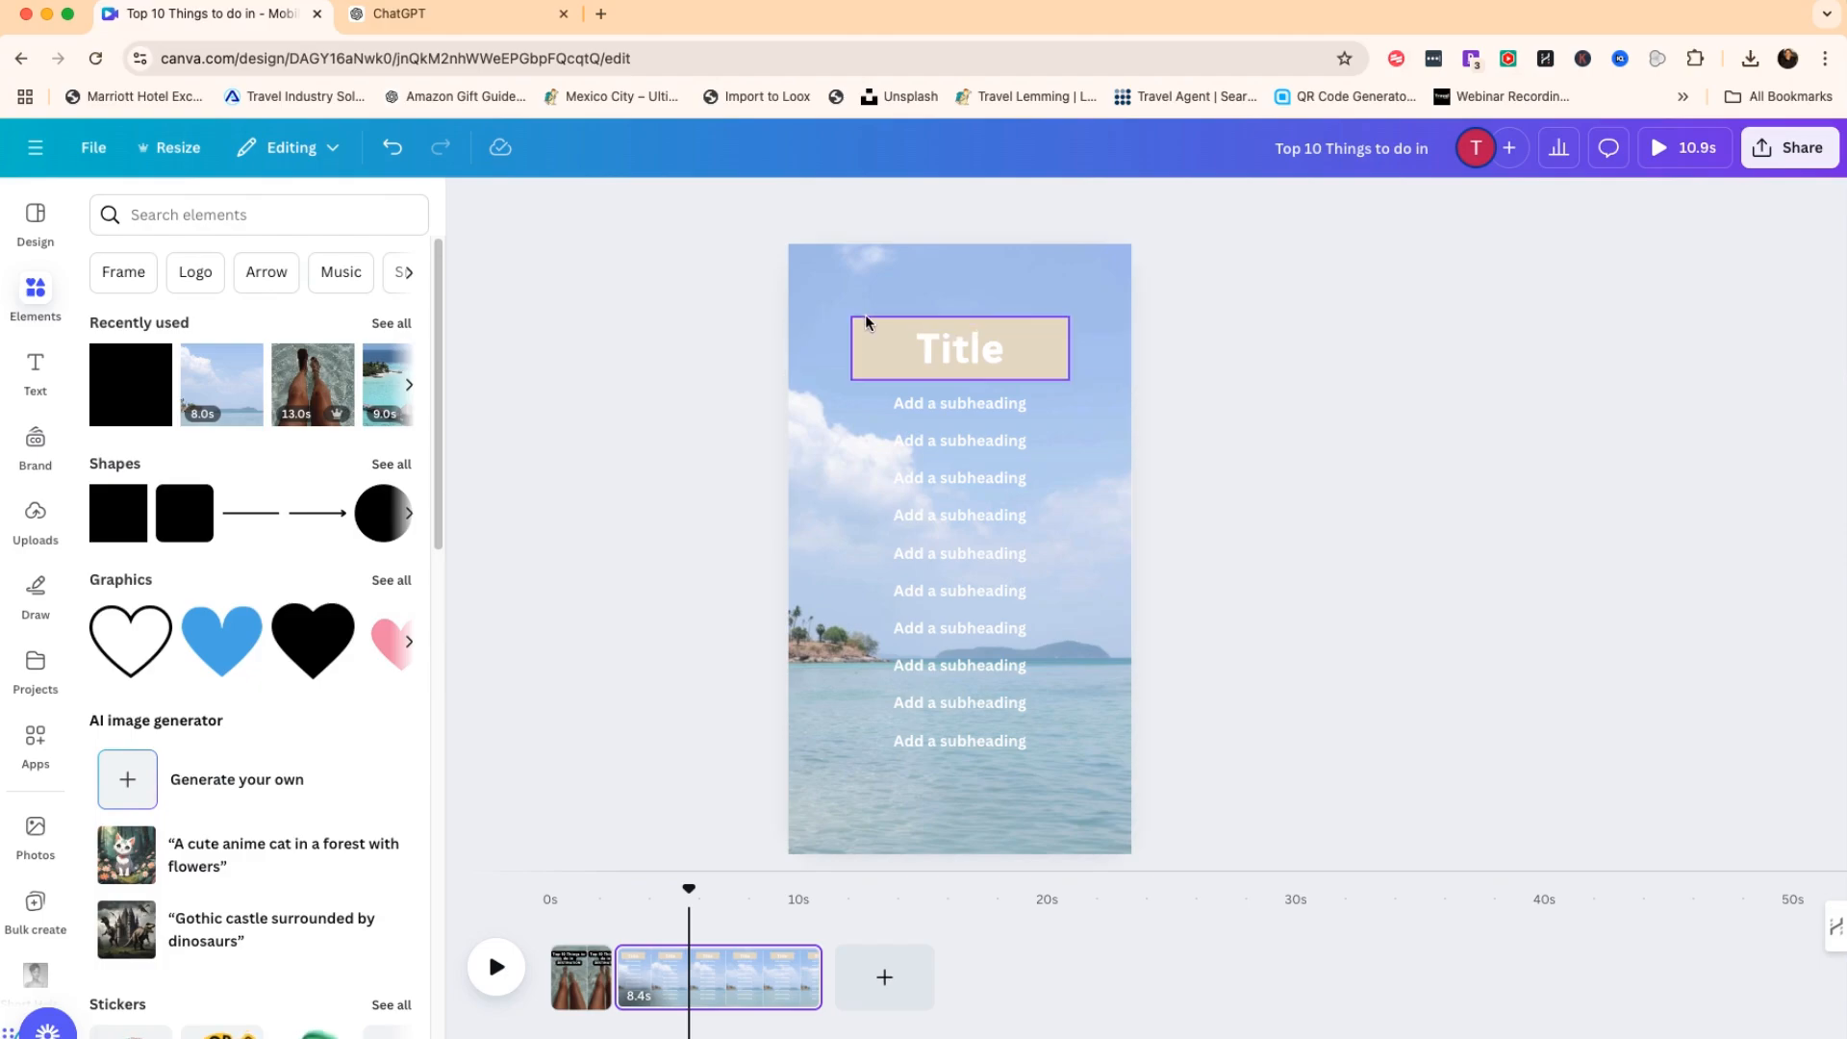
Widen the beige banner behind the second page's title slightly on both sides.
{"action": "left_click", "coordinate": [866, 322]}
{"action": "left_click_drag", "start_coordinate": [852, 349], "coordinate": [836, 349]}
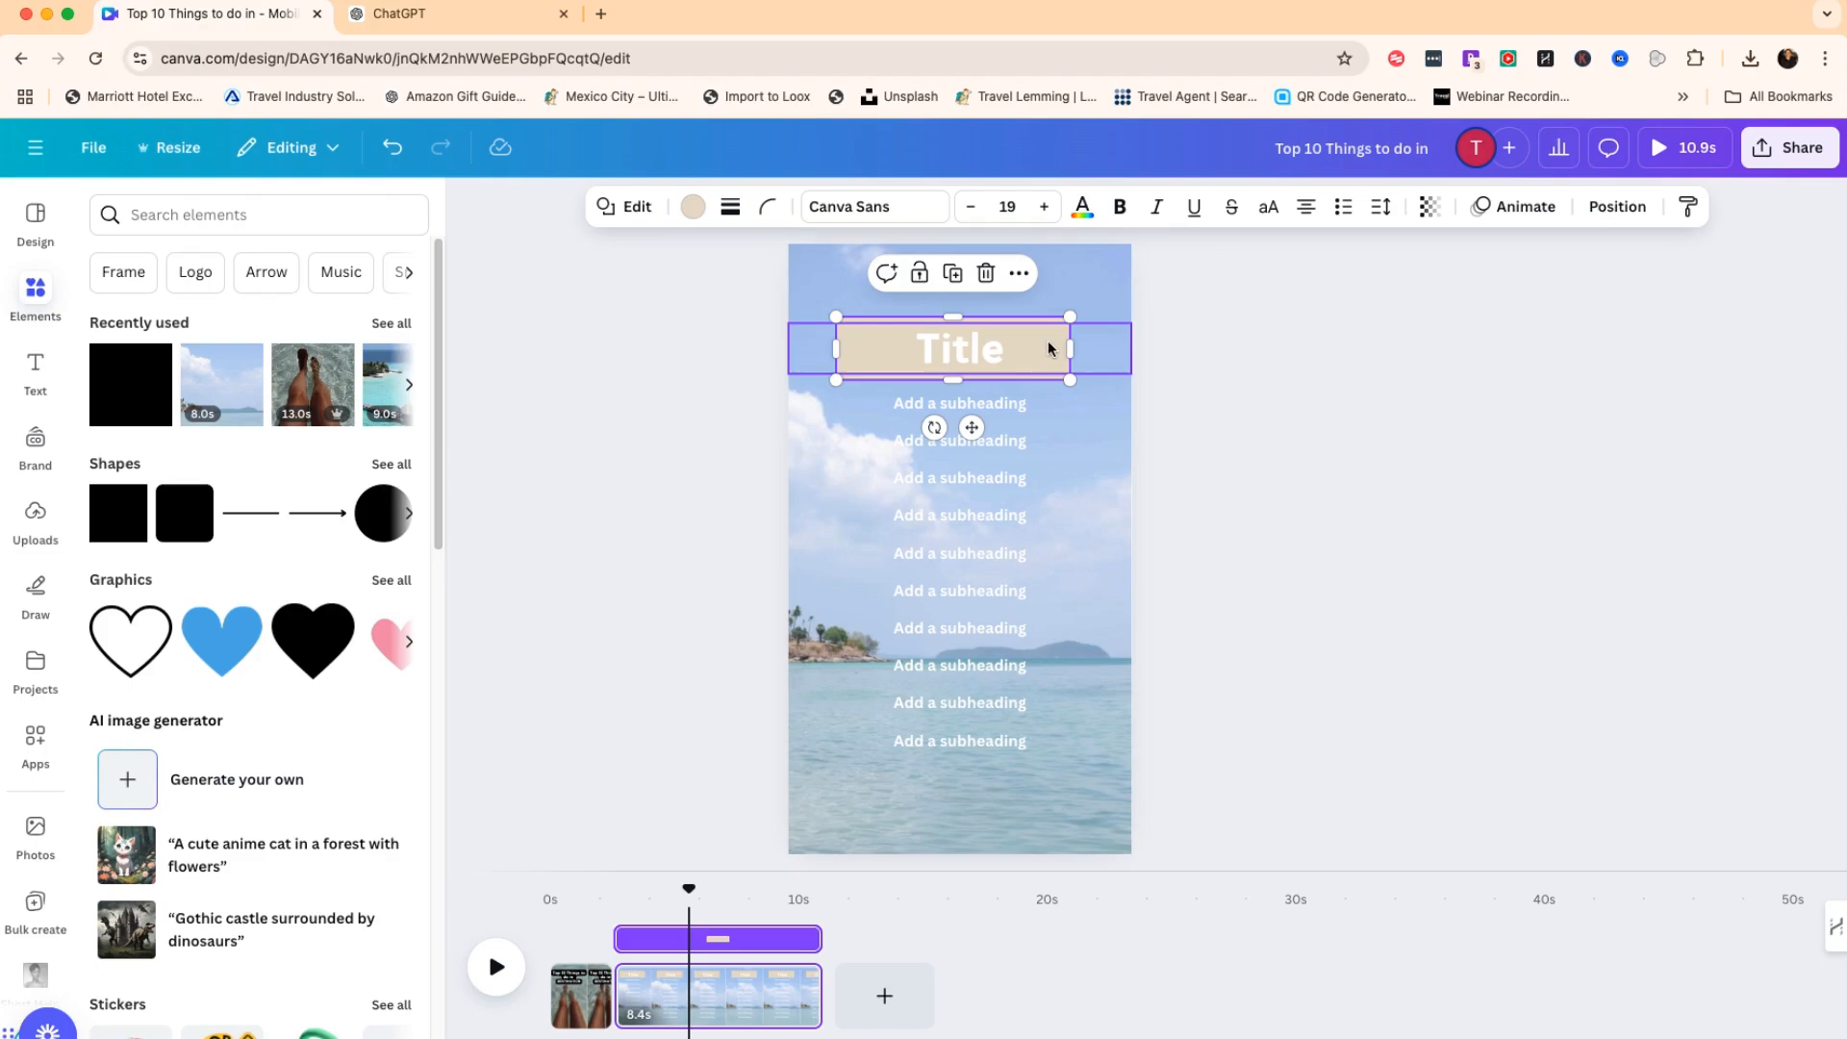
{"action": "left_click_drag", "start_coordinate": [1070, 348], "coordinate": [1085, 347]}
Replace the second page's title text with "Destination".
{"action": "left_click", "coordinate": [974, 352]}
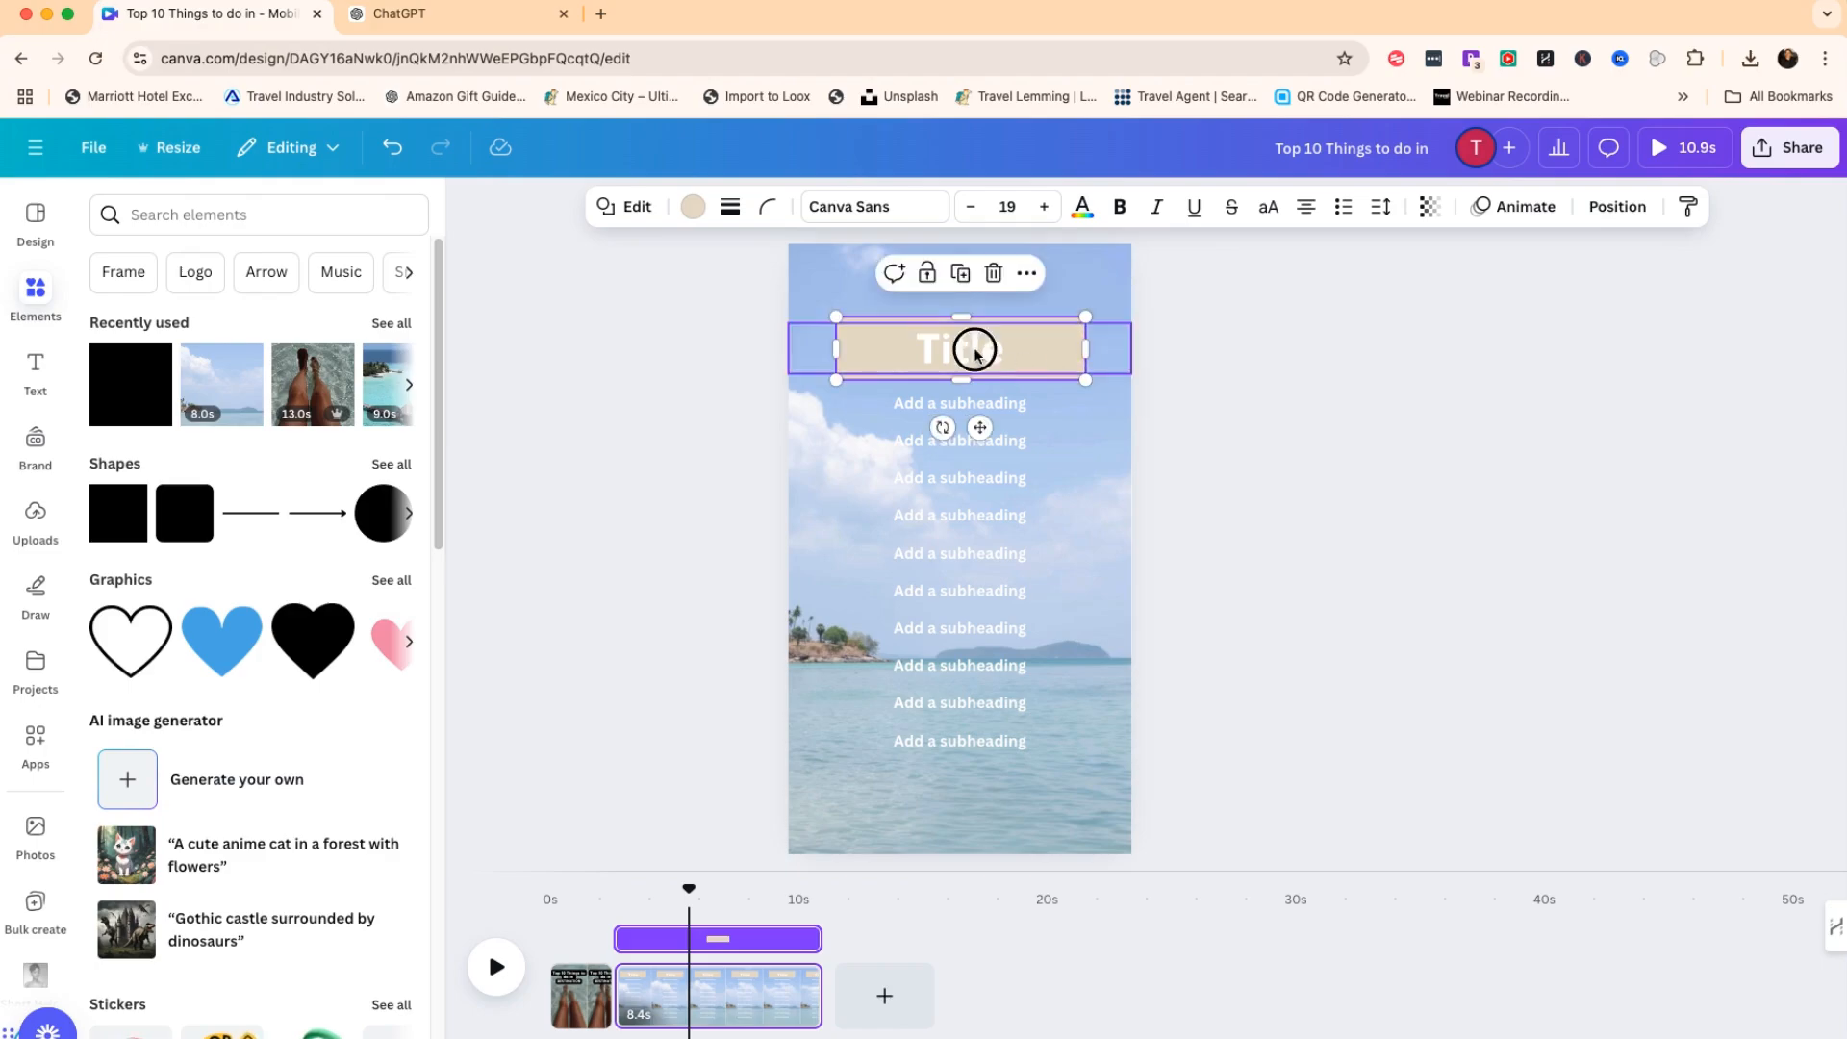
{"action": "left_click", "coordinate": [991, 350]}
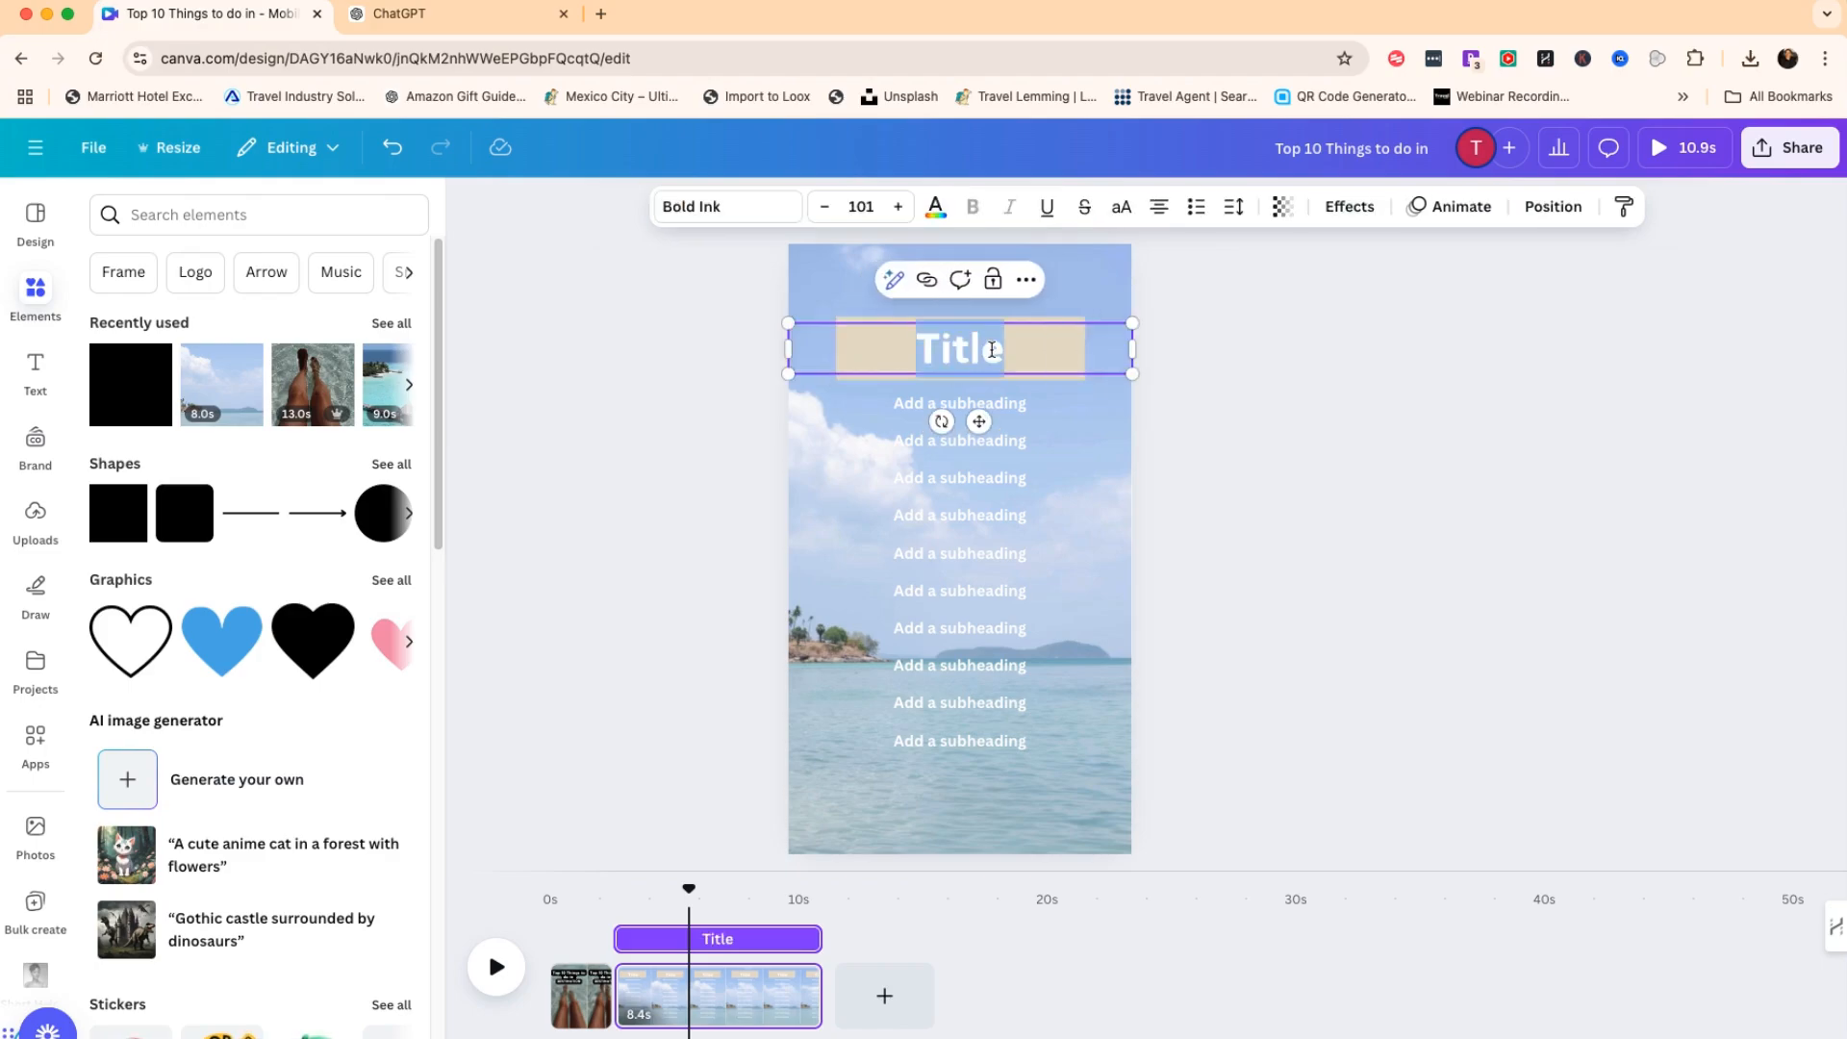
{"action": "key", "text": "BackSpace"}
{"action": "type", "text": "Desti"}
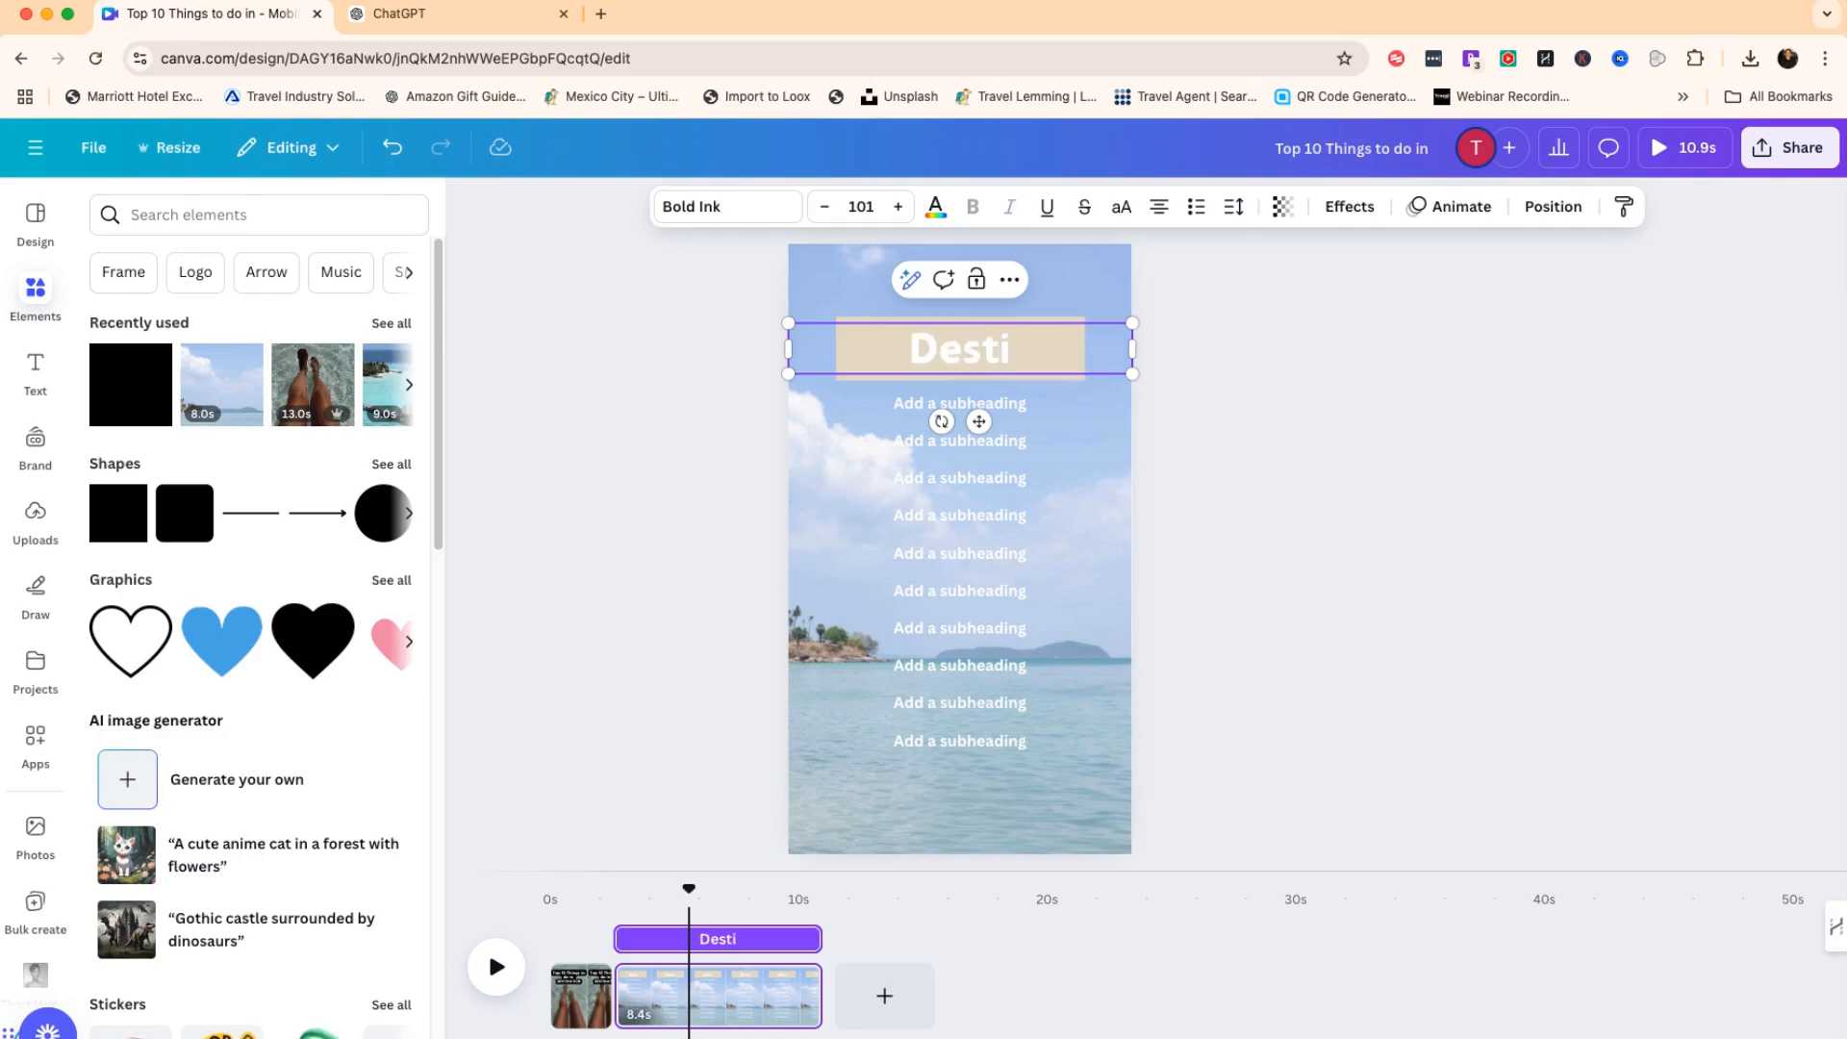
{"action": "type", "text": "nation"}
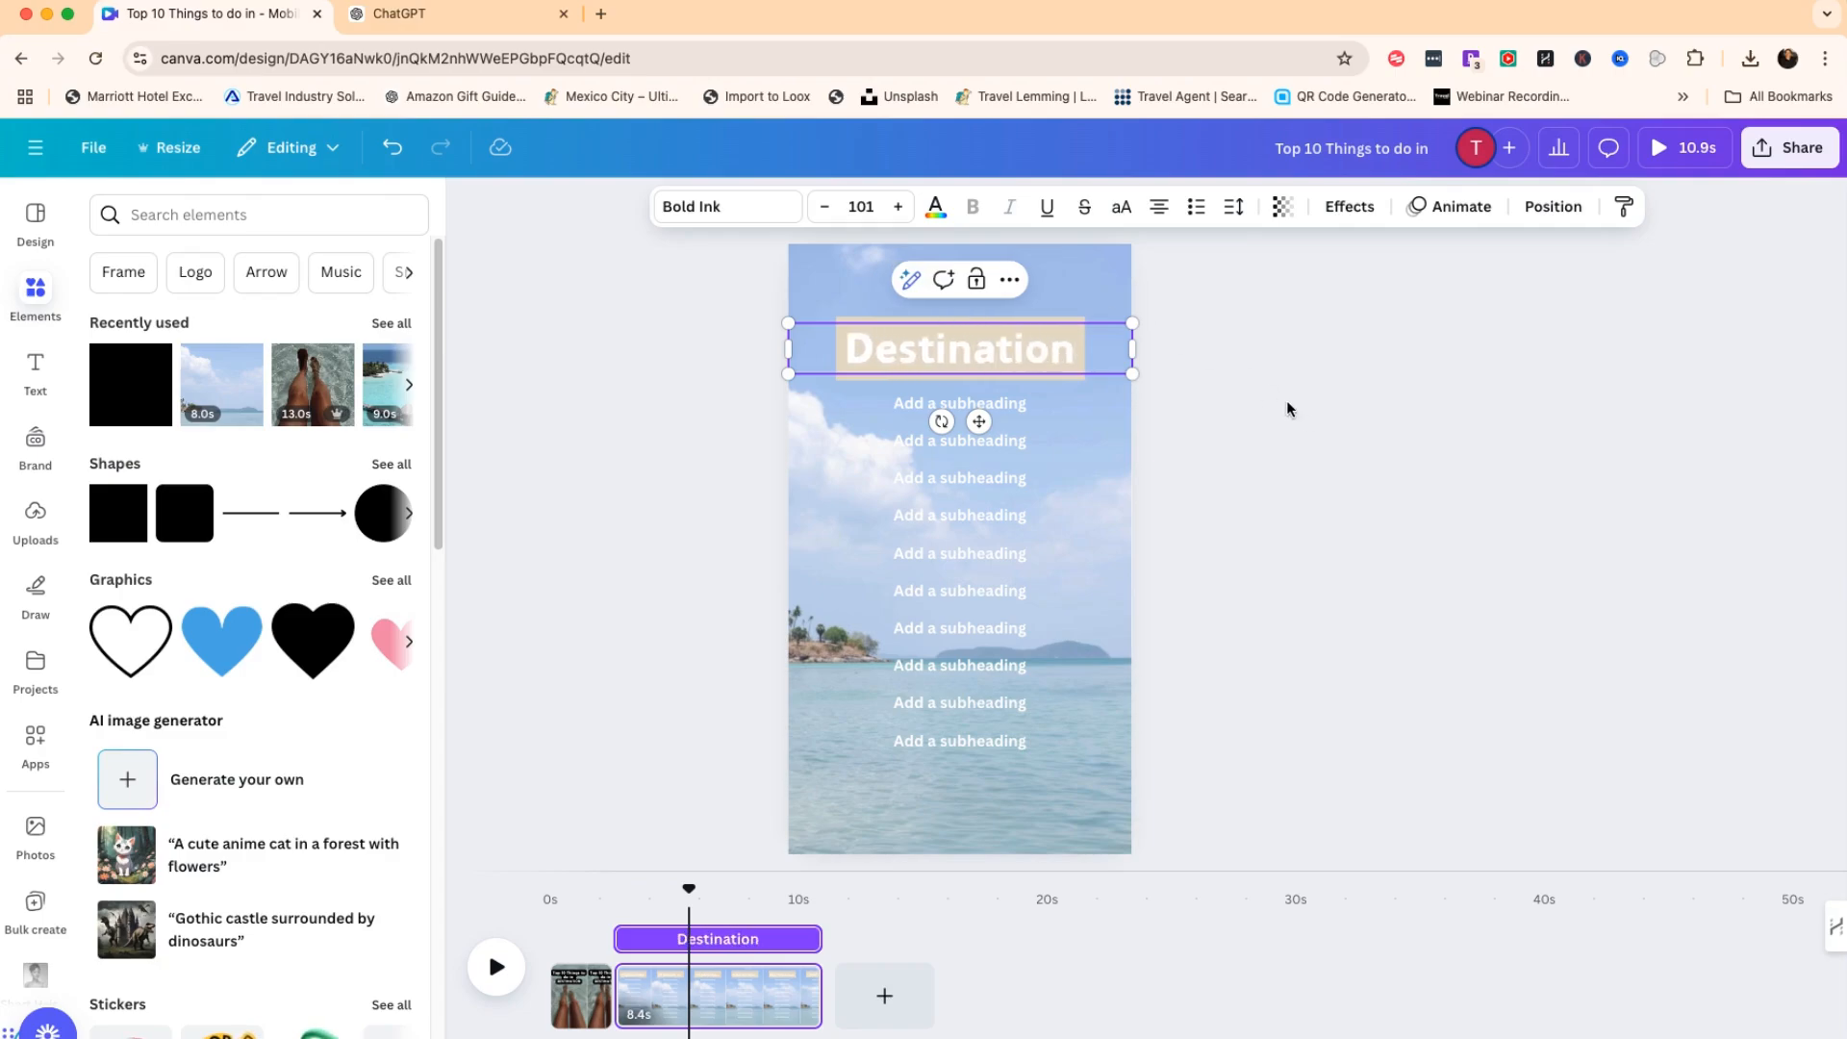
{"action": "left_click", "coordinate": [1294, 412]}
Add another square shape to the second page, behind the subheadings, and stretch it to the banner's width so it backs all ten lines.
{"action": "left_click", "coordinate": [895, 318]}
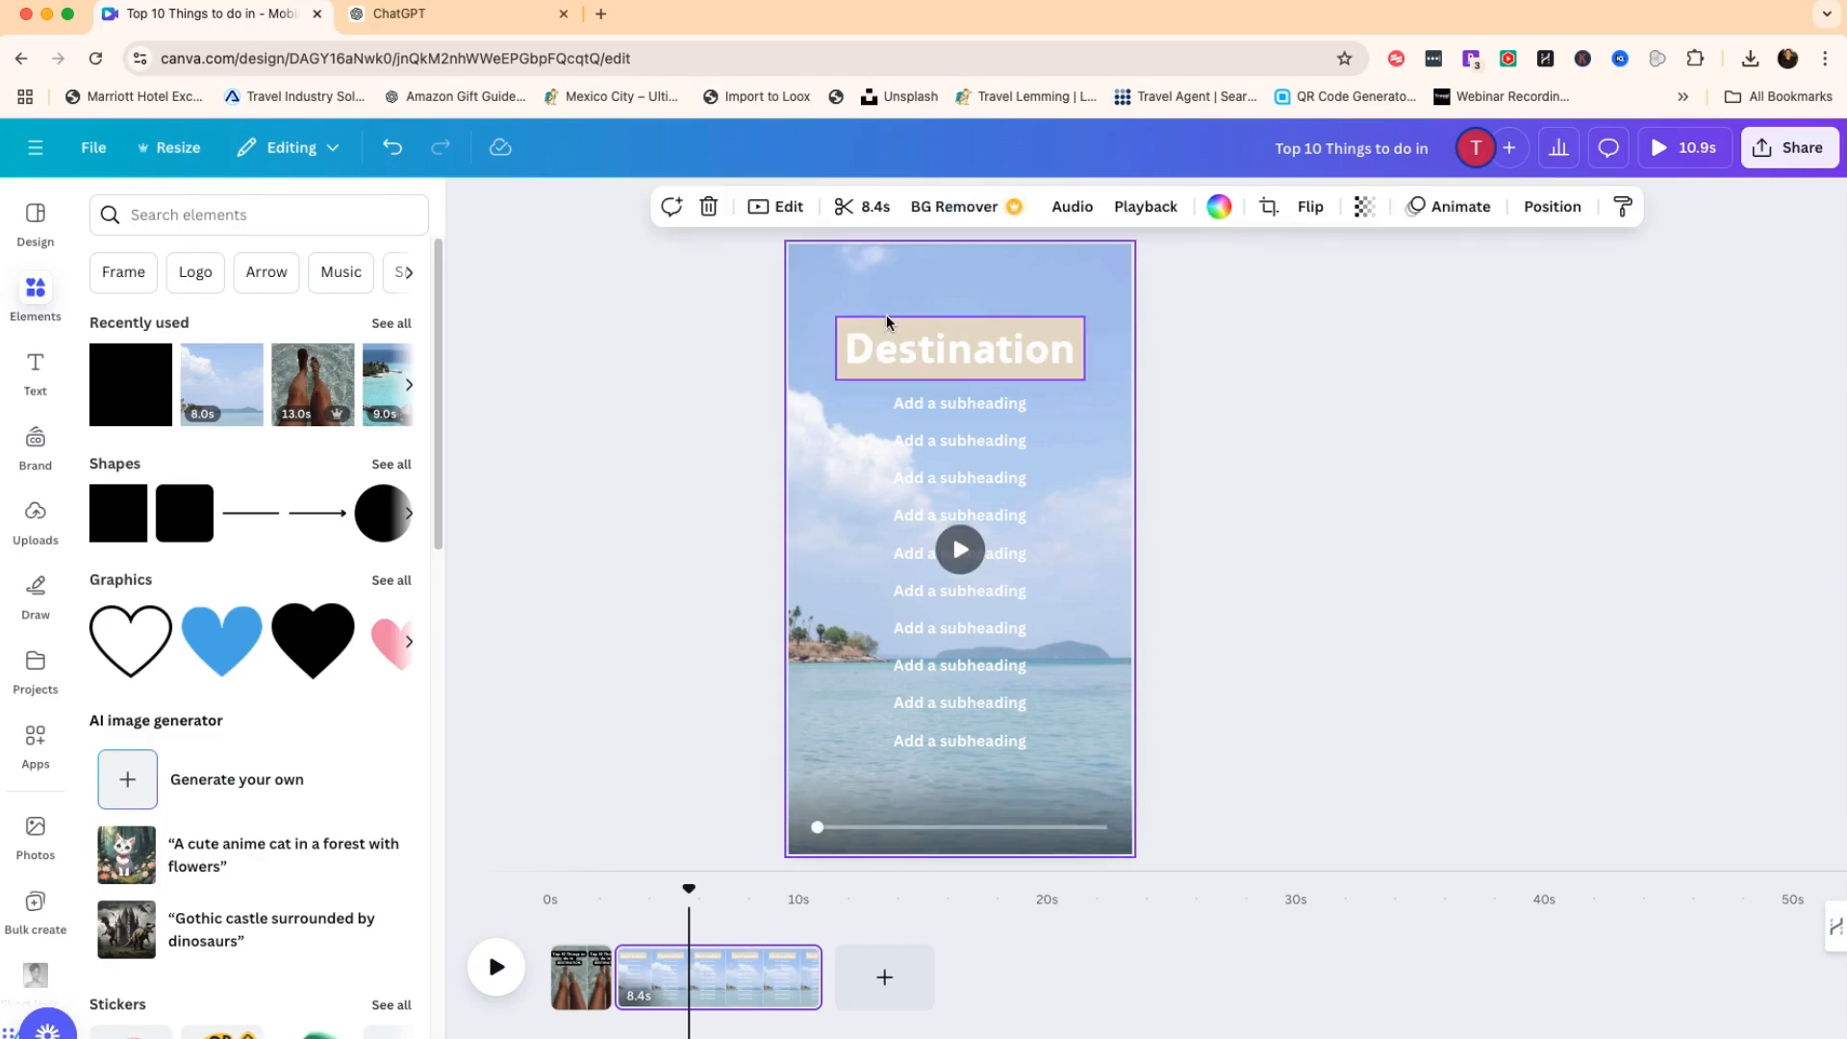
{"action": "left_click", "coordinate": [887, 321]}
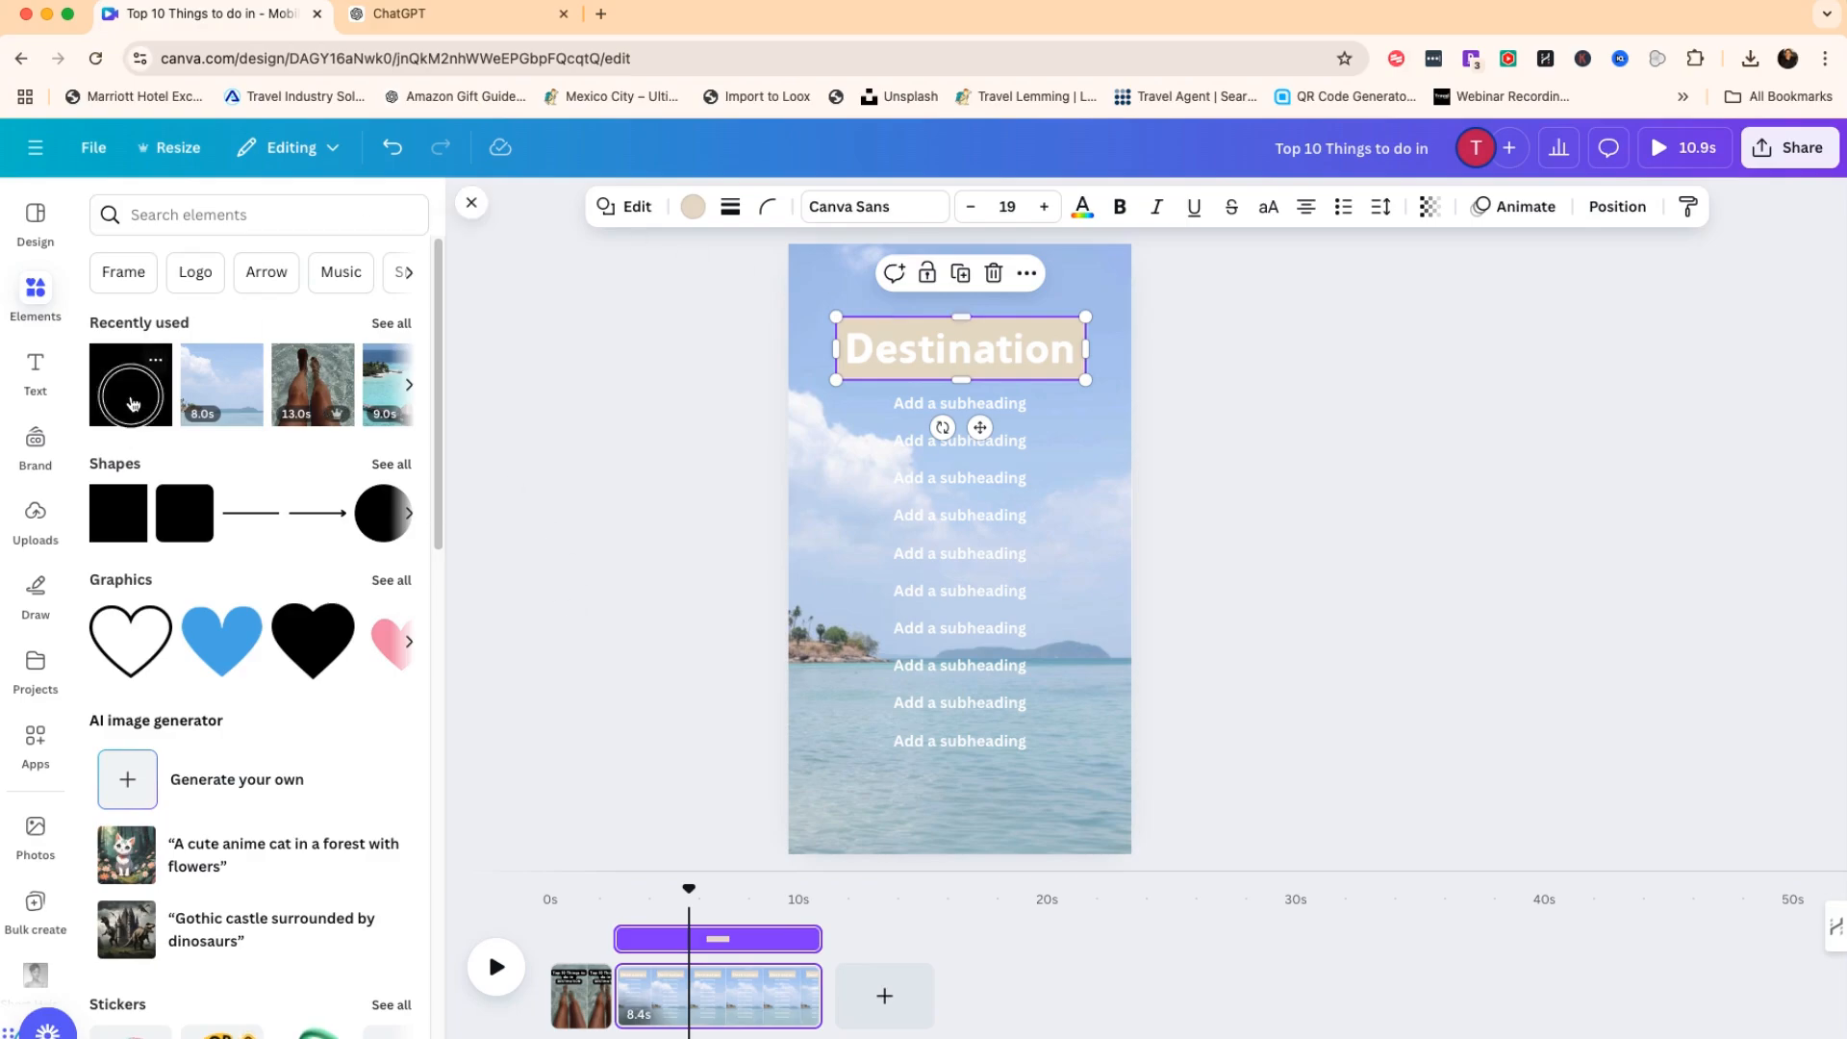
{"action": "left_click", "coordinate": [133, 403]}
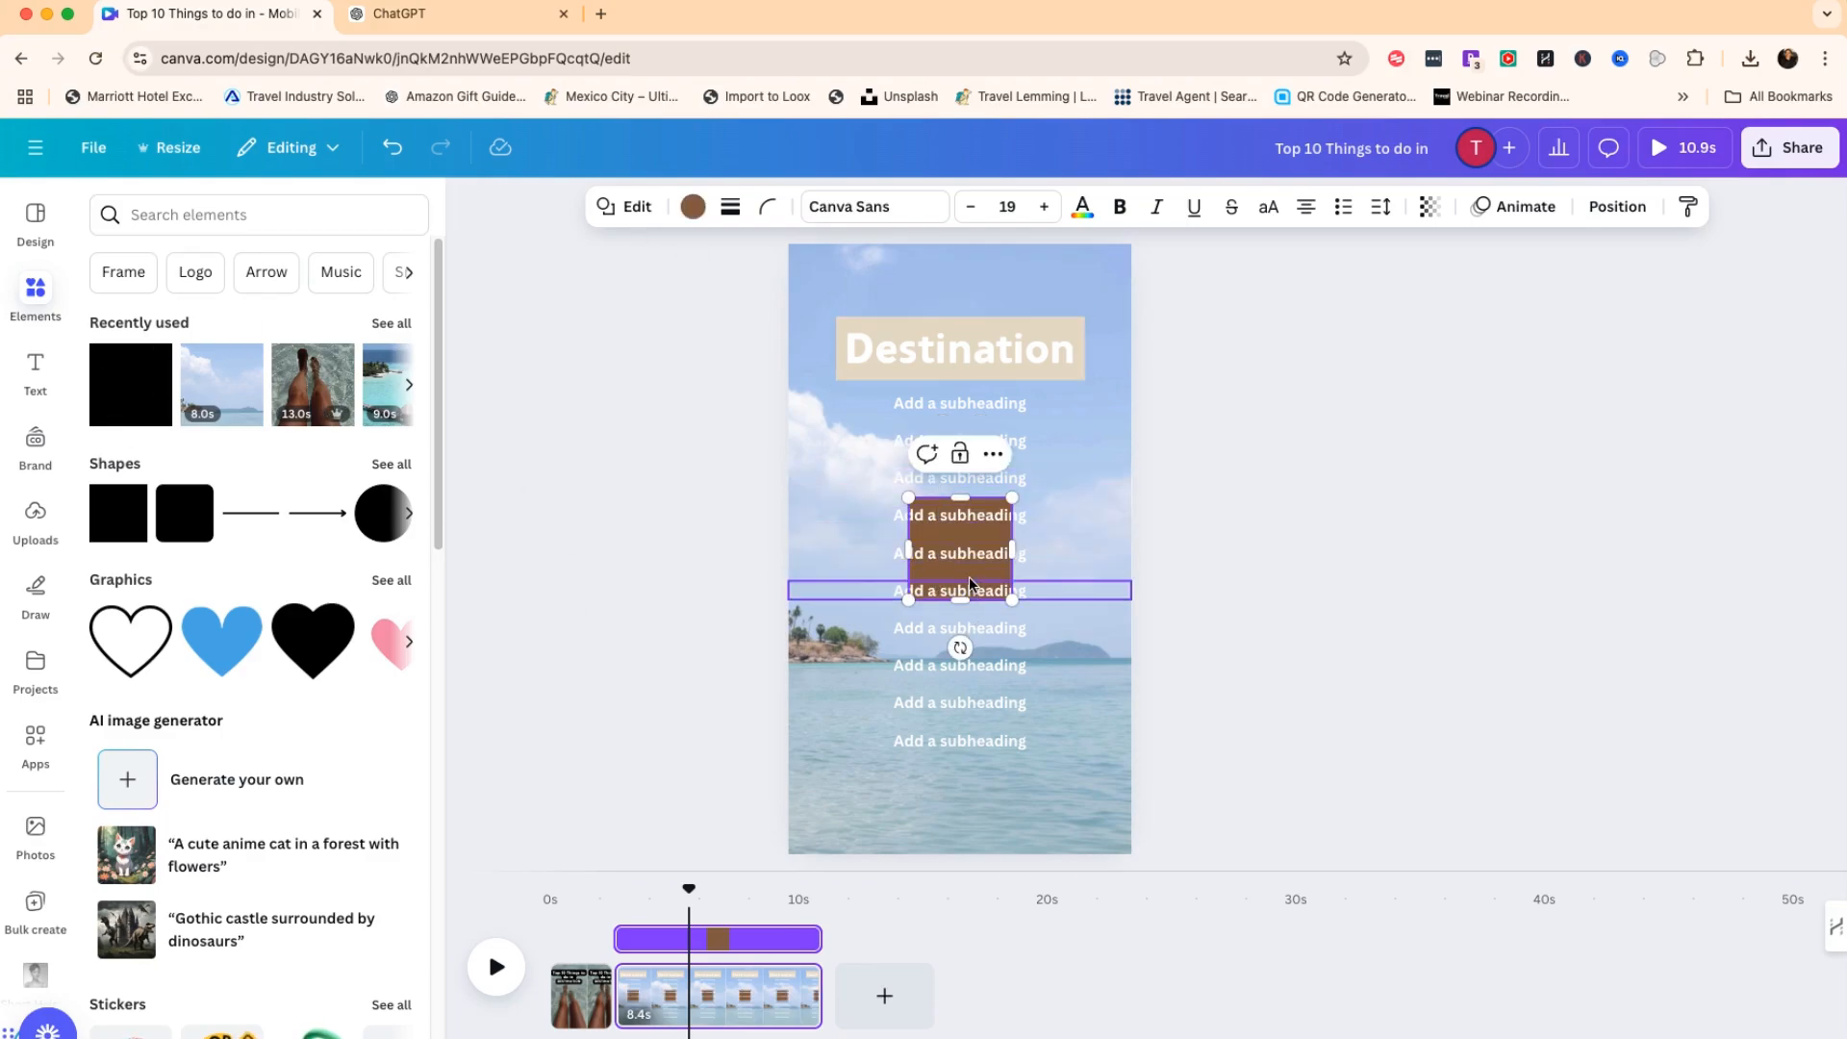
{"action": "left_click_drag", "start_coordinate": [969, 584], "coordinate": [1047, 444]}
{"action": "left_click_drag", "start_coordinate": [961, 494], "coordinate": [965, 772]}
{"action": "left_click_drag", "start_coordinate": [873, 586], "coordinate": [836, 583]}
{"action": "left_click_drag", "start_coordinate": [1047, 582], "coordinate": [1079, 583]}
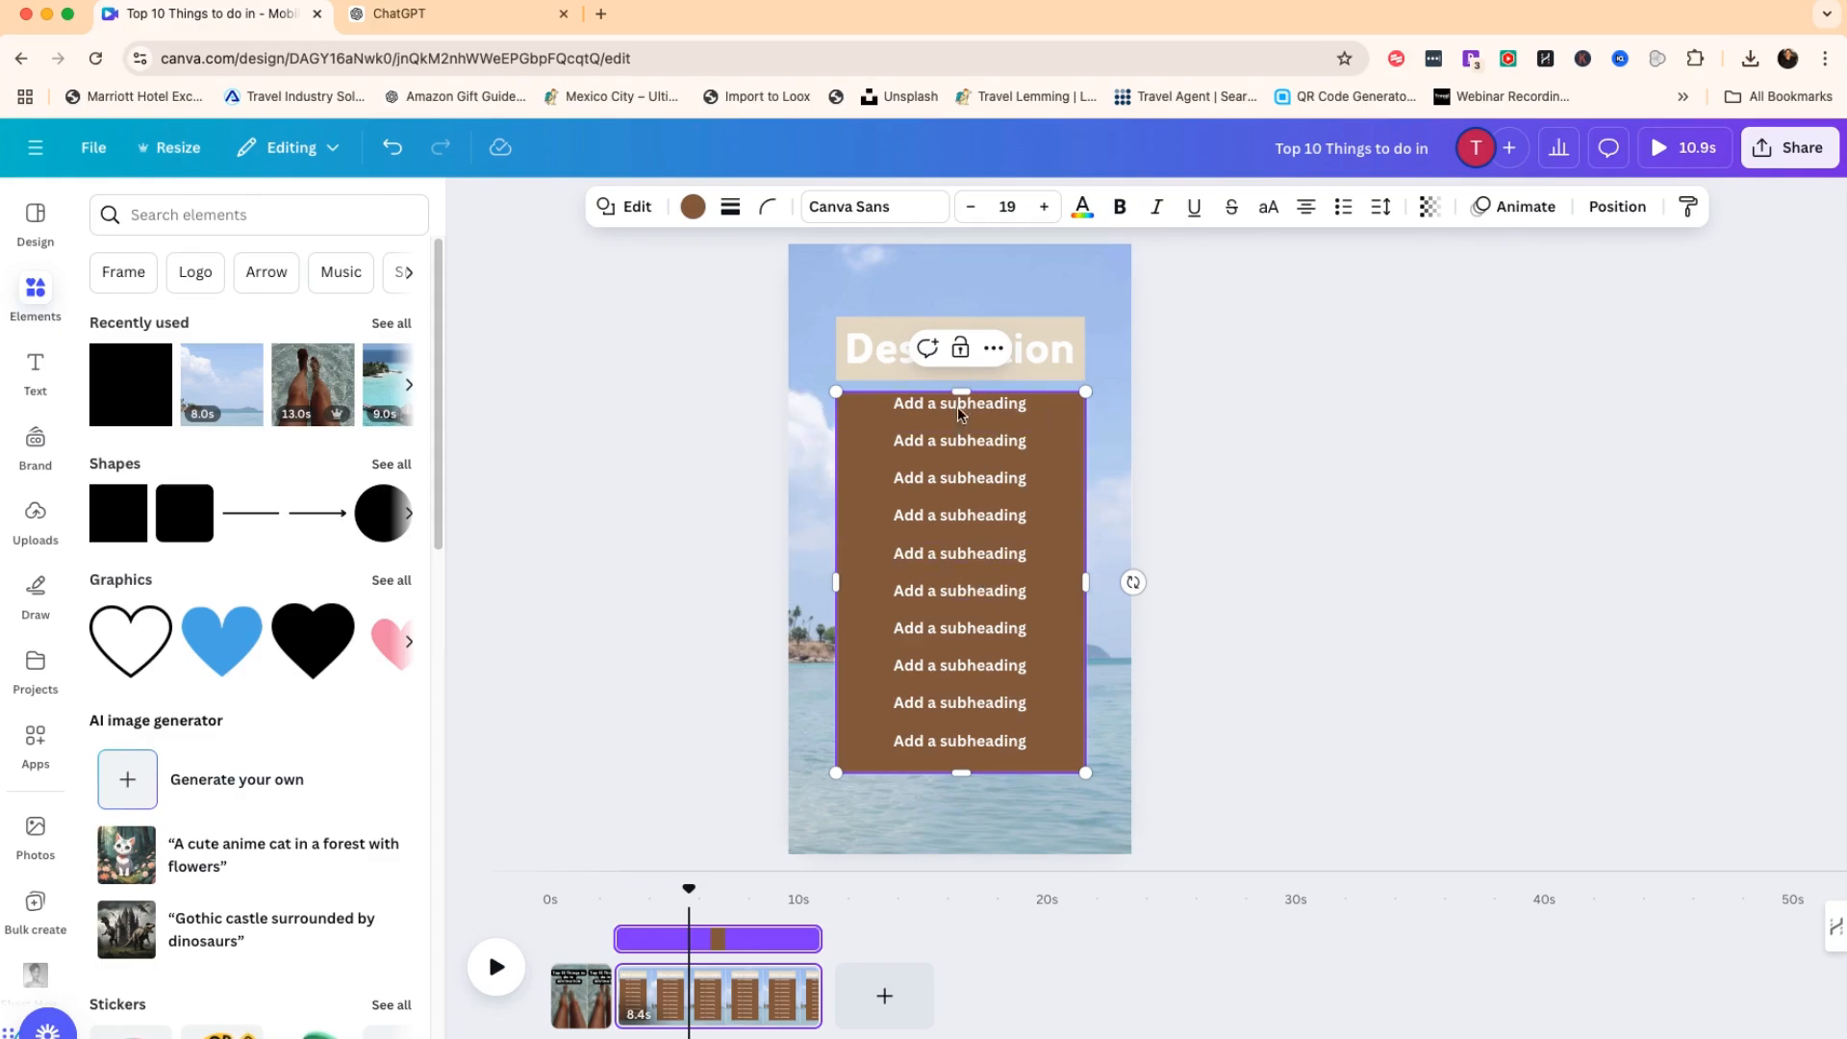
{"action": "left_click_drag", "start_coordinate": [964, 389], "coordinate": [958, 383]}
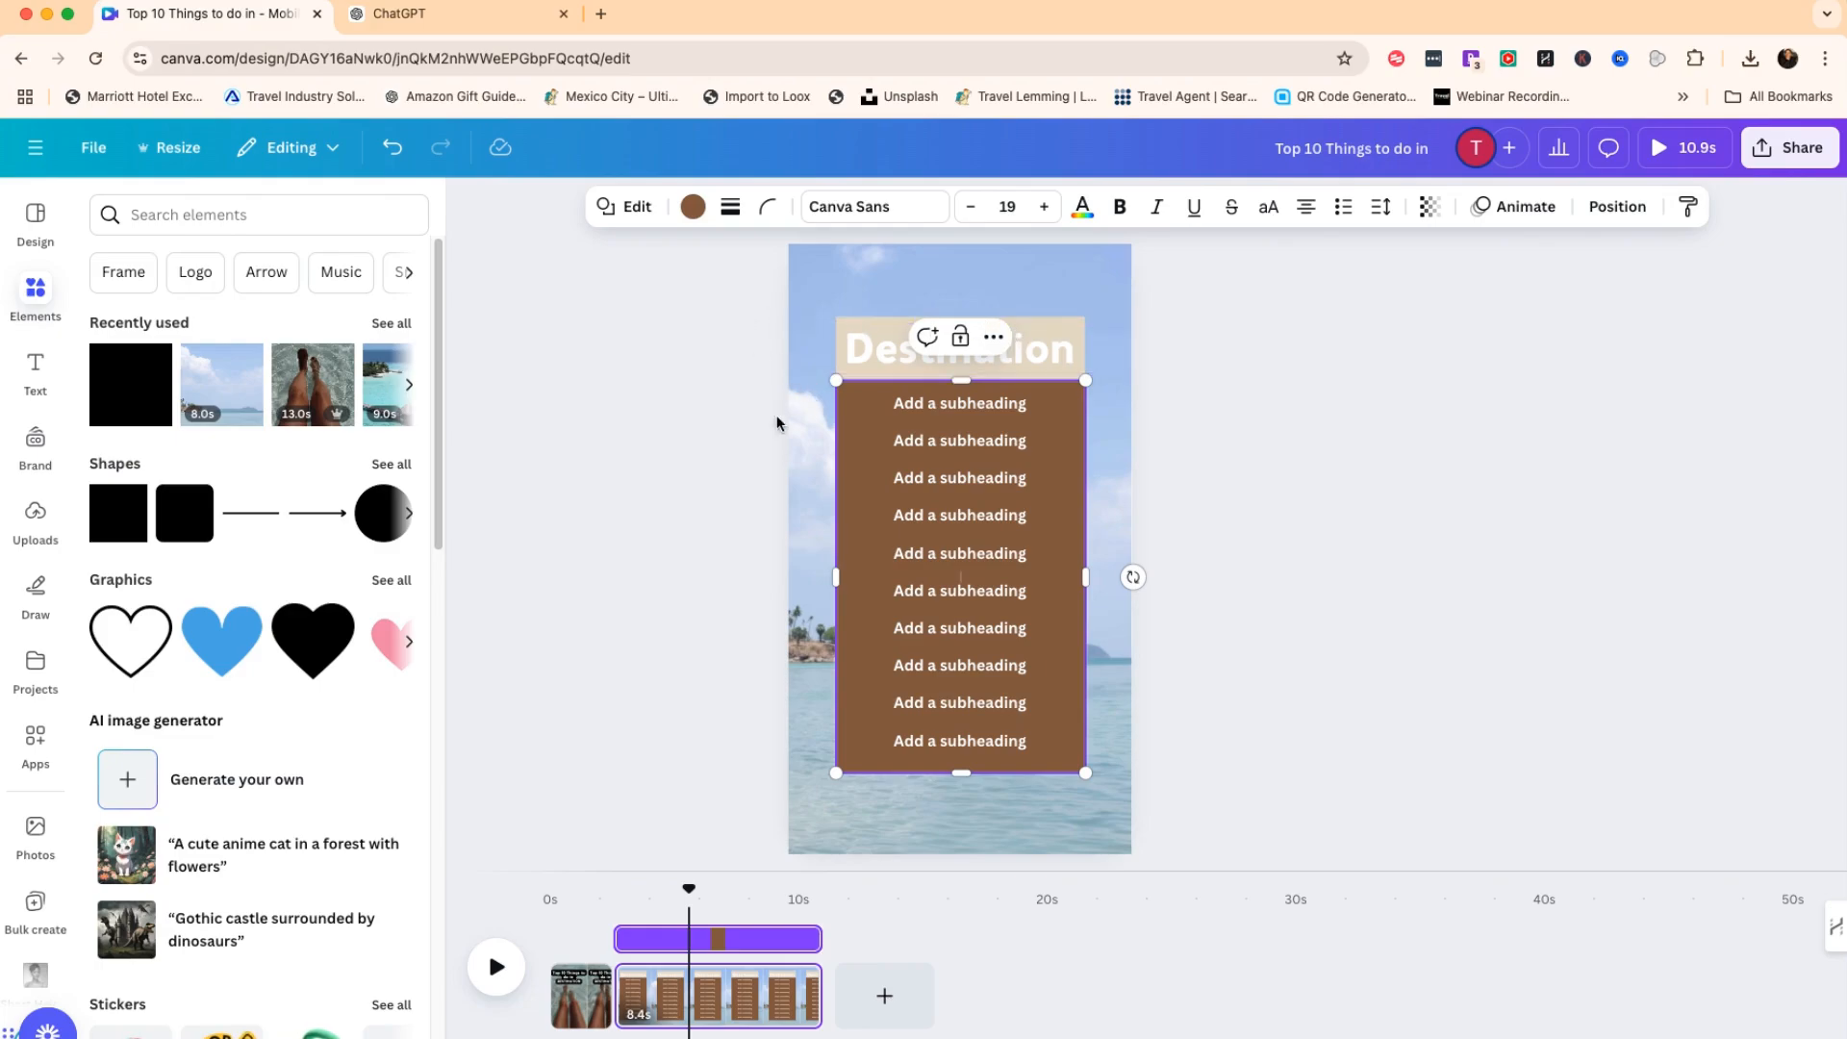
Move the Destination title and its banner up slightly to leave a gap above the subheading panel.
{"action": "left_click", "coordinate": [908, 337]}
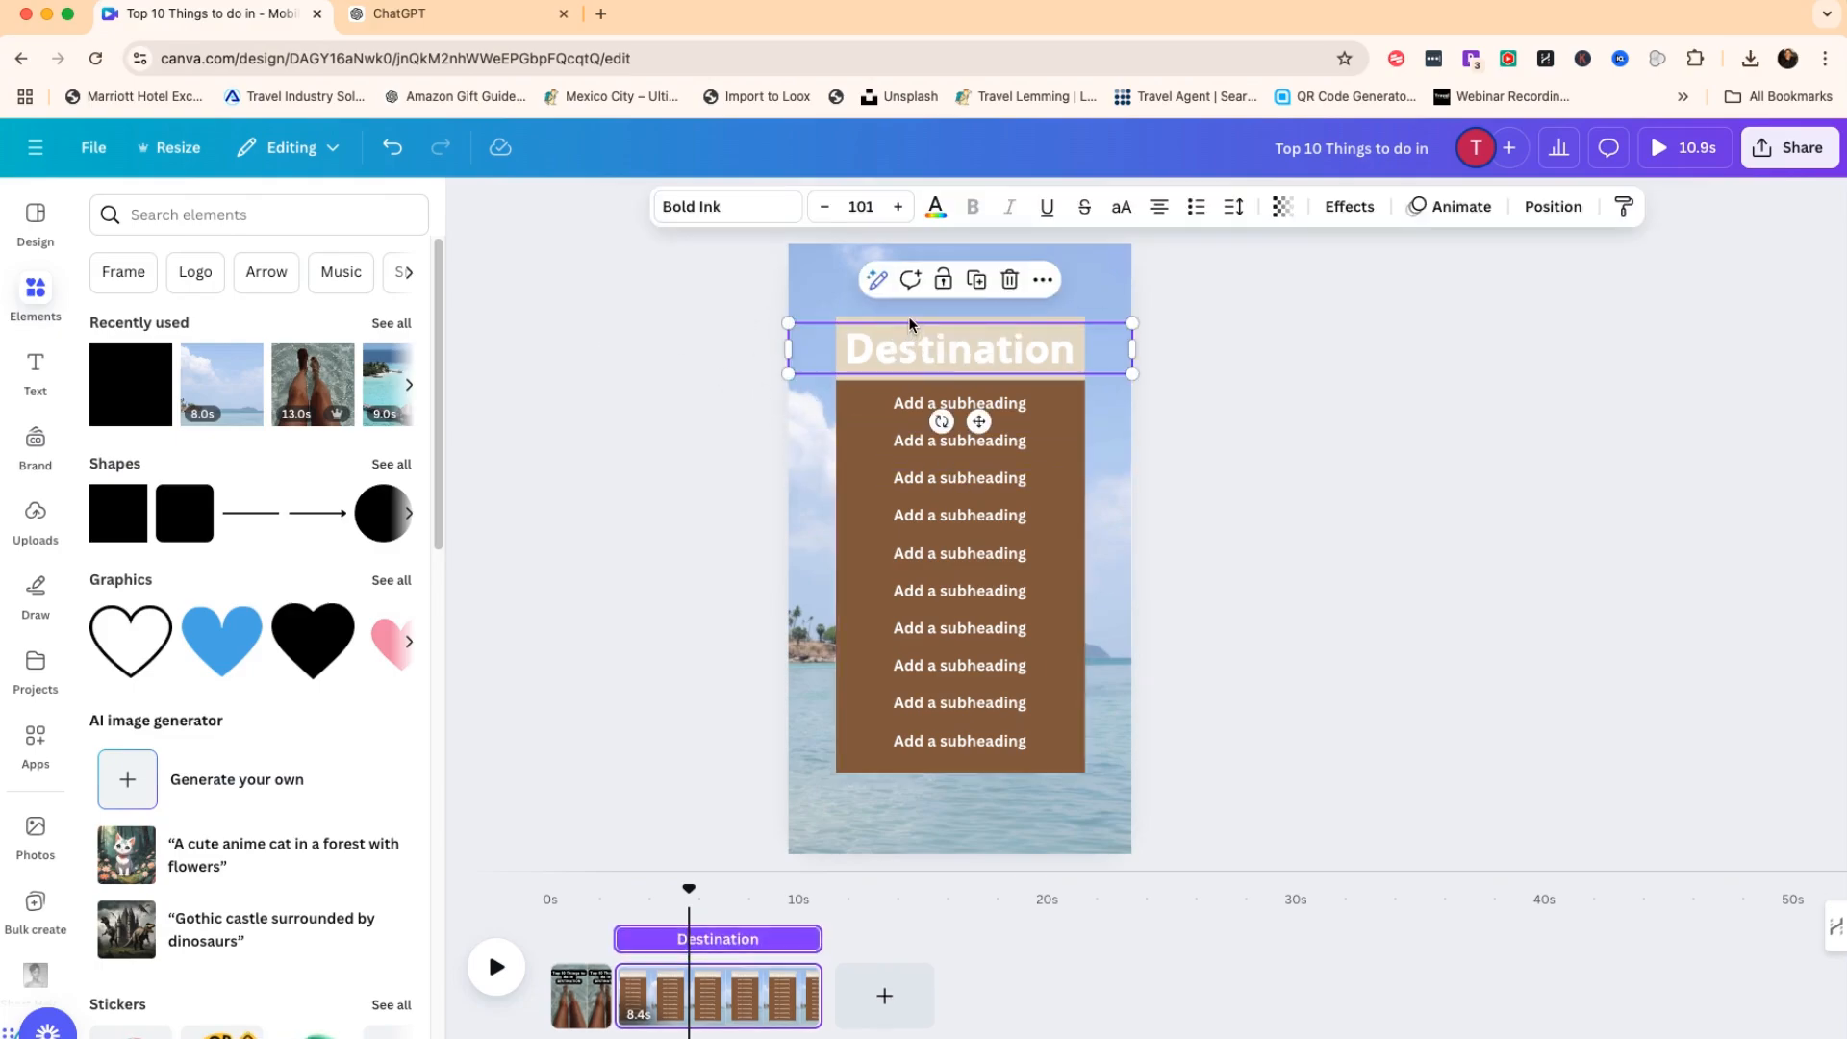
{"action": "mouse_move", "coordinate": [914, 346]}
{"action": "left_mouse_down"}
{"action": "mouse_move", "coordinate": [912, 318]}
{"action": "mouse_move", "coordinate": [924, 362]}
{"action": "left_mouse_up"}
{"action": "left_click", "coordinate": [1078, 516]}
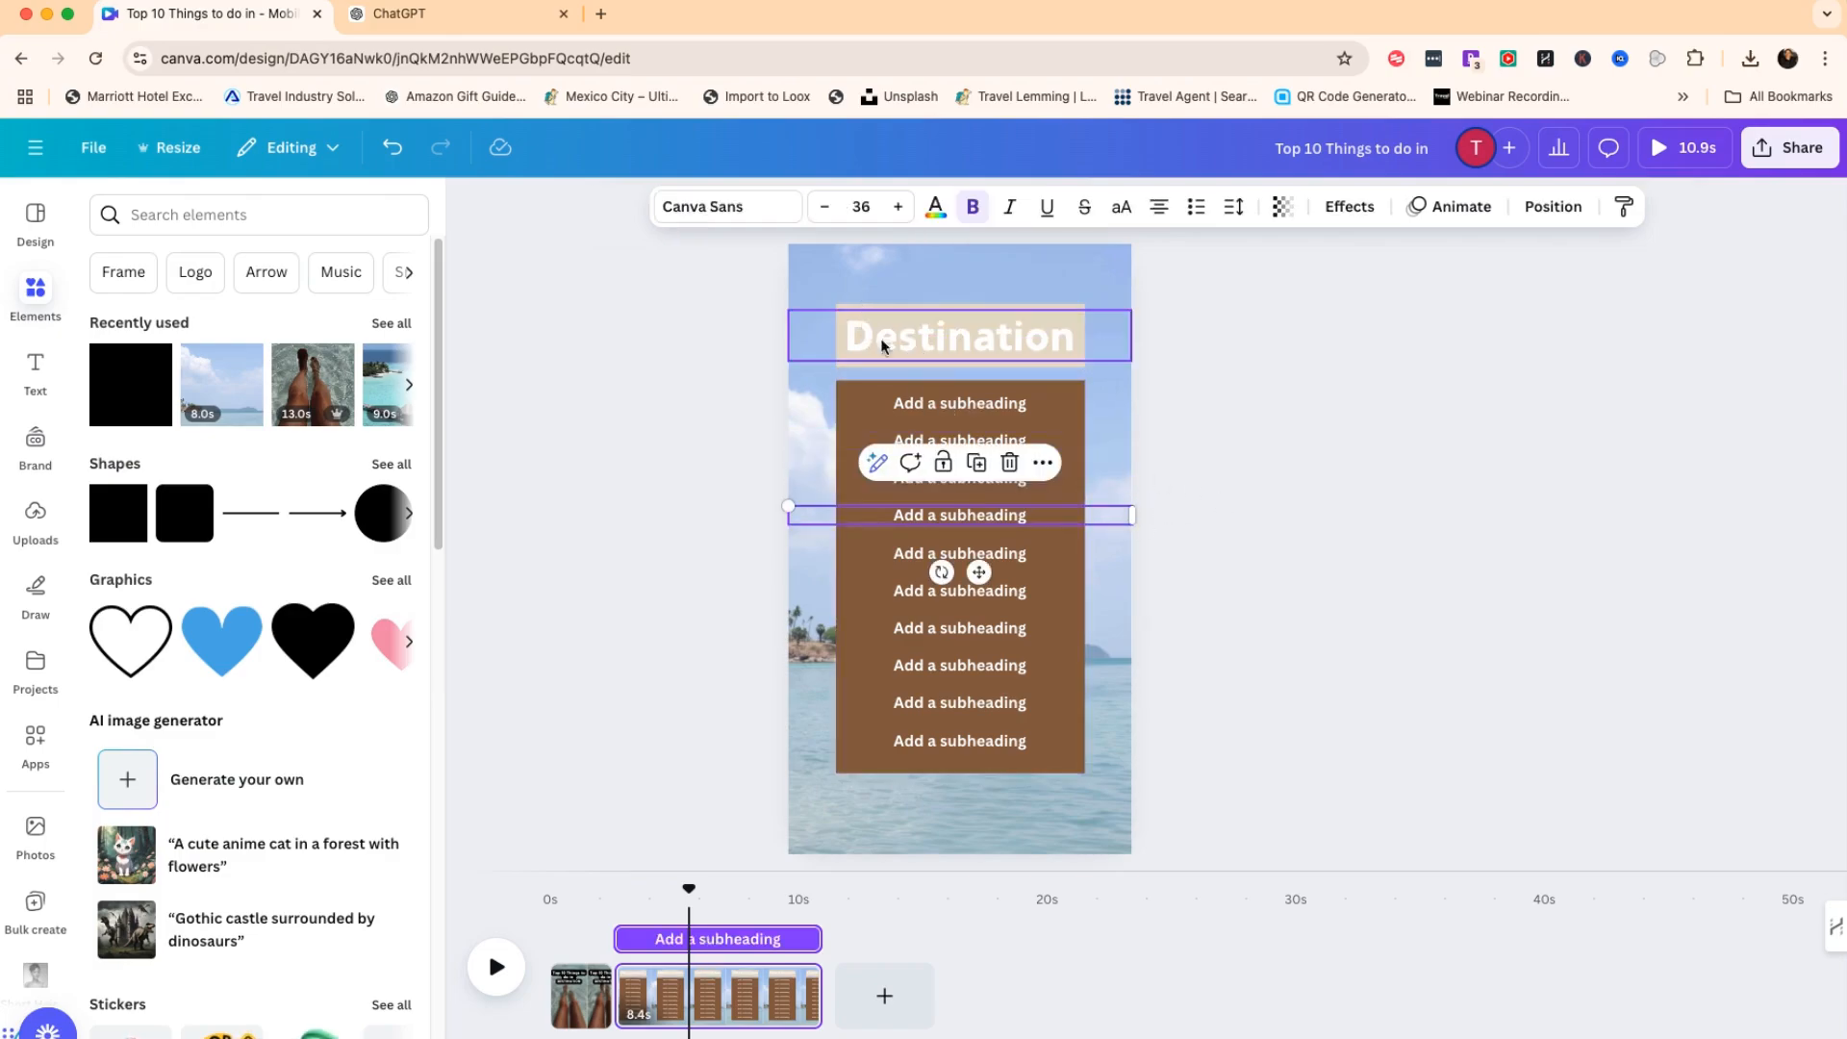
{"action": "left_click", "coordinate": [883, 310]}
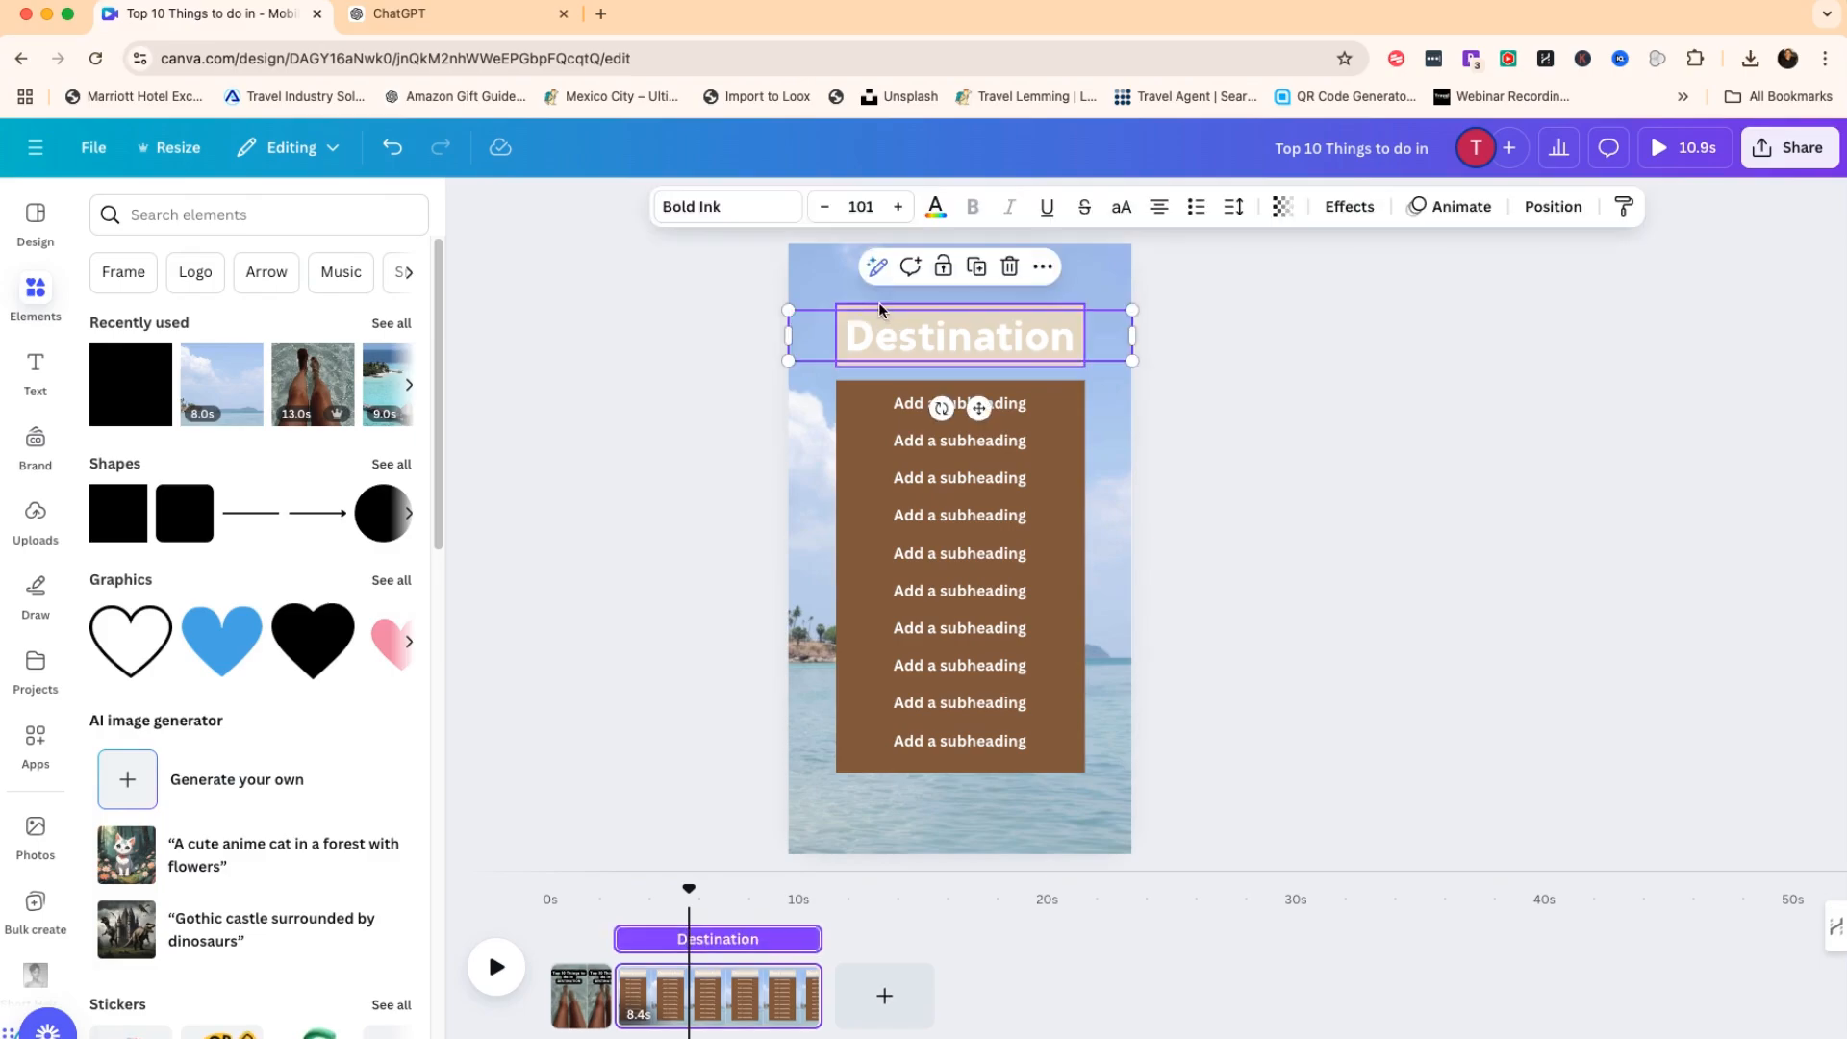
{"action": "left_click", "coordinate": [881, 306]}
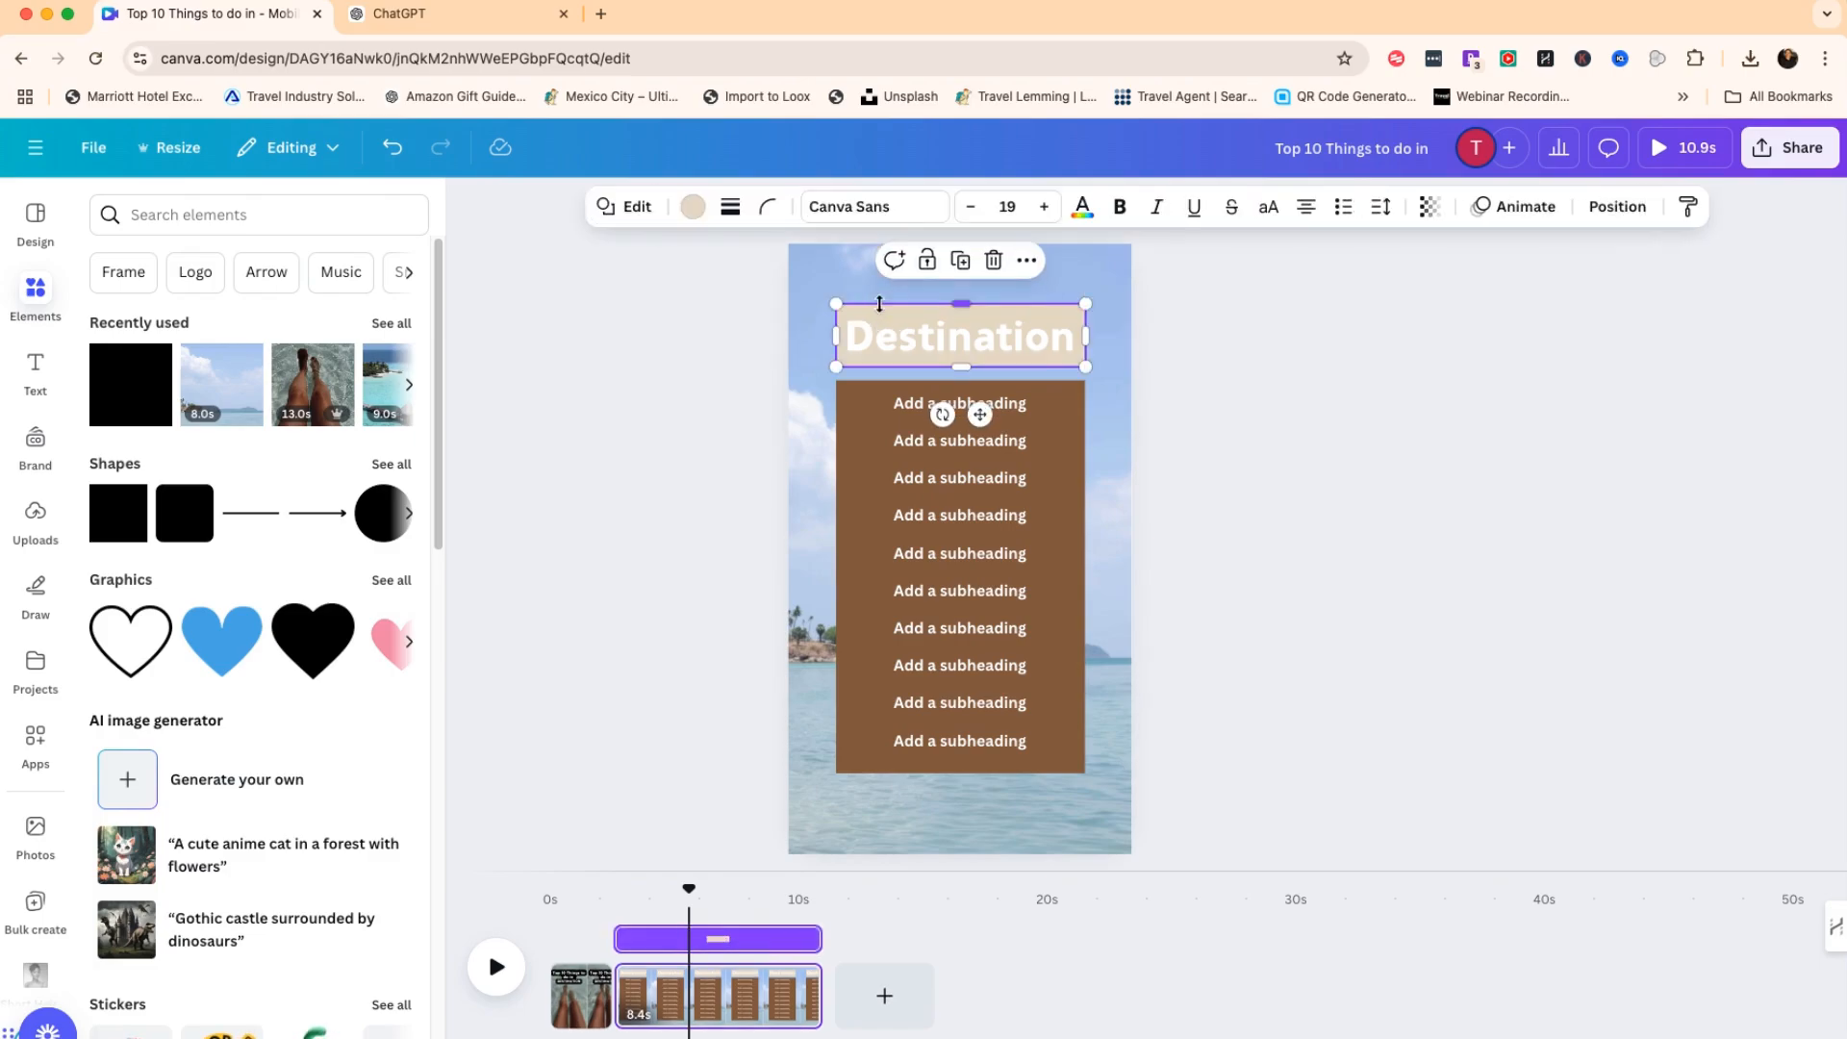
{"action": "left_click", "coordinate": [868, 768]}
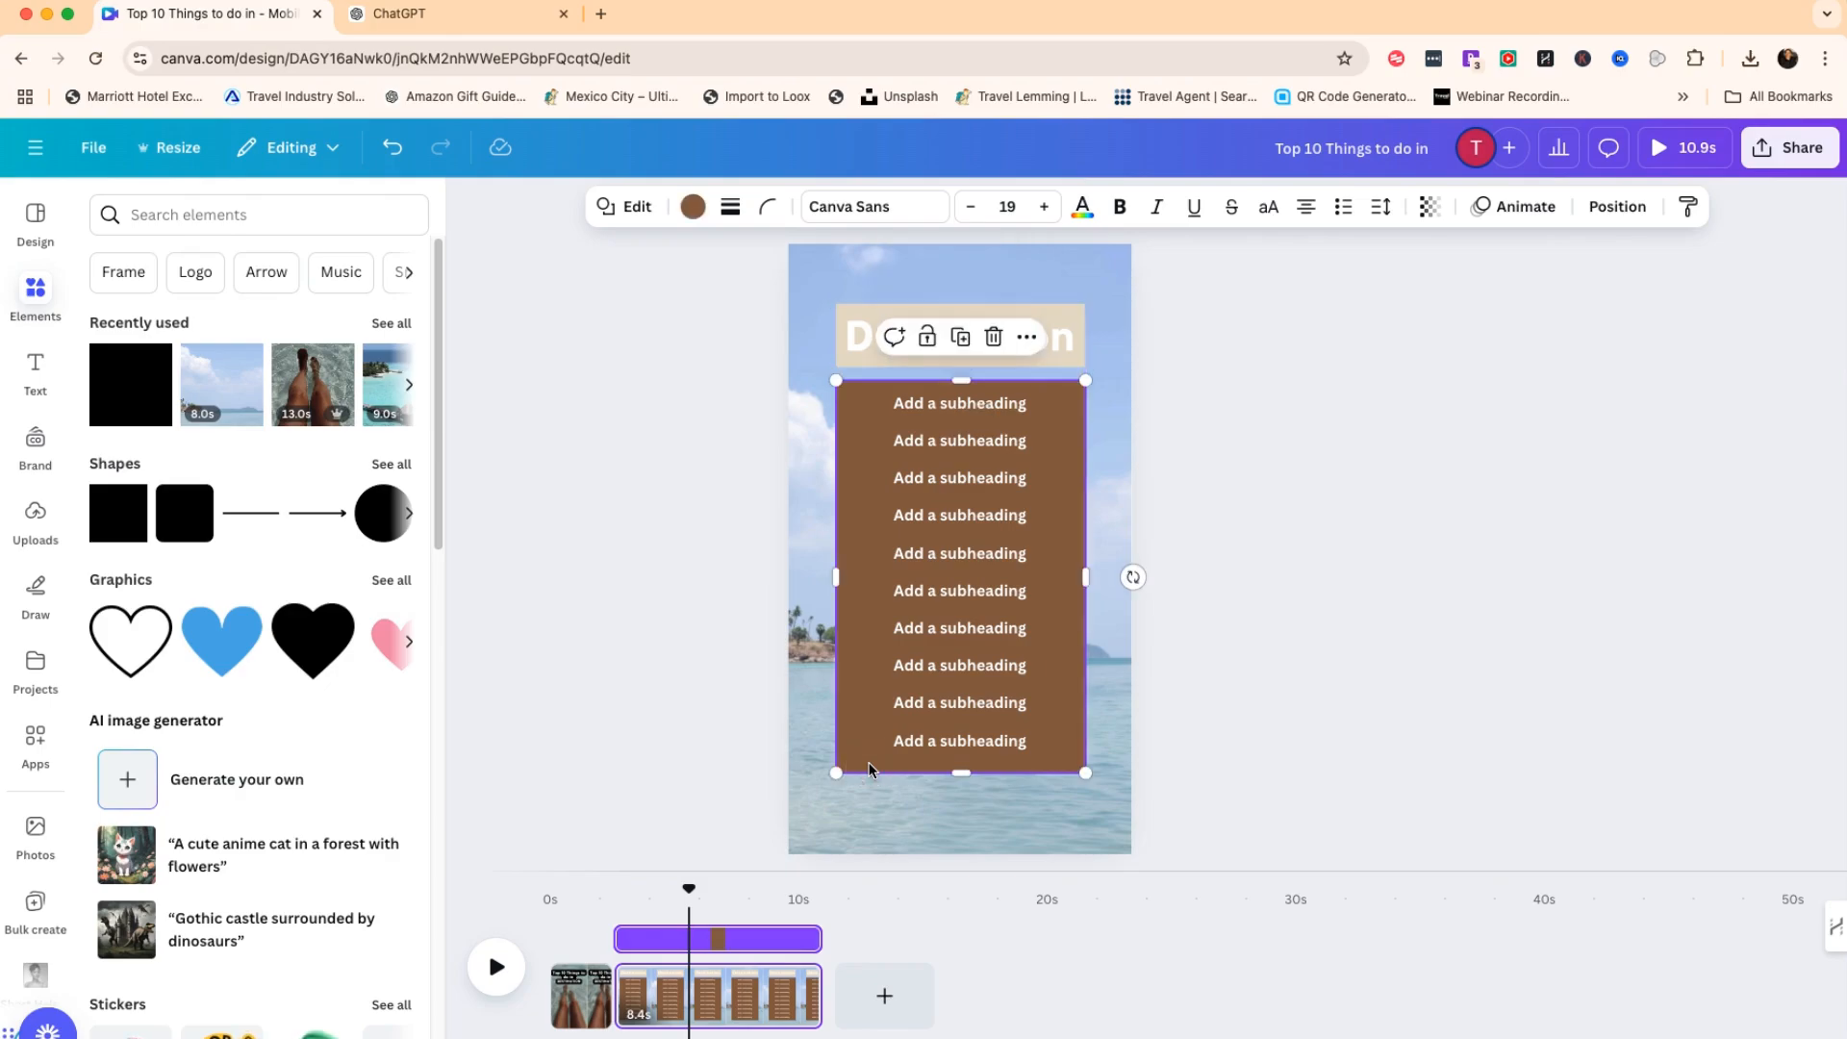
{"action": "left_click", "coordinate": [844, 309]}
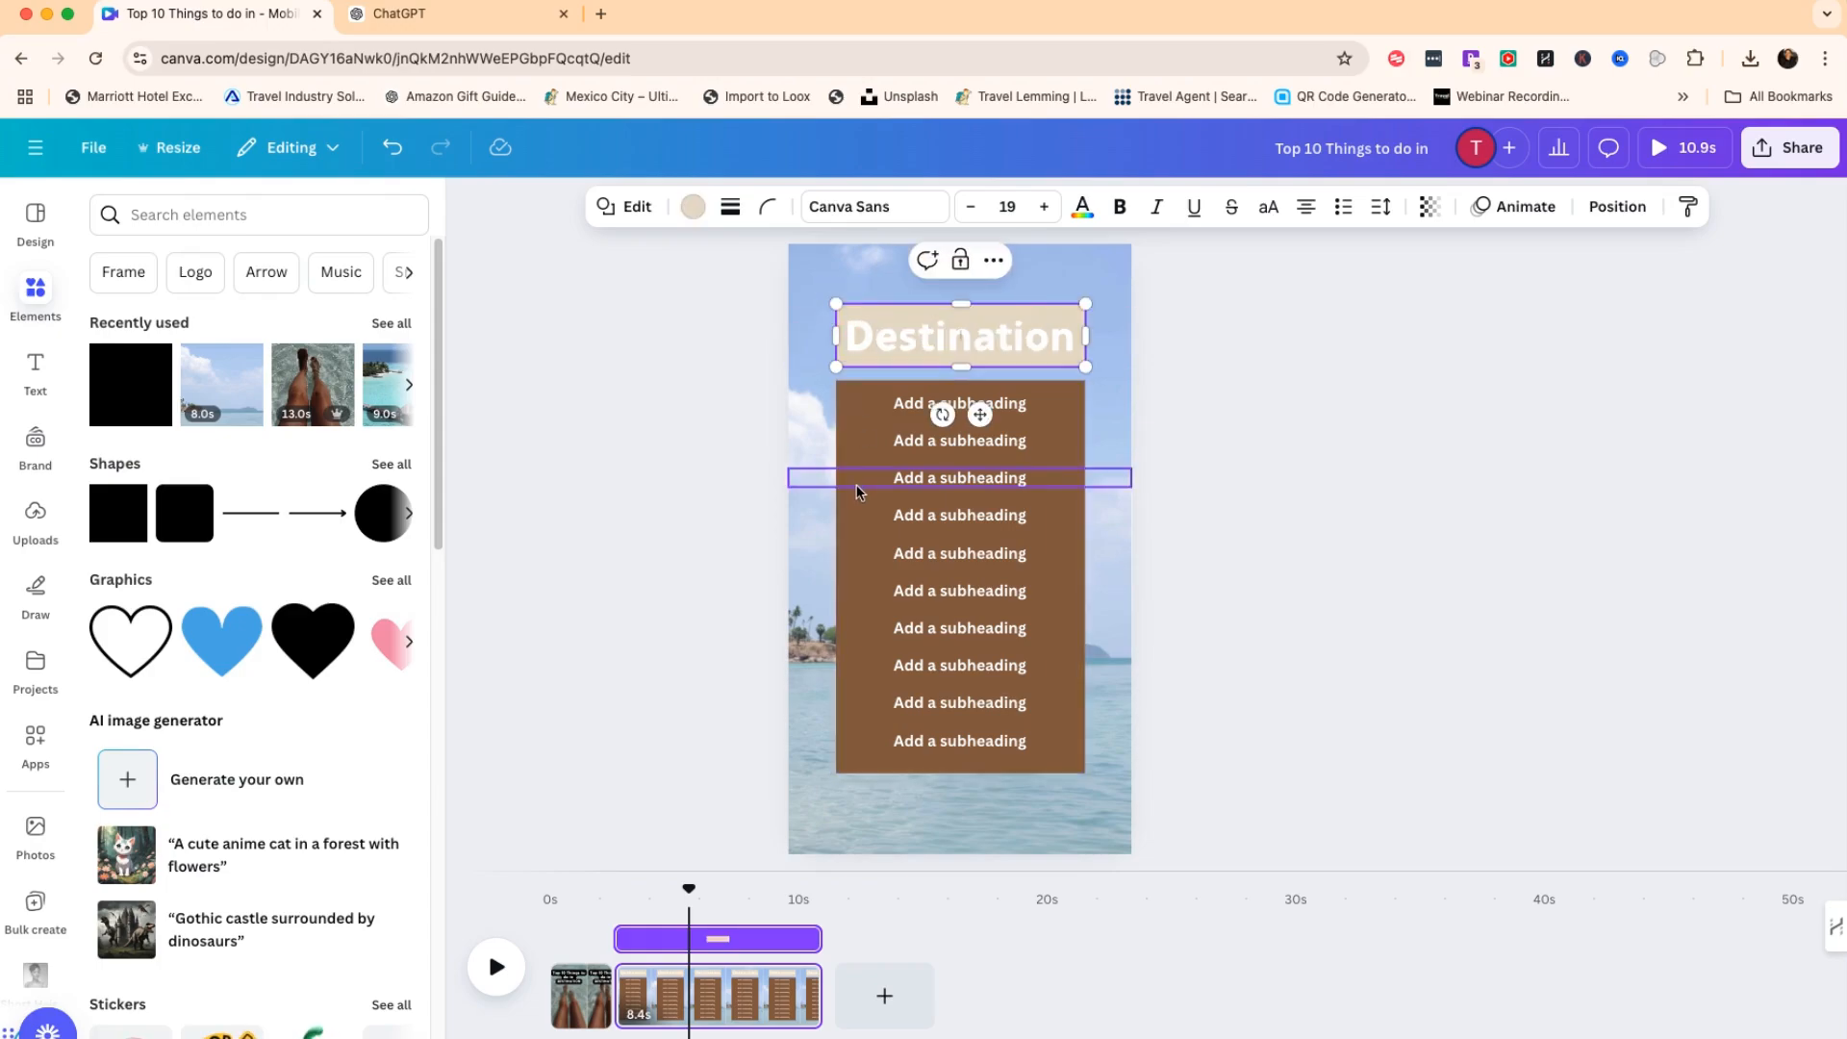
{"action": "left_click", "coordinate": [879, 770]}
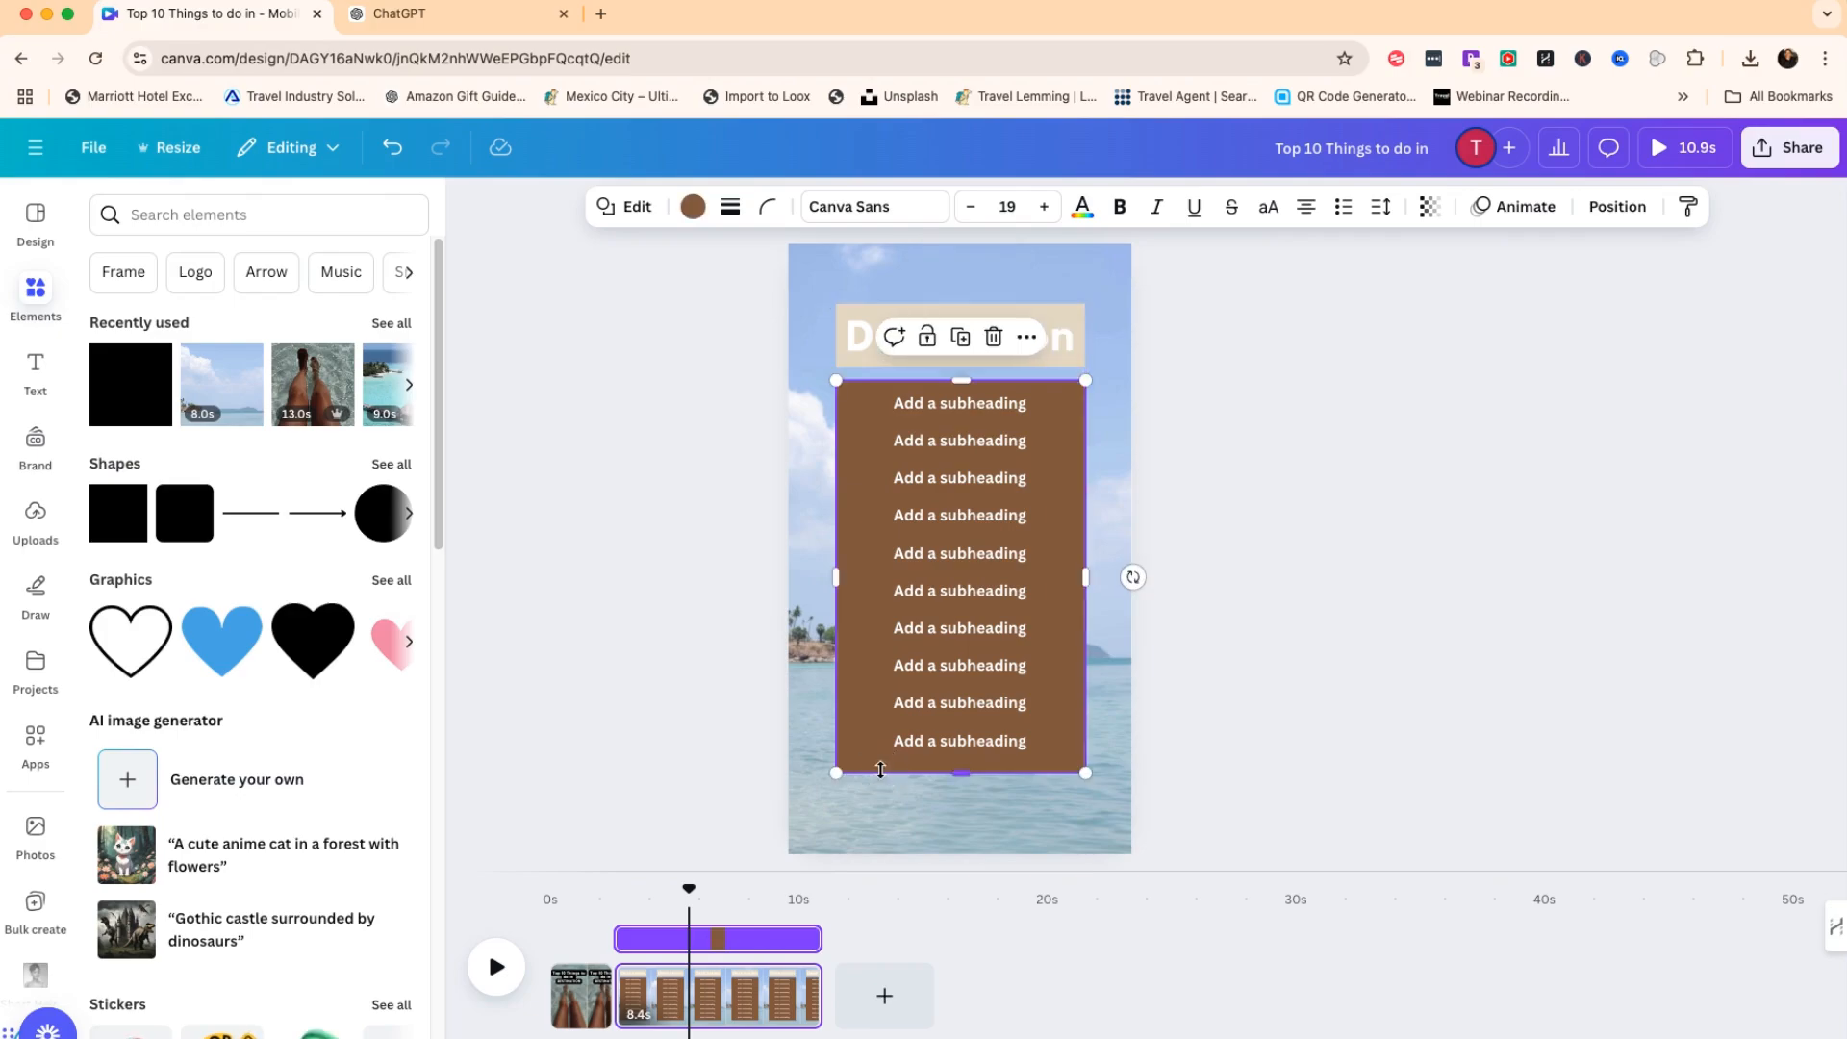
{"action": "left_click", "coordinate": [846, 316]}
{"action": "left_click", "coordinate": [1365, 519]}
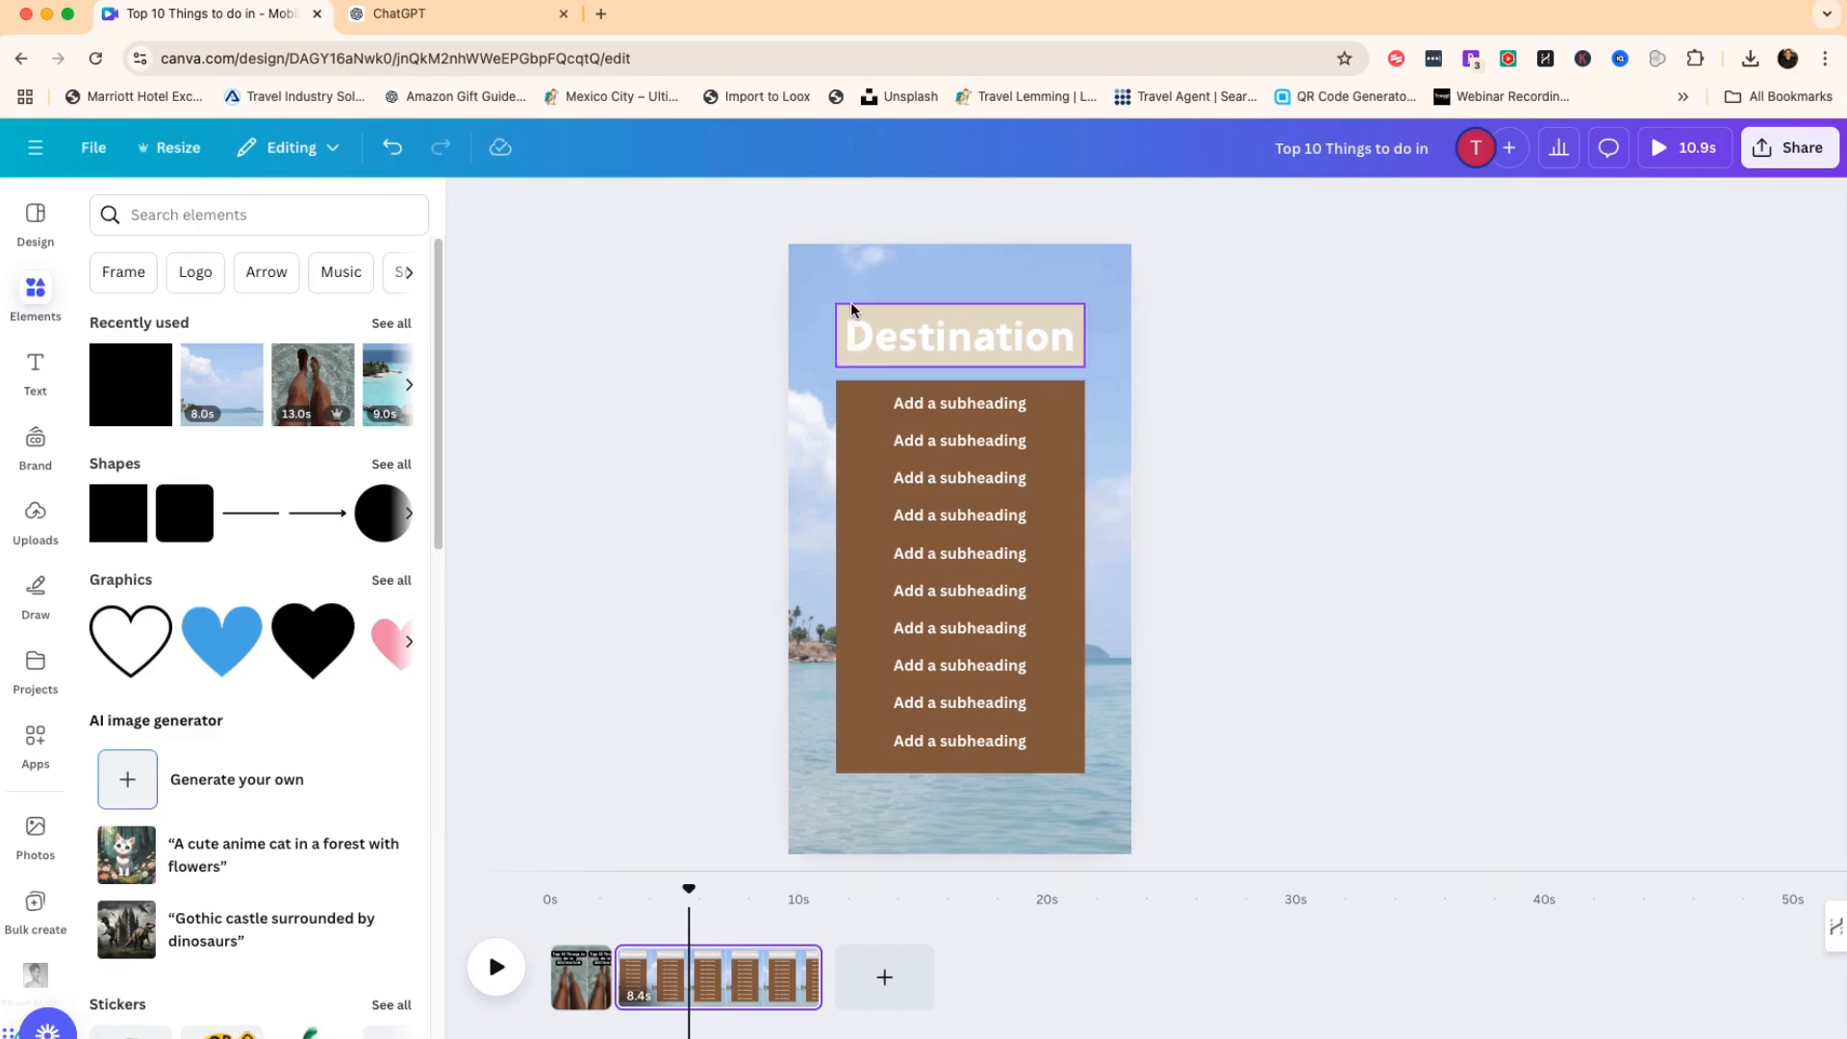
Colour the banner behind the Destination title black and set its transparency to 50.
{"action": "left_click", "coordinate": [848, 312]}
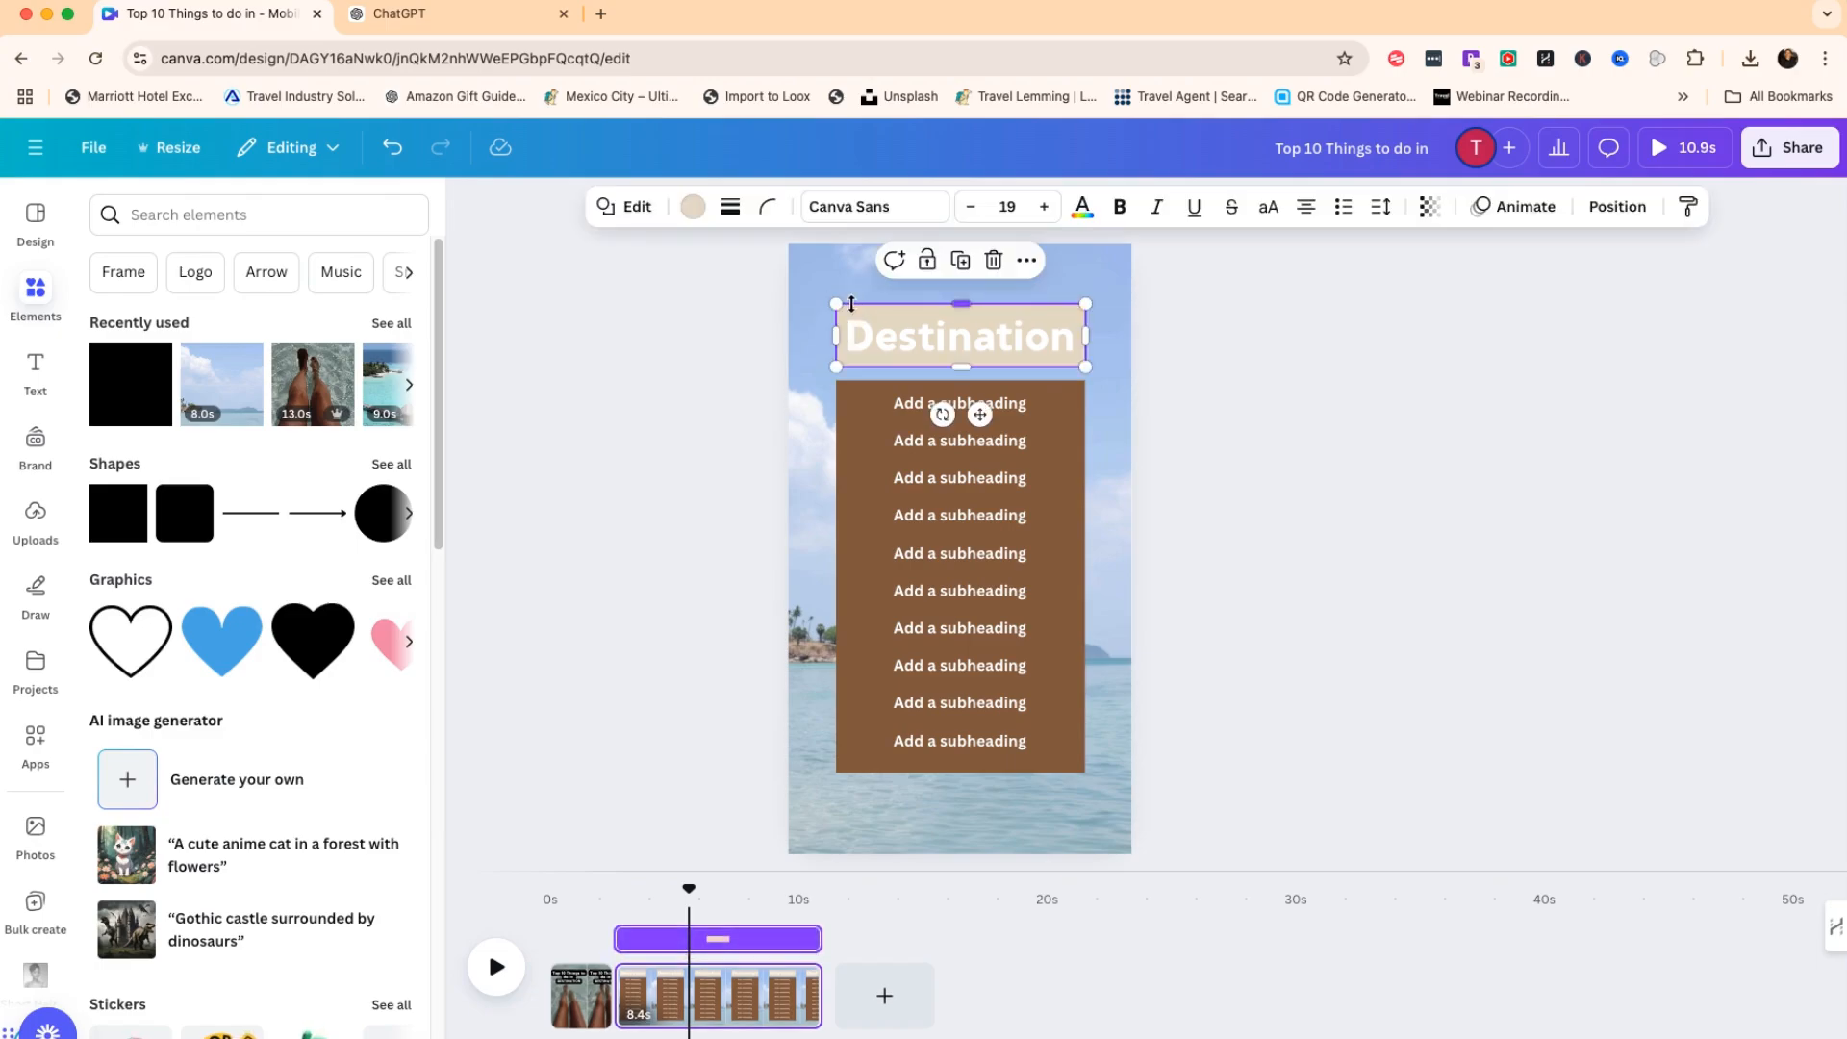
{"action": "left_click", "coordinate": [695, 208]}
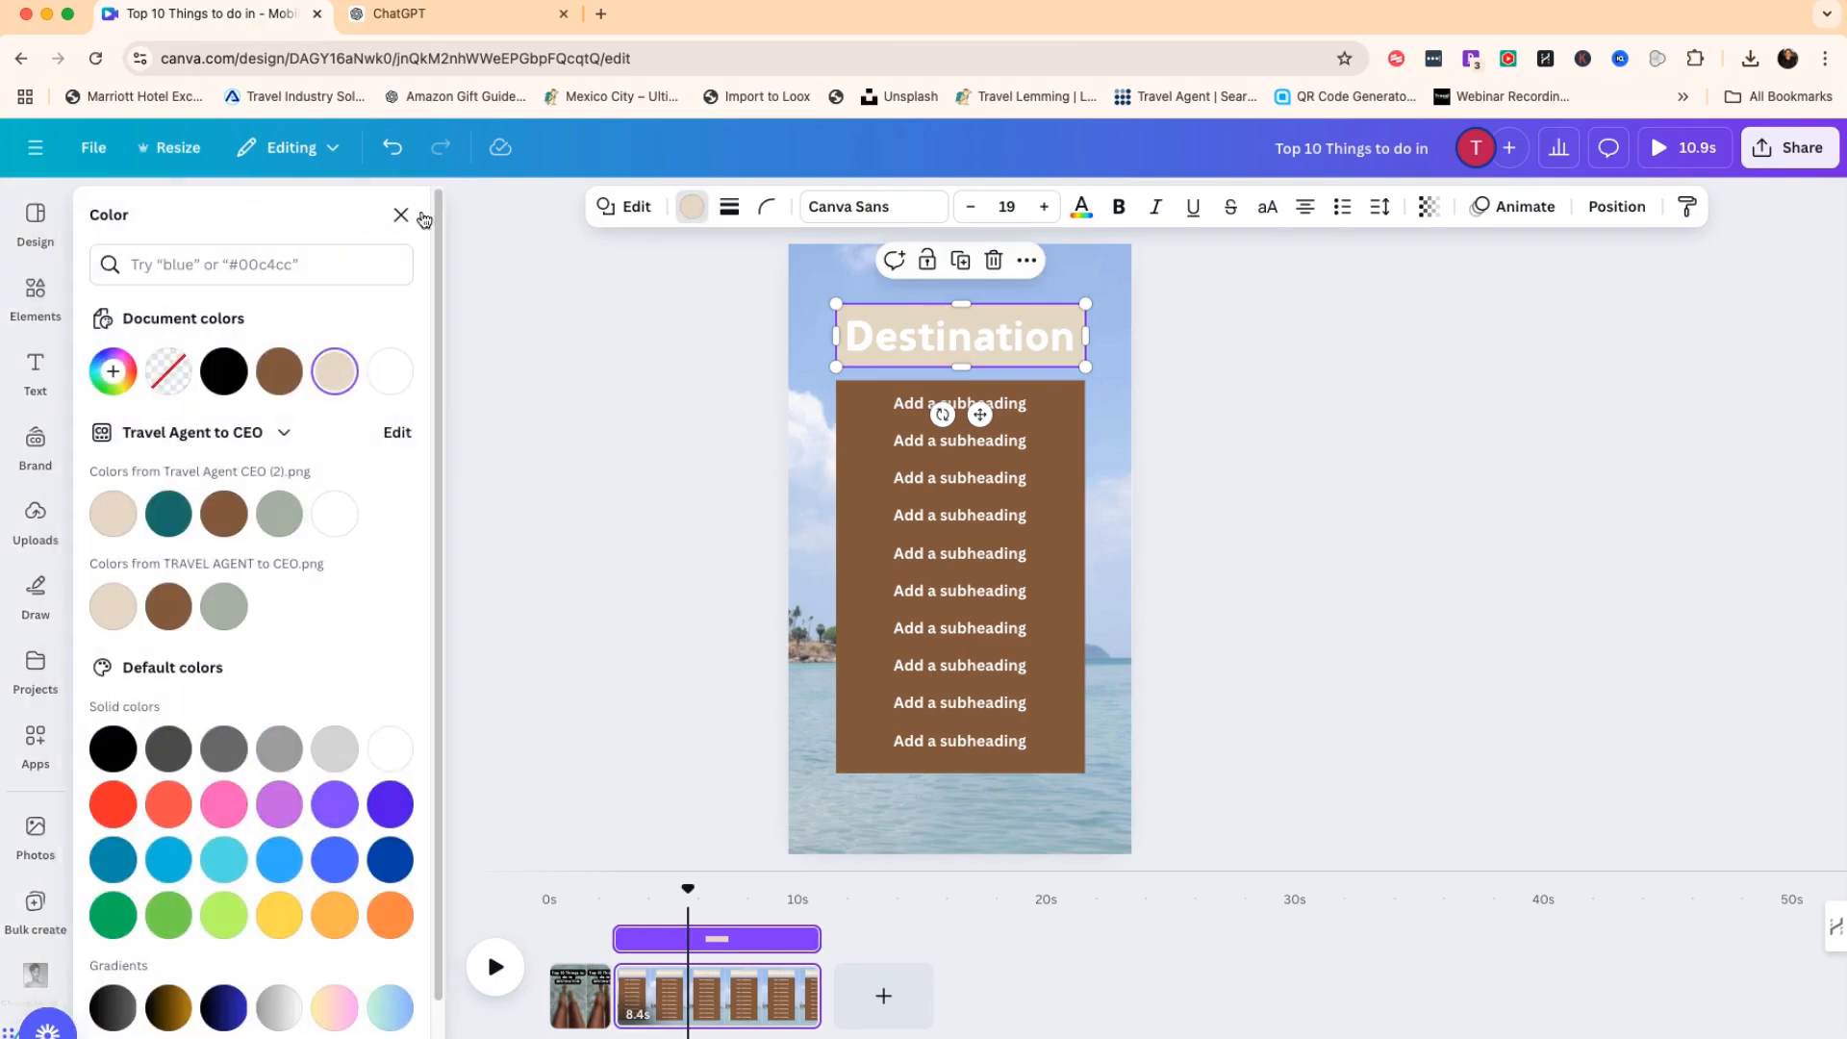
{"action": "left_click", "coordinate": [223, 371]}
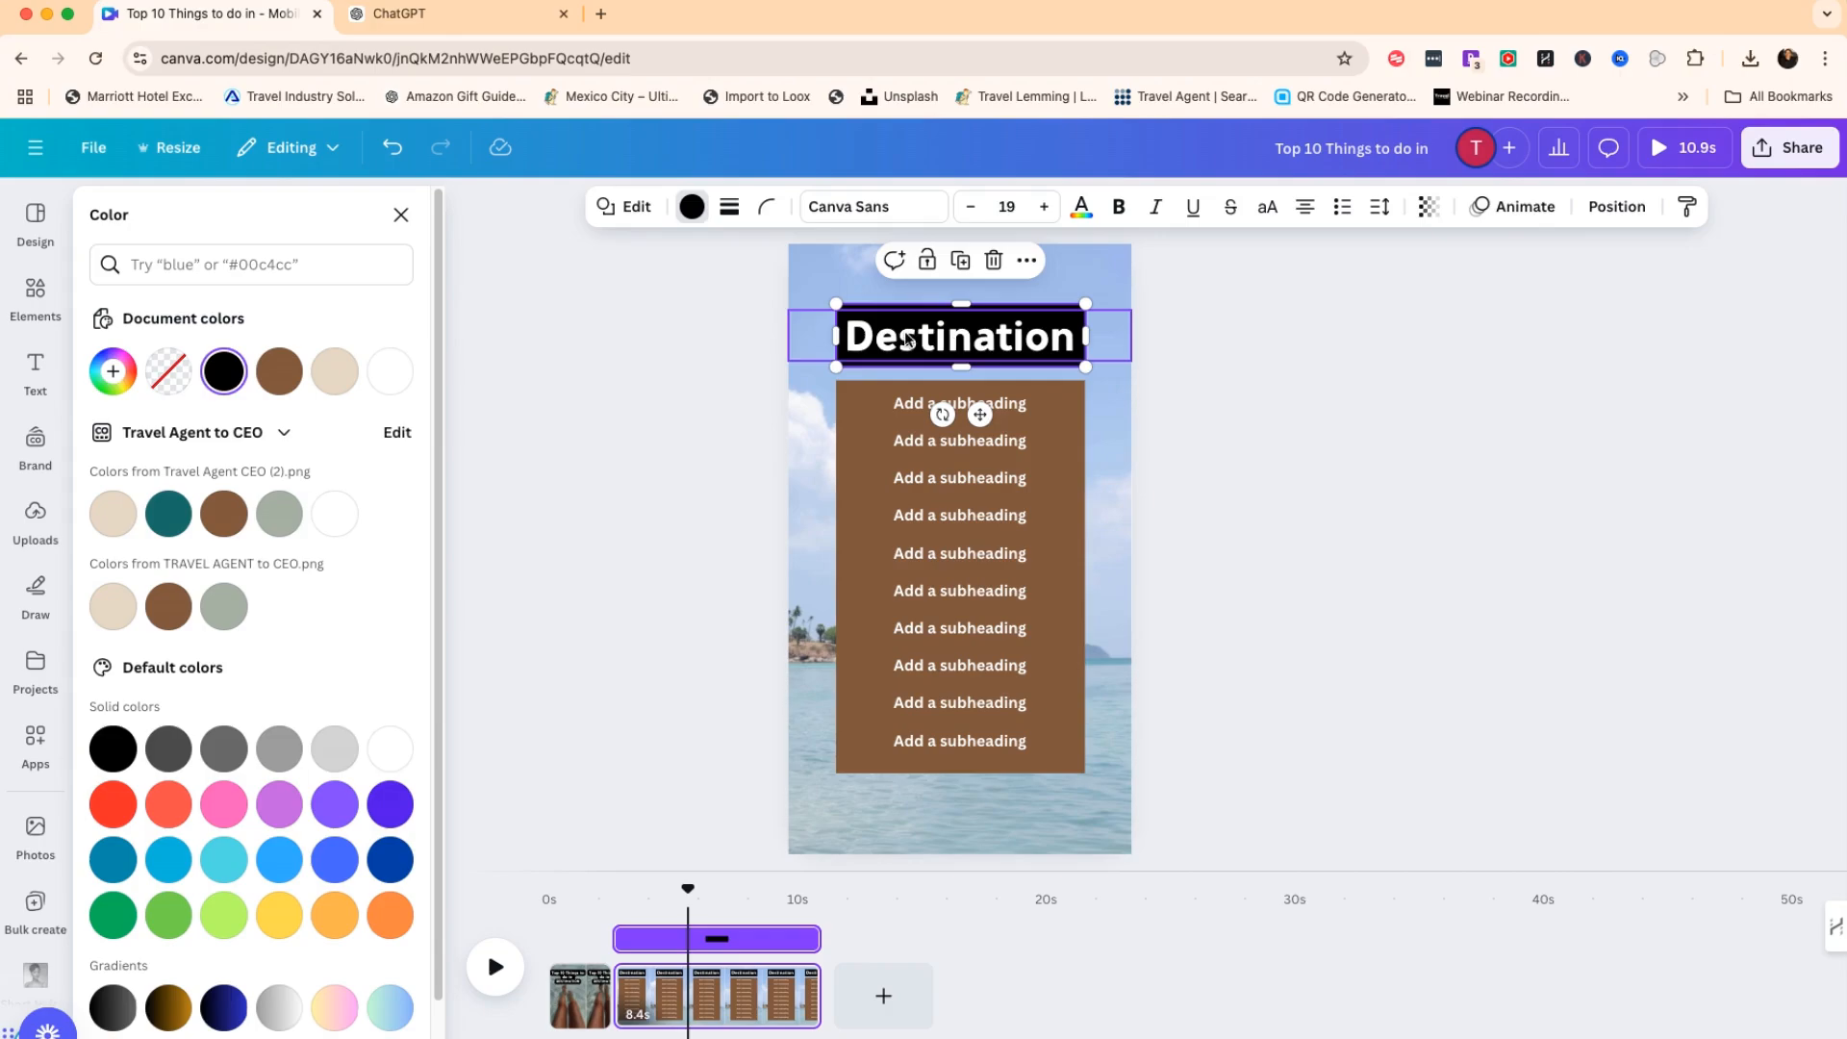
{"action": "left_click", "coordinate": [1429, 211]}
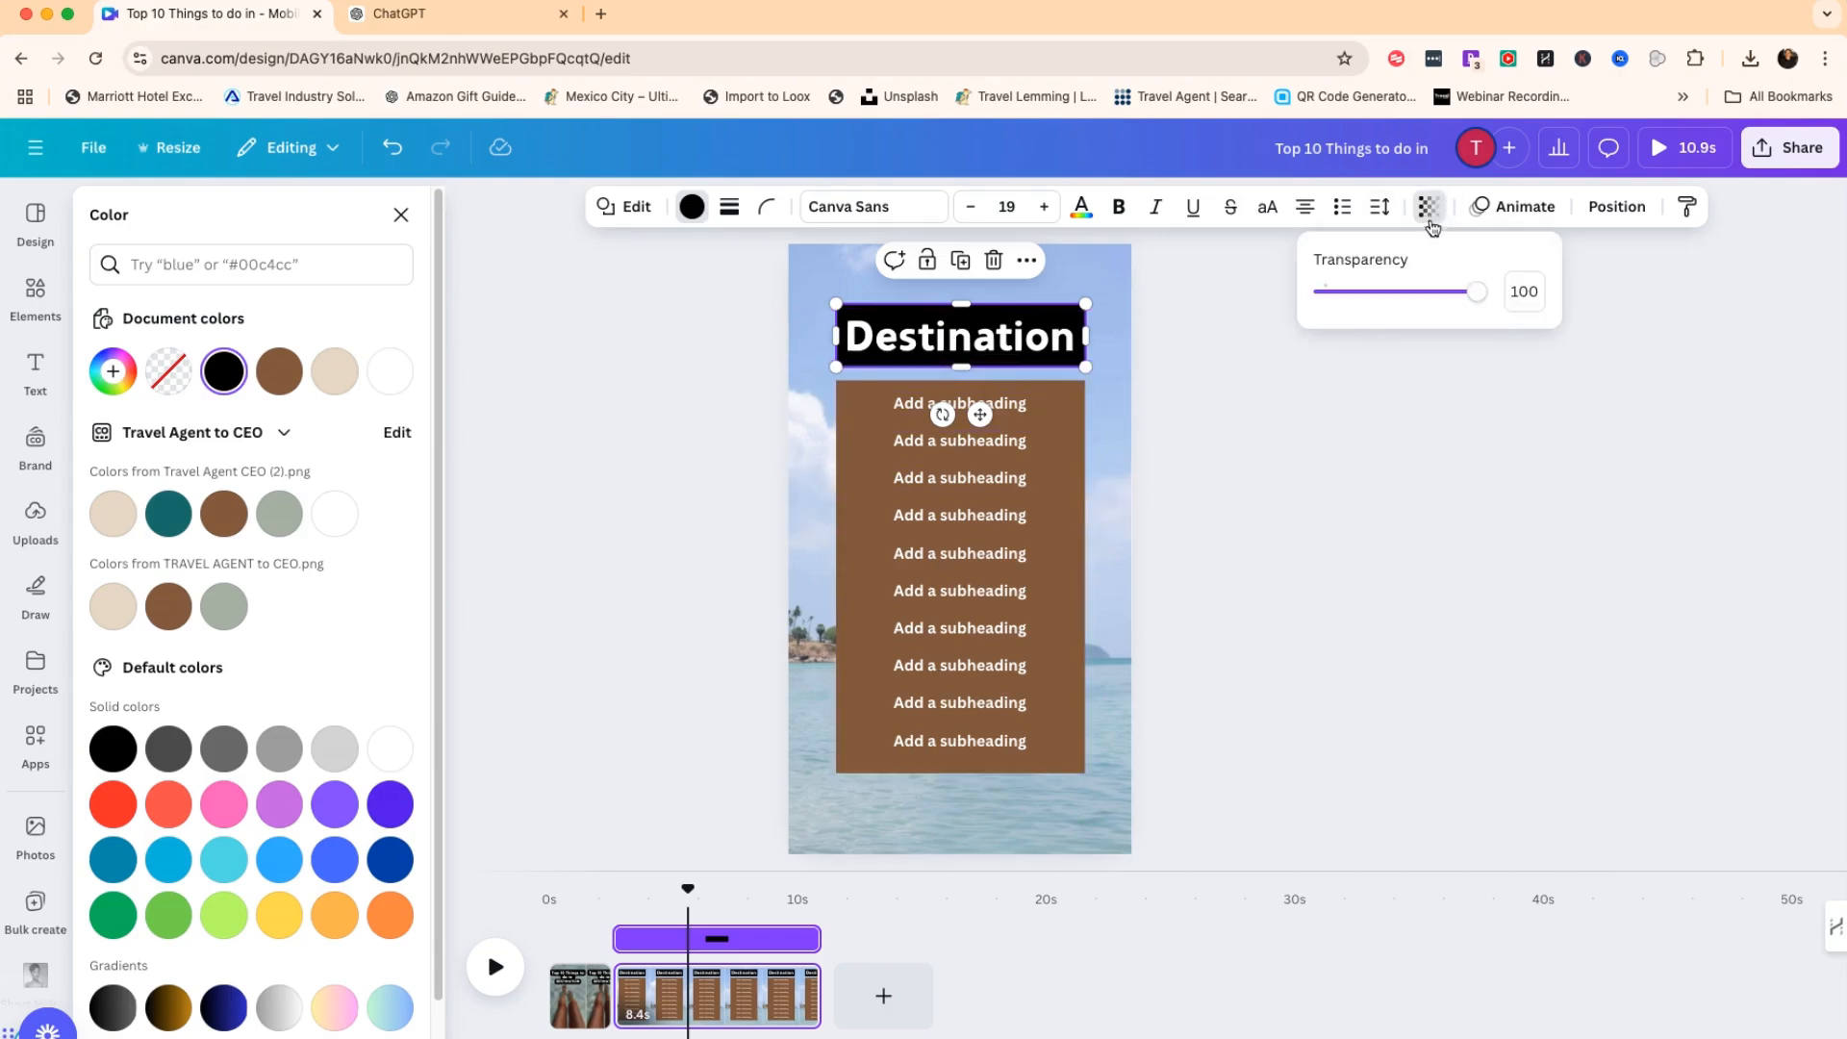
{"action": "left_click", "coordinate": [1477, 296]}
{"action": "left_click_drag", "start_coordinate": [1478, 299], "coordinate": [1402, 307]}
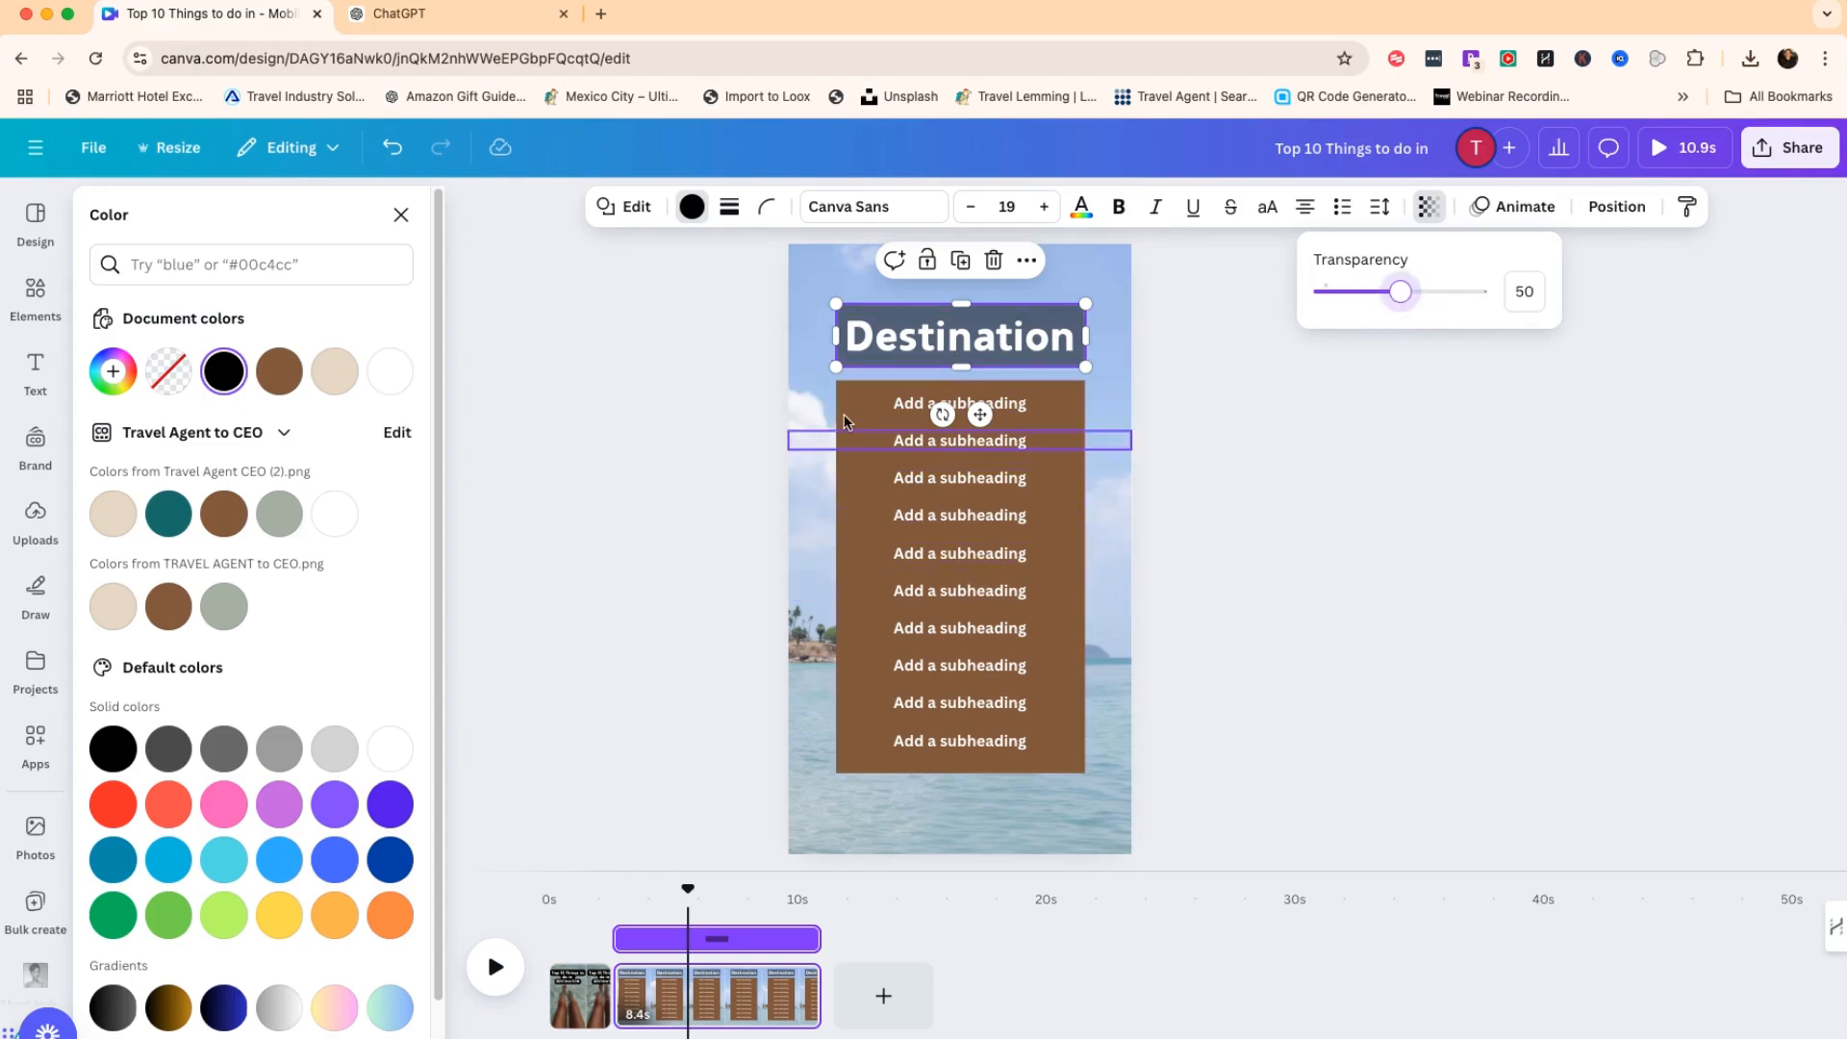
Colour the panel behind the subheadings black and make it semi-transparent like the title banner.
{"action": "left_click", "coordinate": [906, 759]}
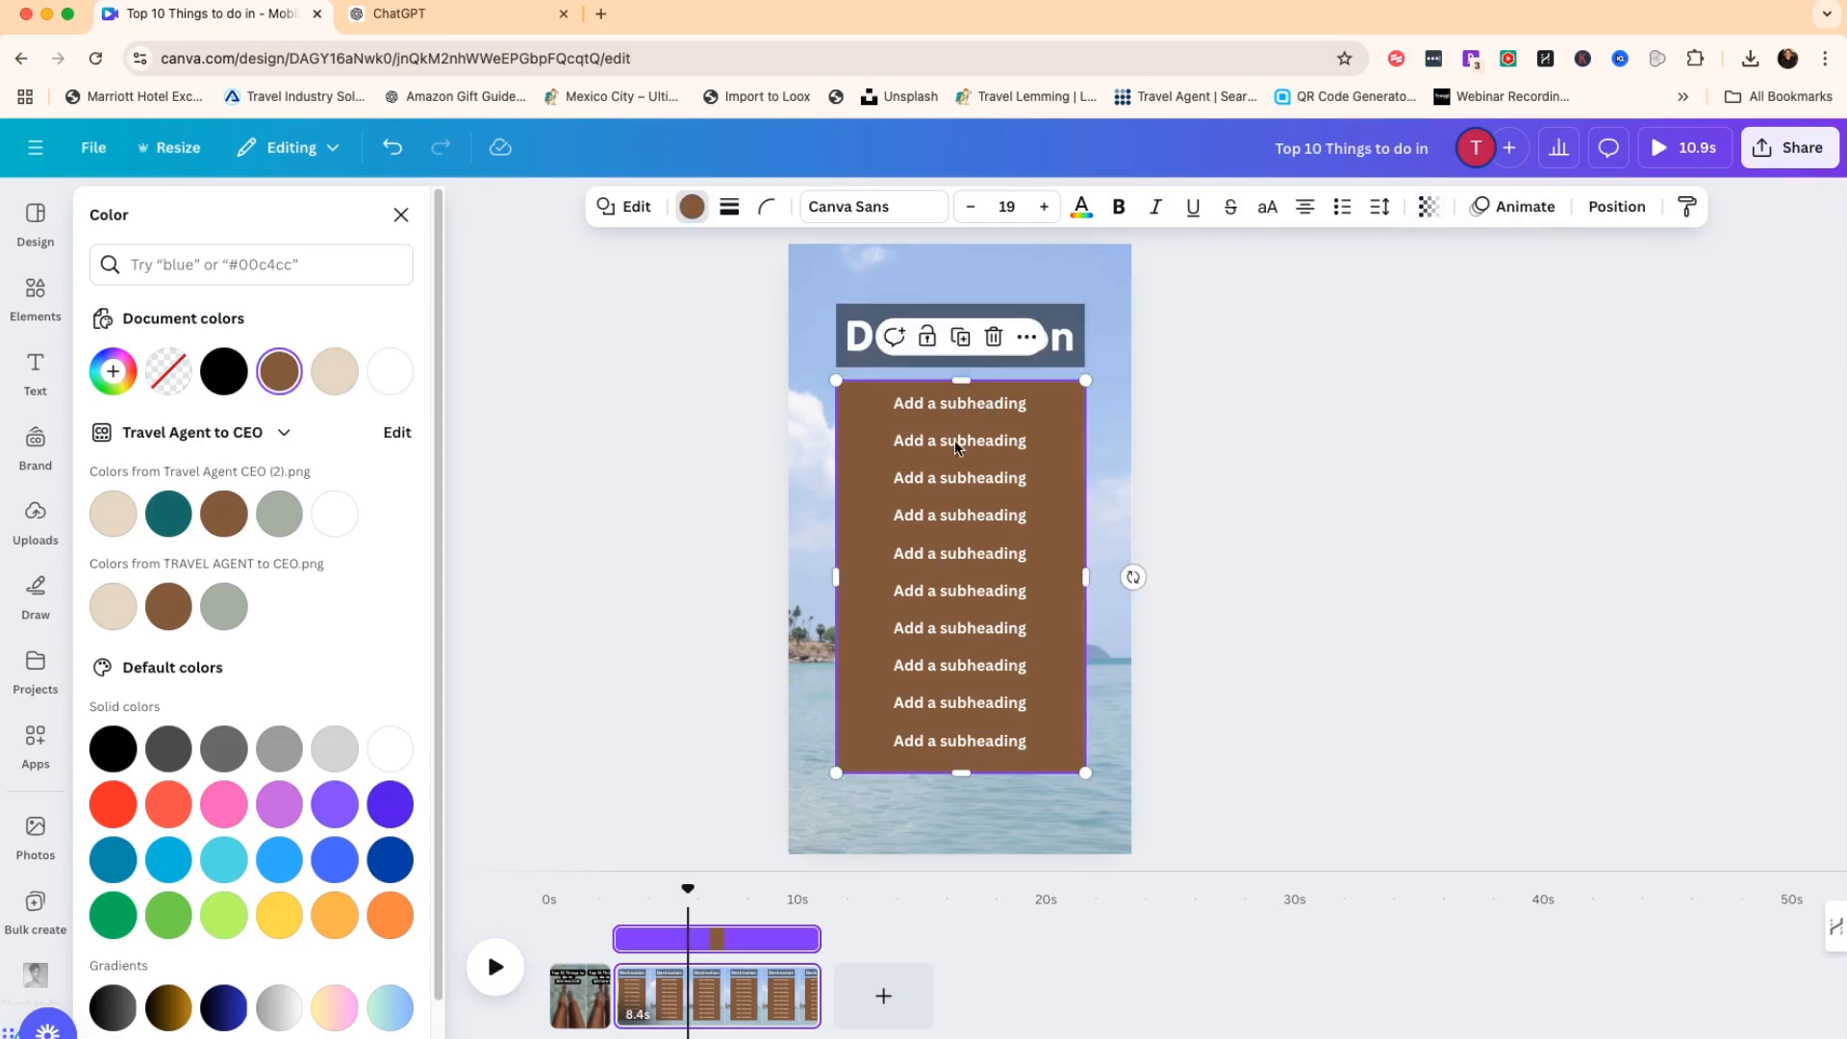
{"action": "left_click", "coordinate": [223, 371]}
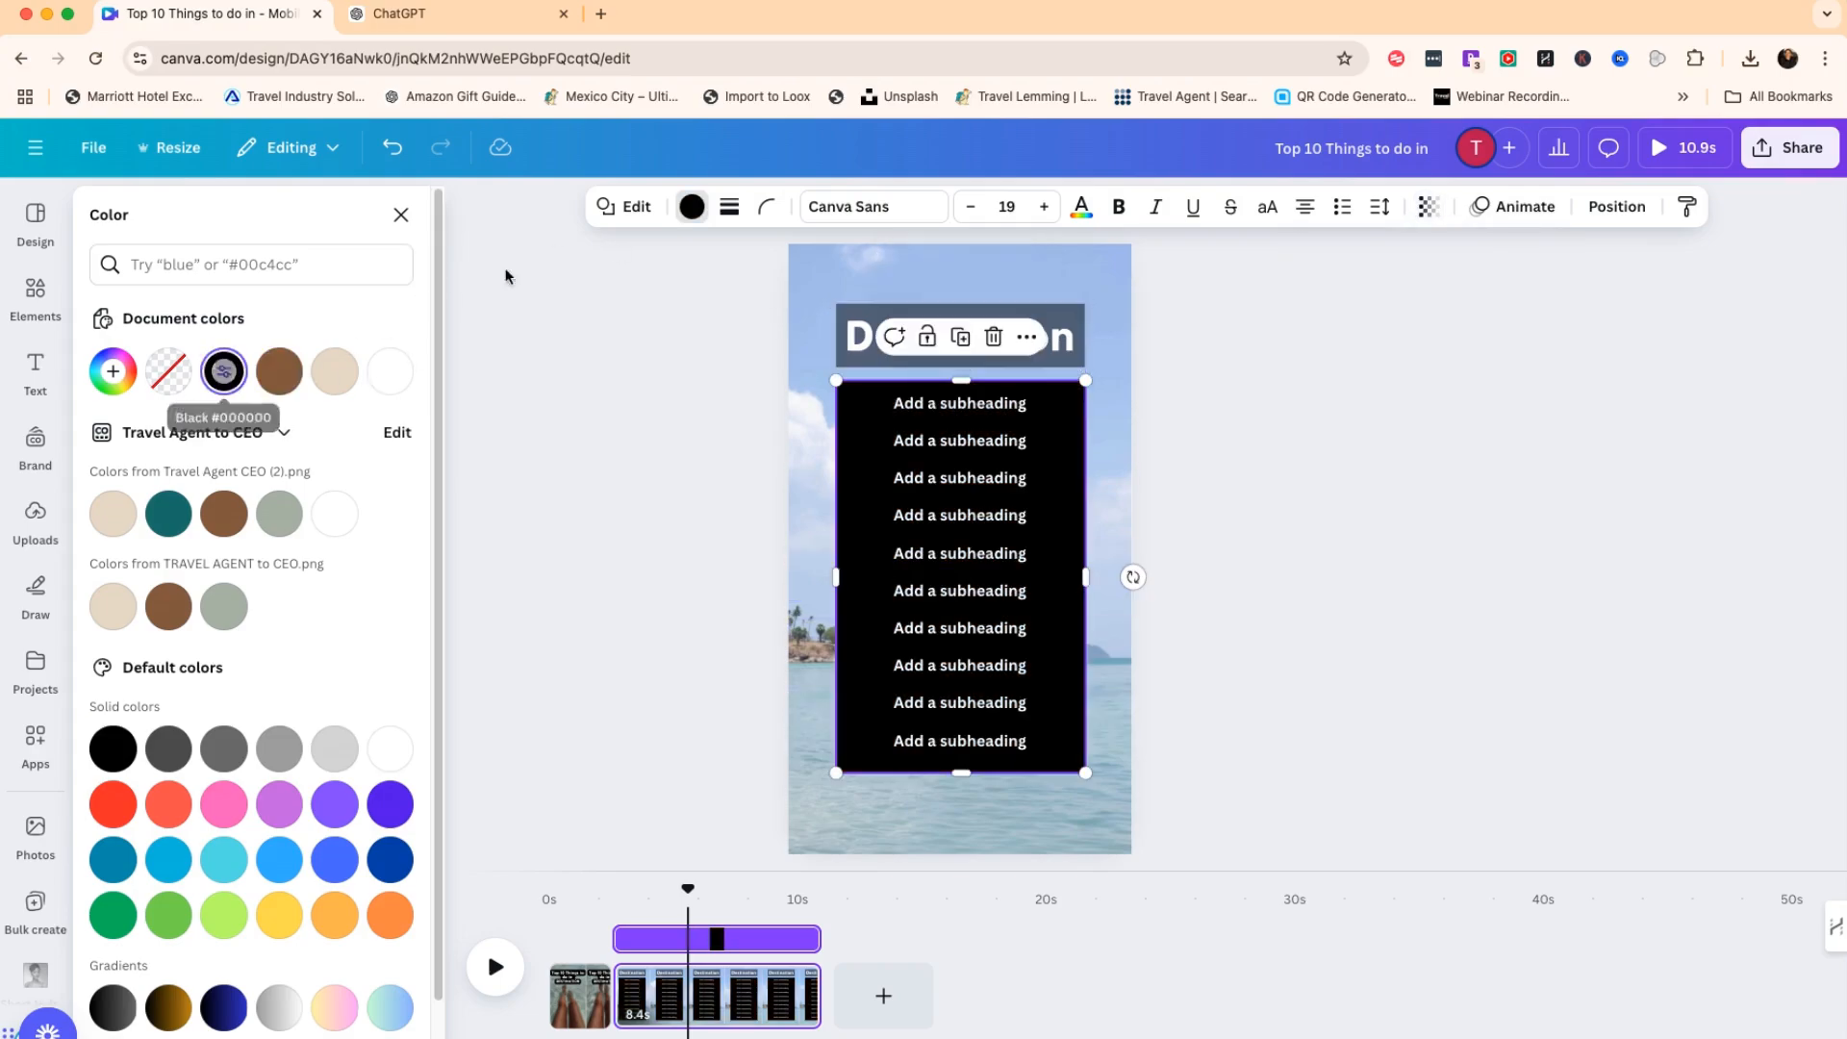
{"action": "left_click", "coordinate": [1430, 206]}
{"action": "left_click_drag", "start_coordinate": [1485, 293], "coordinate": [1404, 296]}
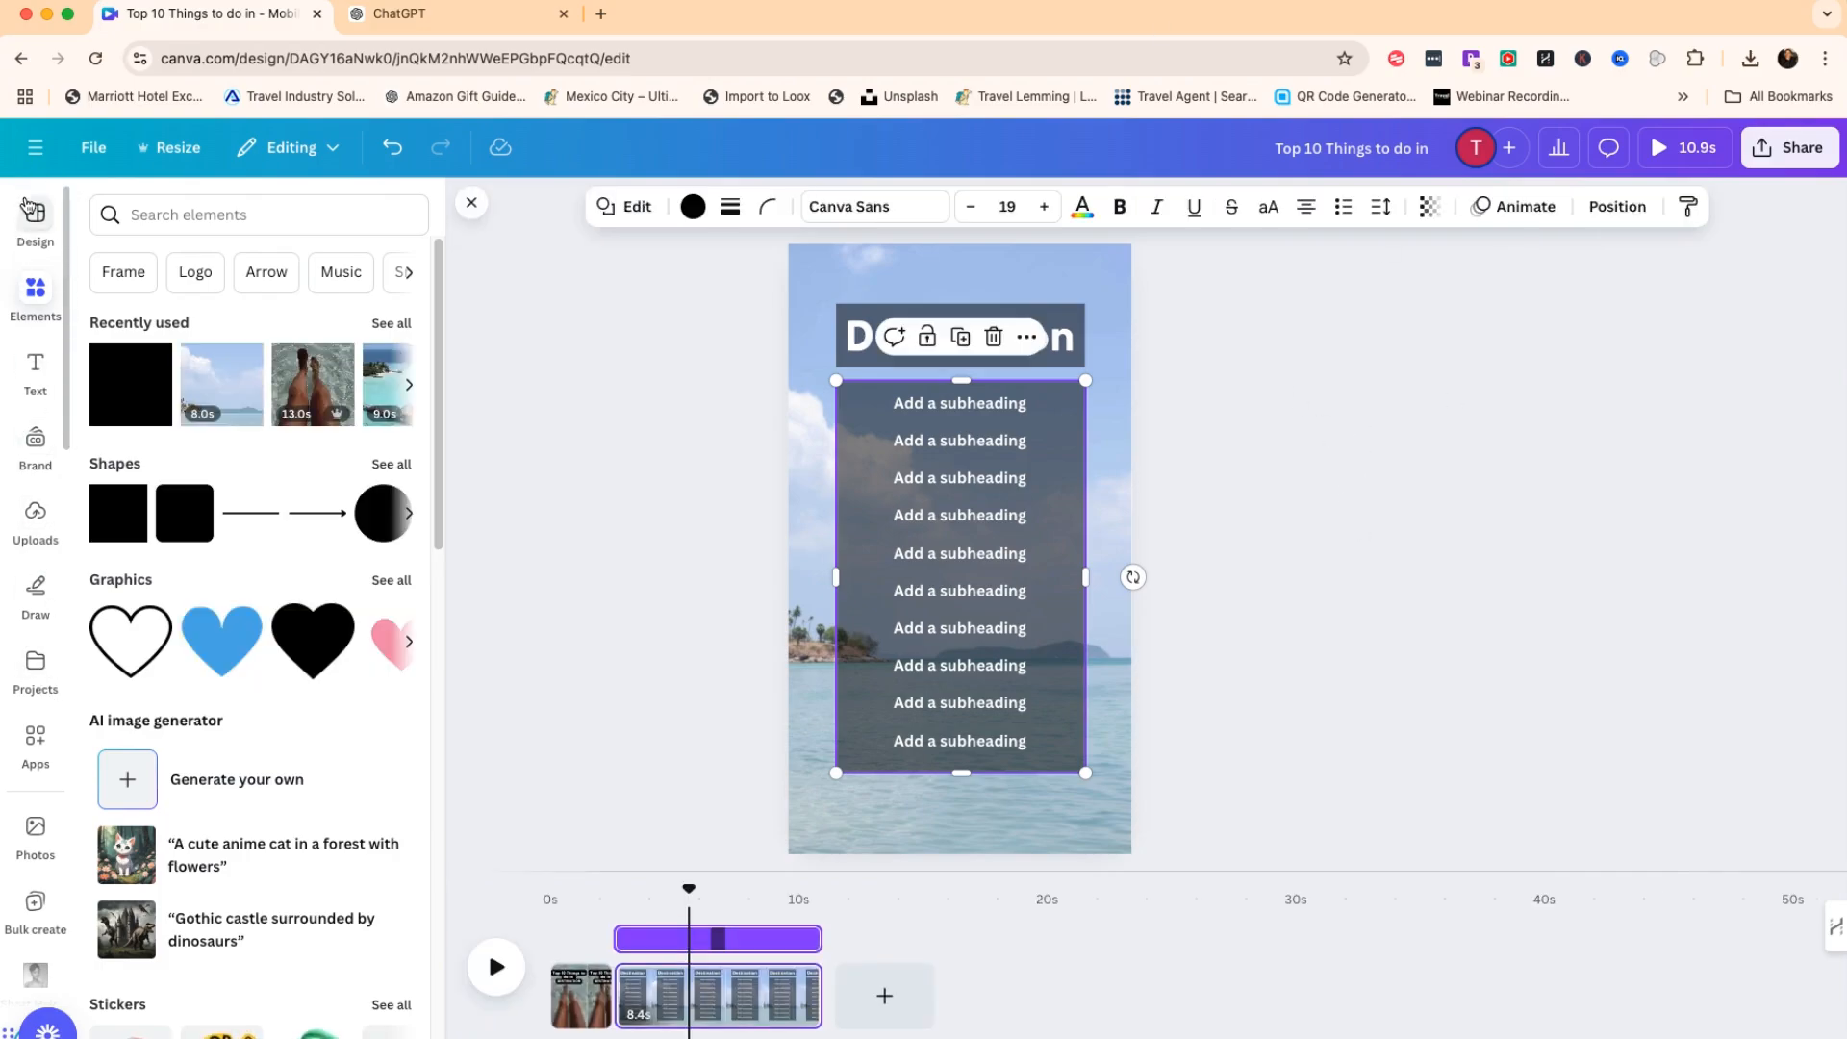
Search the apps for "BULK" and open the Bulk create app.
{"action": "left_click", "coordinate": [38, 741]}
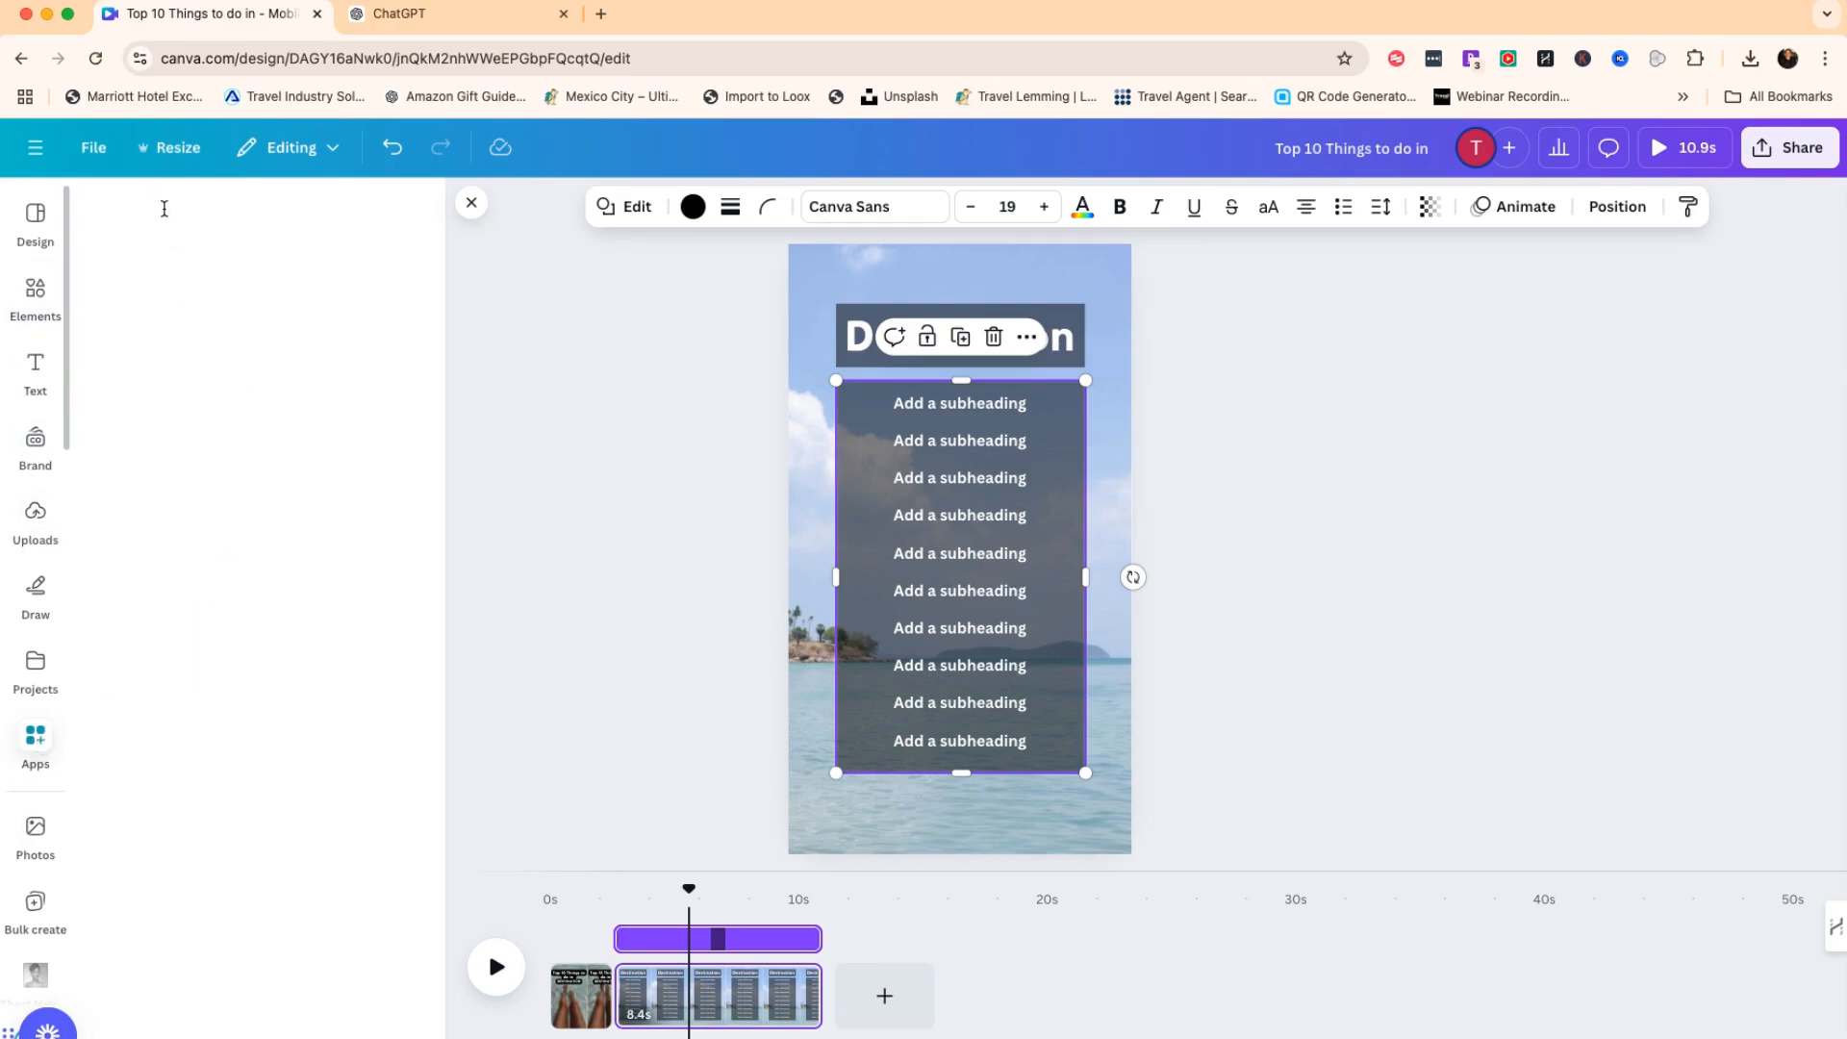
{"action": "type", "text": "BULK"}
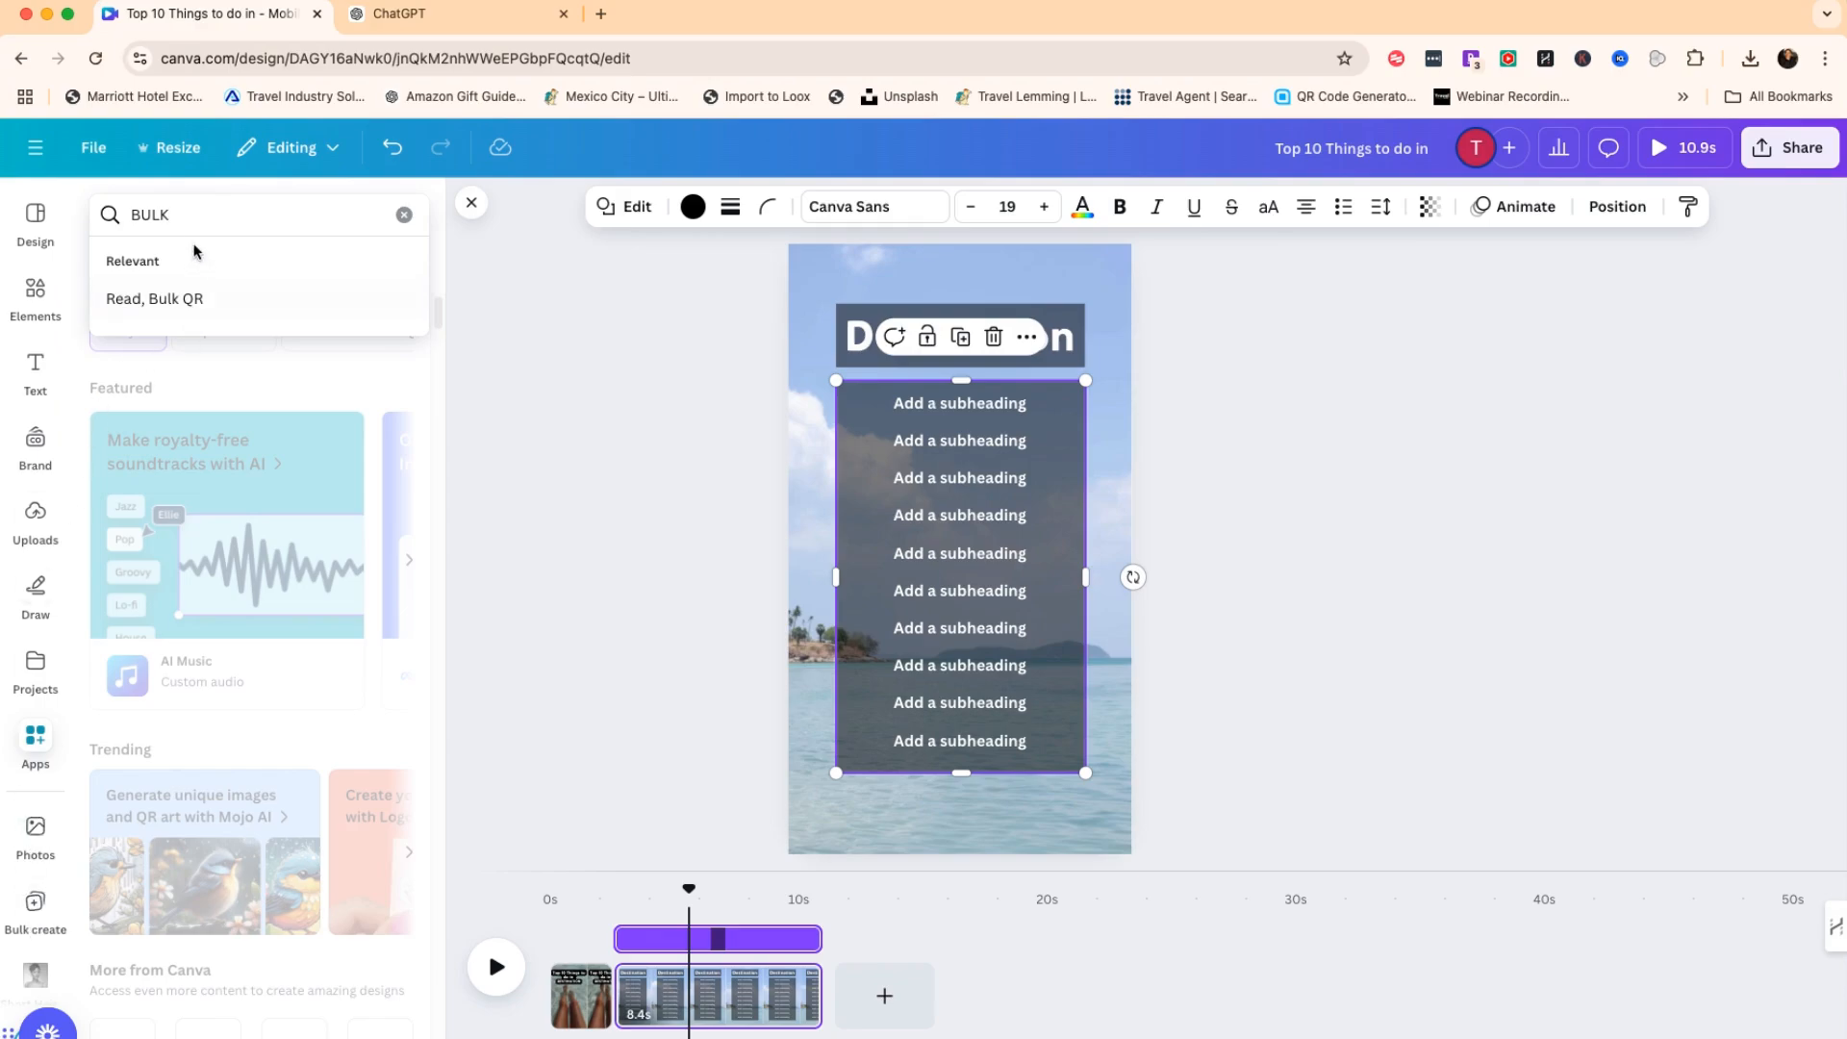
{"action": "key", "text": "Escape"}
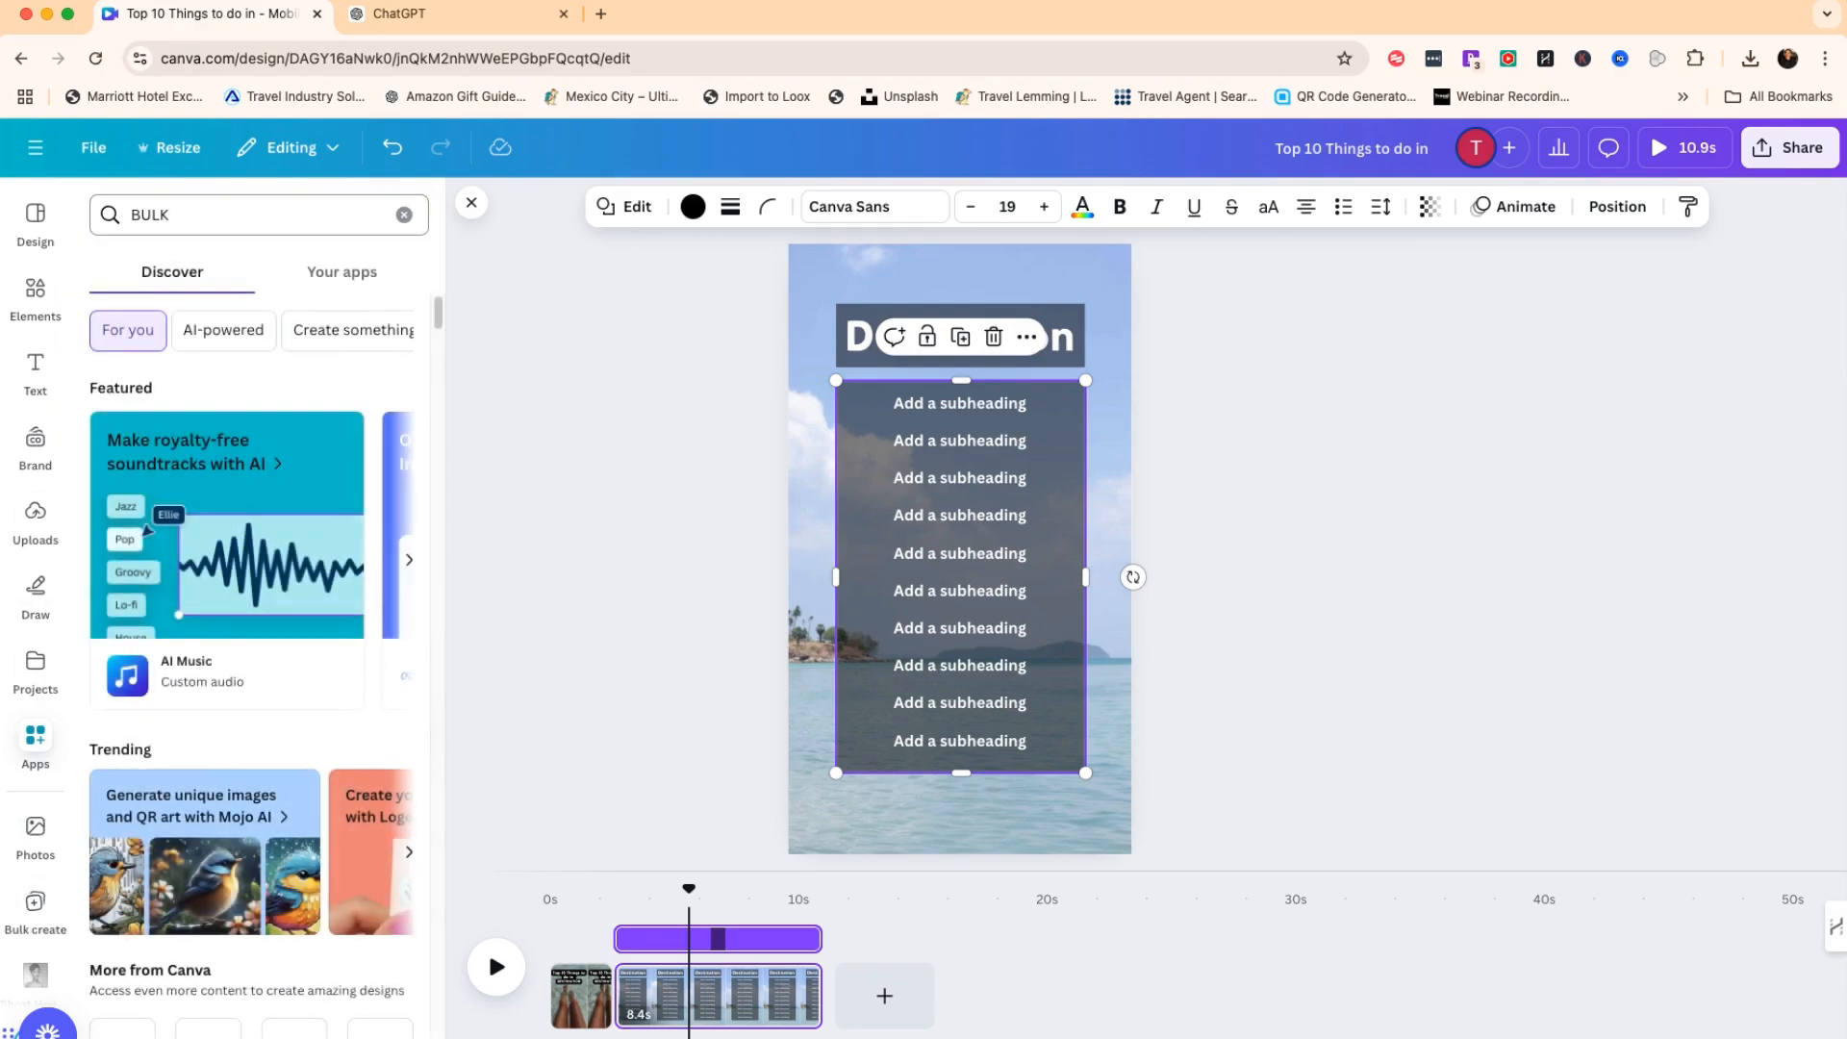
{"action": "key", "text": "Return"}
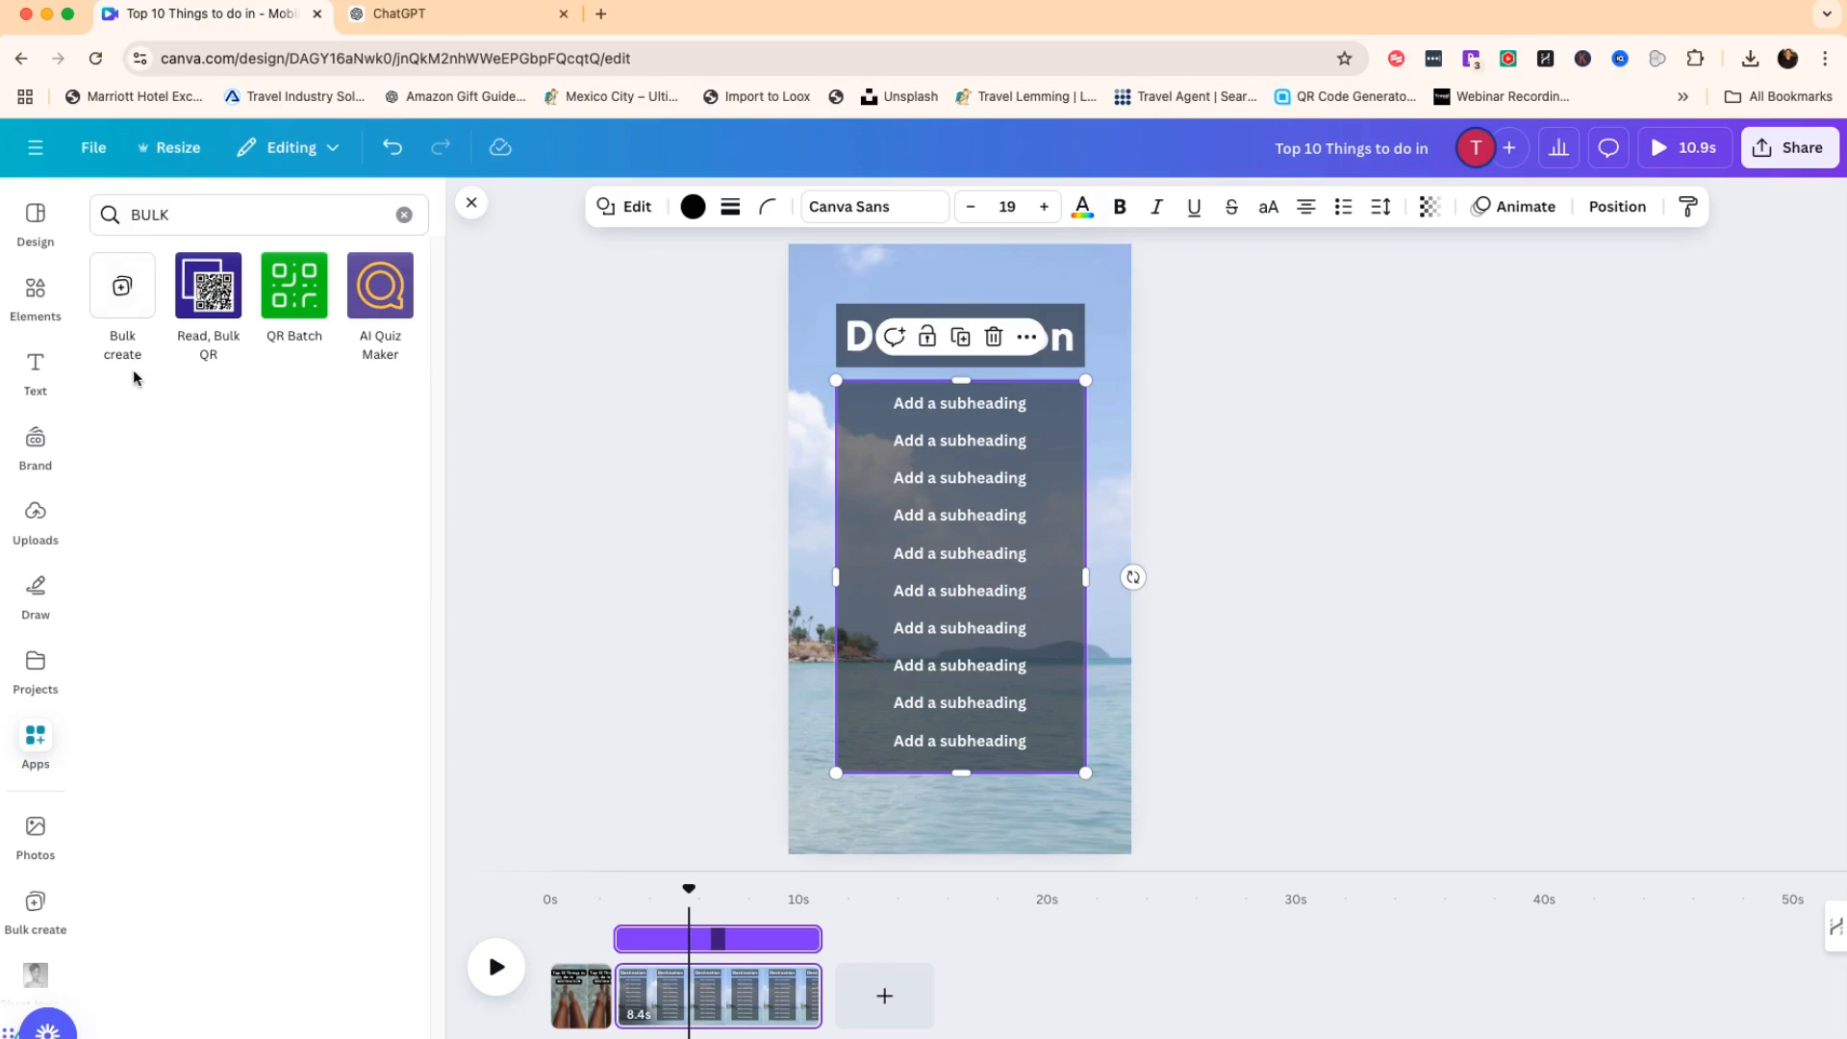
{"action": "left_click", "coordinate": [122, 293]}
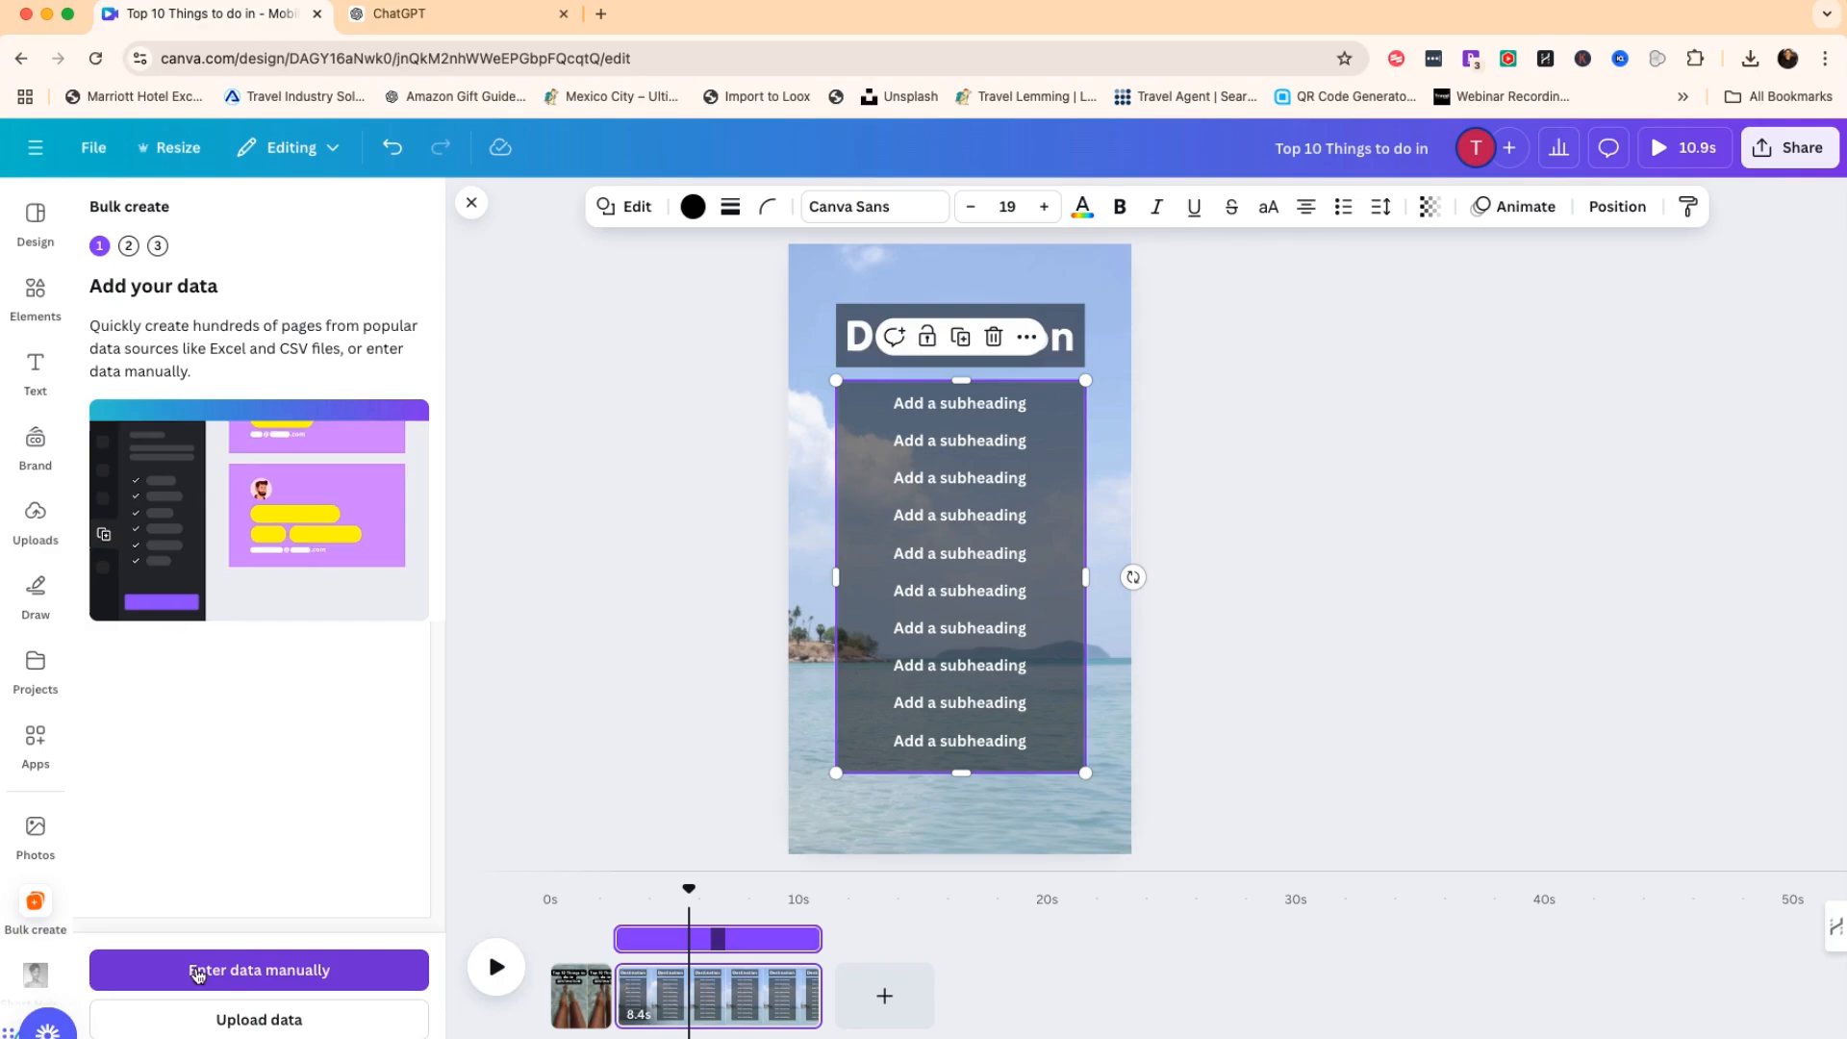
Go to the first page and upload Top_10_Destinations_and_Activities_with_Captions_and_Hashtags.csv as the Bulk create data.
{"action": "left_click", "coordinate": [557, 991]}
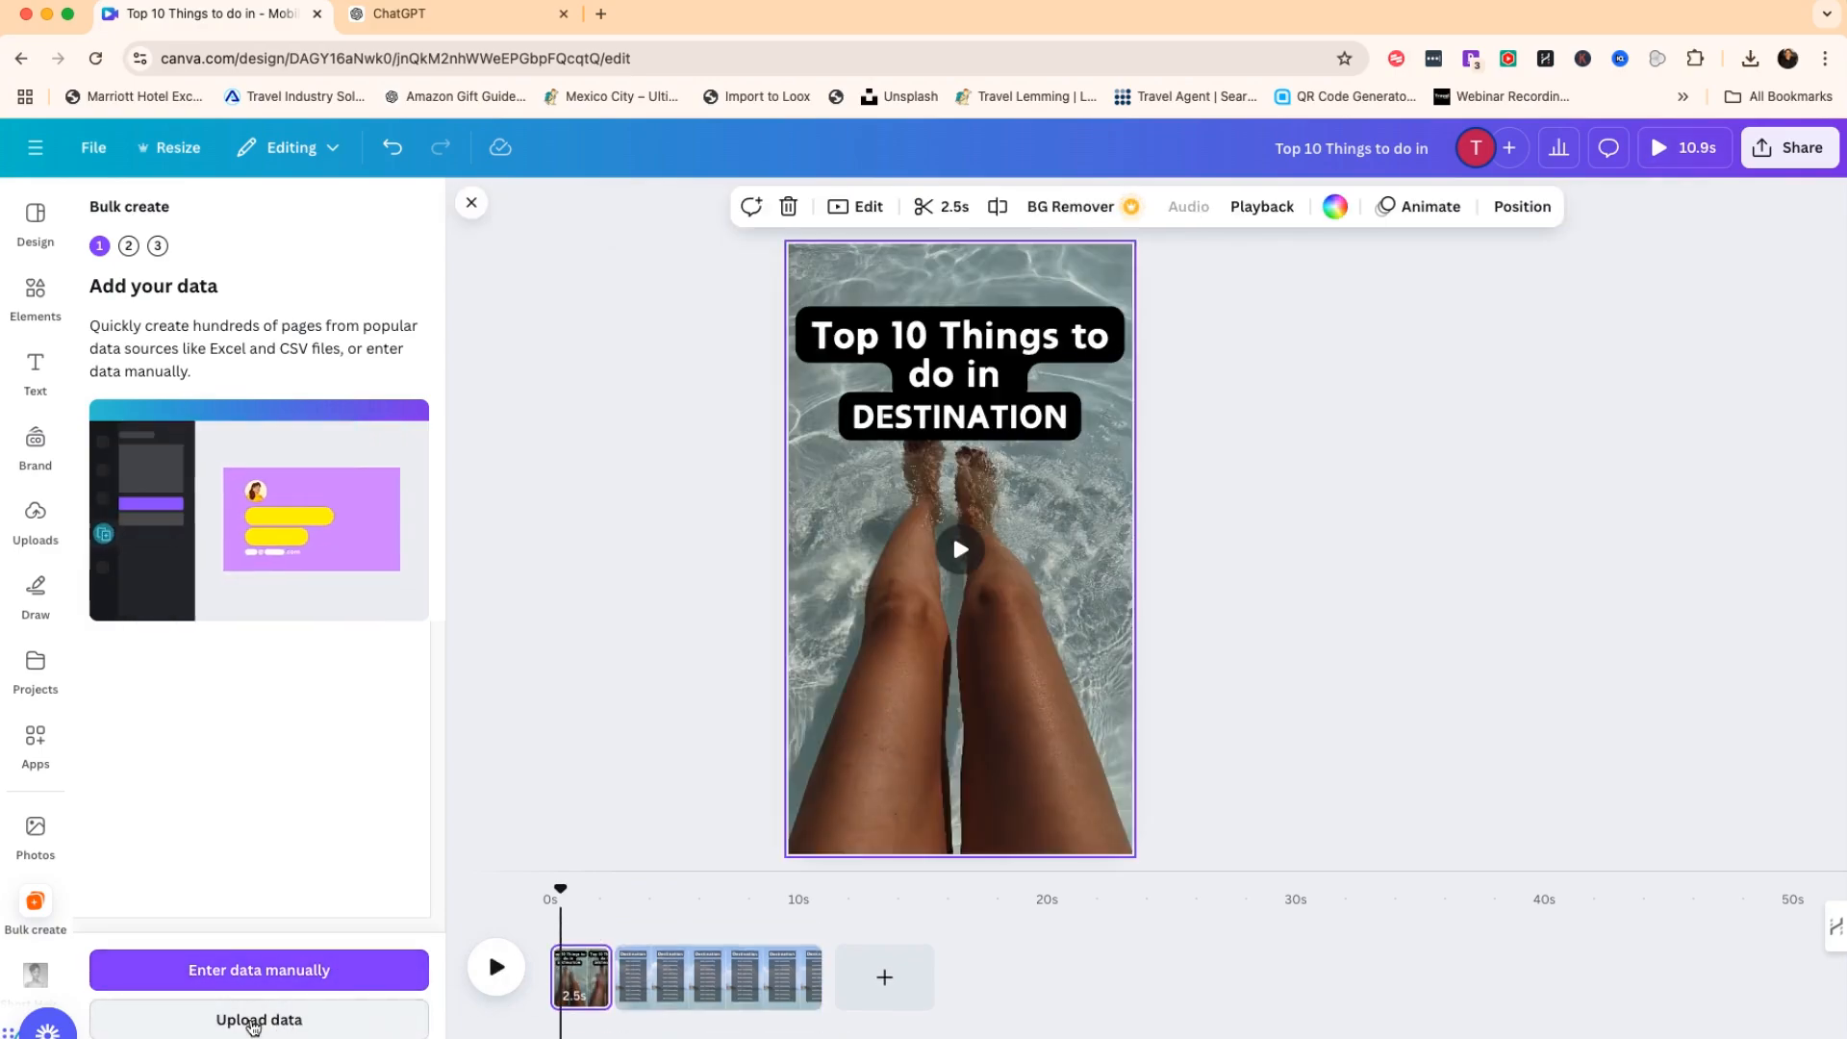
{"action": "left_click", "coordinate": [253, 1021]}
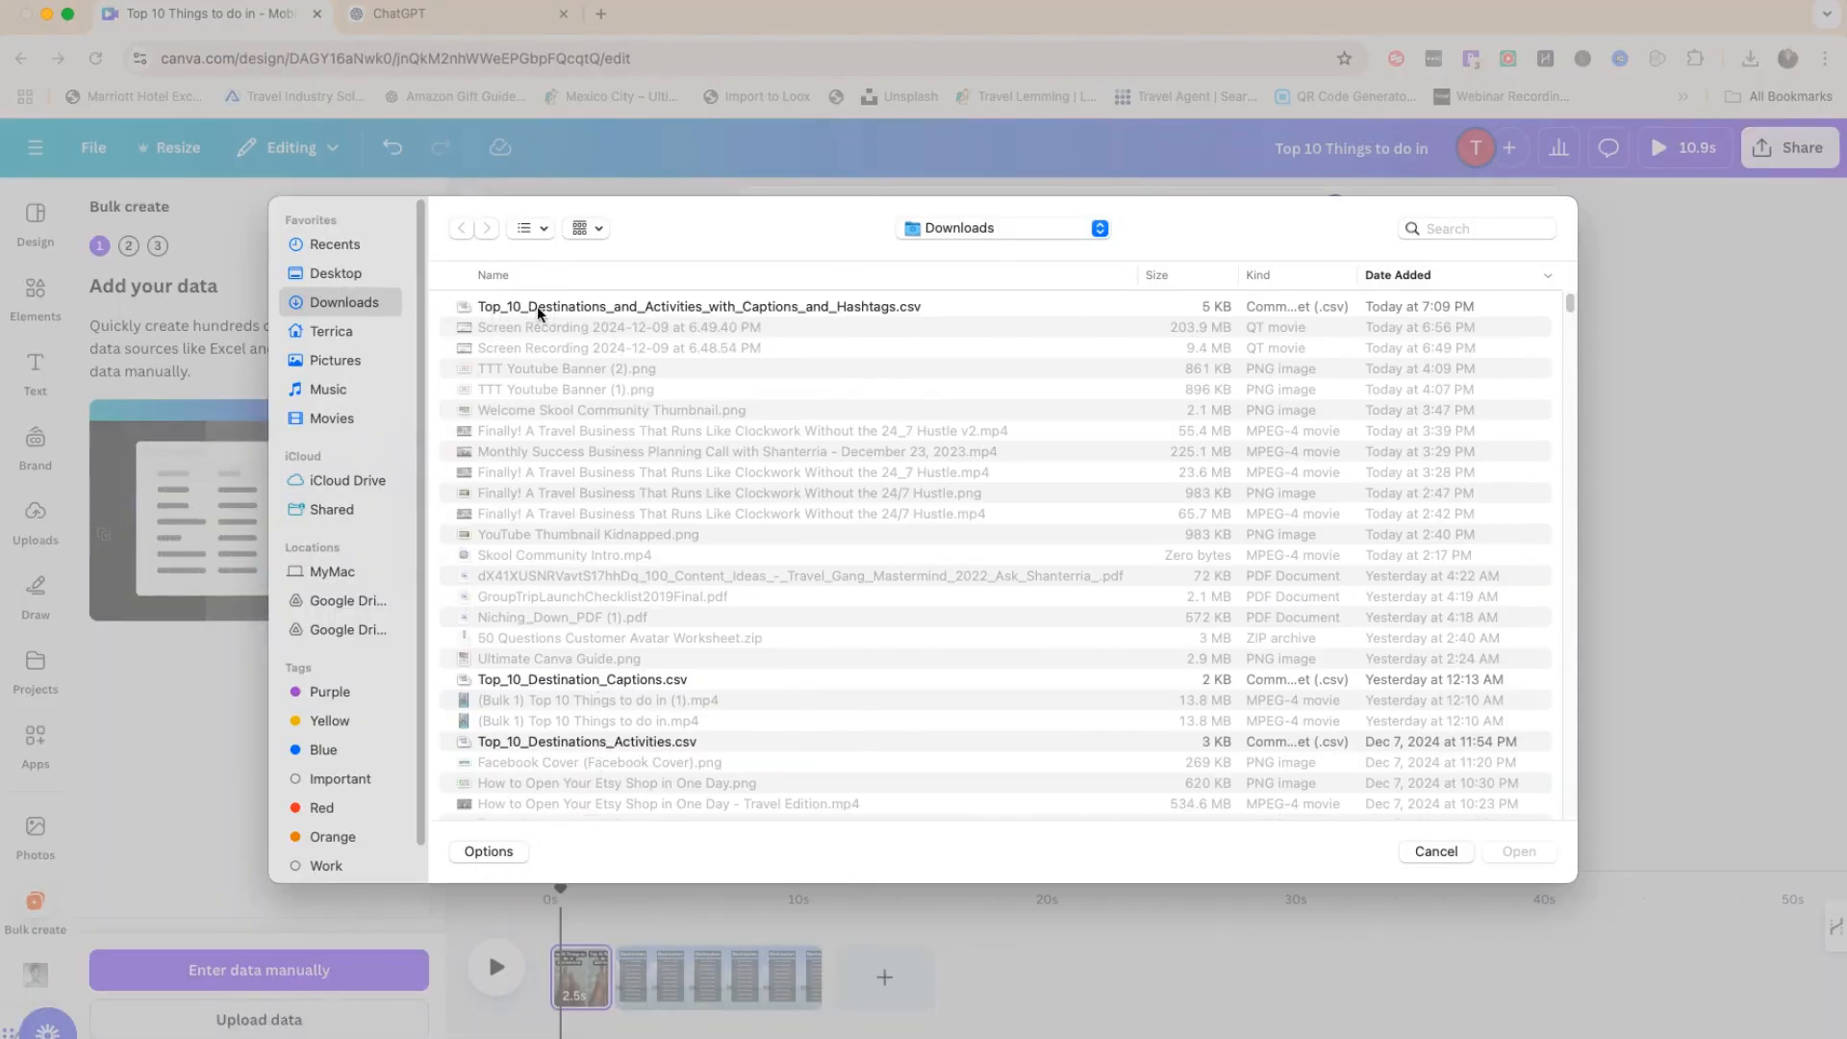
{"action": "left_click", "coordinate": [573, 307]}
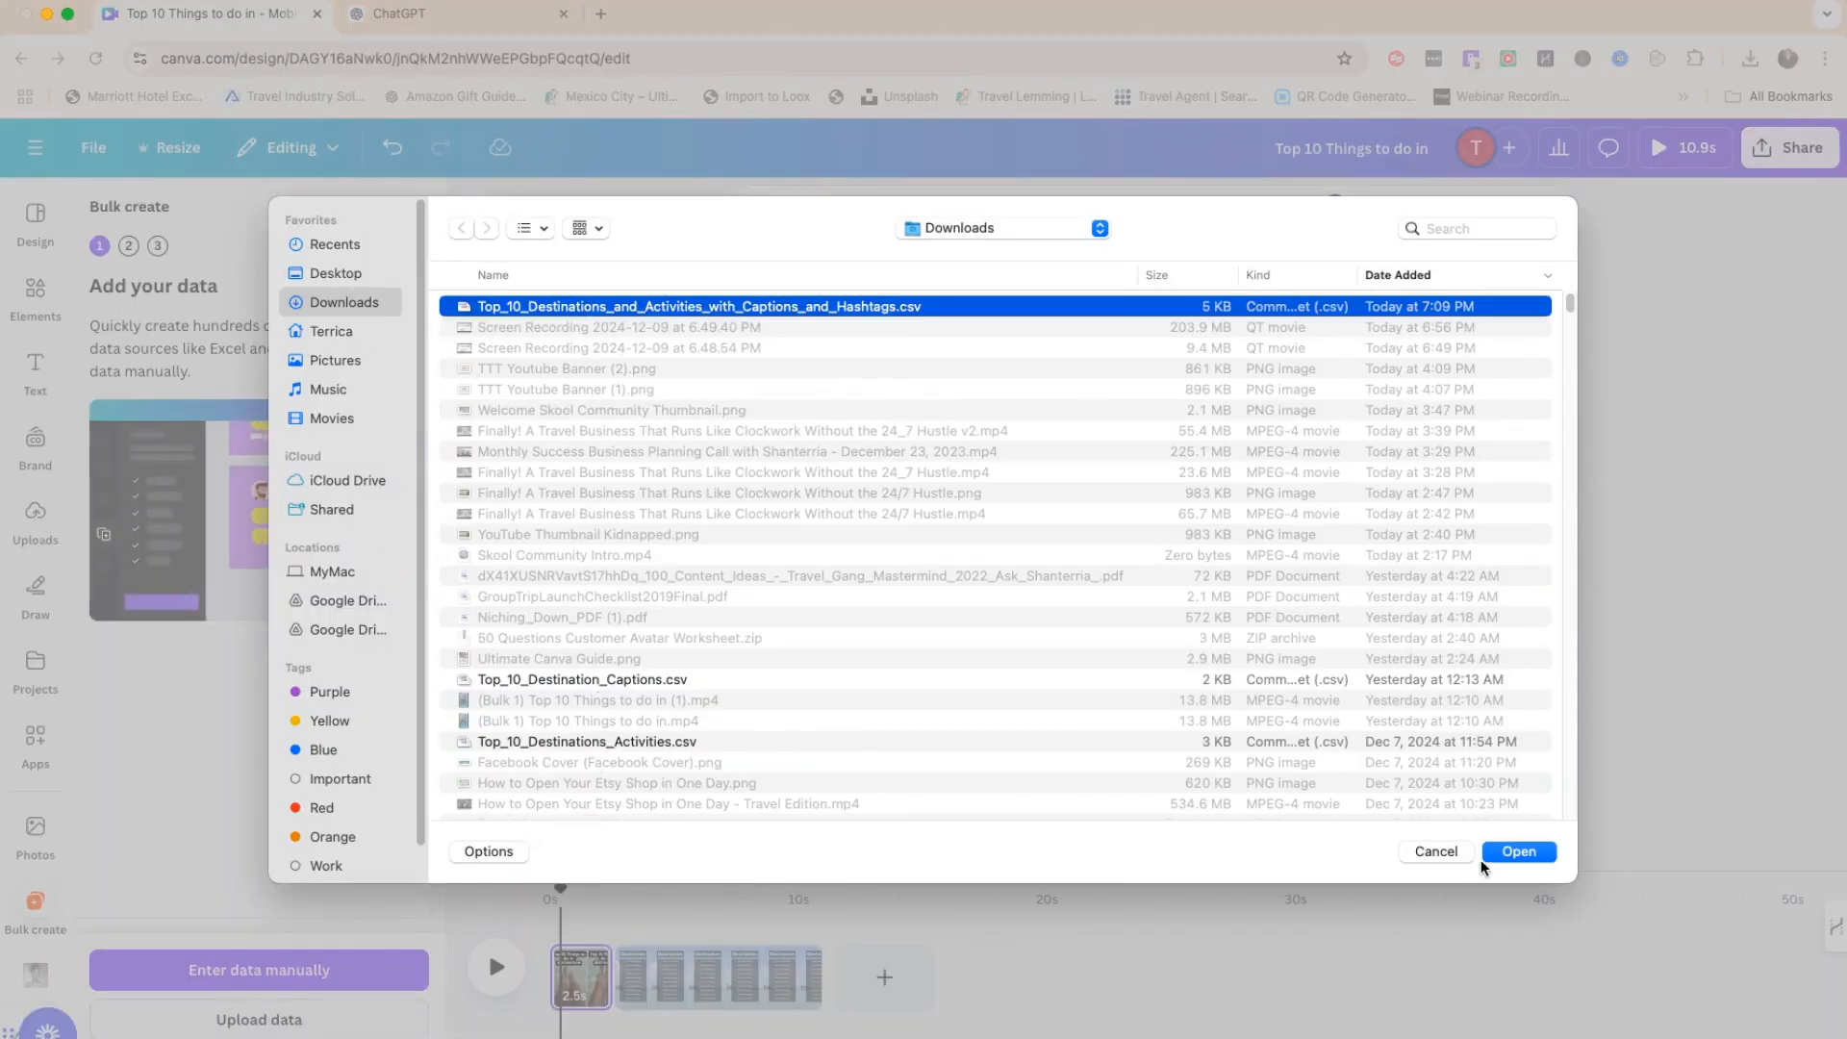
{"action": "left_click", "coordinate": [1519, 853]}
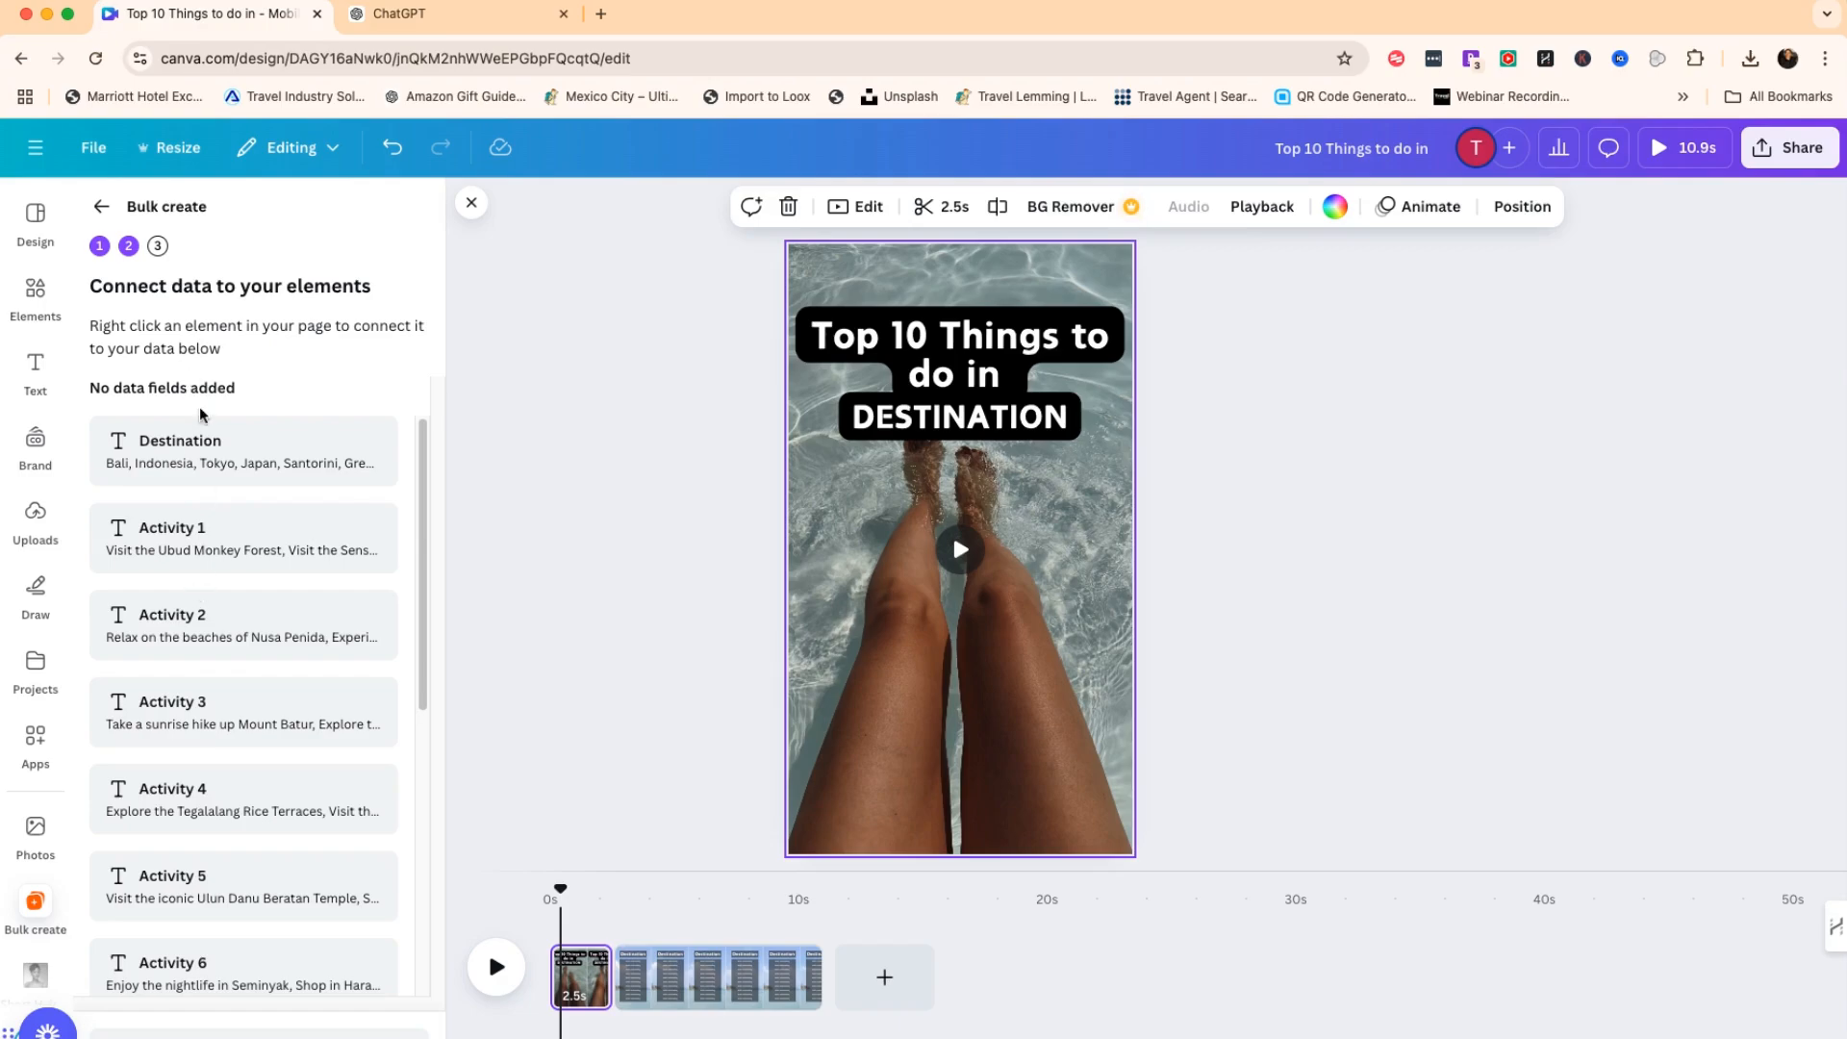
Connect the DESTINATION text on the first page to the Destination data field.
{"action": "scroll", "coordinate": [205, 660], "scroll_direction": "down", "scroll_amount": 1}
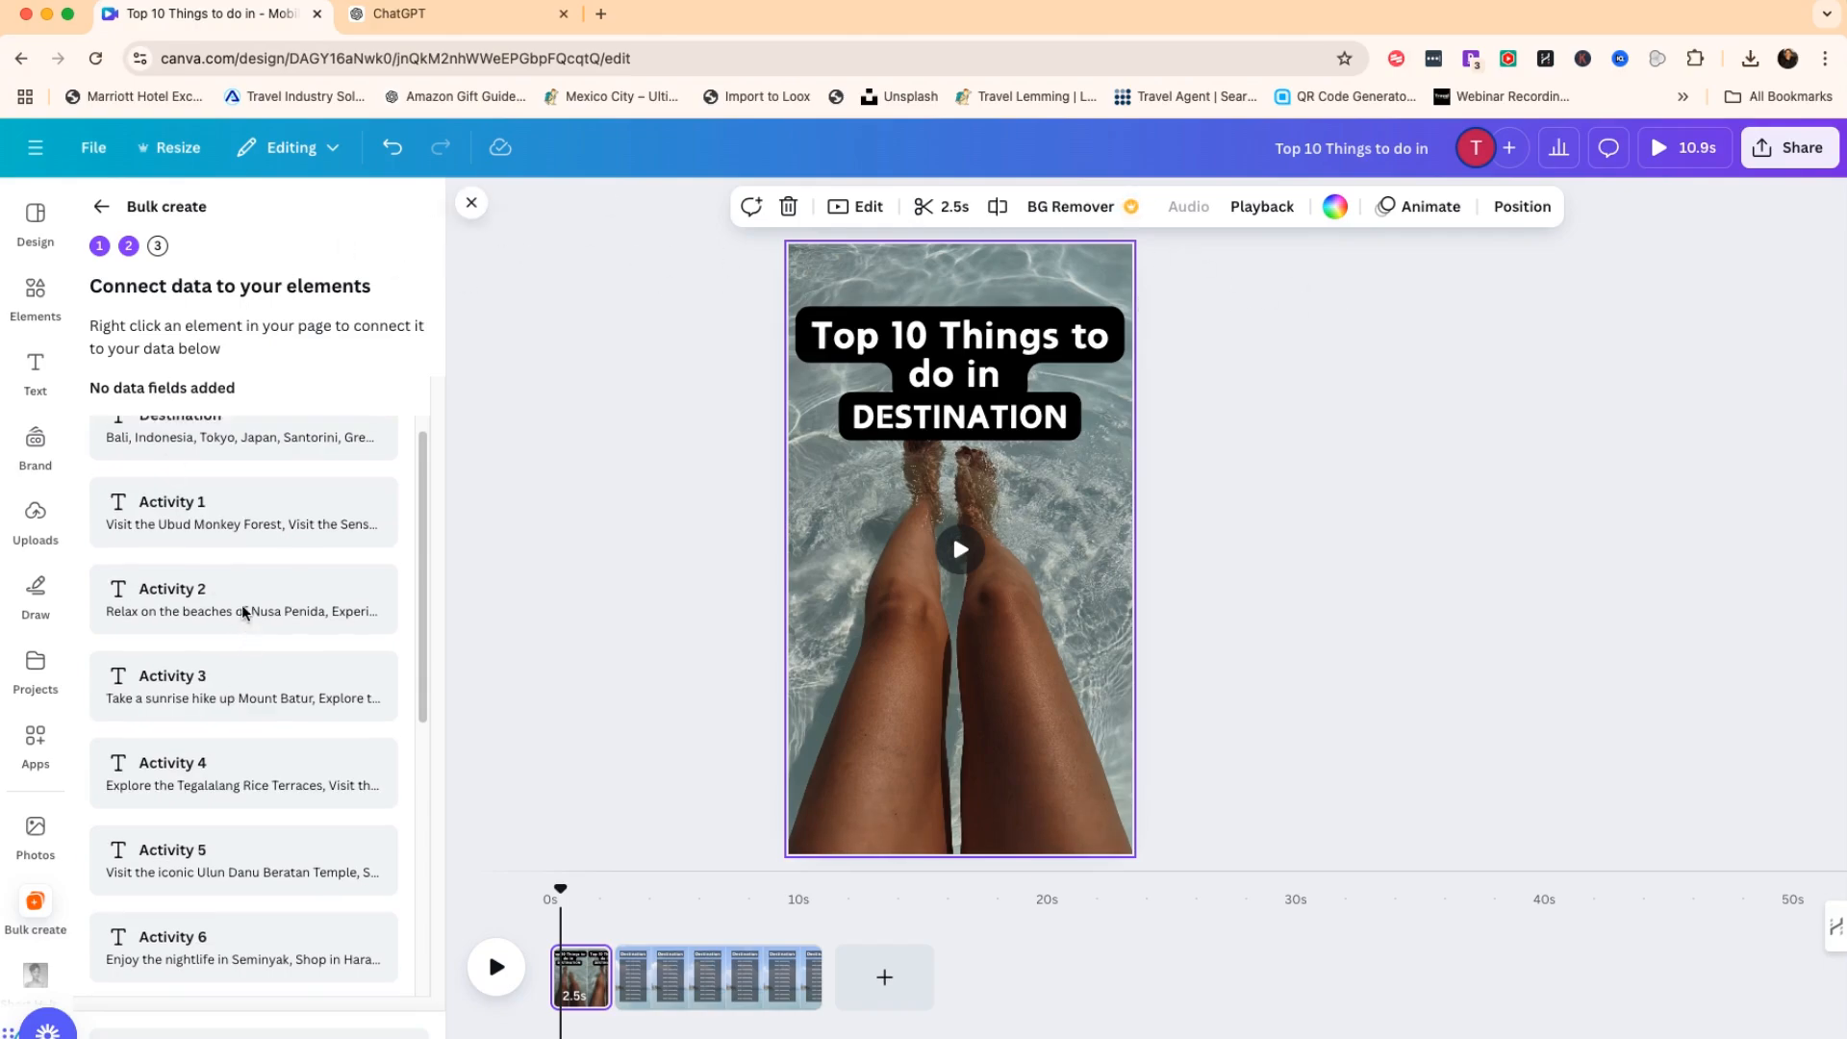
{"action": "scroll", "coordinate": [240, 539], "scroll_direction": "up", "scroll_amount": 1}
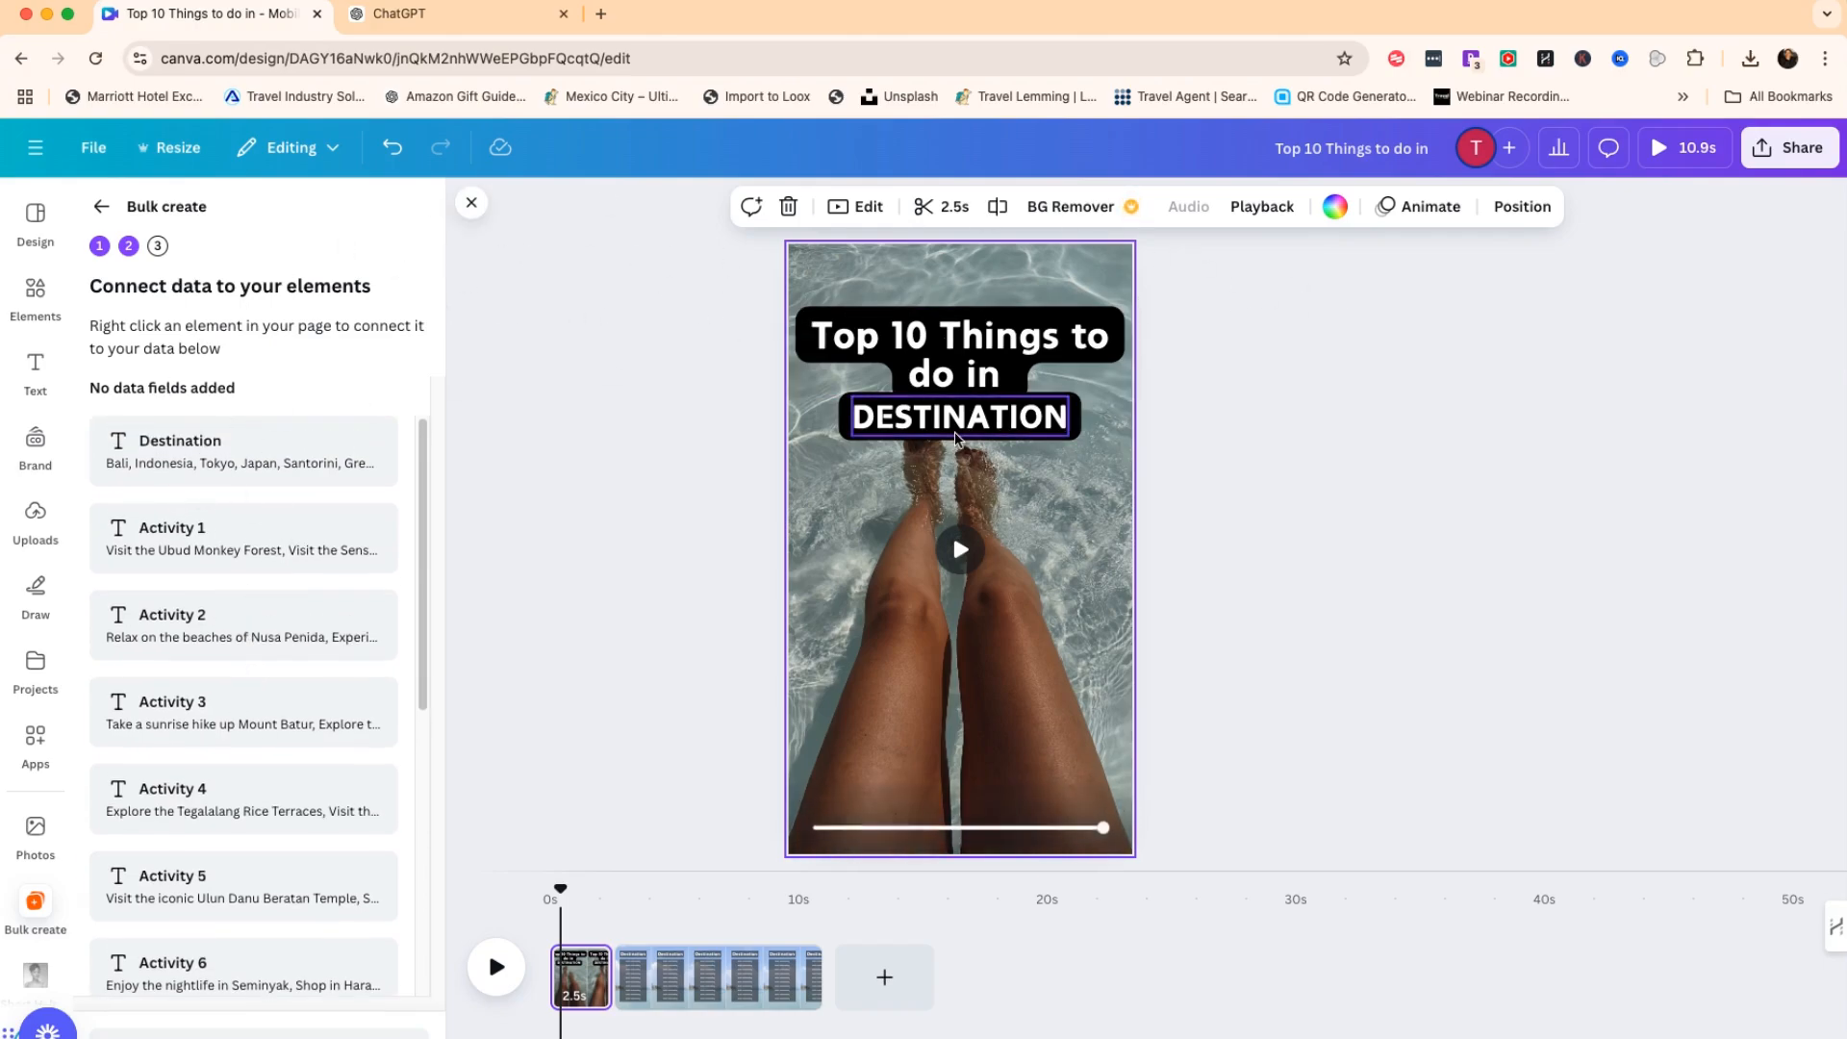
{"action": "left_click", "coordinate": [953, 425]}
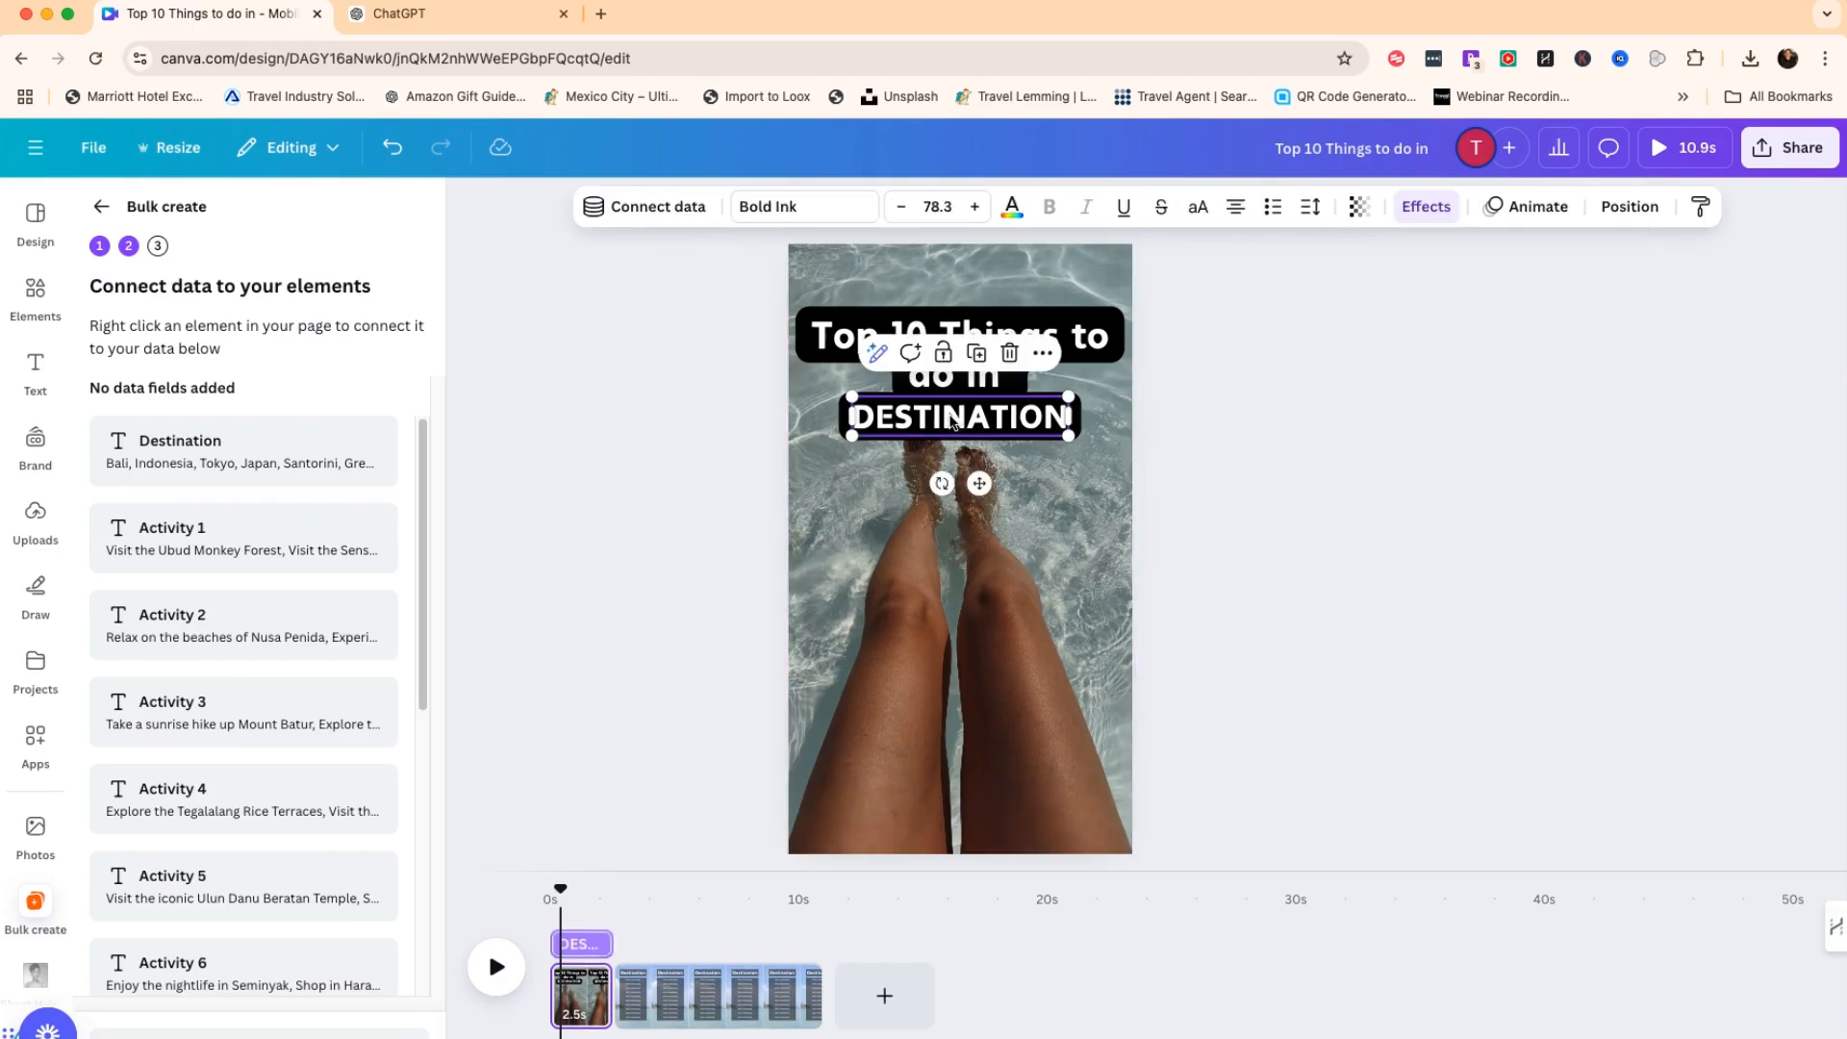
{"action": "left_click", "coordinate": [1042, 355]}
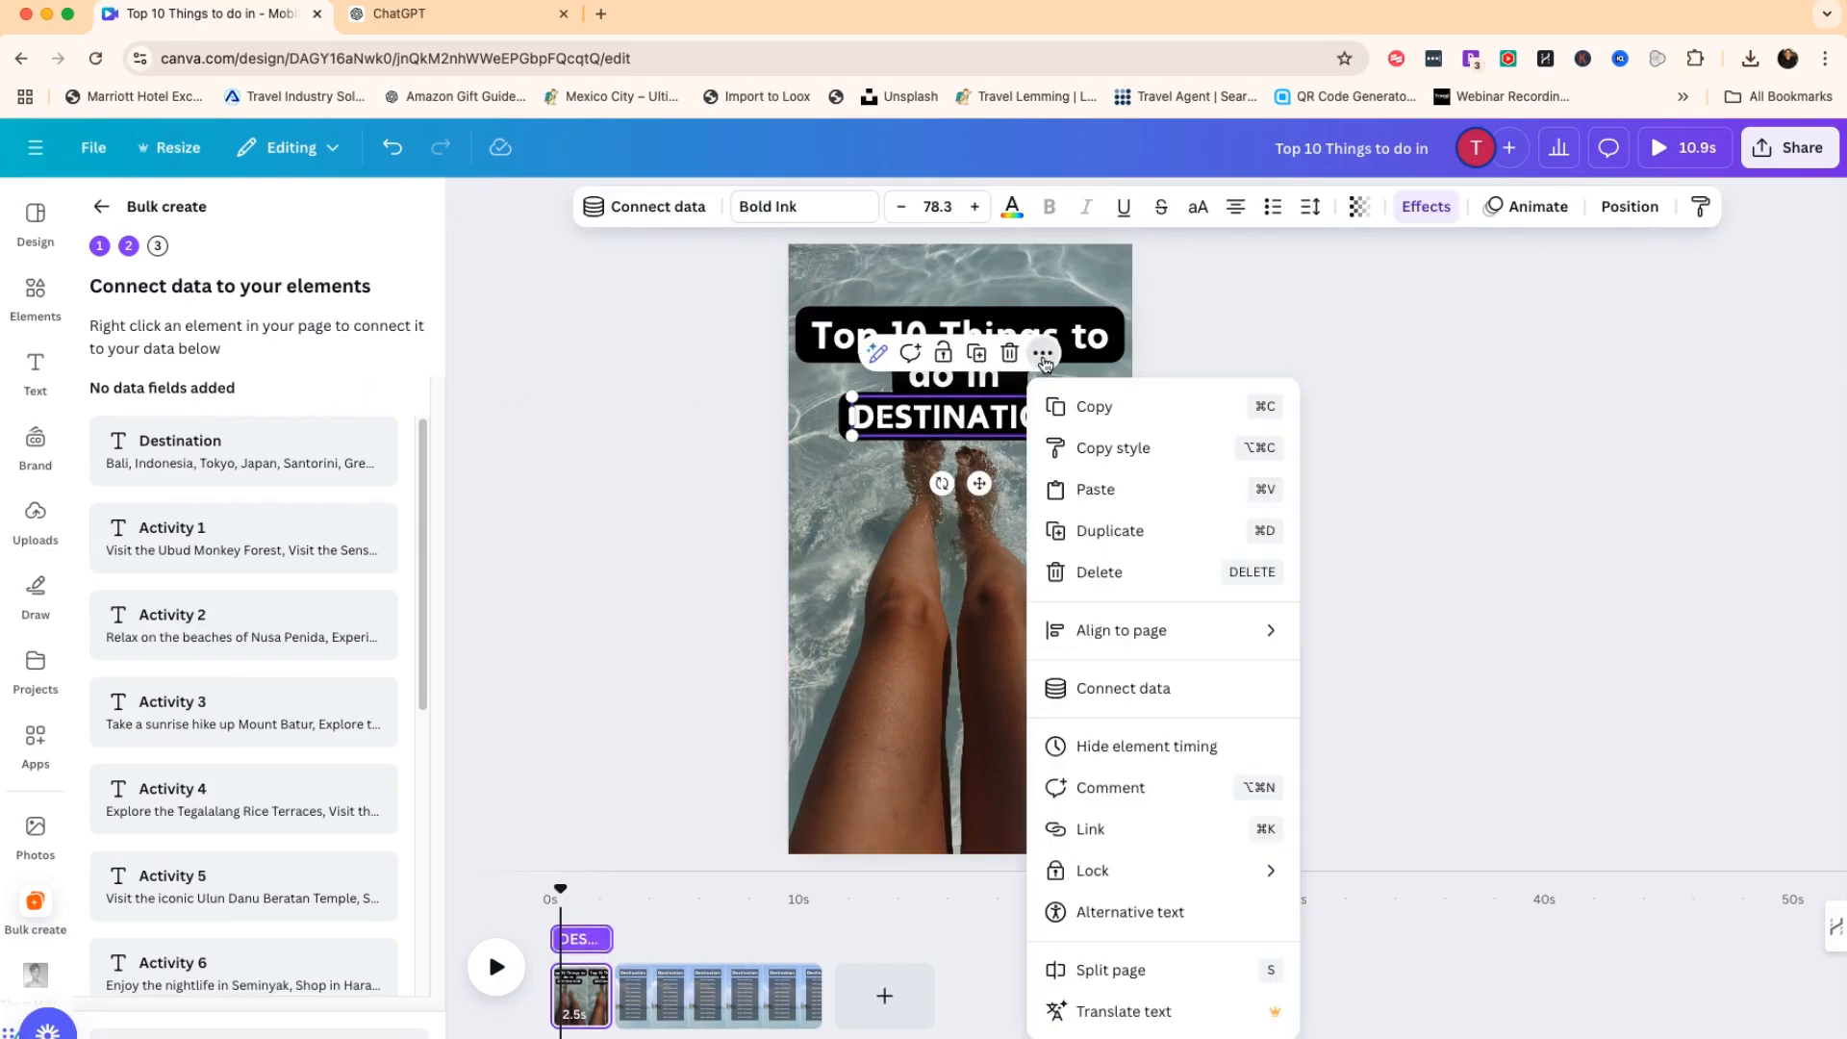
{"action": "left_click", "coordinate": [1155, 689]}
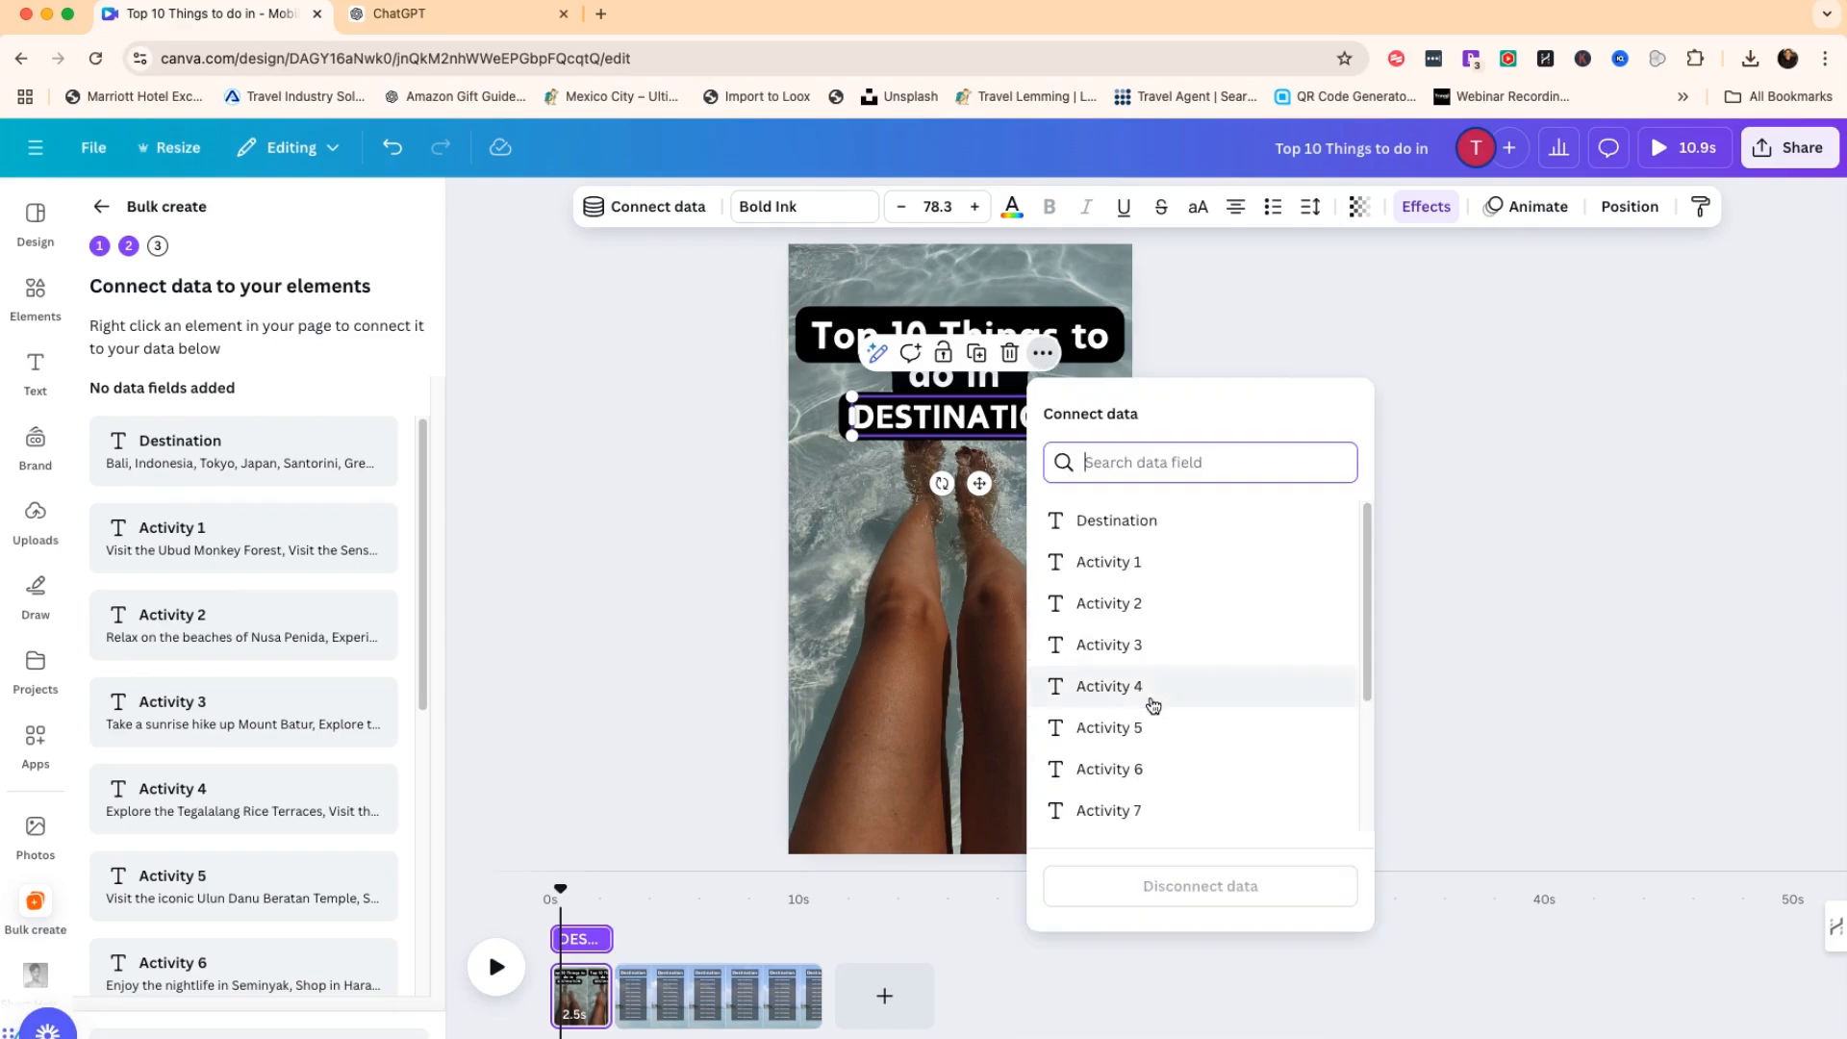
{"action": "left_click", "coordinate": [1116, 521]}
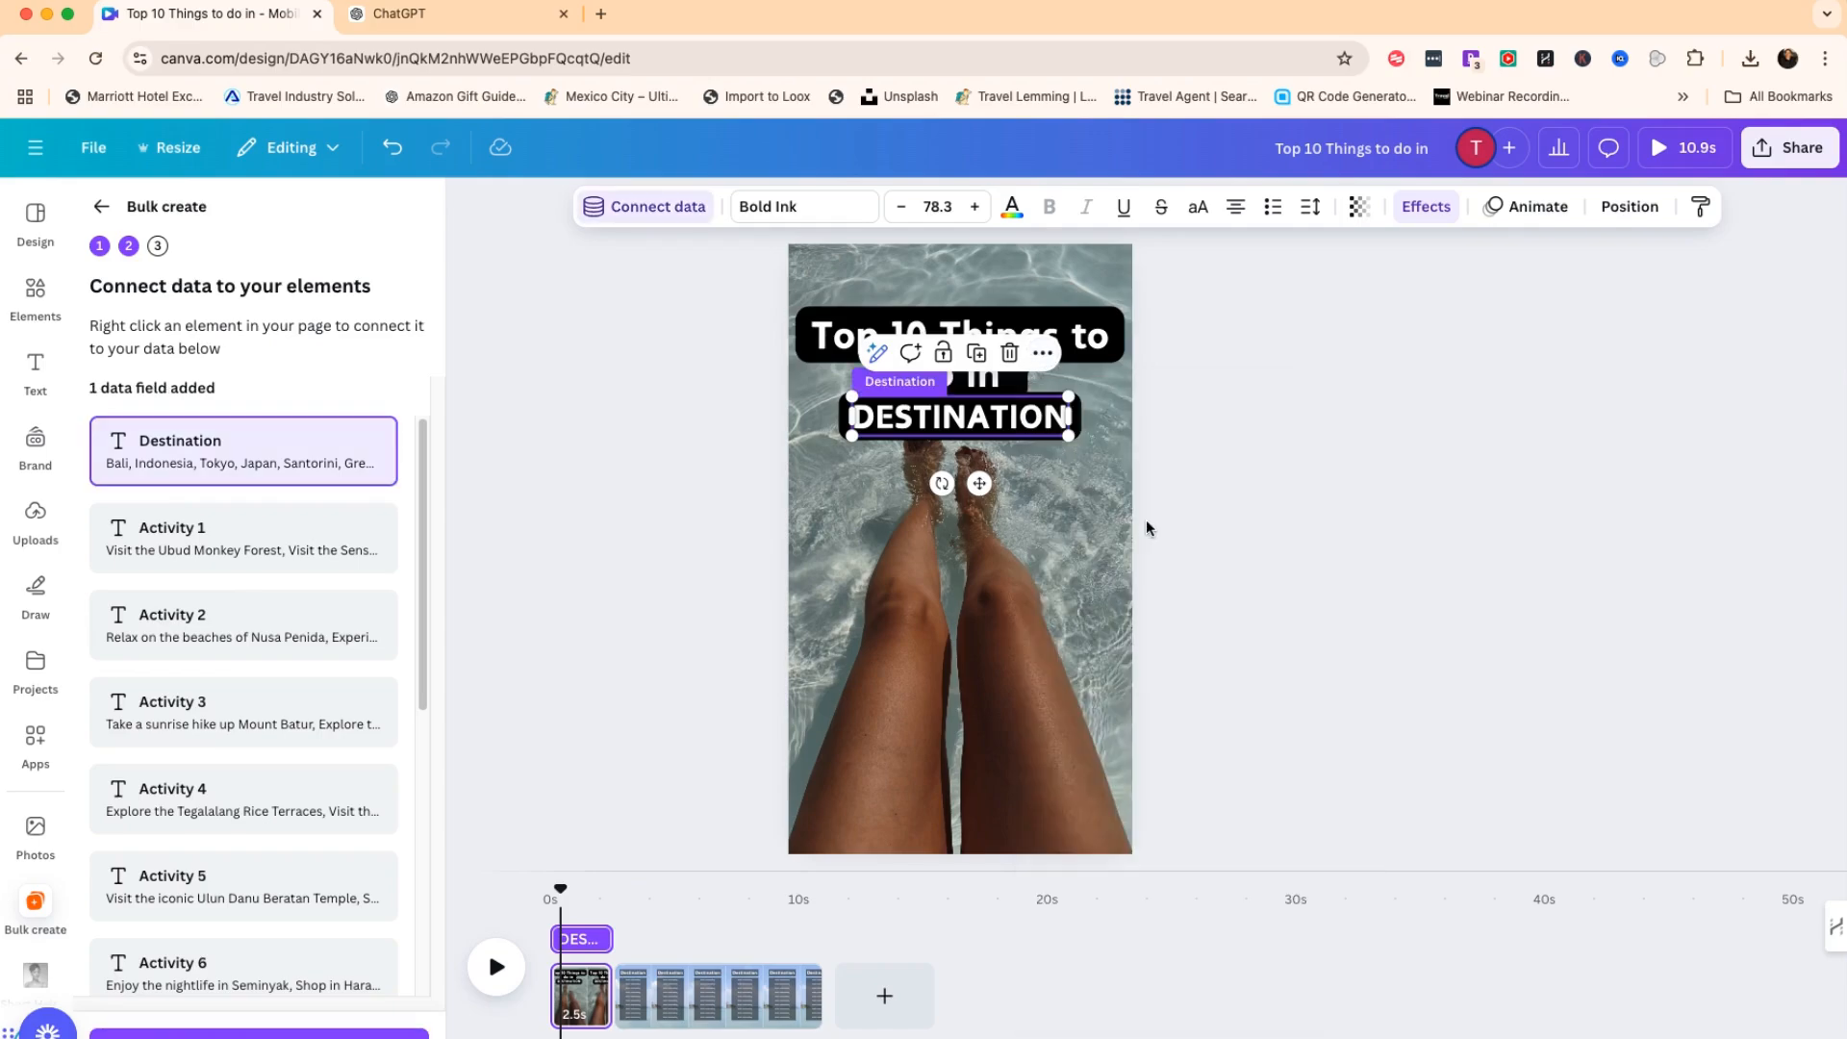
Go to the second page and connect its Destination title to the Destination data field.
{"action": "left_click", "coordinate": [669, 981]}
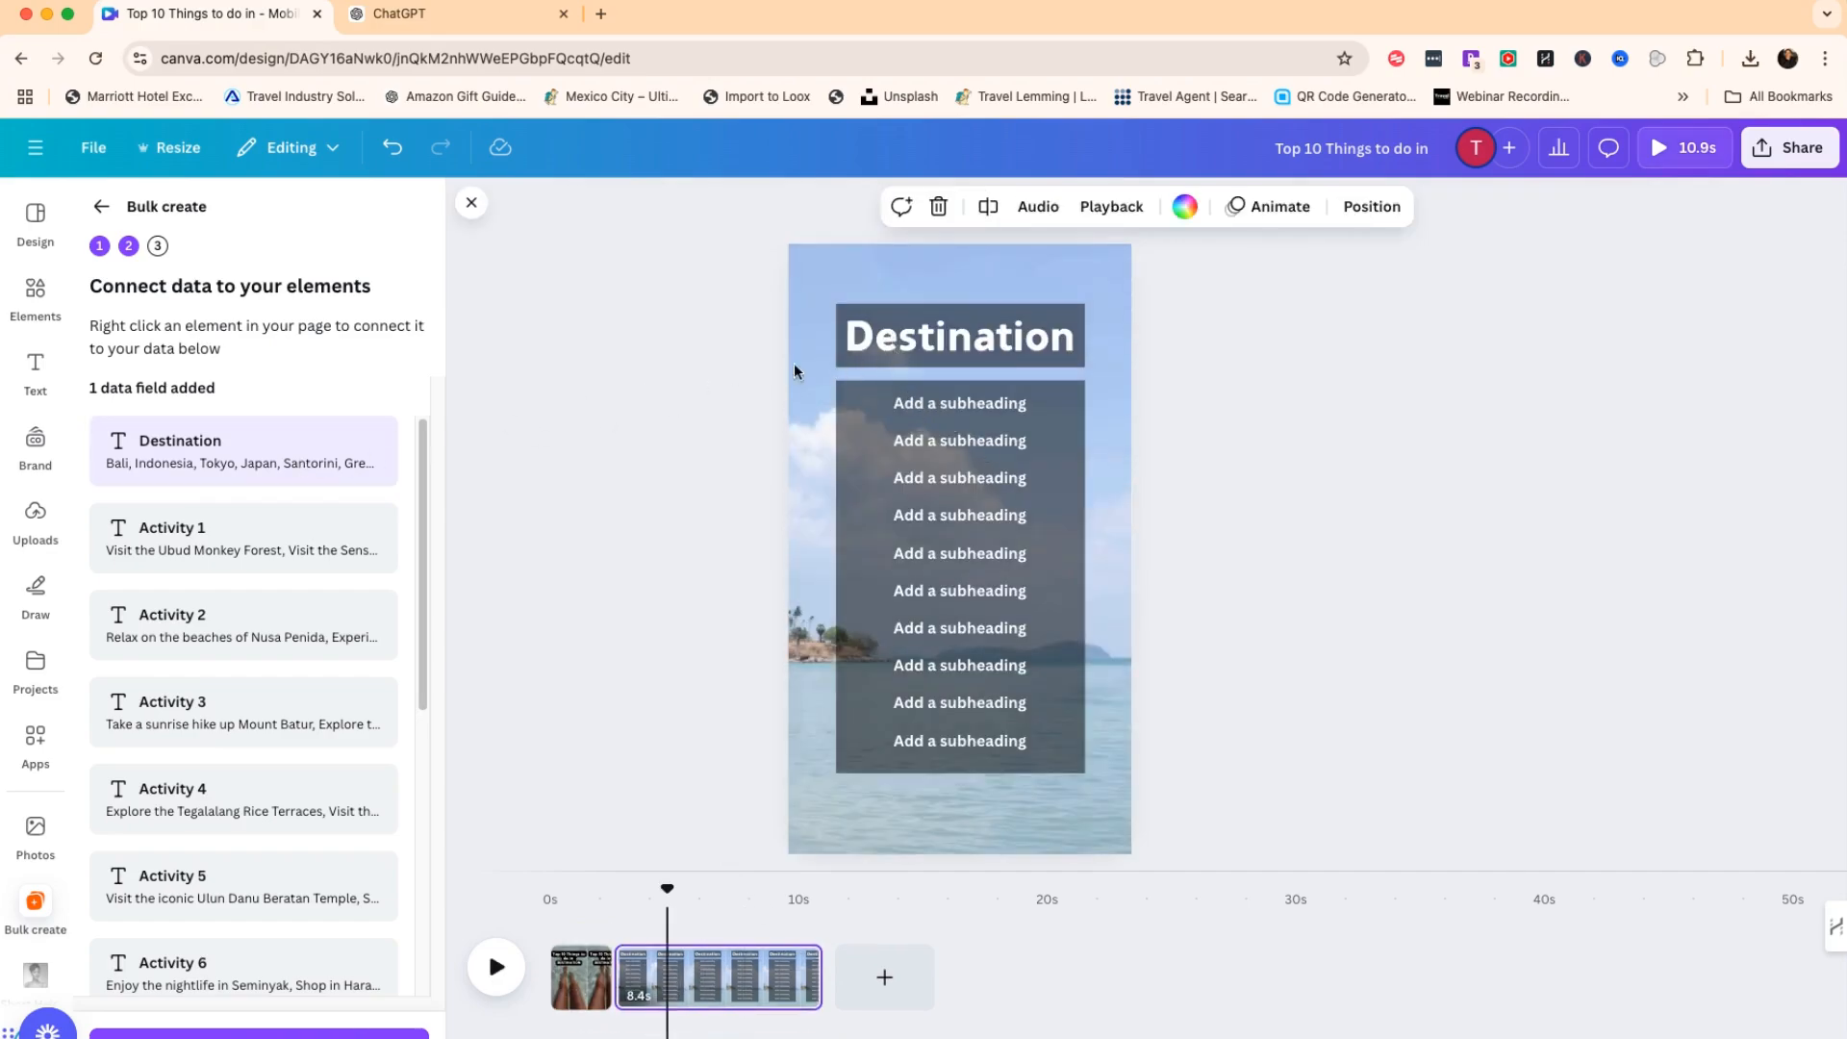
{"action": "left_click", "coordinate": [920, 343]}
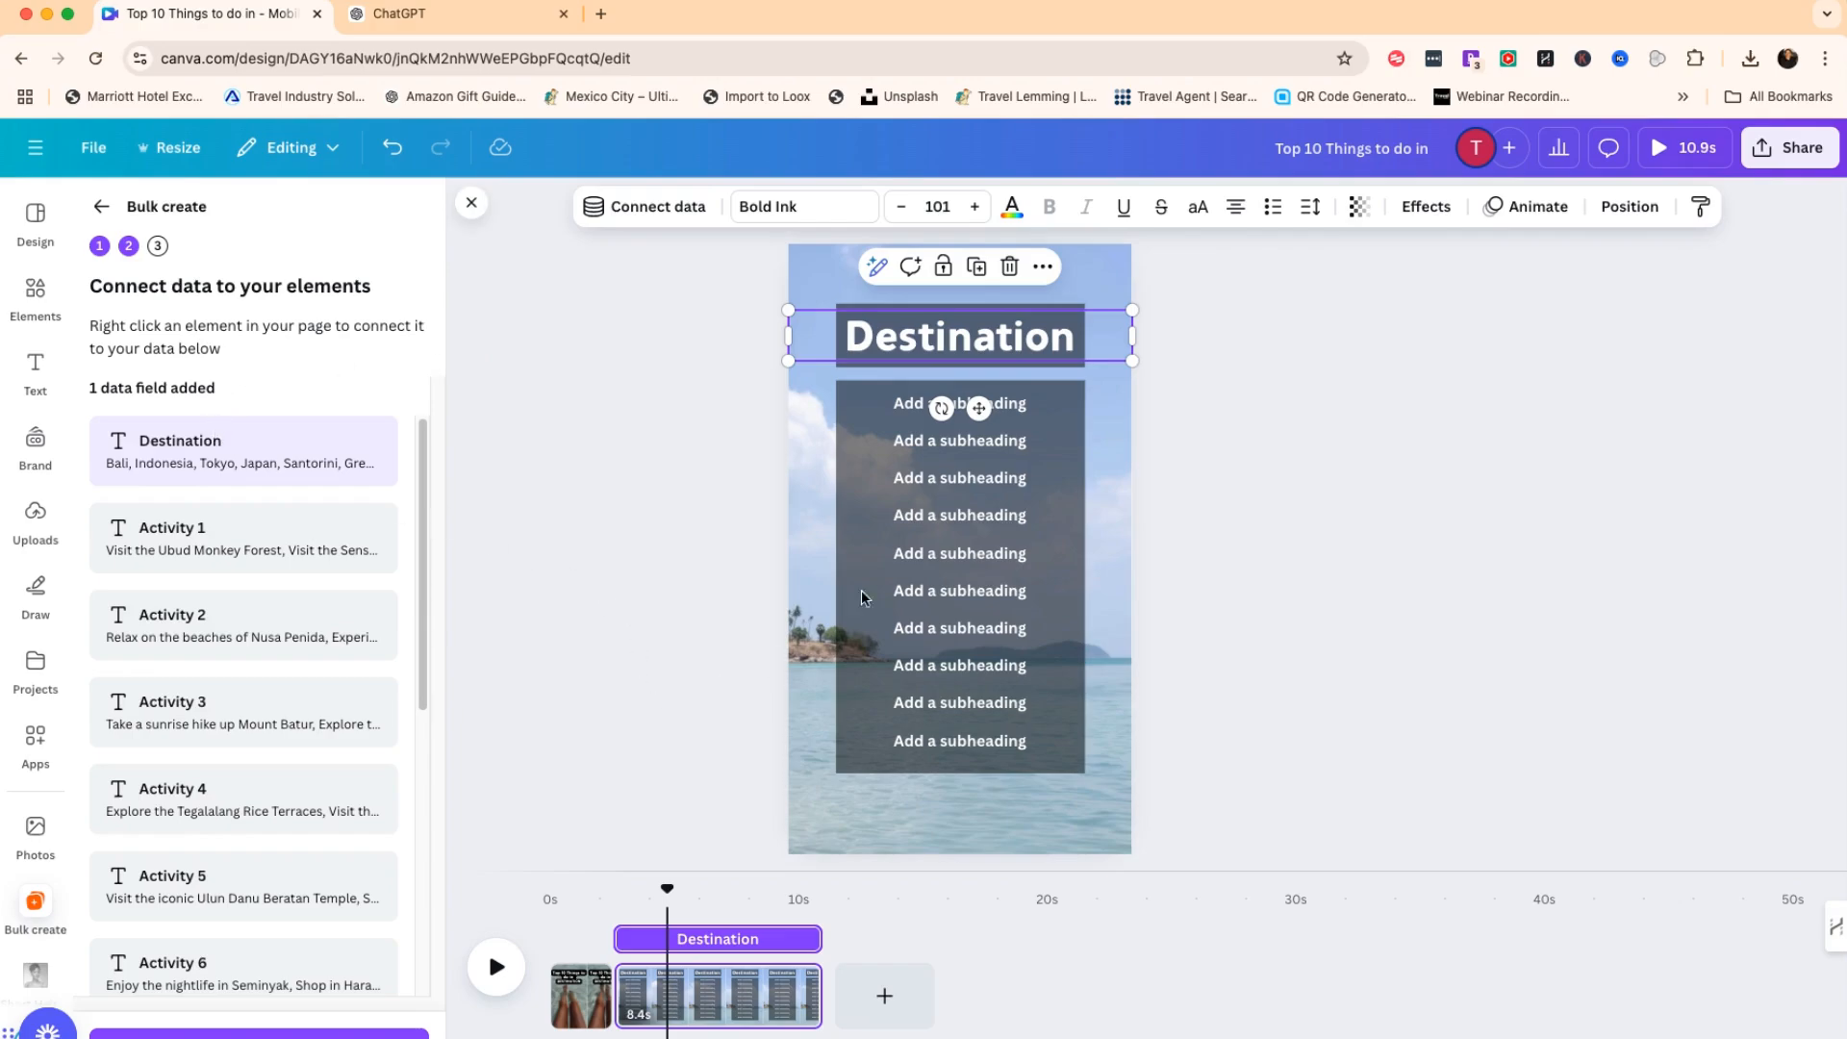
{"action": "left_click", "coordinate": [1043, 266]}
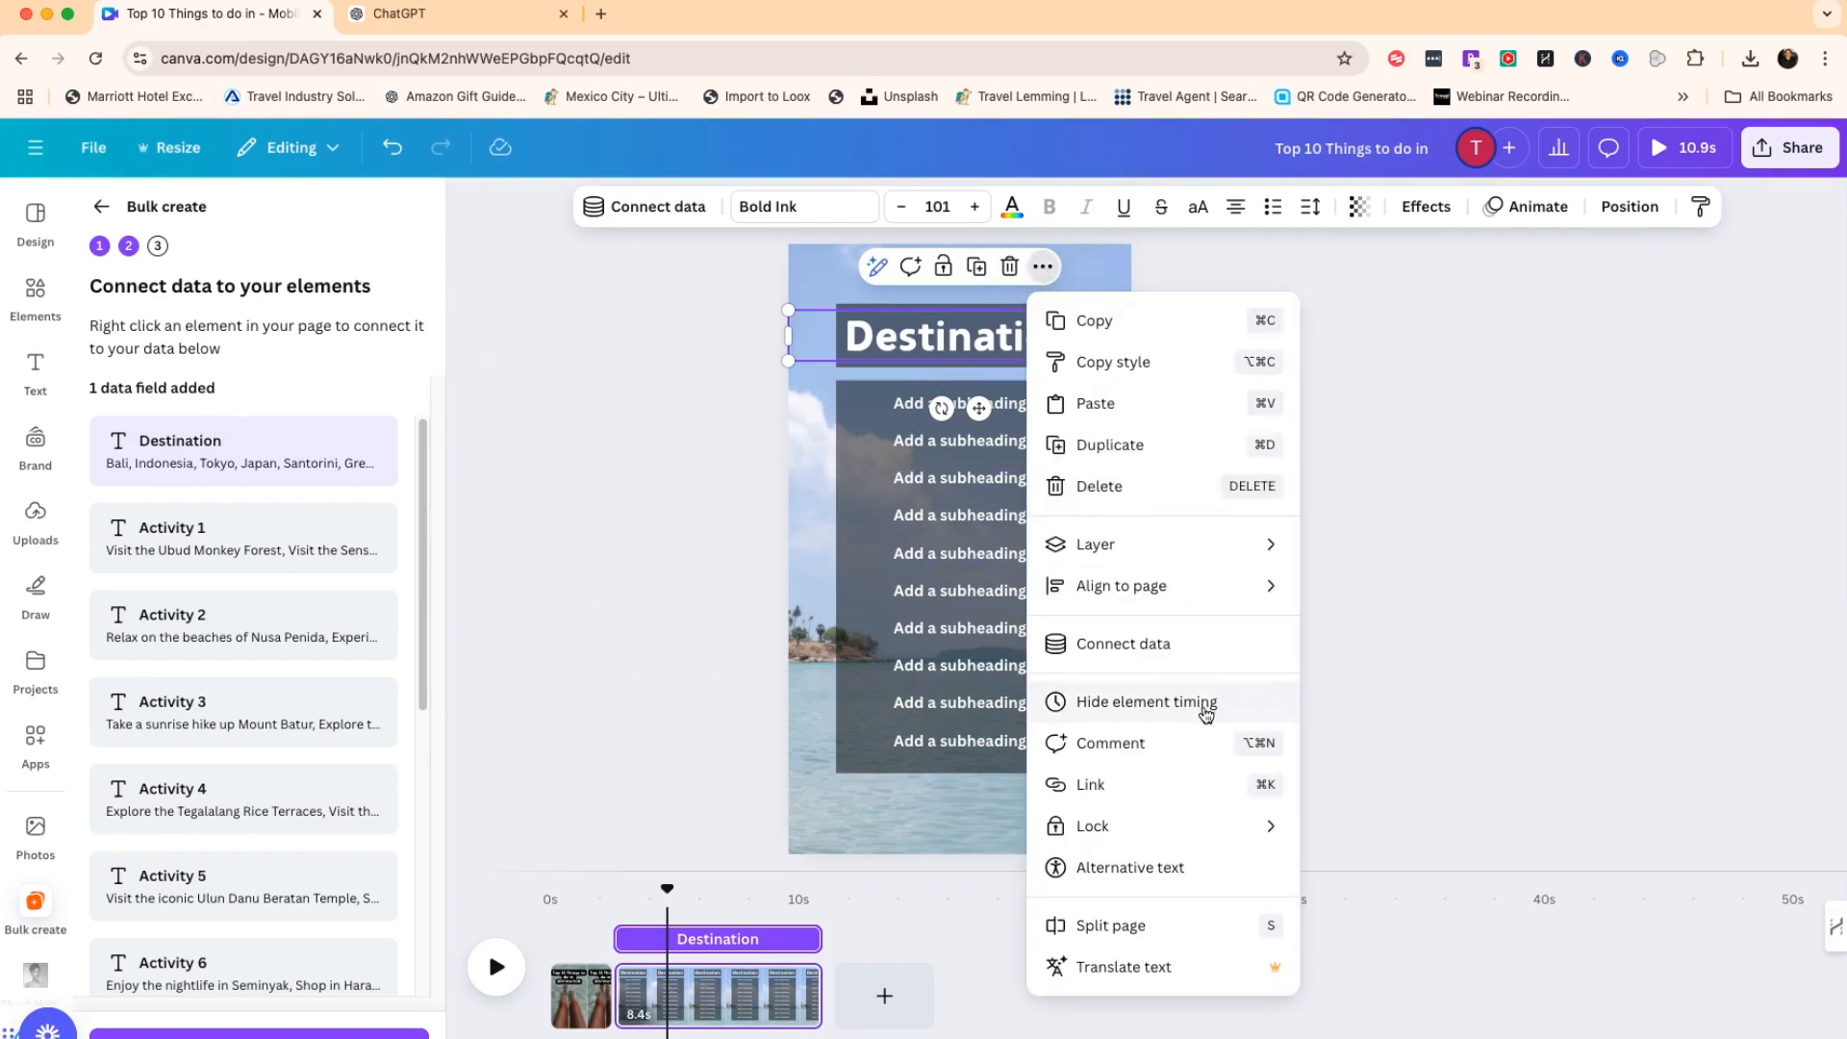
{"action": "left_click", "coordinate": [1169, 645]}
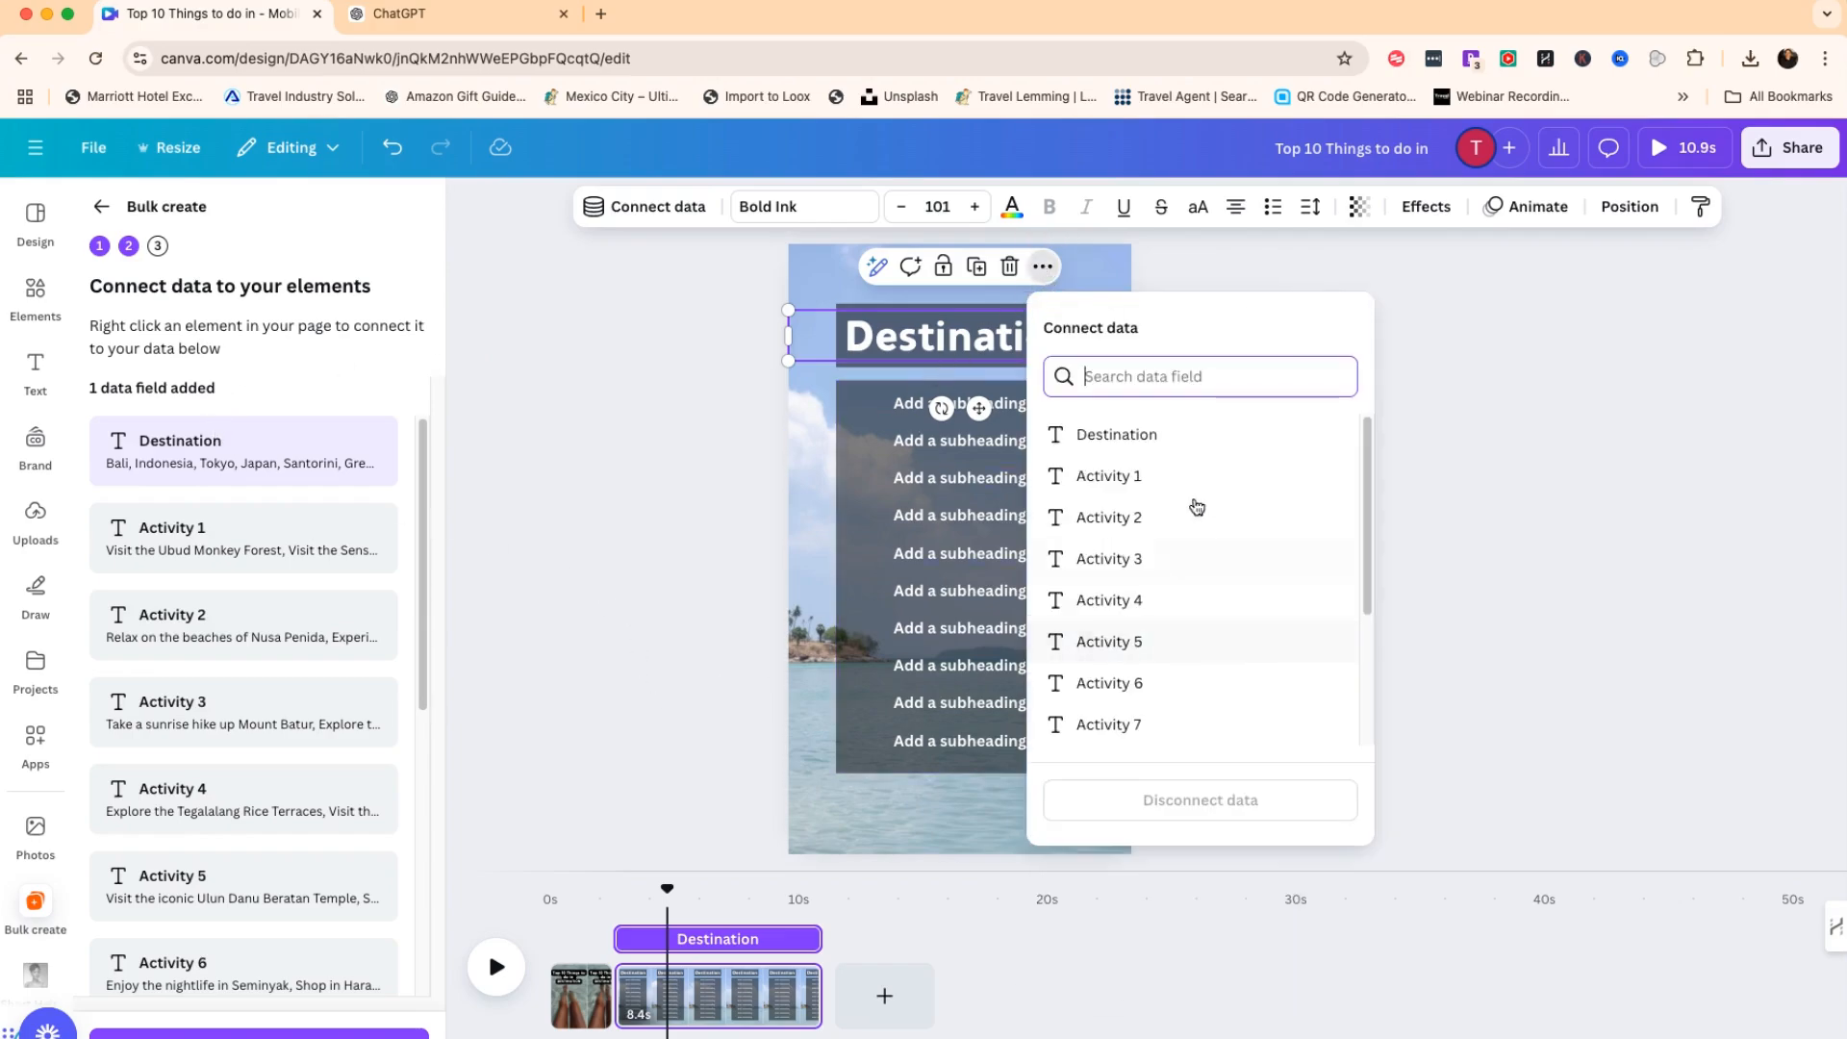
{"action": "left_click", "coordinate": [1173, 438]}
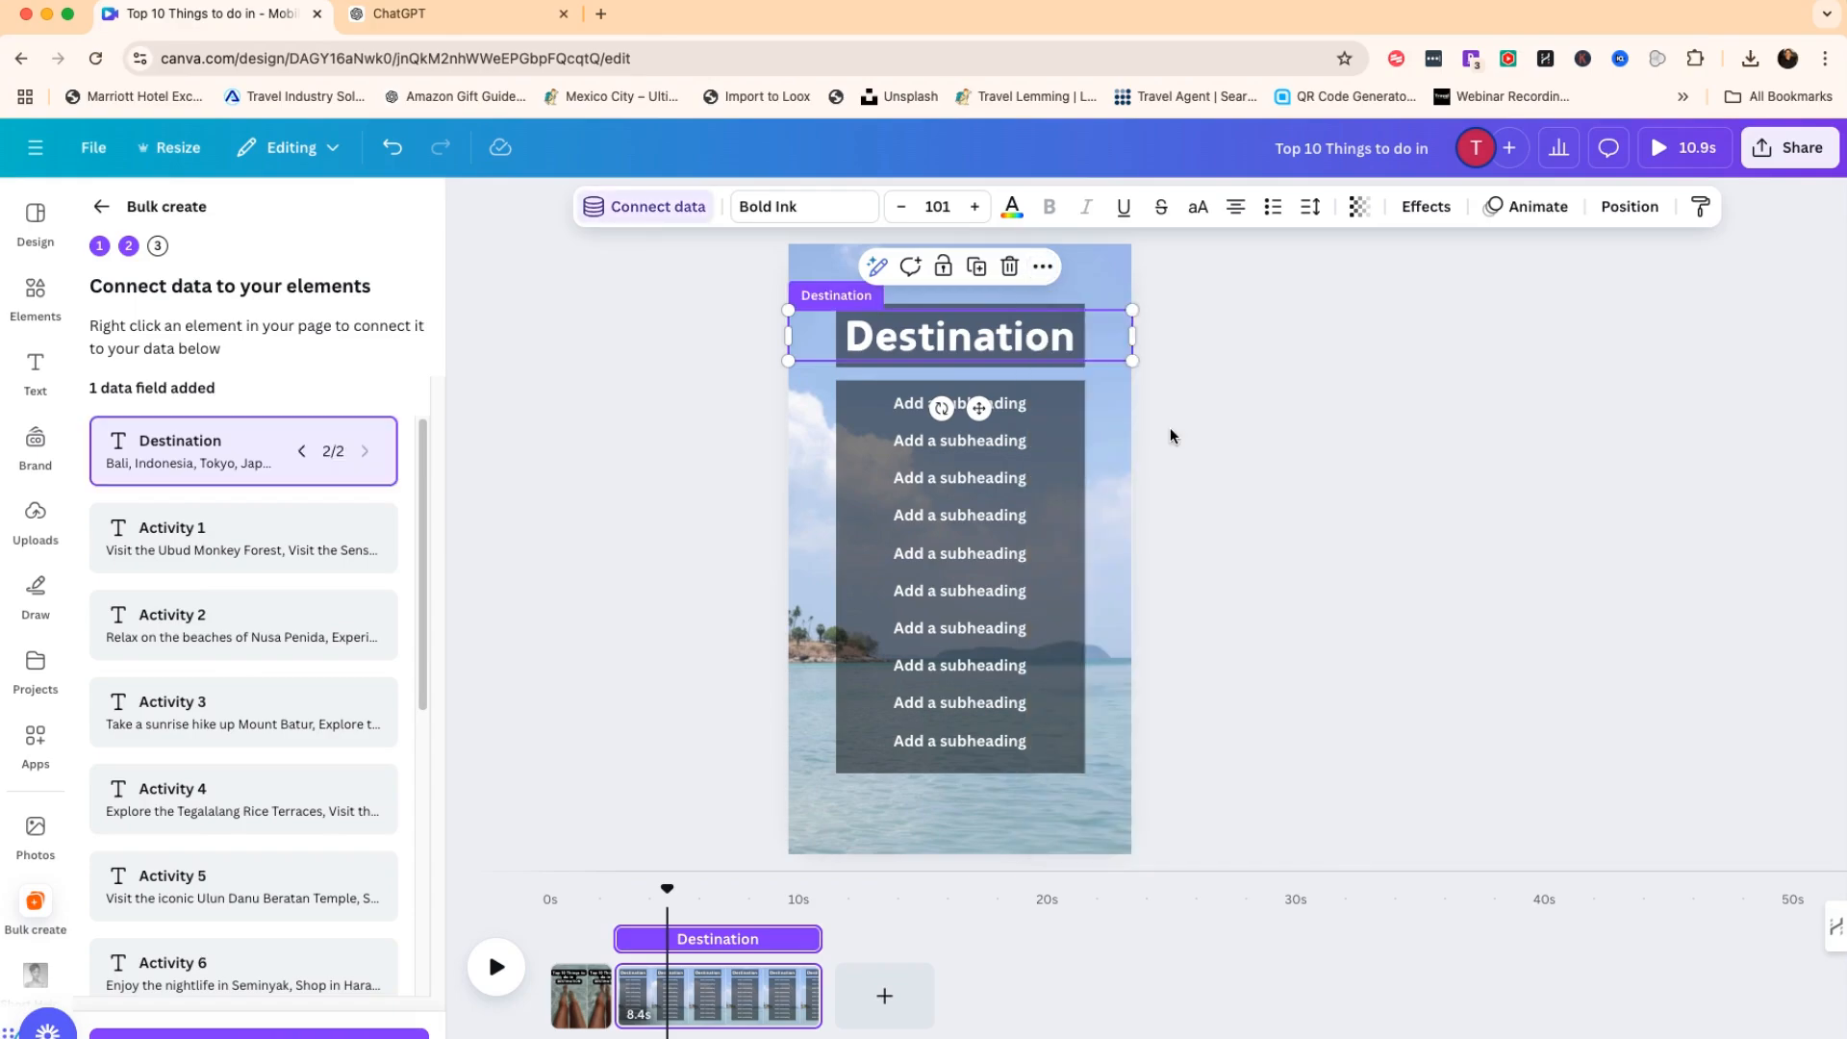
Connect the first subheading to the Activity 1 data field and the second subheading to Activity 2.
{"action": "left_click", "coordinate": [922, 411]}
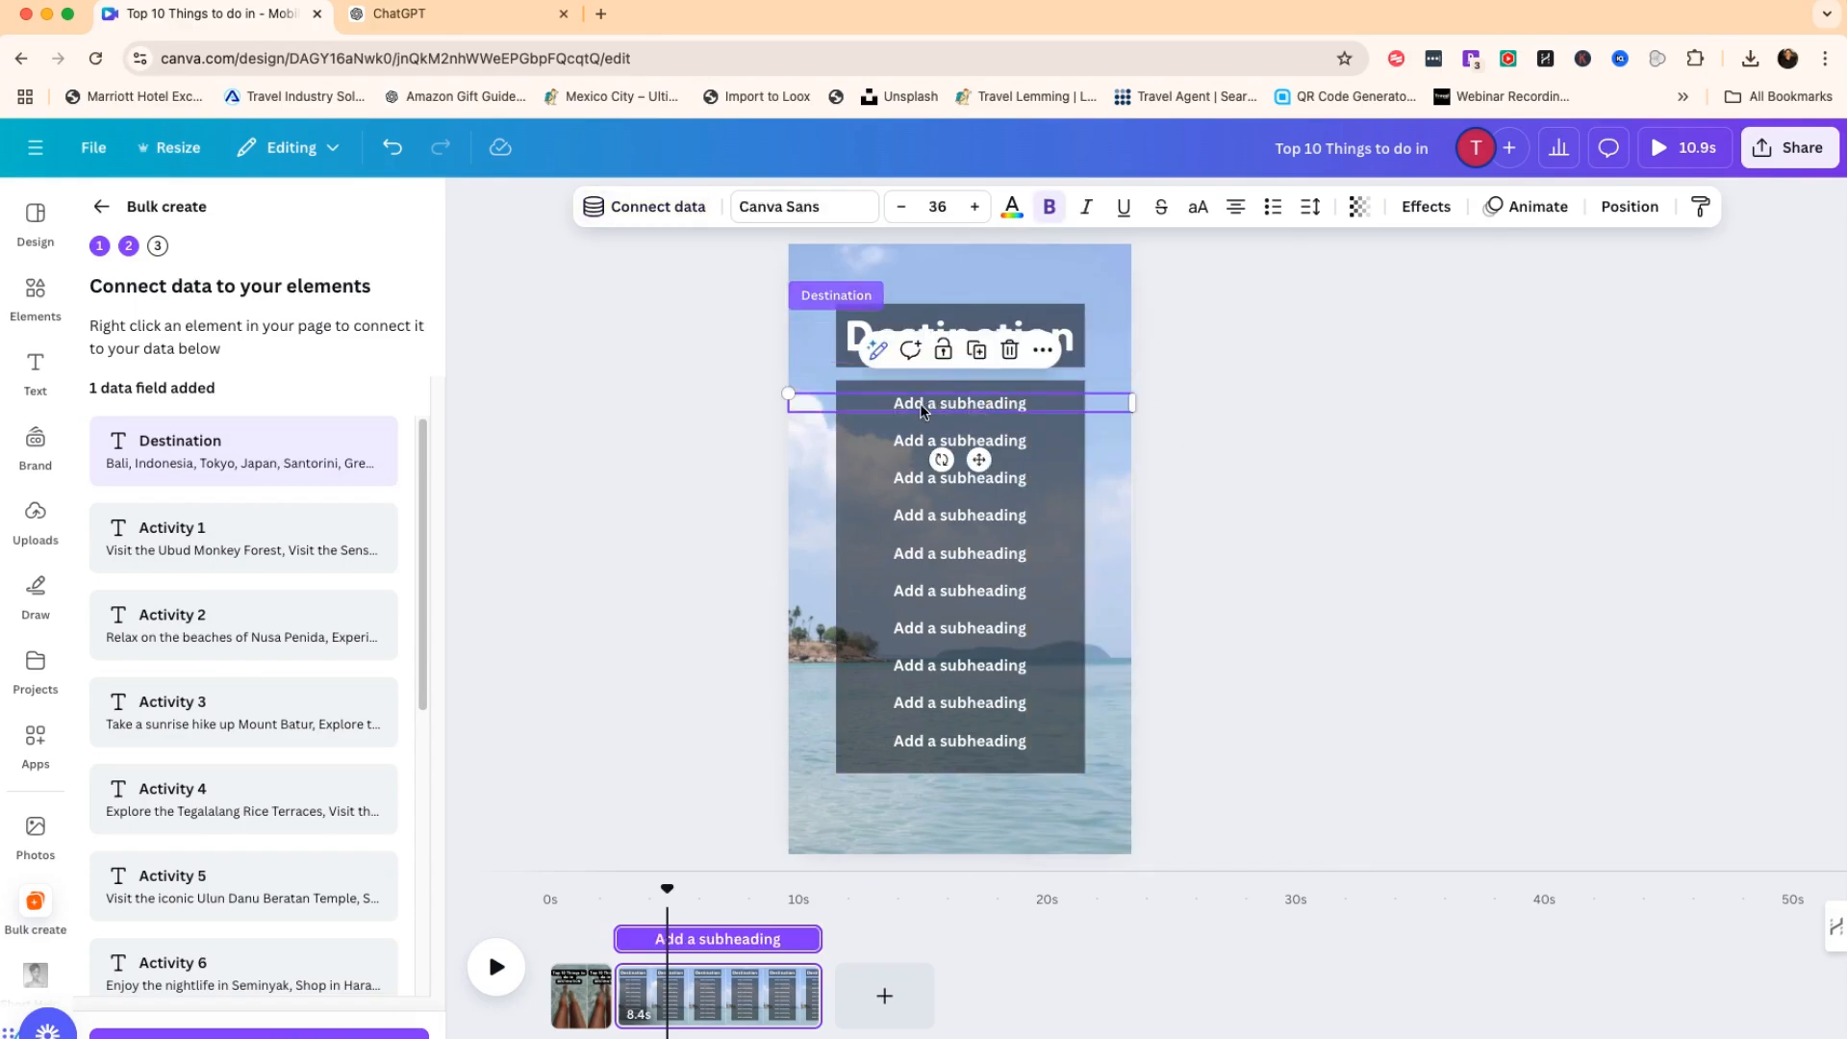
{"action": "left_click", "coordinate": [1046, 355]}
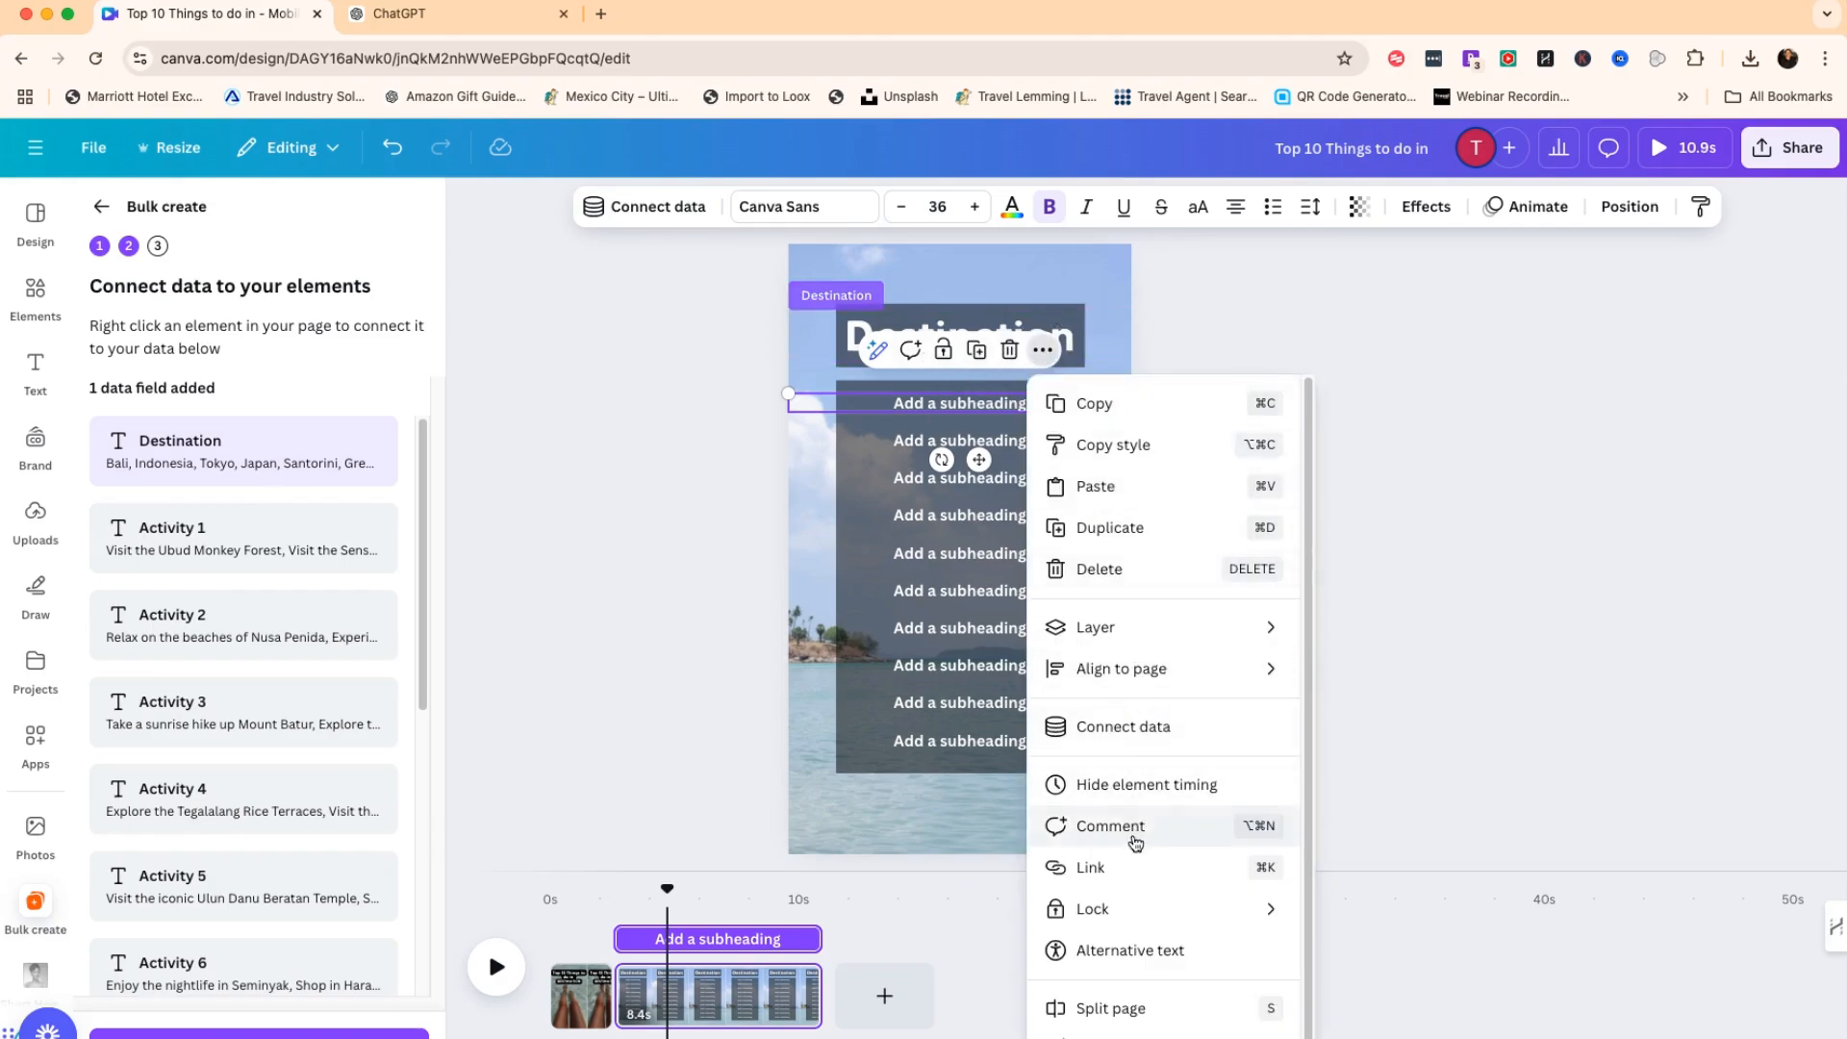
{"action": "left_click", "coordinate": [1078, 729]}
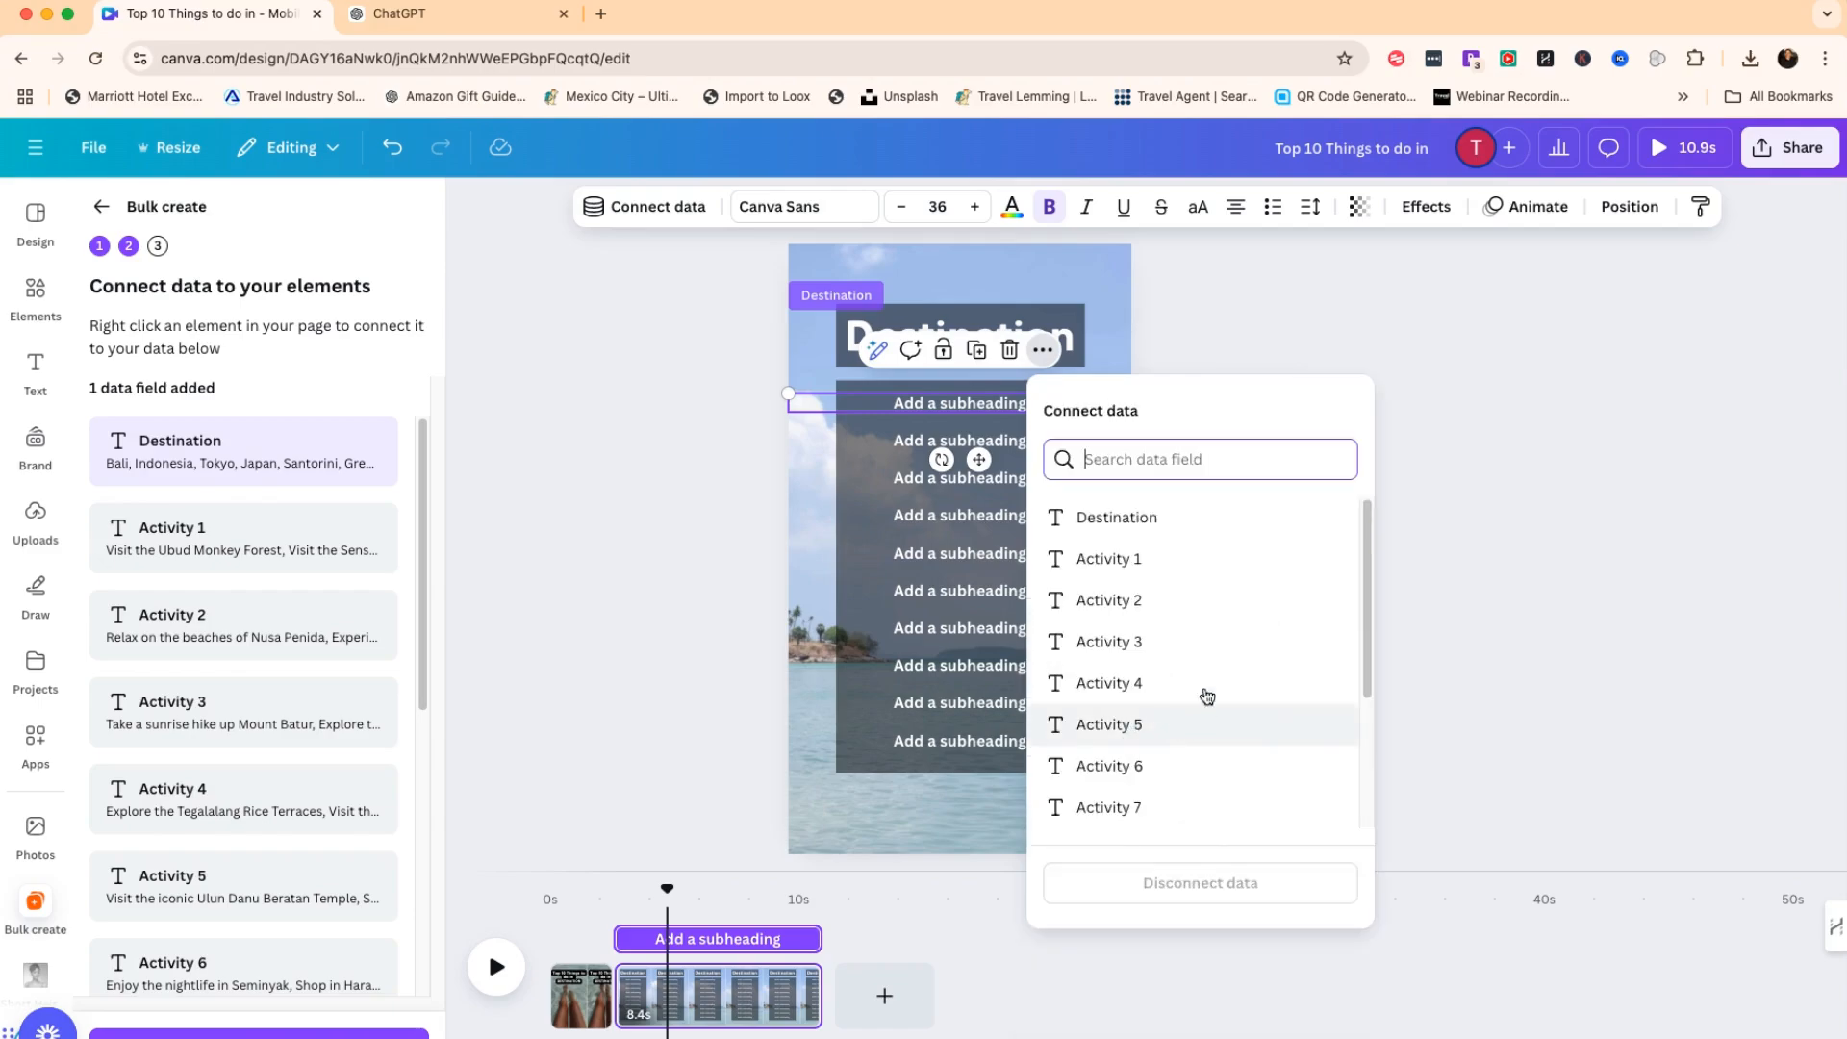
{"action": "left_click", "coordinate": [1107, 555]}
{"action": "left_click", "coordinate": [956, 441]}
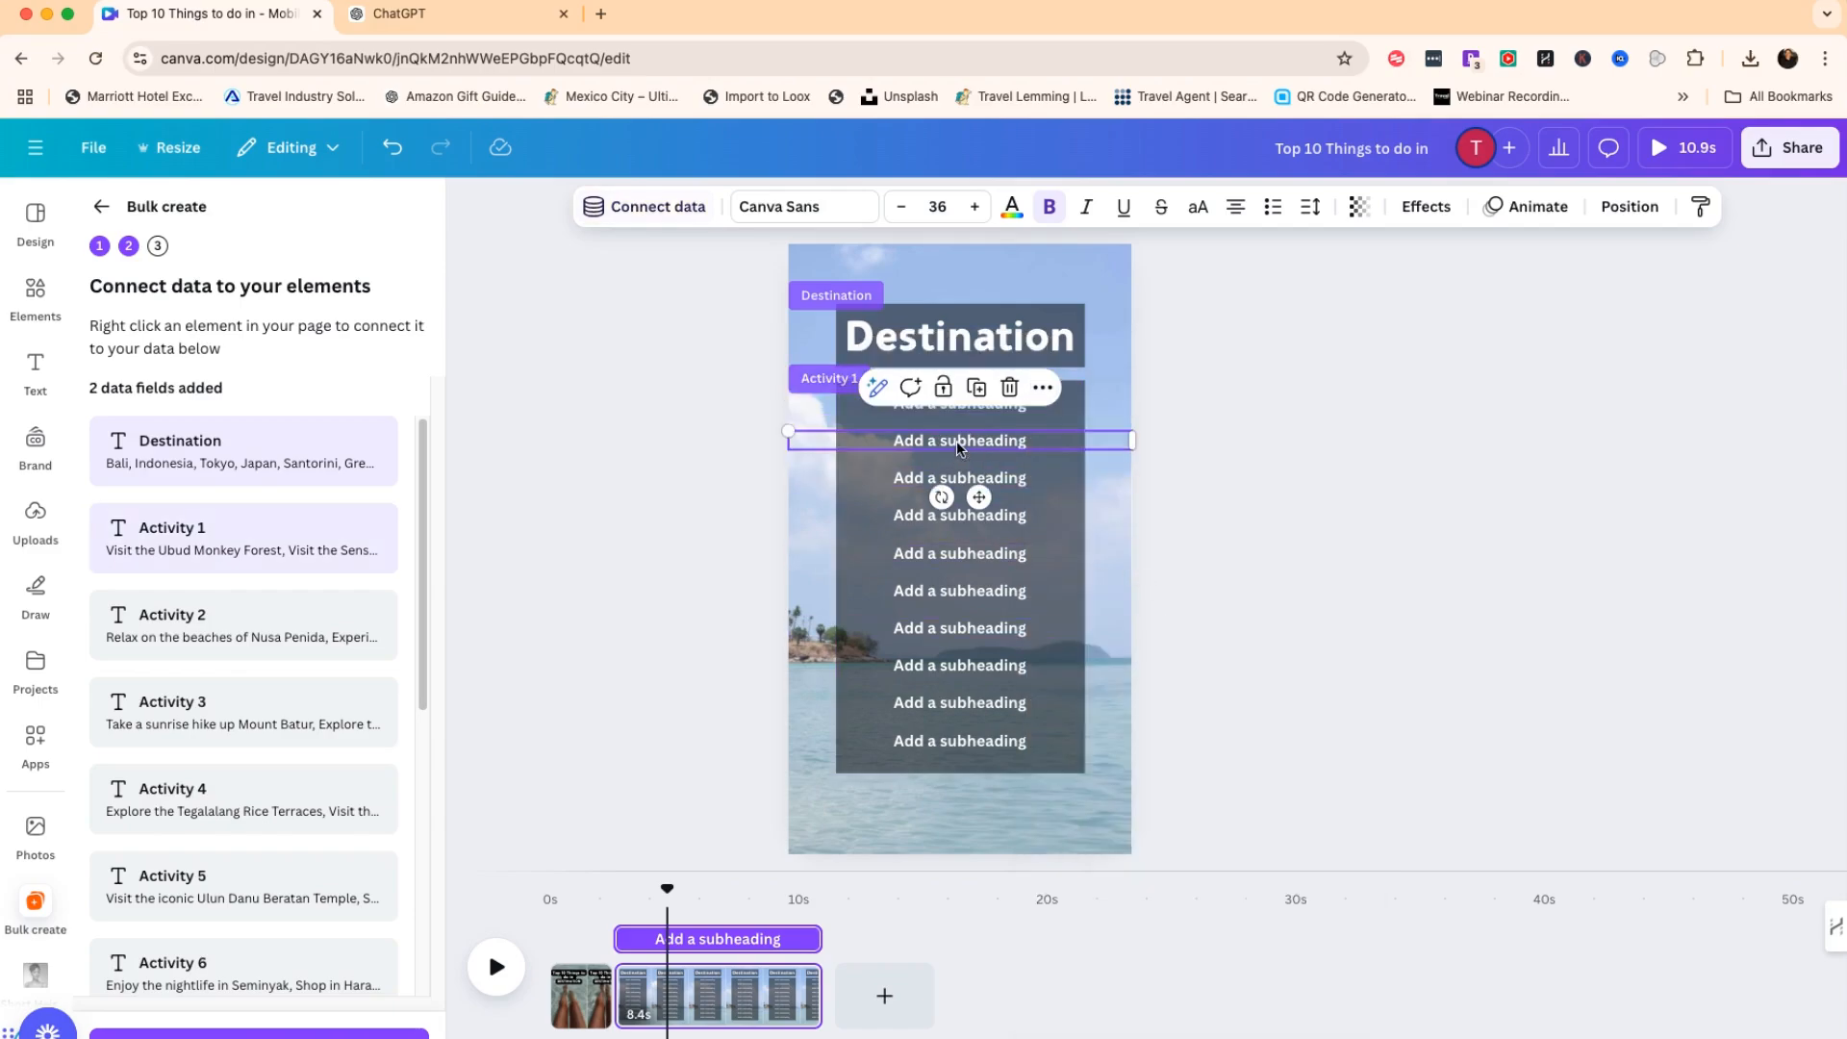
{"action": "left_click", "coordinate": [1042, 388]}
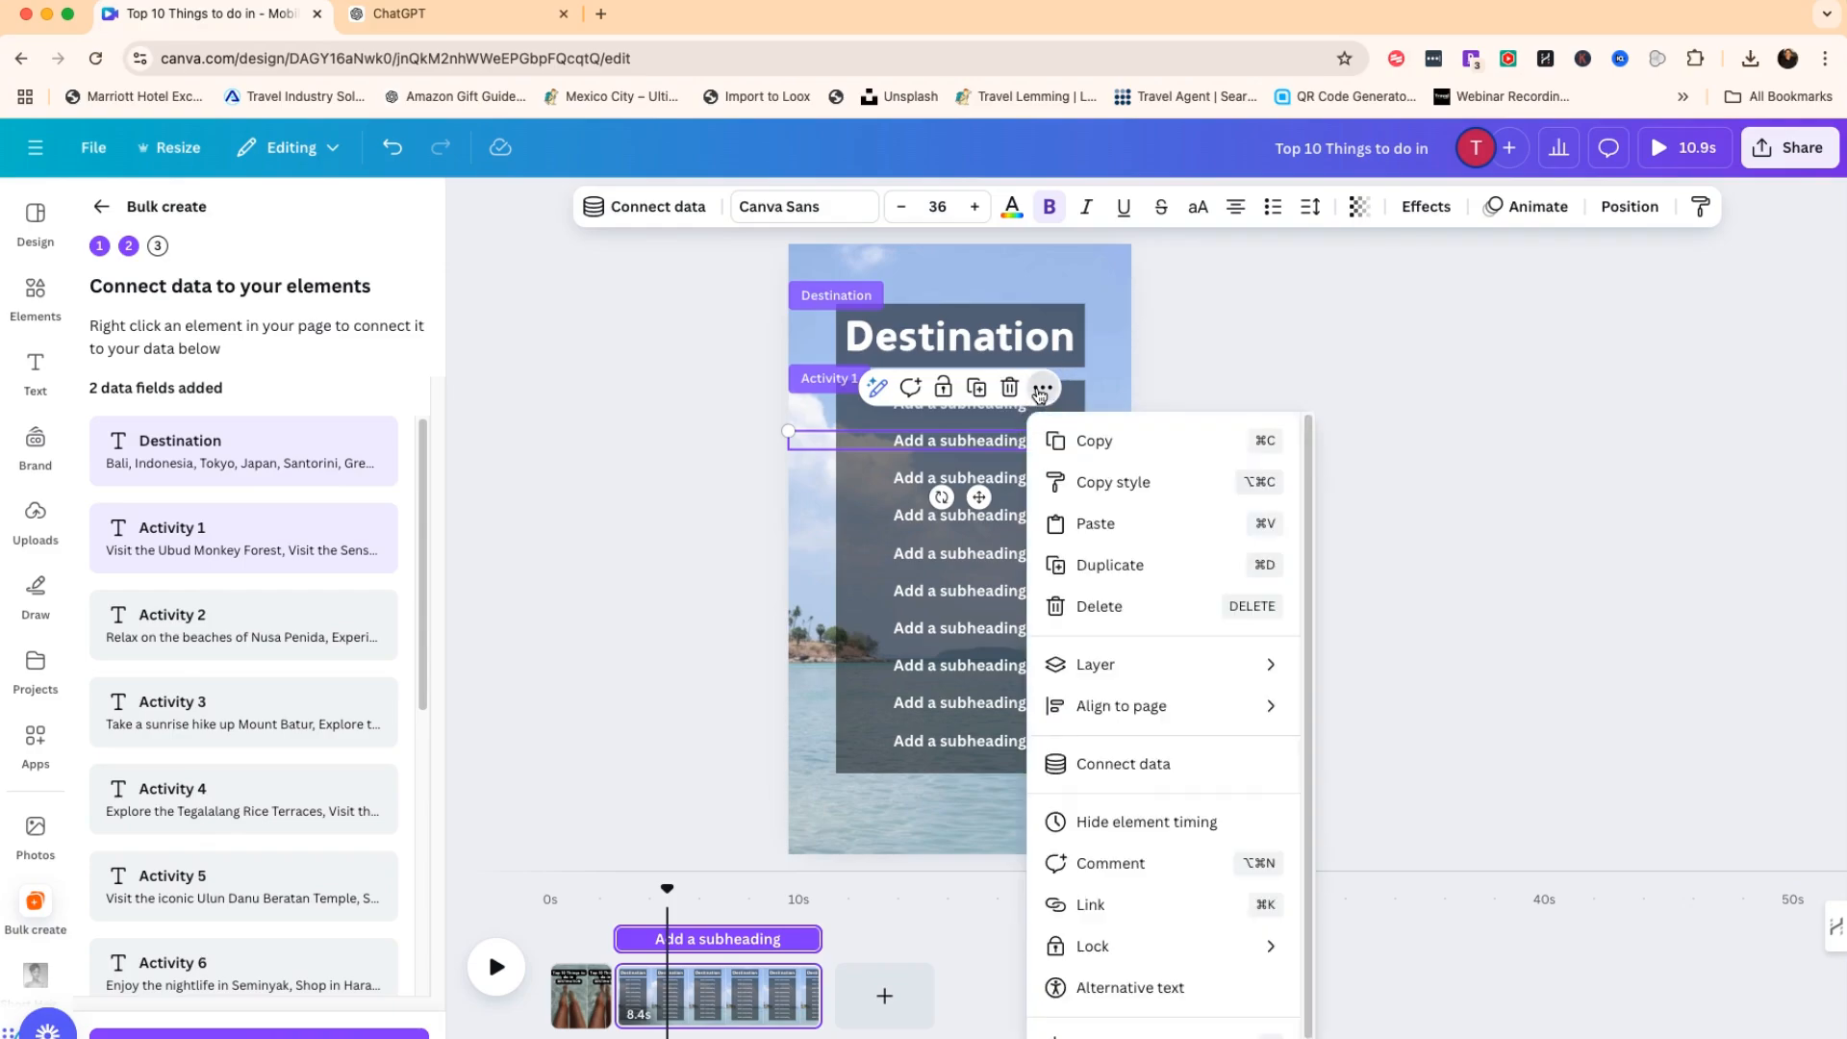
{"action": "left_click", "coordinate": [1145, 773]}
{"action": "left_click", "coordinate": [1130, 637]}
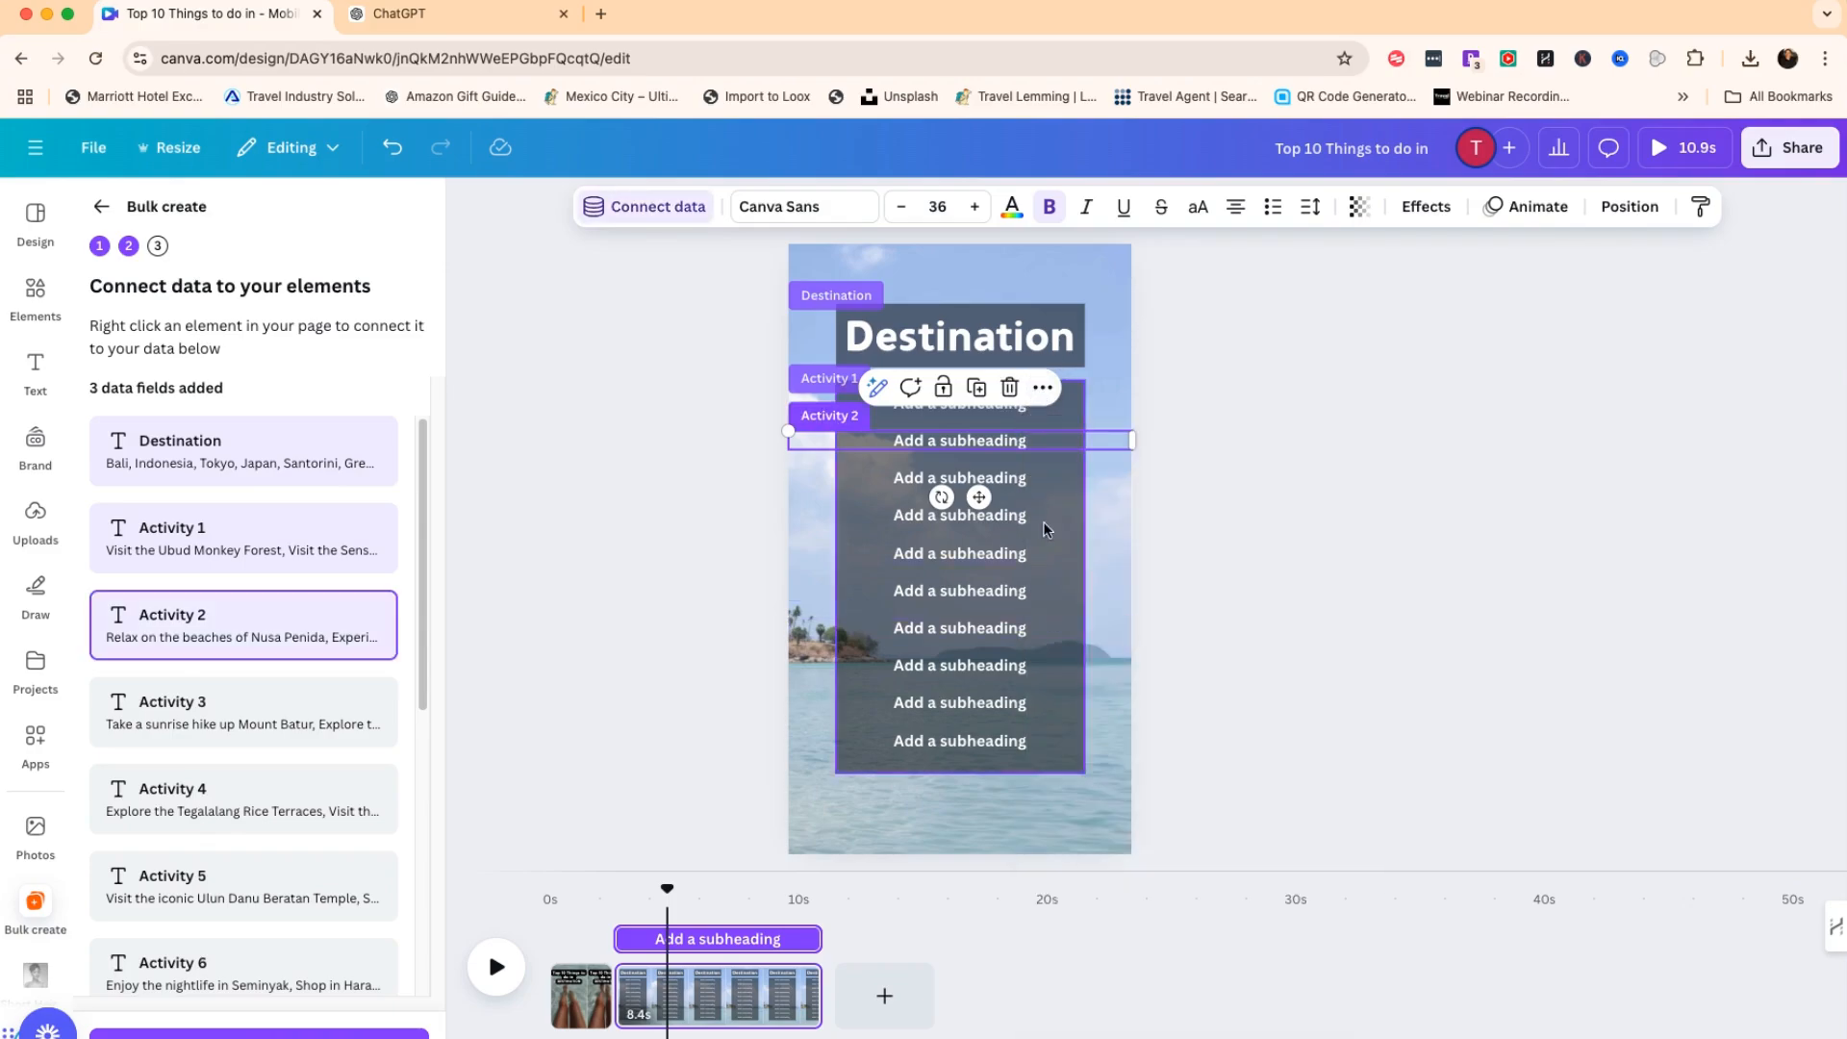
Connect the third subheading to the Activity 3 data field and the fourth subheading to Activity 4.
{"action": "left_click", "coordinate": [1001, 481]}
{"action": "left_click", "coordinate": [1042, 425]}
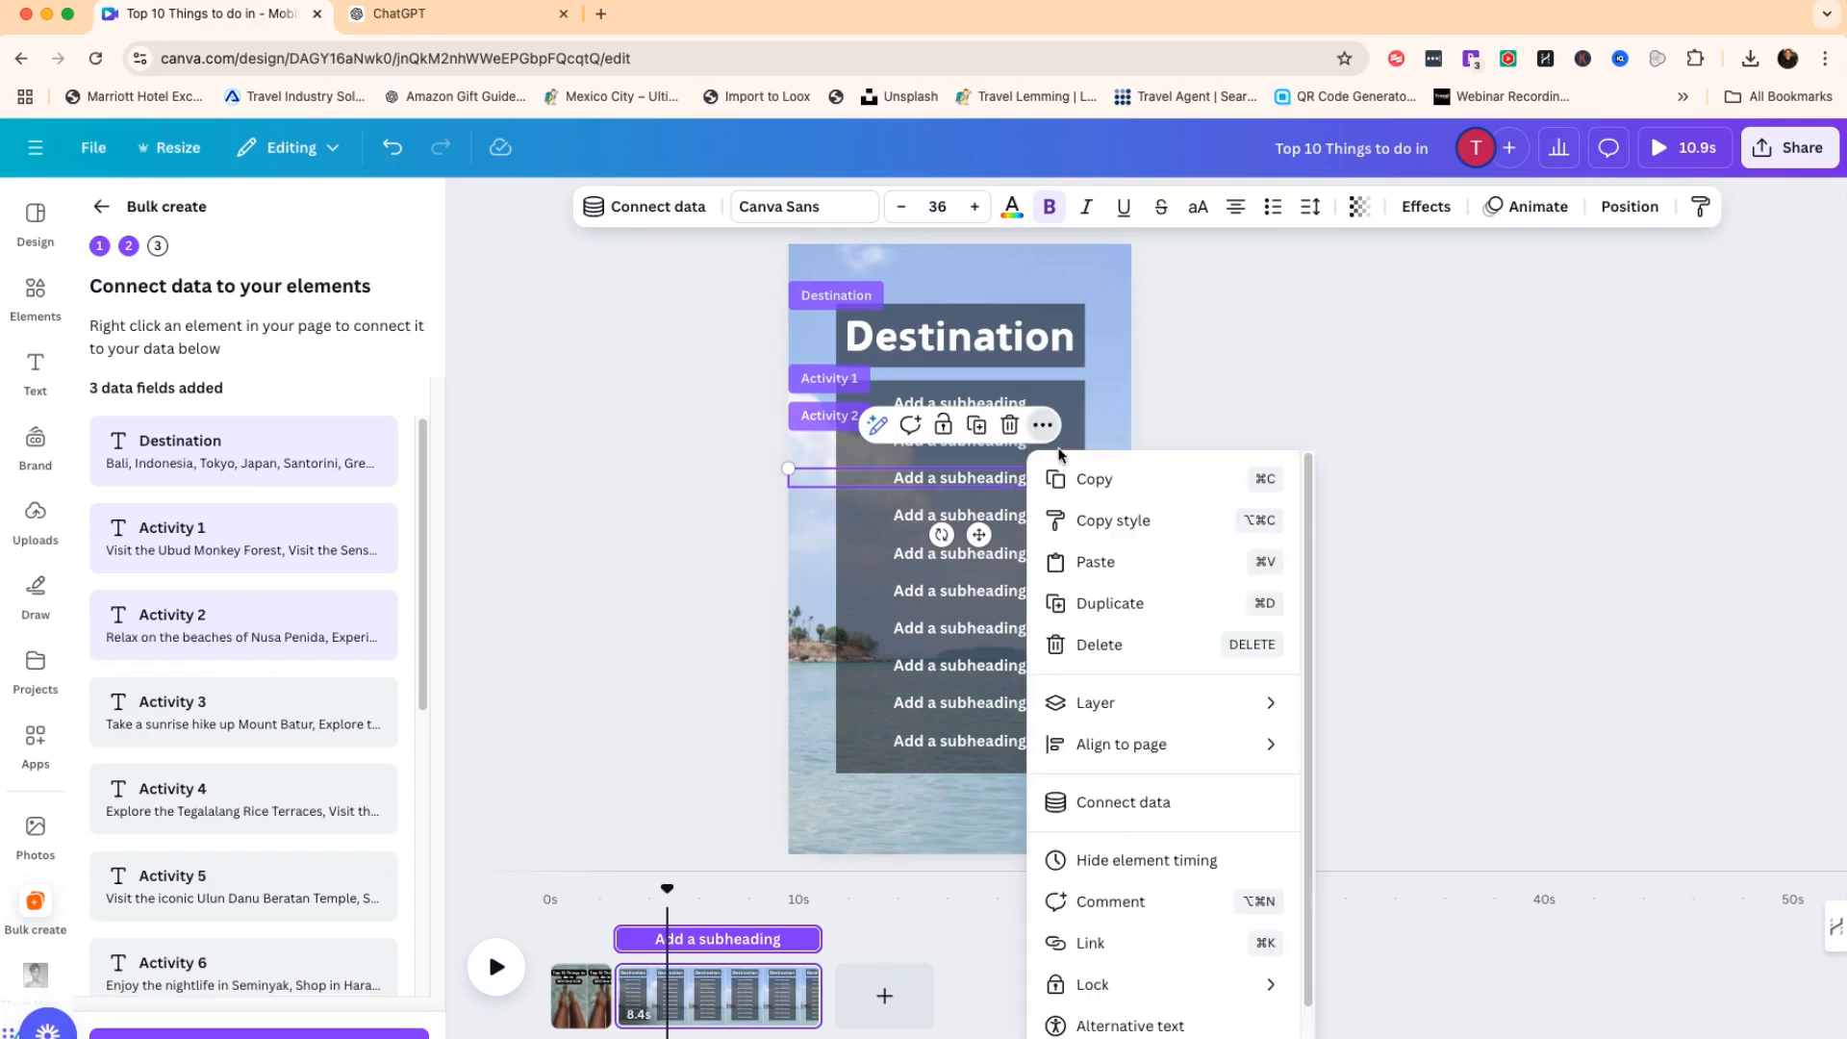
{"action": "left_click", "coordinate": [1135, 801]}
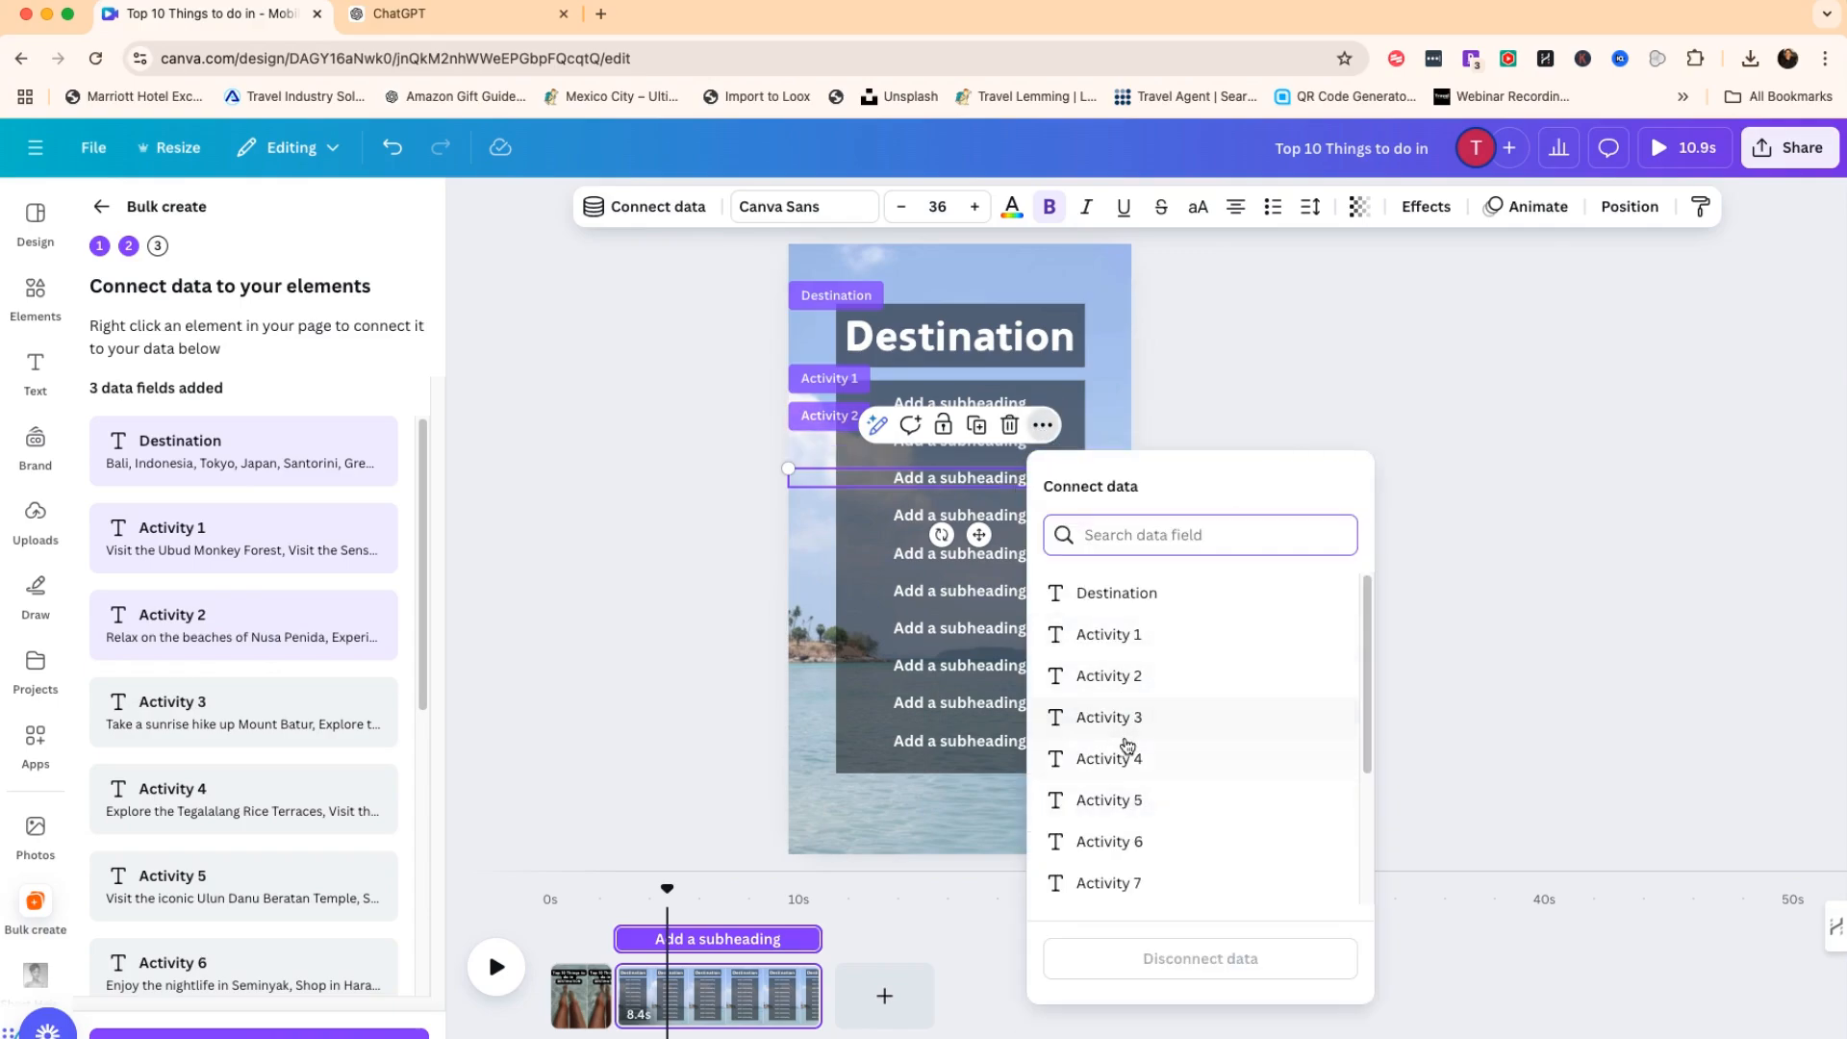
{"action": "left_click", "coordinate": [1126, 728]}
{"action": "left_click", "coordinate": [1001, 517]}
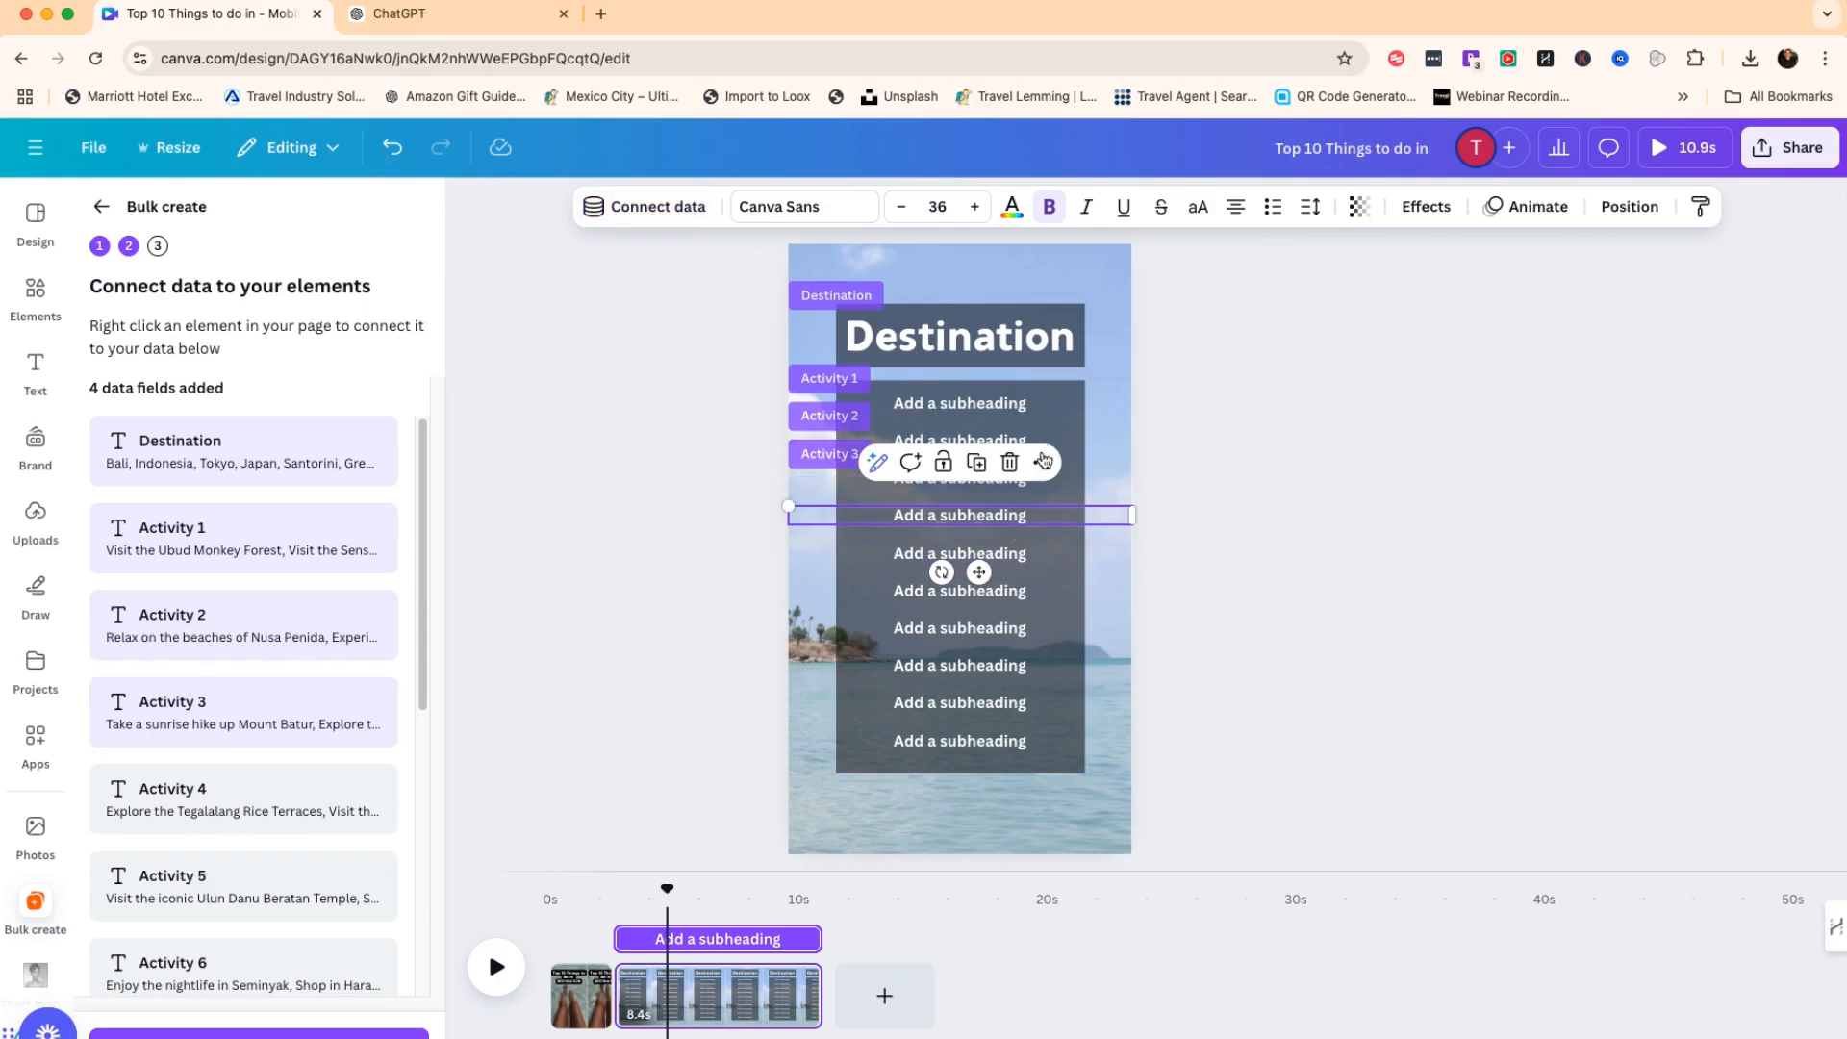
{"action": "left_click", "coordinate": [1042, 462]}
{"action": "left_click", "coordinate": [1135, 839]}
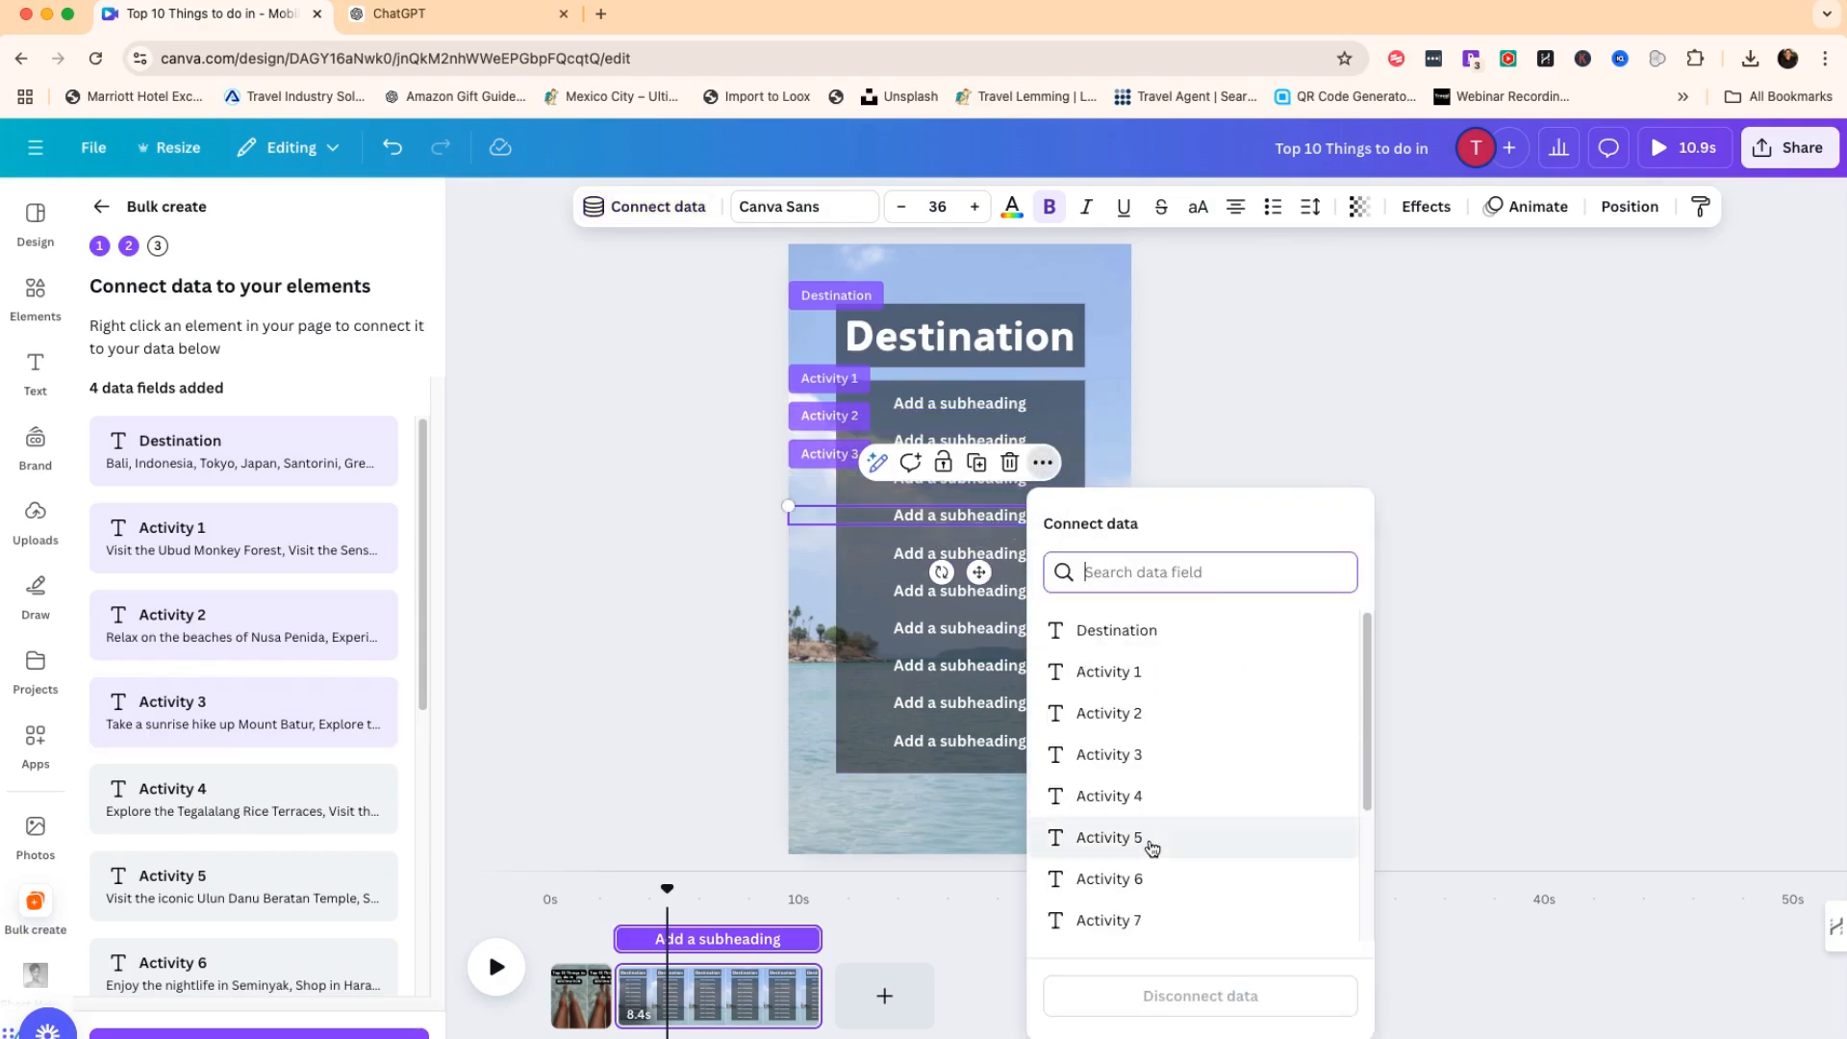
{"action": "left_click", "coordinate": [1139, 792]}
Connect the fifth subheading to the Activity 5 data field and the sixth subheading to Activity 6.
{"action": "left_click", "coordinate": [1005, 554]}
{"action": "left_click", "coordinate": [1042, 499]}
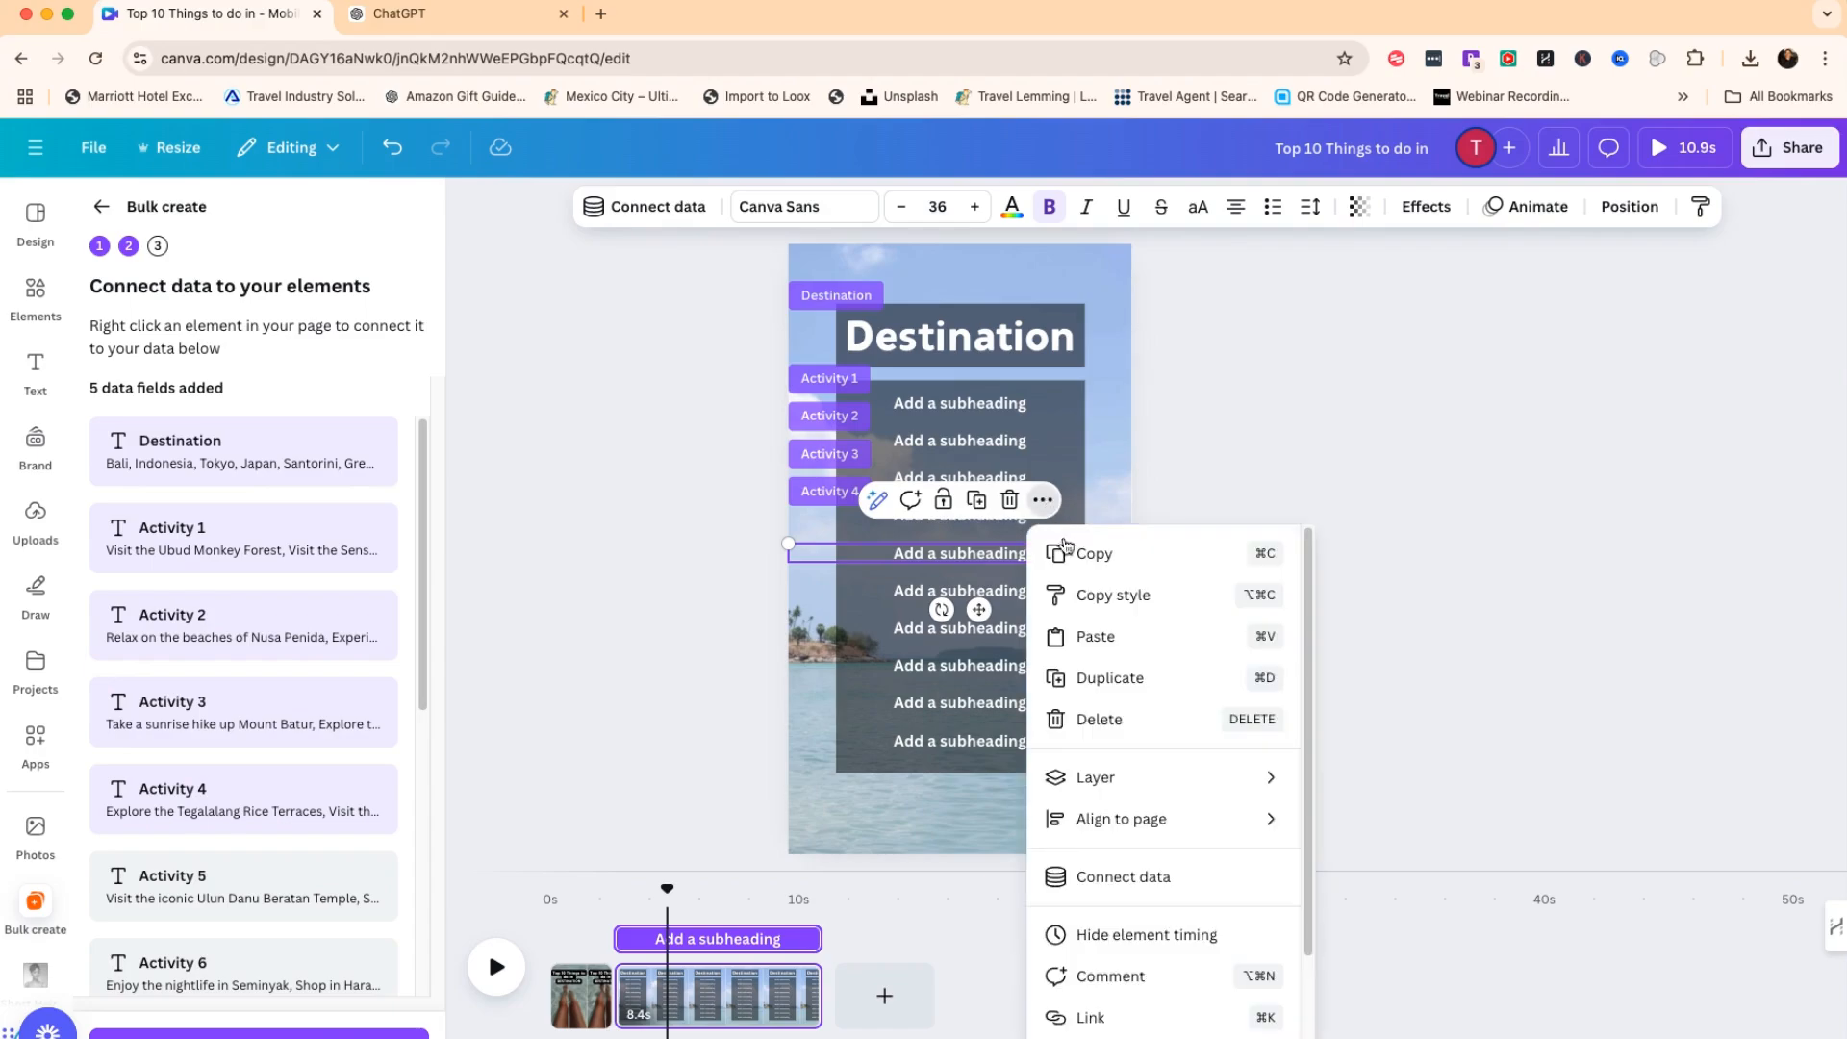
{"action": "left_click", "coordinate": [1114, 878]}
{"action": "left_click", "coordinate": [1115, 876]}
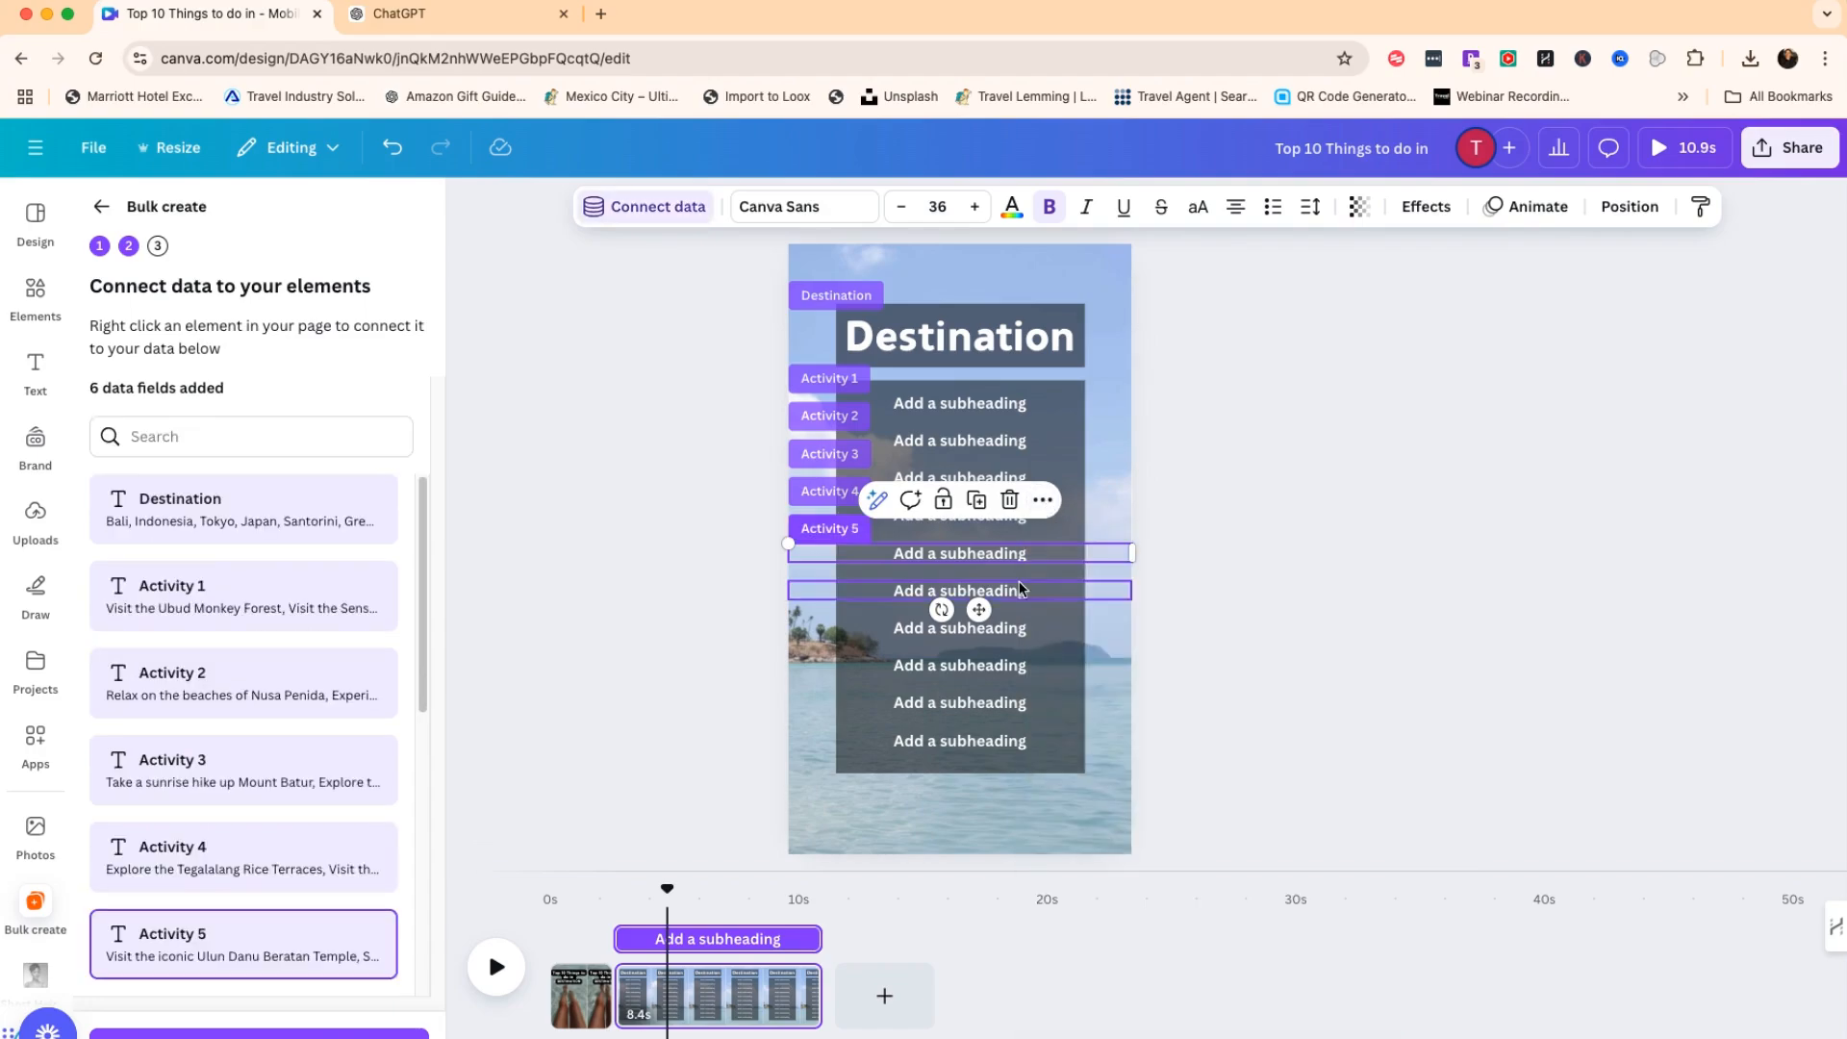
{"action": "left_click", "coordinate": [1020, 588]}
{"action": "left_click", "coordinate": [1042, 536]}
{"action": "left_click", "coordinate": [1145, 912]}
{"action": "left_click", "coordinate": [1159, 948]}
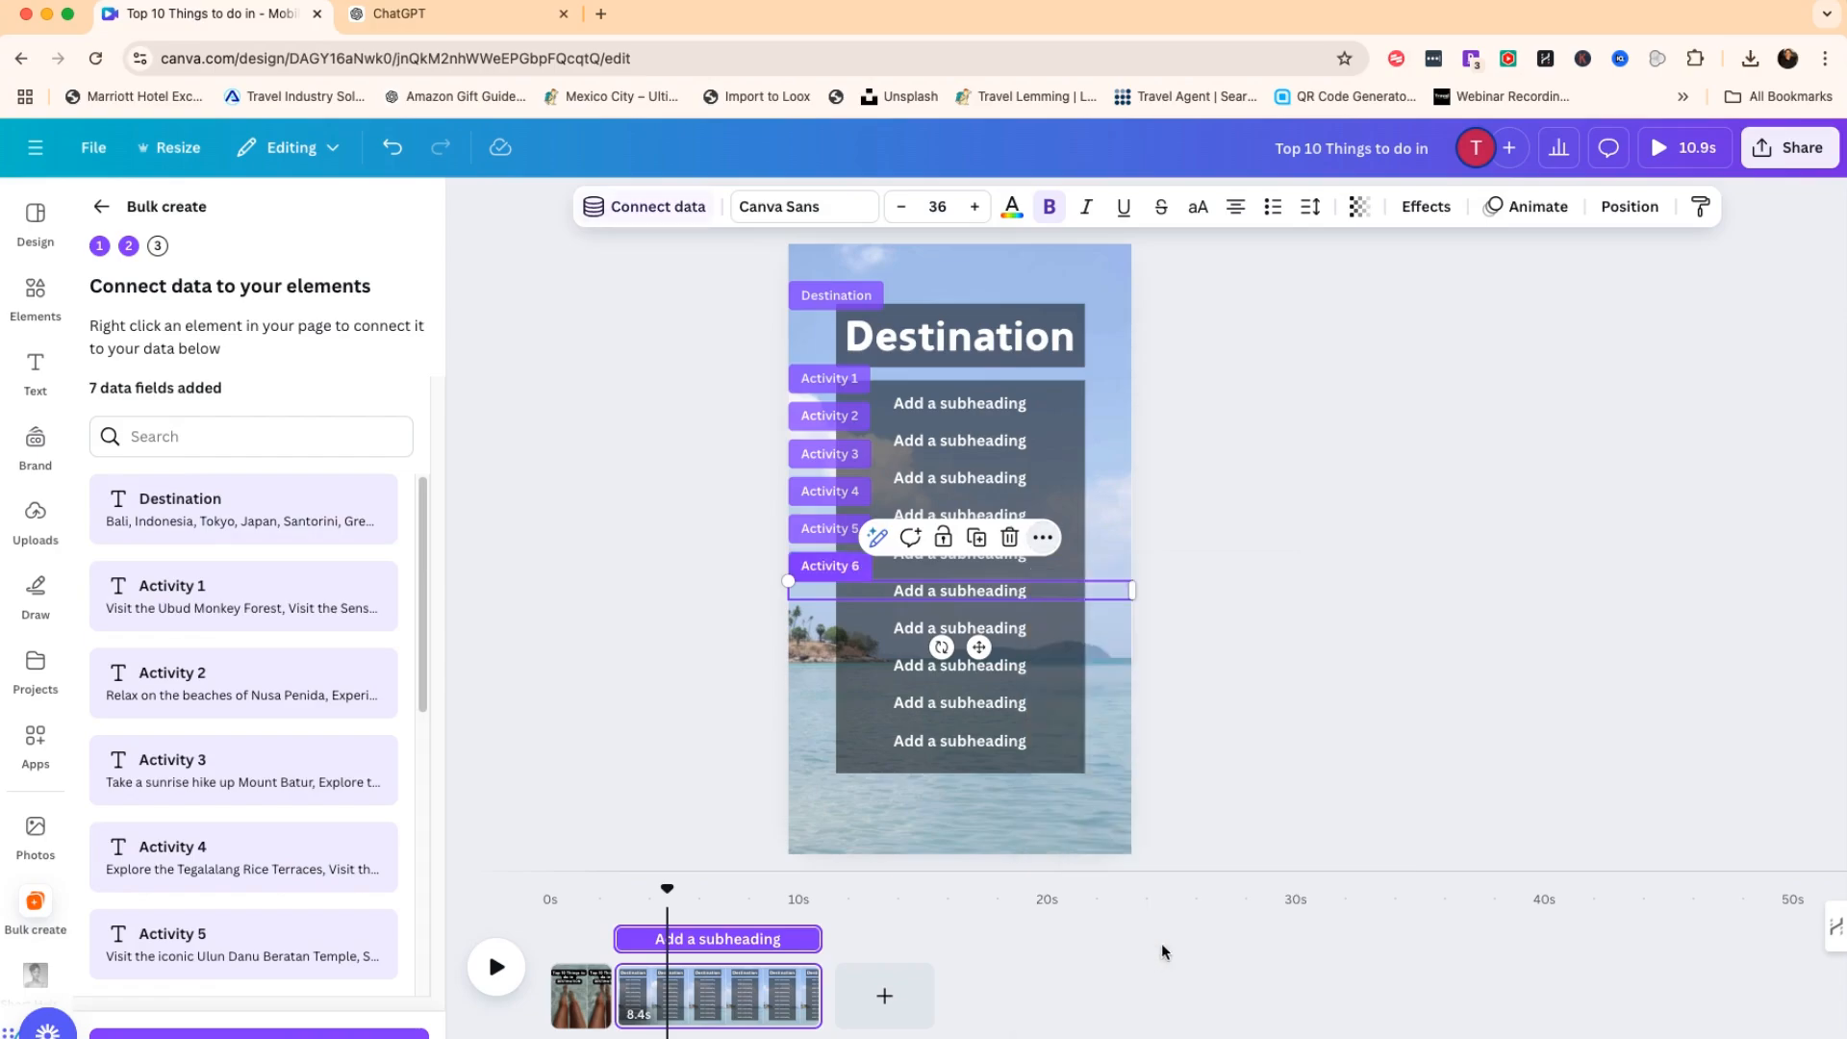
Connect the seventh subheading to the Activity 7 data field and the eighth subheading to Activity 8.
{"action": "left_click", "coordinate": [1020, 627]}
{"action": "left_click", "coordinate": [1045, 576]}
{"action": "scroll", "coordinate": [1145, 741], "scroll_direction": "down", "scroll_amount": 3}
{"action": "left_click", "coordinate": [1145, 736]}
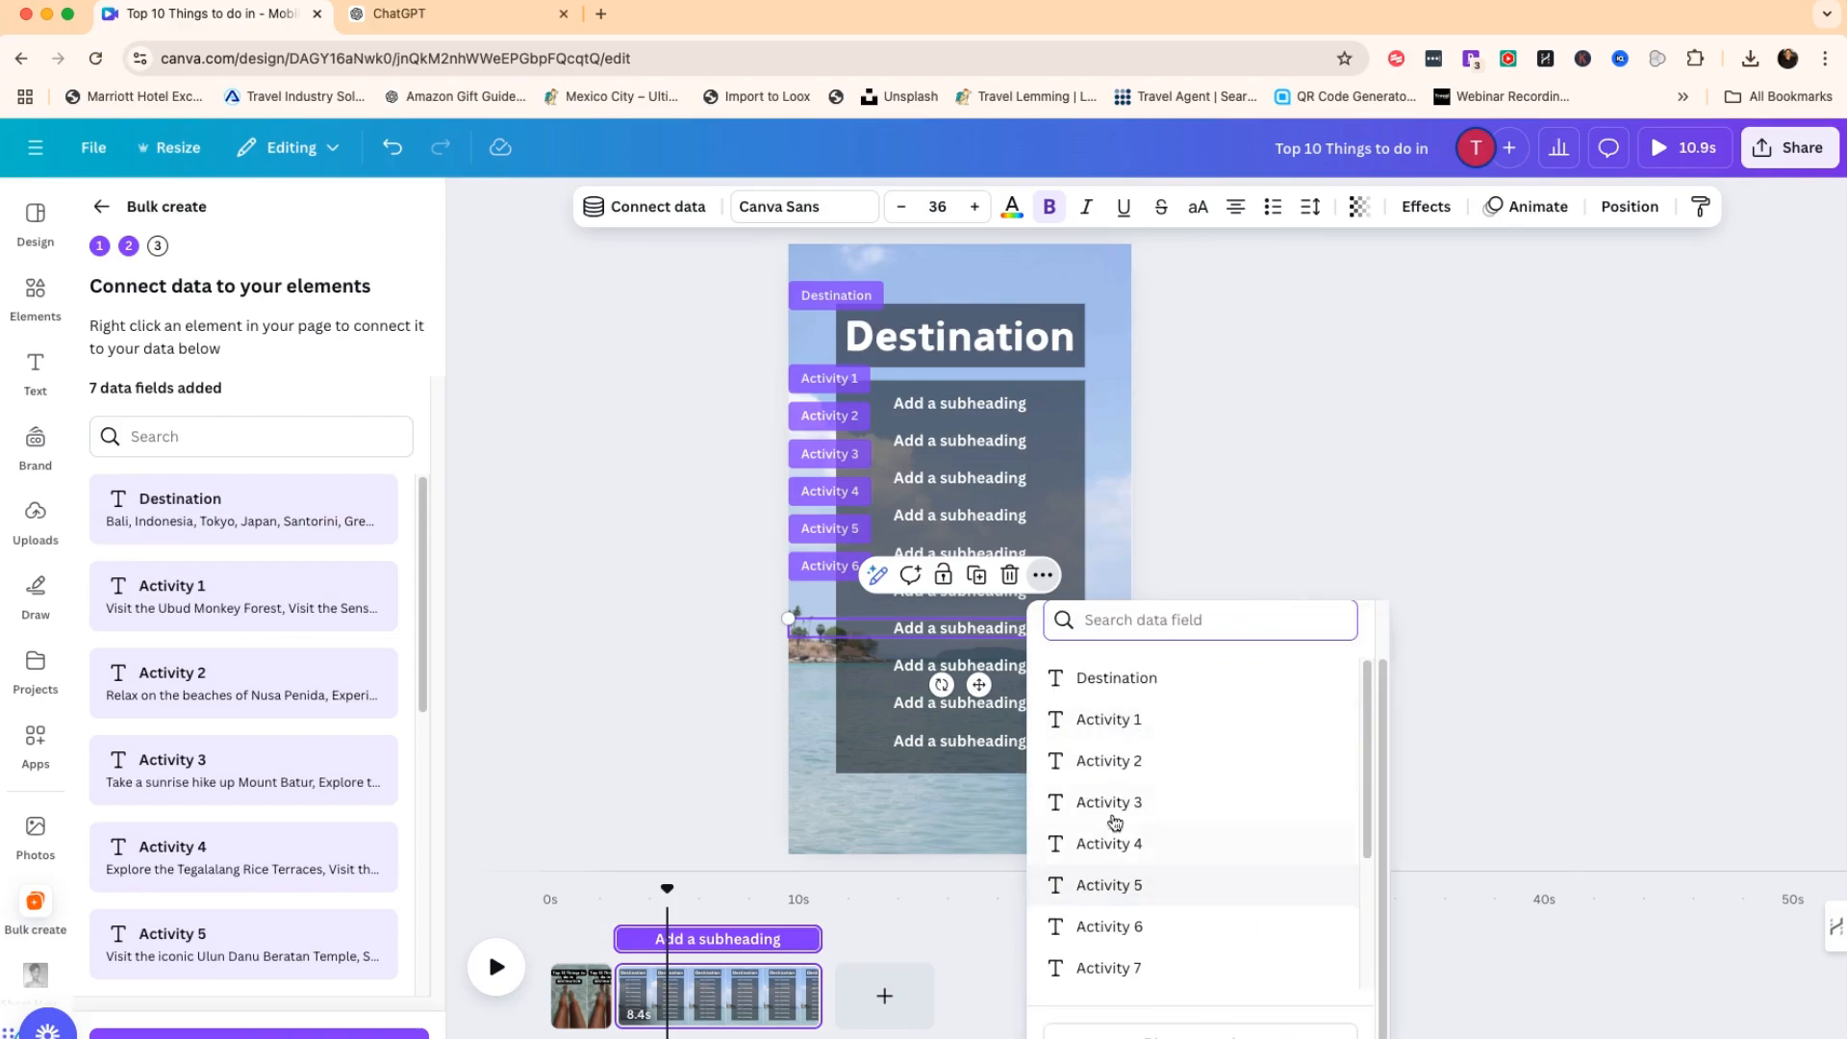
{"action": "left_click", "coordinate": [1116, 965]}
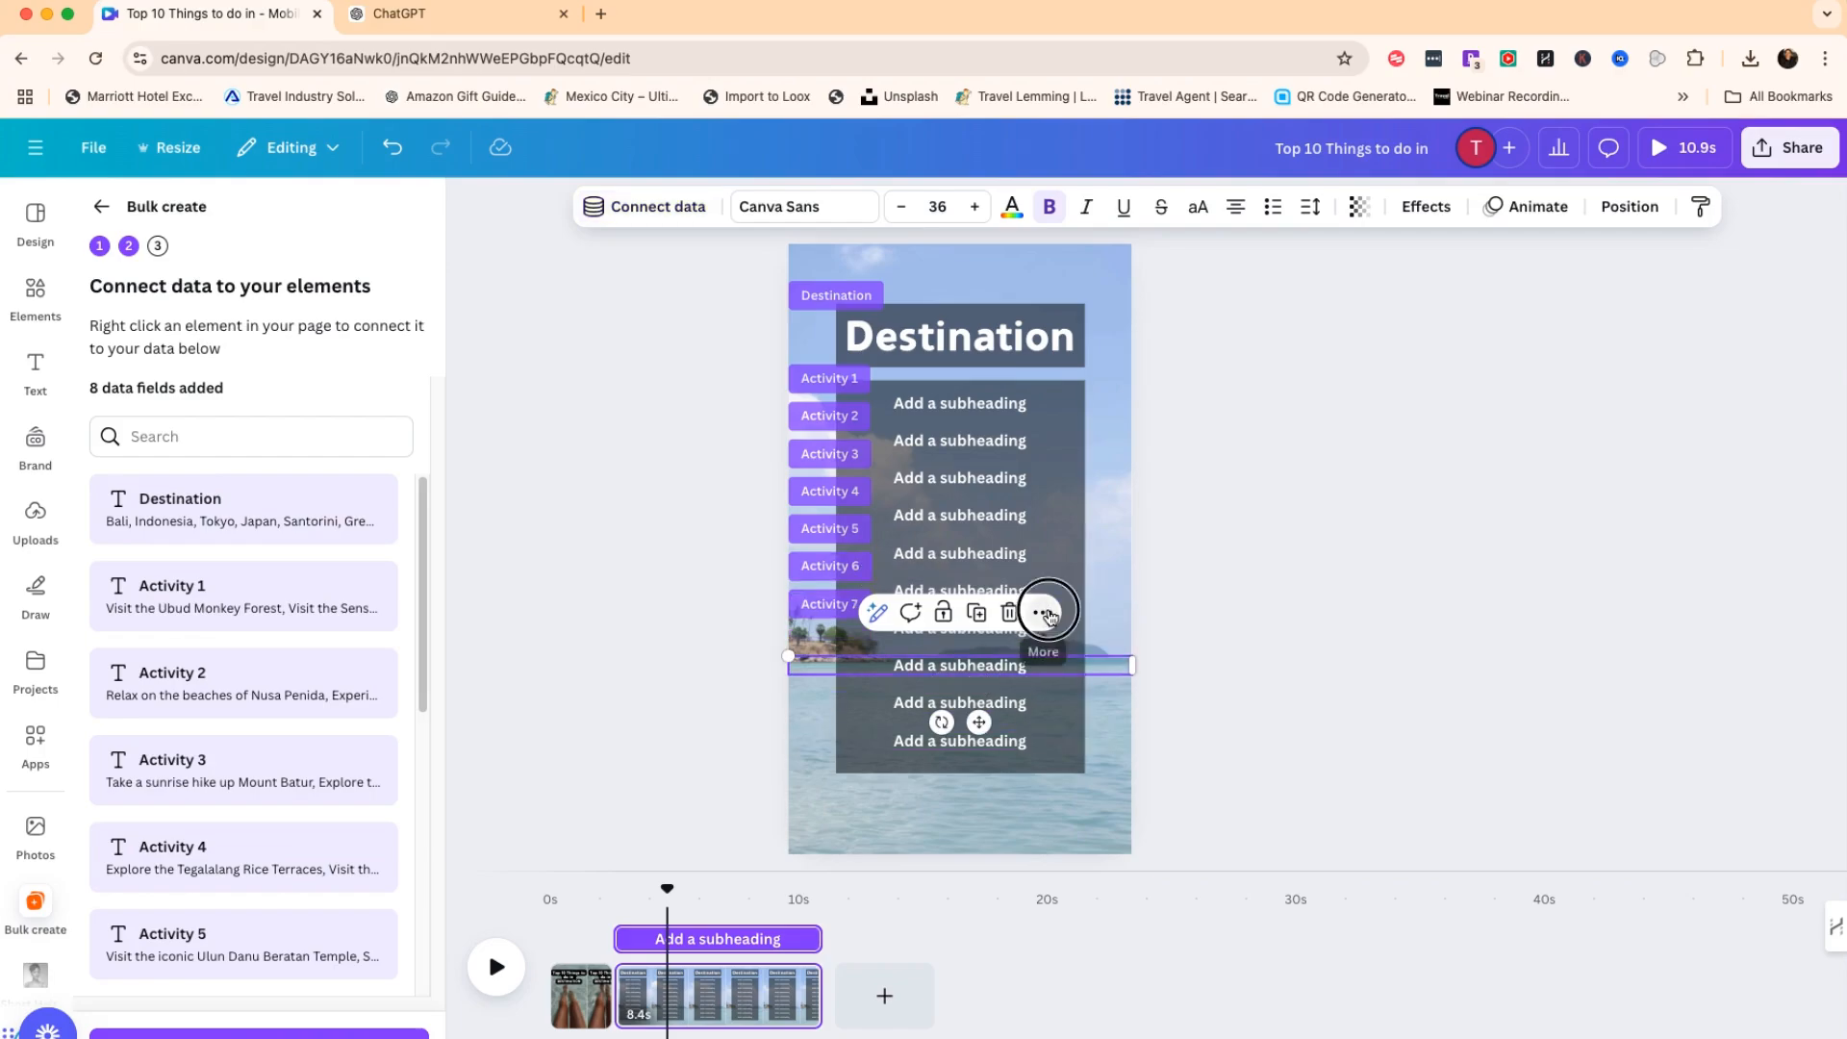
{"action": "left_click", "coordinate": [1043, 613]}
{"action": "left_click", "coordinate": [1157, 473]}
{"action": "scroll", "coordinate": [1216, 539], "scroll_direction": "down", "scroll_amount": 3}
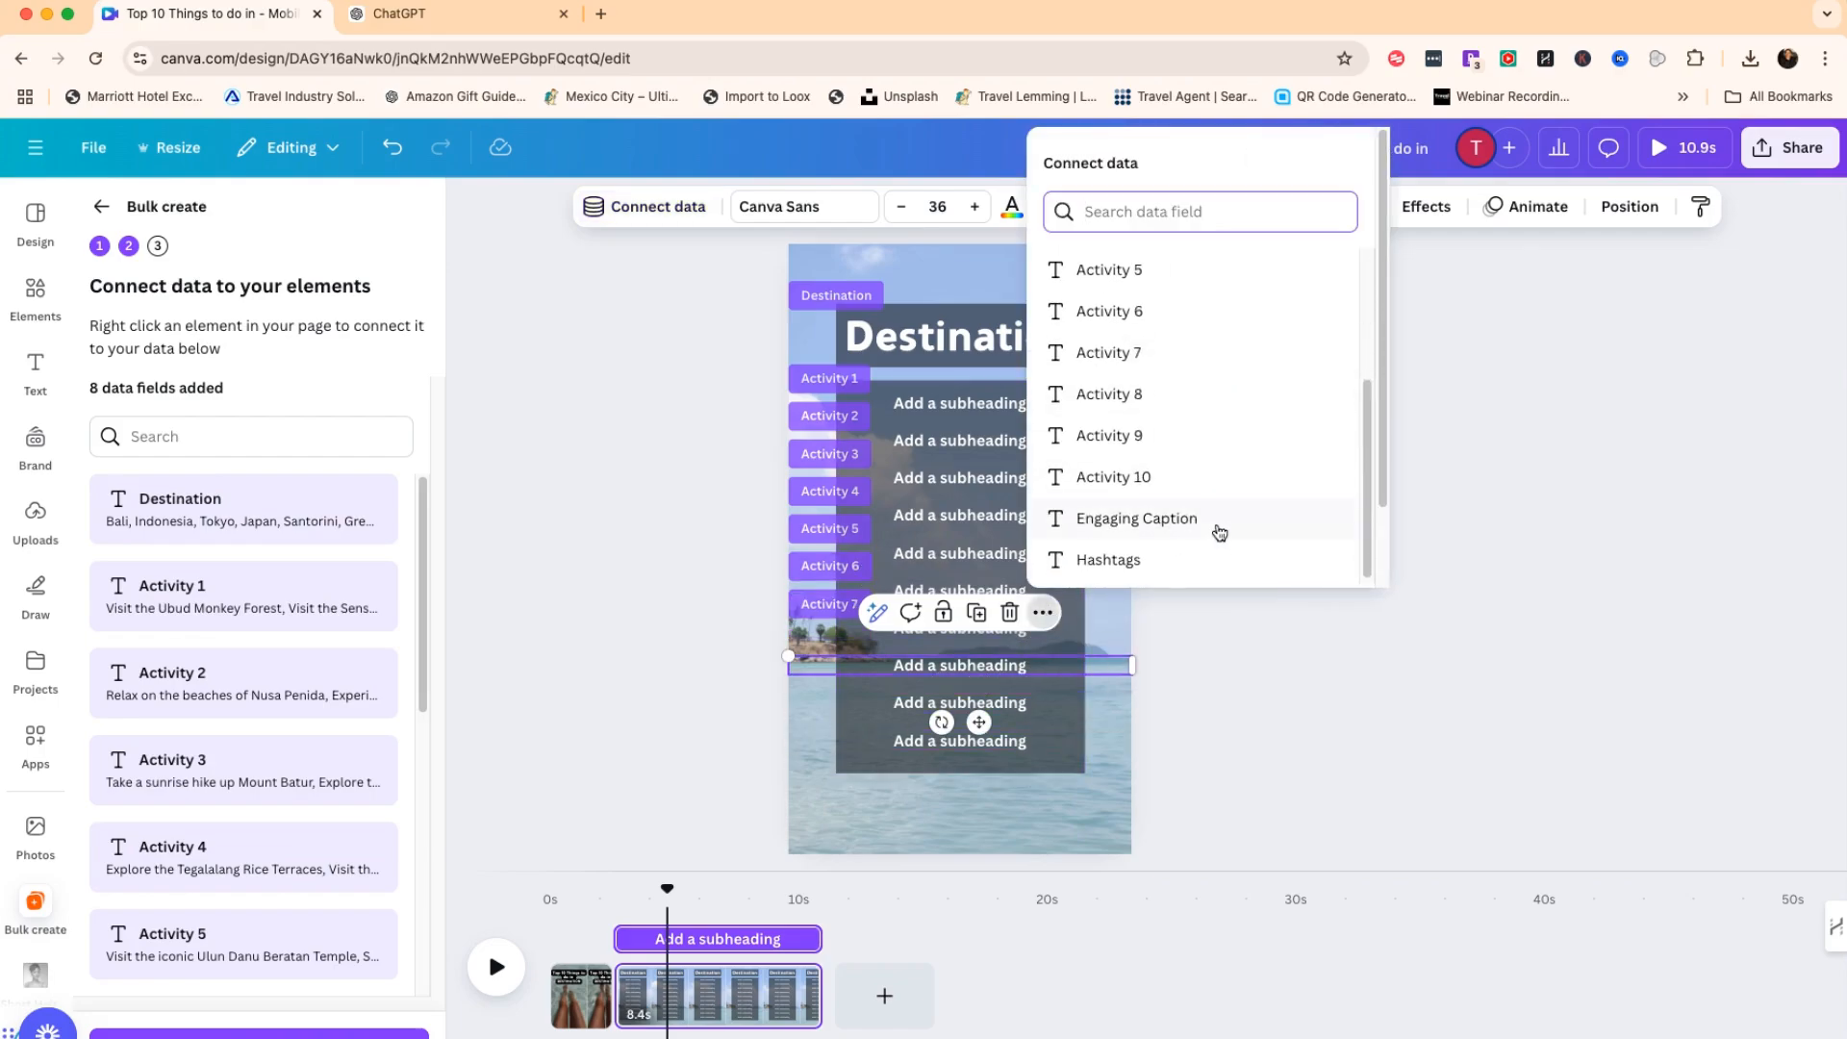
{"action": "left_click", "coordinate": [1153, 397]}
Connect the ninth subheading to the Activity 9 data field and the tenth to Activity 10, then deselect the text.
{"action": "left_click", "coordinate": [1031, 708]}
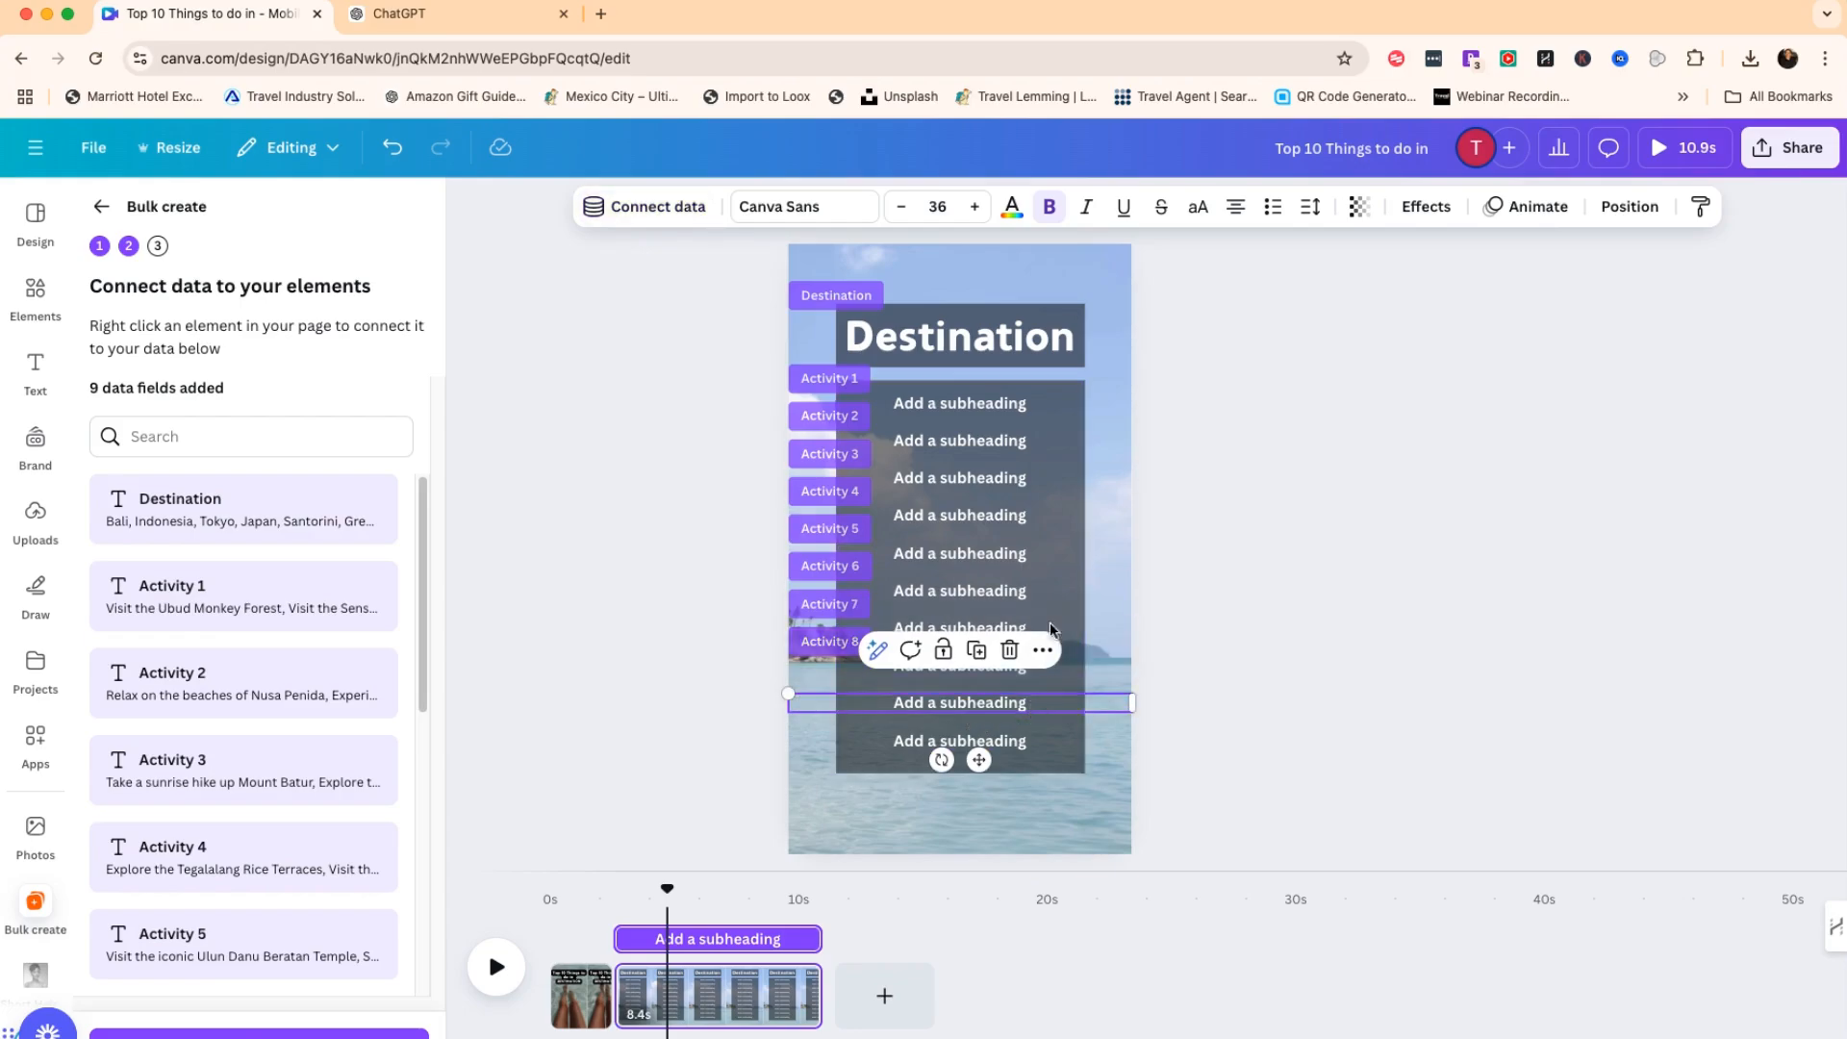
{"action": "left_click", "coordinate": [1042, 650]}
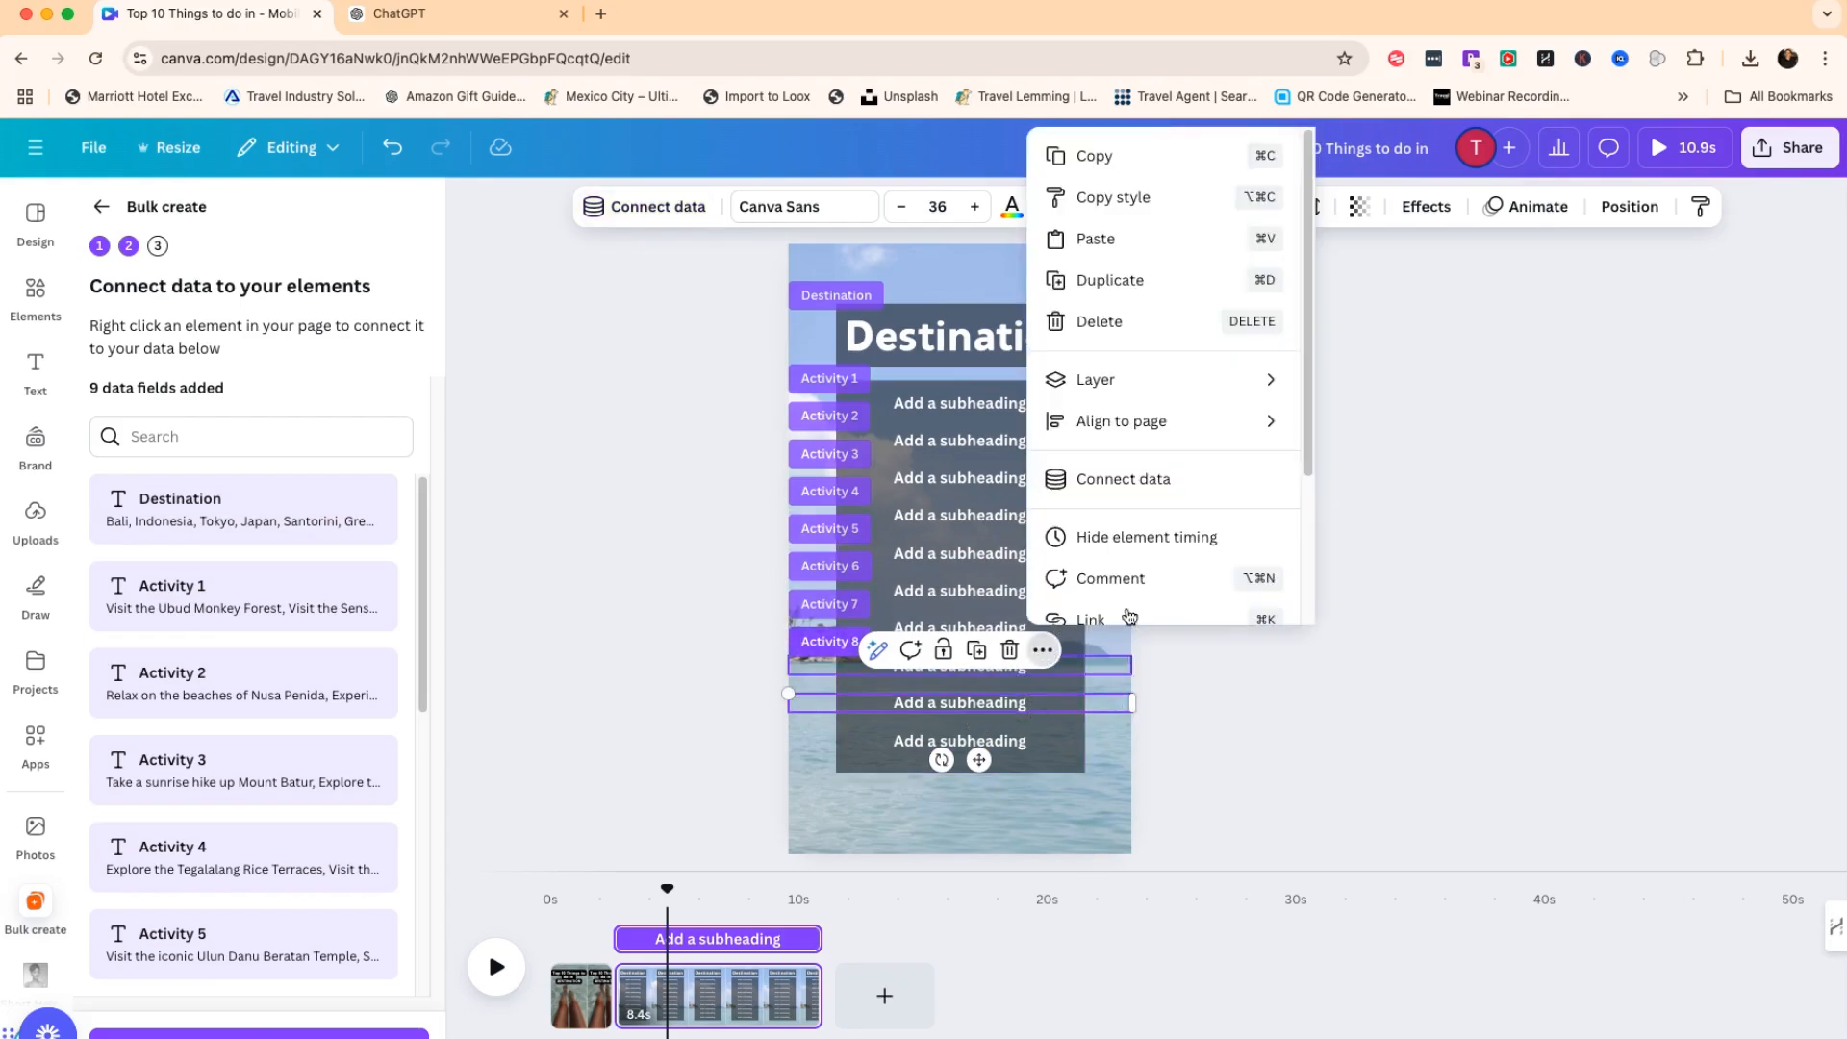
{"action": "left_click", "coordinate": [1151, 477]}
{"action": "scroll", "coordinate": [1155, 539], "scroll_direction": "down", "scroll_amount": 3}
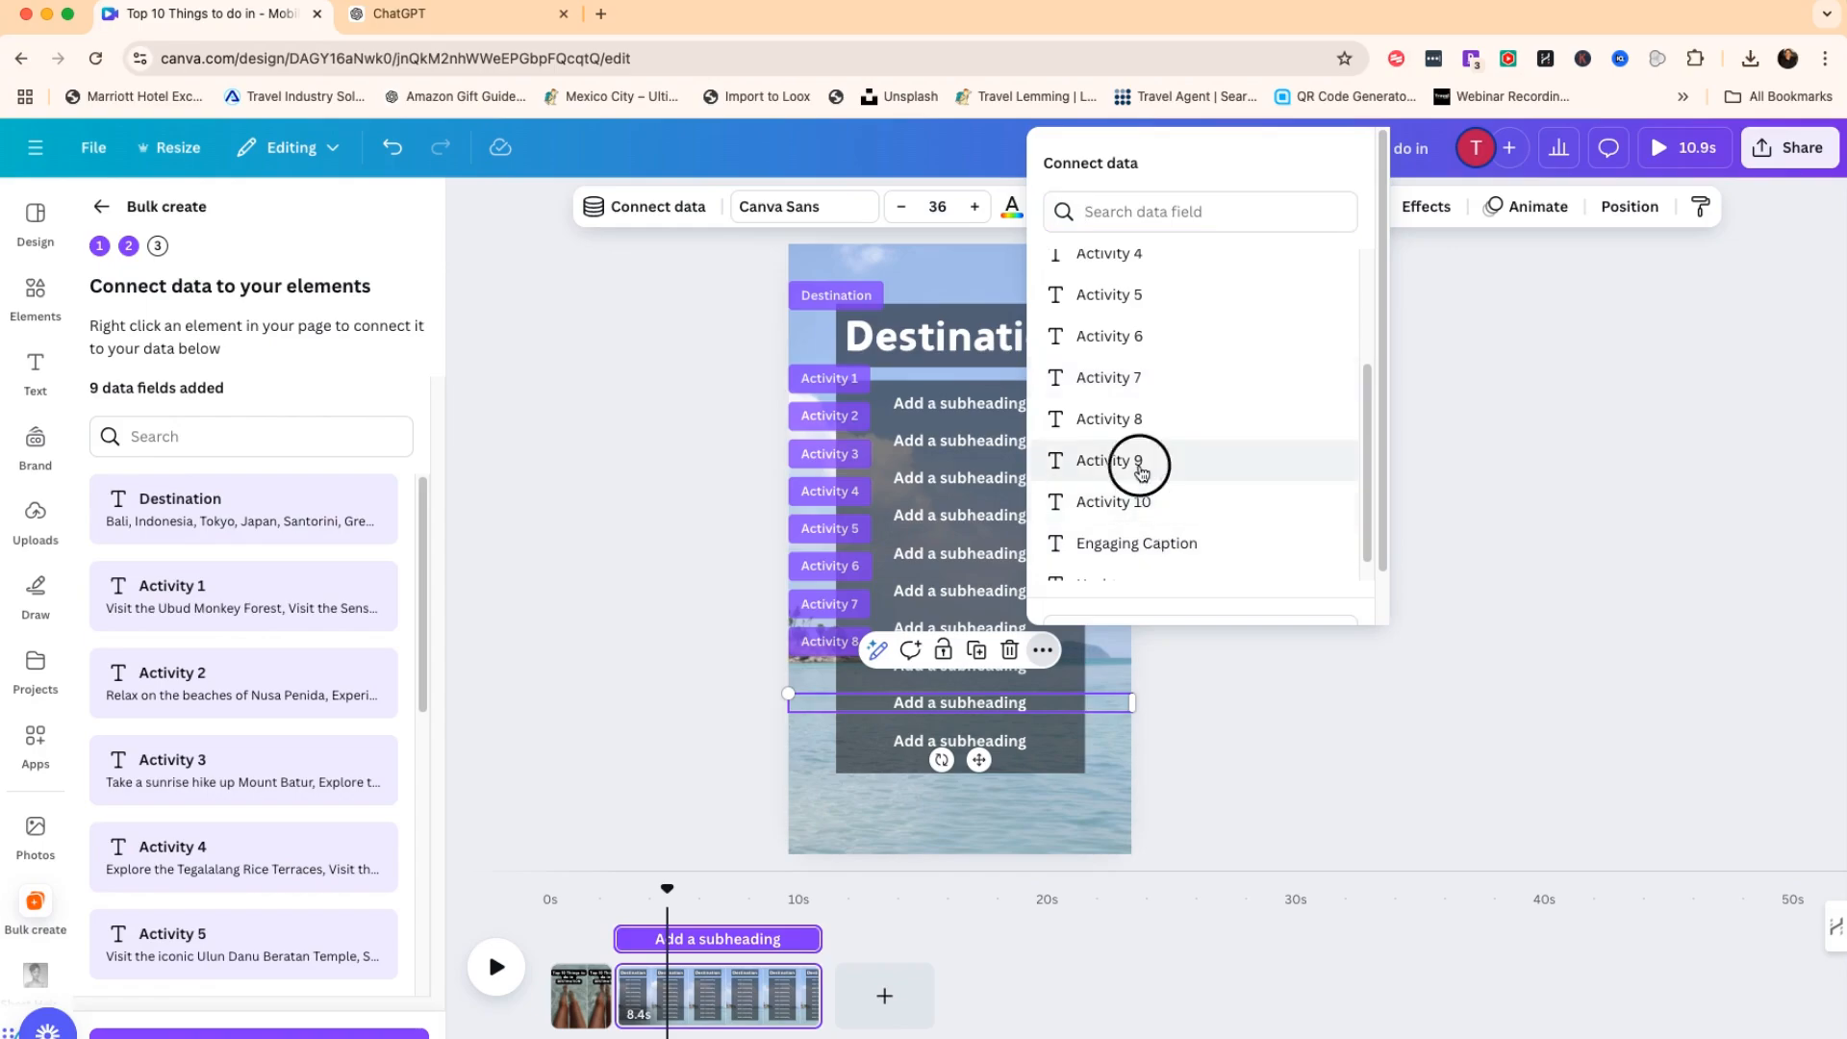
{"action": "left_click", "coordinate": [1143, 460]}
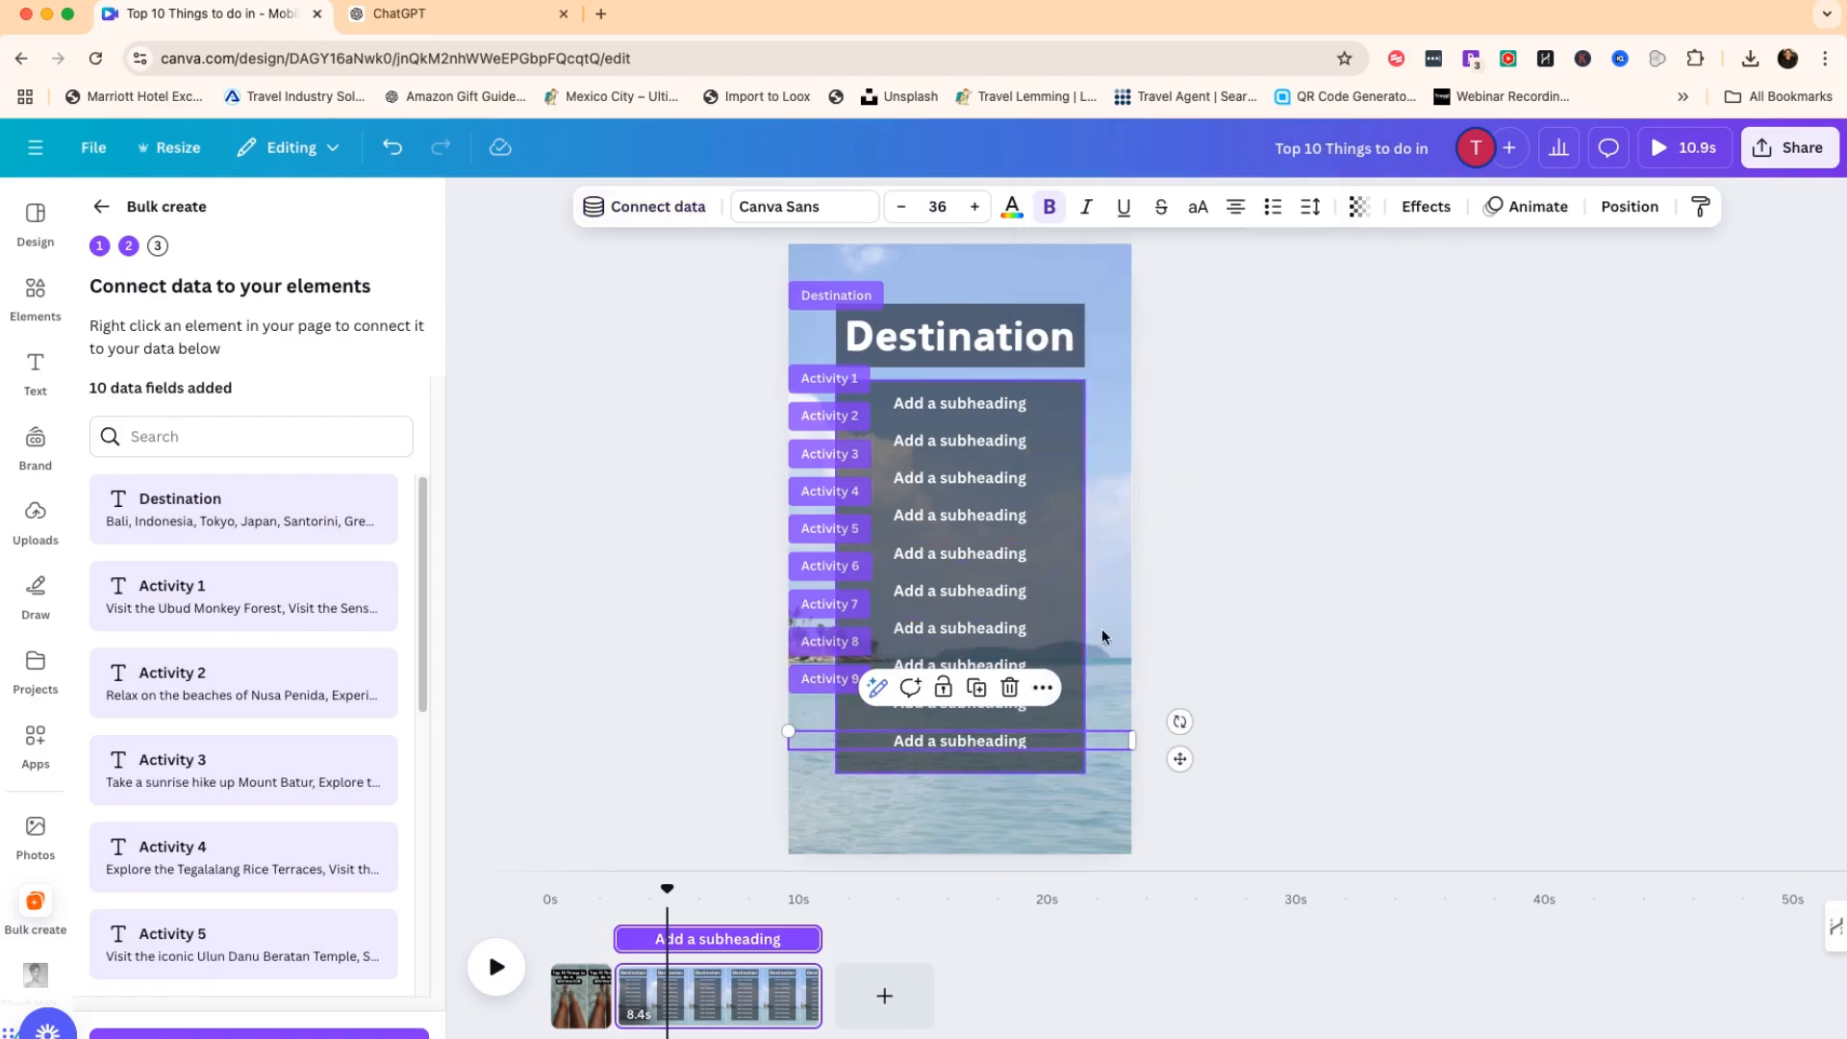
{"action": "left_click", "coordinate": [1043, 687]}
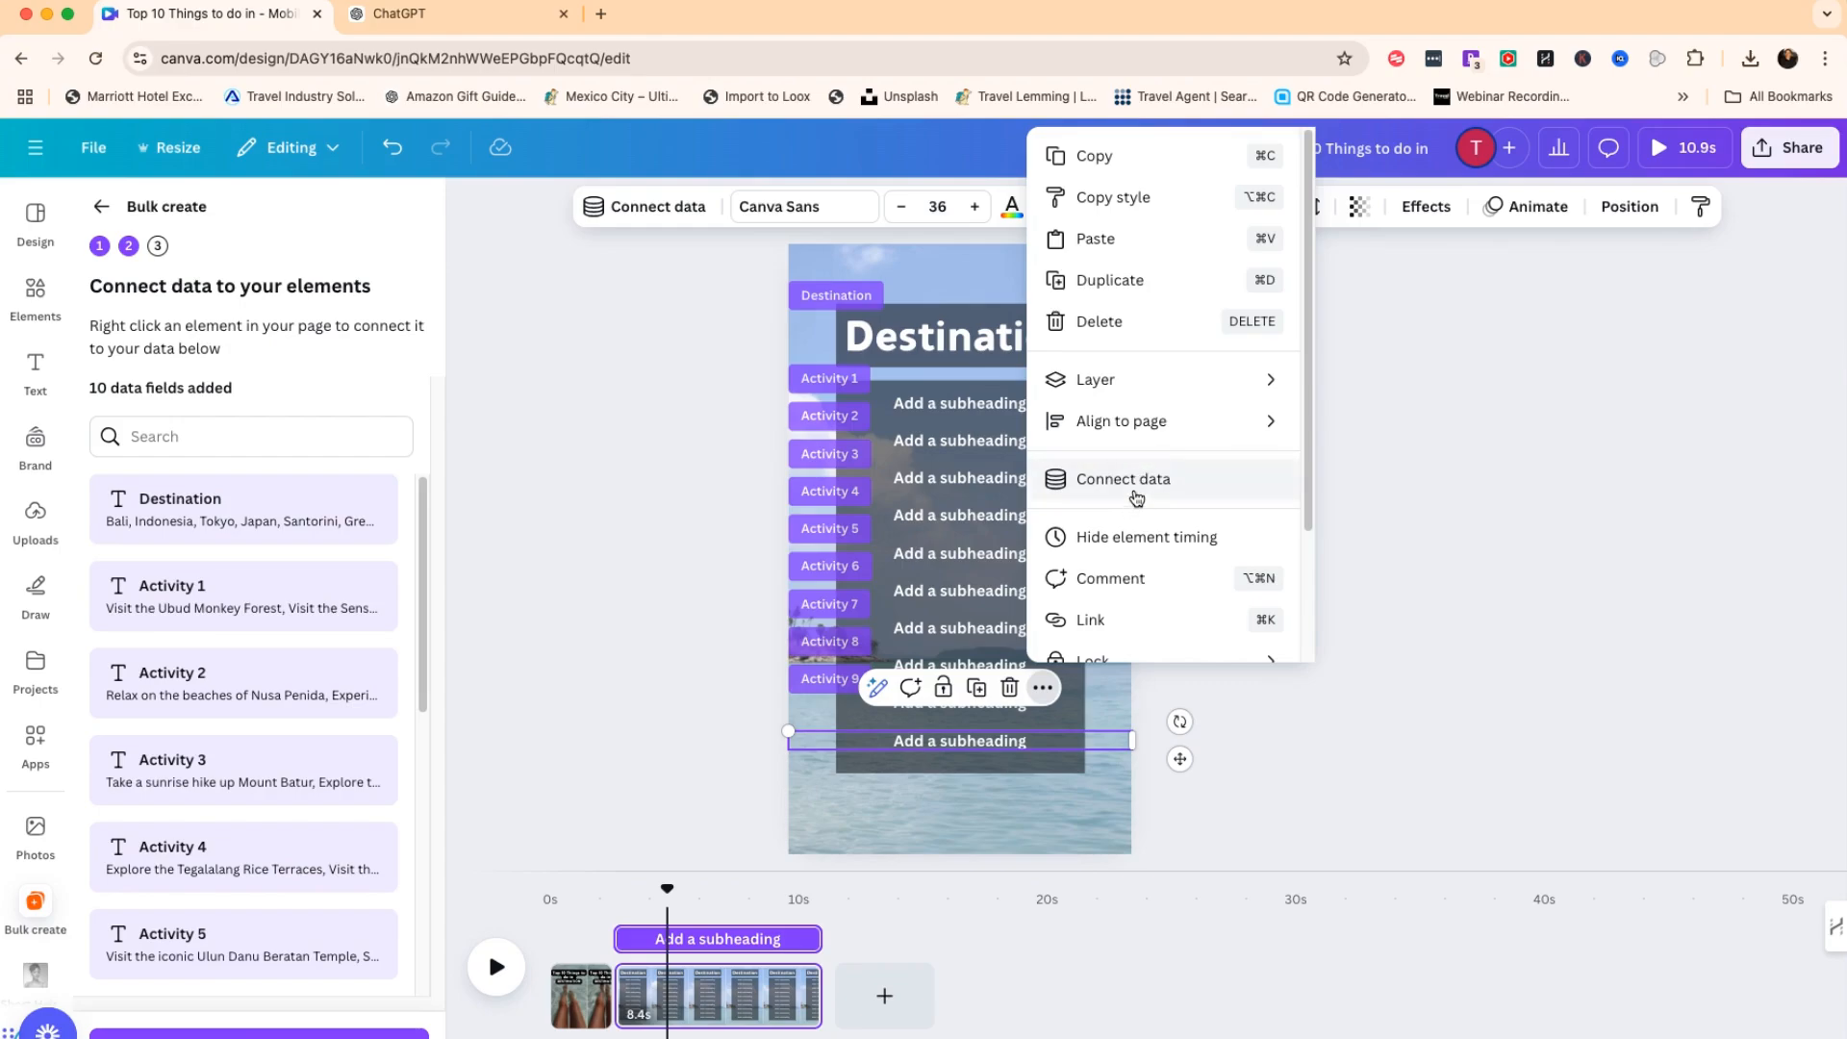
{"action": "left_click", "coordinate": [1137, 496]}
{"action": "scroll", "coordinate": [1189, 573], "scroll_direction": "down", "scroll_amount": 2}
{"action": "left_click", "coordinate": [1169, 515]}
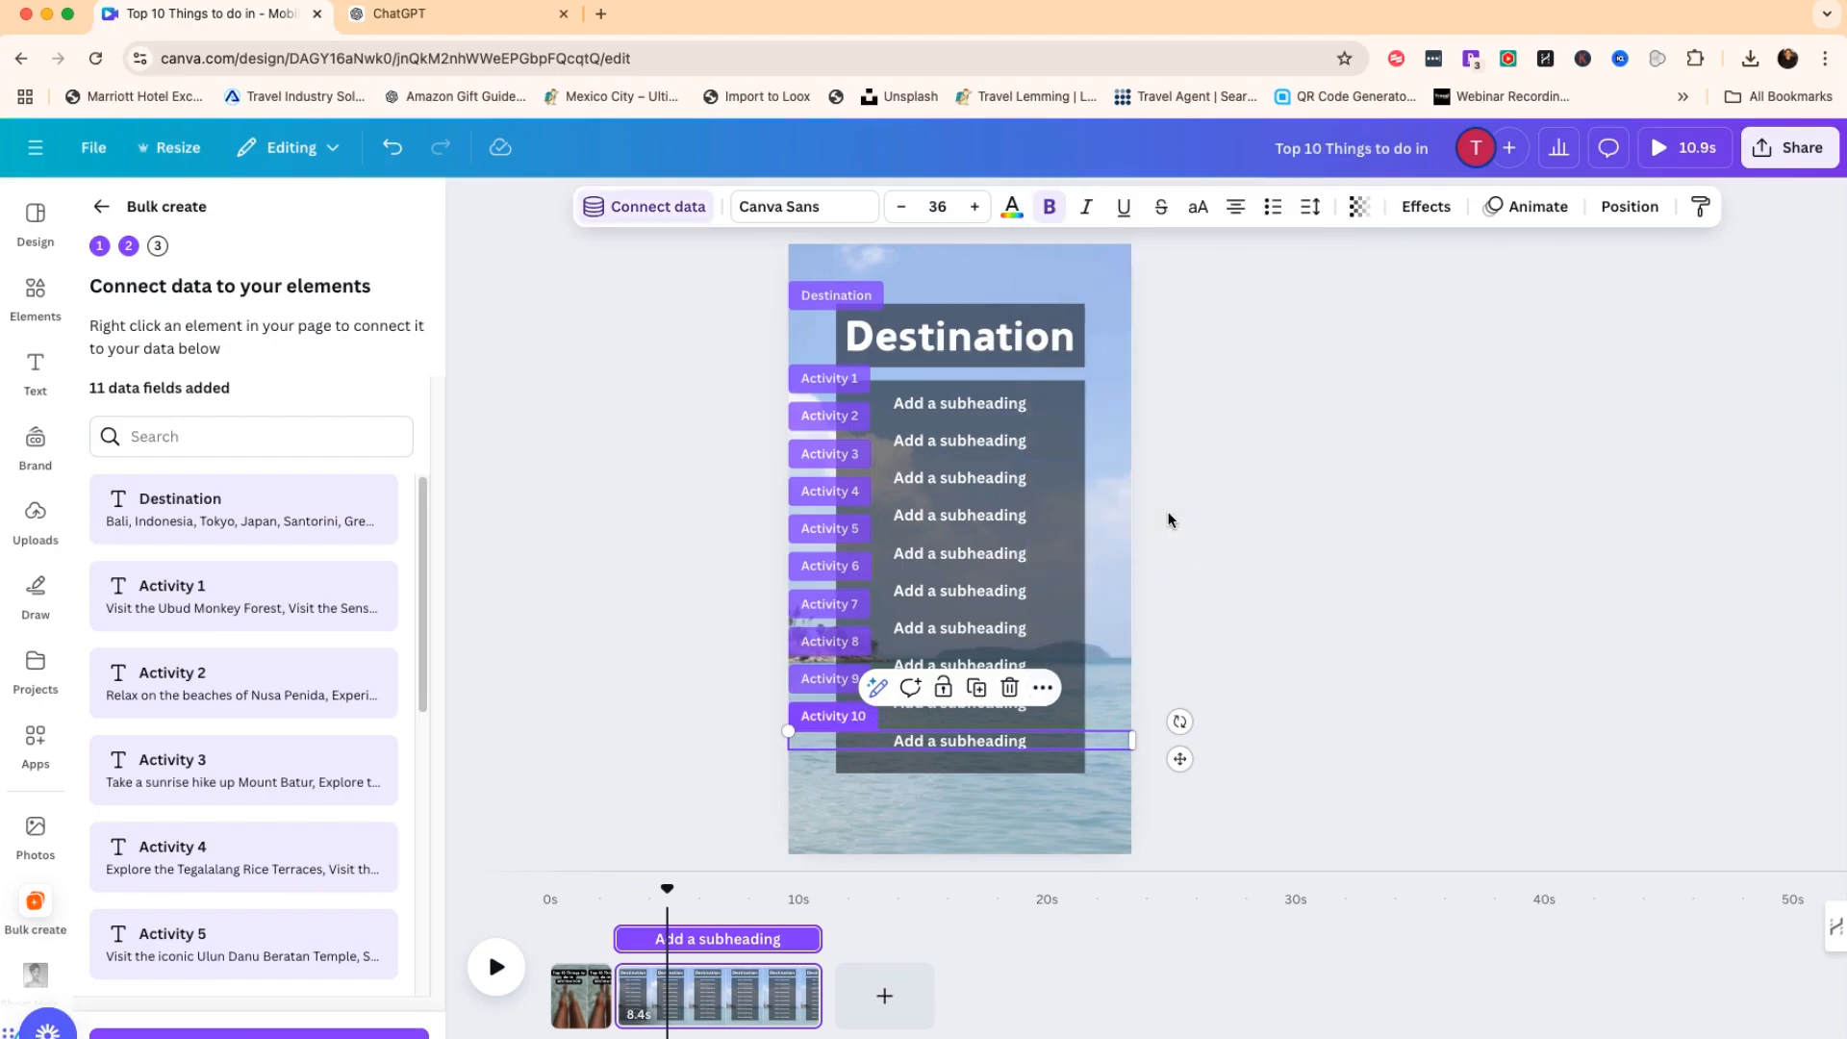
{"action": "left_click", "coordinate": [1042, 687]}
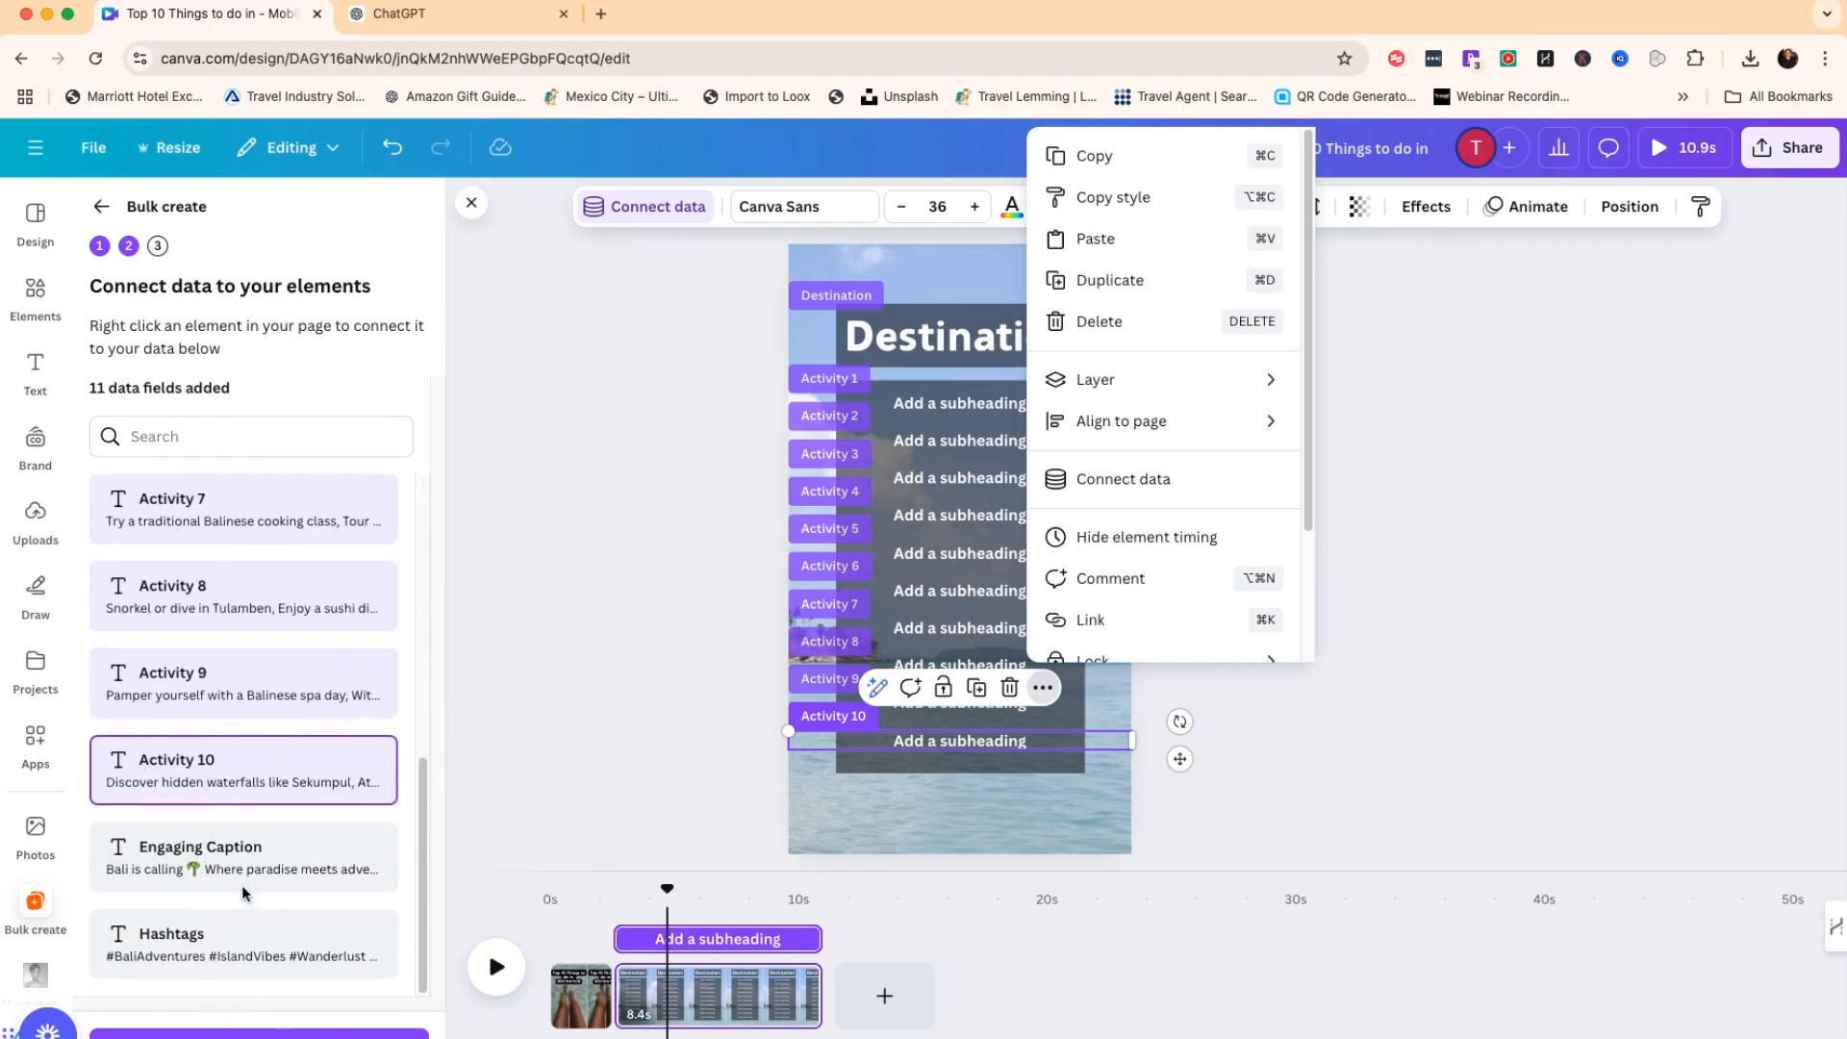
{"action": "left_click", "coordinate": [698, 709]}
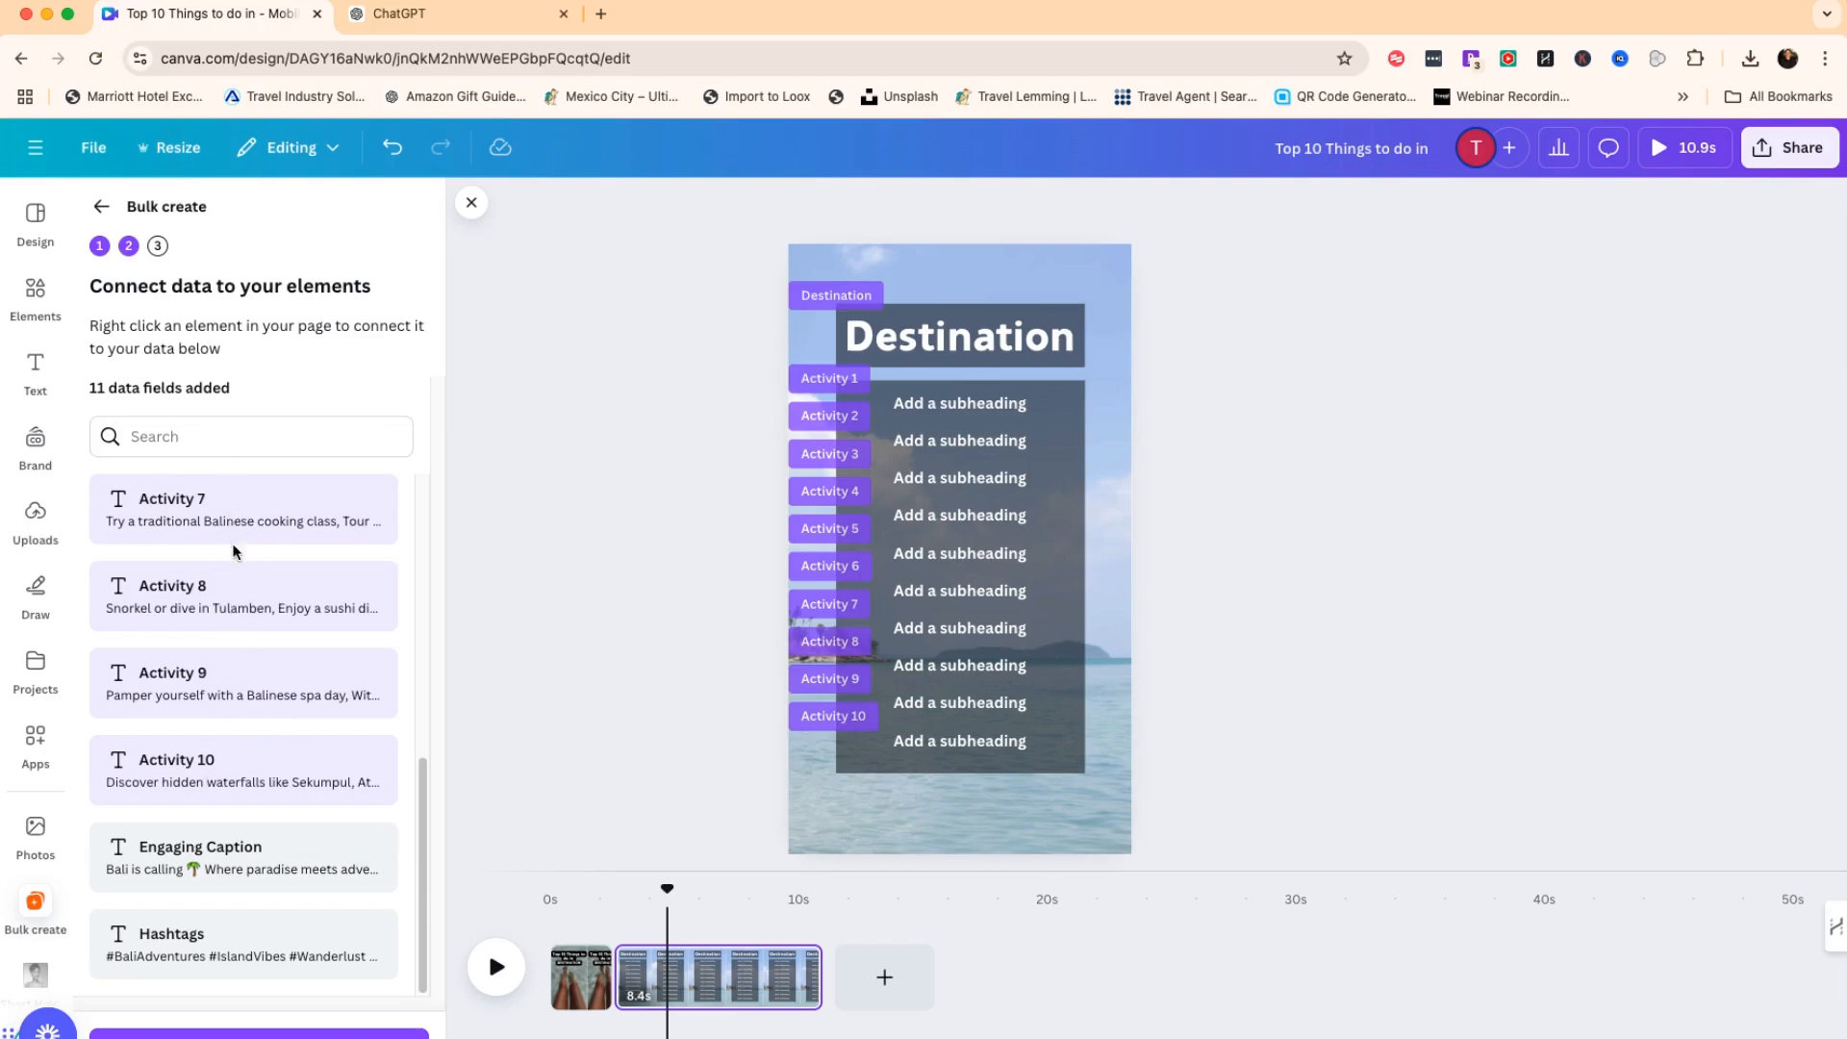
Generate bulk pages for all ten destinations from the connected data fields.
{"action": "scroll", "coordinate": [235, 553], "scroll_direction": "up", "scroll_amount": 8}
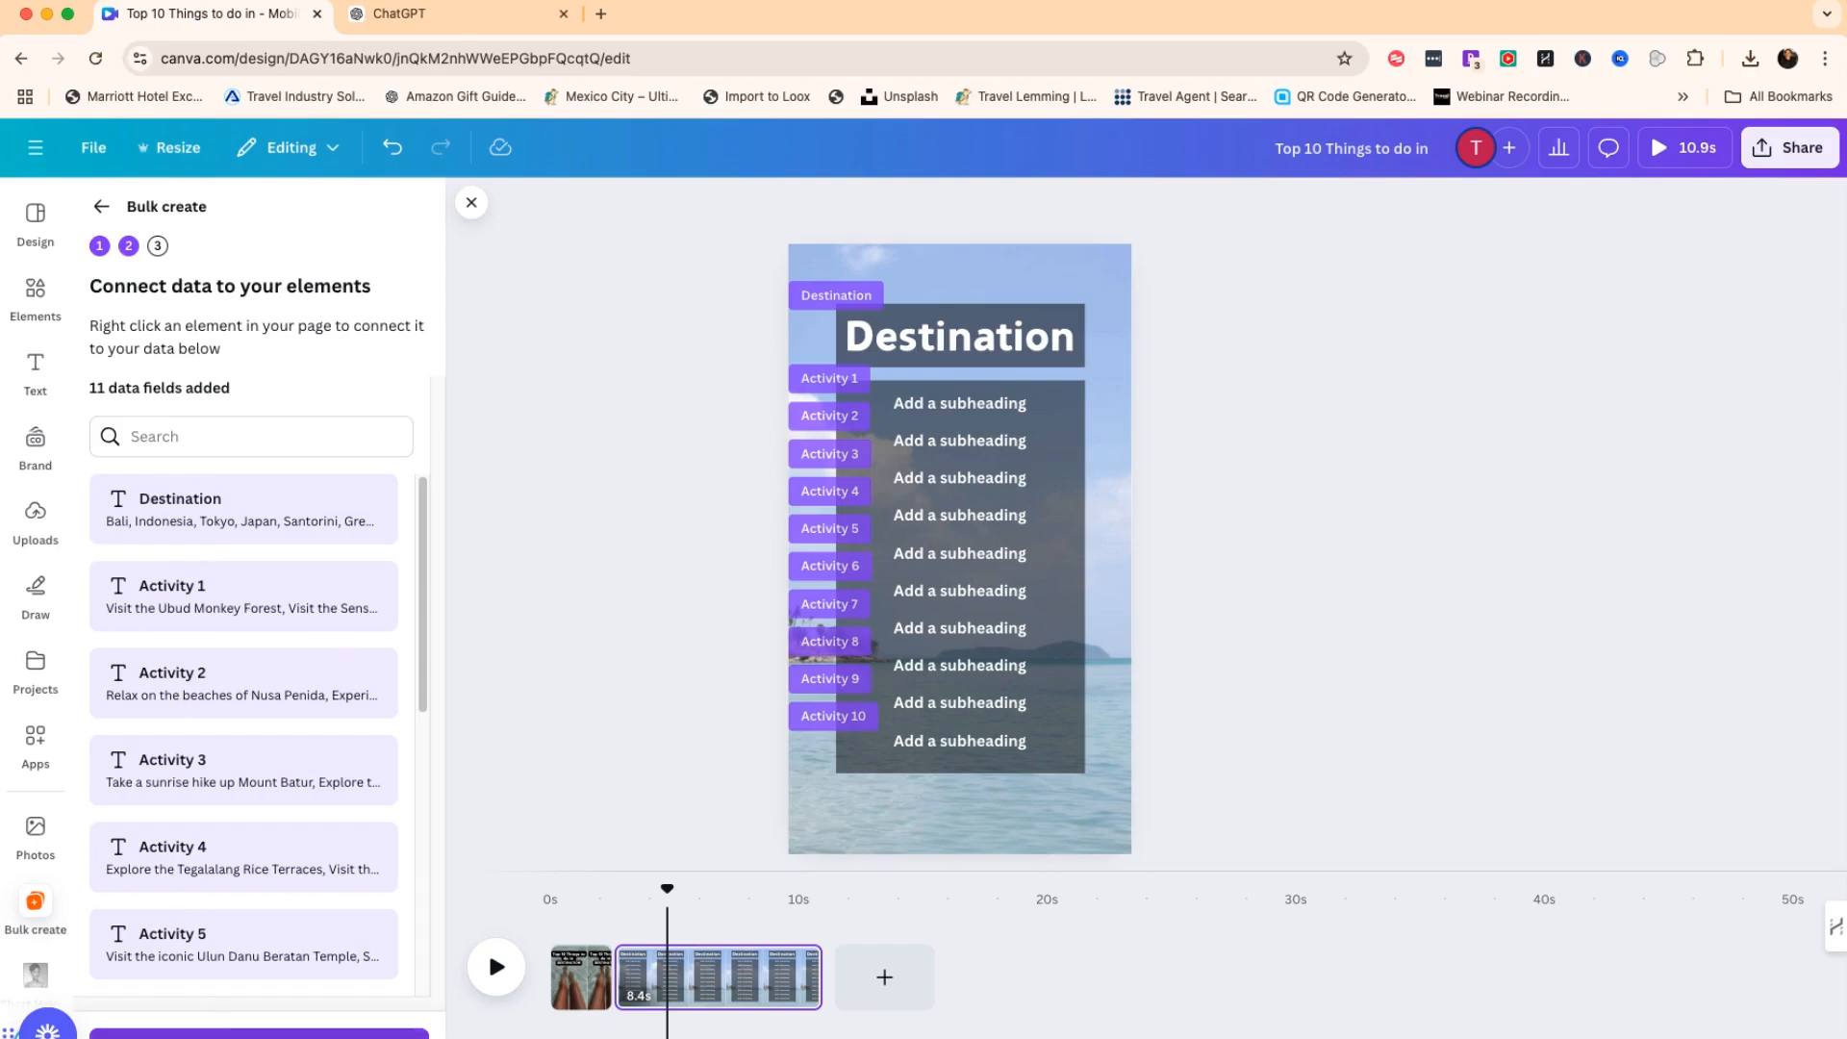
{"action": "left_click", "coordinate": [259, 1033]}
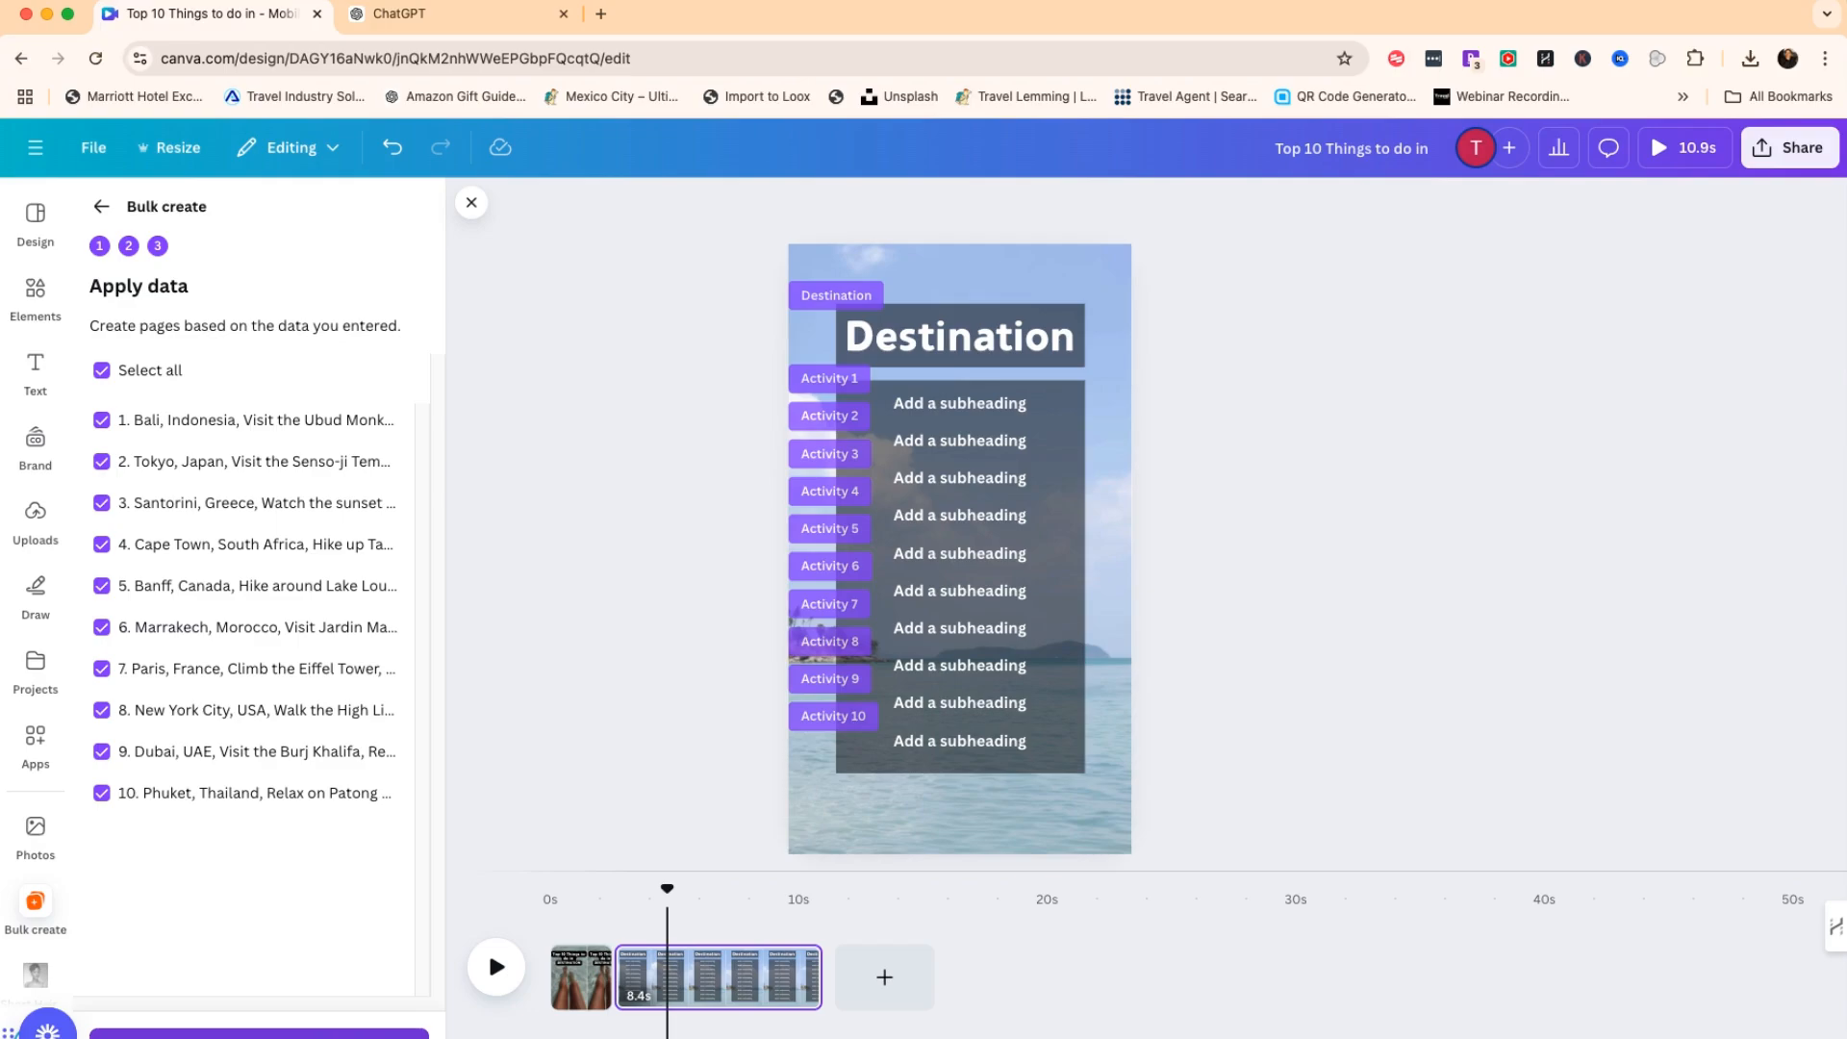
{"action": "left_click", "coordinate": [286, 1028]}
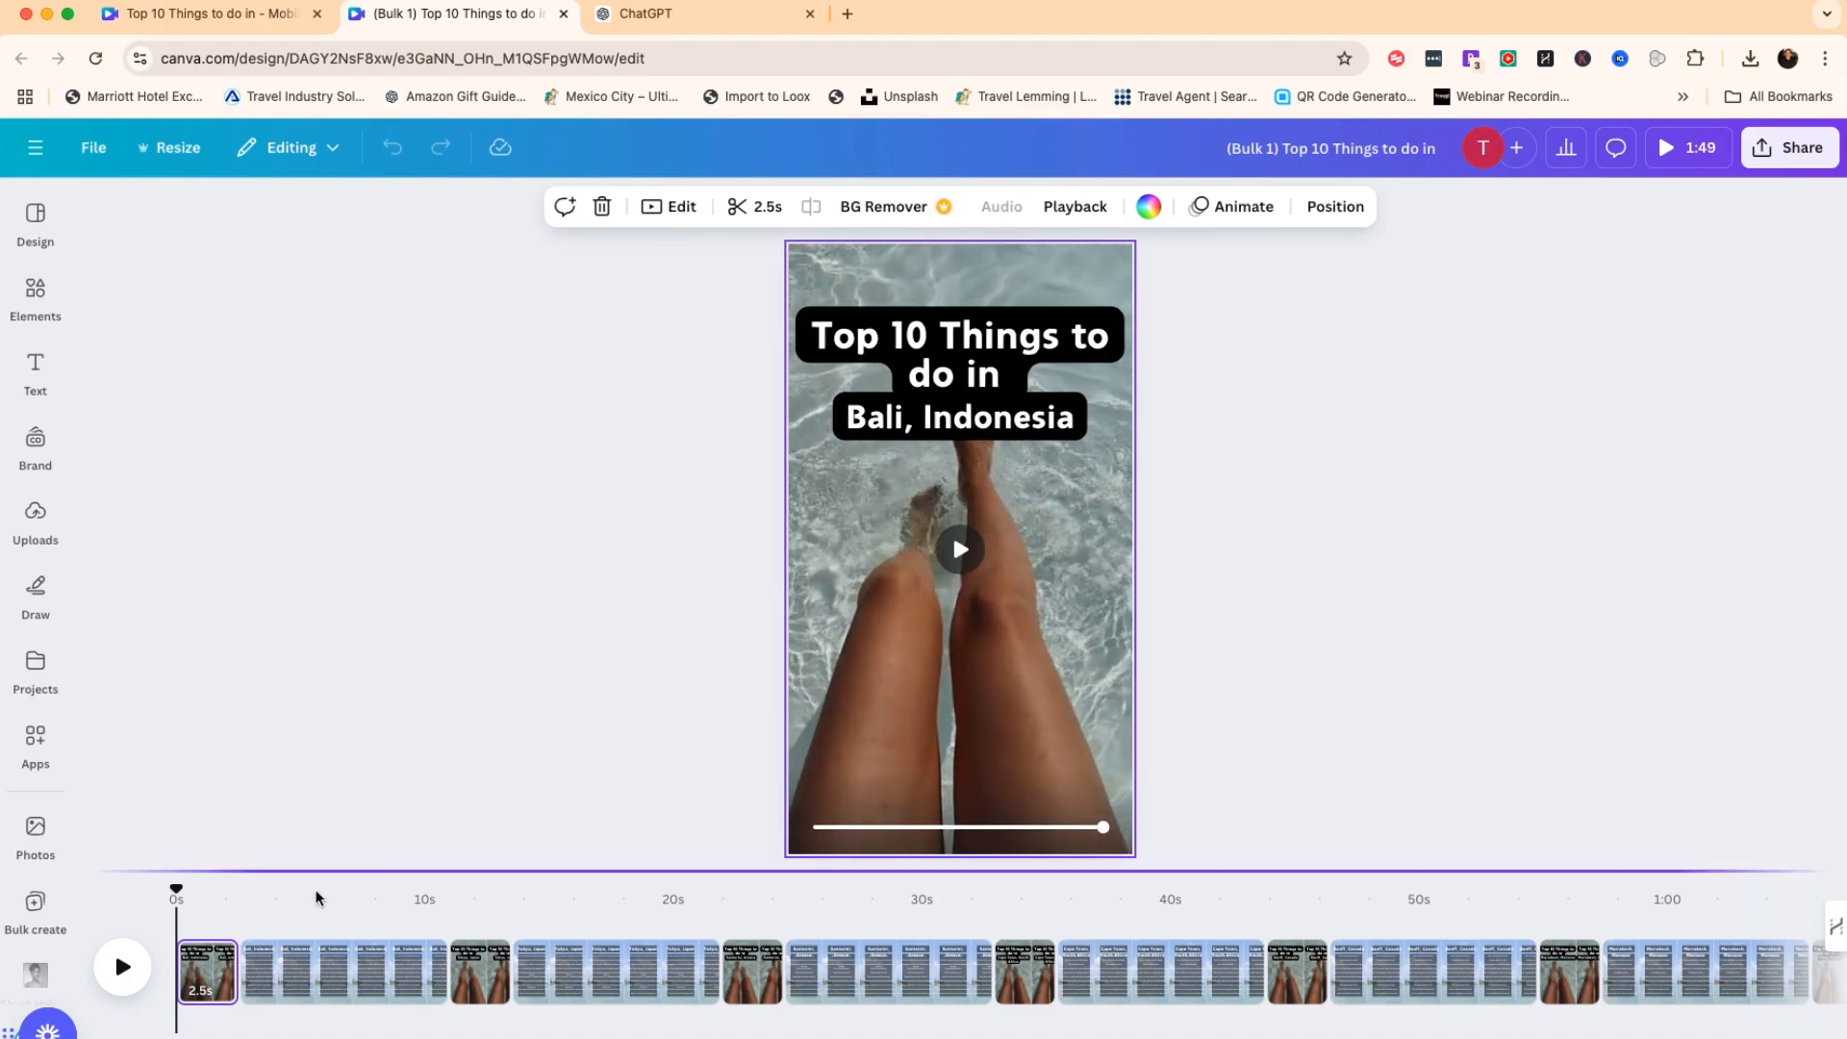
Preview the generated Bali pages and look over all destination pages in grid view to check the text fit.
{"action": "left_click", "coordinate": [251, 922]}
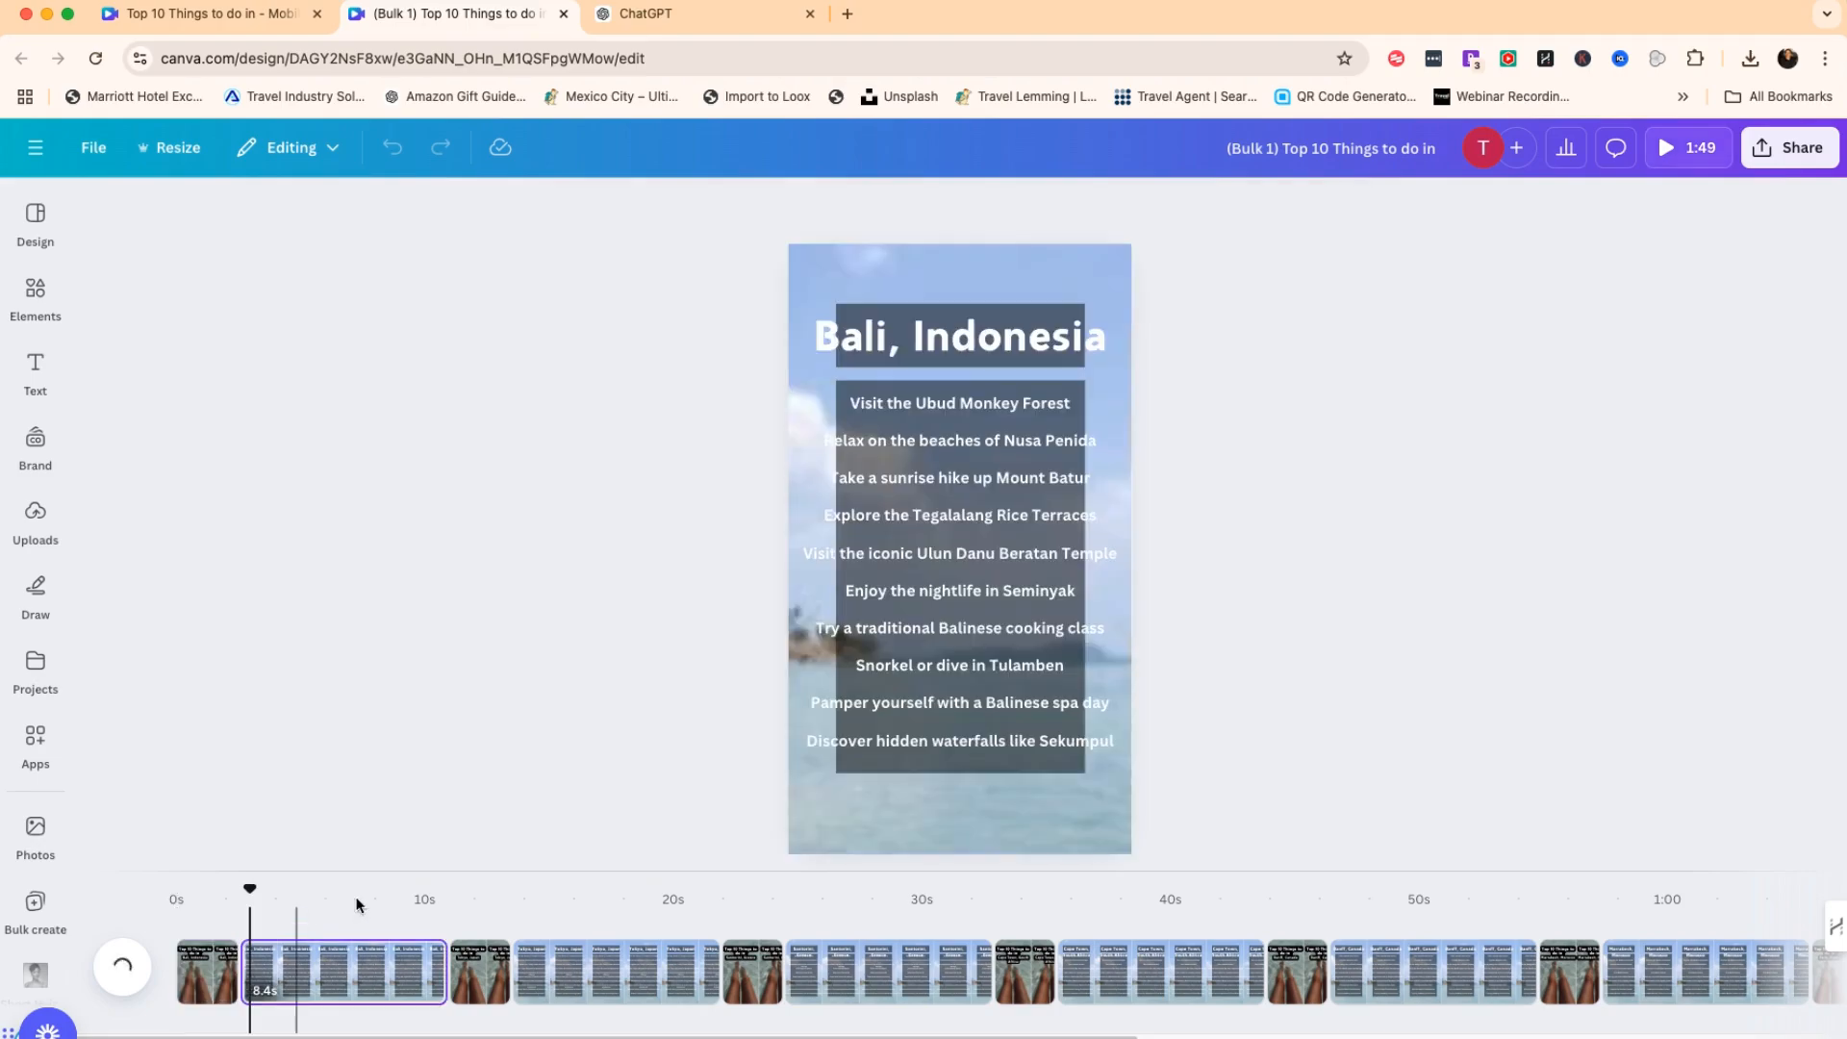
{"action": "left_click", "coordinate": [144, 975]}
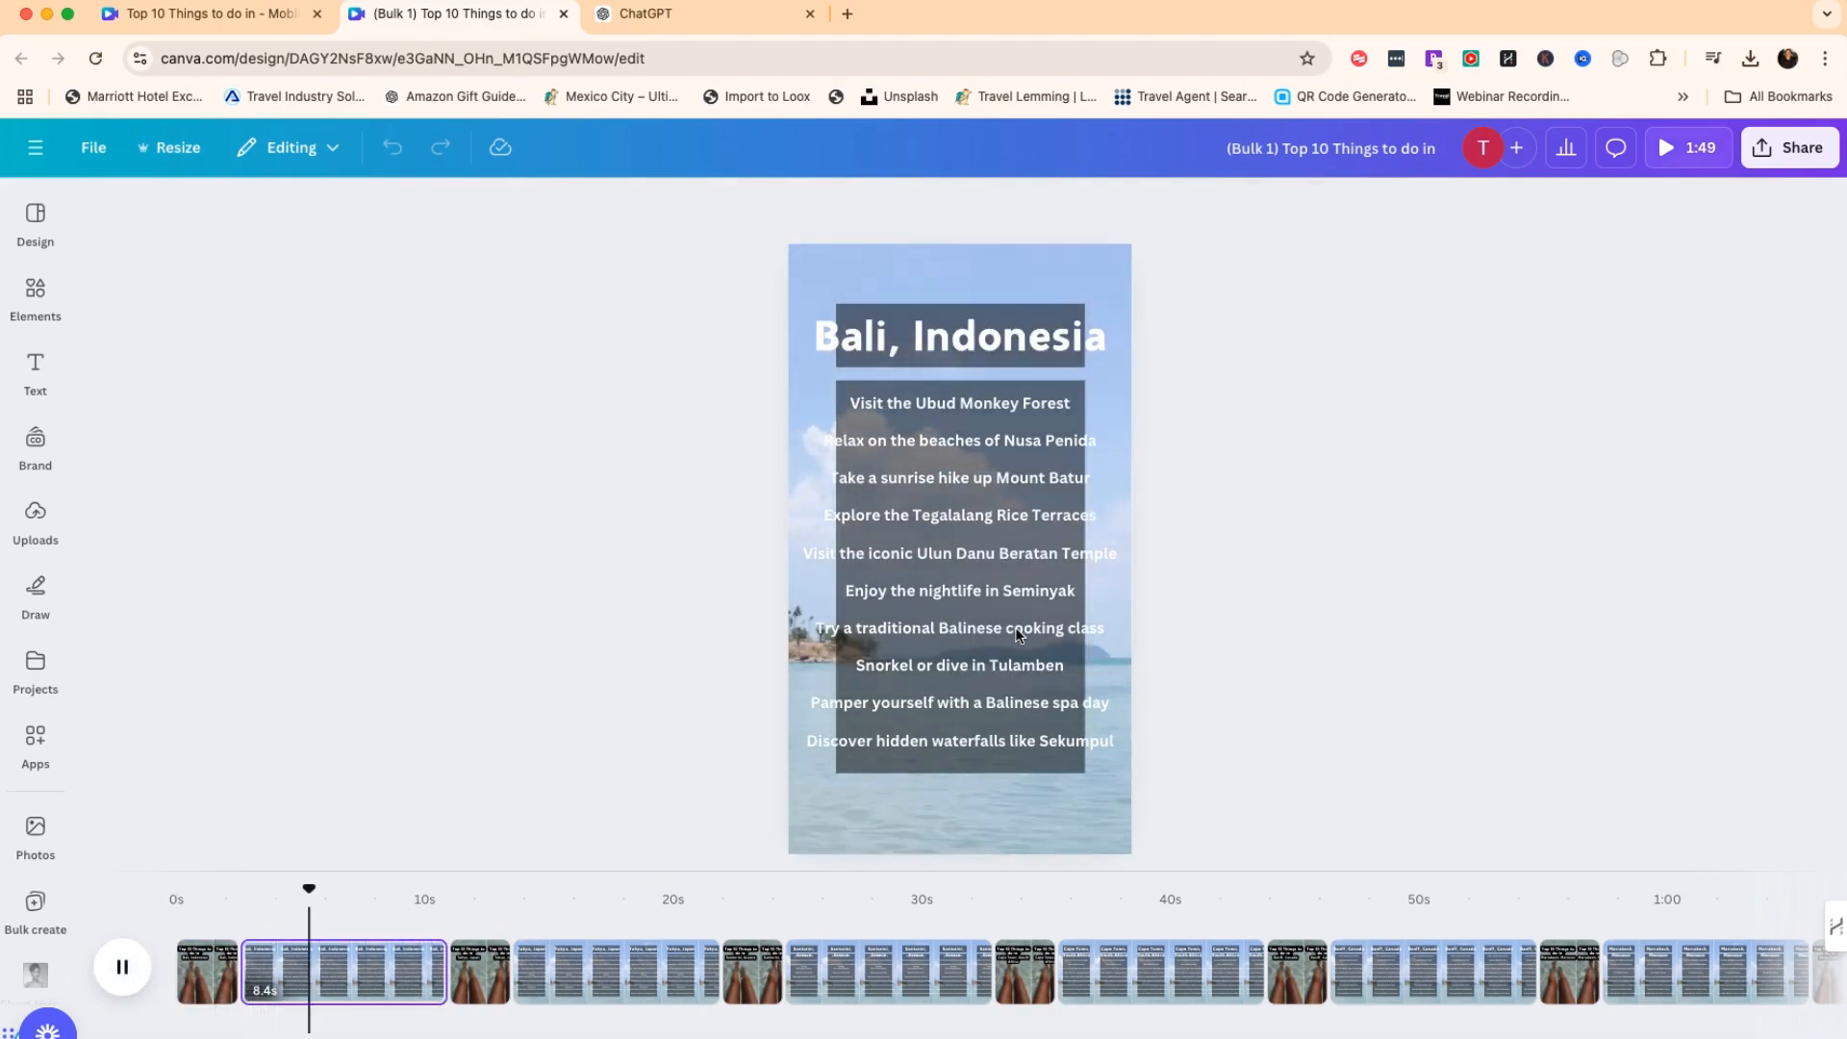
{"action": "left_click", "coordinate": [188, 972]}
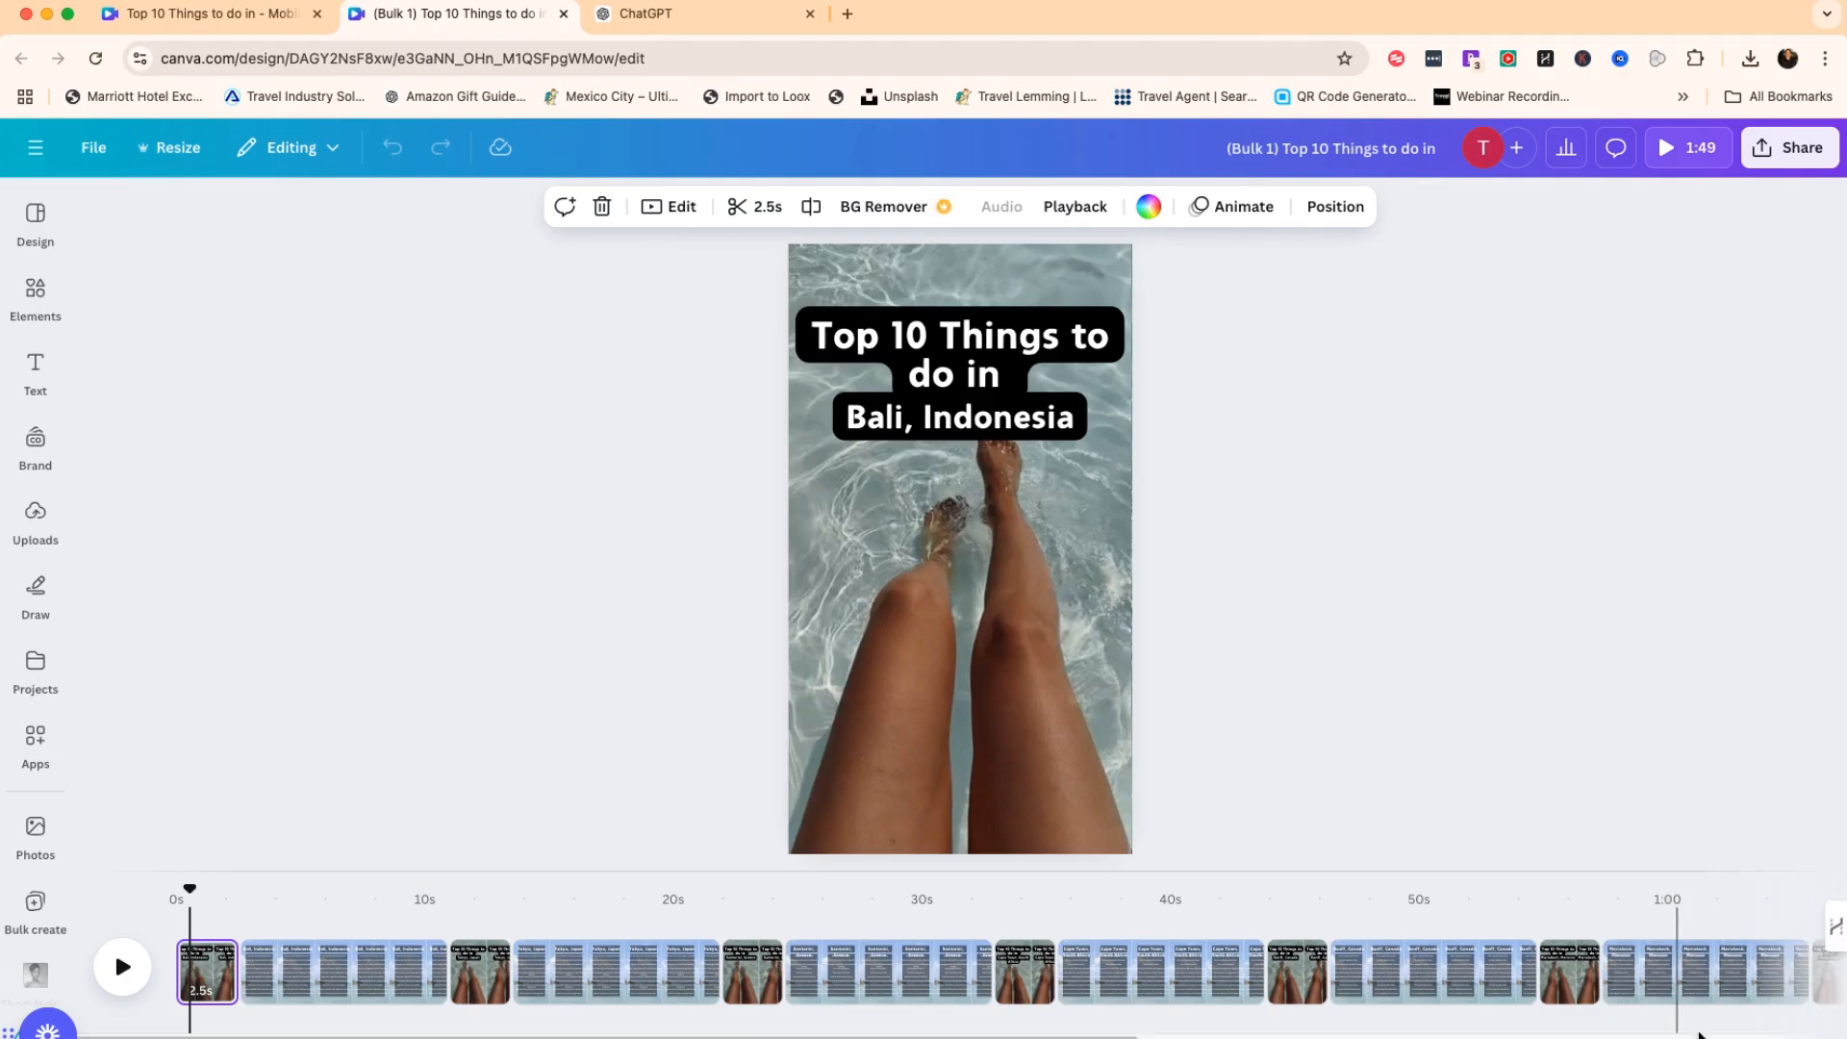
{"action": "key", "text": "super+alt+g"}
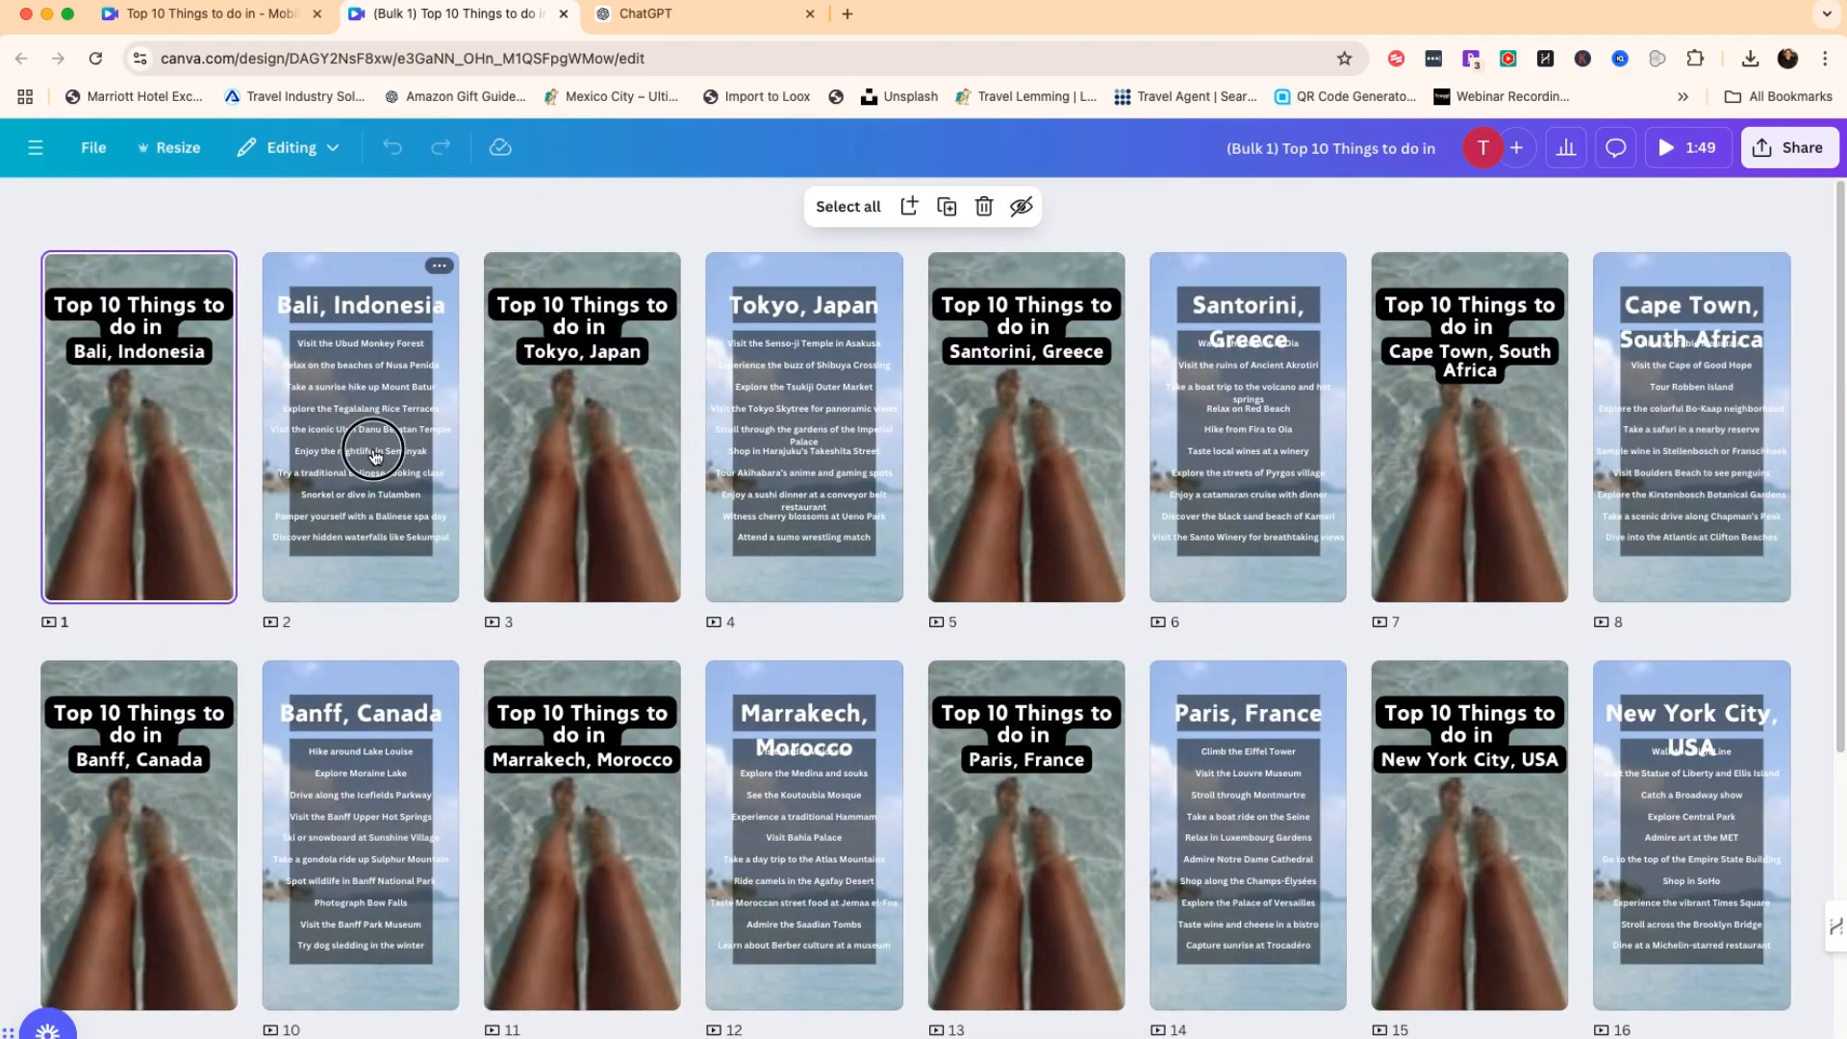
{"action": "left_click", "coordinate": [373, 450]}
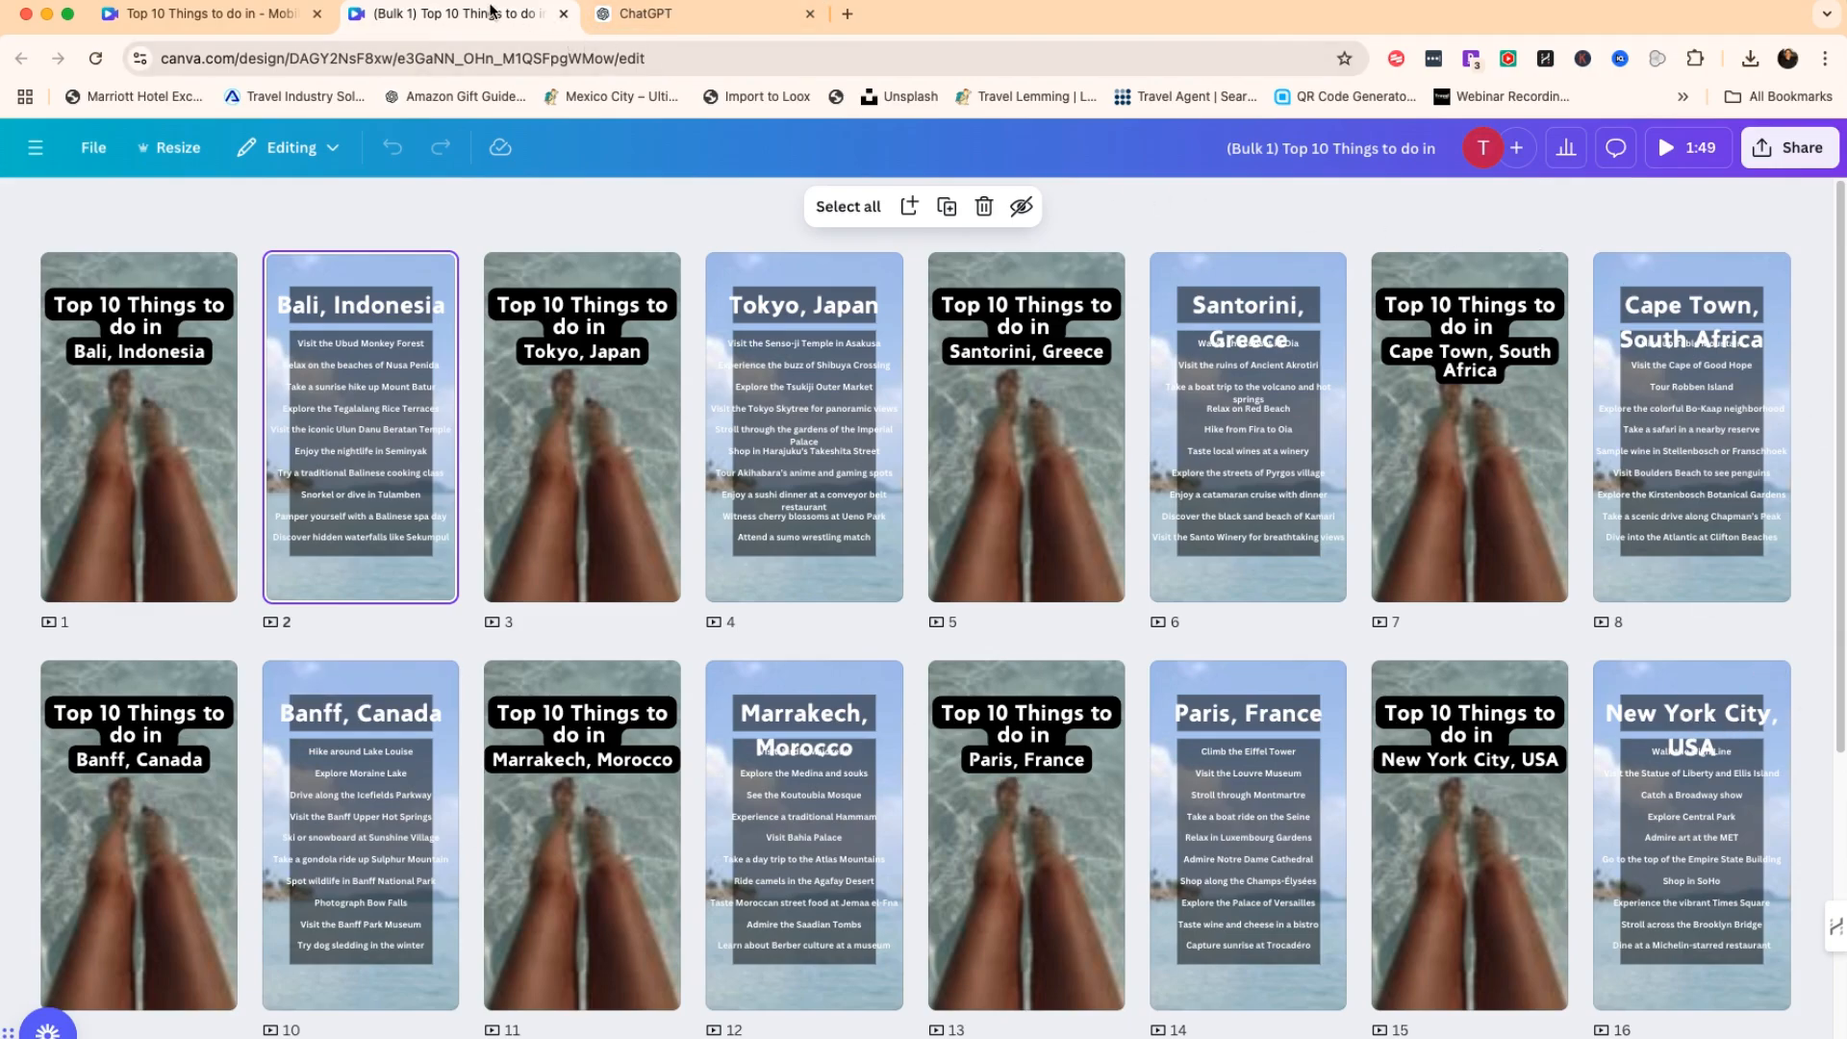
Close the generated bulk design and return the template's Bulk create to its data-adding stage.
{"action": "left_click", "coordinate": [565, 15]}
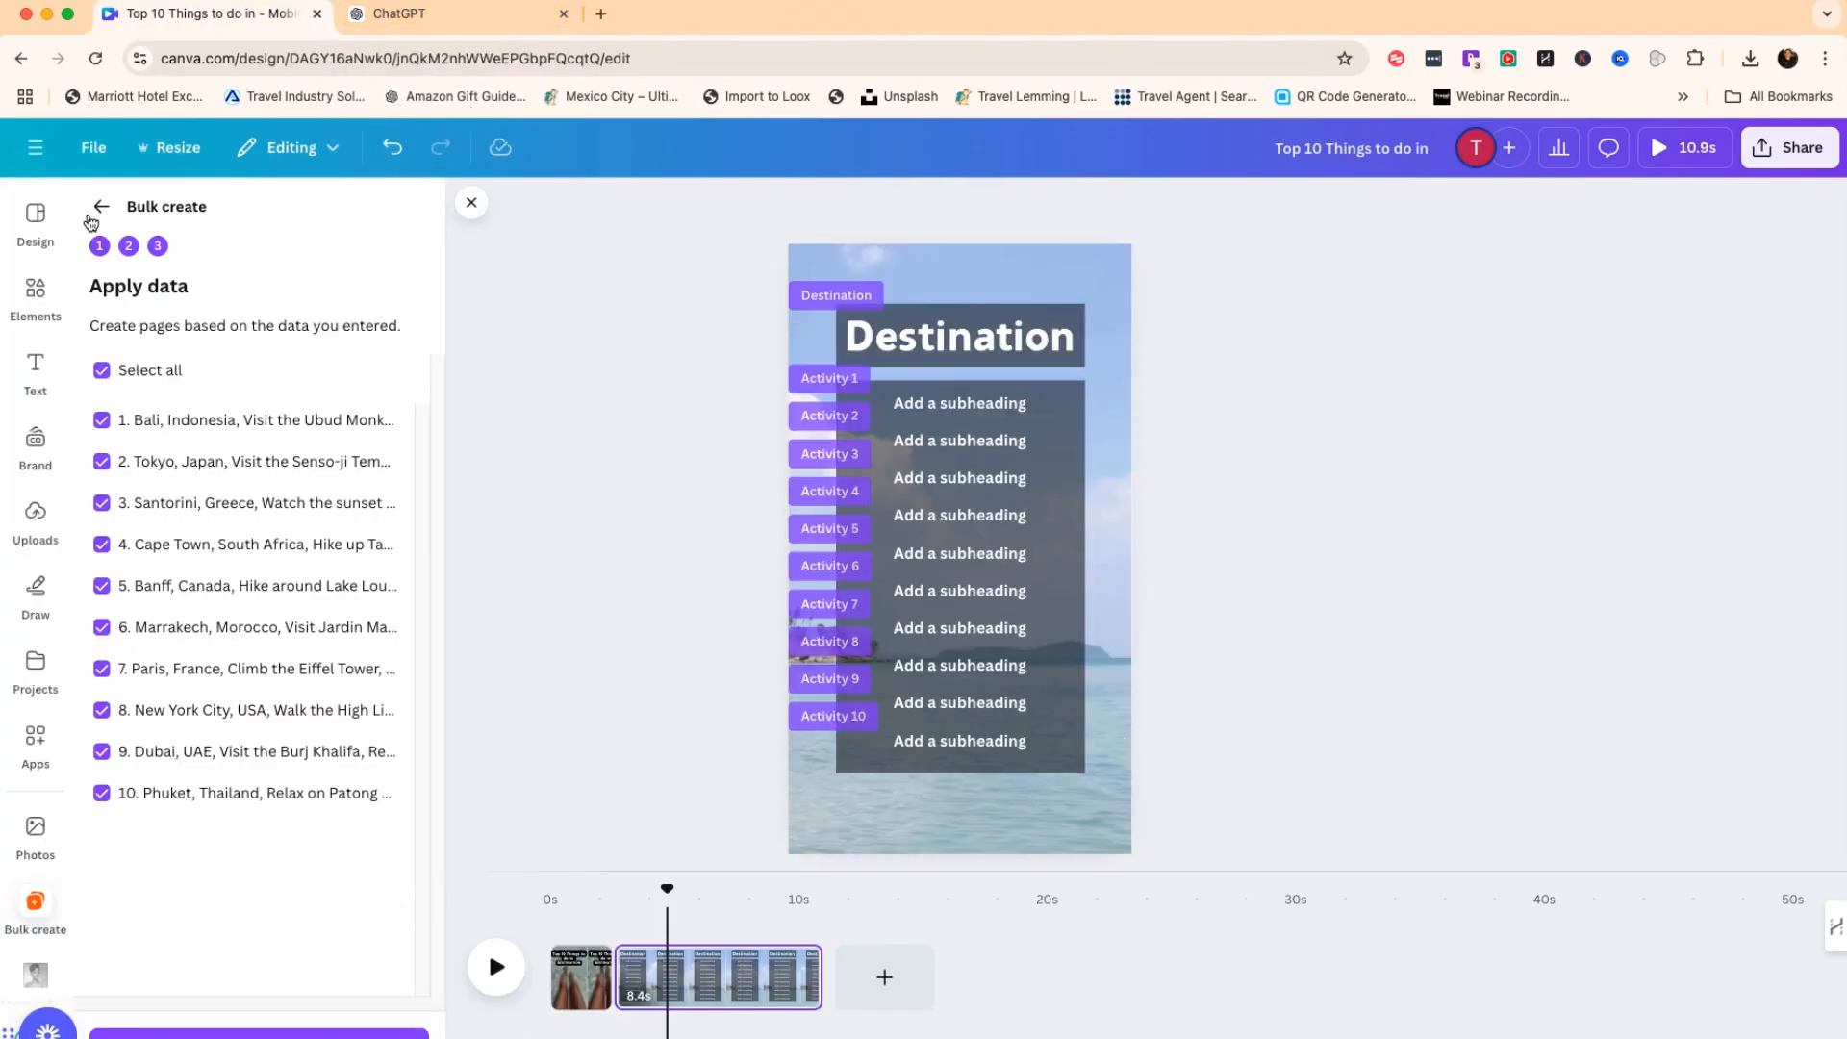
{"action": "left_click", "coordinate": [101, 206]}
{"action": "left_click", "coordinate": [104, 208]}
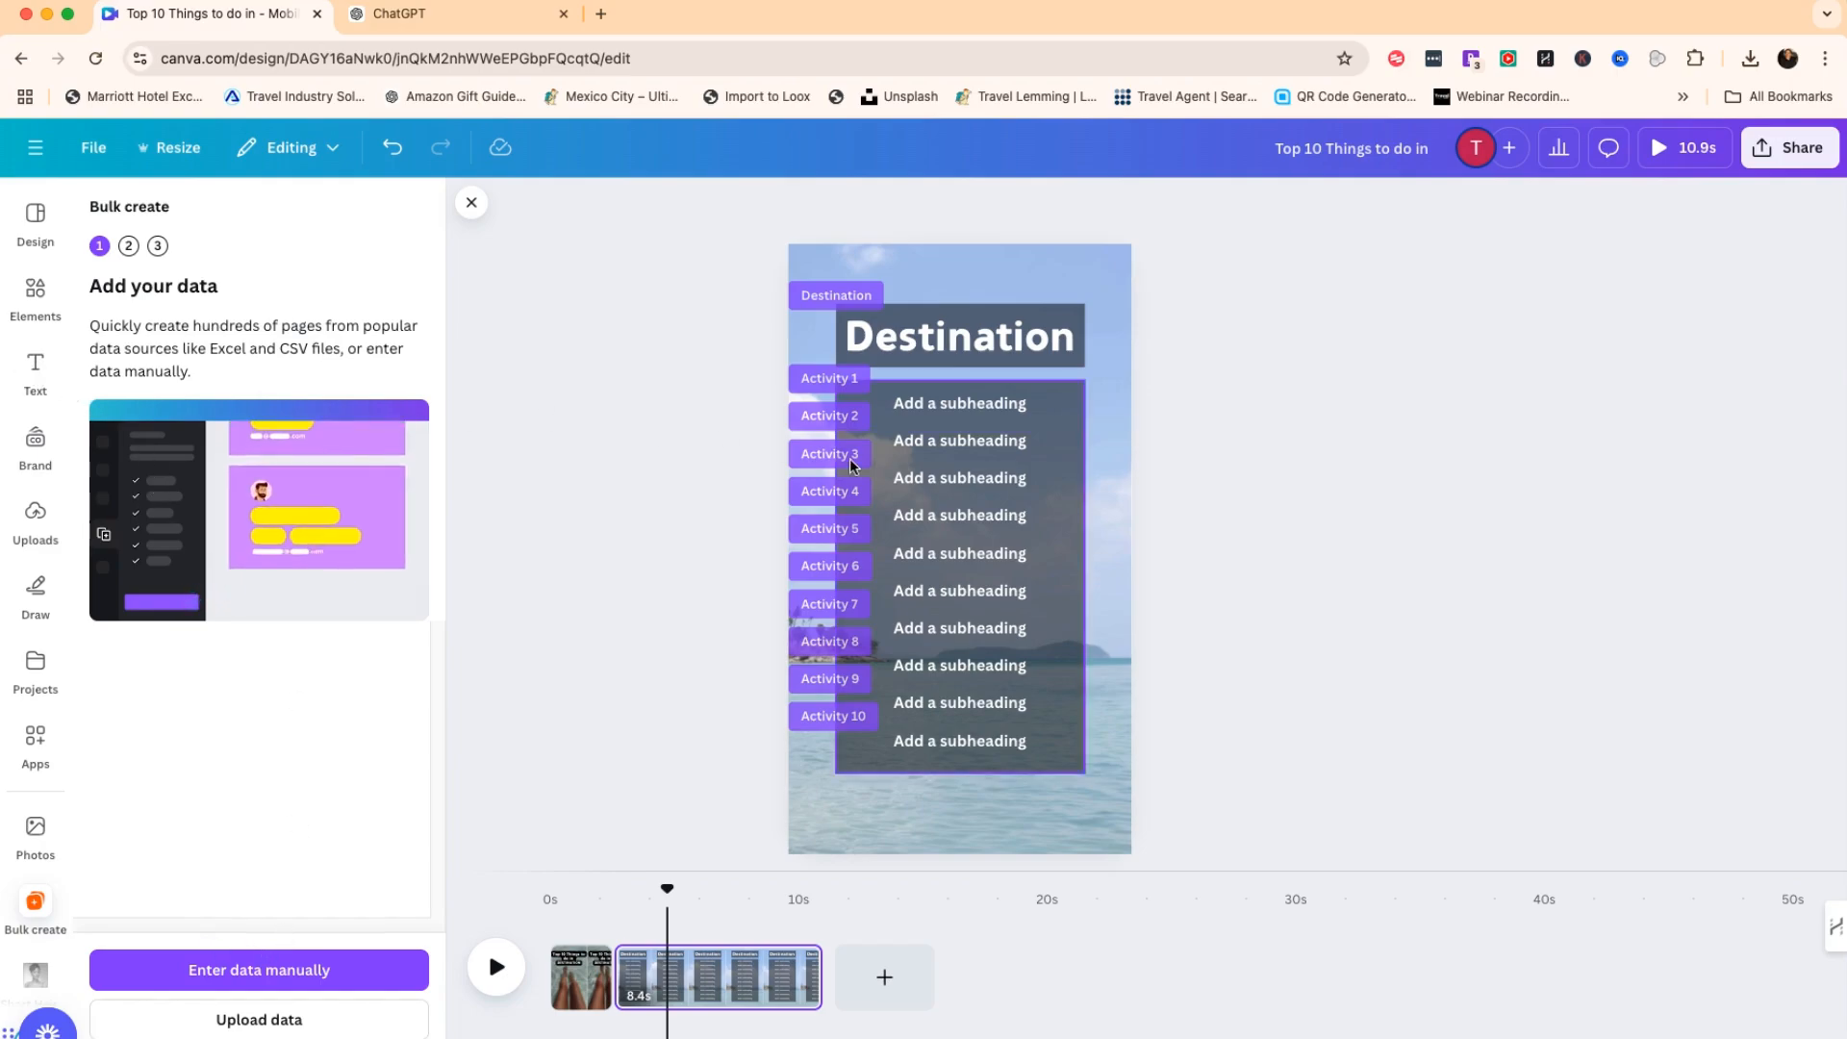
Select the ten activity subheadings together with their background box and reduce the text size by several increments.
{"action": "left_click", "coordinate": [1107, 545]}
{"action": "left_click", "coordinate": [1177, 817]}
{"action": "left_click_drag", "start_coordinate": [1186, 799], "coordinate": [886, 379]}
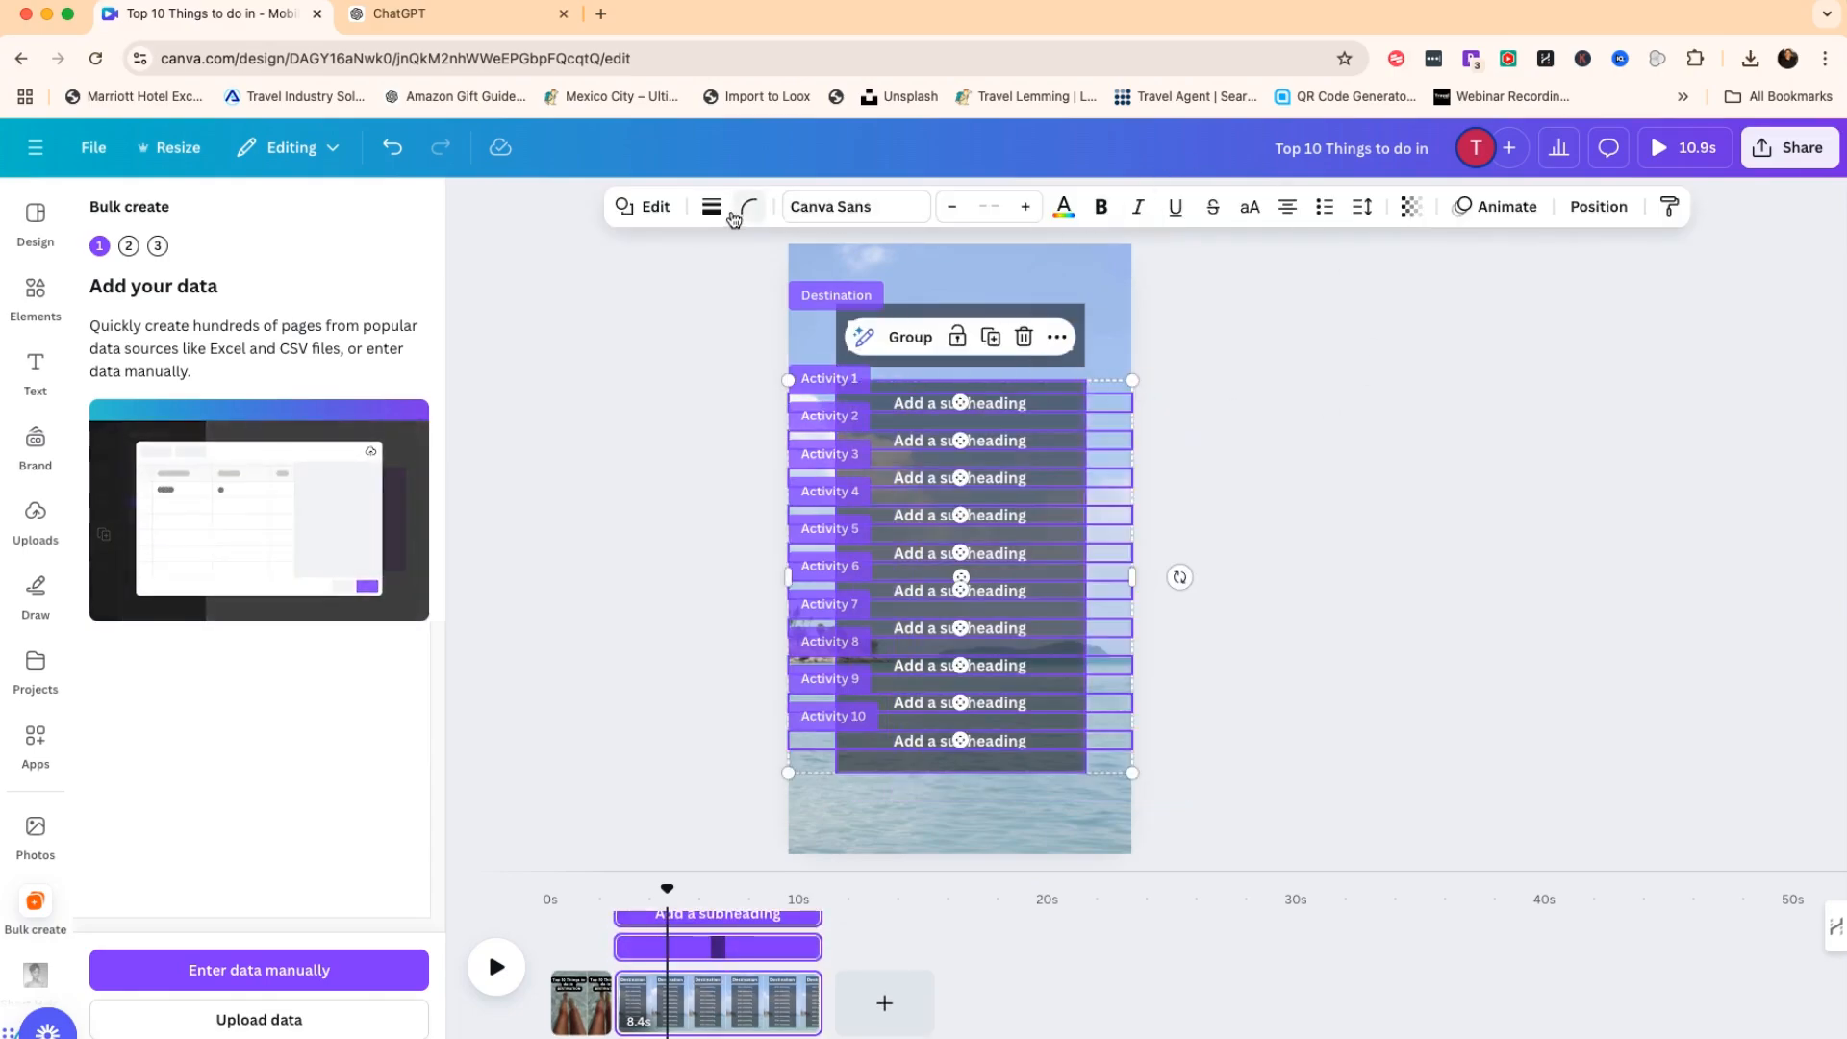
{"action": "left_click", "coordinate": [989, 206]}
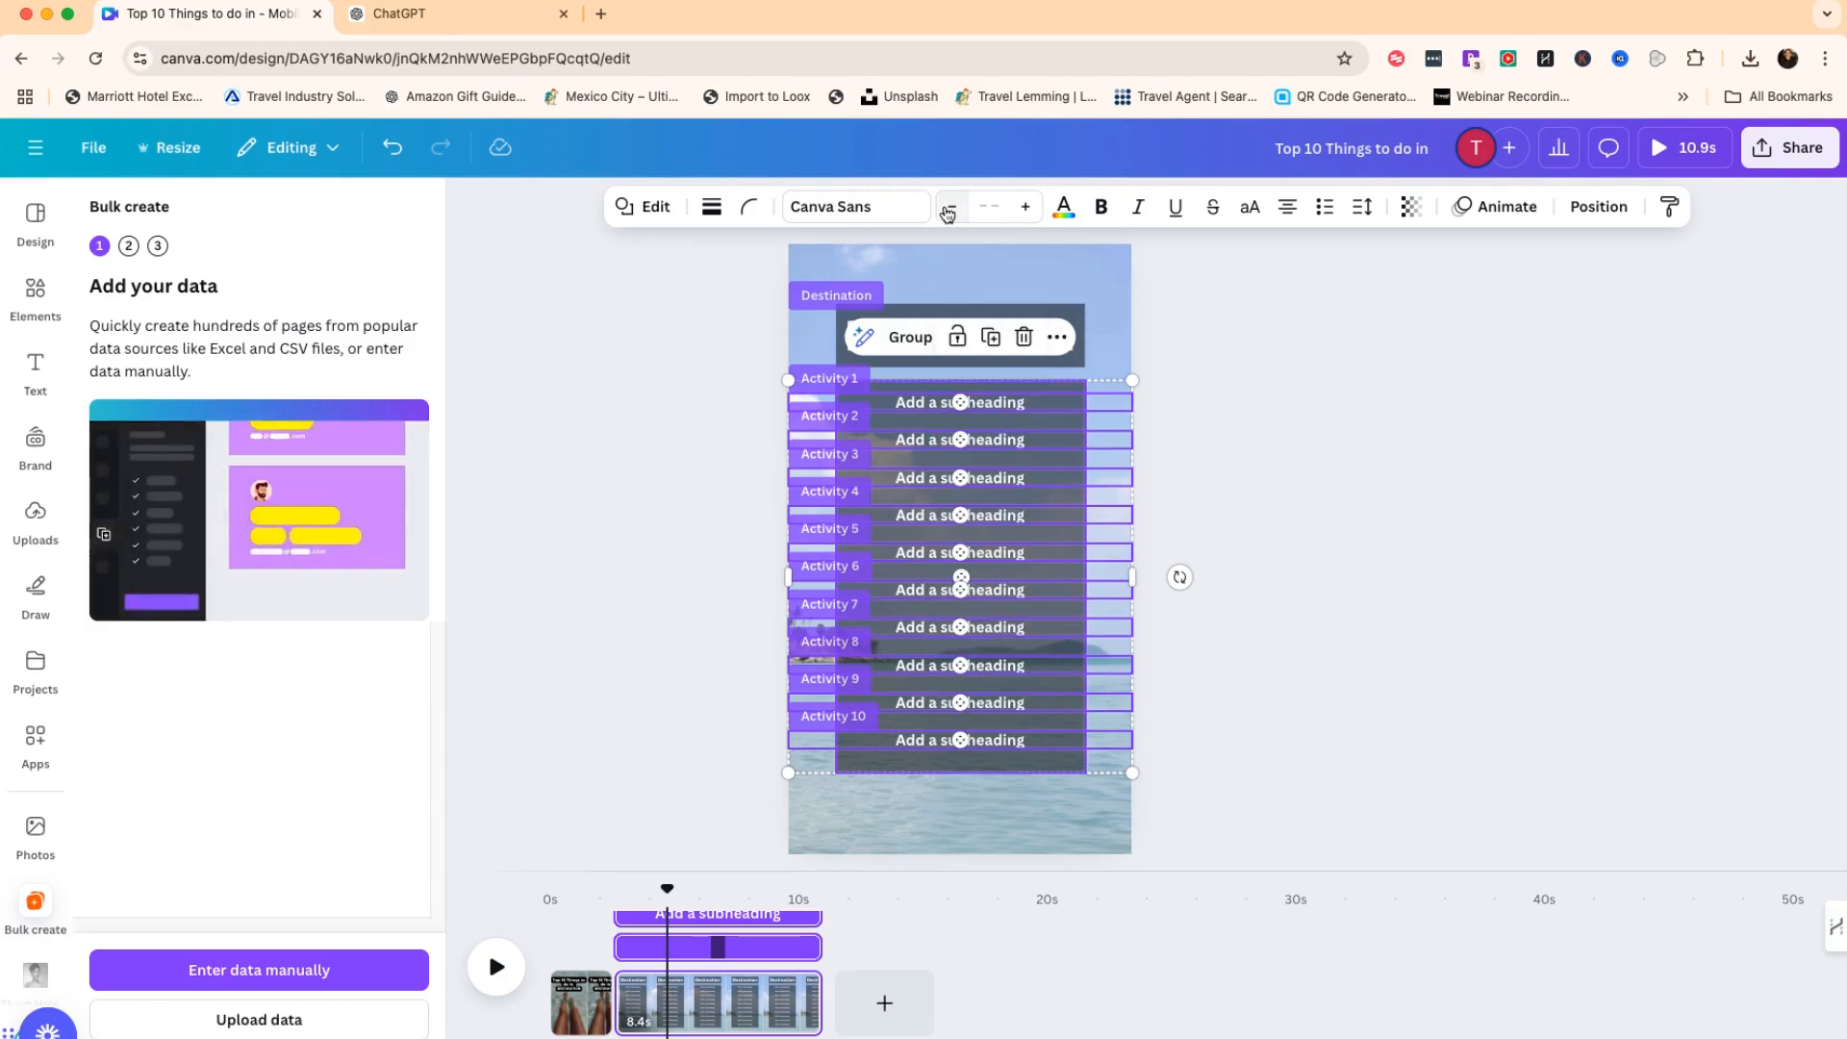
{"action": "left_click", "coordinate": [855, 206]}
{"action": "left_click", "coordinate": [958, 209]}
{"action": "left_click", "coordinate": [959, 208]}
{"action": "left_click", "coordinate": [960, 208]}
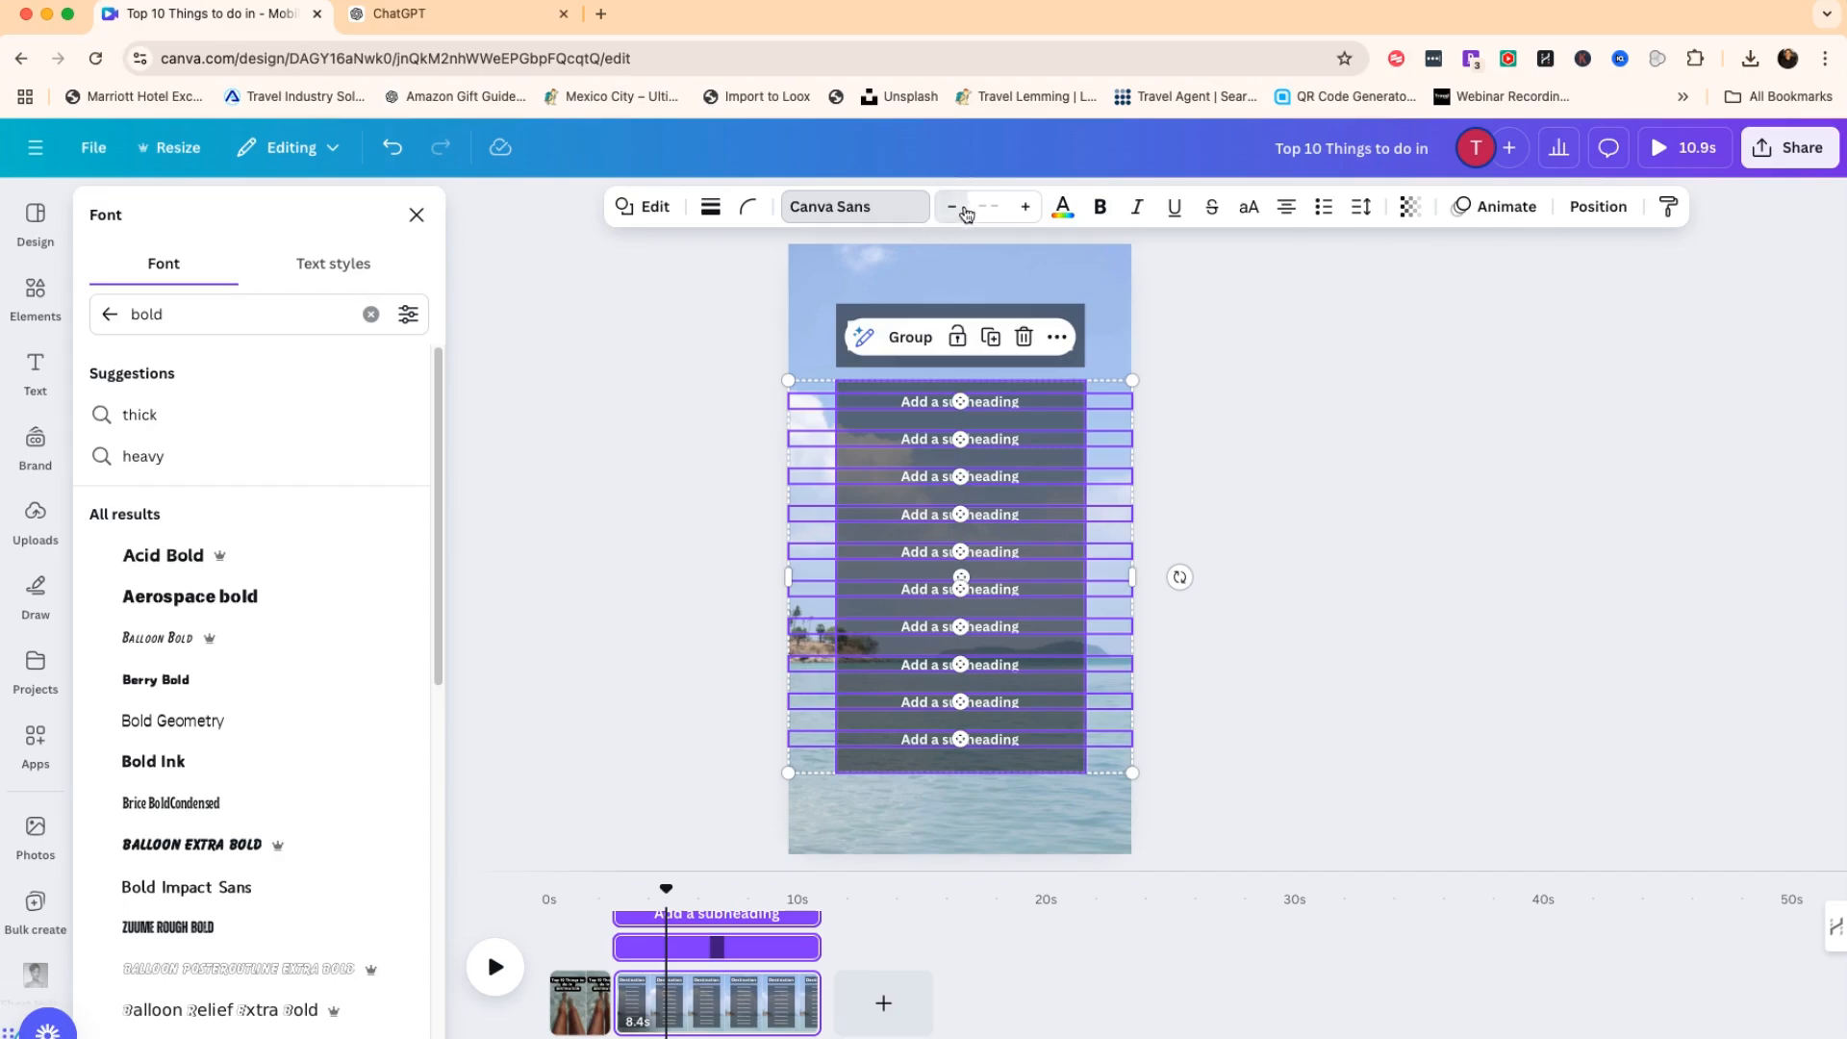
Set the font size of the selected activity subheadings to 30.
{"action": "left_click", "coordinate": [991, 206]}
{"action": "left_click", "coordinate": [960, 550]}
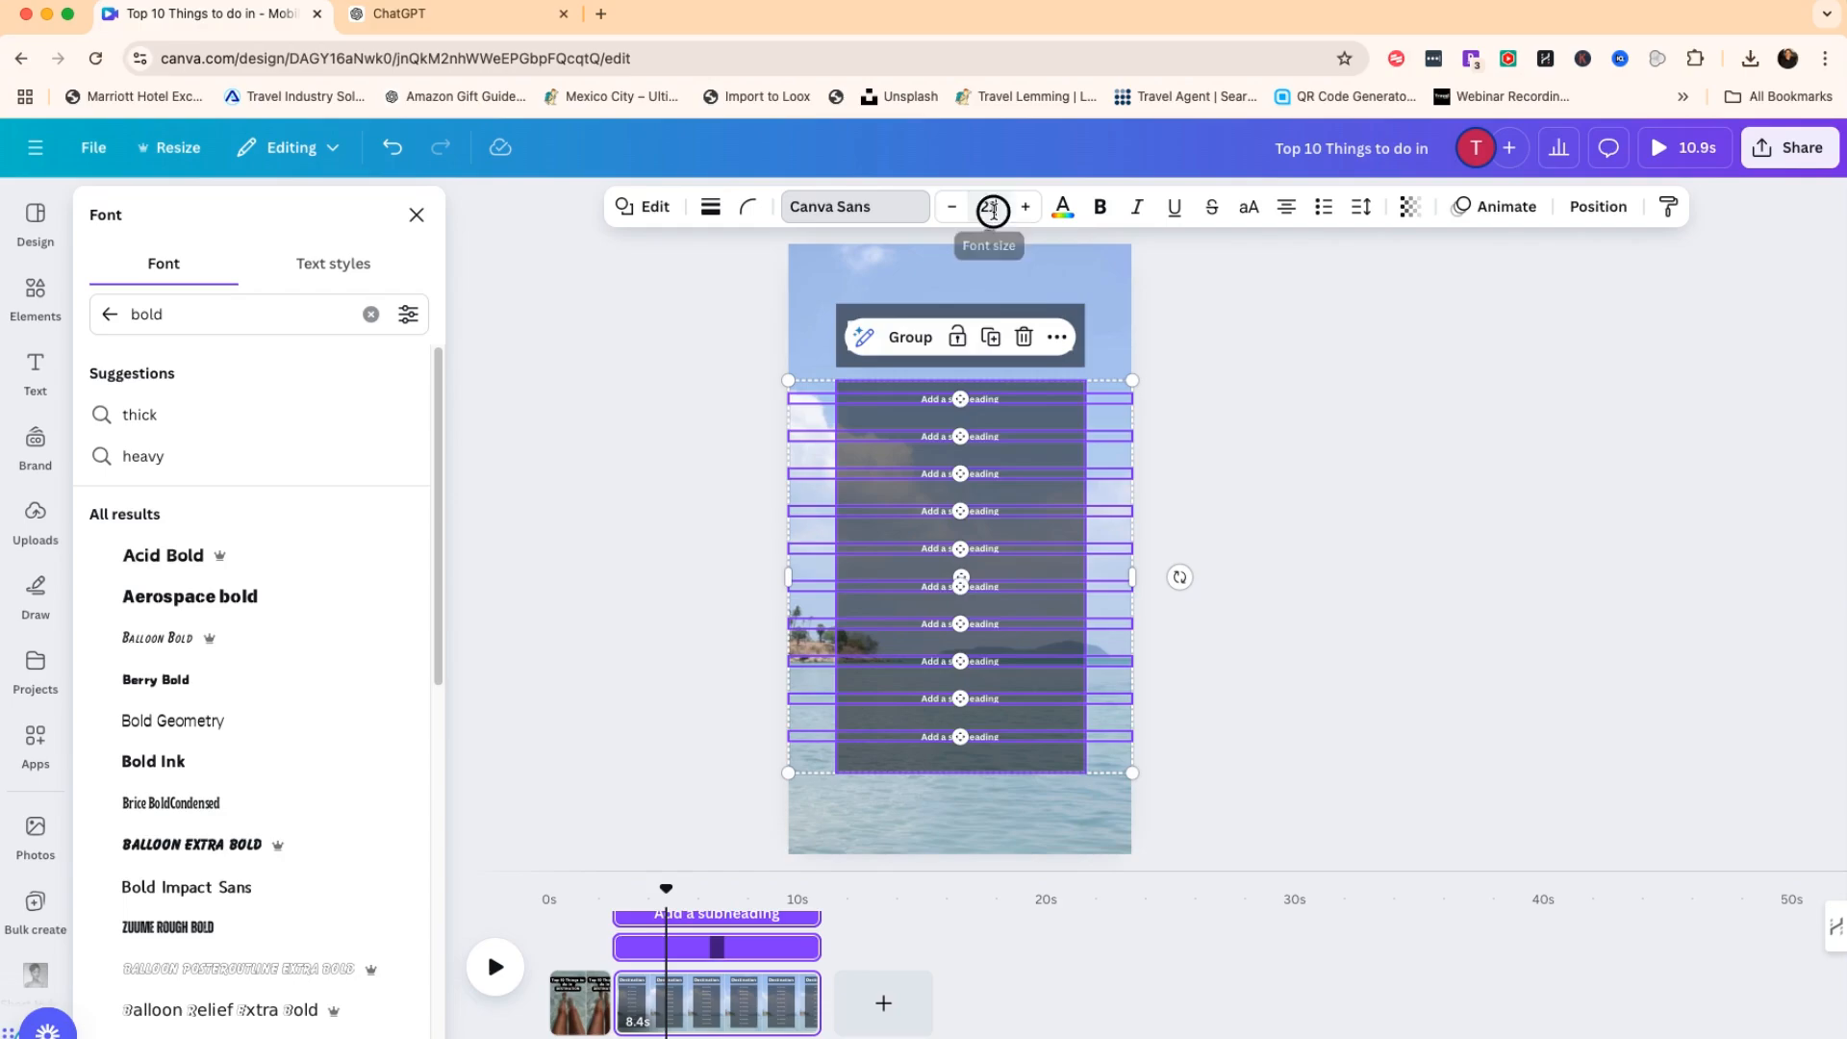
{"action": "left_click", "coordinate": [990, 206]}
{"action": "left_click", "coordinate": [968, 577]}
{"action": "left_click", "coordinate": [990, 206]}
{"action": "left_click", "coordinate": [973, 606]}
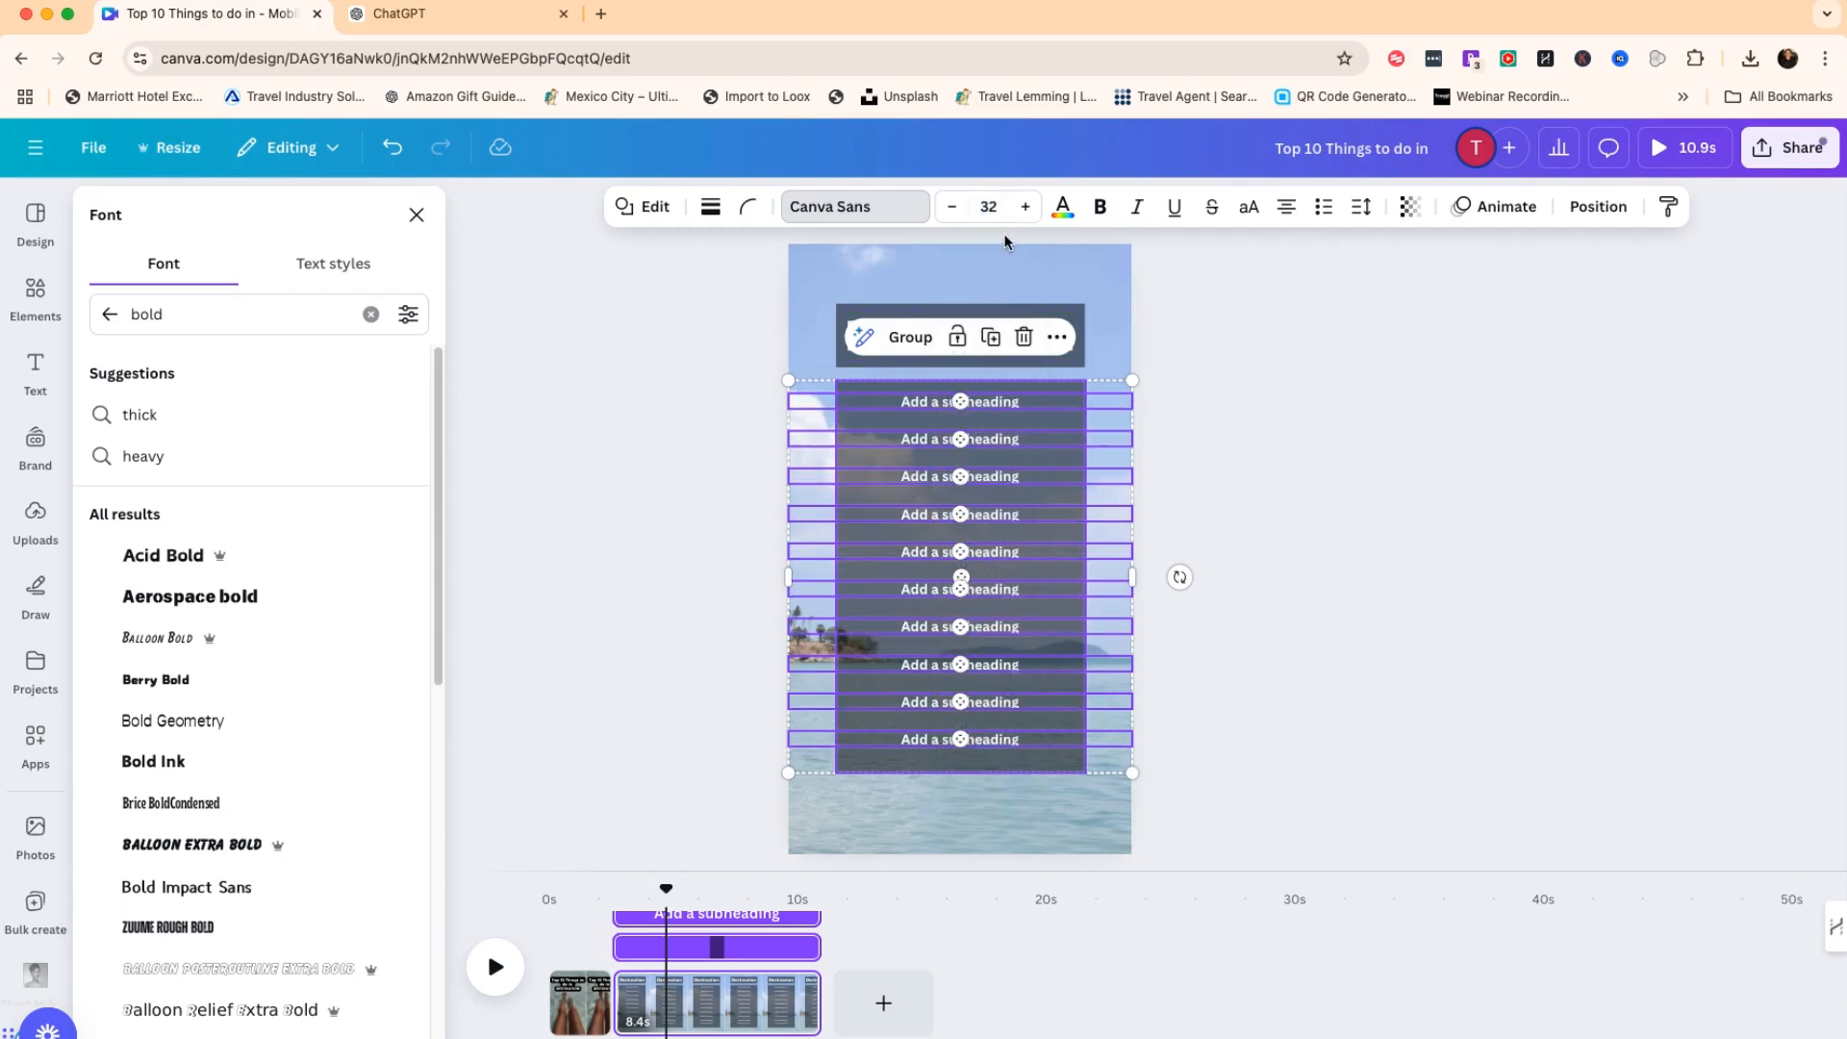
{"action": "left_click", "coordinate": [951, 208]}
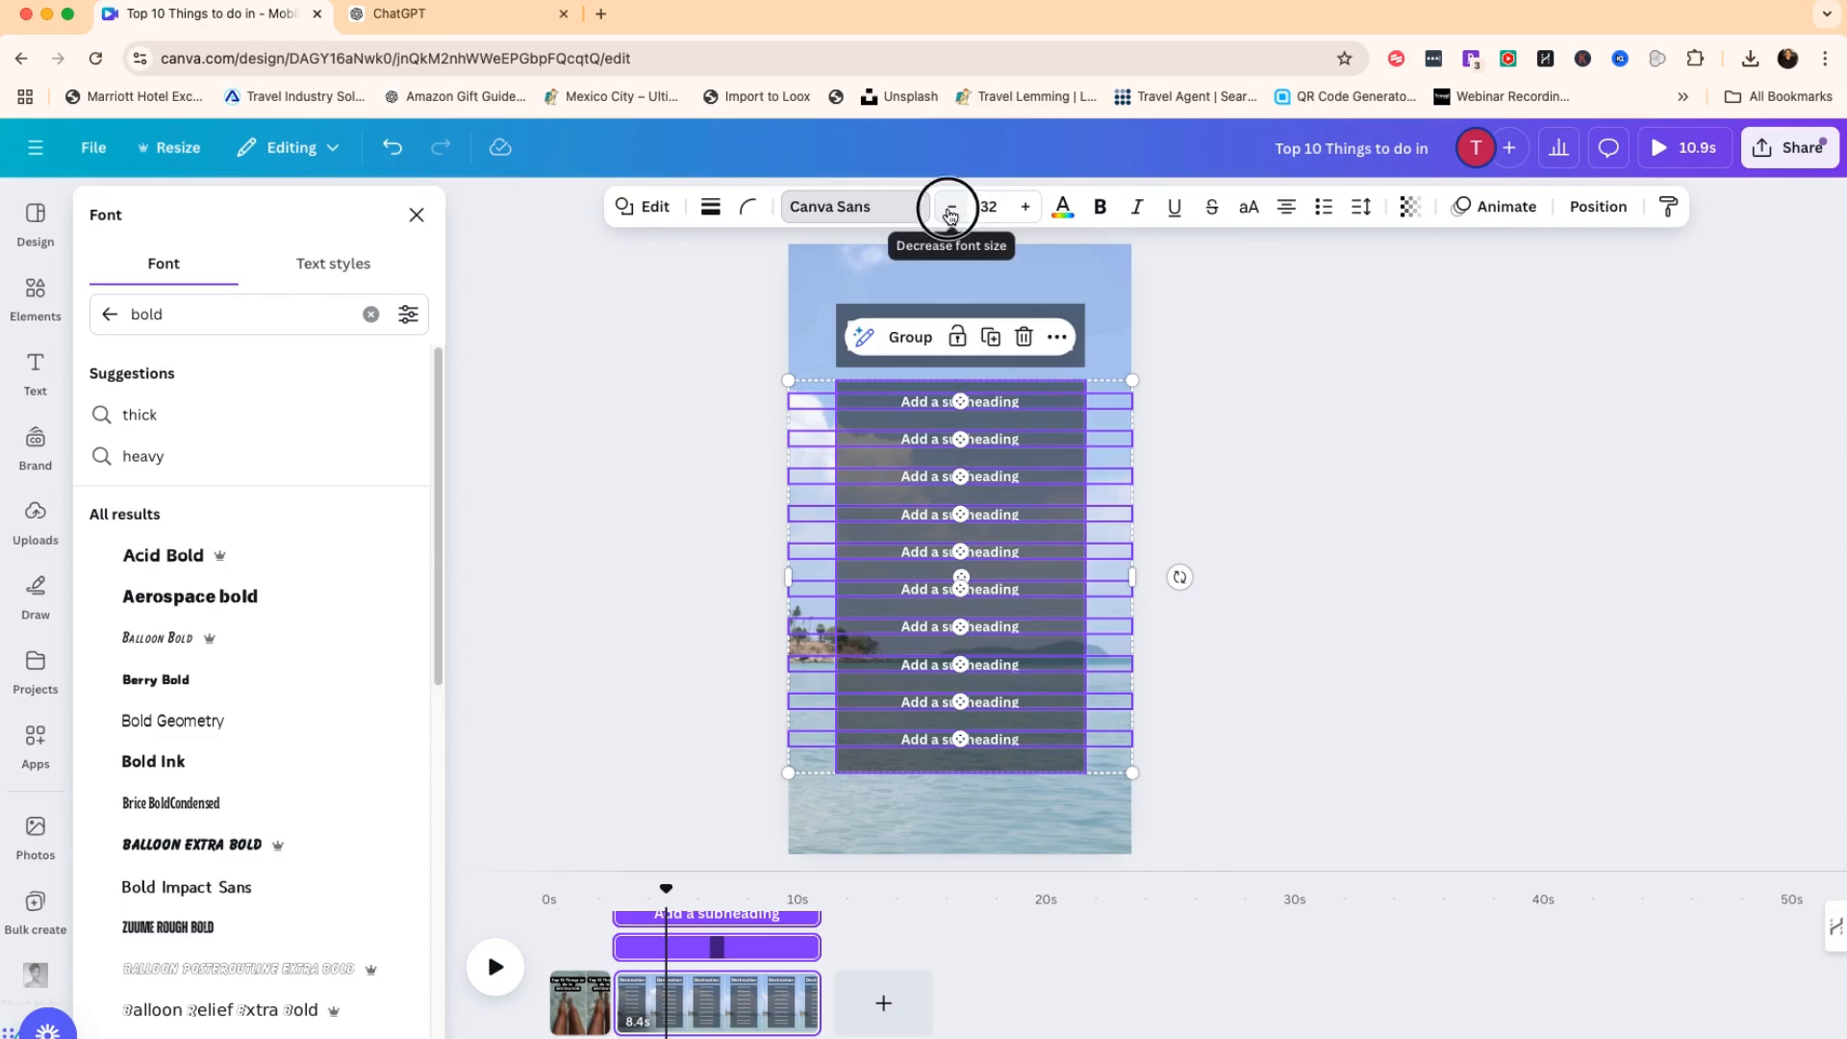
{"action": "left_click", "coordinate": [951, 208]}
Upload Top_10_Destinations_and_Activities_with_Captions_and_Hashtags.csv as the Bulk create data.
{"action": "left_click", "coordinate": [35, 904]}
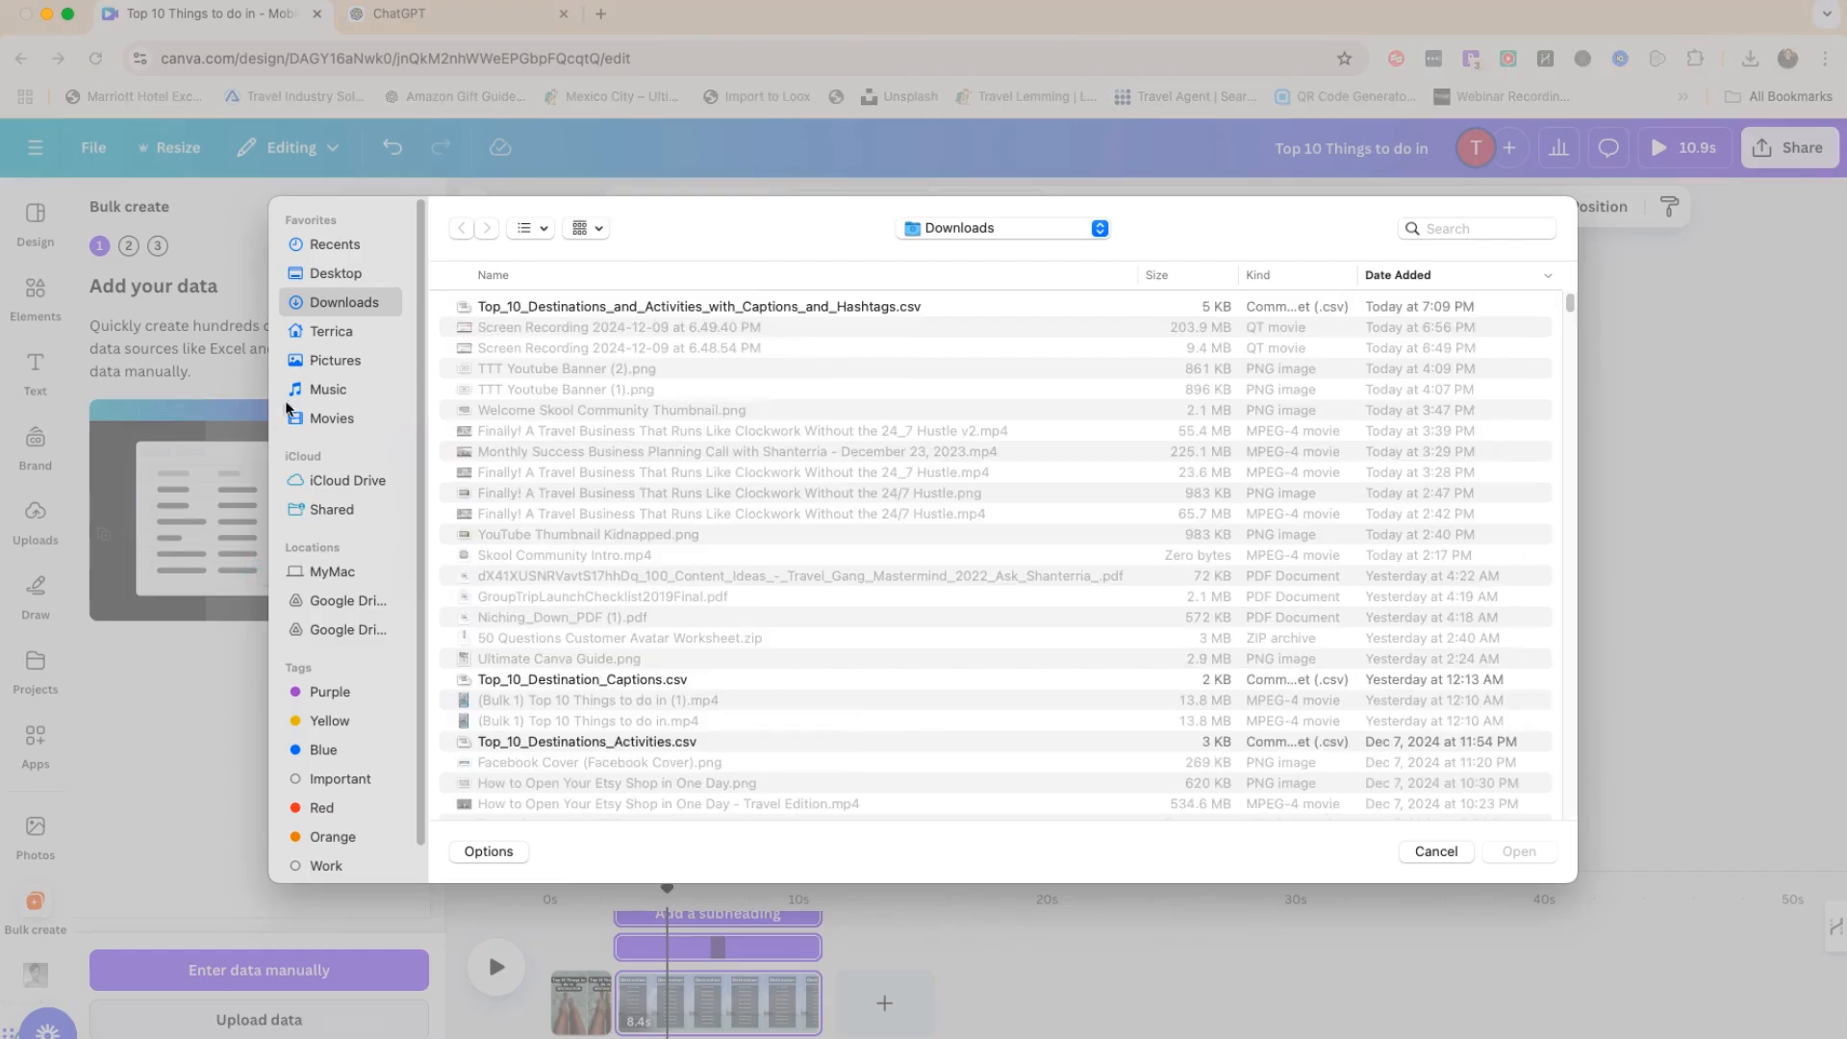
{"action": "left_click", "coordinate": [699, 306]}
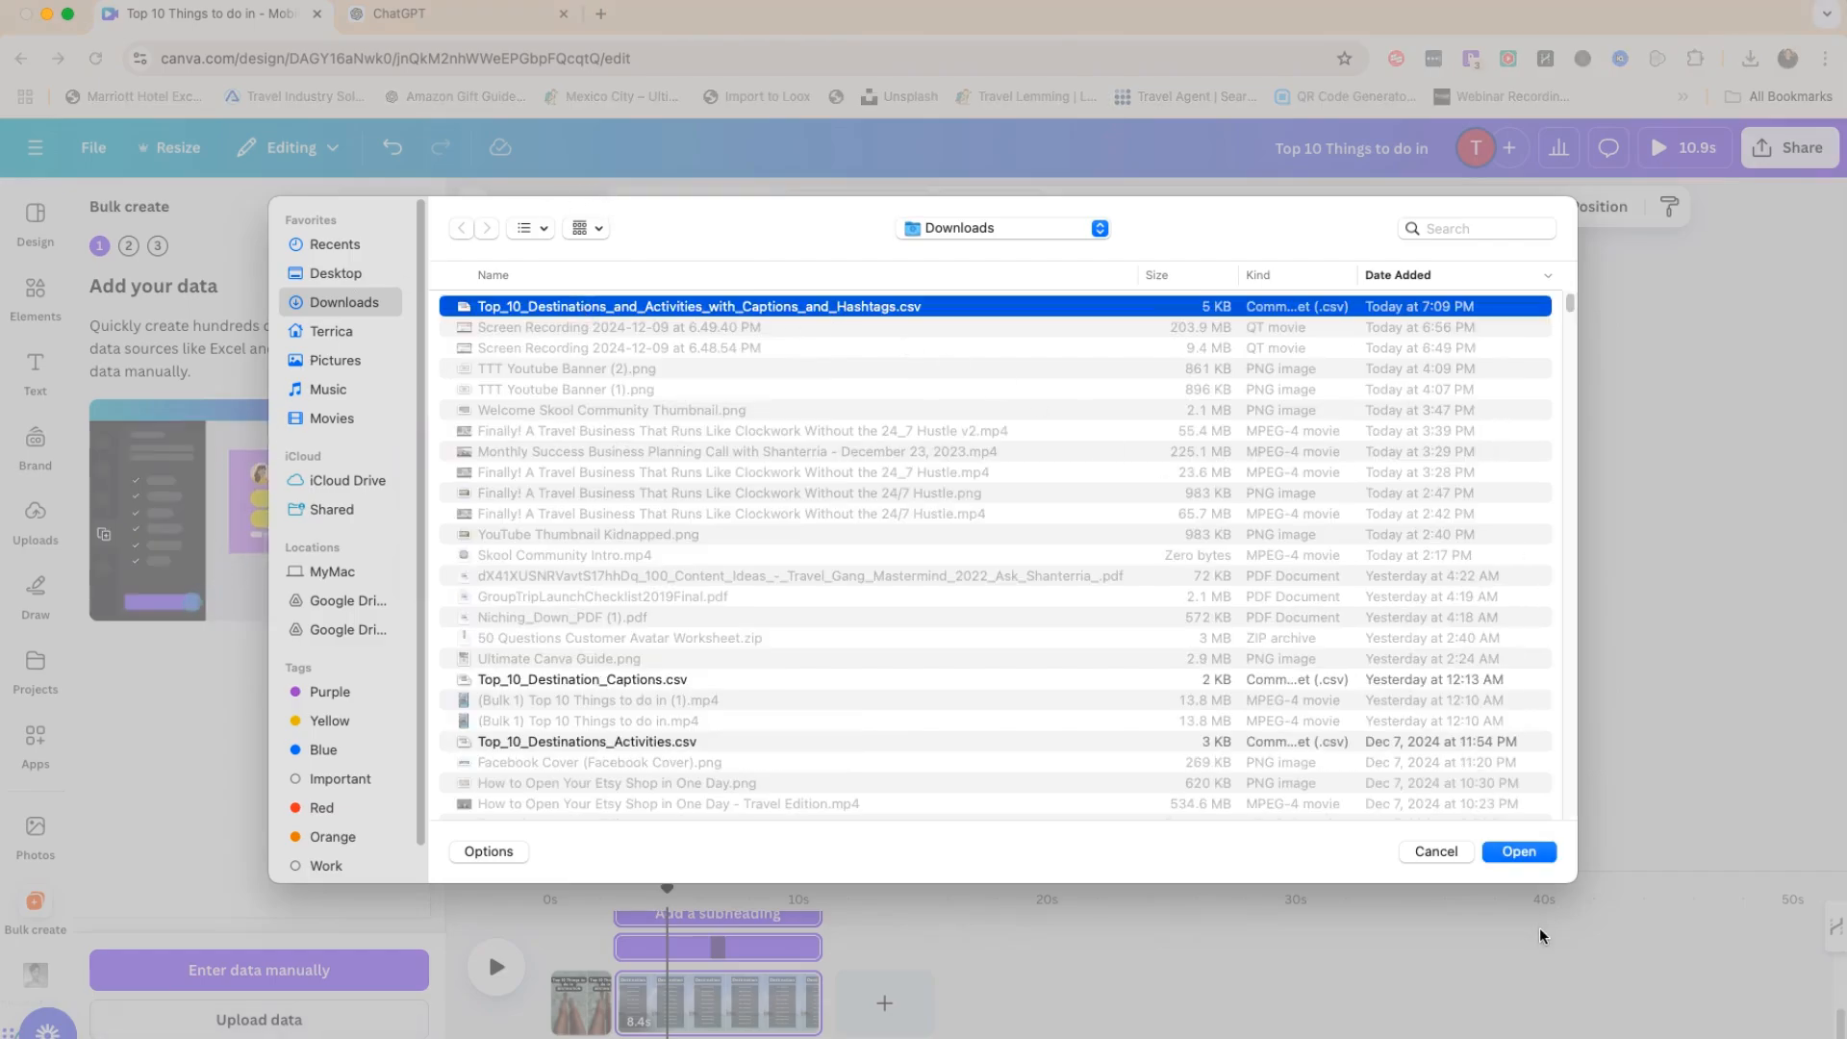
{"action": "left_click", "coordinate": [1519, 852]}
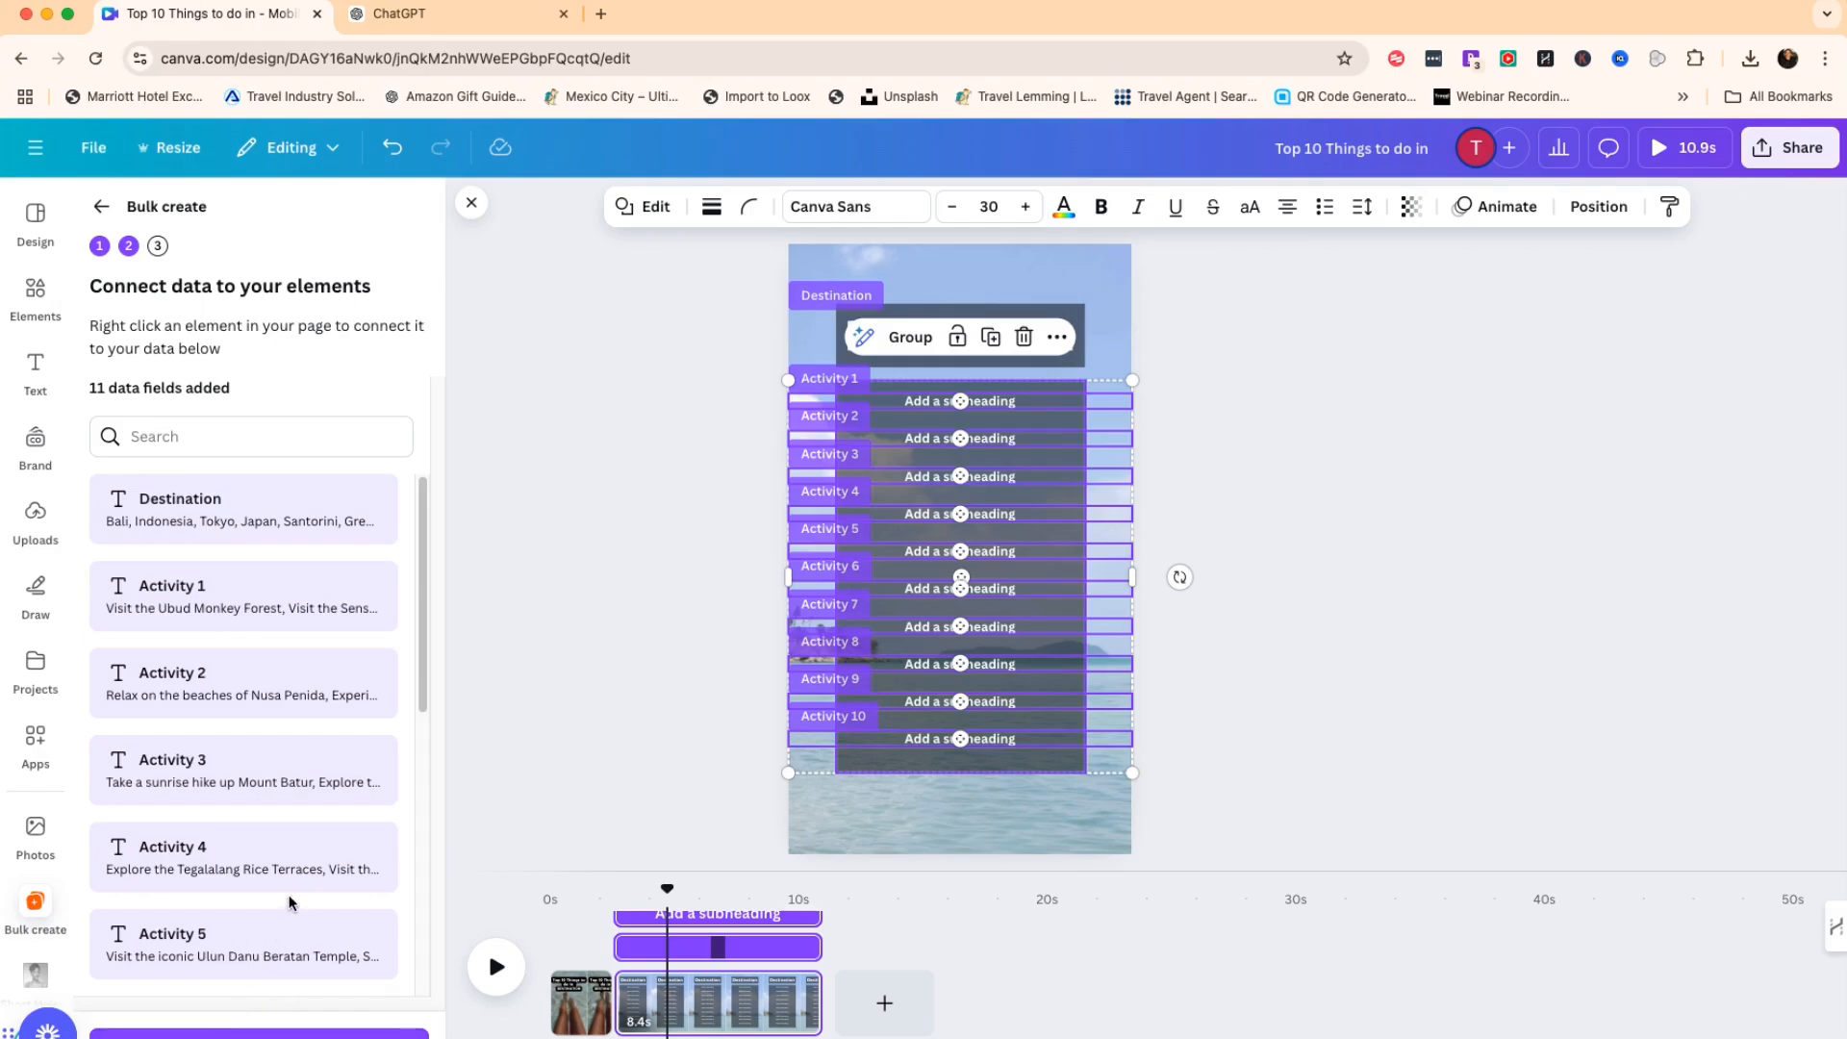
Review the connected data fields and generate a new bulk design for all ten destinations.
{"action": "scroll", "coordinate": [291, 834], "scroll_direction": "down", "scroll_amount": 6}
{"action": "scroll", "coordinate": [279, 714], "scroll_direction": "up", "scroll_amount": 6}
{"action": "left_click", "coordinate": [259, 1033]}
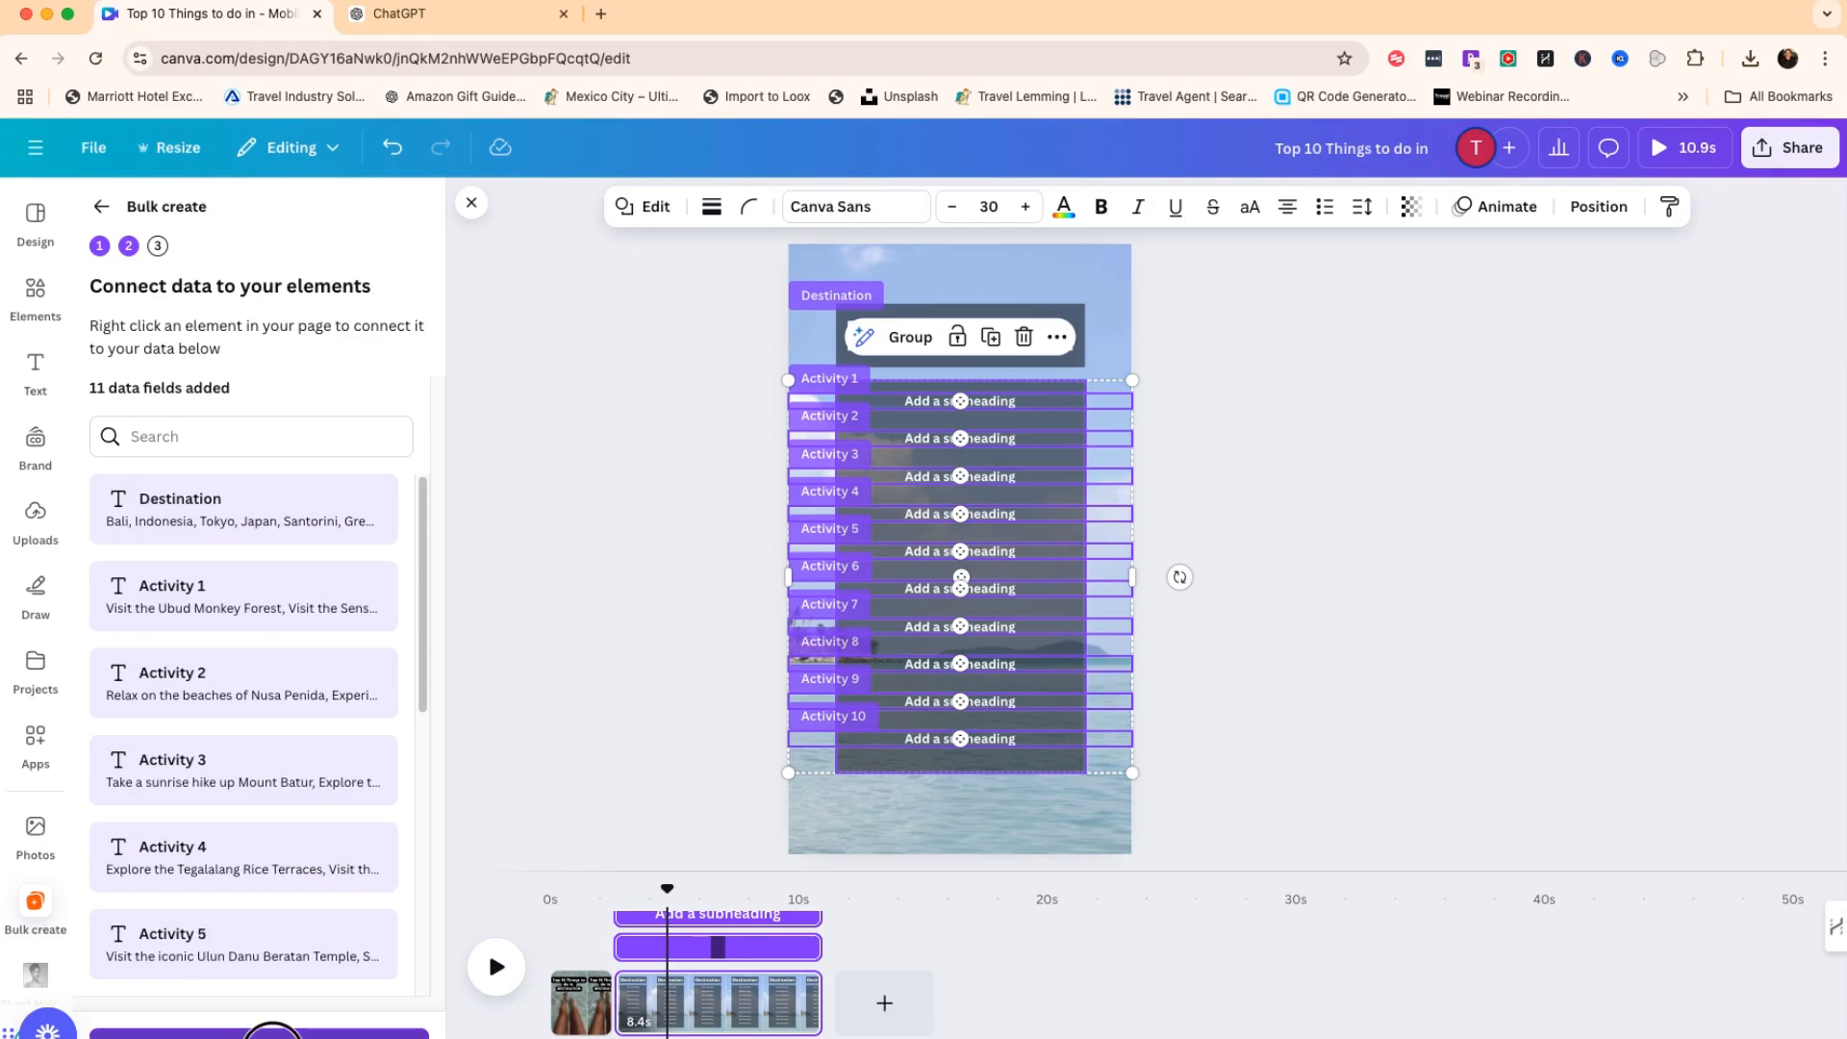
{"action": "left_click", "coordinate": [260, 1033]}
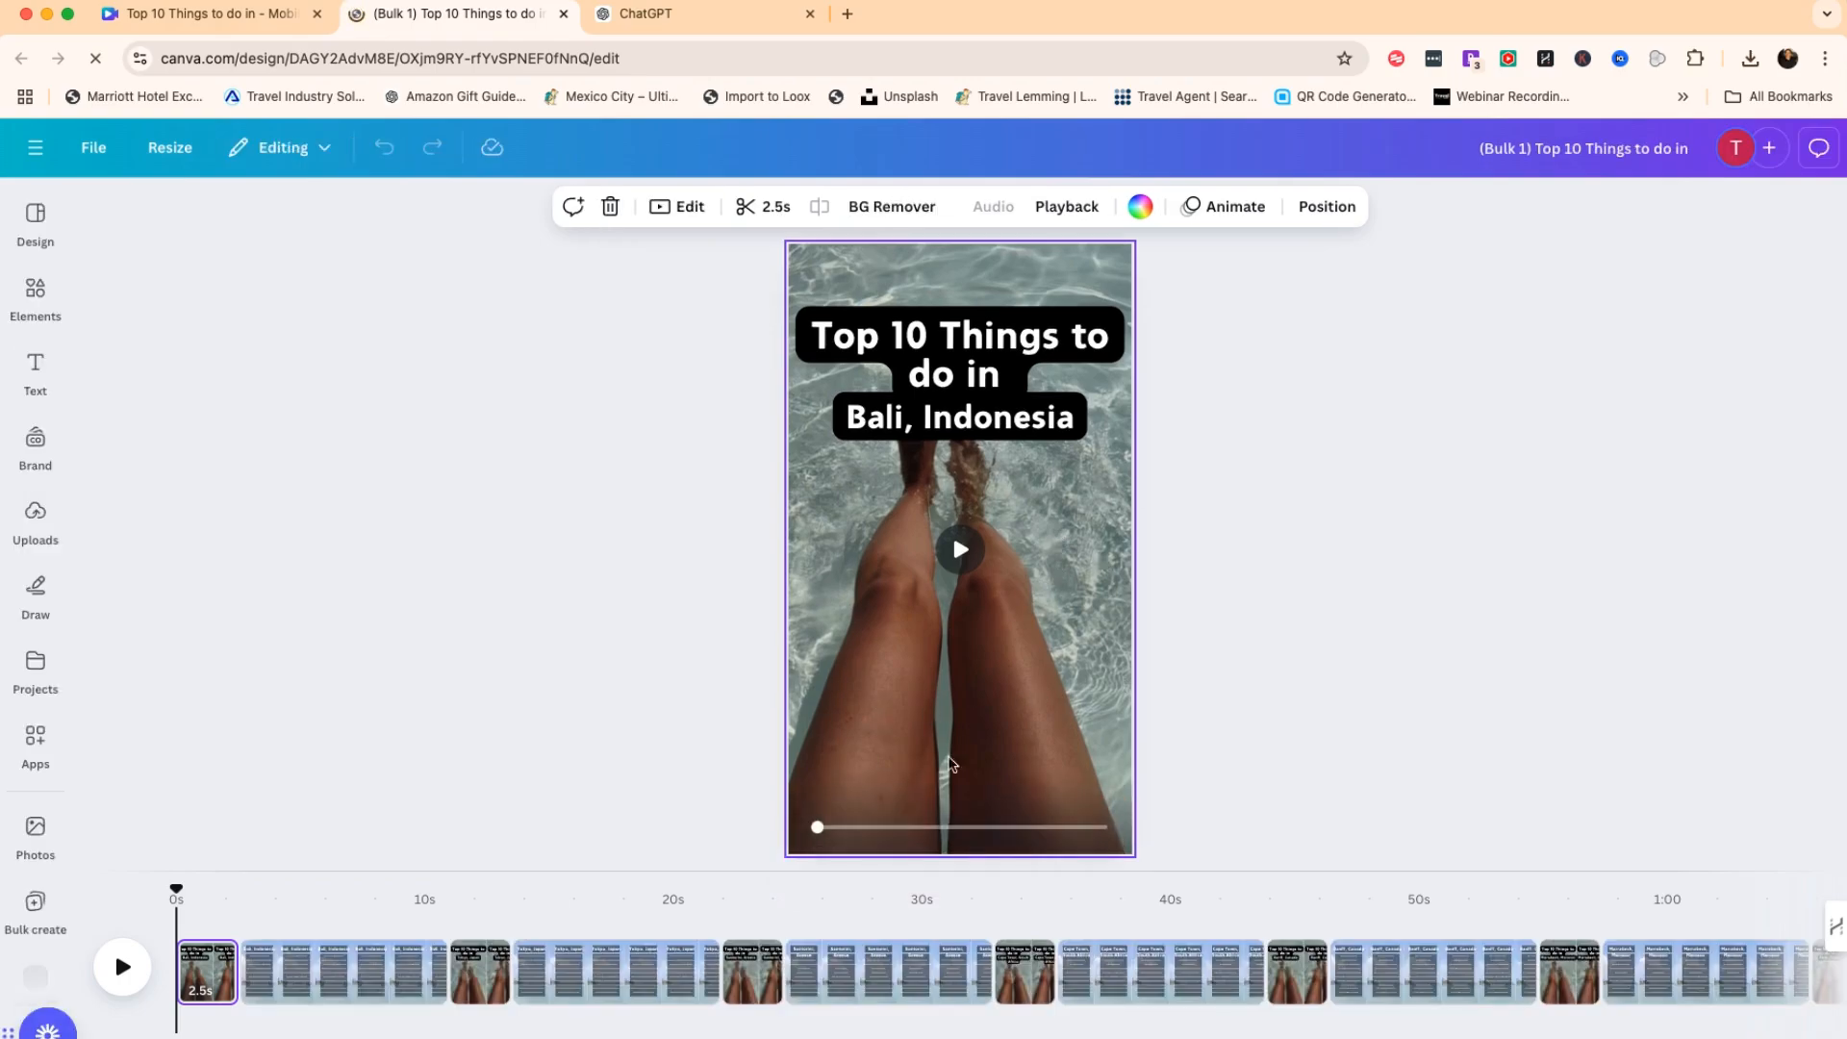
On the Bali activities page, extend the heading's background box on its left side and shorten the heading to "Bali".
{"action": "left_click", "coordinate": [356, 977]}
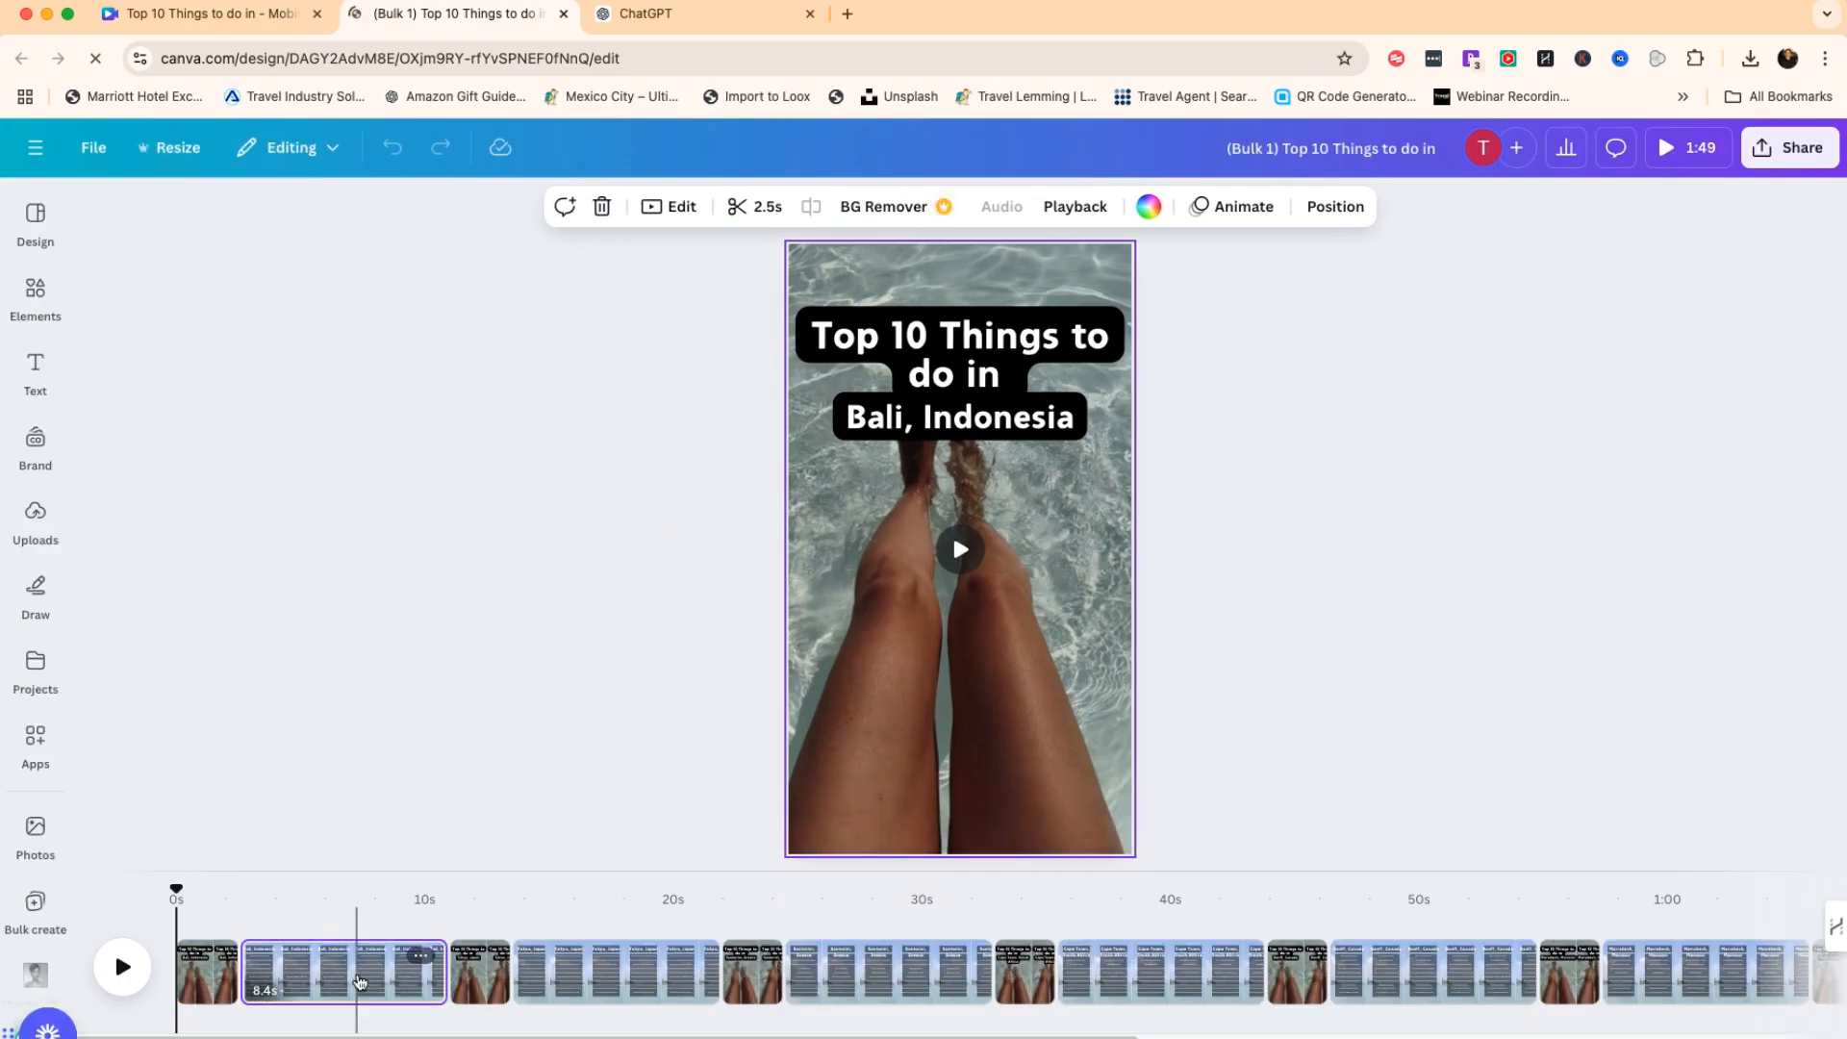
{"action": "left_click", "coordinate": [904, 310]}
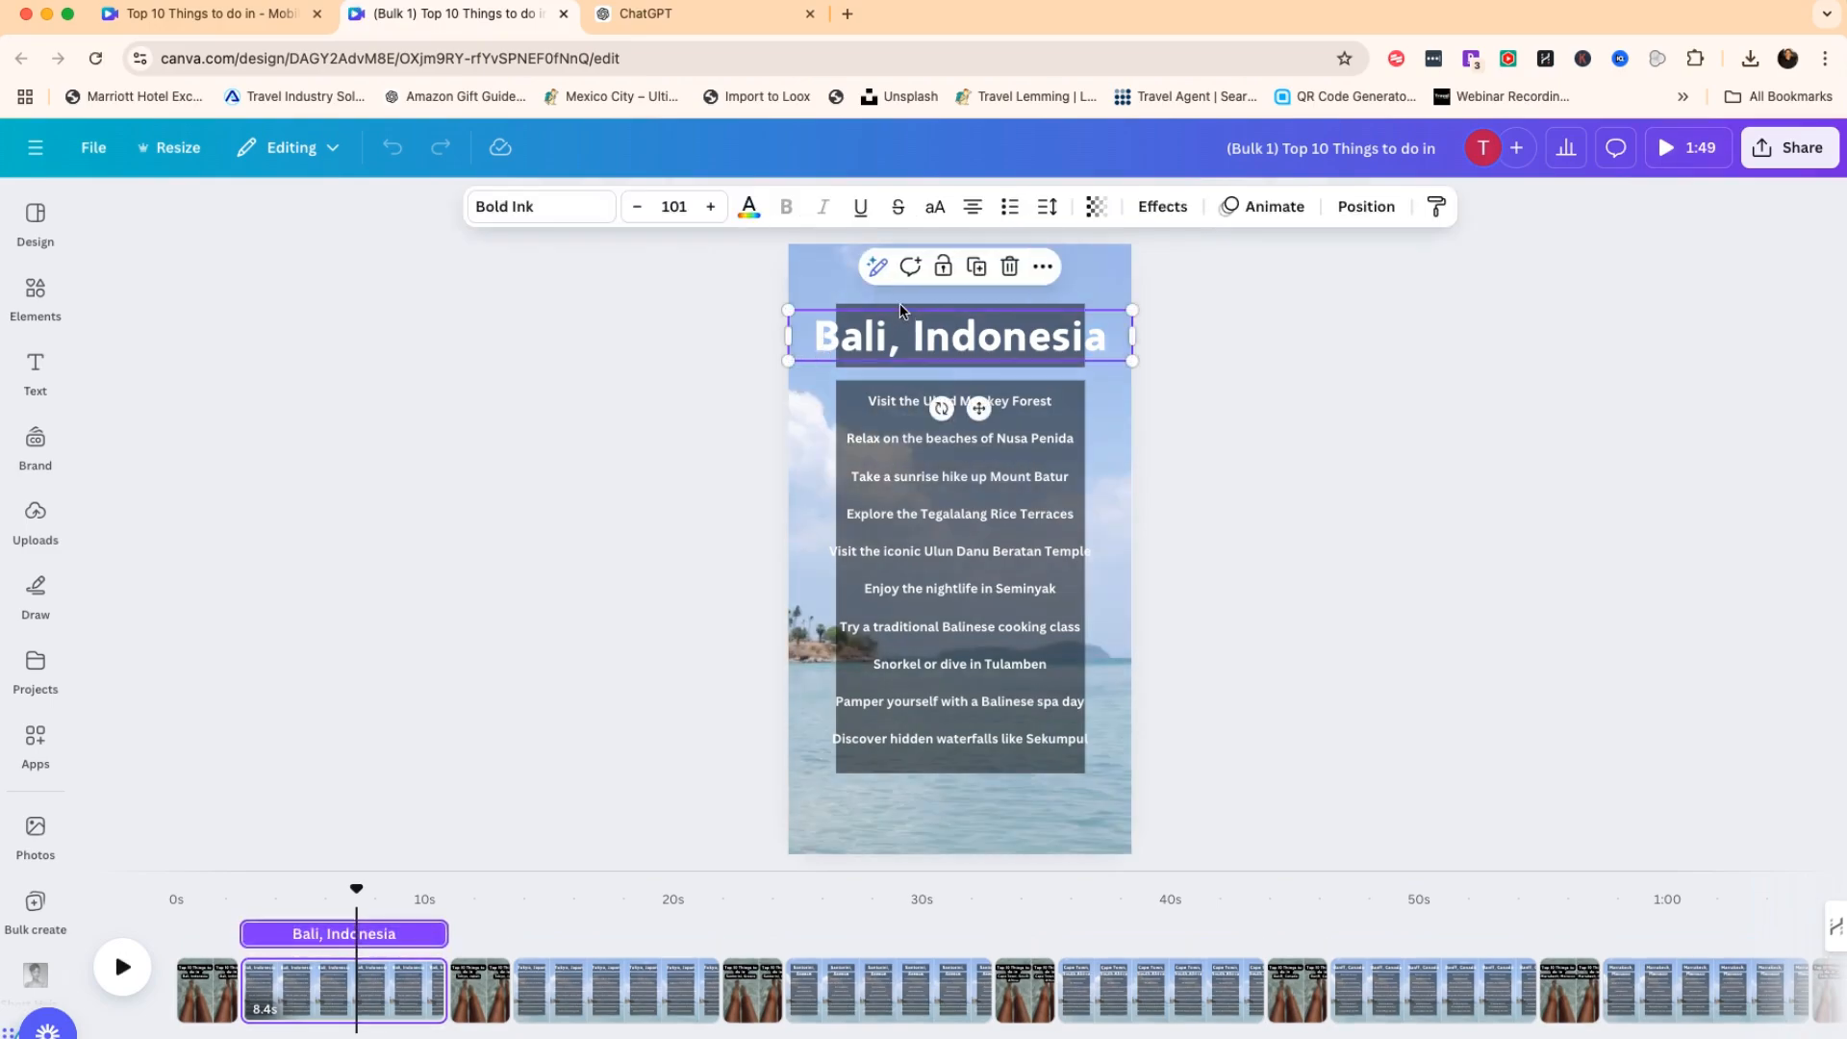
{"action": "left_click", "coordinate": [899, 304]}
{"action": "left_click", "coordinate": [1284, 404]}
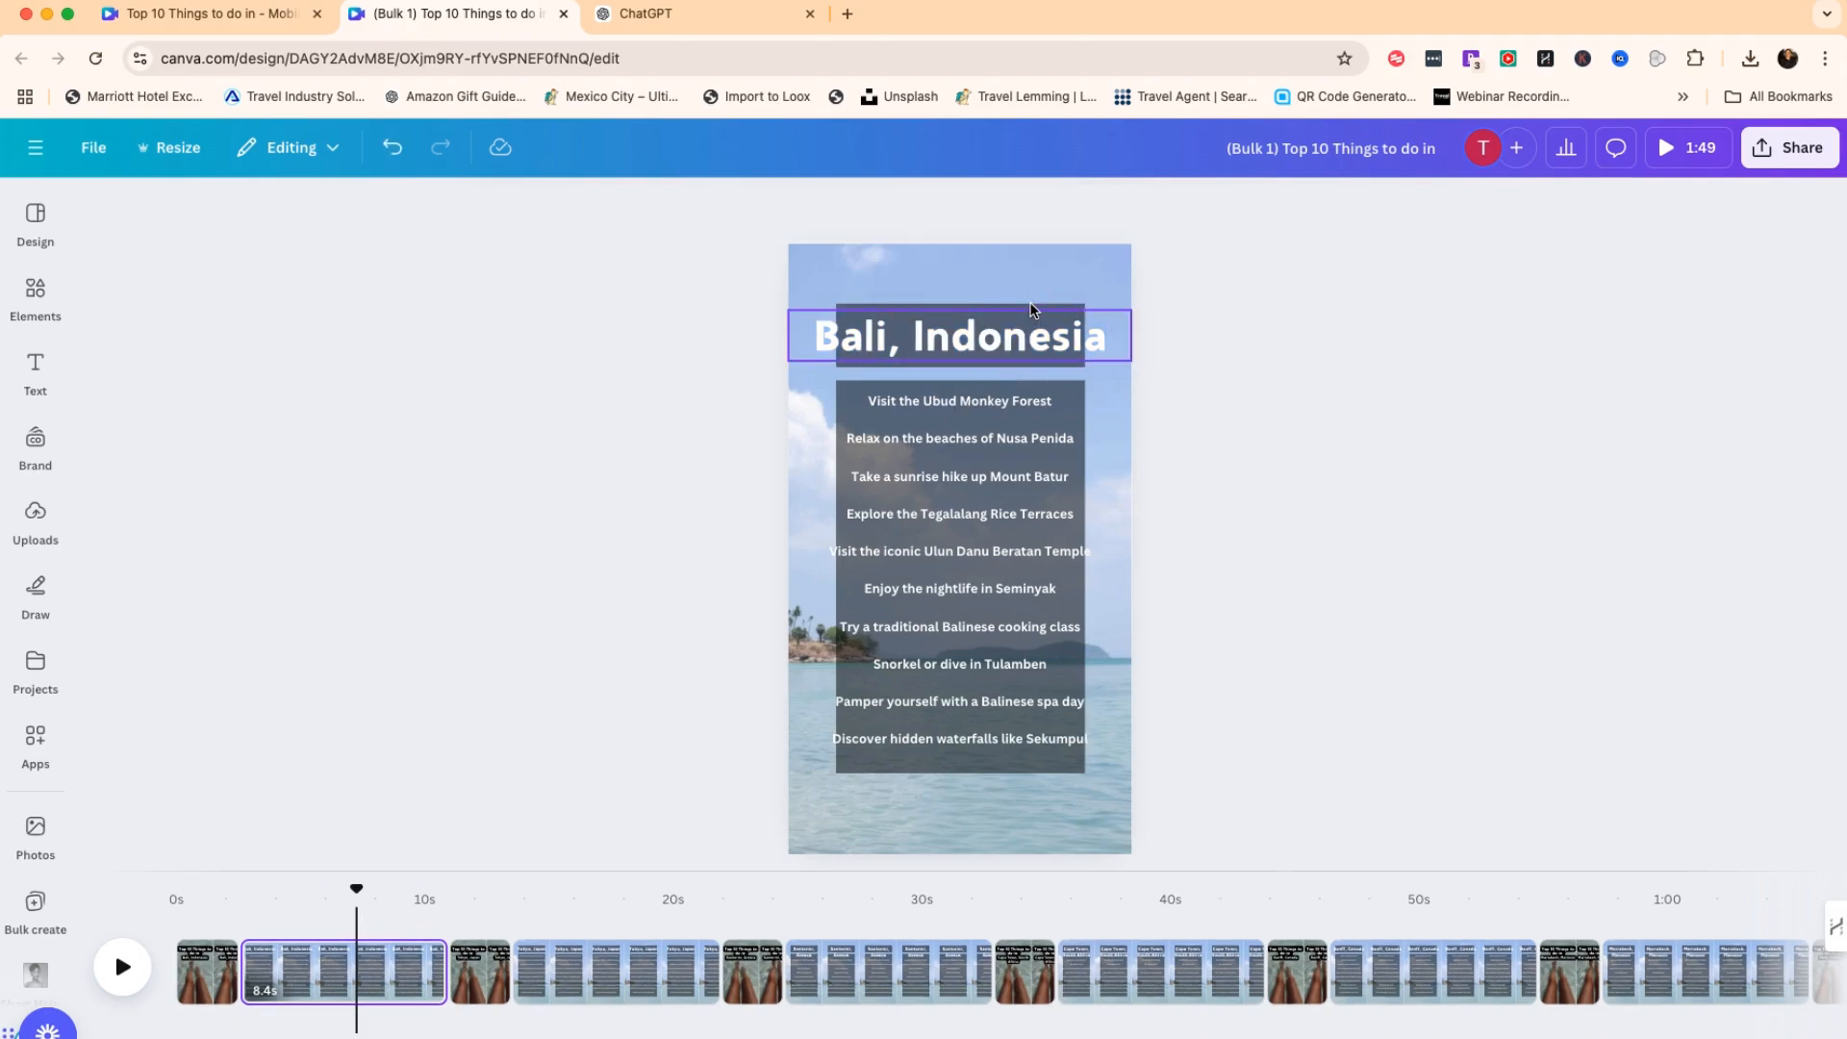
{"action": "left_click", "coordinate": [842, 332]}
{"action": "left_click_drag", "start_coordinate": [832, 334], "coordinate": [1111, 343]}
{"action": "left_click", "coordinate": [914, 347]}
{"action": "left_click", "coordinate": [914, 347]}
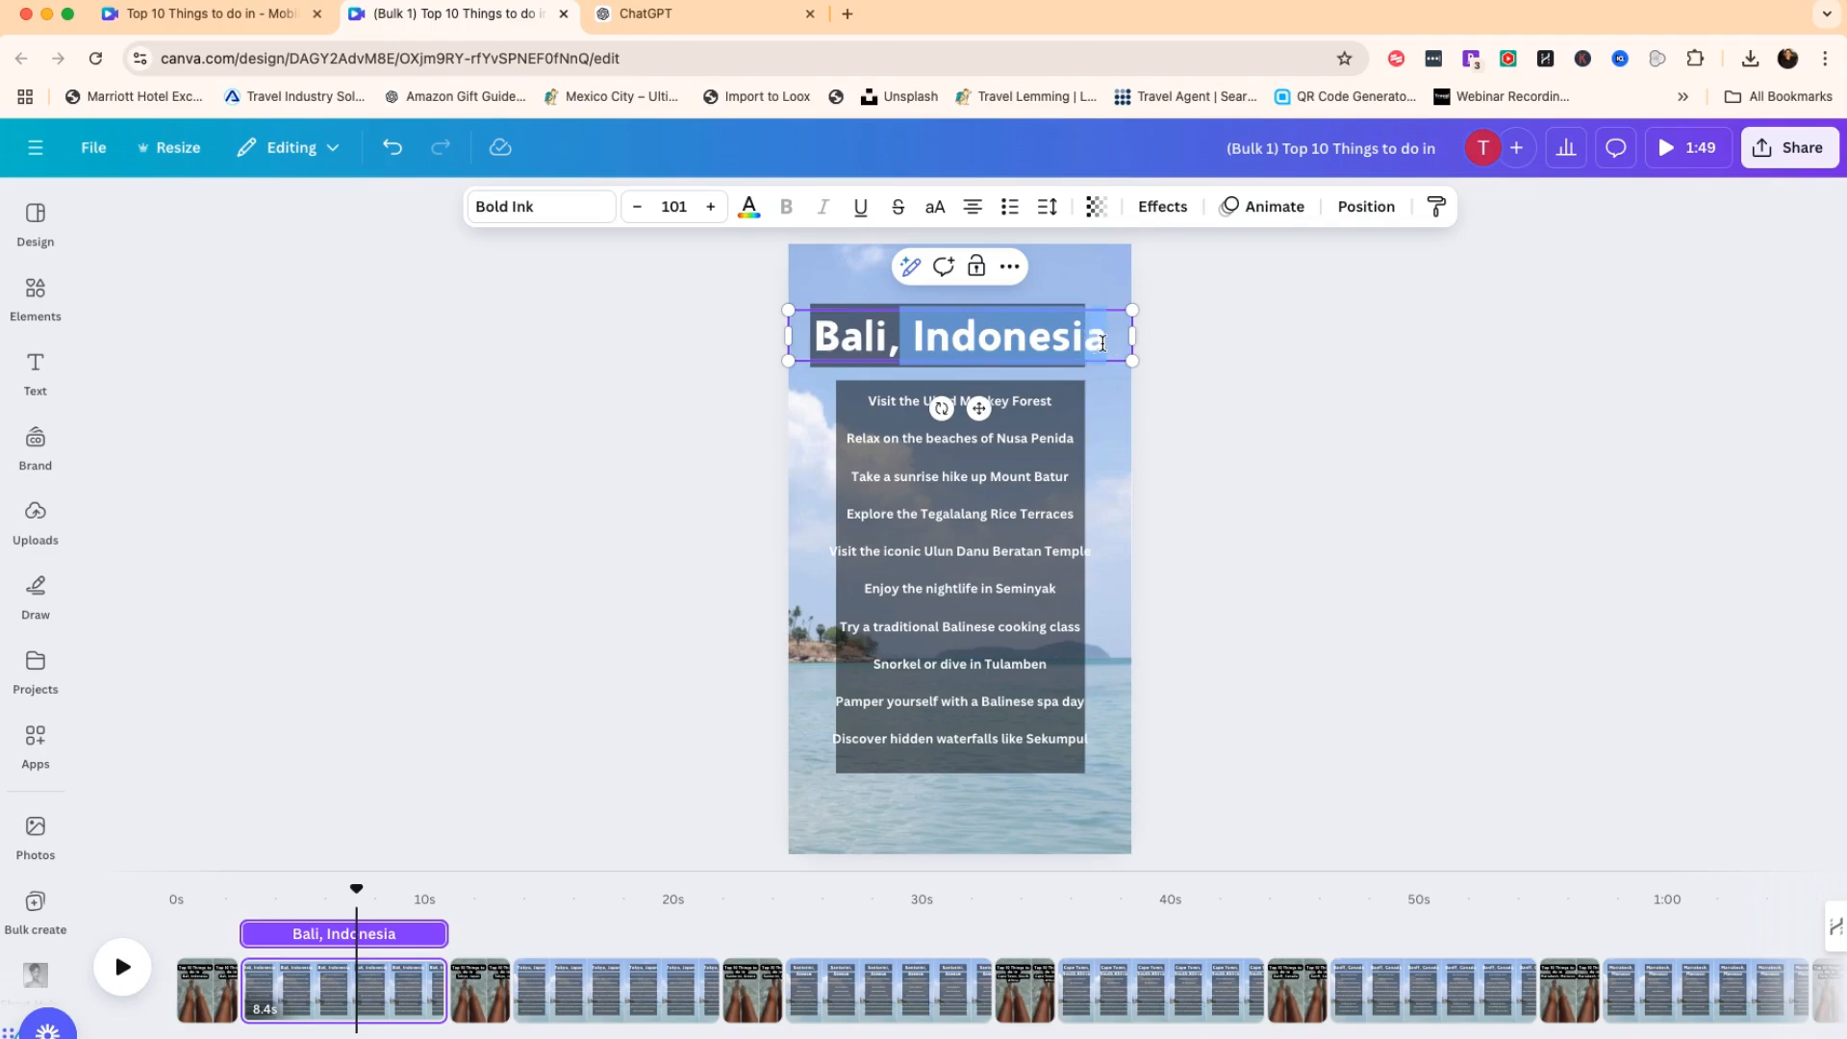
{"action": "key", "text": "BackSpace"}
{"action": "key", "text": "BackSpace"}
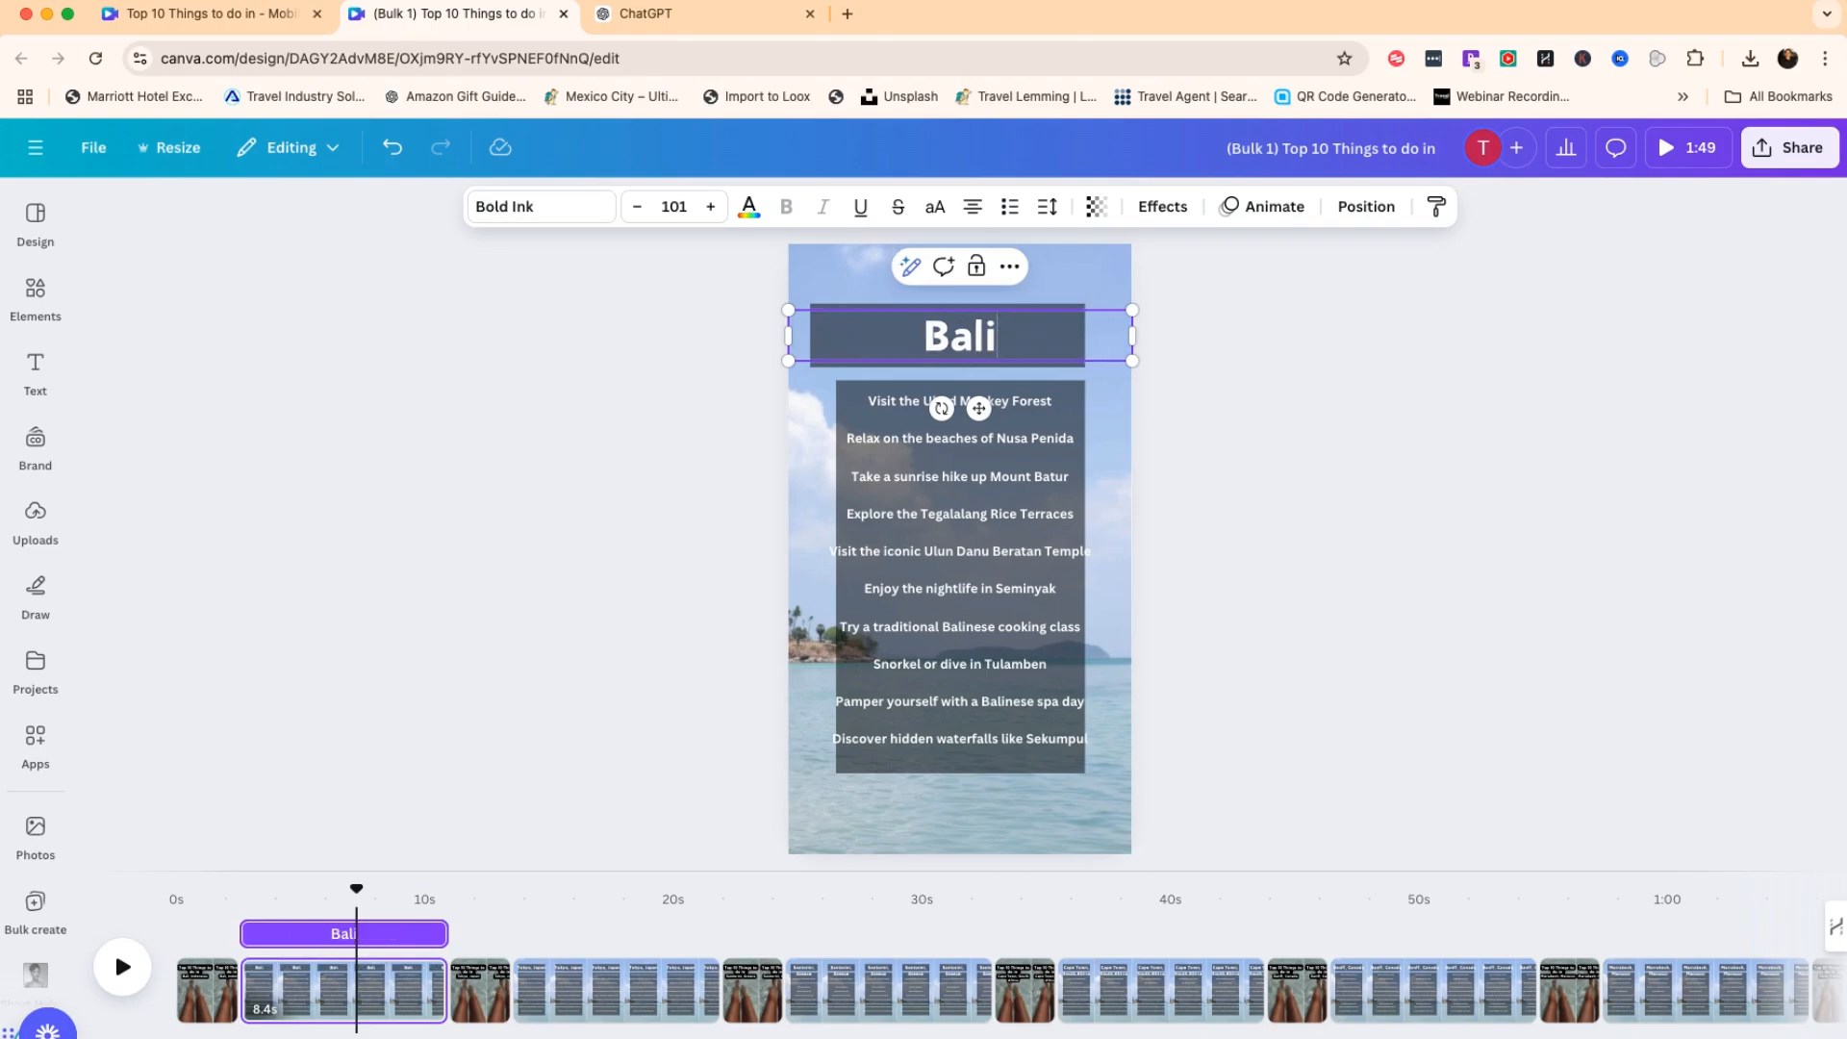
Widen the dark box behind the Bali activities on both sides so it covers the full text lines.
{"action": "left_click", "coordinate": [856, 393]}
{"action": "left_click_drag", "start_coordinate": [835, 577], "coordinate": [809, 579]}
{"action": "left_click_drag", "start_coordinate": [1085, 574], "coordinate": [1105, 575]}
{"action": "left_click", "coordinate": [1400, 747]}
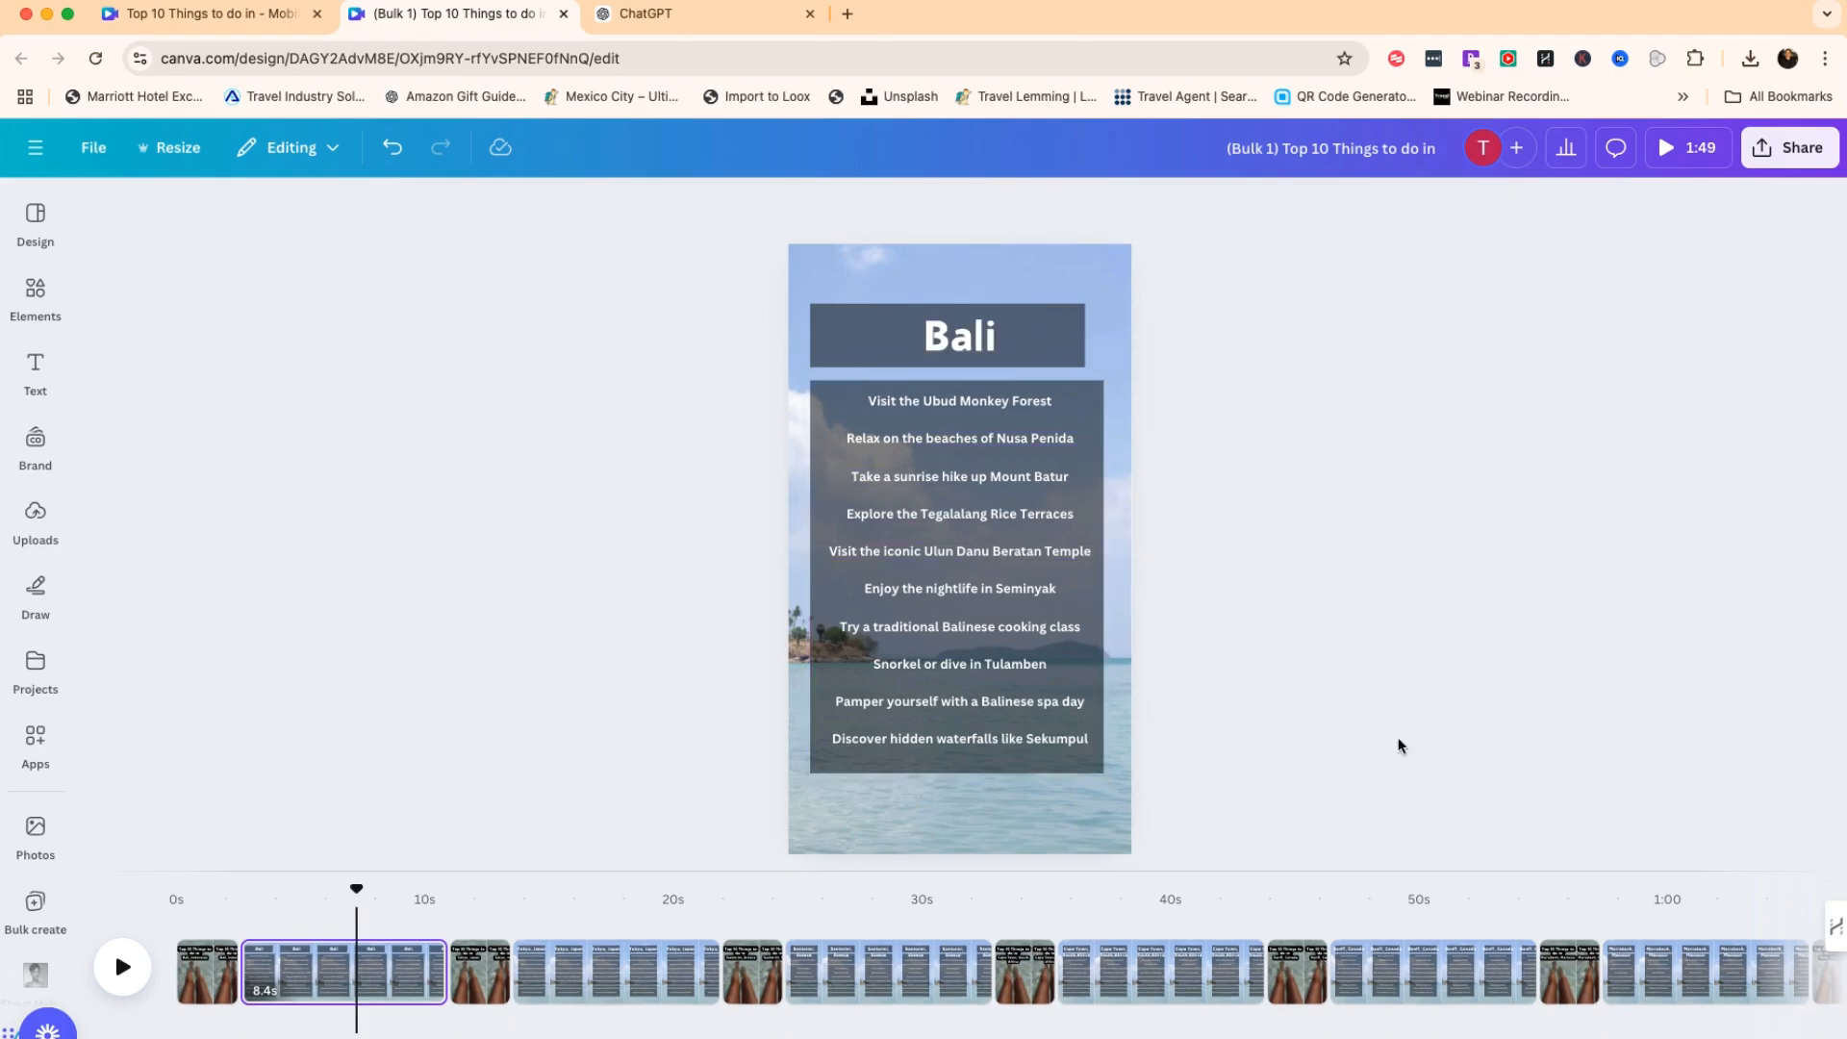
Widen the dark box behind the Bali title so its edge lines up with the activity list box below.
{"action": "left_click", "coordinate": [1053, 315]}
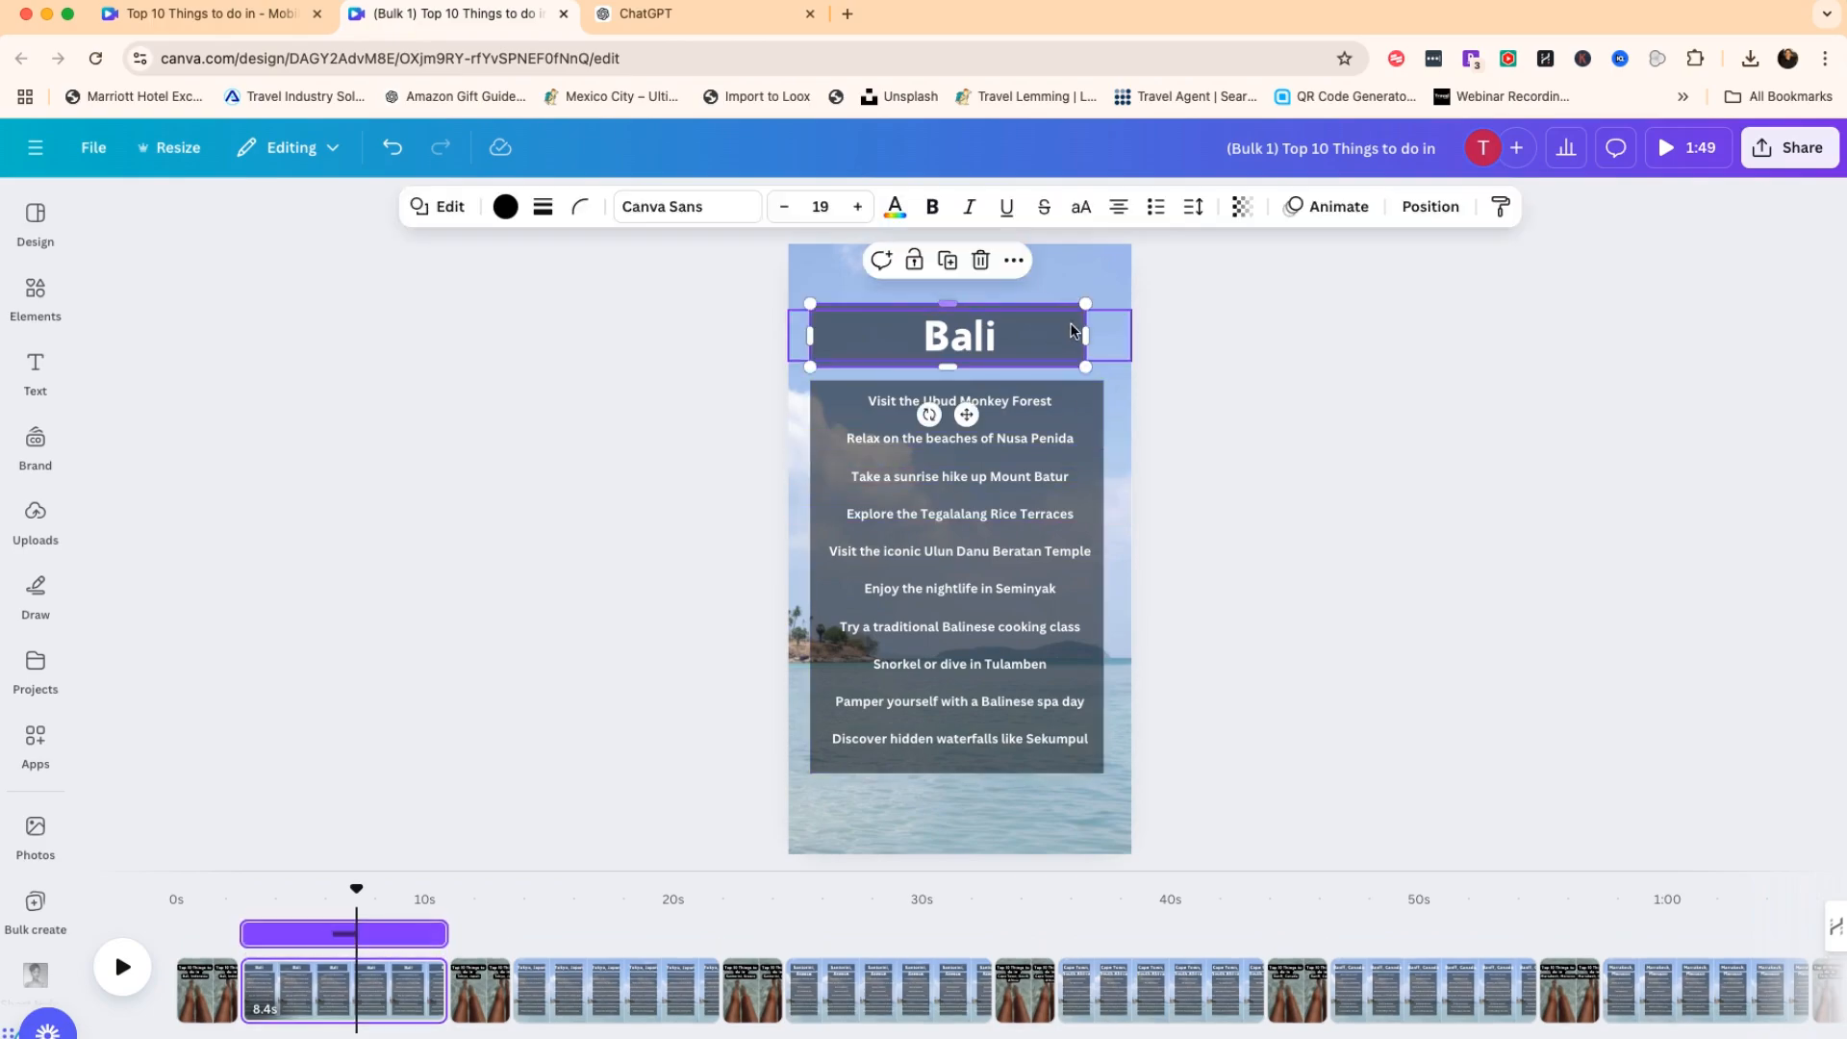
{"action": "left_click_drag", "start_coordinate": [1088, 335], "coordinate": [1105, 335]}
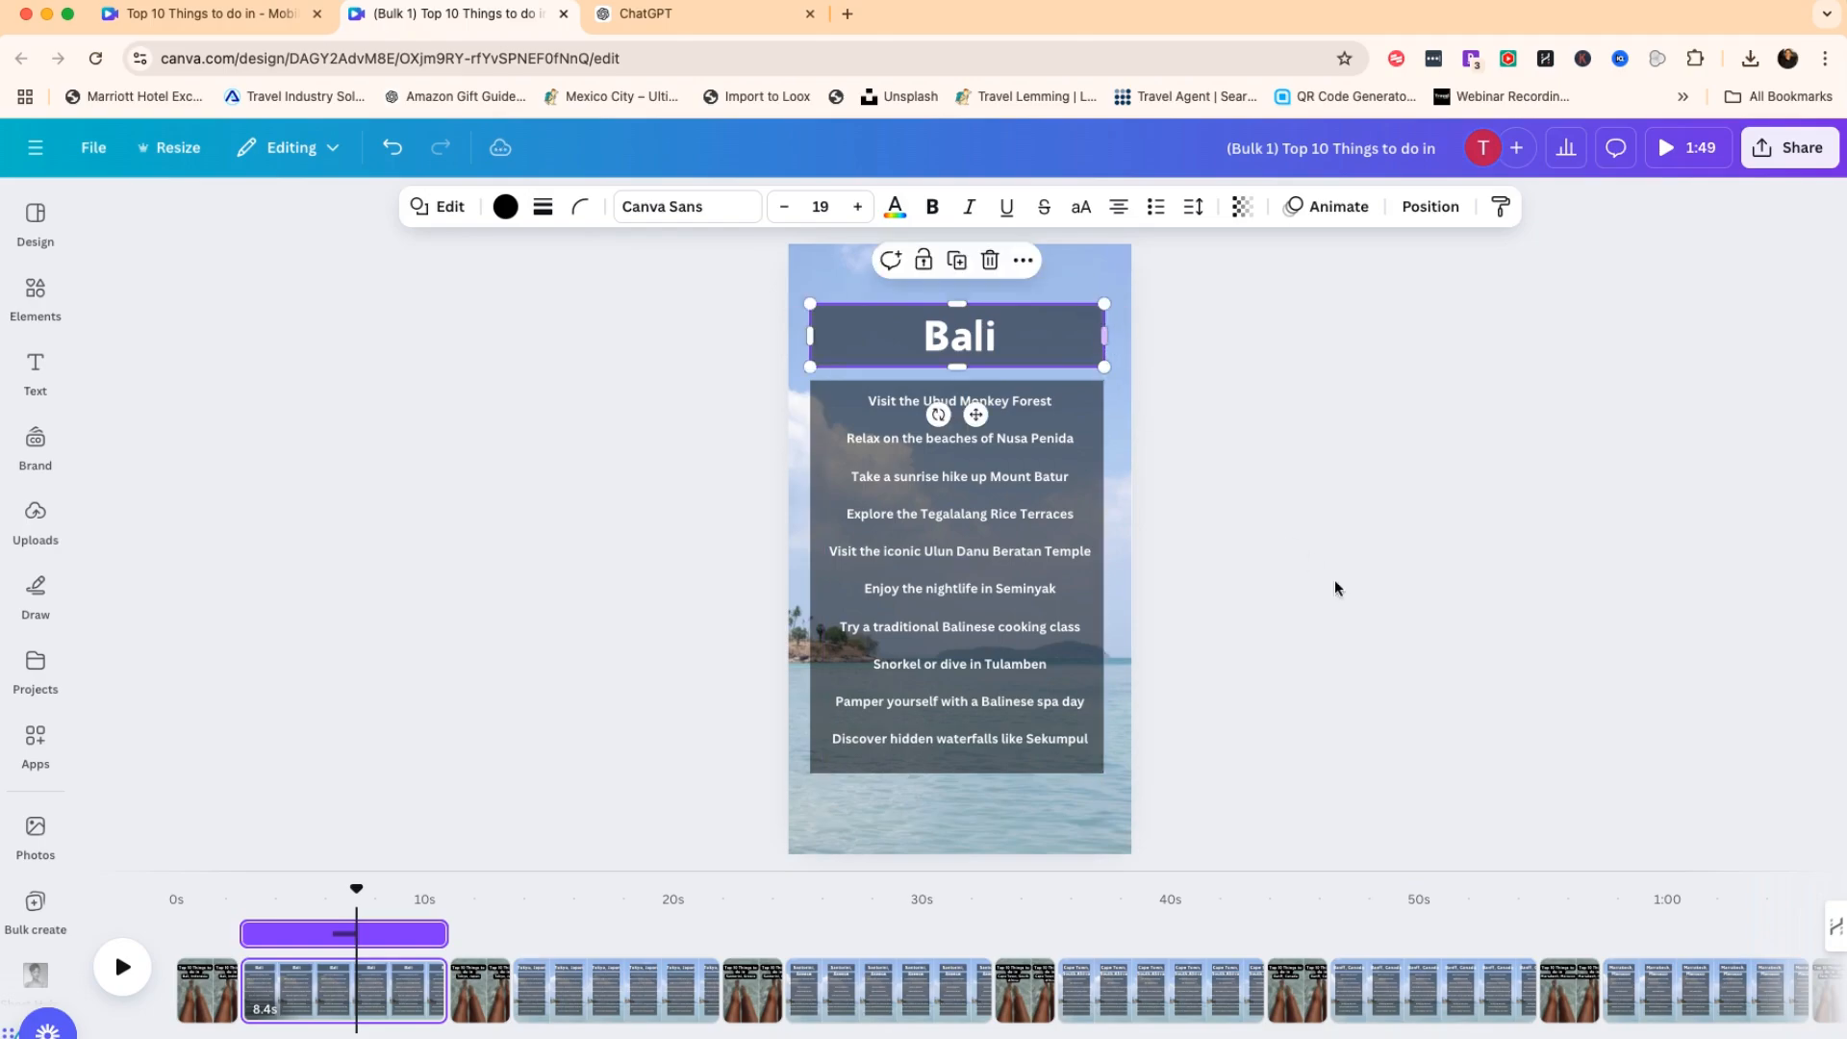
{"action": "left_click", "coordinate": [1485, 741]}
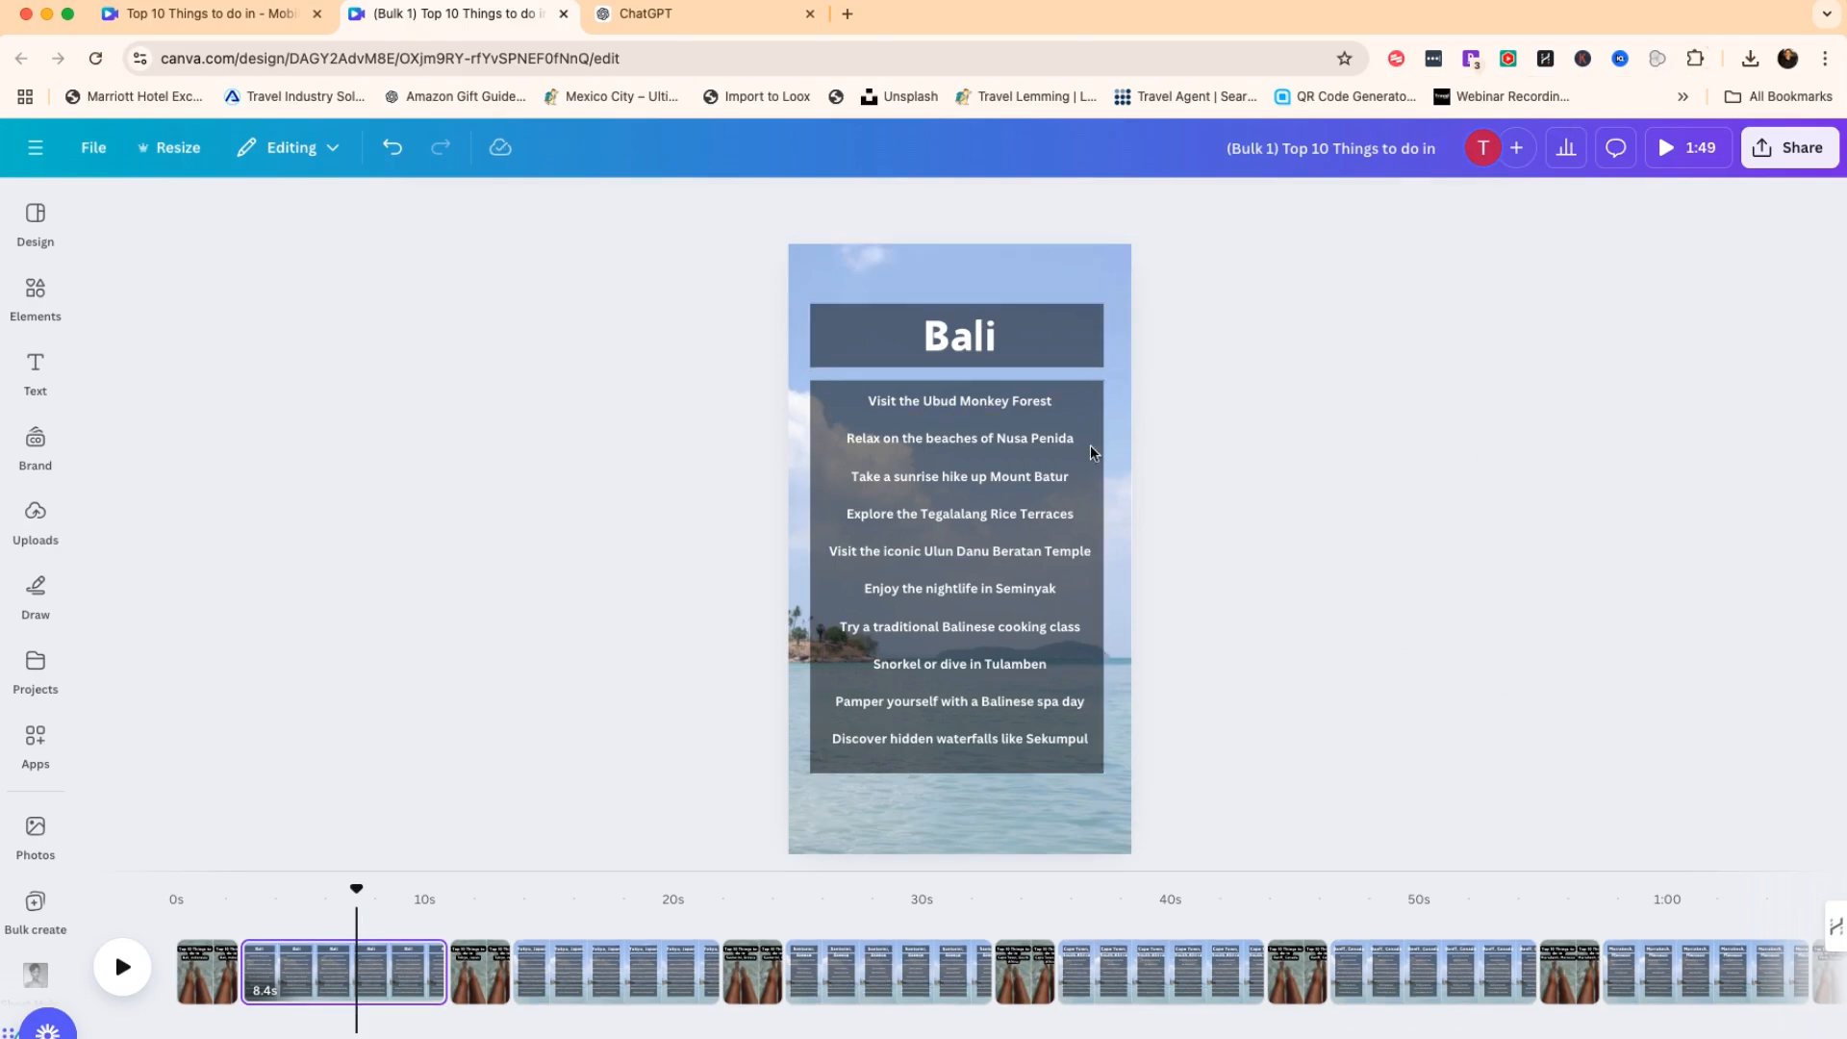
On the Tokyo, Japan page, widen the dark box behind the title on both sides to cover the full text.
{"action": "left_click", "coordinate": [490, 981]}
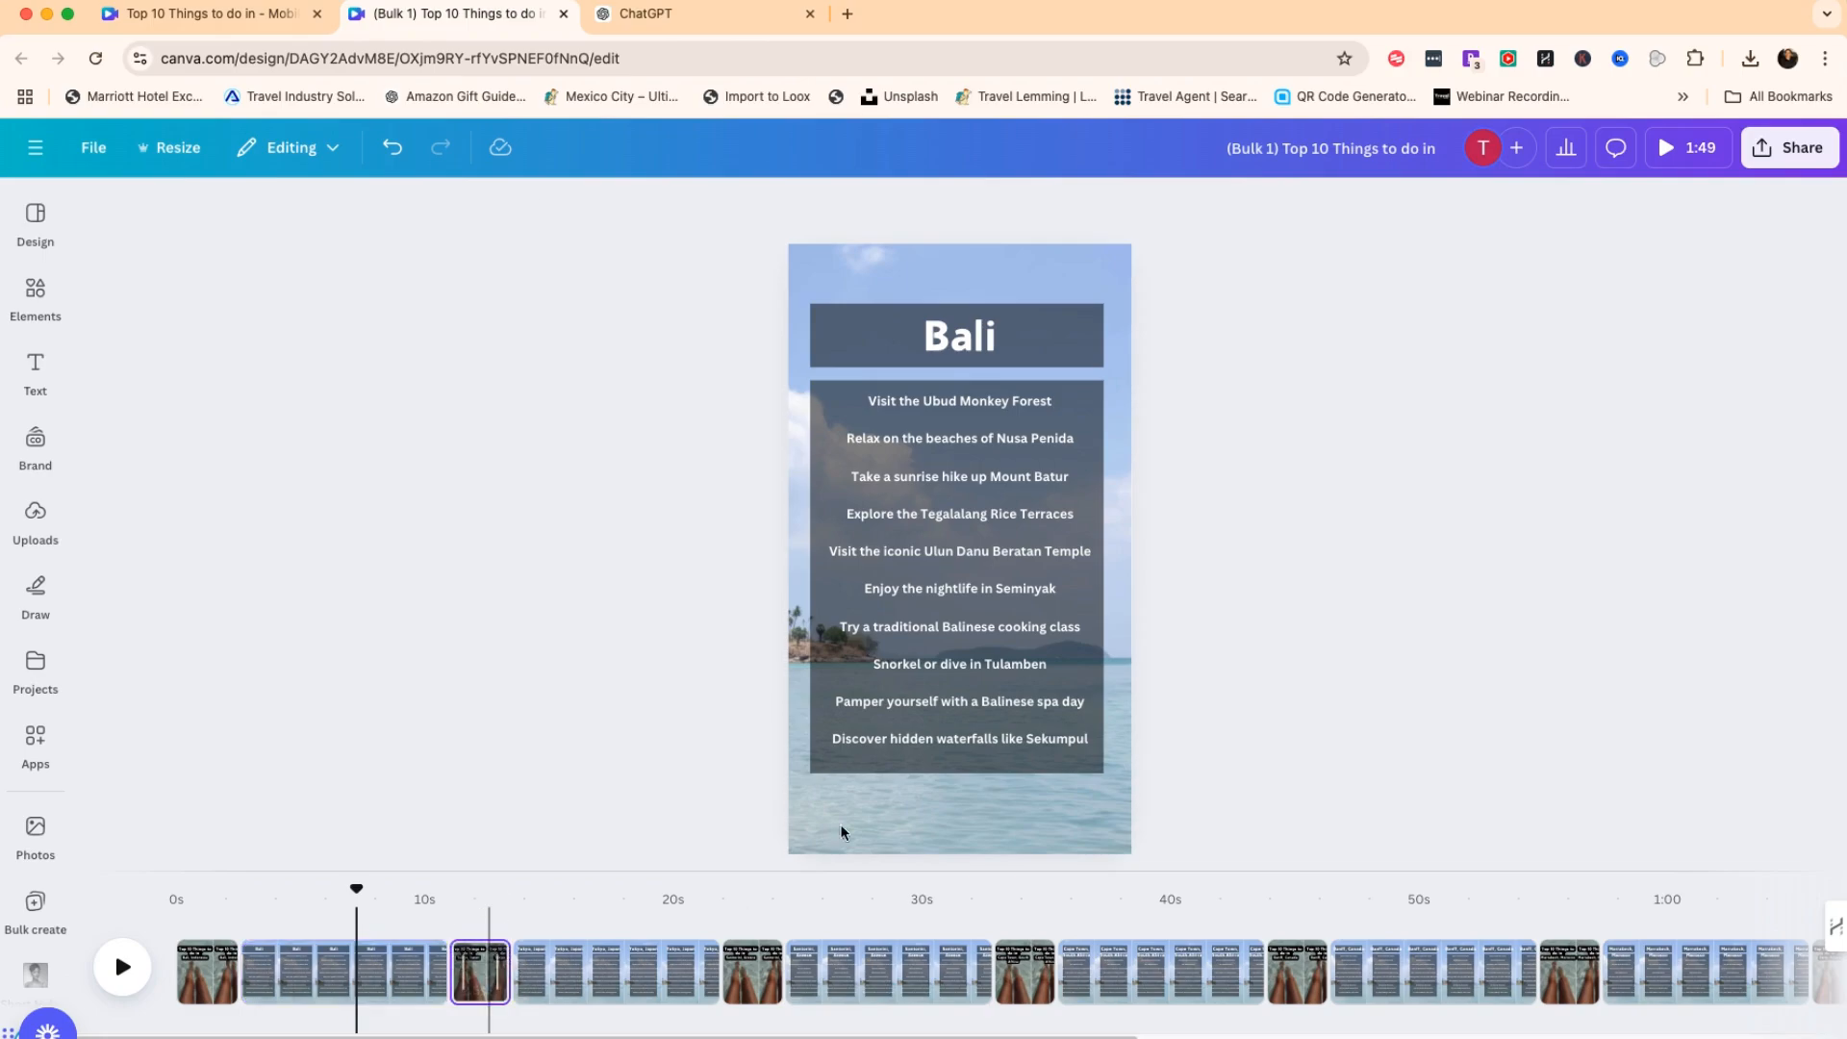
{"action": "left_click", "coordinate": [602, 977]}
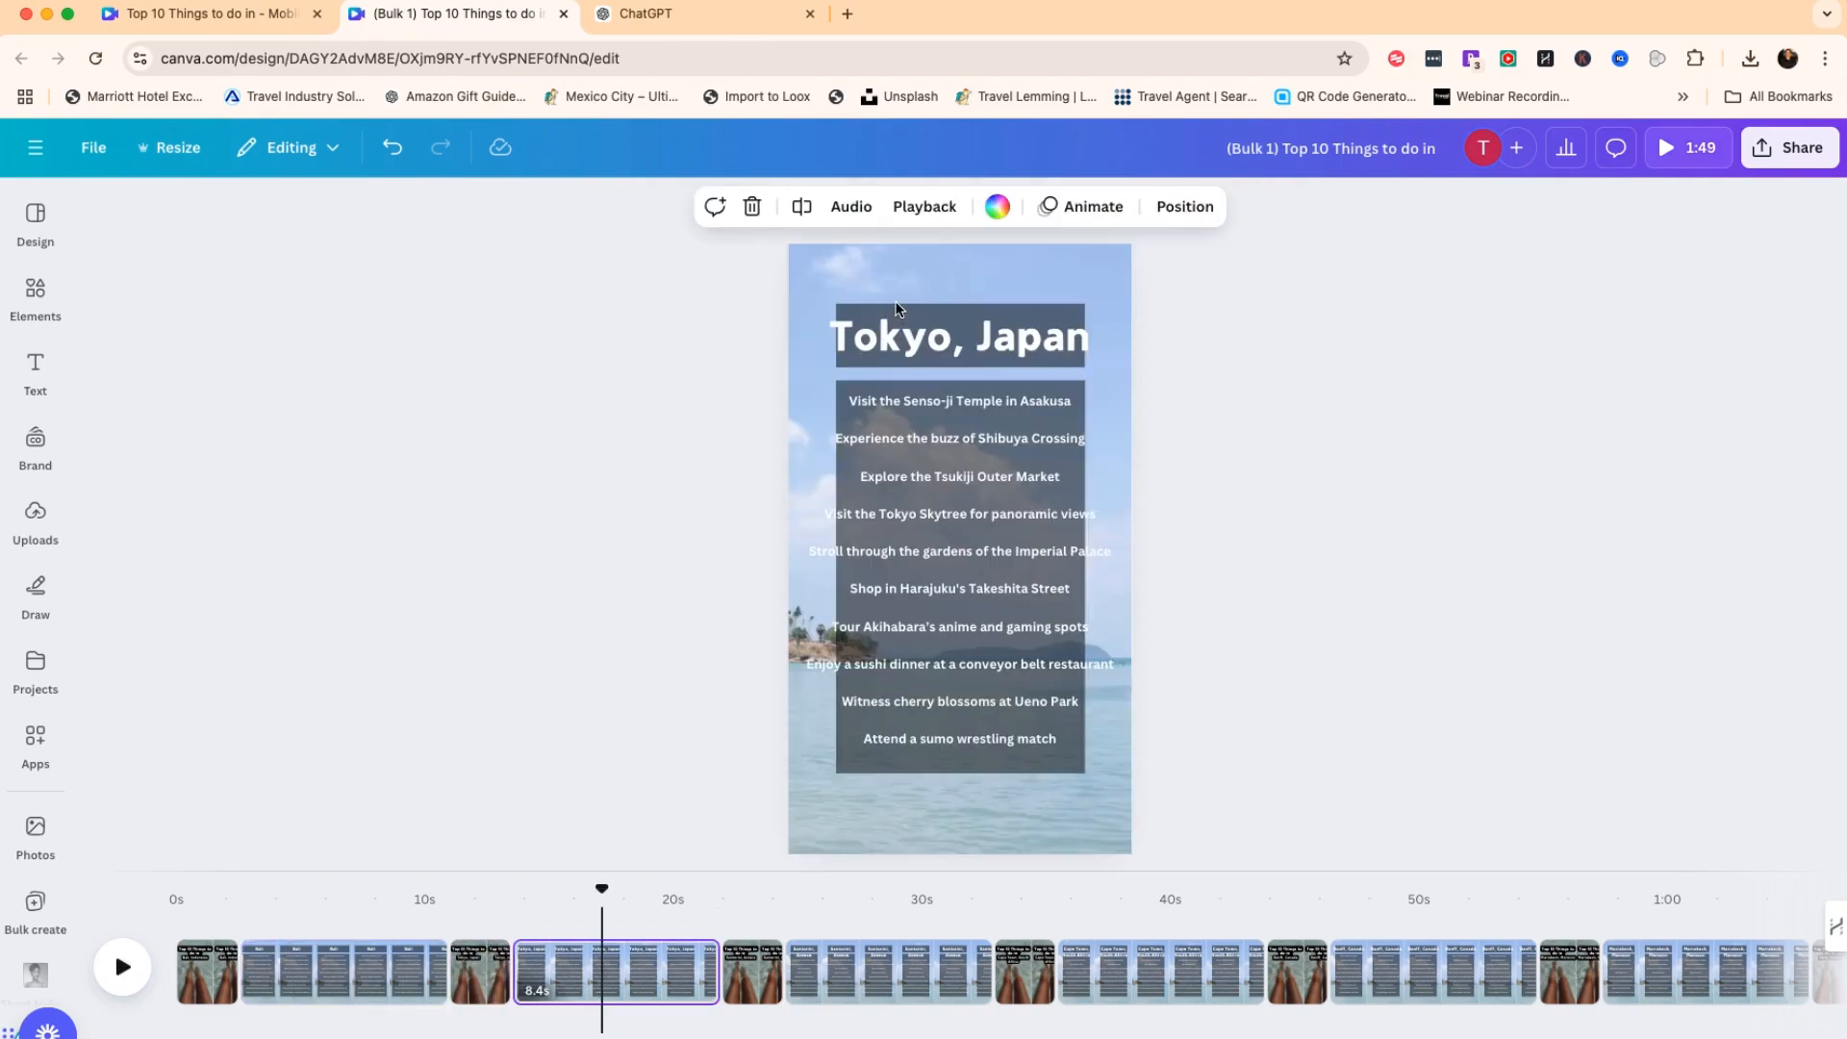
{"action": "left_click", "coordinate": [898, 316]}
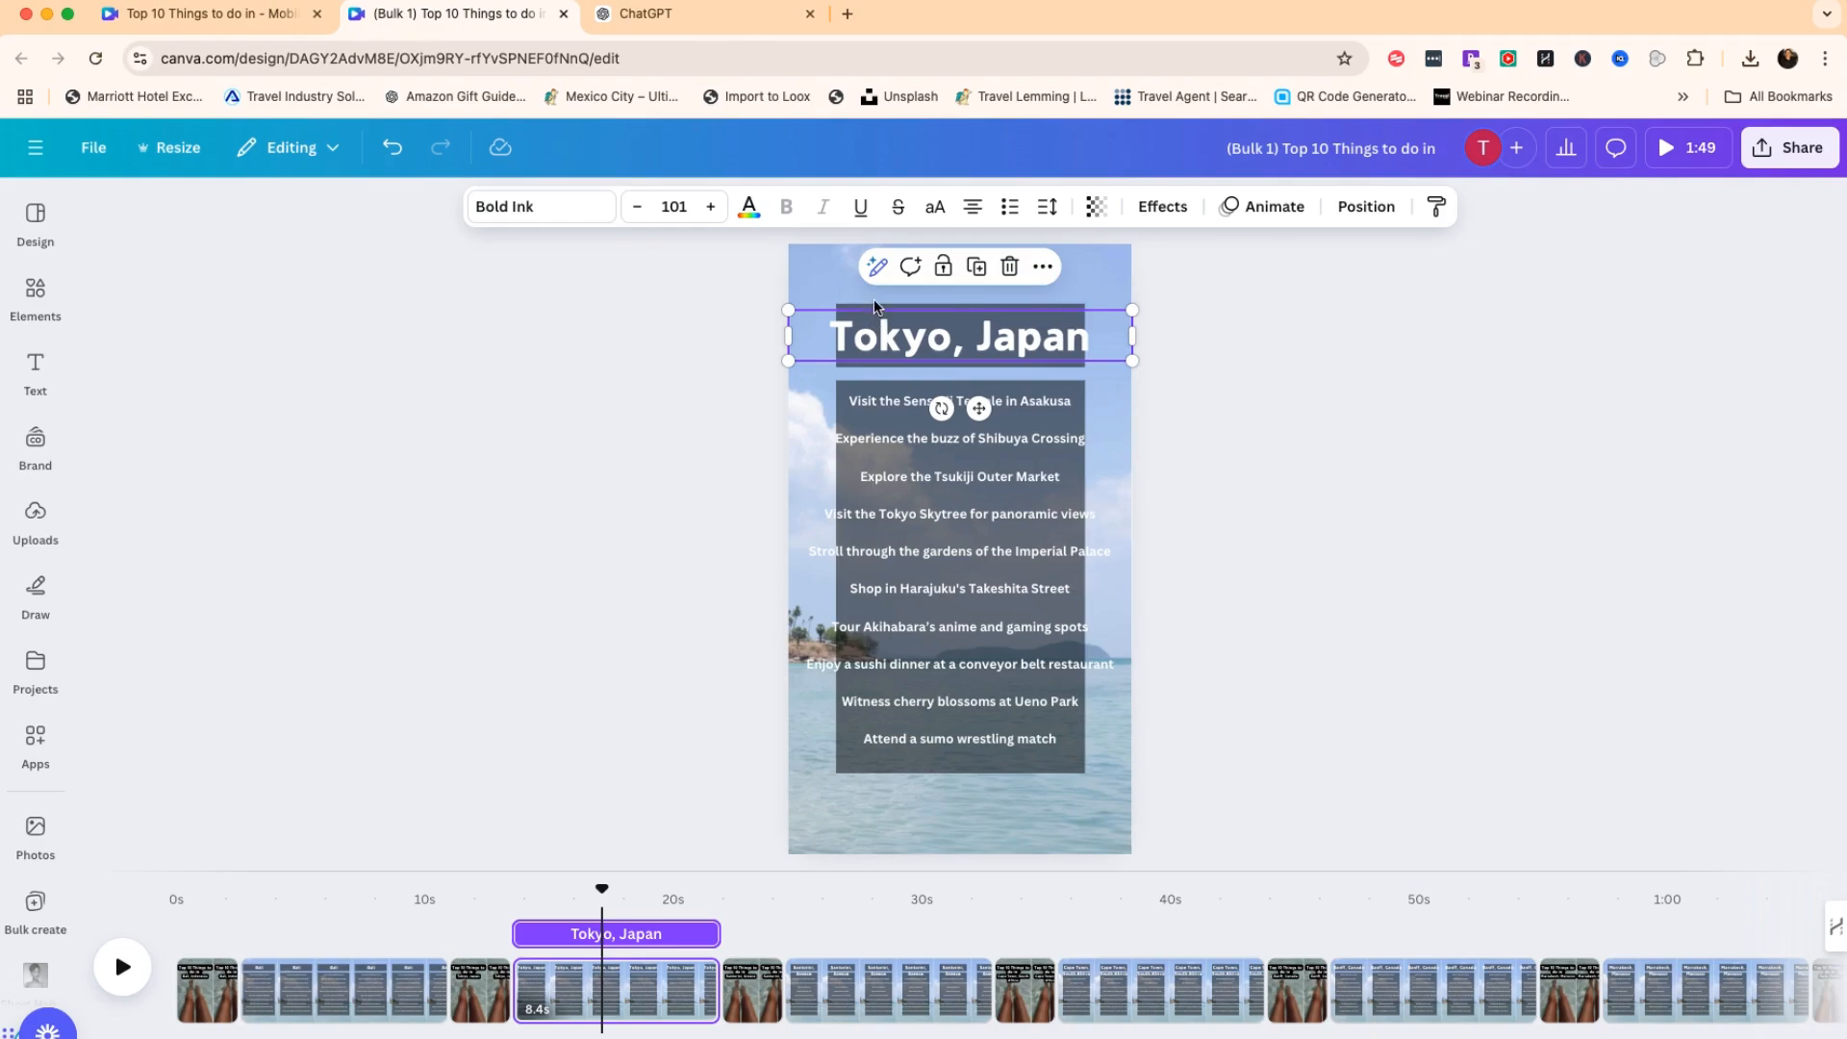
{"action": "left_click", "coordinate": [876, 304]}
{"action": "left_click_drag", "start_coordinate": [837, 336], "coordinate": [813, 334]}
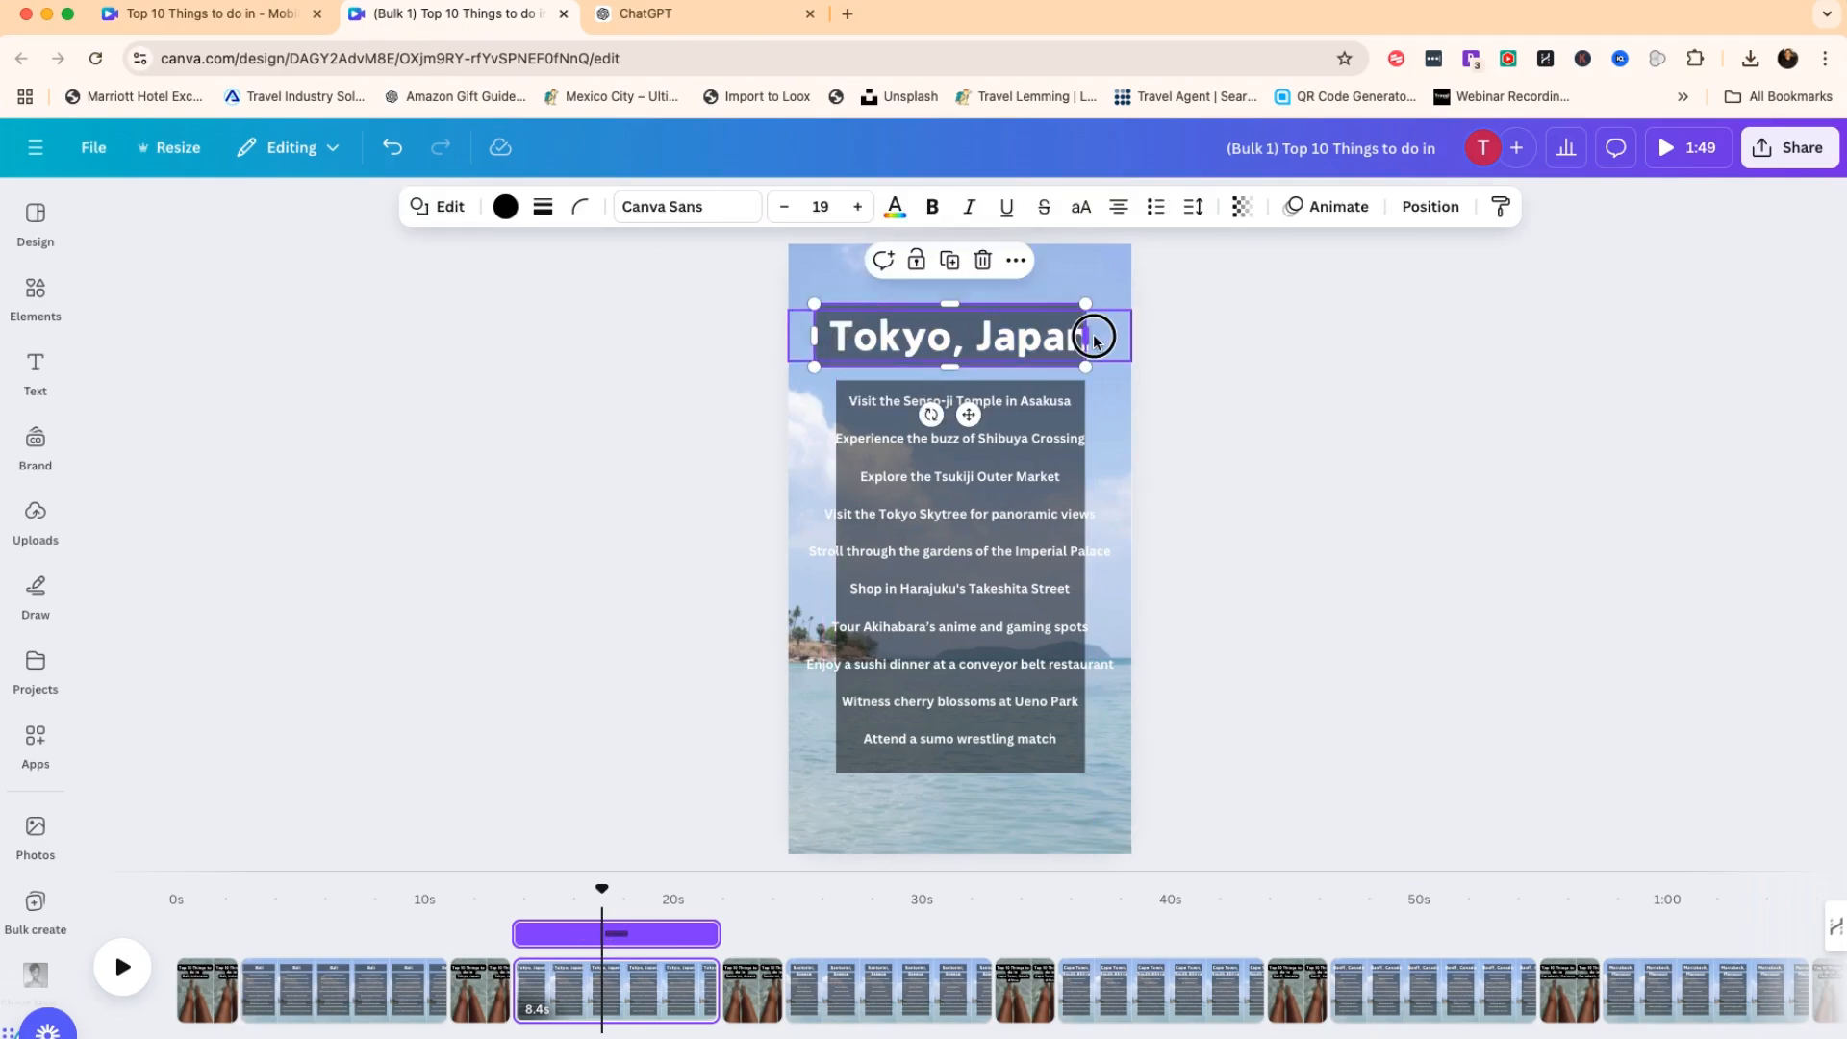
{"action": "left_click_drag", "start_coordinate": [1093, 337], "coordinate": [1099, 337]}
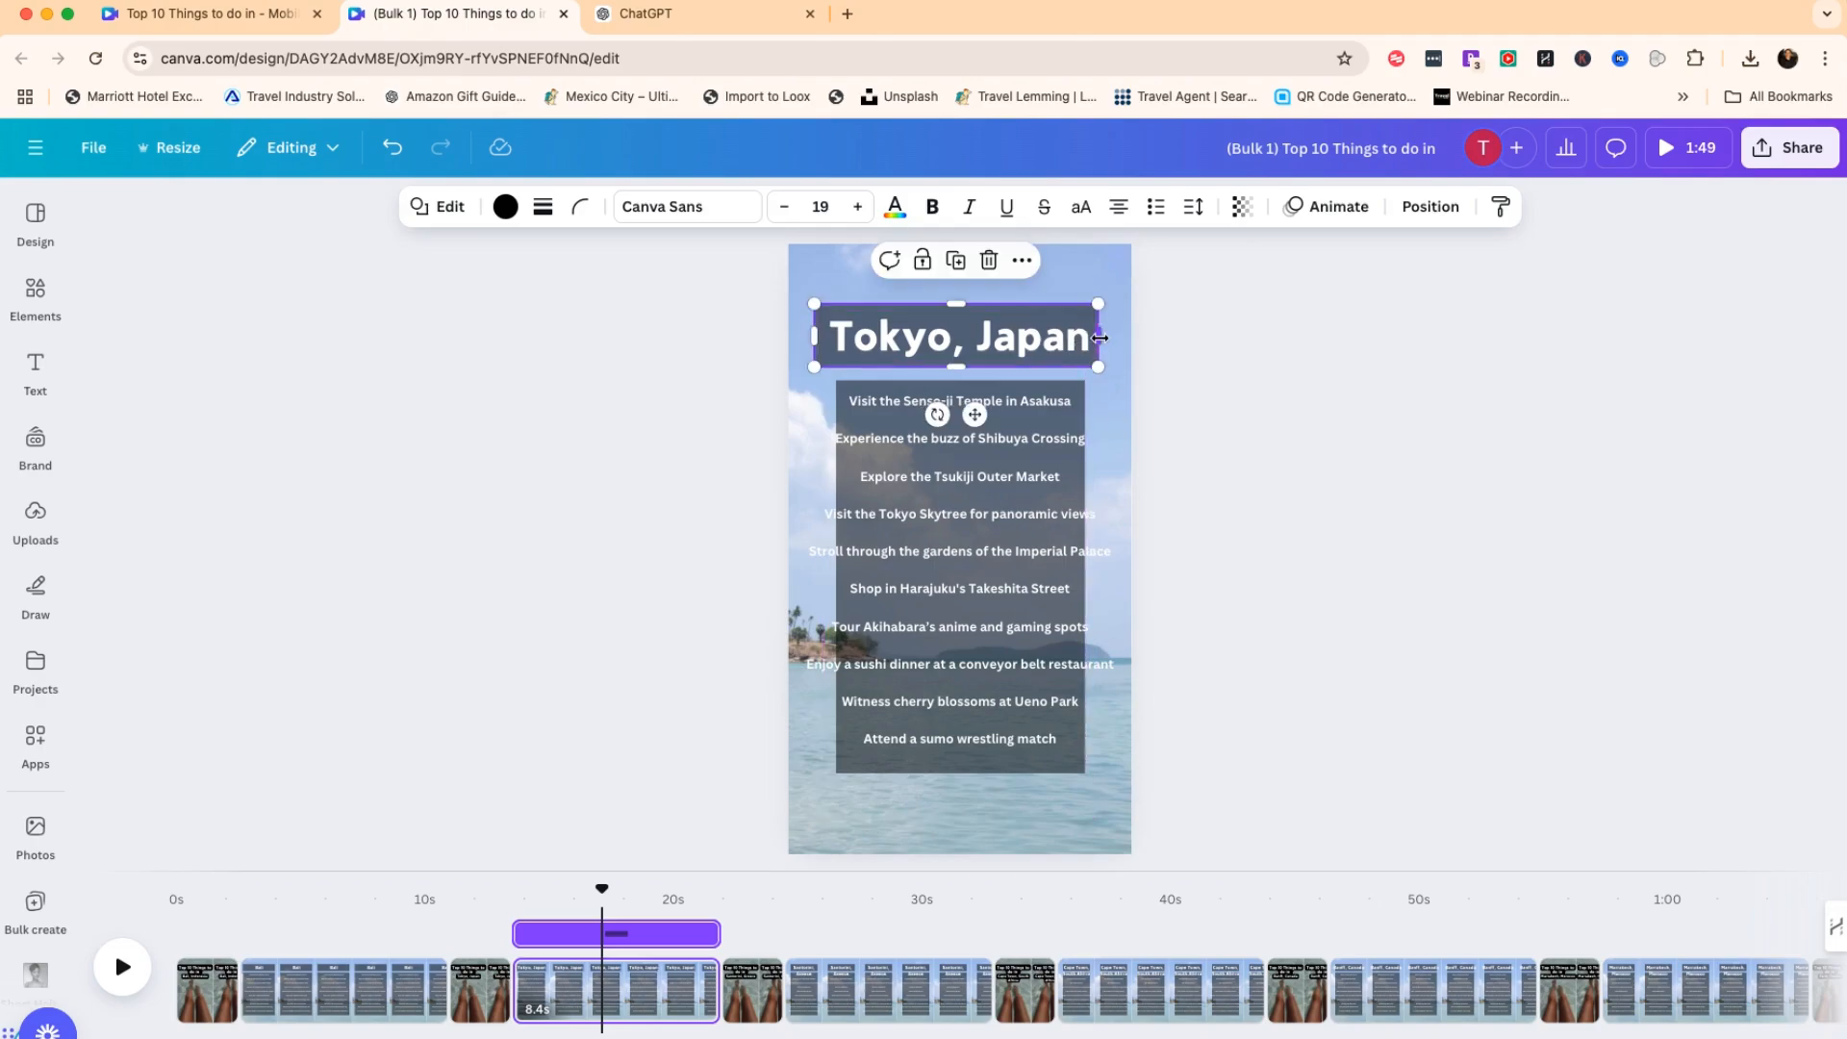
Widen the dark box behind the Tokyo activity list on both sides to cover the longest lines.
{"action": "left_click", "coordinate": [858, 383]}
{"action": "left_click_drag", "start_coordinate": [837, 577], "coordinate": [802, 576]}
{"action": "left_click_drag", "start_coordinate": [1093, 574], "coordinate": [1120, 575]}
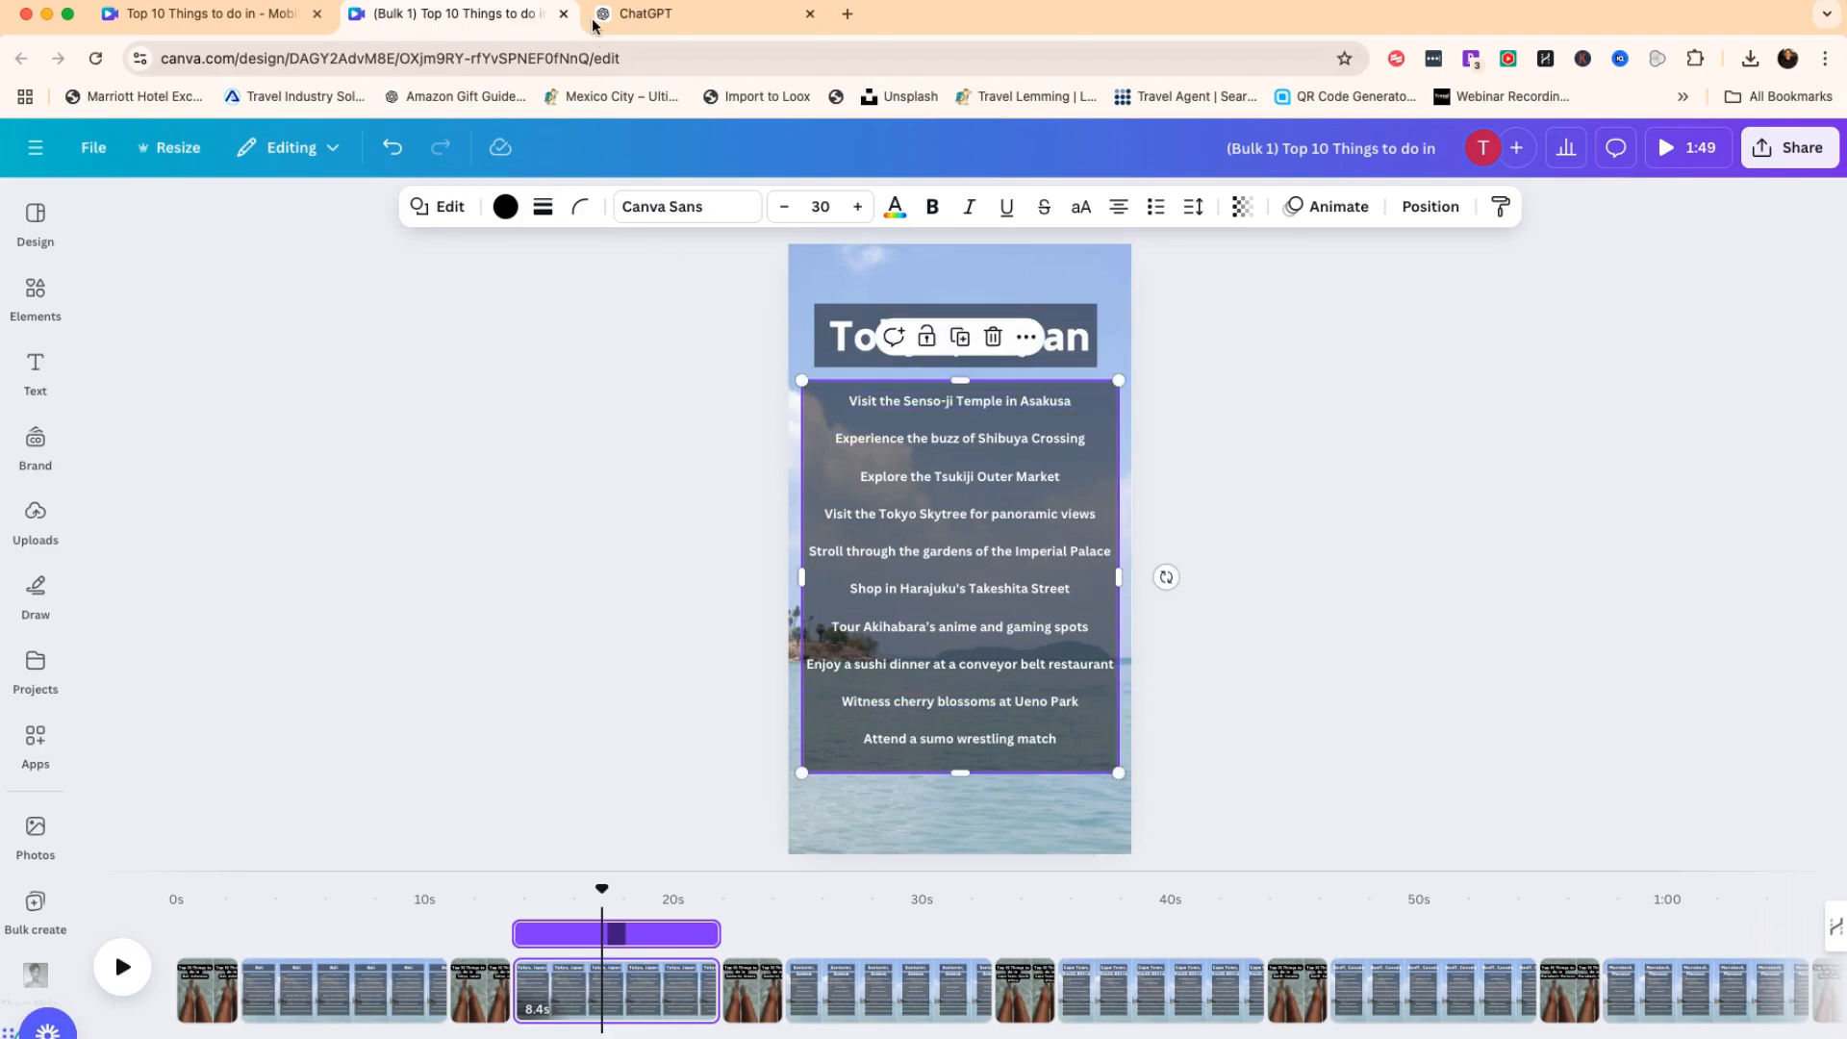
Close the generated (Bulk 1) design and leave the Bulk create setup in the original Top 10 Things to do in design.
{"action": "left_click", "coordinate": [563, 15]}
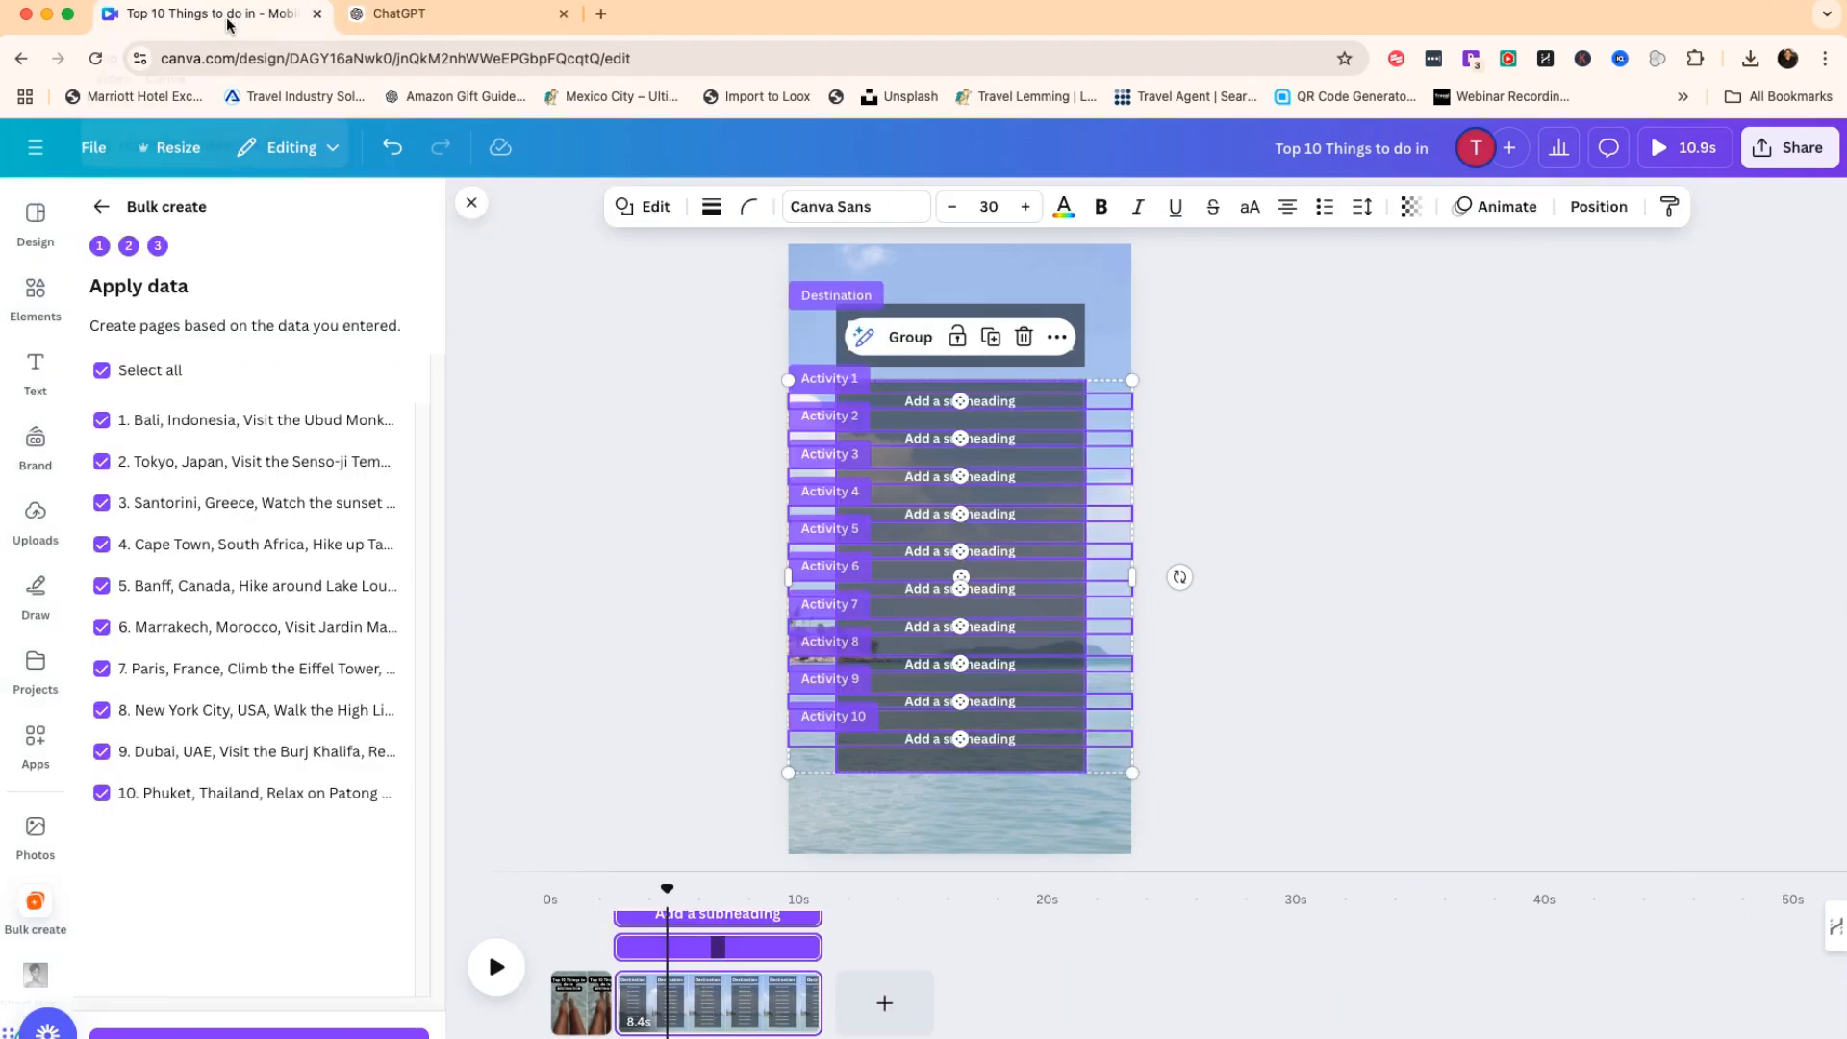
{"action": "left_click", "coordinate": [101, 206]}
{"action": "left_click", "coordinate": [101, 206]}
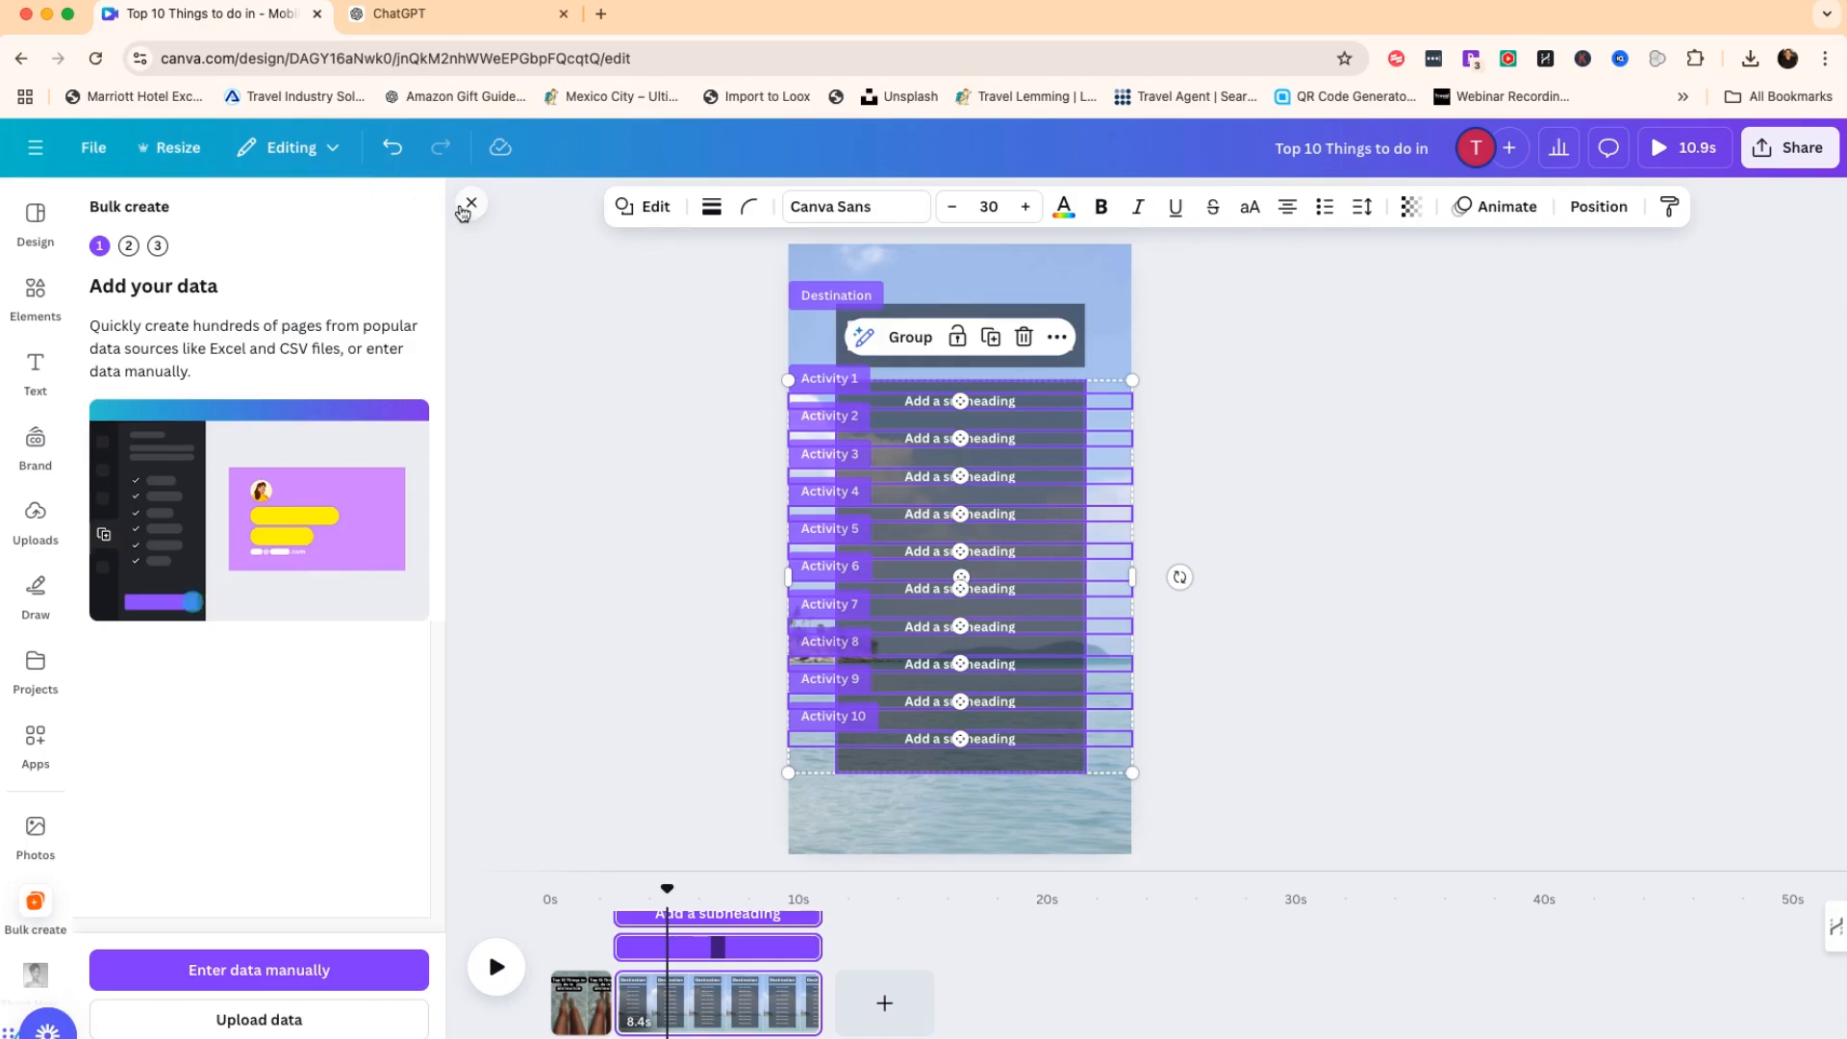
{"action": "left_click", "coordinate": [472, 202]}
Set the font size of all ten activity subheadings to 24.
{"action": "left_click", "coordinate": [36, 289]}
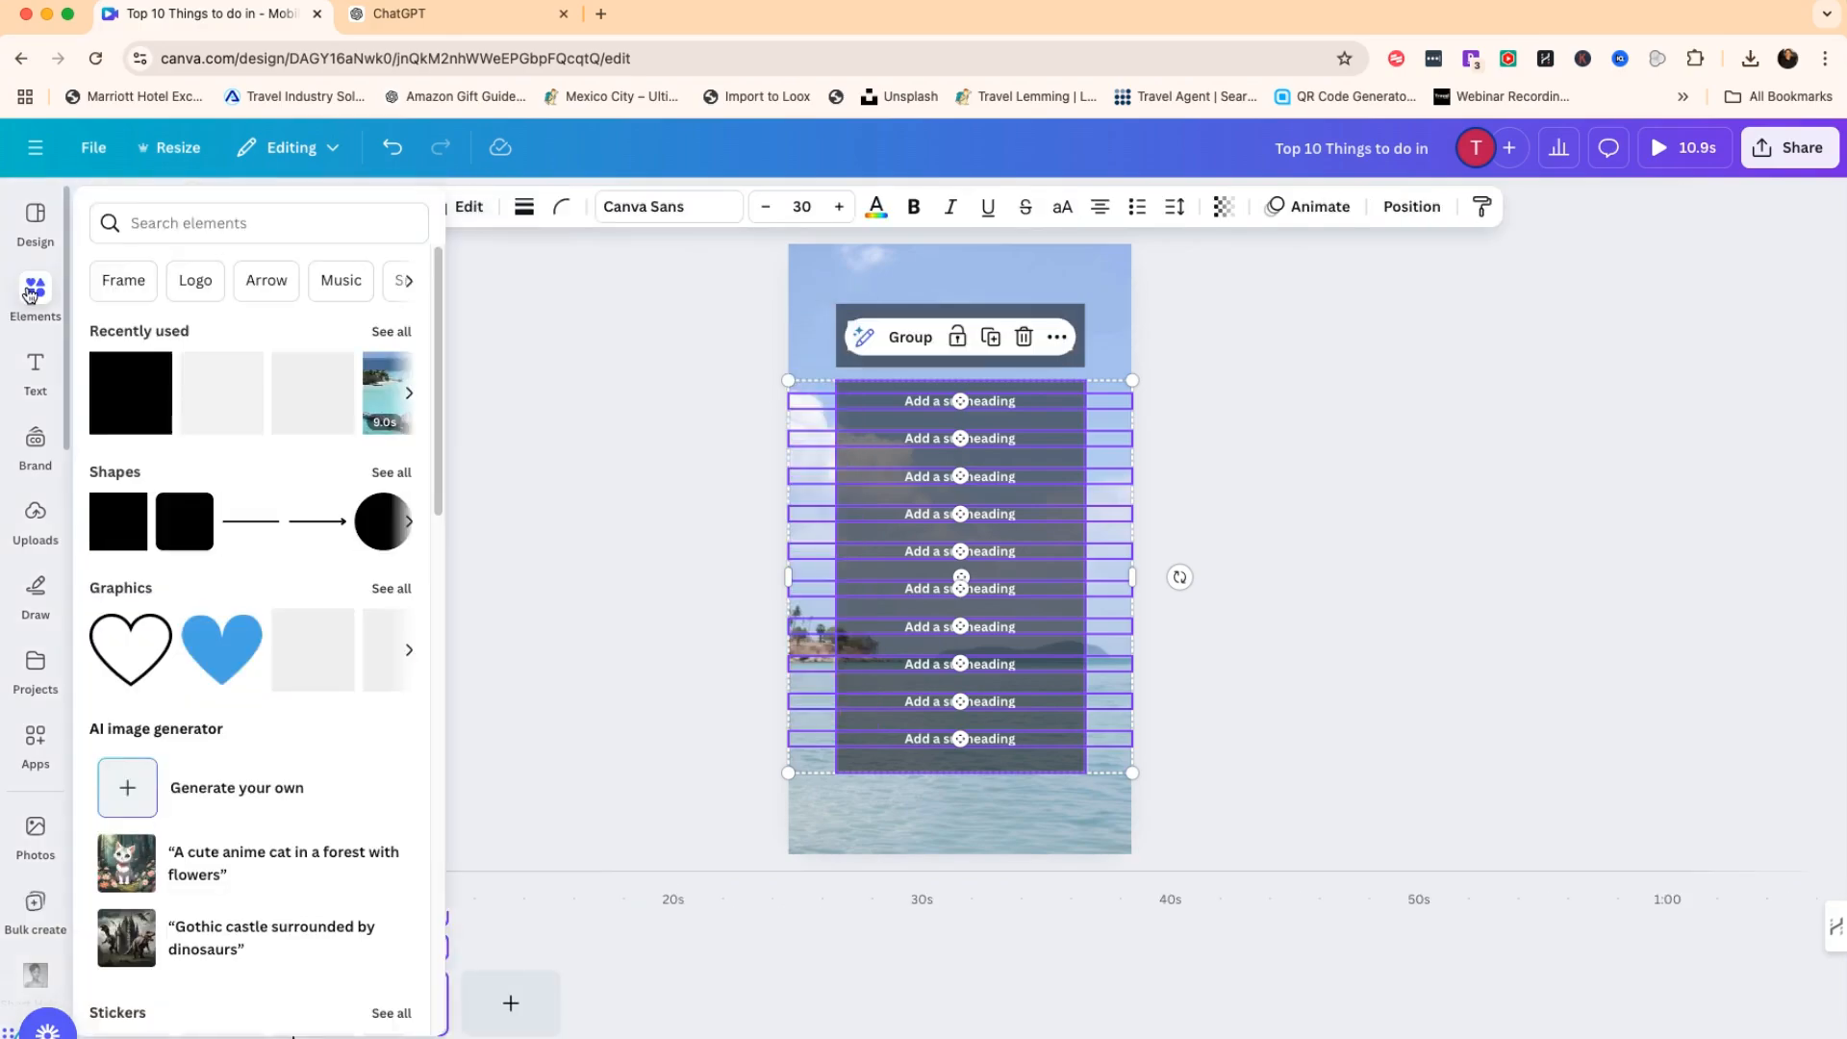
{"action": "left_click", "coordinate": [750, 535]}
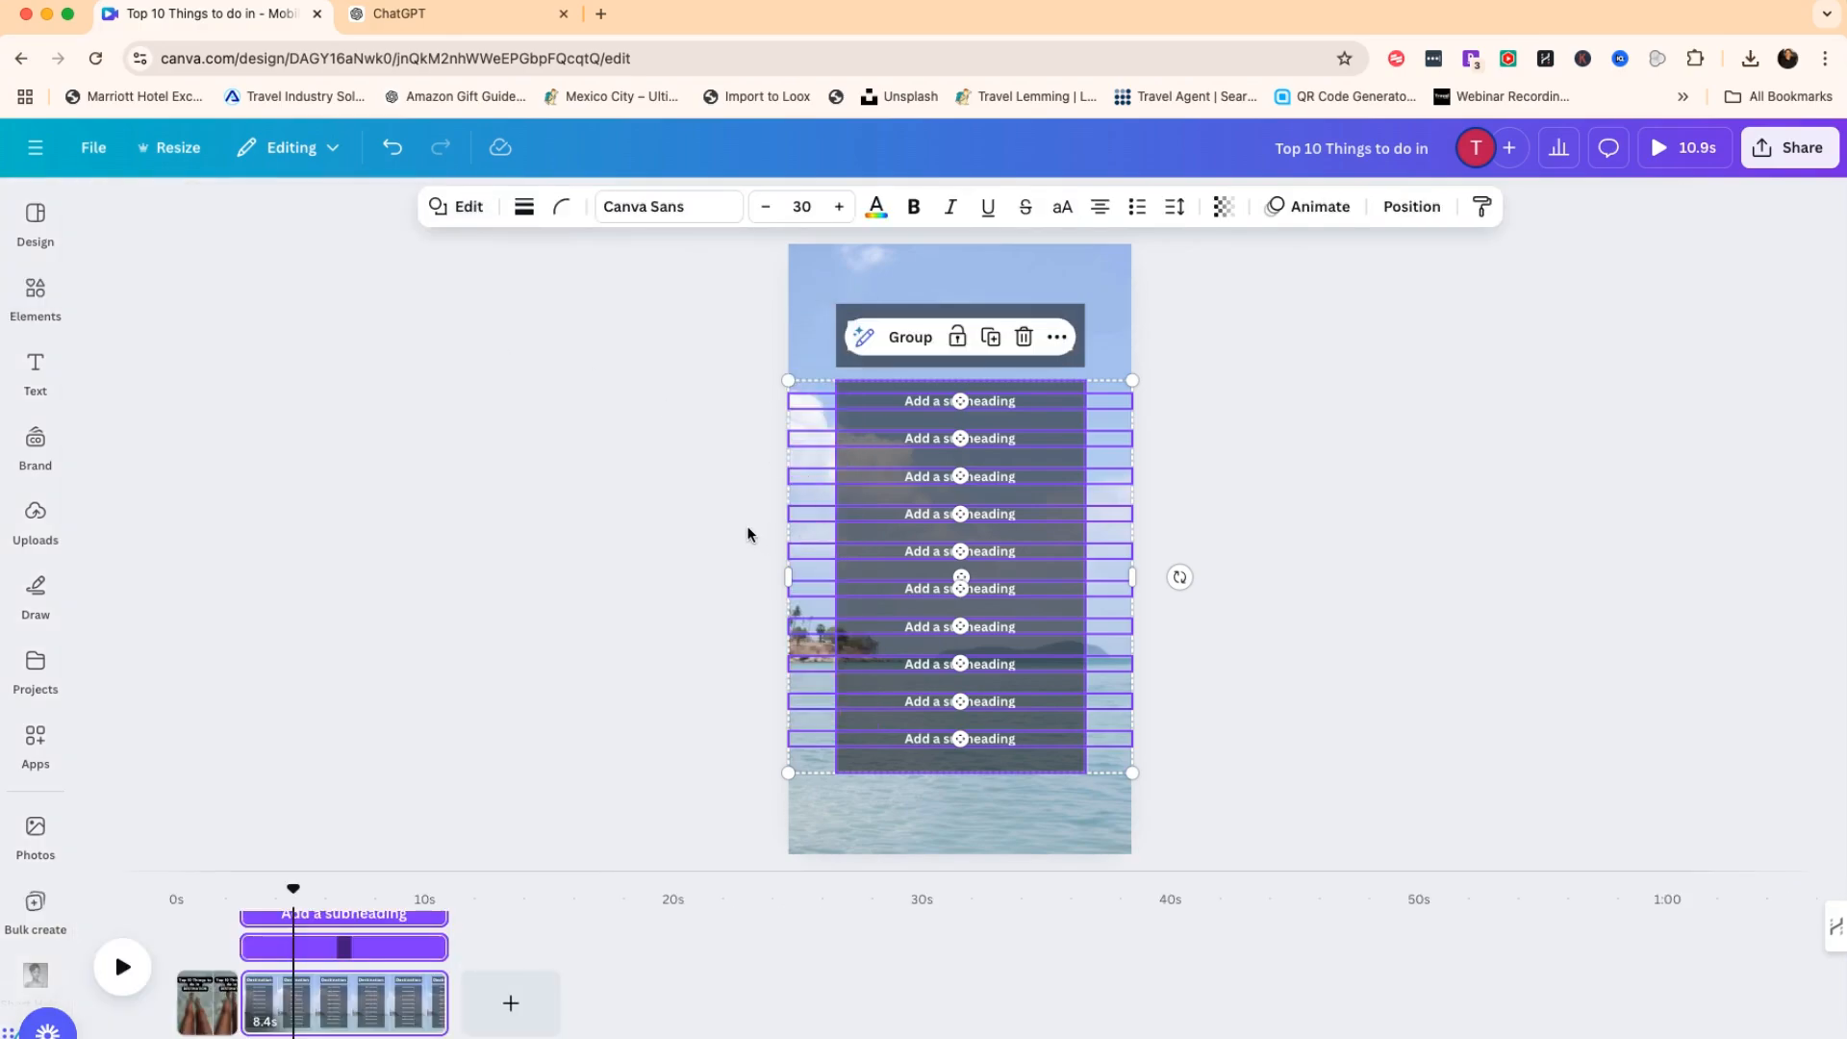
{"action": "left_click", "coordinate": [1386, 537]}
{"action": "left_click_drag", "start_coordinate": [1324, 781], "coordinate": [965, 381]}
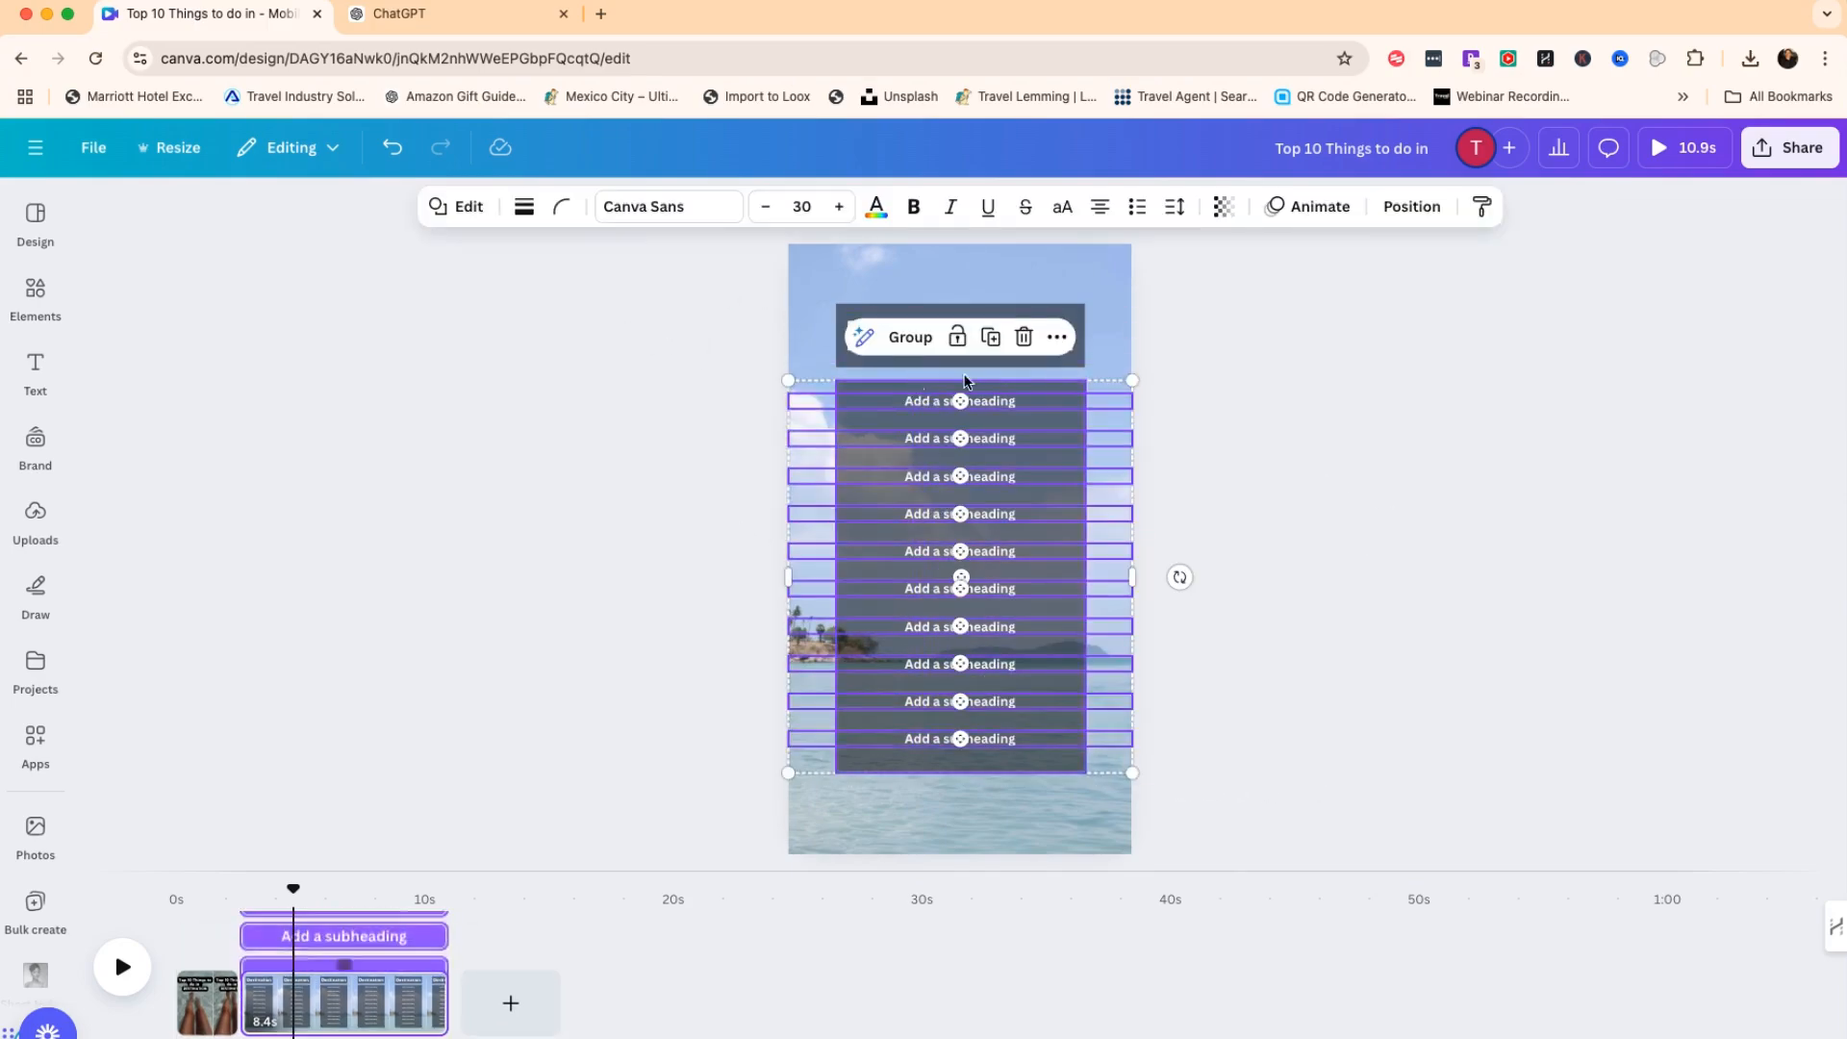
{"action": "left_click", "coordinate": [807, 207]}
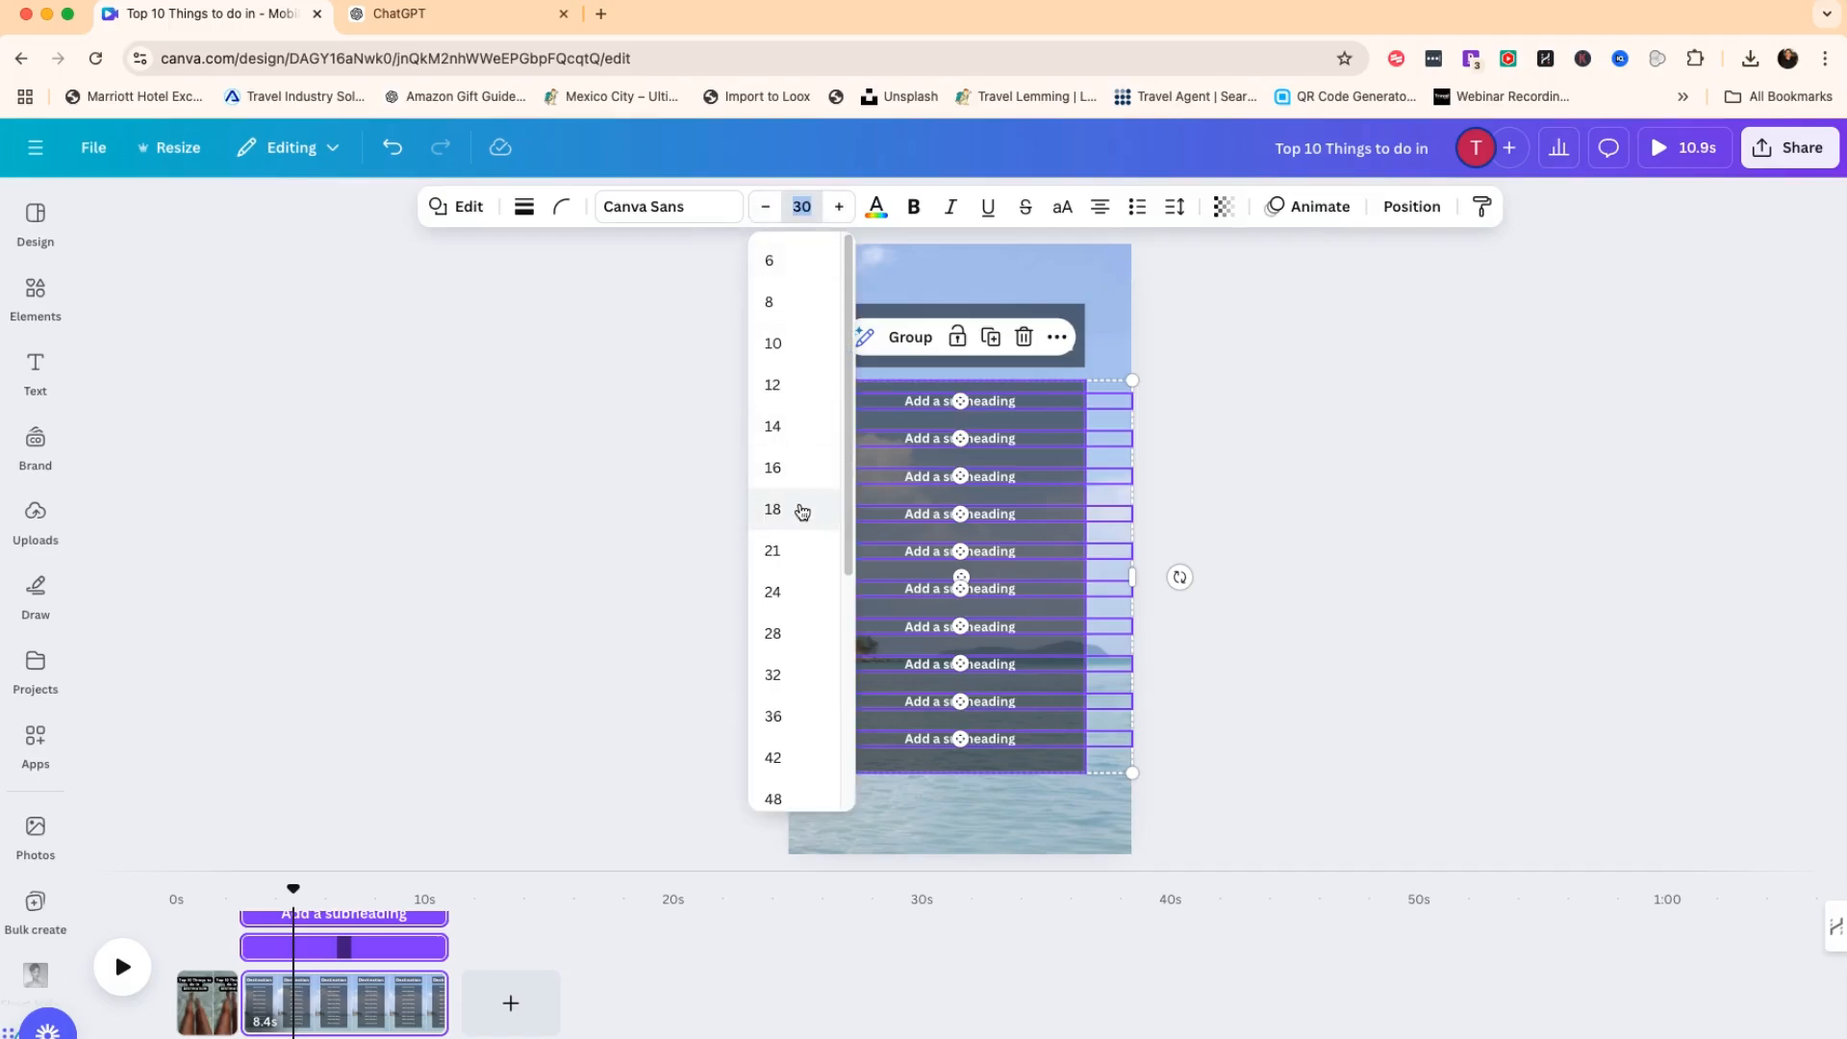
{"action": "left_click", "coordinate": [775, 593]}
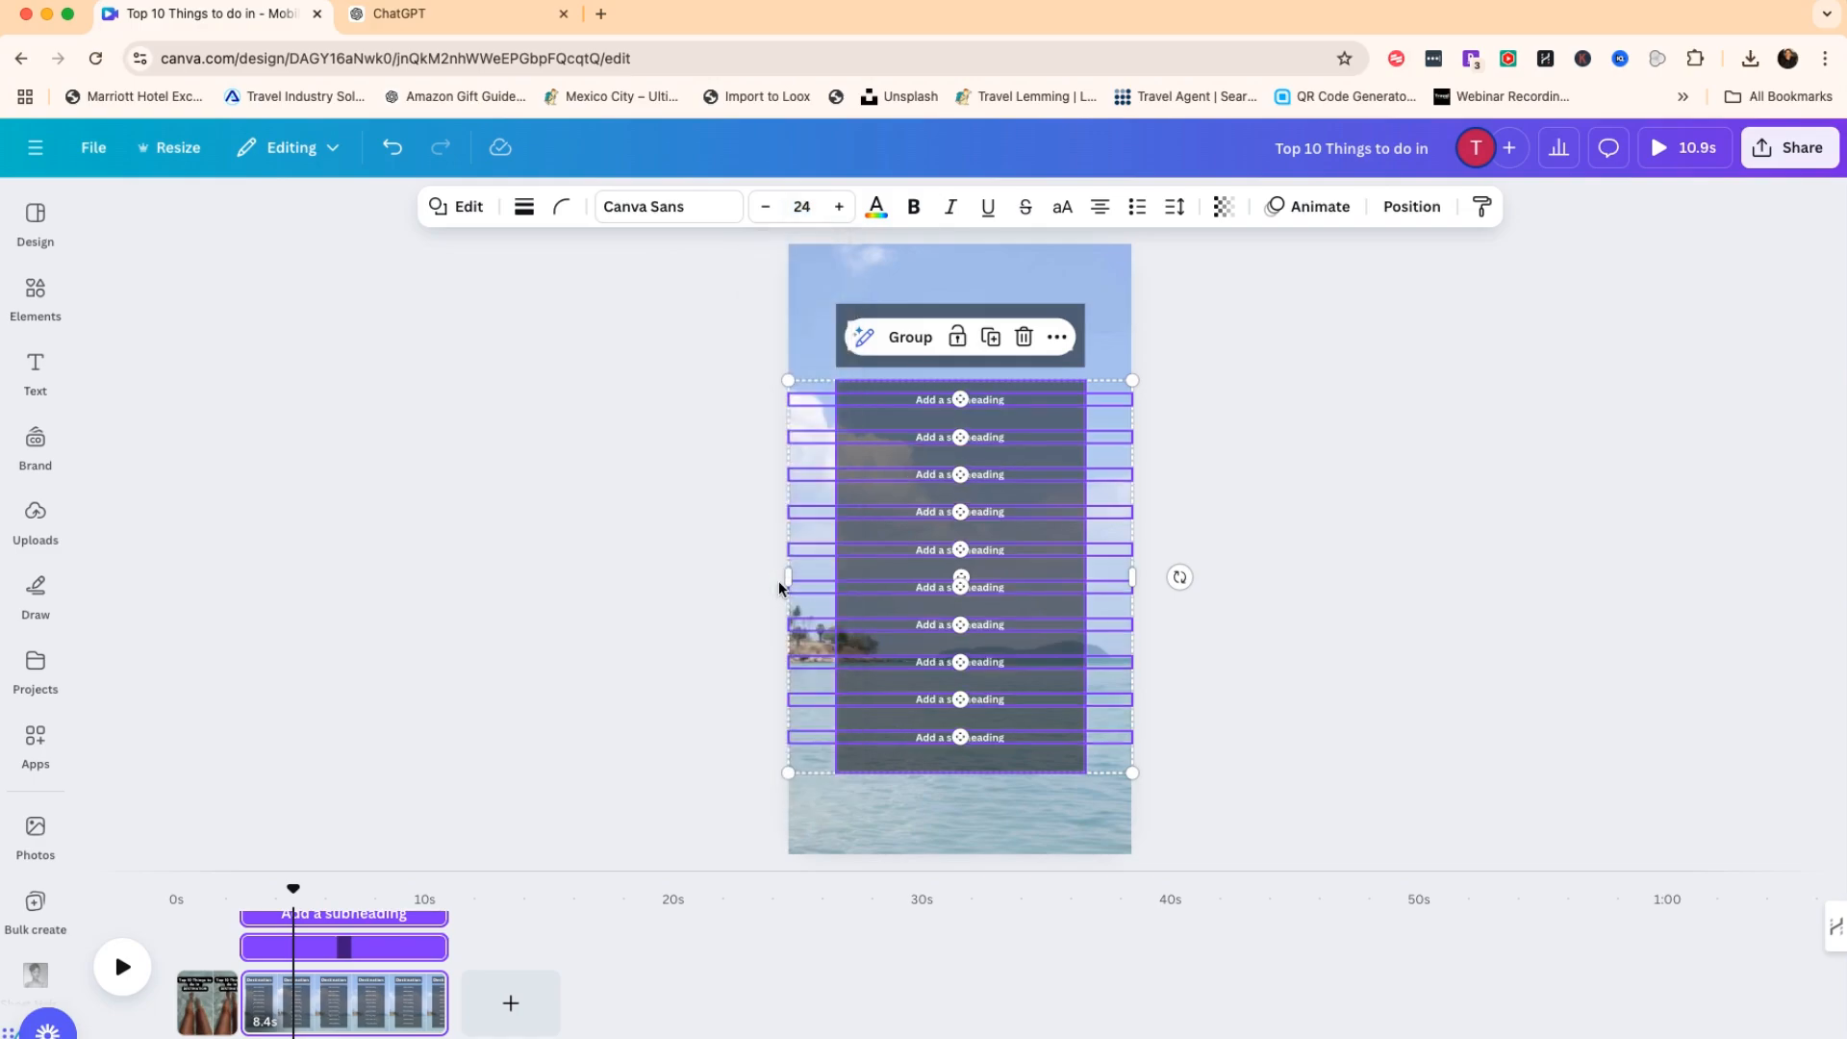
{"action": "left_click", "coordinate": [1272, 607]}
Widen the dark box behind the Destination title on both sides to nearly the full page width.
{"action": "left_click", "coordinate": [849, 604]}
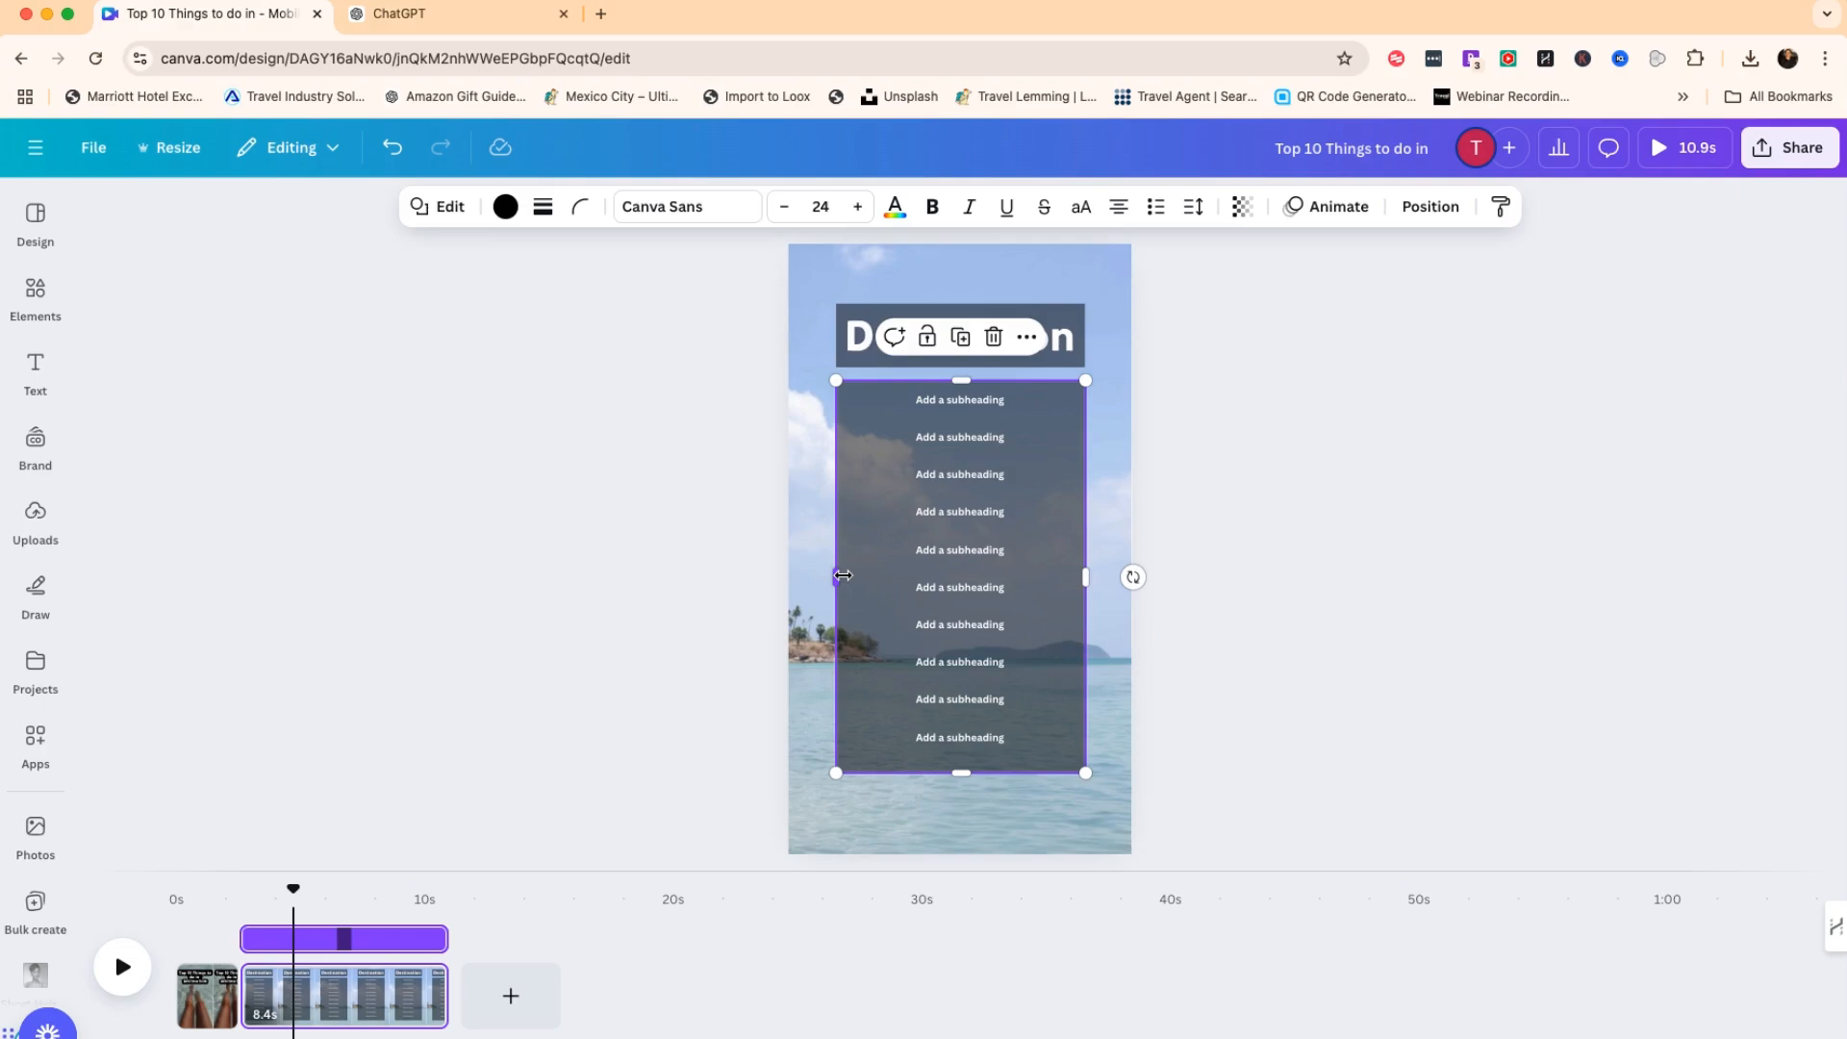
{"action": "left_click", "coordinate": [927, 308]}
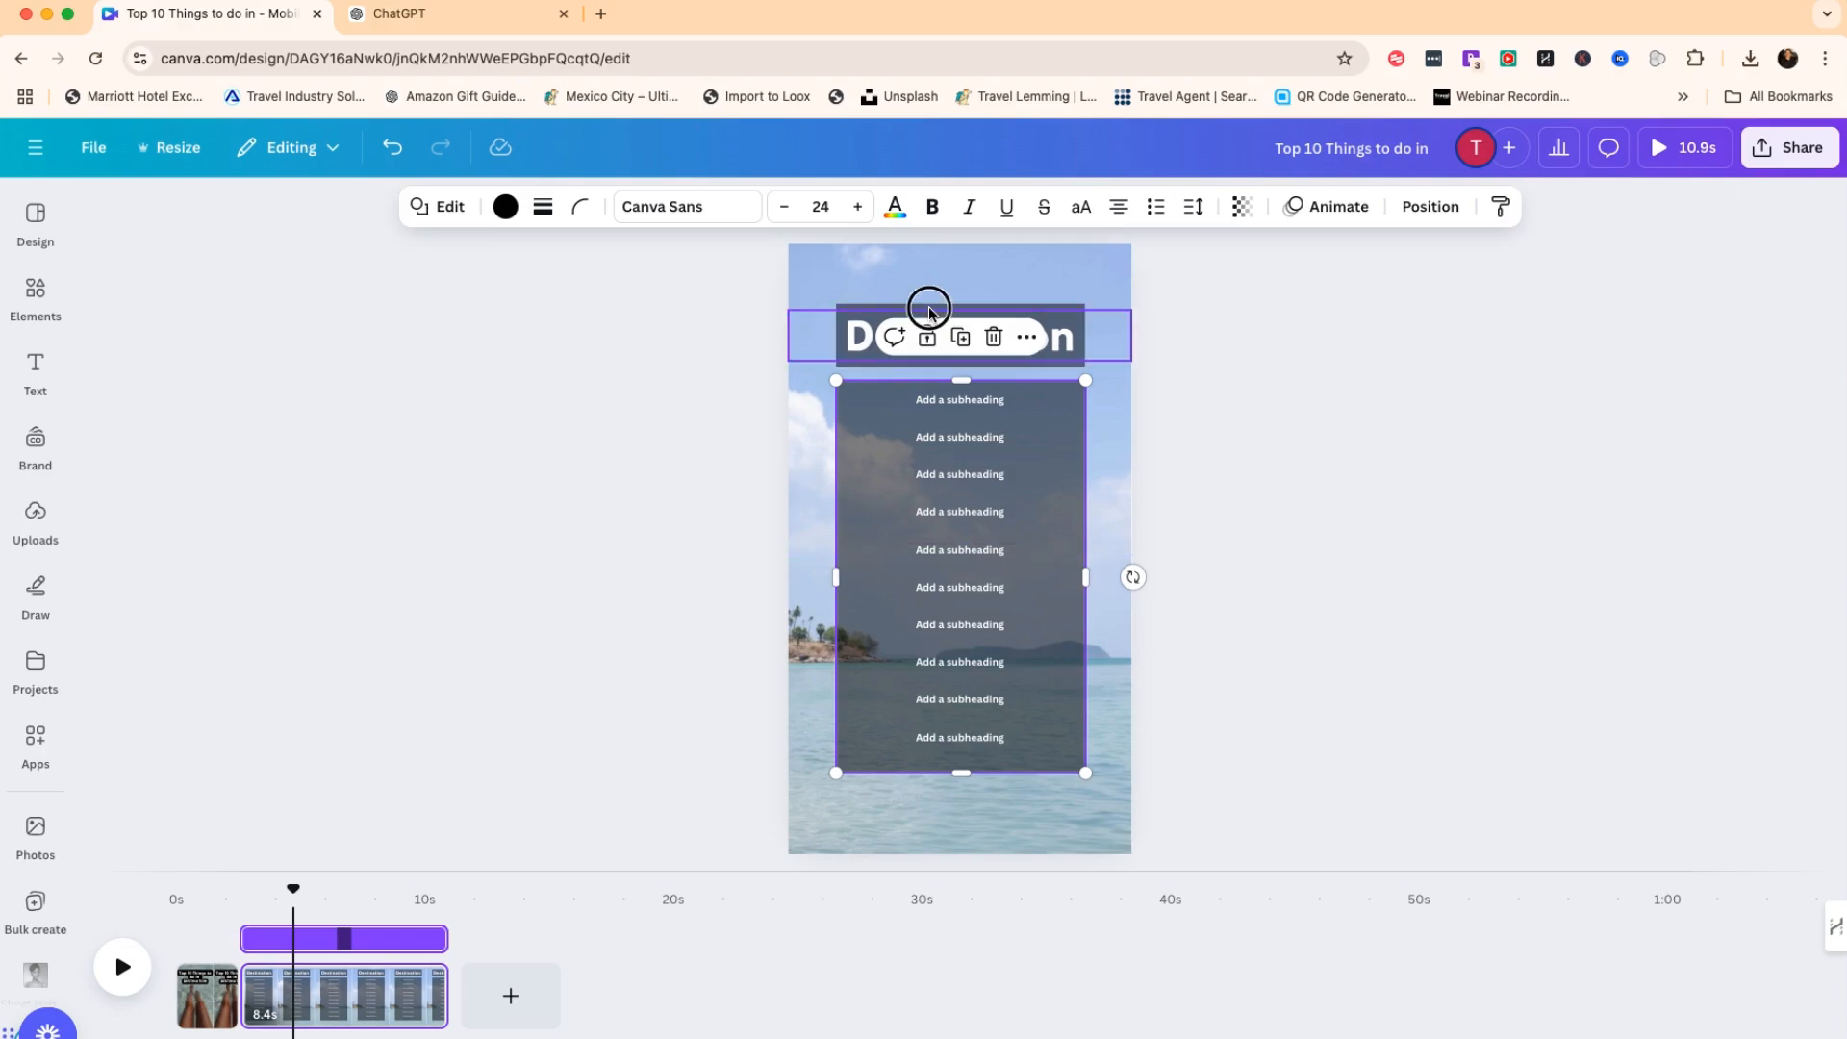
{"action": "left_click", "coordinate": [885, 304]}
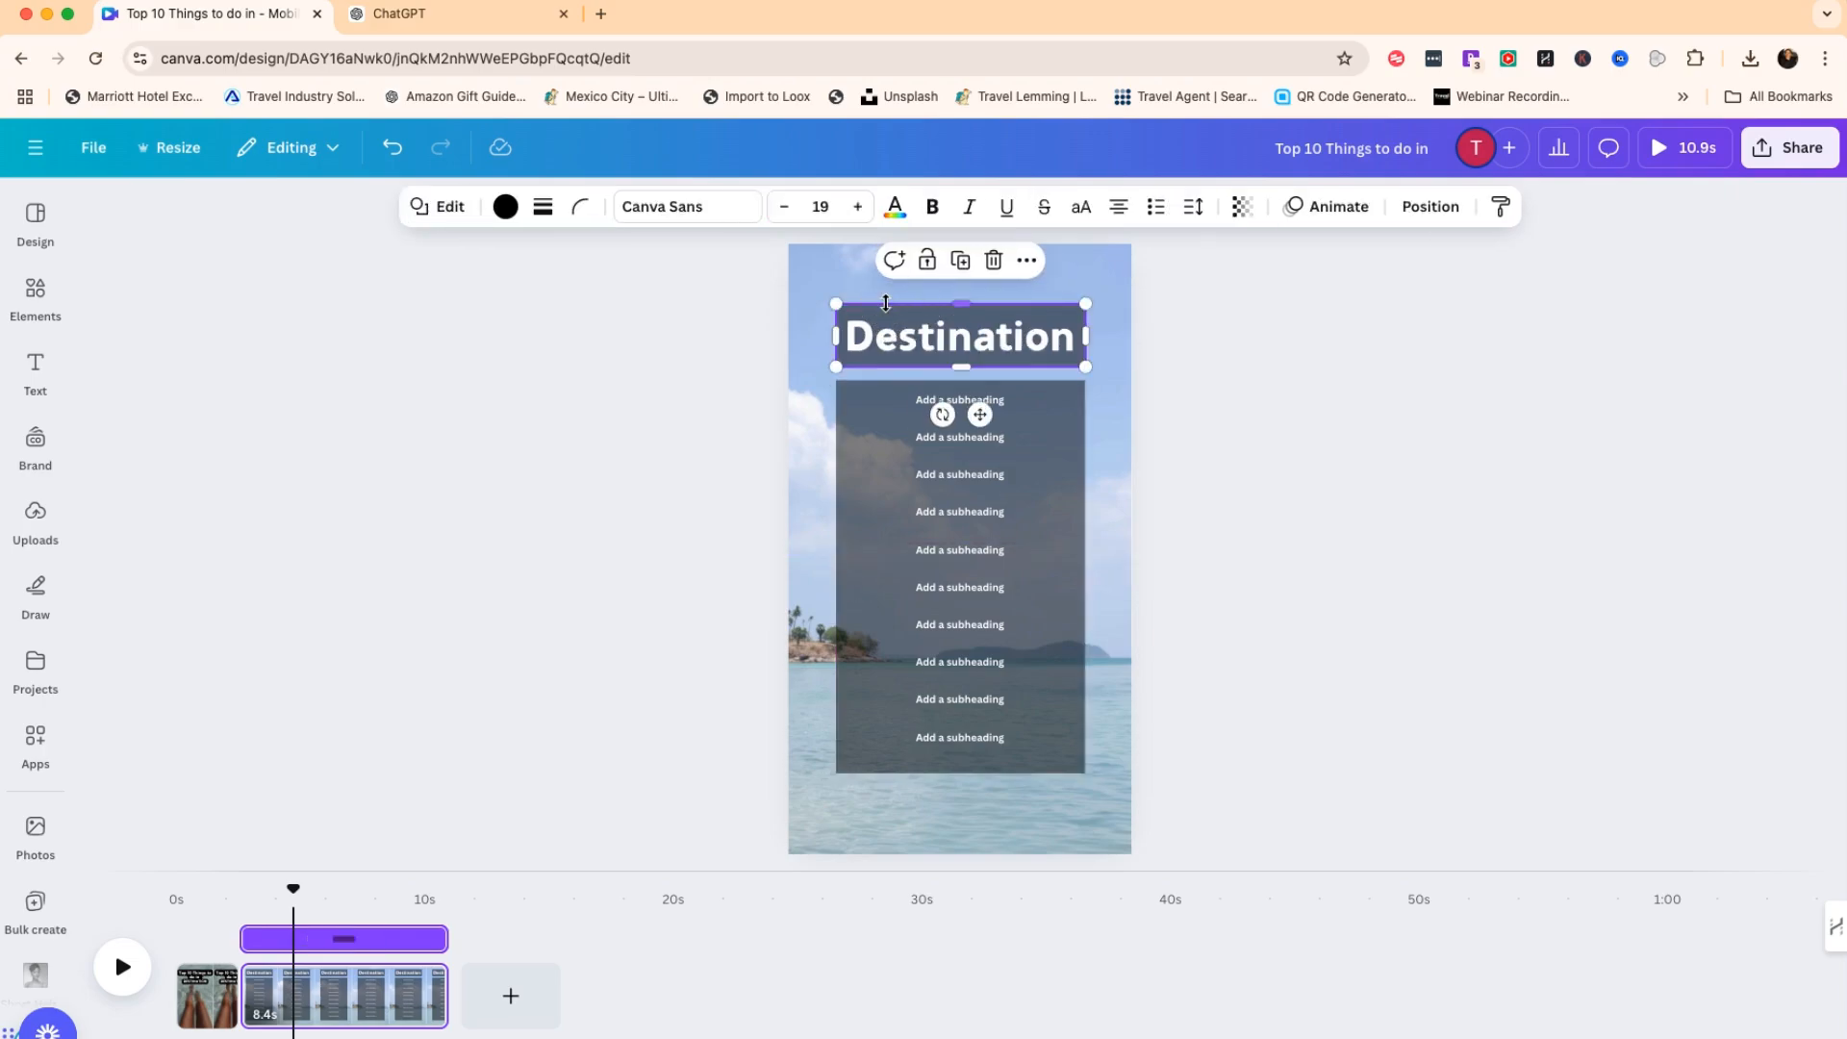
{"action": "left_click_drag", "start_coordinate": [827, 334], "coordinate": [814, 334]}
{"action": "left_click_drag", "start_coordinate": [1087, 335], "coordinate": [1113, 335]}
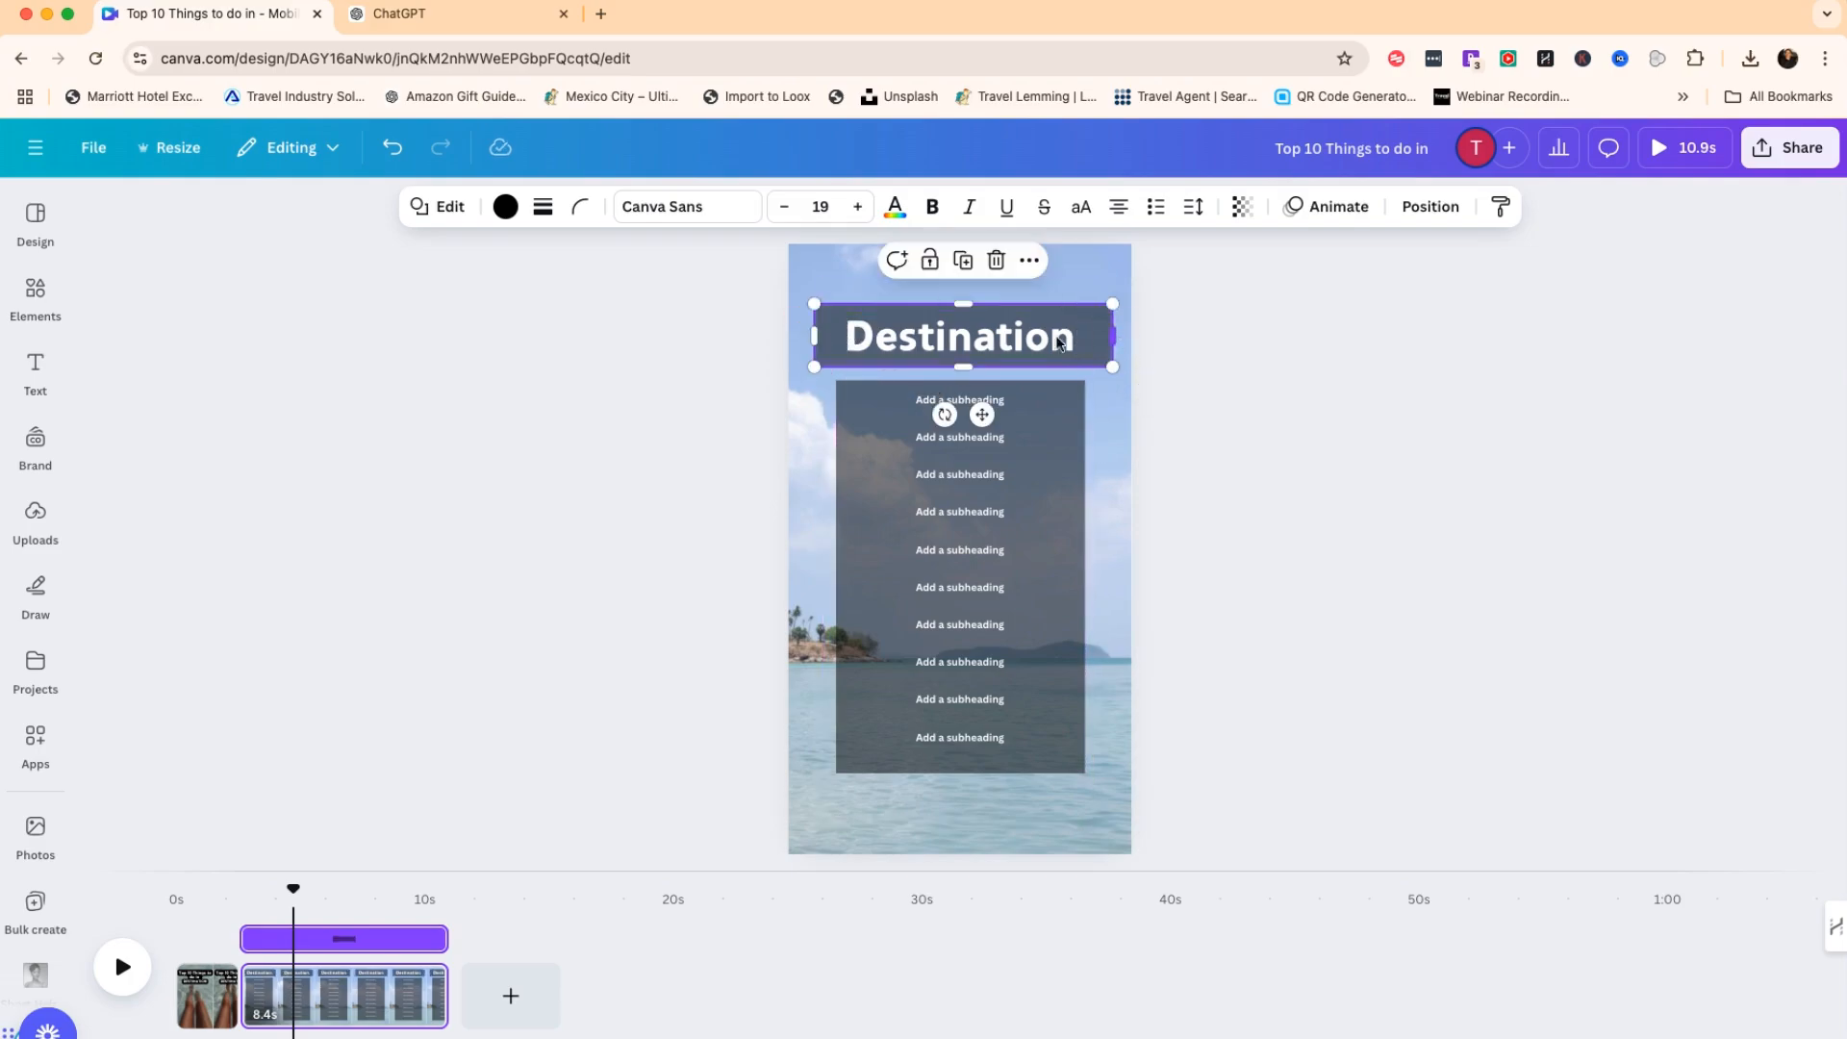
{"action": "left_click_drag", "start_coordinate": [814, 334], "coordinate": [800, 334]}
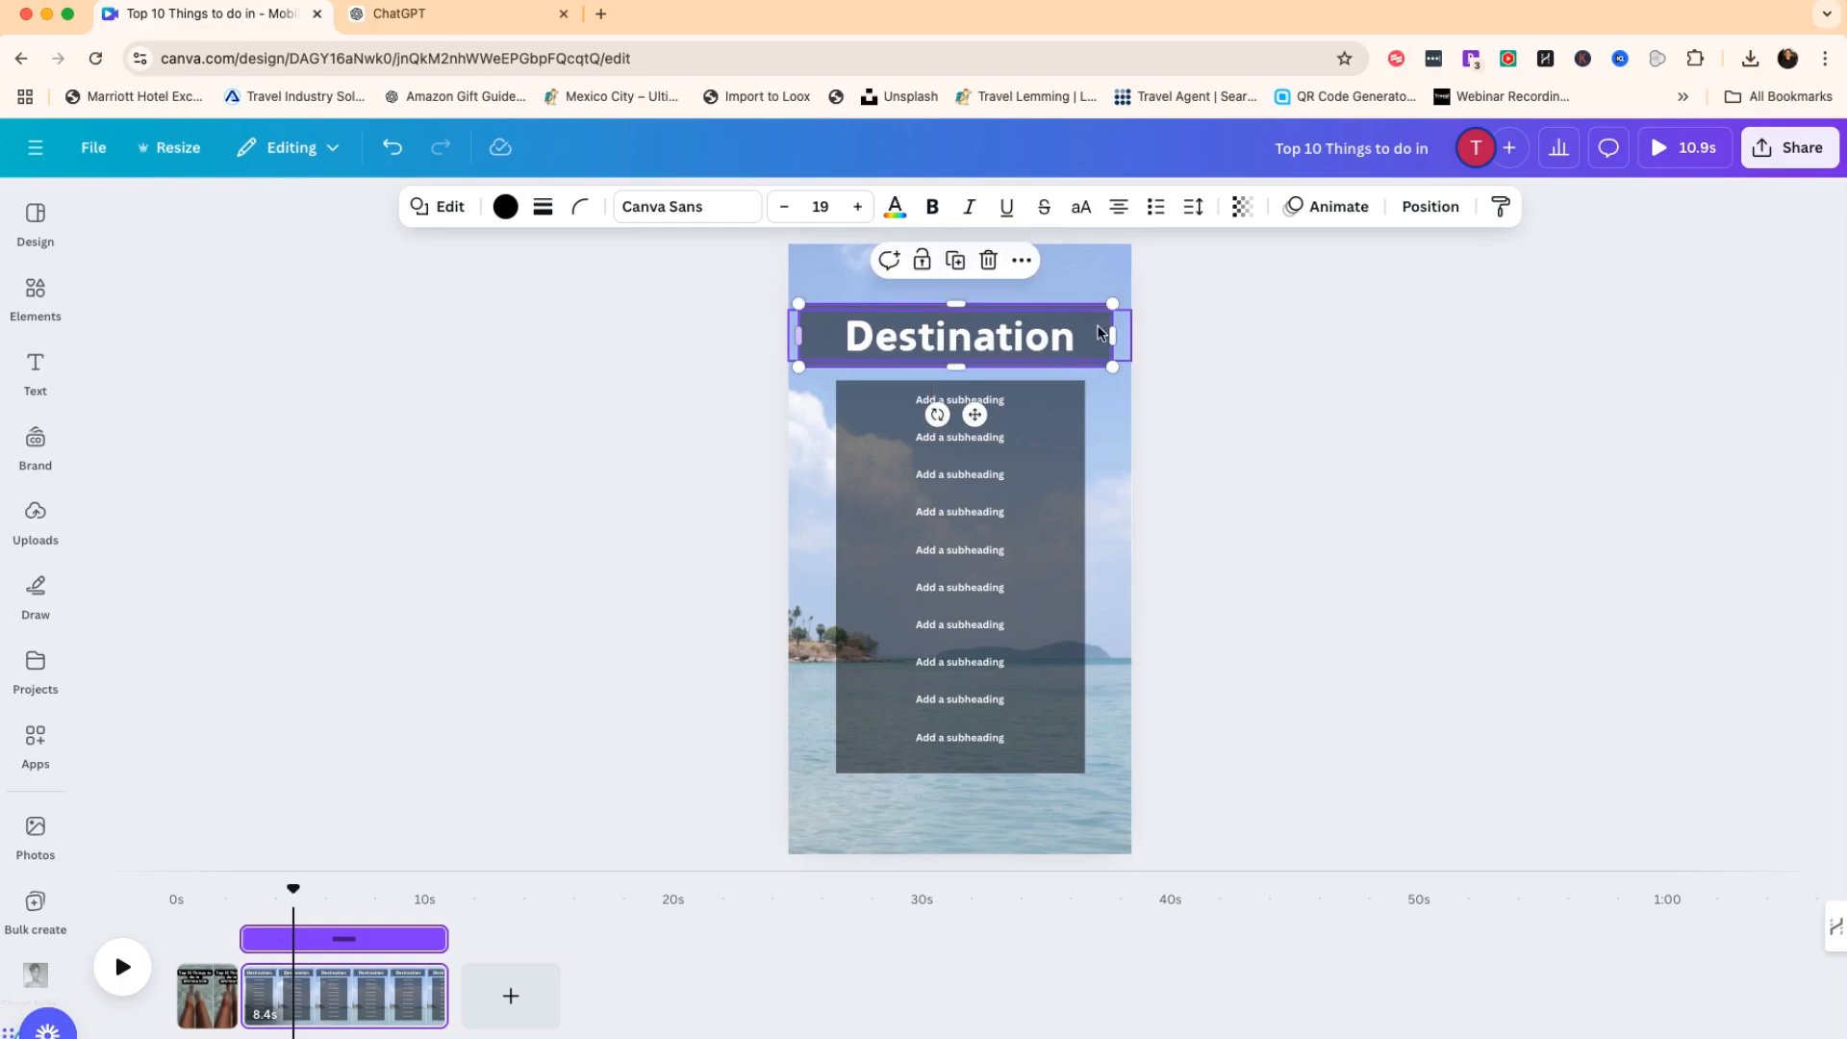
{"action": "left_click_drag", "start_coordinate": [1118, 333], "coordinate": [1122, 333]}
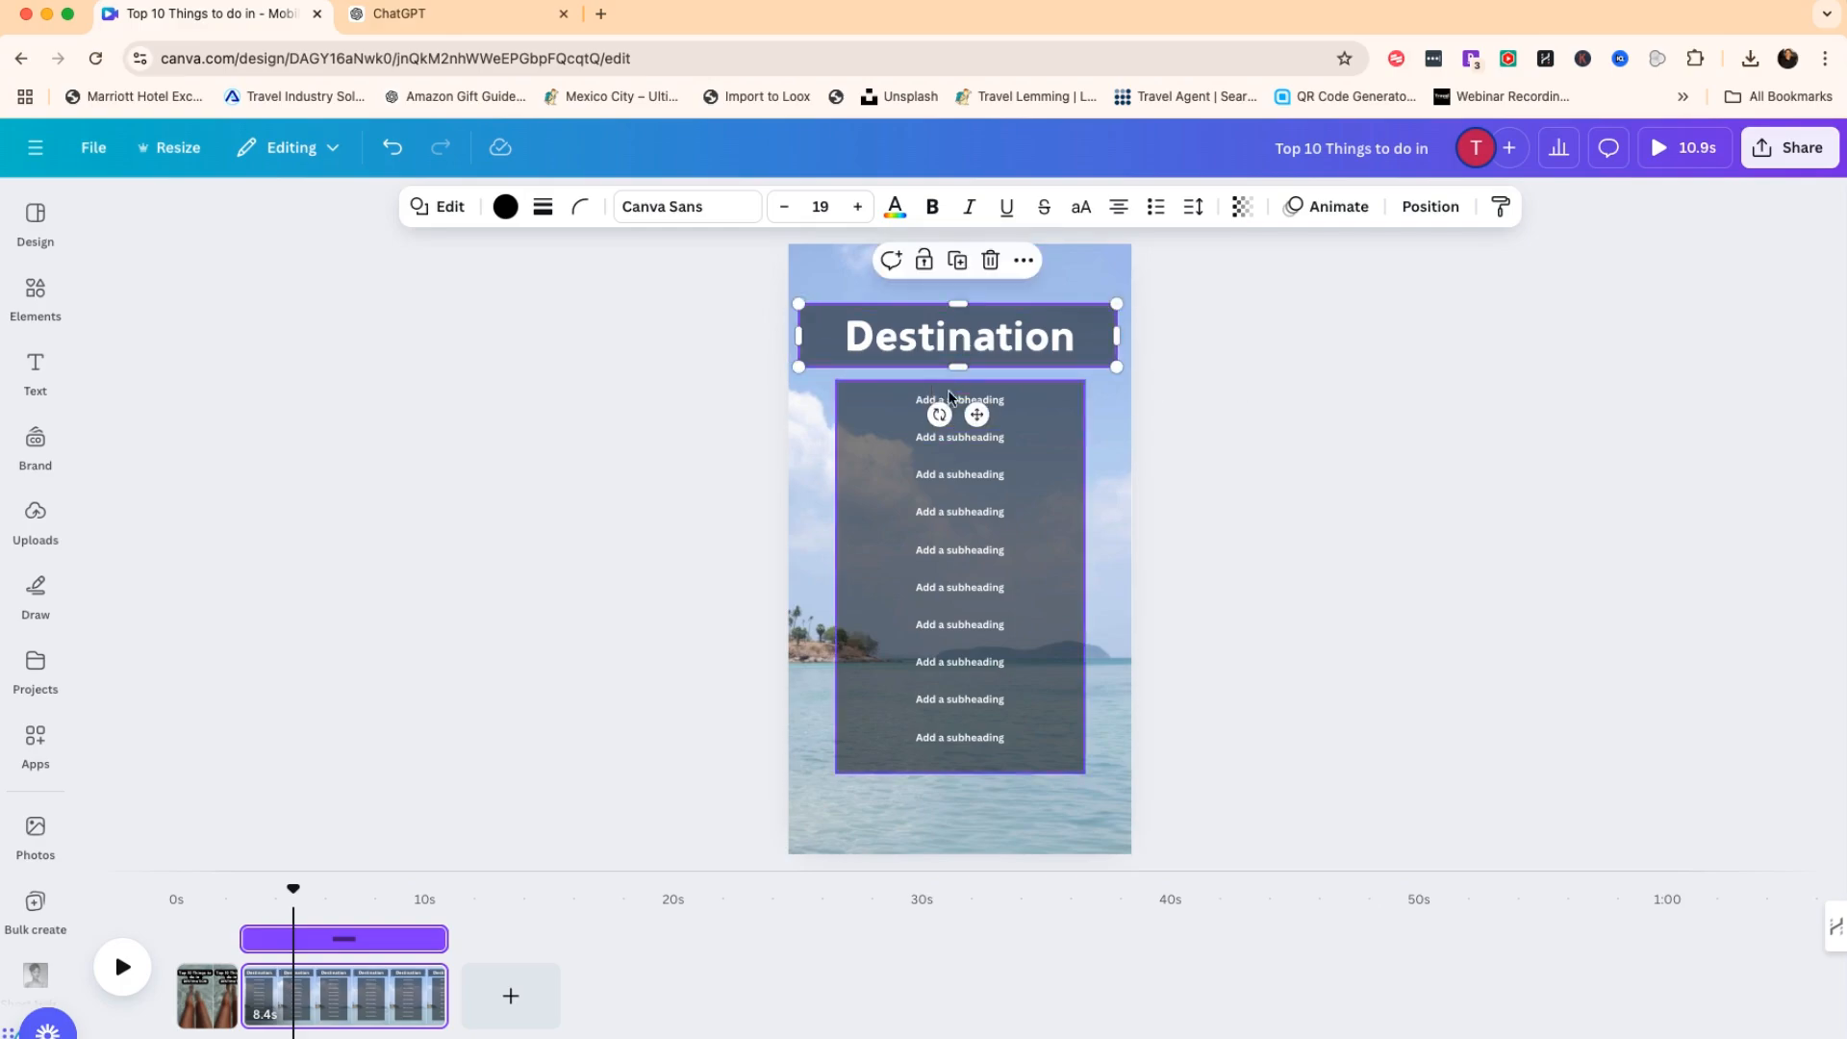
Select the ten activity subheadings together with their background box and apply bold.
{"action": "left_click", "coordinate": [994, 415]}
{"action": "left_click", "coordinate": [920, 210]}
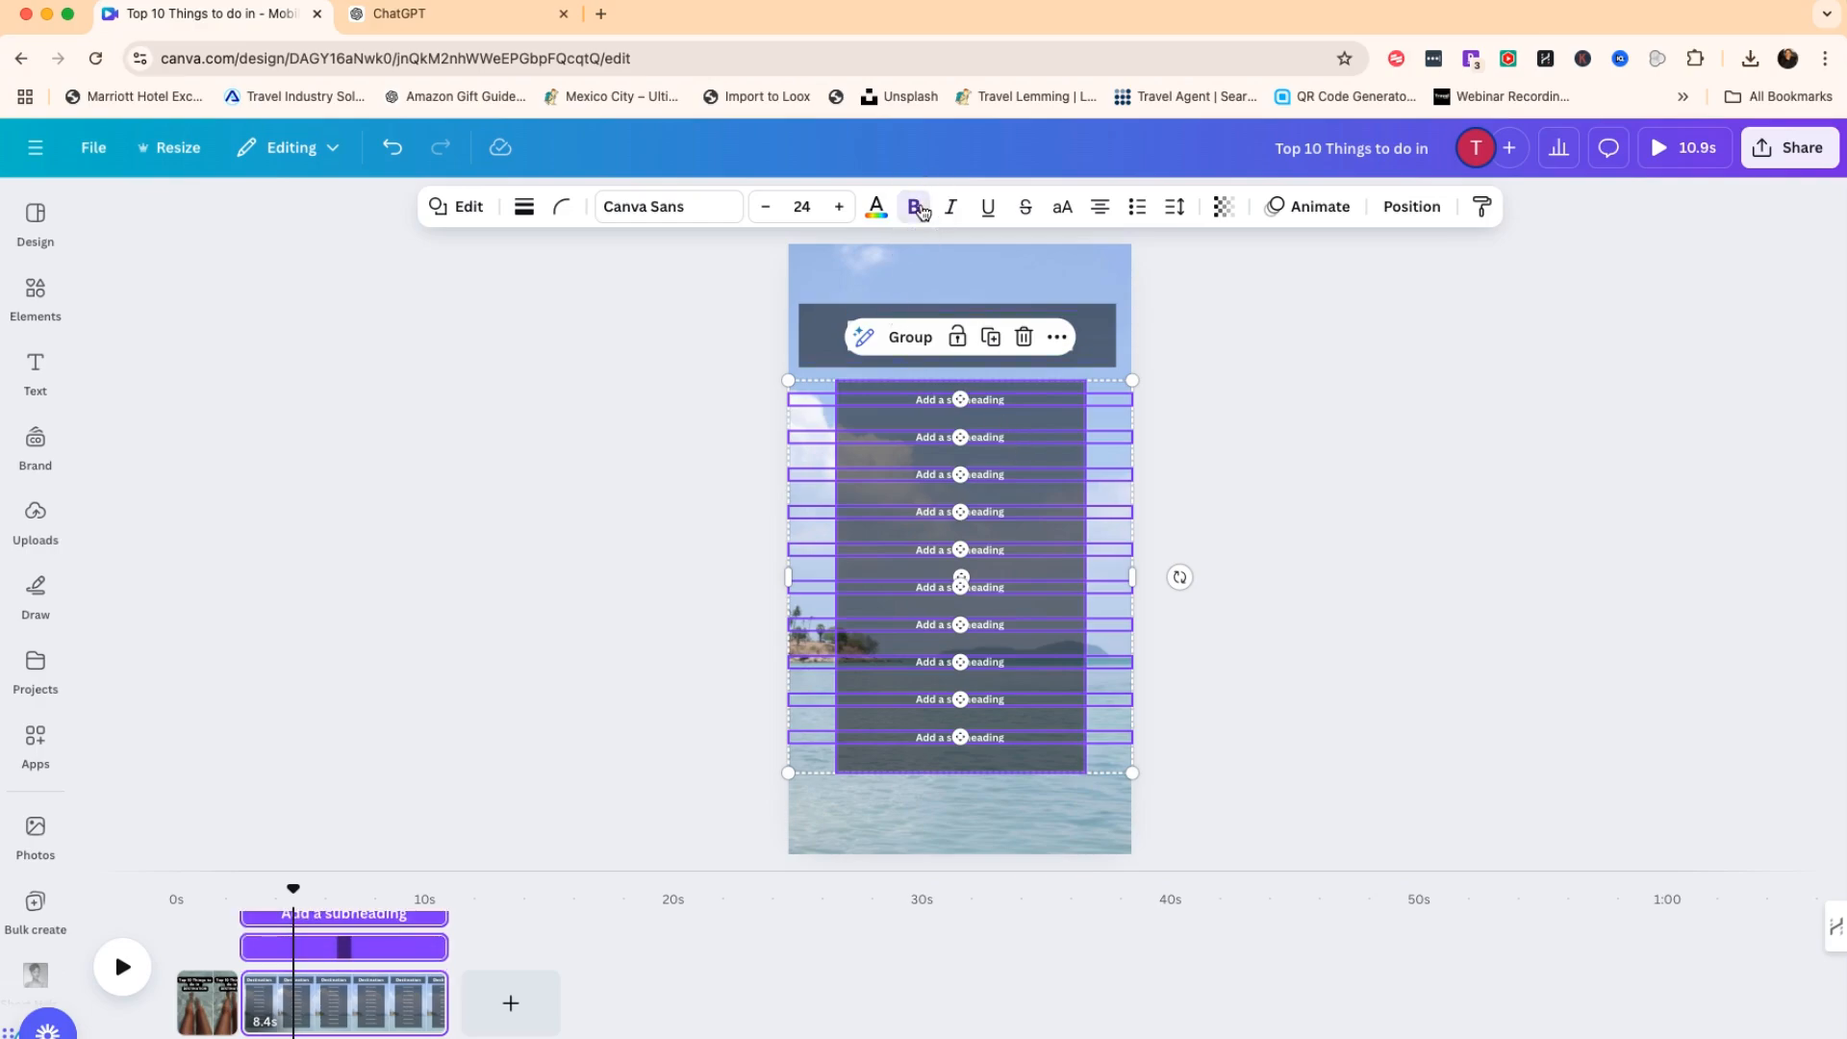
{"action": "left_click", "coordinate": [1332, 528]}
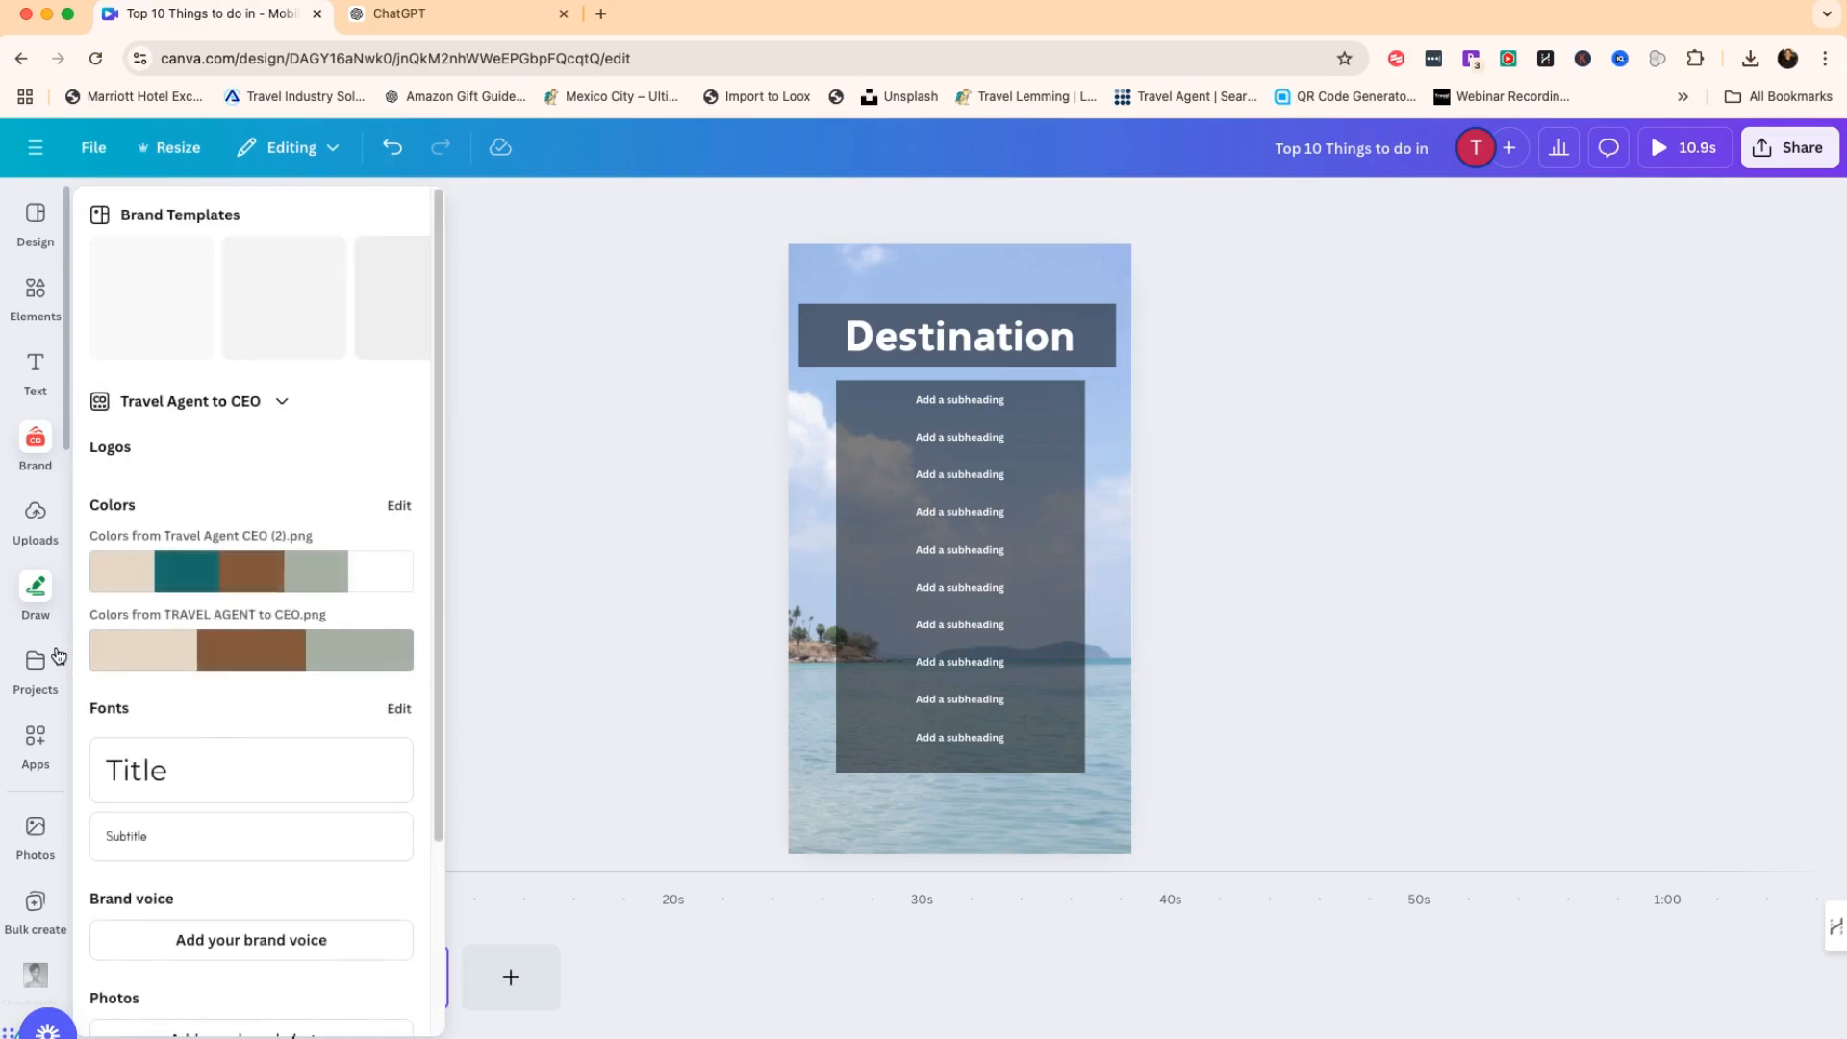
Search the Canva apps for "BULK" and open Bulk create.
{"action": "left_click", "coordinate": [42, 745]}
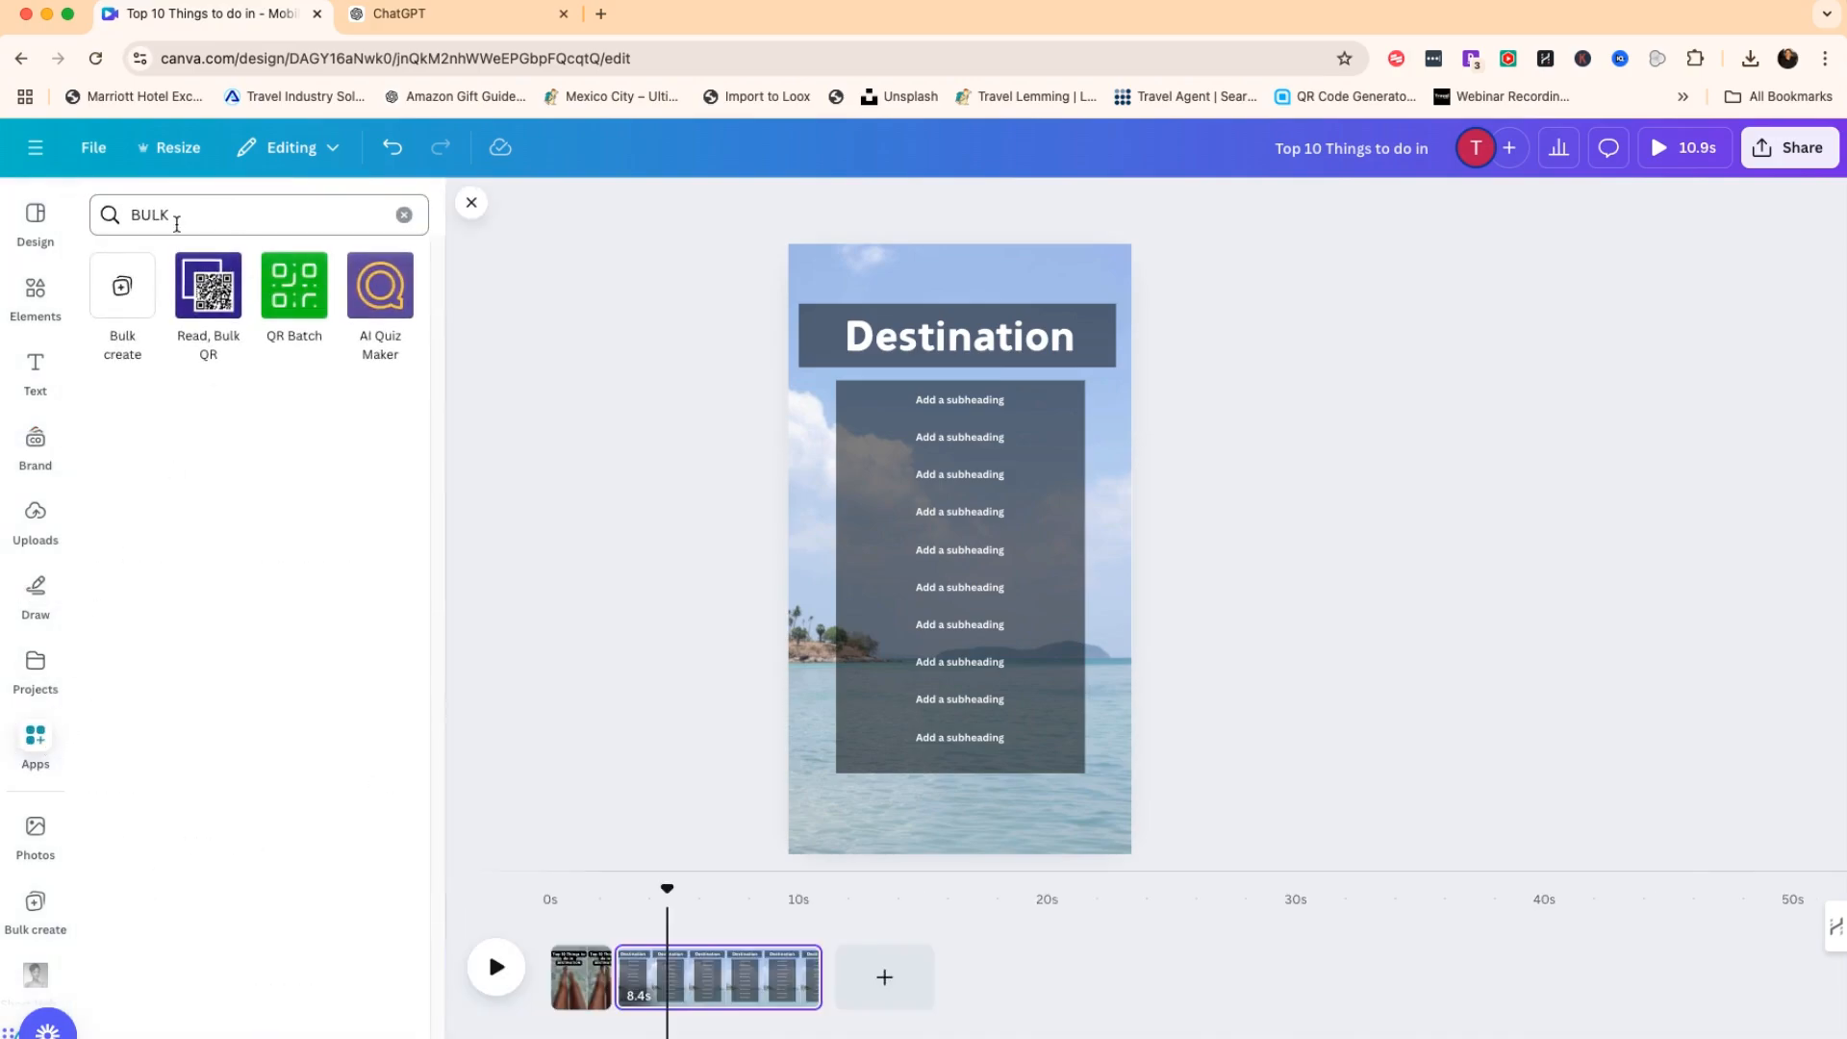
{"action": "left_click", "coordinate": [405, 217]}
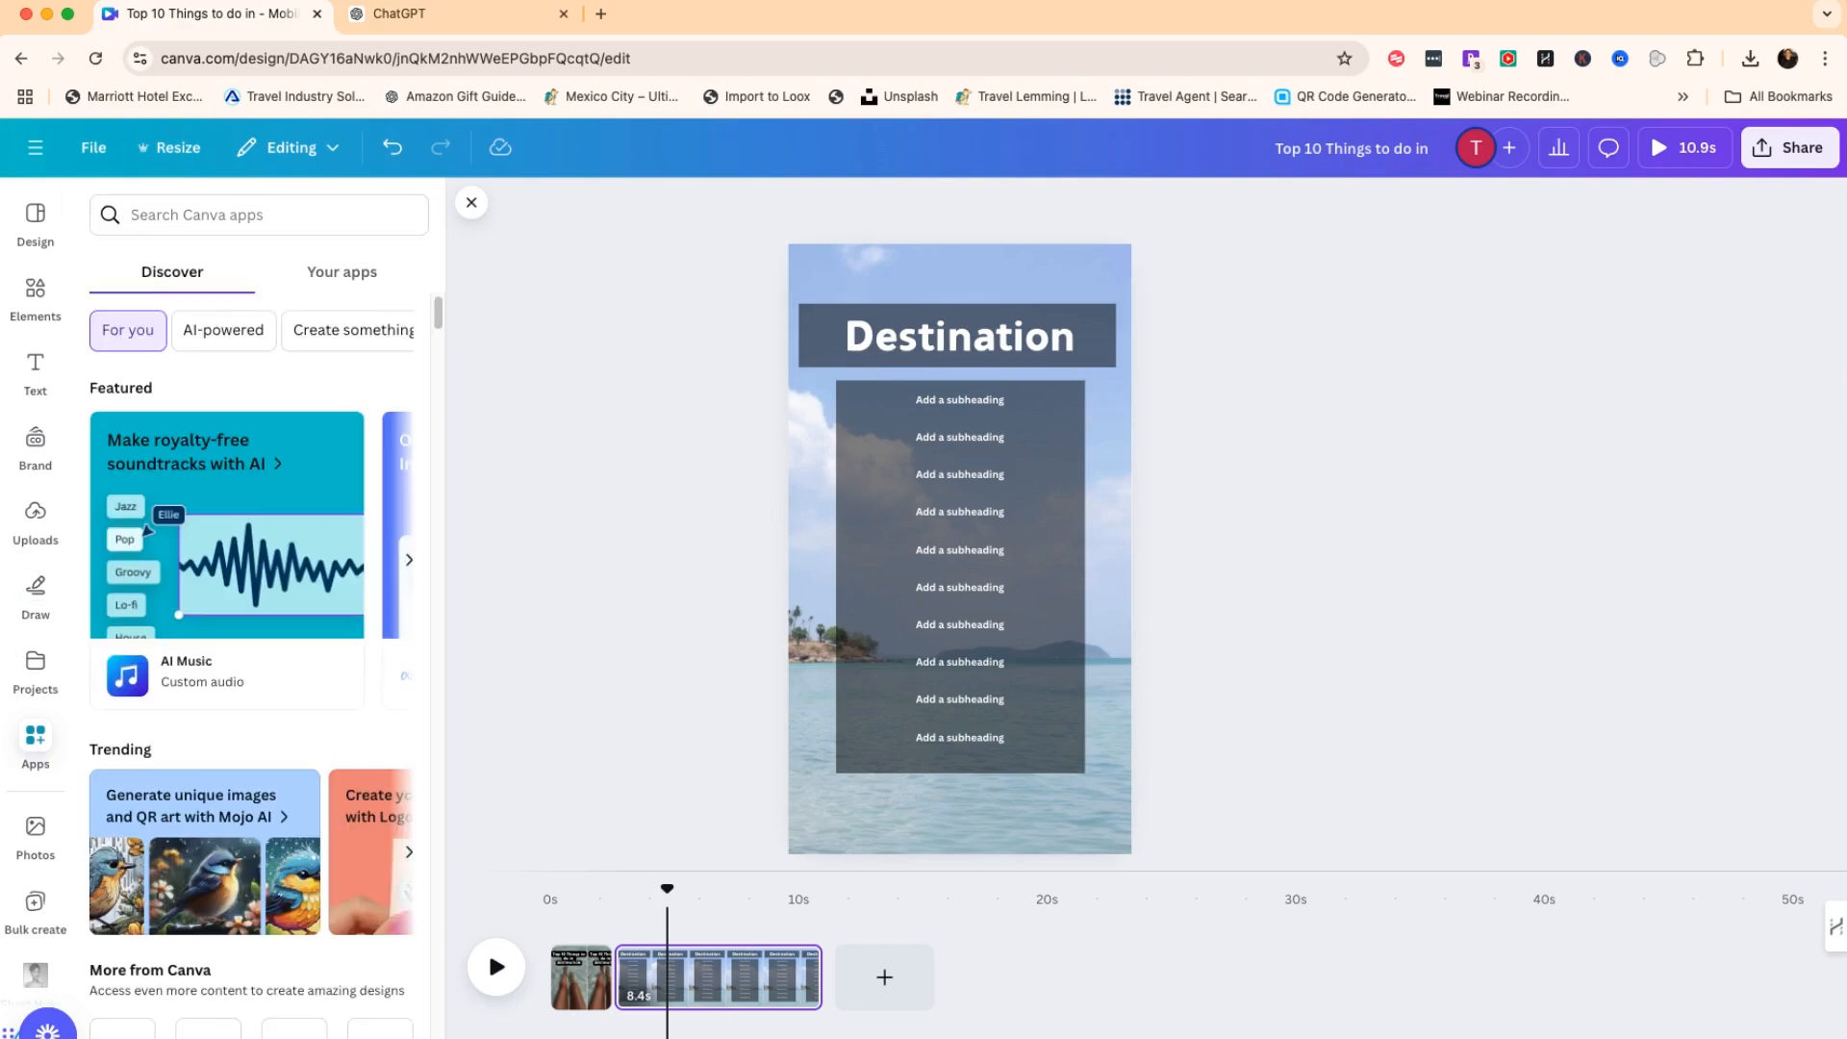
{"action": "left_click", "coordinate": [36, 365]}
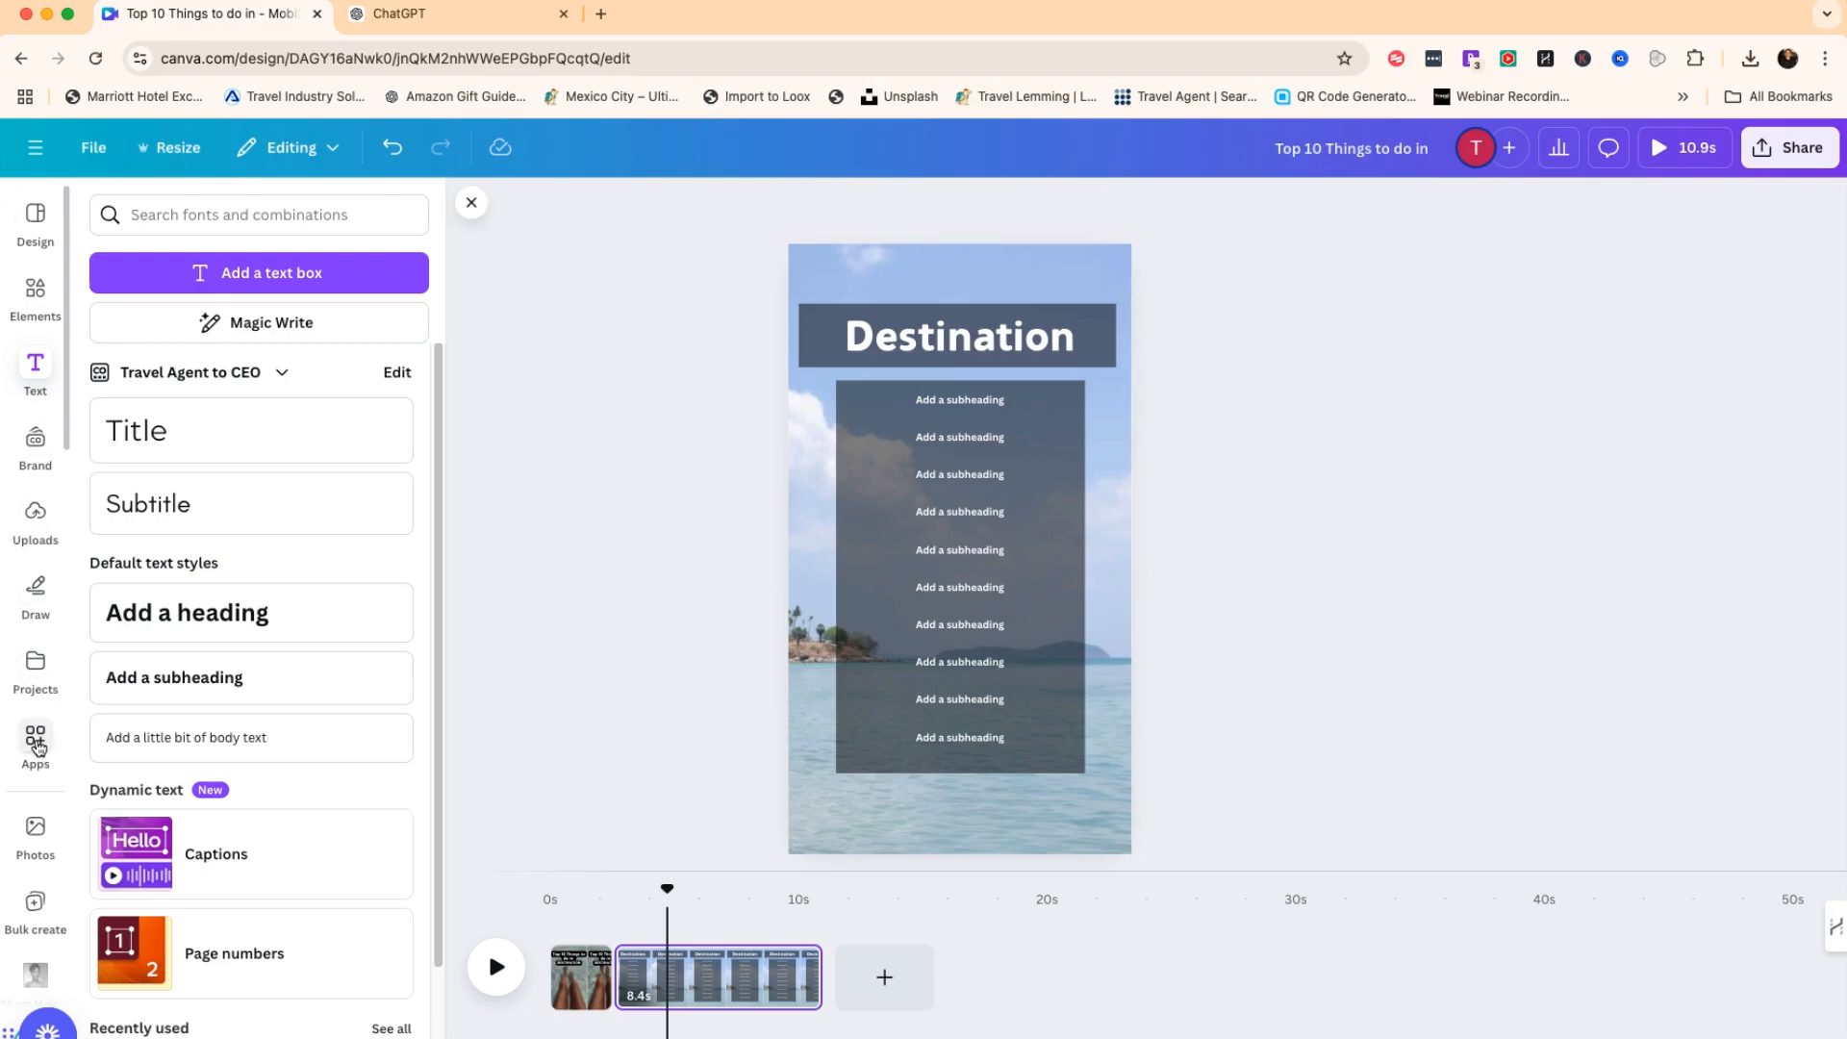
{"action": "left_click", "coordinate": [36, 743]}
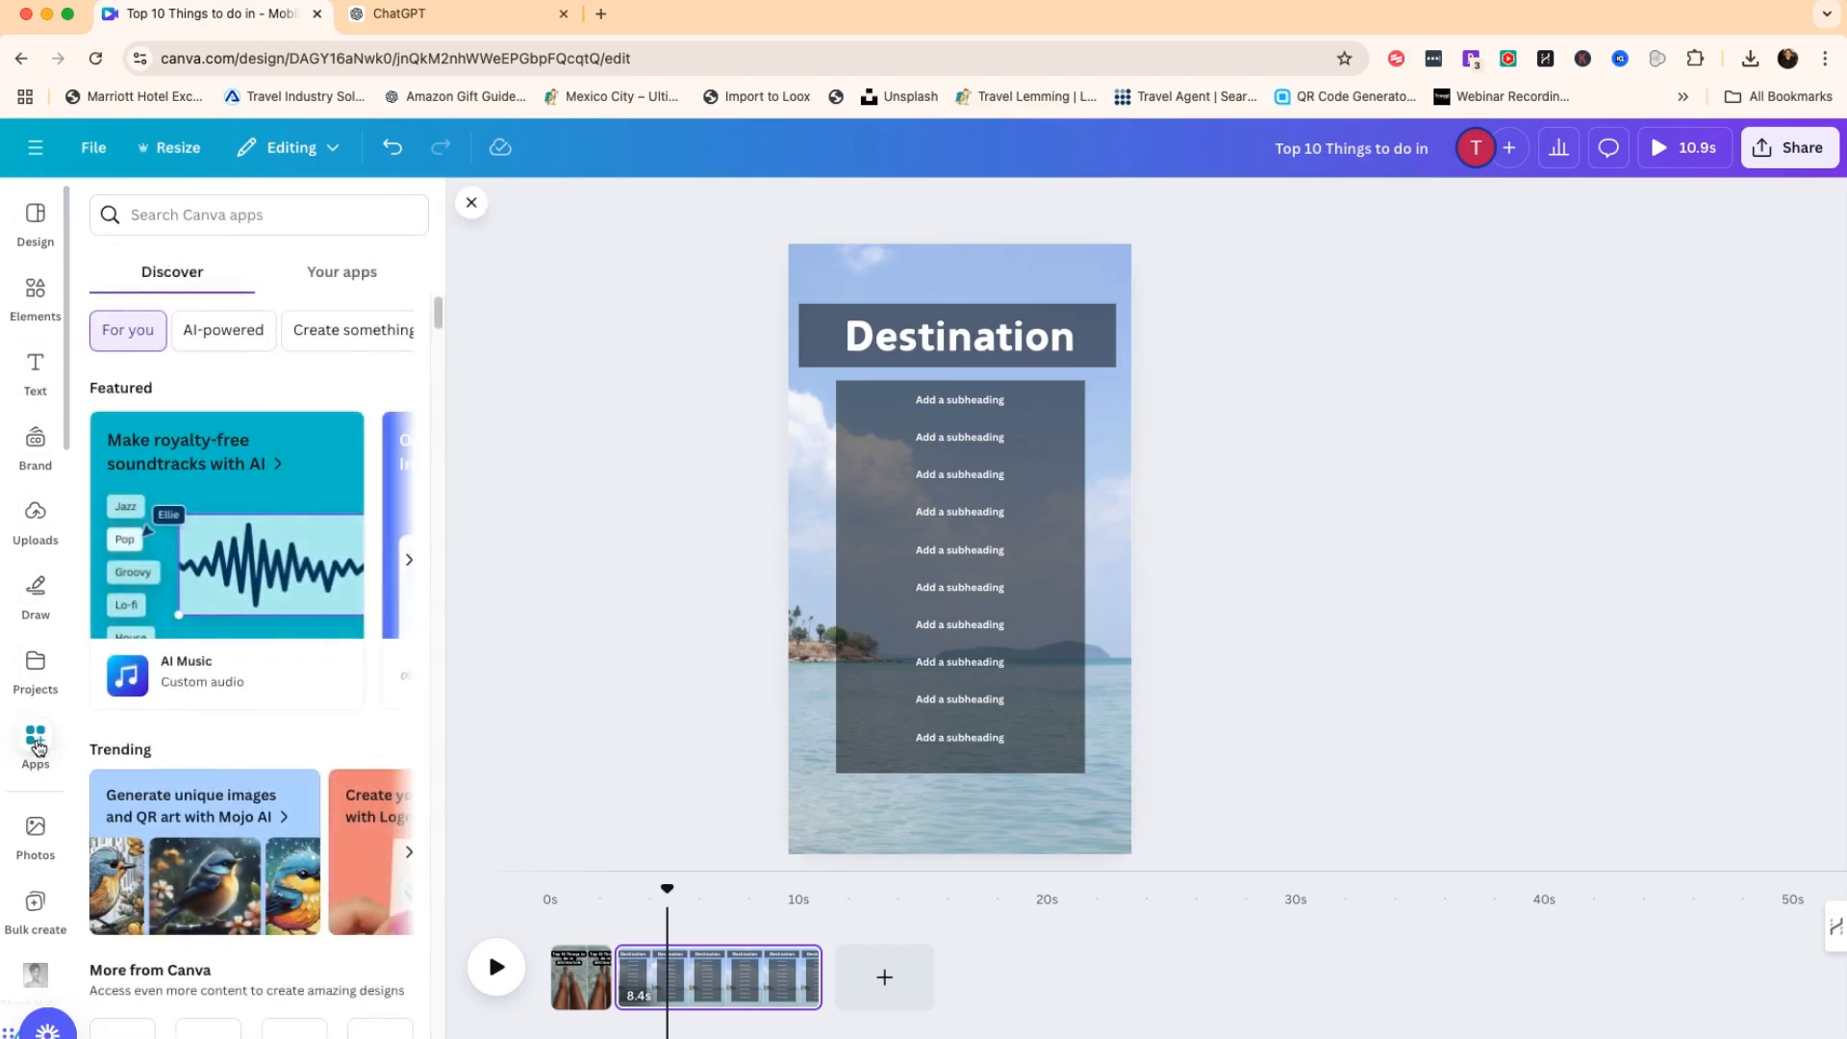
{"action": "left_click", "coordinate": [175, 204]}
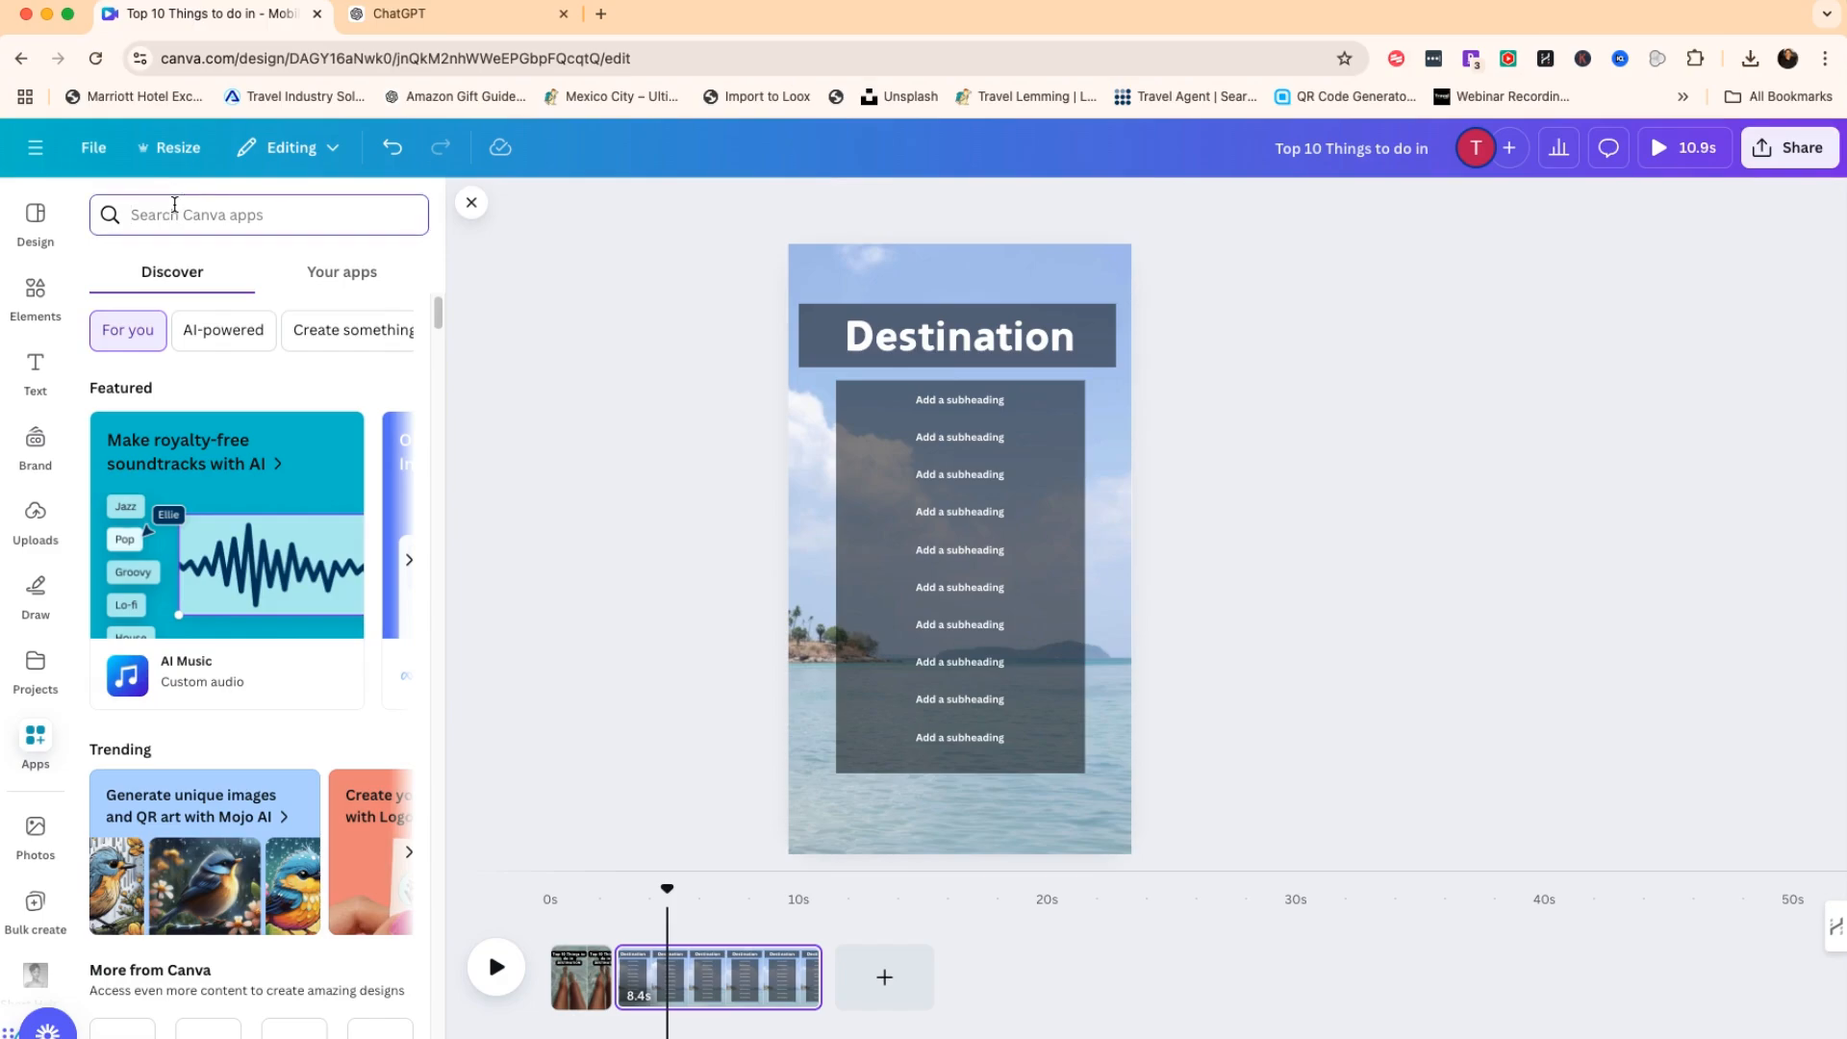
{"action": "type", "text": "BULK"}
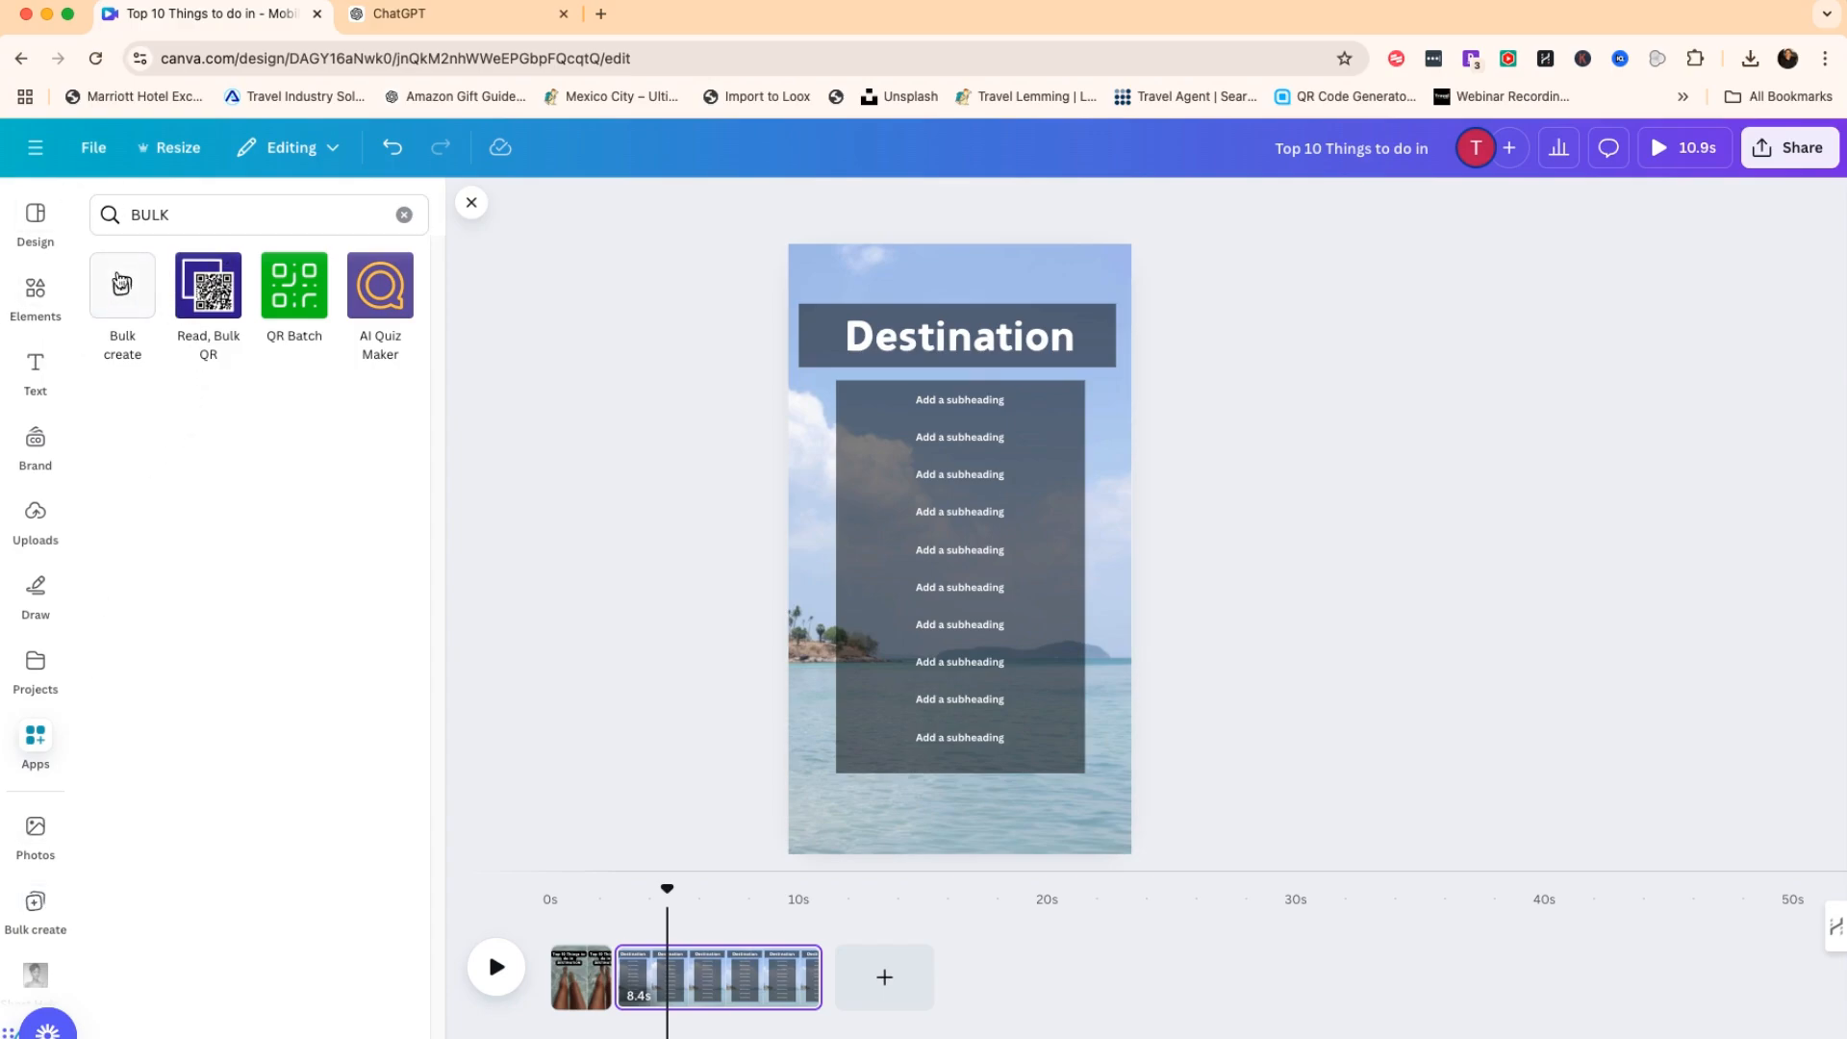
{"action": "left_click", "coordinate": [123, 286]}
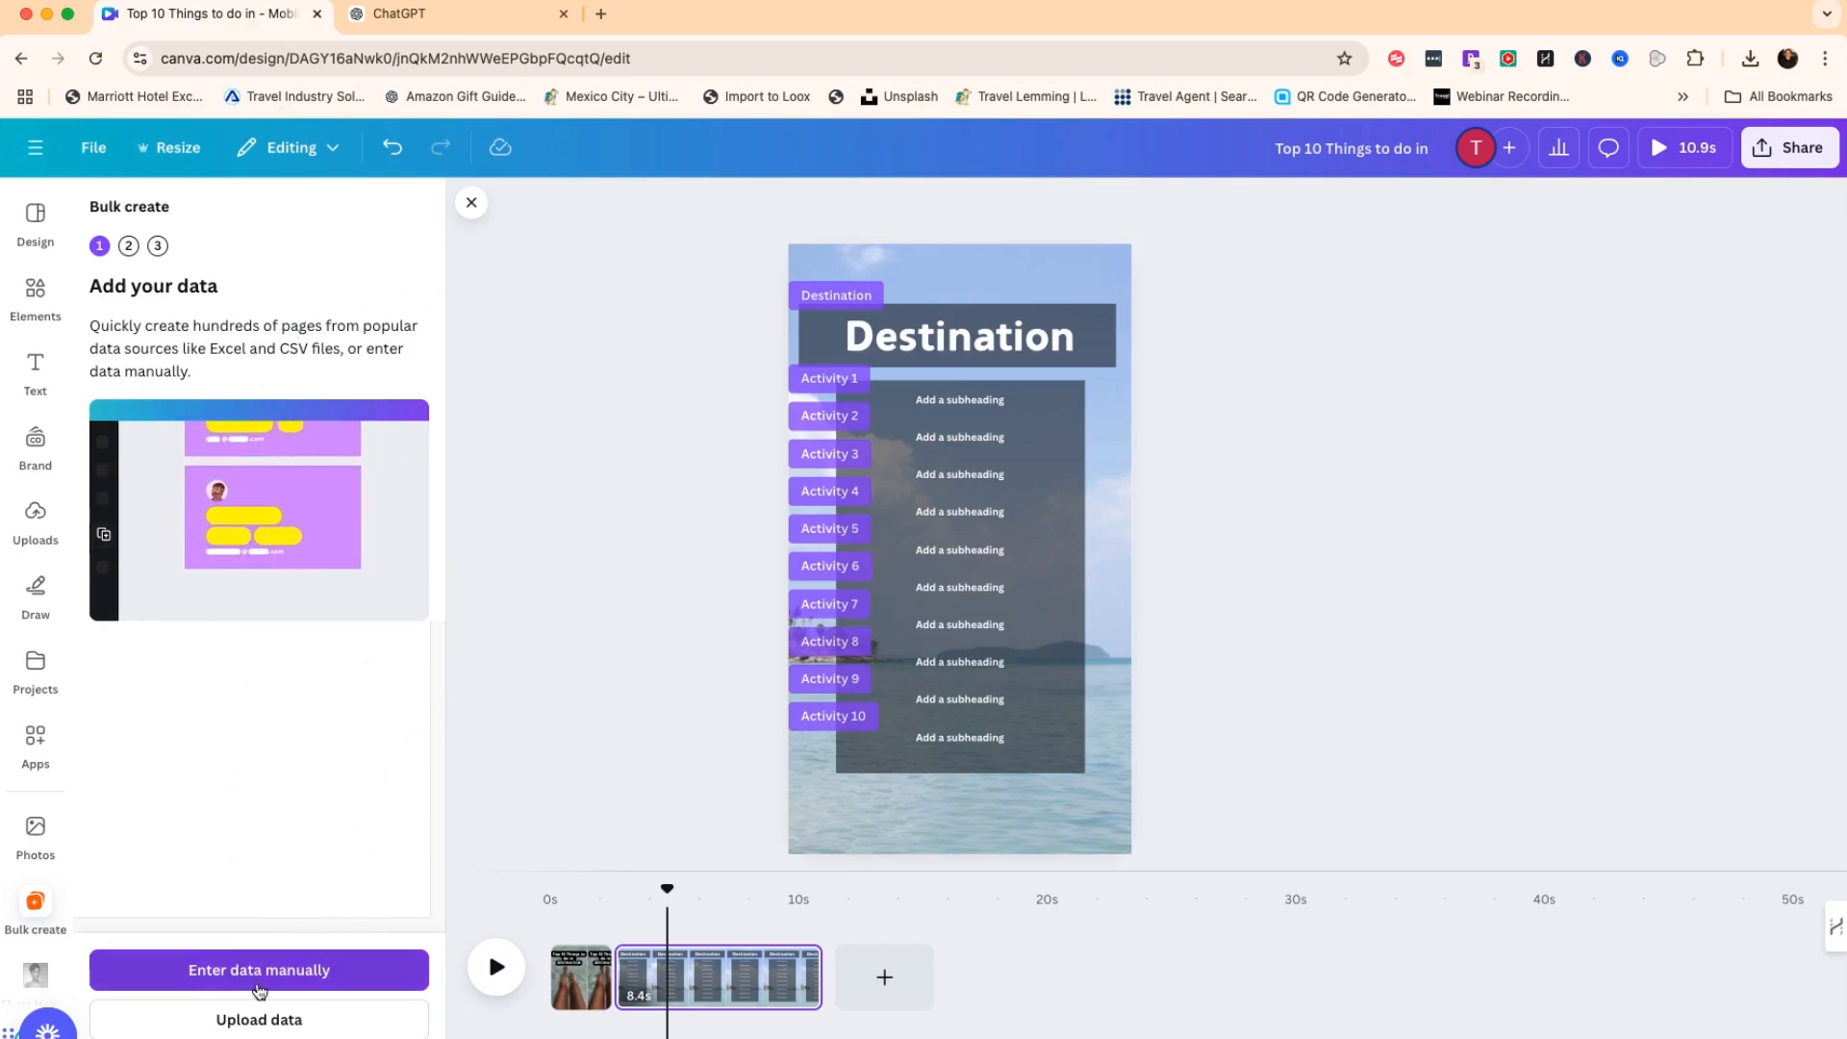
Upload Top_10_Destinations_and_Activities_with_Captions_and_Hashtags.csv from Downloads as the bulk create data.
{"action": "left_click", "coordinate": [240, 1012]}
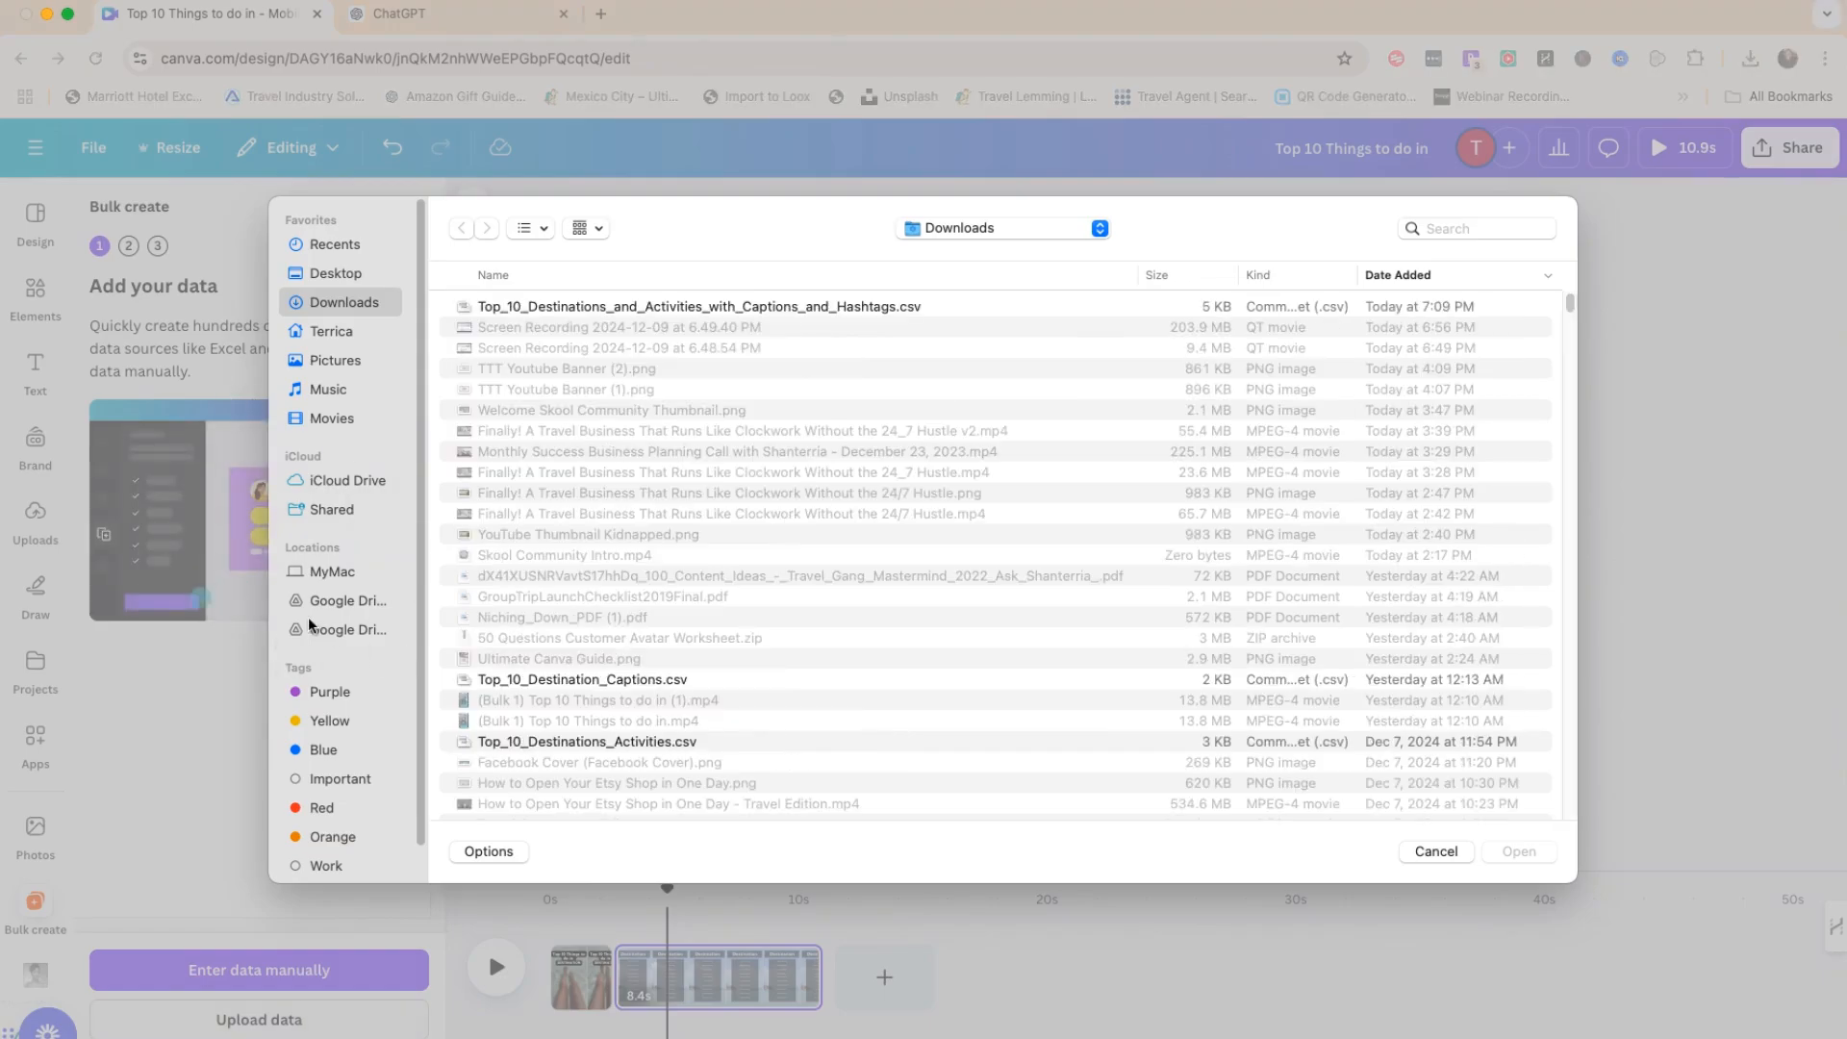
{"action": "left_click", "coordinate": [562, 306]}
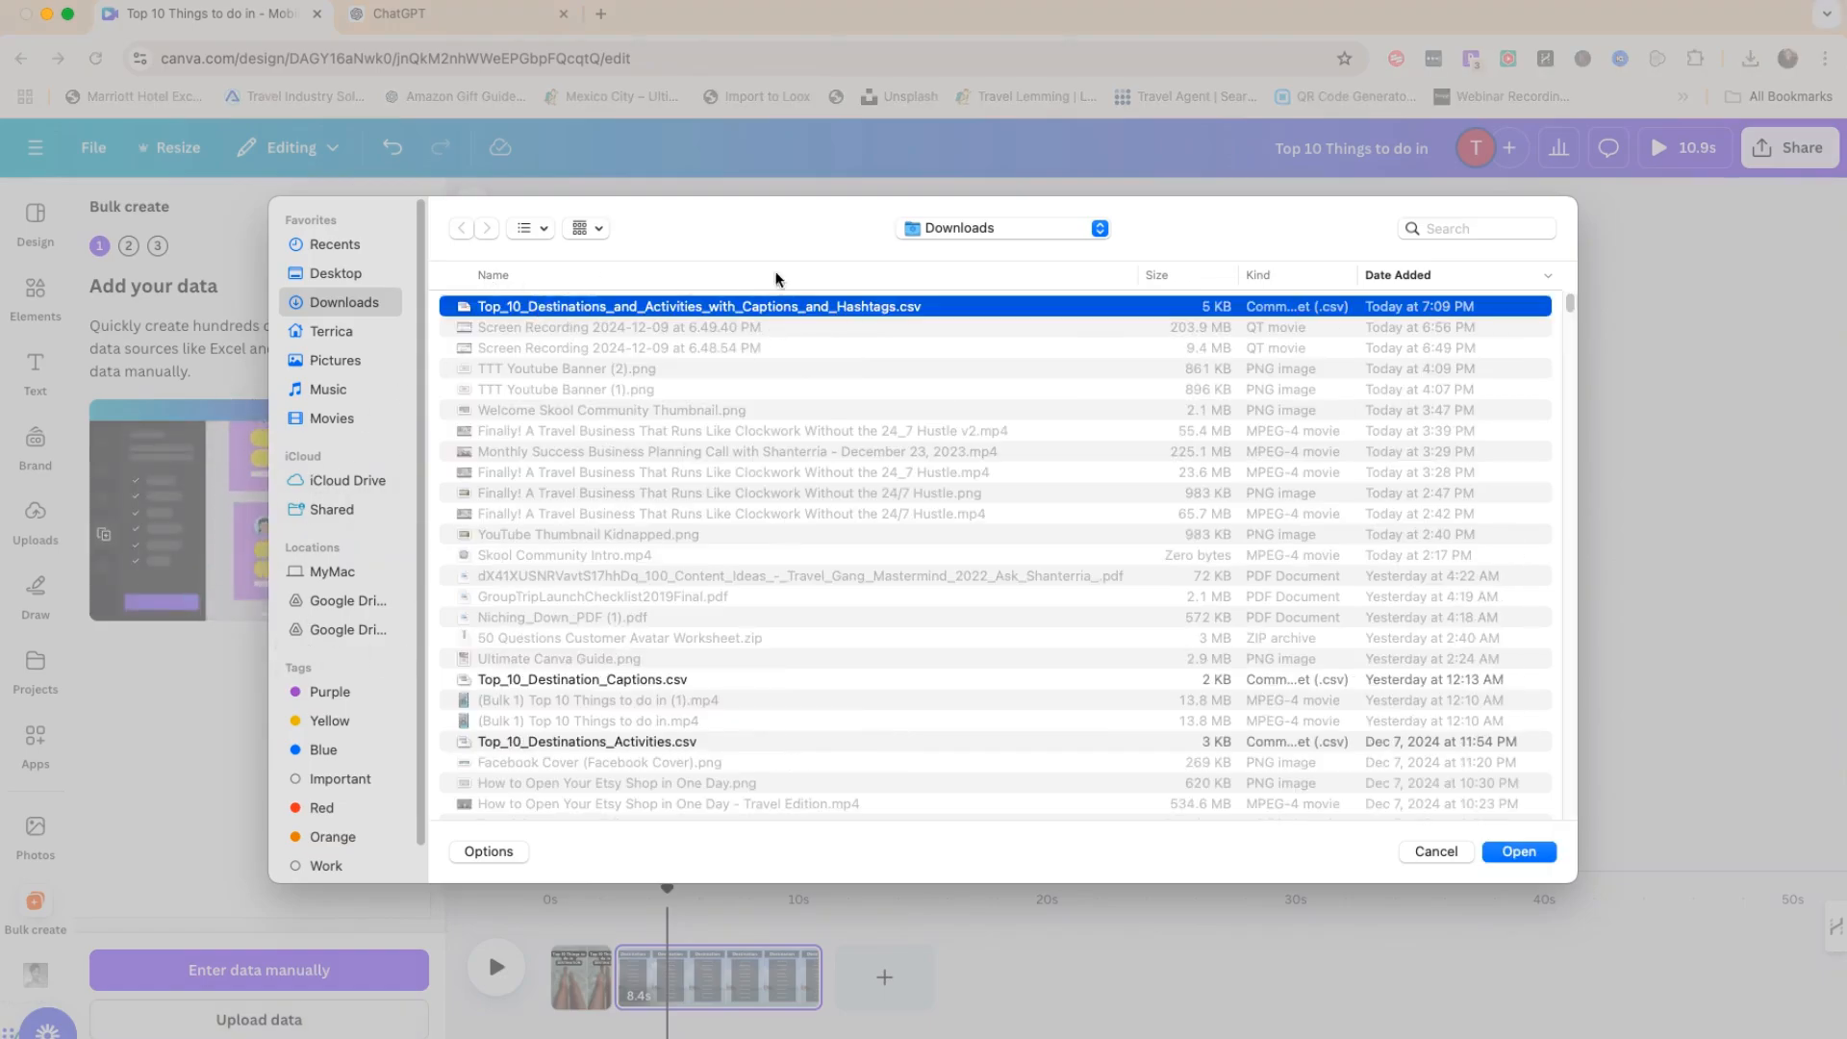
{"action": "left_click", "coordinate": [1503, 857]}
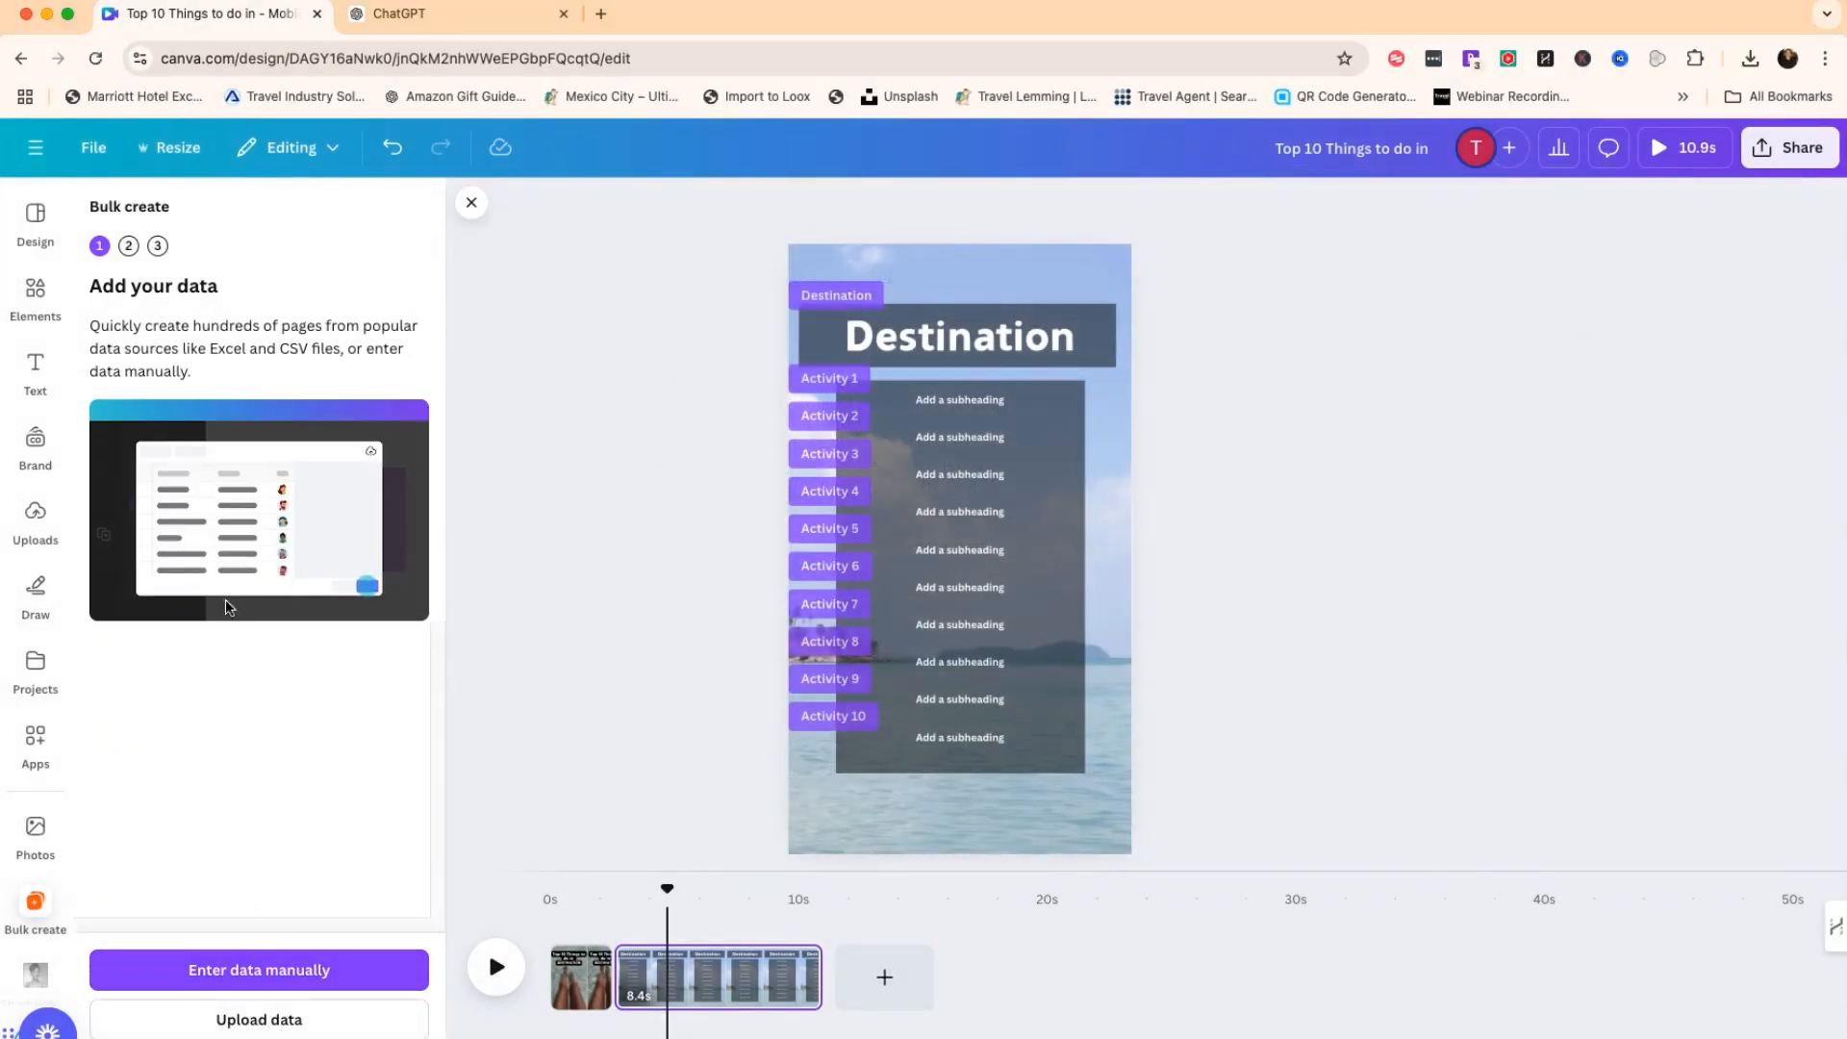
{"action": "left_click", "coordinate": [255, 1032]}
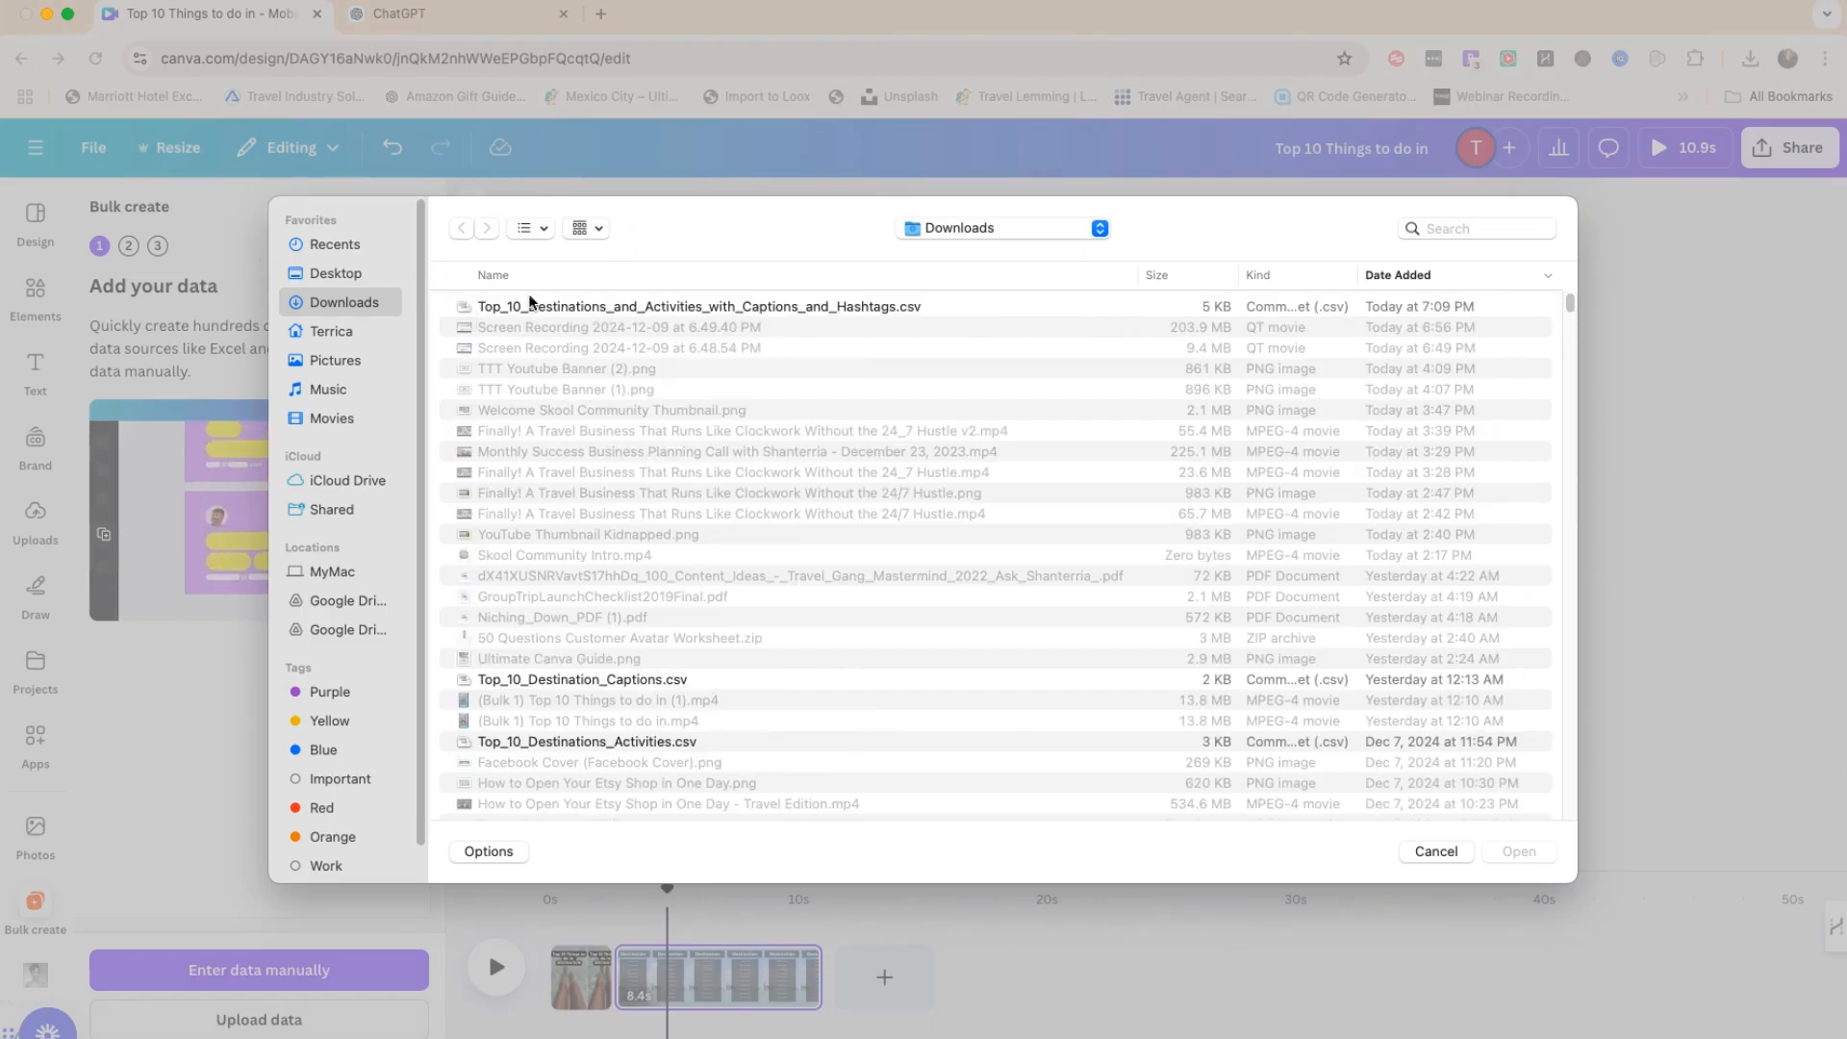
{"action": "left_click", "coordinate": [554, 310]}
{"action": "left_click", "coordinate": [1519, 851]}
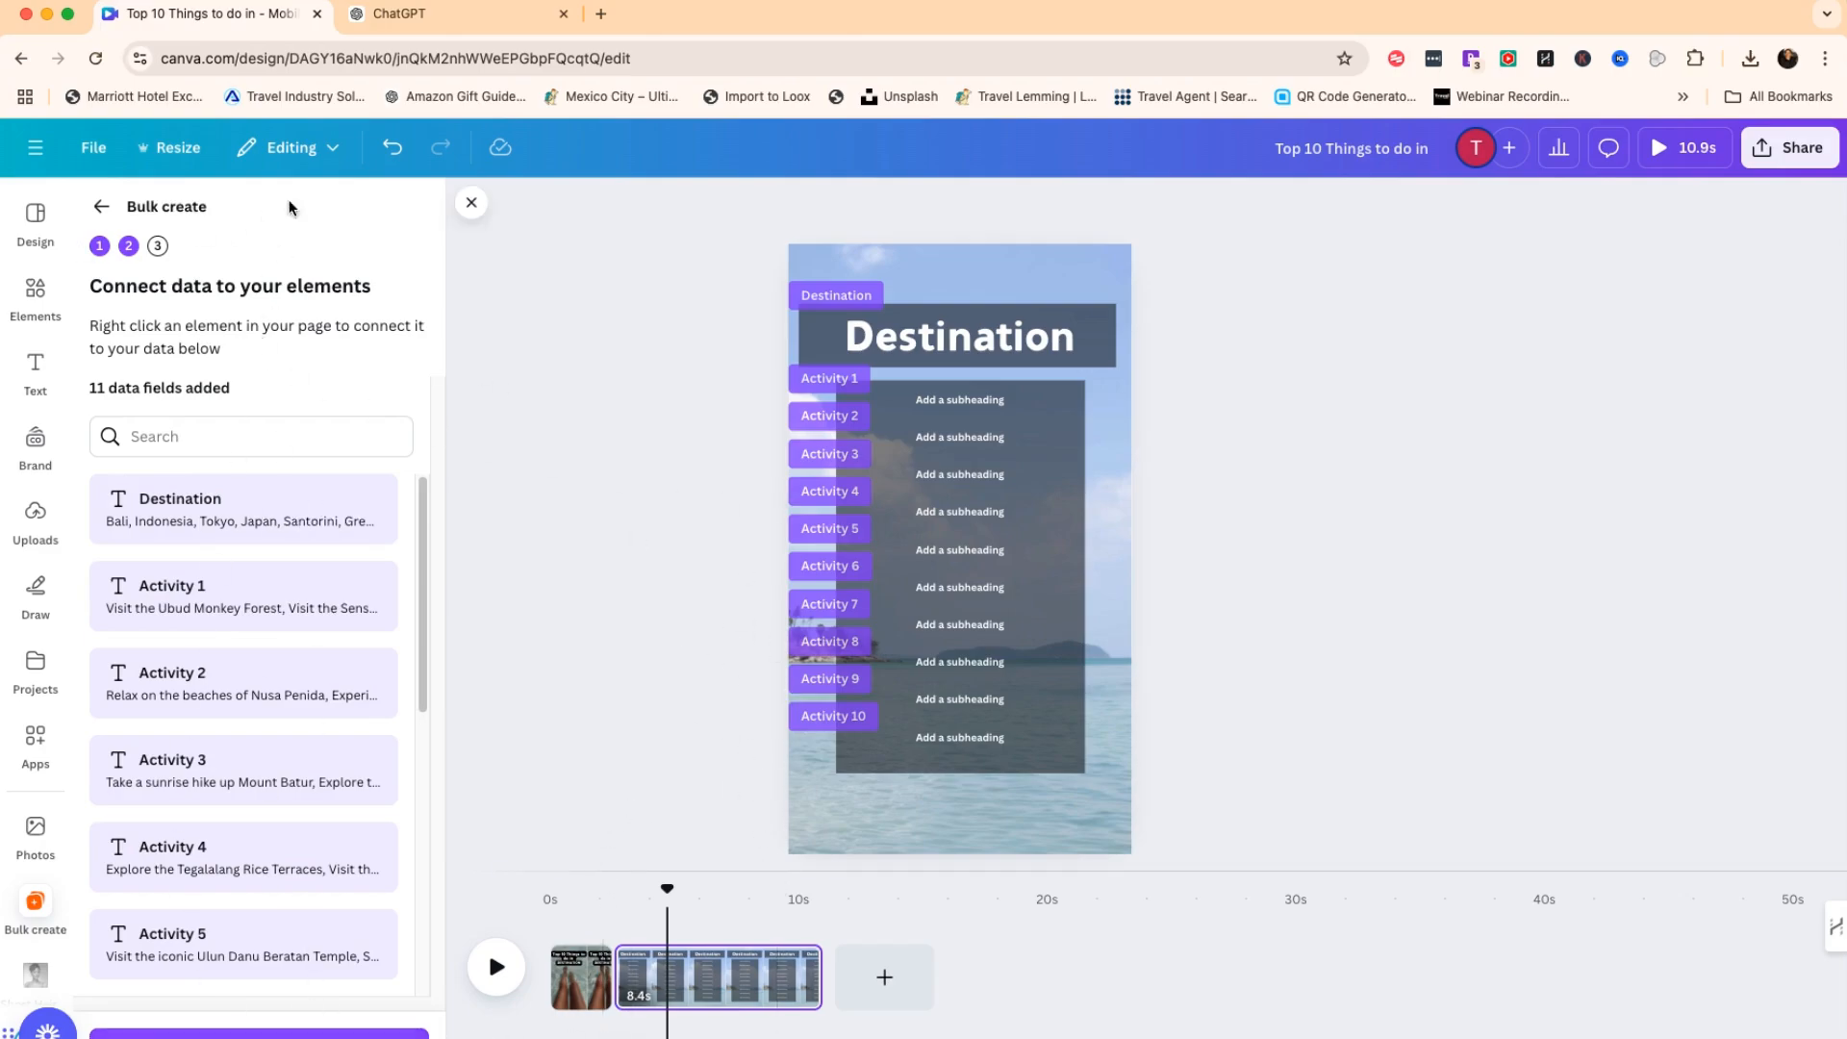
Check the connected data fields and generate the bulk pages for all ten destinations.
{"action": "scroll", "coordinate": [258, 481], "scroll_direction": "down", "scroll_amount": 4}
{"action": "scroll", "coordinate": [289, 538], "scroll_direction": "down", "scroll_amount": 3}
{"action": "scroll", "coordinate": [313, 553], "scroll_direction": "up", "scroll_amount": 7}
{"action": "left_click", "coordinate": [385, 1033]}
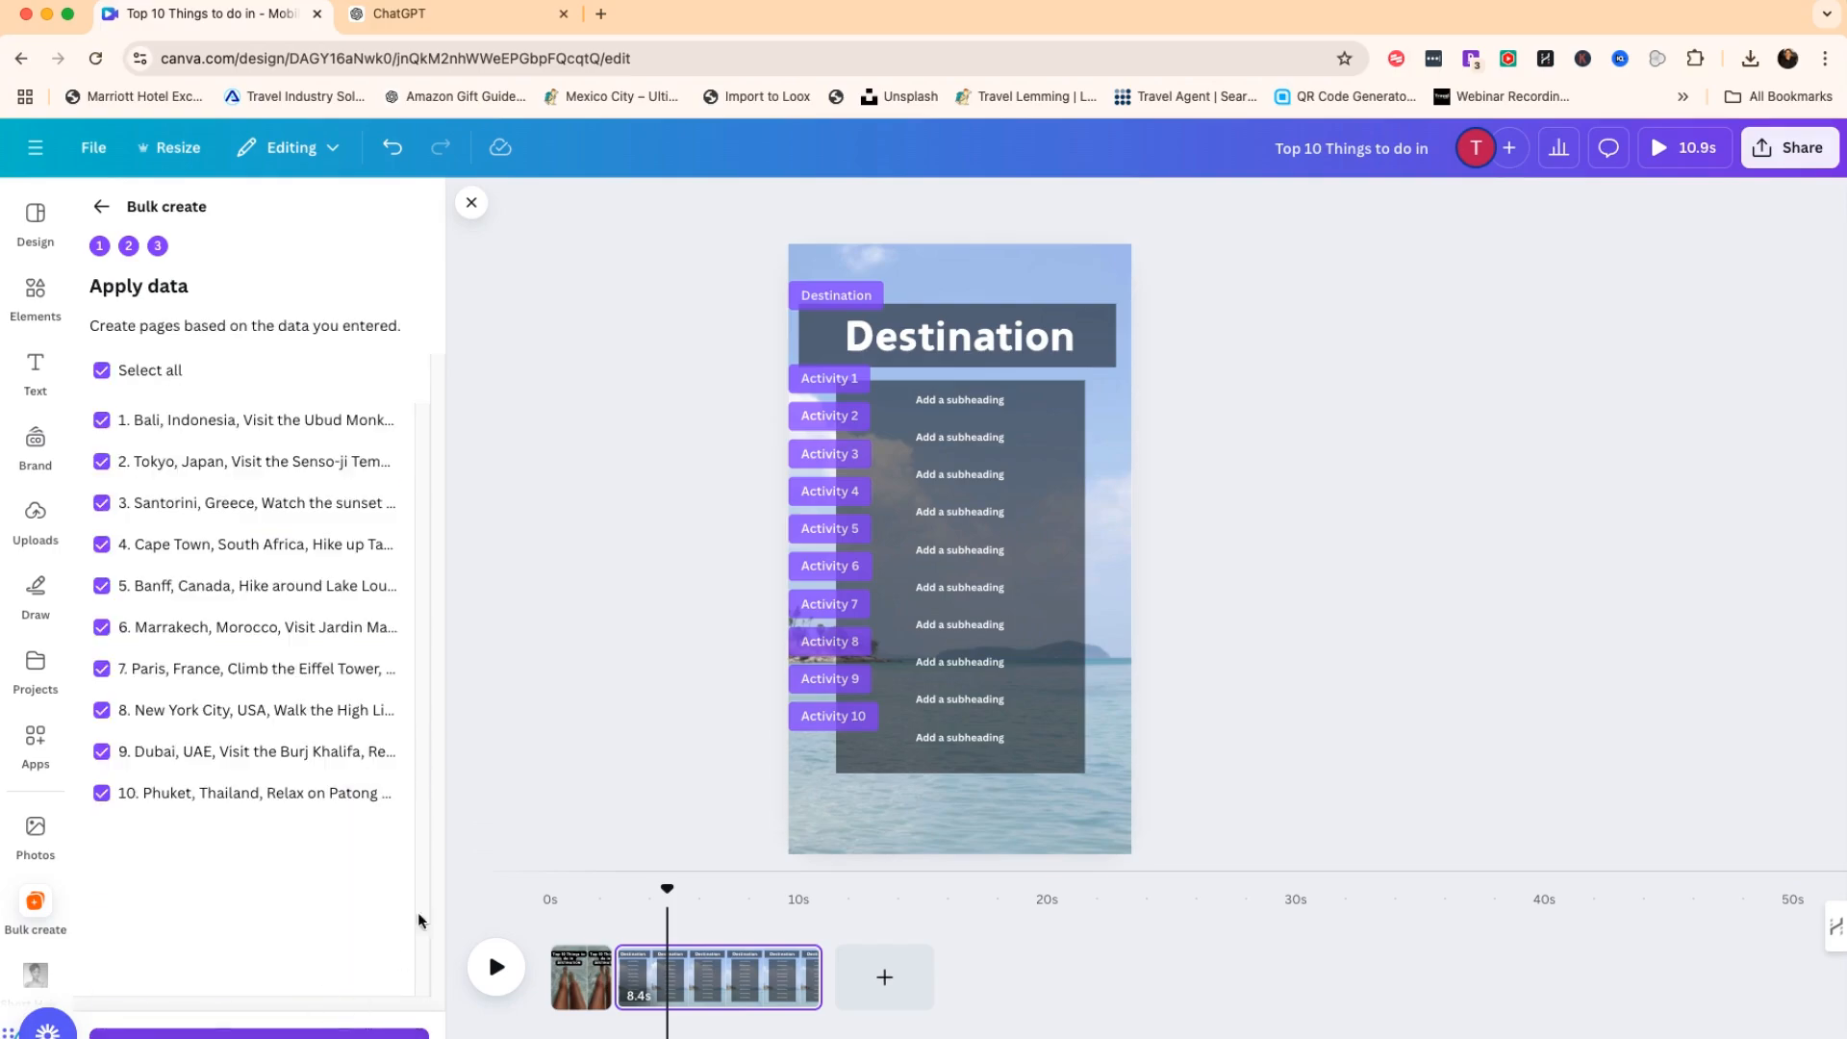
{"action": "left_click", "coordinate": [409, 1032]}
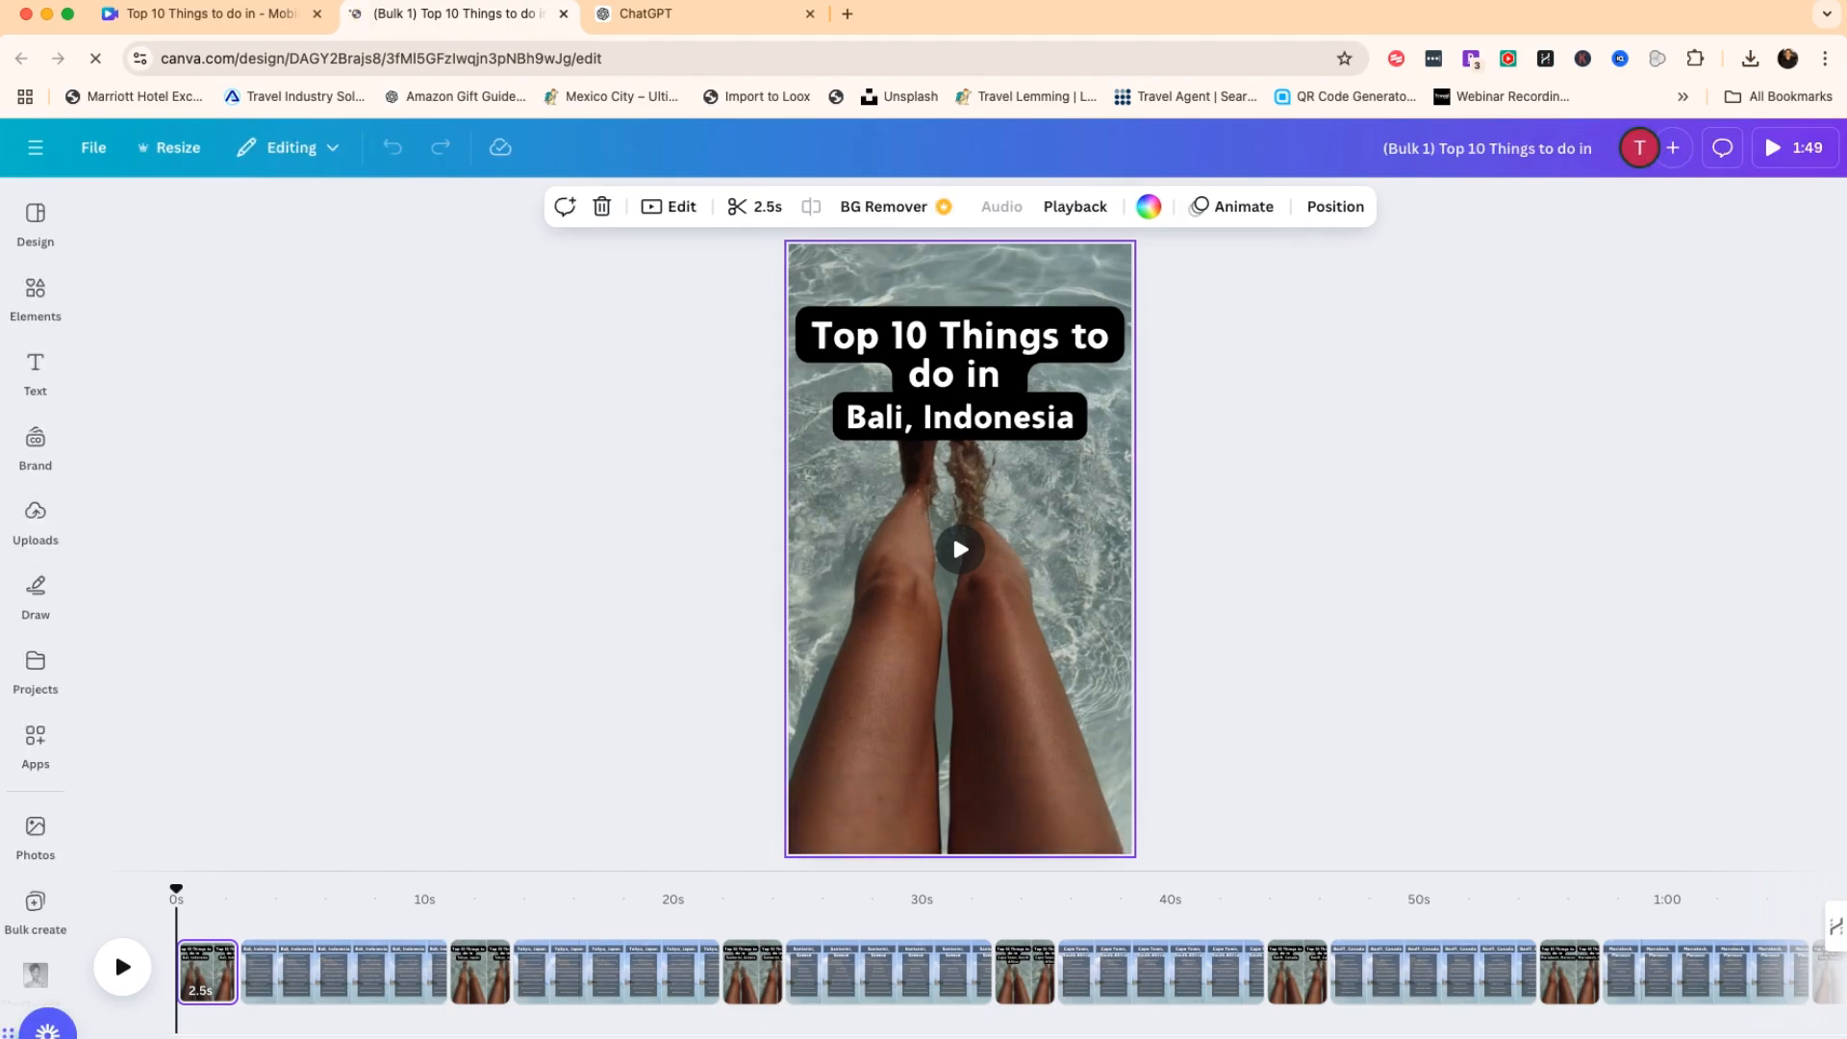
Examine the generated destination pages in the grid overview and one by one from Bali to Santorini for text that does not fit.
{"action": "left_click", "coordinate": [956, 541]}
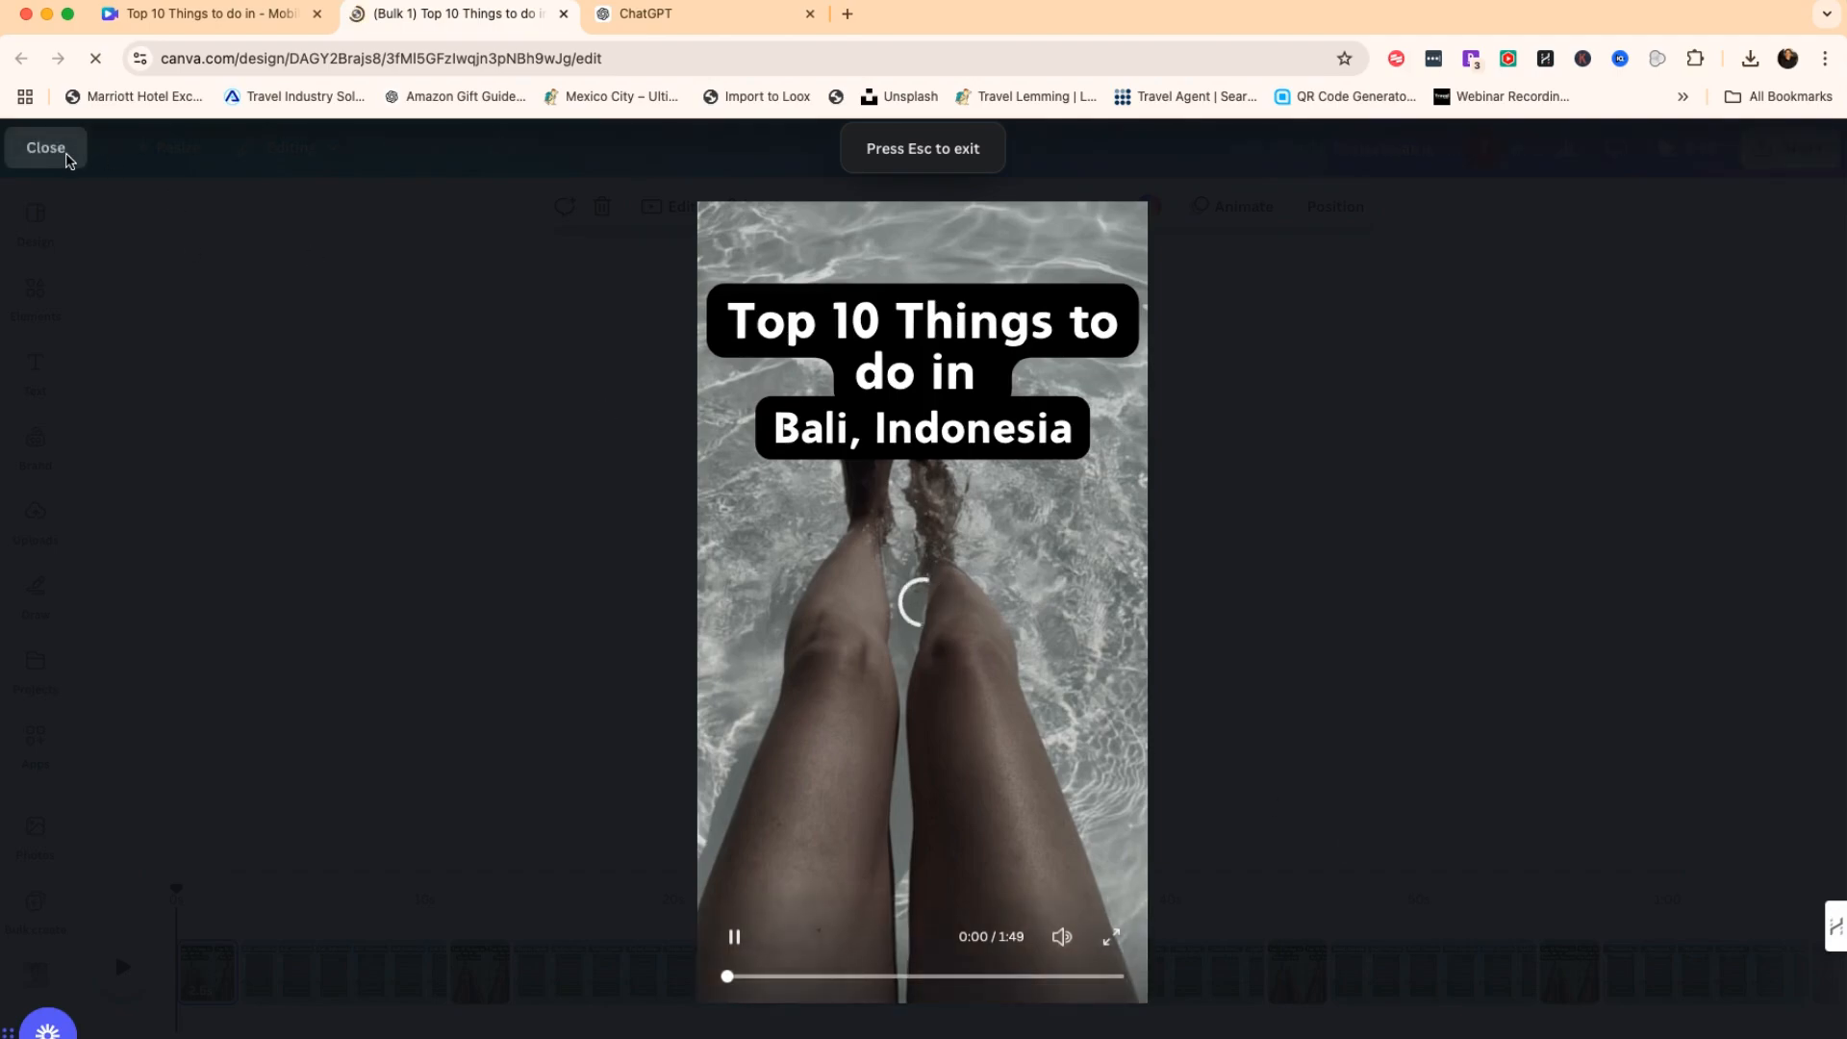
{"action": "left_click", "coordinate": [46, 147]}
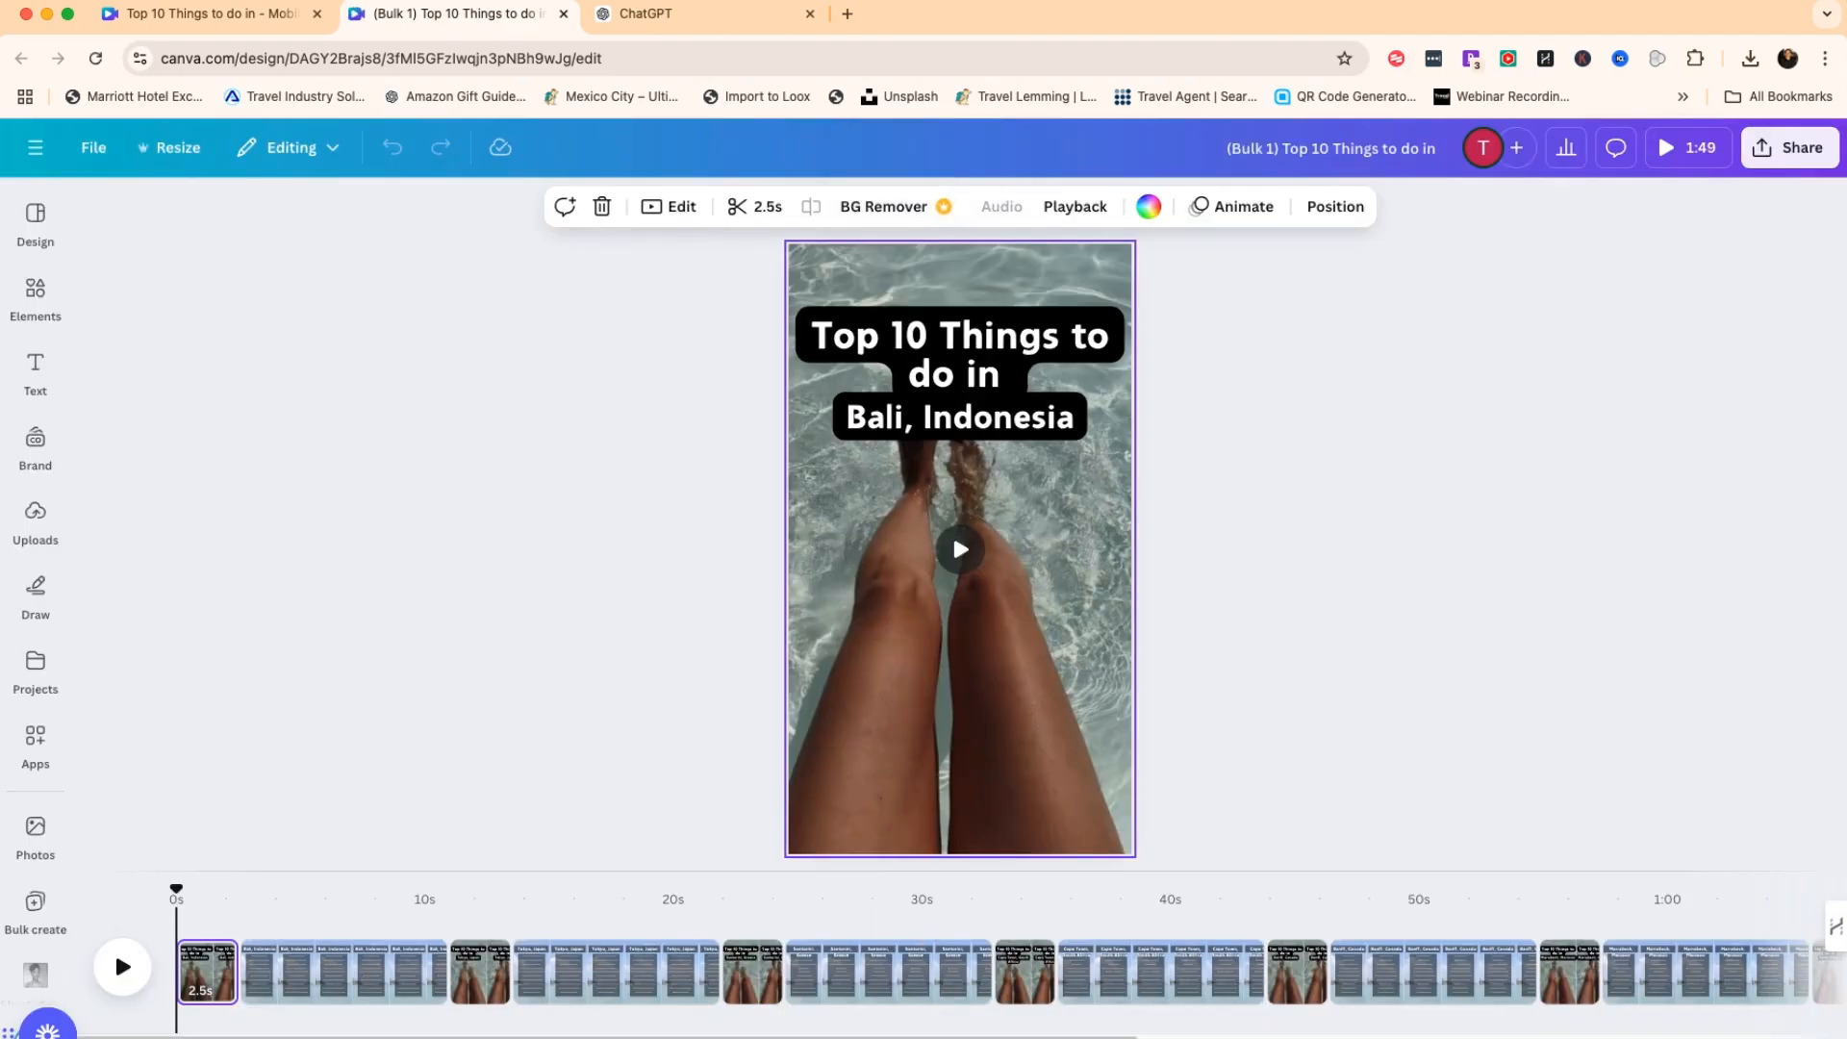
{"action": "key", "text": "alt+1"}
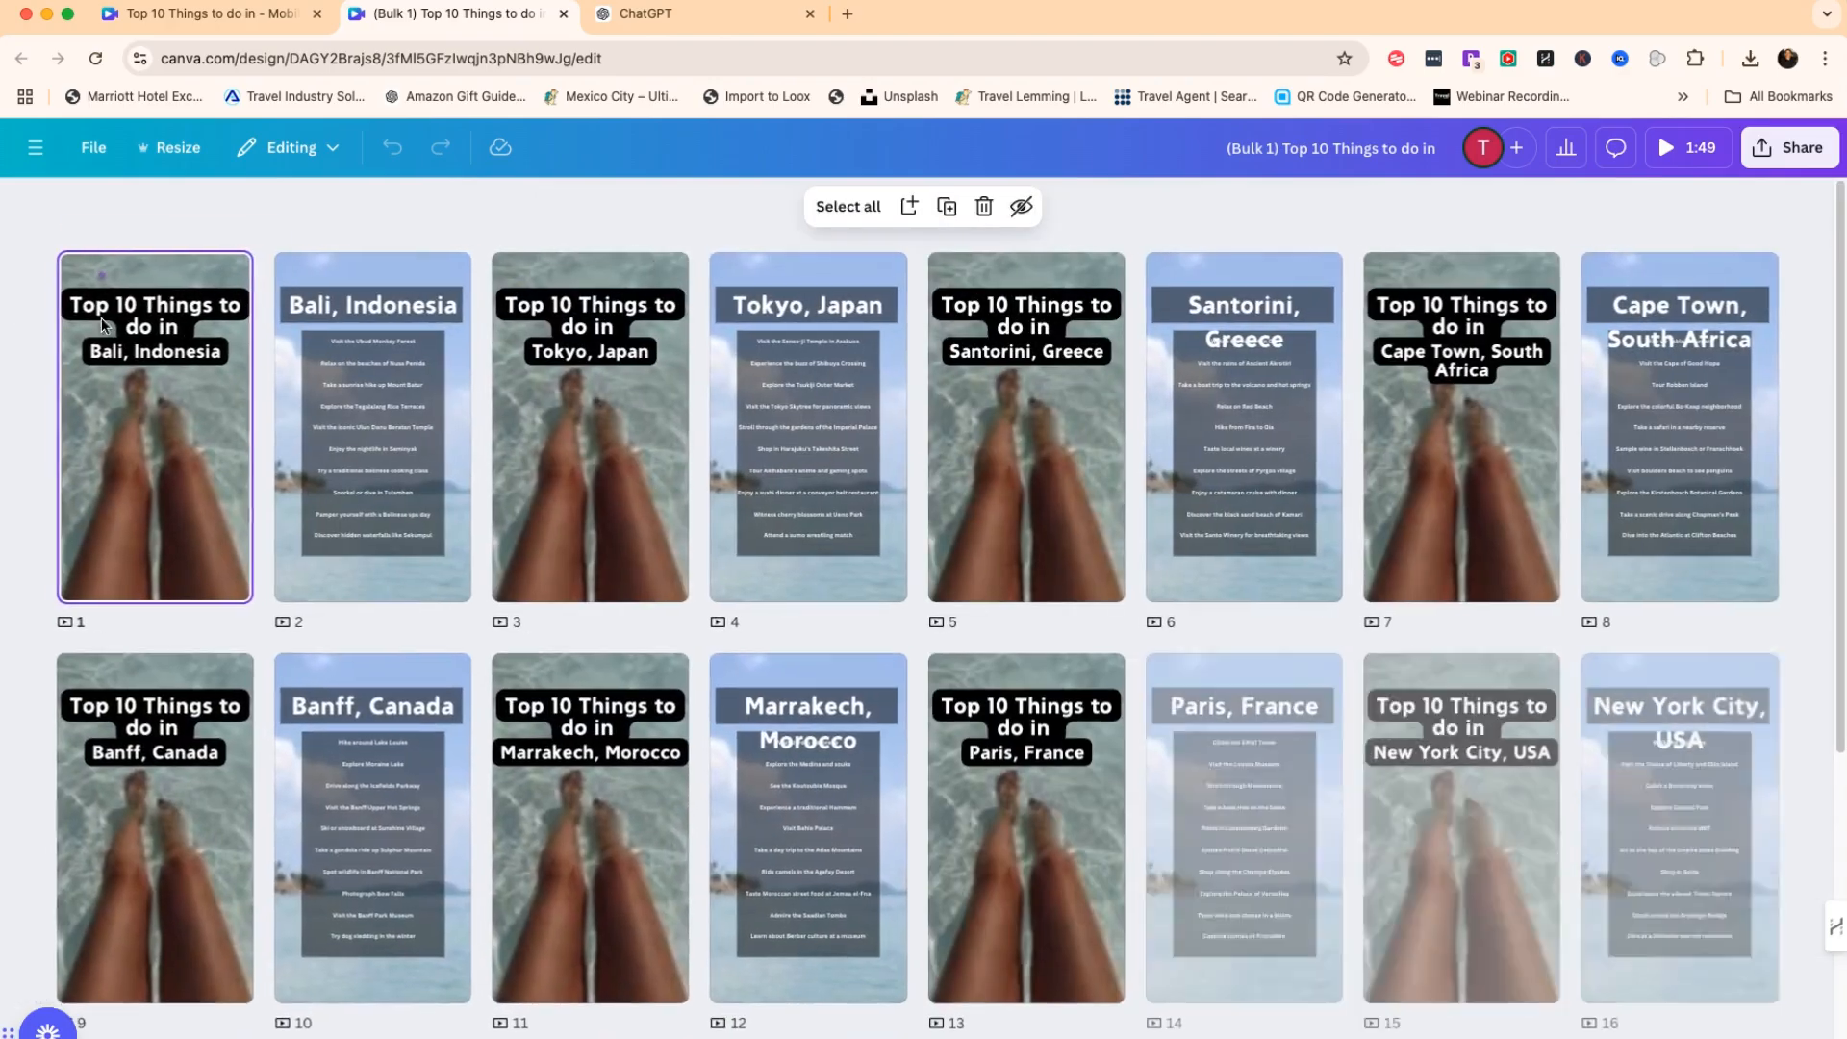
{"action": "scroll", "coordinate": [1651, 736], "scroll_direction": "down", "scroll_amount": 5}
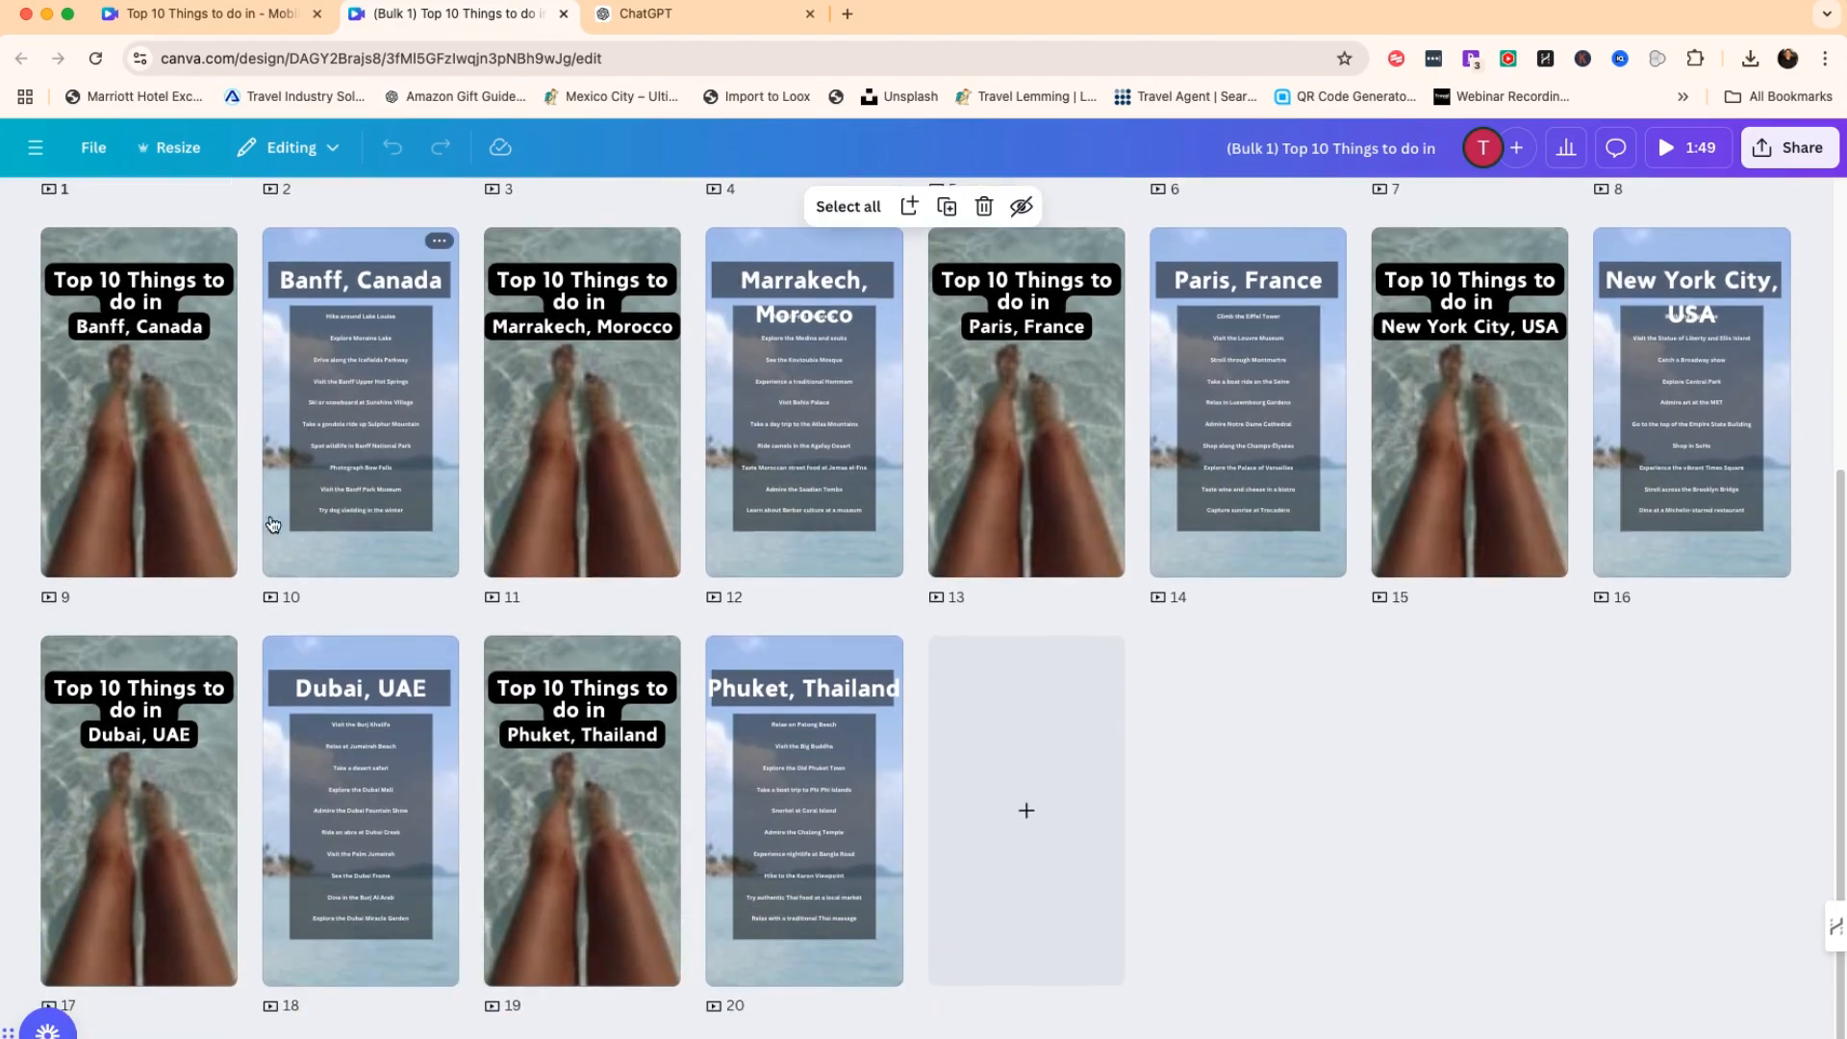
{"action": "scroll", "coordinate": [317, 554], "scroll_direction": "up", "scroll_amount": 5}
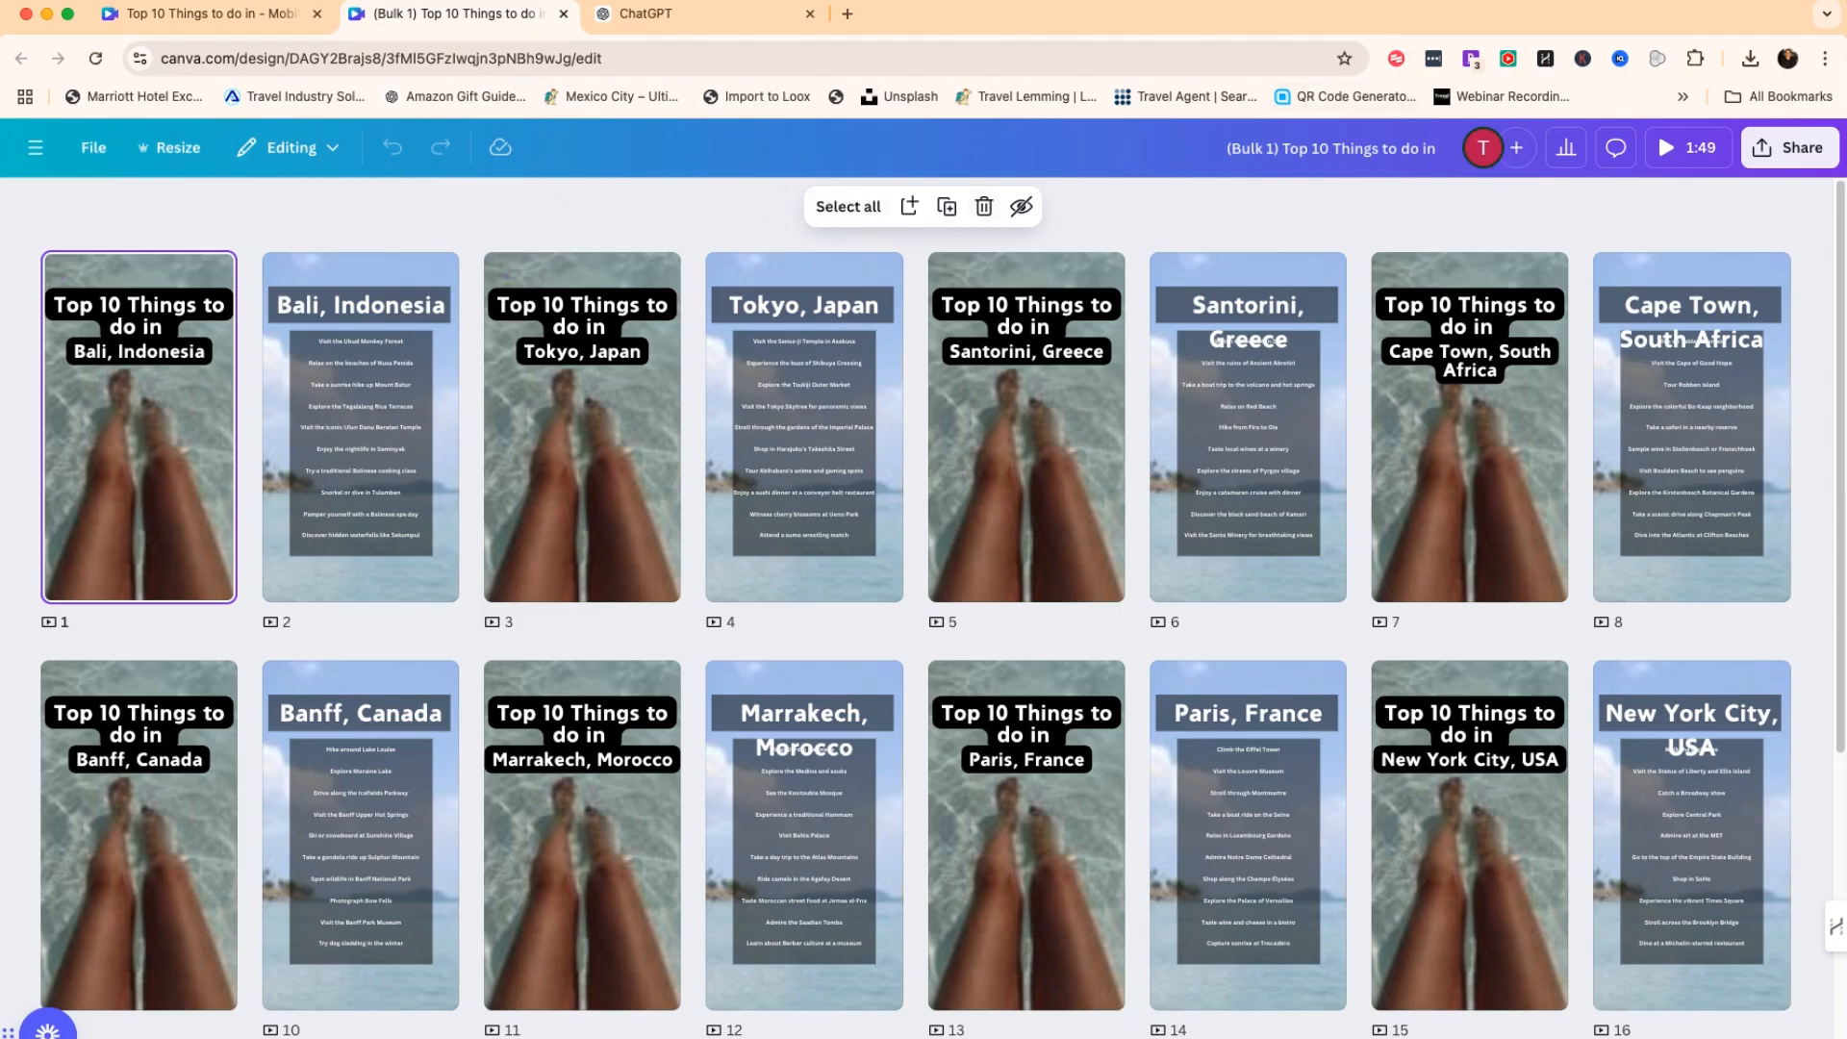
{"action": "double_click", "coordinate": [221, 433]}
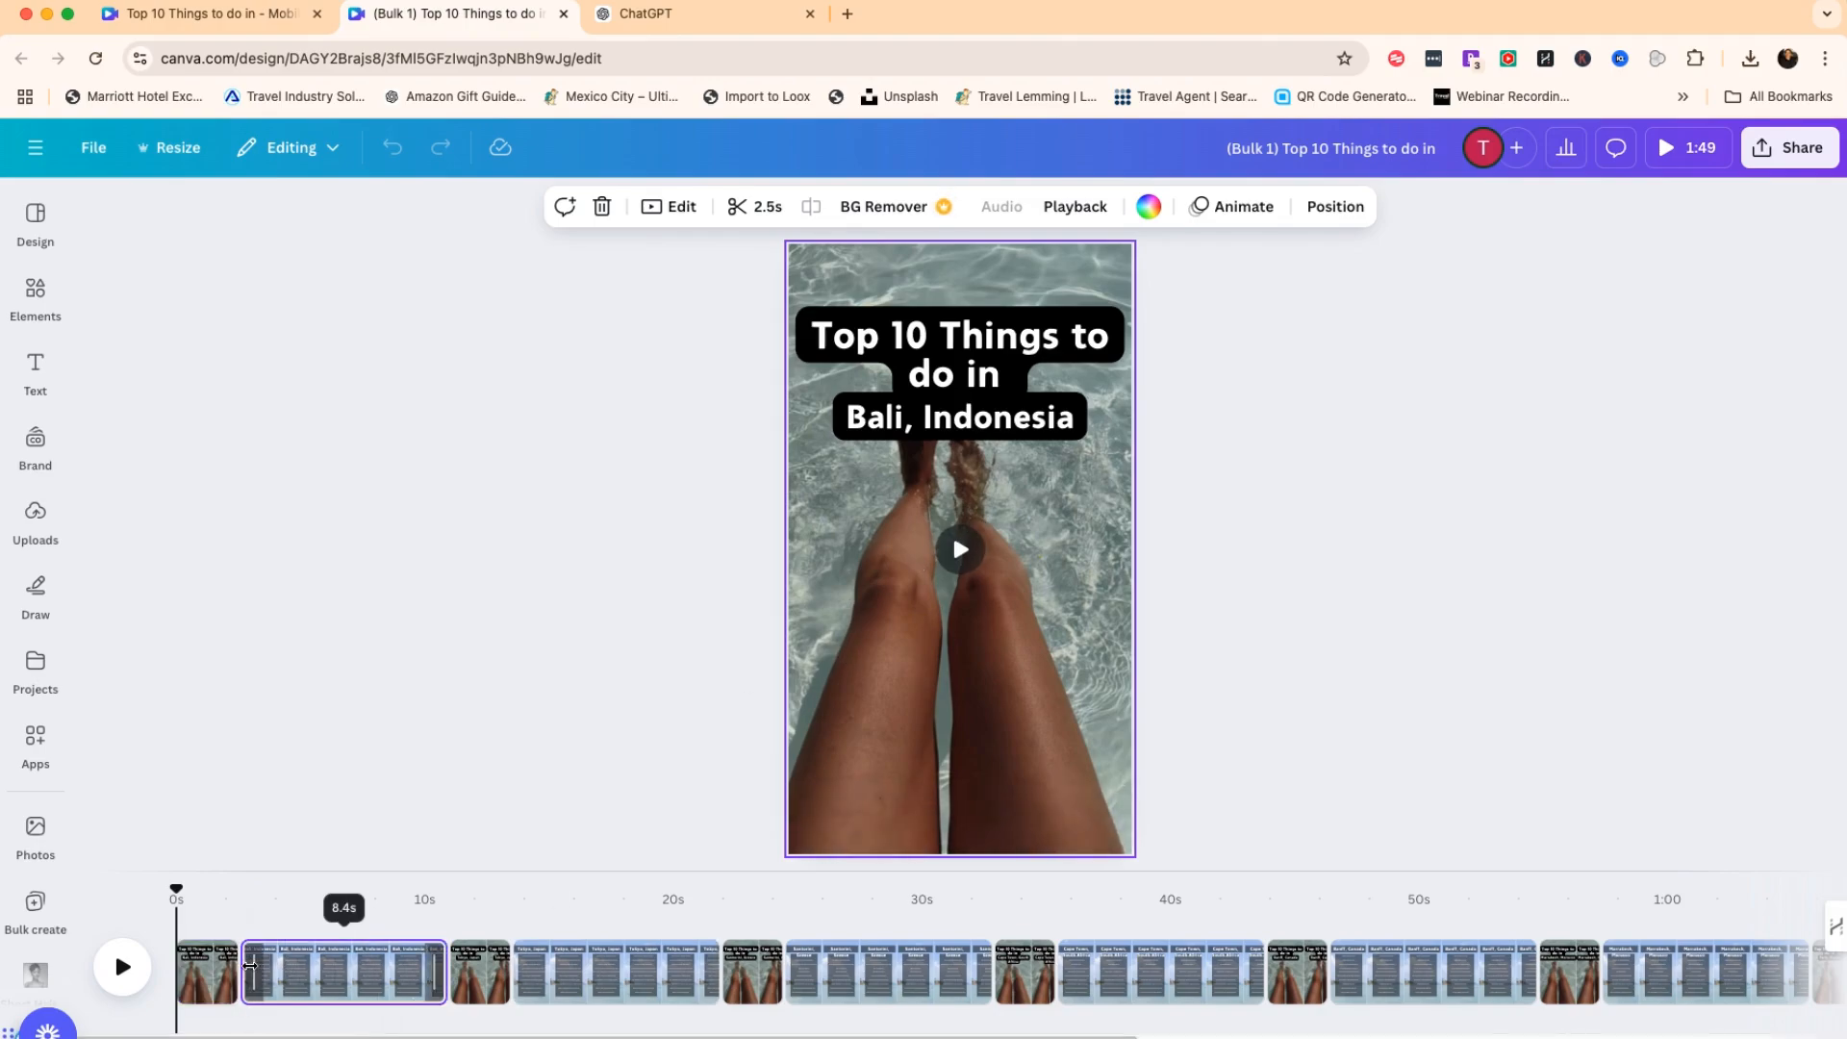
{"action": "left_click", "coordinate": [250, 965]}
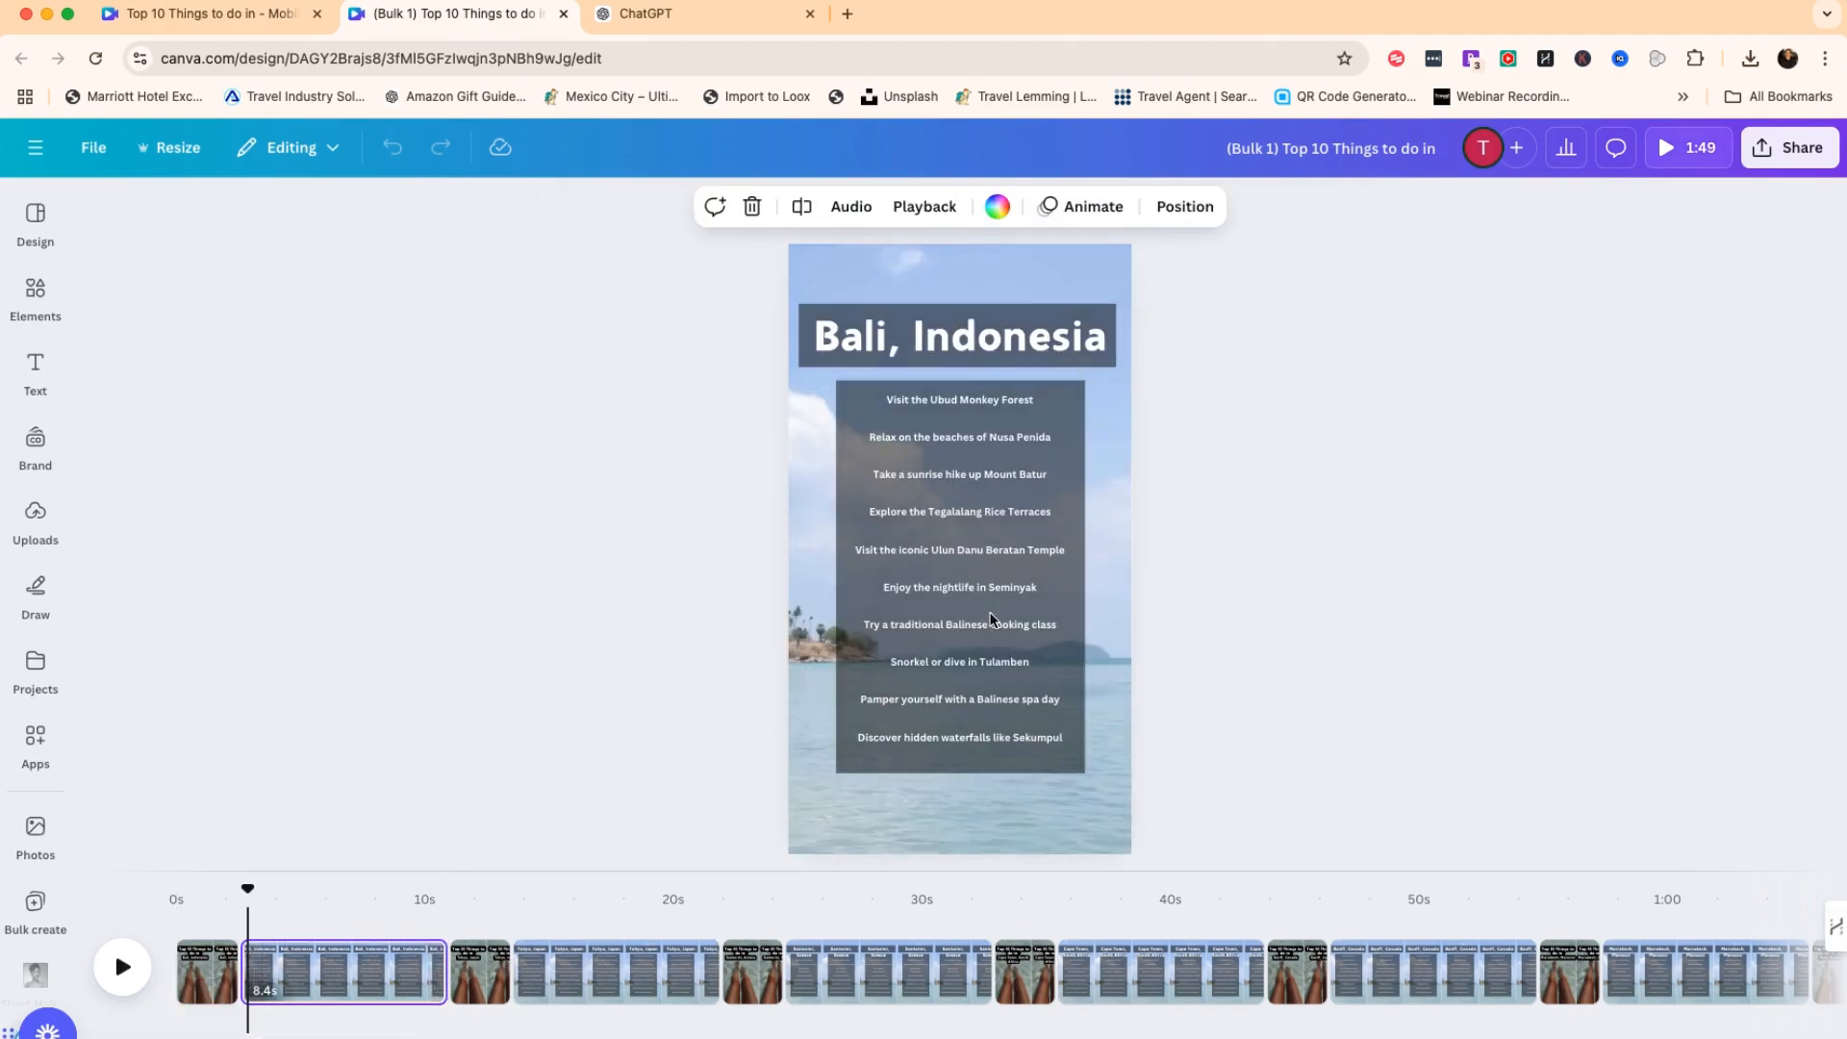
{"action": "scroll", "coordinate": [924, 385], "scroll_direction": "down", "scroll_amount": 2}
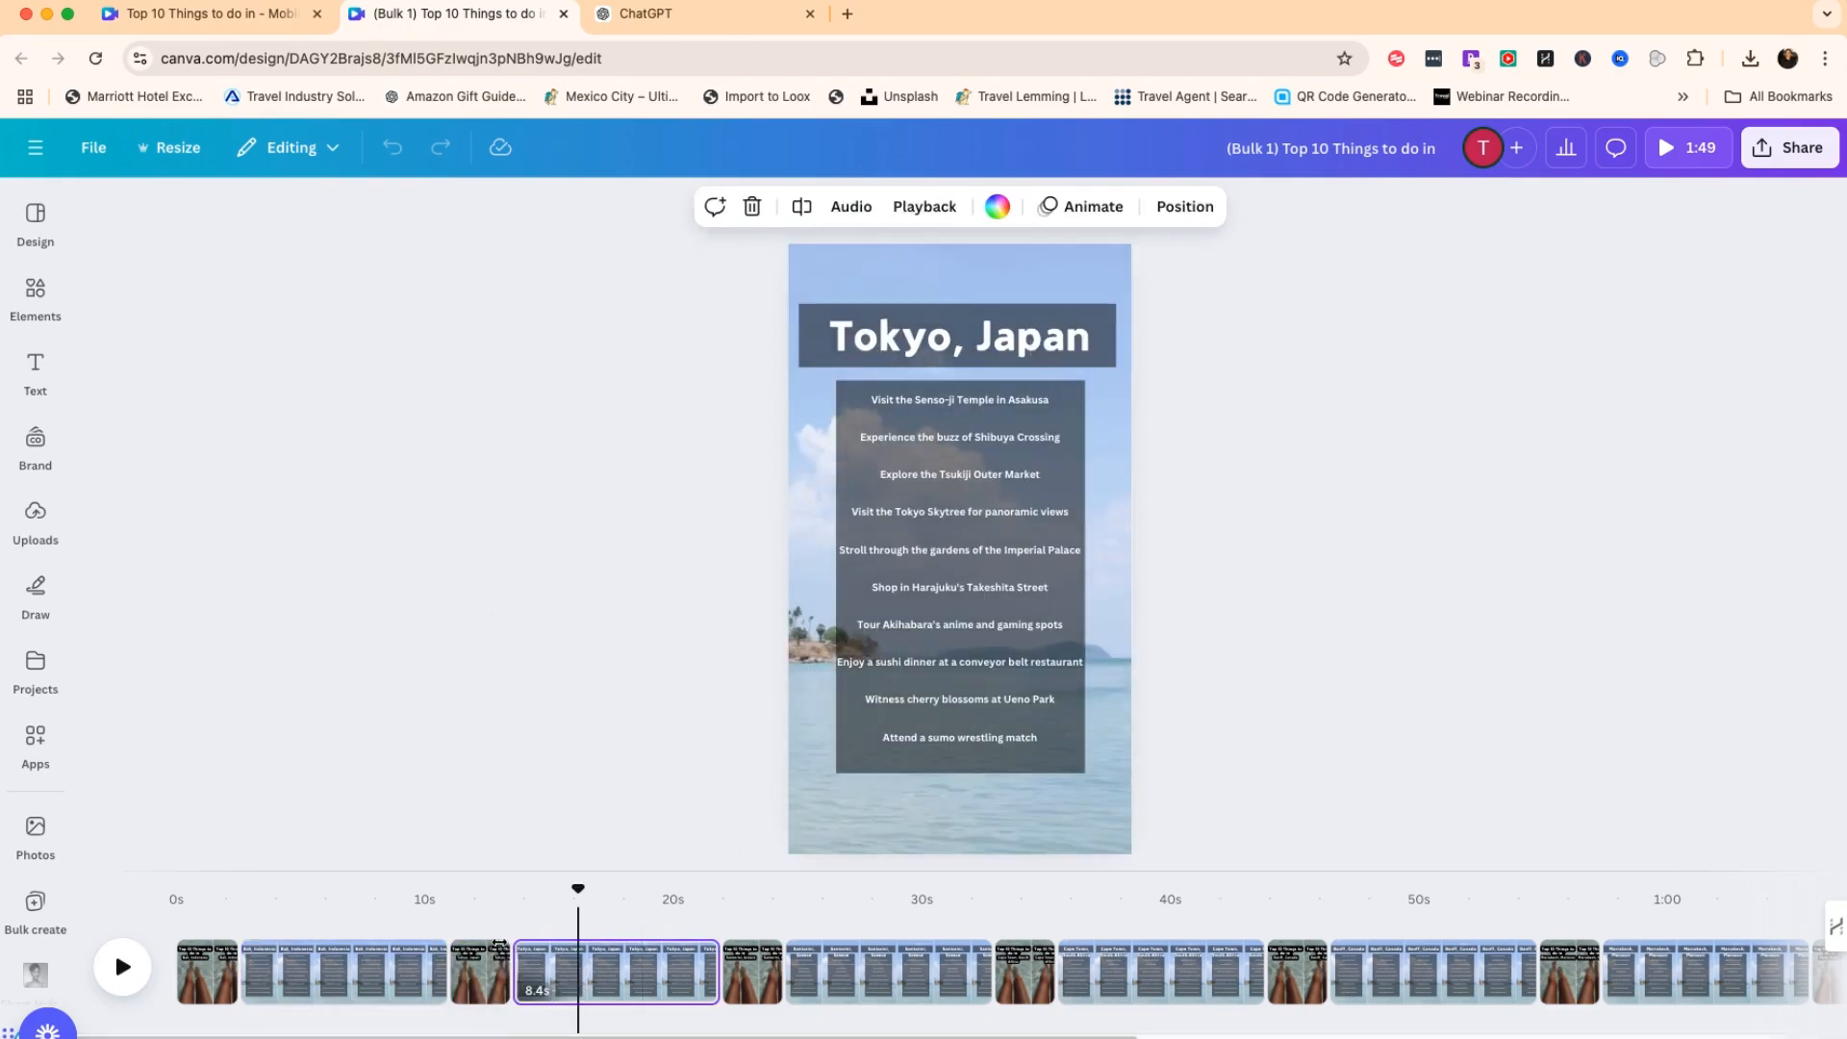
{"action": "left_click", "coordinate": [752, 971]}
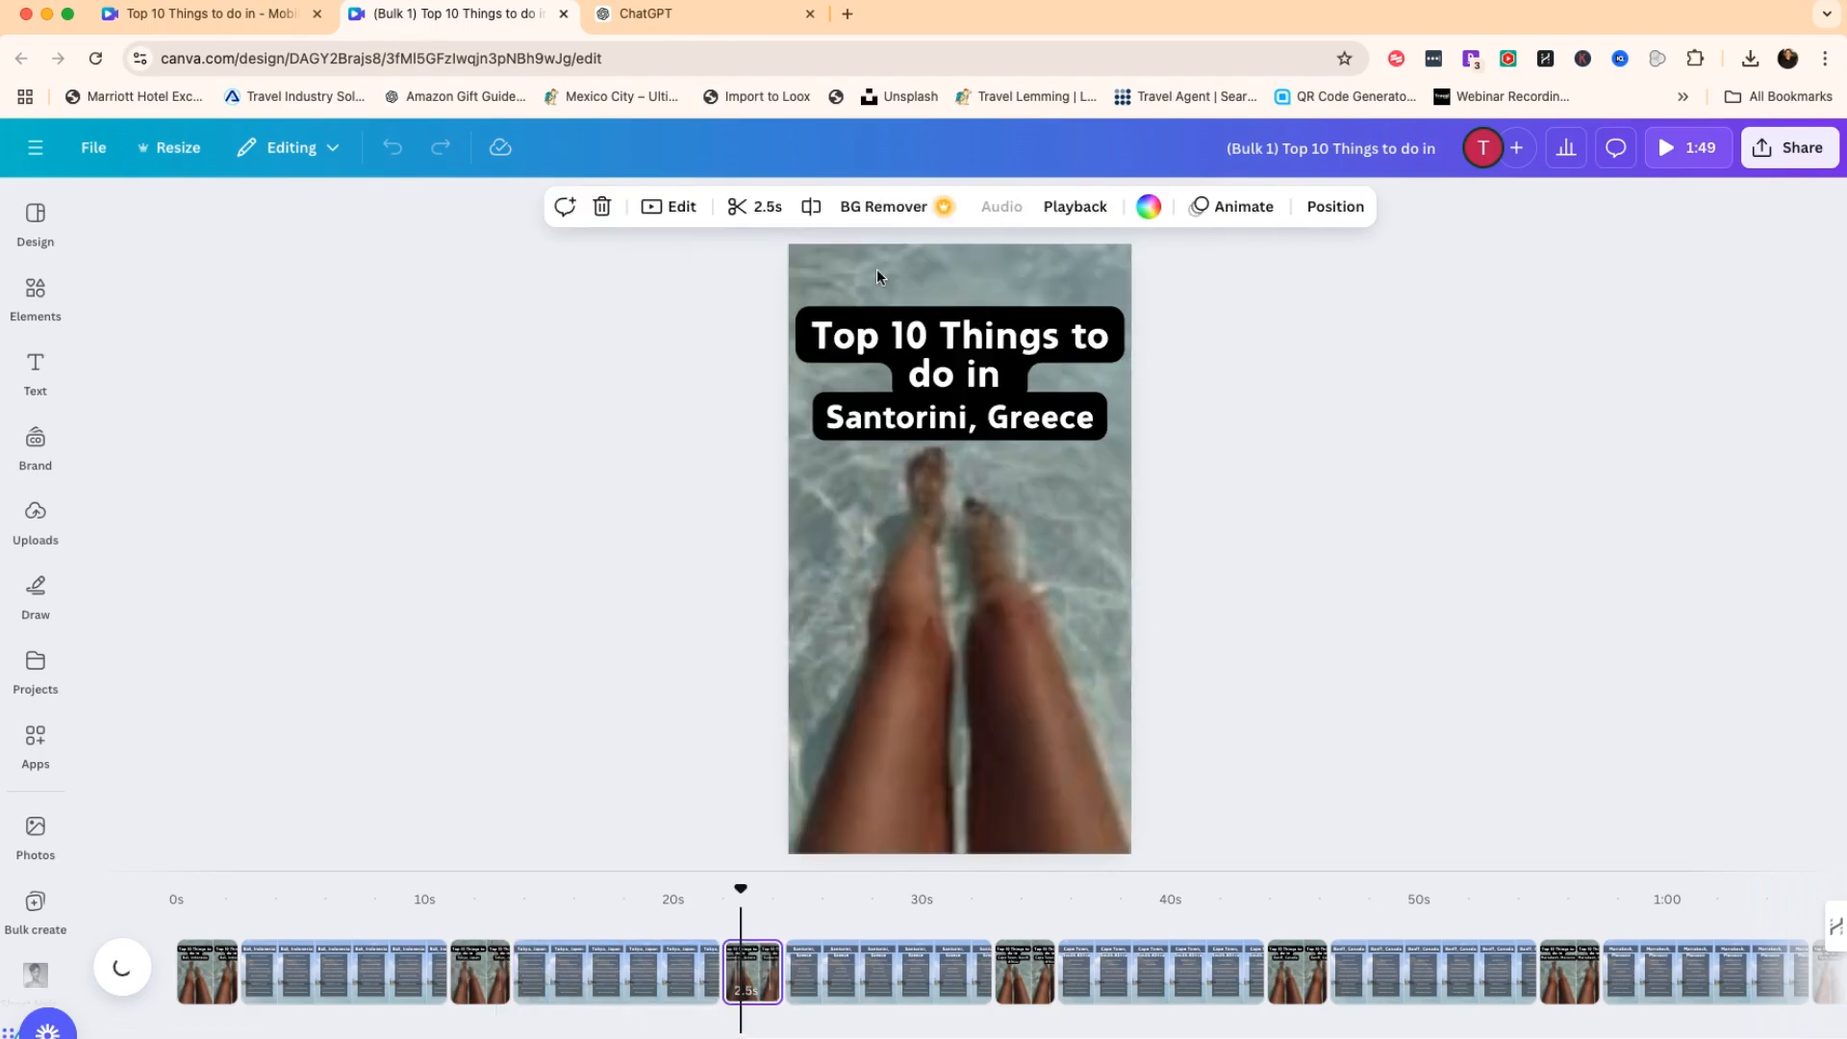
Shorten the title on the Santorini activity list page to "Santorini".
{"action": "left_click", "coordinate": [793, 976]}
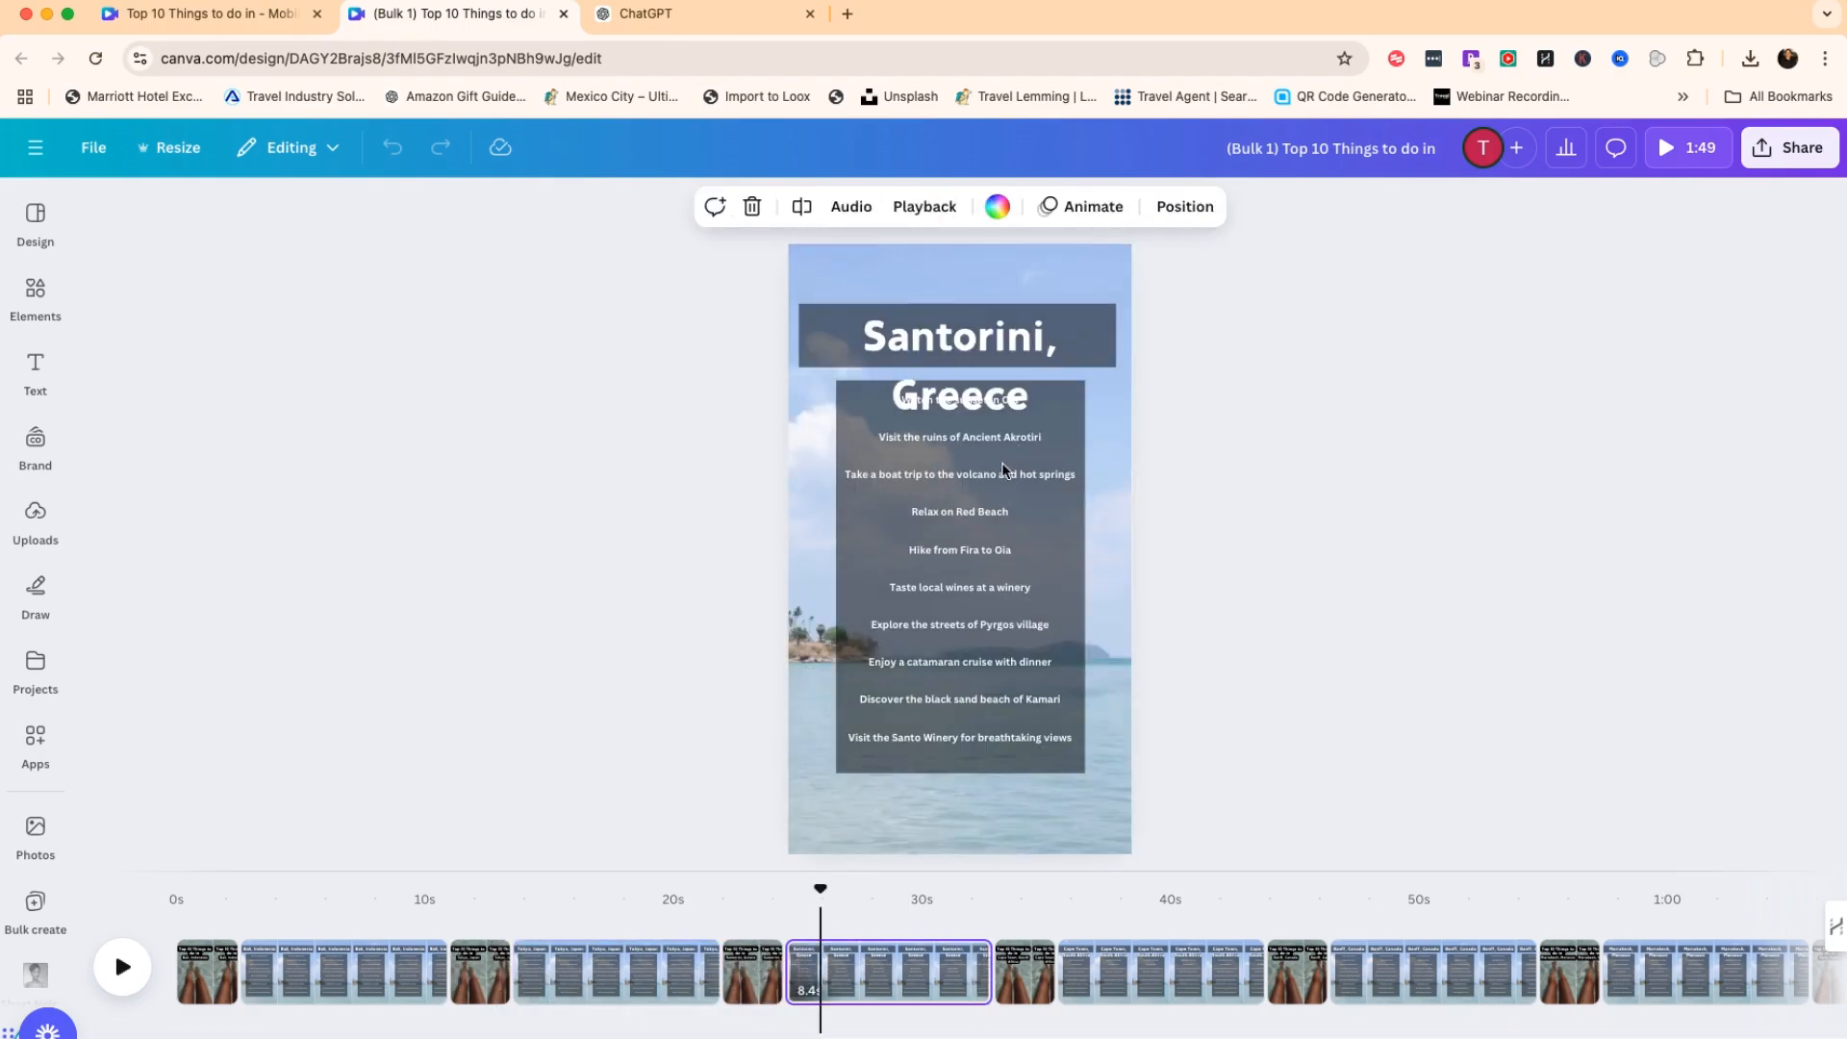
{"action": "left_click", "coordinate": [964, 358]}
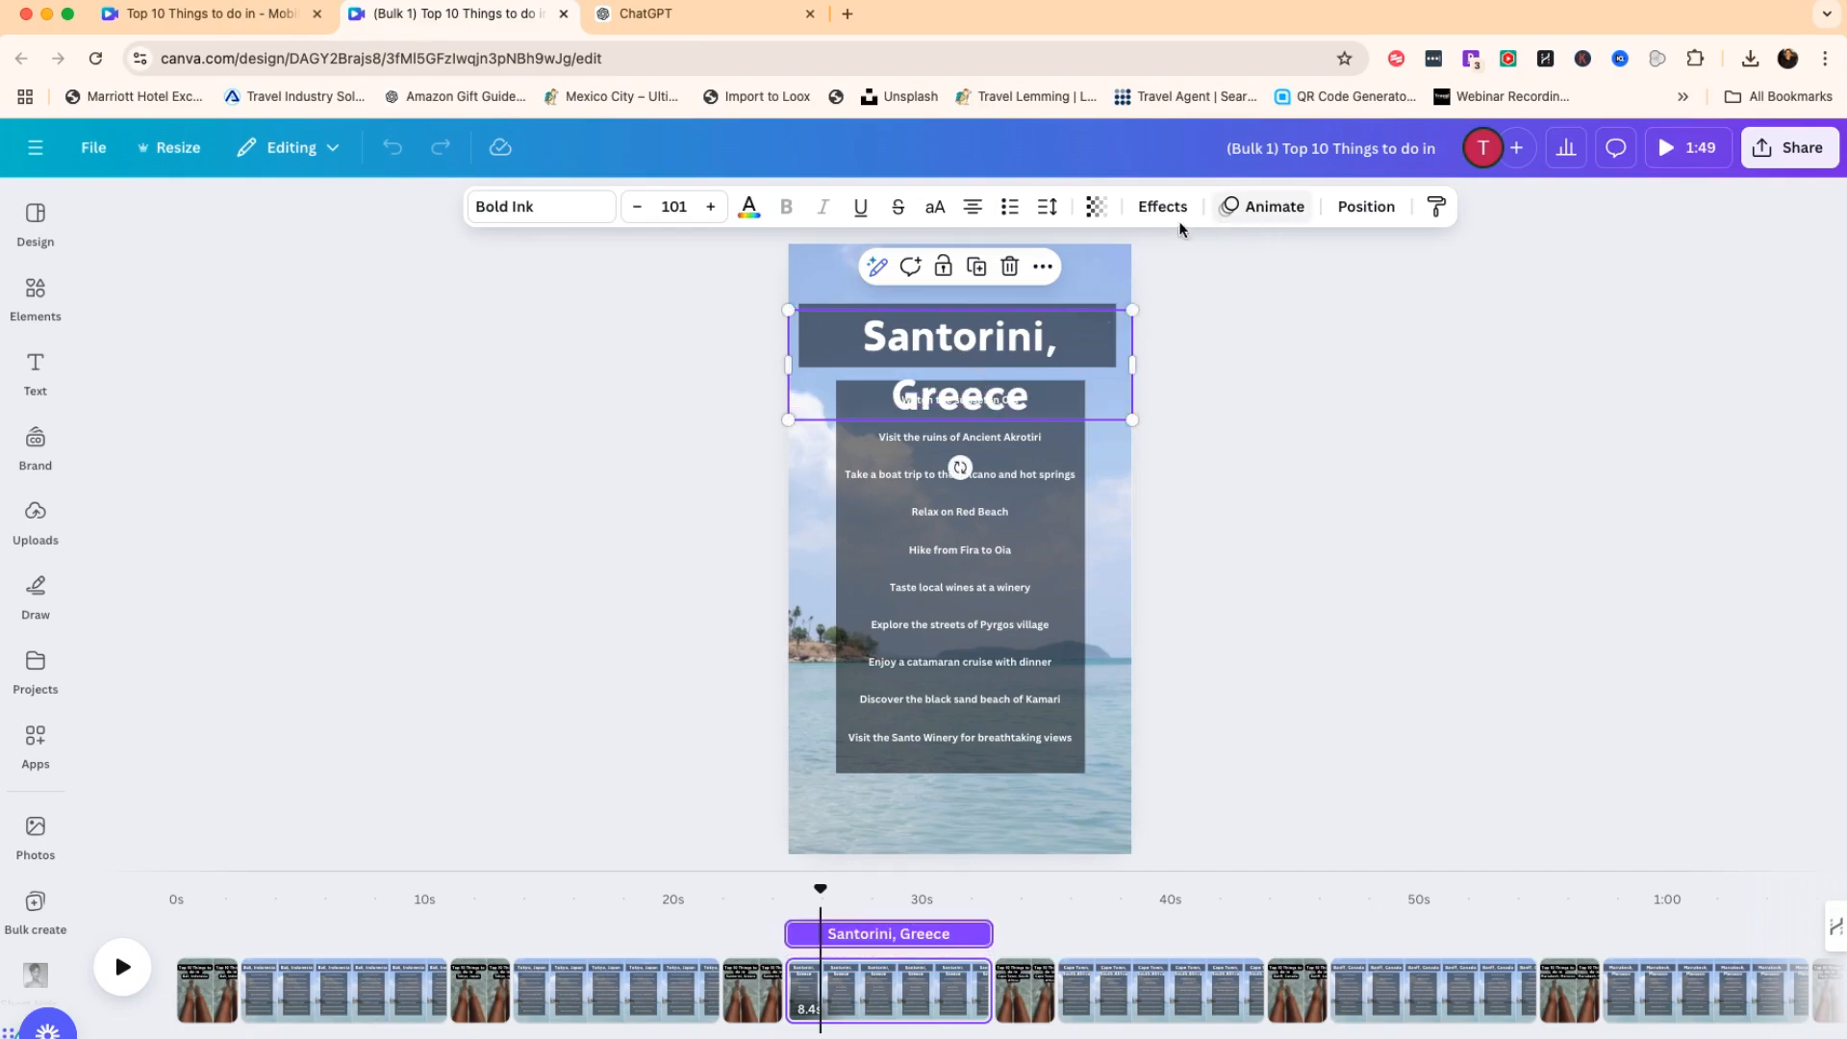
{"action": "left_click", "coordinate": [1075, 326]}
{"action": "left_click", "coordinate": [1037, 387]}
{"action": "double_click", "coordinate": [962, 397]}
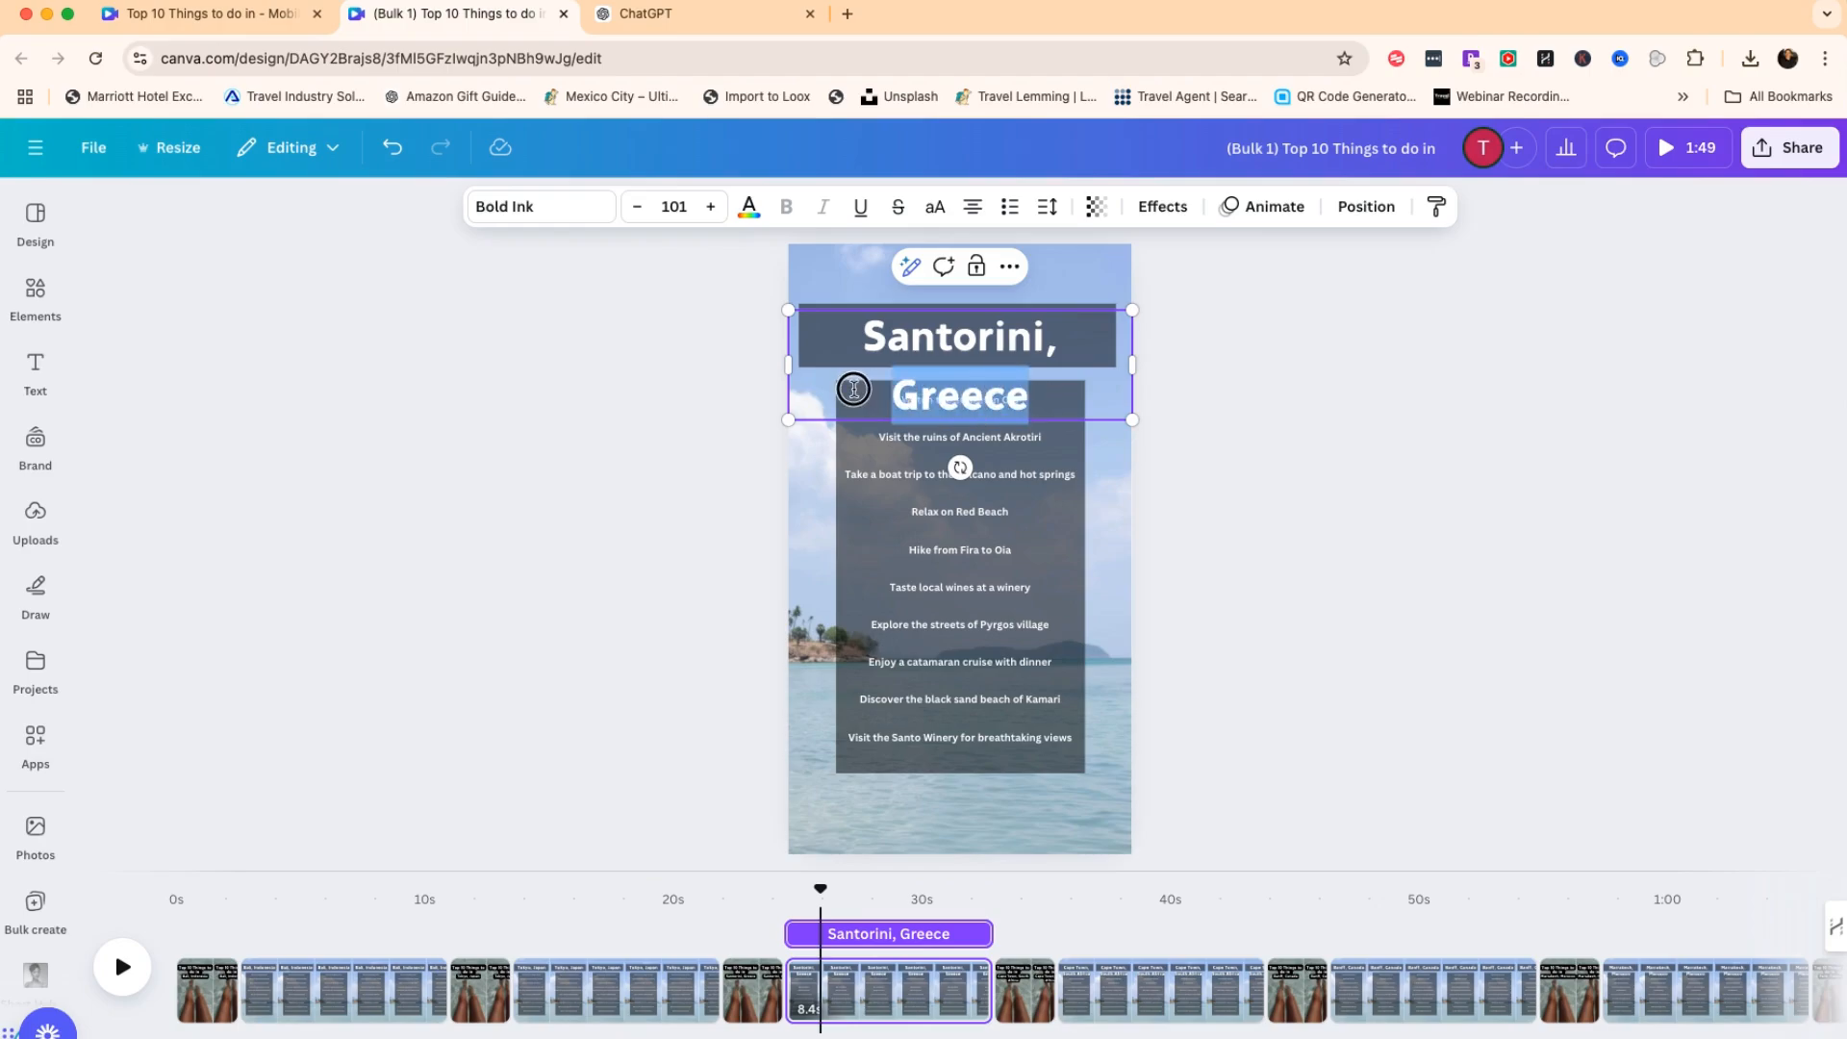
{"action": "key", "text": "BackSpace"}
{"action": "key", "text": "BackSpace"}
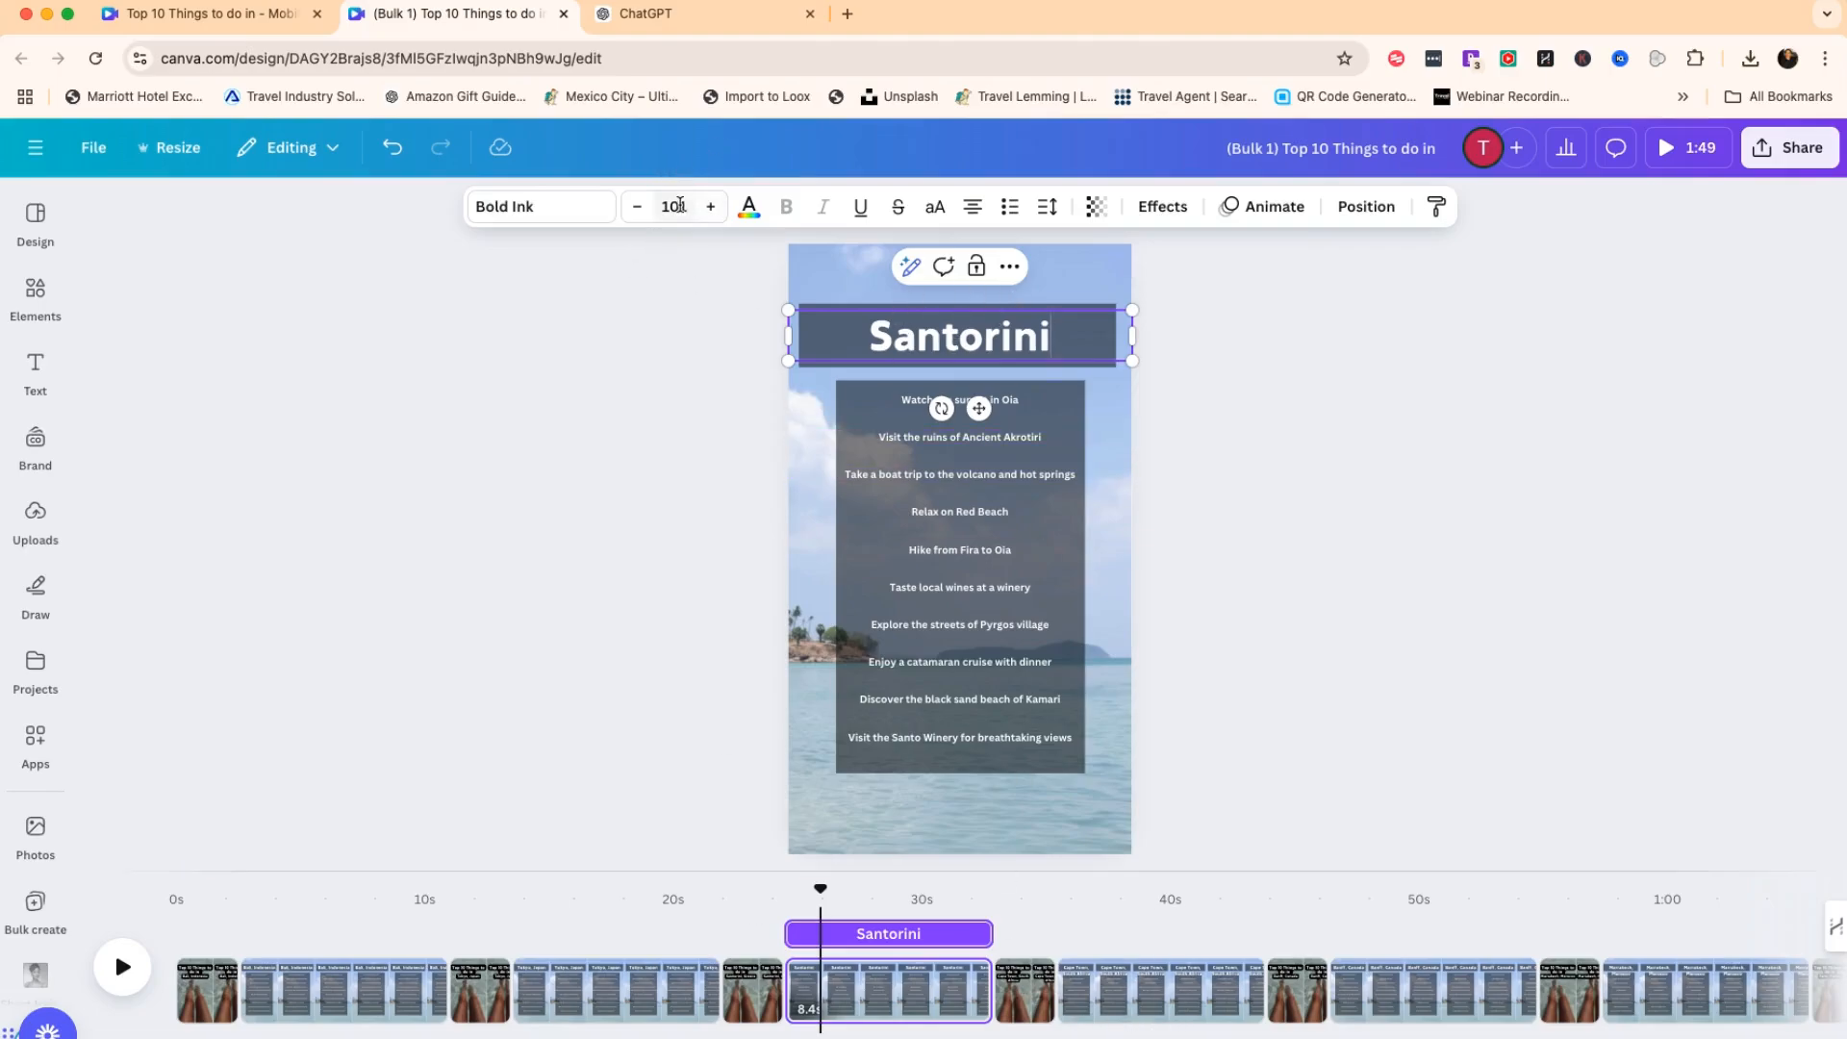
Shorten the destination text on the Cape Town intro page to "Cape Town".
{"action": "left_click", "coordinate": [1016, 1004]}
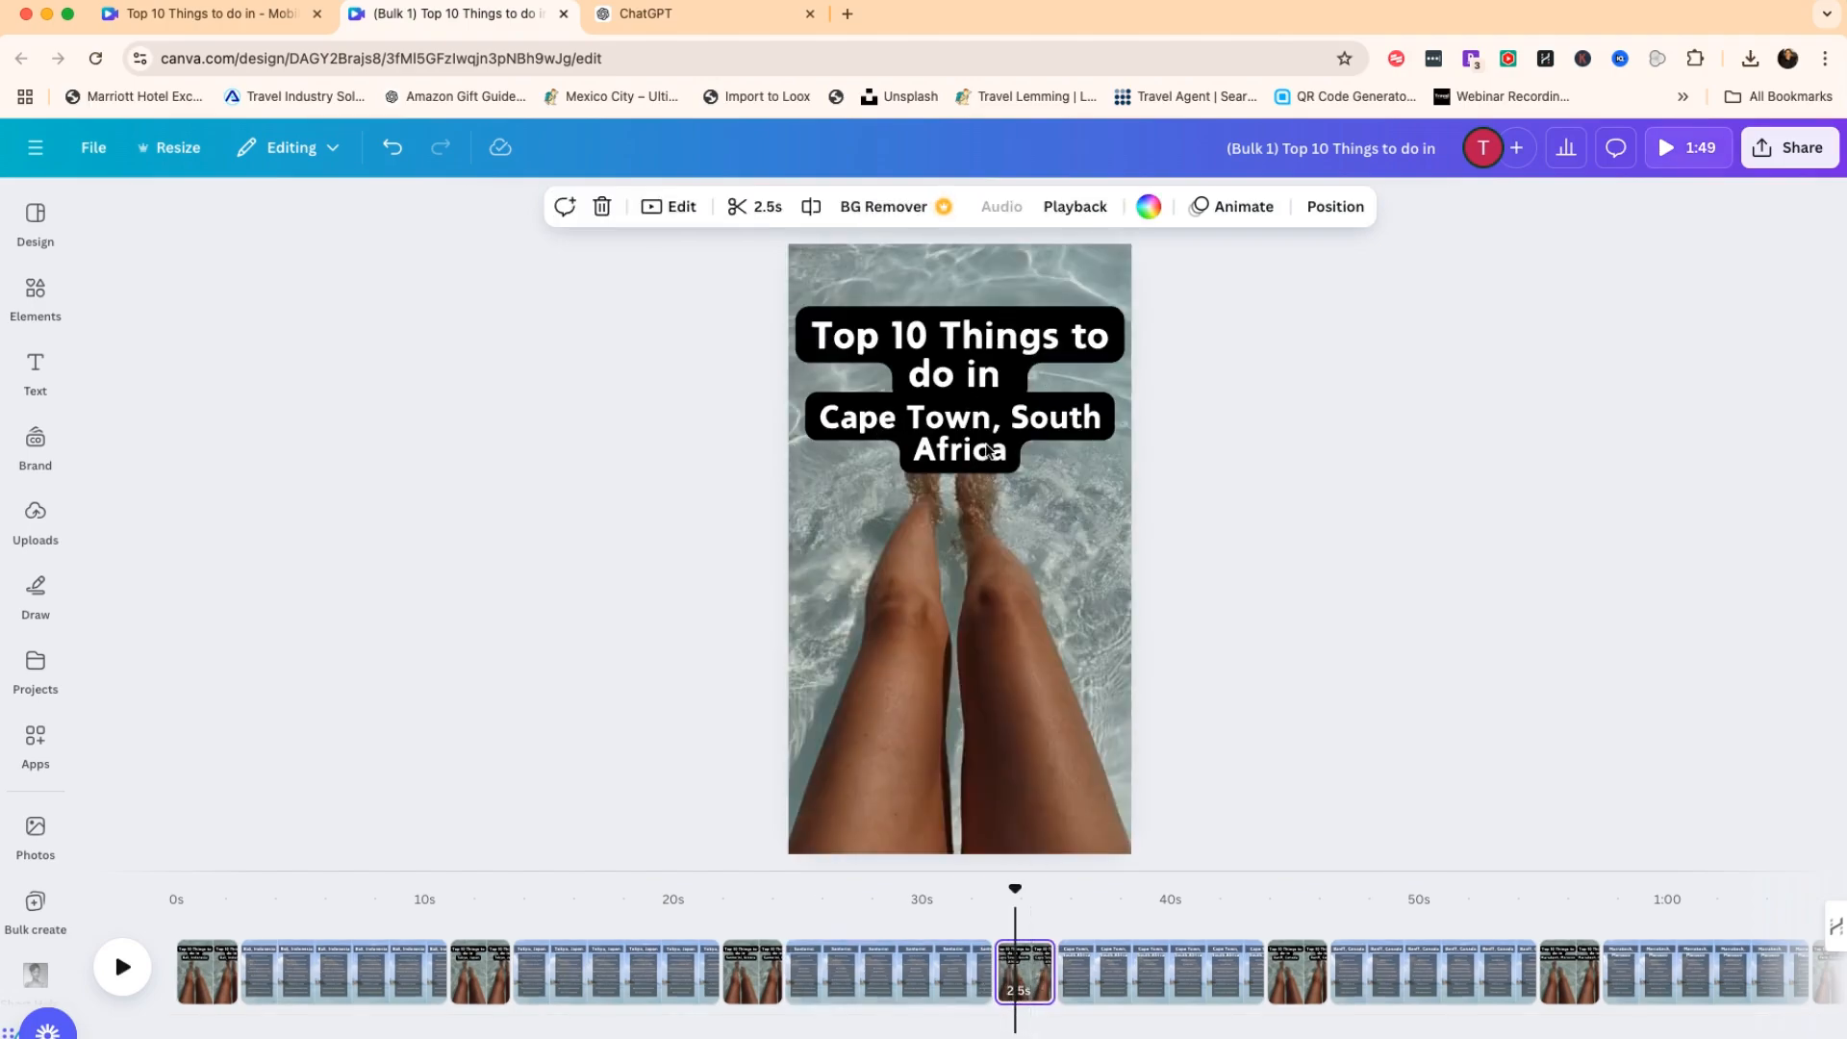
{"action": "left_click", "coordinate": [988, 451]}
{"action": "left_click", "coordinate": [988, 413]}
{"action": "left_click", "coordinate": [988, 414]}
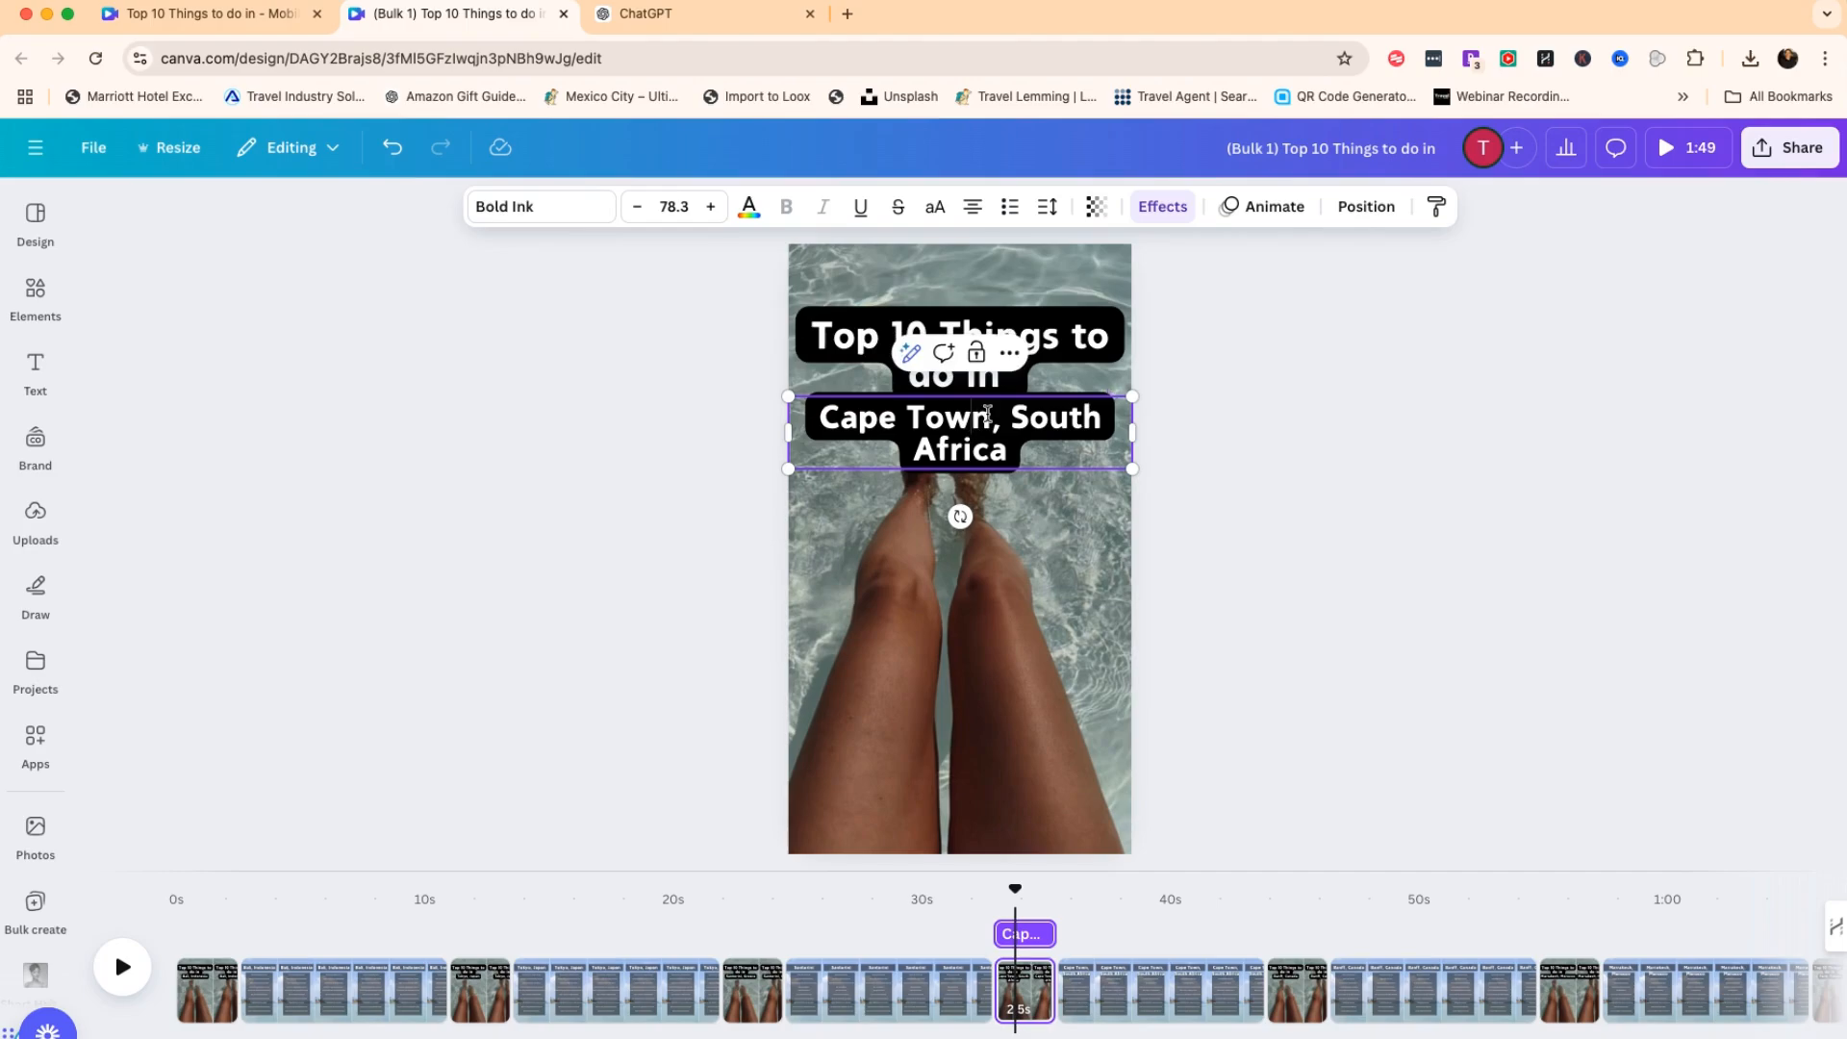
{"action": "left_click_drag", "start_coordinate": [991, 416], "coordinate": [1022, 450]}
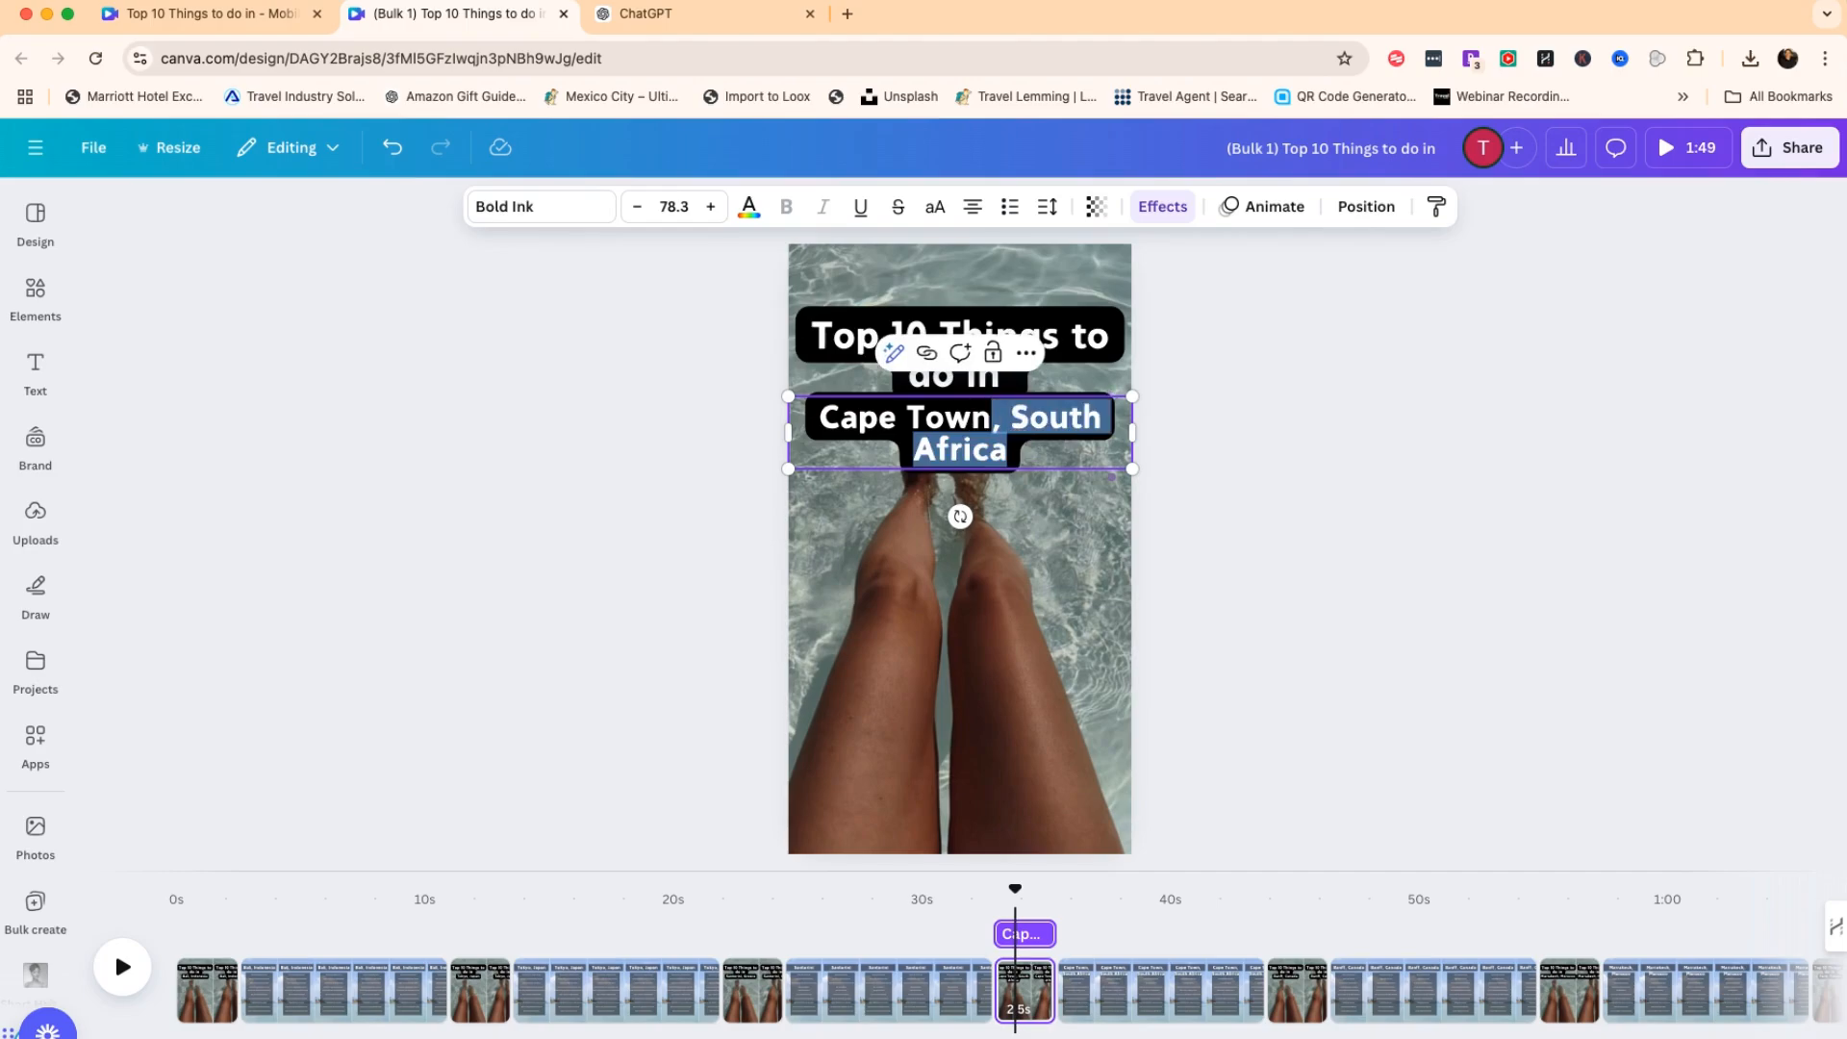
{"action": "key", "text": "BackSpace"}
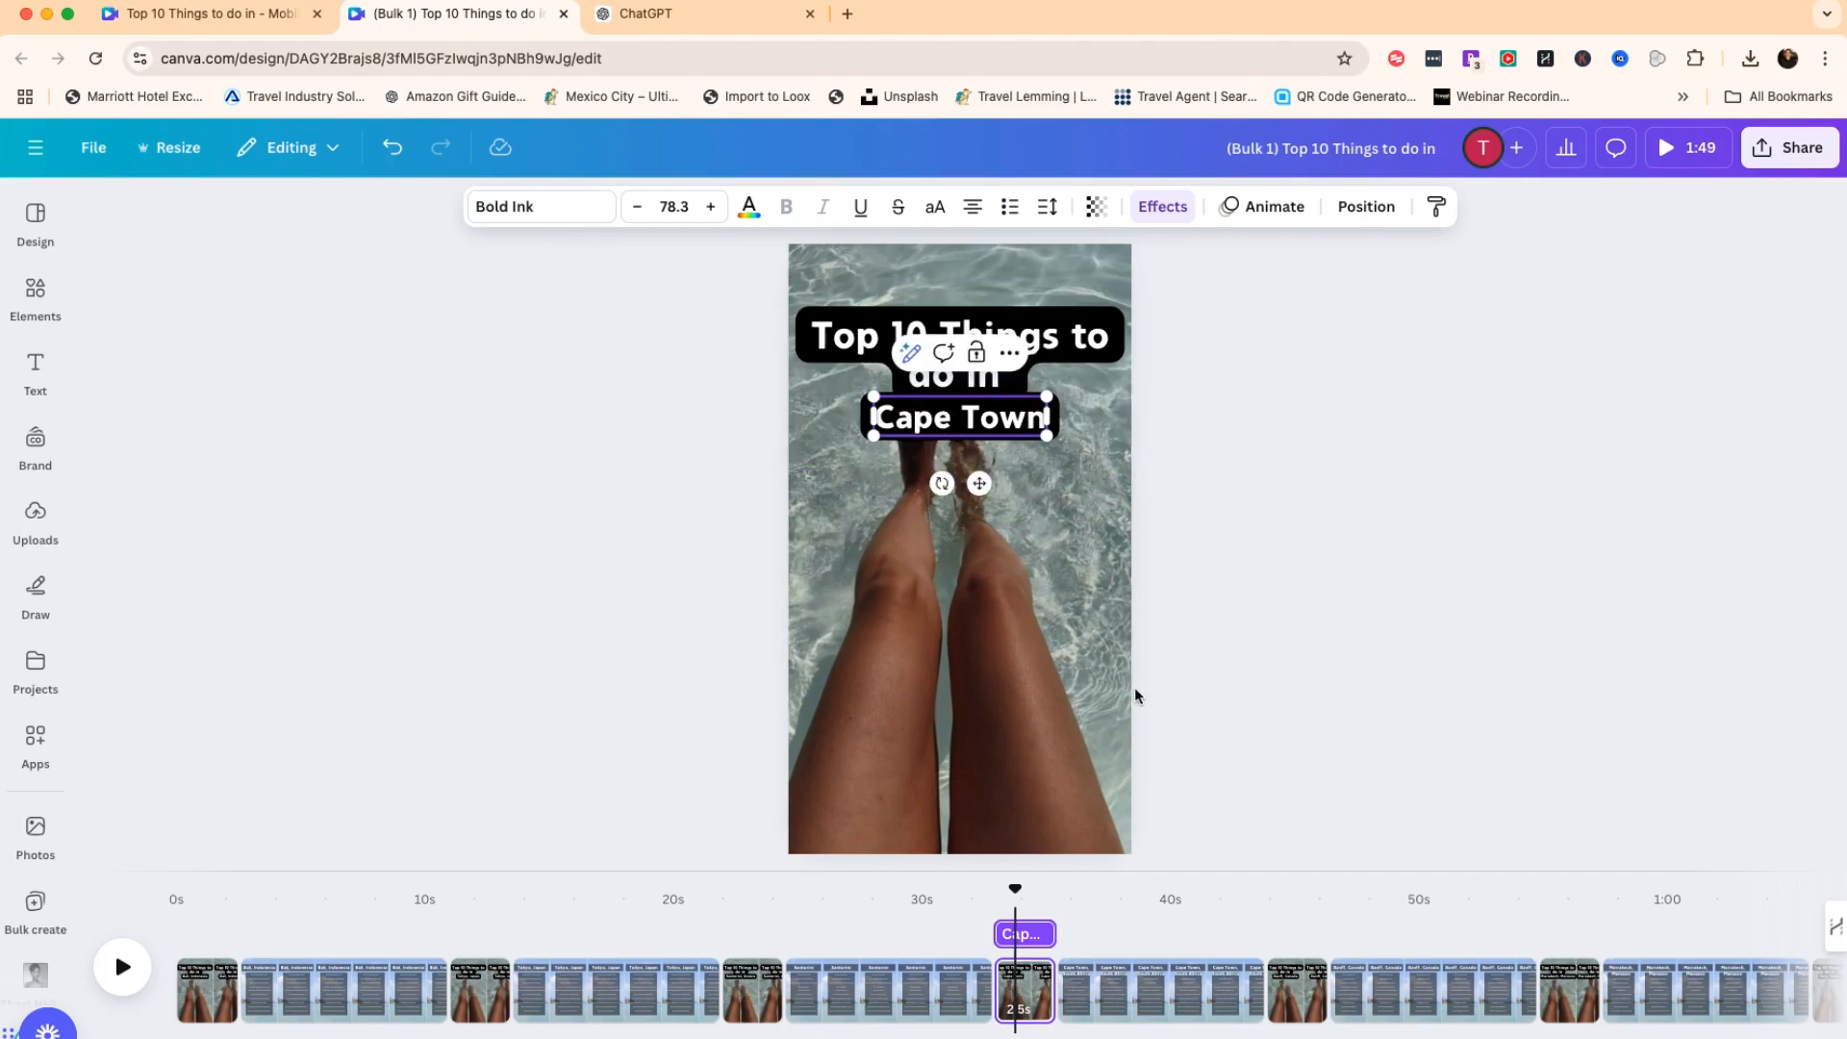
Shorten the title on the Cape Town activity list page to "Cape Town".
{"action": "left_click", "coordinate": [1119, 1000]}
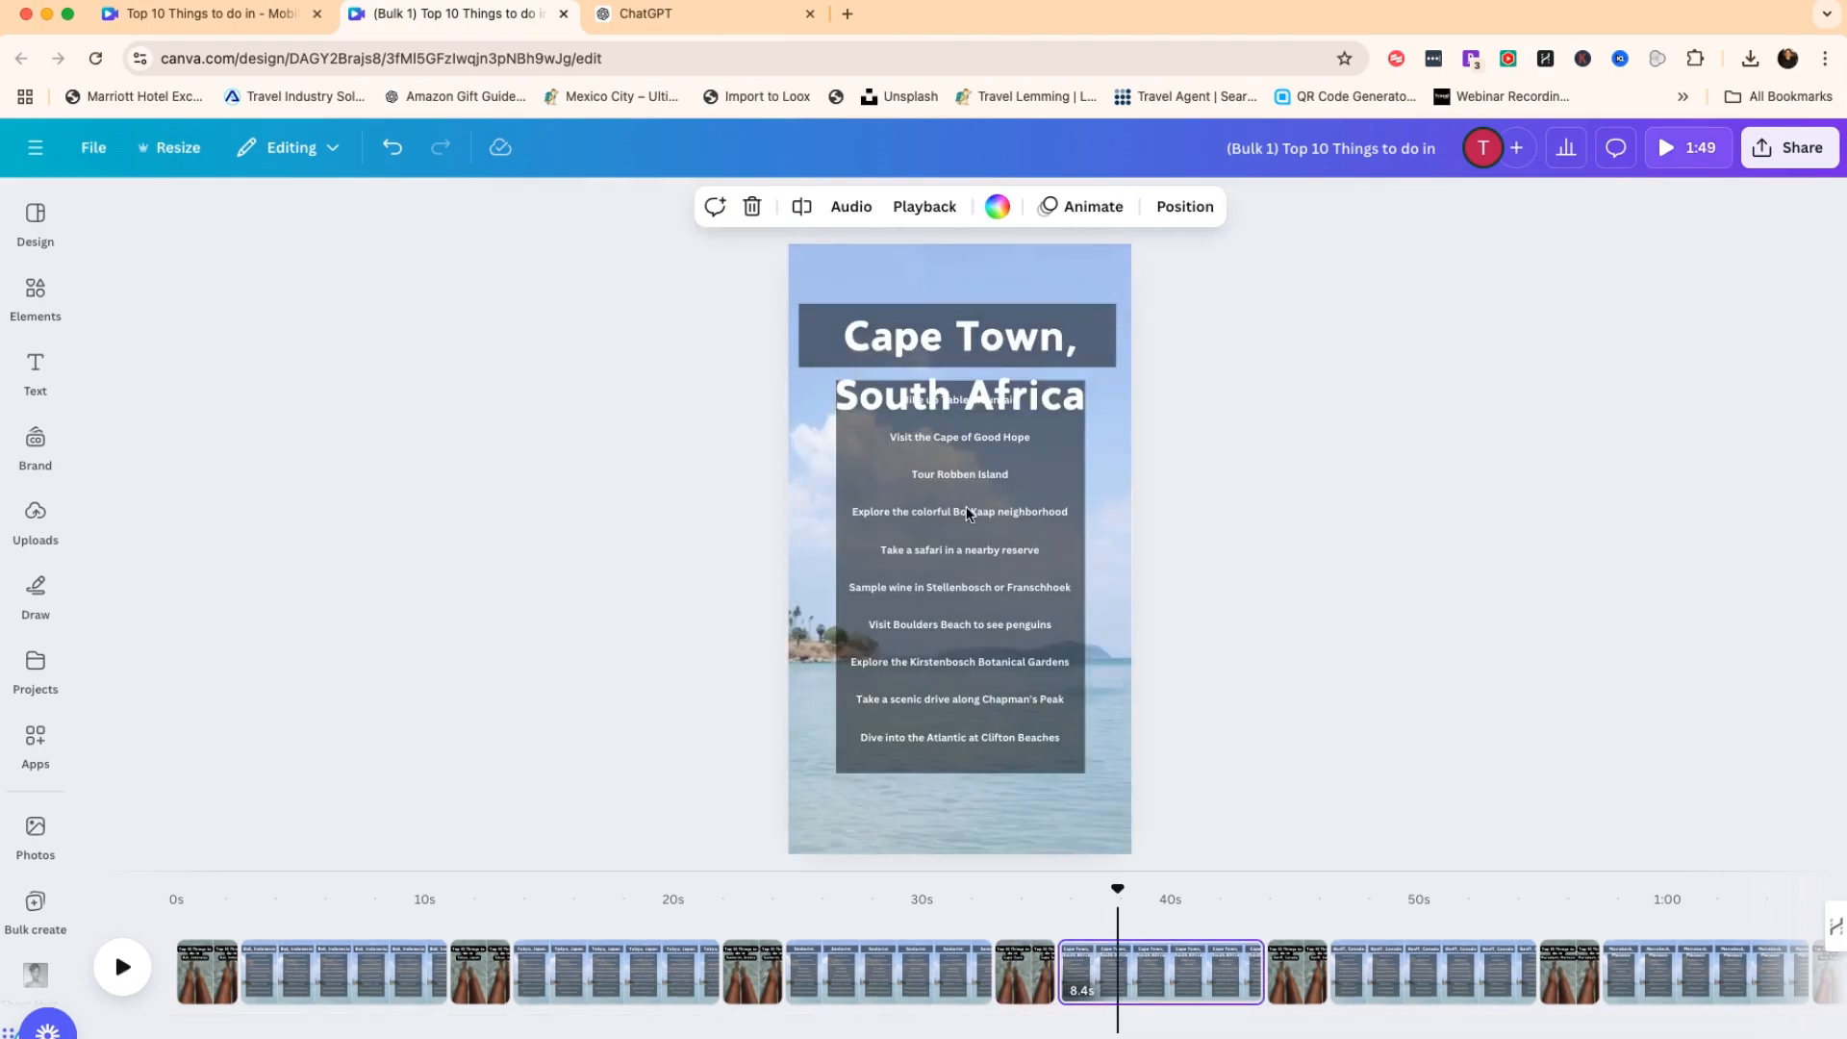
{"action": "left_click", "coordinate": [1068, 396]}
{"action": "left_click_drag", "start_coordinate": [1083, 396], "coordinate": [800, 406]}
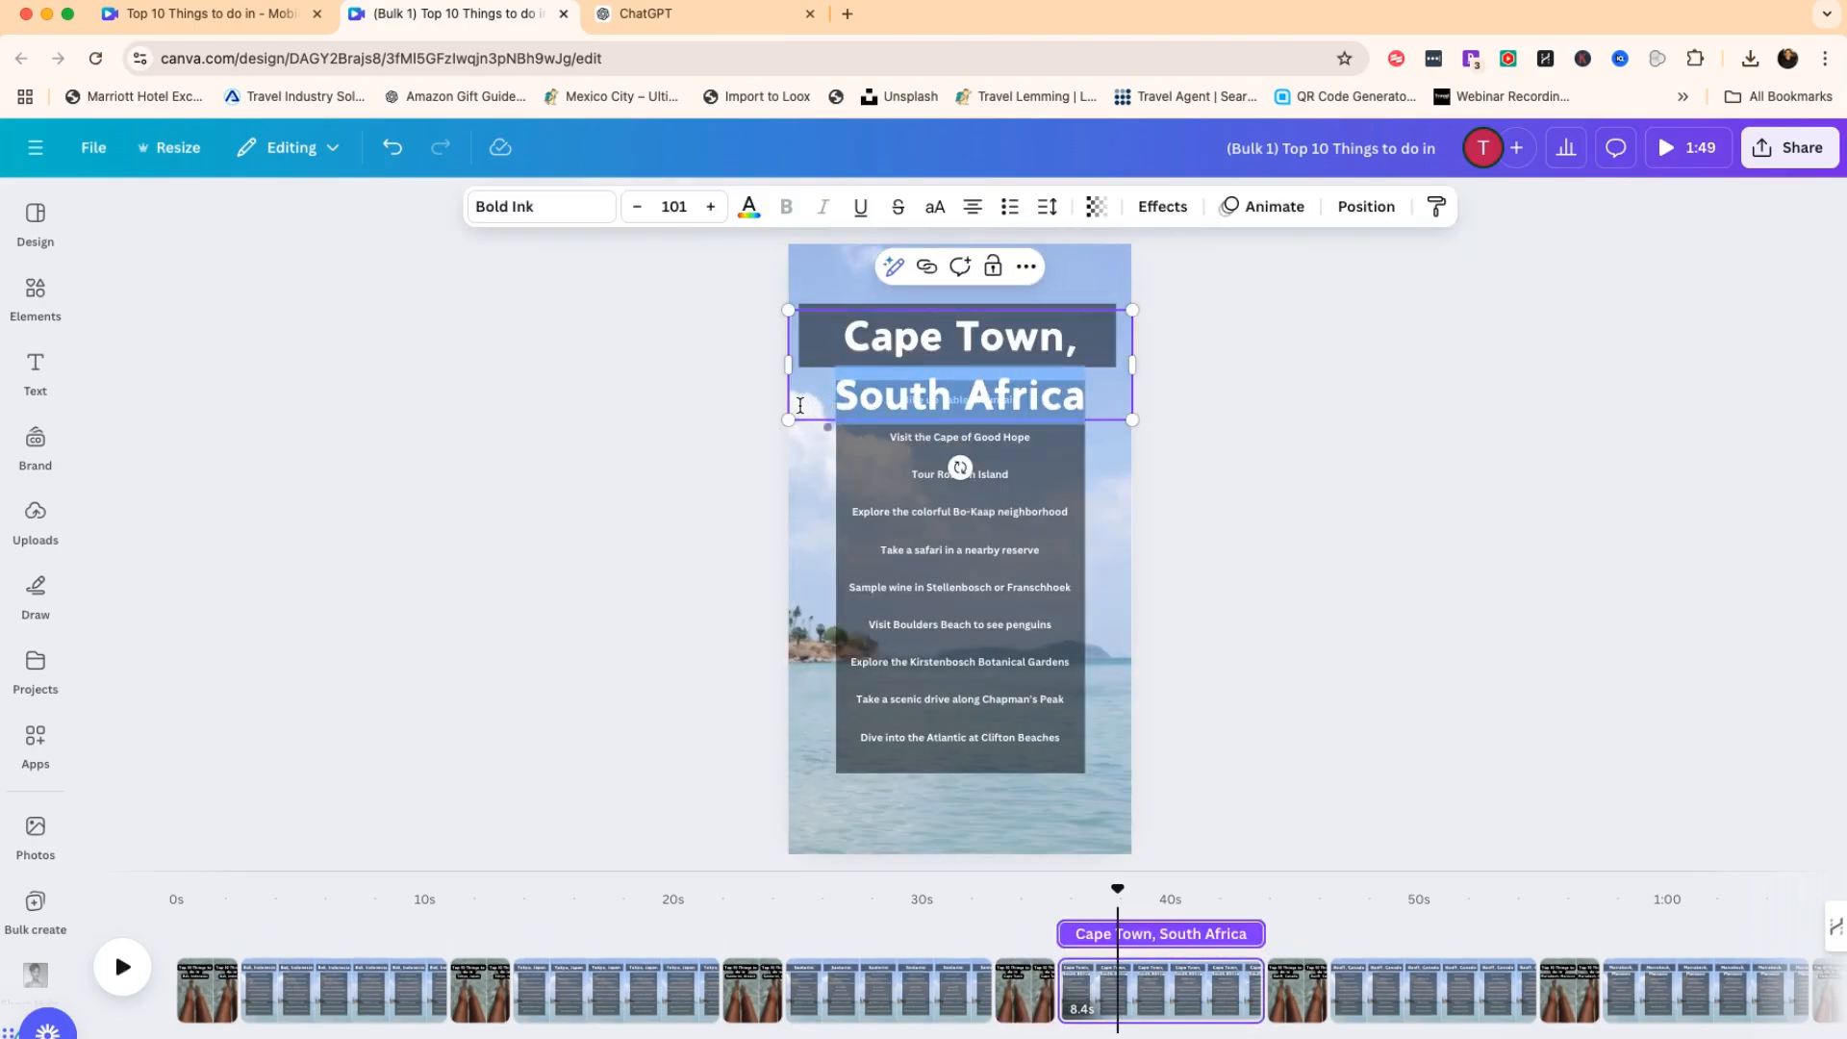
{"action": "key", "text": "BackSpace"}
{"action": "key", "text": "BackSpace"}
{"action": "key", "text": "BackSpace"}
{"action": "left_click", "coordinate": [1340, 528]}
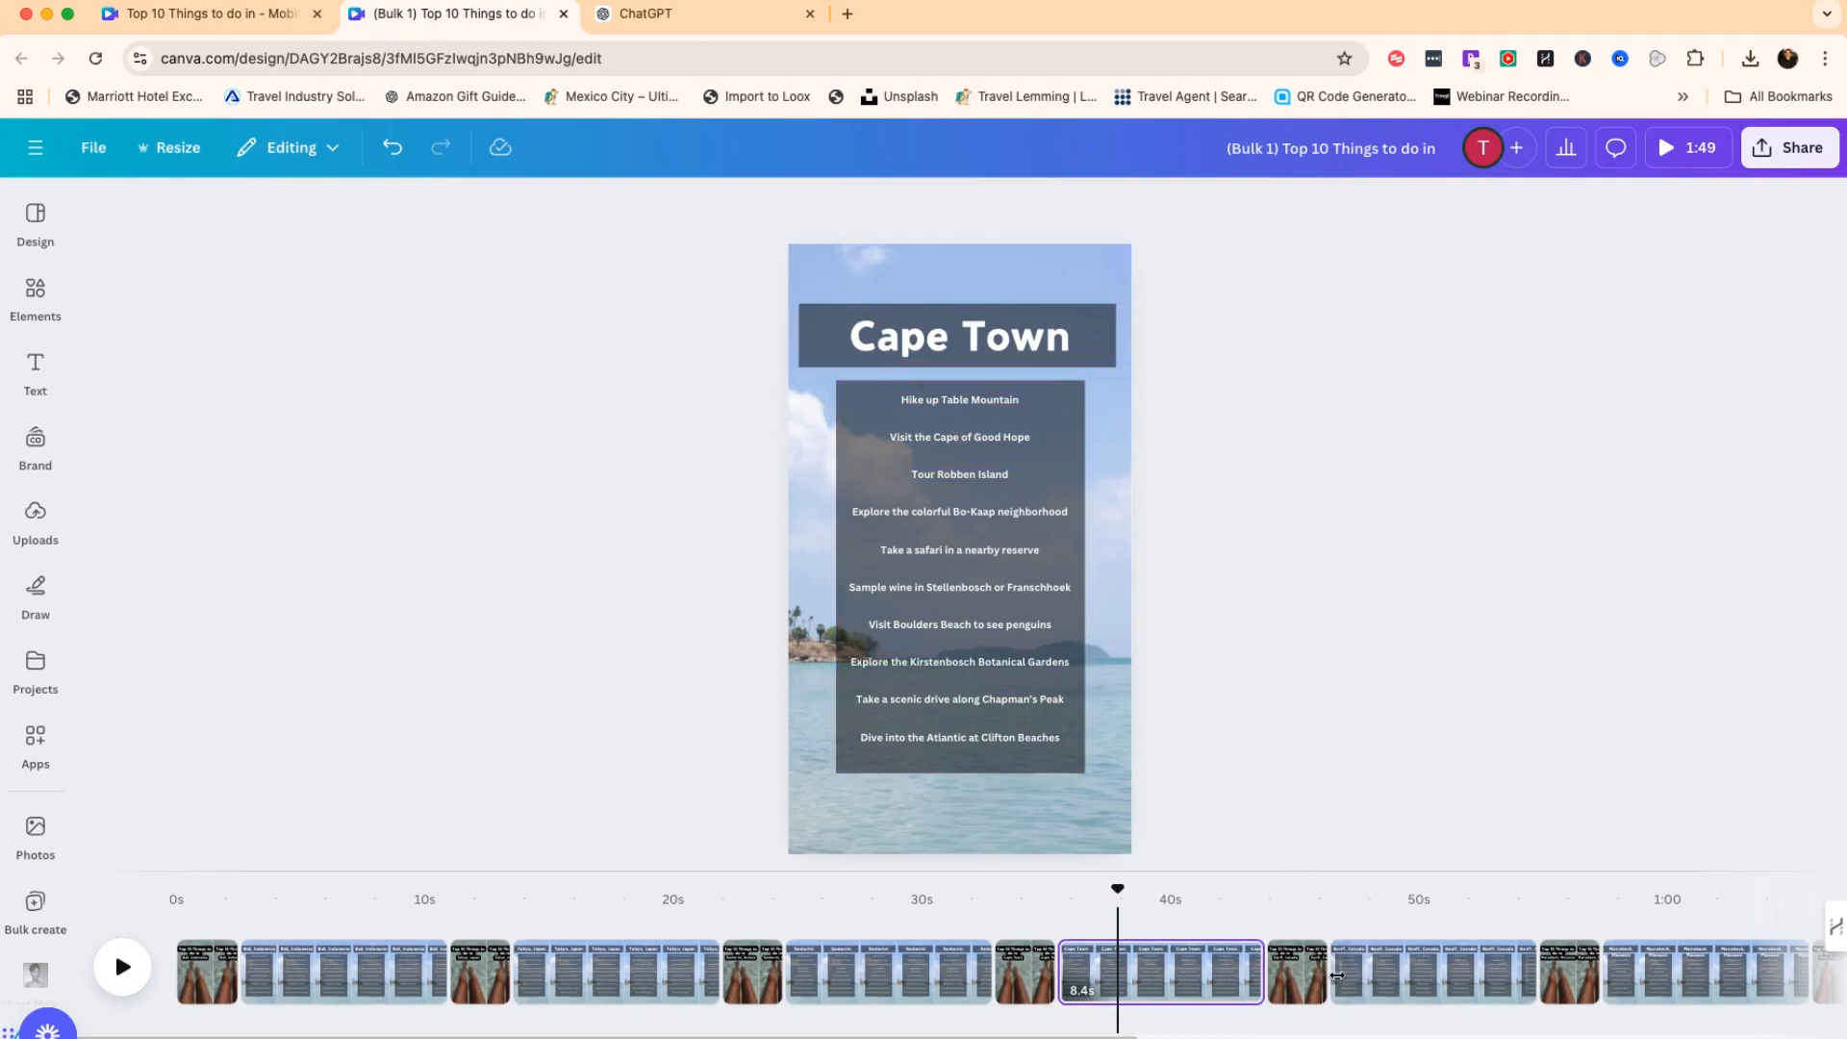
Check the Banff pages and shorten the destination text on the Marrakech intro page to "Marrakech".
{"action": "left_click", "coordinate": [1302, 977]}
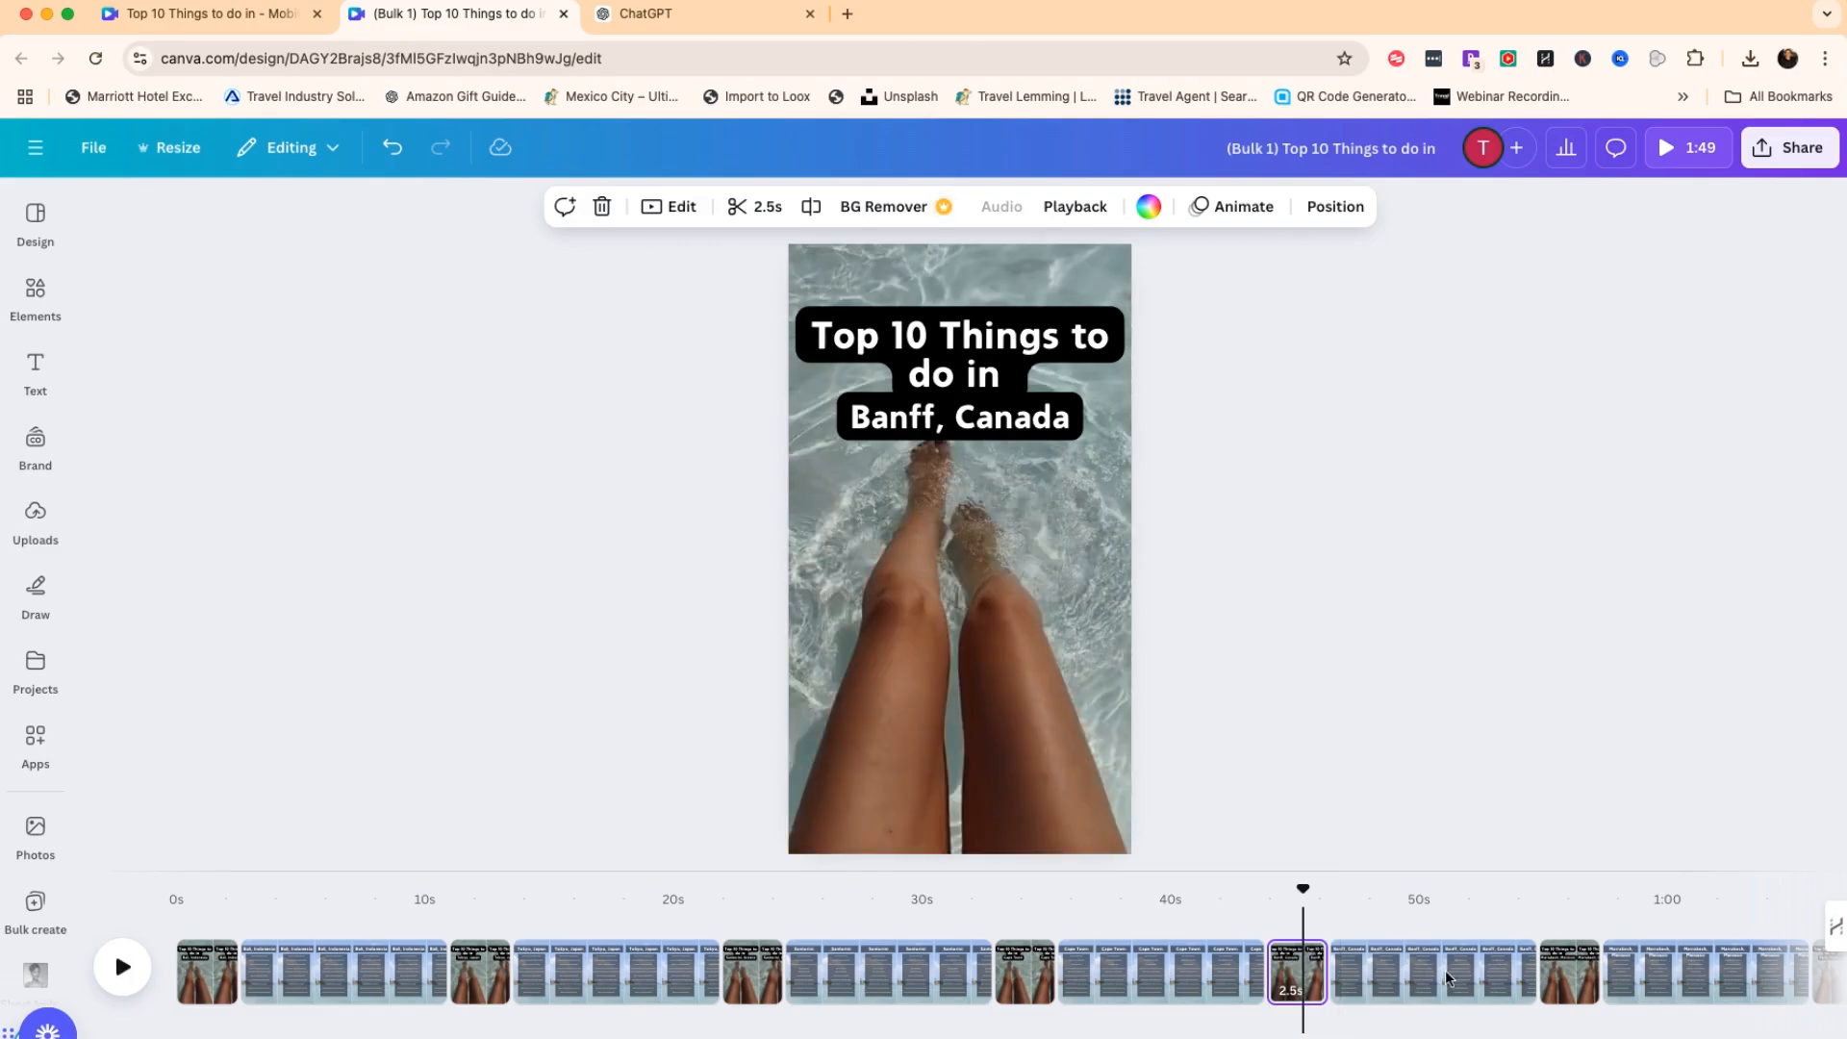
{"action": "left_click", "coordinate": [1438, 977]}
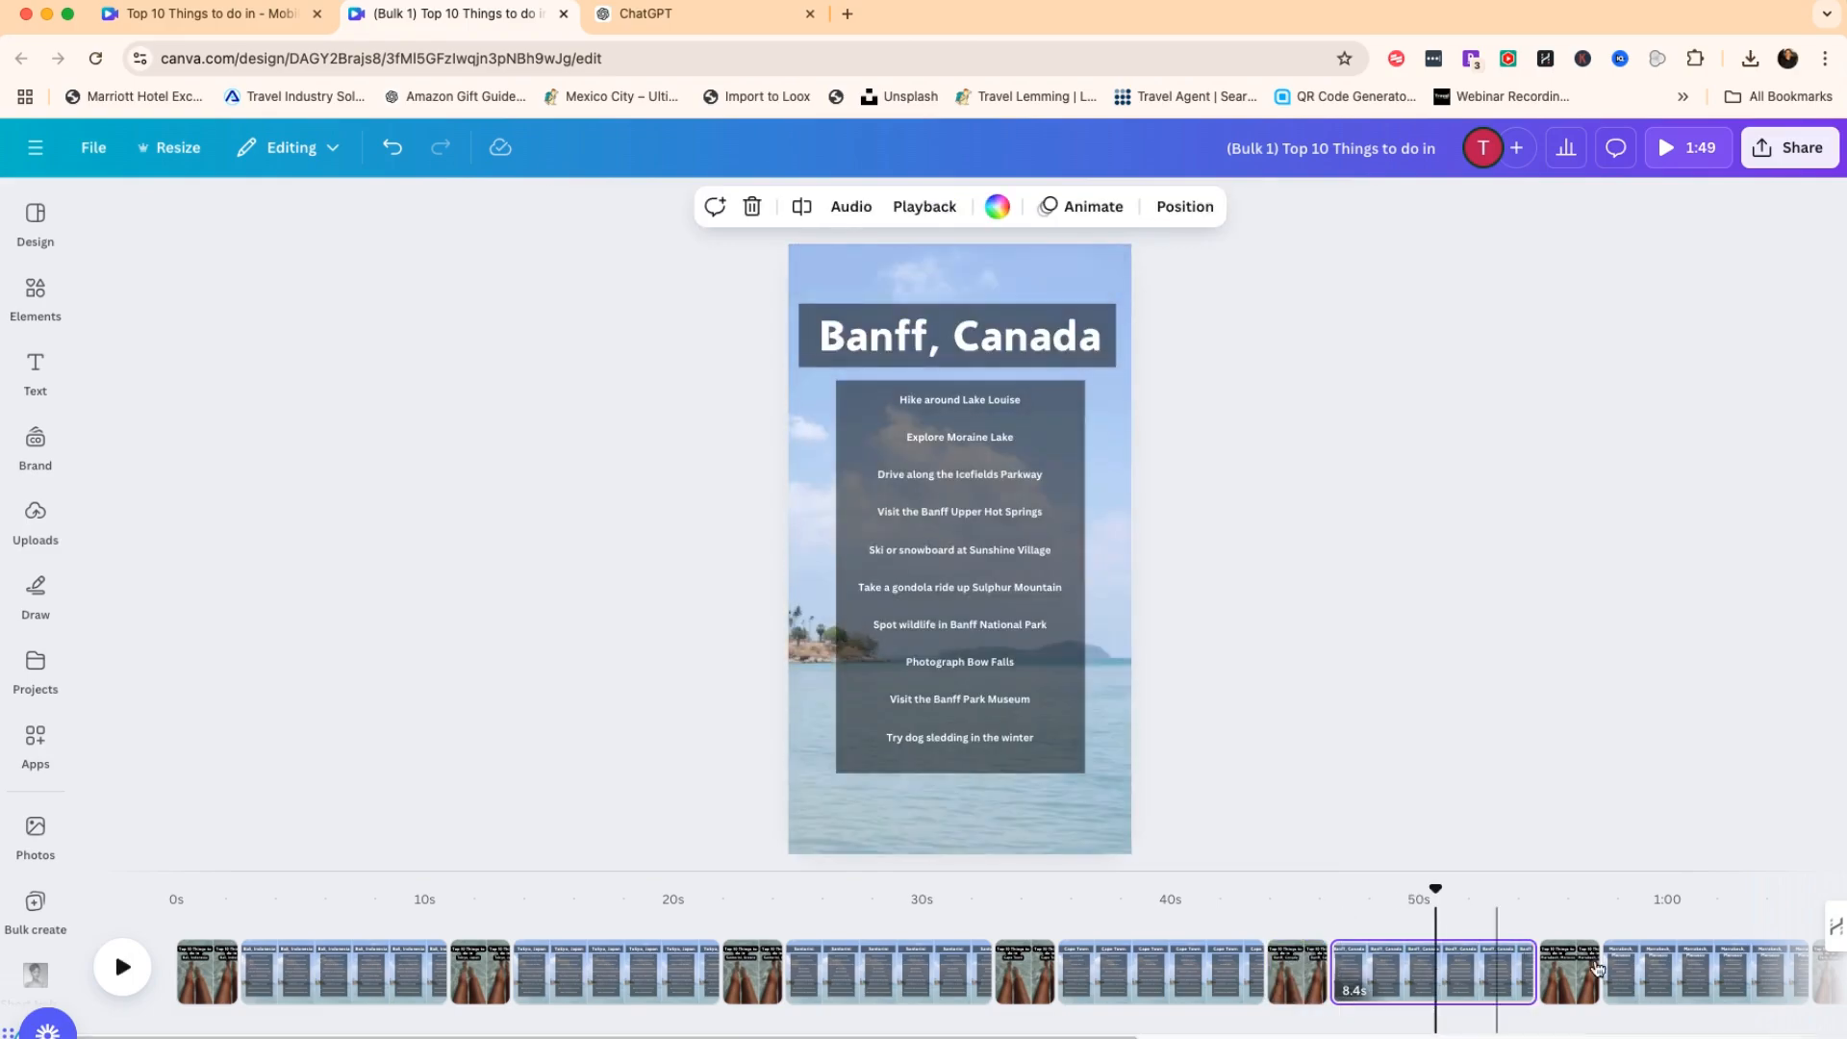
{"action": "left_click", "coordinate": [1700, 974]}
{"action": "left_click", "coordinate": [1559, 967]}
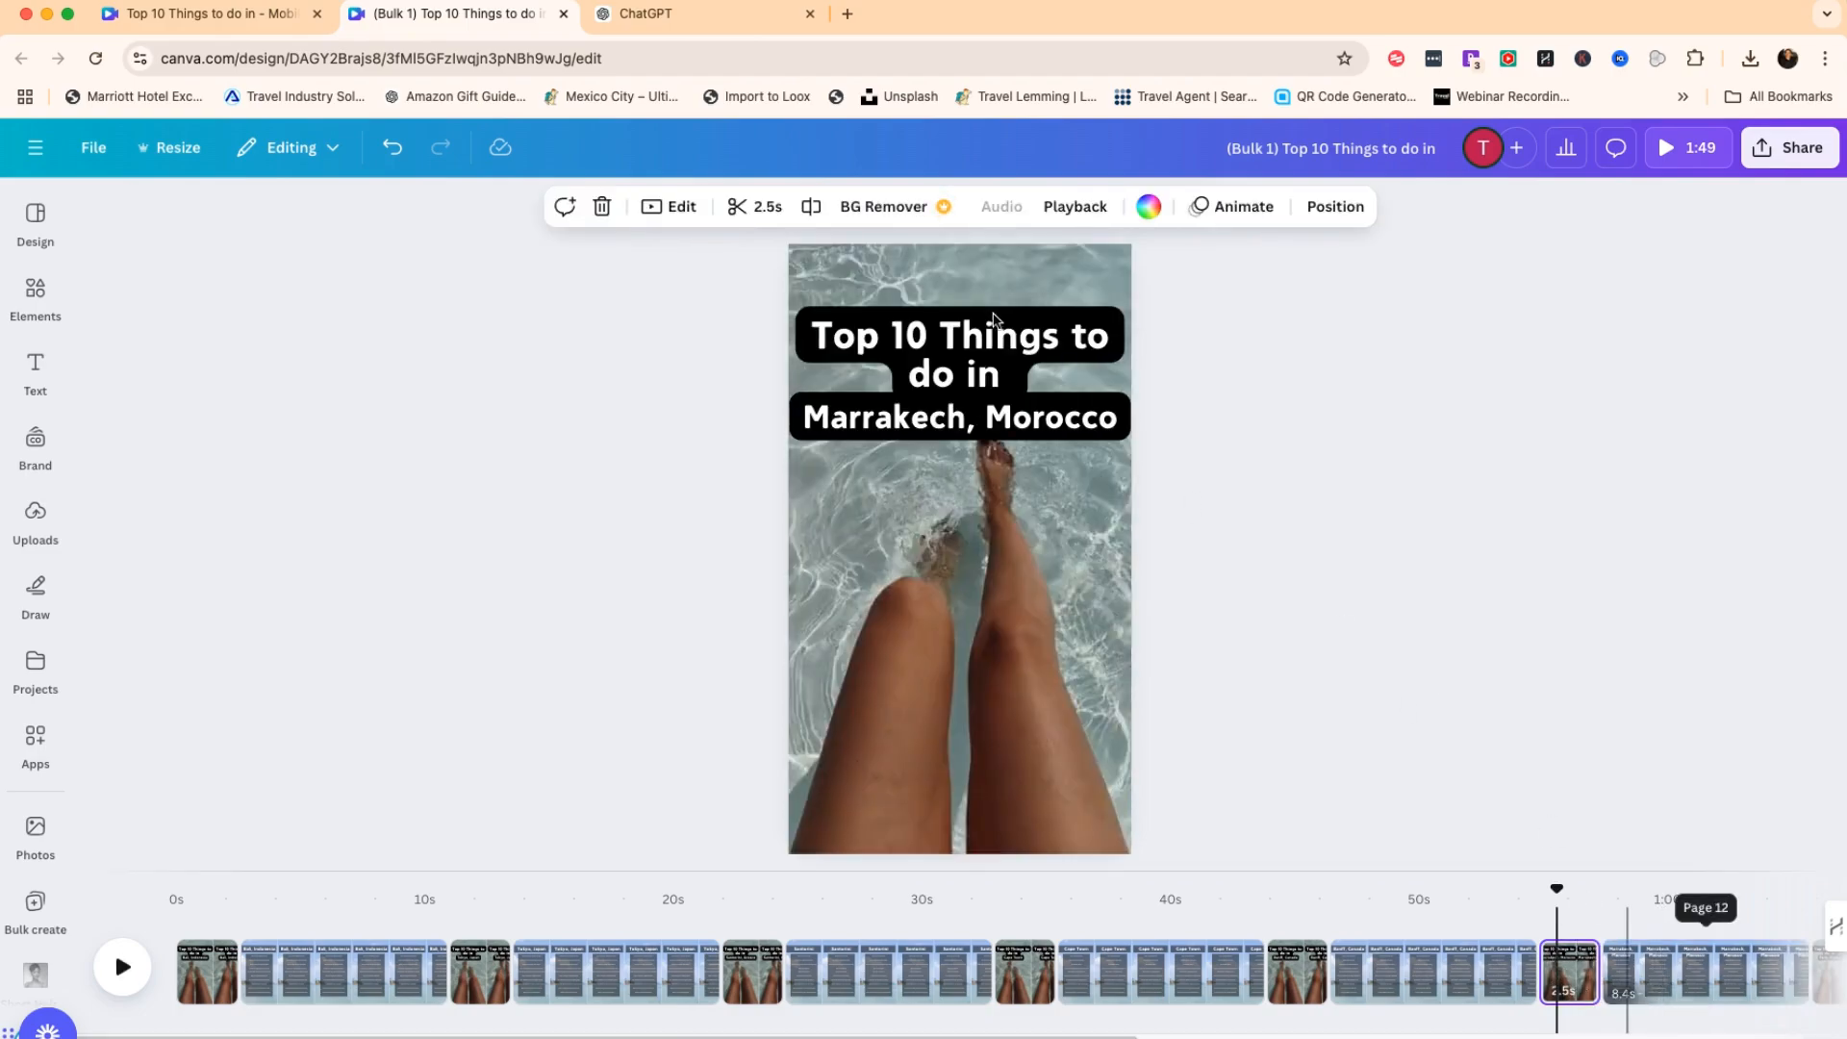
{"action": "left_click", "coordinate": [972, 417]}
{"action": "left_click", "coordinate": [971, 418]}
{"action": "left_click_drag", "start_coordinate": [966, 423], "coordinate": [1126, 423]}
{"action": "key", "text": "BackSpace"}
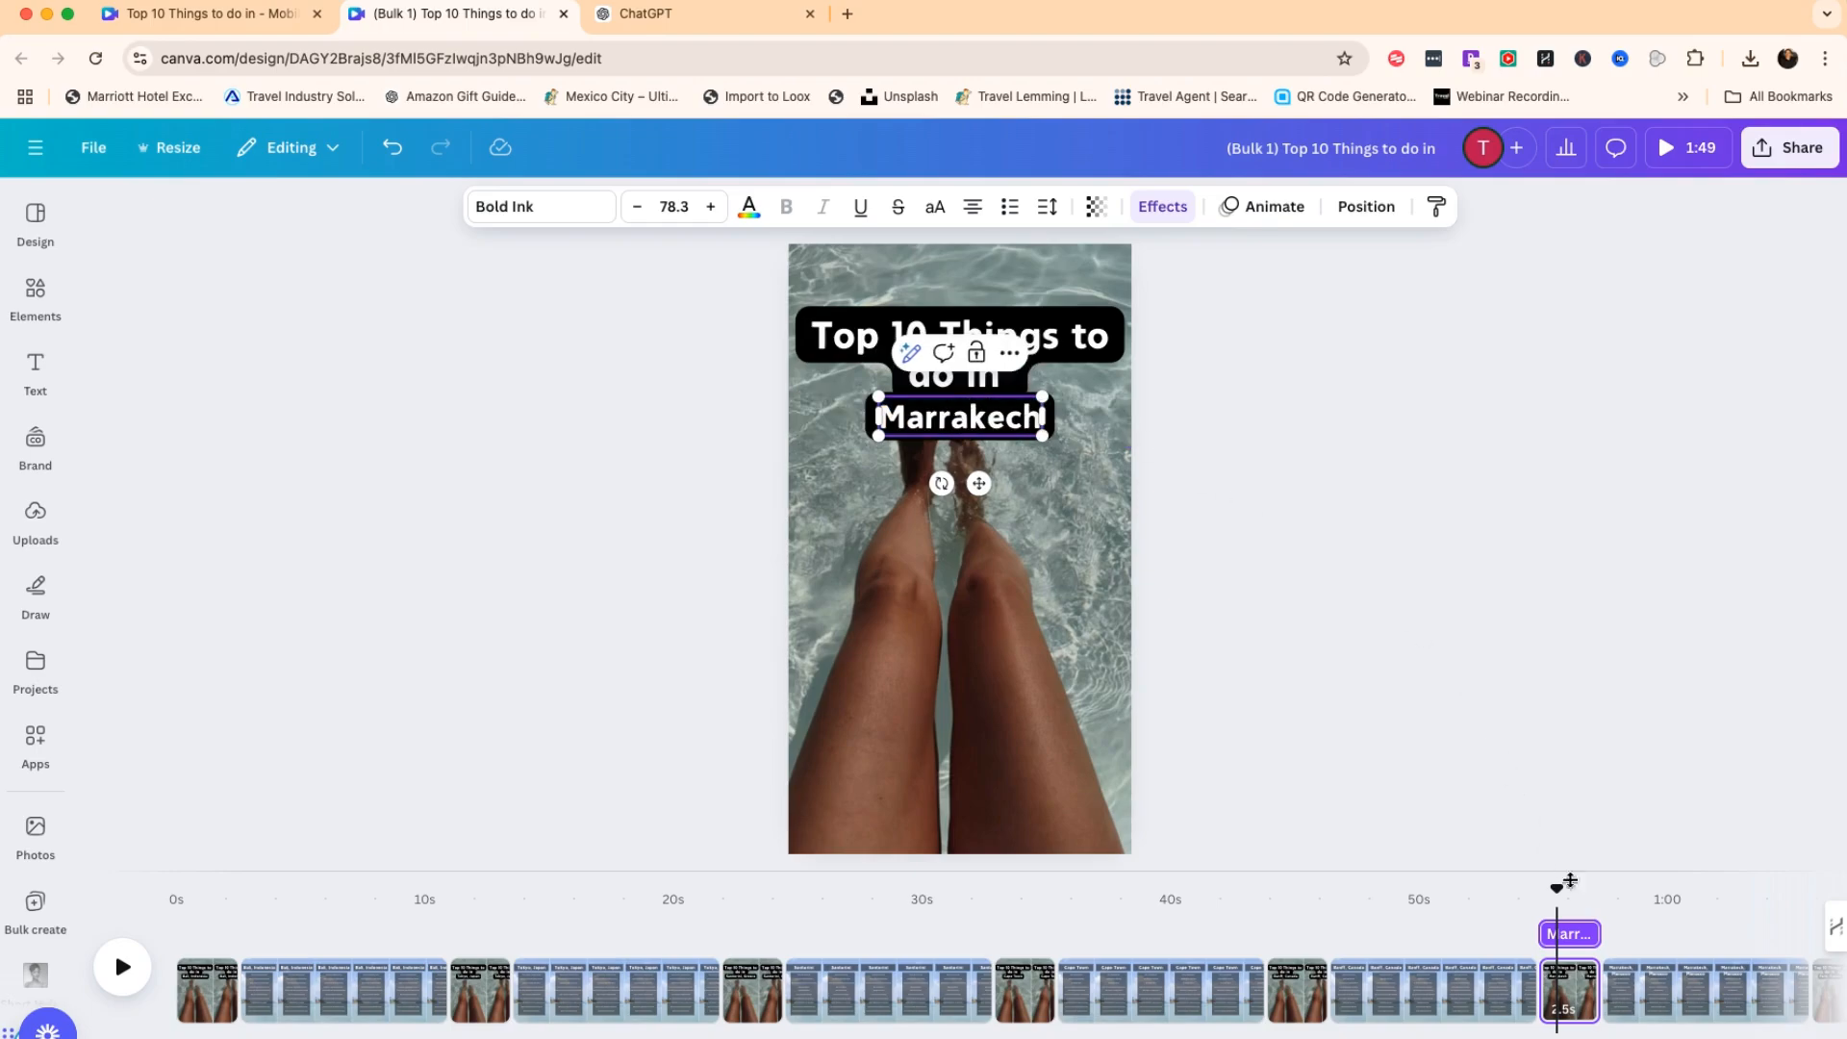
Shorten the title on the Marrakech activity list page to "Marrakech".
{"action": "left_click", "coordinate": [1638, 972]}
{"action": "left_click", "coordinate": [934, 401]}
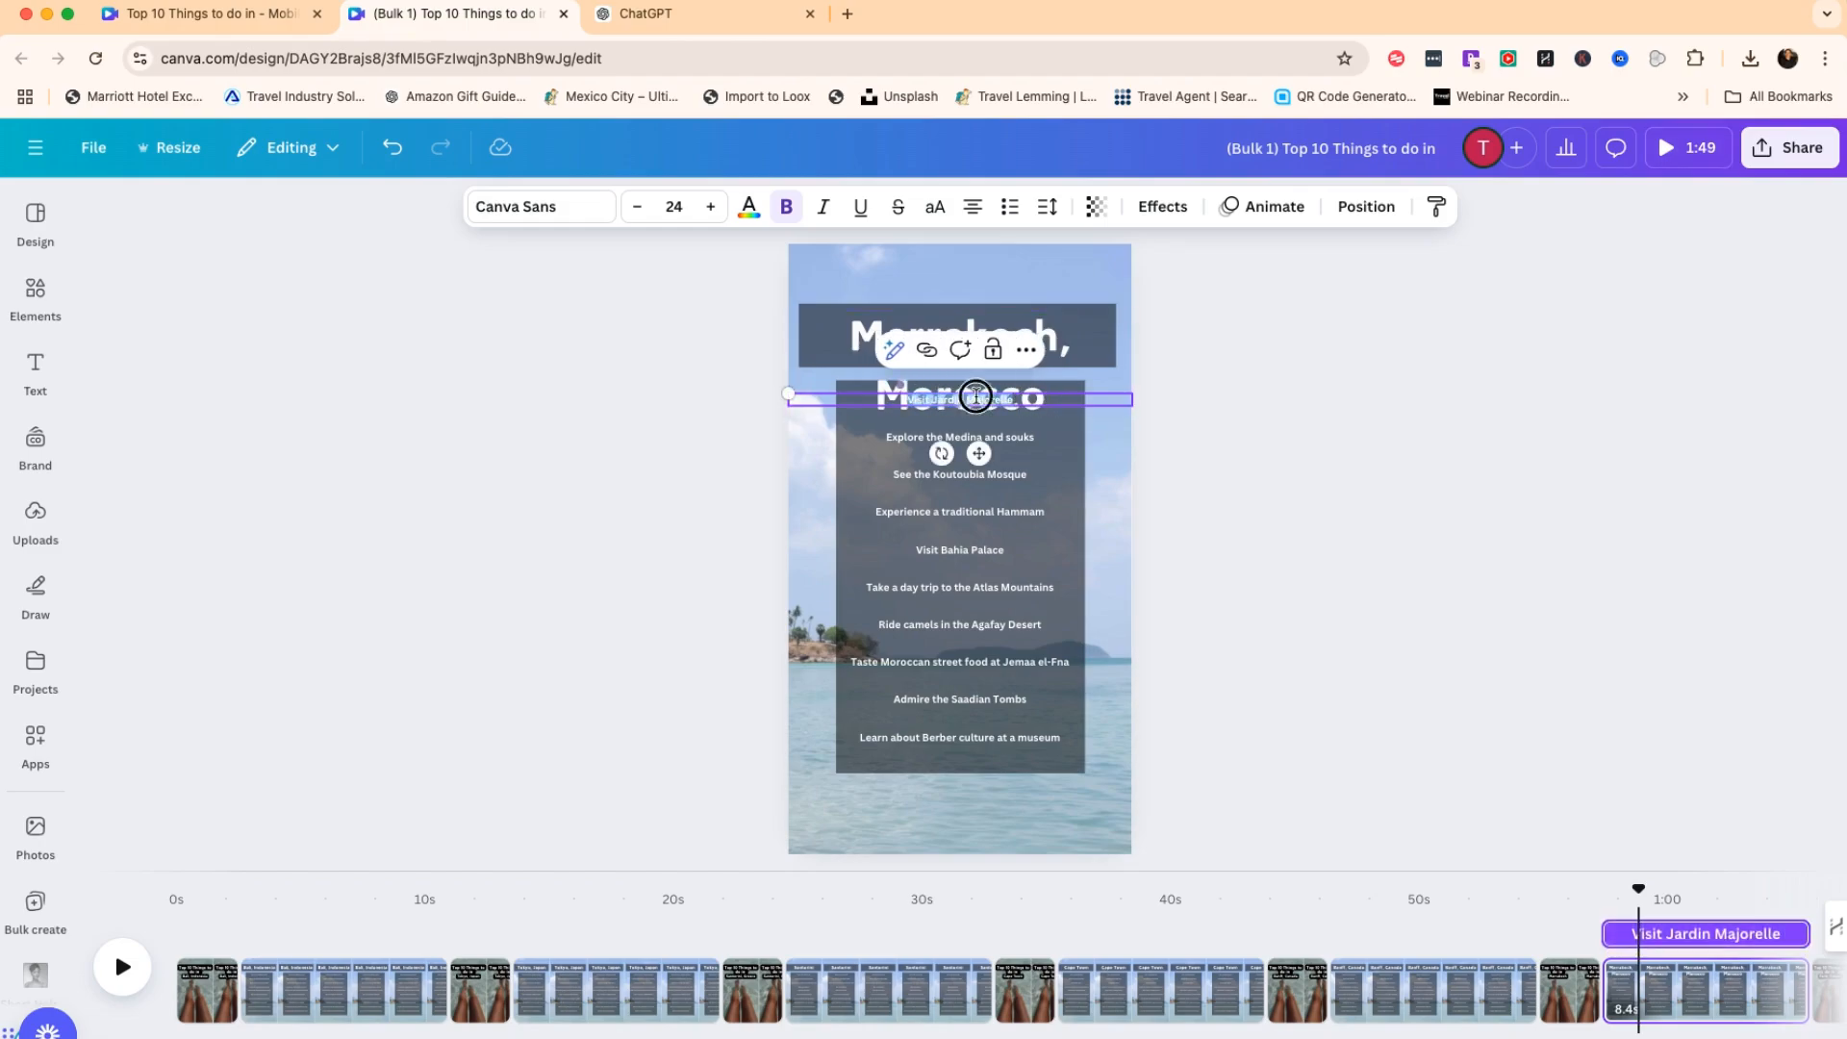
{"action": "left_click", "coordinate": [1073, 343]}
{"action": "left_click", "coordinate": [1079, 341]}
{"action": "left_click", "coordinate": [1065, 341]}
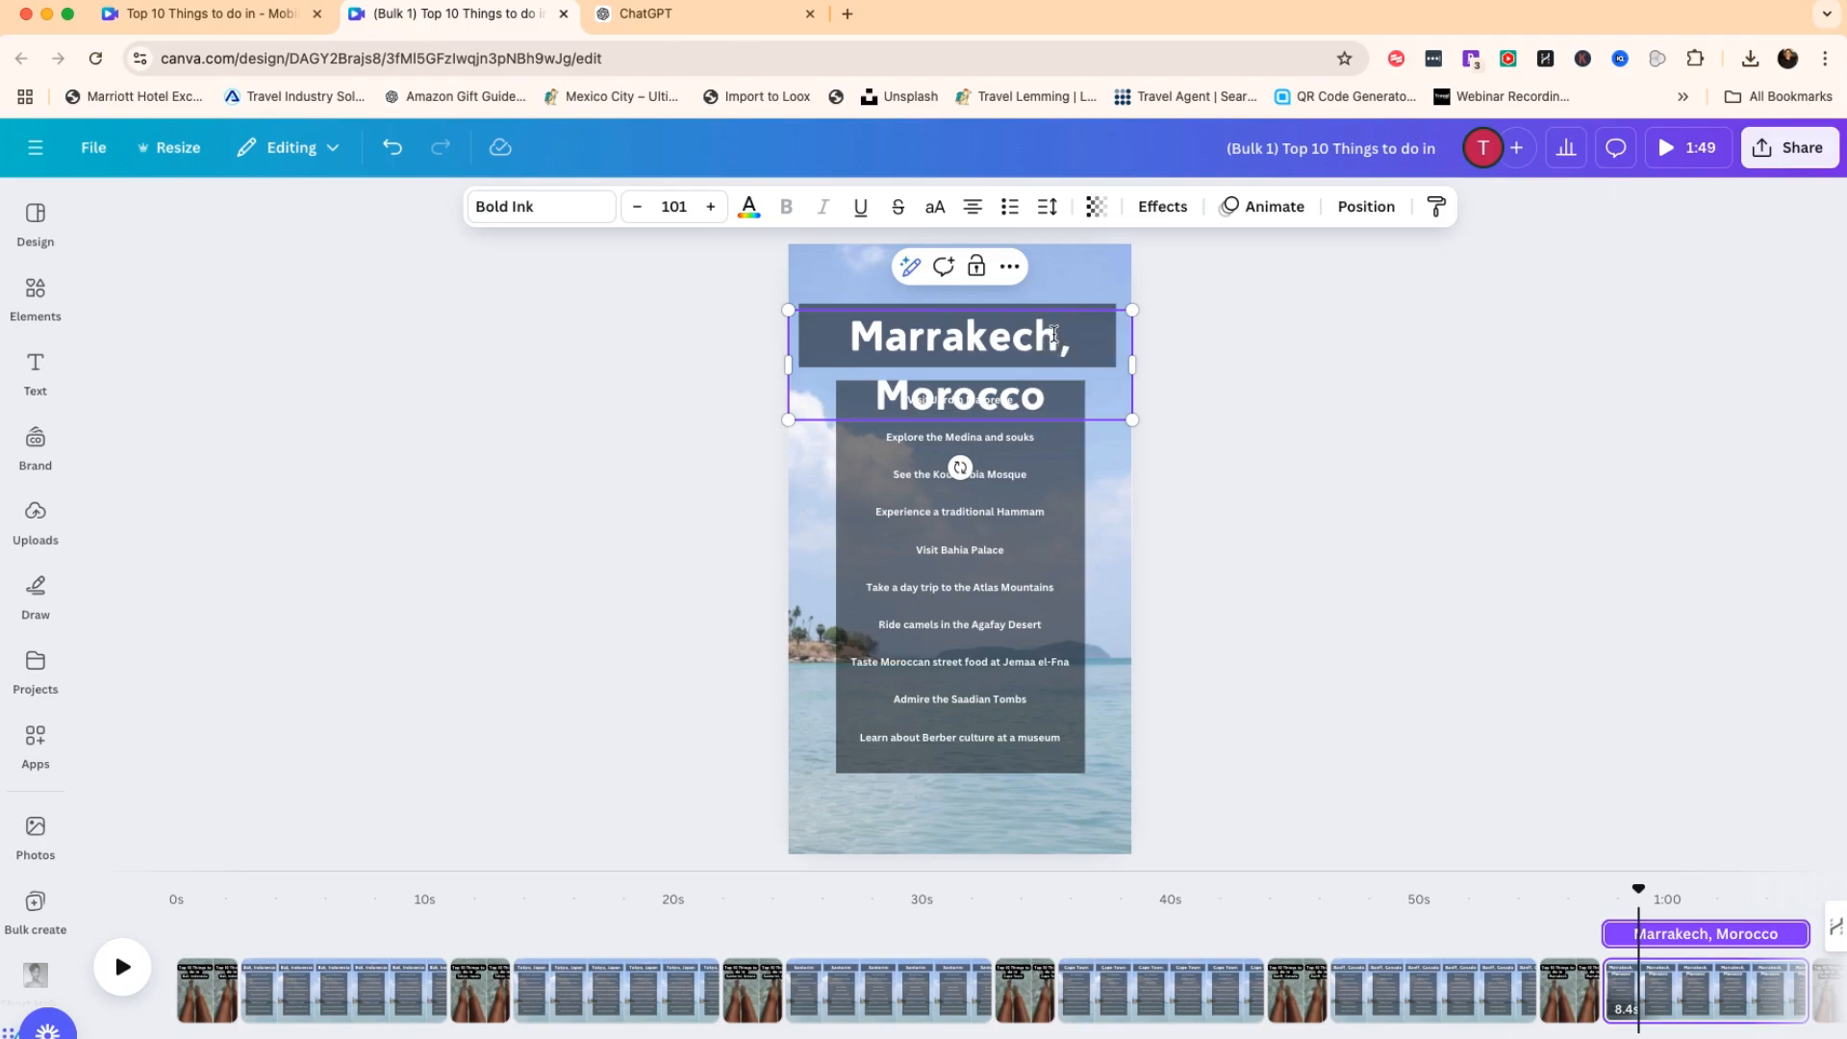
{"action": "left_click_drag", "start_coordinate": [1054, 334], "coordinate": [1070, 379]}
{"action": "key", "text": "BackSpace"}
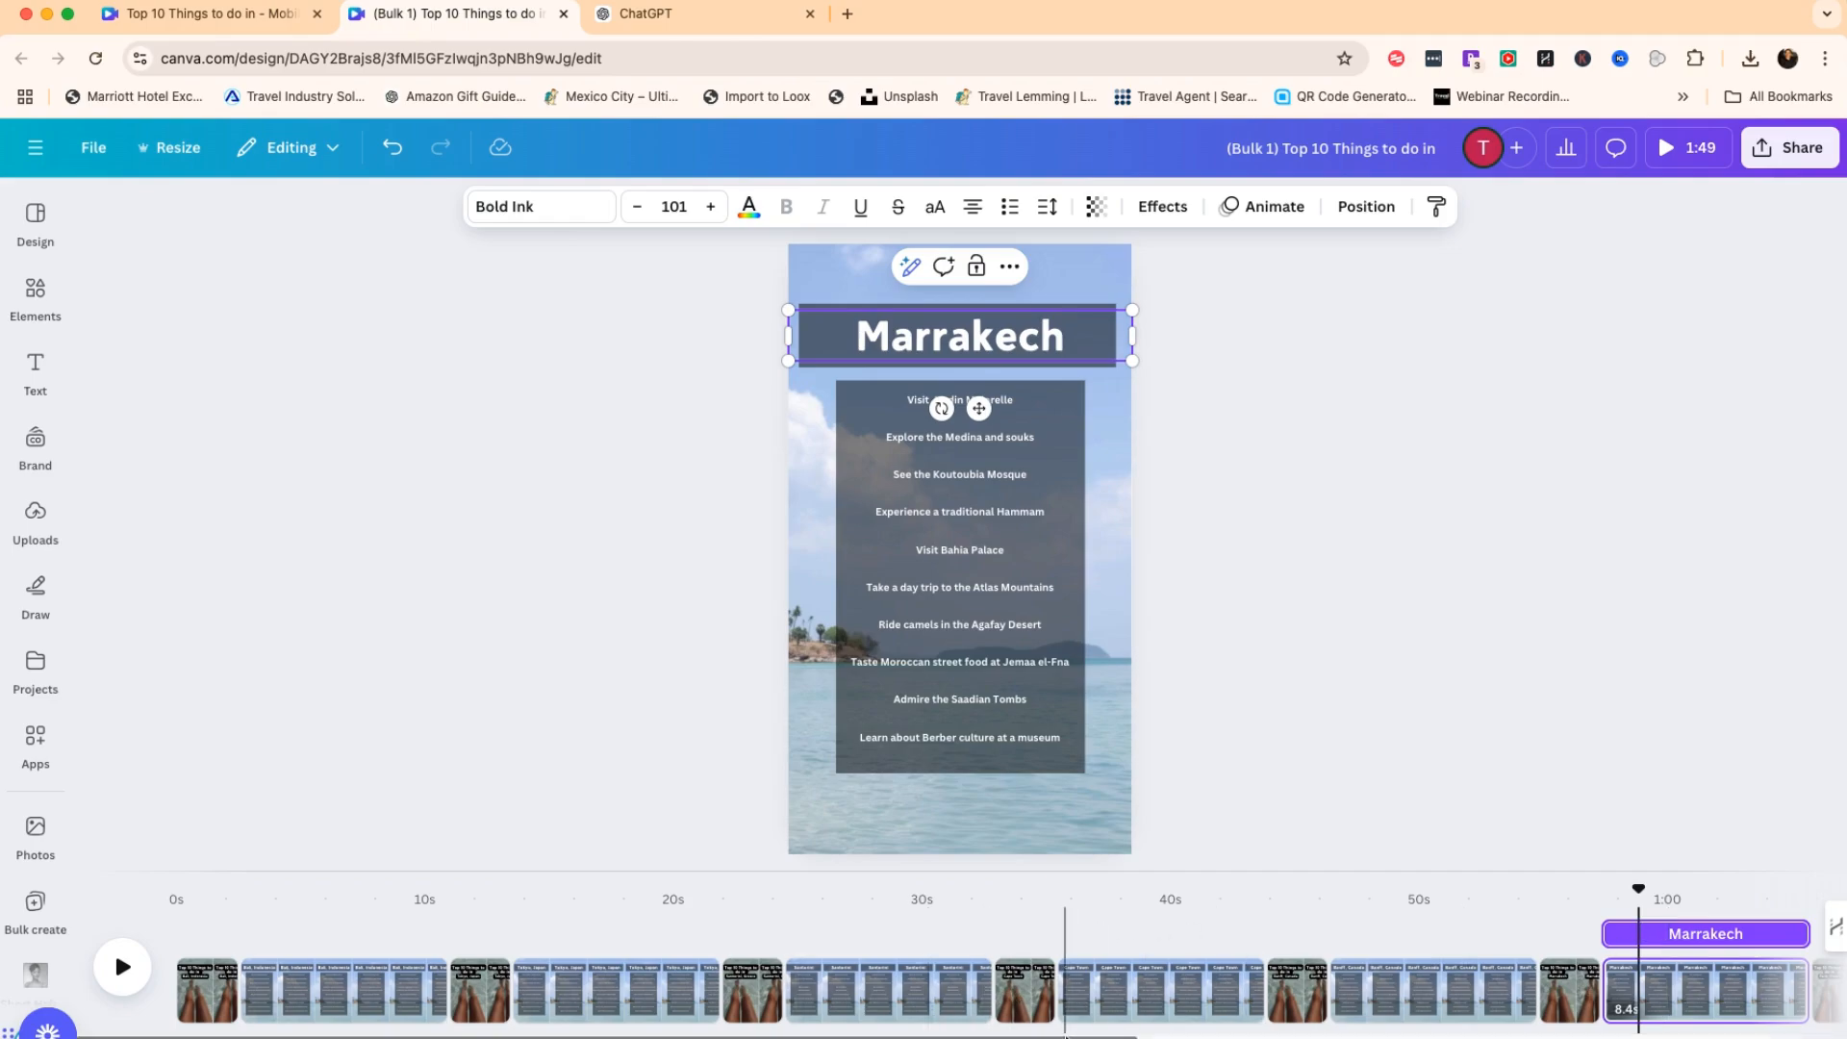
{"action": "scroll", "coordinate": [1065, 1001], "scroll_direction": "right", "scroll_amount": 10}
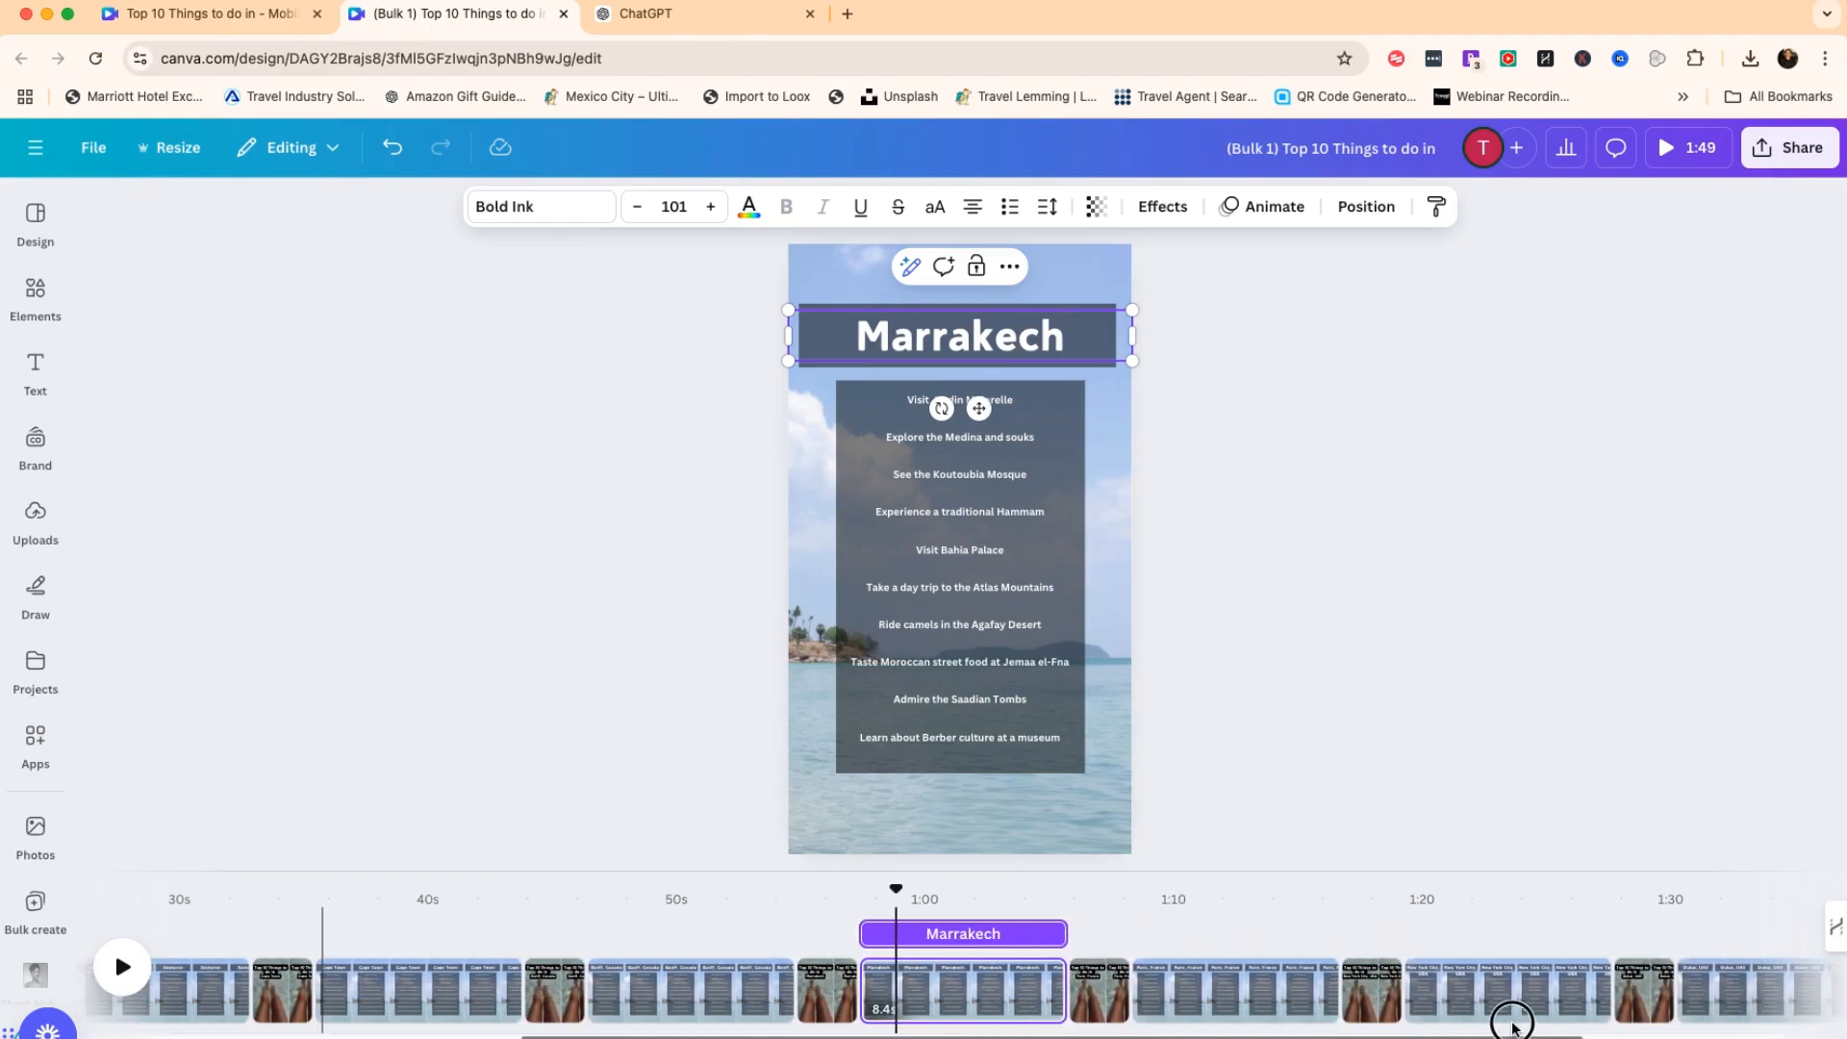
Check the Paris pages and open the destination text on the Paris intro page for editing.
{"action": "left_click", "coordinate": [1113, 982]}
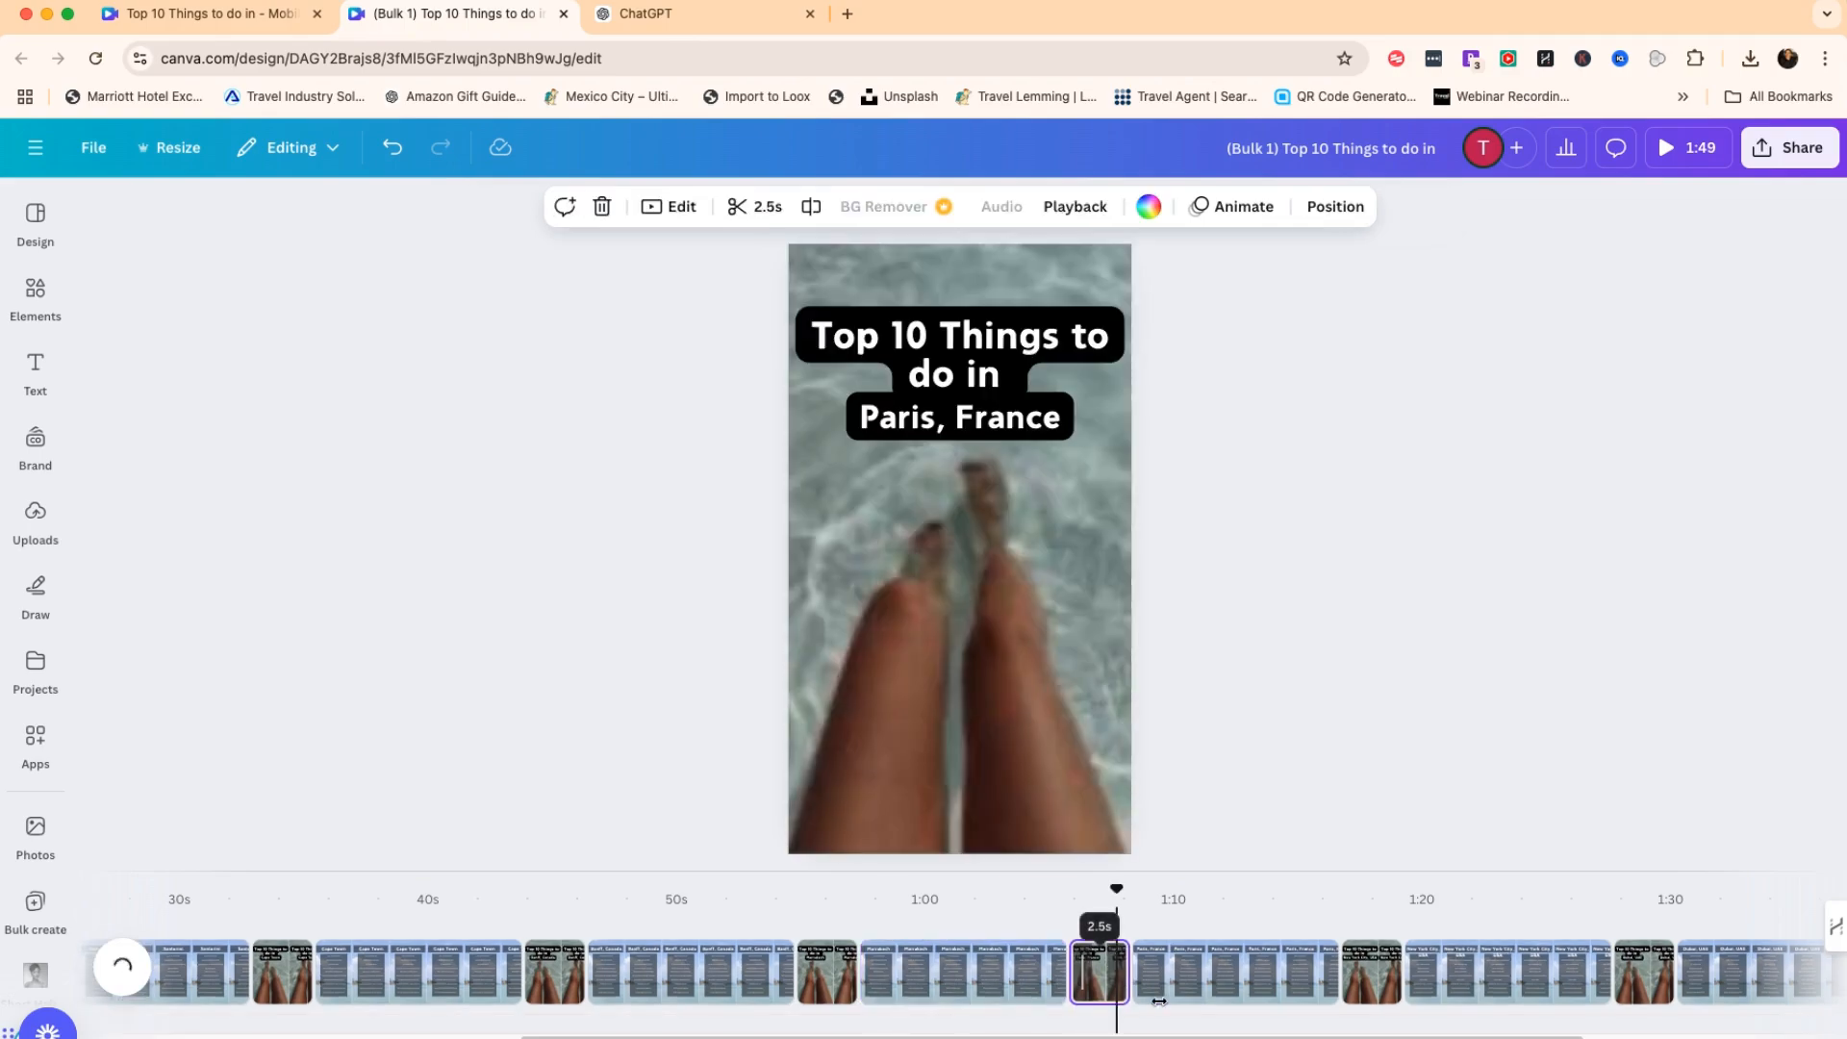
{"action": "left_click", "coordinate": [1219, 981]}
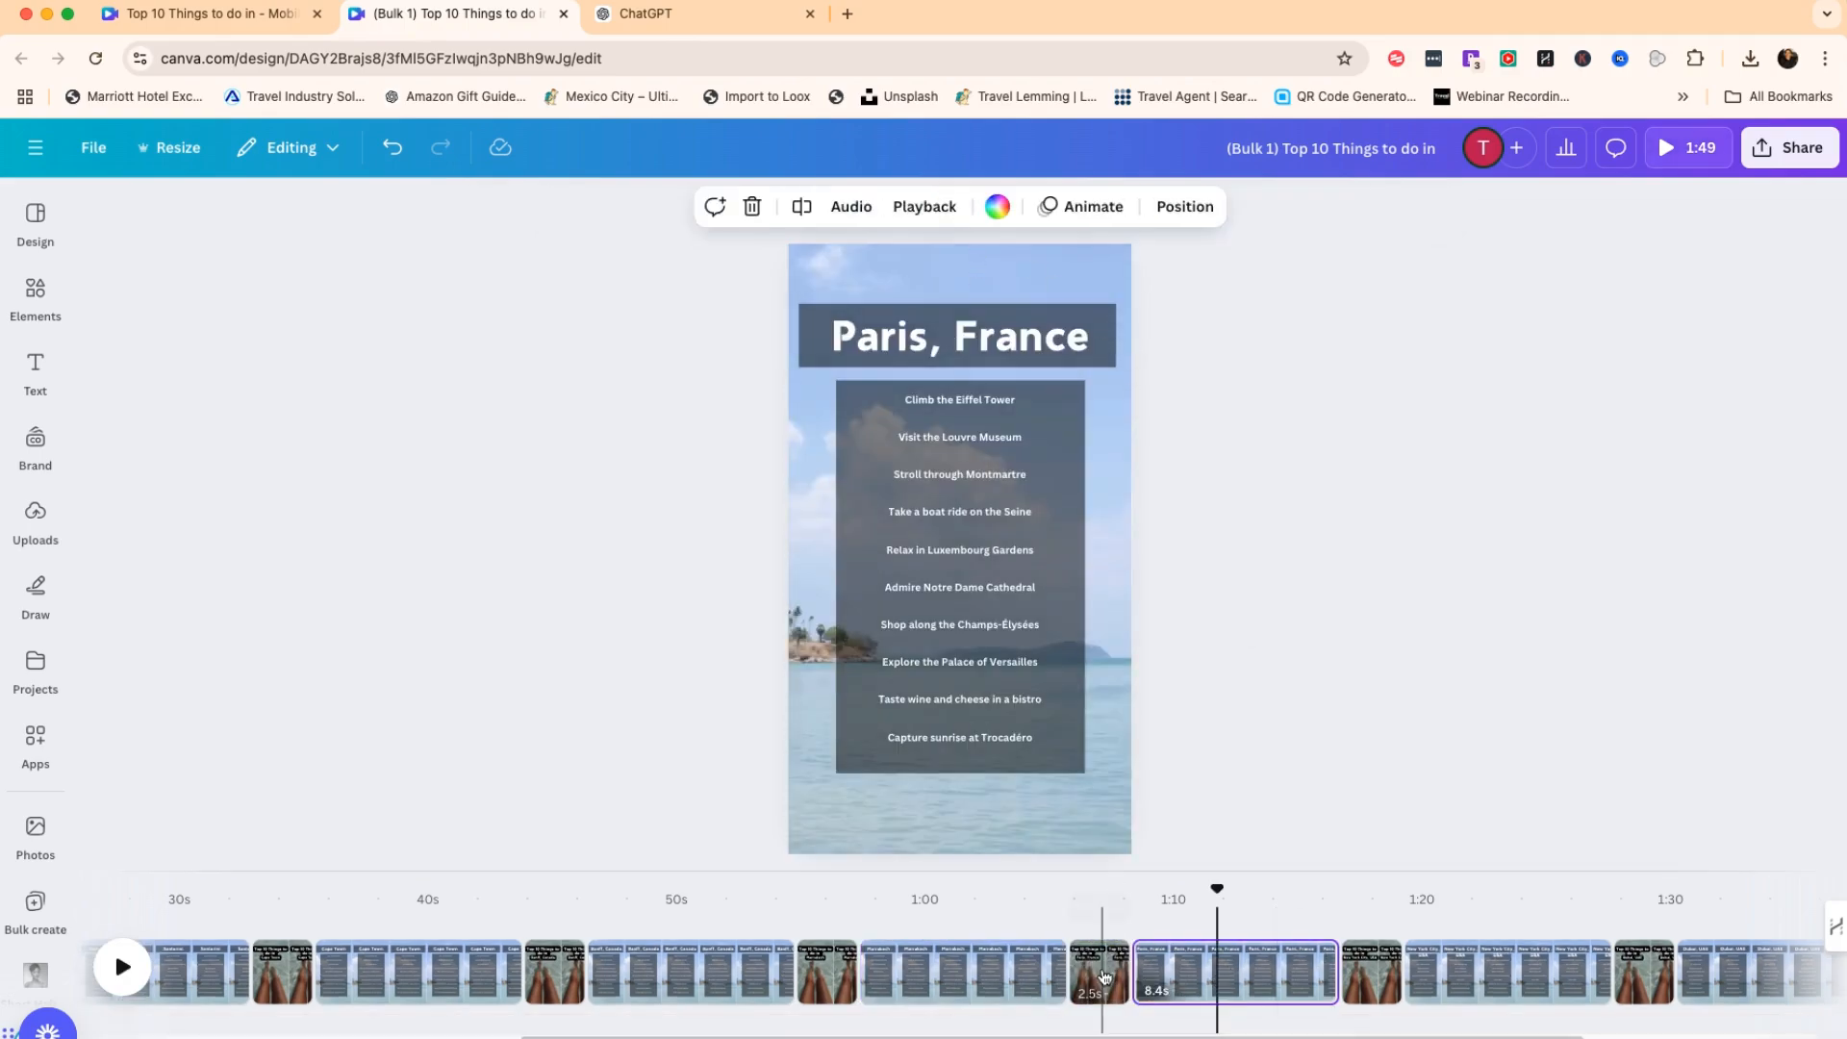
{"action": "left_click", "coordinate": [1102, 973]}
{"action": "left_click", "coordinate": [950, 423]}
{"action": "left_click", "coordinate": [935, 422]}
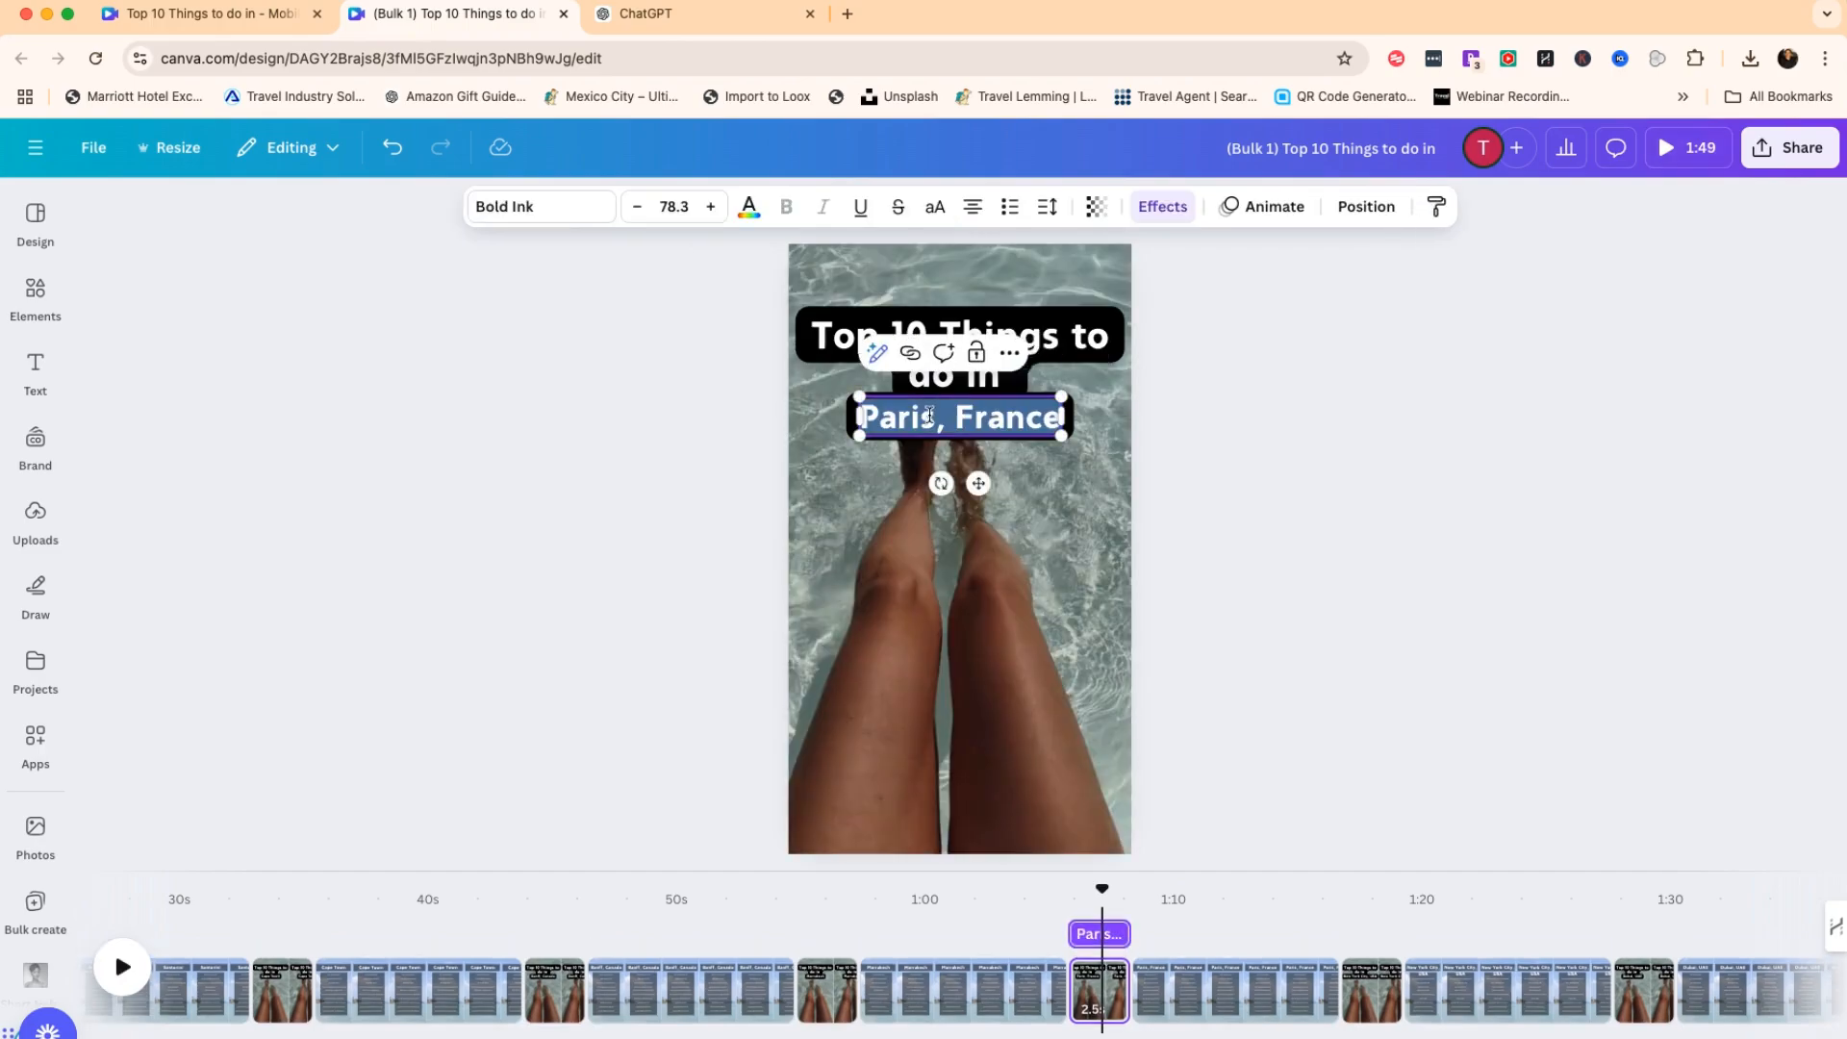
Shorten the title on the Paris activity list page to "Paris".
{"action": "left_click", "coordinate": [1183, 981]}
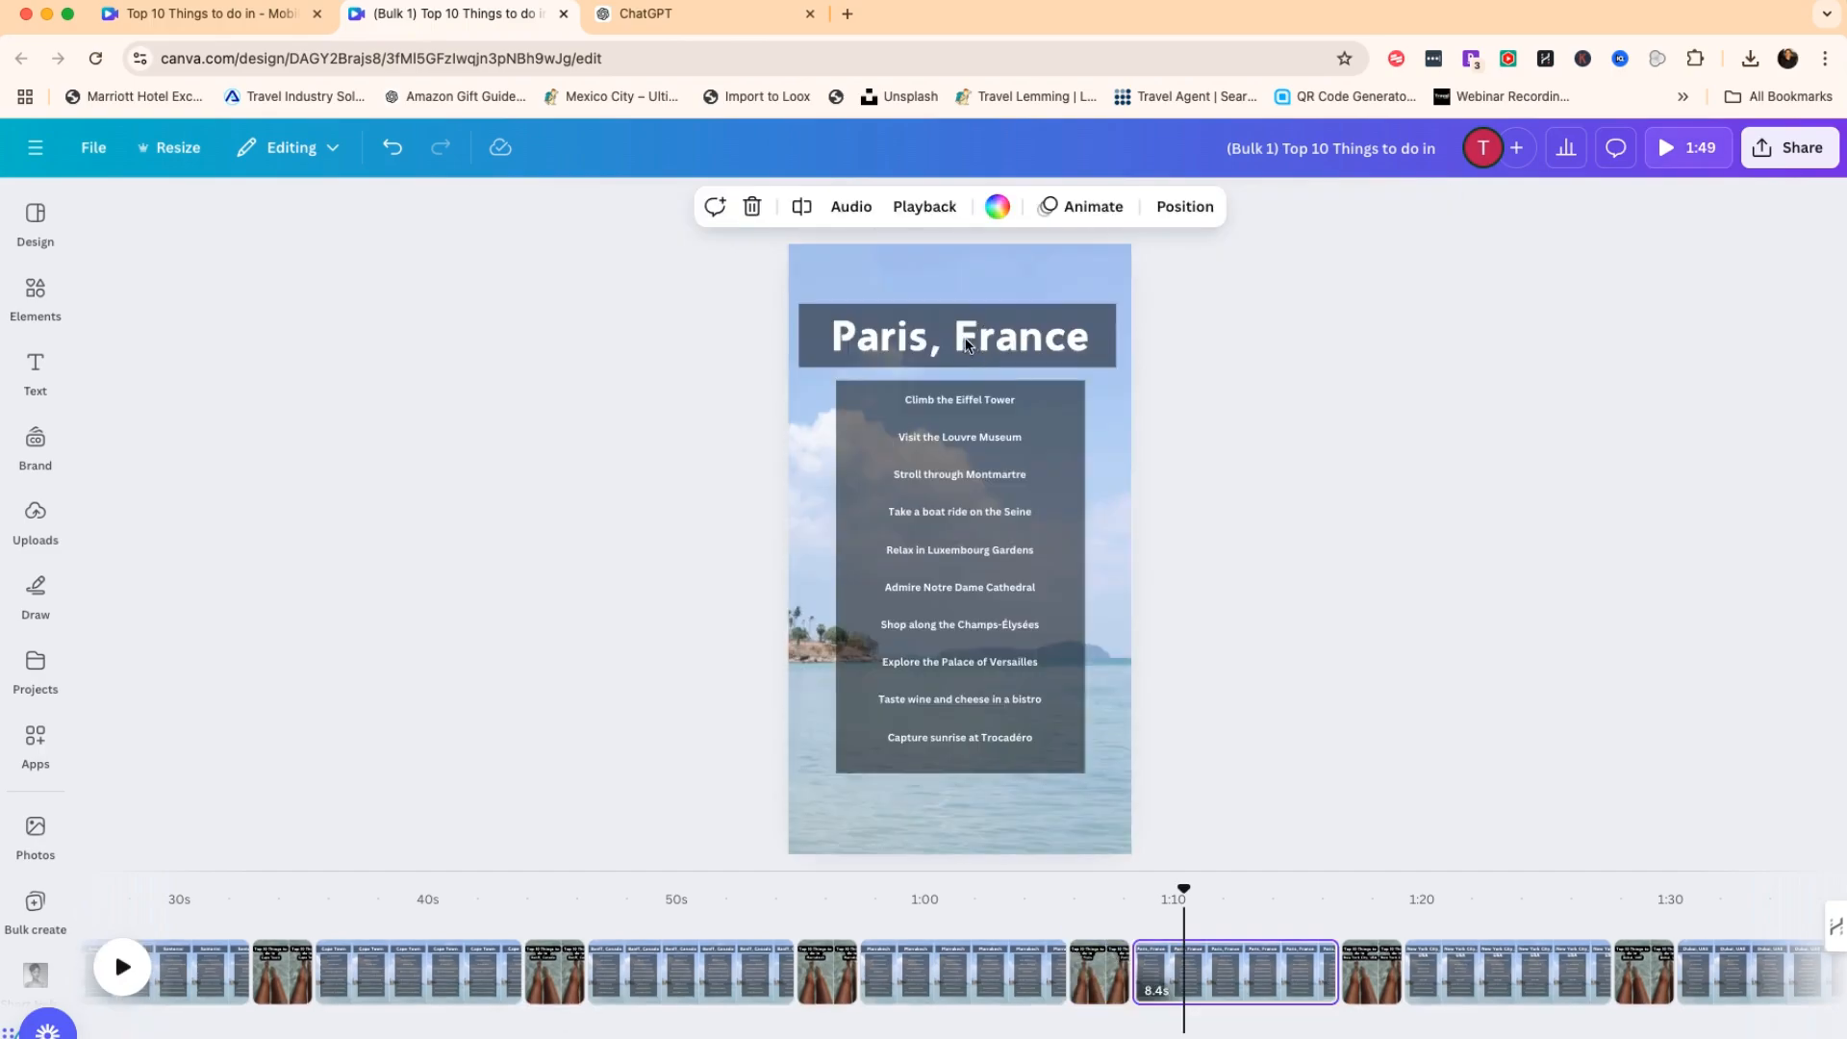
{"action": "double_click", "coordinate": [935, 336]}
{"action": "left_click_drag", "start_coordinate": [935, 335], "coordinate": [1092, 336]}
{"action": "key", "text": "BackSpace"}
Shorten the destination text on the New York City intro page to "New York City".
{"action": "left_click", "coordinate": [1369, 977]}
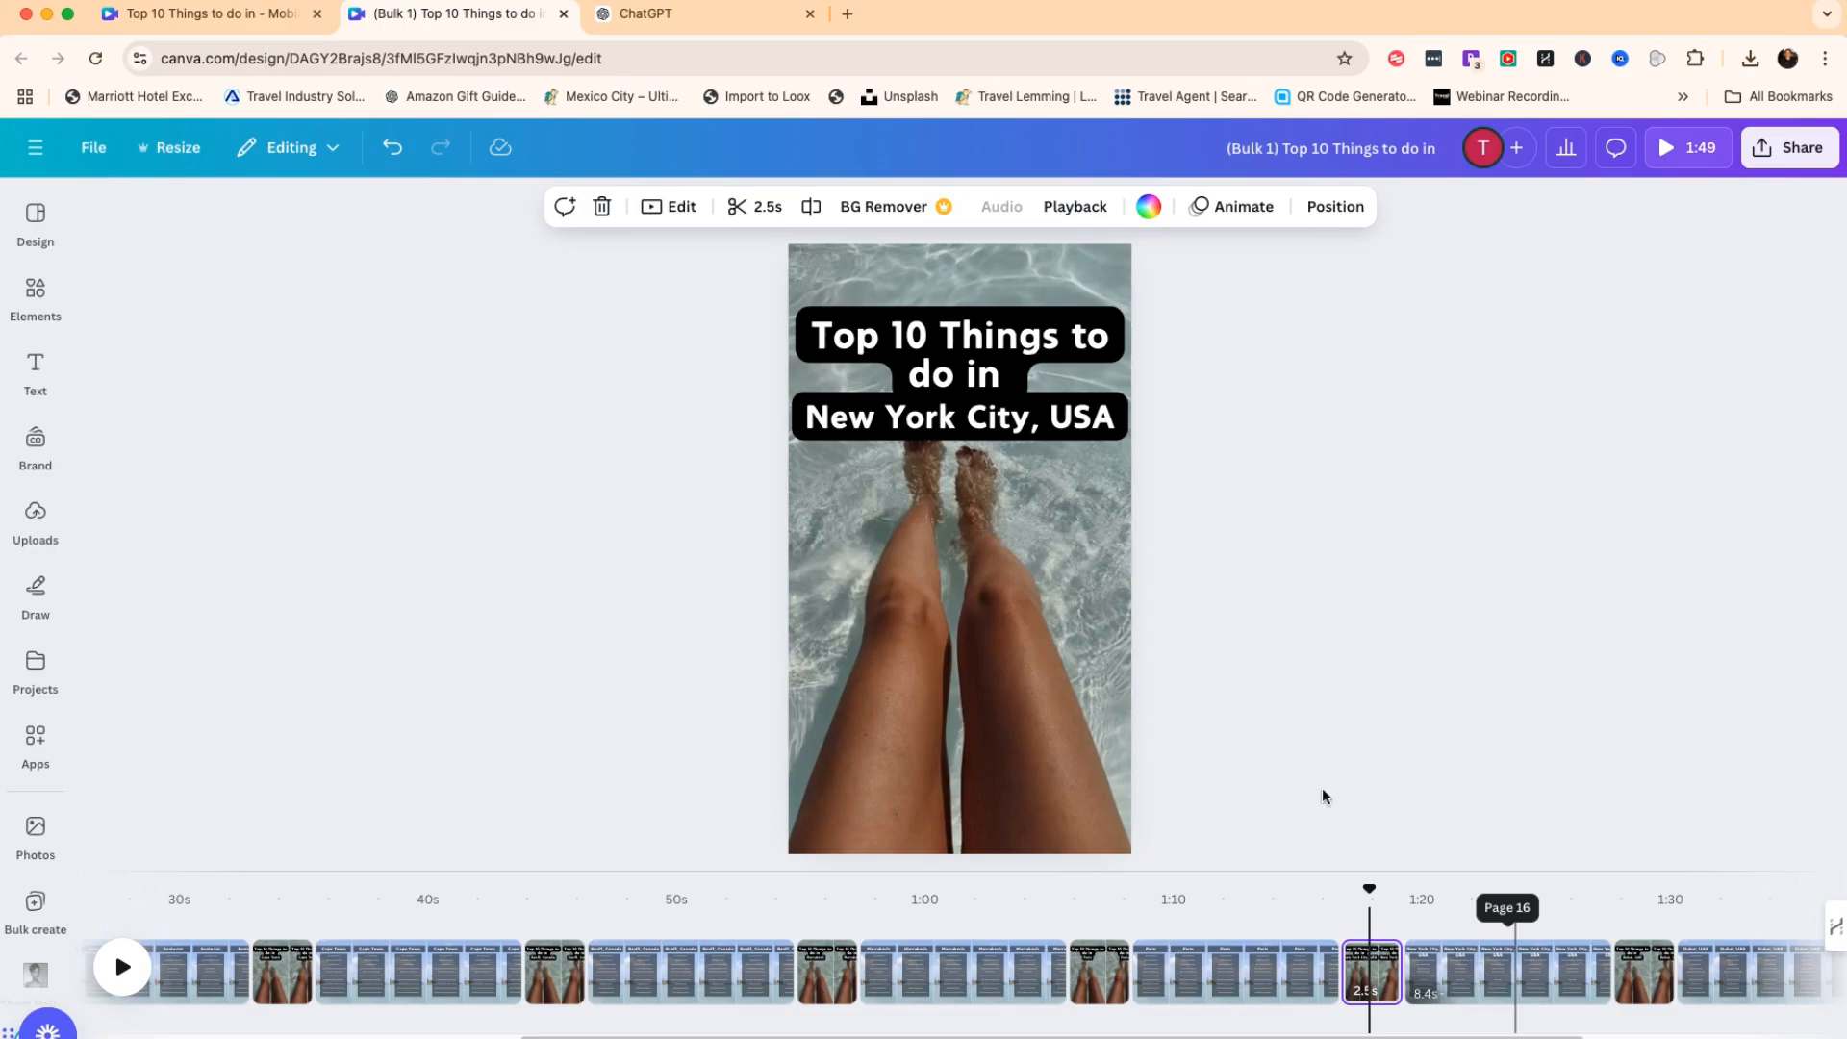
{"action": "left_click", "coordinate": [1044, 416]}
{"action": "left_click_drag", "start_coordinate": [1030, 421], "coordinate": [1136, 432]}
{"action": "key", "text": "BackSpace"}
Shorten the title on the New York City activity list page to "New York City".
{"action": "left_click", "coordinate": [1483, 996]}
{"action": "left_click", "coordinate": [989, 404]}
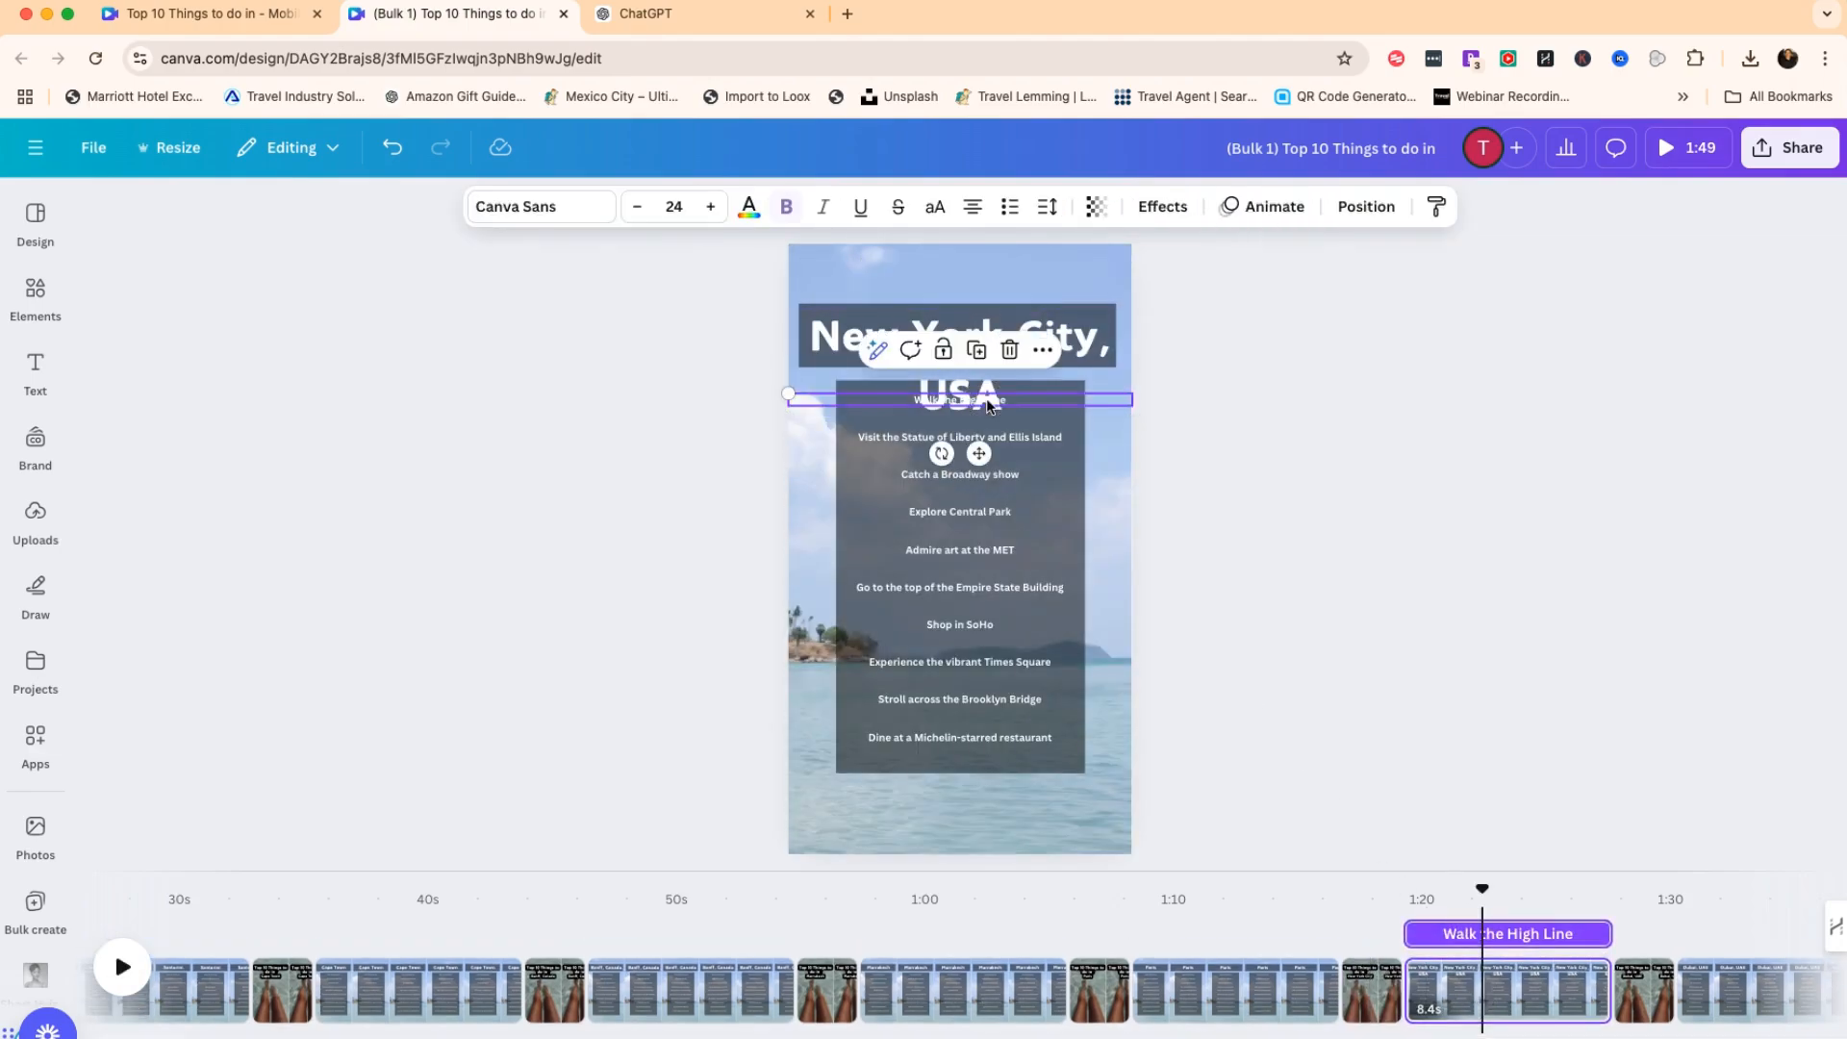
{"action": "left_click", "coordinate": [1001, 392]}
{"action": "left_click", "coordinate": [1100, 342]}
{"action": "left_click", "coordinate": [1114, 344]}
{"action": "key", "text": "Delete"}
{"action": "key", "text": "Delete"}
{"action": "key", "text": "Delete"}
{"action": "key", "text": "Delete"}
{"action": "key", "text": "Delete"}
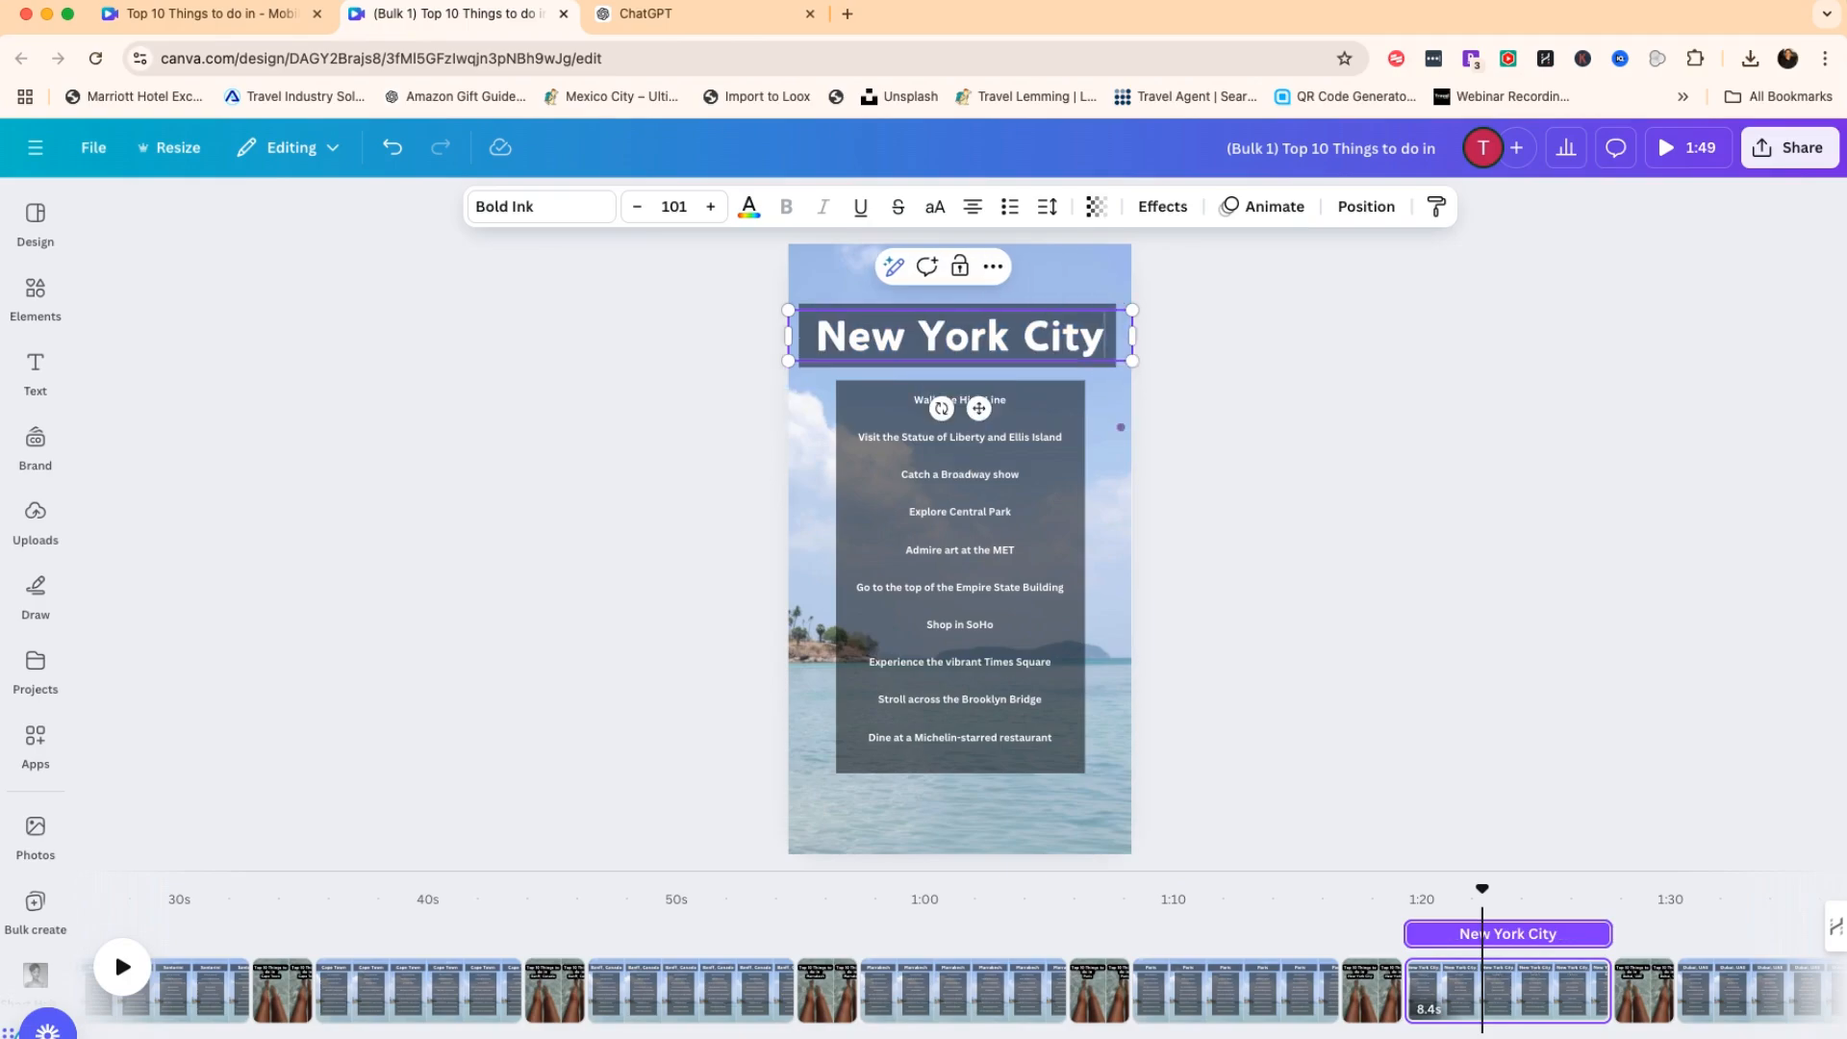
Shorten the destination text on the Dubai intro page to "Dubai".
{"action": "left_click", "coordinate": [1640, 1001]}
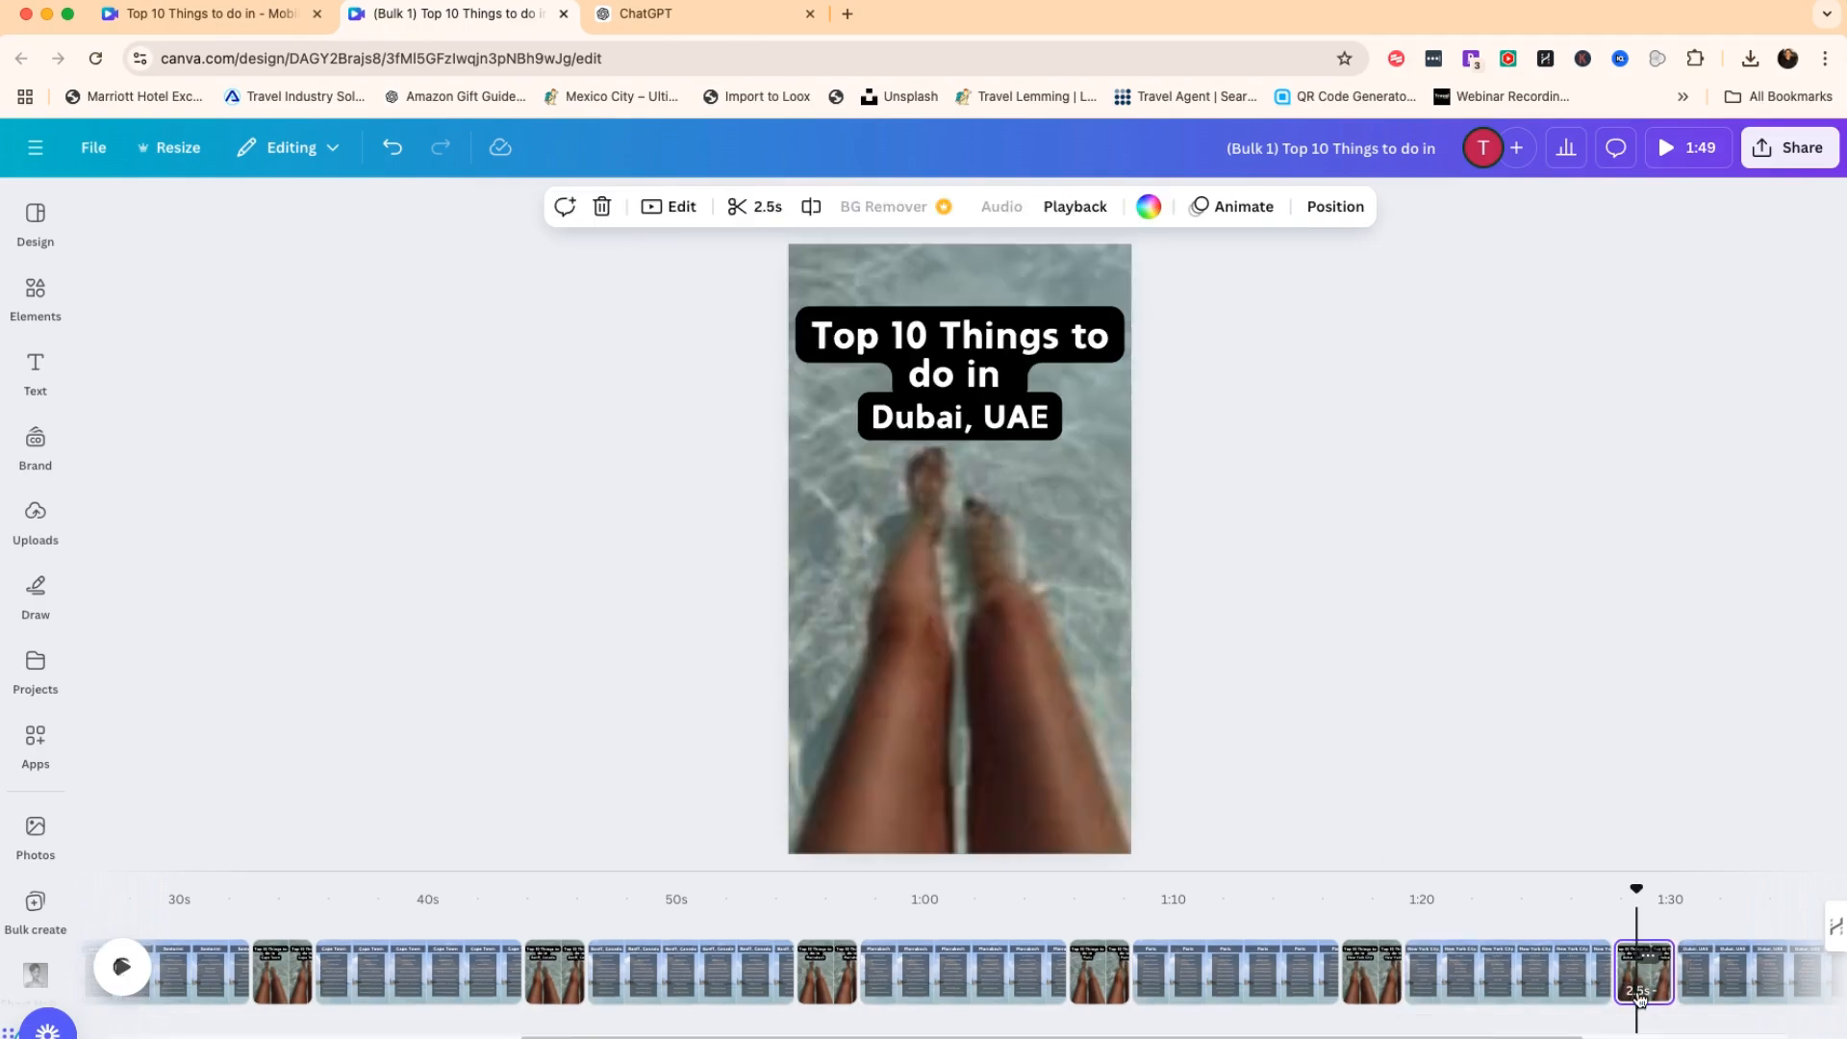
{"action": "double_click", "coordinate": [1016, 424]}
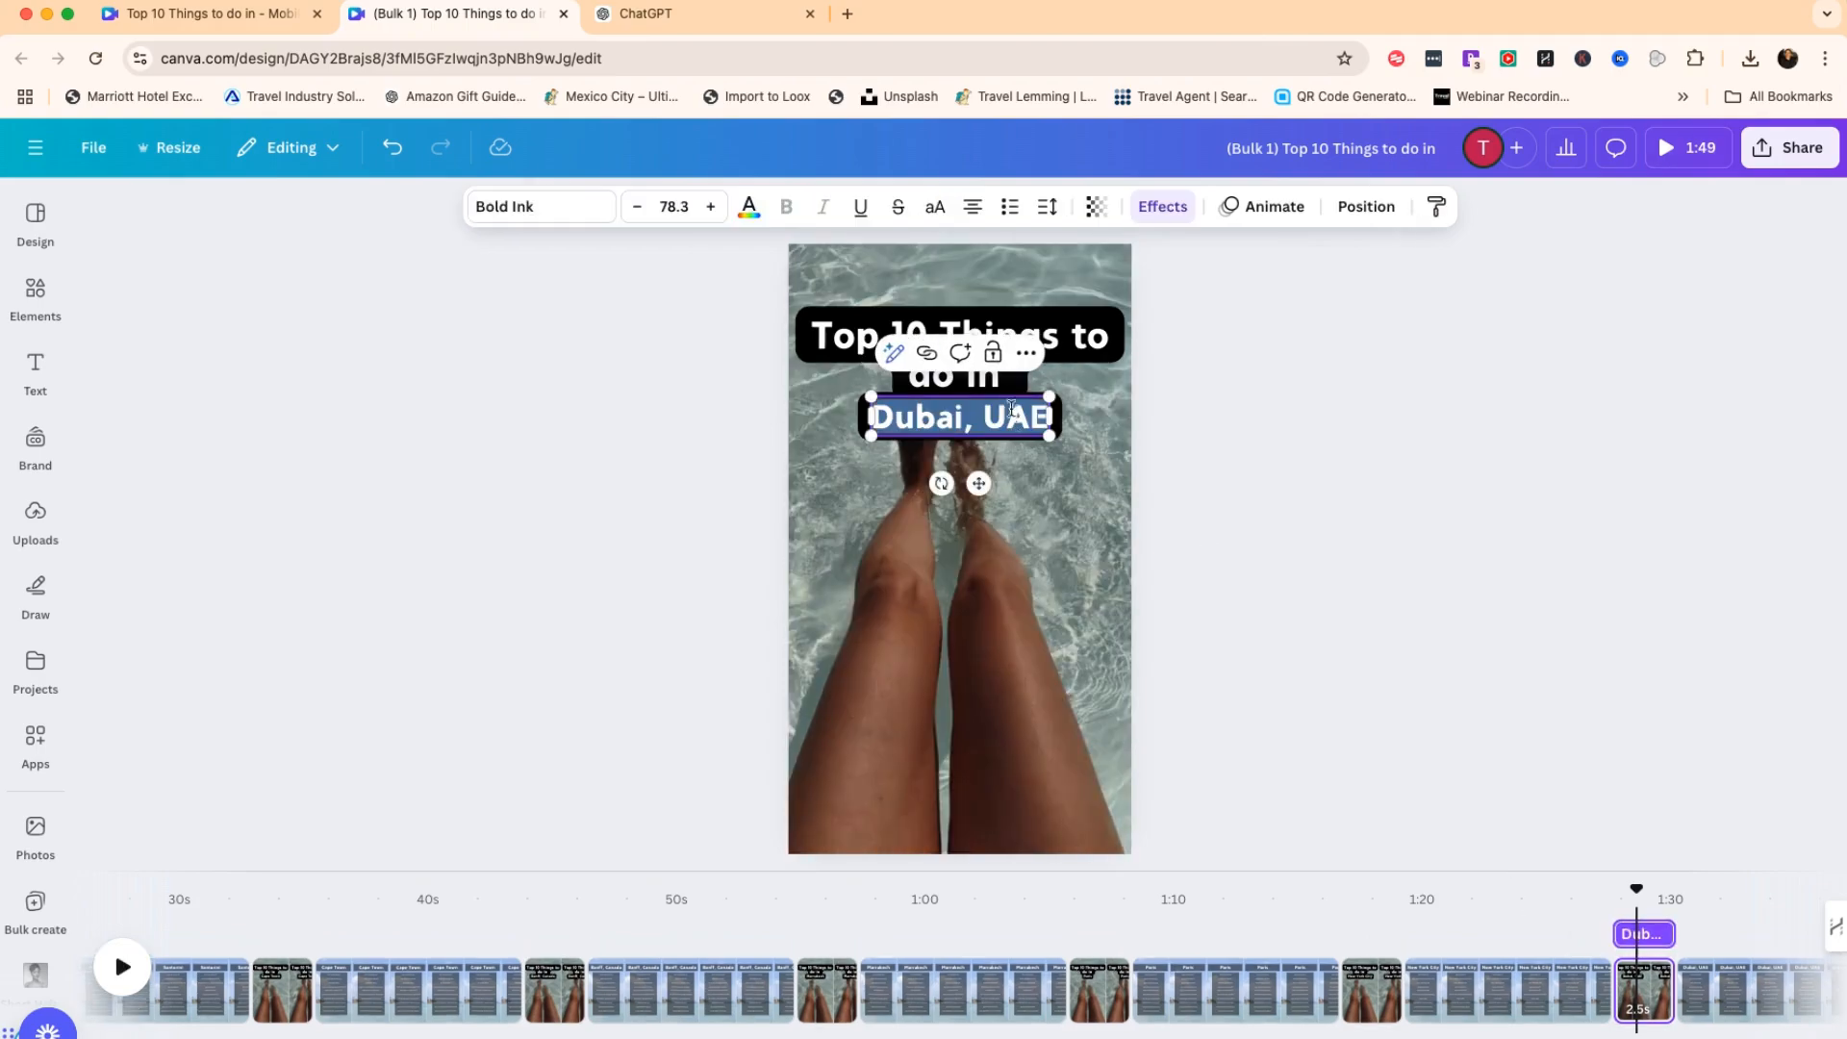
{"action": "left_click", "coordinate": [976, 414]}
{"action": "left_click_drag", "start_coordinate": [972, 418], "coordinate": [1051, 408]}
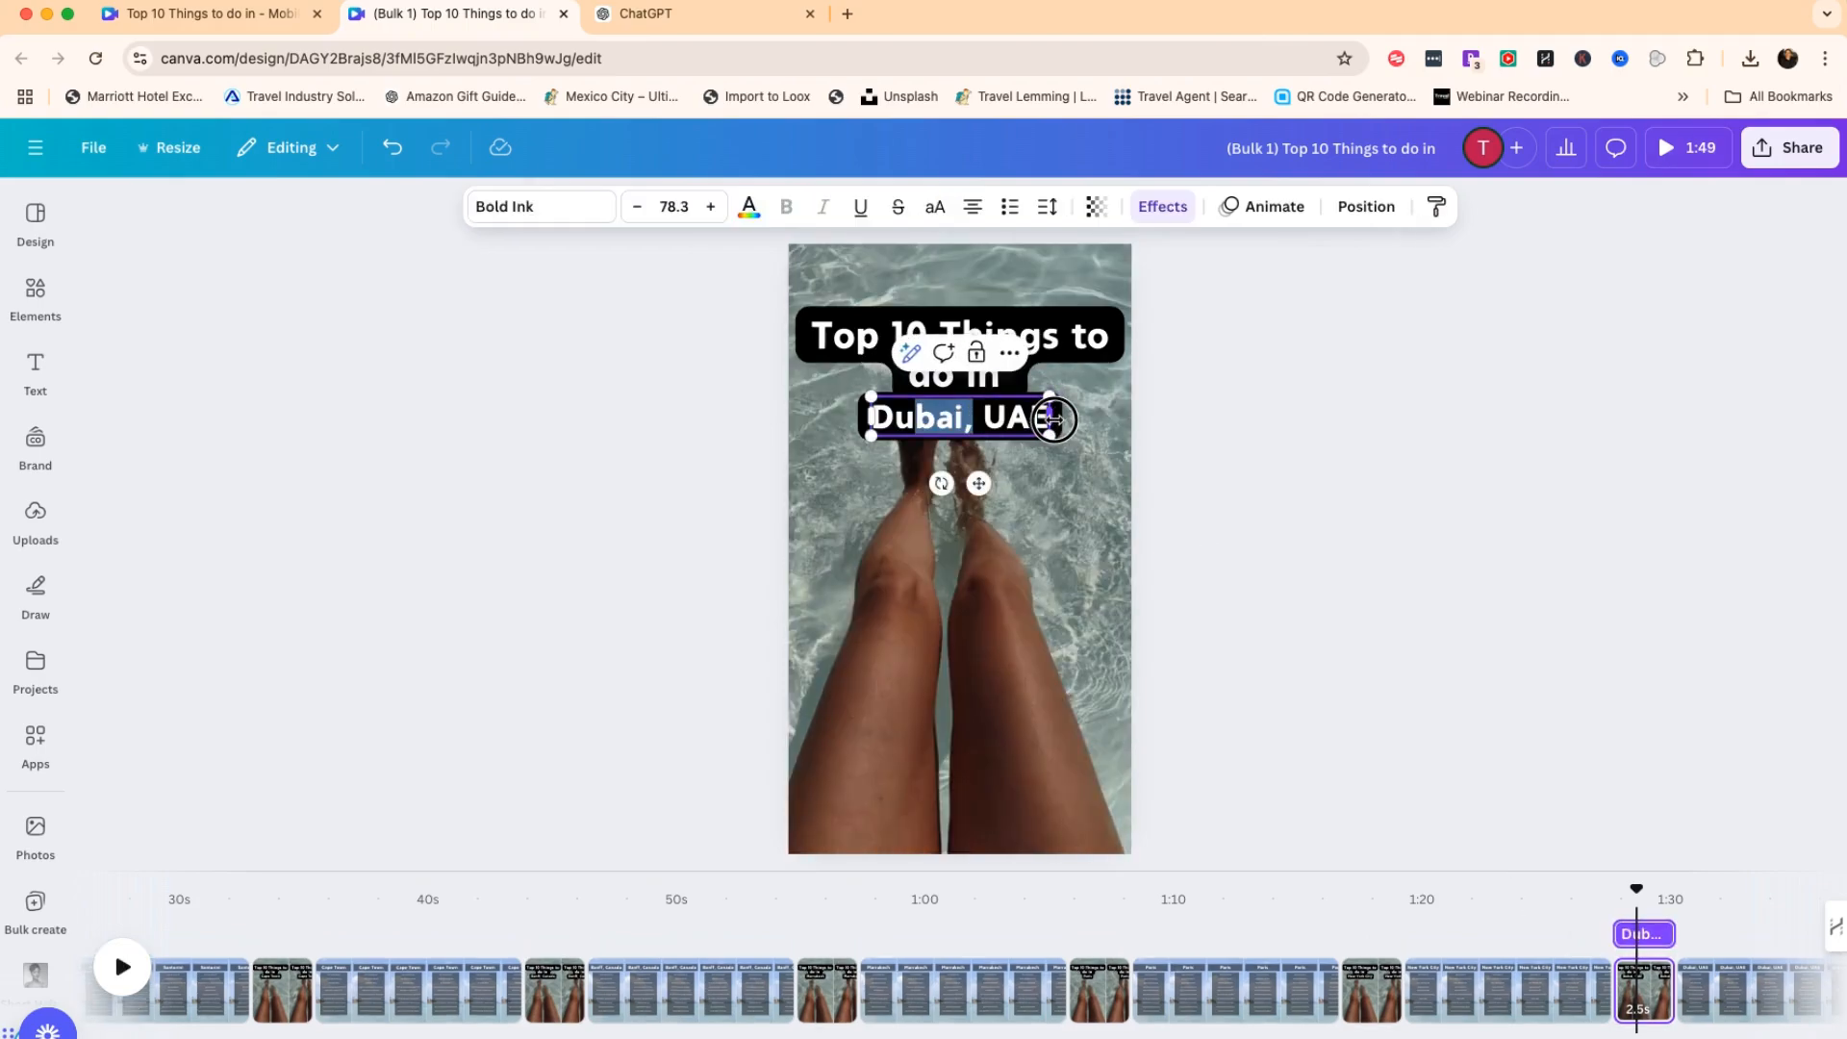
{"action": "key", "text": "BackSpace"}
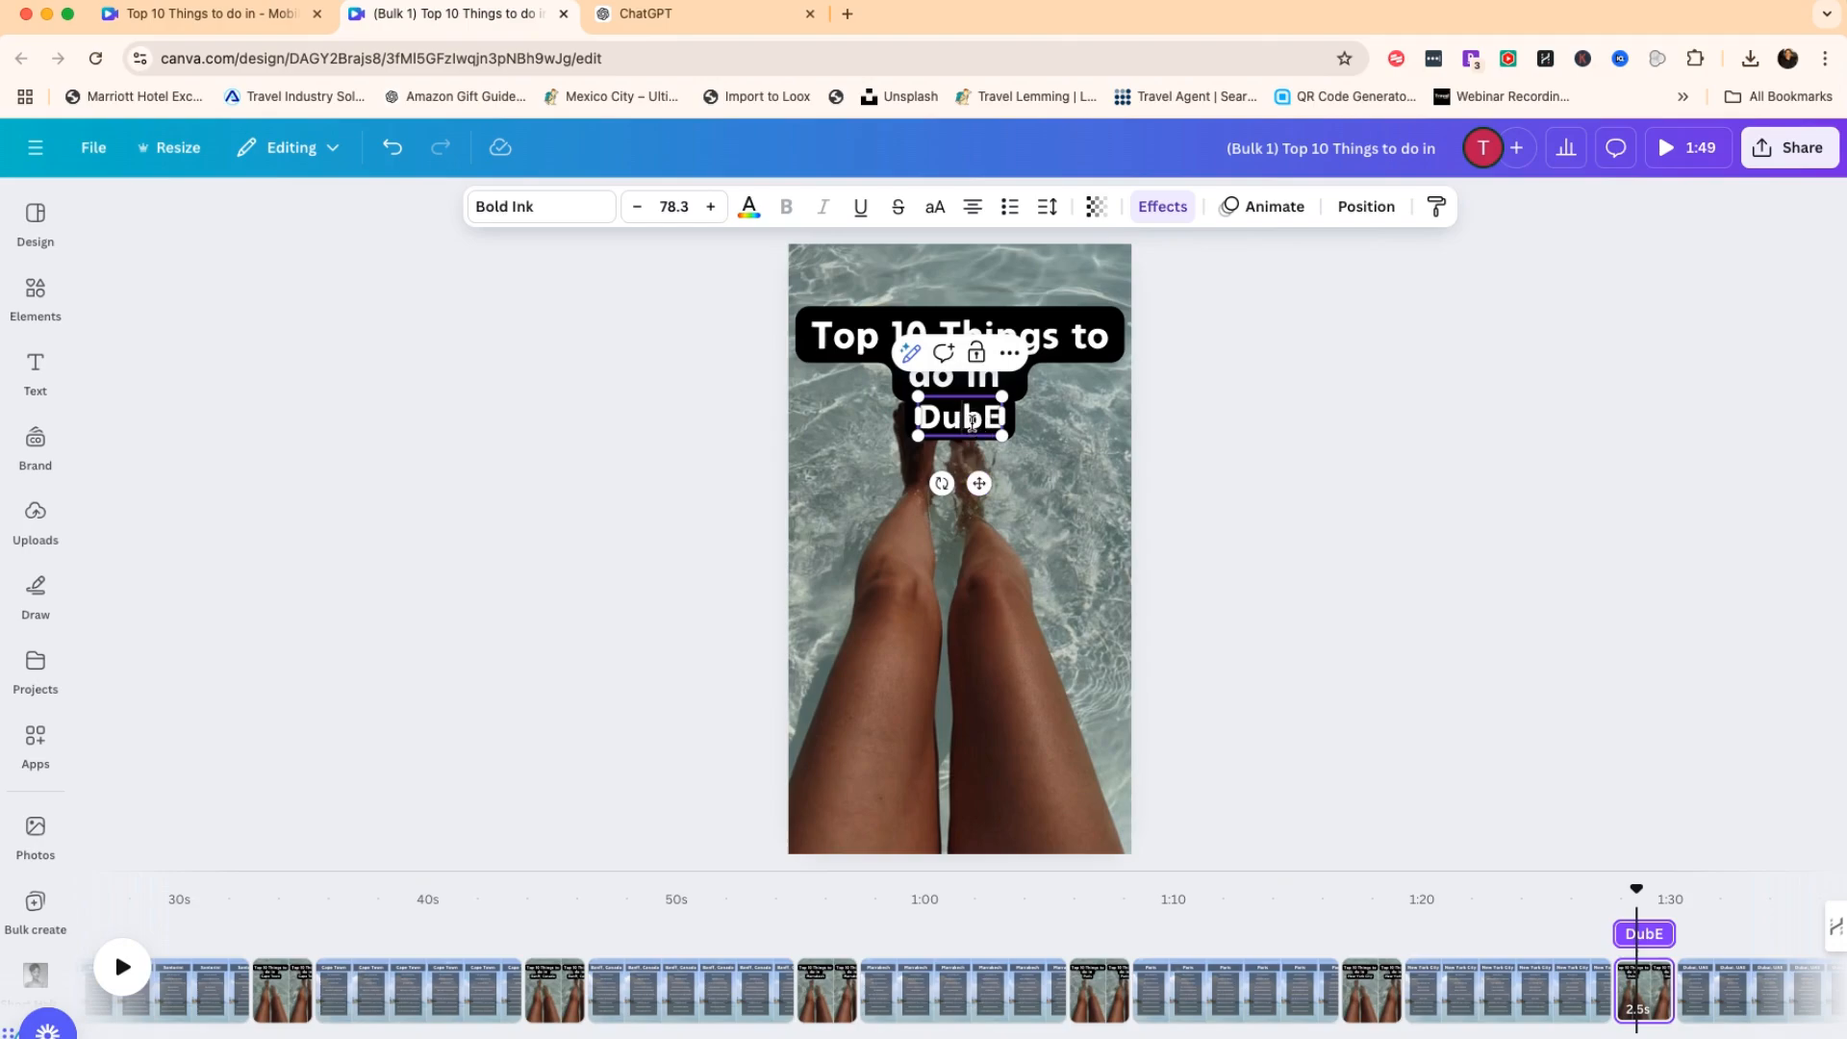
{"action": "type", "text": "AI"}
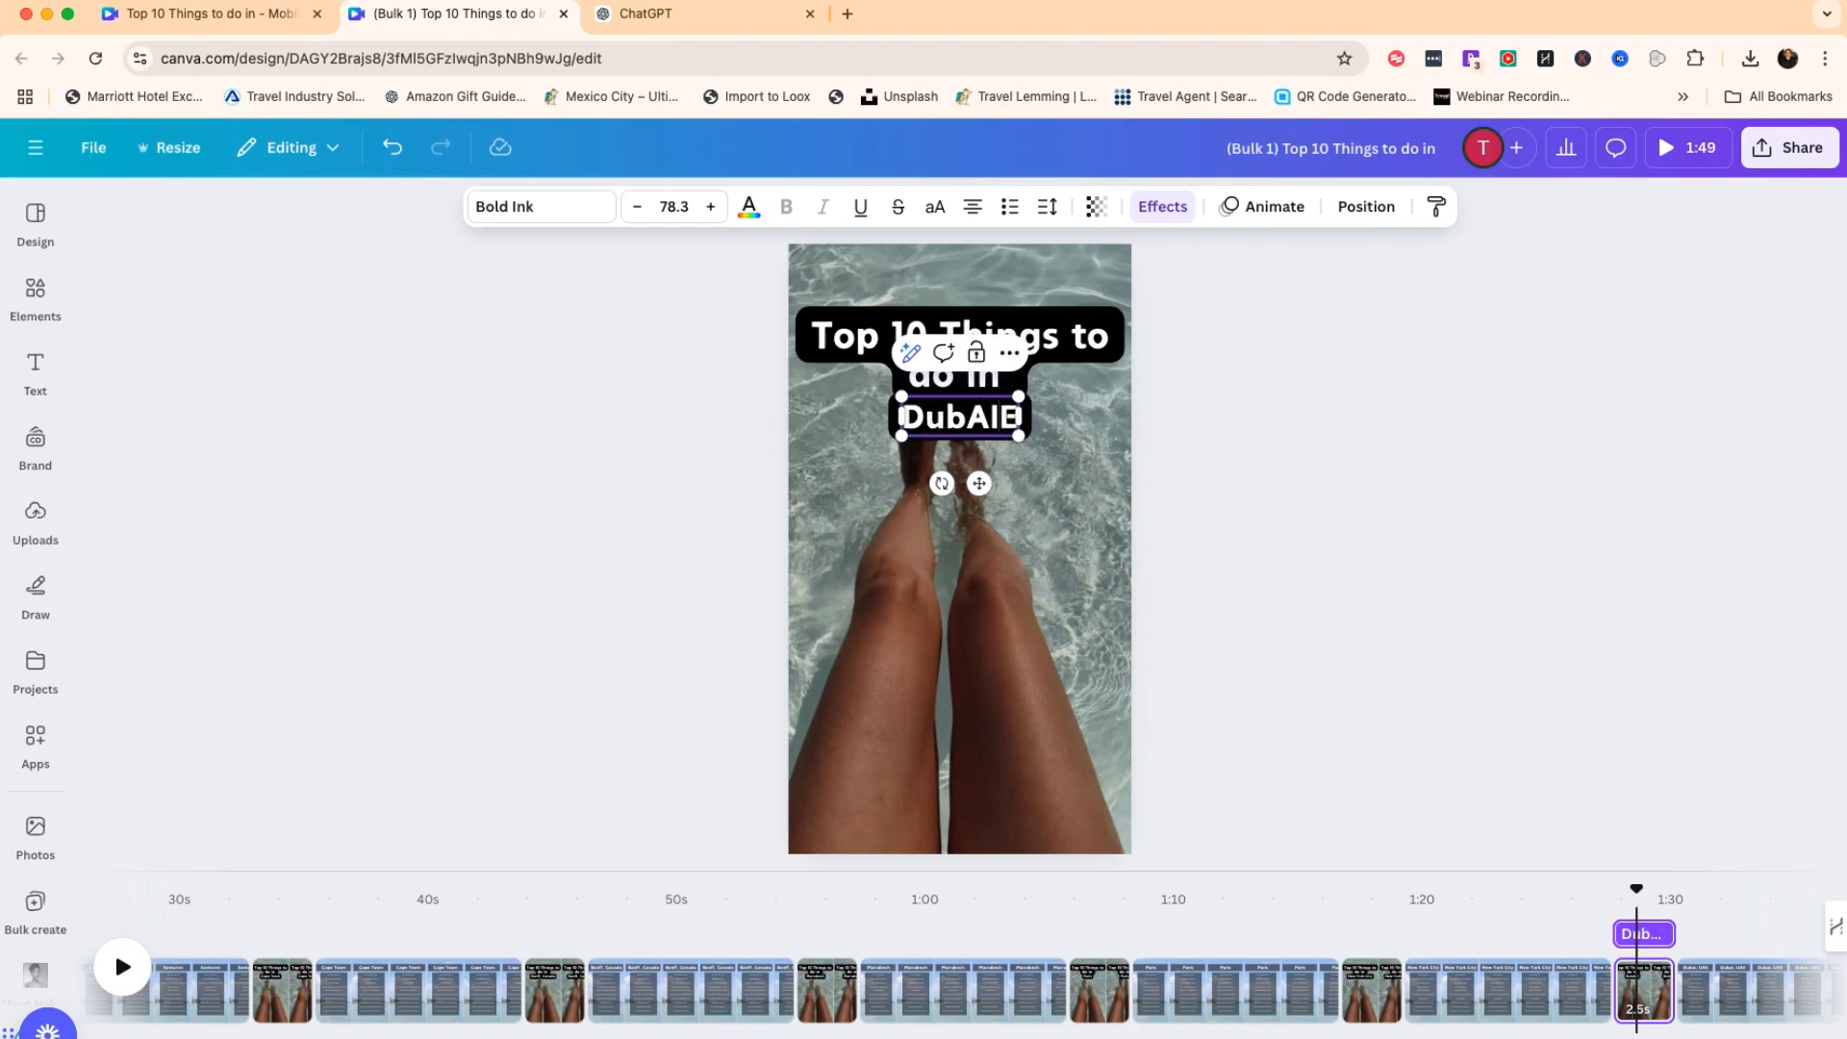
{"action": "key", "text": "BackSpace"}
{"action": "key", "text": "BackSpace"}
{"action": "type", "text": "ai"}
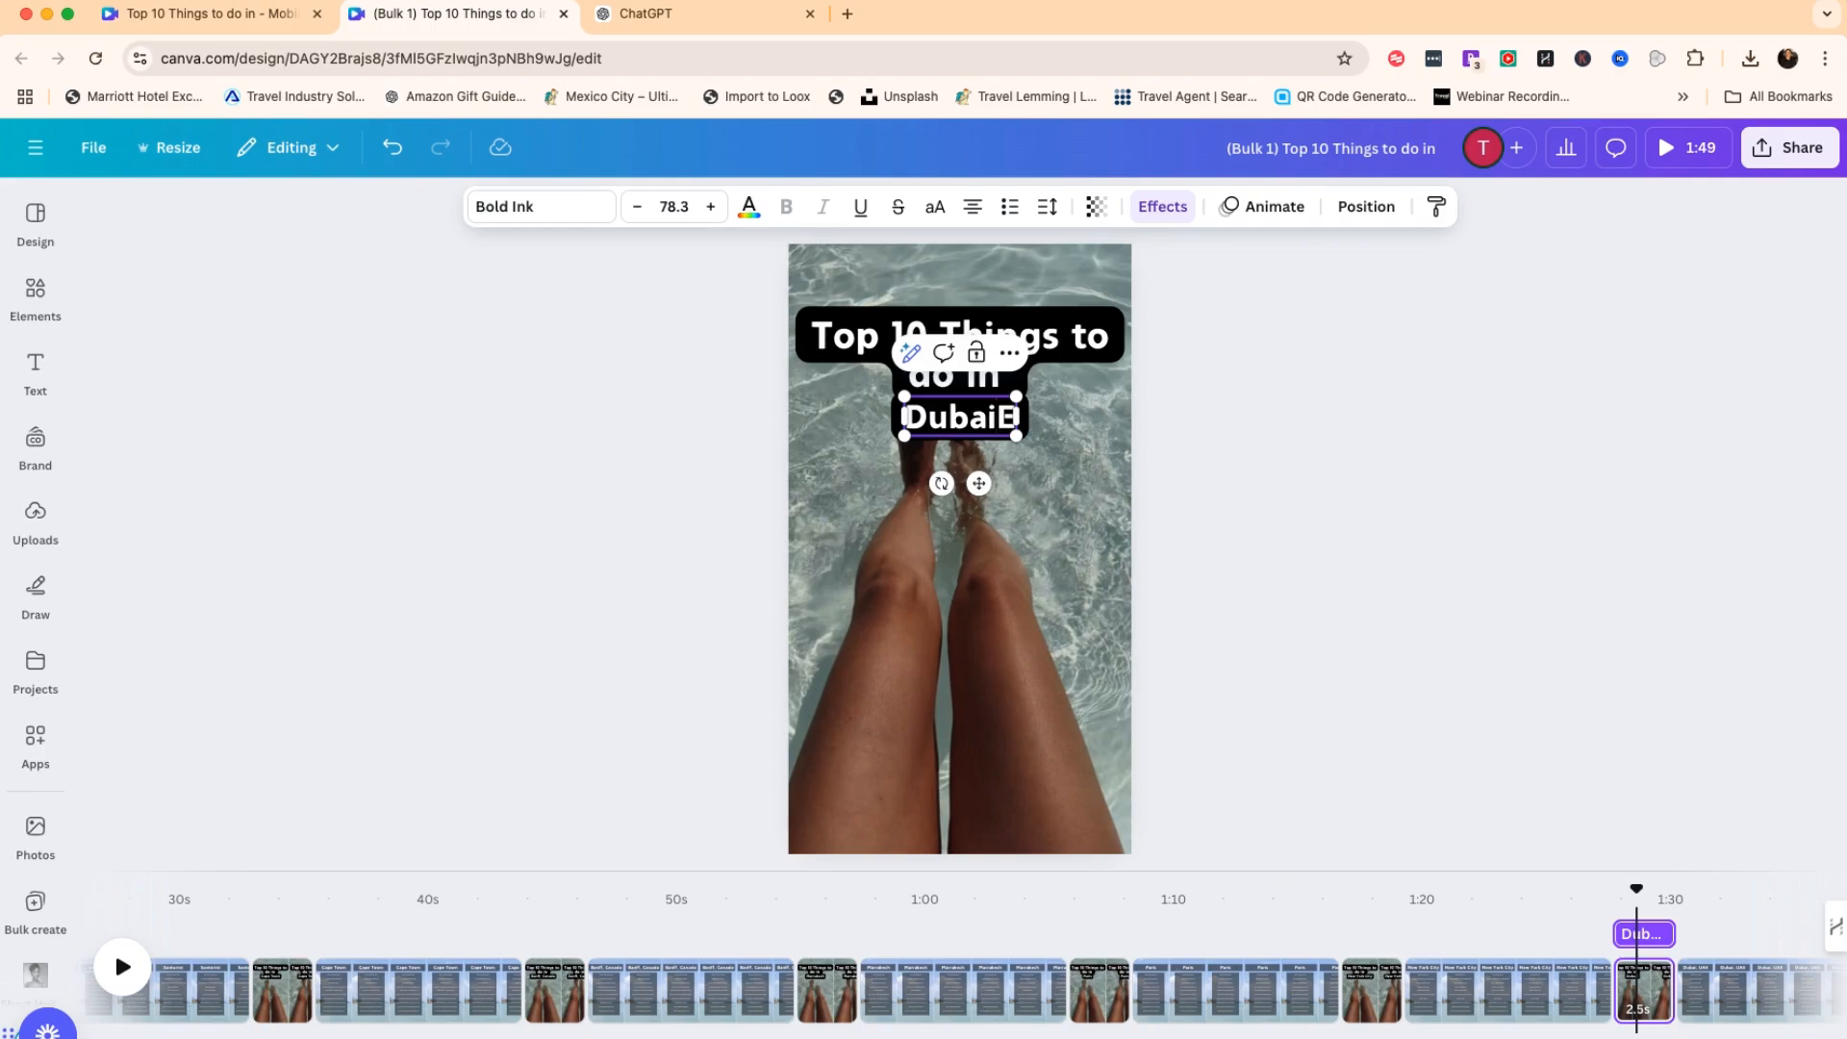
{"action": "key", "text": "Delete"}
Shorten the title on the Dubai activity list page to "Dubai".
{"action": "left_click", "coordinate": [1743, 972]}
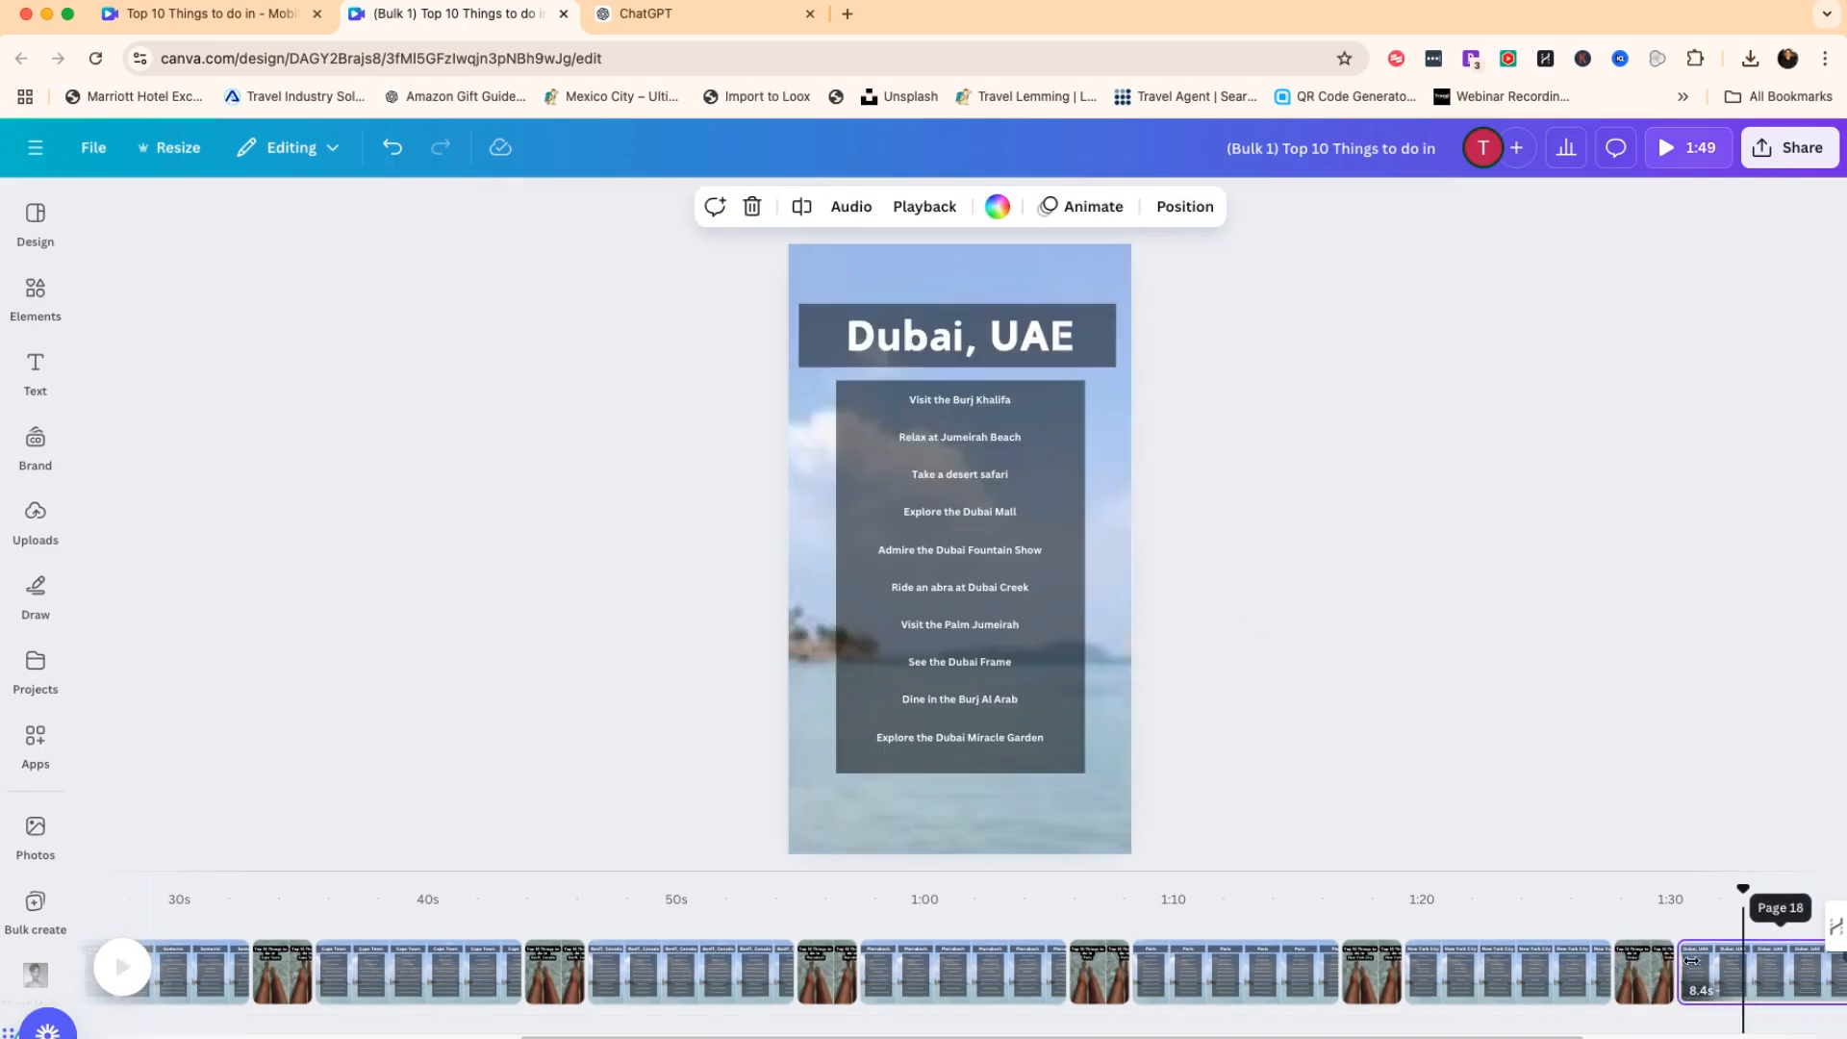
{"action": "left_click", "coordinate": [967, 352]}
{"action": "left_click", "coordinate": [972, 346]}
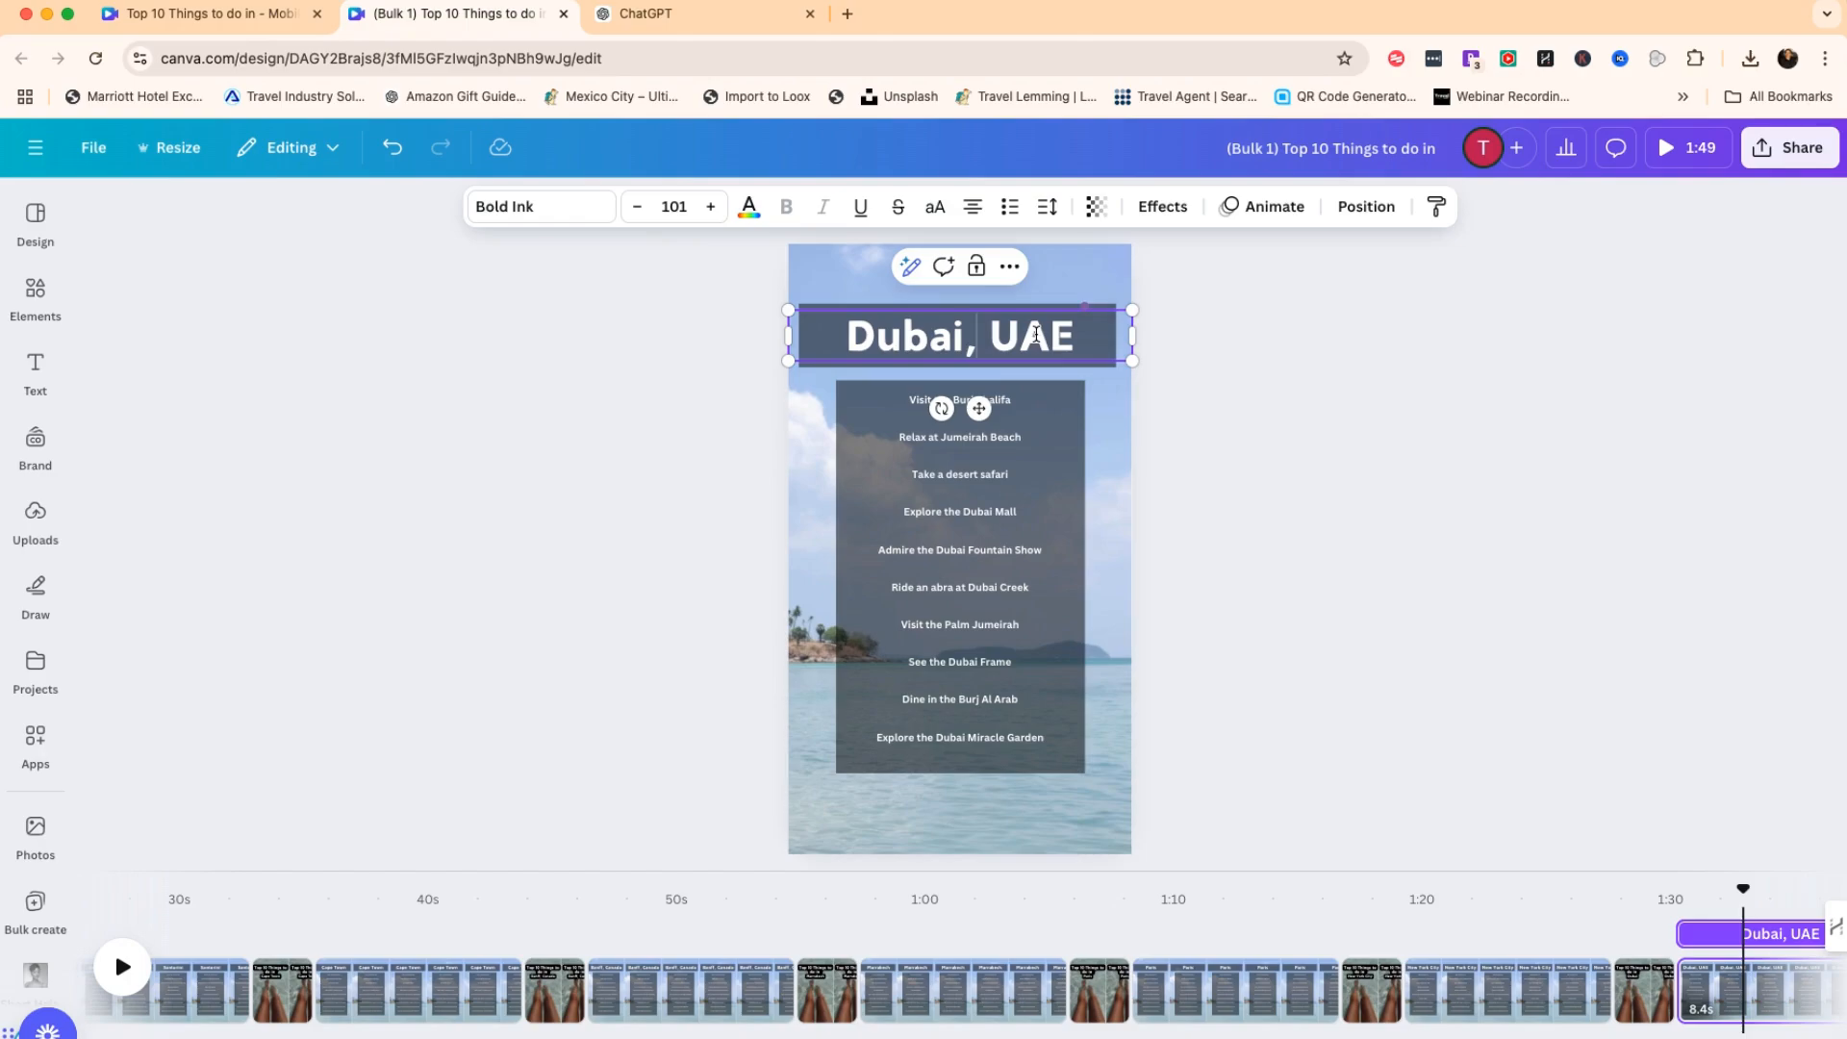
{"action": "left_click_drag", "start_coordinate": [1086, 332], "coordinate": [985, 332]}
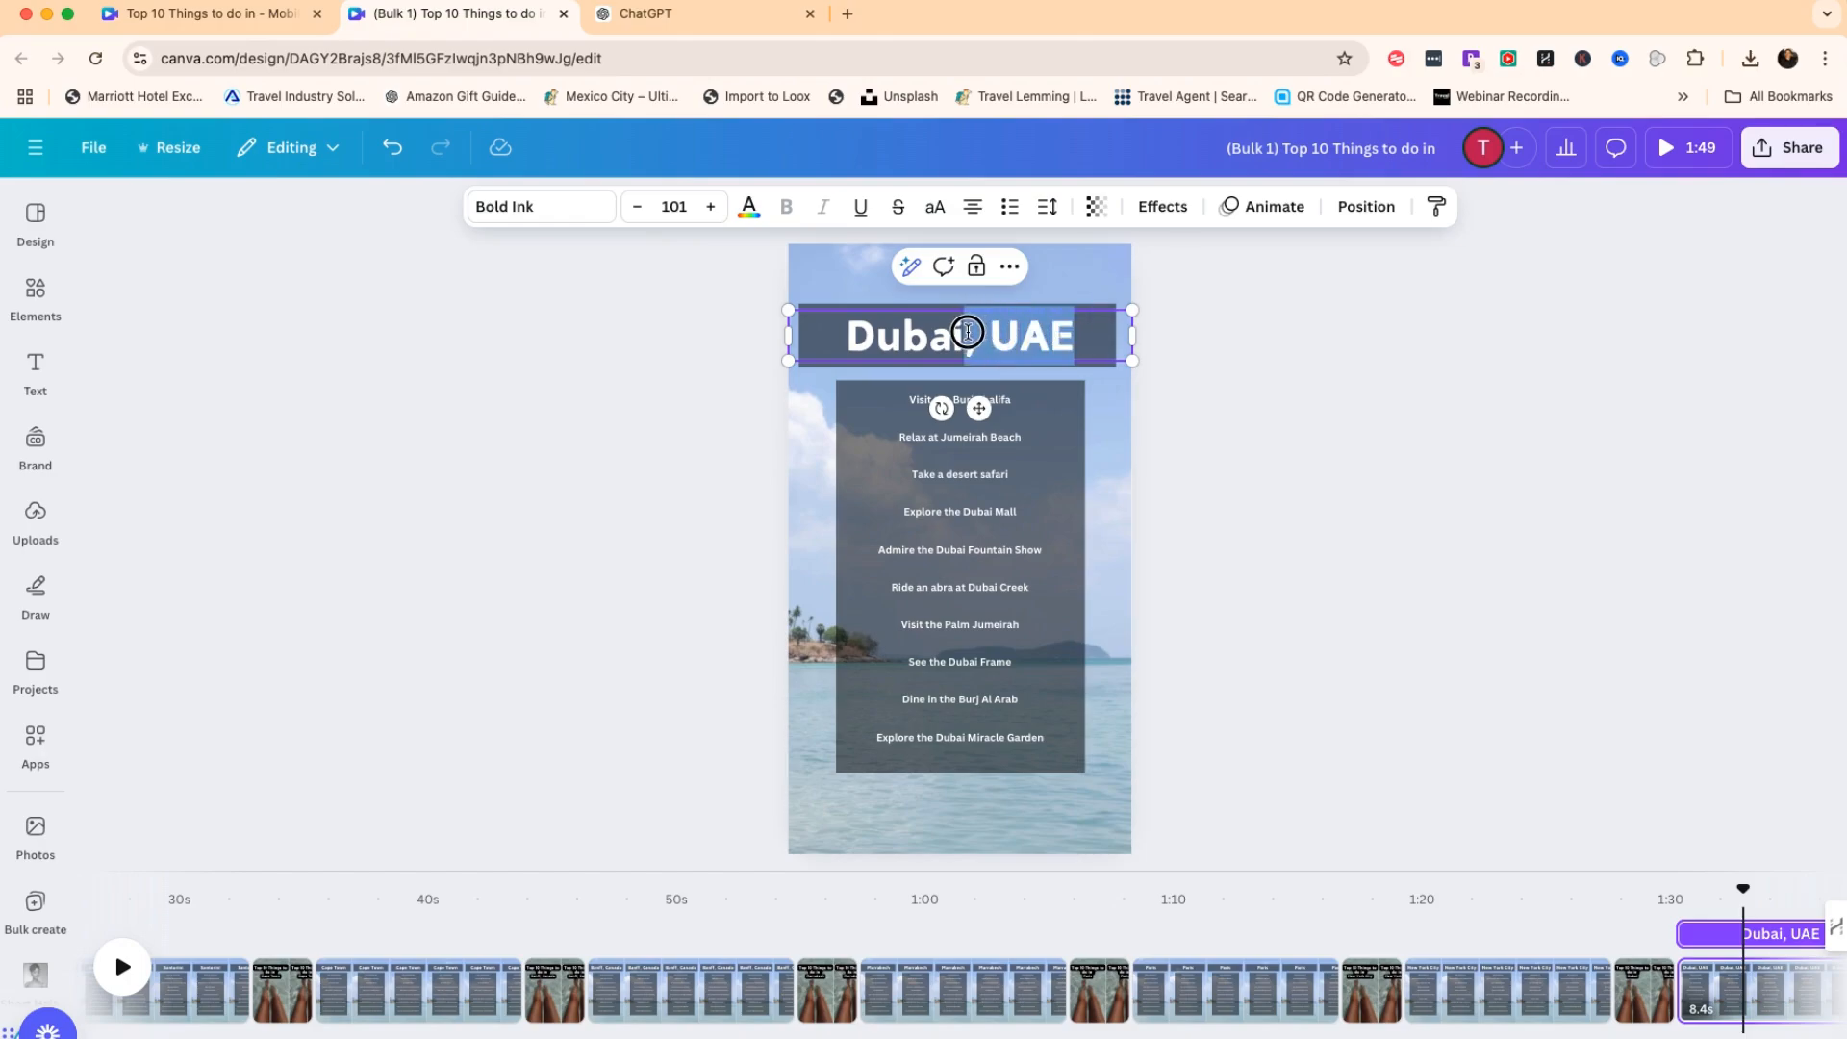
{"action": "key", "text": "BackSpace"}
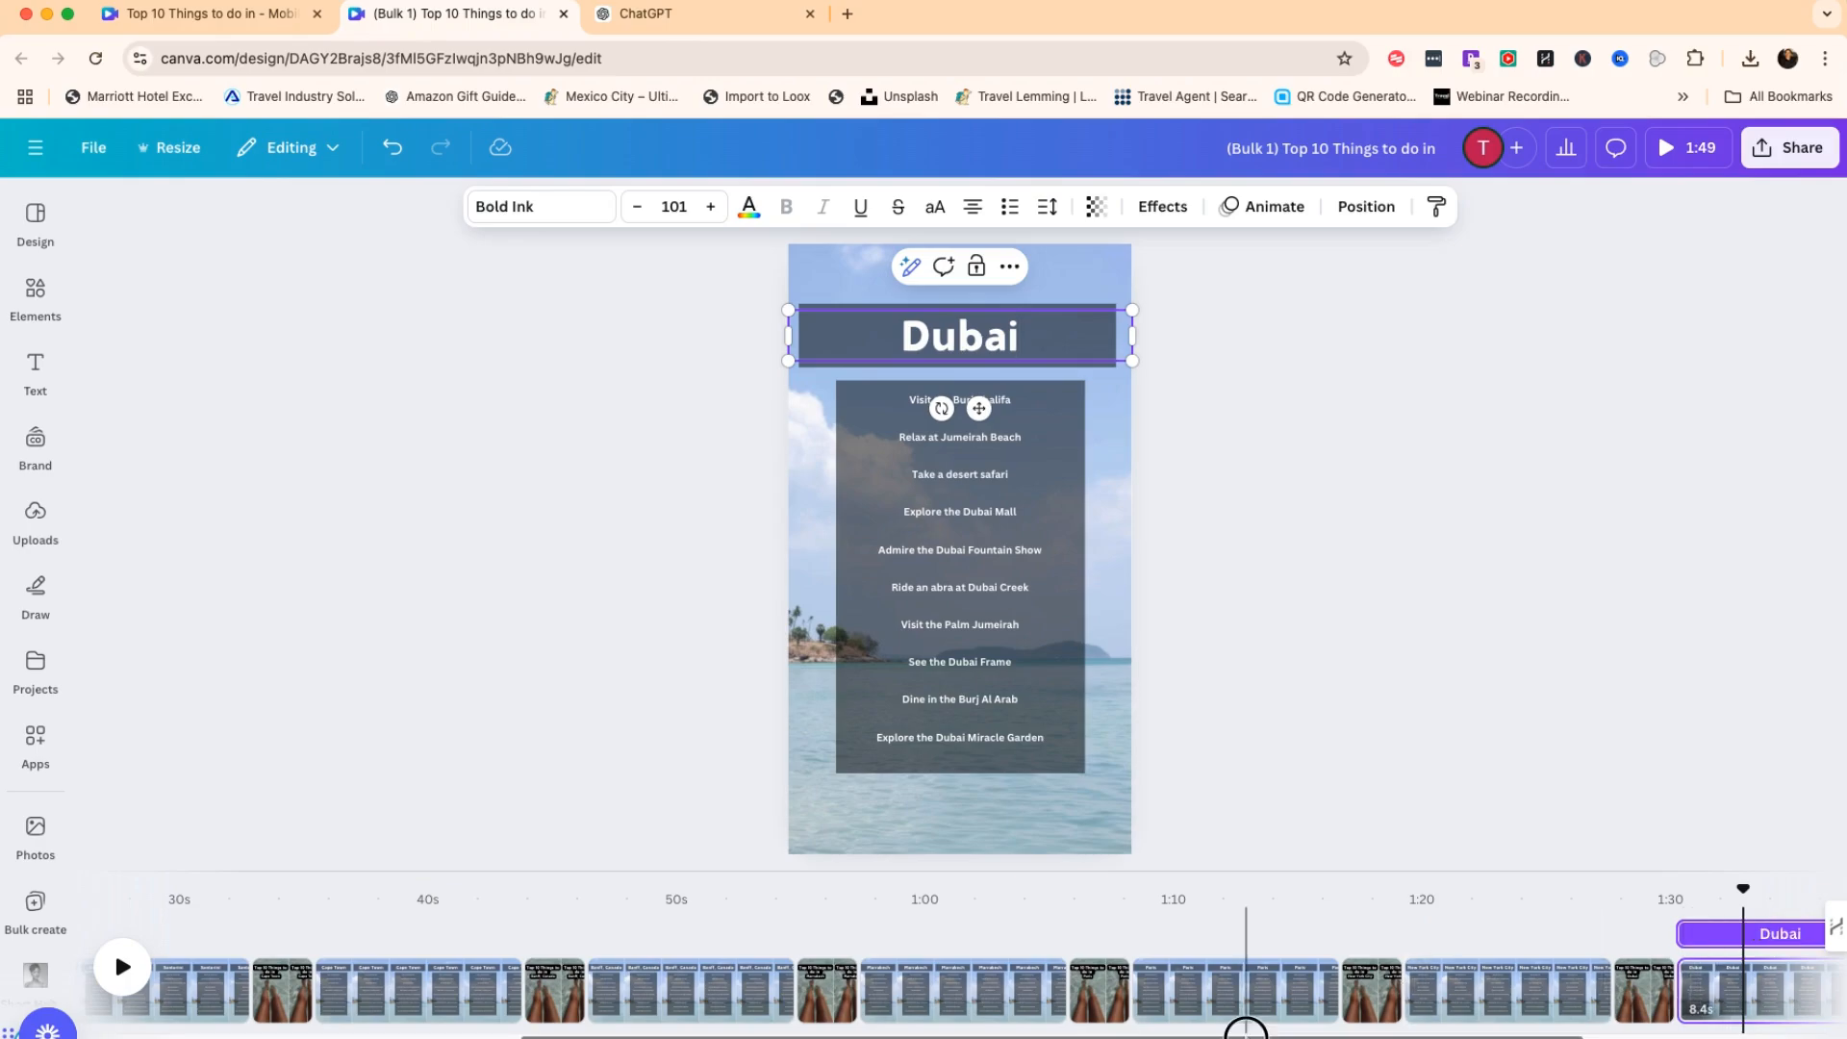
Shorten the destination text on the Phuket intro page to "Thailand".
{"action": "scroll", "coordinate": [1245, 1029], "scroll_direction": "right", "scroll_amount": 5}
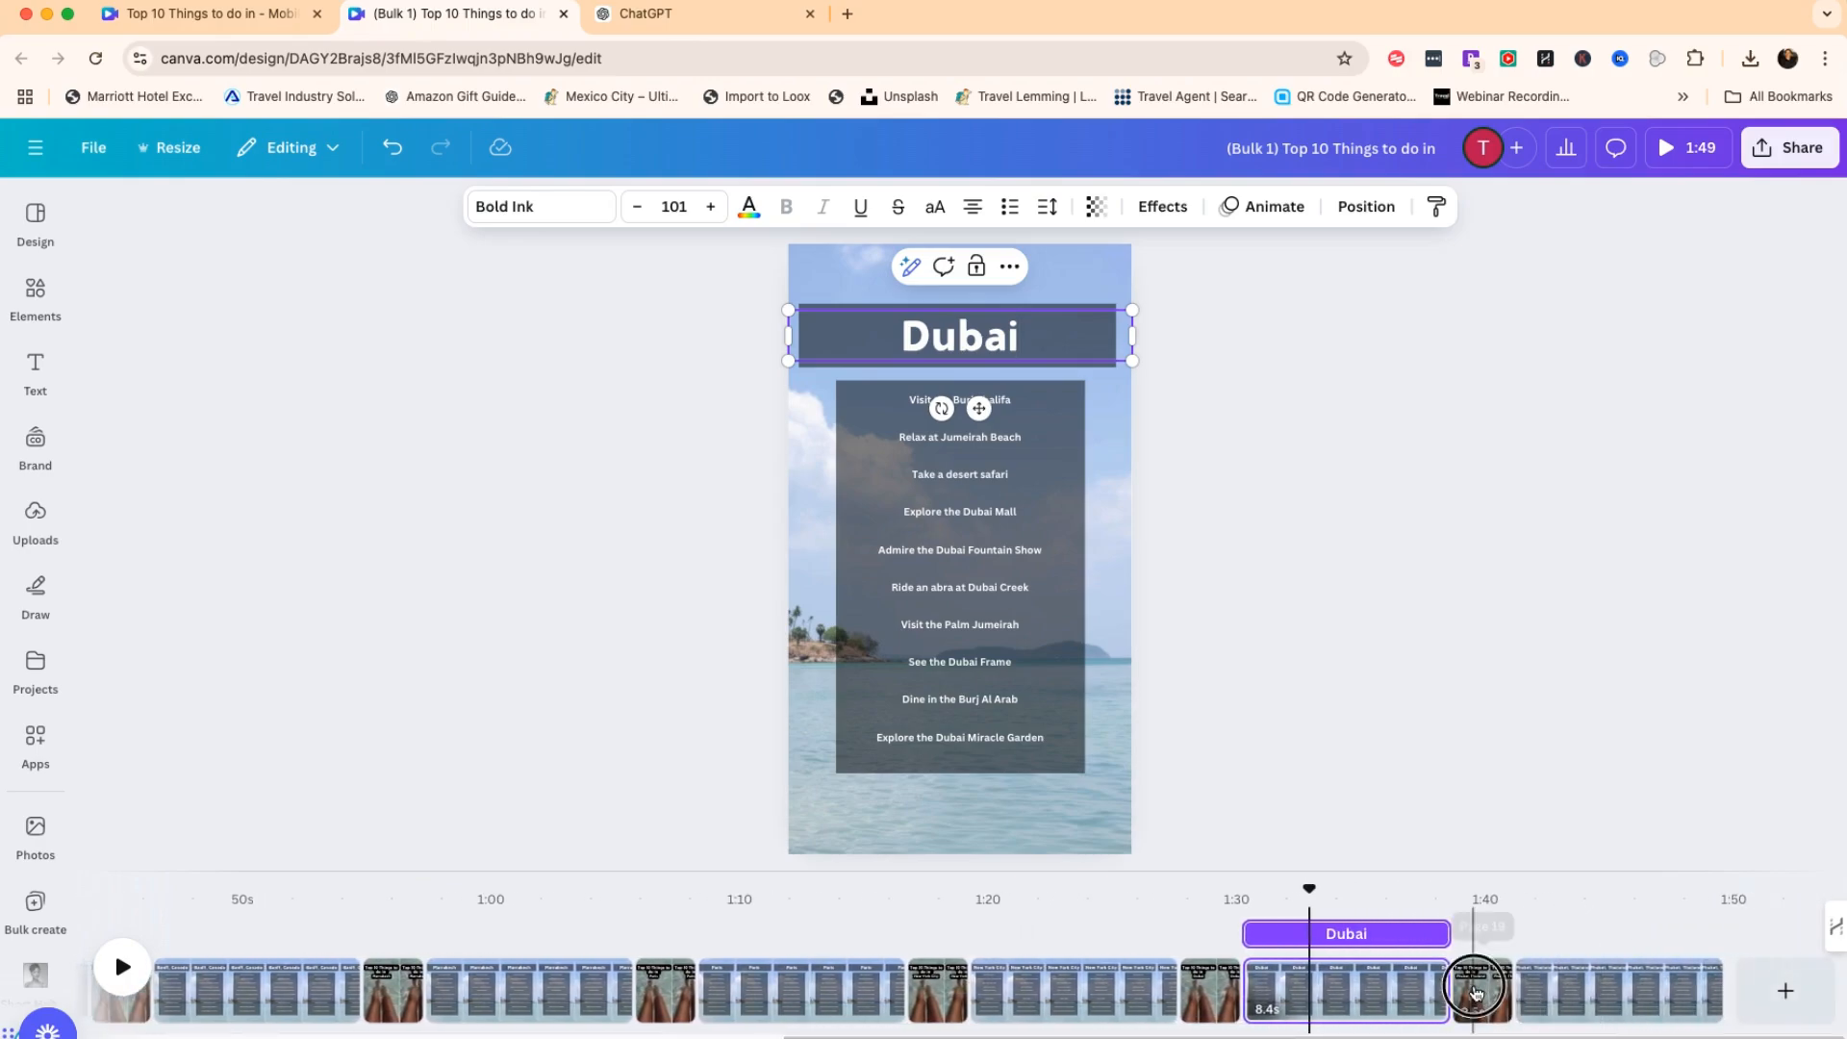
{"action": "left_click", "coordinate": [1476, 993]}
{"action": "left_click", "coordinate": [953, 419]}
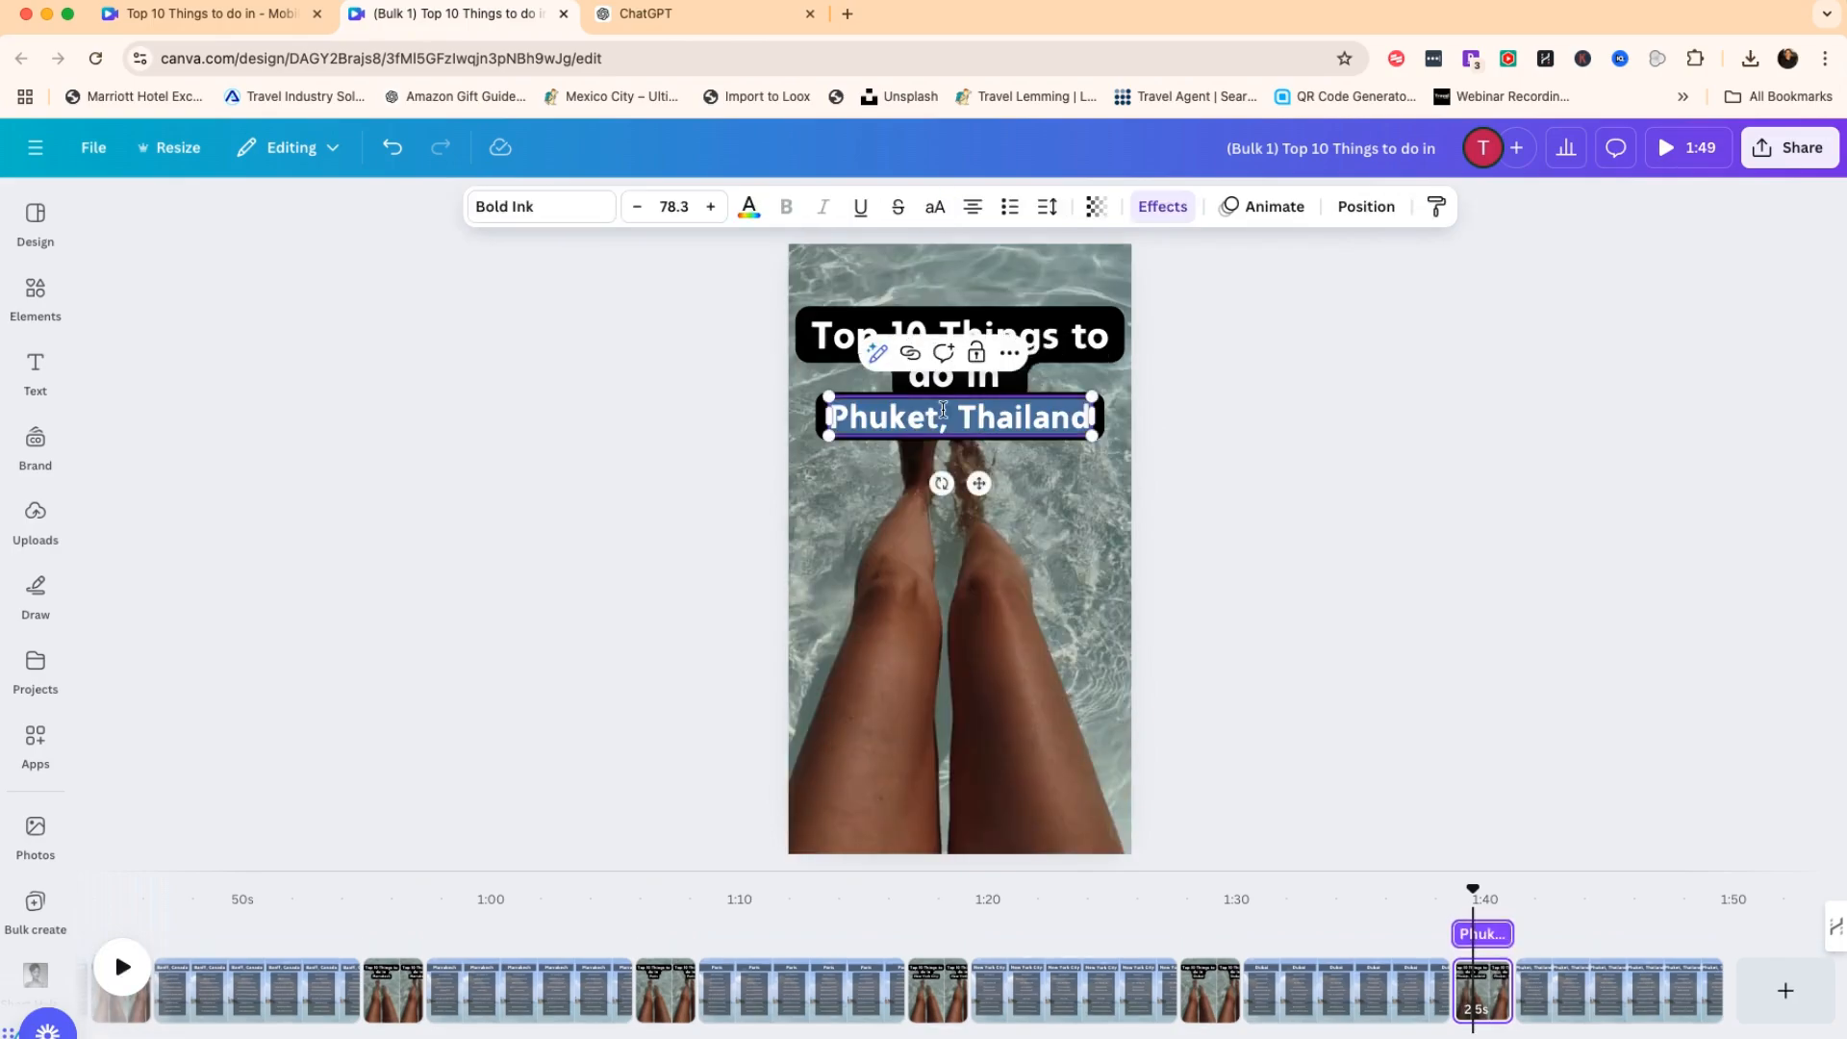
{"action": "left_click_drag", "start_coordinate": [942, 420], "coordinate": [1092, 420]}
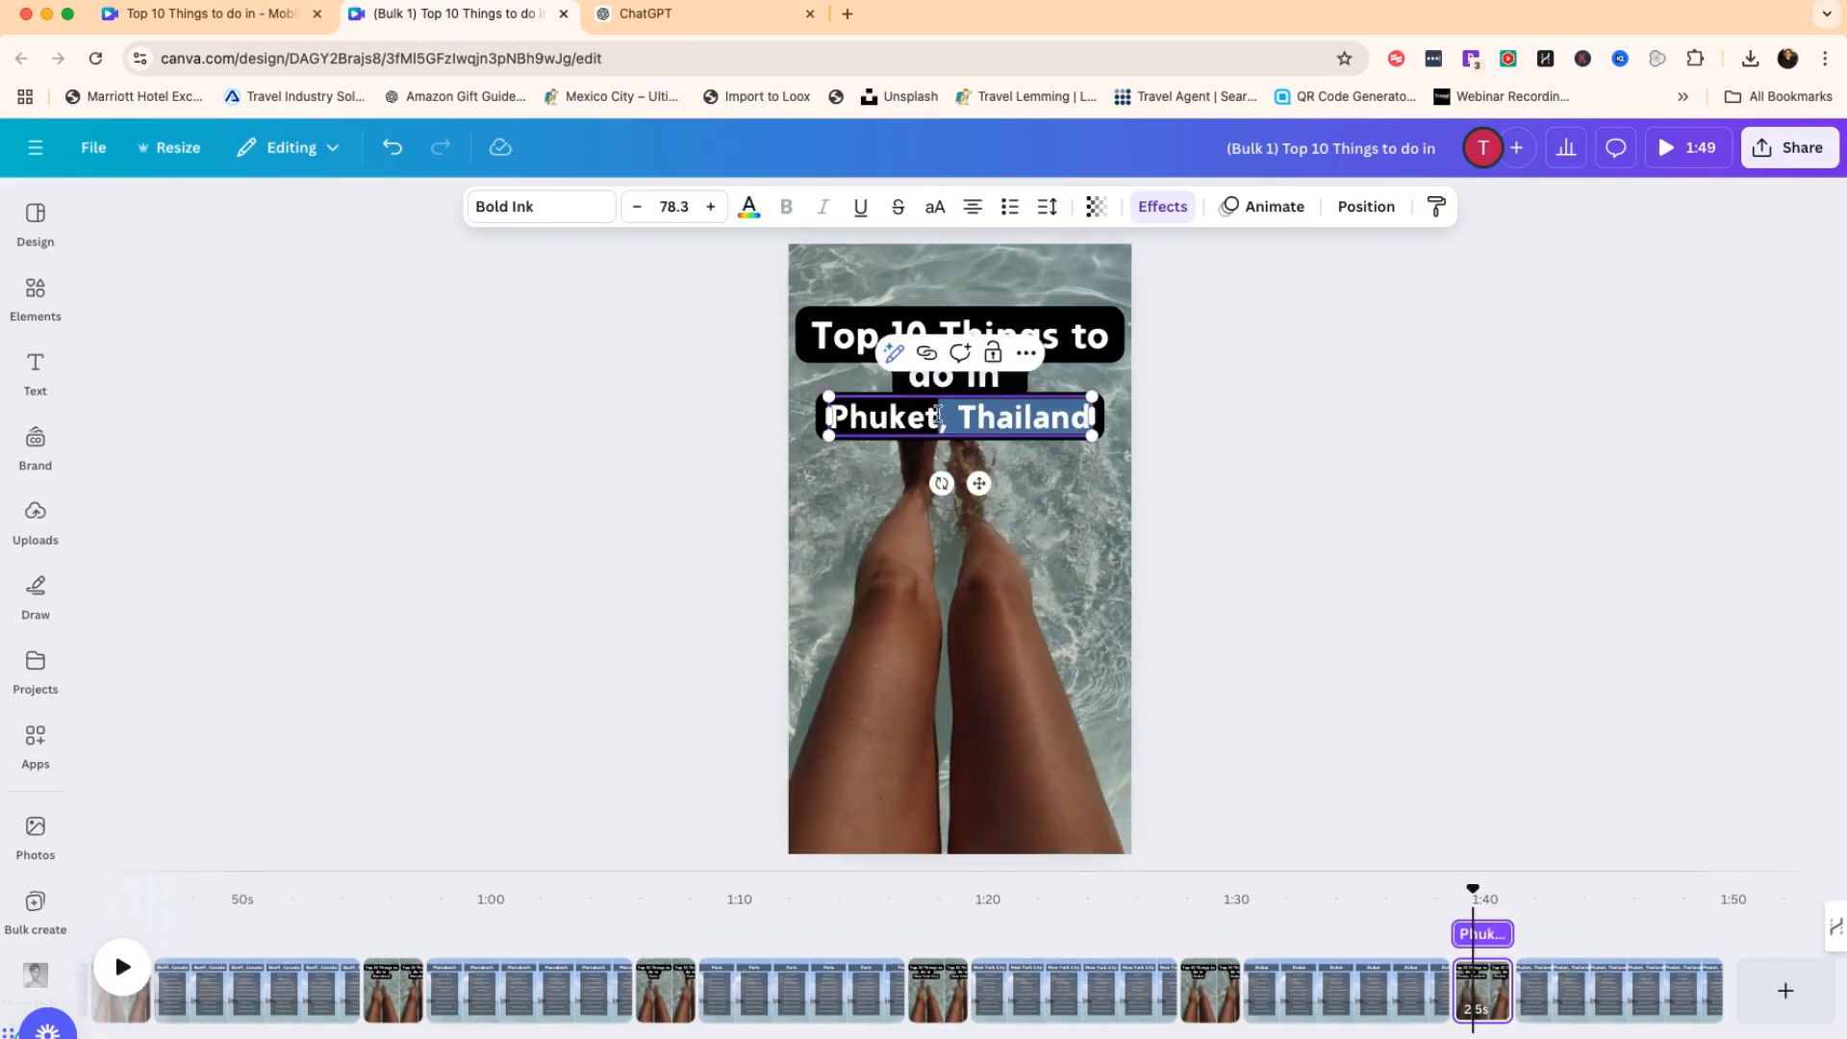
{"action": "left_click", "coordinate": [951, 415]}
{"action": "key", "text": "shift+End"}
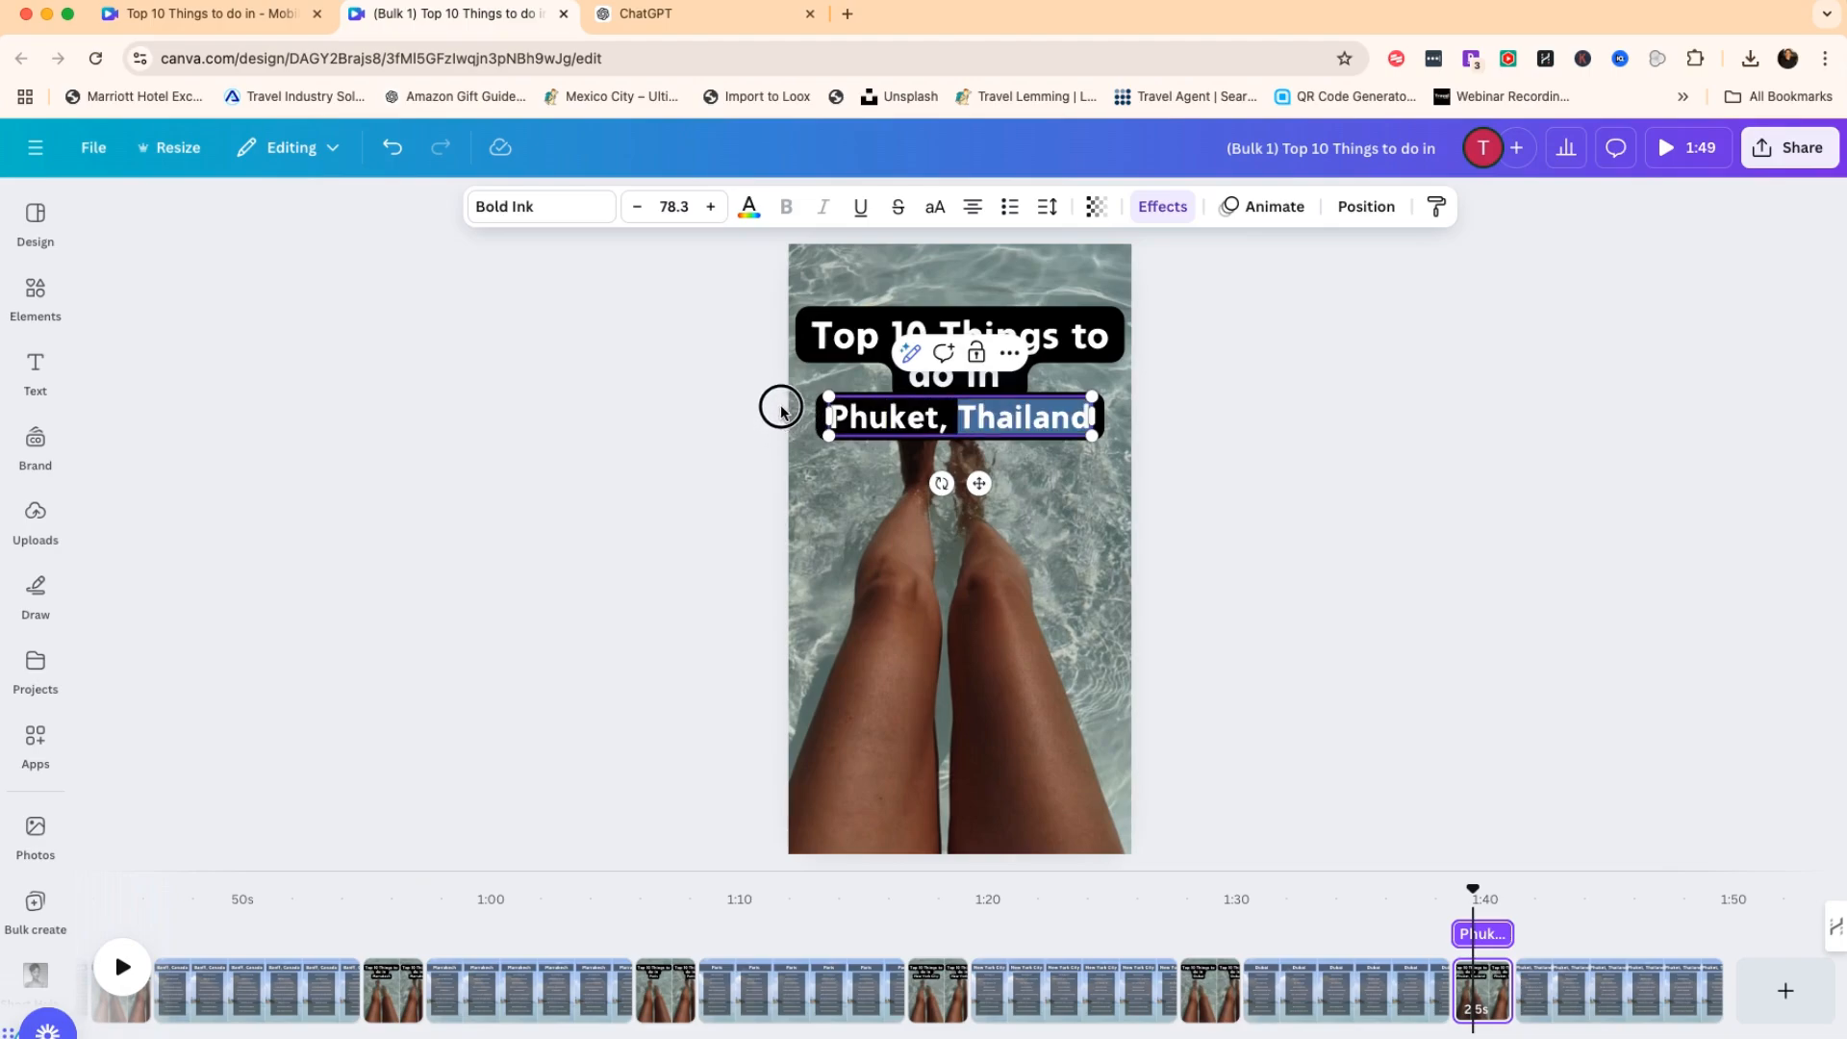
{"action": "key", "text": "shift+Home"}
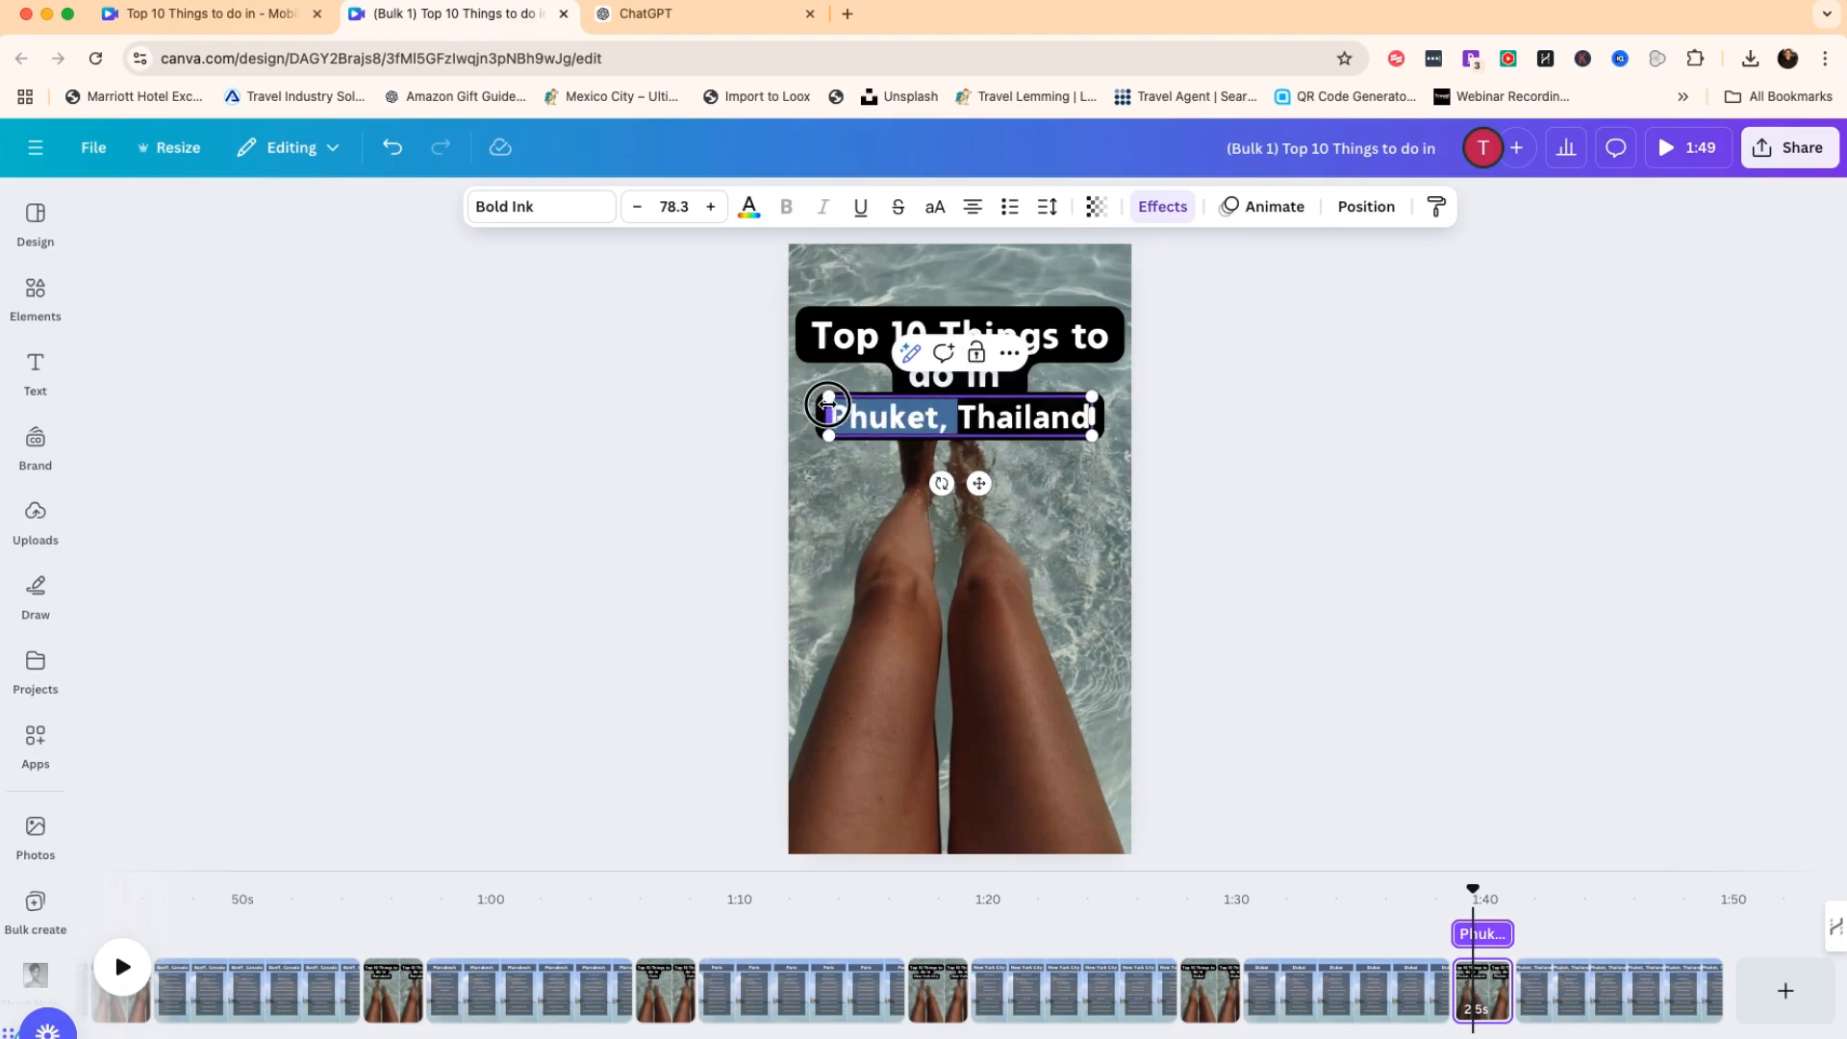
{"action": "key", "text": "BackSpace"}
Shorten the title on the Phuket activity list page to "Thailand".
{"action": "left_click", "coordinate": [1566, 955]}
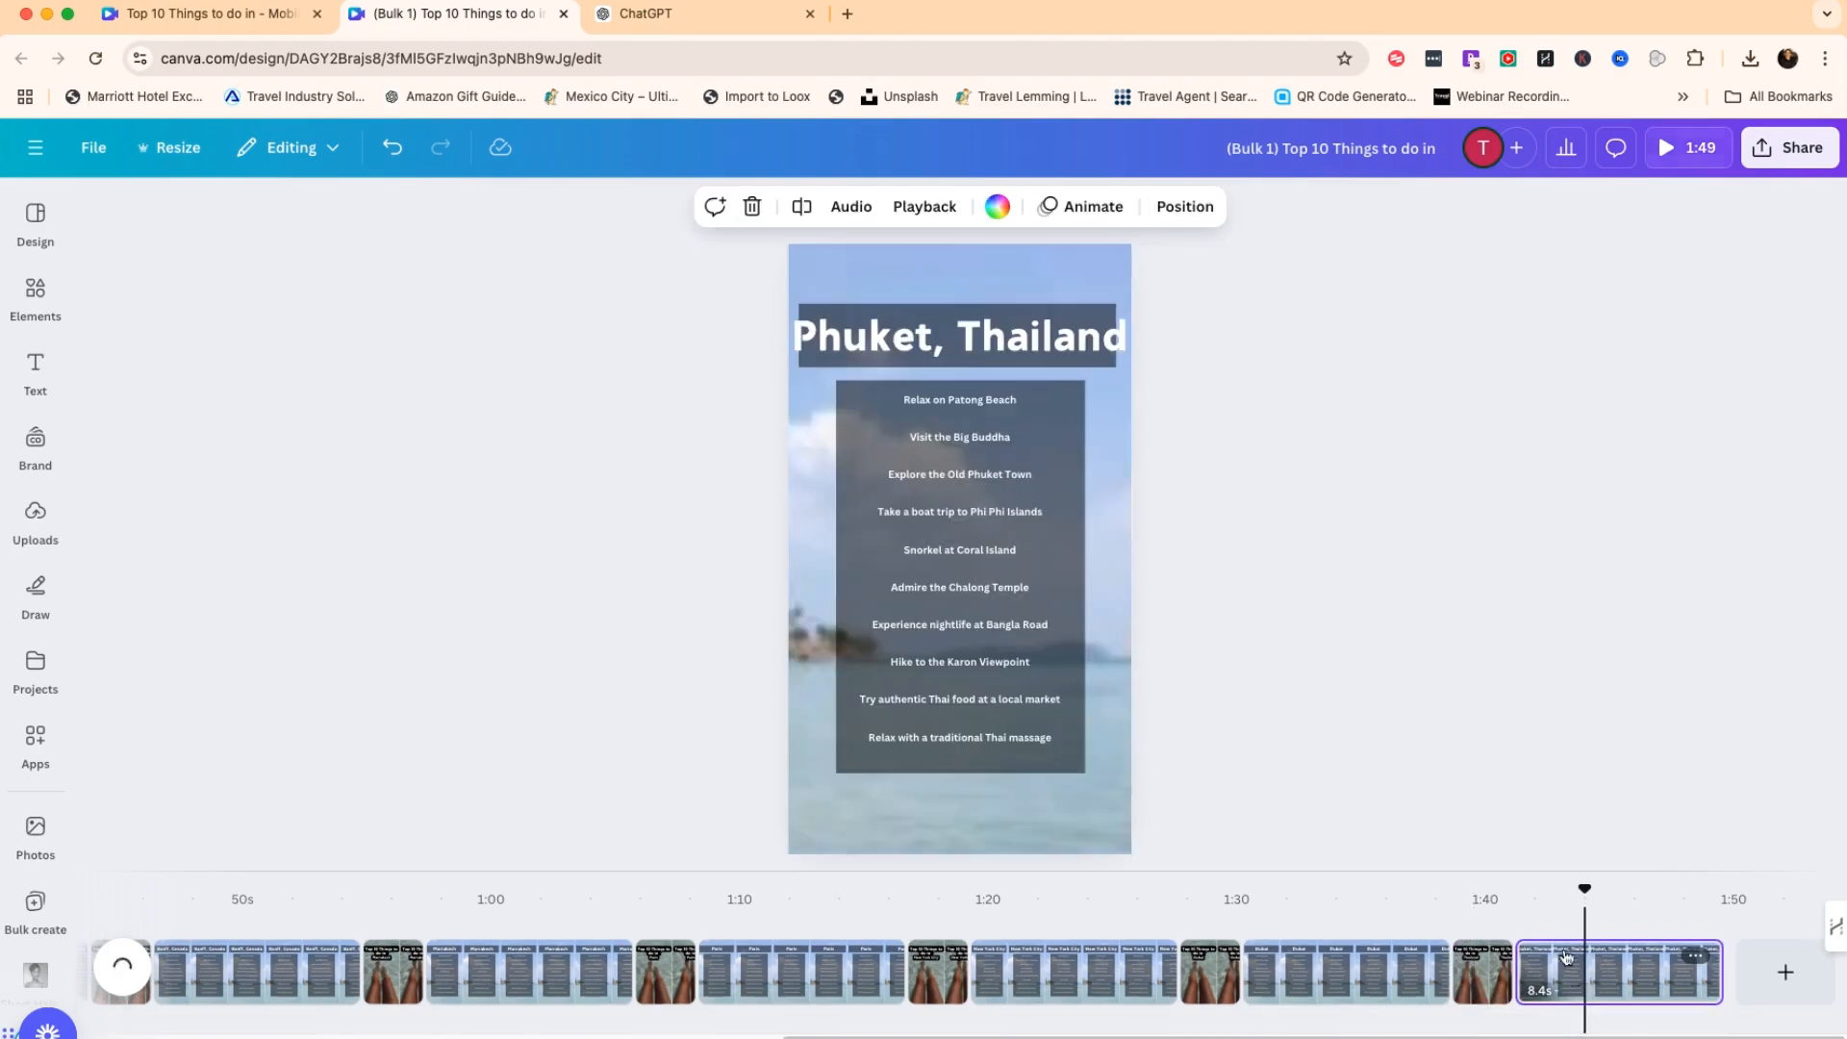
{"action": "left_click", "coordinate": [865, 334]}
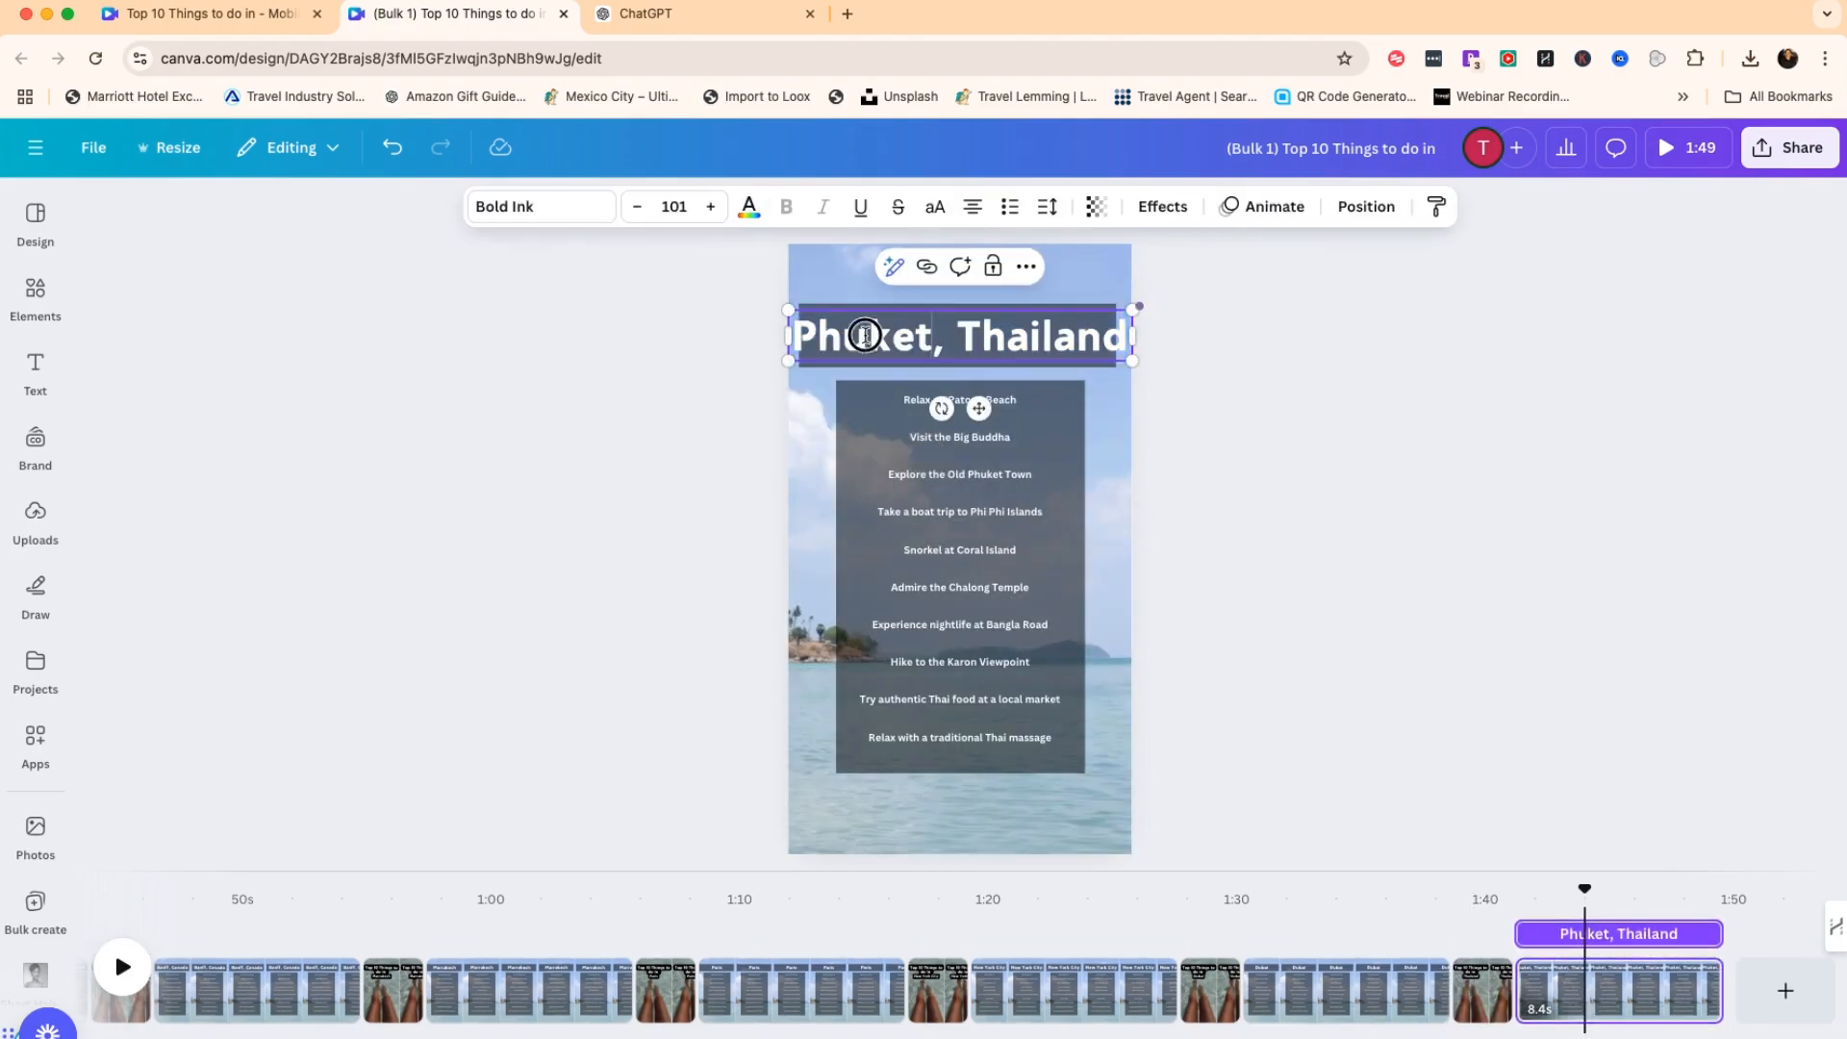
{"action": "left_click_drag", "start_coordinate": [946, 340], "coordinate": [807, 337]}
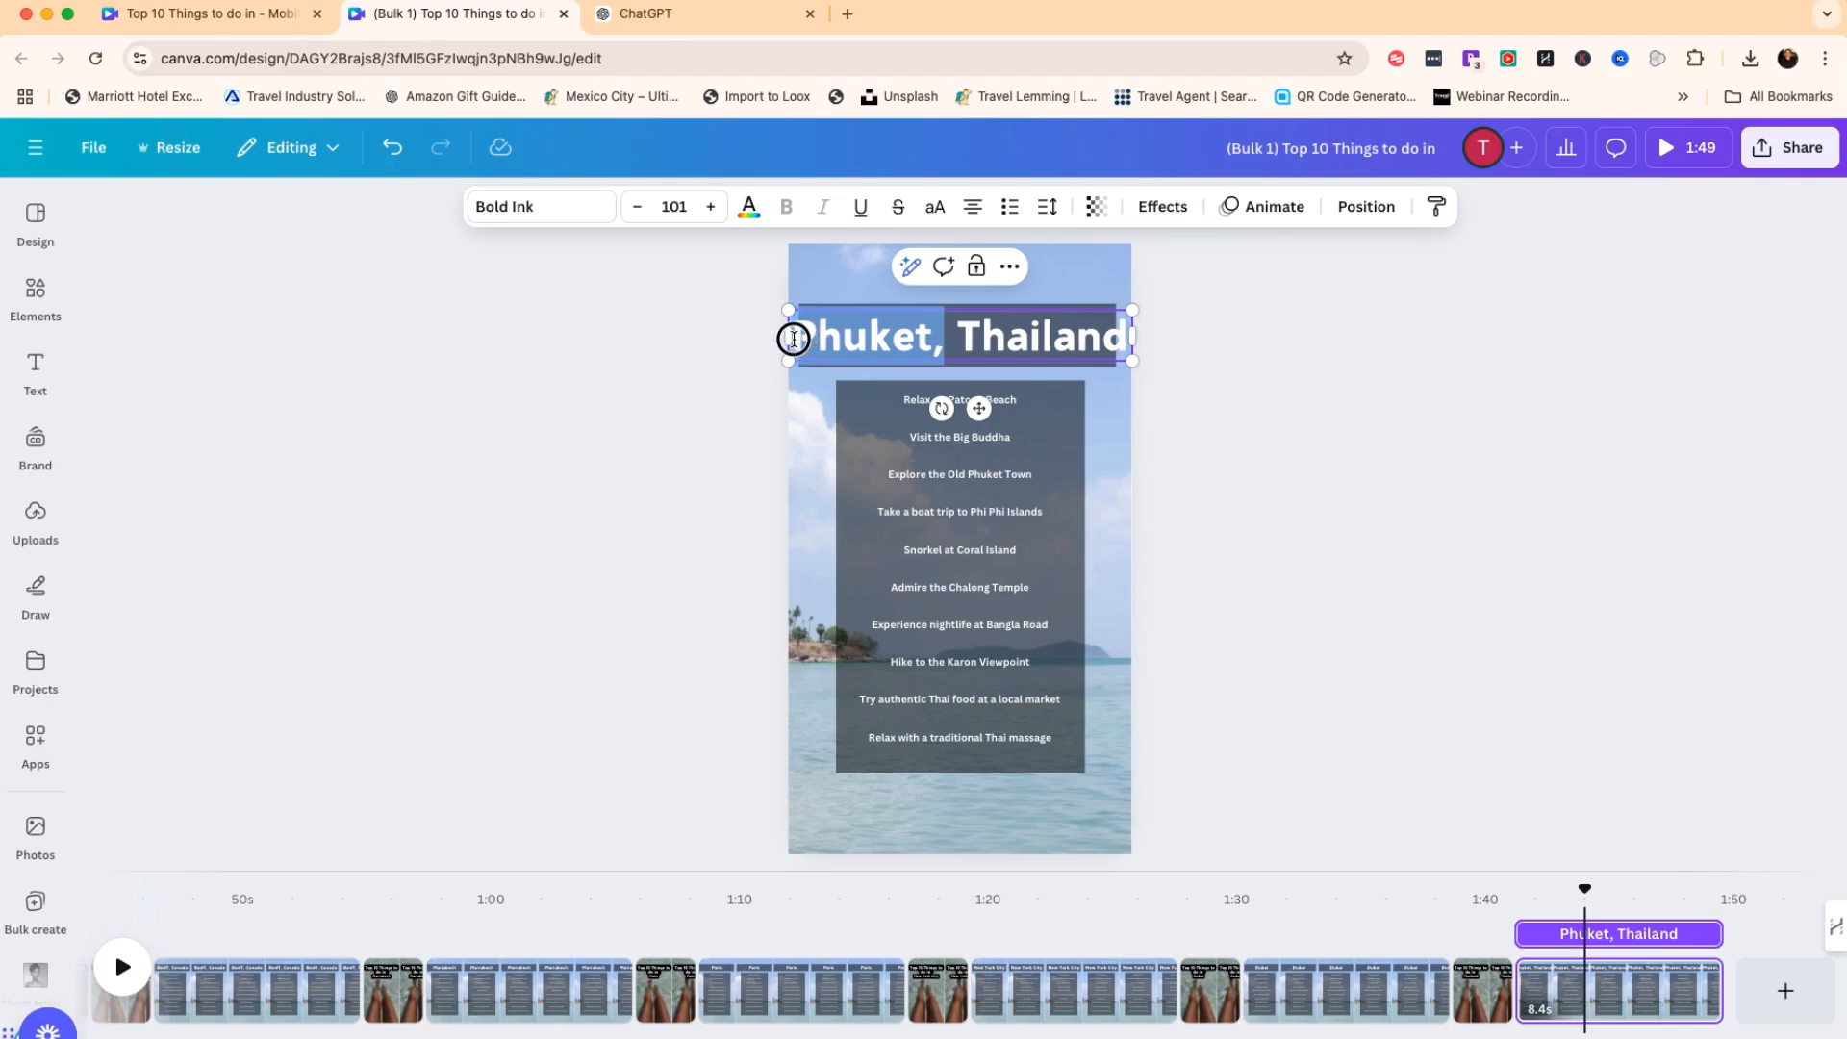
{"action": "key", "text": "BackSpace"}
{"action": "left_click", "coordinate": [598, 320]}
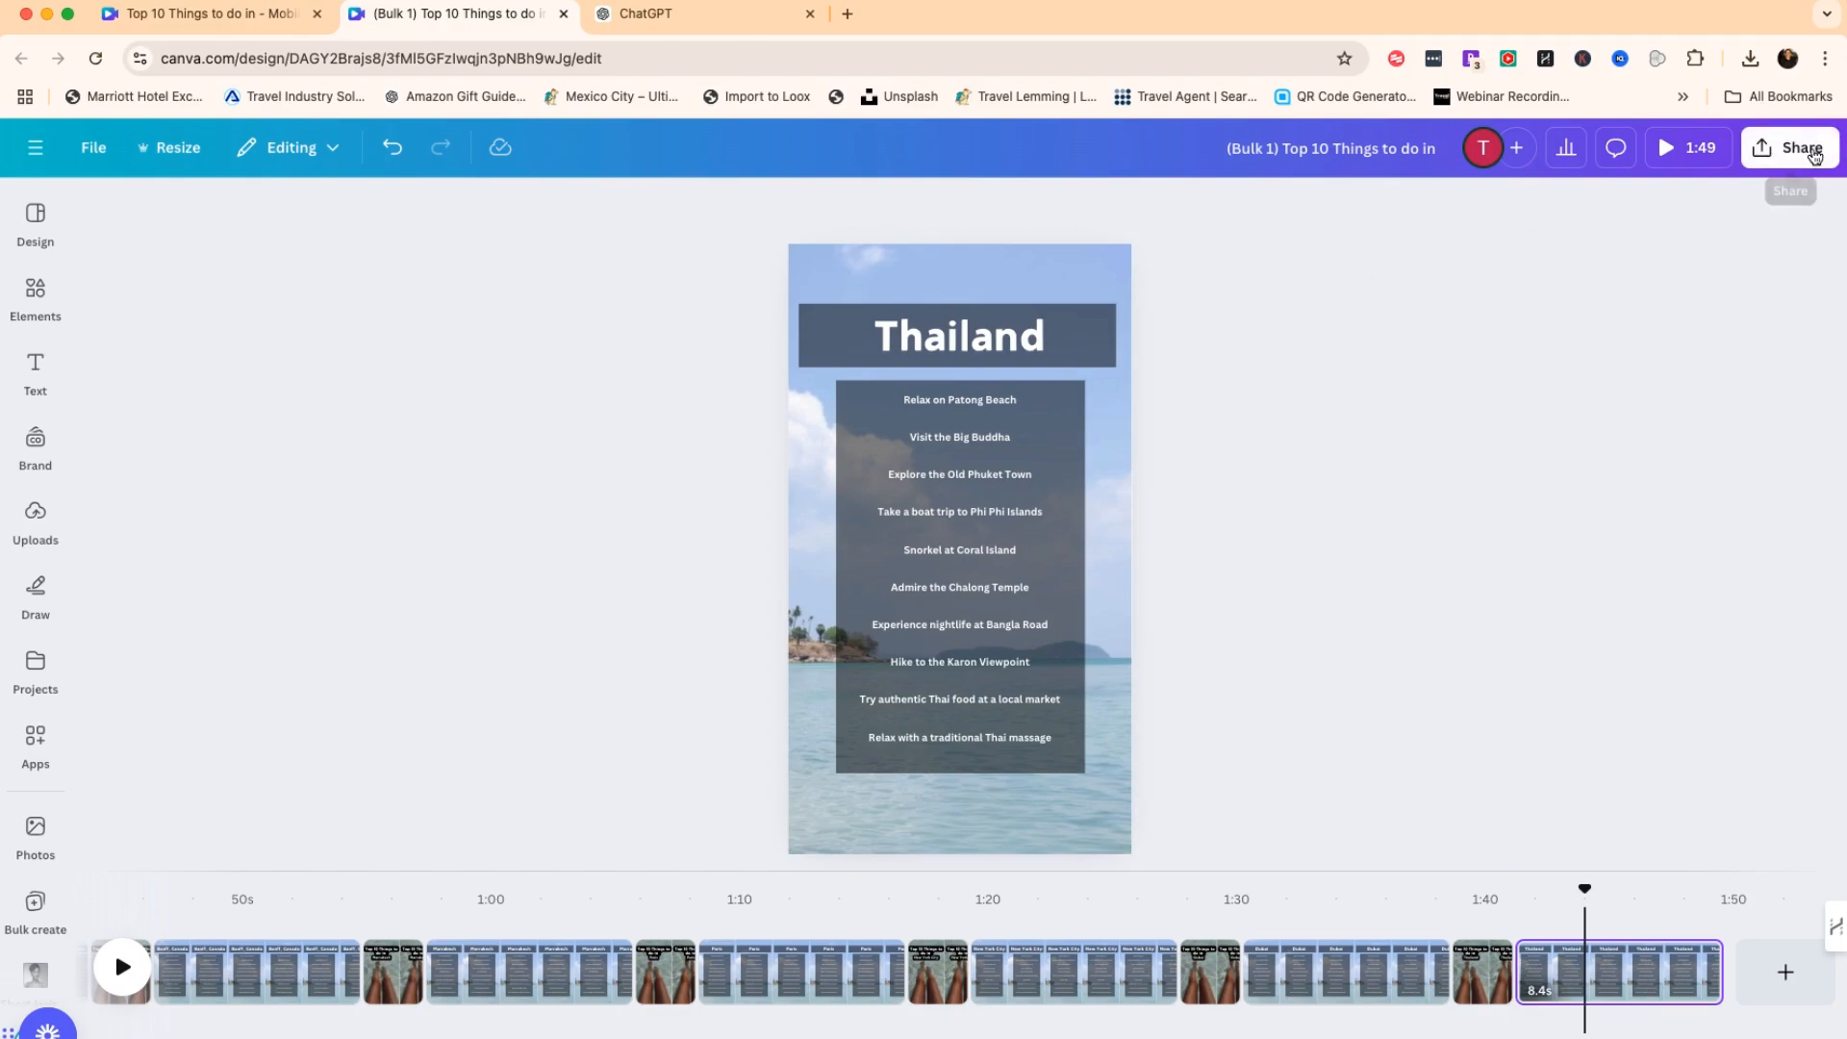
Limit the MP4 Video download to pages 1 and 2, and close the download options without downloading.
{"action": "left_click", "coordinate": [1807, 151]}
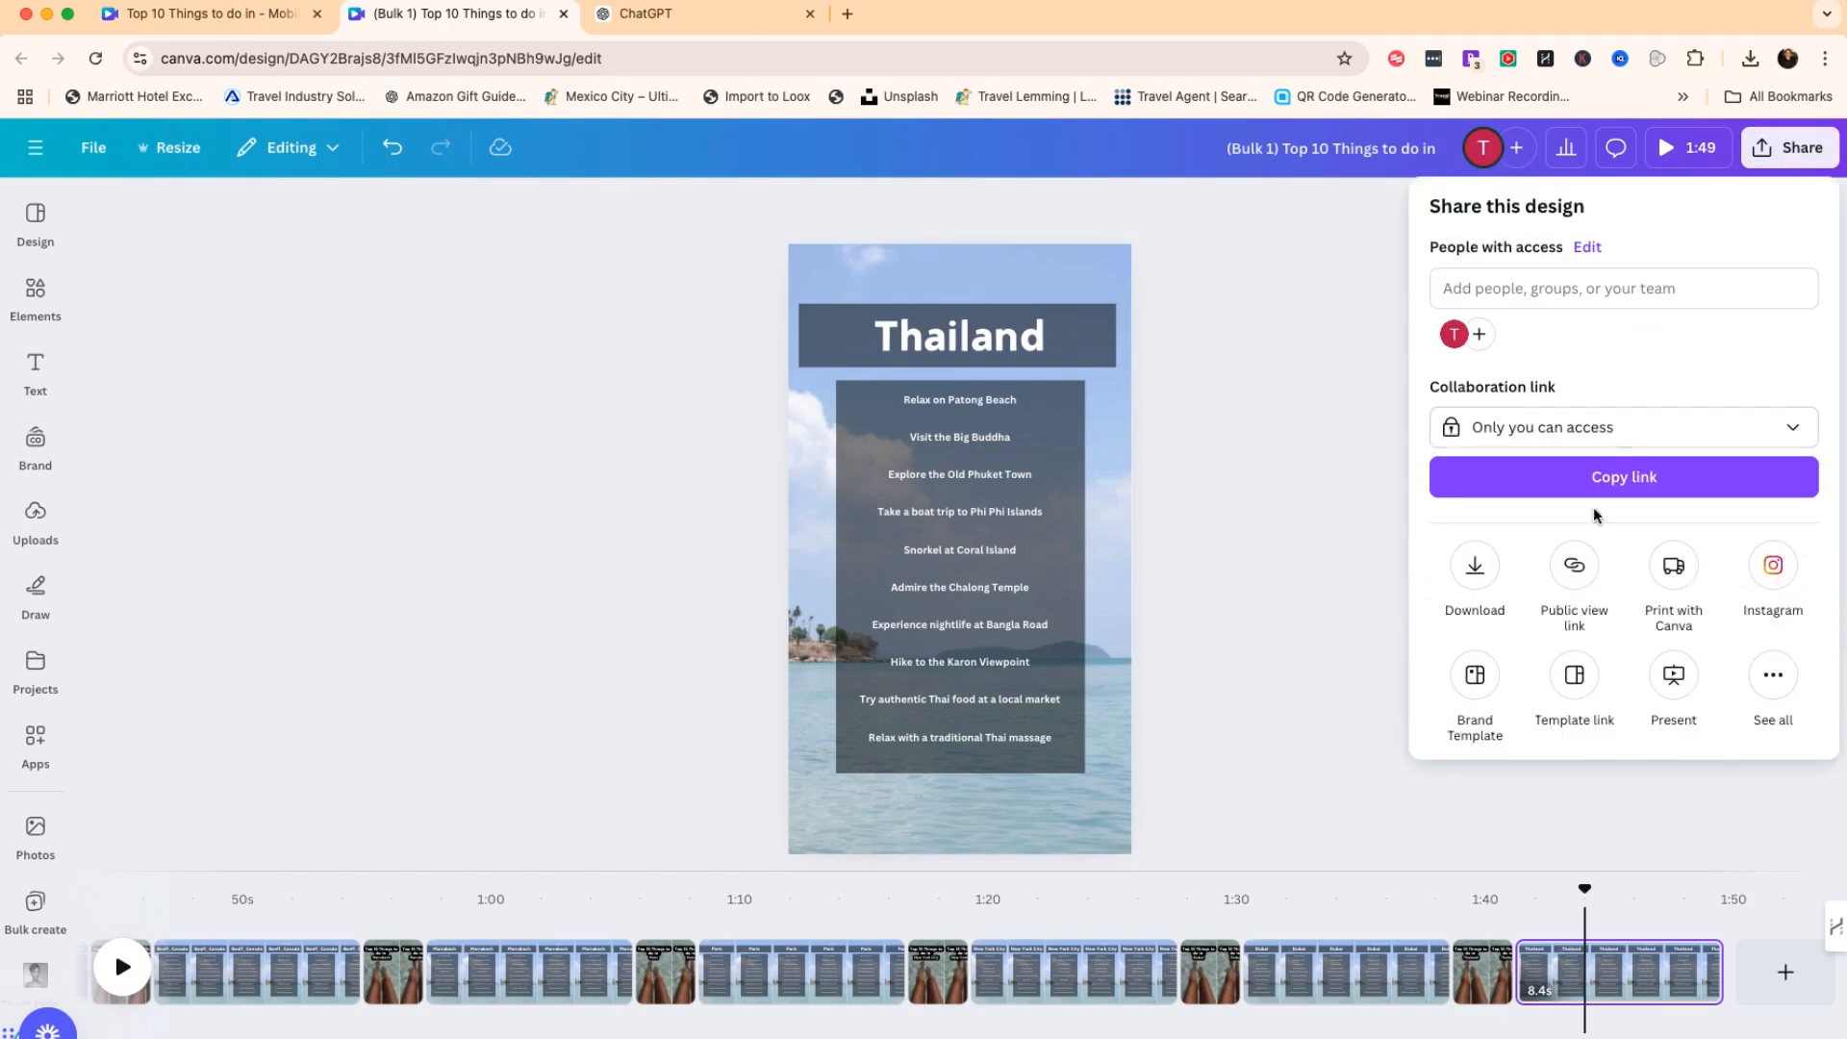
{"action": "left_click", "coordinate": [1485, 575]}
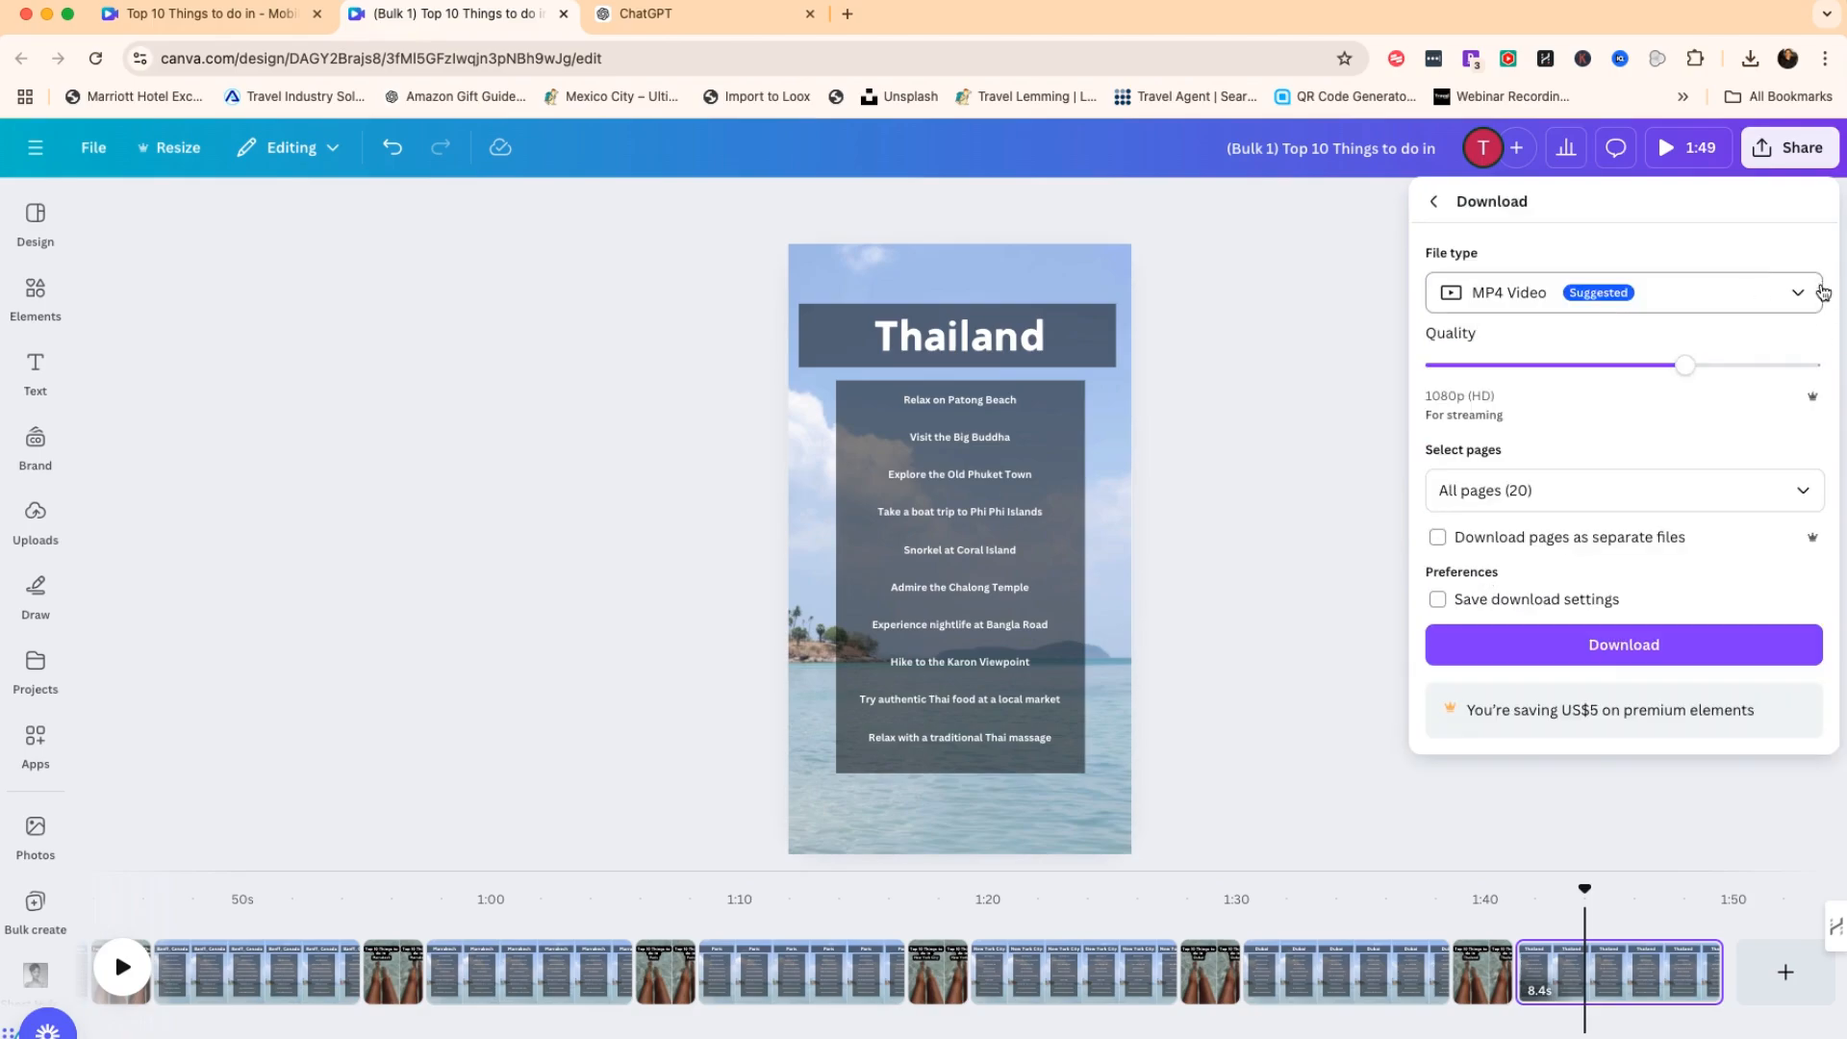
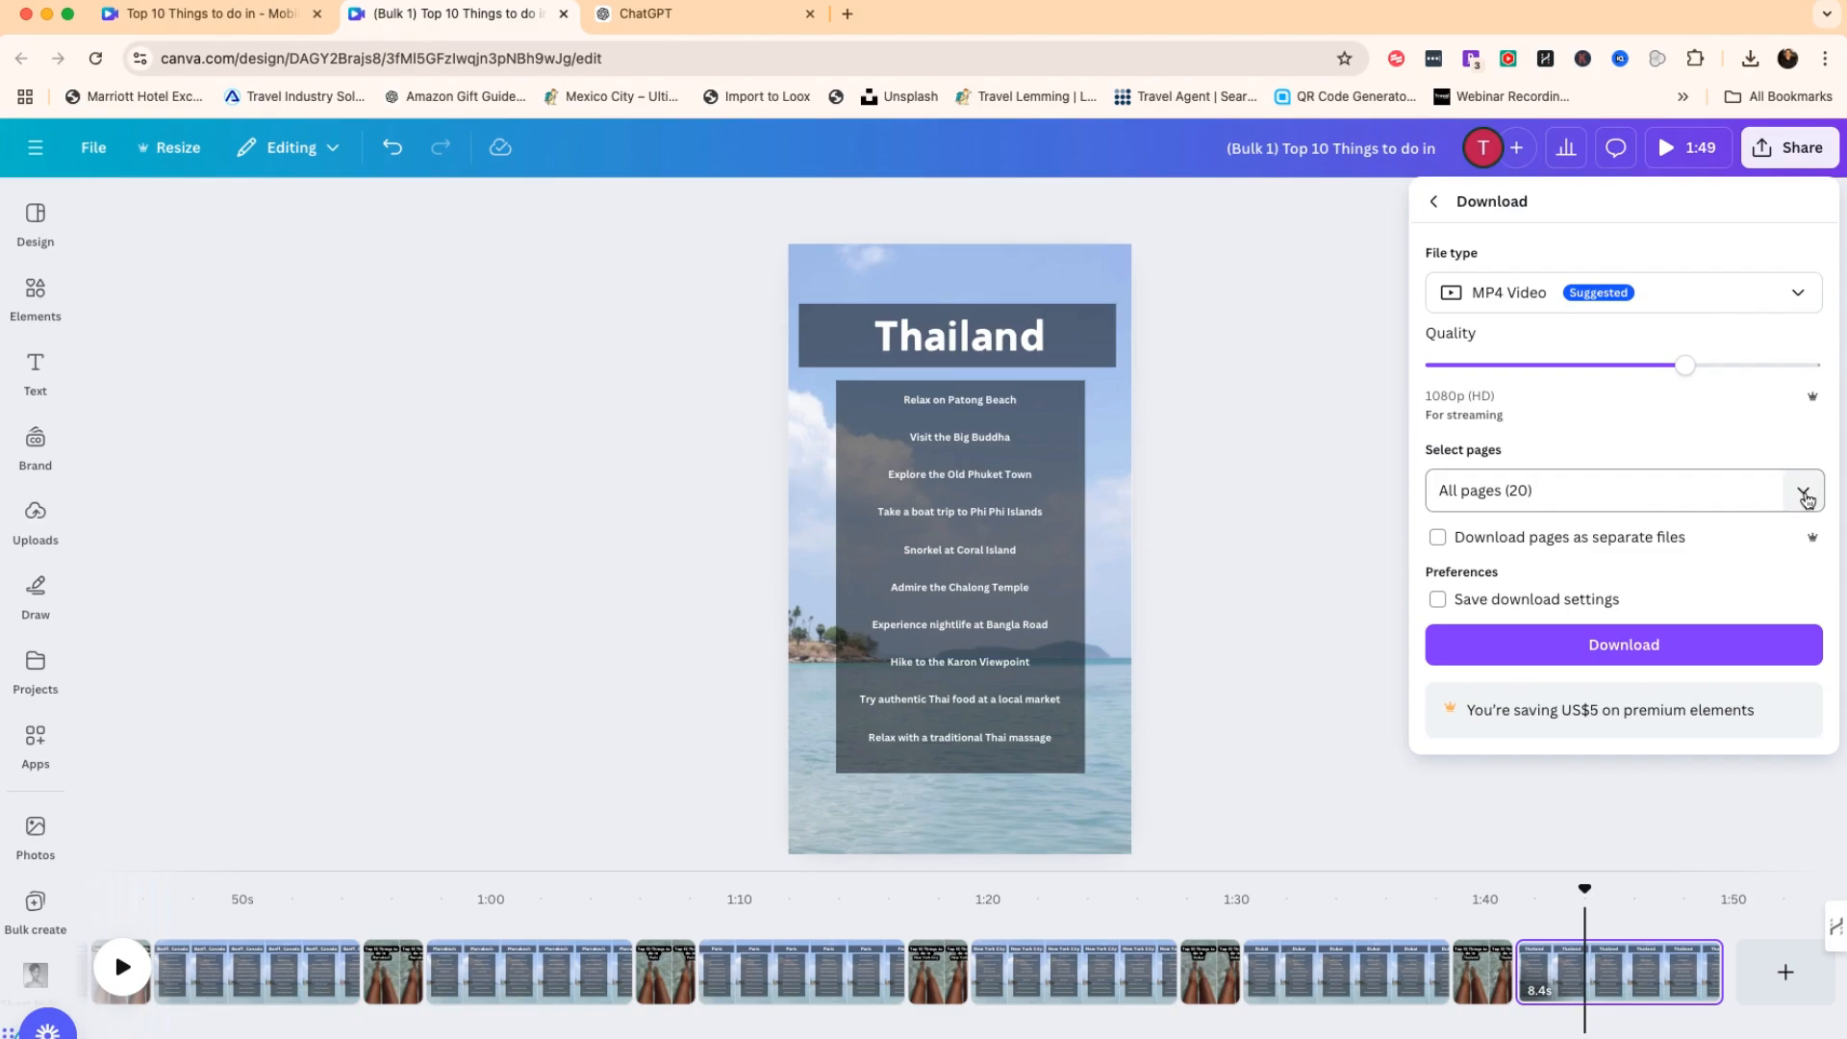
{"action": "left_click", "coordinate": [1805, 497]}
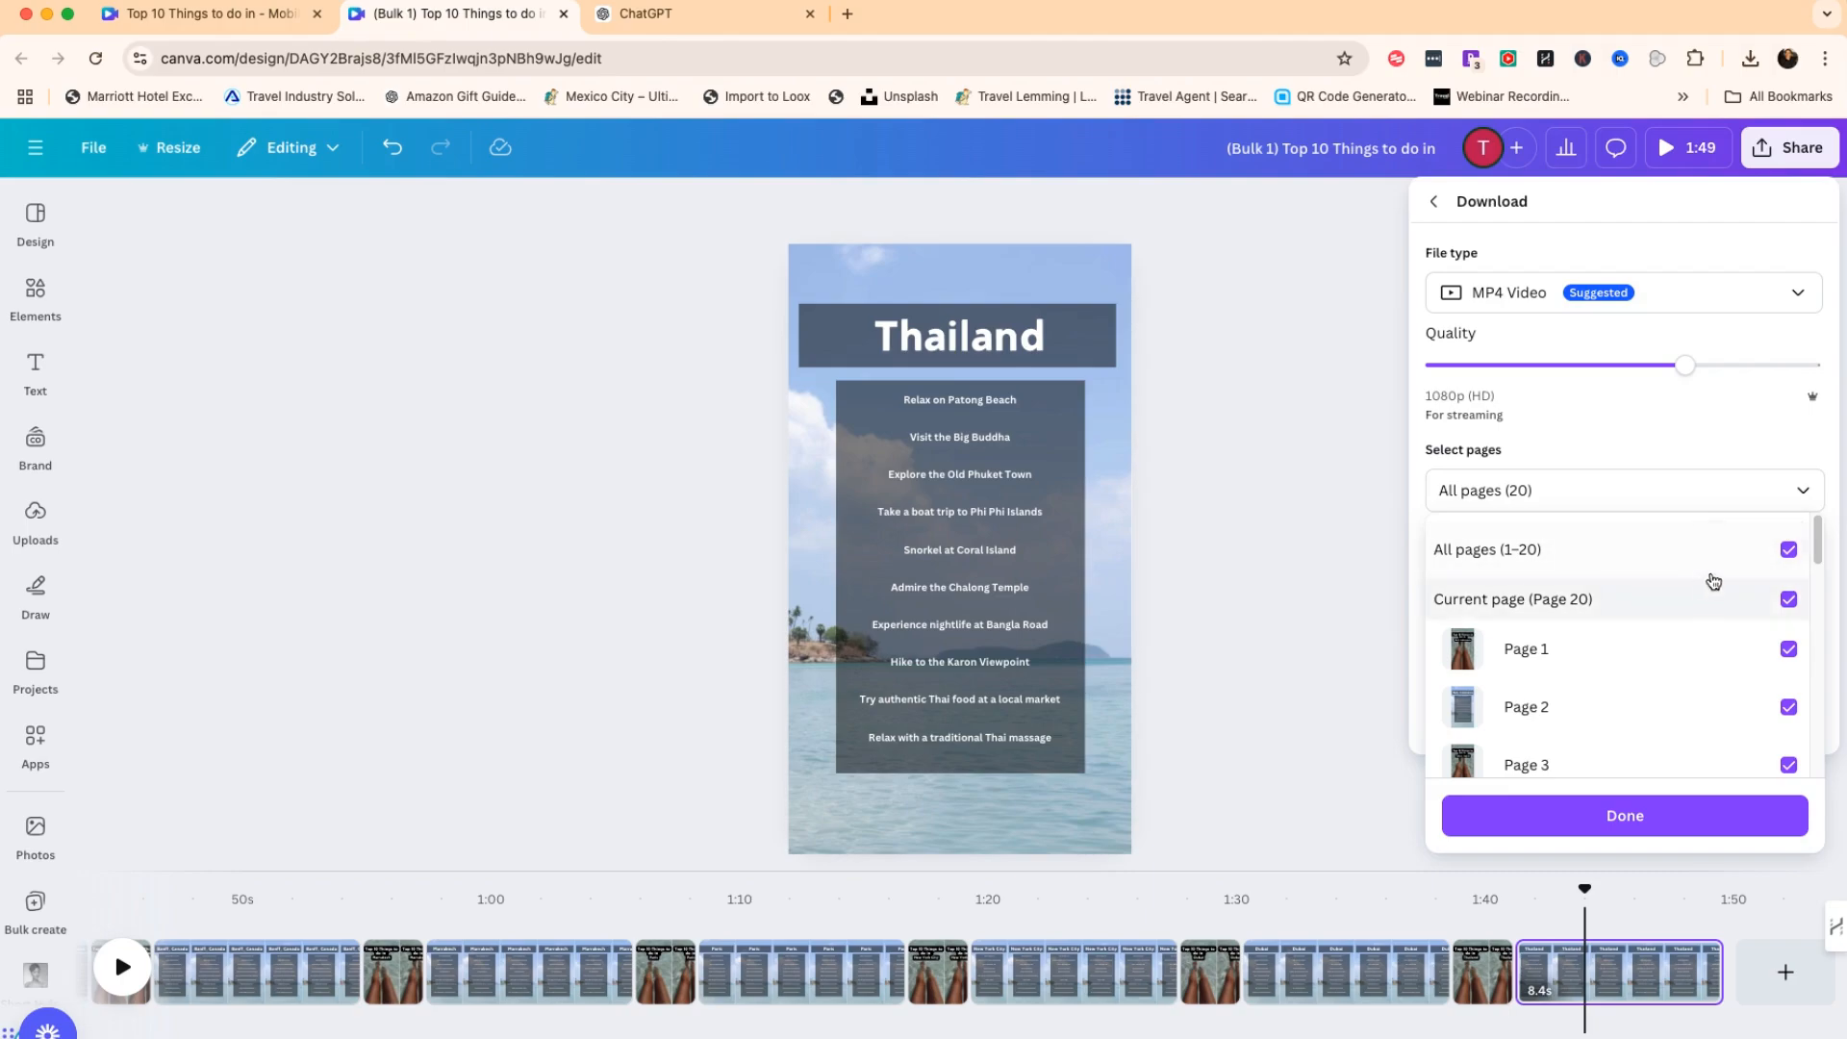
{"action": "left_click", "coordinate": [1789, 551]}
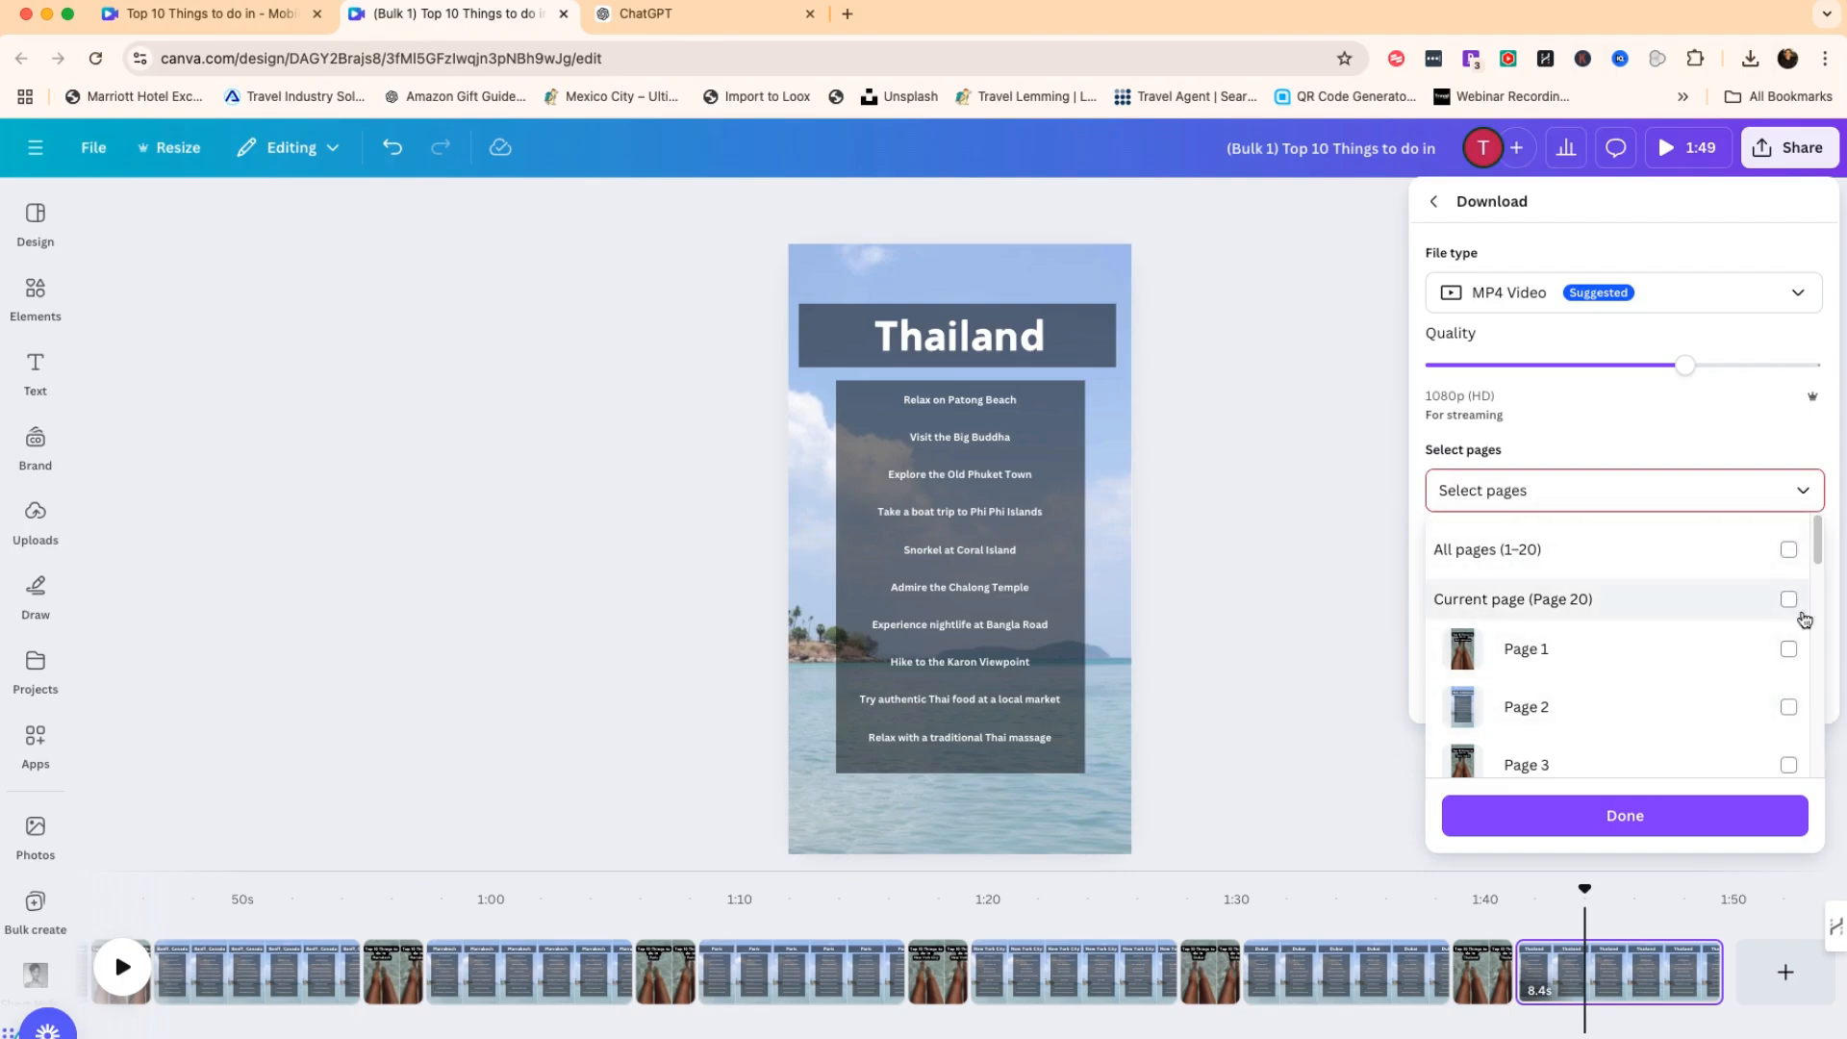
{"action": "left_click", "coordinate": [1788, 648]}
{"action": "left_click", "coordinate": [1789, 709]}
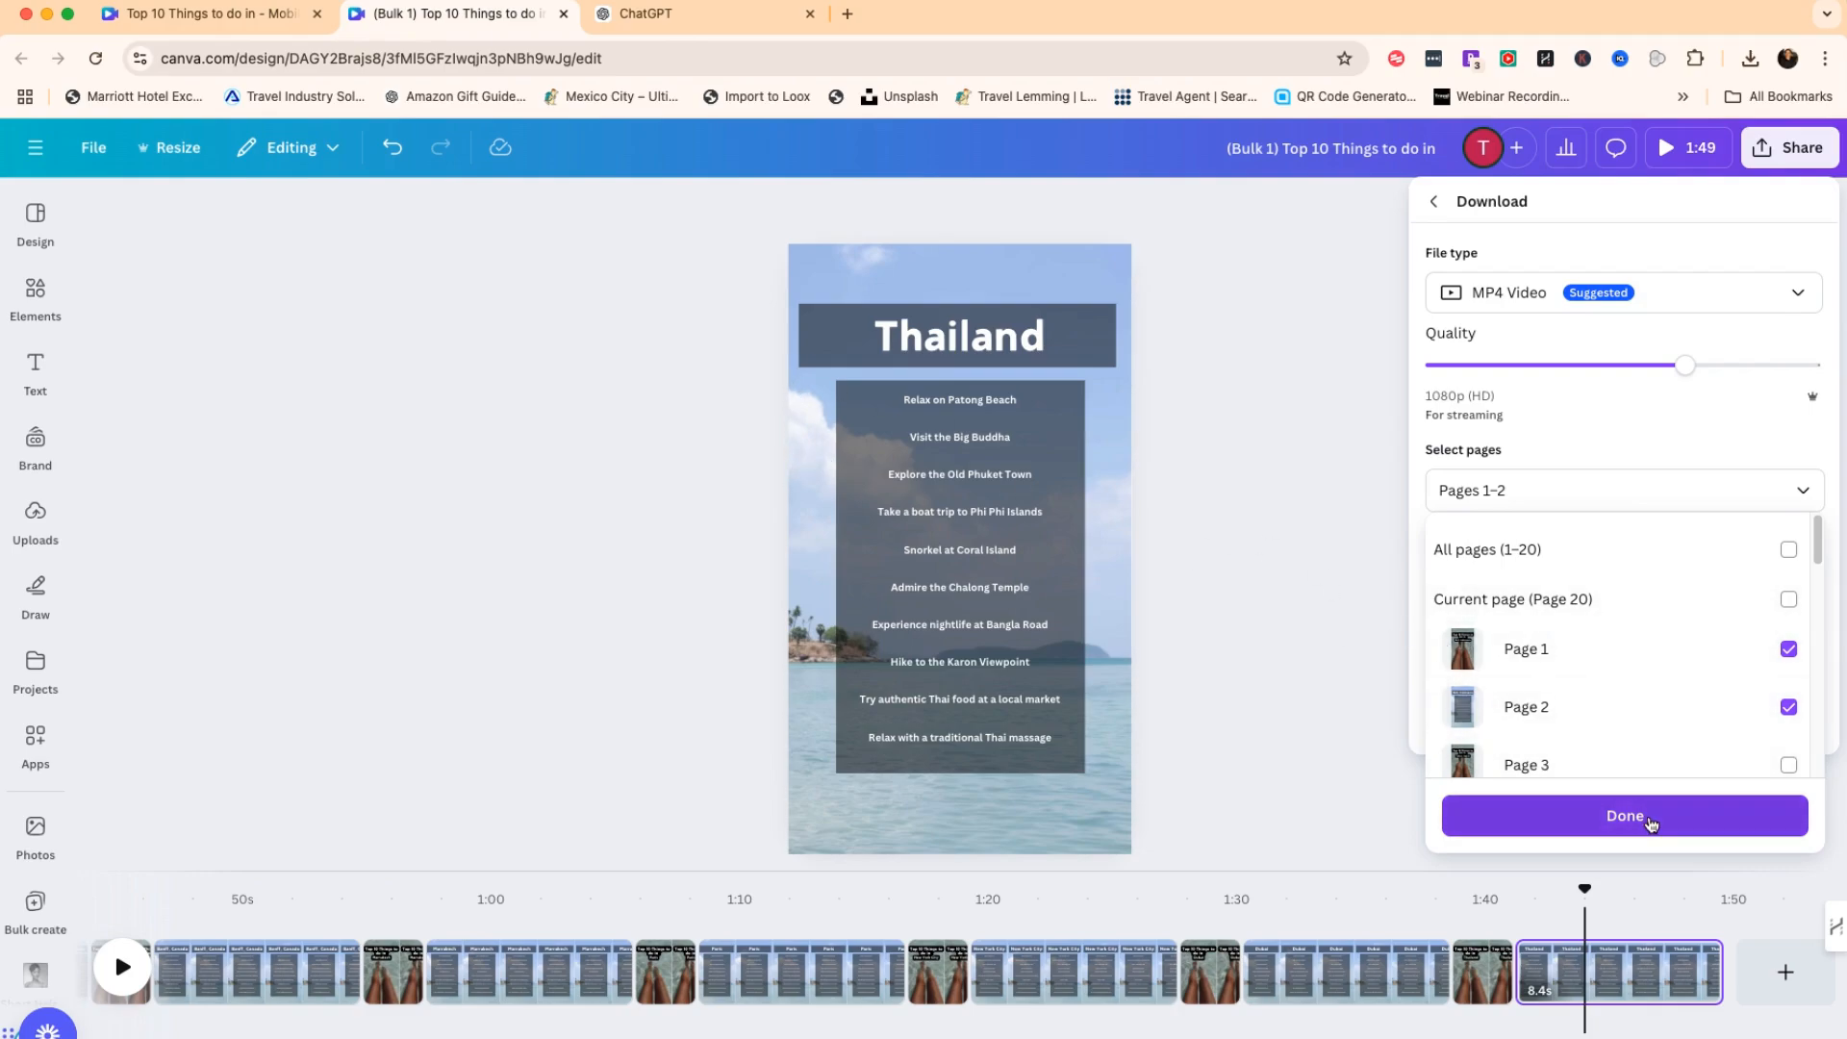
{"action": "left_click", "coordinate": [1626, 818]}
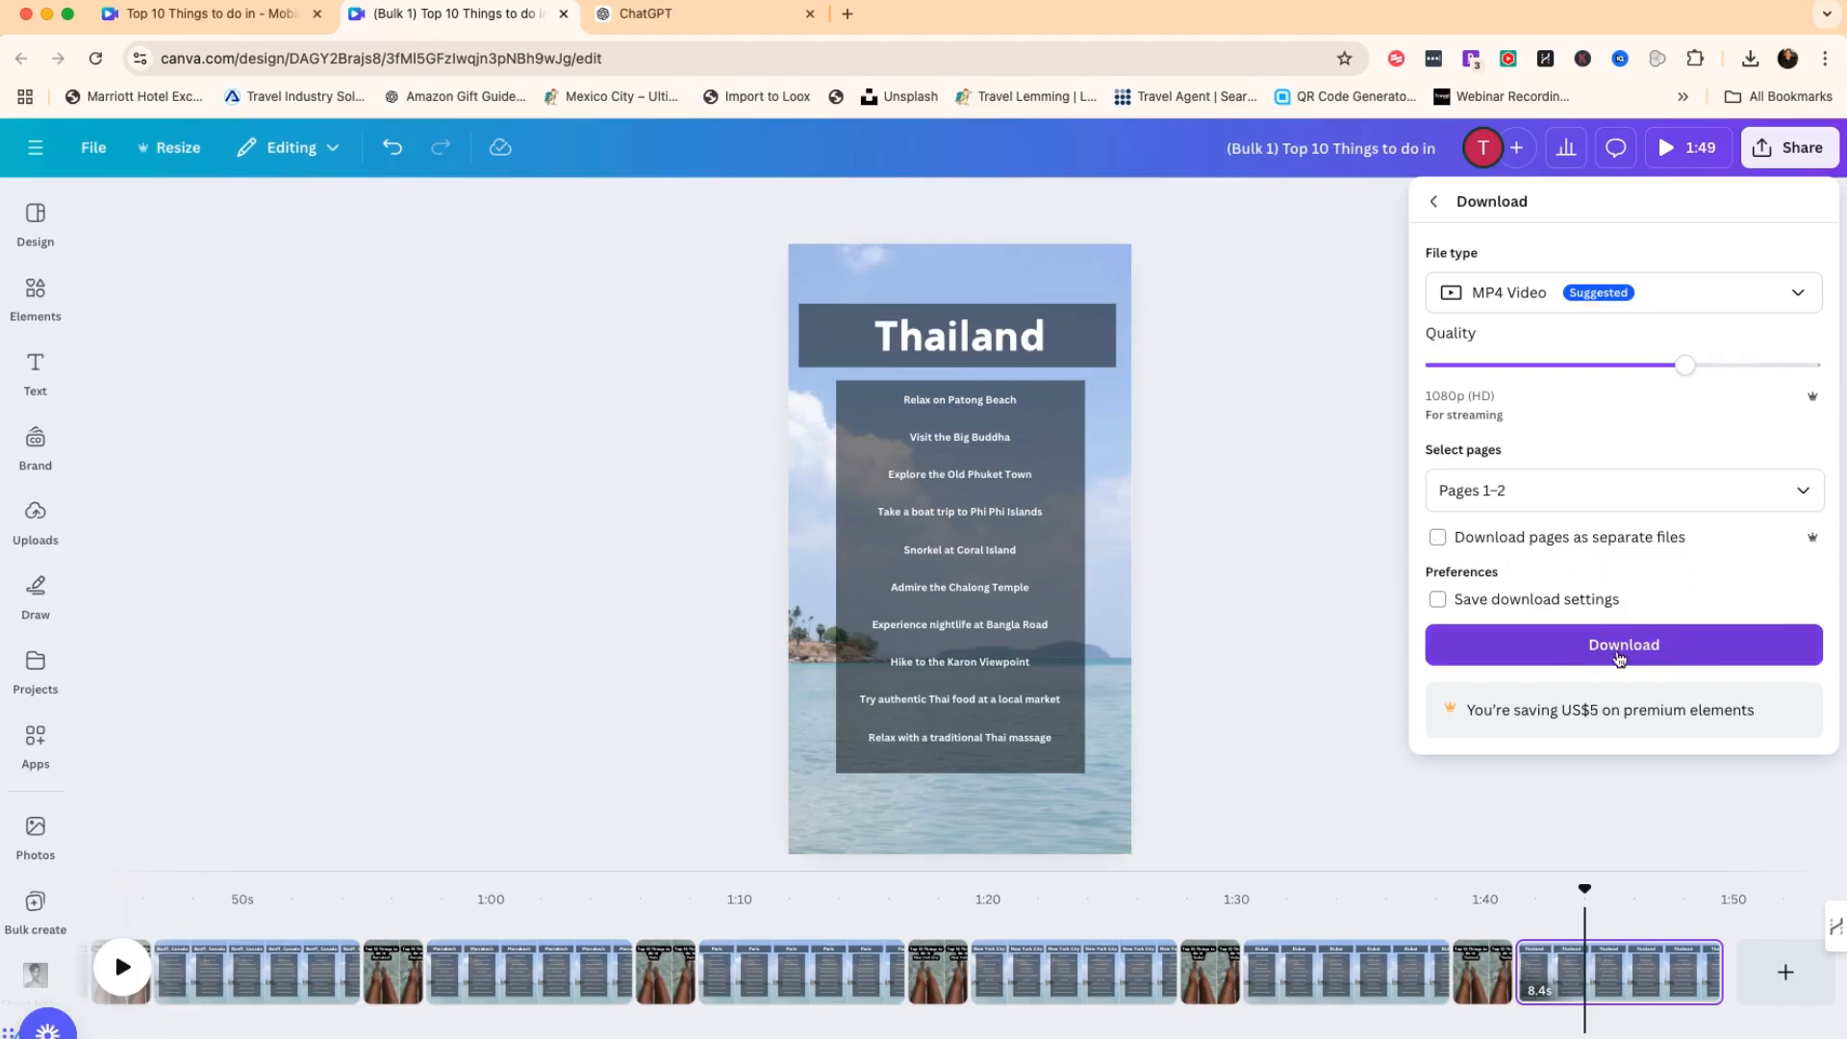
{"action": "left_click", "coordinate": [1270, 595]}
Return to the Bali intro page at the start of the timeline and select its background video.
{"action": "left_click_drag", "start_coordinate": [1586, 886], "coordinate": [29, 916]}
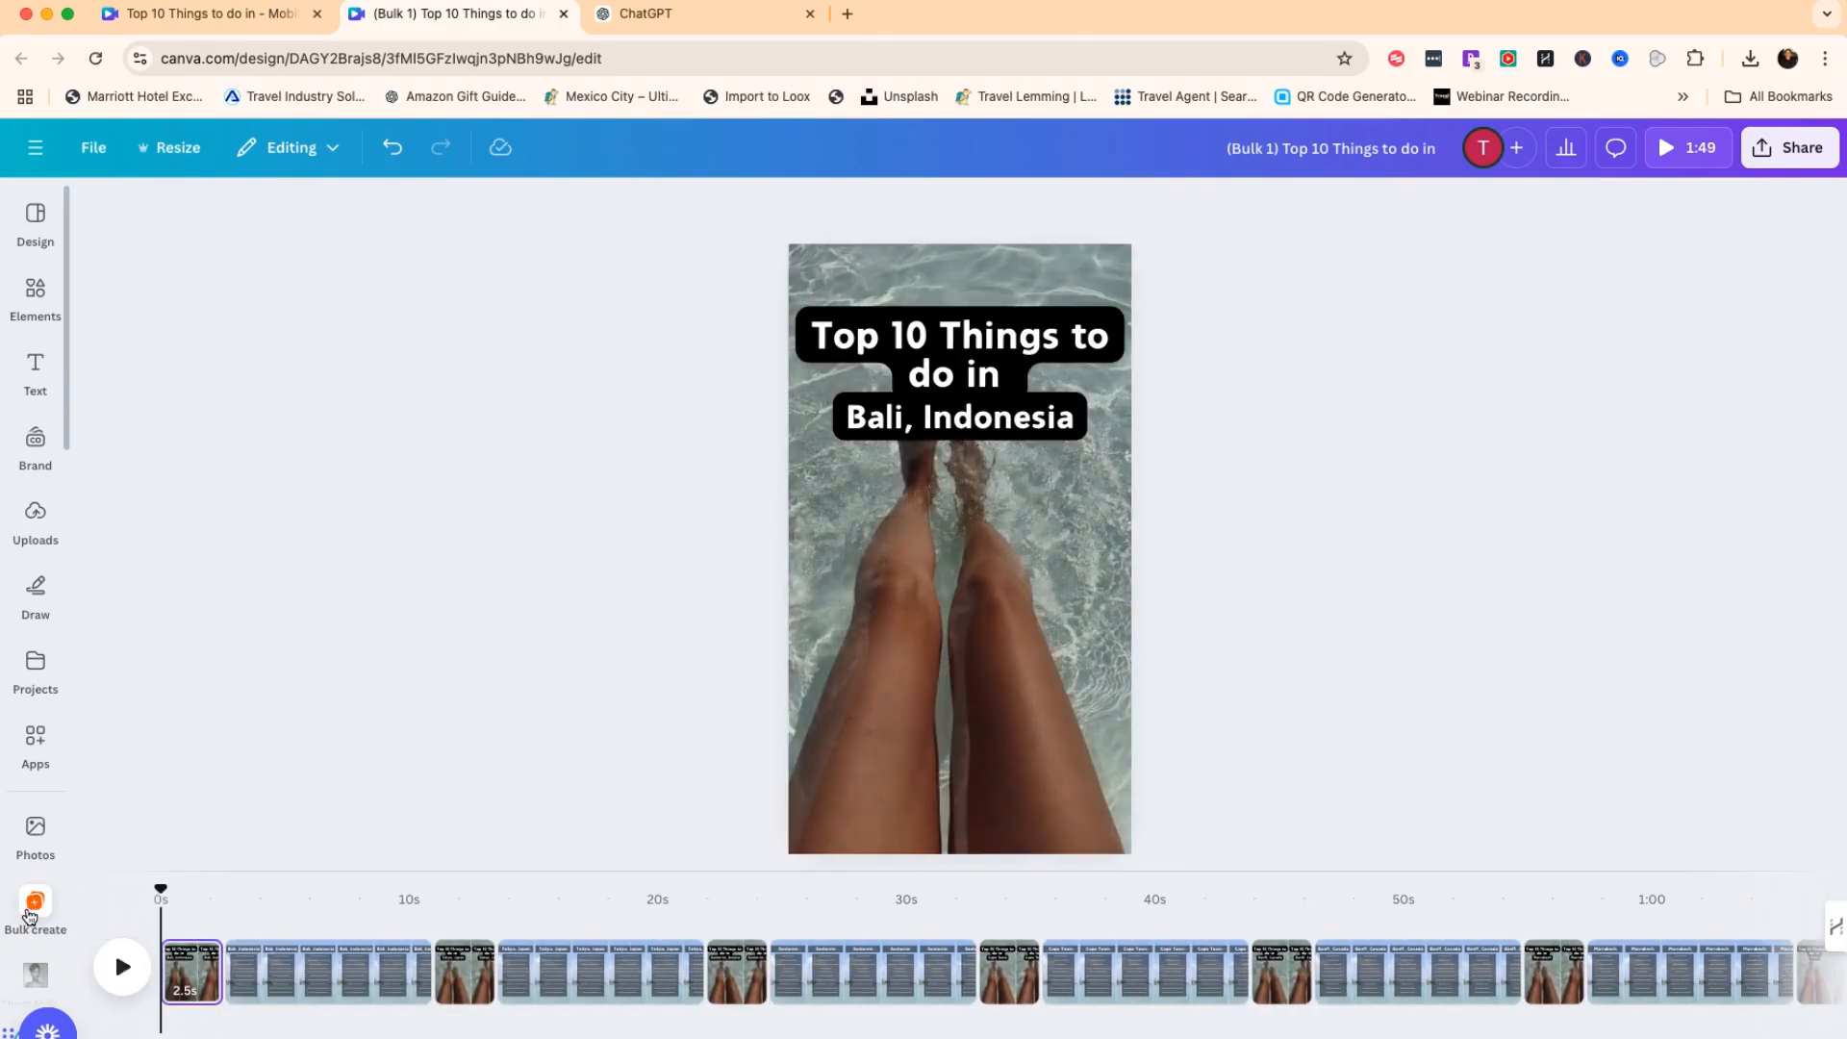
{"action": "left_click", "coordinate": [36, 837]}
{"action": "left_click", "coordinate": [767, 857]}
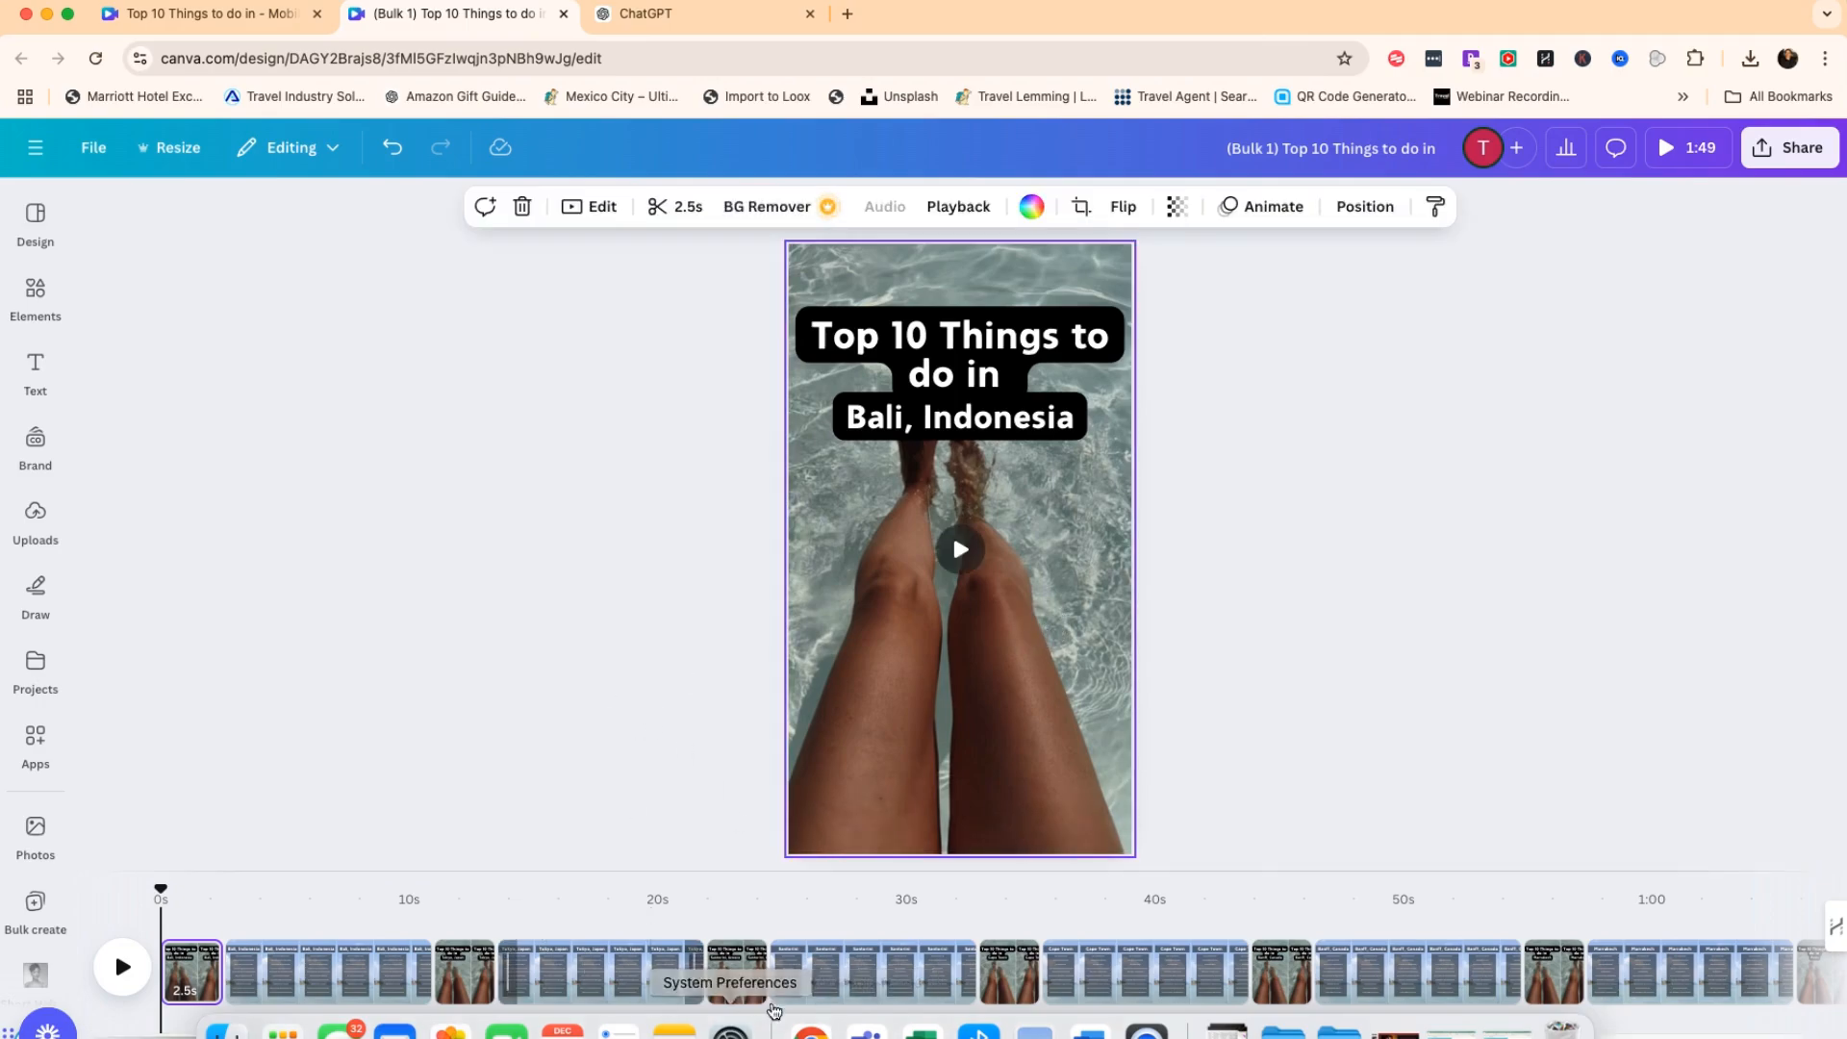
Select the Bali activity list page and search the video elements for "bali".
{"action": "double_click", "coordinate": [1506, 21]}
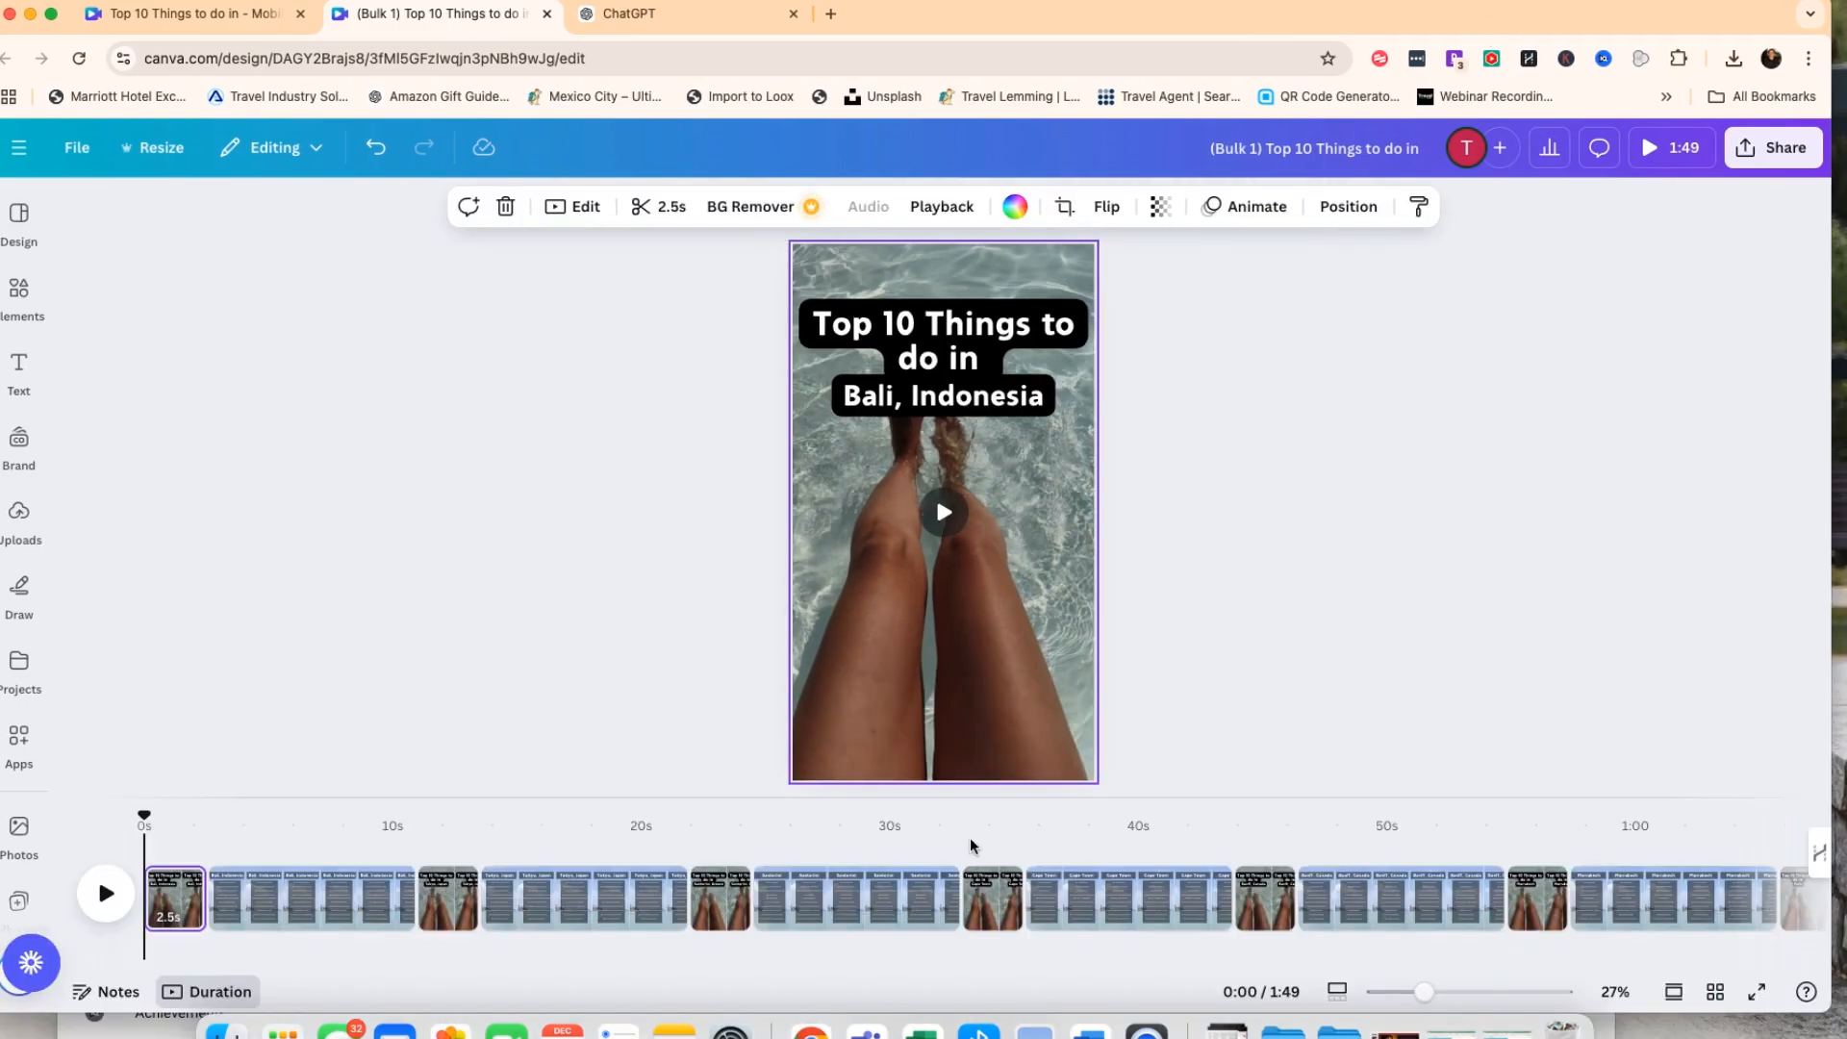
{"action": "left_click", "coordinate": [174, 895]}
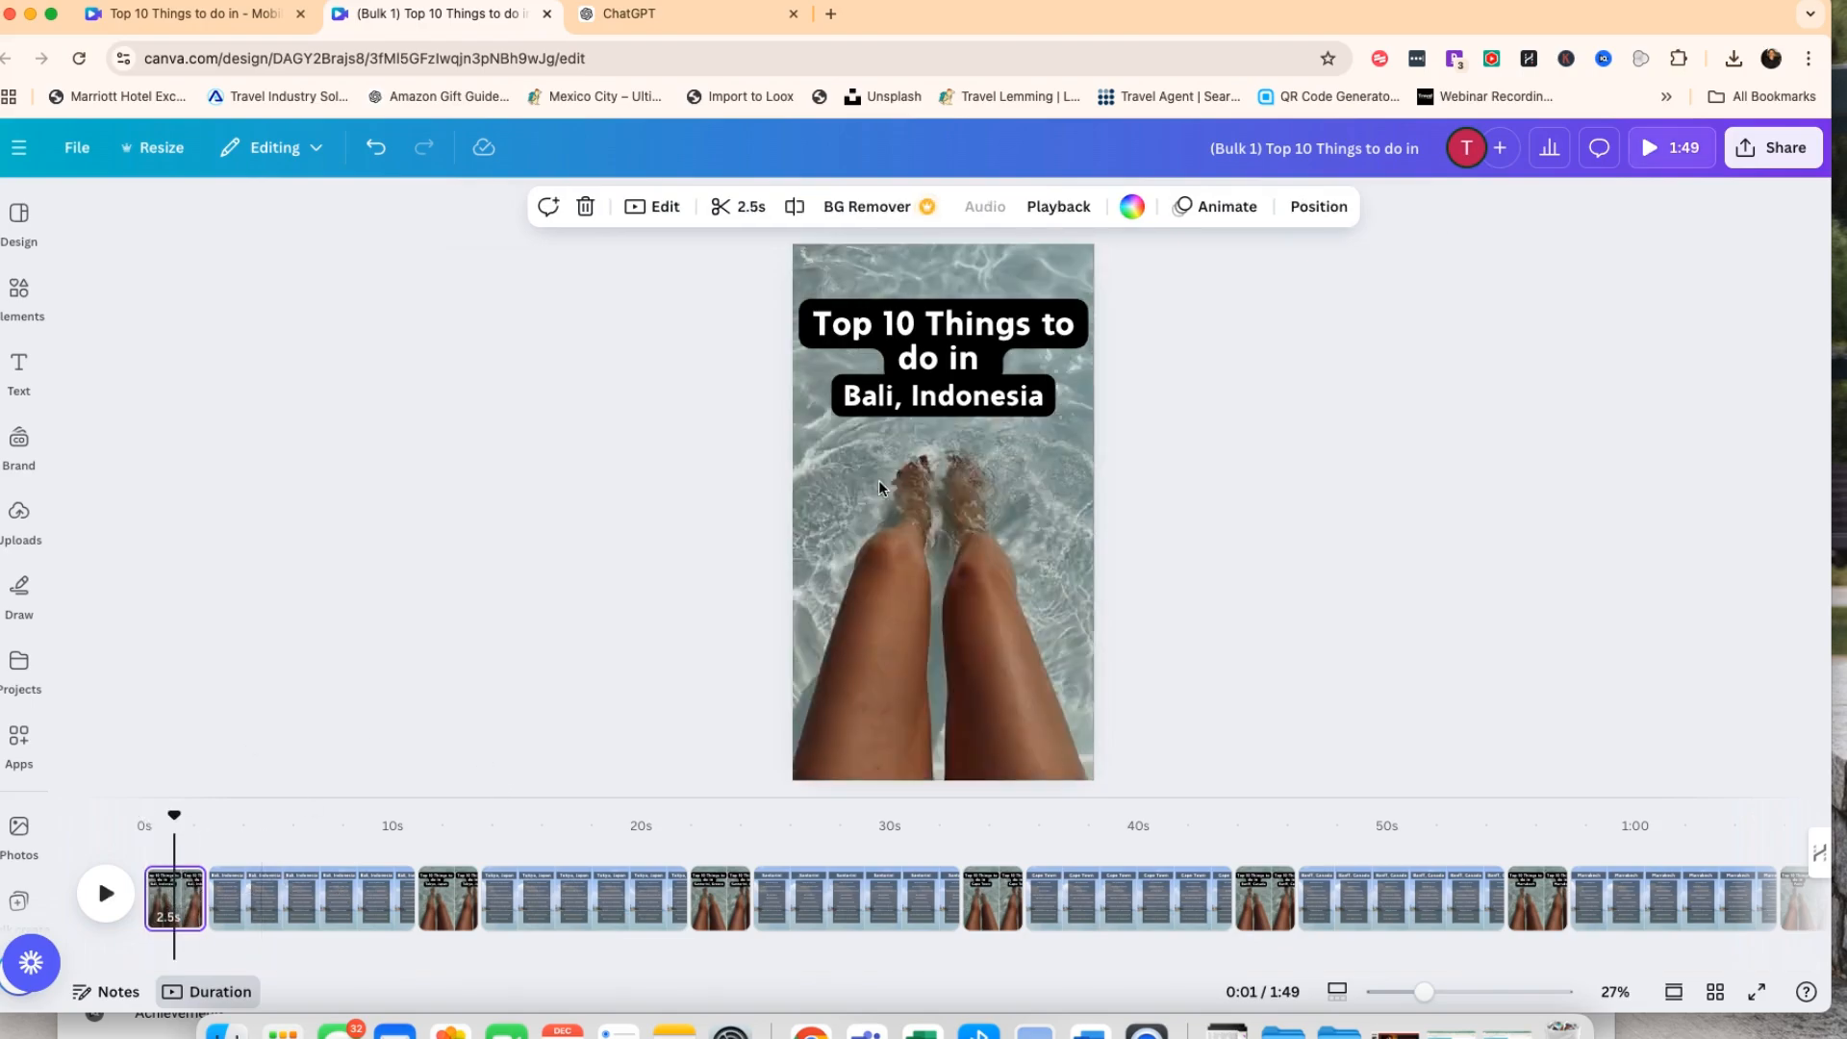
{"action": "left_click", "coordinate": [18, 664]}
{"action": "left_click", "coordinate": [5, 751]}
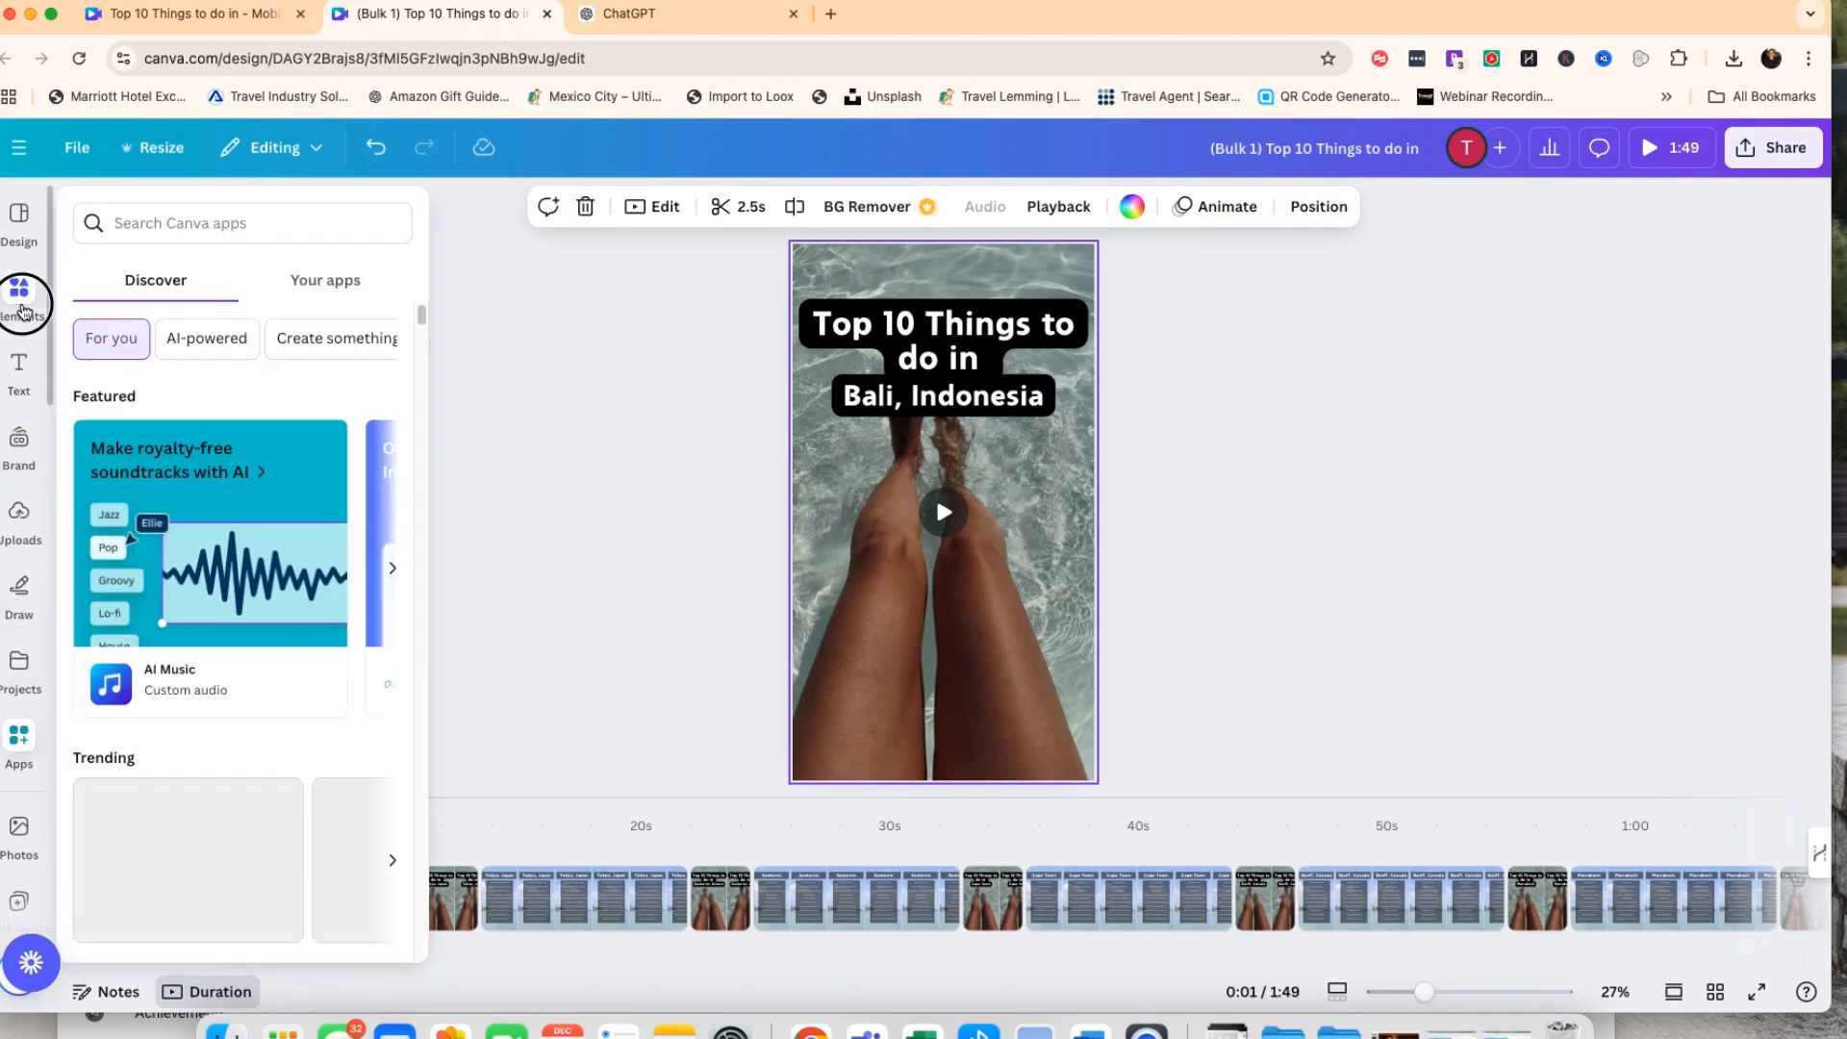
{"action": "left_click", "coordinate": [18, 290]}
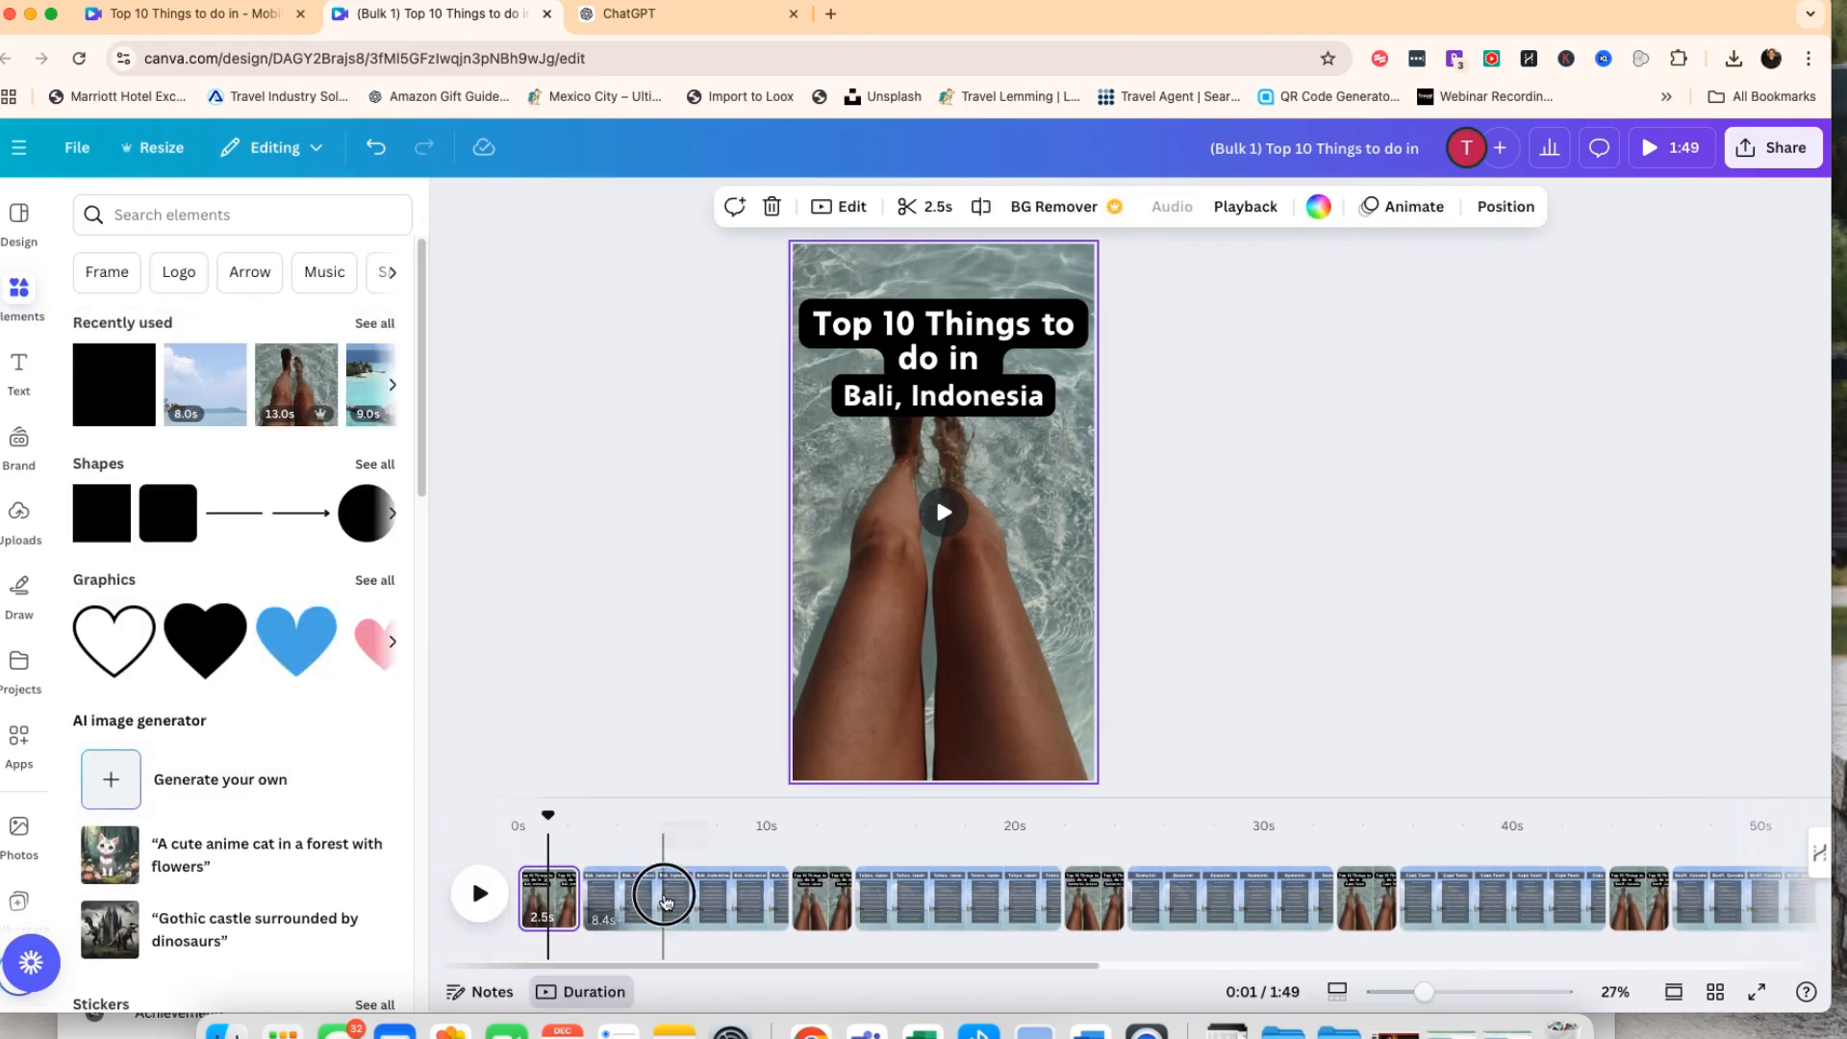
{"action": "left_click", "coordinate": [662, 897]}
{"action": "scroll", "coordinate": [202, 640], "scroll_direction": "down", "scroll_amount": 8}
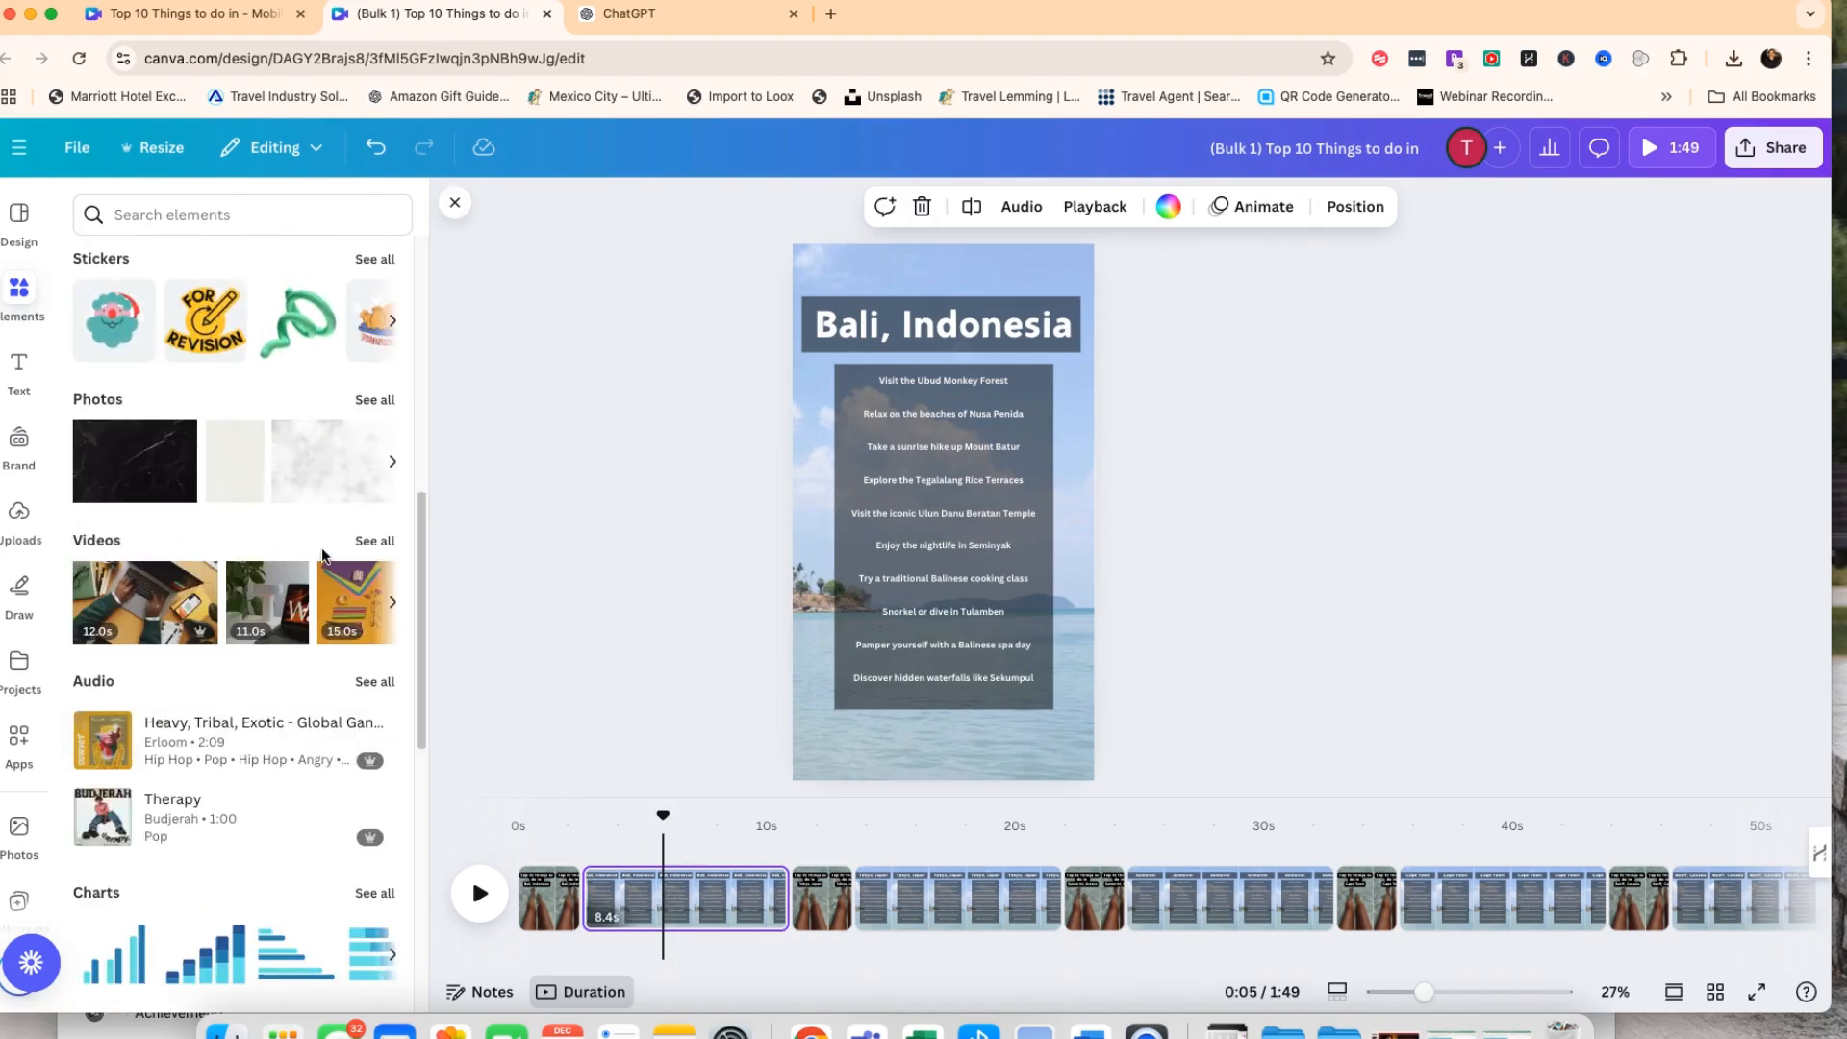
{"action": "left_click", "coordinate": [375, 540]}
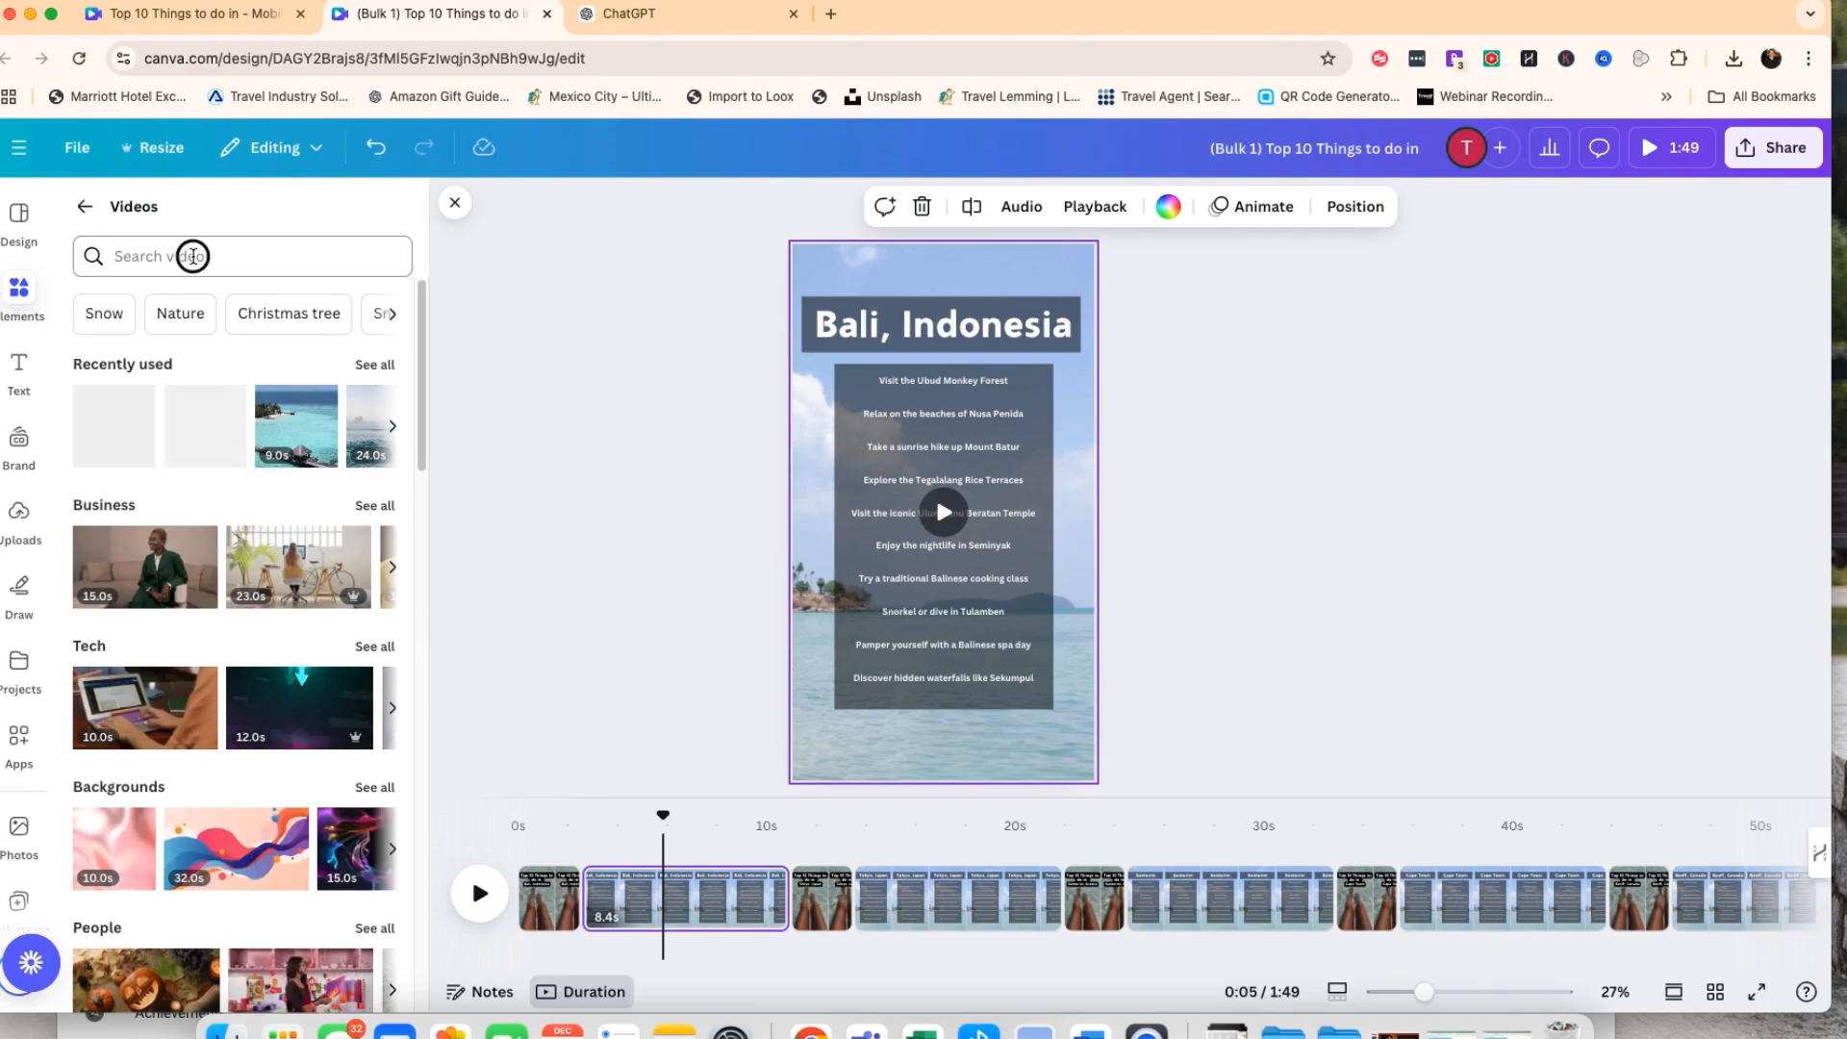
{"action": "left_click", "coordinate": [193, 256]}
{"action": "type", "text": "bali"}
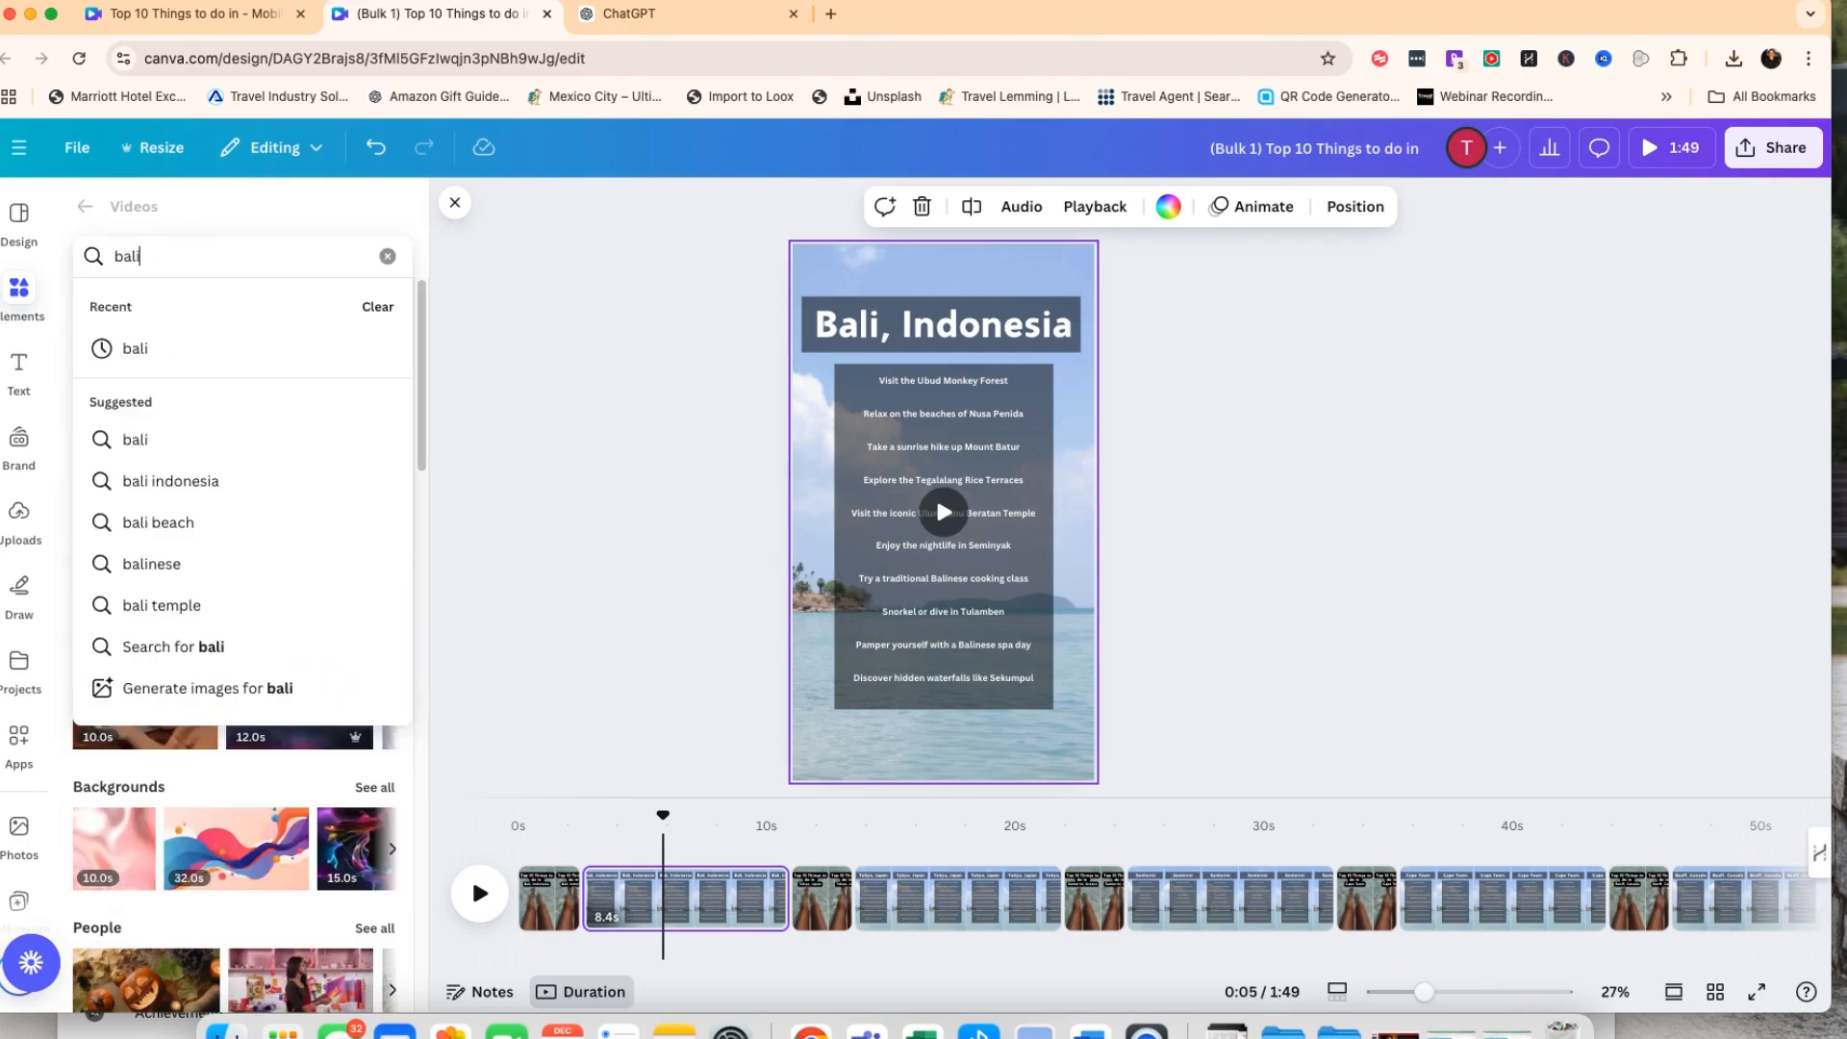
{"action": "key", "text": "Return"}
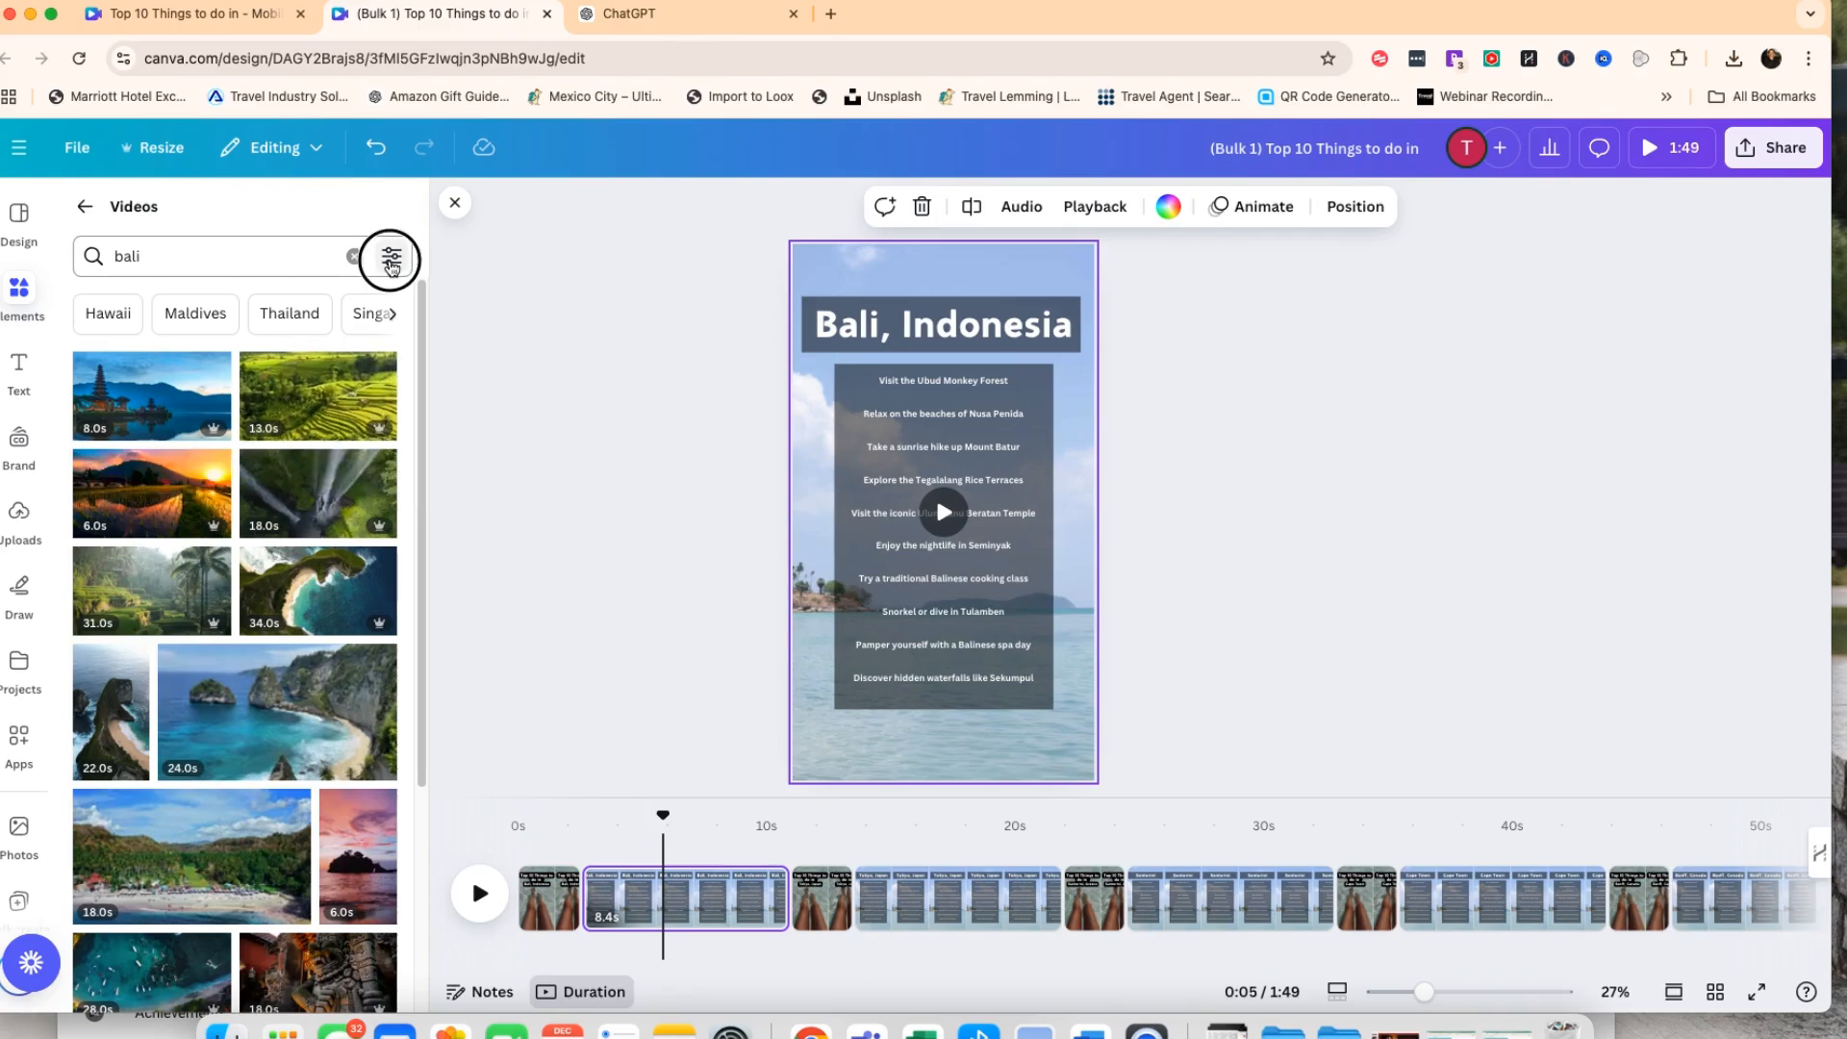
Filter the Bali video results to vertical orientation and browse them for a suitable clip.
{"action": "left_click", "coordinate": [392, 256]}
{"action": "left_click", "coordinate": [101, 515]}
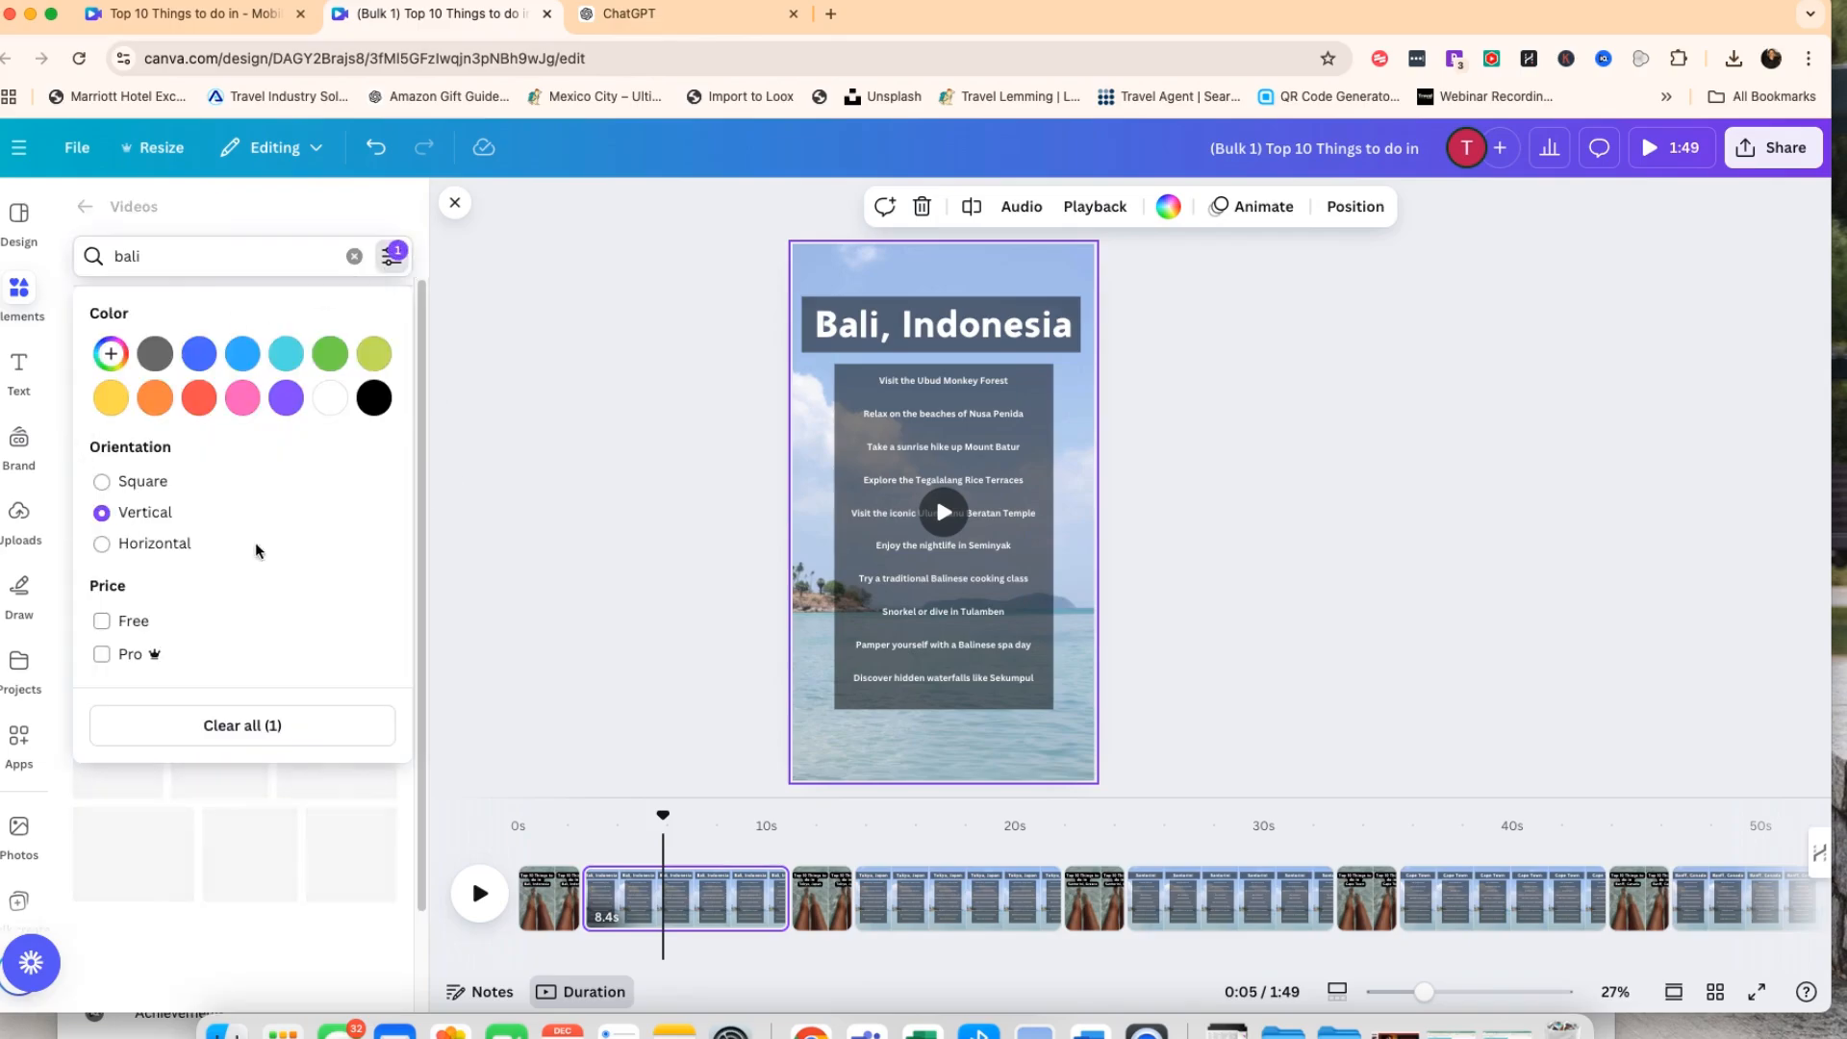
{"action": "left_click", "coordinate": [408, 816]}
{"action": "scroll", "coordinate": [199, 717], "scroll_direction": "down", "scroll_amount": 3}
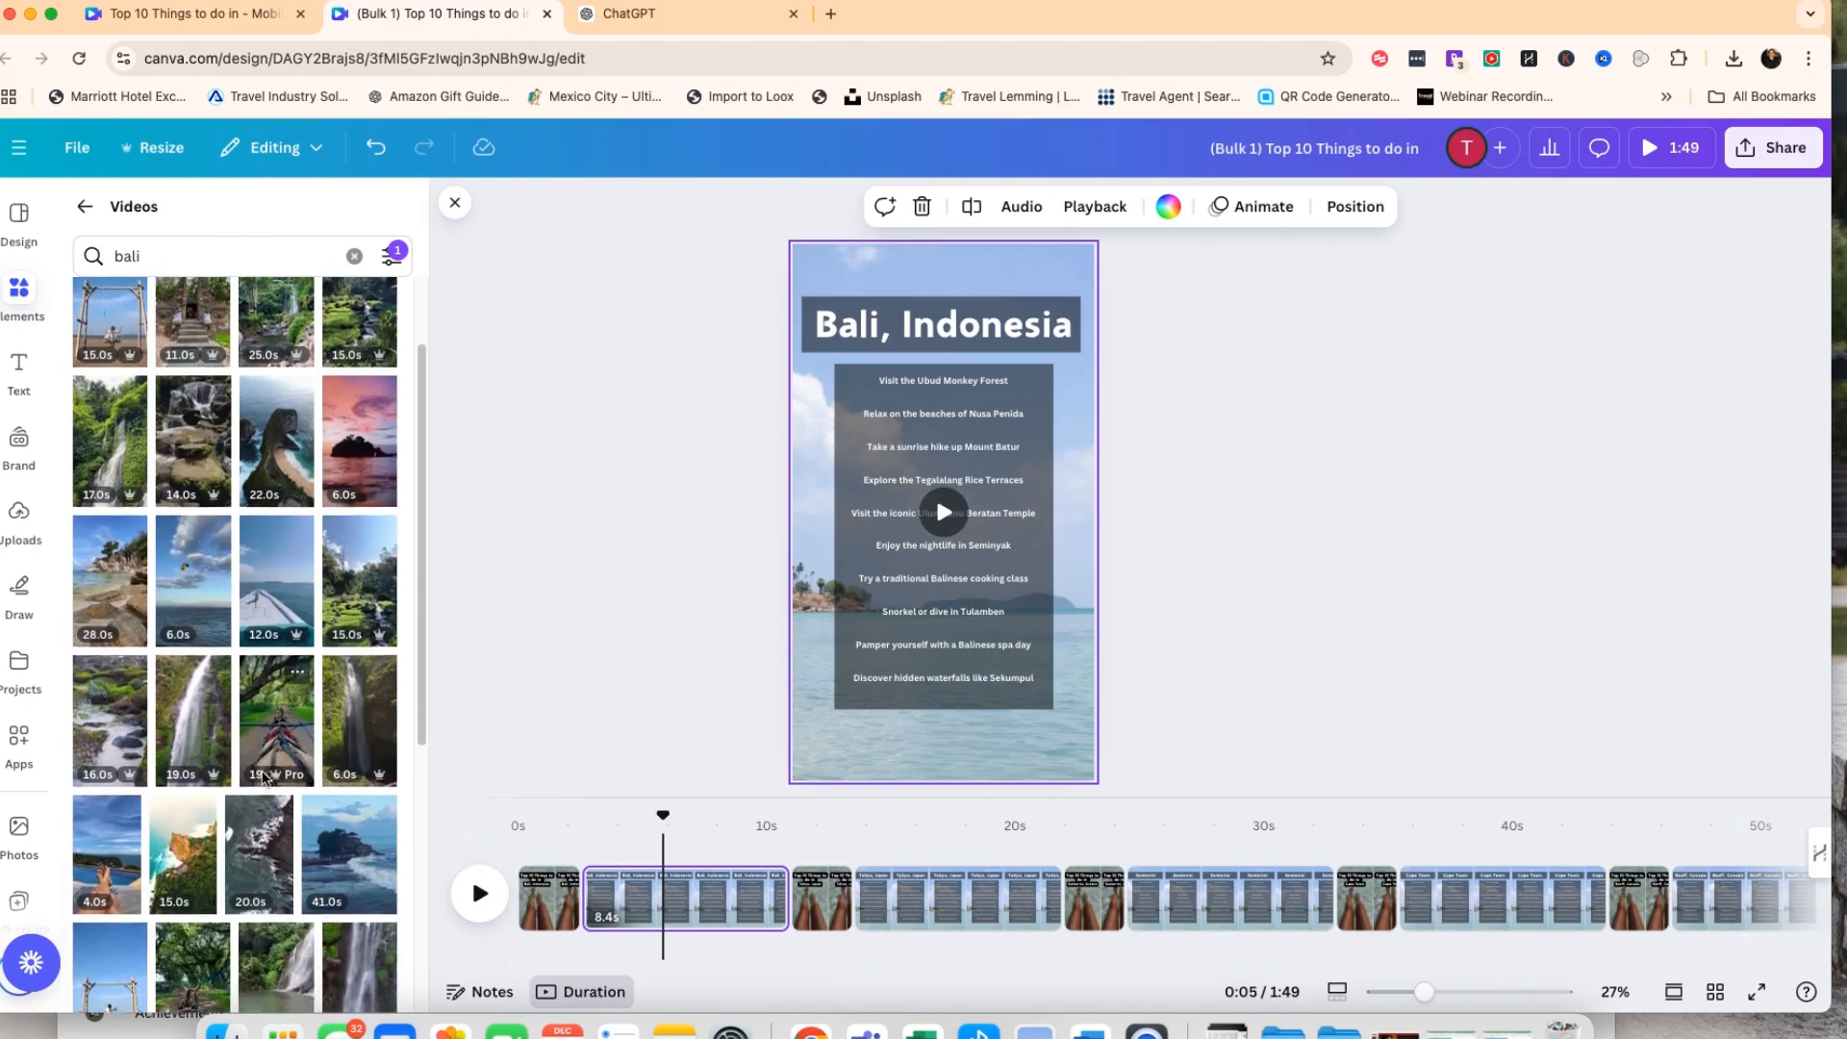
Make the 19-second waterfall video the Bali activity list page's background and trim the page to 8.0 seconds.
{"action": "left_click", "coordinate": [192, 663]}
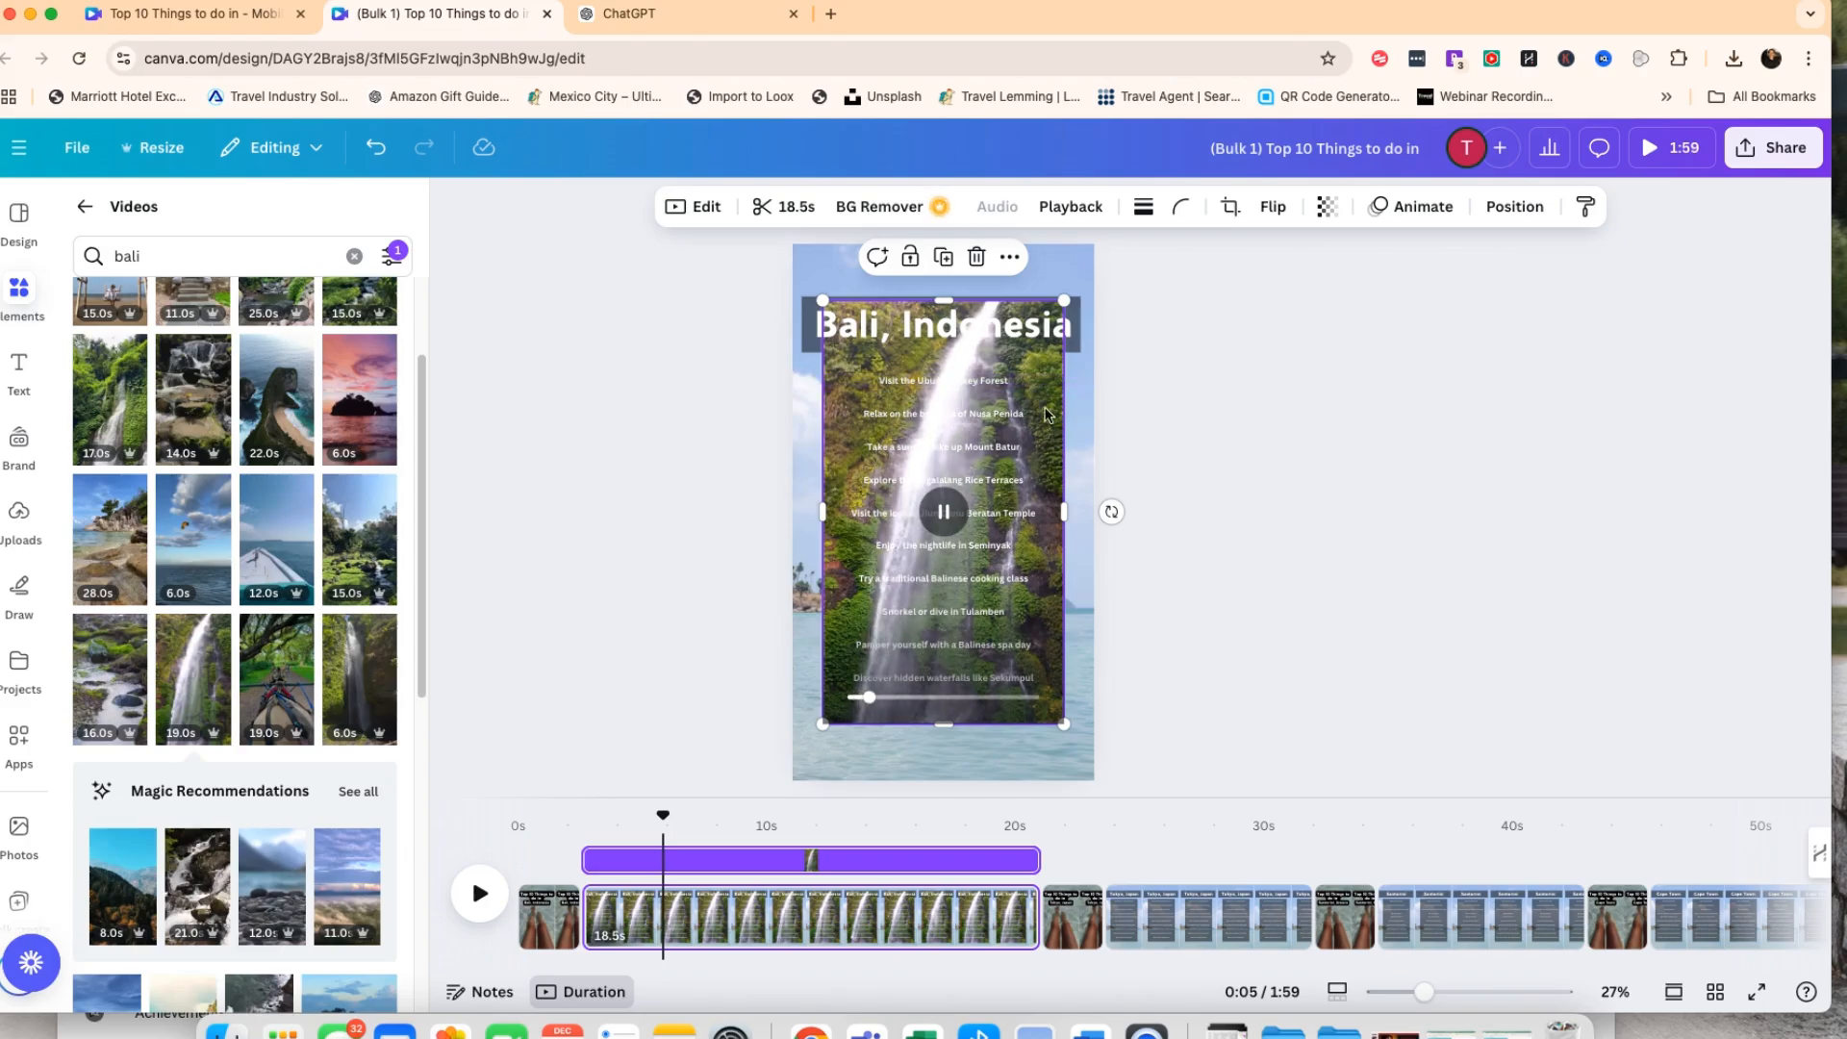
{"action": "right_click", "coordinate": [836, 376]}
{"action": "left_click", "coordinate": [924, 933]}
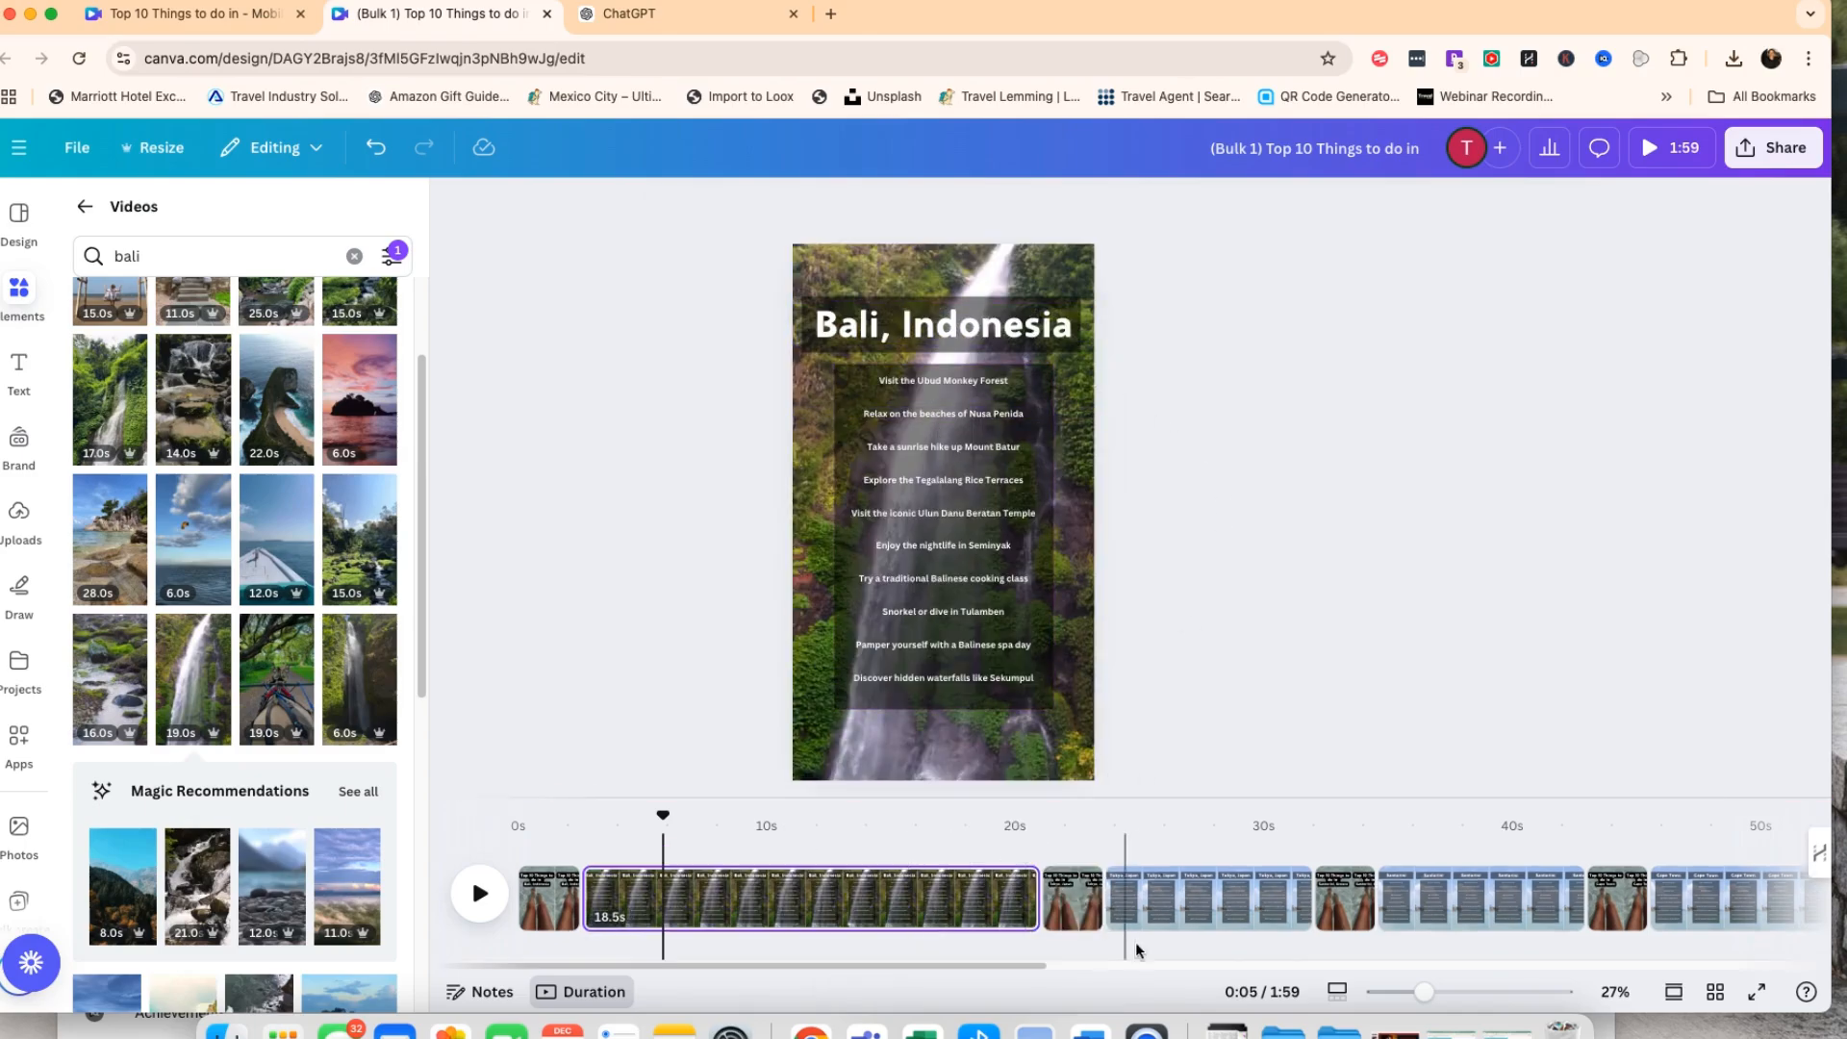
{"action": "left_click_drag", "start_coordinate": [1028, 904], "coordinate": [768, 919]}
{"action": "left_click", "coordinate": [1290, 610]}
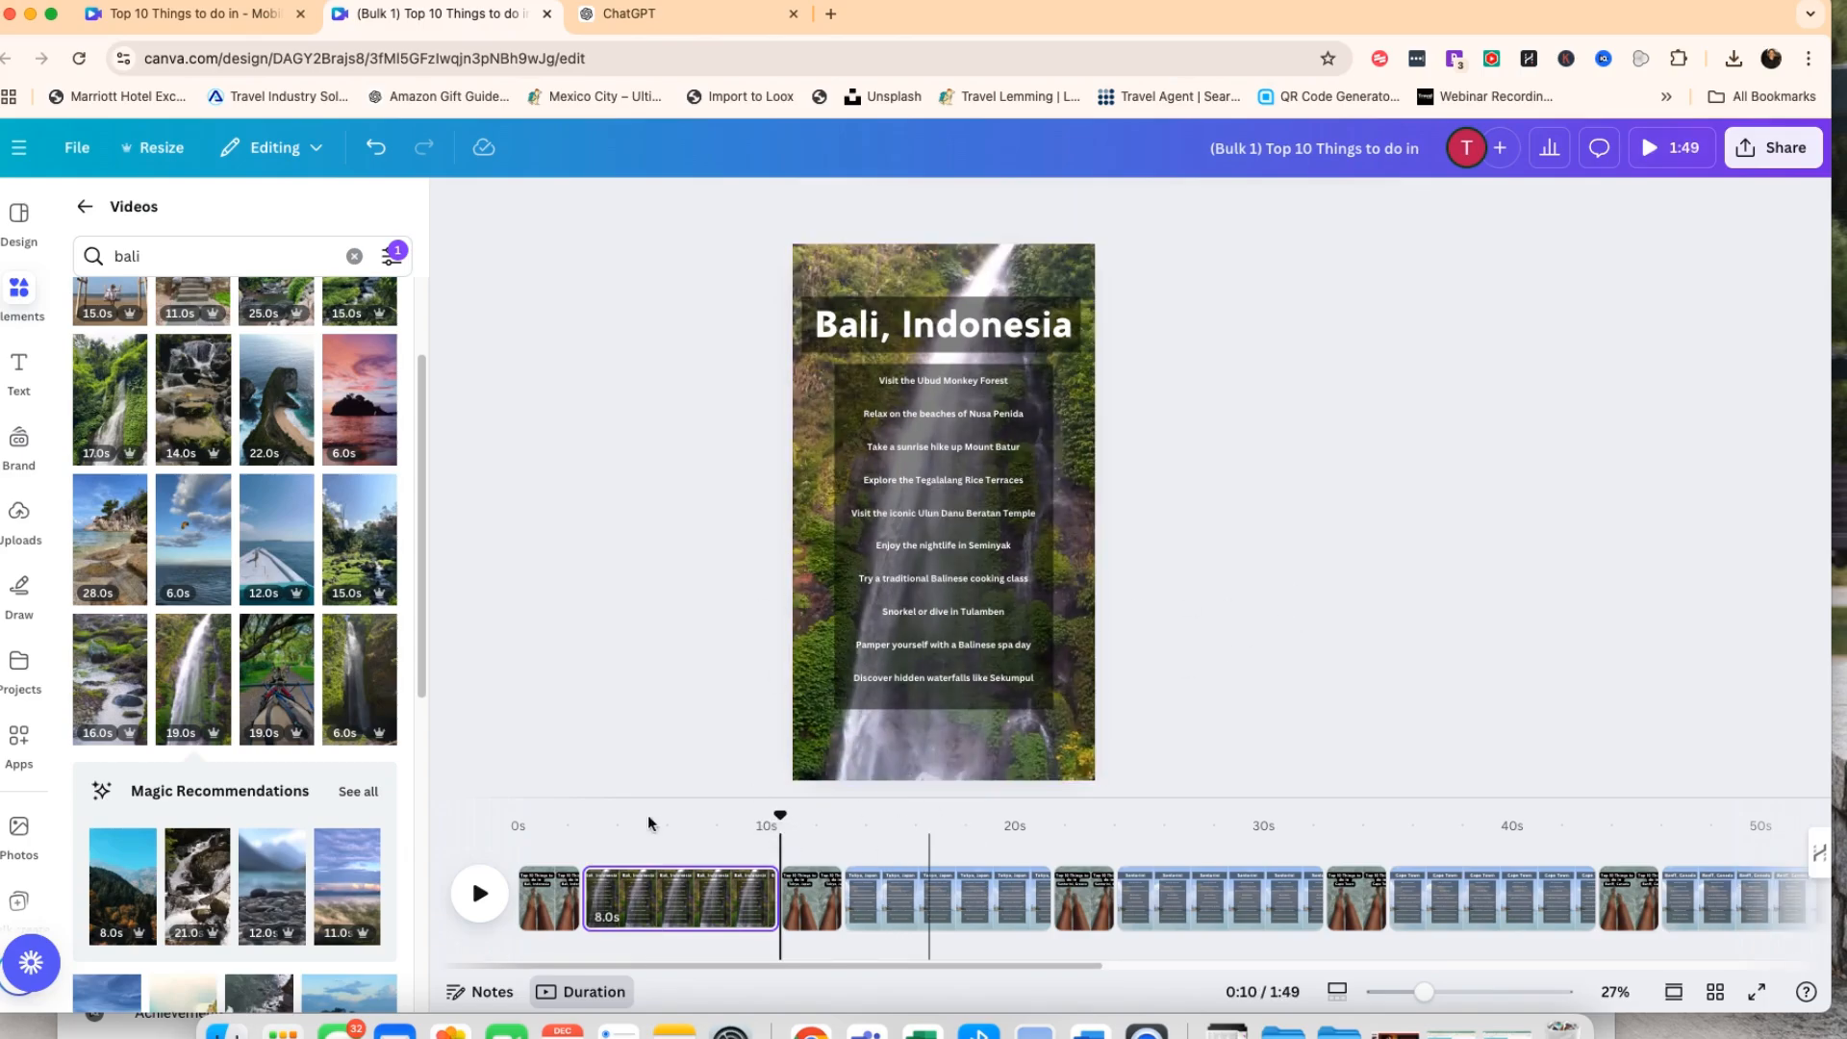
Select the Tokyo activity list page and search the video elements for "tokyo".
{"action": "left_click", "coordinate": [933, 895]}
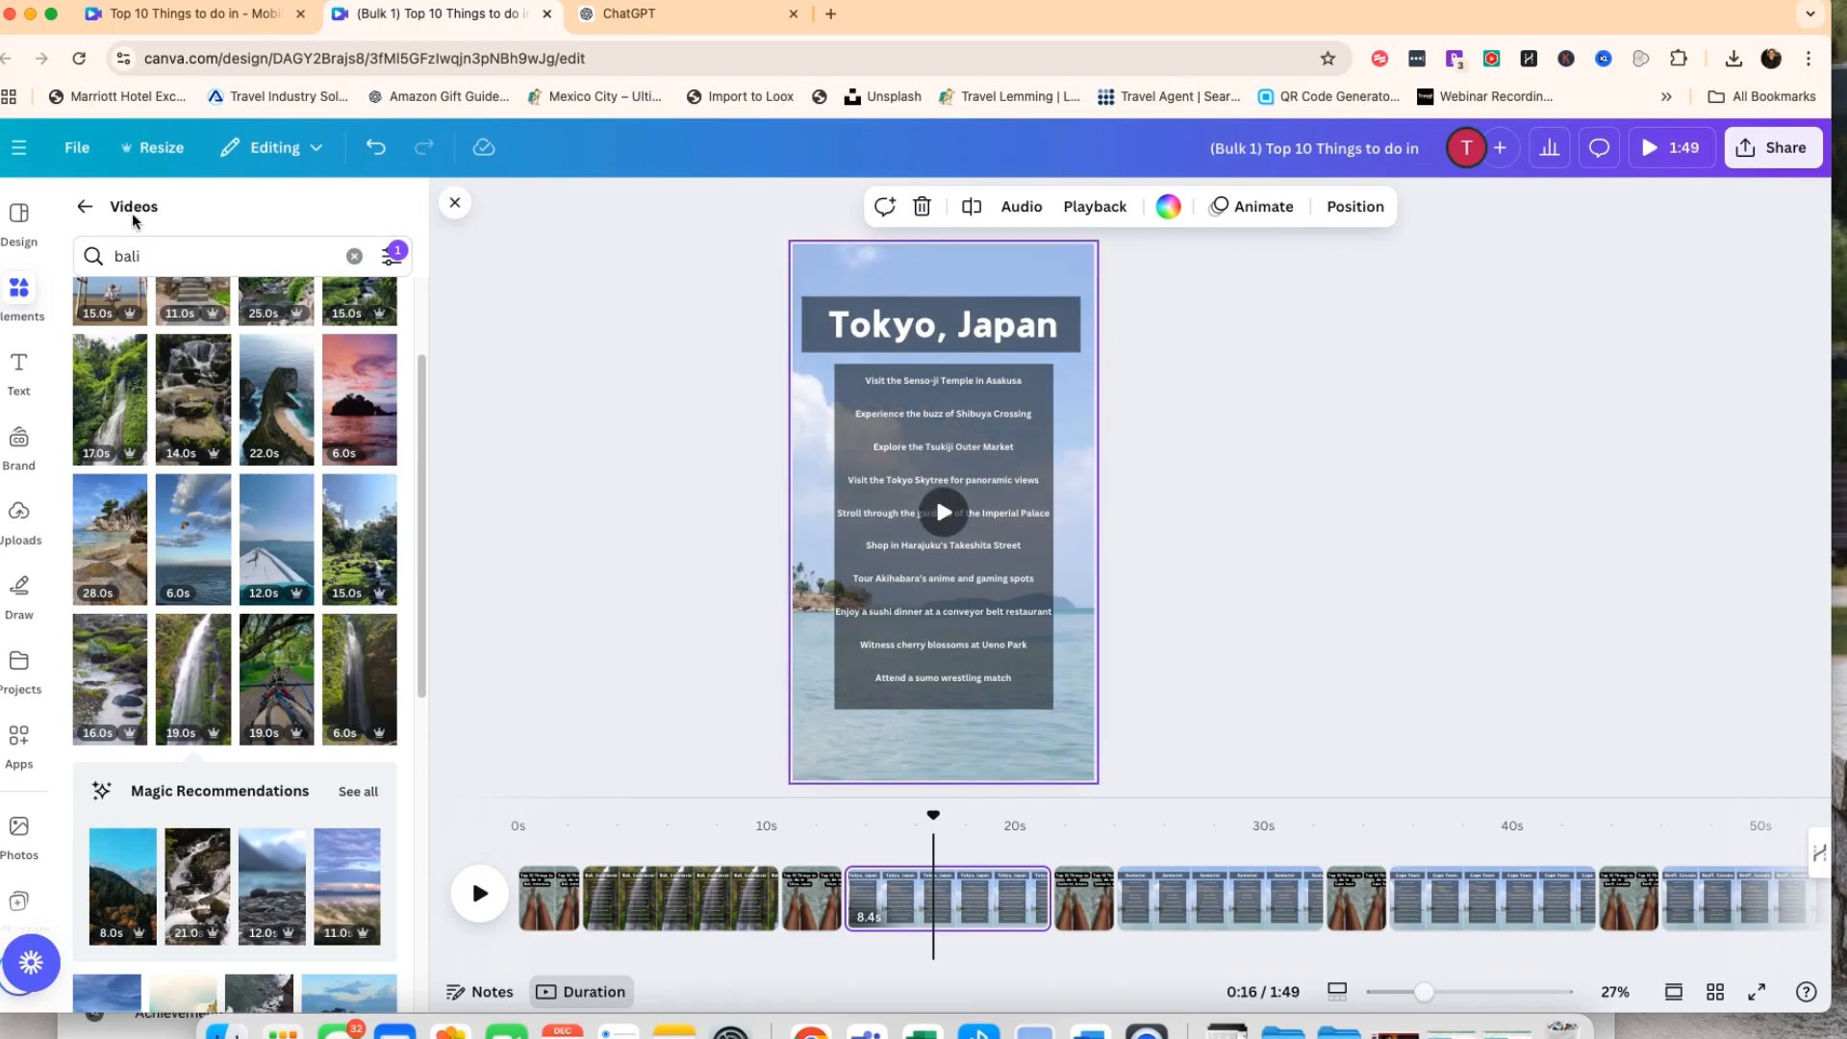
{"action": "left_click", "coordinate": [85, 206]}
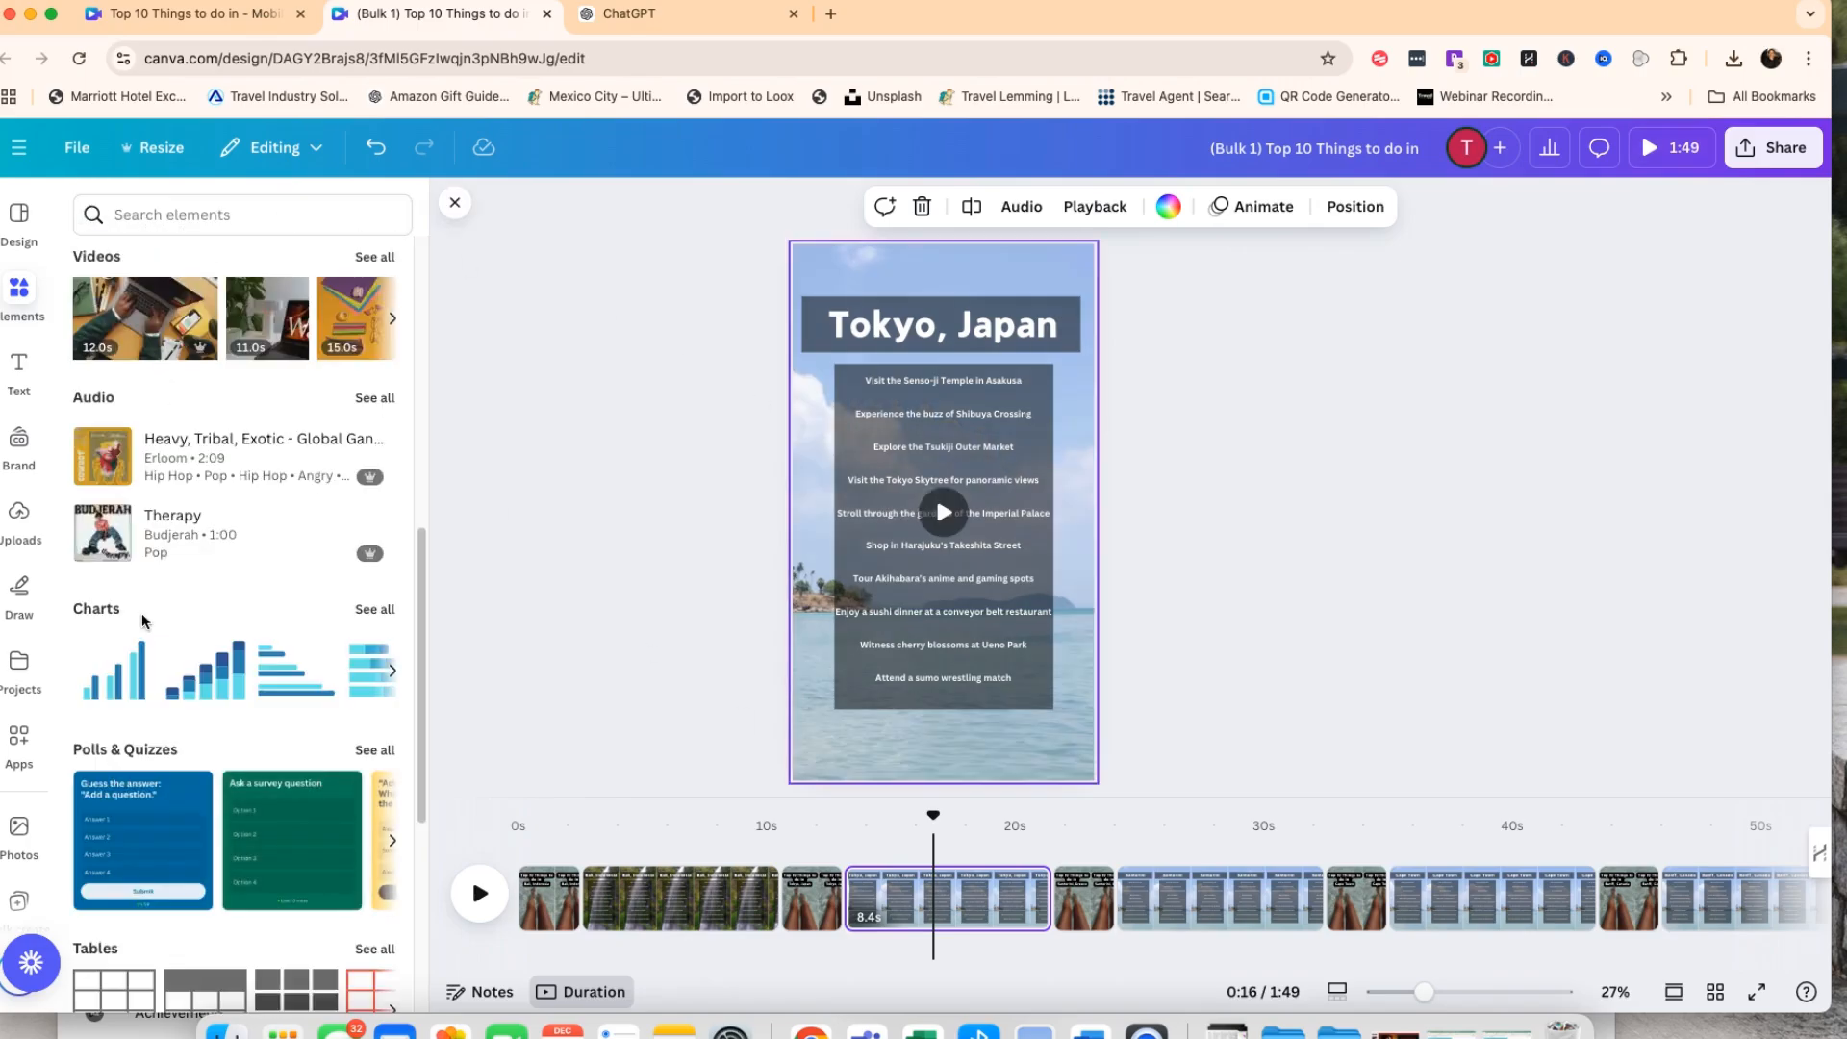
{"action": "scroll", "coordinate": [145, 615], "scroll_direction": "down", "scroll_amount": 3}
{"action": "scroll", "coordinate": [144, 607], "scroll_direction": "down", "scroll_amount": 2}
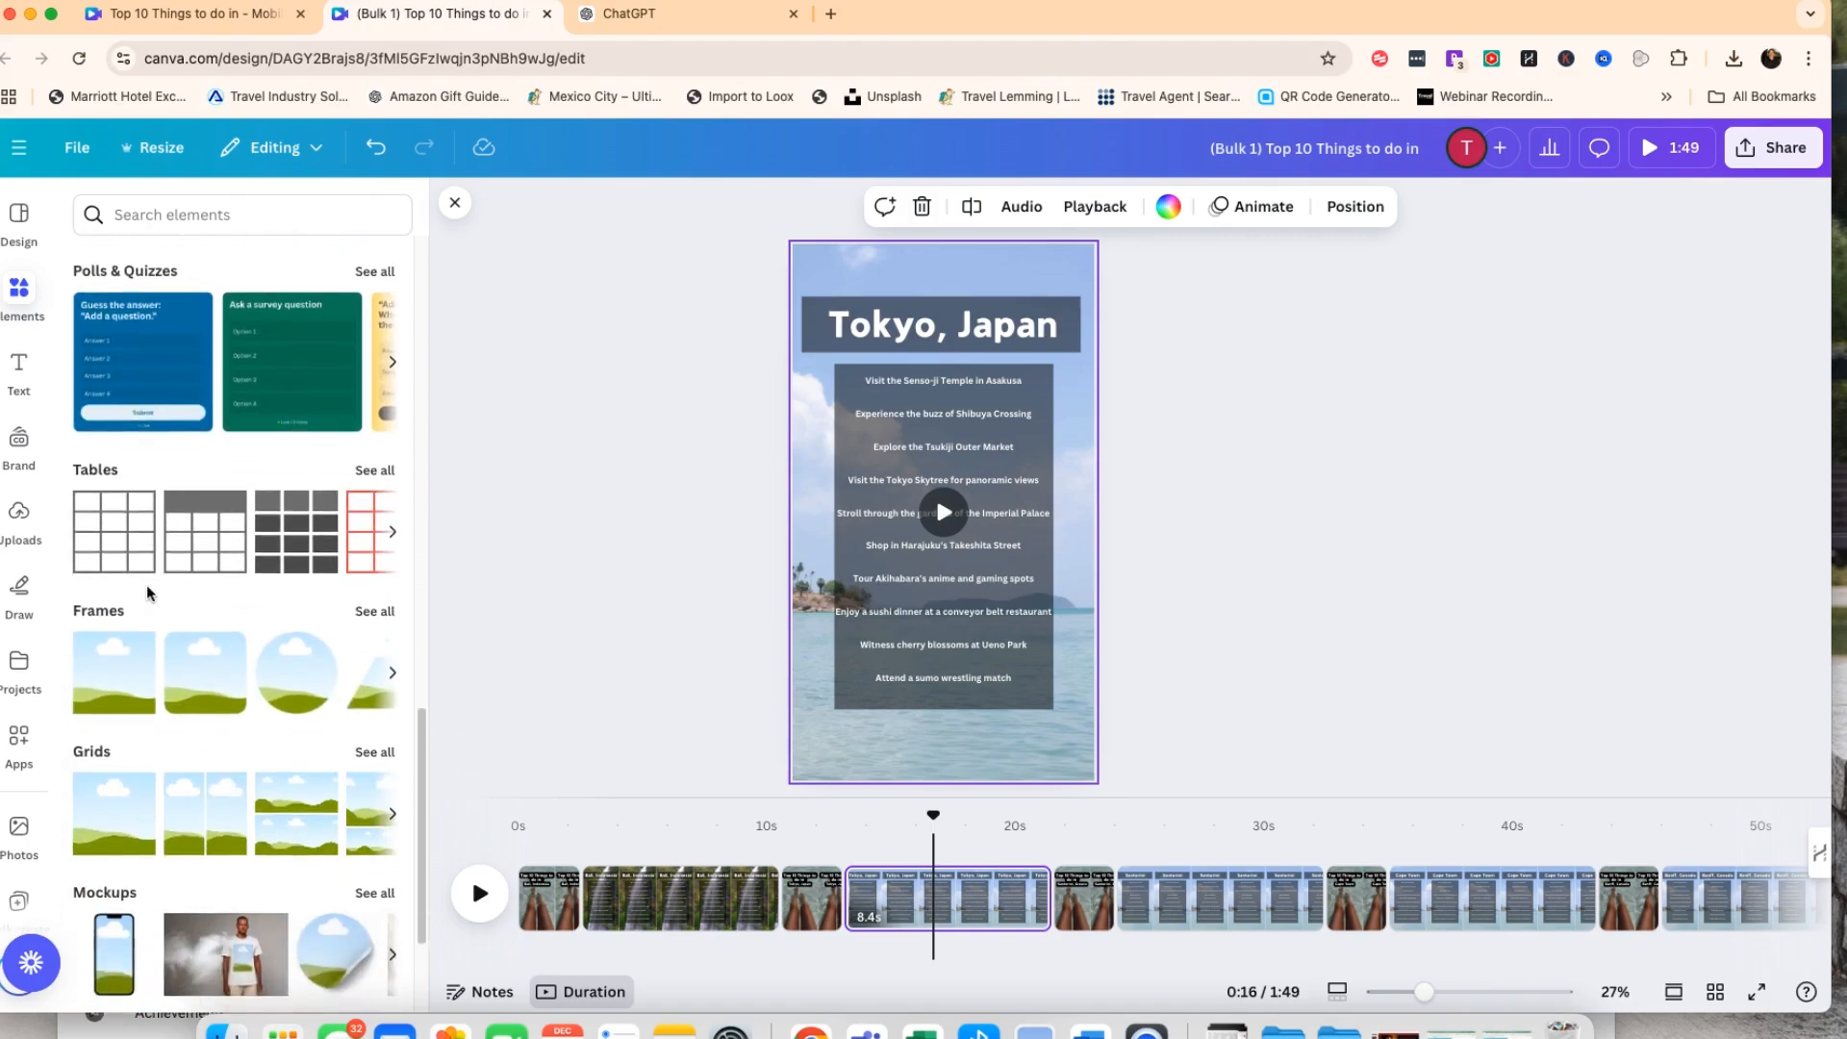
{"action": "scroll", "coordinate": [148, 590], "scroll_direction": "up", "scroll_amount": 8}
{"action": "left_click", "coordinate": [368, 580]}
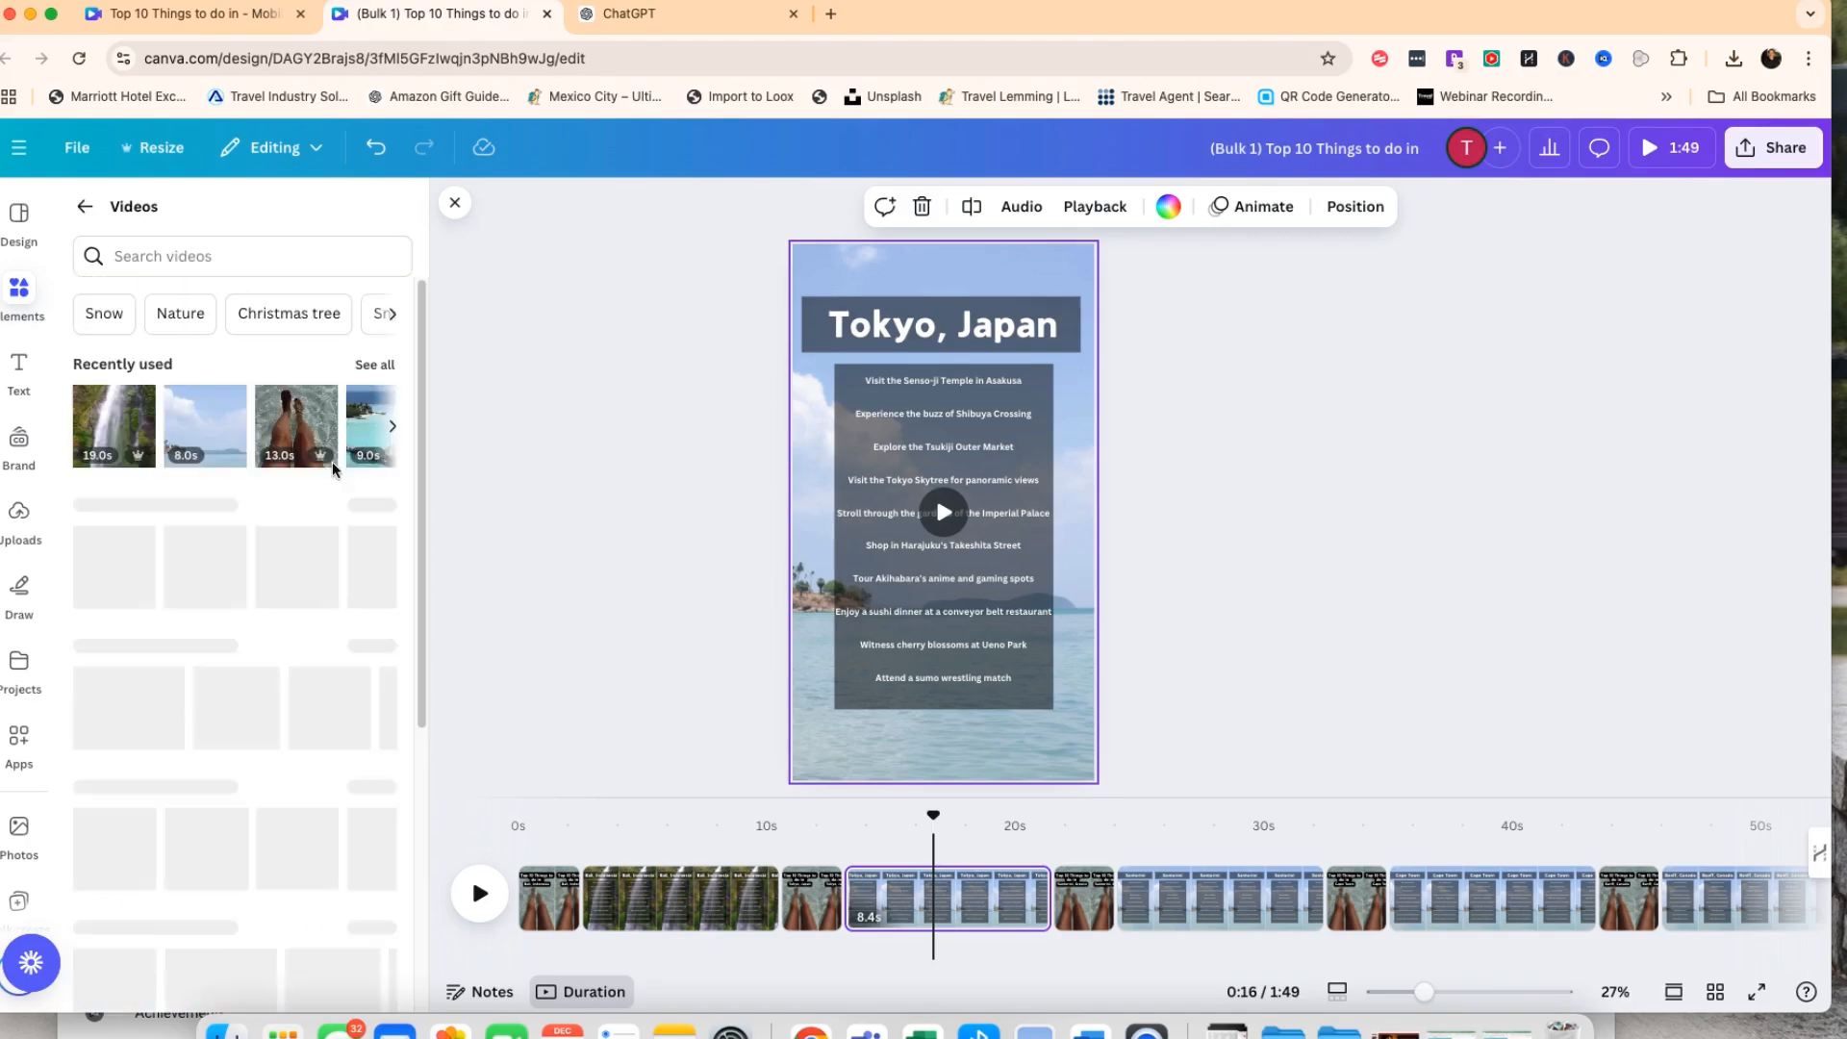
{"action": "left_click", "coordinate": [218, 257]}
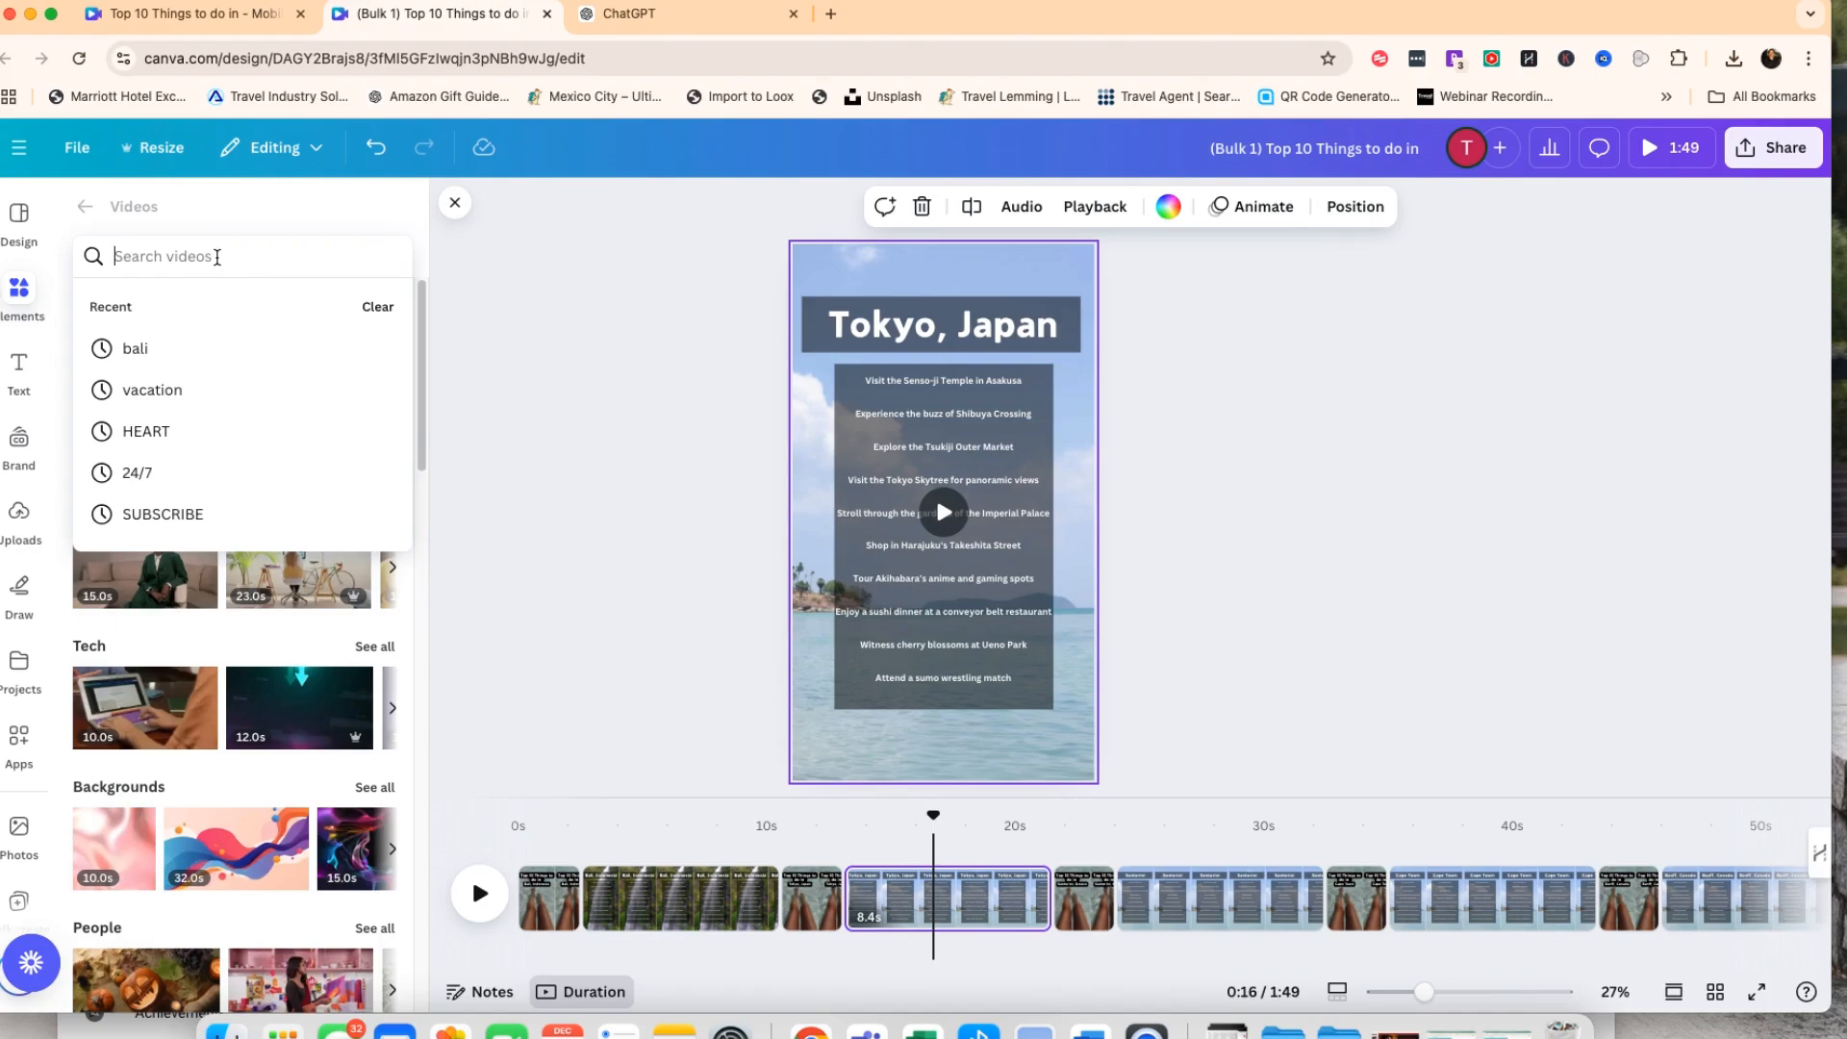
{"action": "type", "text": "tokyo"}
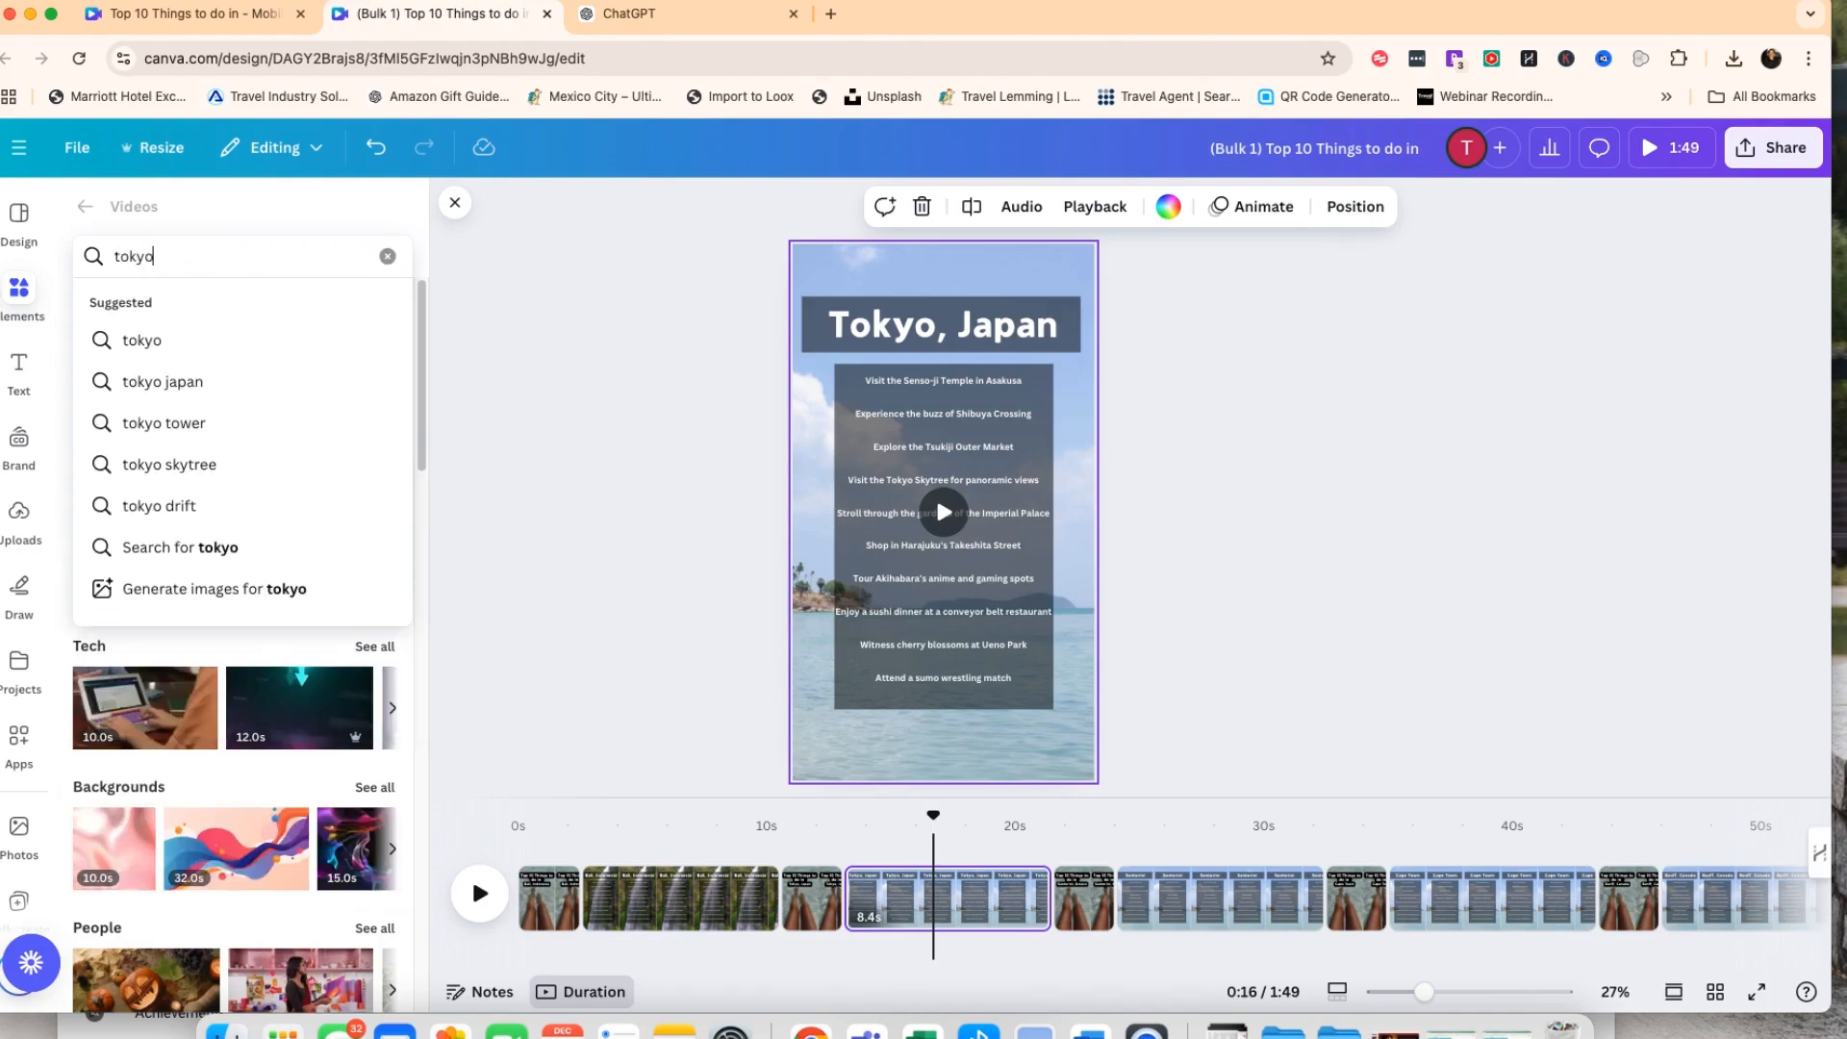
{"action": "key", "text": "Return"}
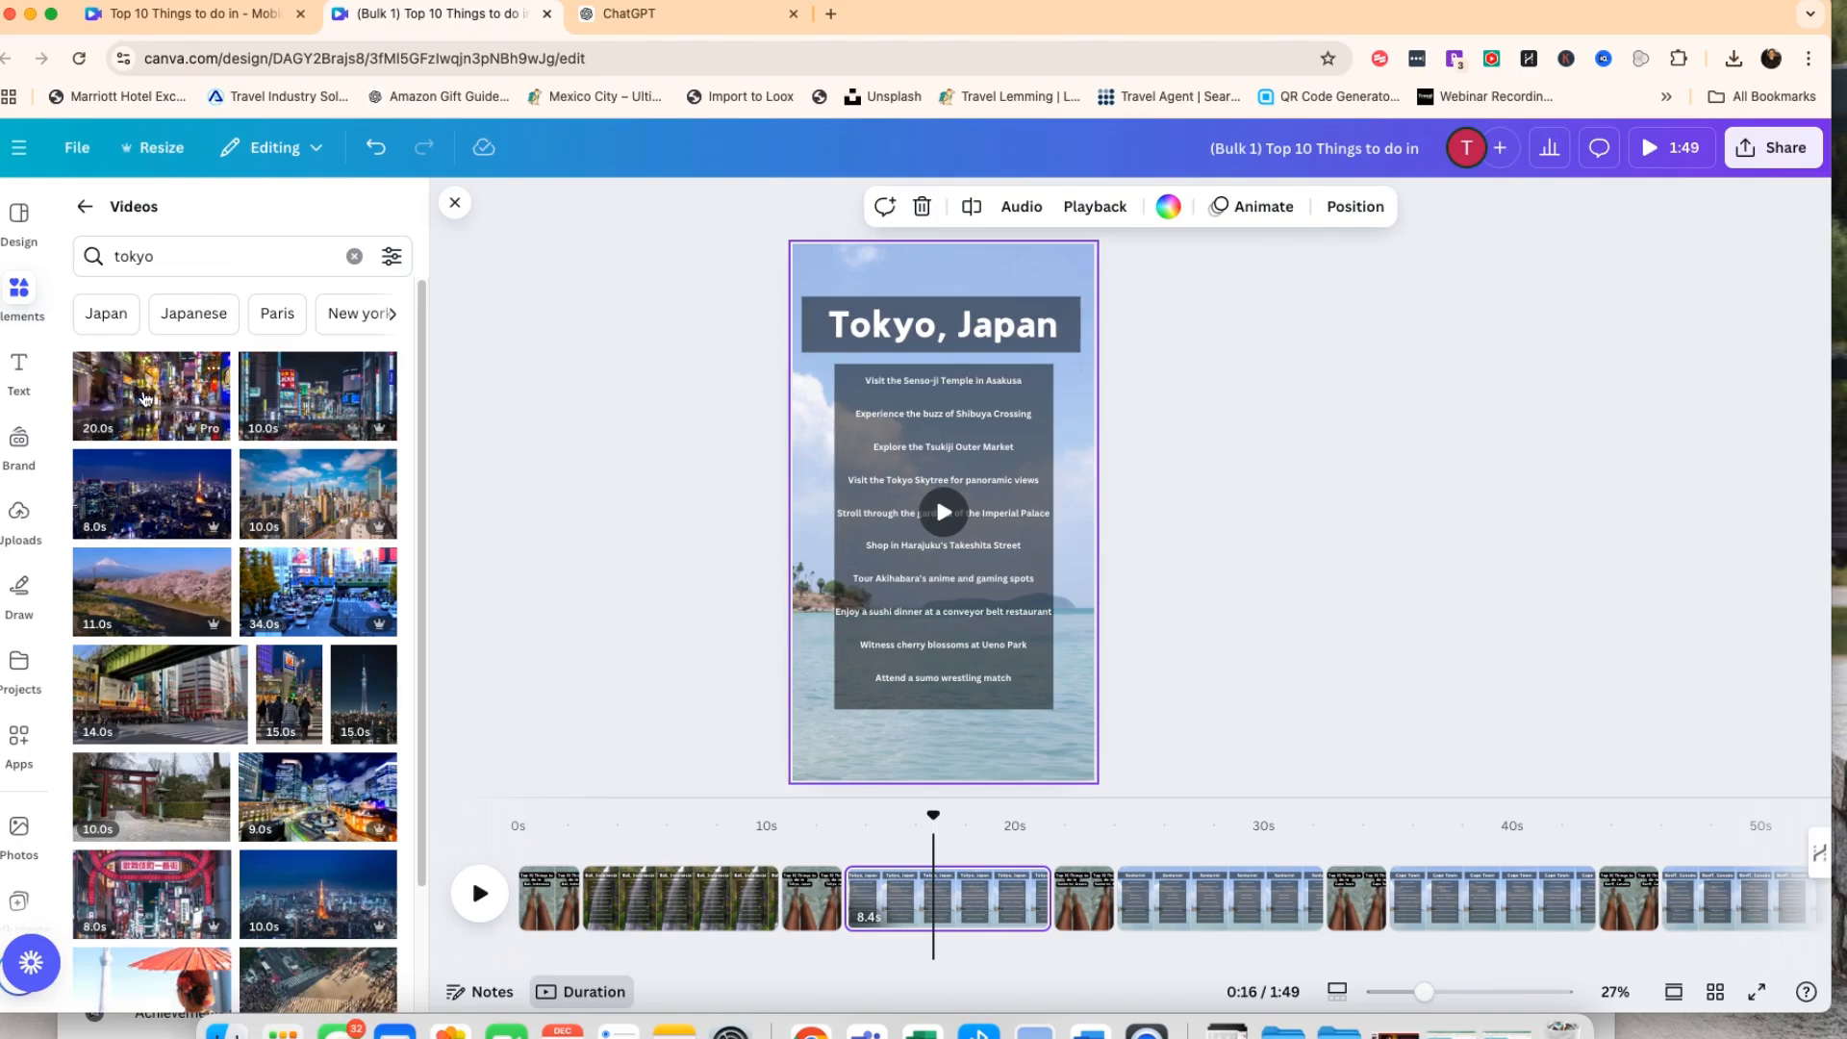
Limit the Tokyo video results to vertical orientation and look through the clips.
{"action": "left_click", "coordinate": [392, 256]}
{"action": "left_click", "coordinate": [102, 511]}
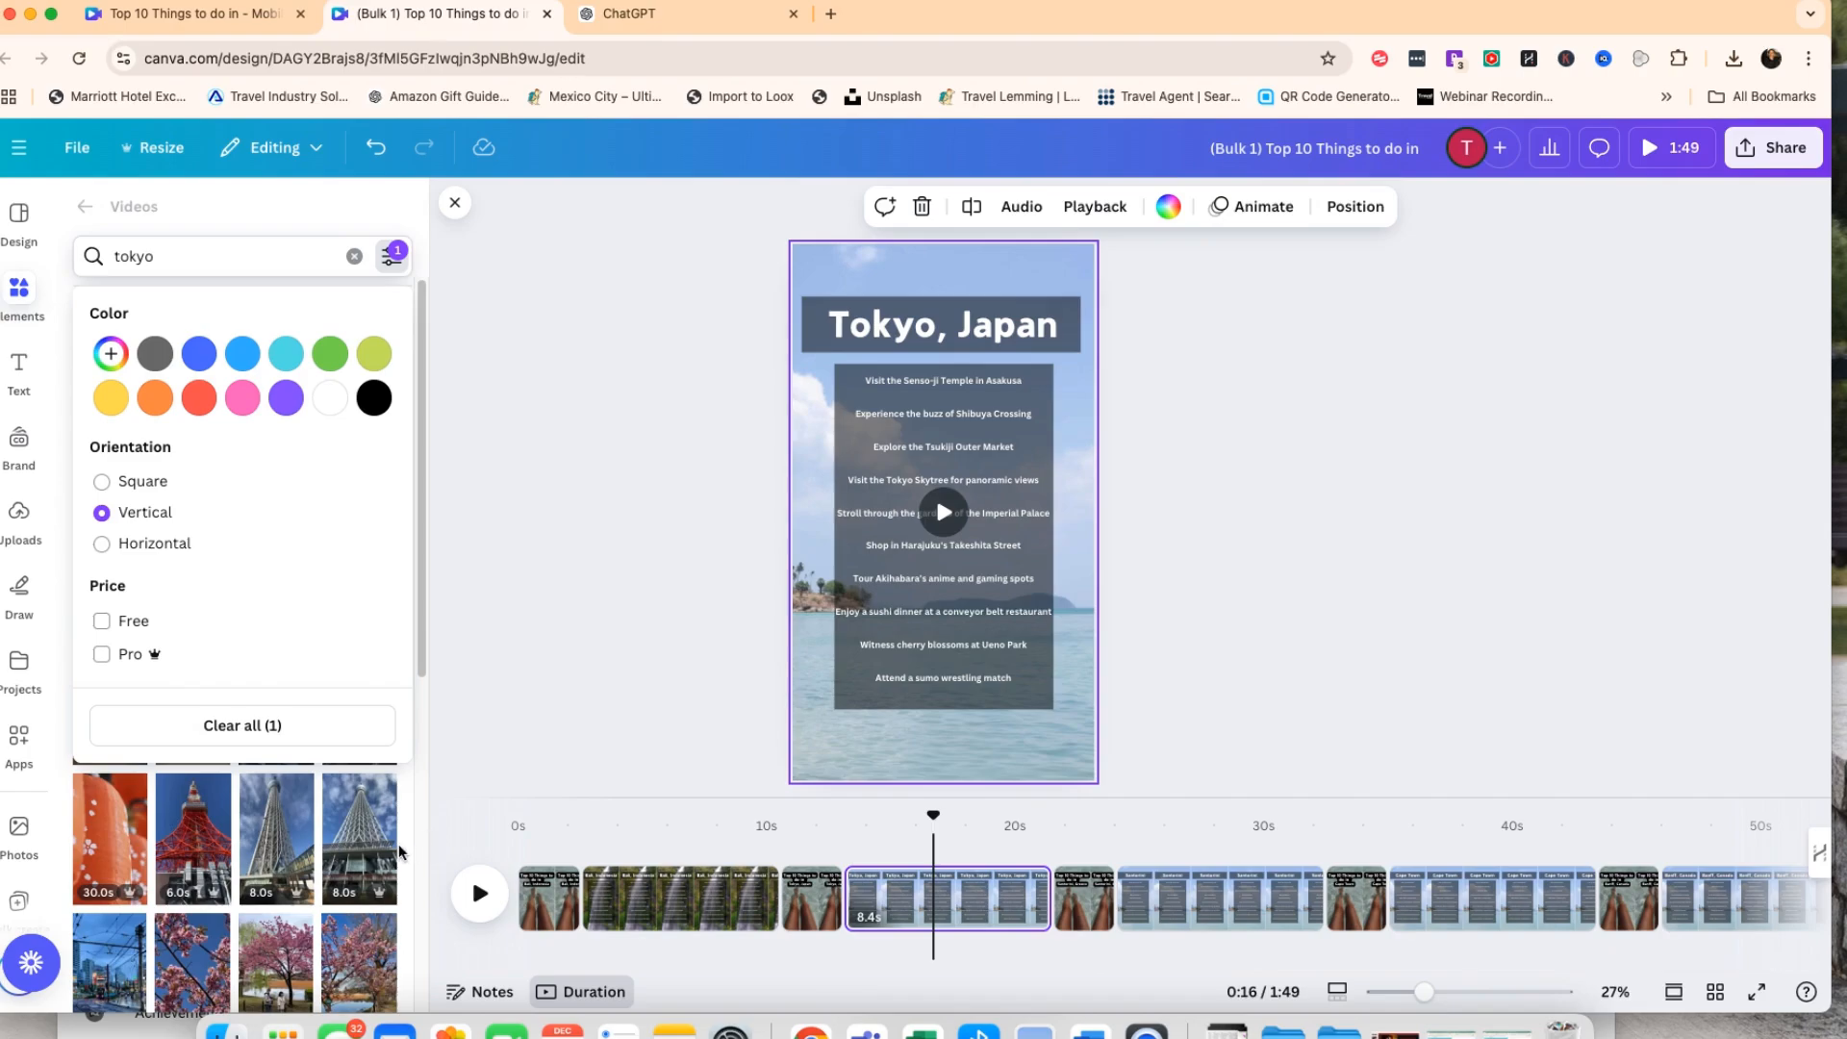
{"action": "left_click", "coordinate": [400, 852]}
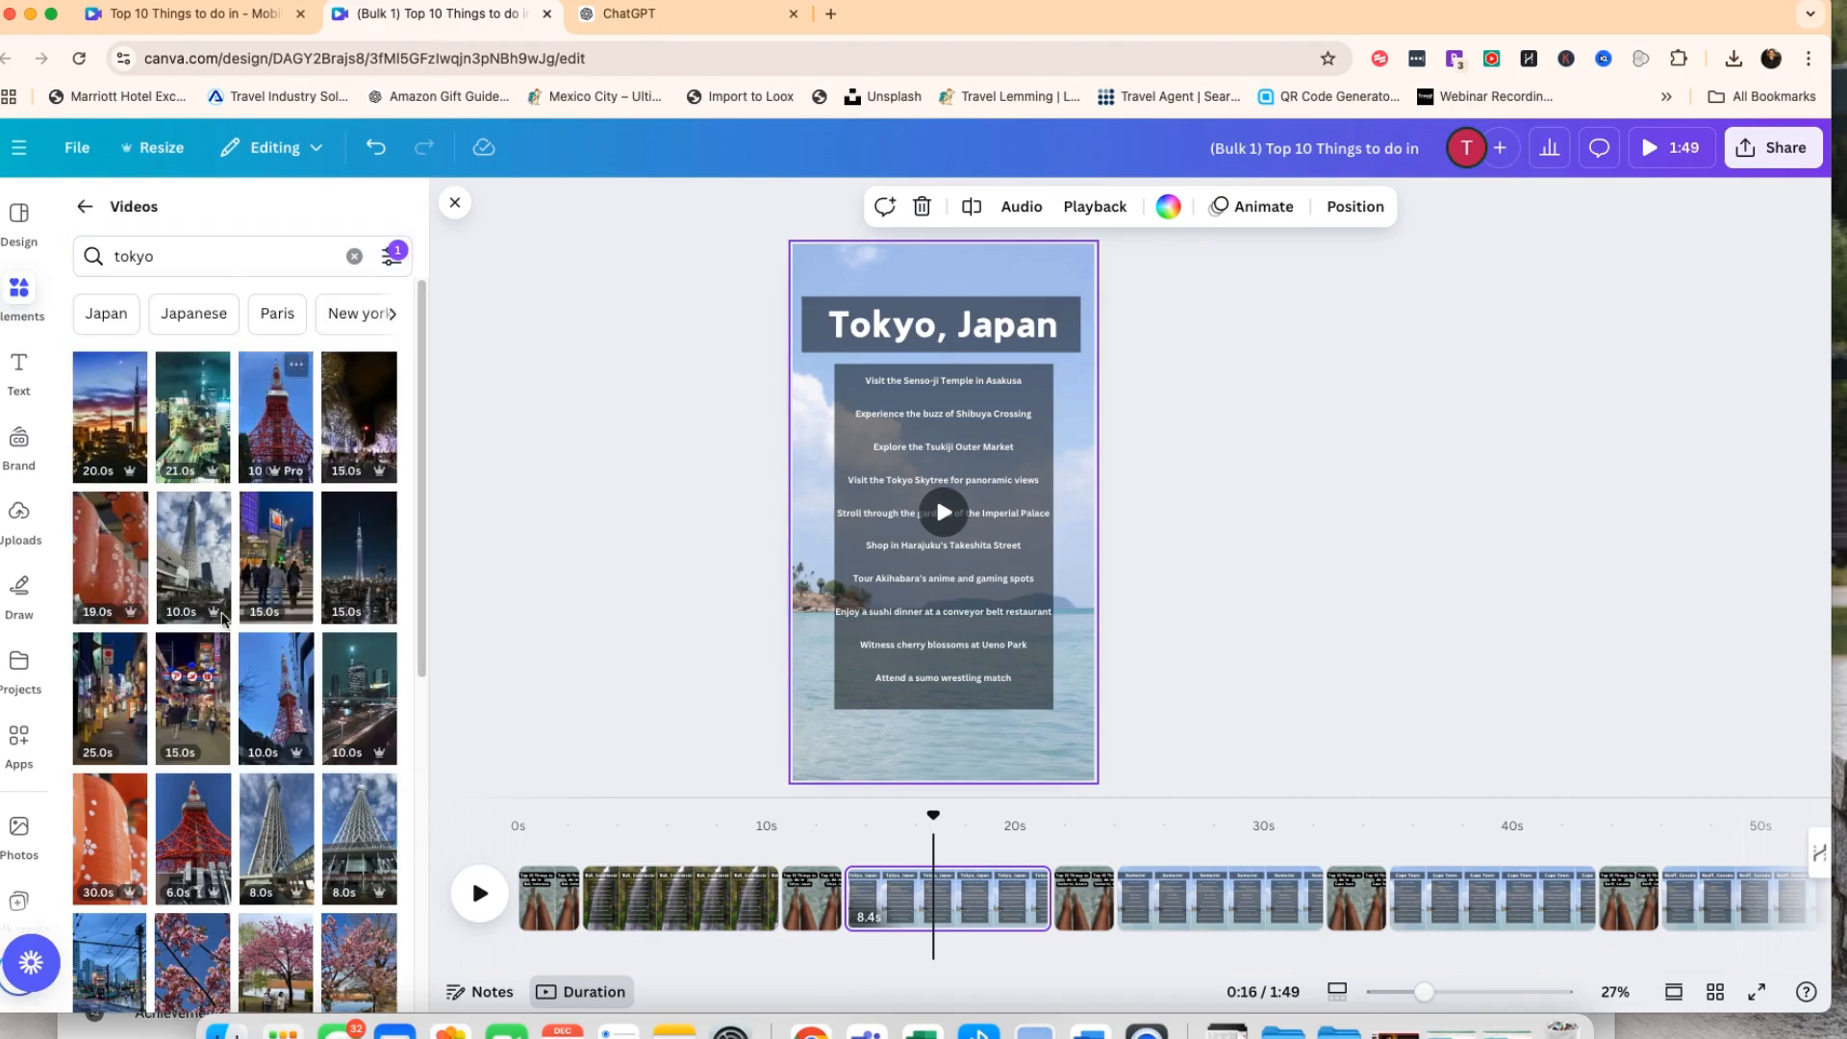
{"action": "scroll", "coordinate": [313, 791], "scroll_direction": "down", "scroll_amount": 3}
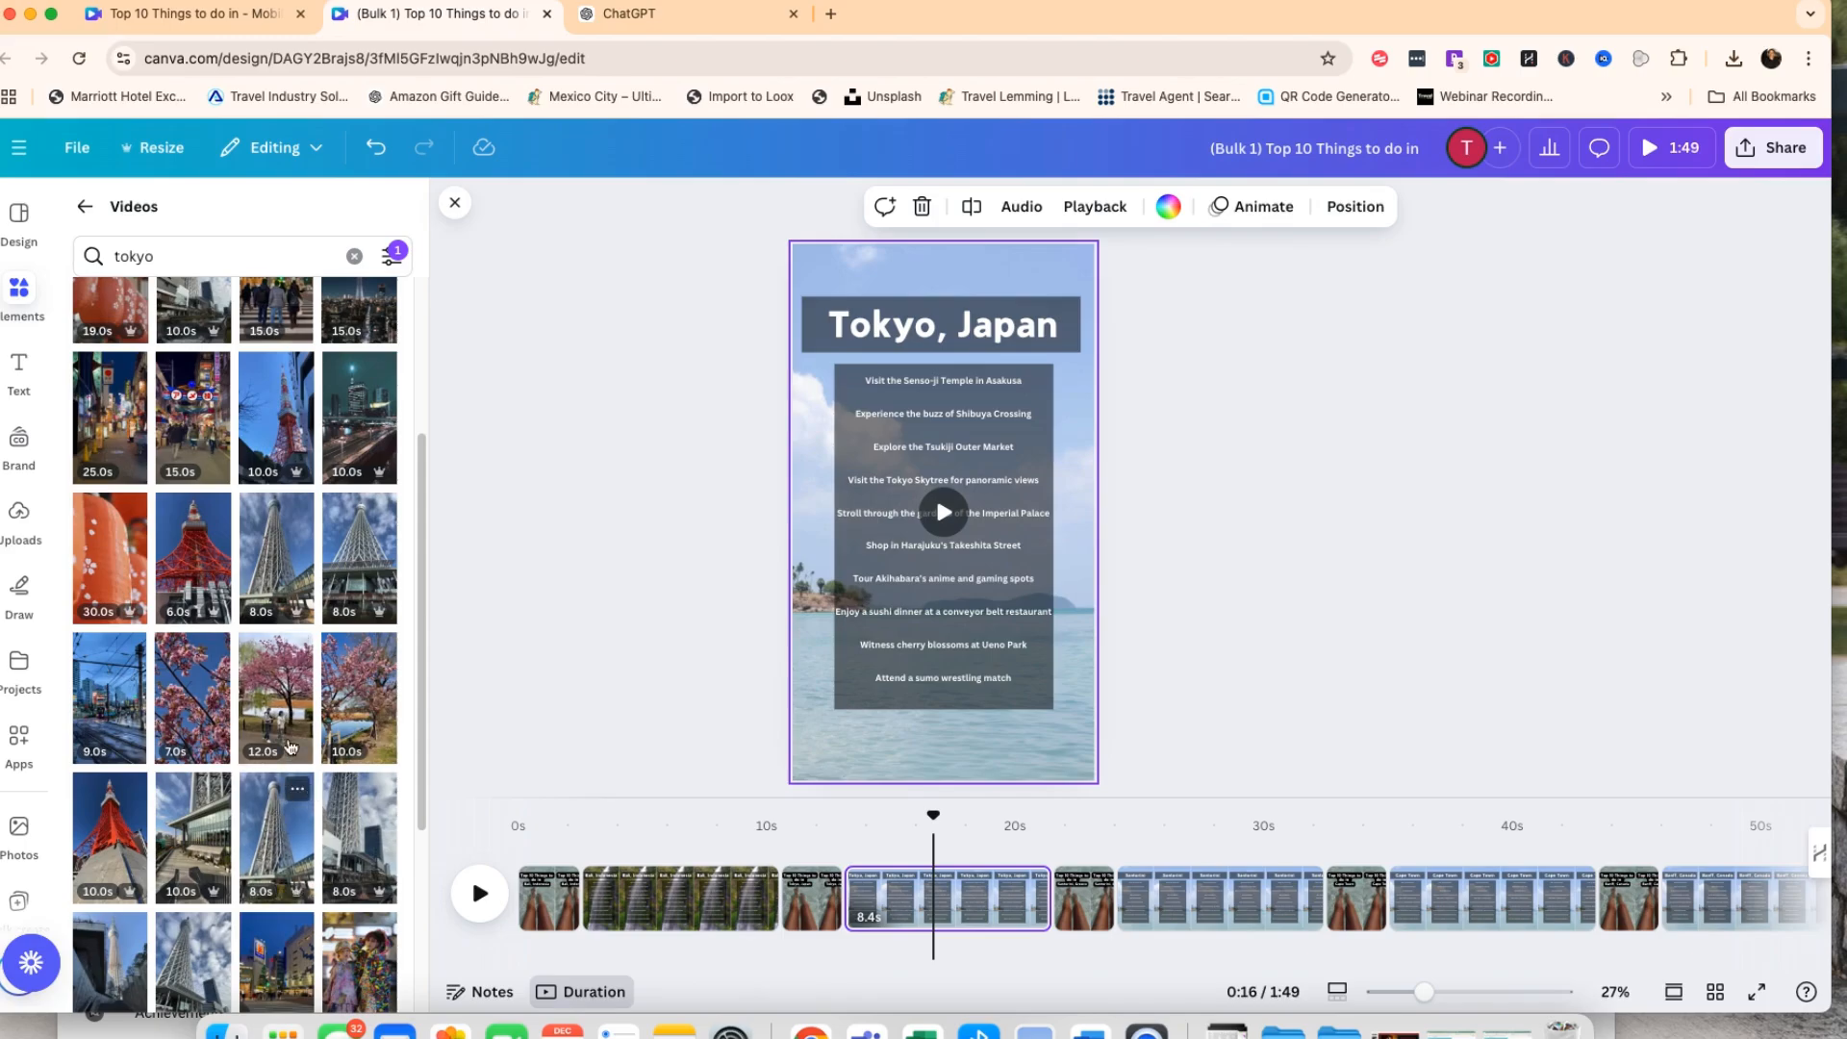
{"action": "scroll", "coordinate": [289, 733], "scroll_direction": "up", "scroll_amount": 3}
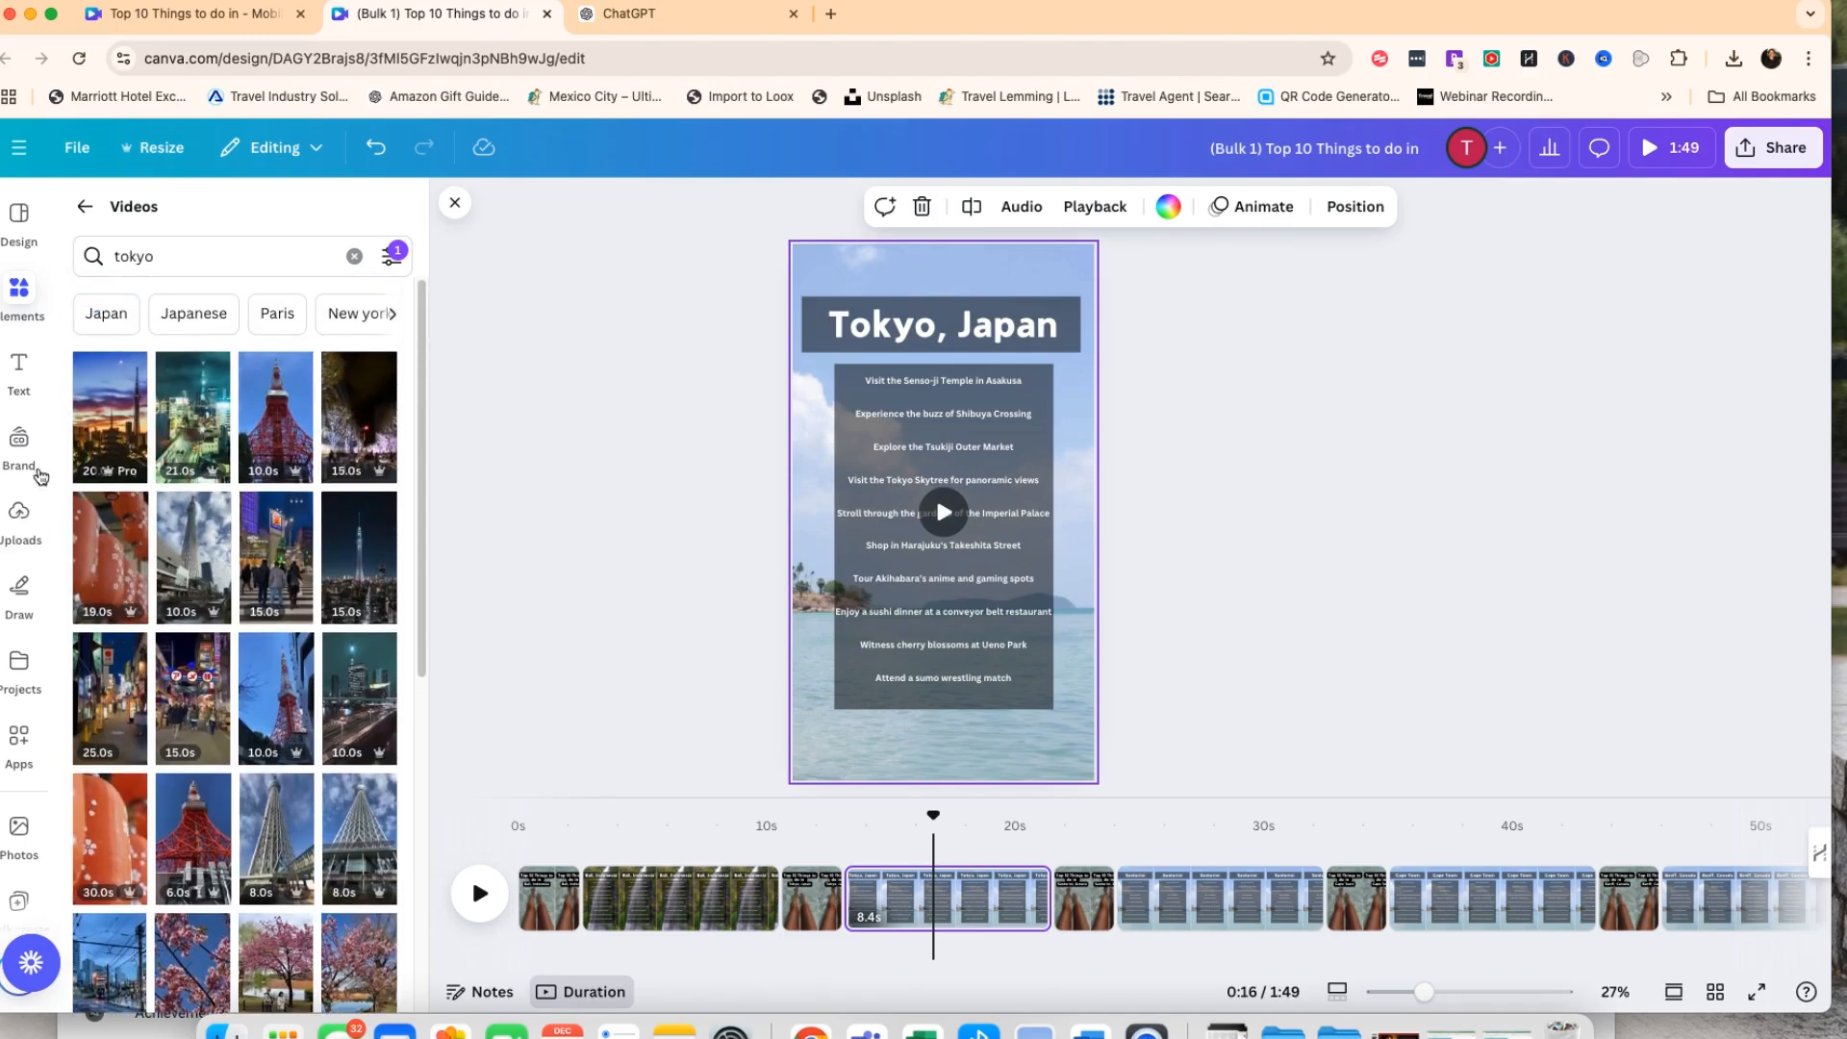
{"action": "scroll", "coordinate": [311, 818], "scroll_direction": "down", "scroll_amount": 6}
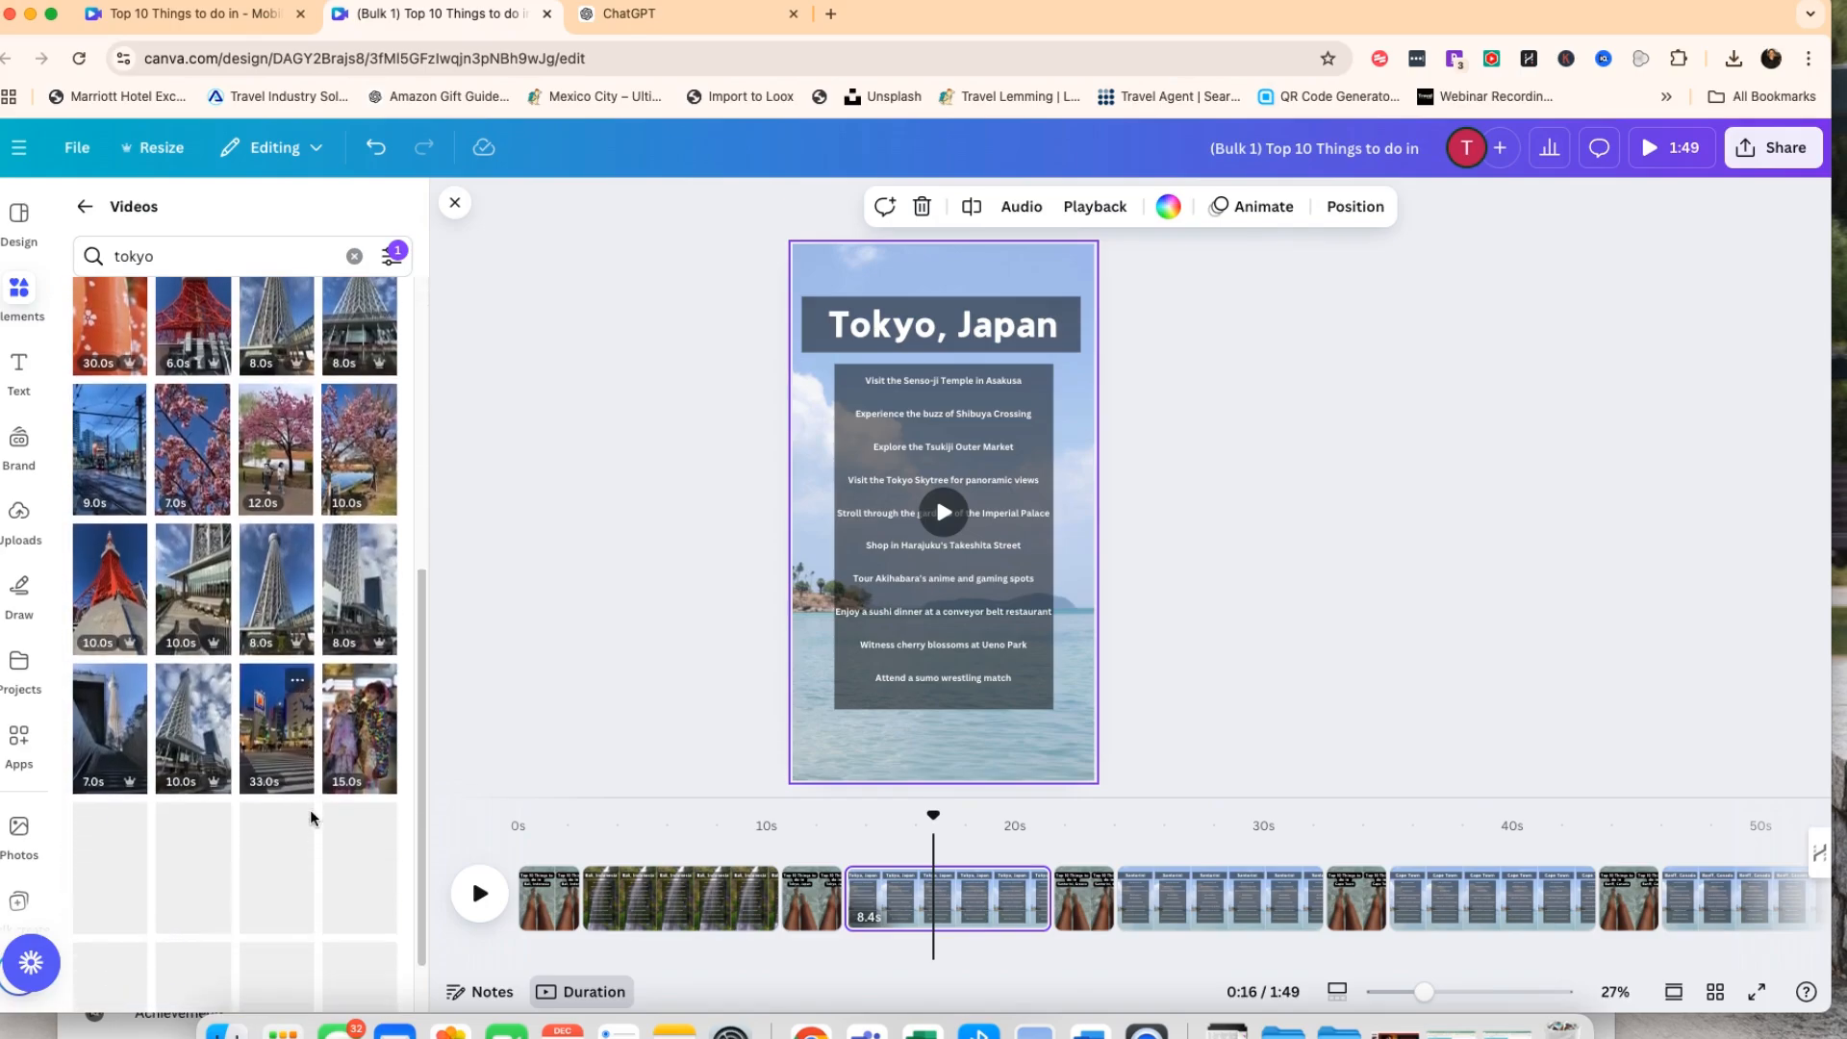
{"action": "scroll", "coordinate": [311, 818], "scroll_direction": "down", "scroll_amount": 4}
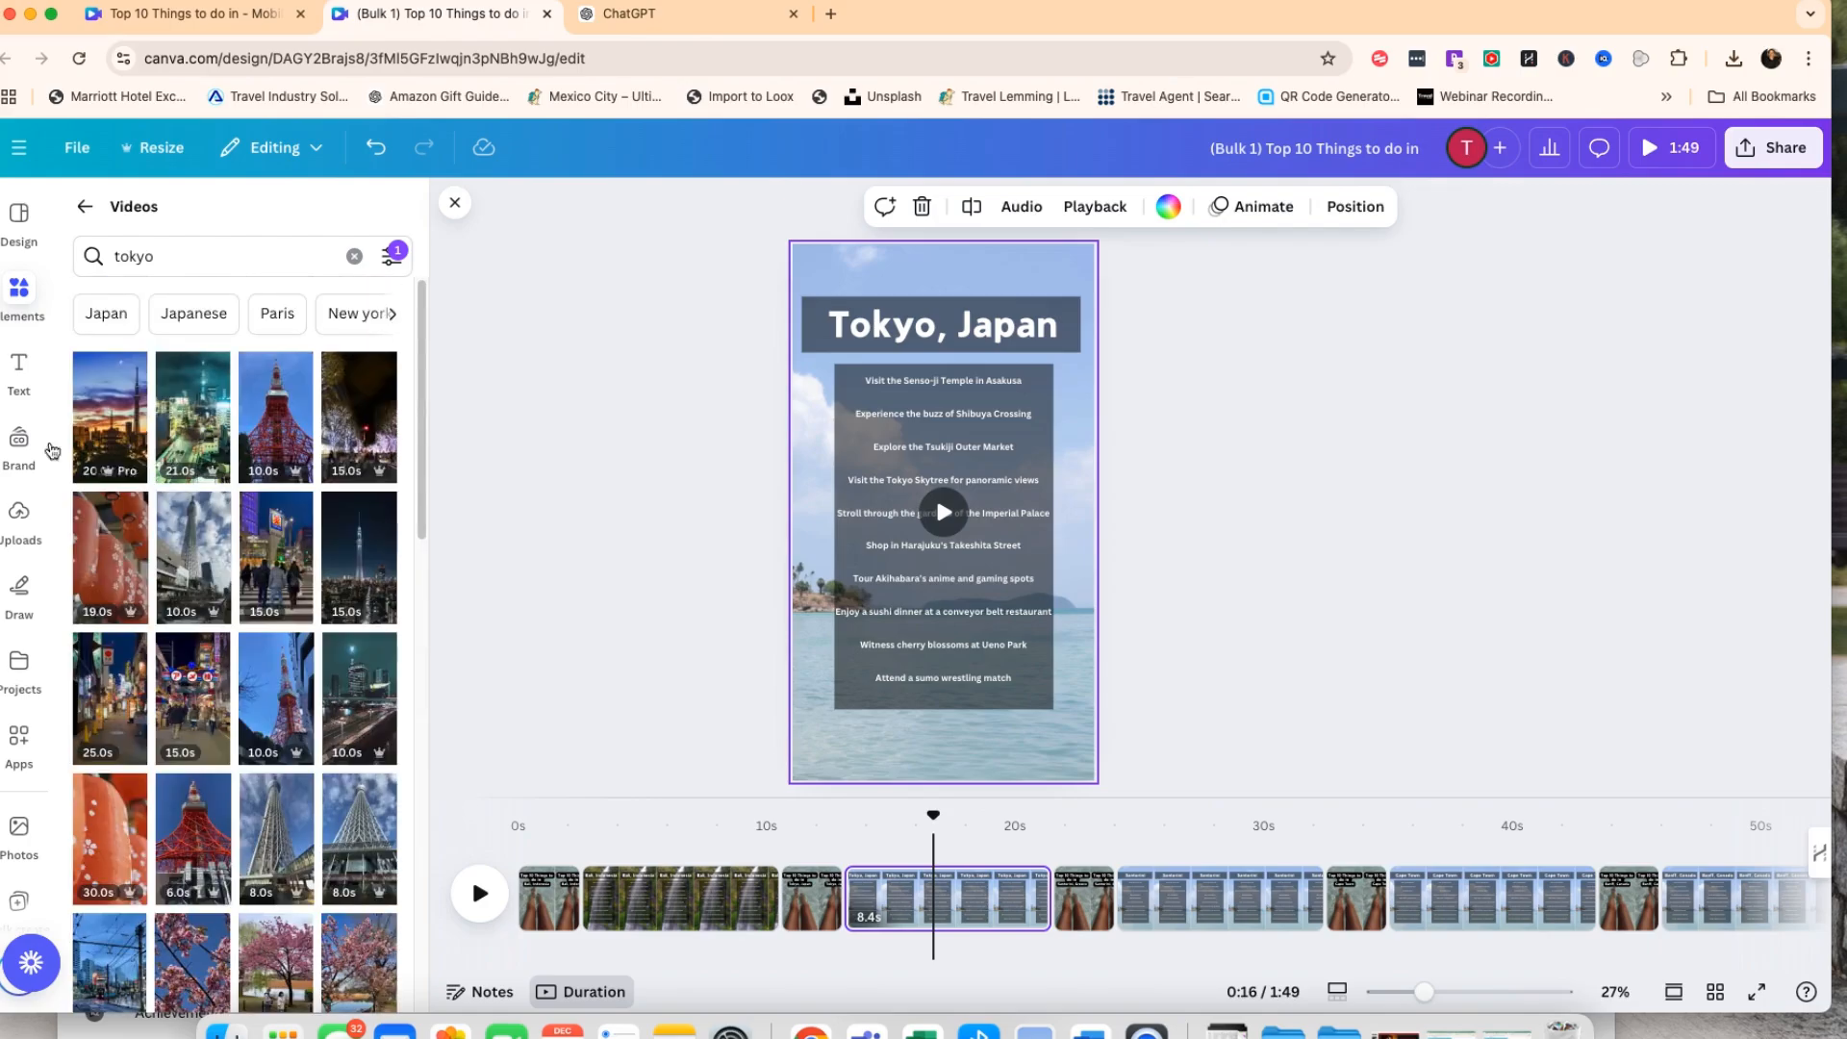
Make the 25-second night street video the Tokyo activity list page's background and trim the page to 8.0 seconds.
{"action": "left_click", "coordinate": [109, 698]}
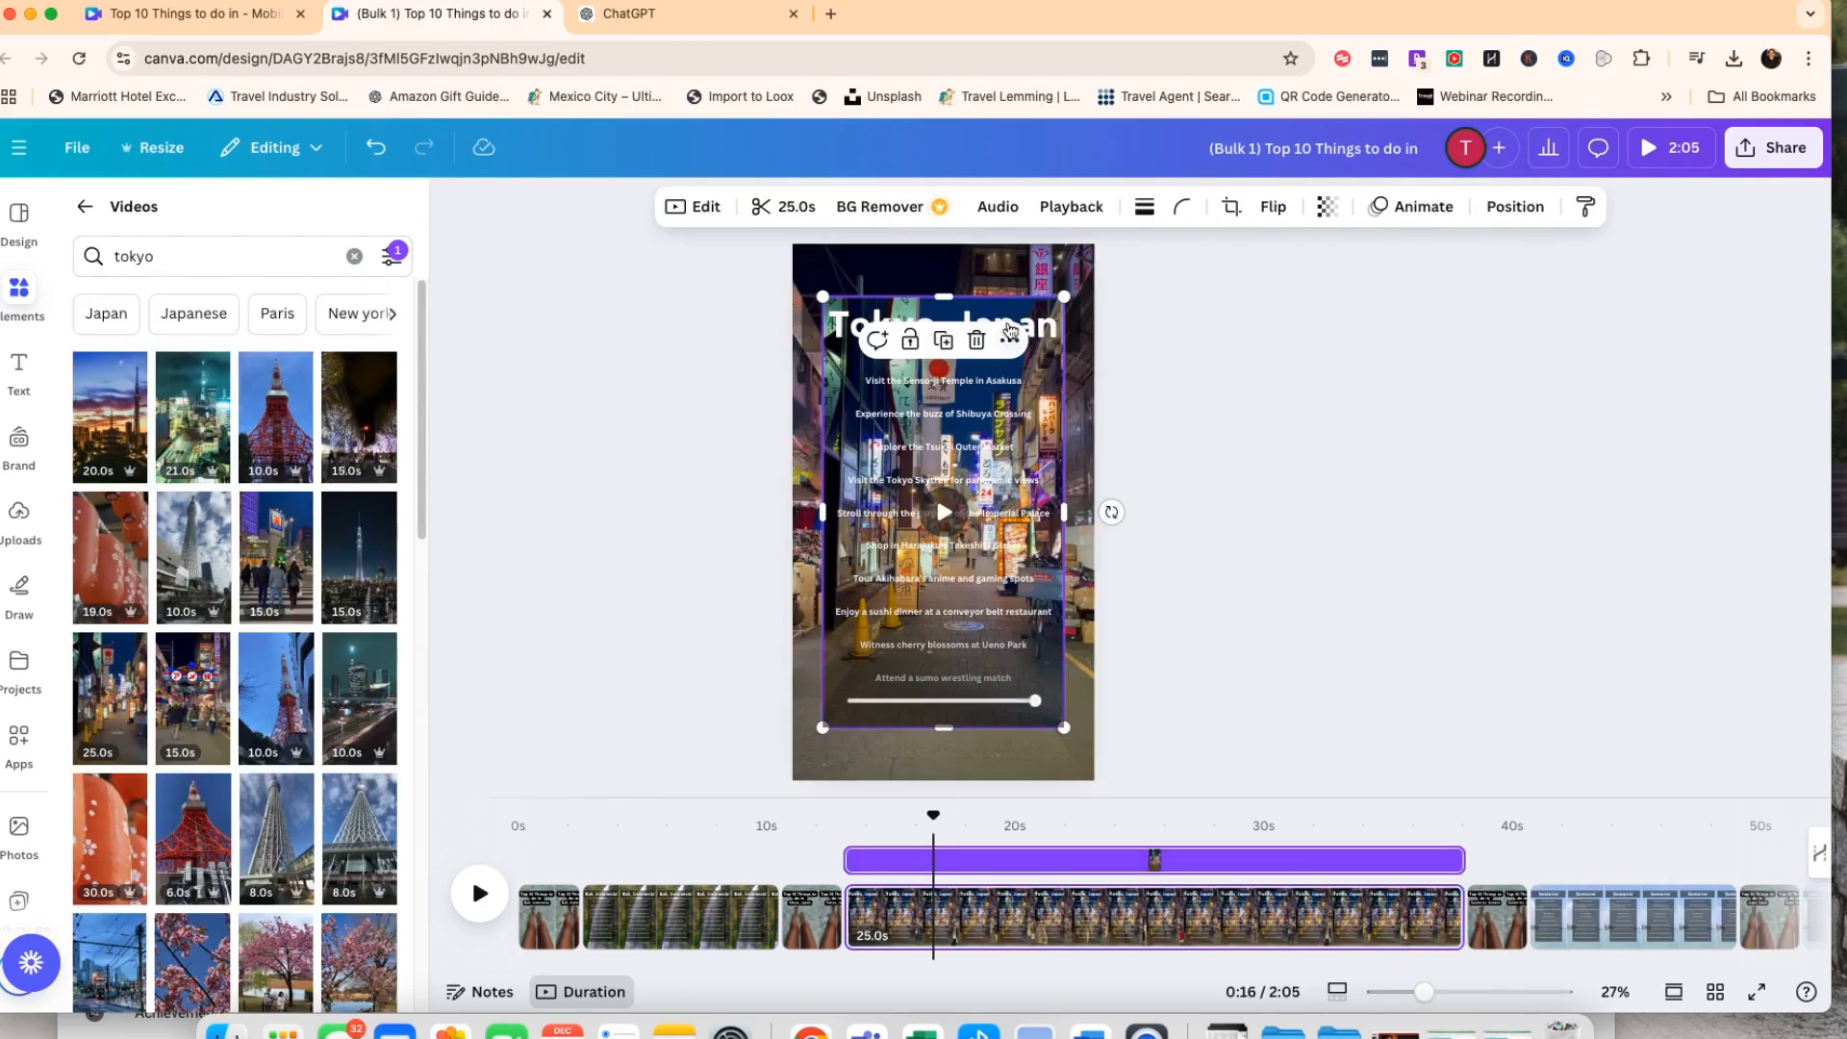
{"action": "left_click", "coordinate": [1010, 342]}
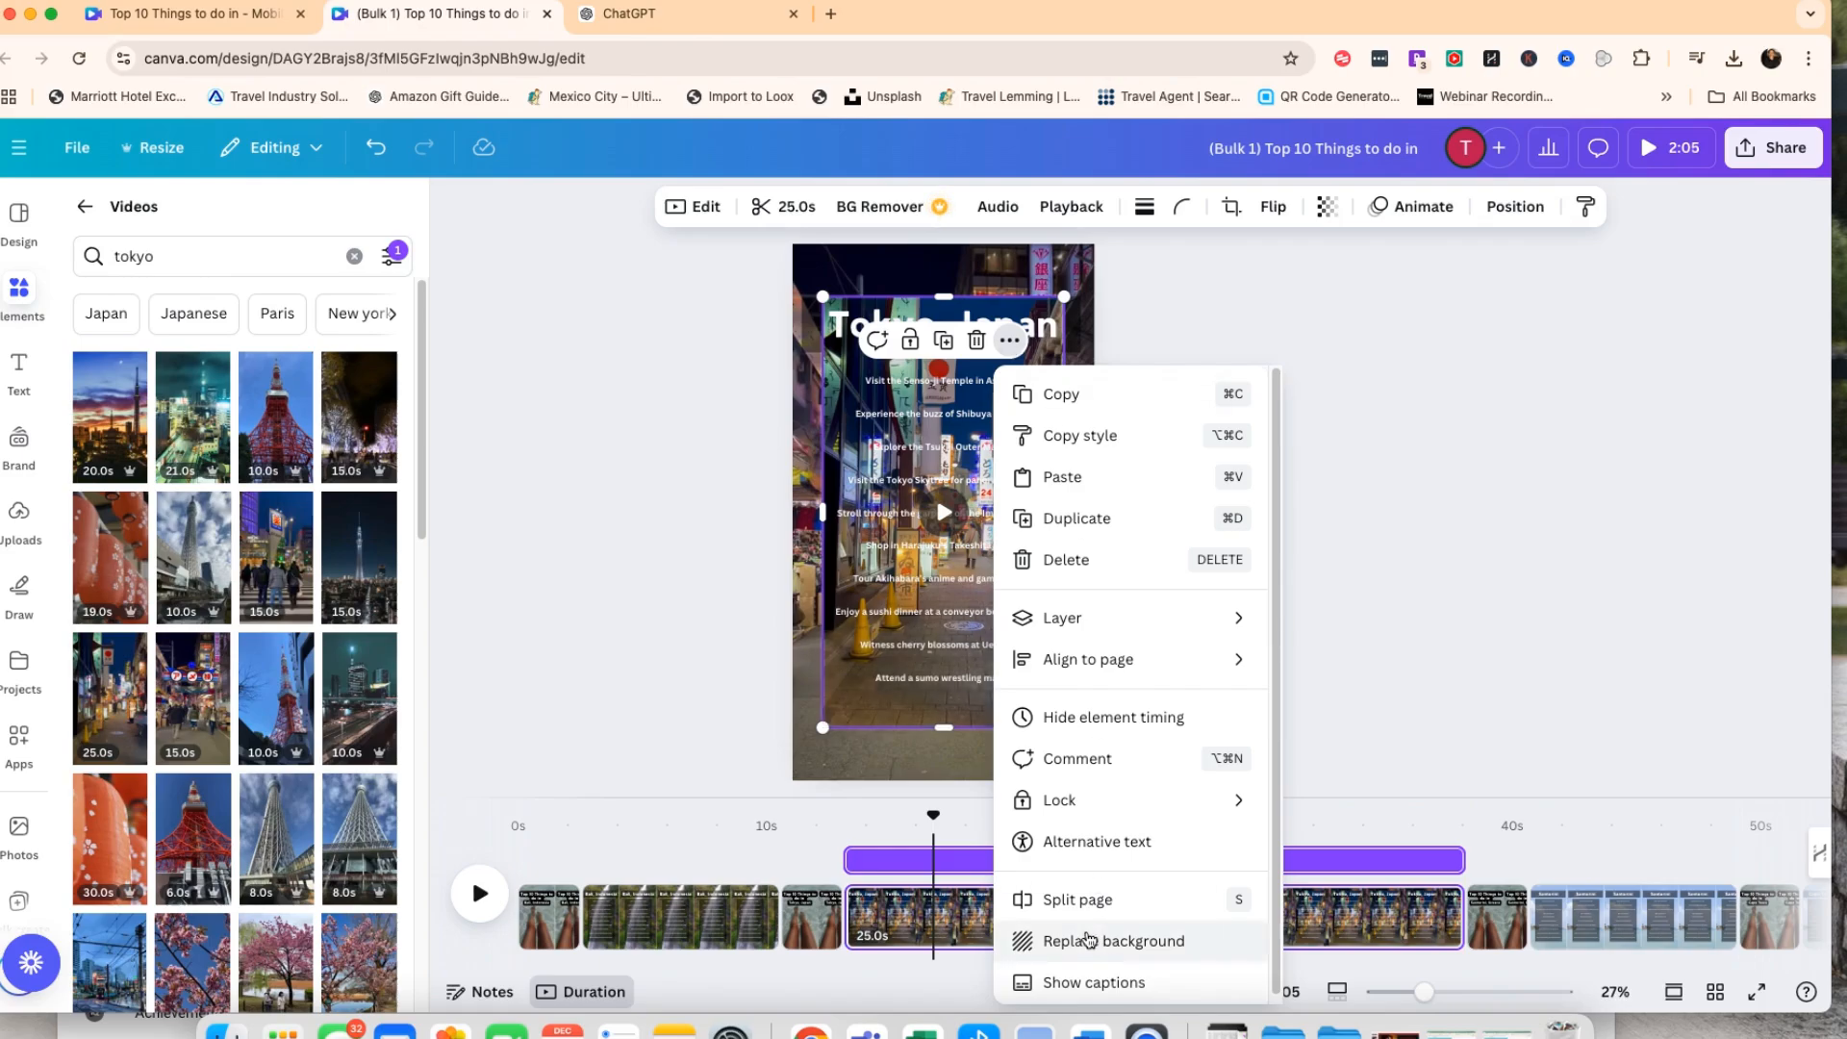
{"action": "left_click", "coordinate": [1089, 938]}
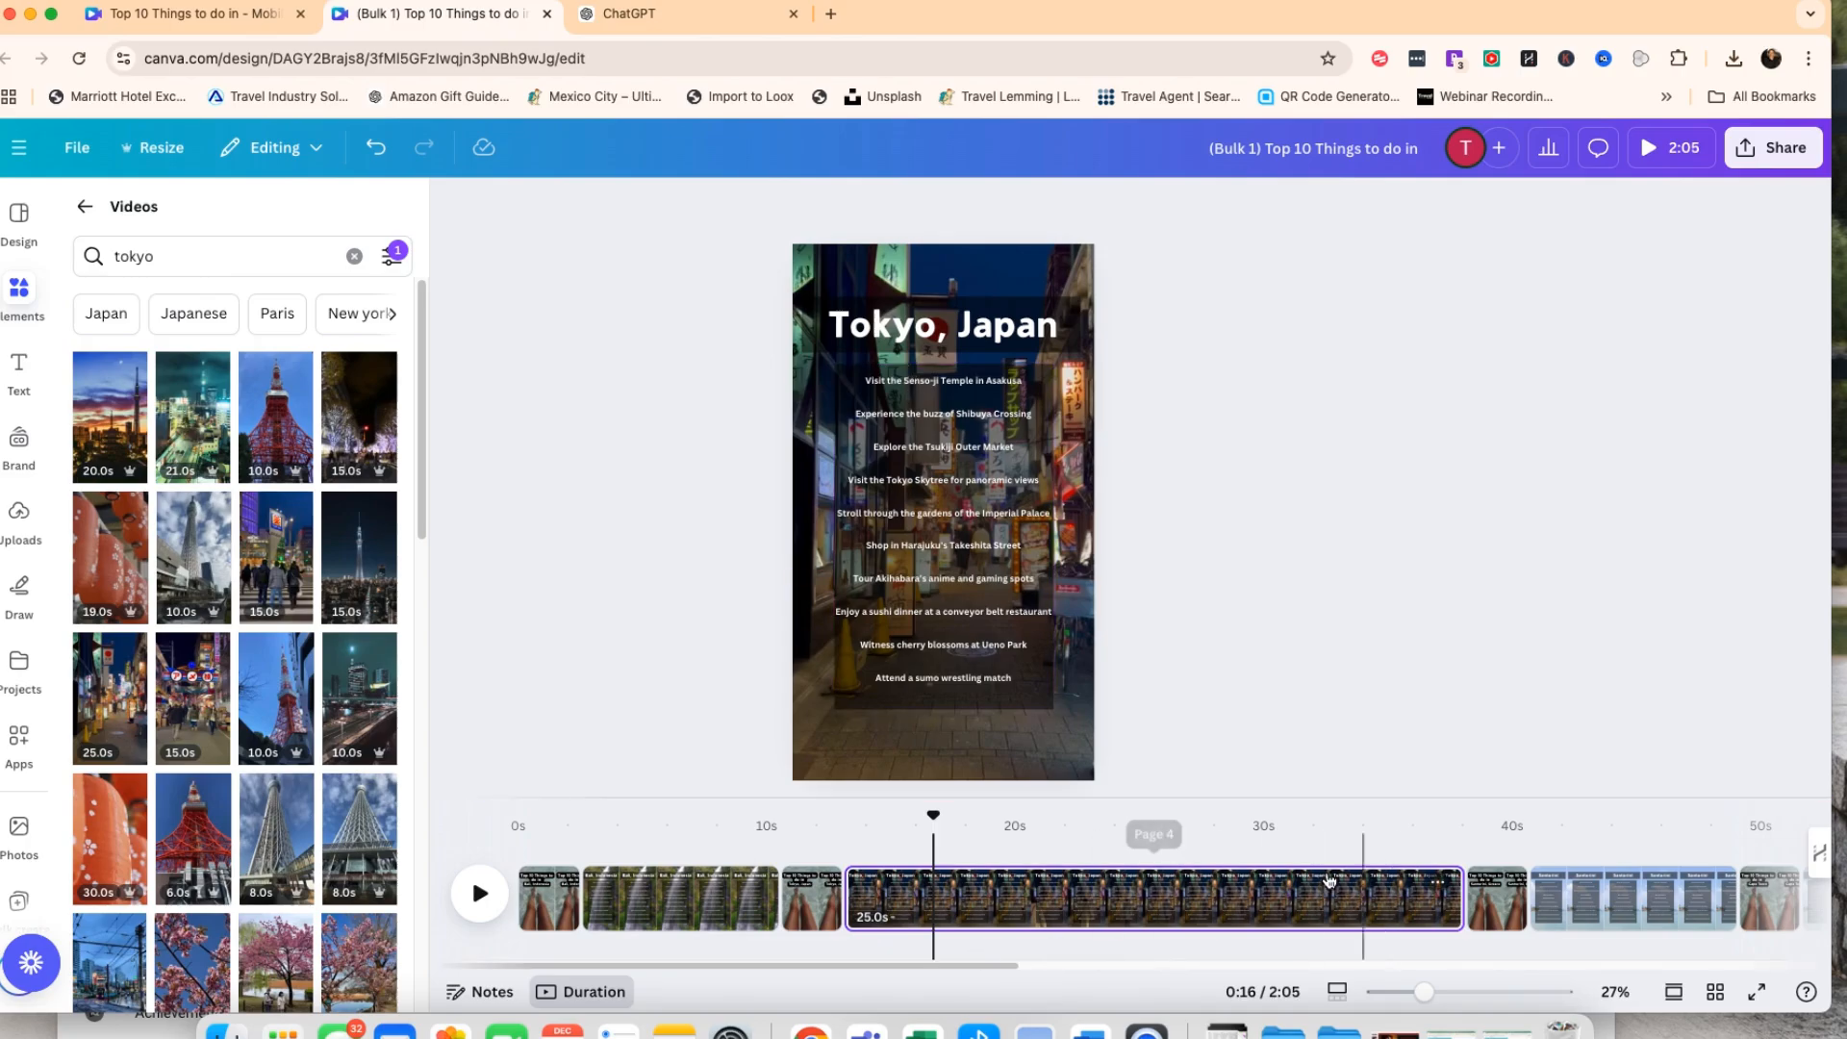
{"action": "left_click_drag", "start_coordinate": [1464, 907], "coordinate": [1033, 902]}
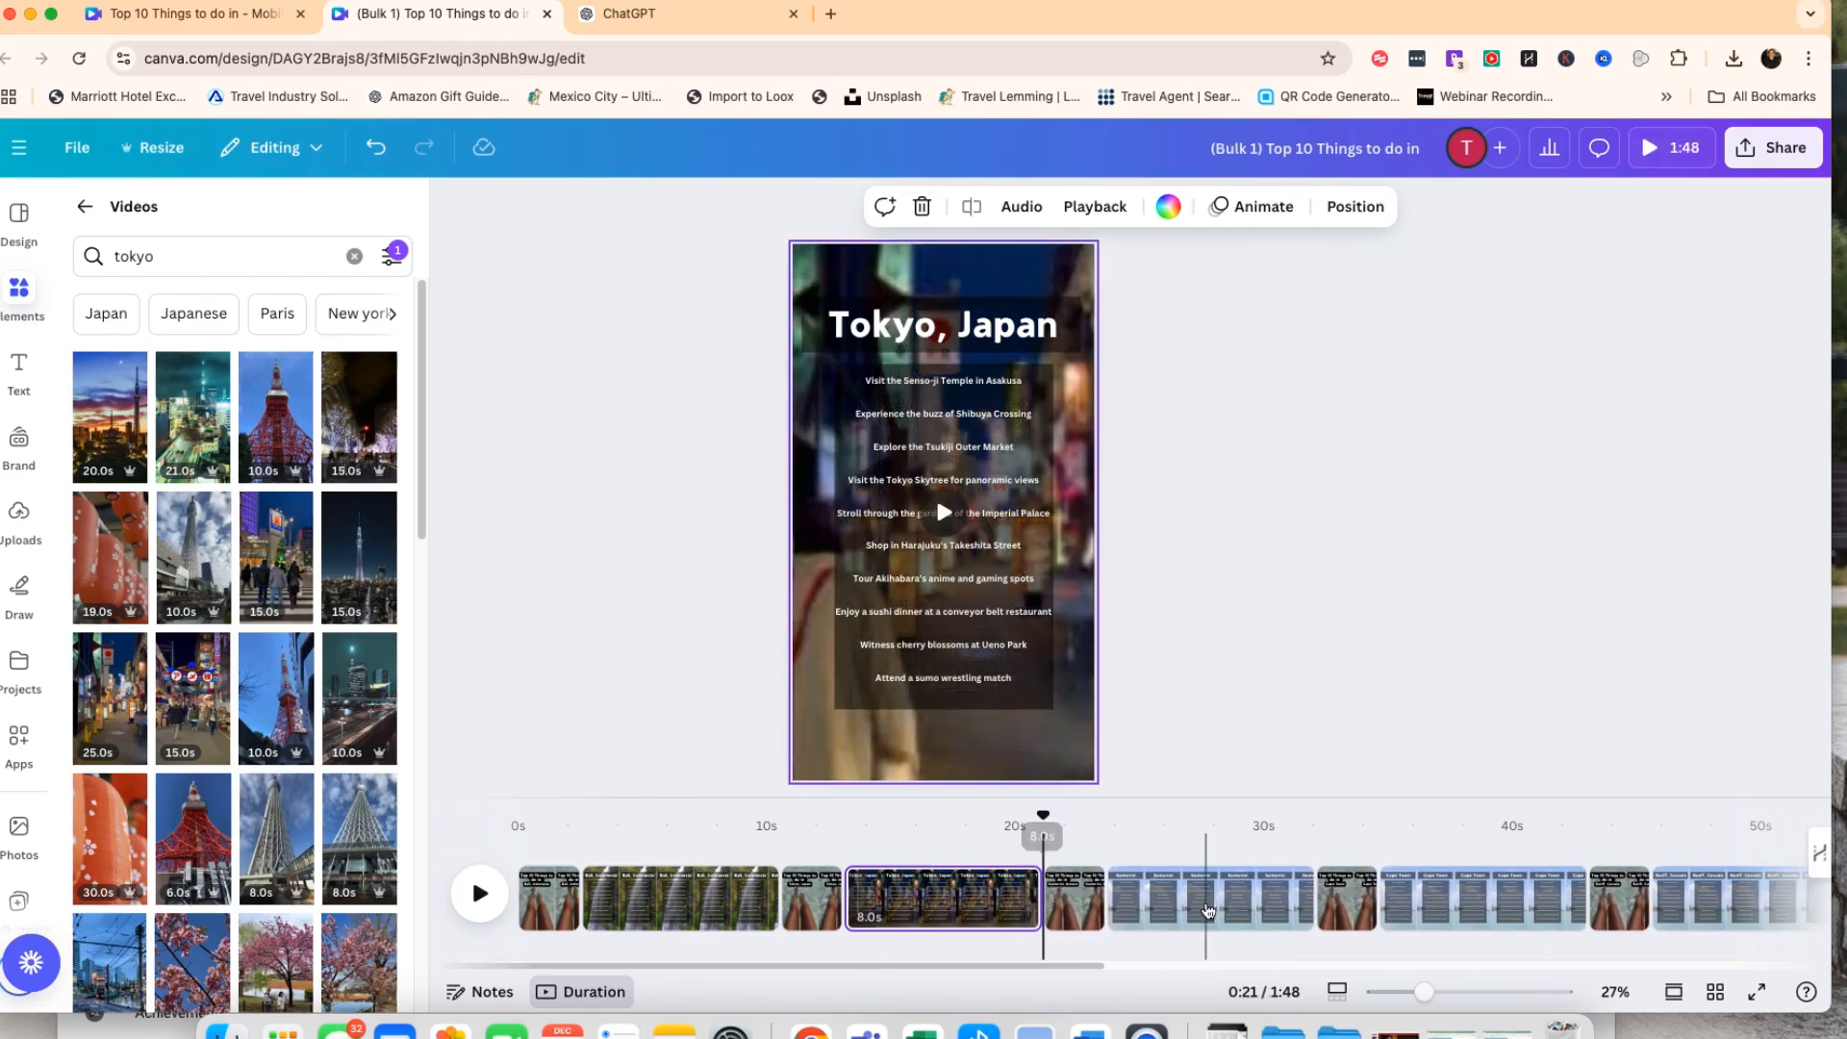
Select the Santorini activity list page and search the vertical videos for "santorini".
{"action": "left_click", "coordinate": [1164, 900]}
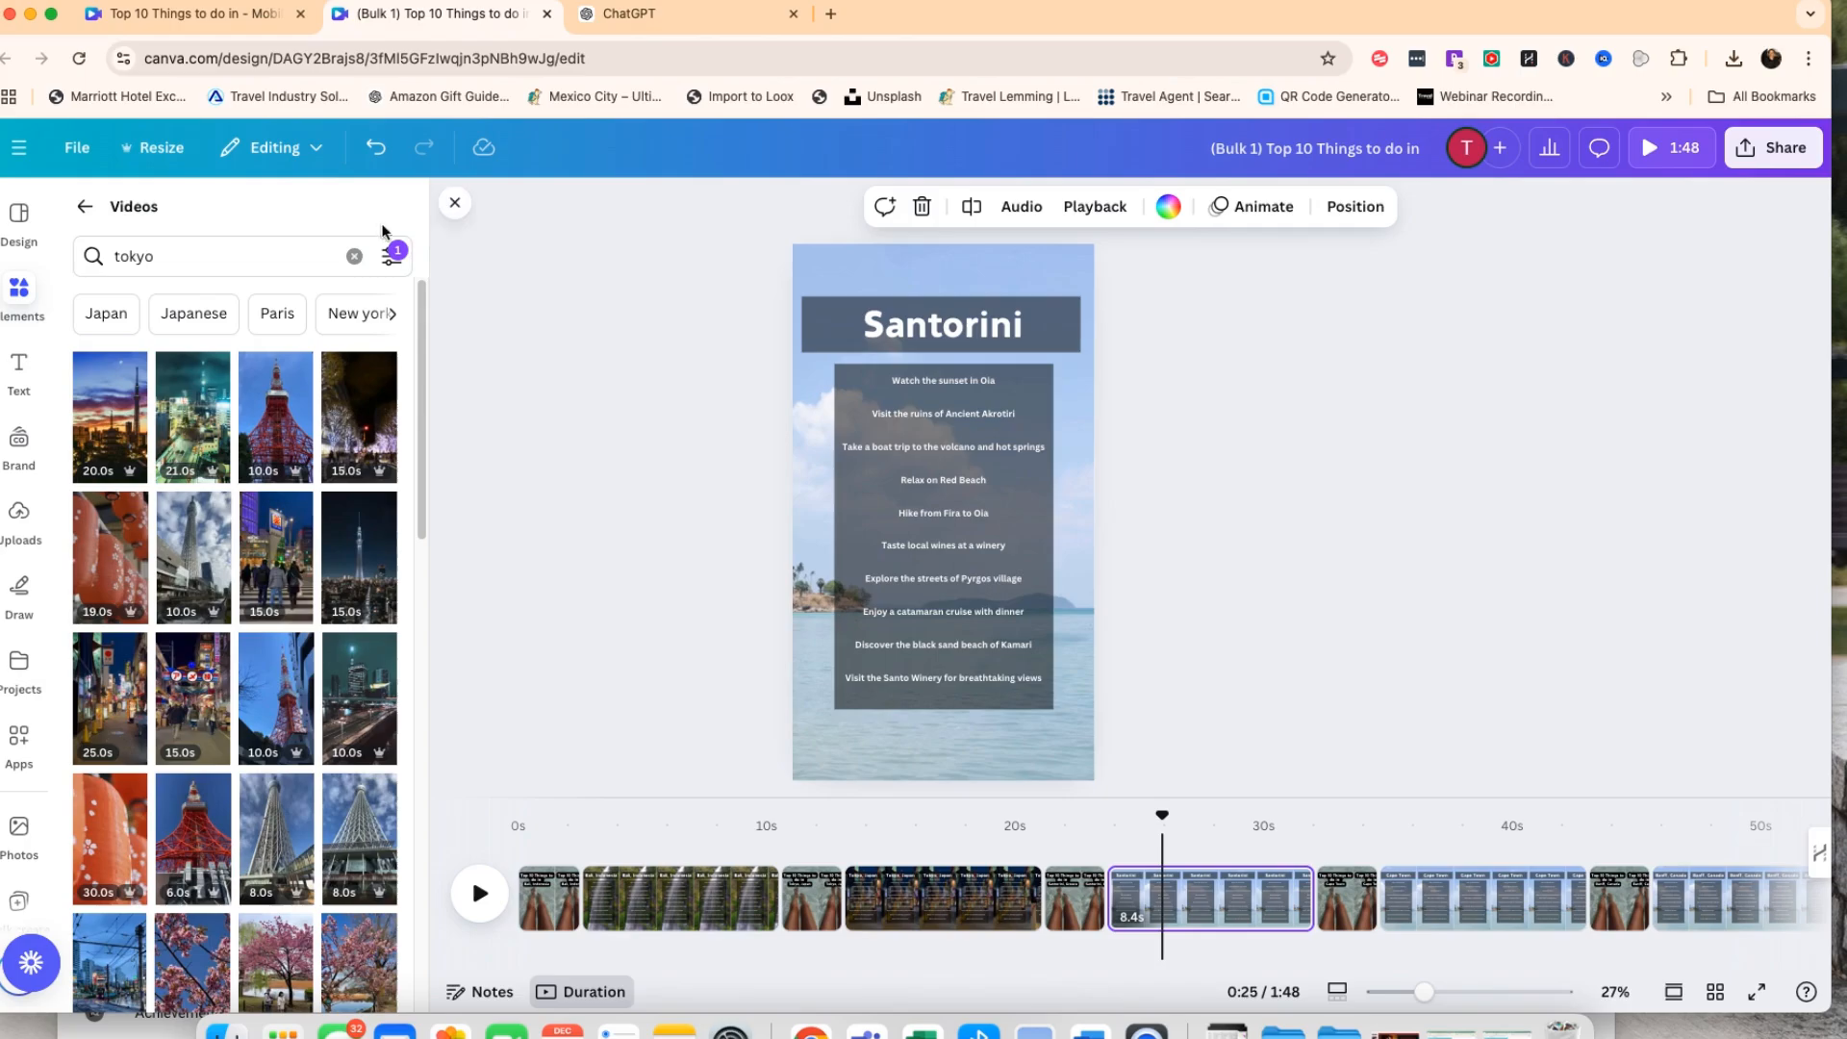
{"action": "left_click", "coordinate": [208, 258]}
{"action": "type", "text": "sanotrini"}
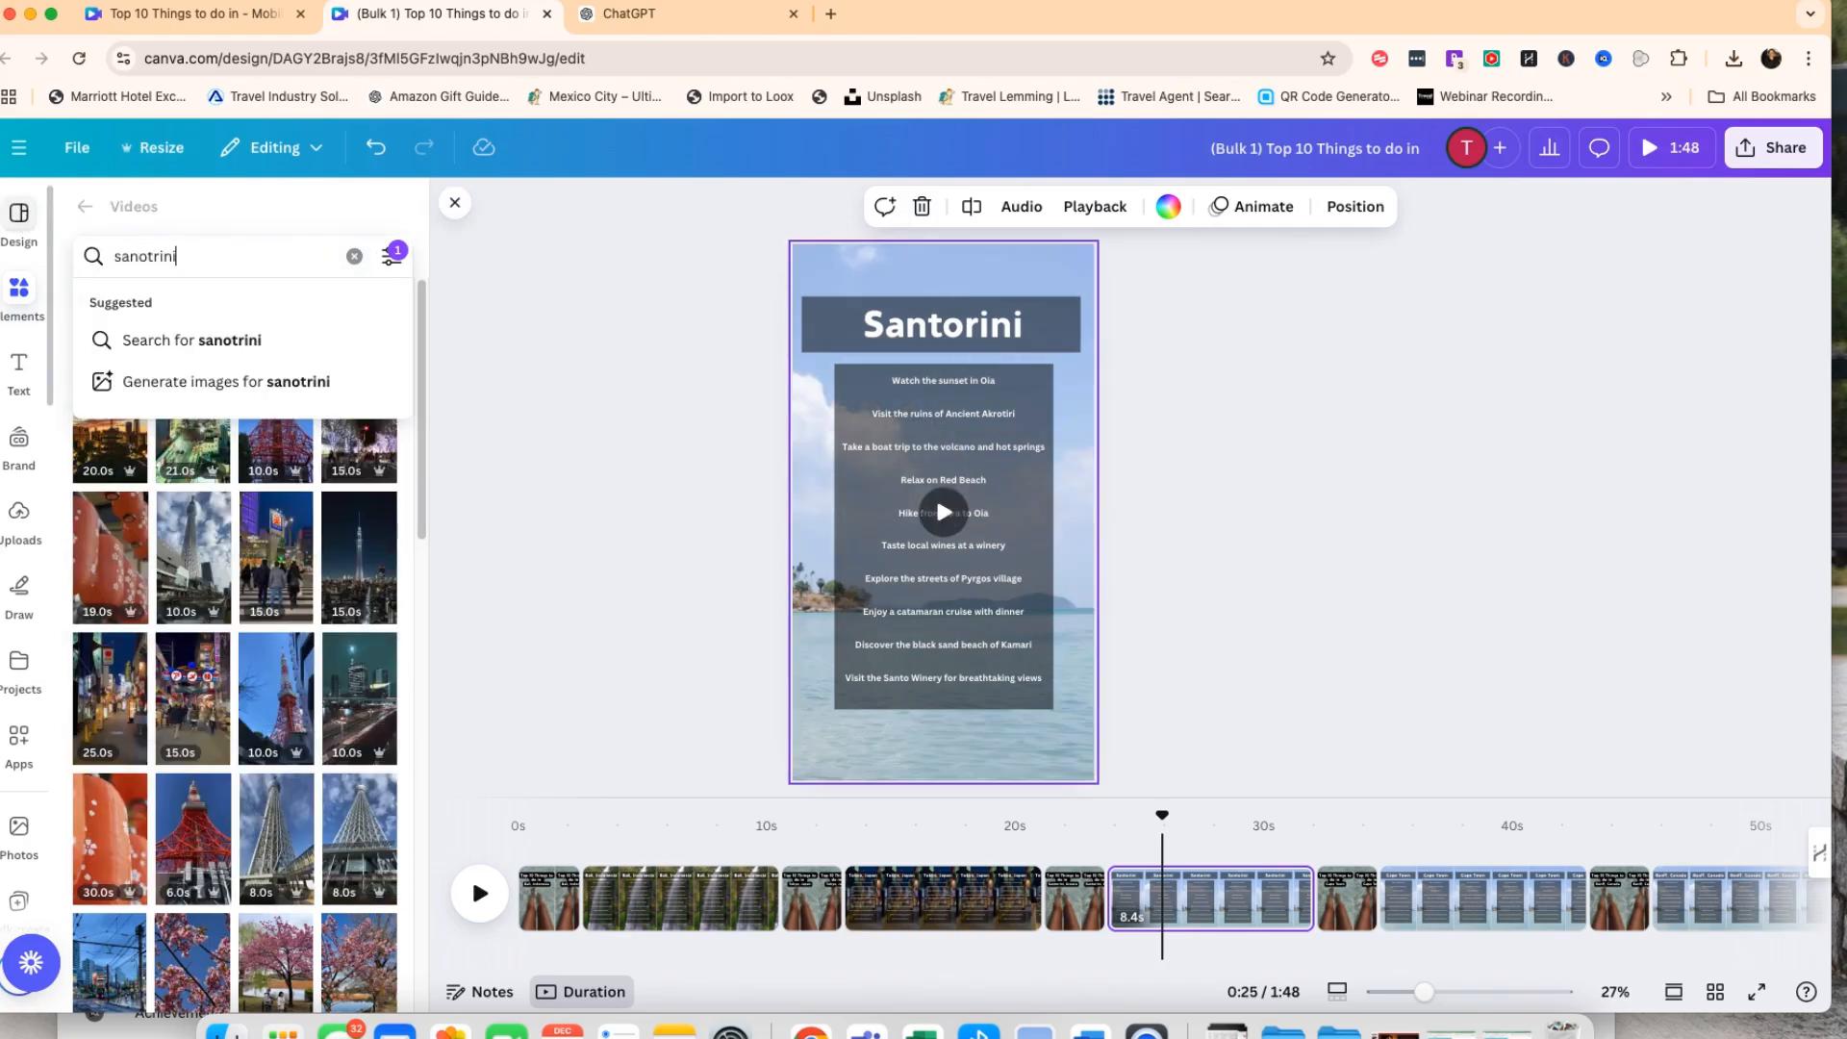
{"action": "key", "text": "BackSpace"}
{"action": "key", "text": "BackSpace"}
{"action": "key", "text": "BackSpace"}
{"action": "key", "text": "BackSpace"}
{"action": "key", "text": "BackSpace"}
{"action": "key", "text": "BackSpace"}
{"action": "type", "text": "tor"}
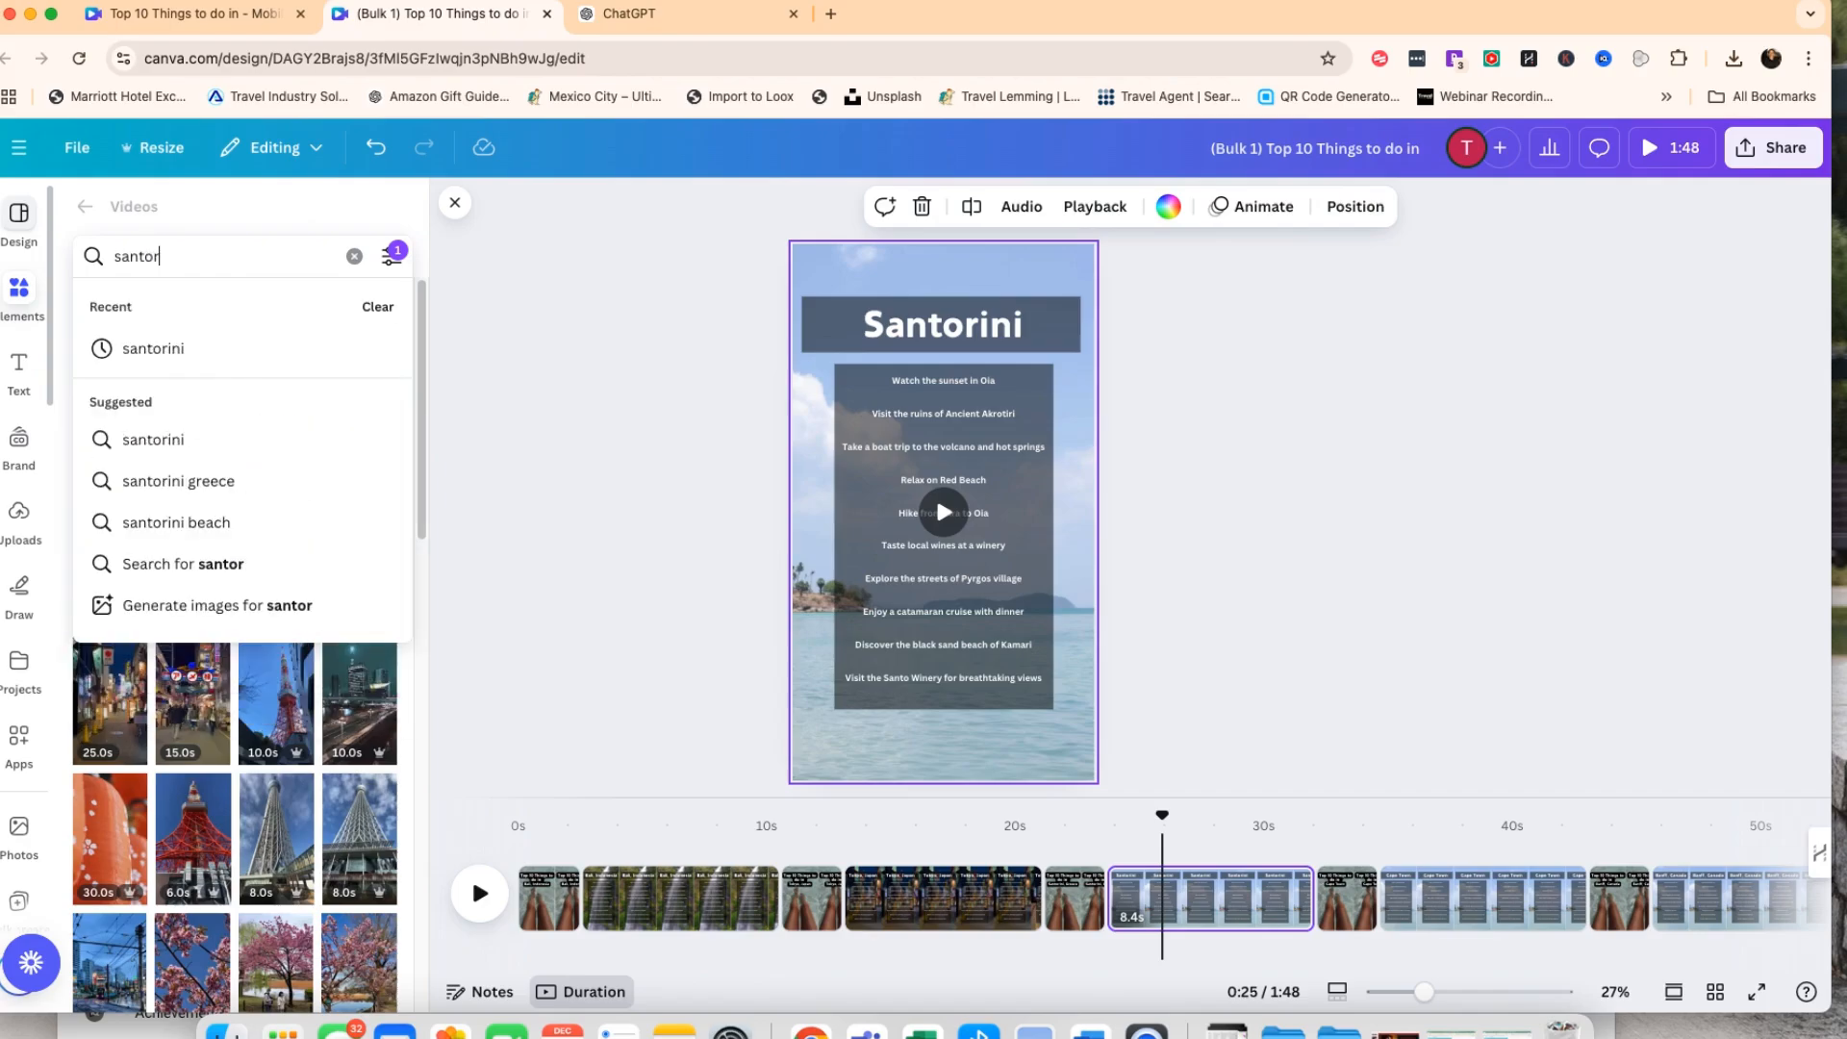
{"action": "key", "text": "Return"}
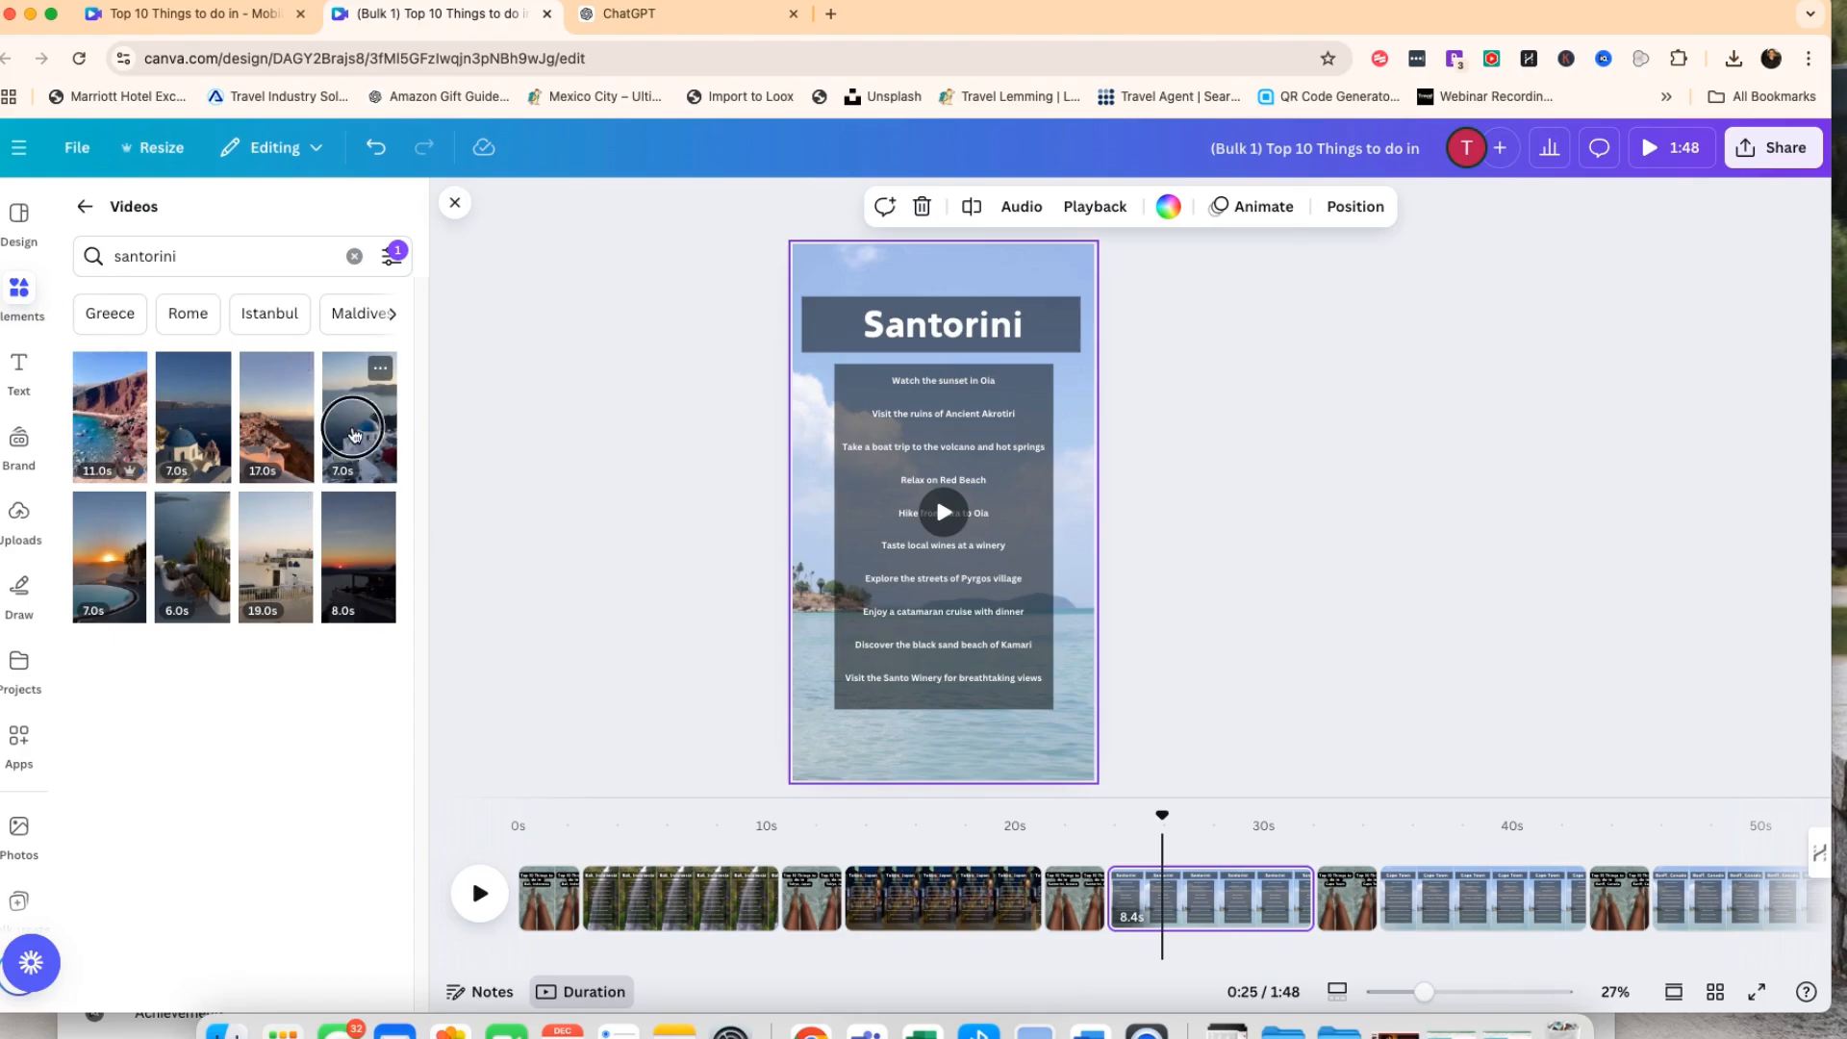
Make the 7.0-second blue-domed church video the background of the Santorini activity list page.
{"action": "left_click", "coordinate": [354, 433]}
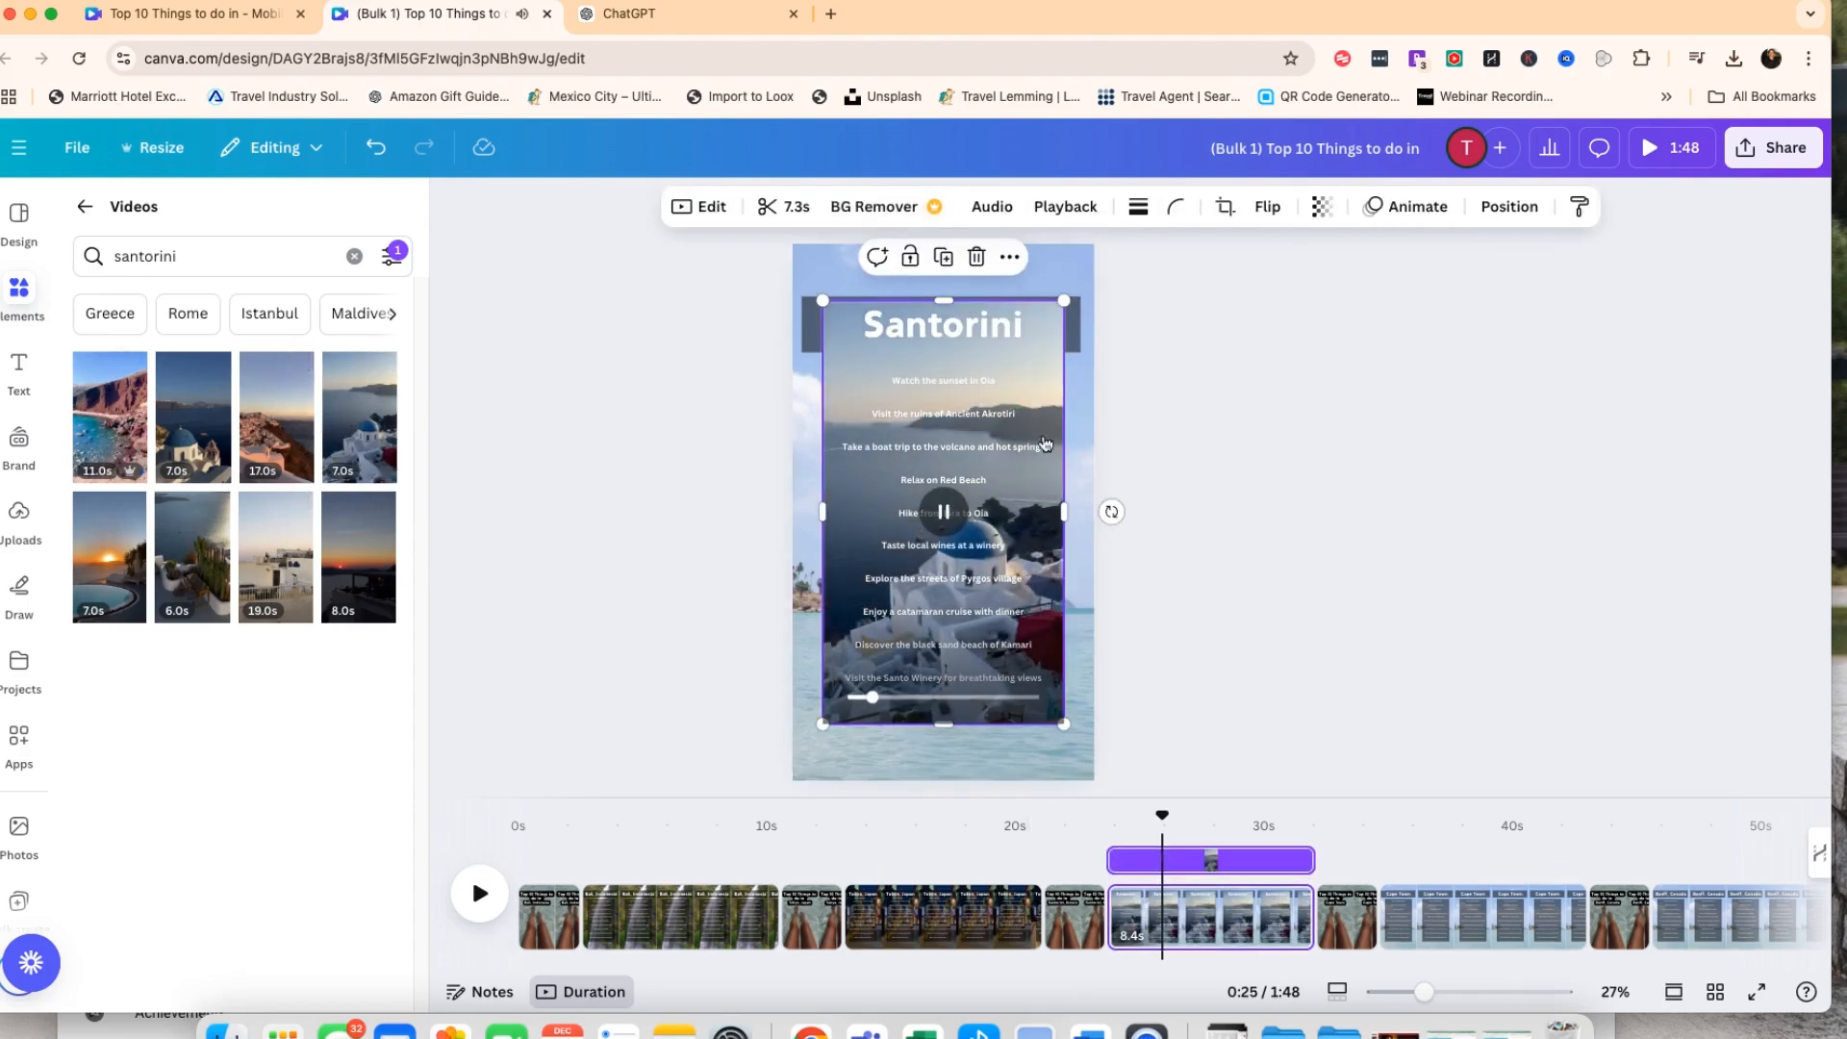
{"action": "right_click", "coordinate": [1046, 443]}
{"action": "left_click", "coordinate": [1129, 933]}
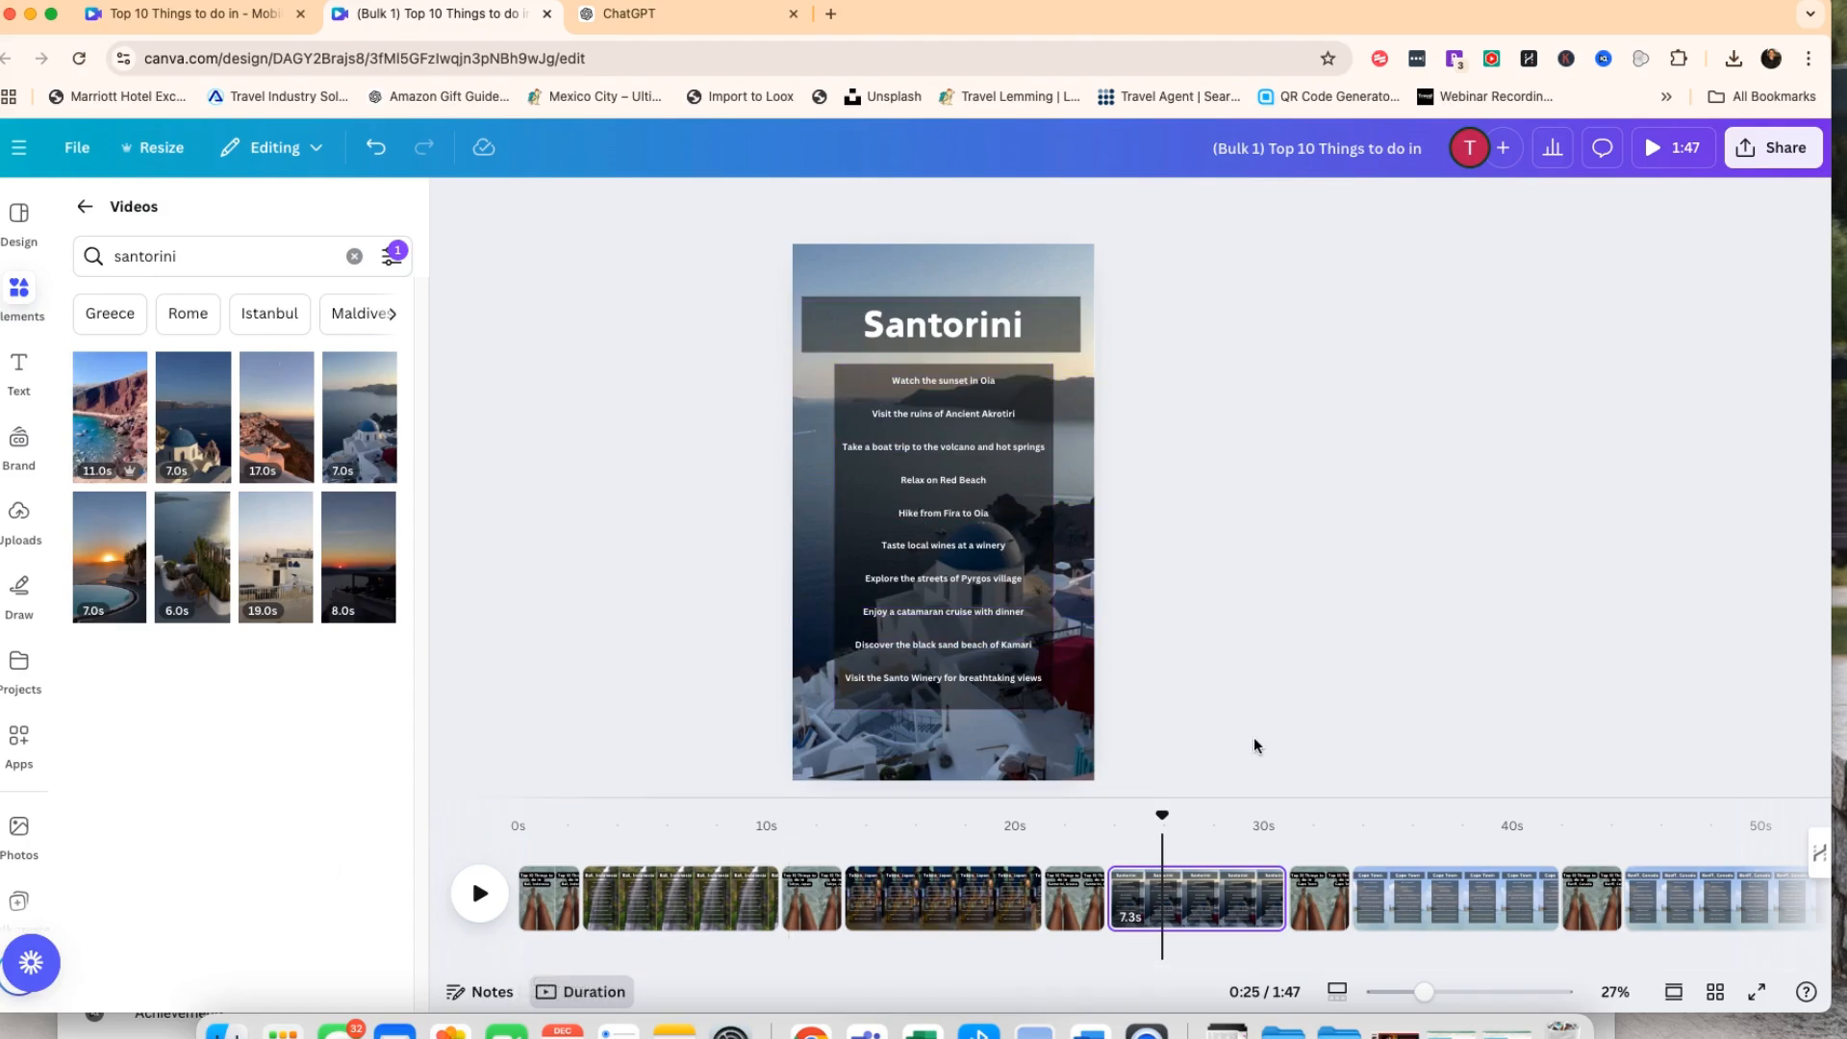
Select all the activity lines and their backing box on the Santorini page and give them the Rise animation.
{"action": "left_click_drag", "start_coordinate": [1177, 733], "coordinate": [839, 359]}
{"action": "left_click", "coordinate": [539, 666]}
{"action": "left_click_drag", "start_coordinate": [1174, 742], "coordinate": [816, 363]}
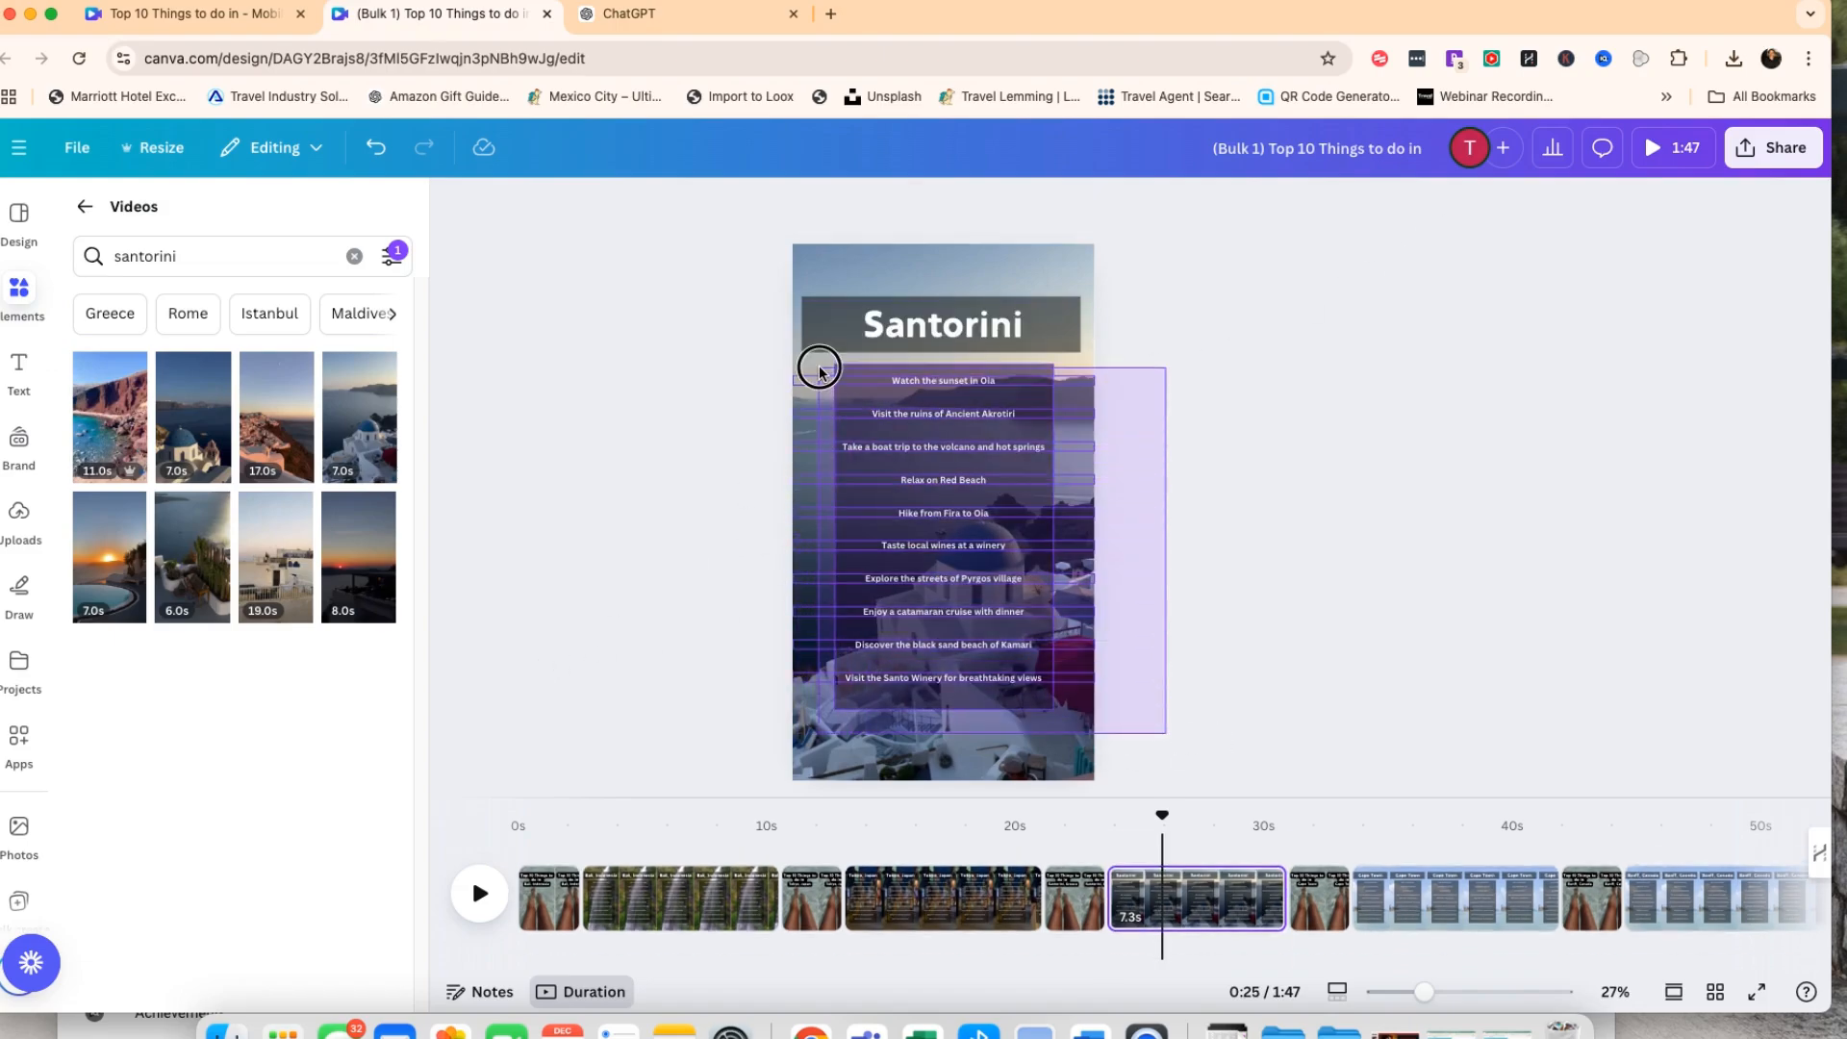
{"action": "left_click", "coordinate": [1472, 205]}
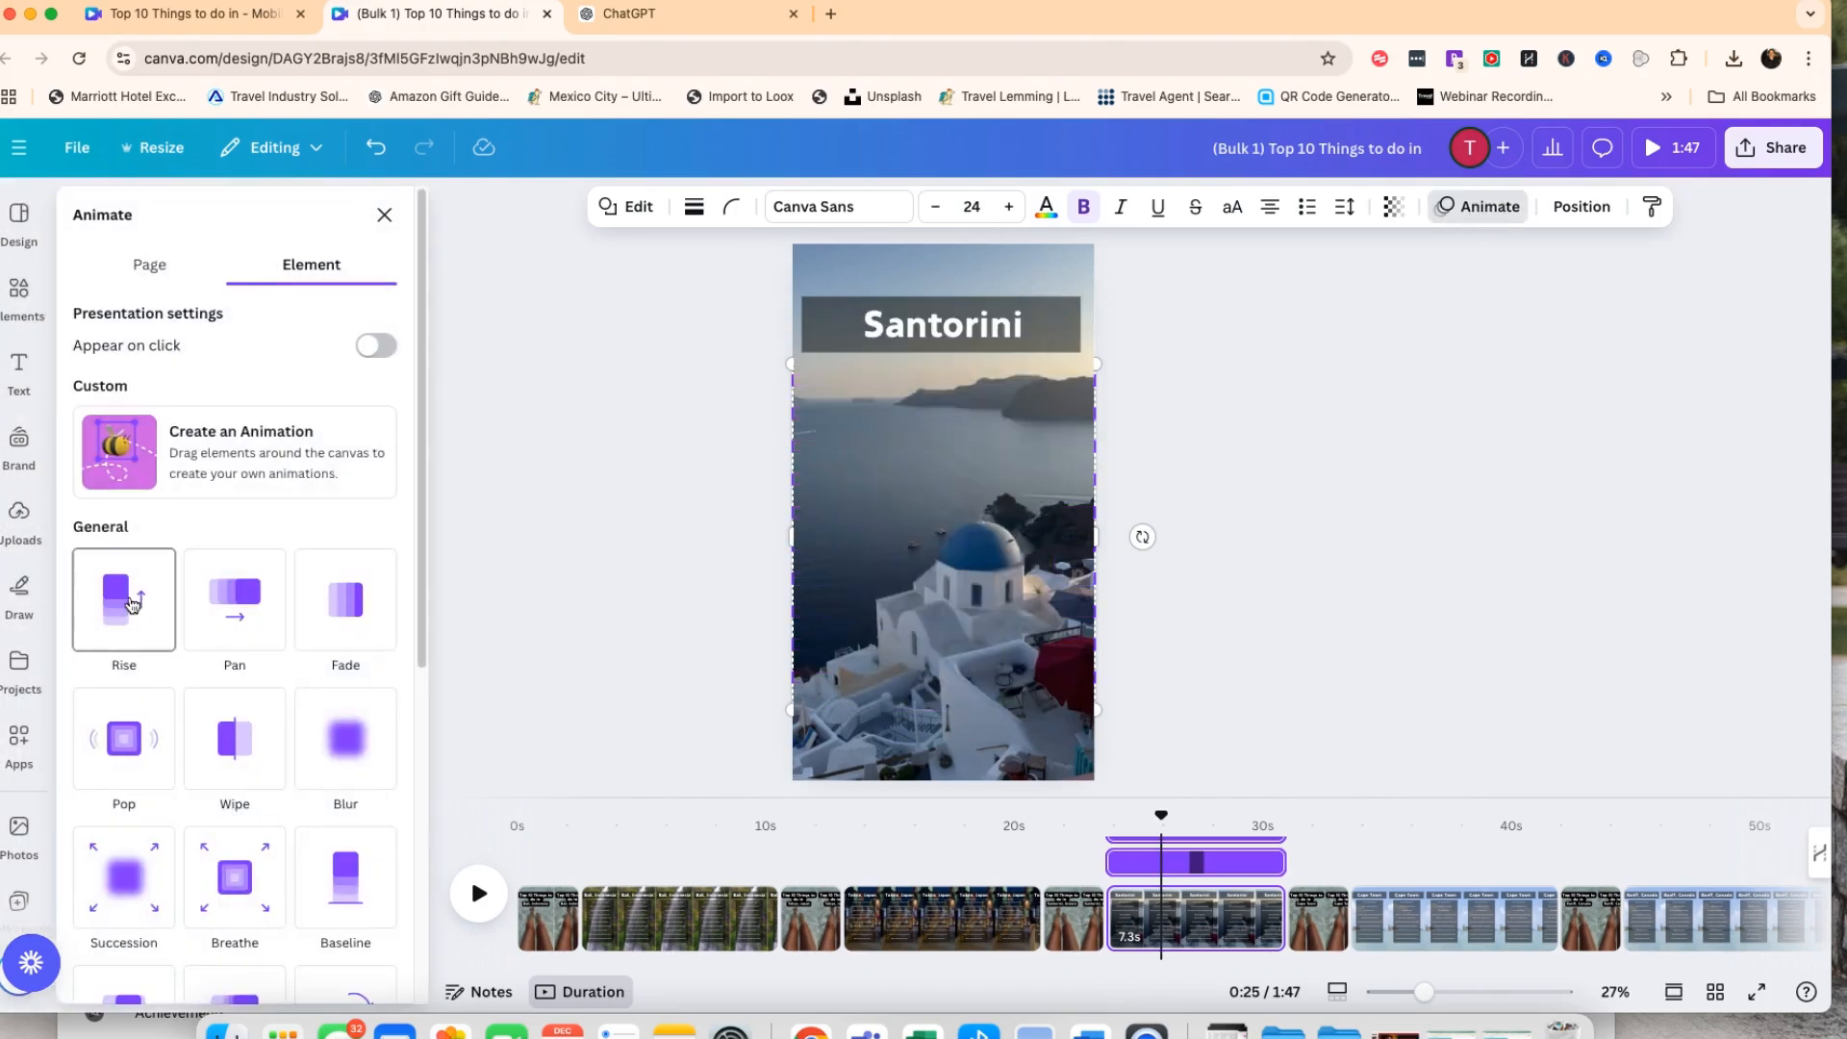
{"action": "left_click", "coordinate": [100, 606]}
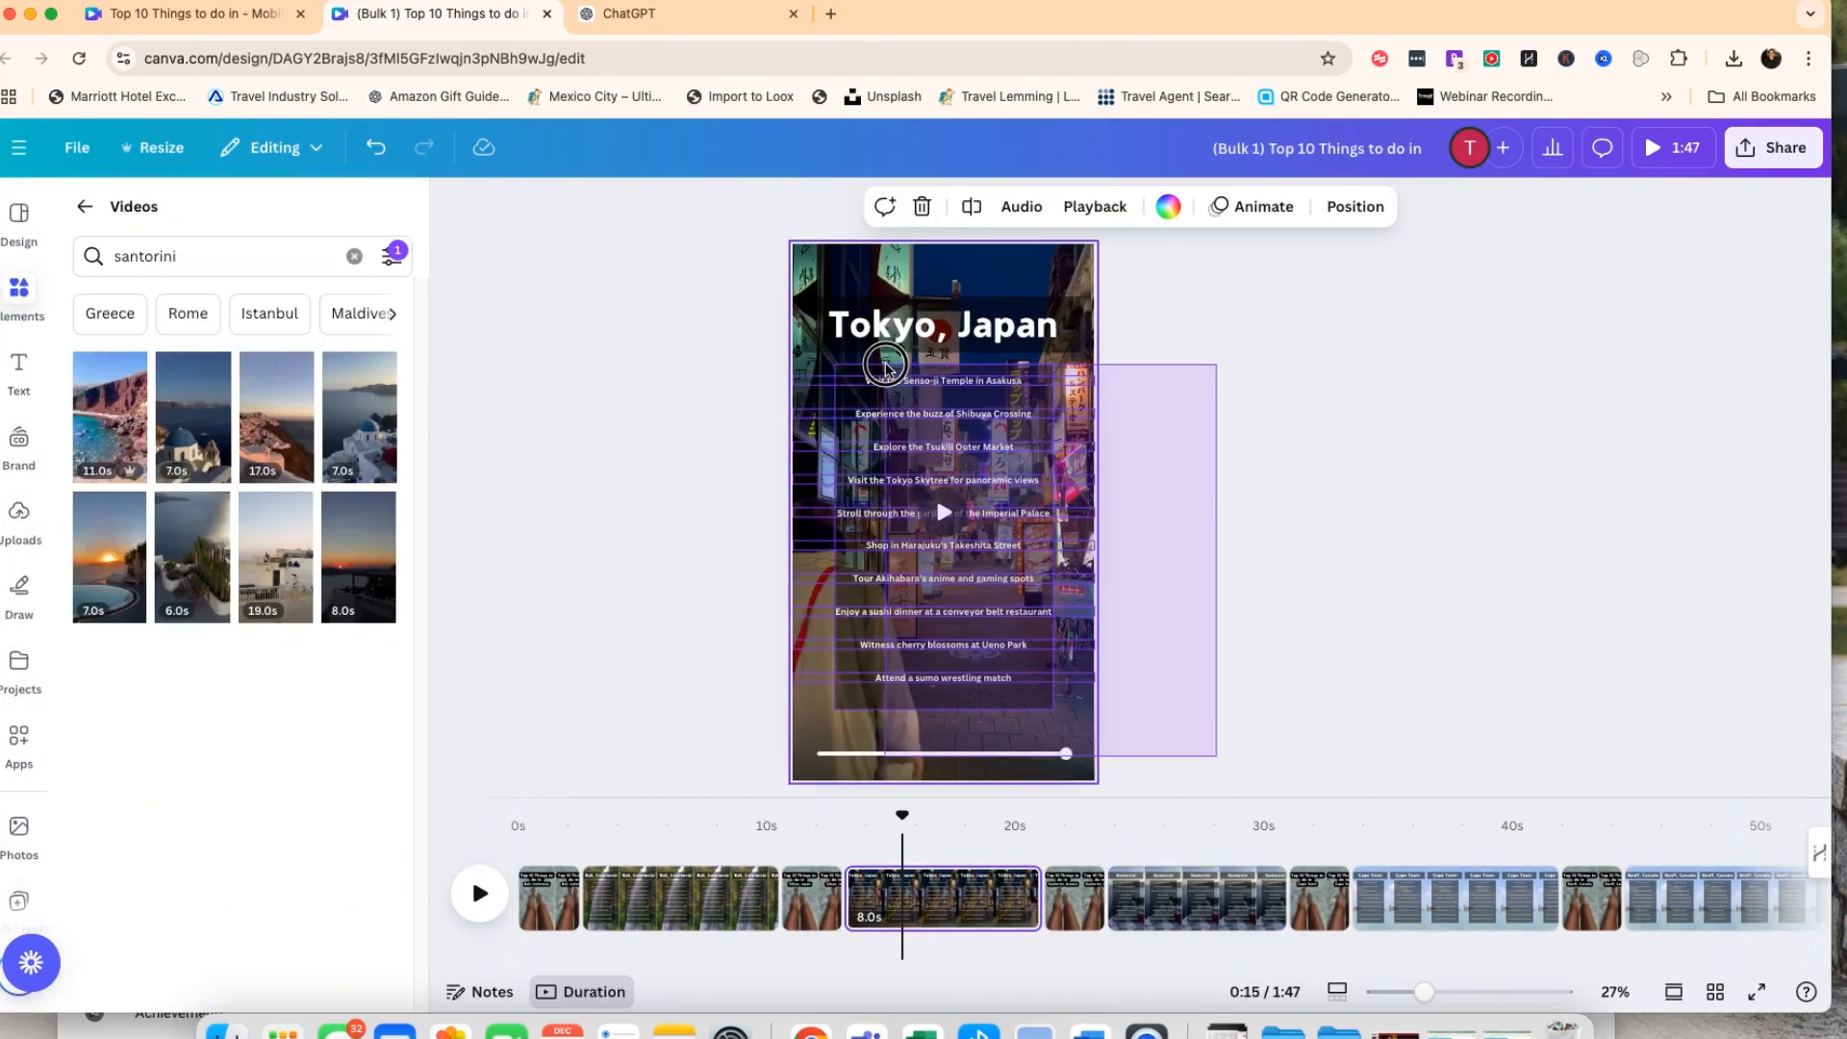
Give the Tokyo page's activity lines and their backing box the Rise animation on both entry and exit.
{"action": "left_click_drag", "start_coordinate": [1092, 362], "coordinate": [887, 366]}
{"action": "left_click", "coordinate": [1472, 208]}
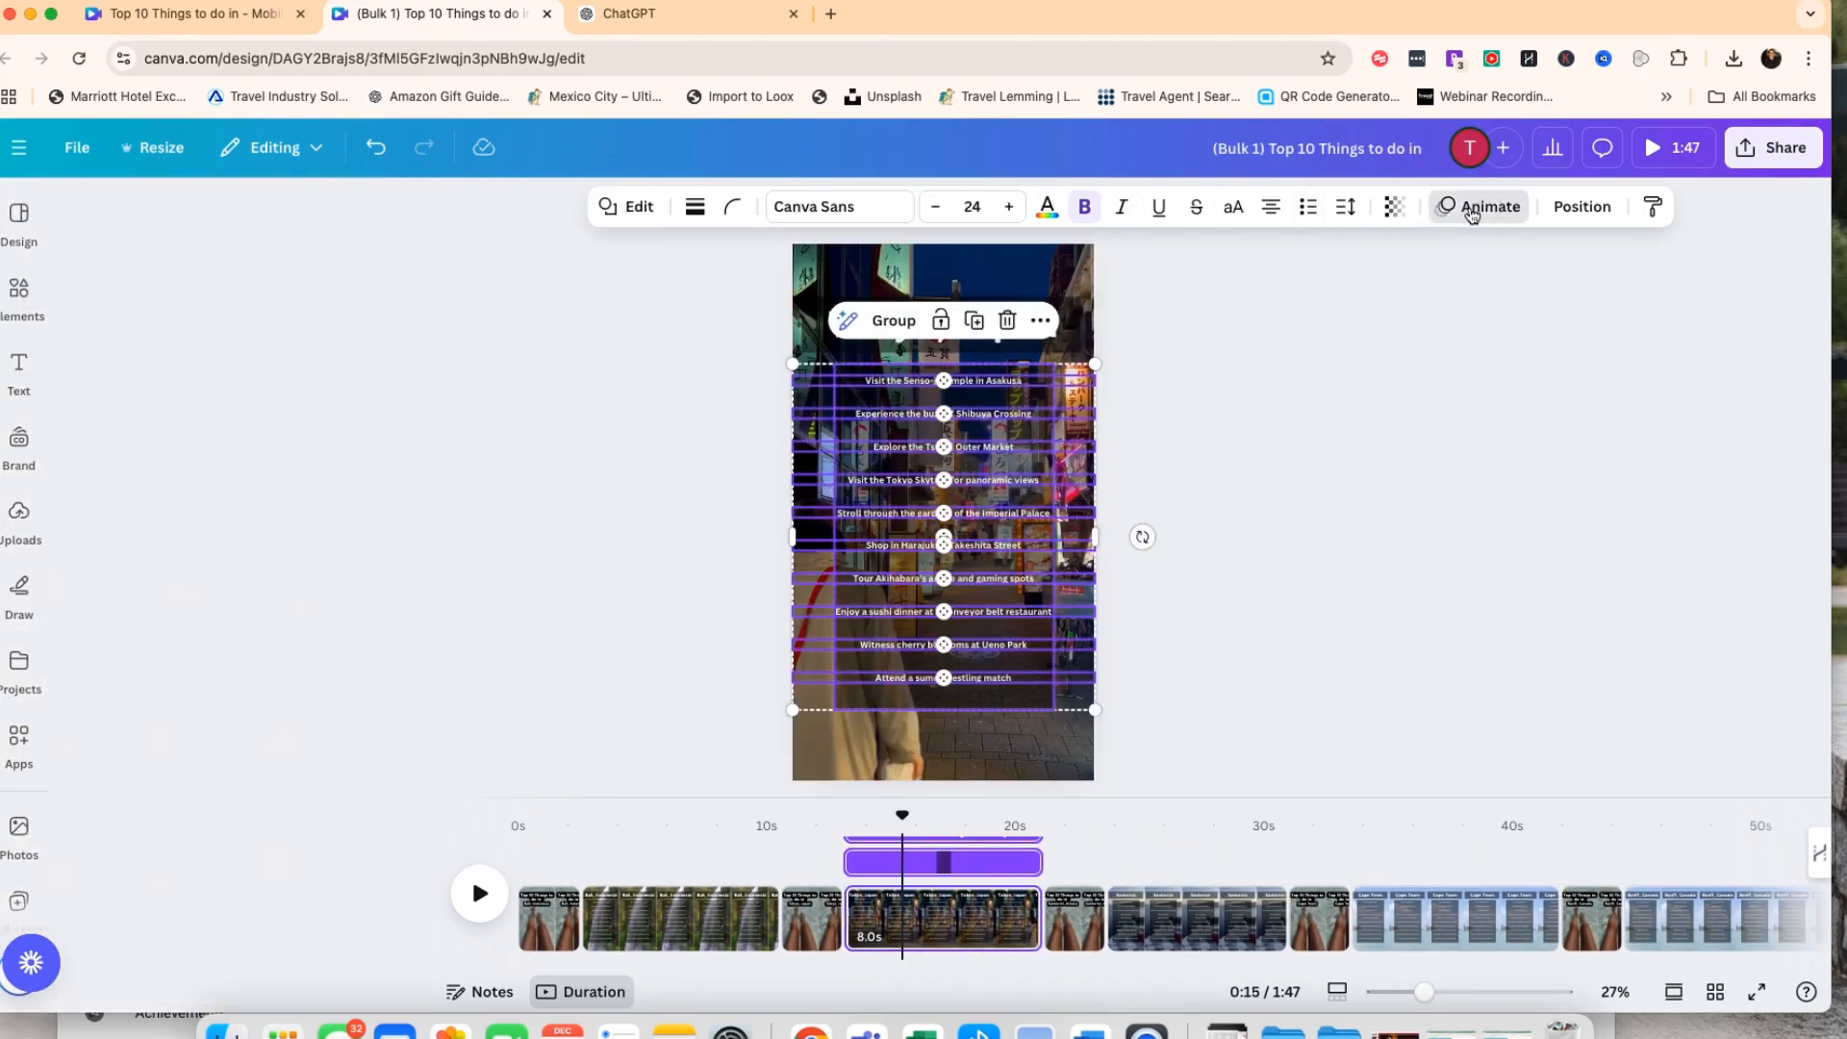
{"action": "left_click", "coordinate": [104, 622]}
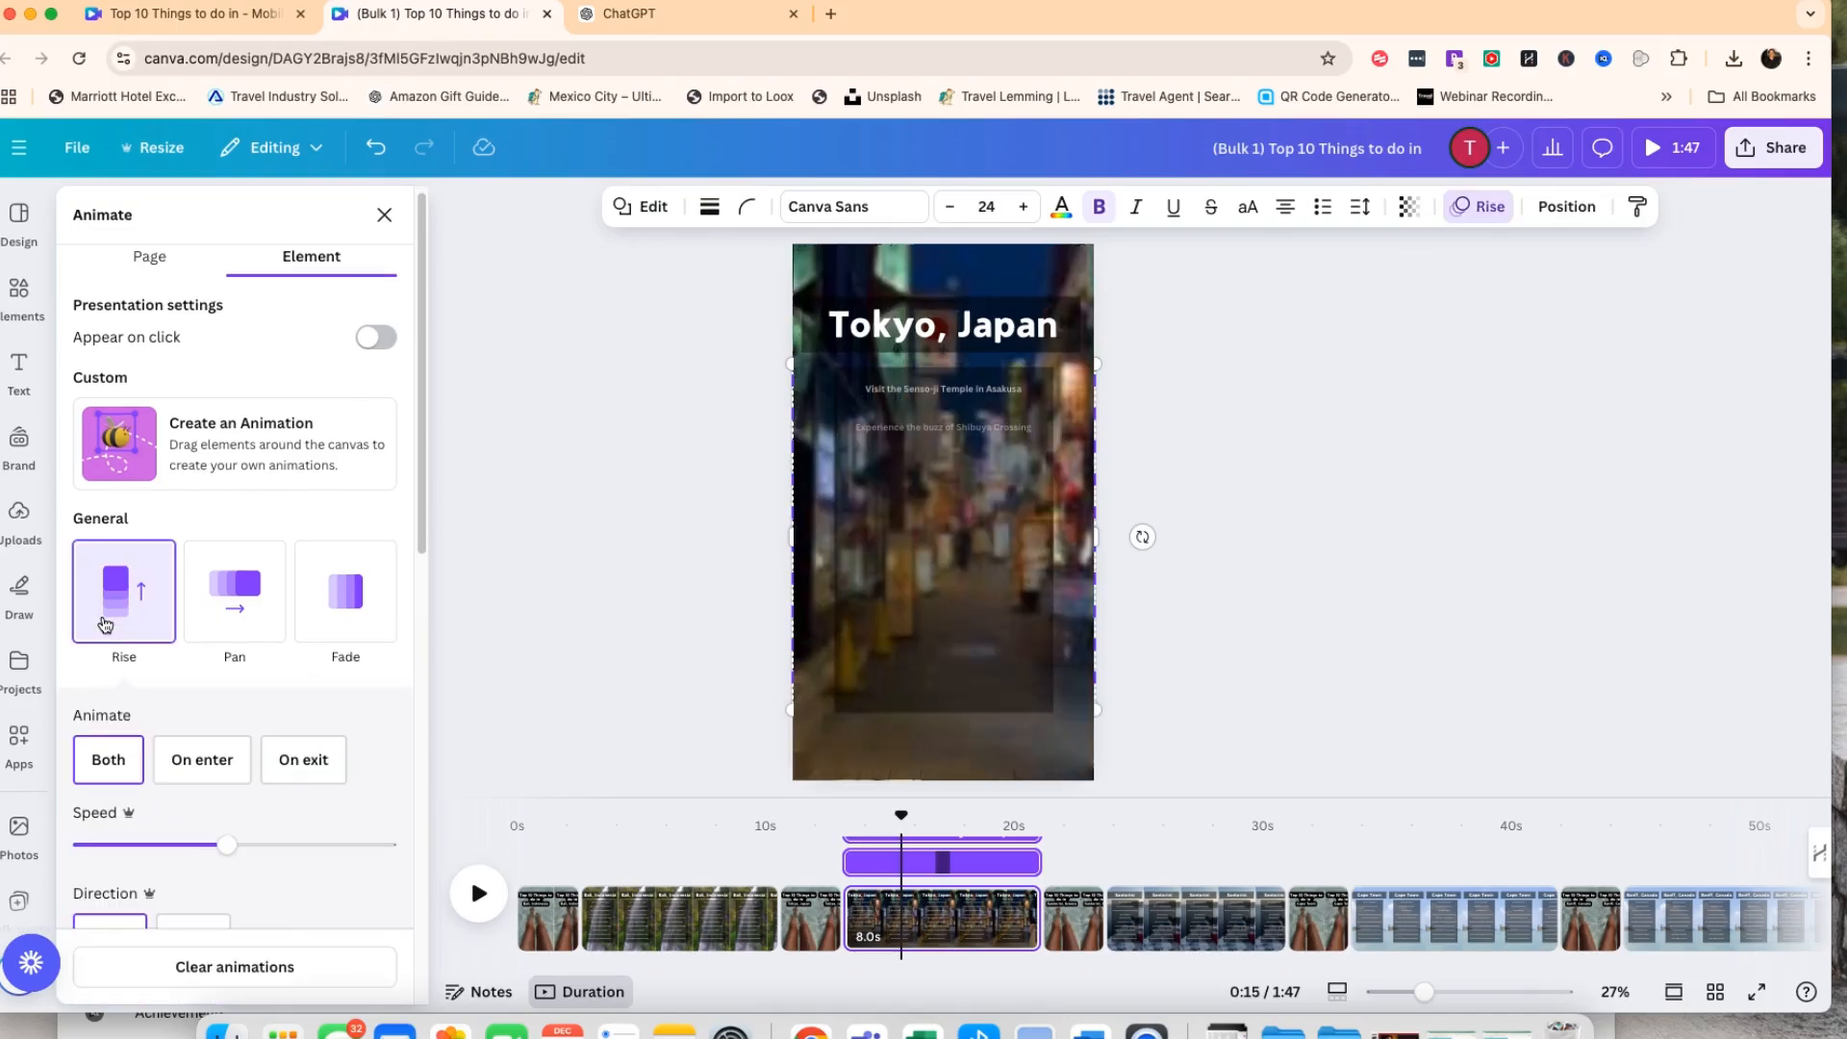
{"action": "scroll", "coordinate": [284, 852], "scroll_direction": "down", "scroll_amount": 8}
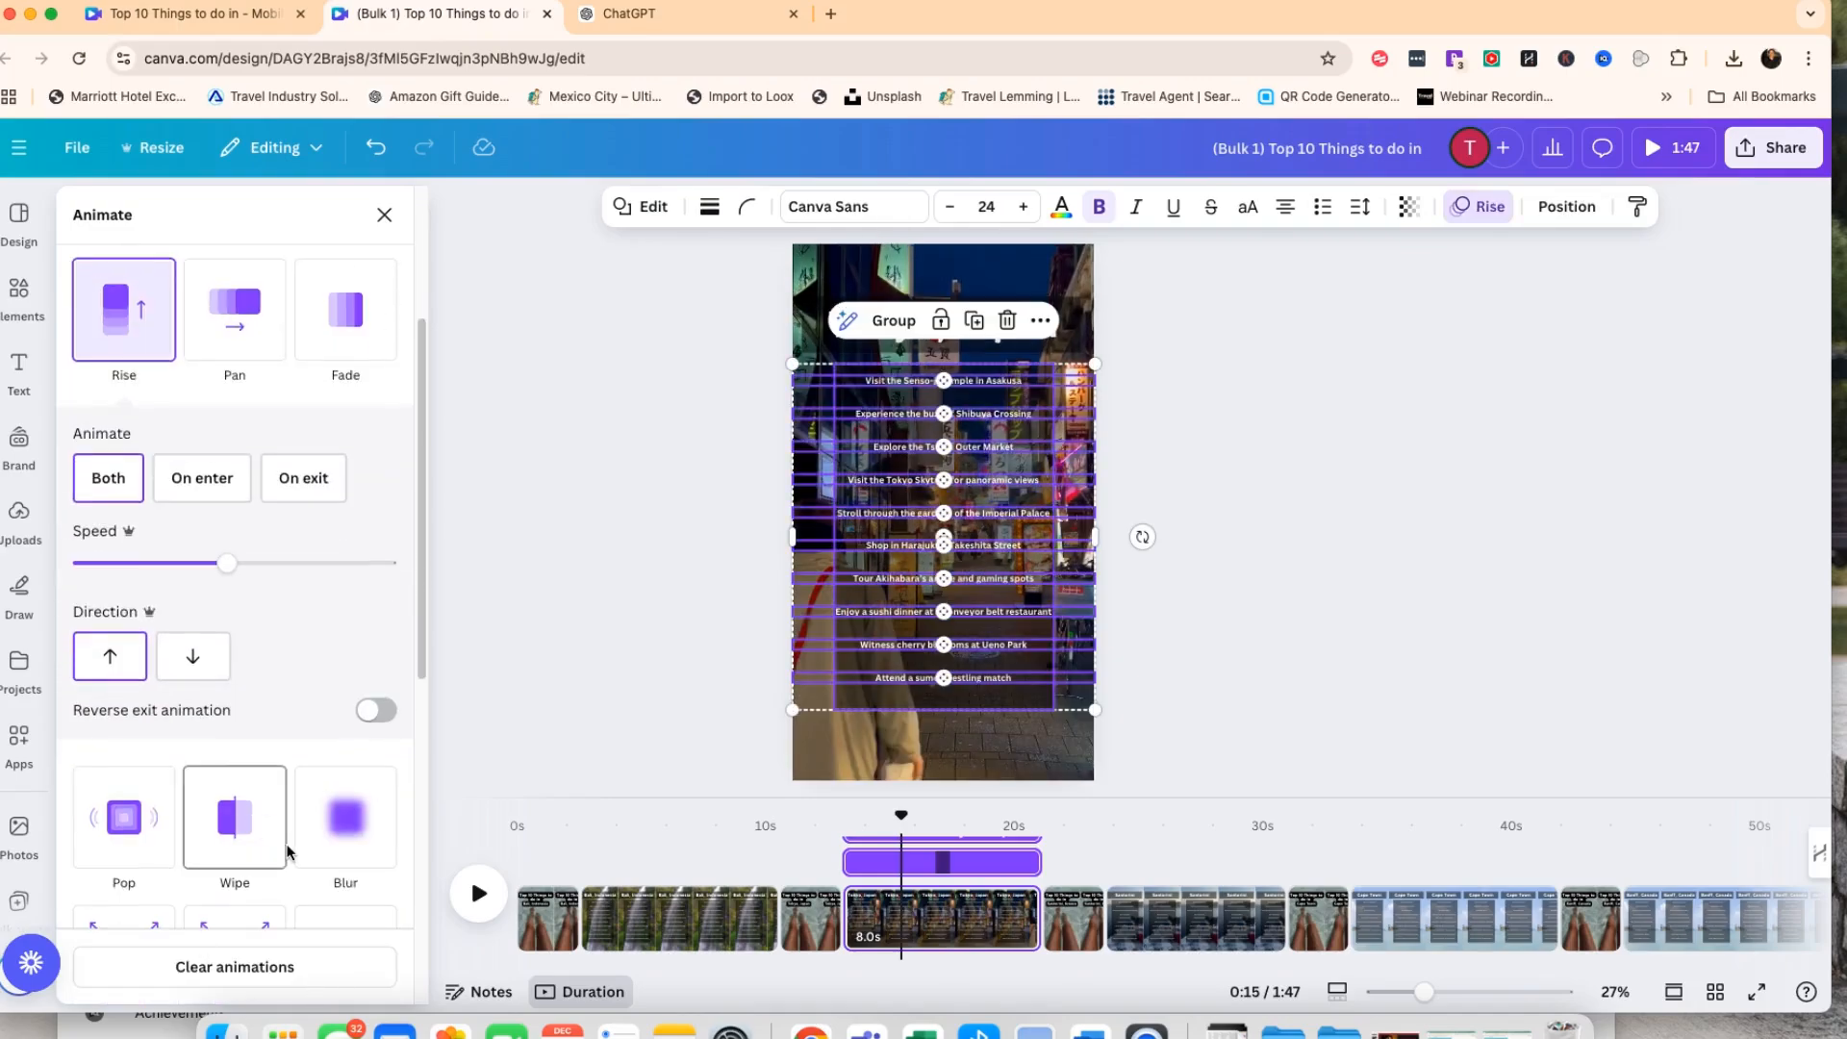
{"action": "scroll", "coordinate": [298, 841], "scroll_direction": "up", "scroll_amount": 6}
{"action": "scroll", "coordinate": [304, 839], "scroll_direction": "up", "scroll_amount": 3}
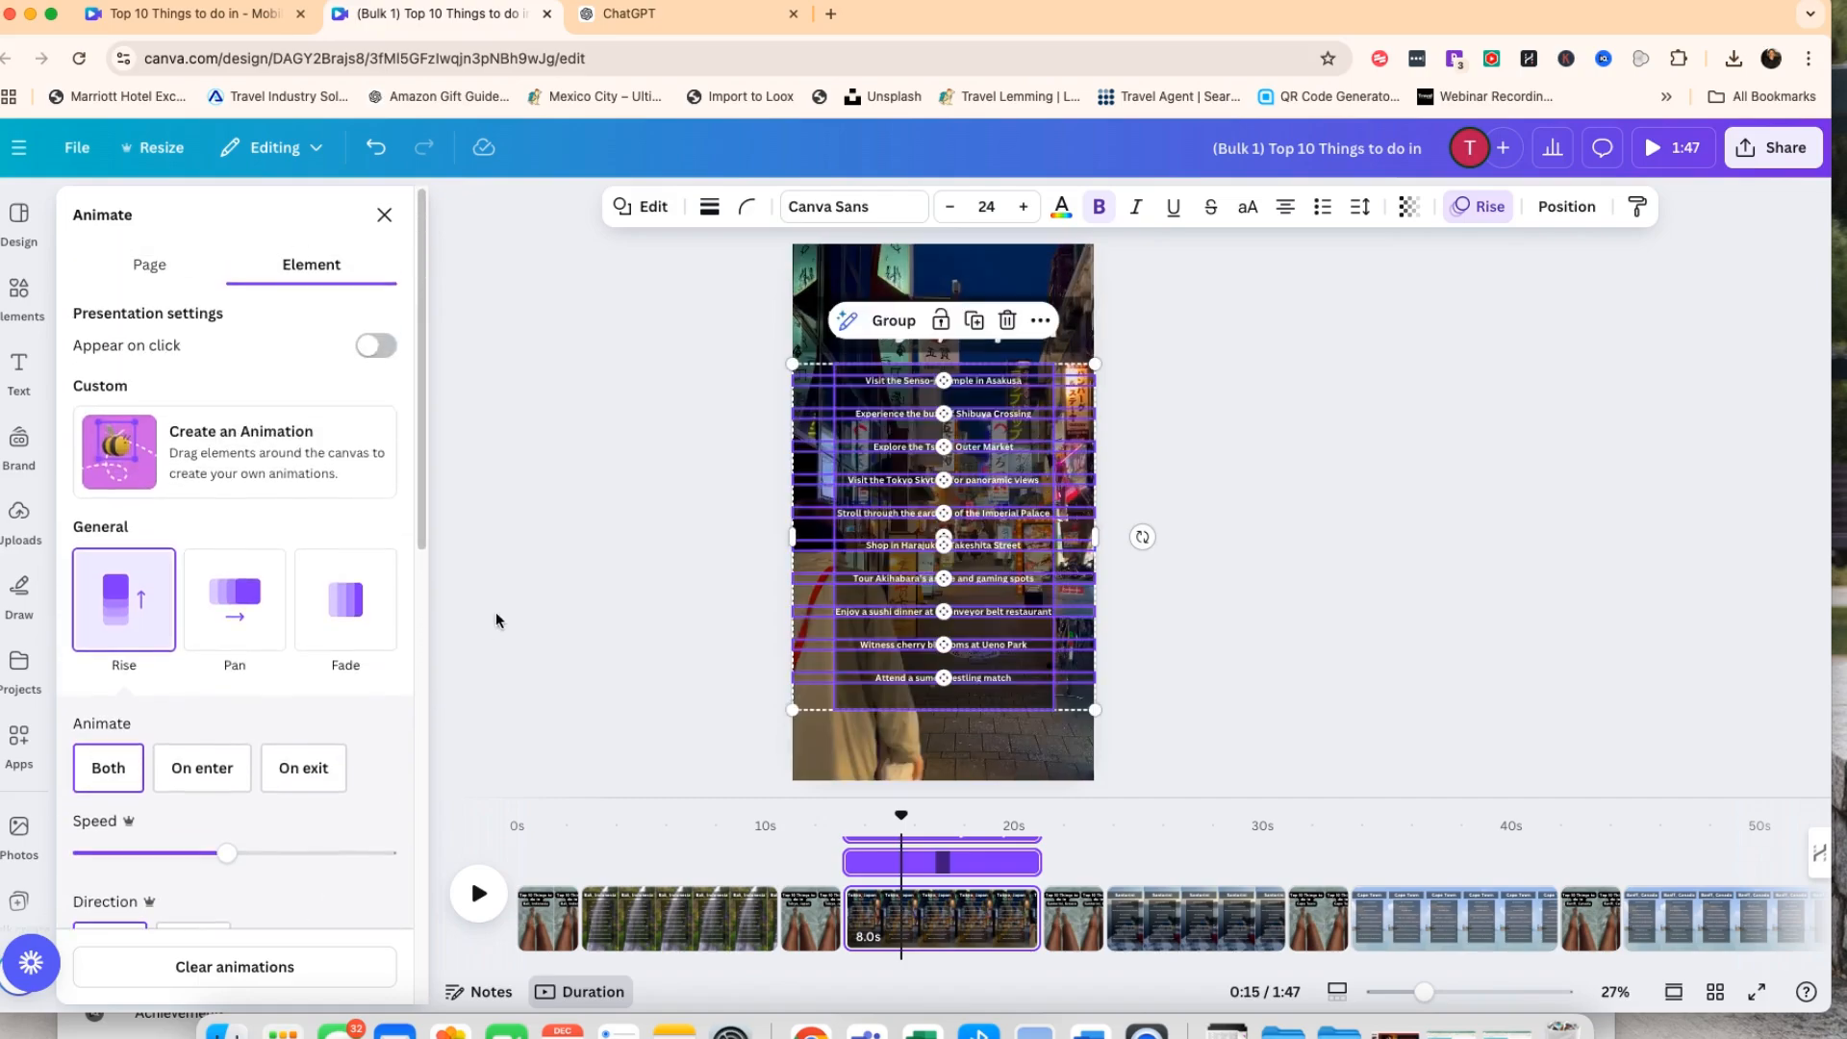
{"action": "key", "text": "Escape"}
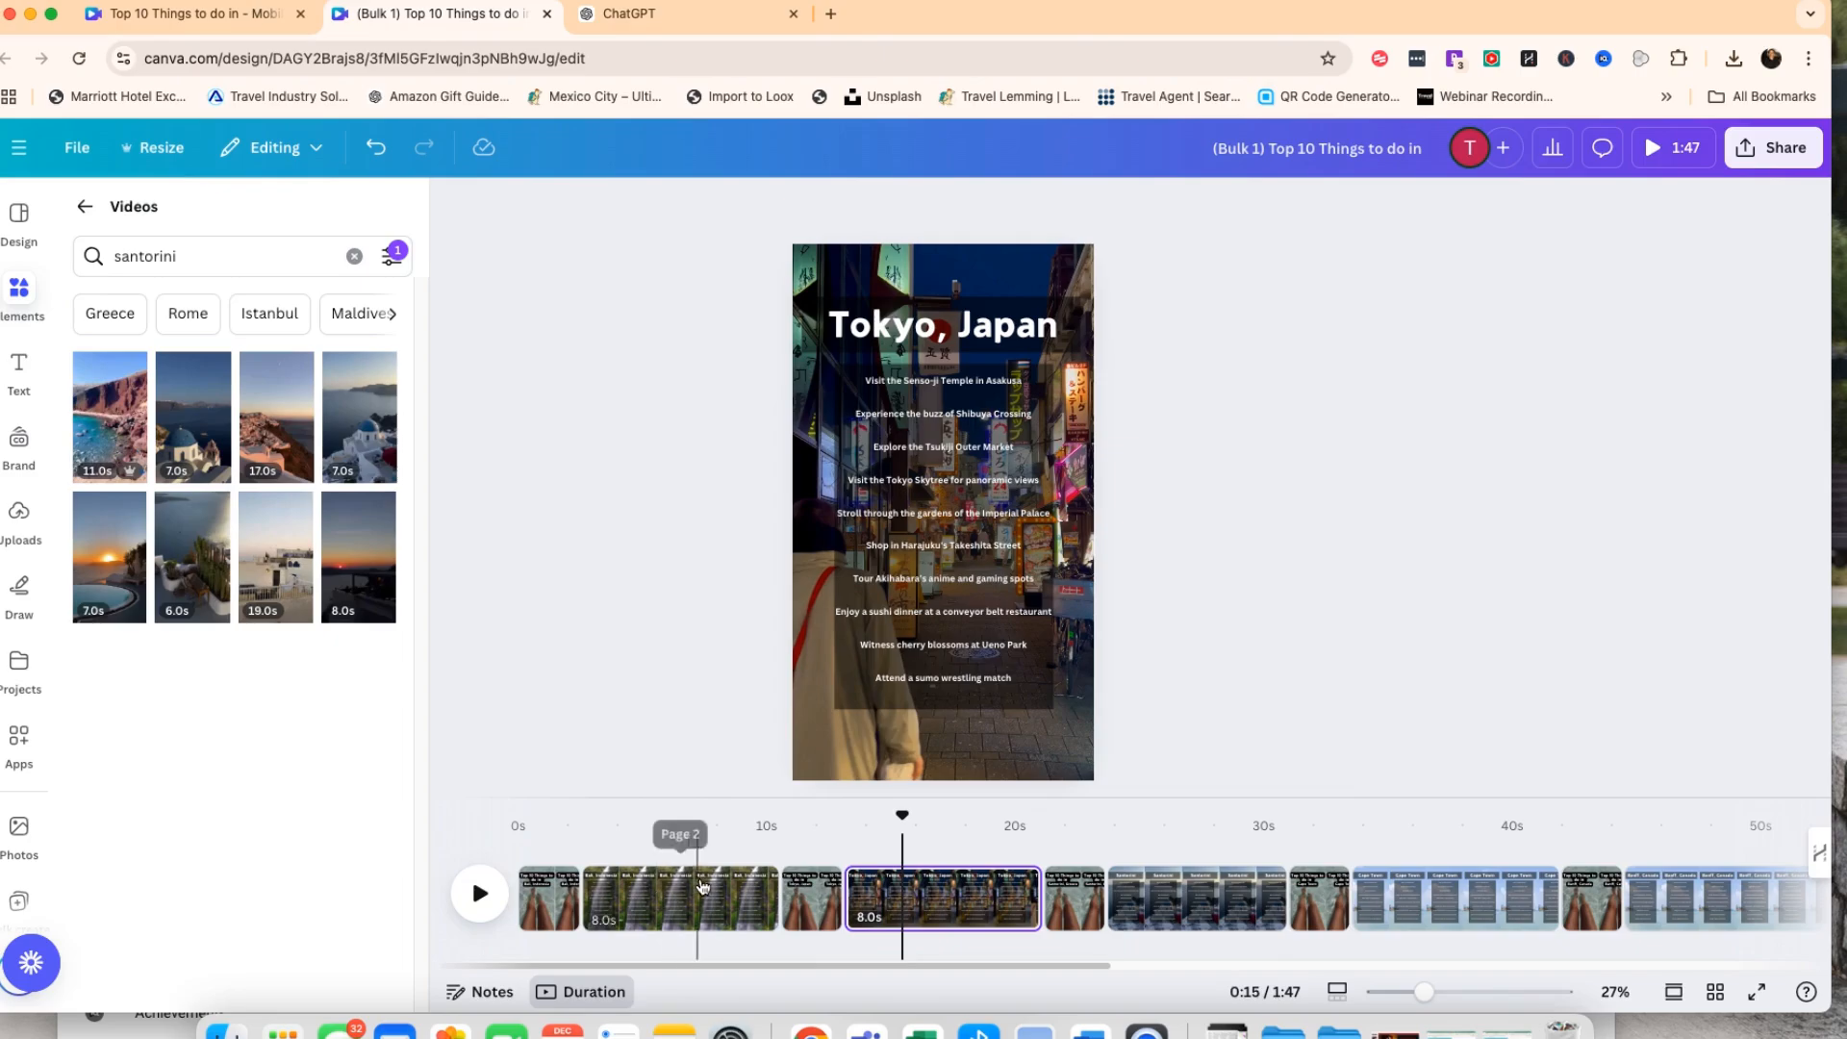
Preview the suggested text animations on the "Tokyo, Japan" title and apply Shift.
{"action": "left_click", "coordinate": [924, 332]}
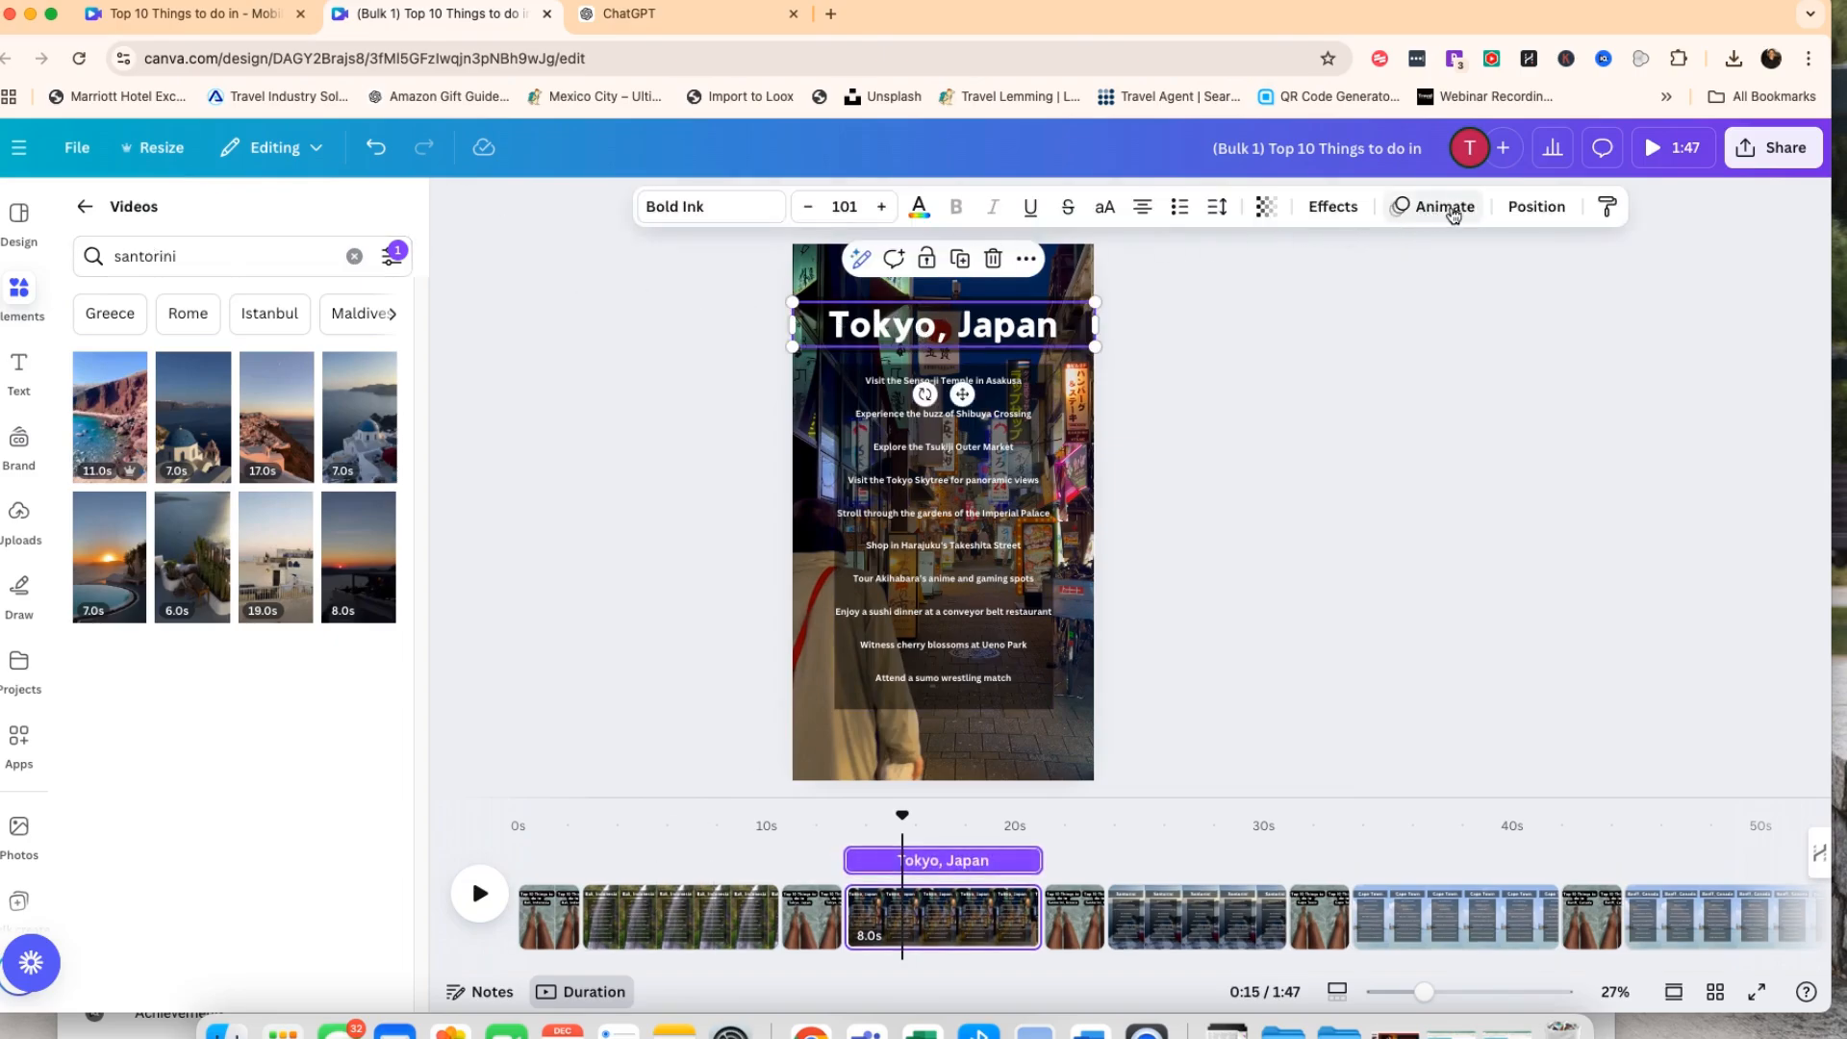
{"action": "left_click", "coordinate": [1448, 207]}
{"action": "left_click", "coordinate": [100, 612]}
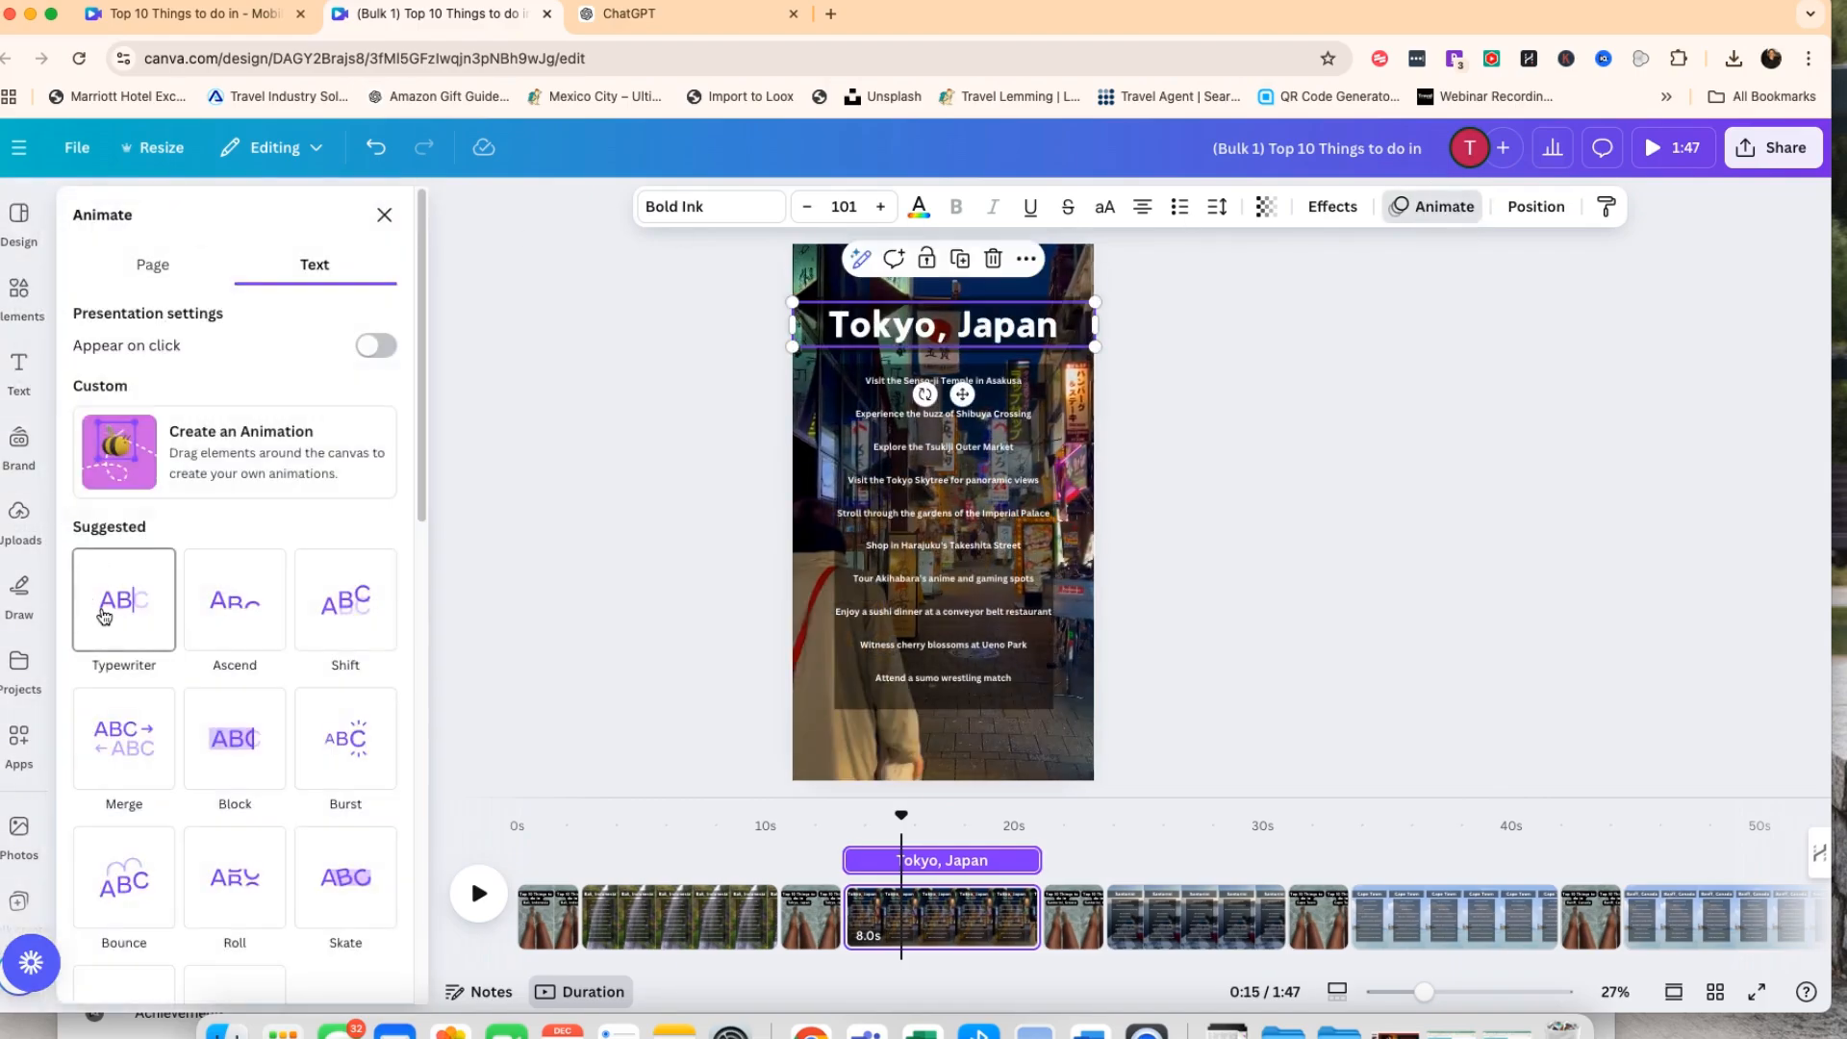
{"action": "left_click", "coordinate": [239, 615]}
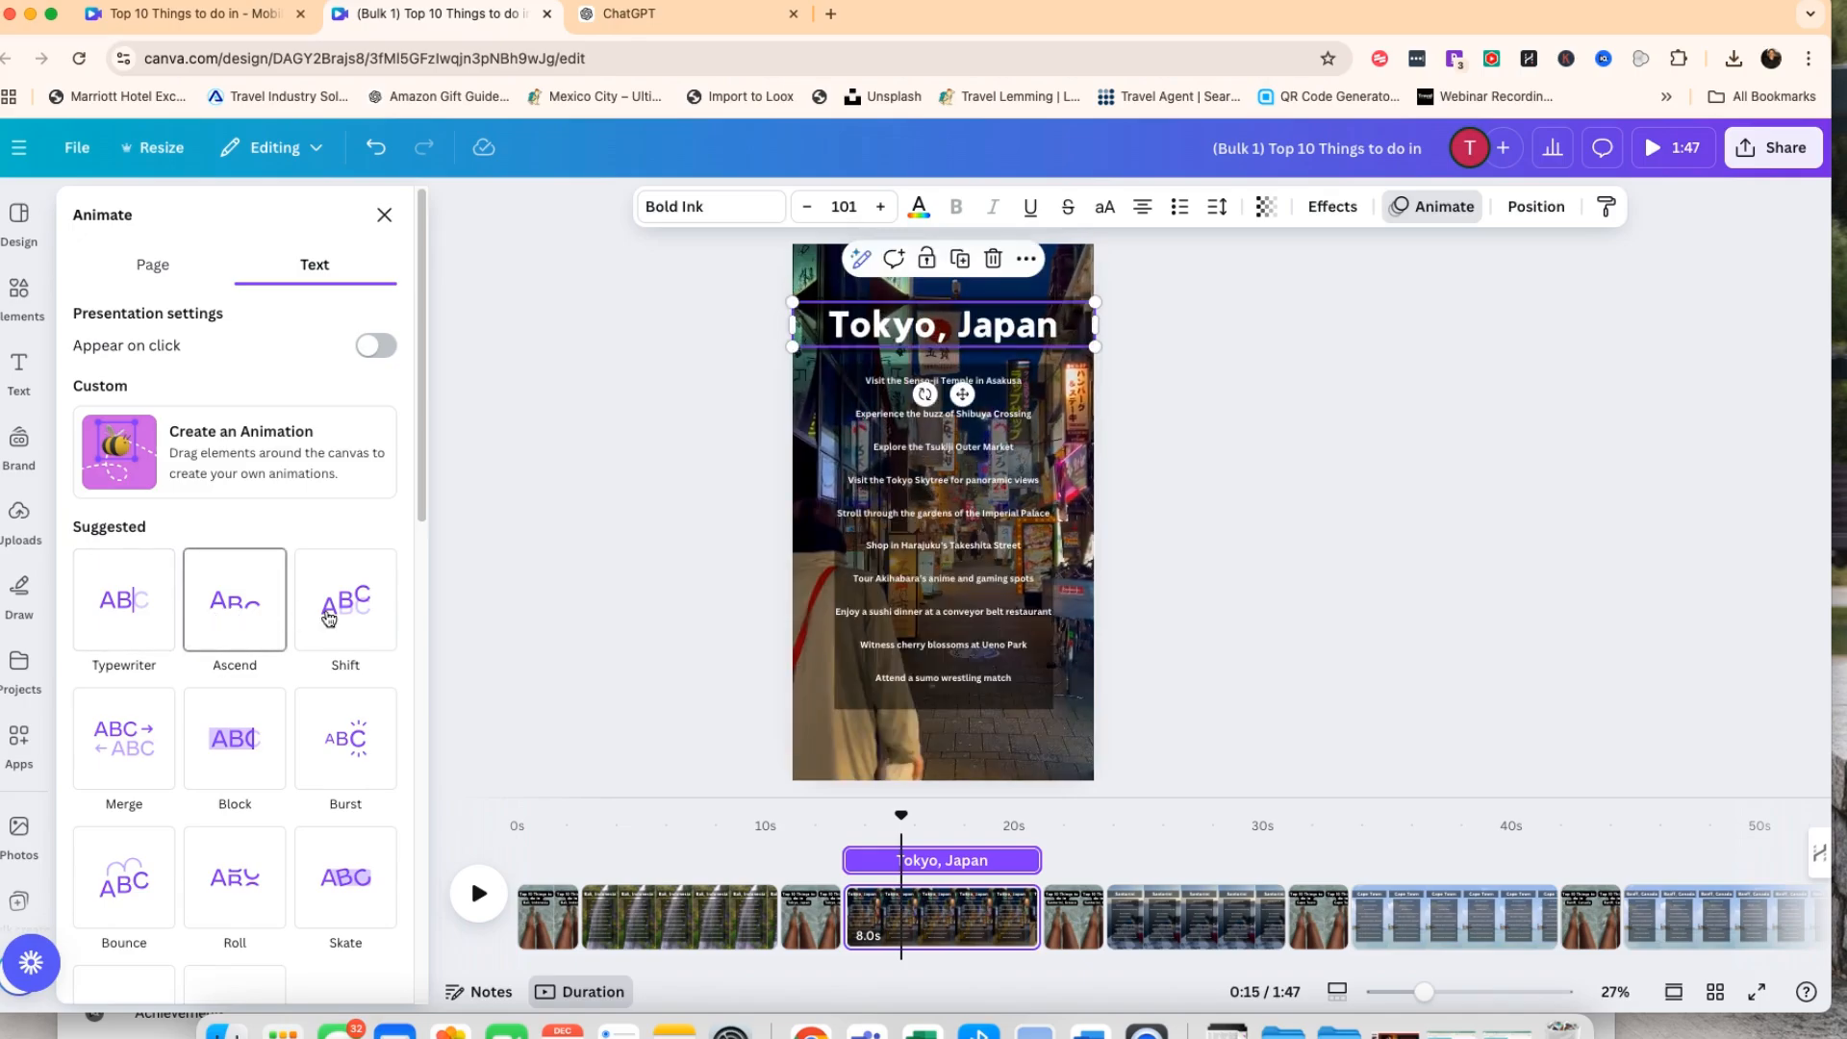
{"action": "left_click", "coordinate": [359, 619]}
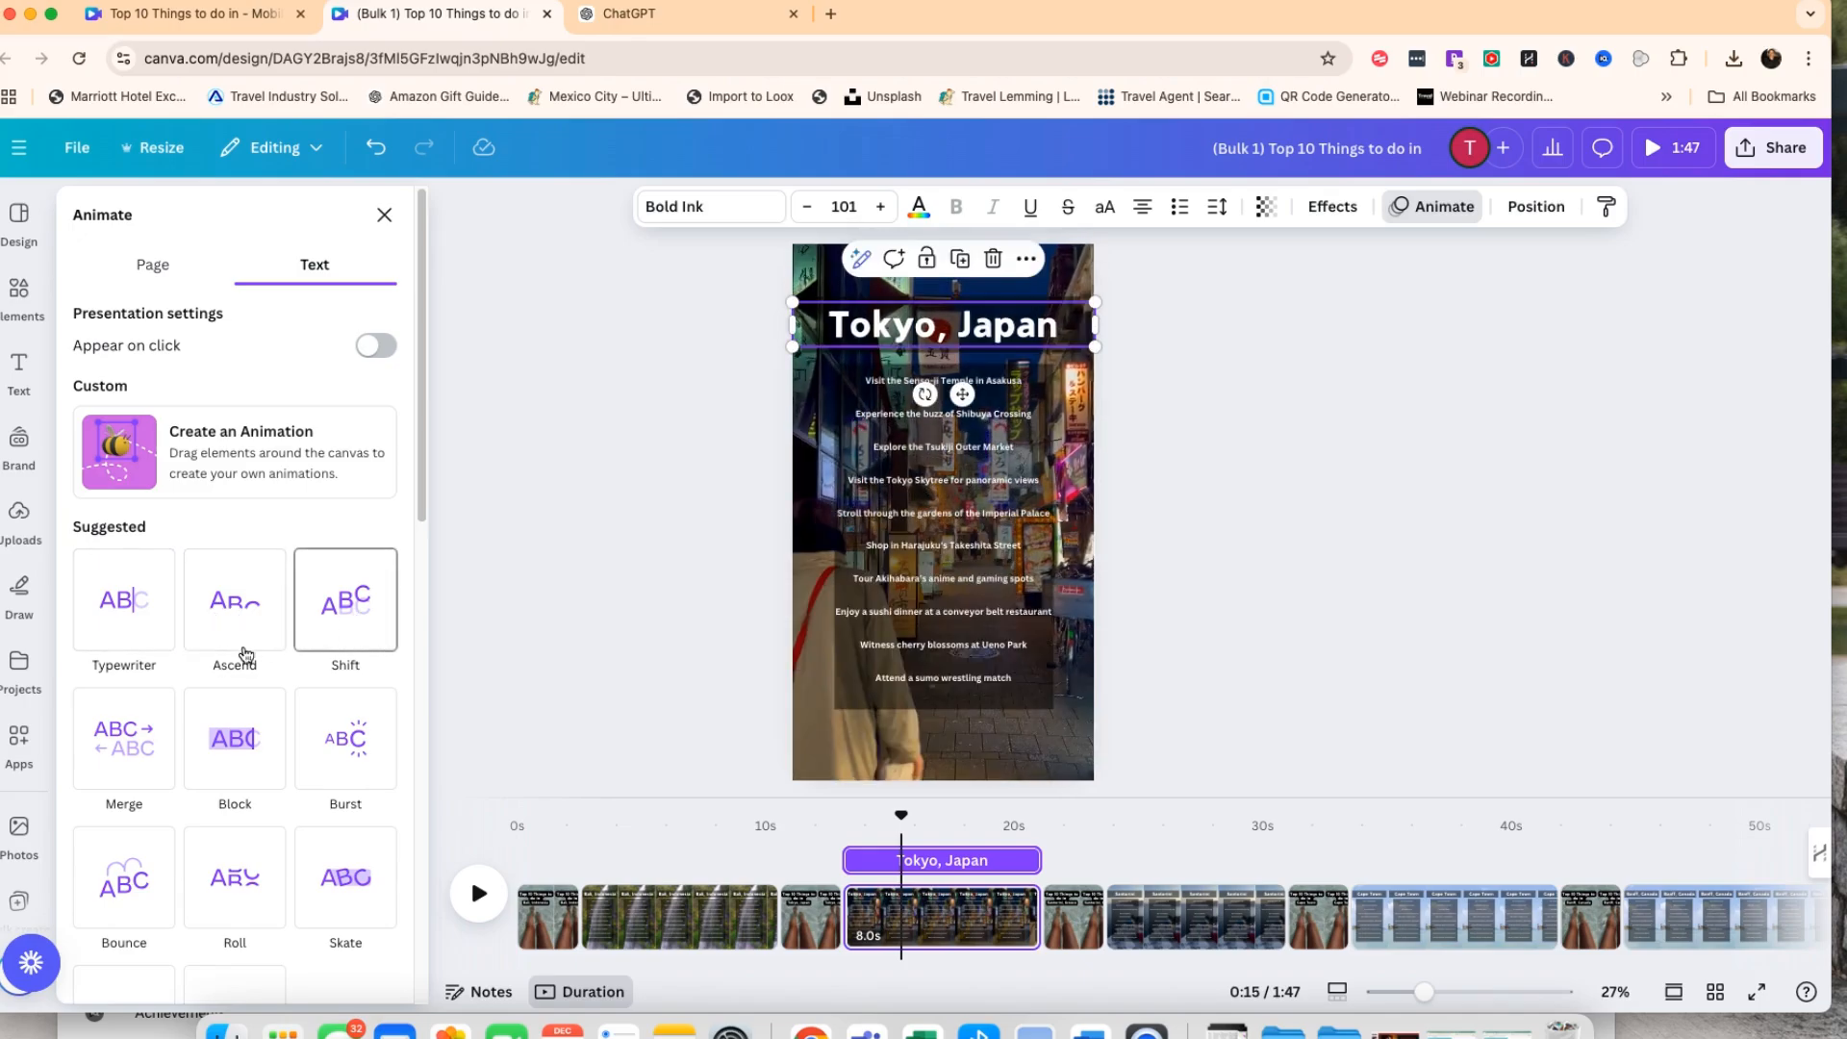
{"action": "left_click", "coordinate": [139, 755]}
{"action": "left_click", "coordinate": [237, 746]}
{"action": "left_click", "coordinate": [348, 755]}
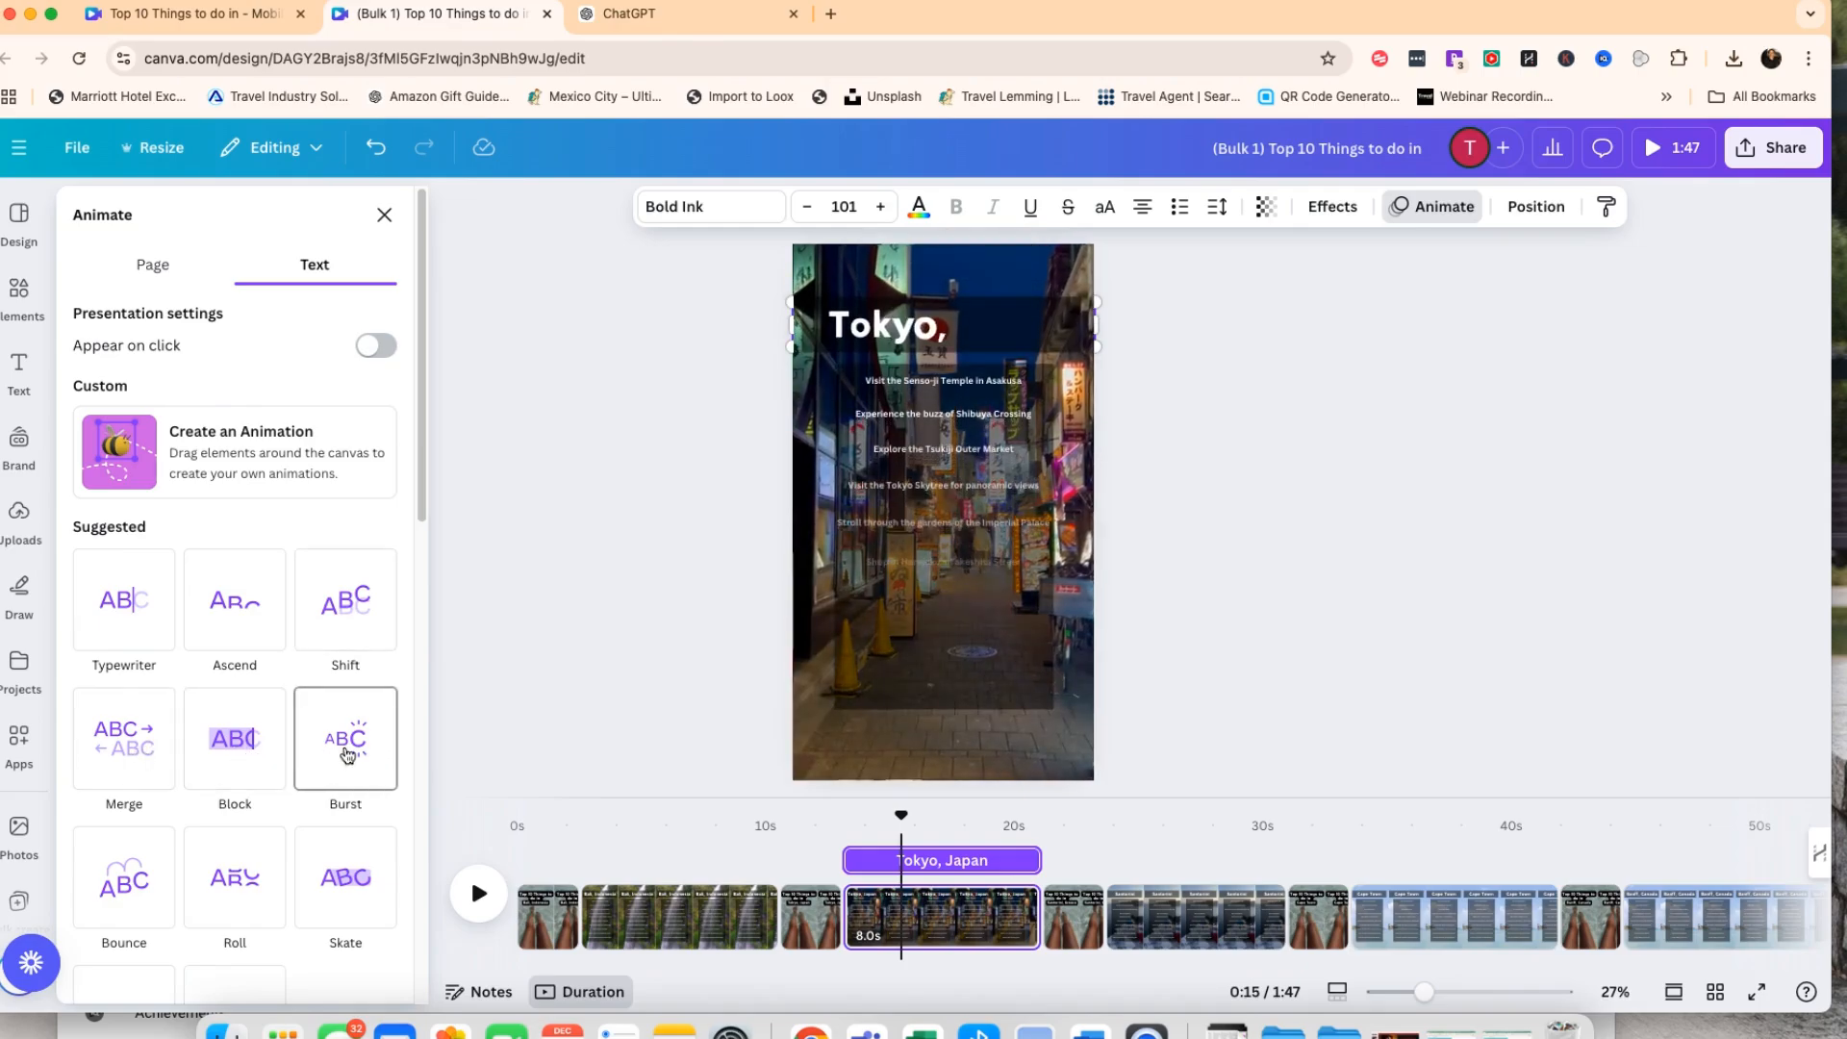
{"action": "left_click", "coordinate": [366, 606]}
{"action": "left_click", "coordinate": [365, 606]}
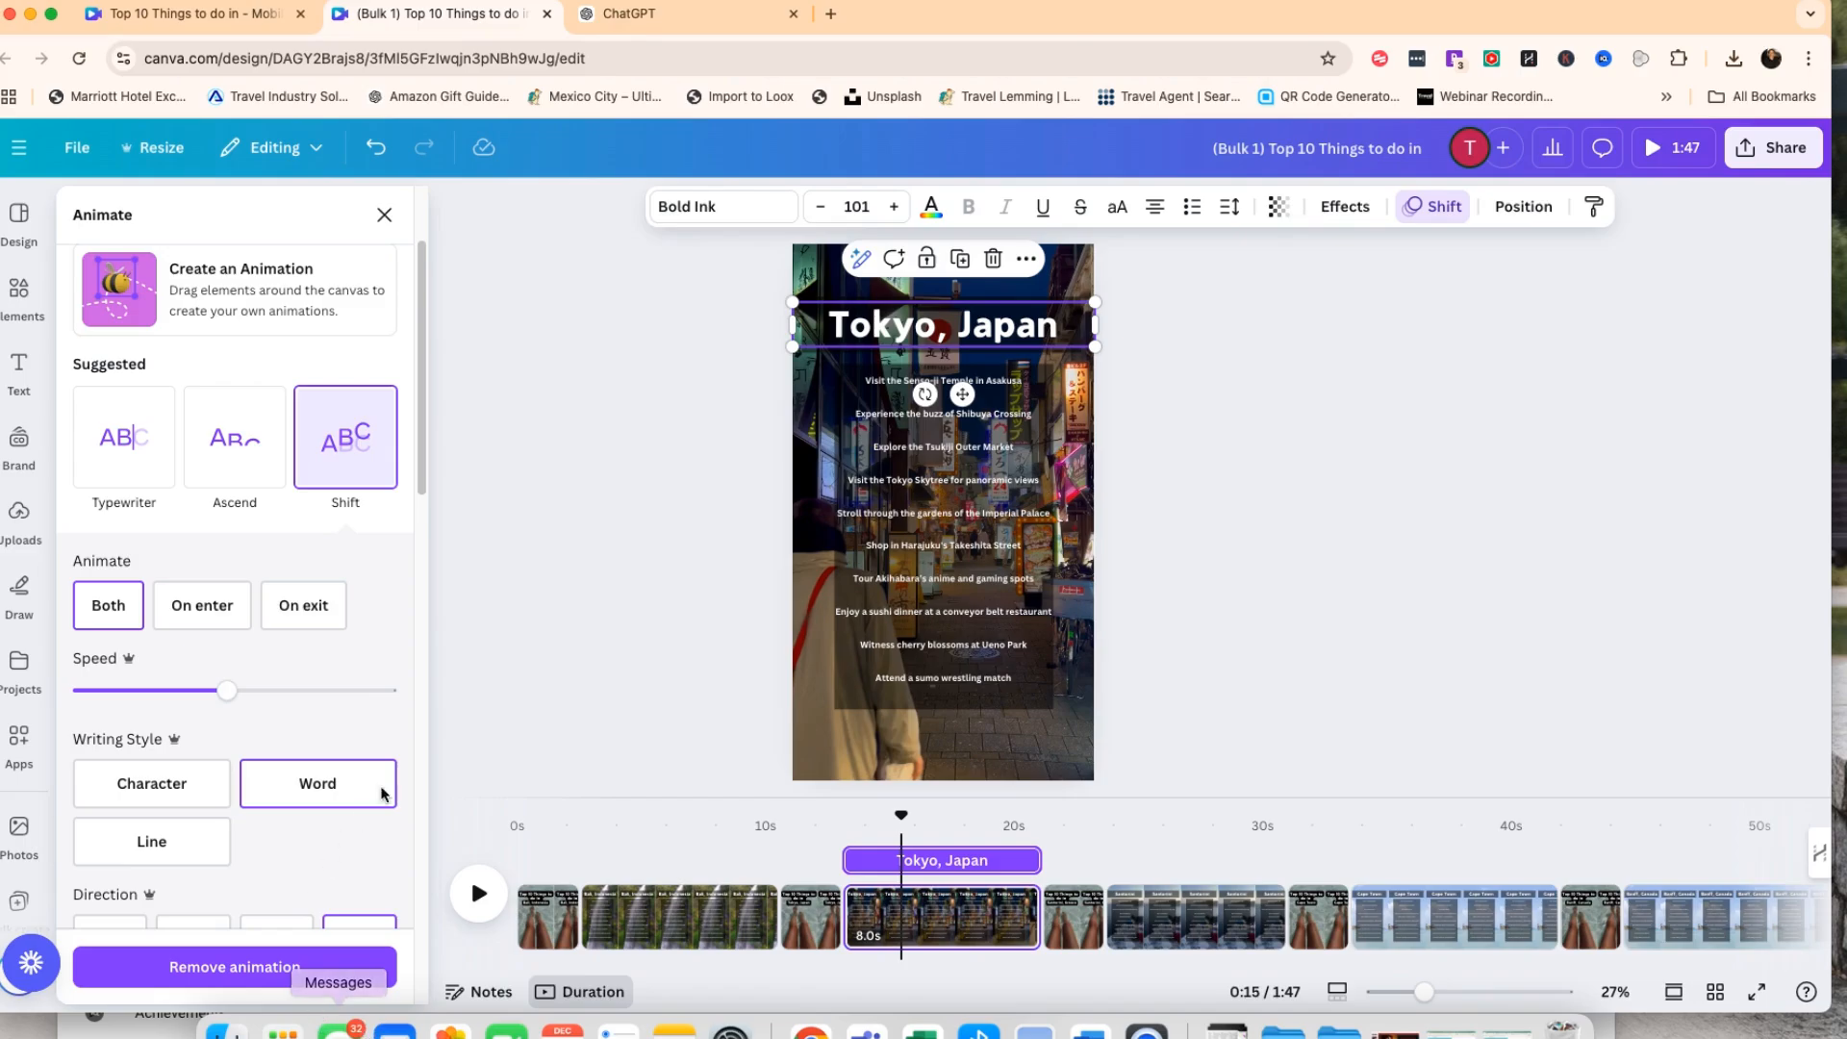
Apply the Shift text animation to the "Bali, Indonesia" title and glance at the page animation options.
{"action": "left_click", "coordinate": [660, 940]}
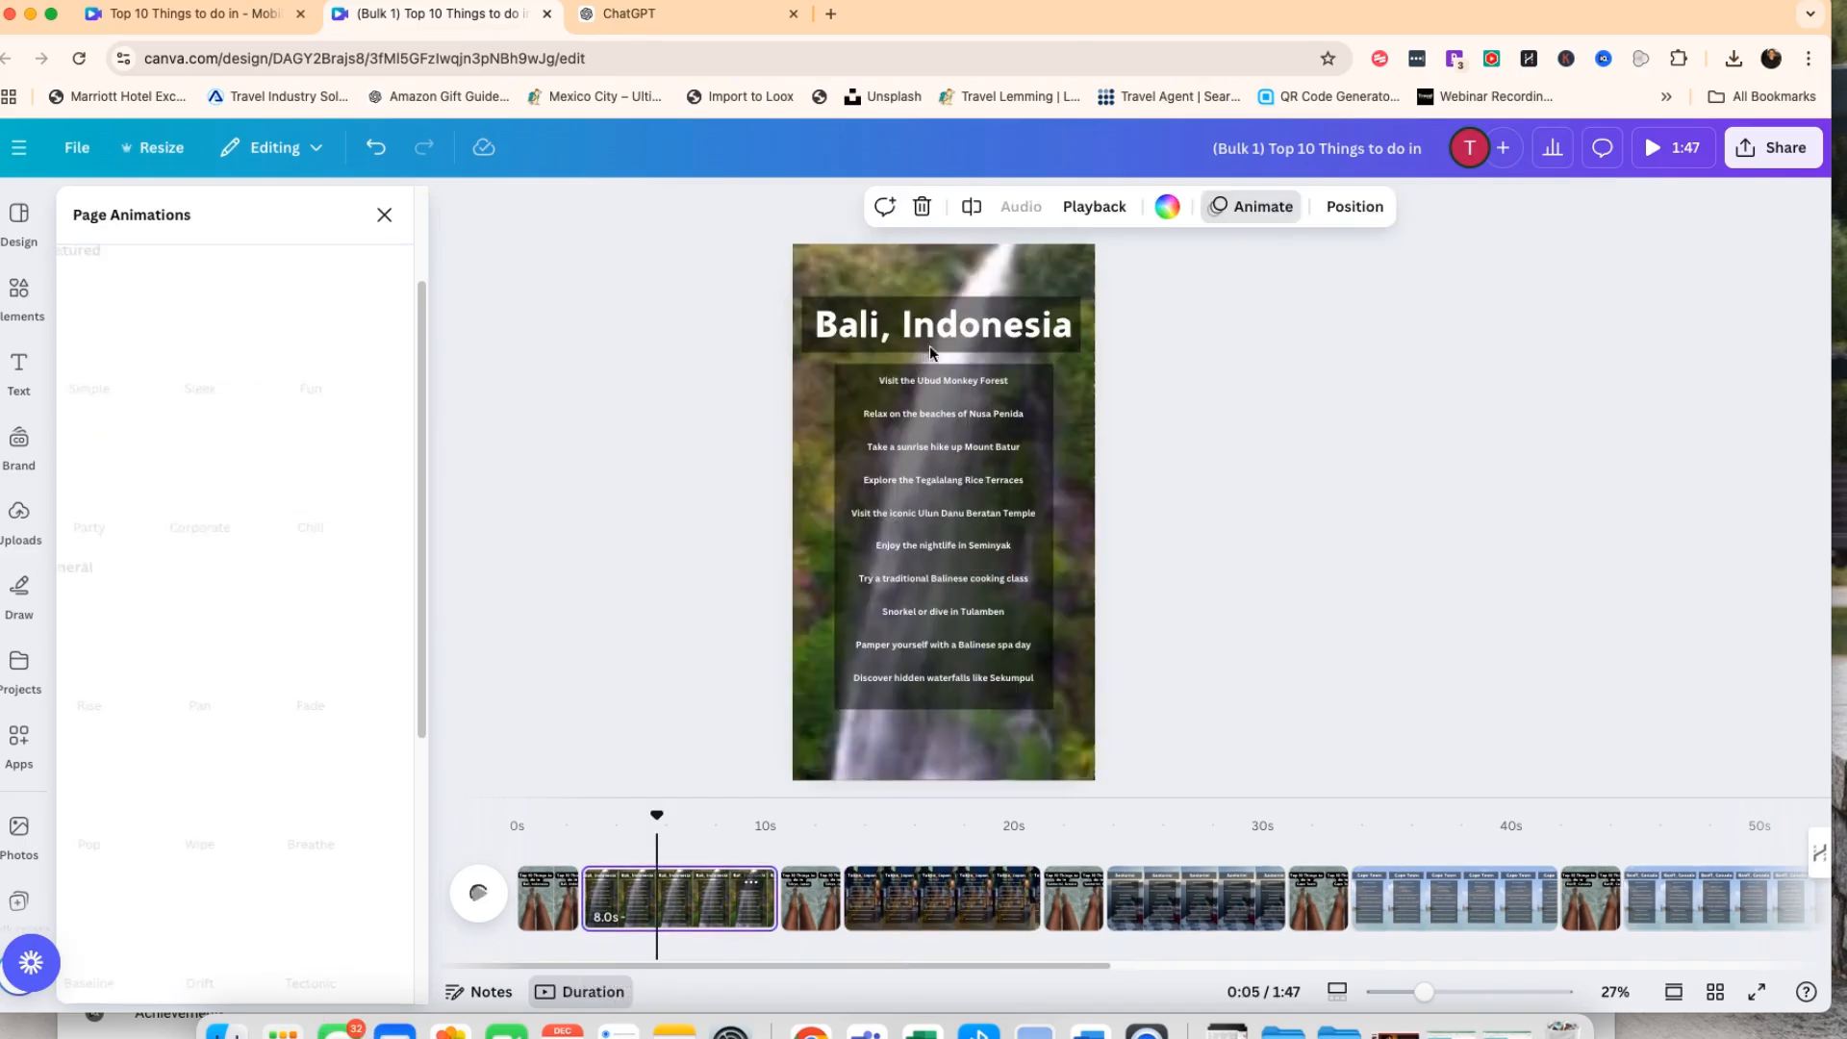
{"action": "left_click", "coordinate": [943, 324]}
{"action": "left_click", "coordinate": [1432, 204]}
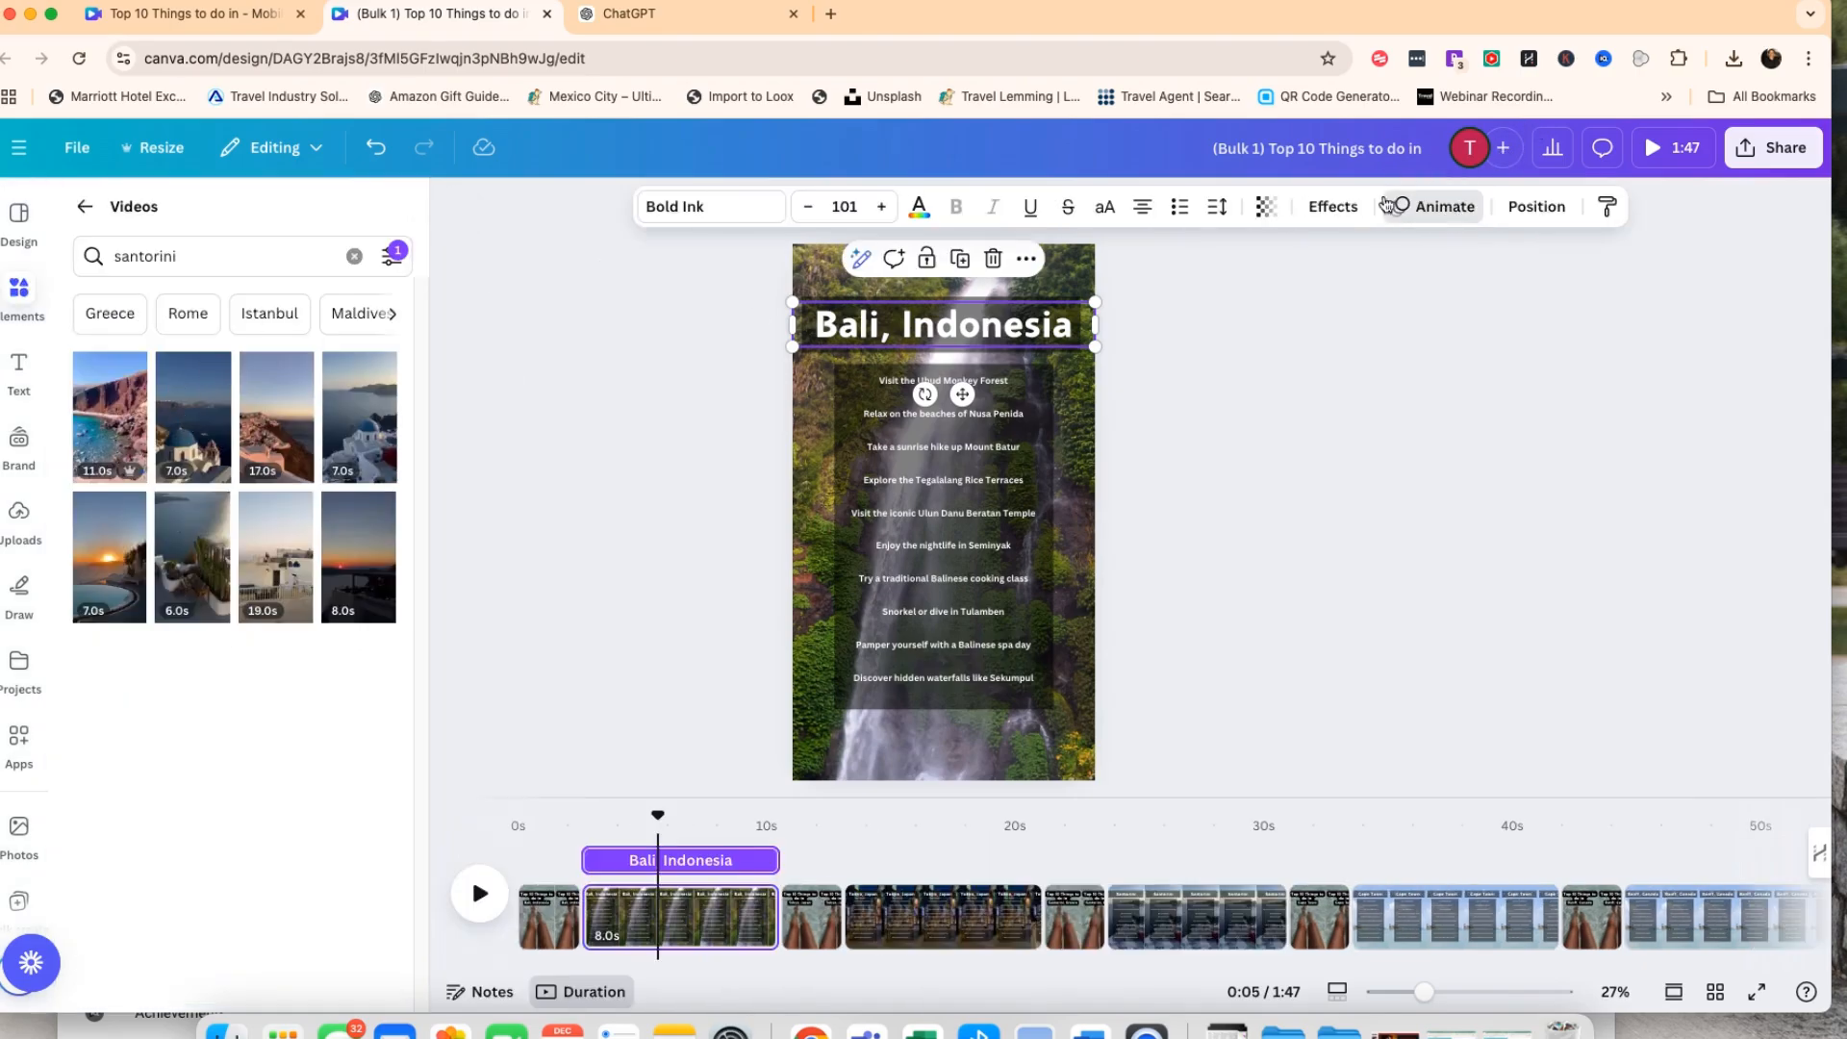
{"action": "left_click", "coordinate": [1443, 205]}
{"action": "left_click", "coordinate": [339, 606]}
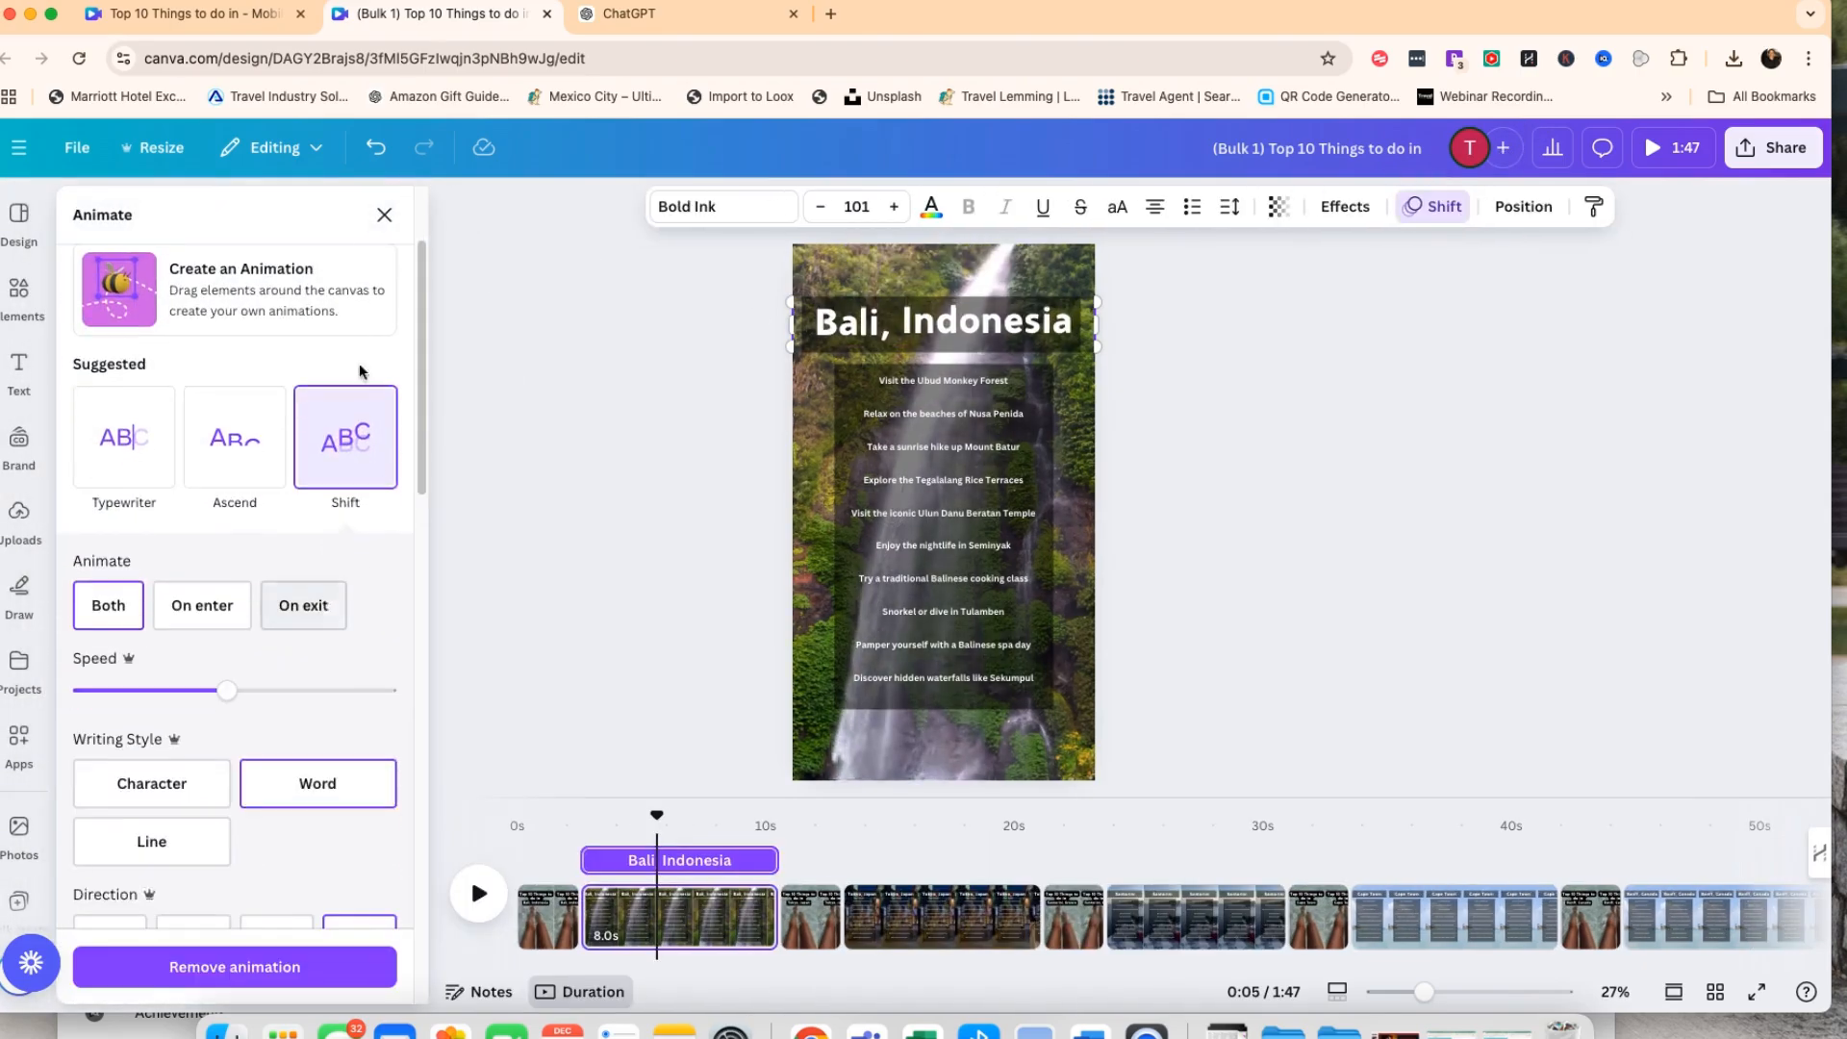
{"action": "scroll", "coordinate": [356, 413], "scroll_direction": "up", "scroll_amount": 3}
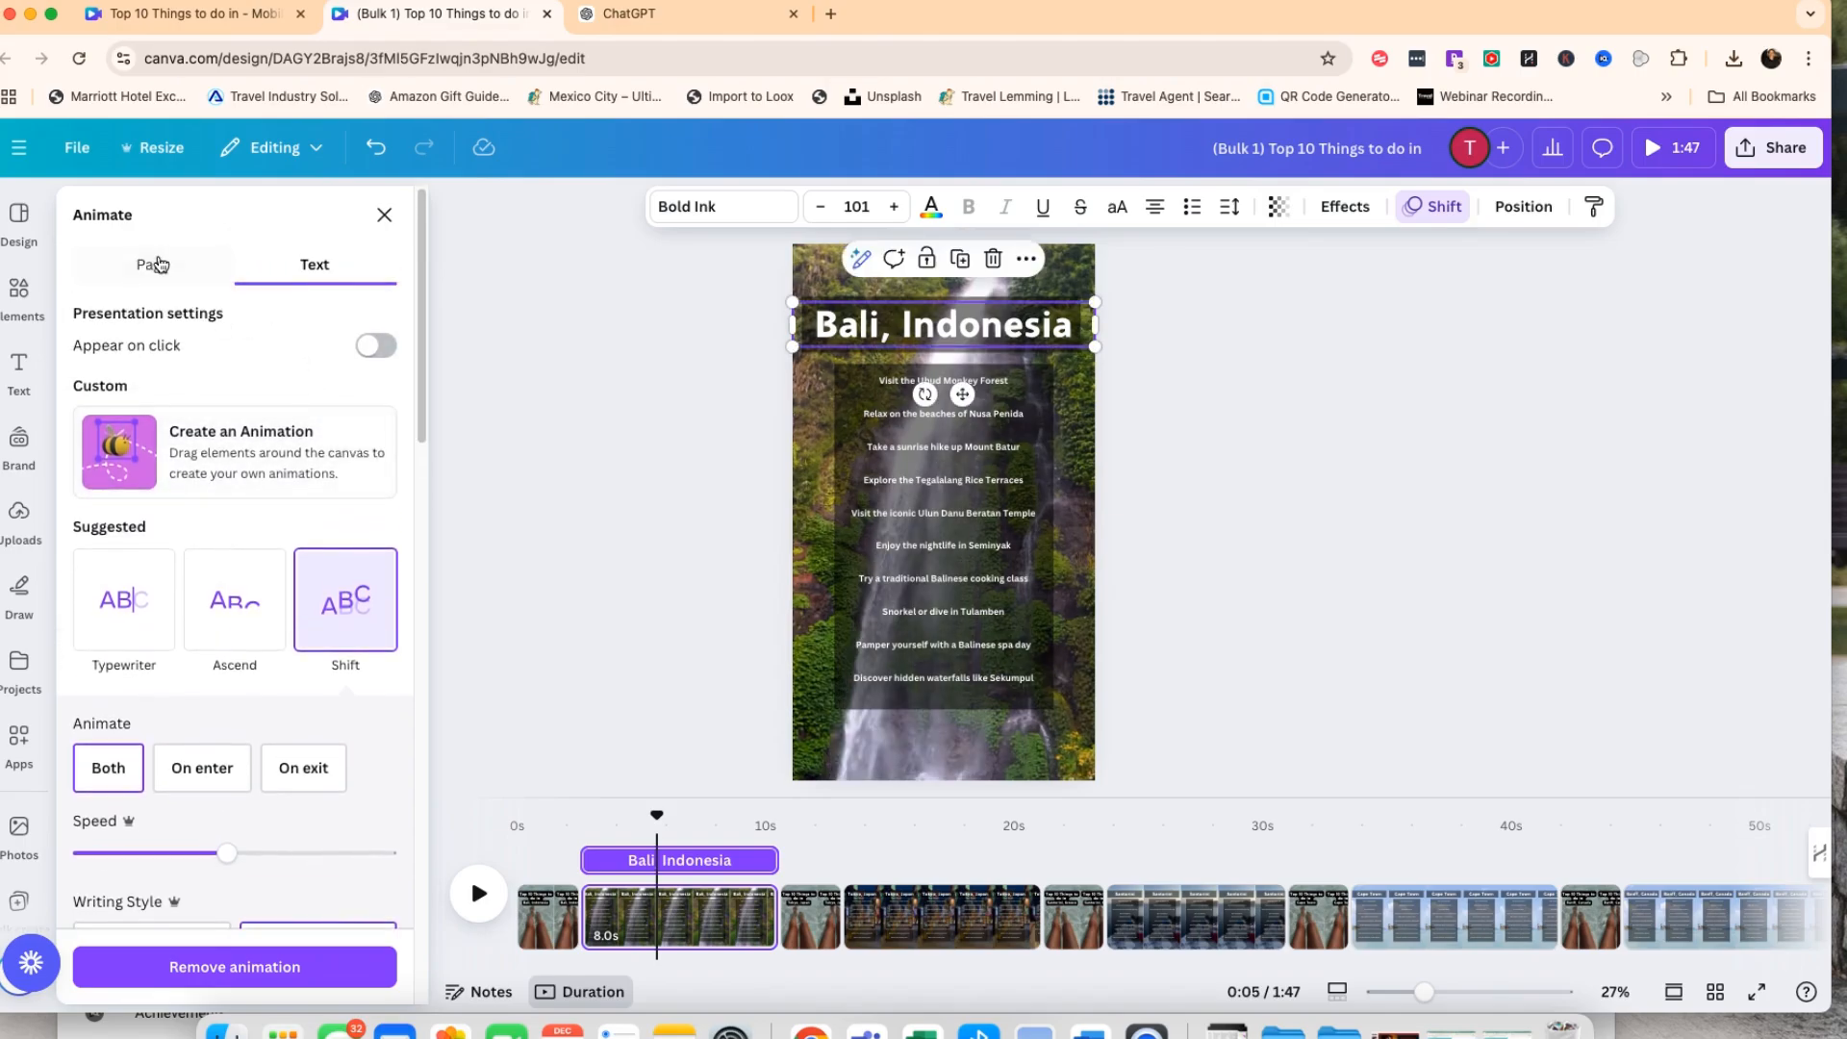
{"action": "left_click", "coordinate": [153, 265]}
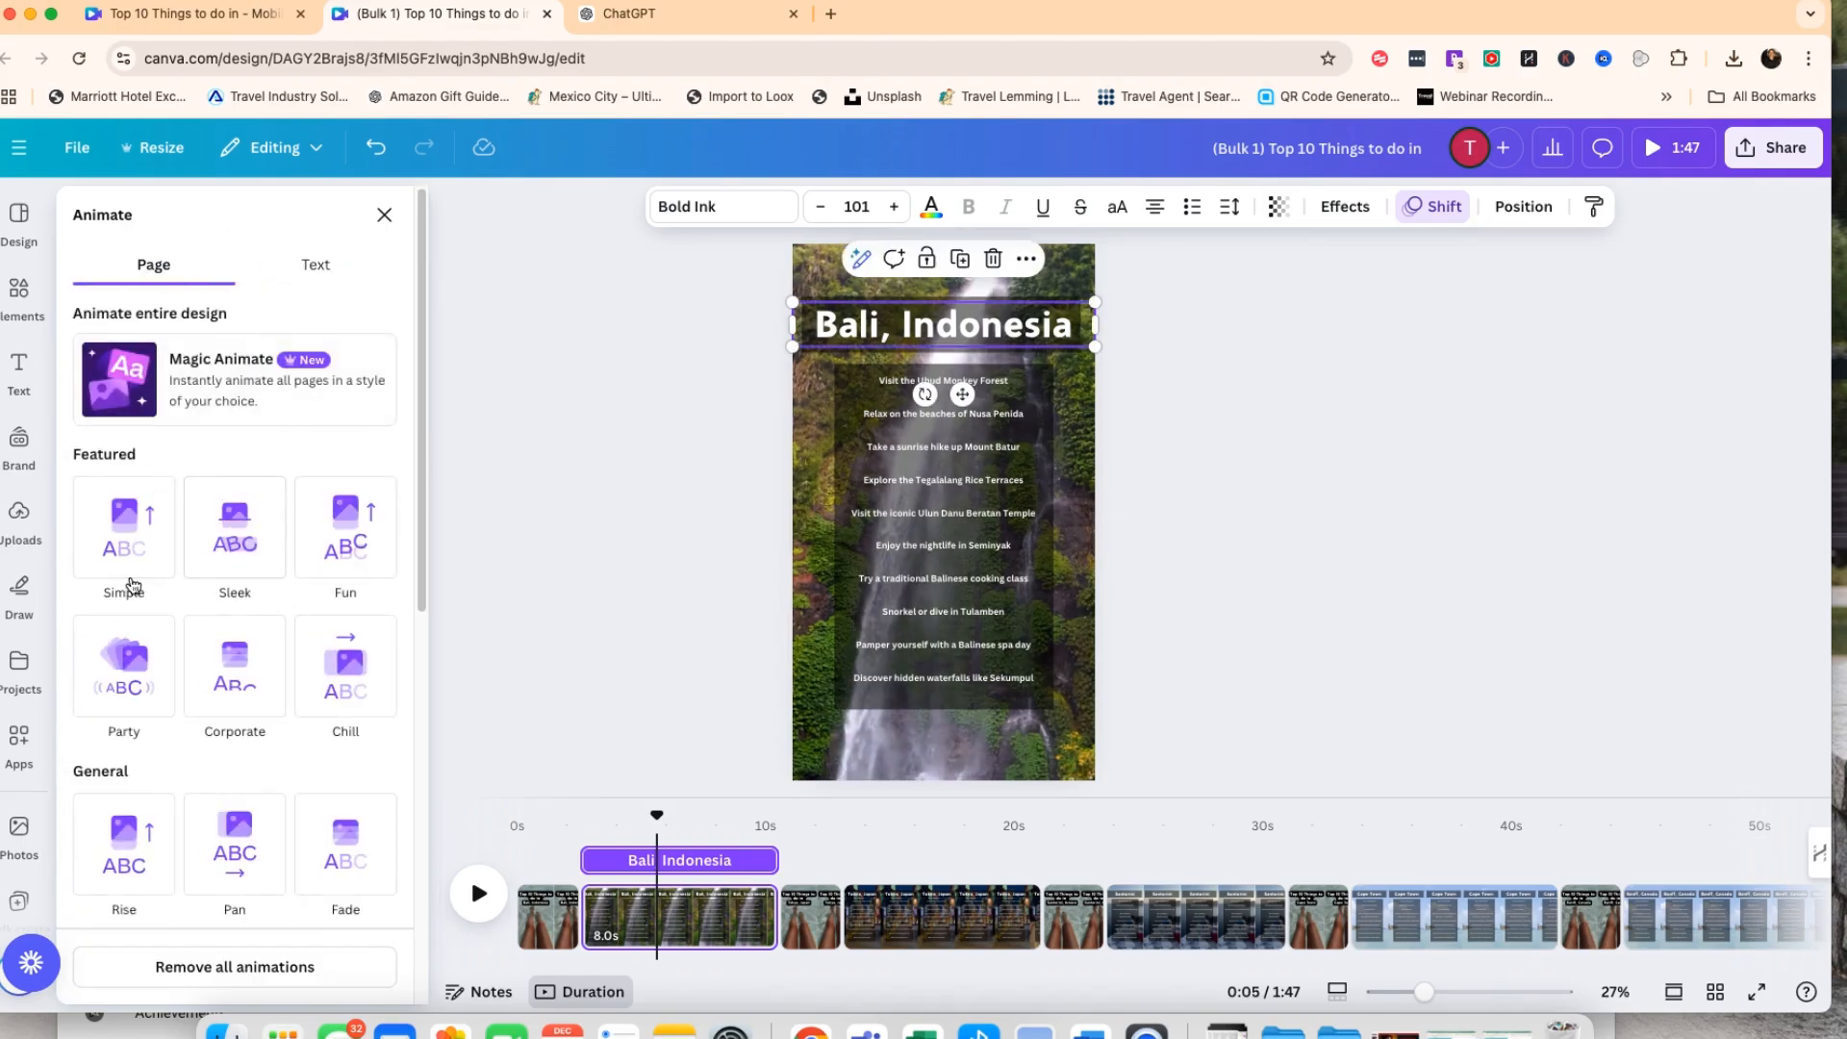
{"action": "left_click", "coordinate": [19, 289]}
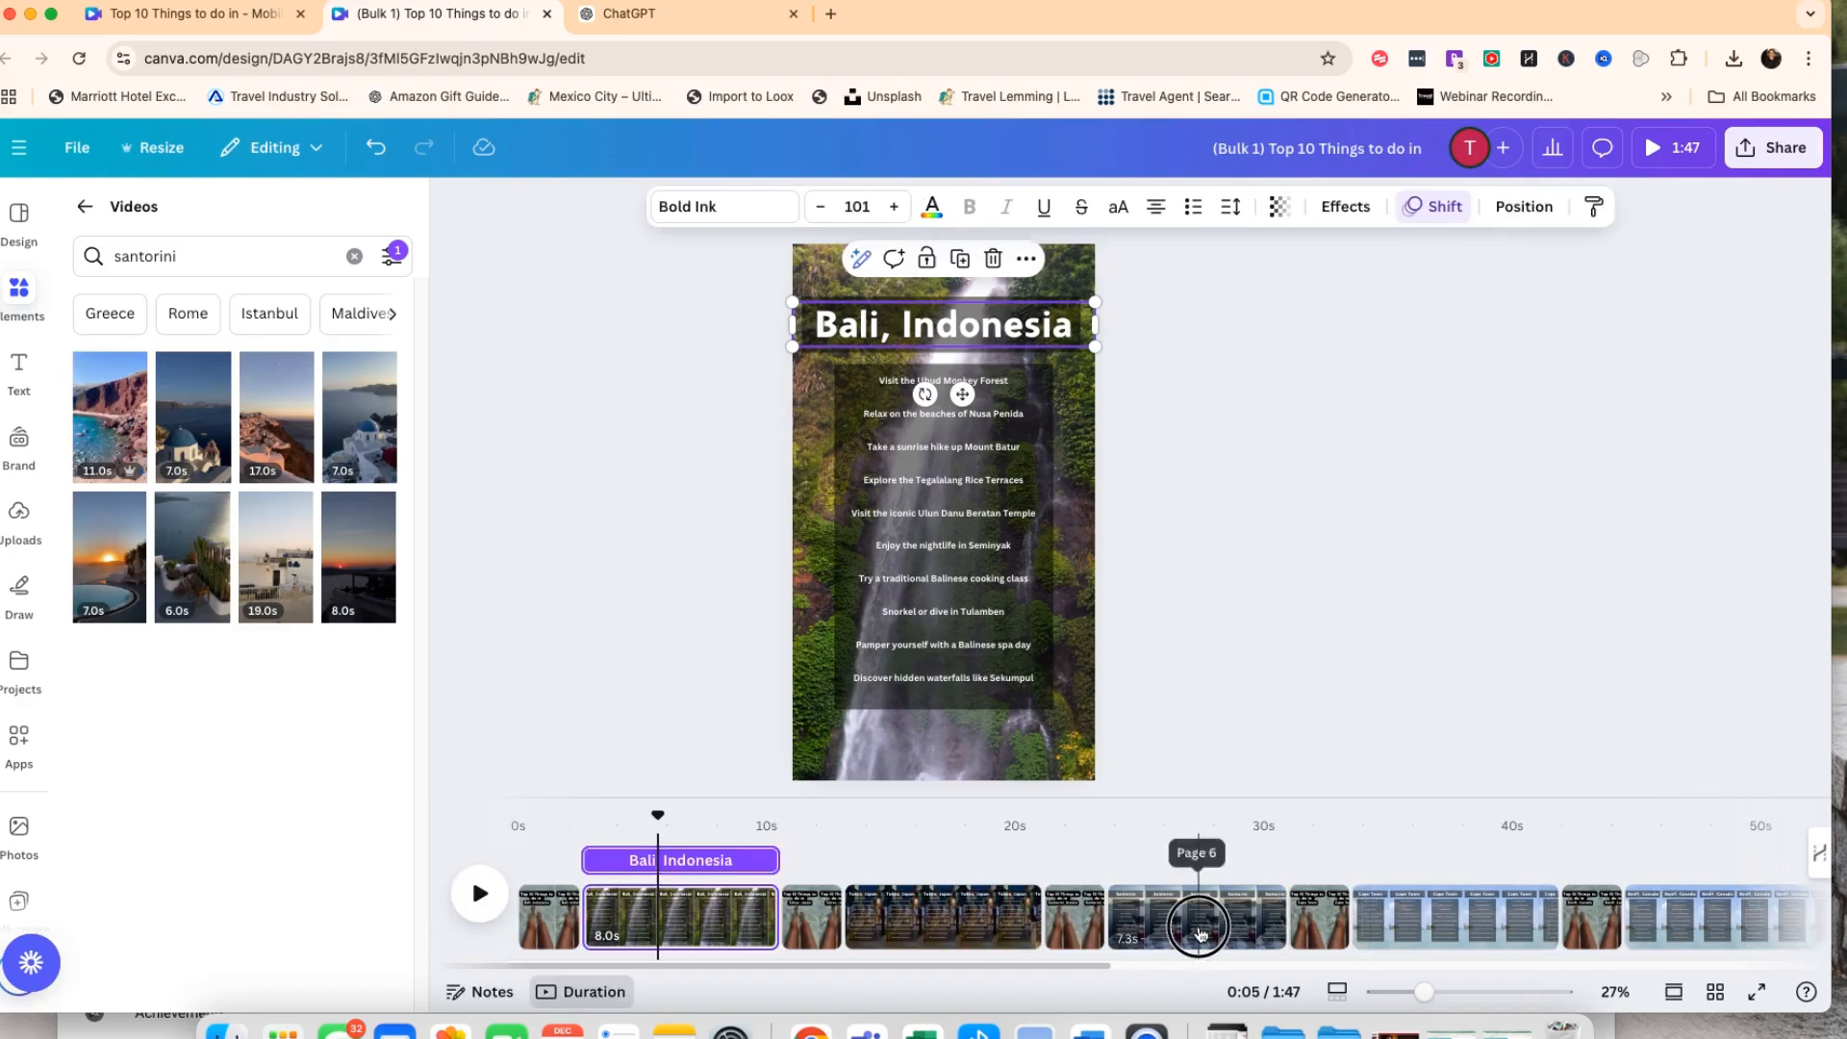
Check the animation settings of the boat trip line on the Santorini page.
{"action": "left_click", "coordinate": [1198, 918]}
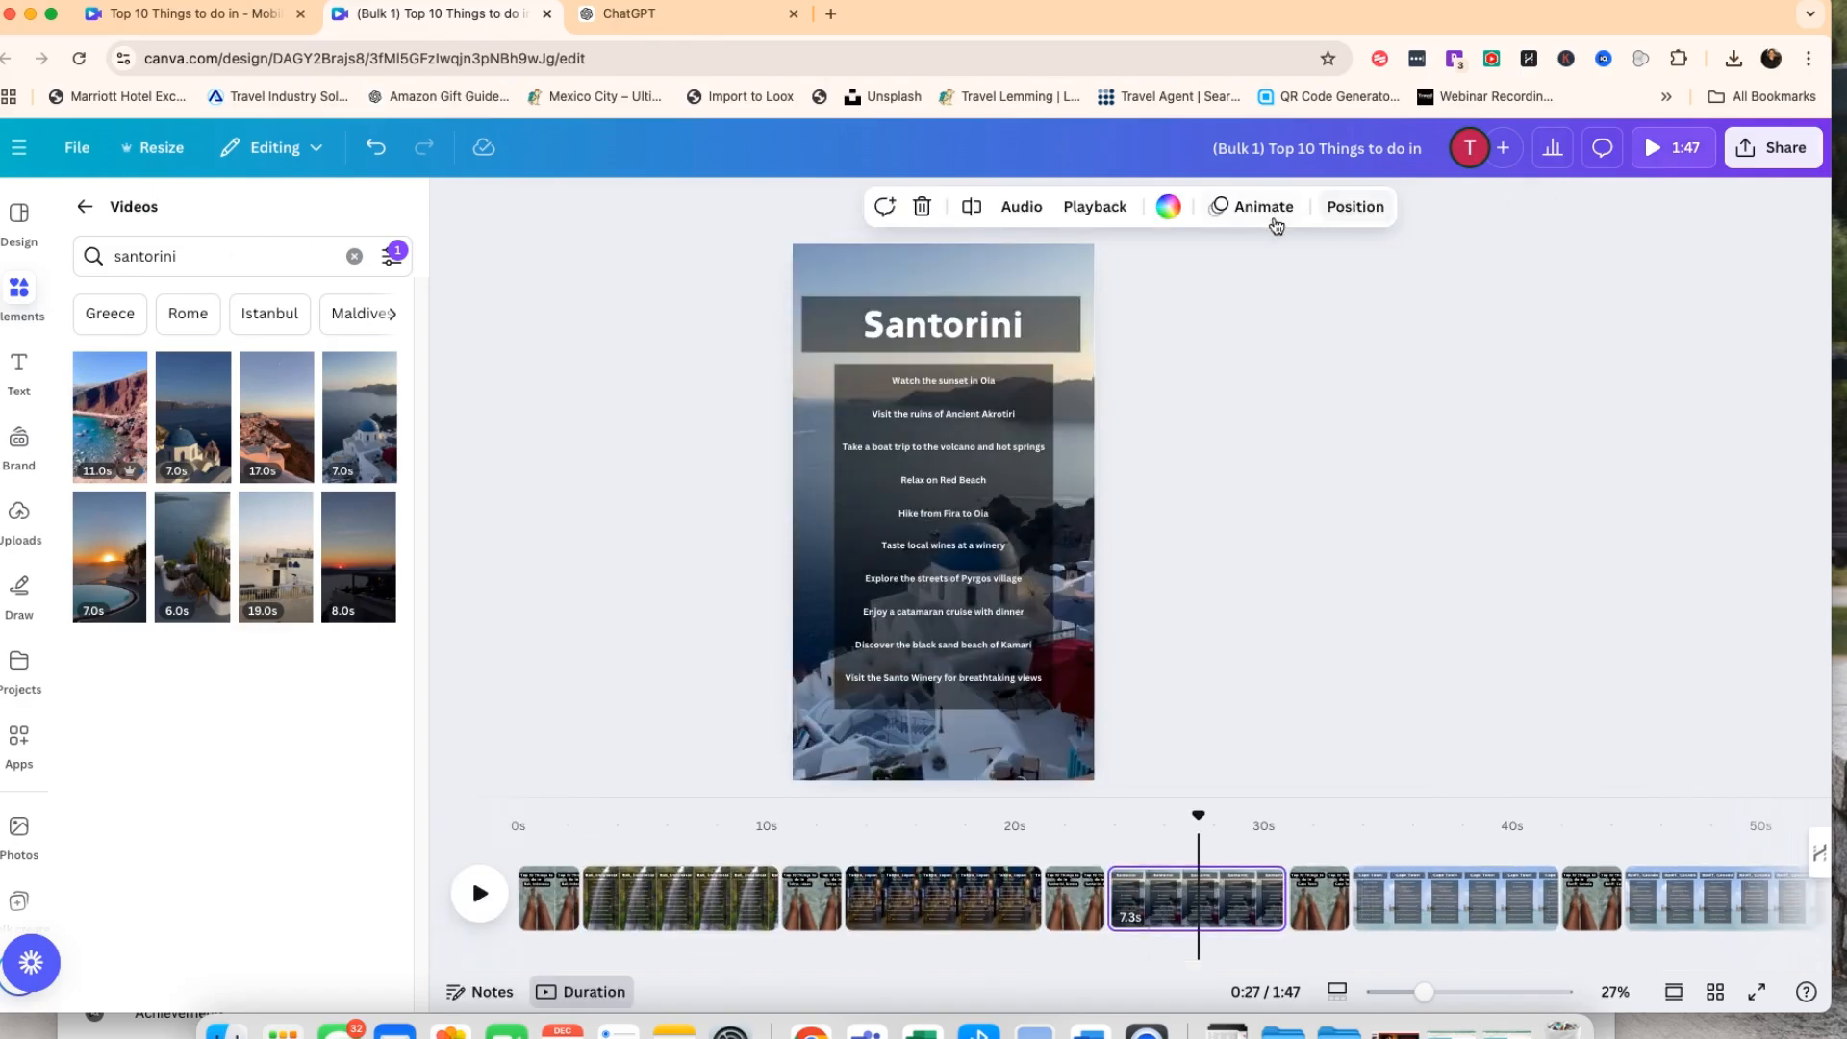
{"action": "left_click", "coordinate": [1041, 448]}
{"action": "left_click", "coordinate": [1433, 206]}
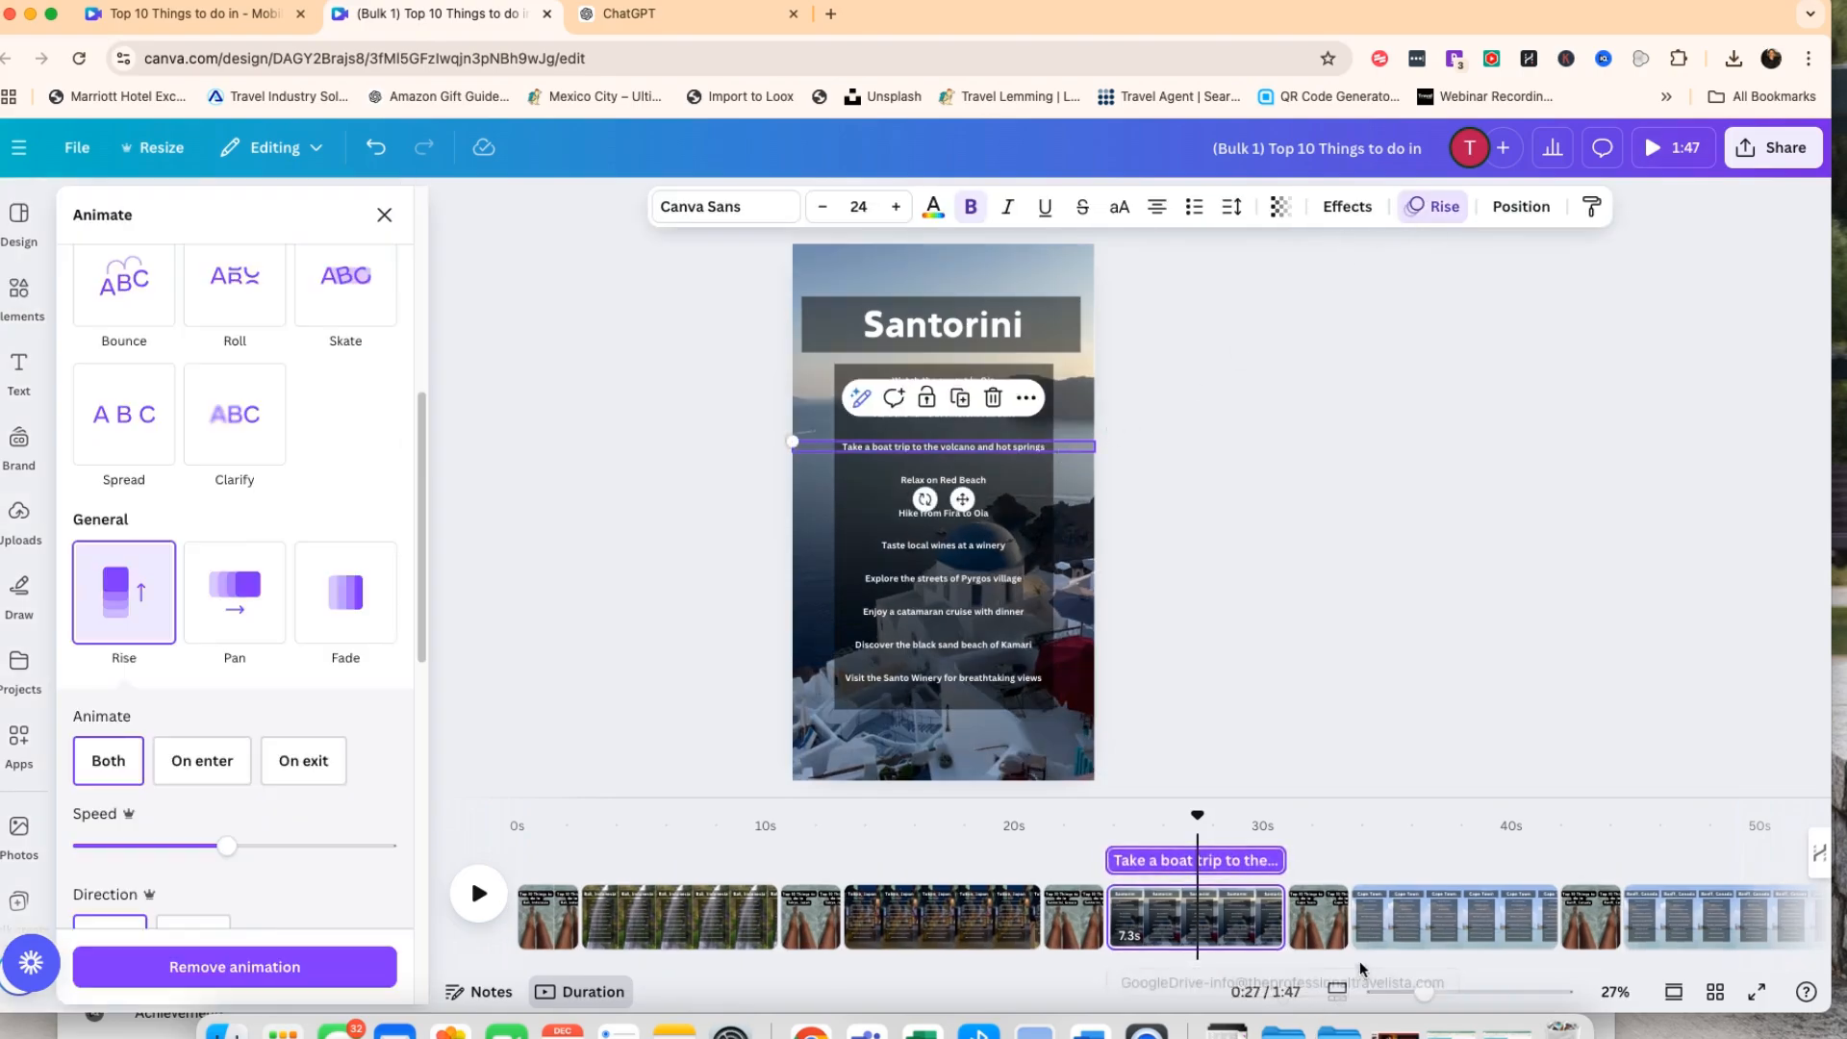
Apply the Rise page animation to the Cape Town activity list page and extend it to all pages.
{"action": "left_click", "coordinate": [1371, 934]}
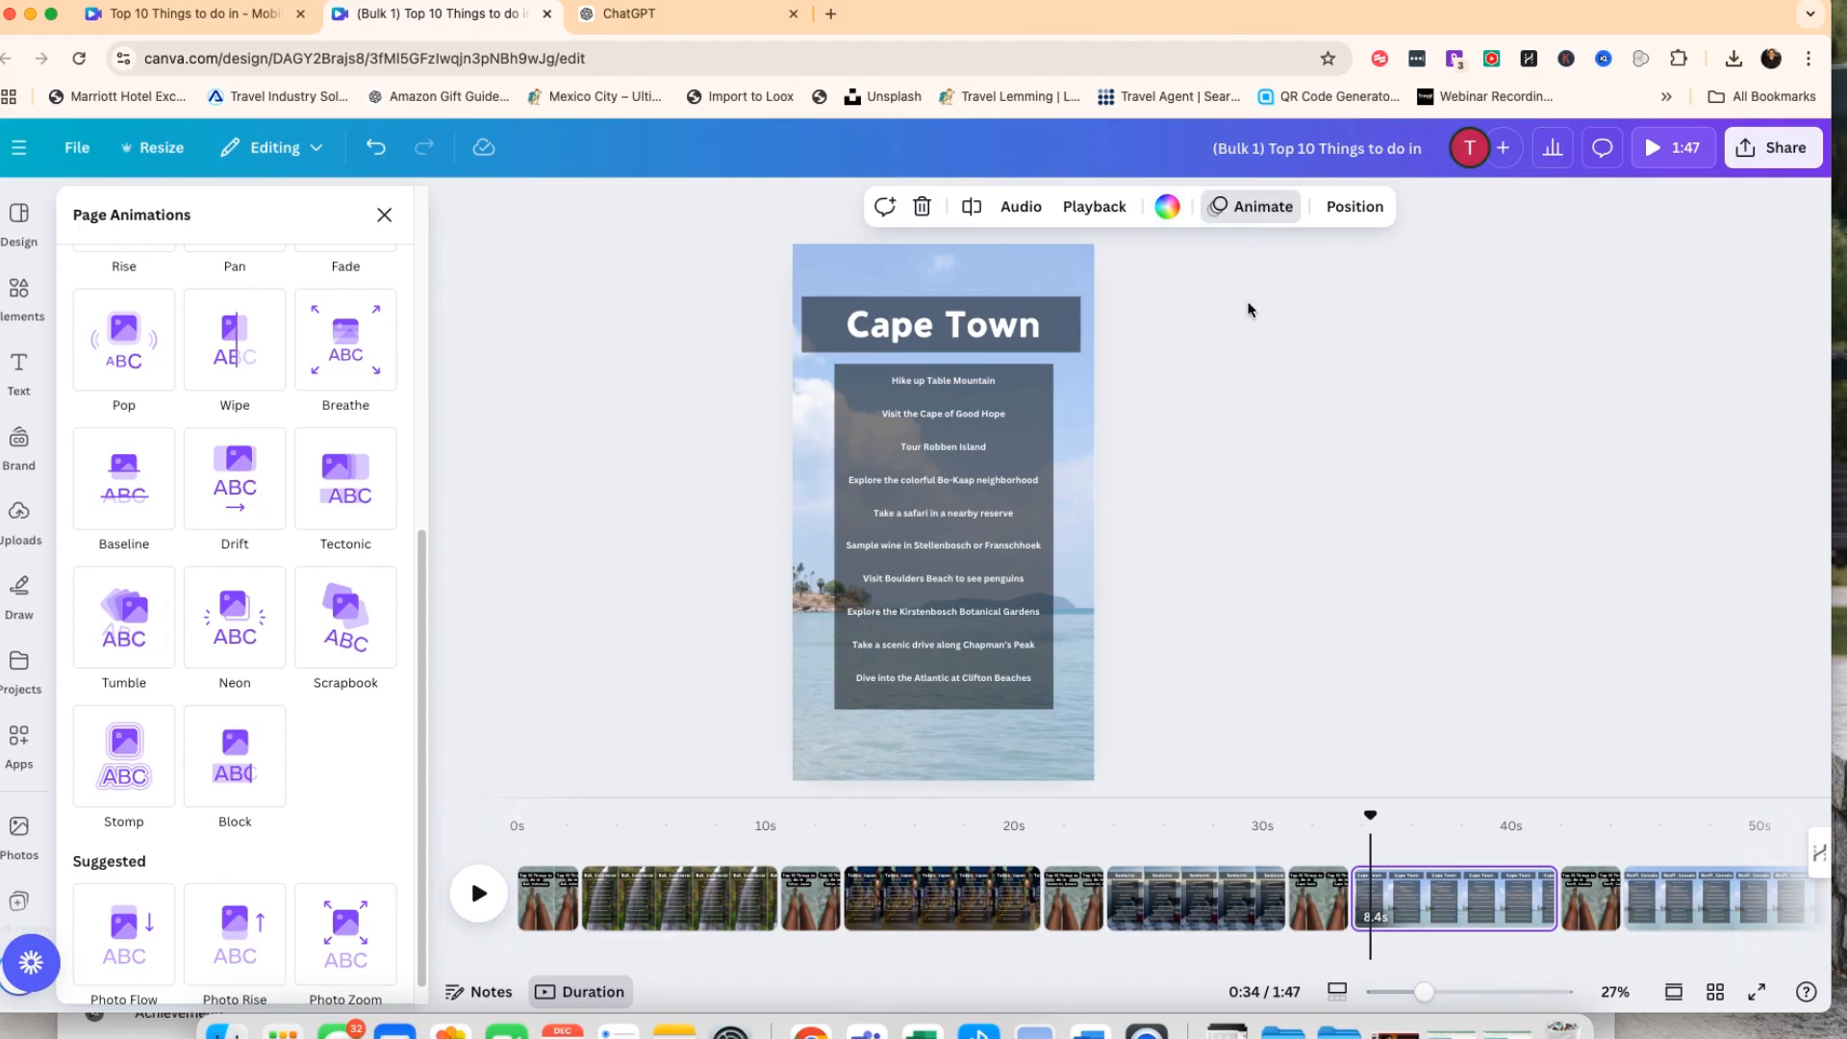
{"action": "left_click", "coordinate": [1090, 459]}
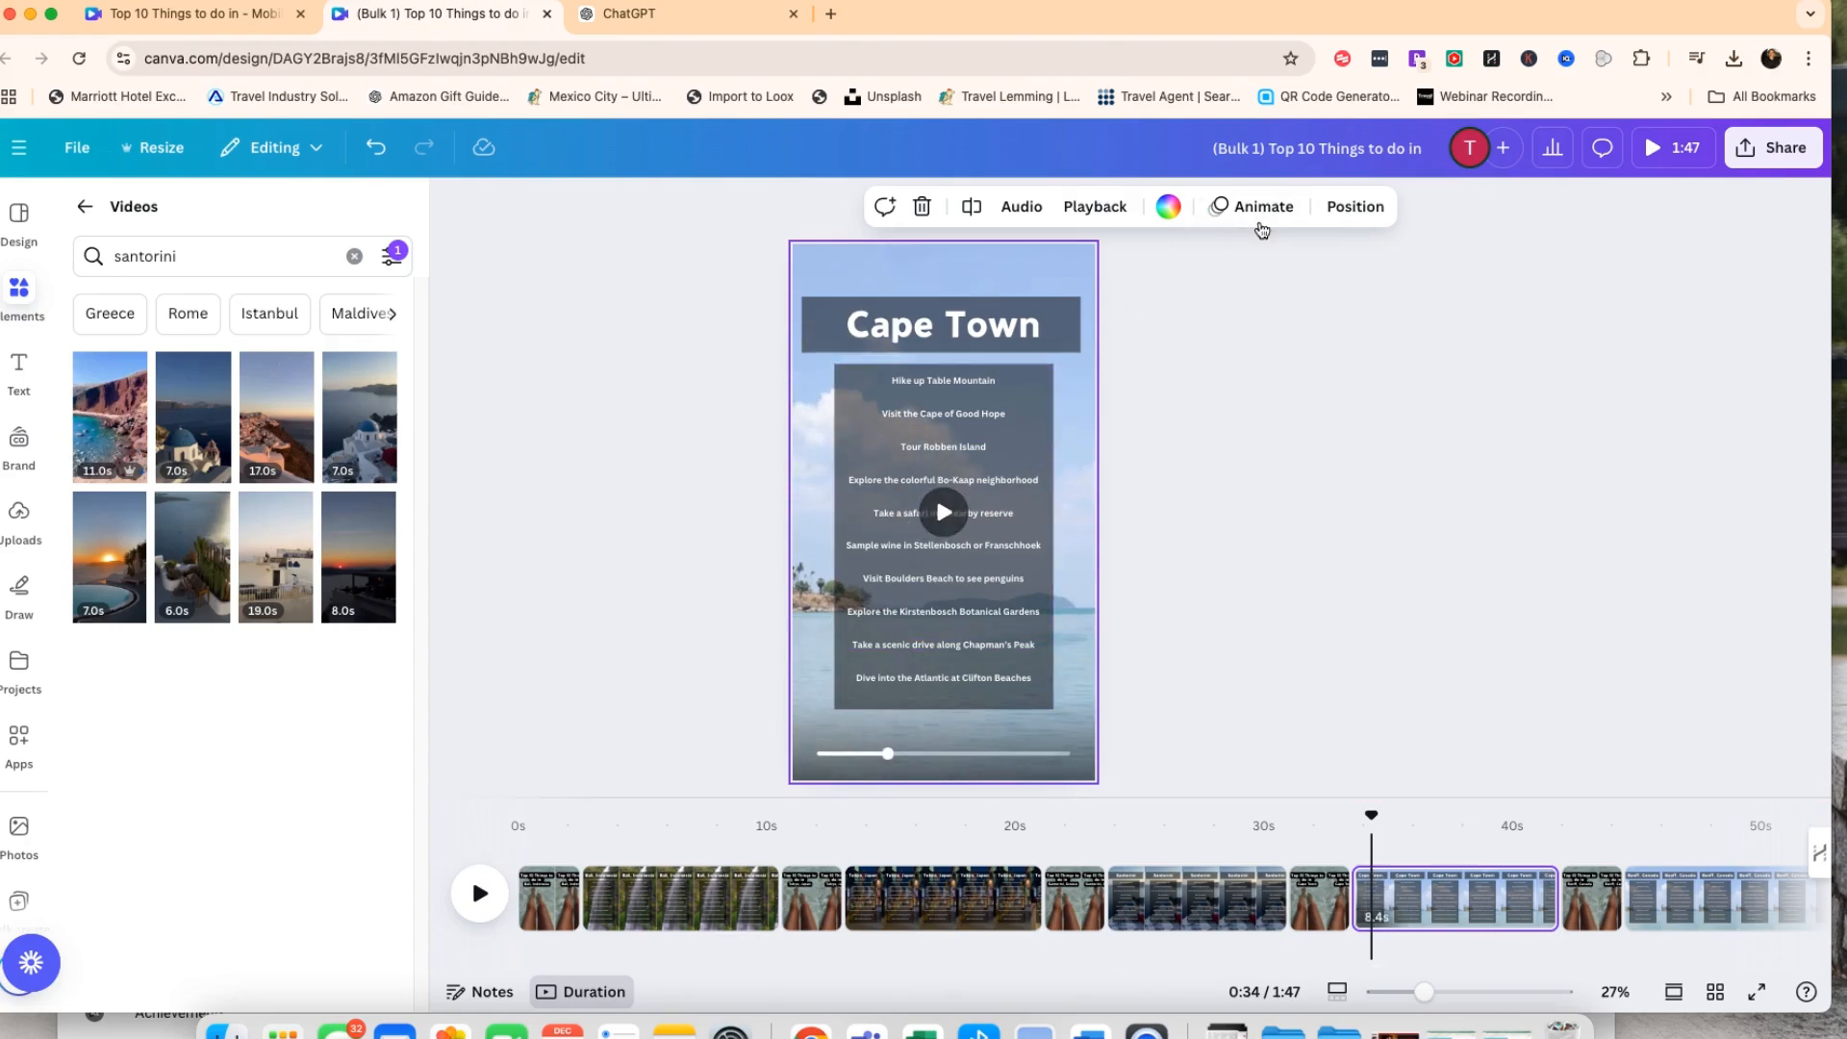
{"action": "left_click", "coordinate": [1257, 220]}
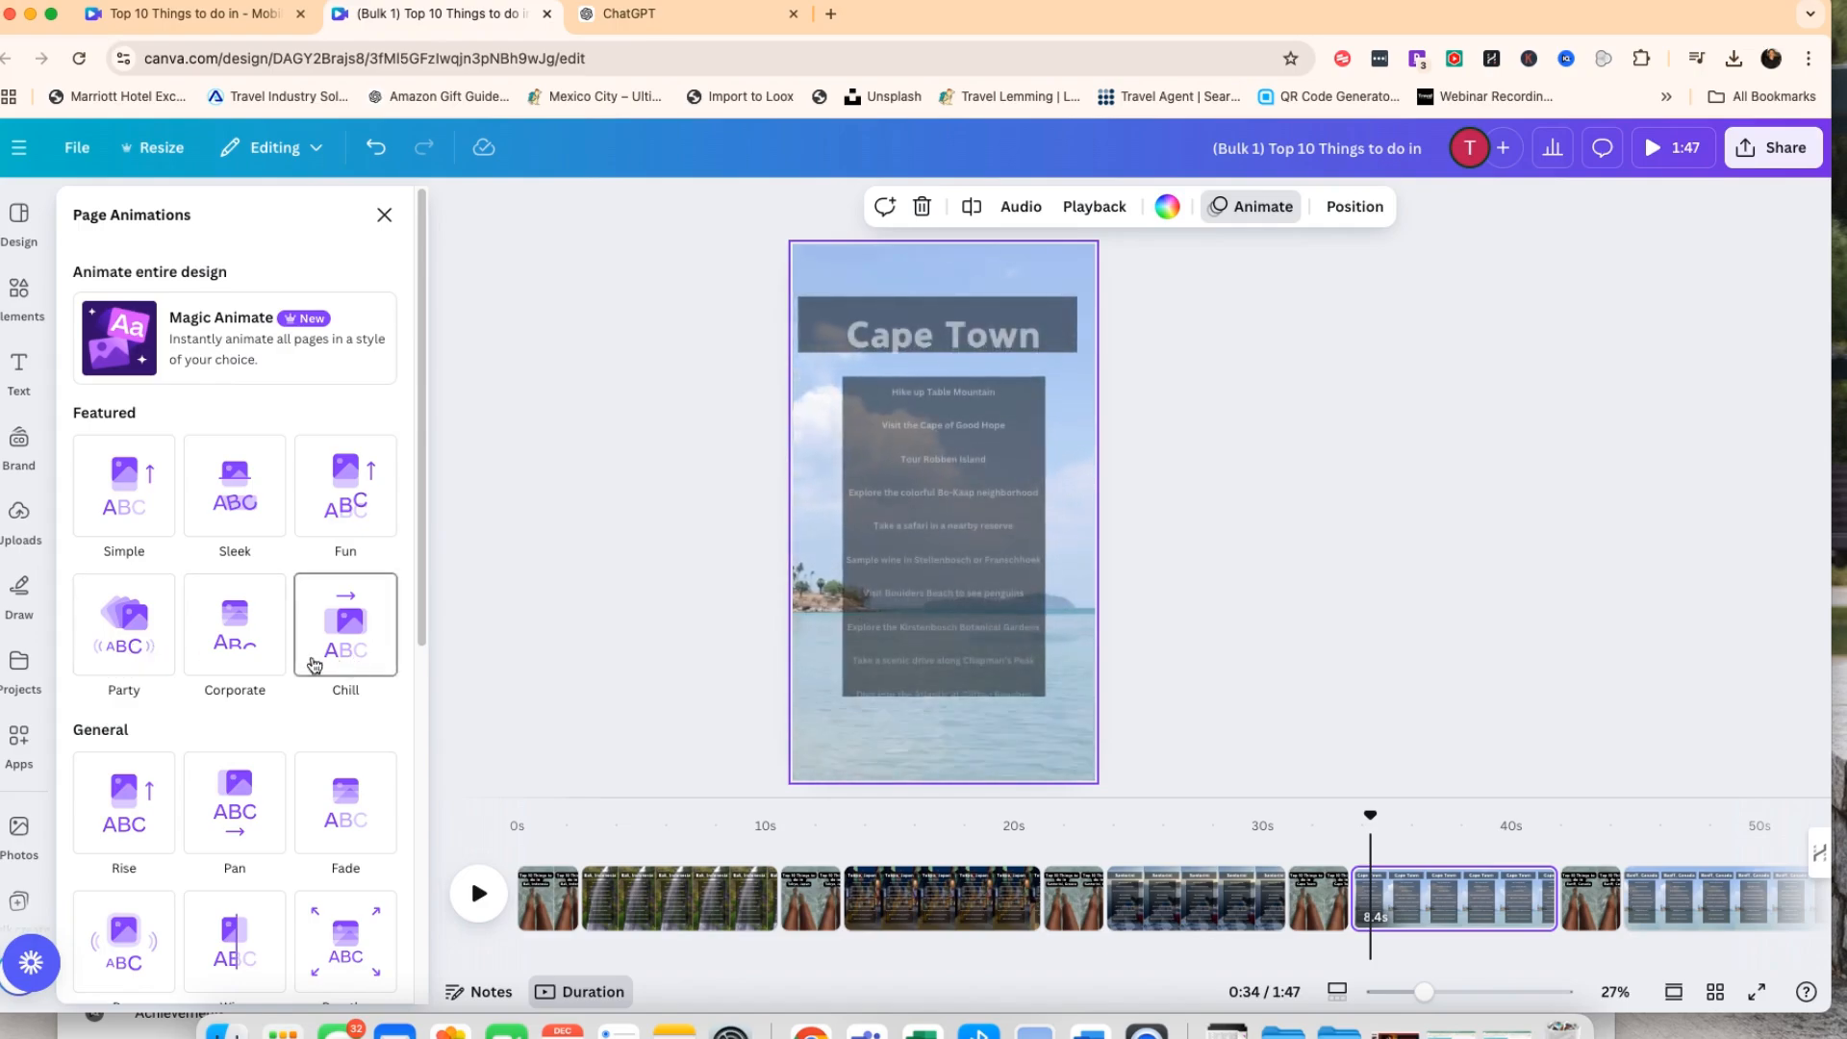
{"action": "left_click", "coordinate": [132, 823]}
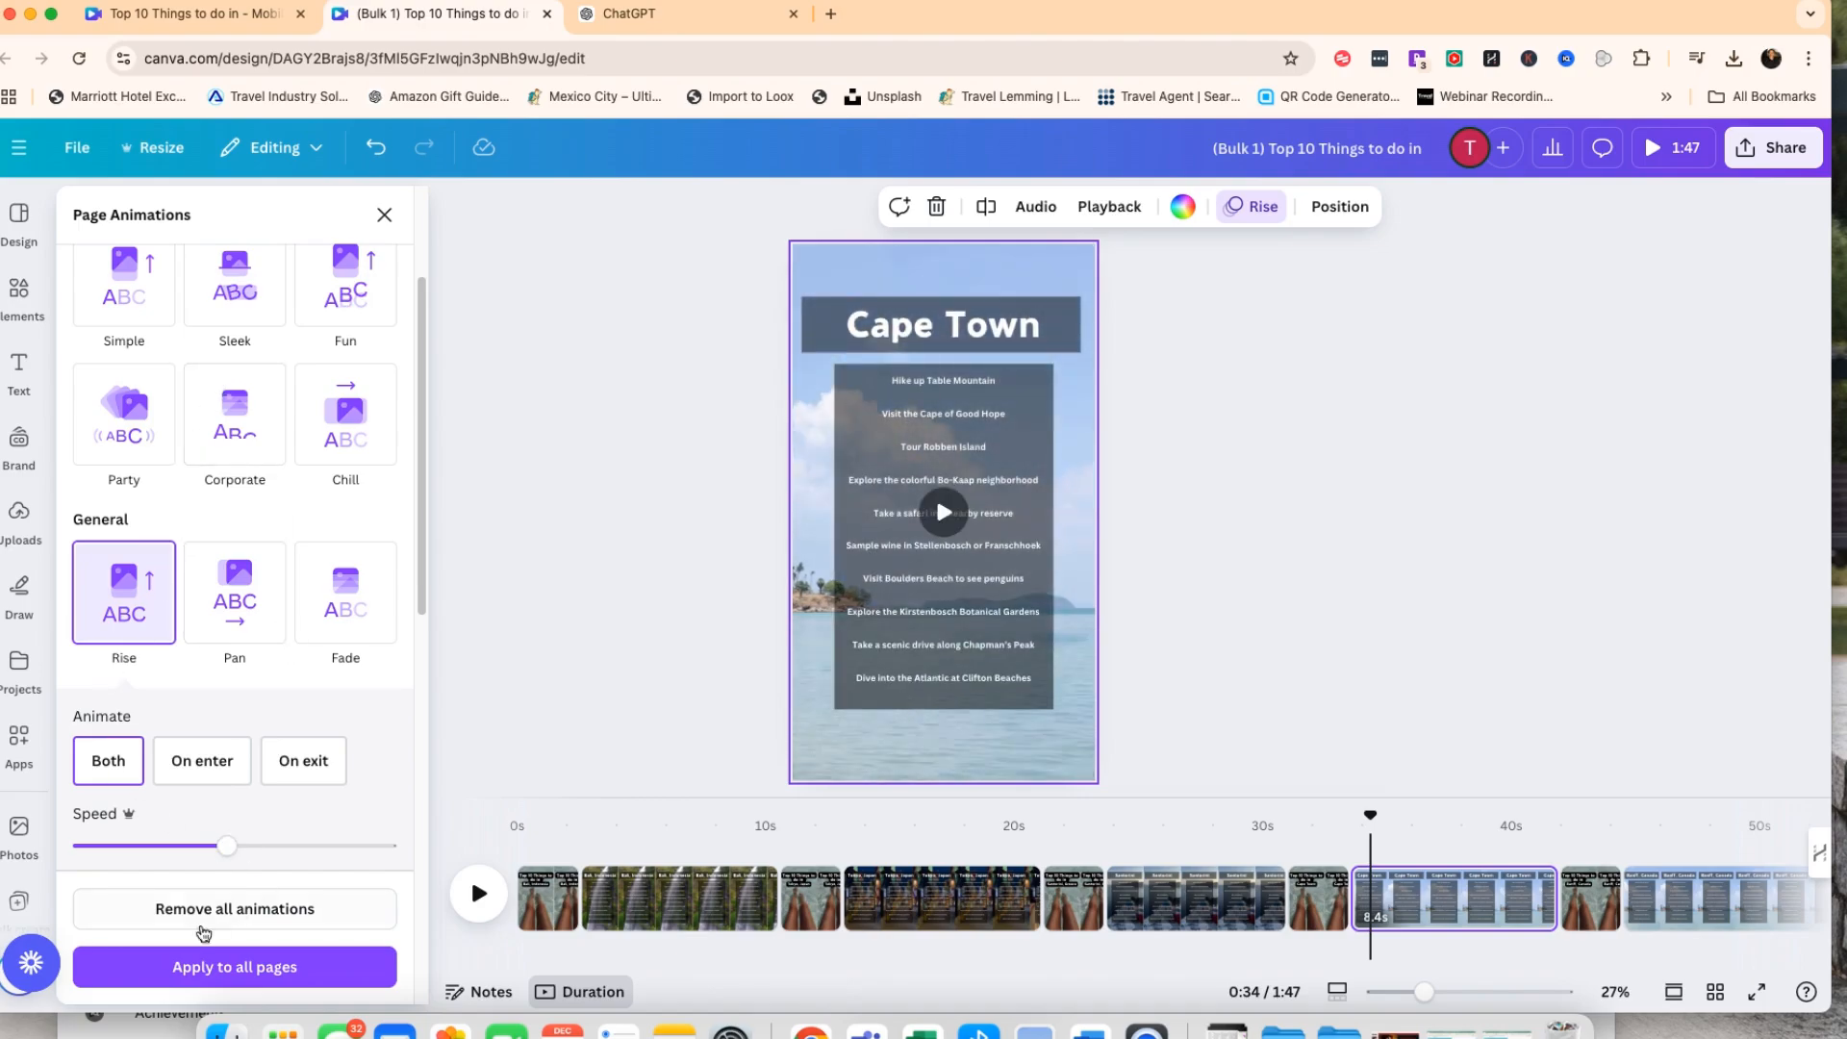
{"action": "left_click", "coordinate": [224, 970]}
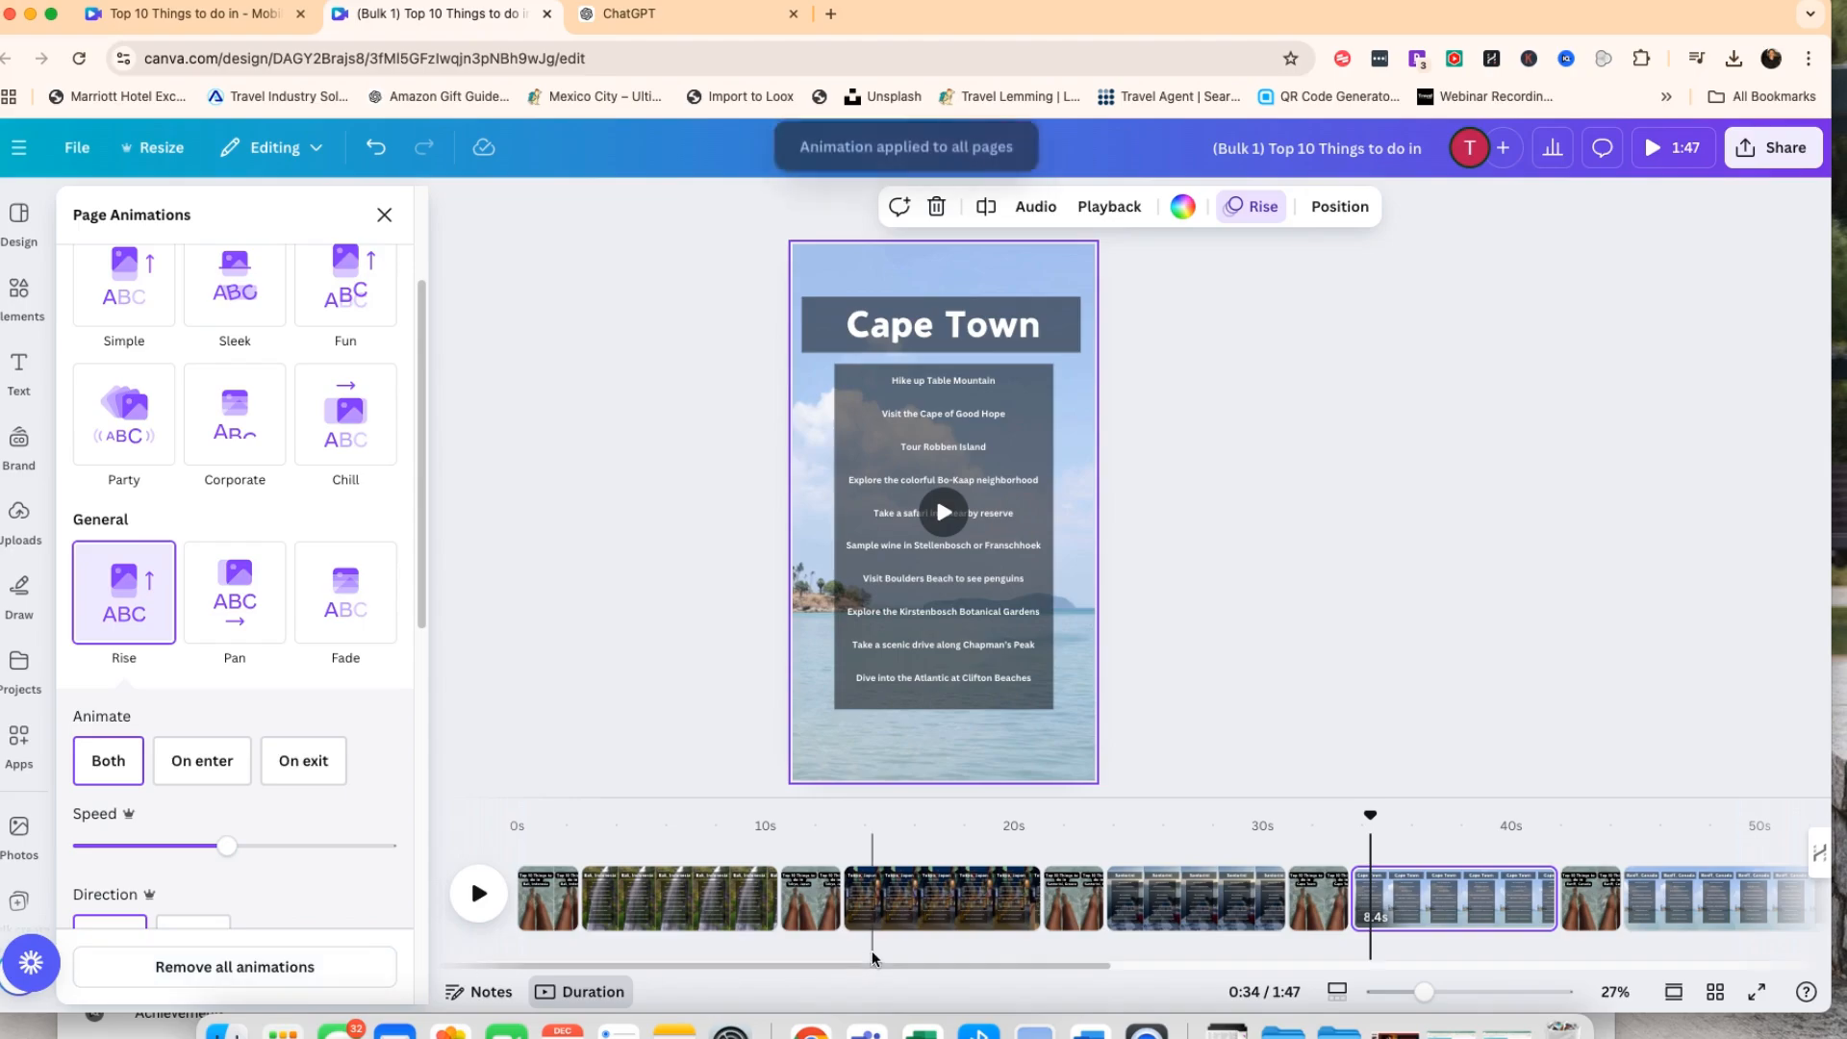
{"action": "left_click", "coordinate": [1717, 500]}
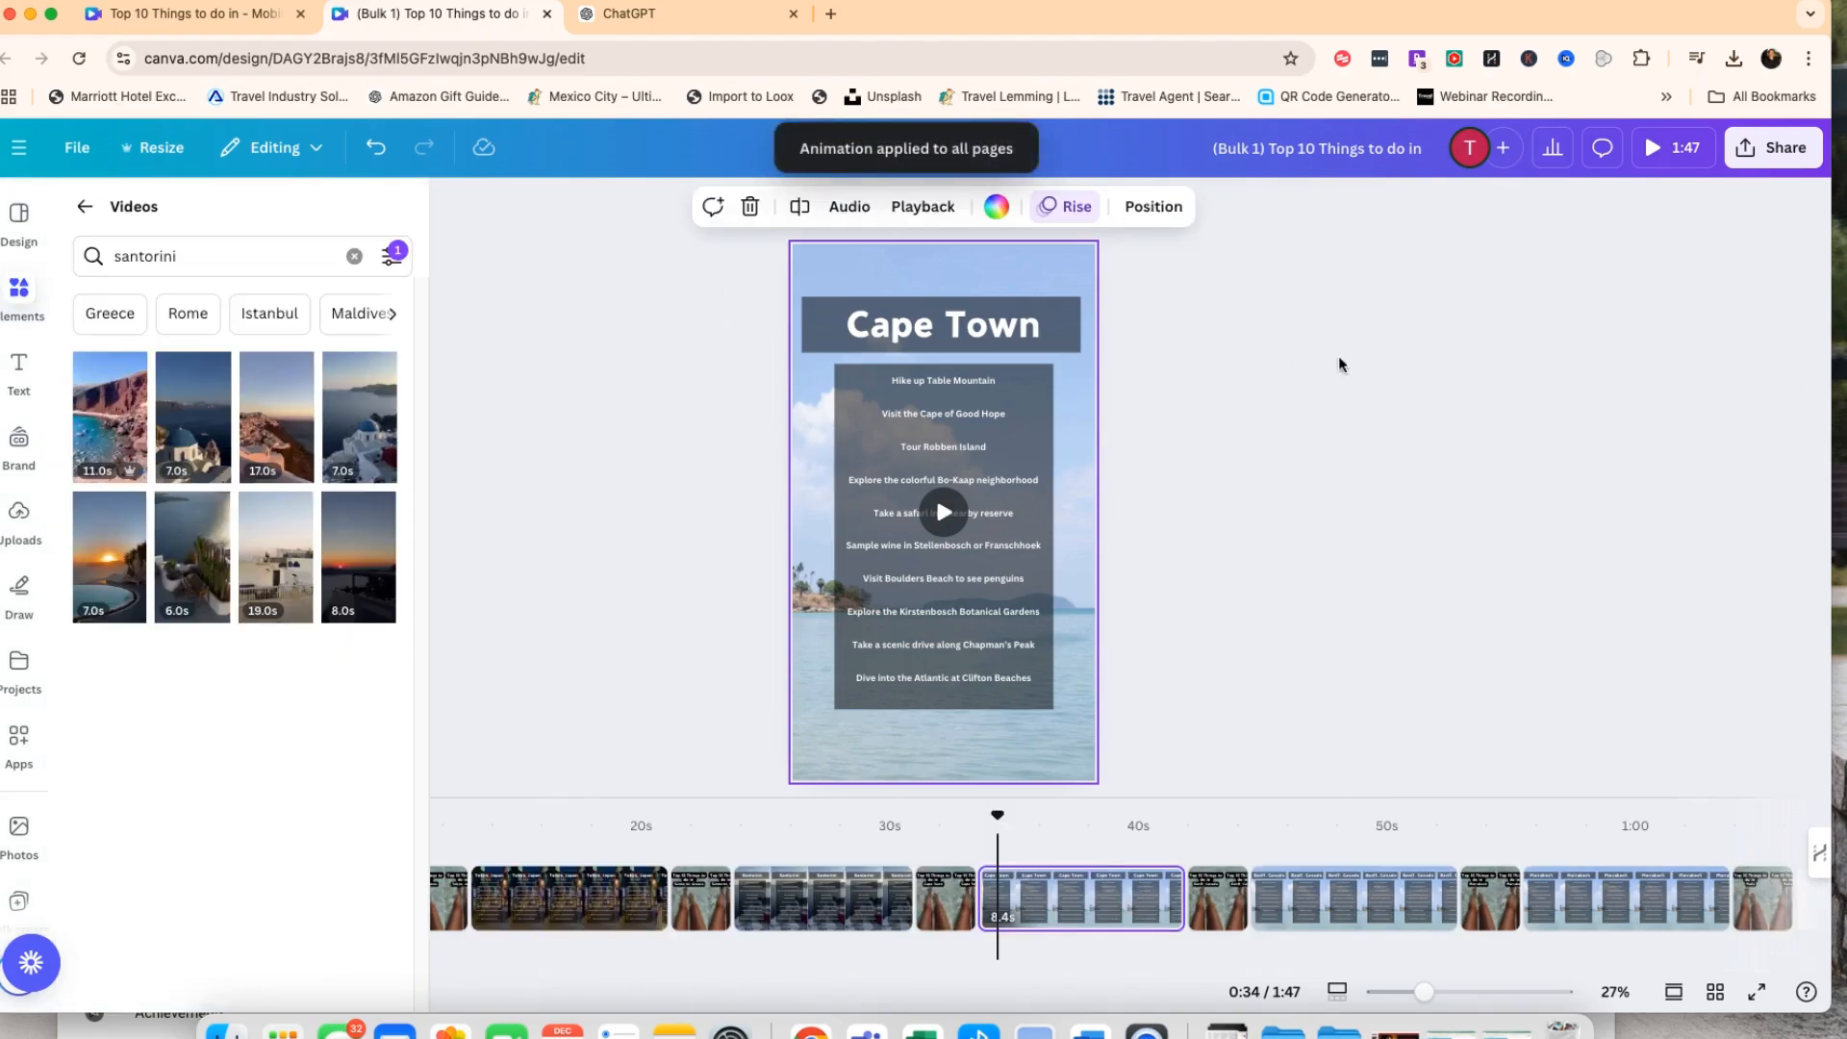
{"action": "left_click", "coordinate": [624, 660]}
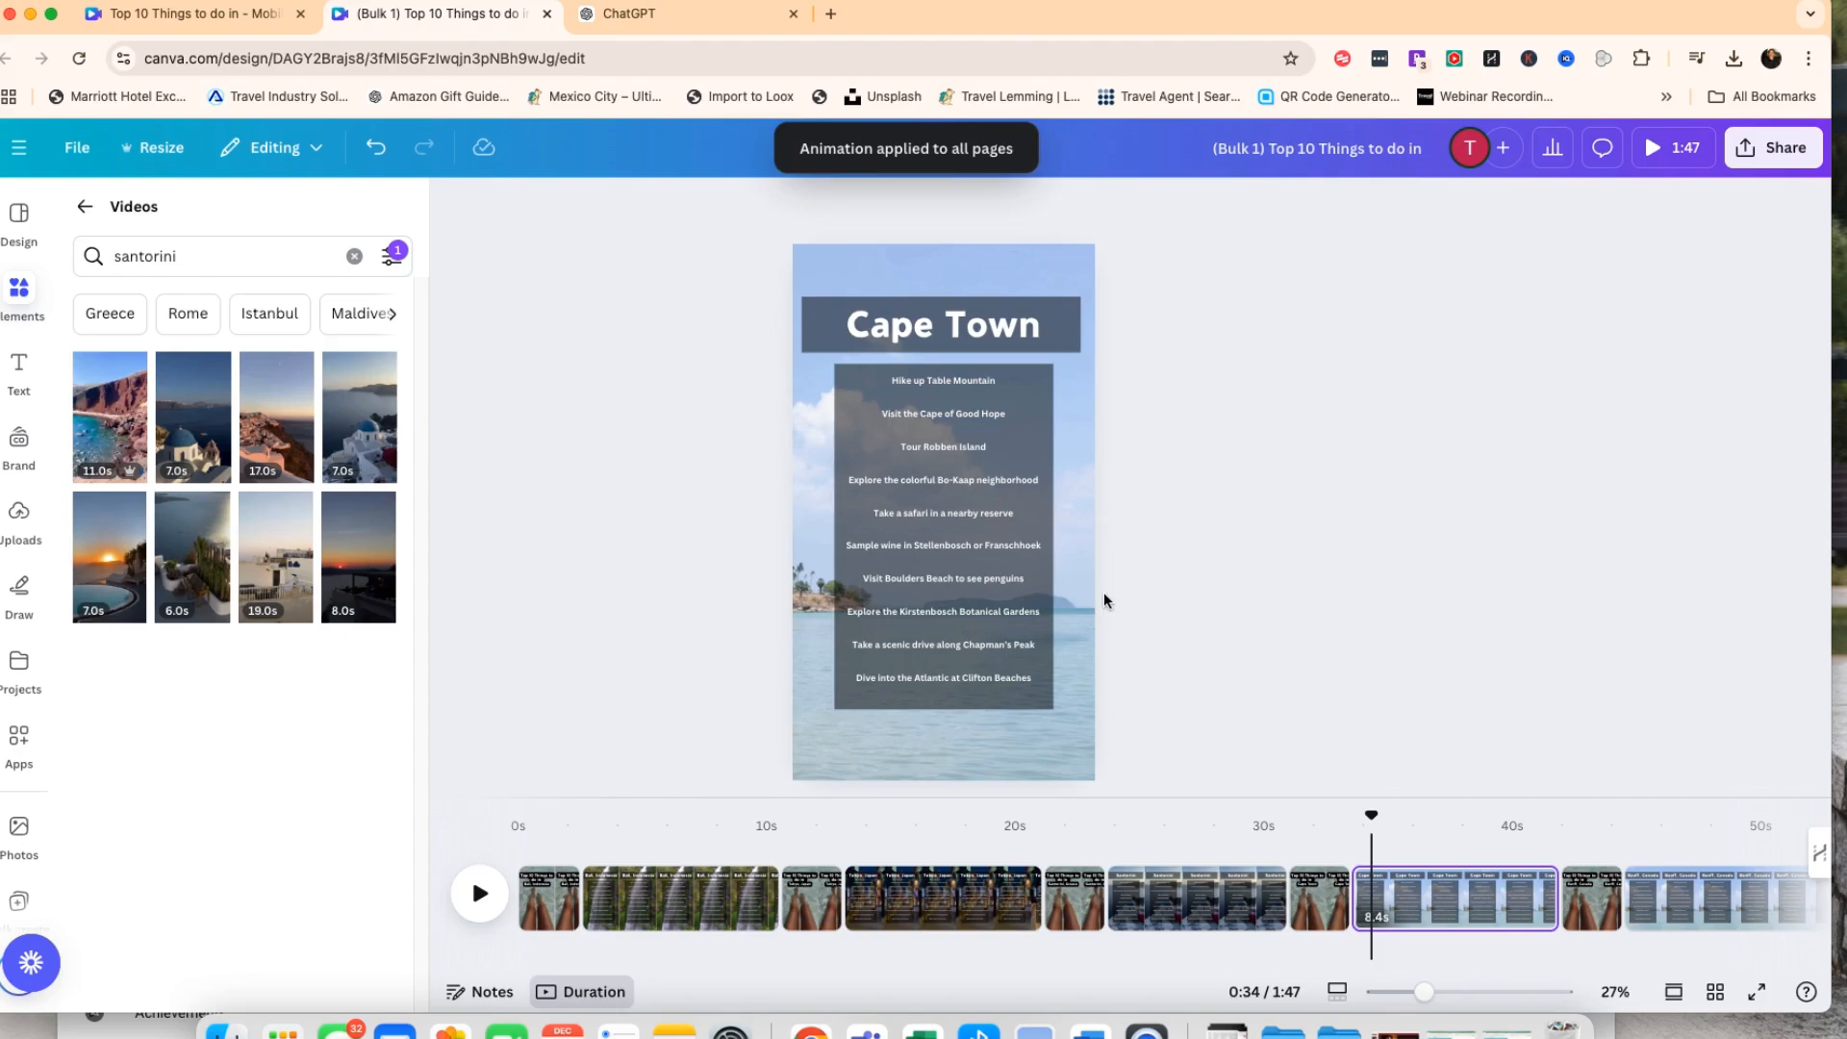
Enlarge the Cape Town page view to 45% and look over the design's sharing and download options.
{"action": "left_click", "coordinate": [1085, 612]}
{"action": "left_click", "coordinate": [1067, 536]}
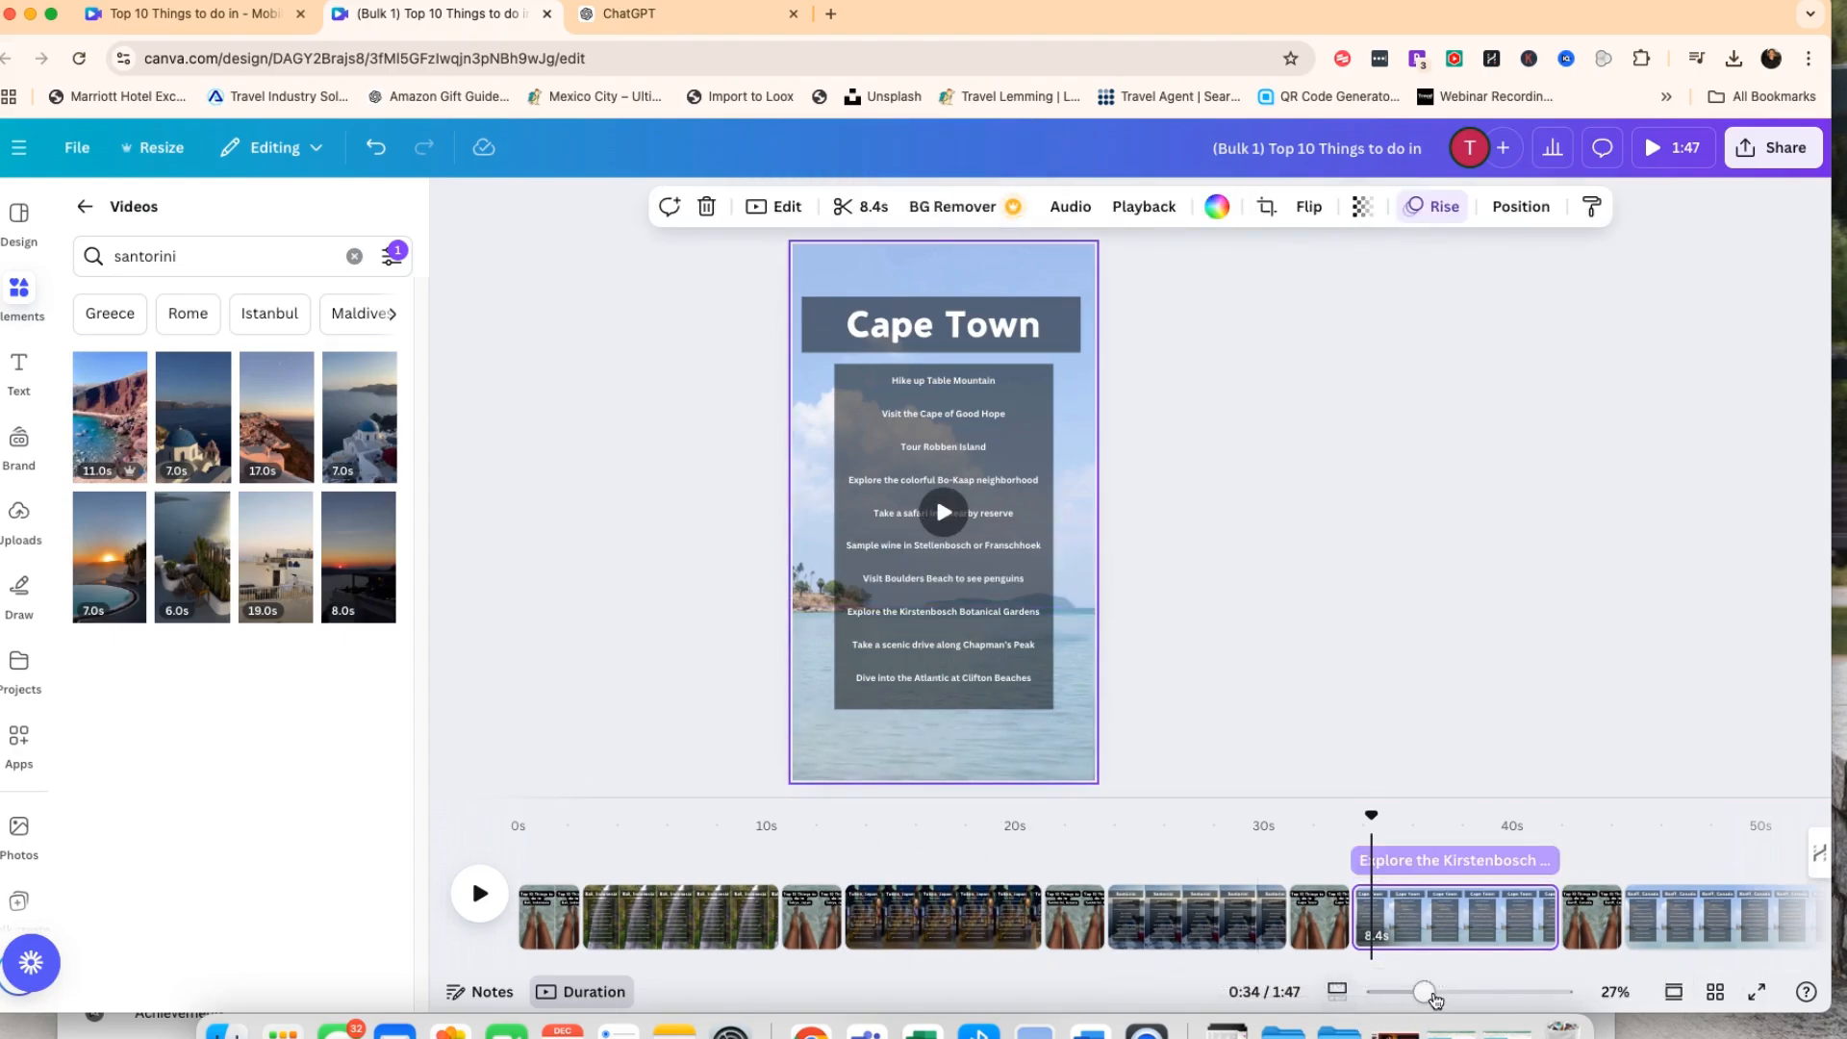
{"action": "left_click_drag", "start_coordinate": [1422, 993], "coordinate": [1447, 992]}
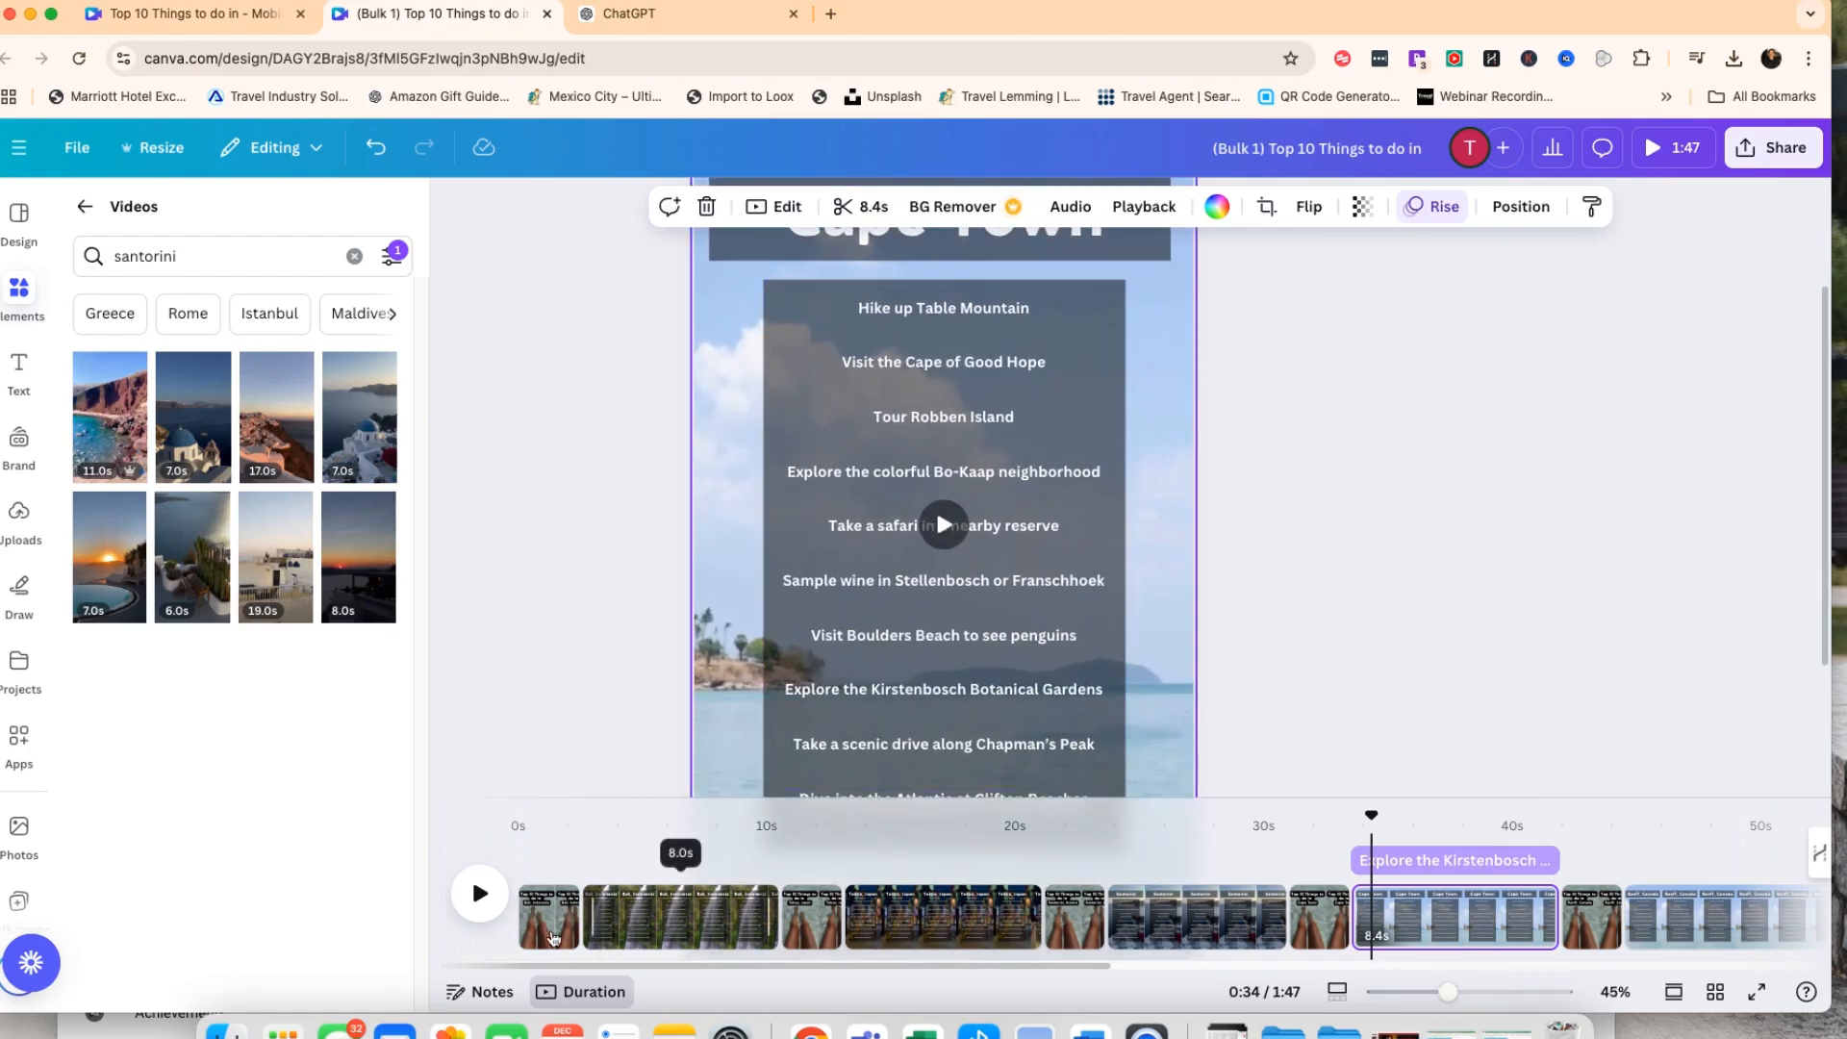
{"action": "left_click", "coordinate": [1600, 445]}
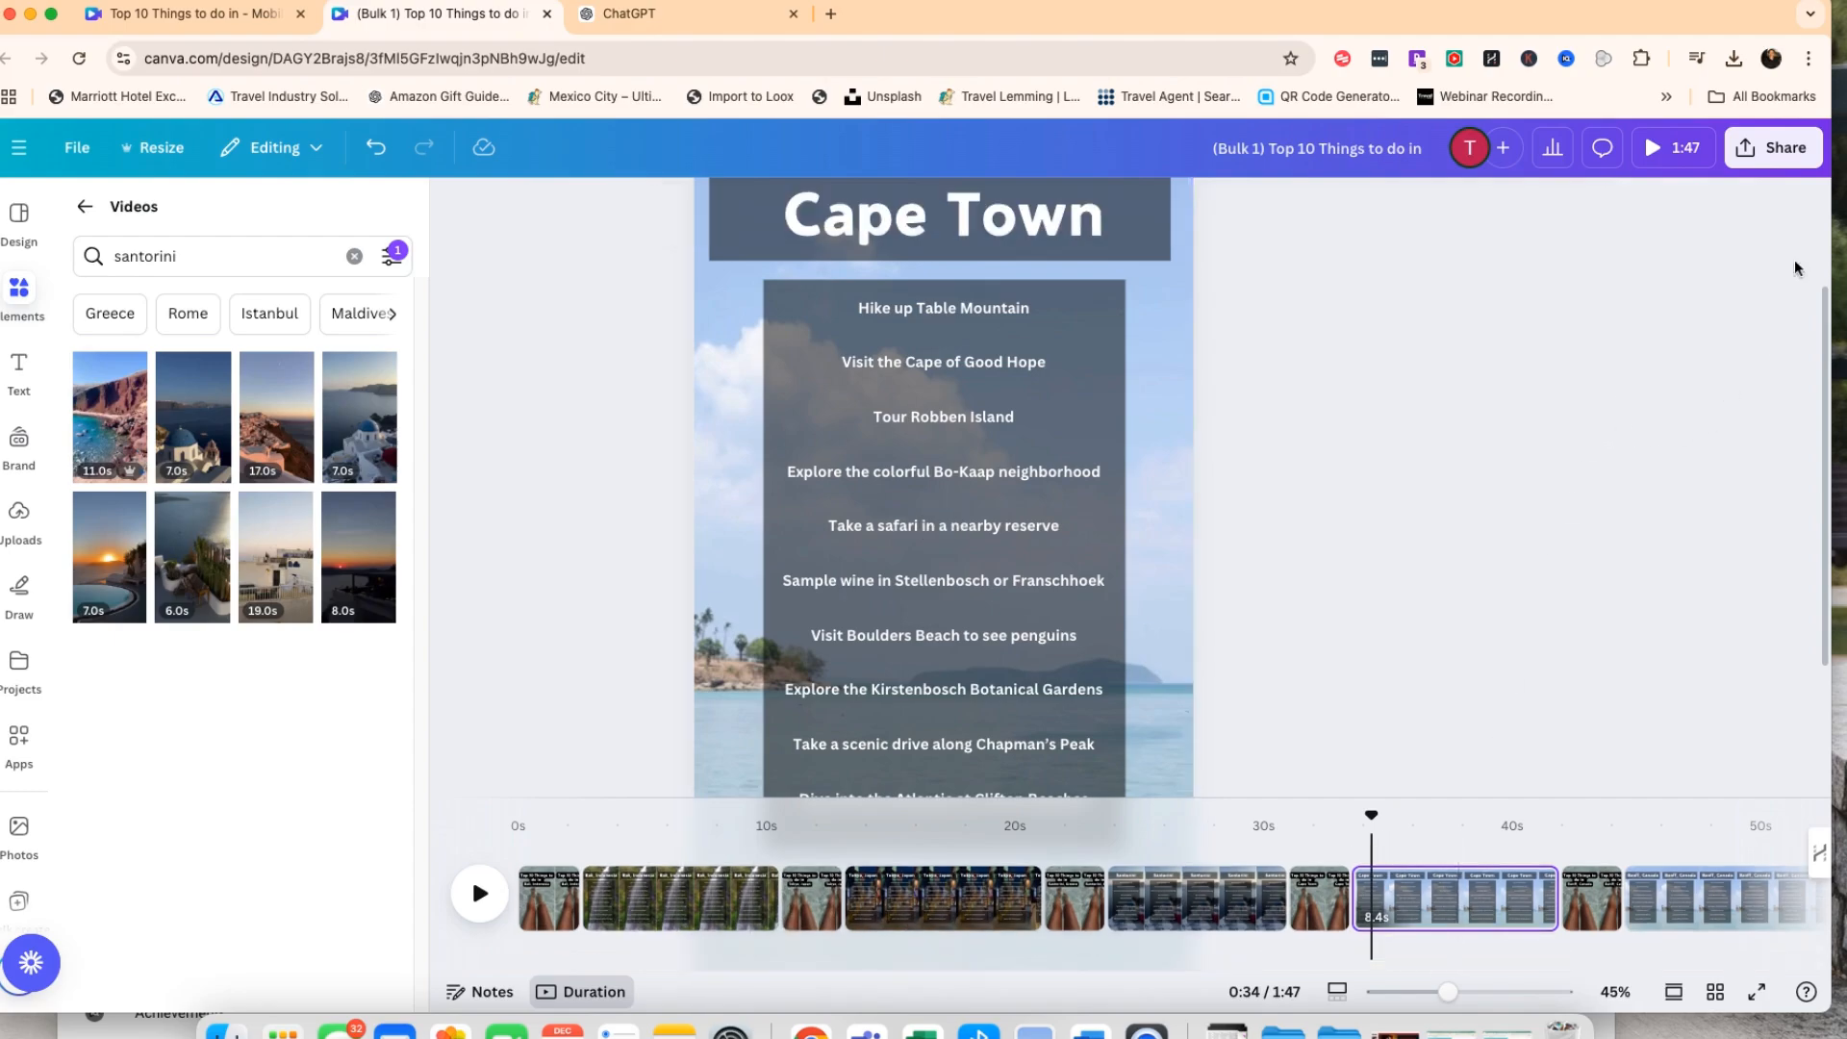
{"action": "left_click", "coordinate": [1796, 165]}
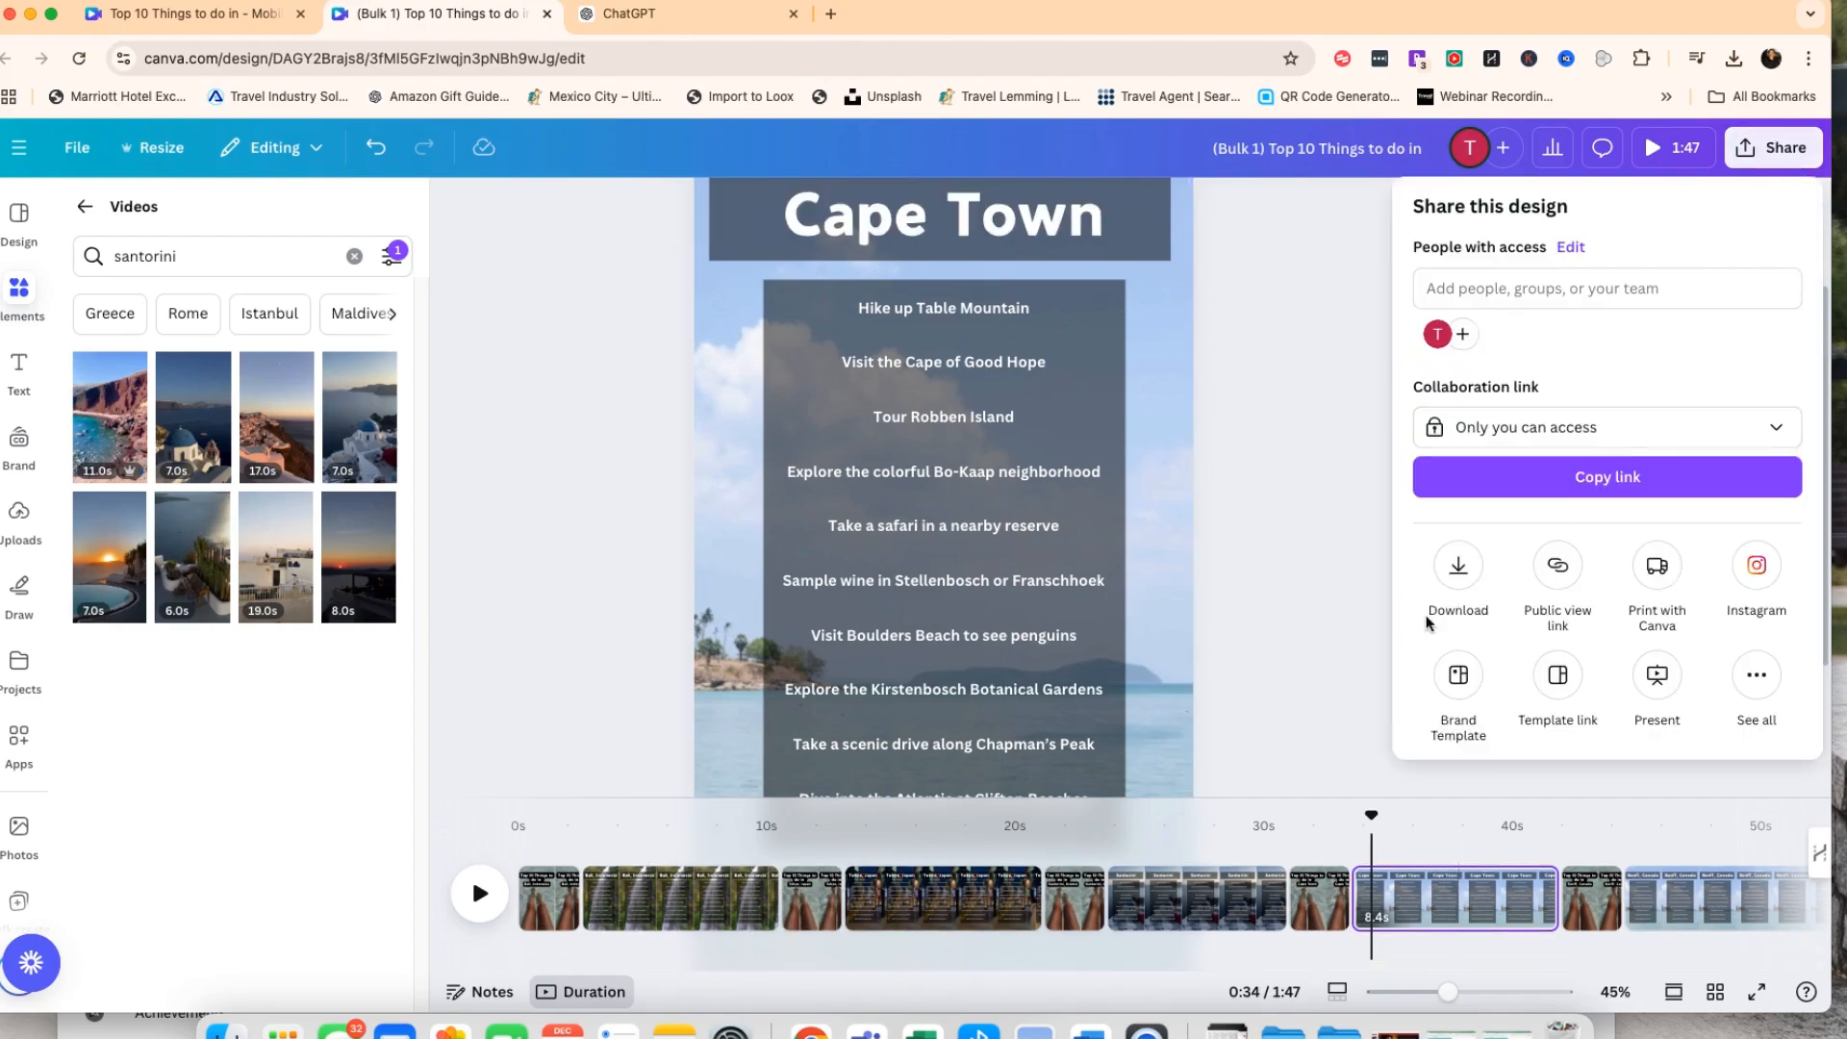
{"action": "left_click", "coordinate": [1374, 716]}
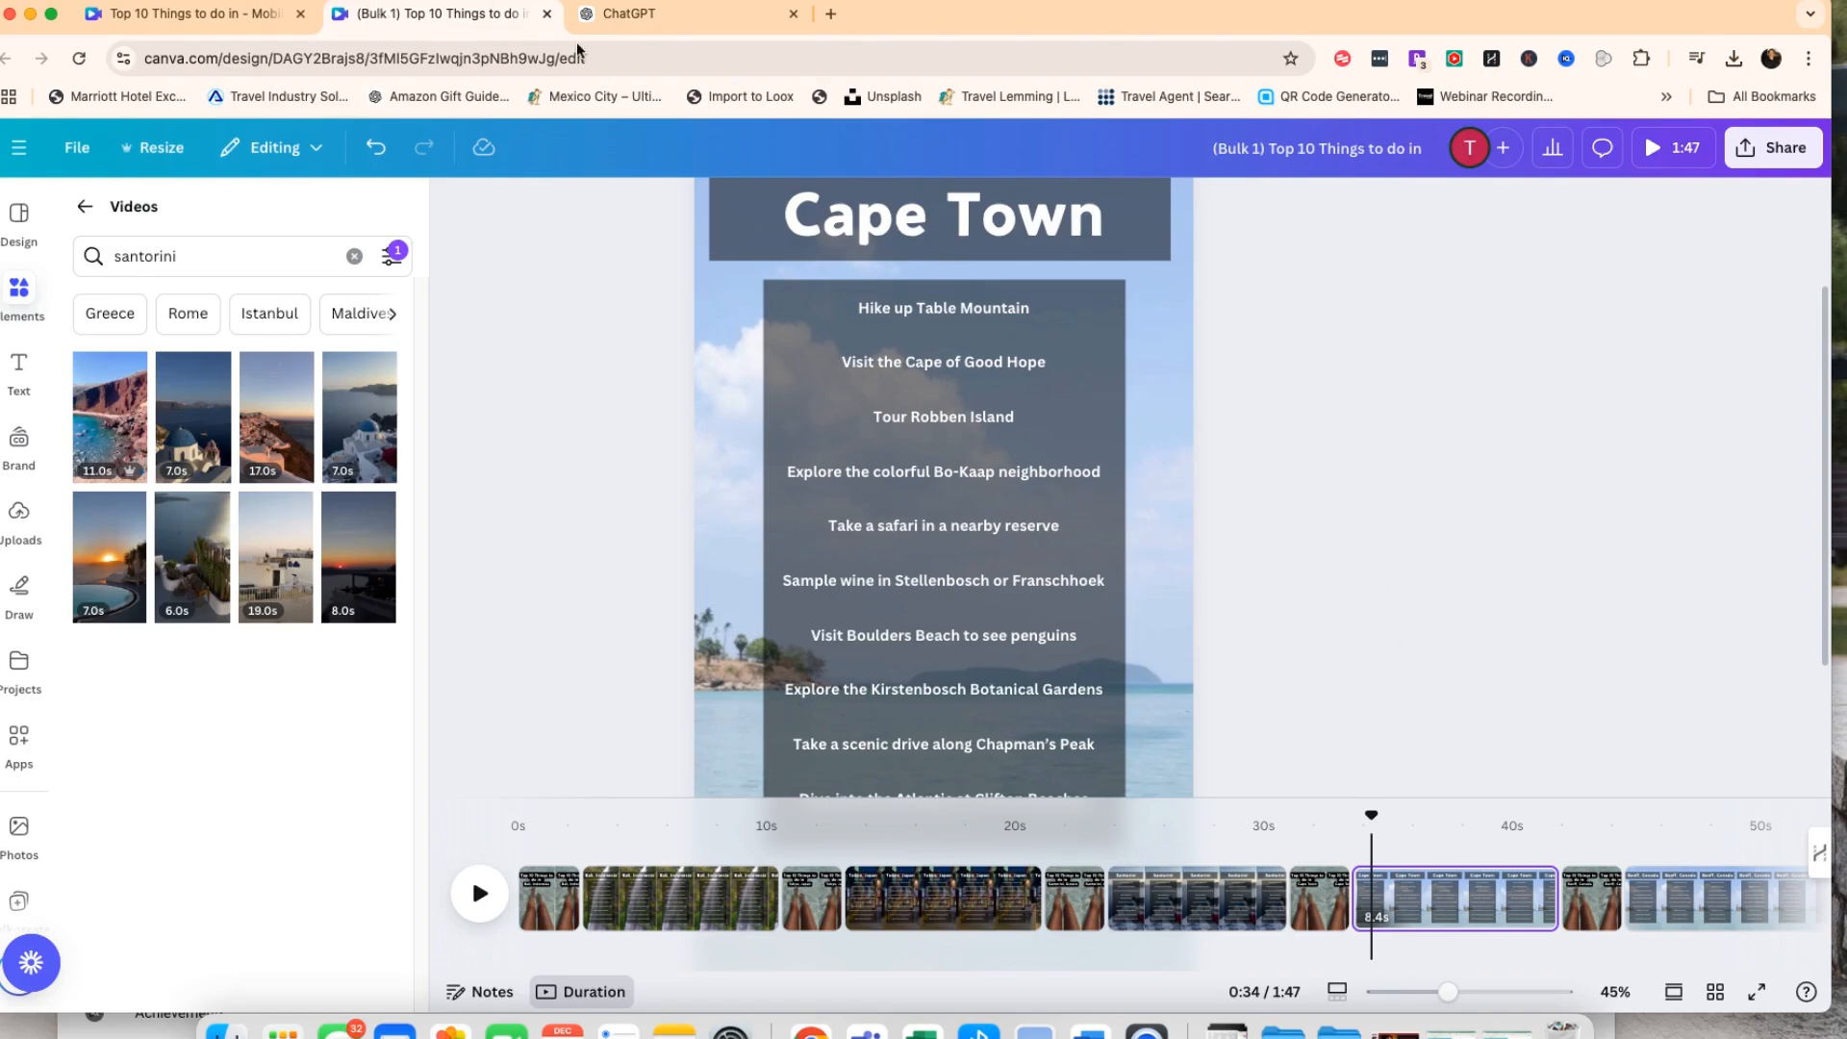
Switch to ChatGPT and send: "i like posting lists like this. please give me 20 top lists for various activities and destinations.".
{"action": "left_click", "coordinate": [707, 29]}
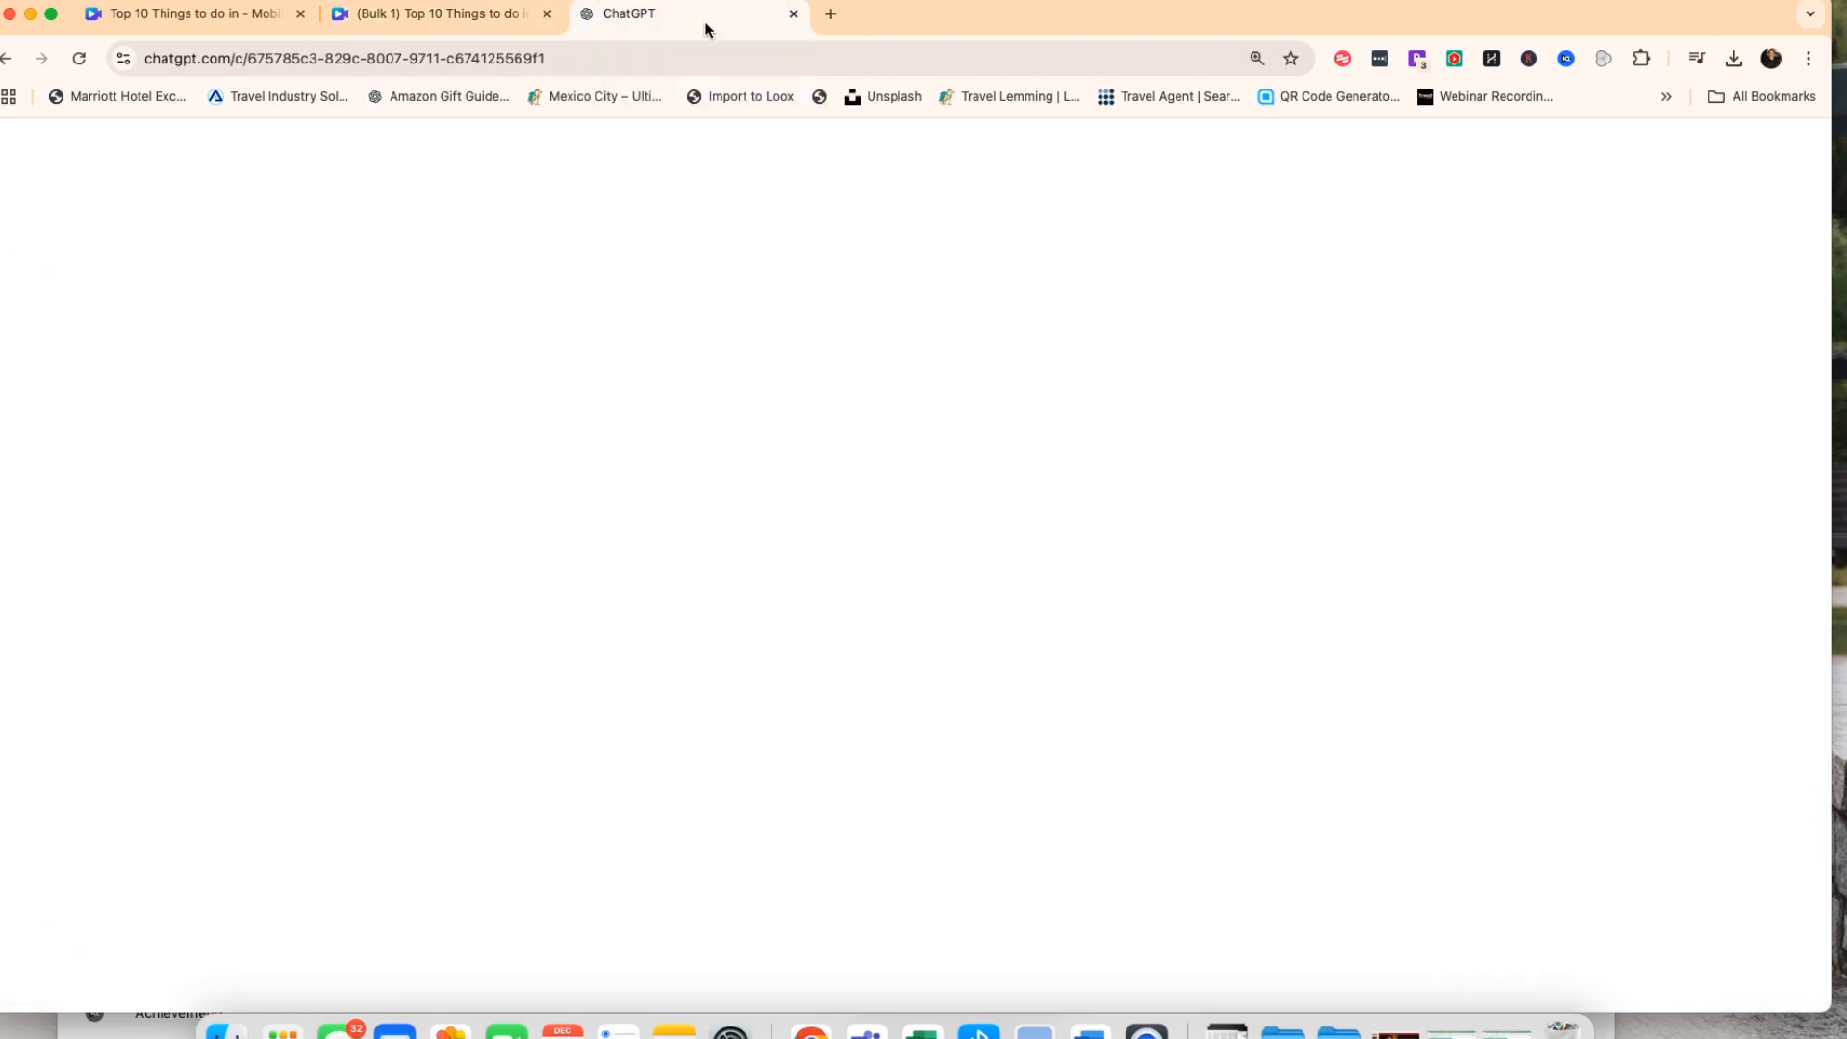
{"action": "scroll", "coordinate": [837, 556], "scroll_direction": "down", "scroll_amount": 3}
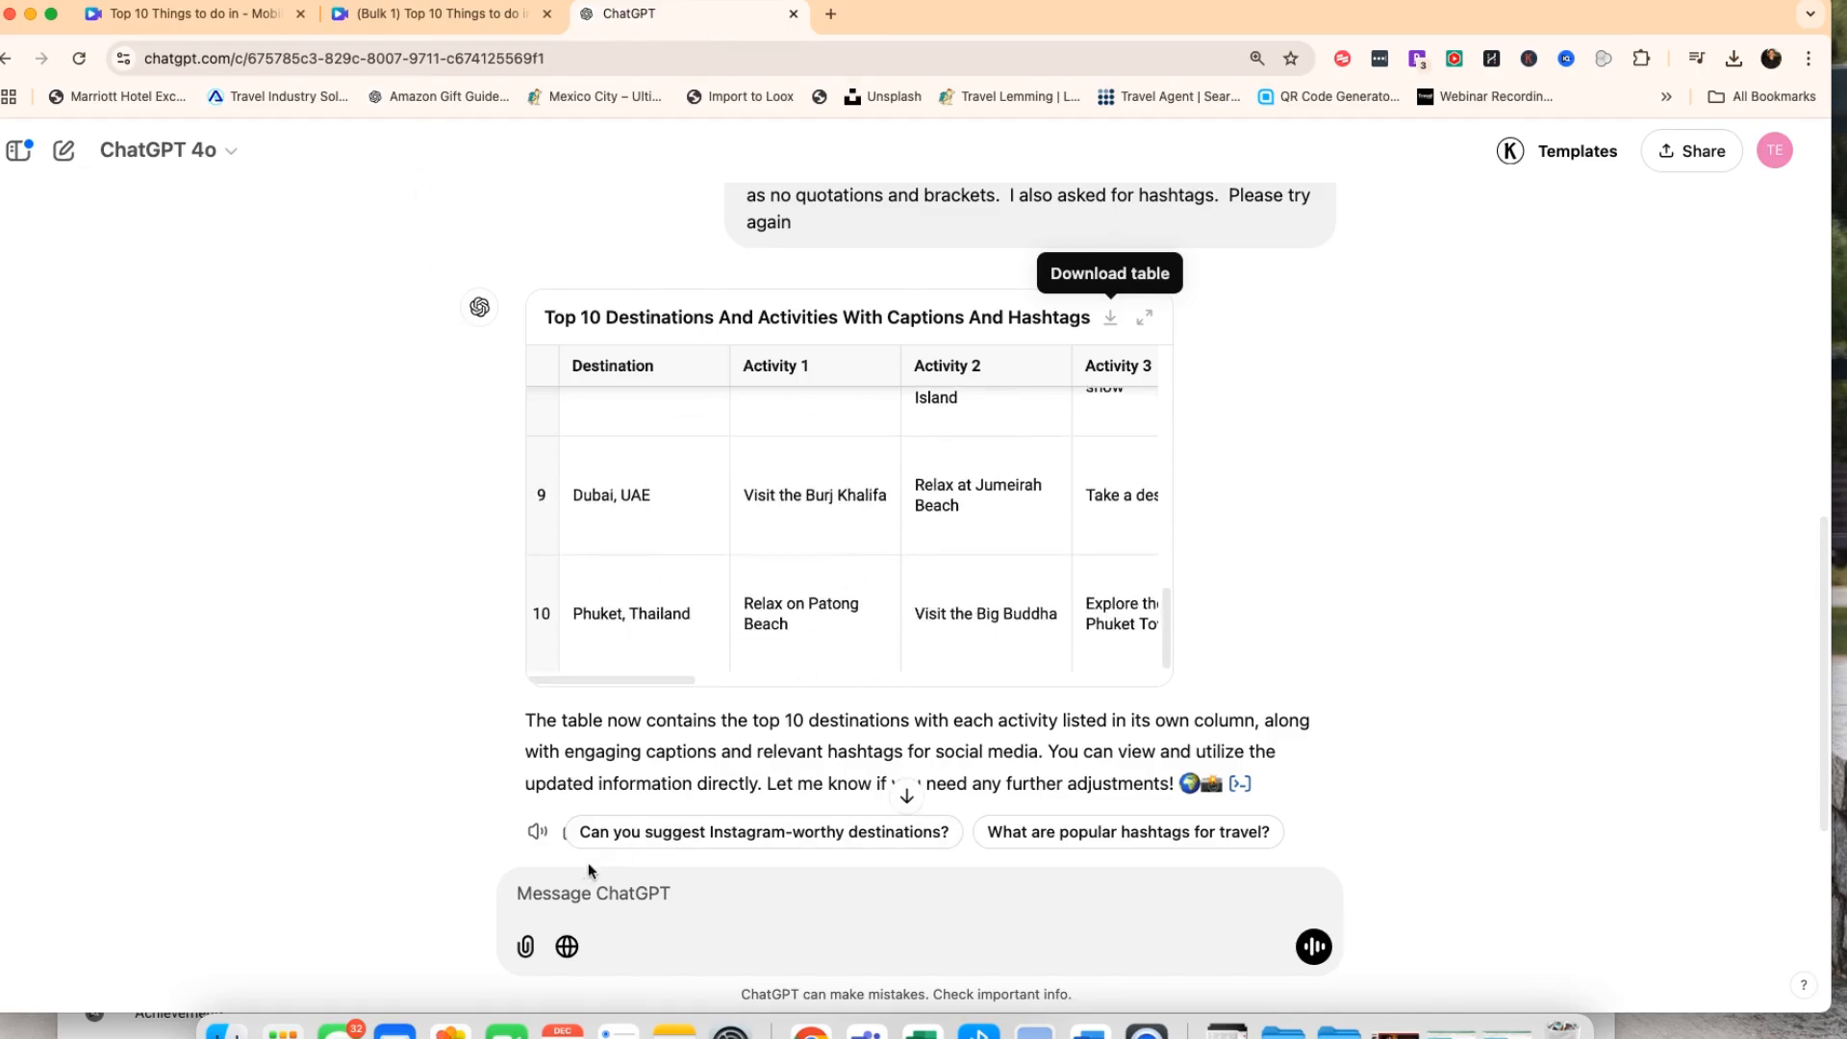
{"action": "left_click", "coordinate": [570, 891]}
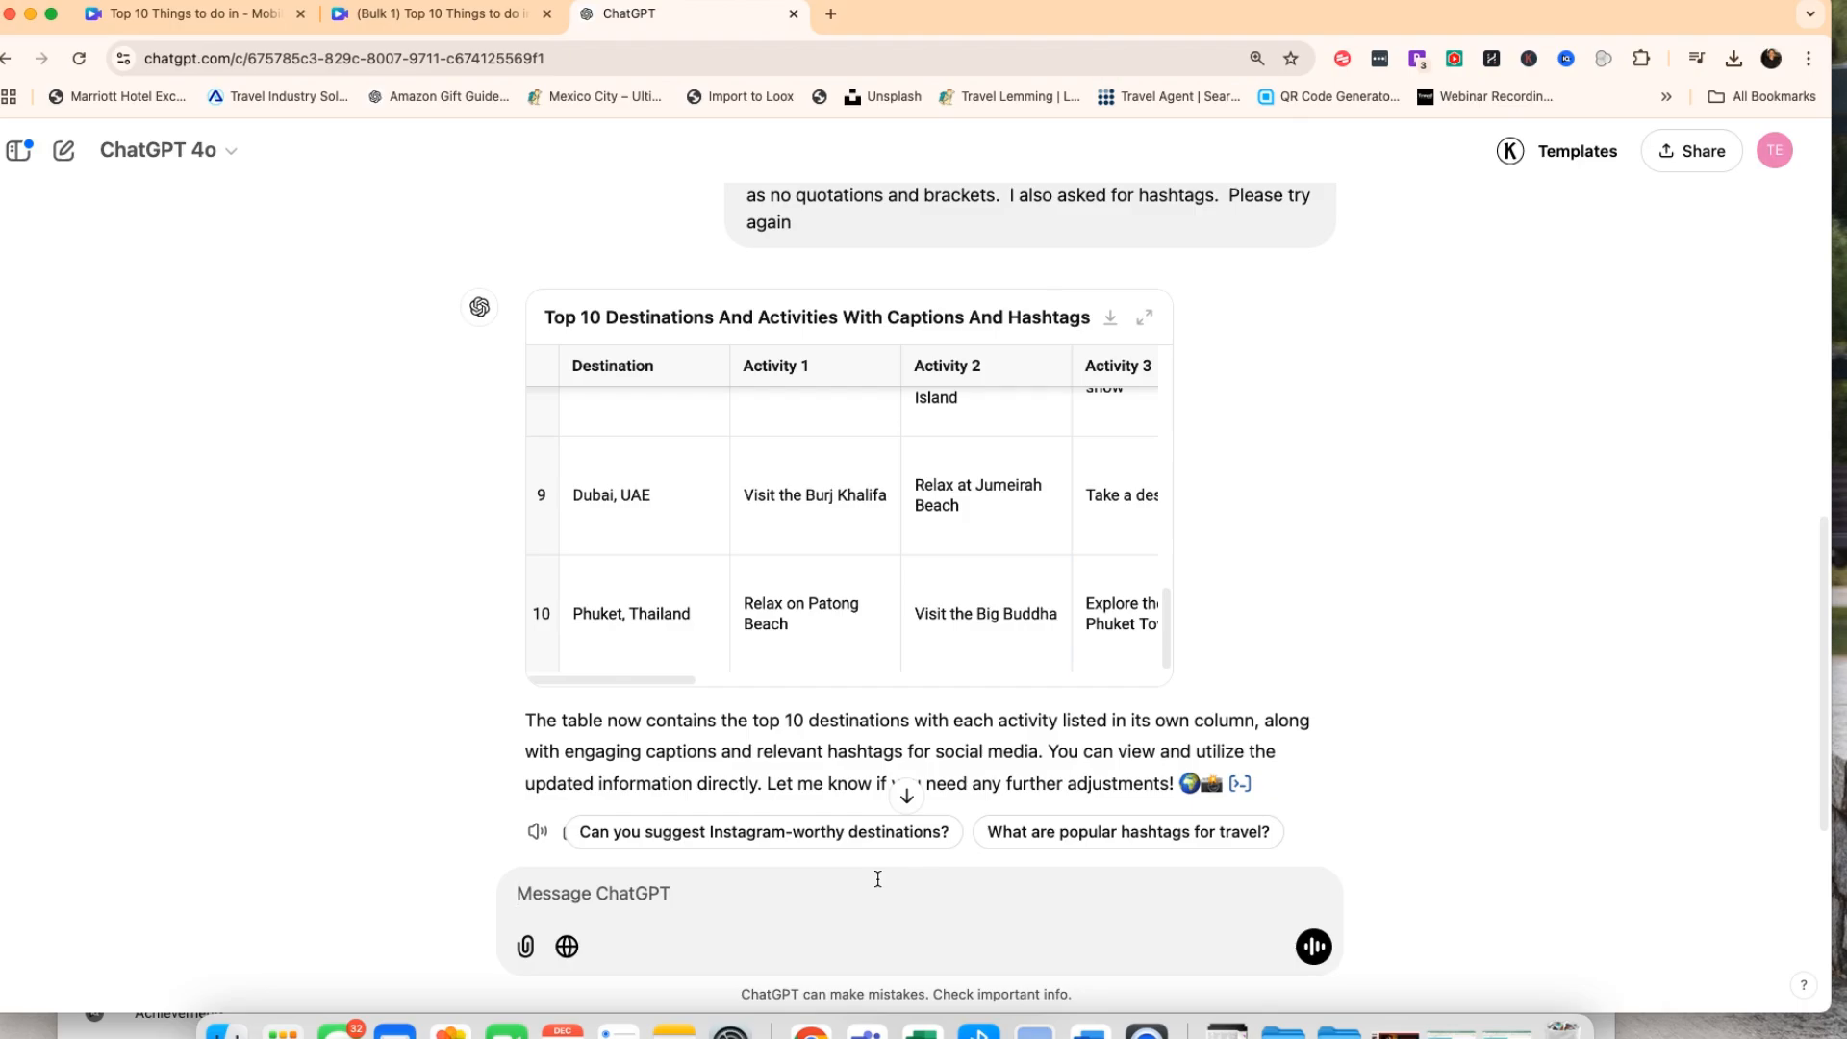
{"action": "type", "text": "i"}
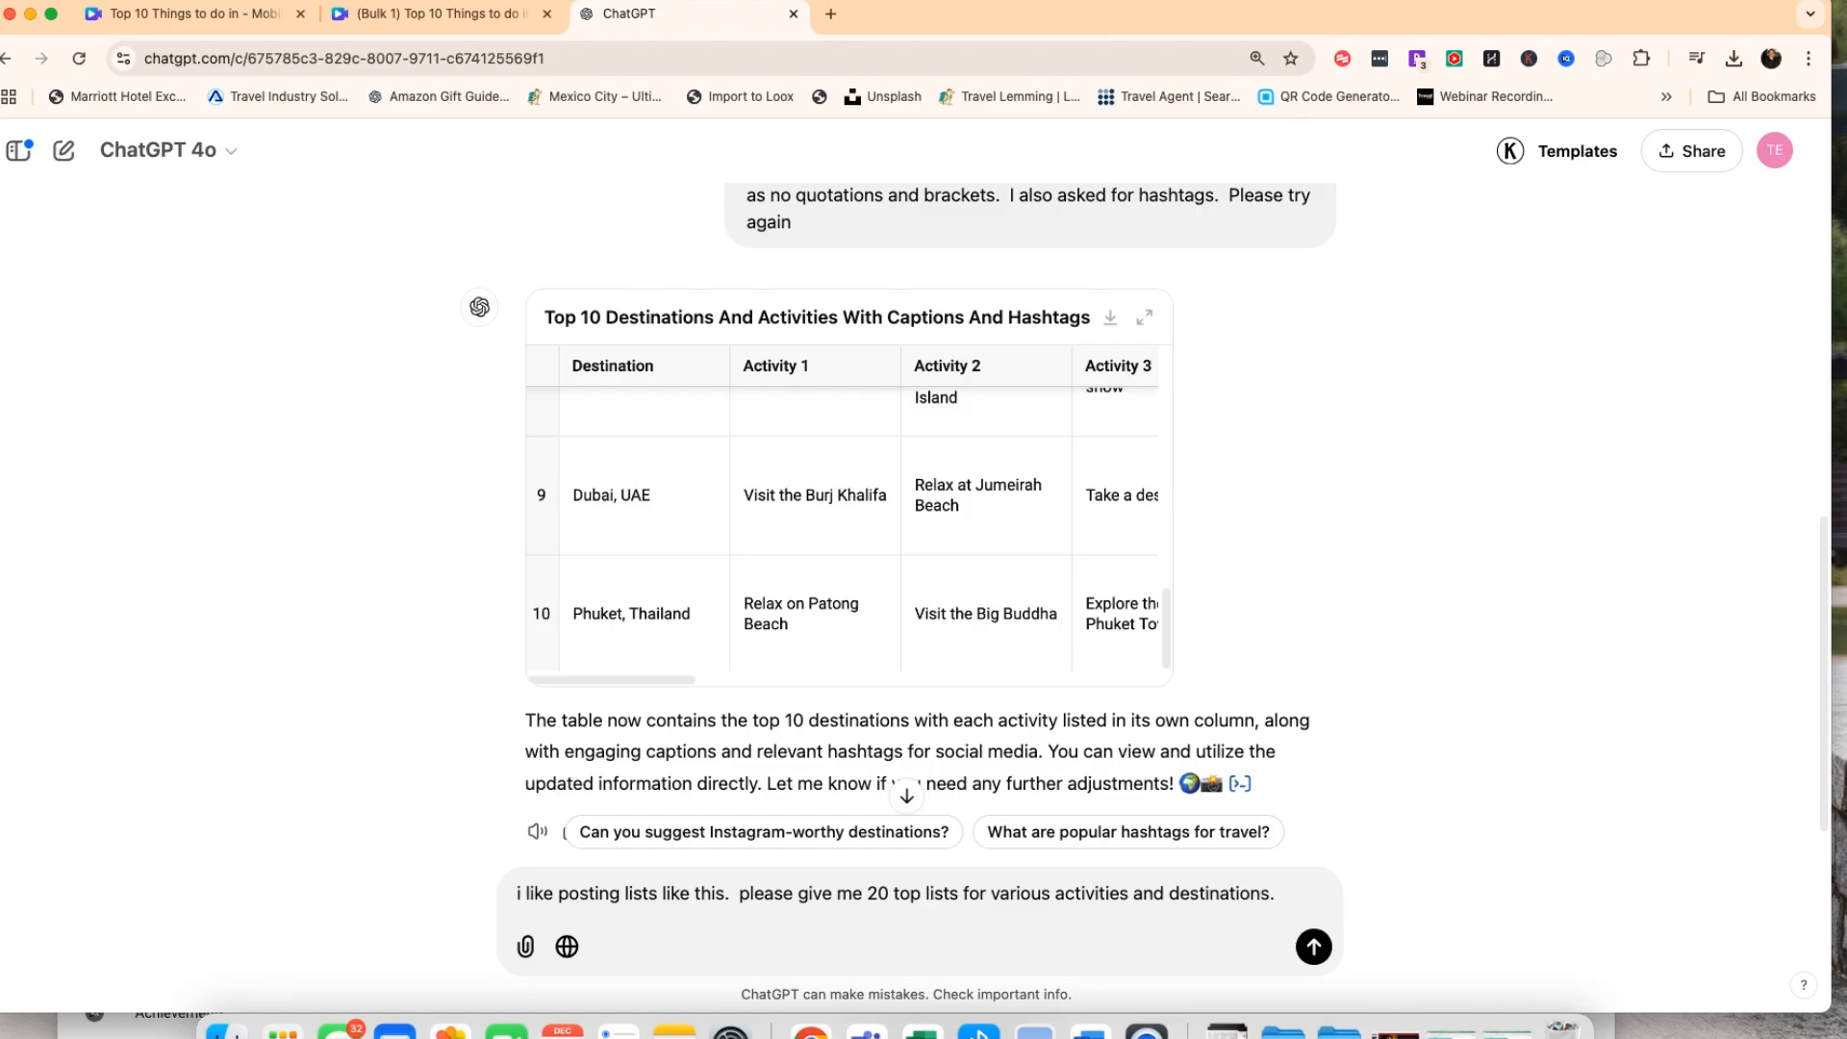
{"action": "type", "text": "olease"}
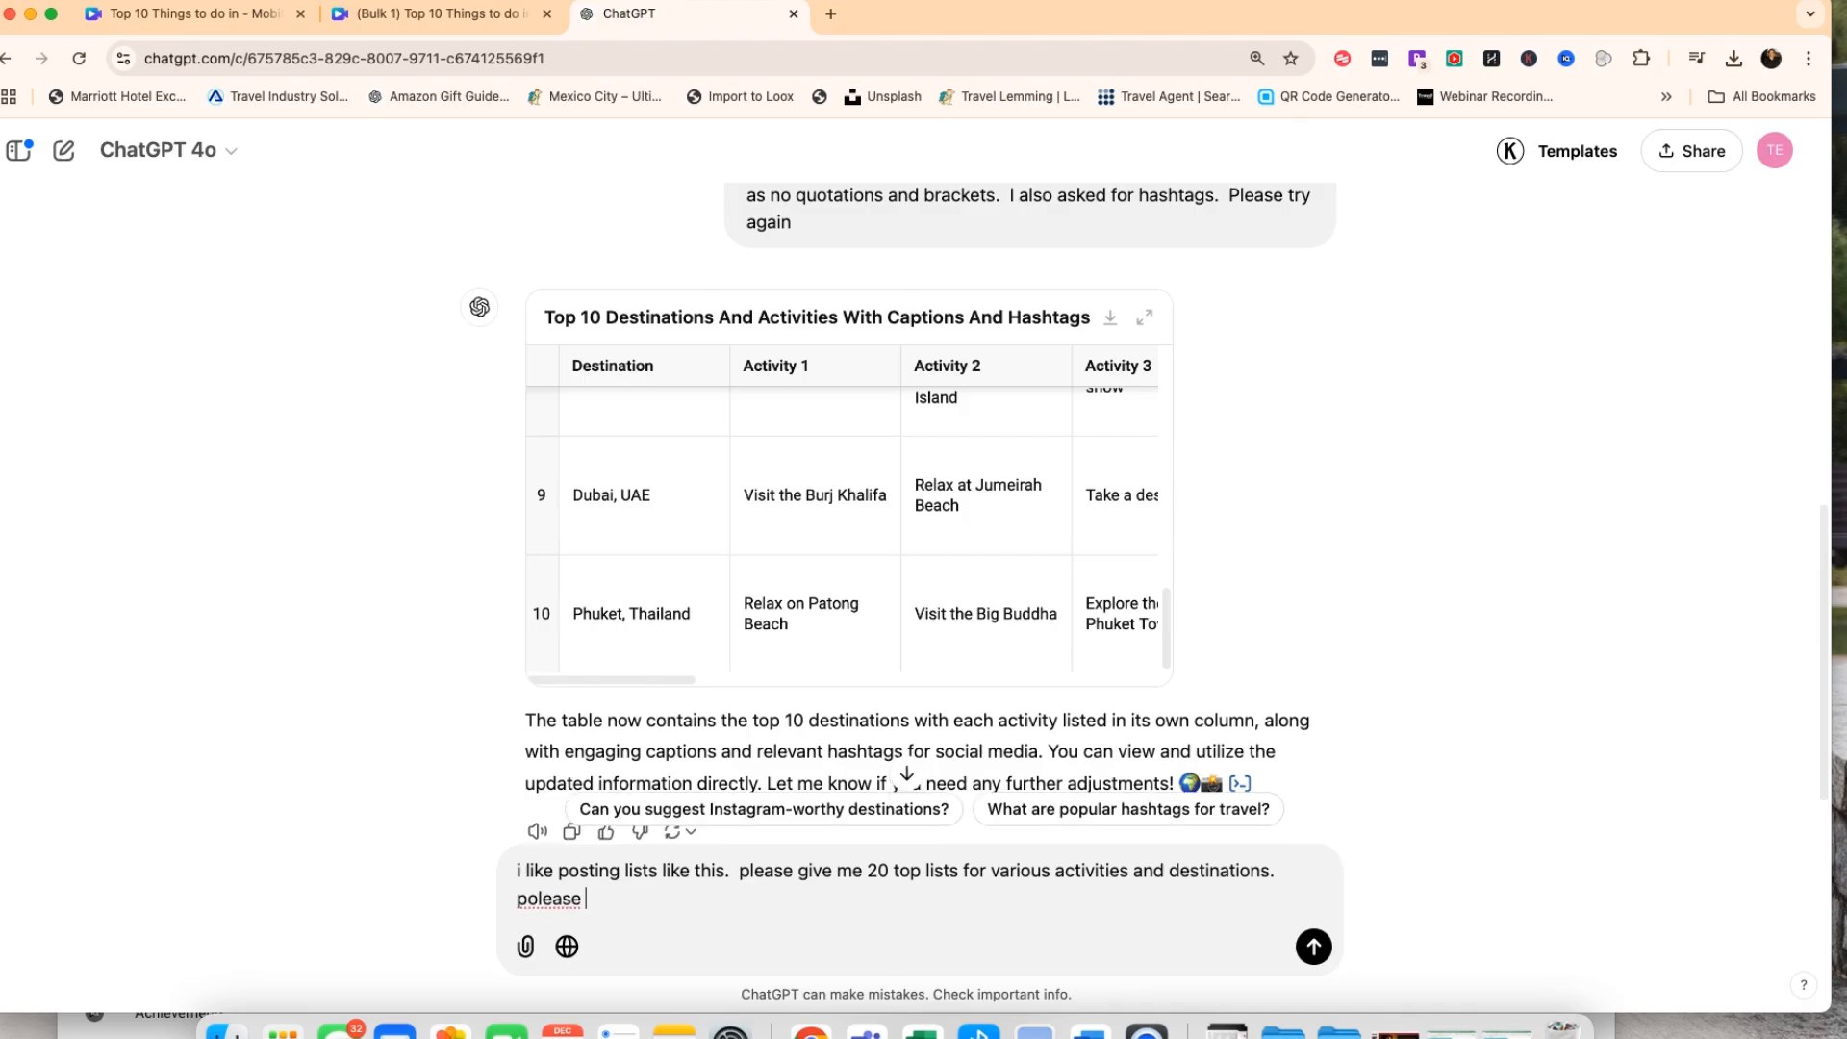
{"action": "key", "text": "BackSpace"}
{"action": "key", "text": "BackSpace"}
{"action": "key", "text": "BackSpace"}
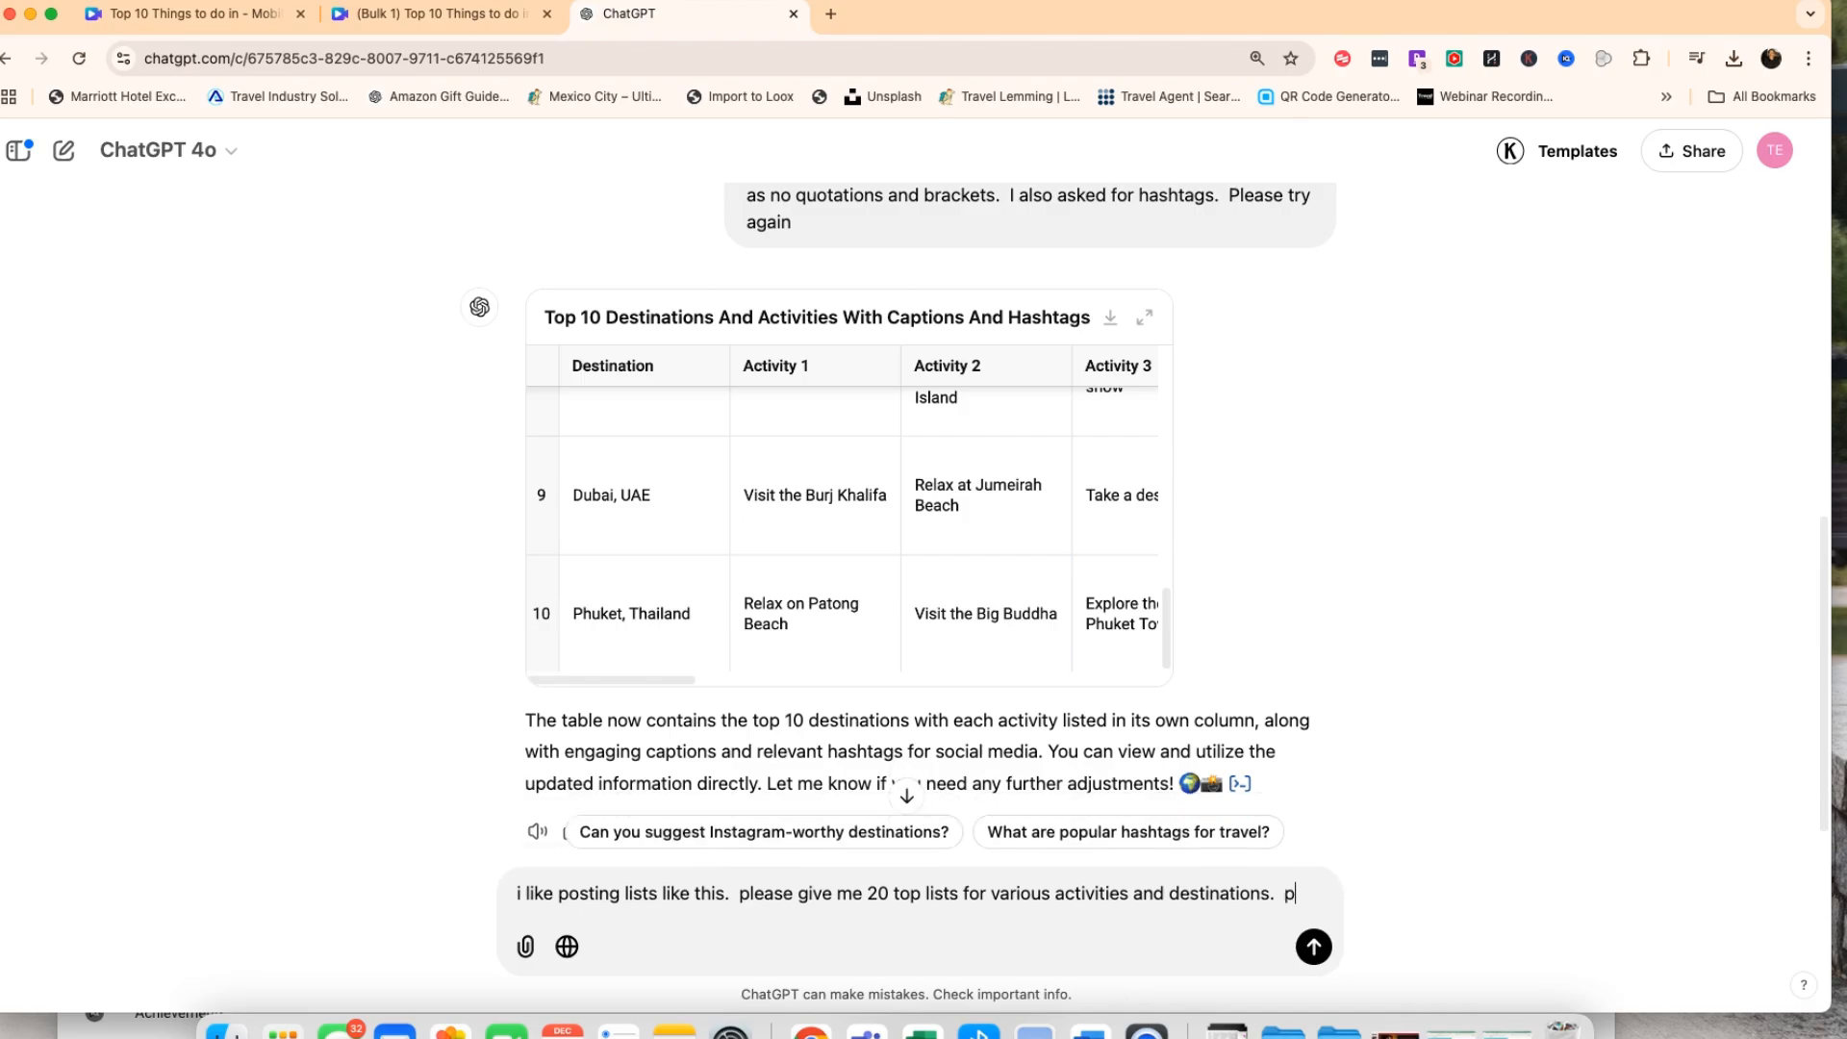
{"action": "key", "text": "Return"}
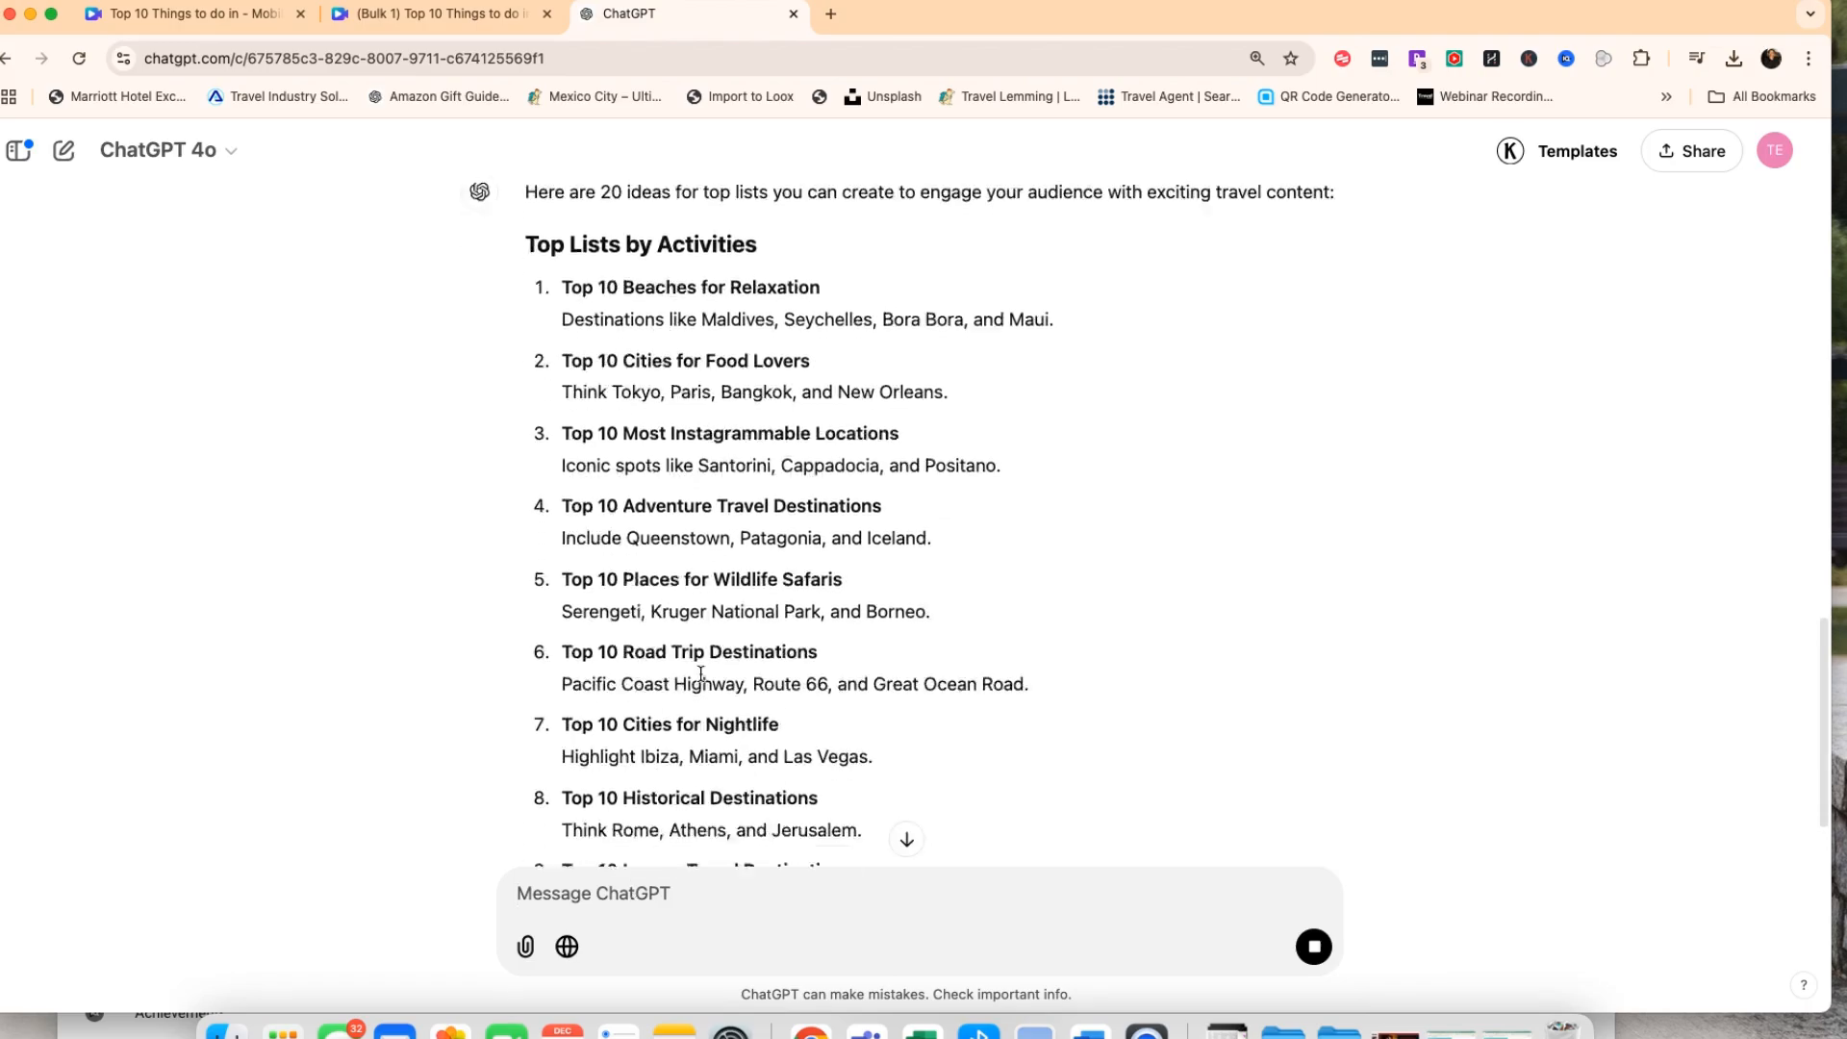
Read through ChatGPT's suggested top lists by activities and by destinations.
{"action": "scroll", "coordinate": [713, 581], "scroll_direction": "up", "scroll_amount": 6}
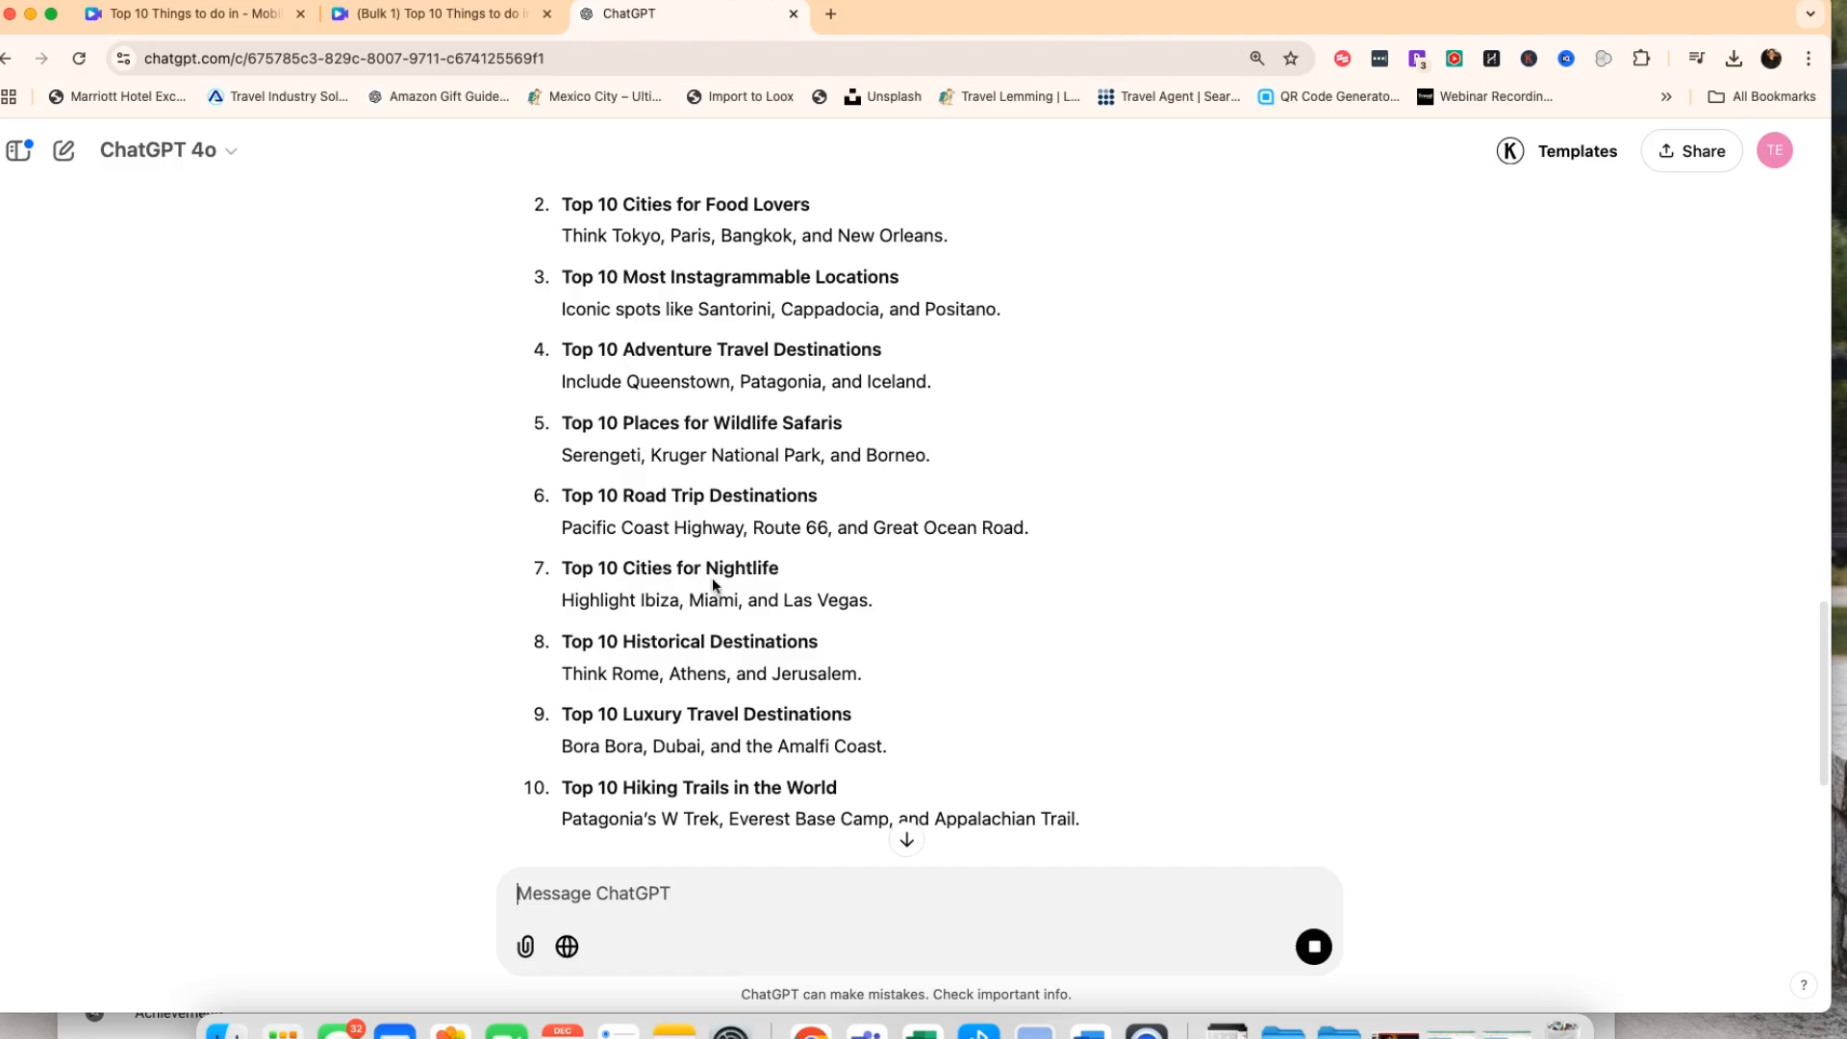
{"action": "scroll", "coordinate": [731, 606], "scroll_direction": "down", "scroll_amount": 5}
{"action": "scroll", "coordinate": [743, 621], "scroll_direction": "down", "scroll_amount": 5}
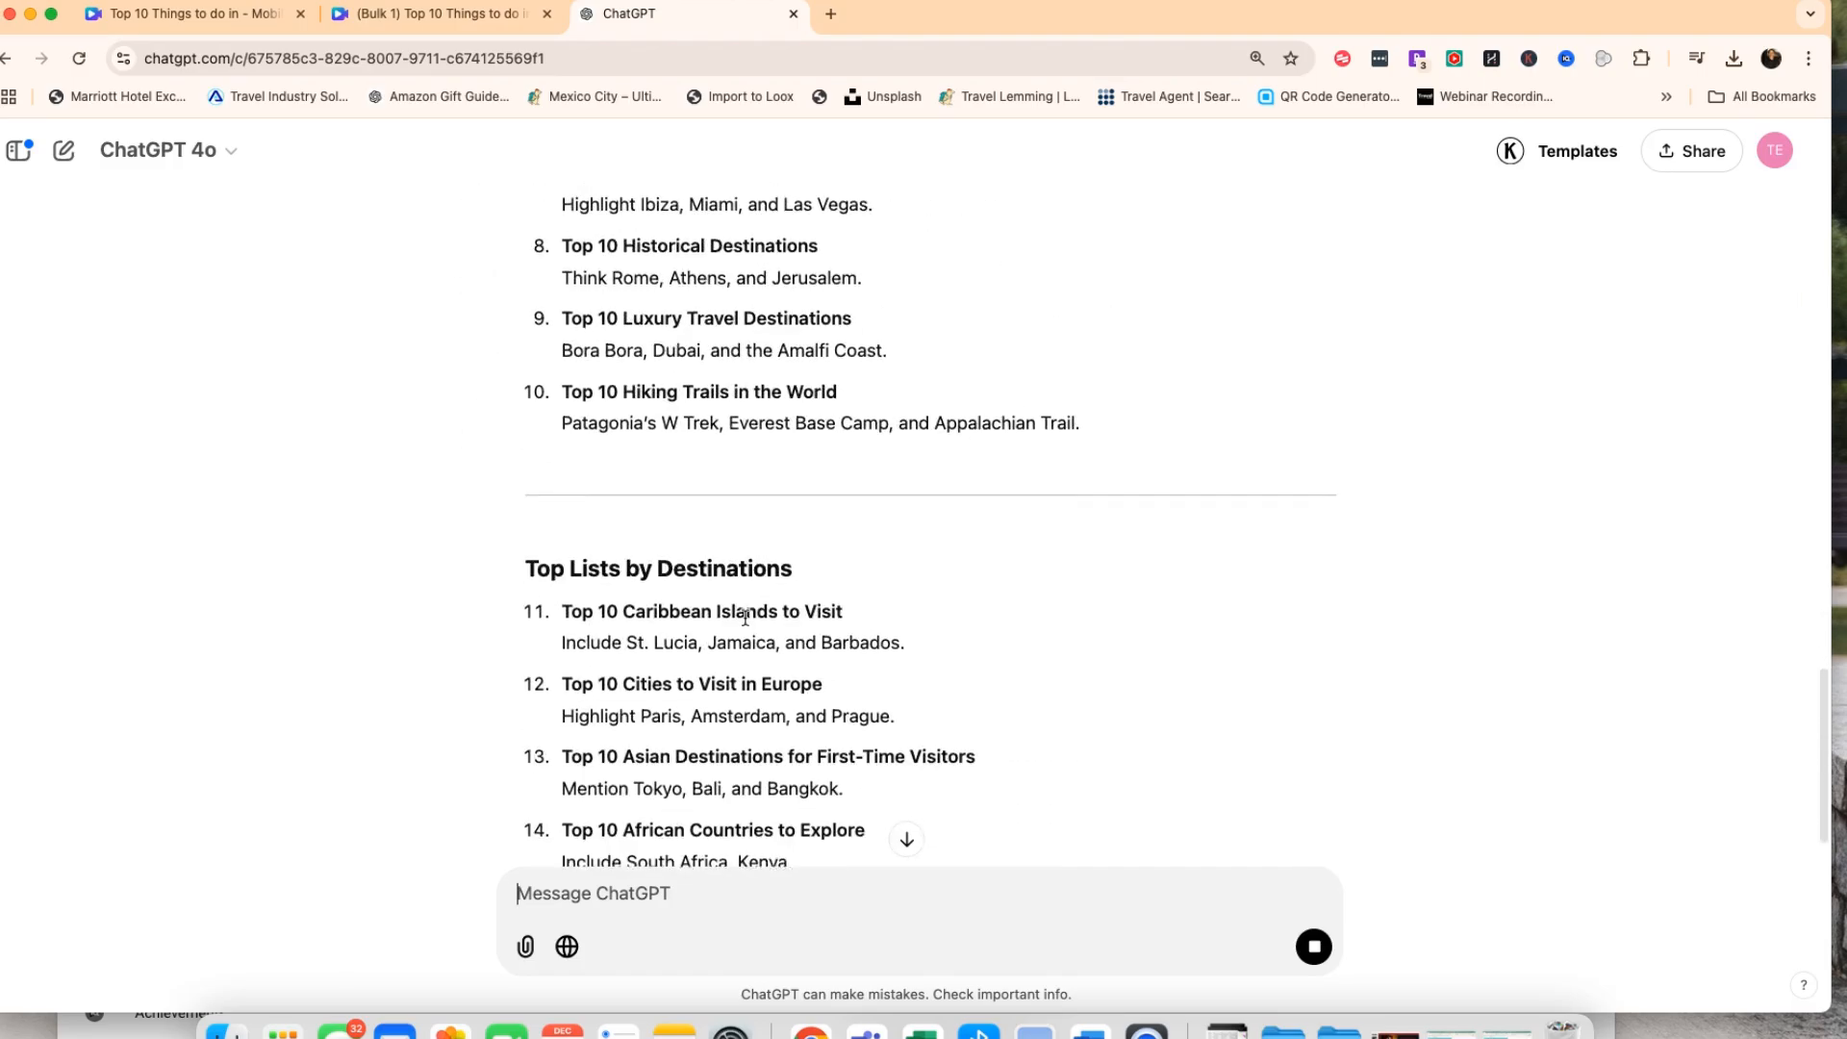
{"action": "scroll", "coordinate": [746, 614], "scroll_direction": "down", "scroll_amount": 5}
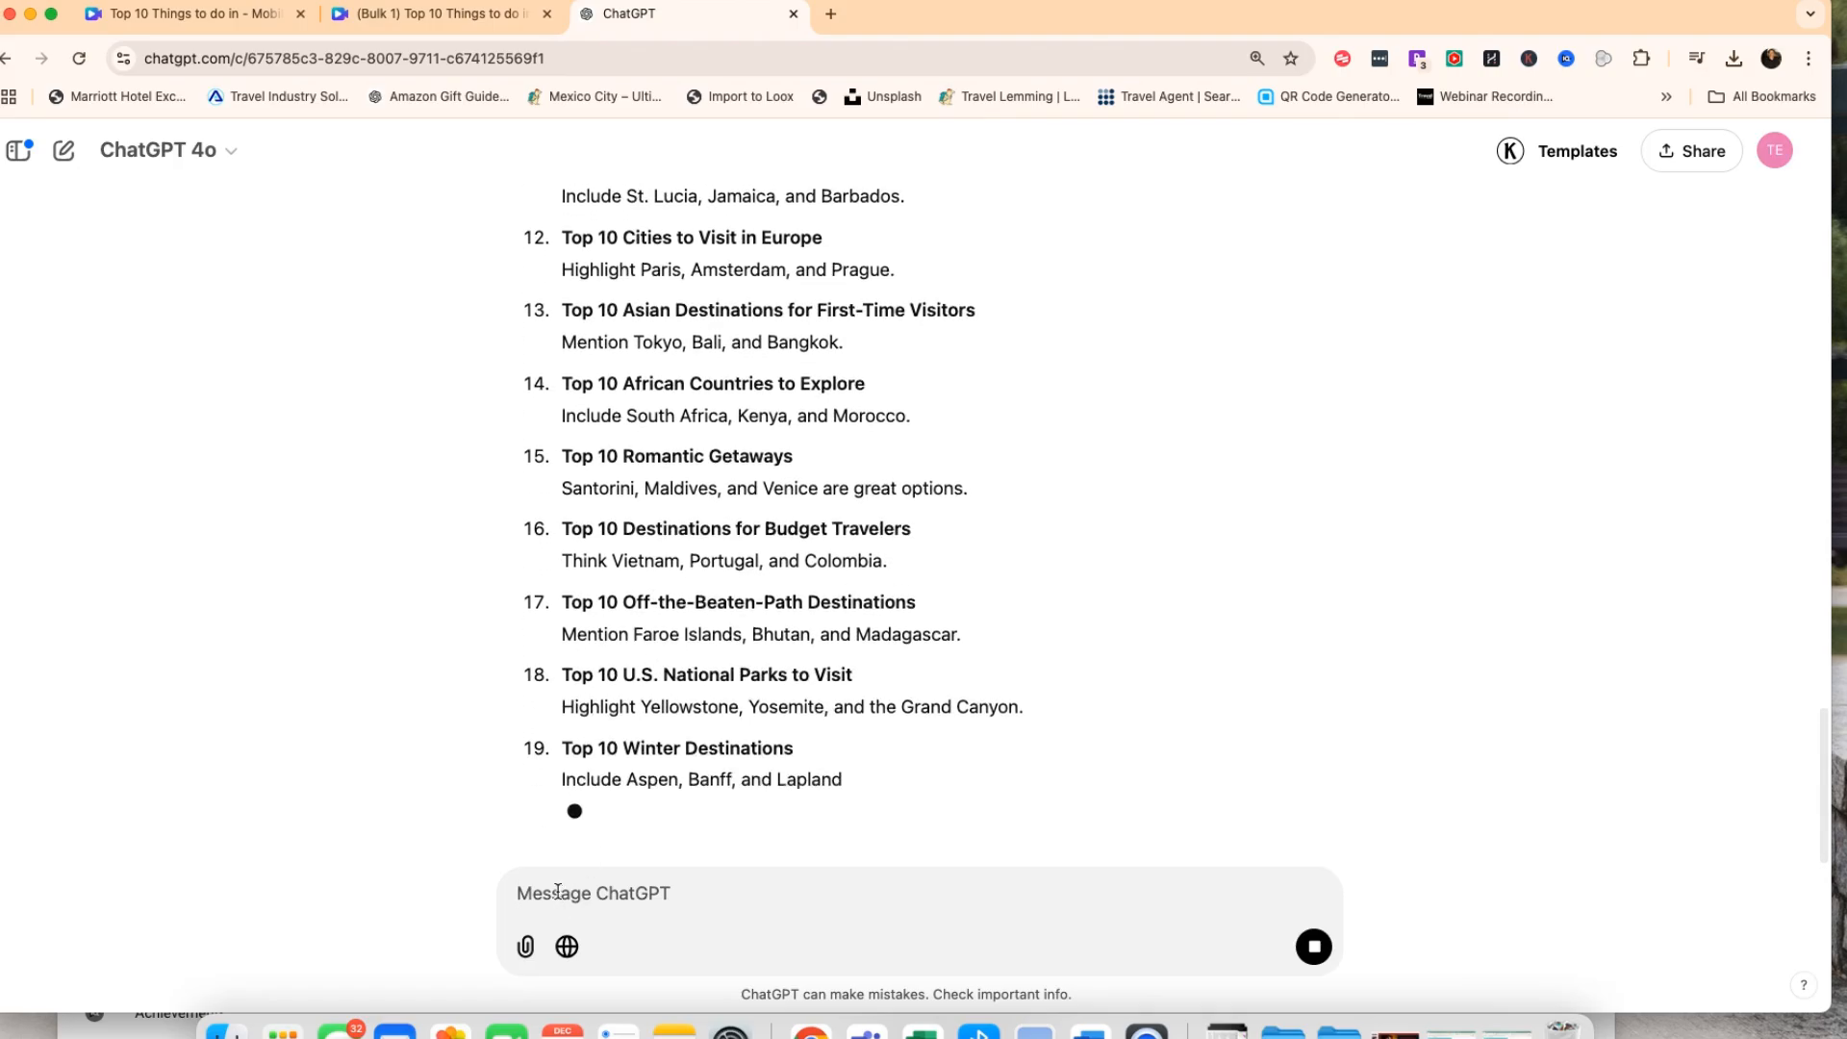
{"action": "scroll", "coordinate": [754, 371], "scroll_direction": "up", "scroll_amount": 10}
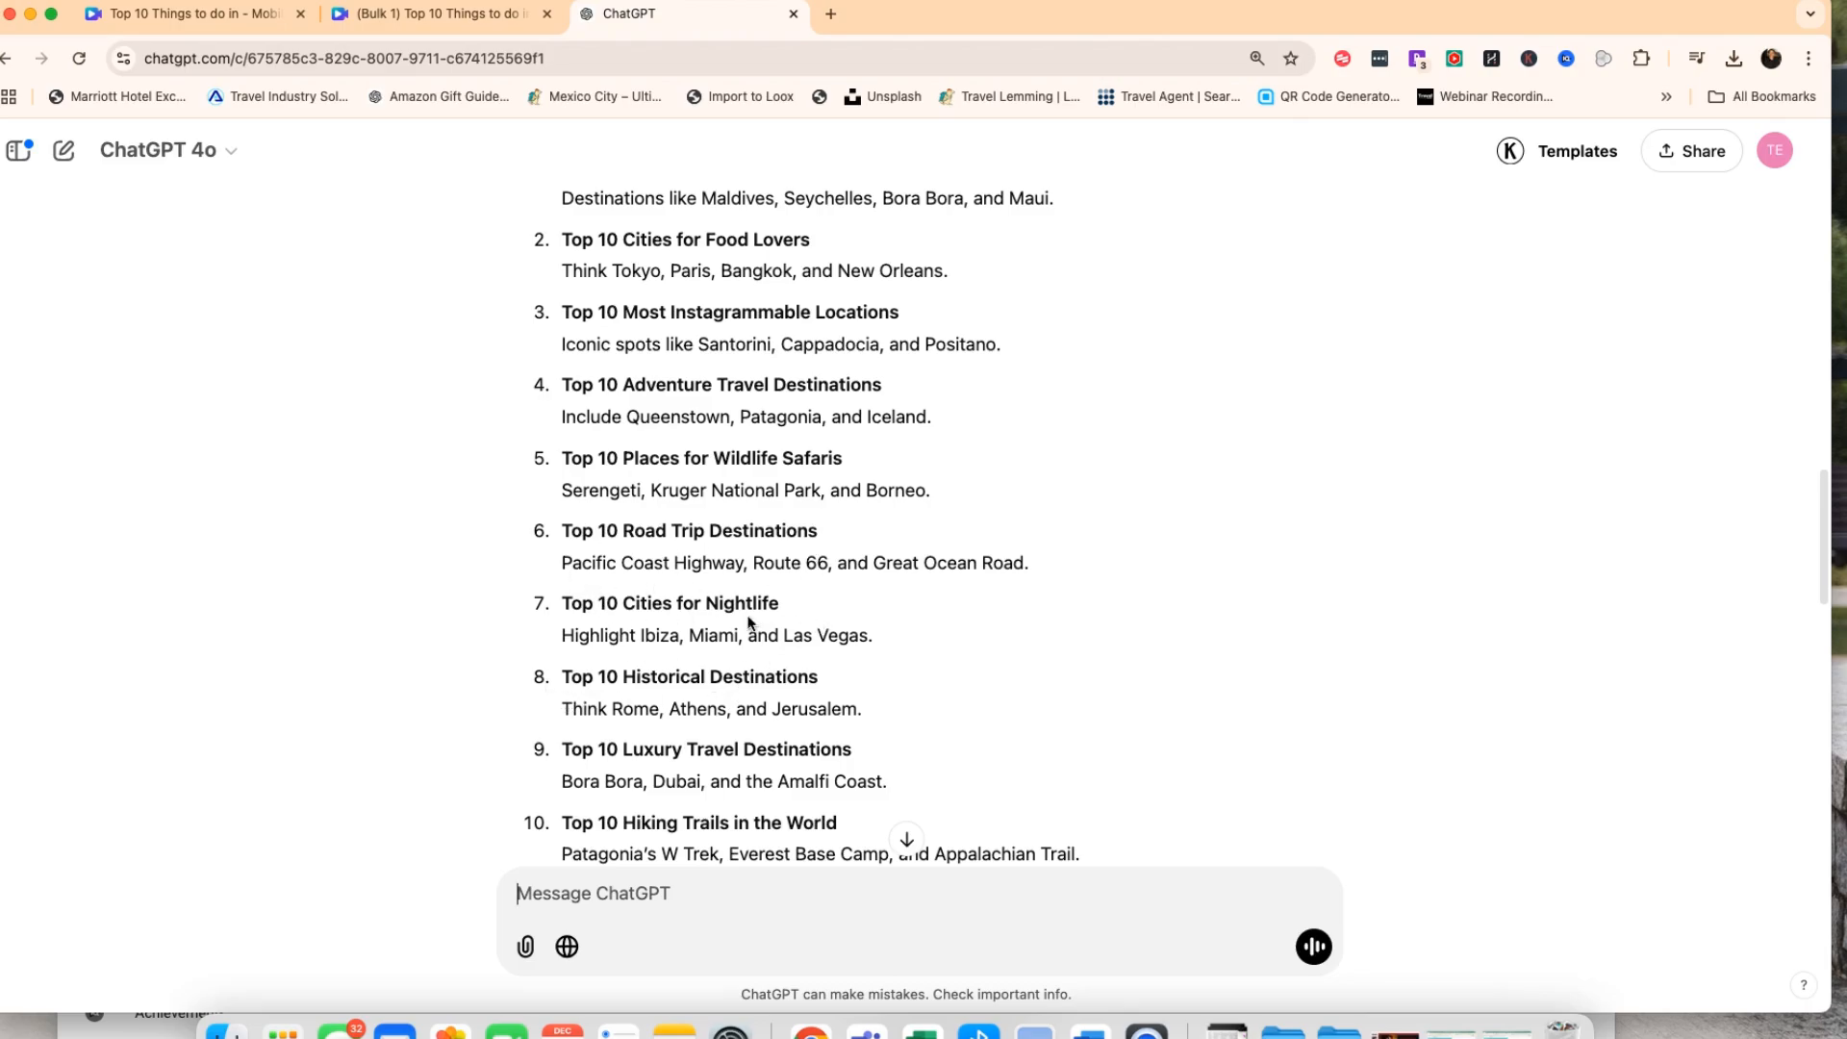
{"action": "scroll", "coordinate": [750, 621], "scroll_direction": "down", "scroll_amount": 15}
{"action": "left_click", "coordinate": [577, 879]}
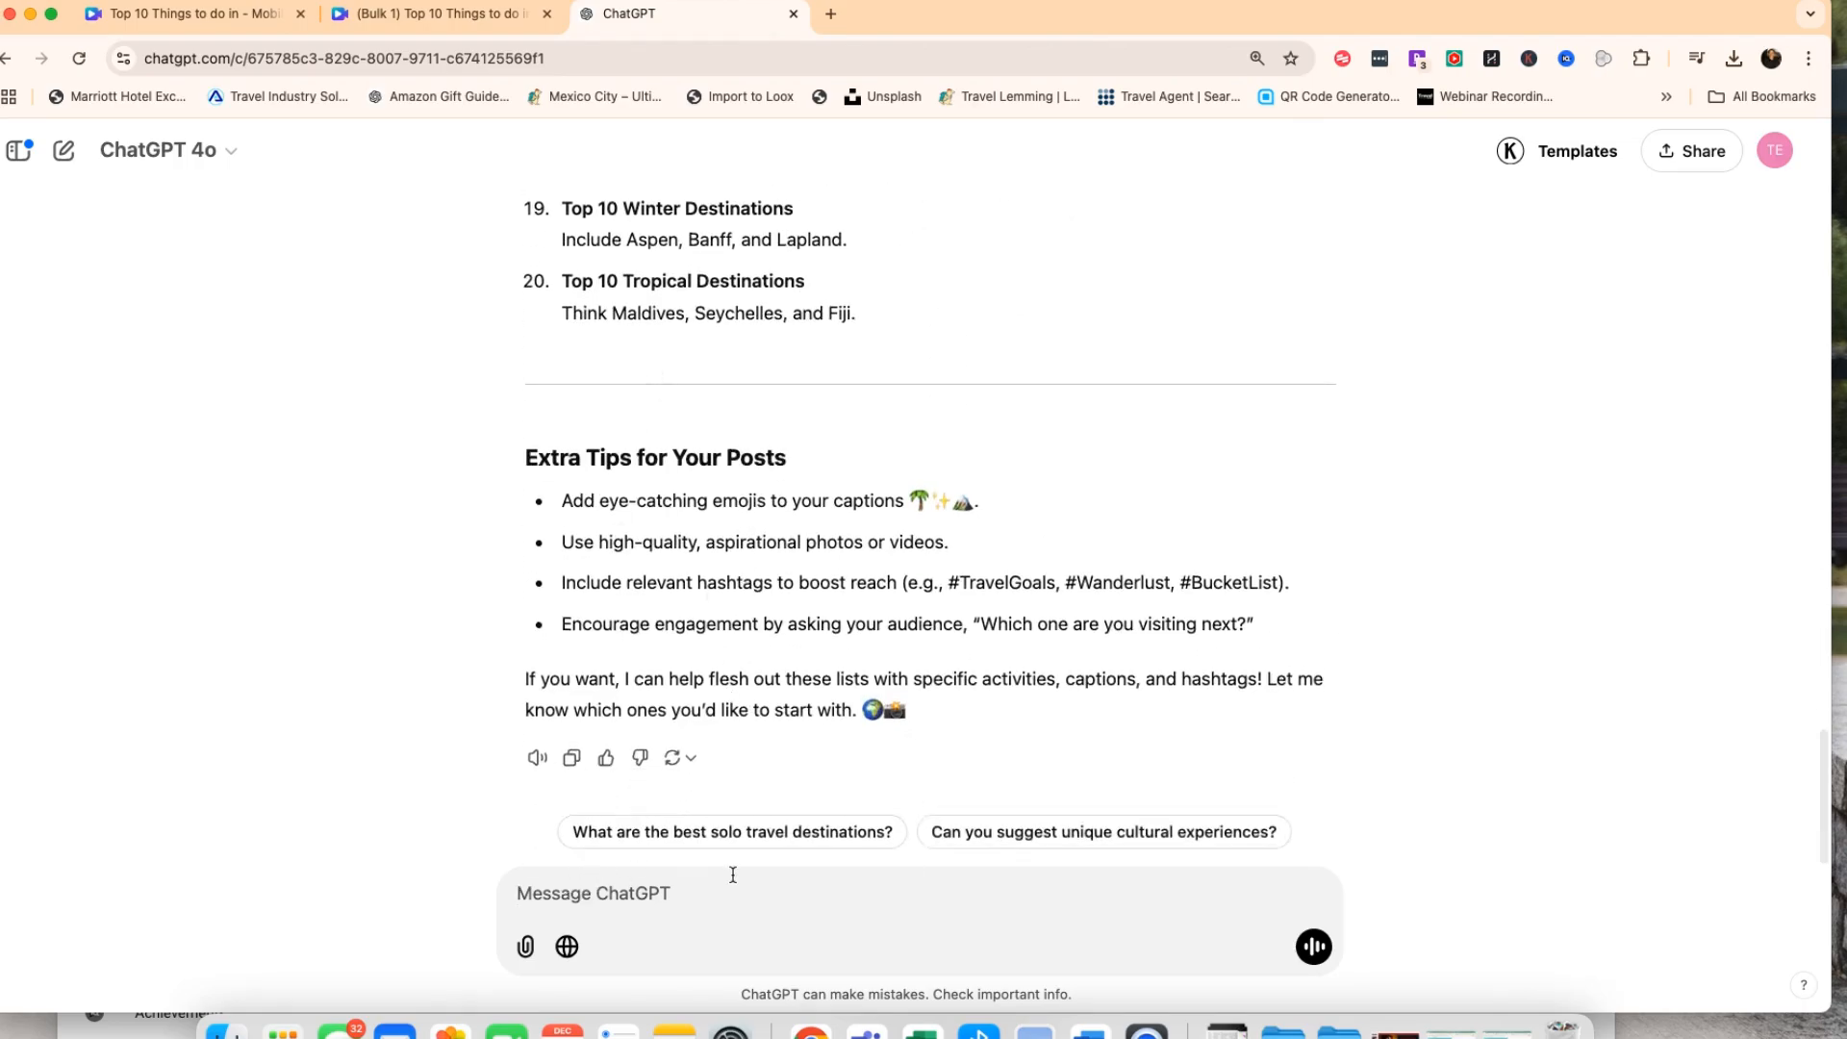
{"action": "scroll", "coordinate": [616, 822], "scroll_direction": "up", "scroll_amount": 15}
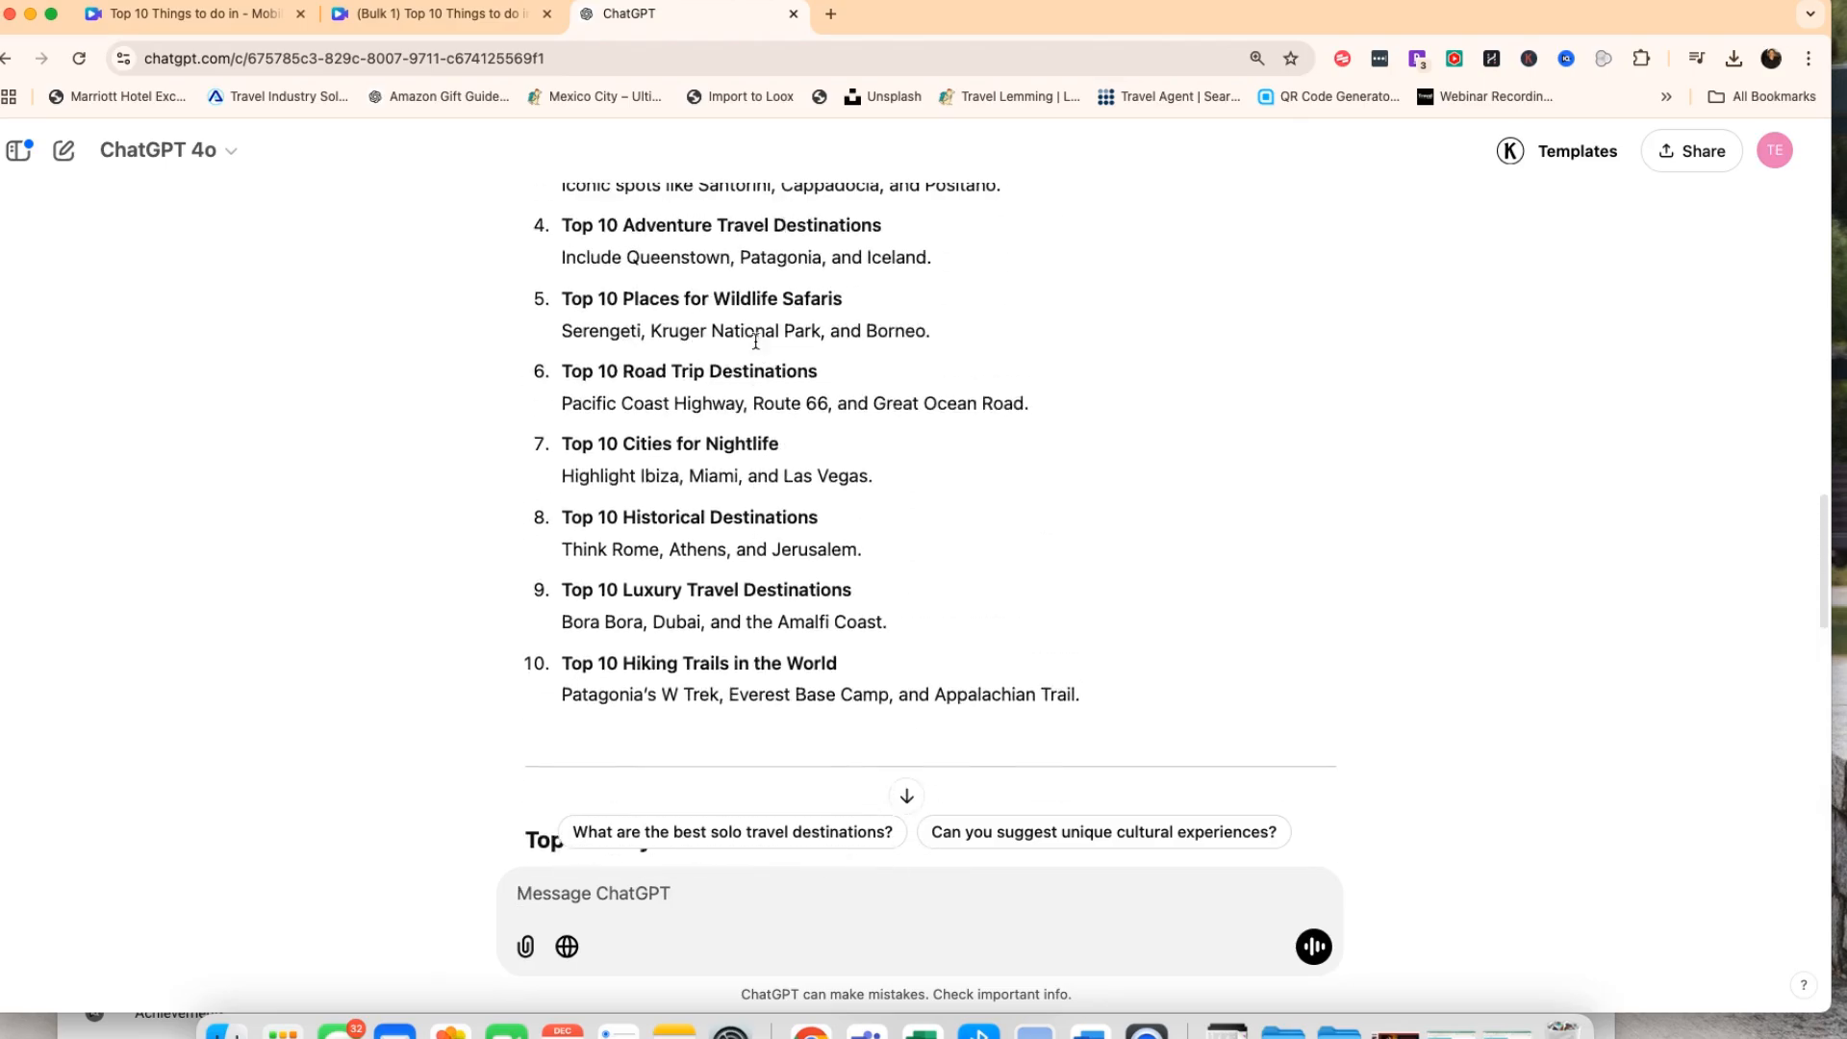
Ask ChatGPT for the nightlife cities list as a table: "please give me a table in the same format for #7".
{"action": "left_click_drag", "start_coordinate": [780, 481], "coordinate": [555, 479]}
{"action": "left_click", "coordinate": [549, 901]}
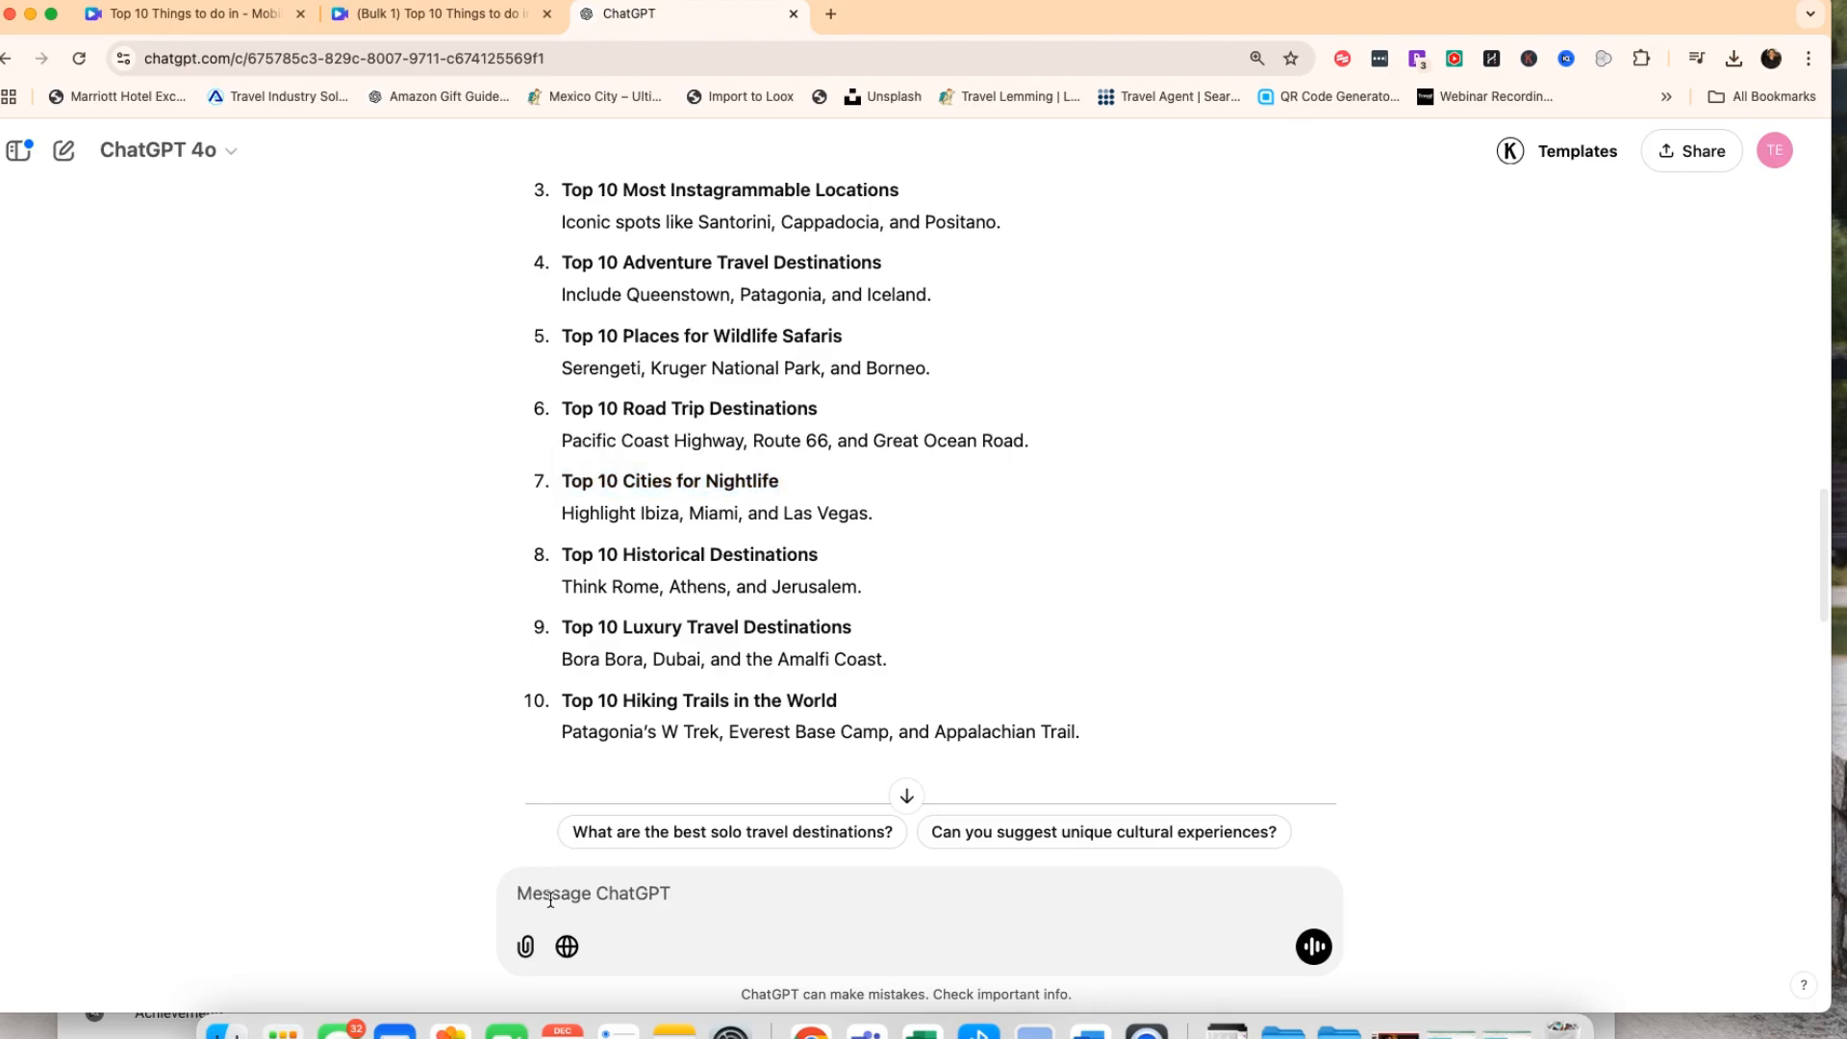
{"action": "type", "text": "please"}
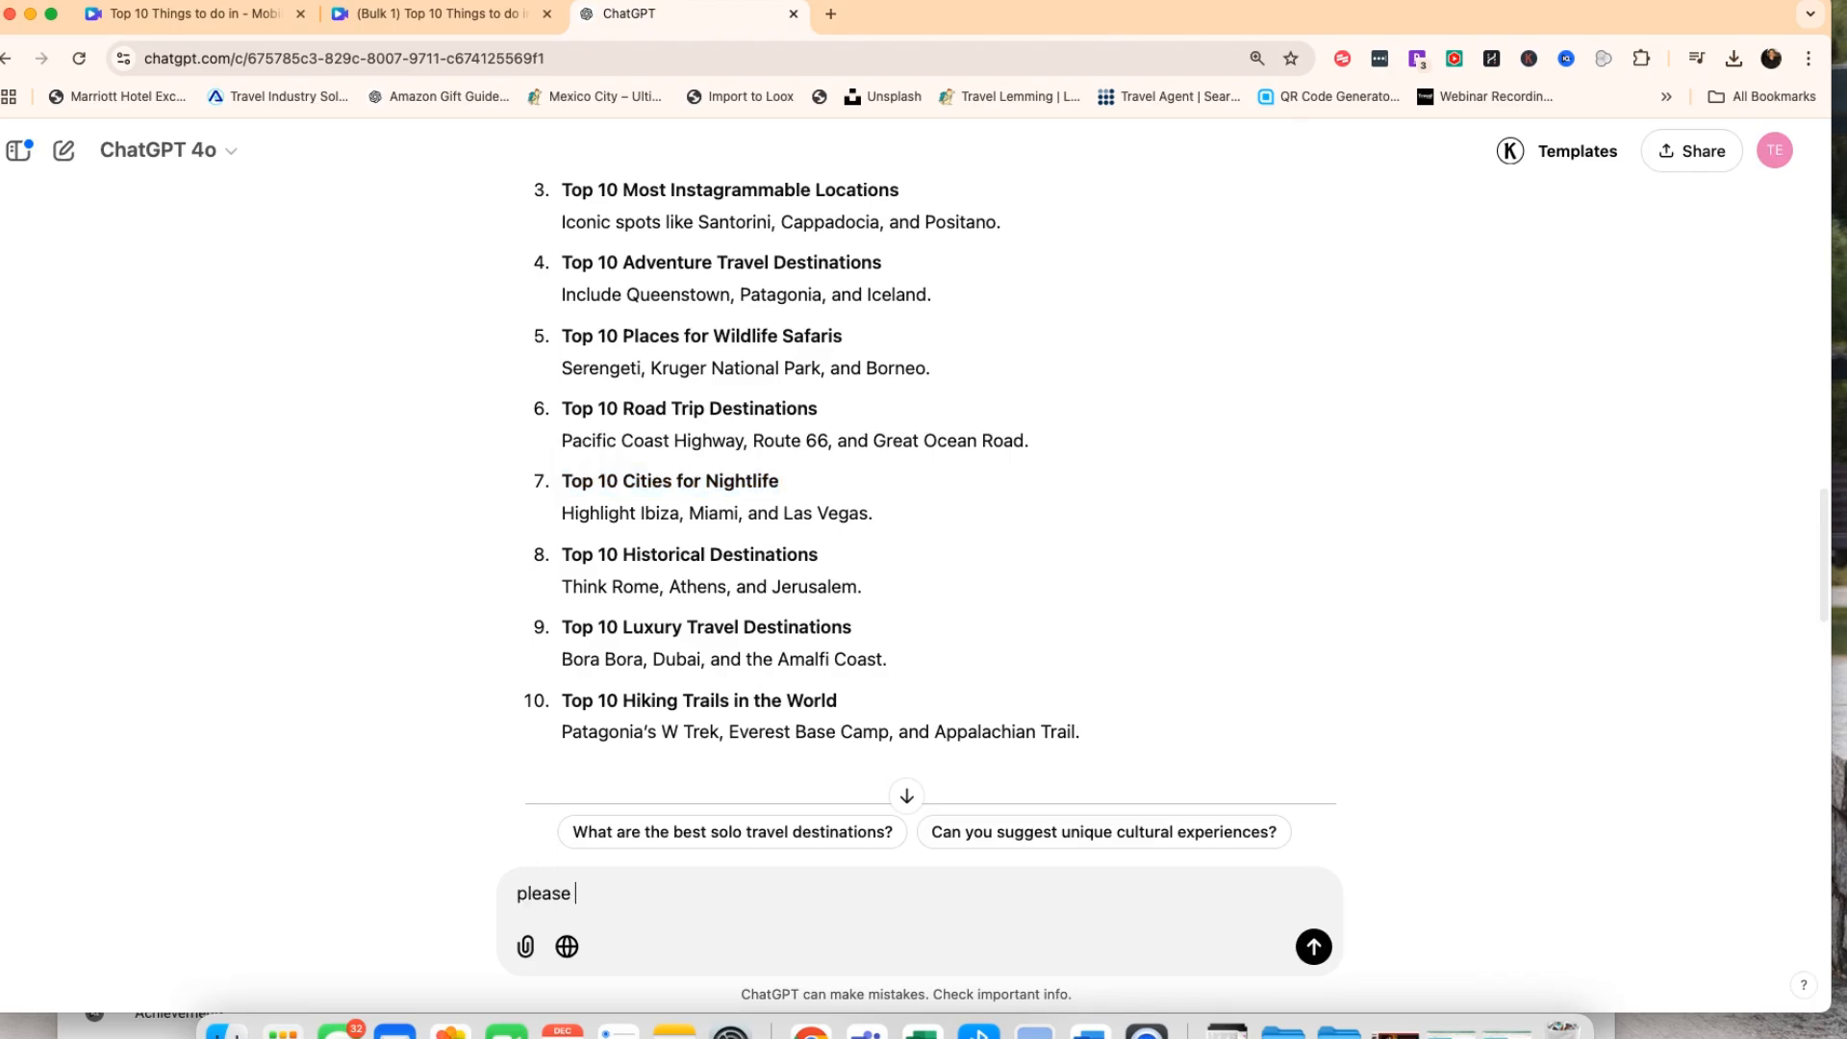
{"action": "type", "text": " give me a table in the"}
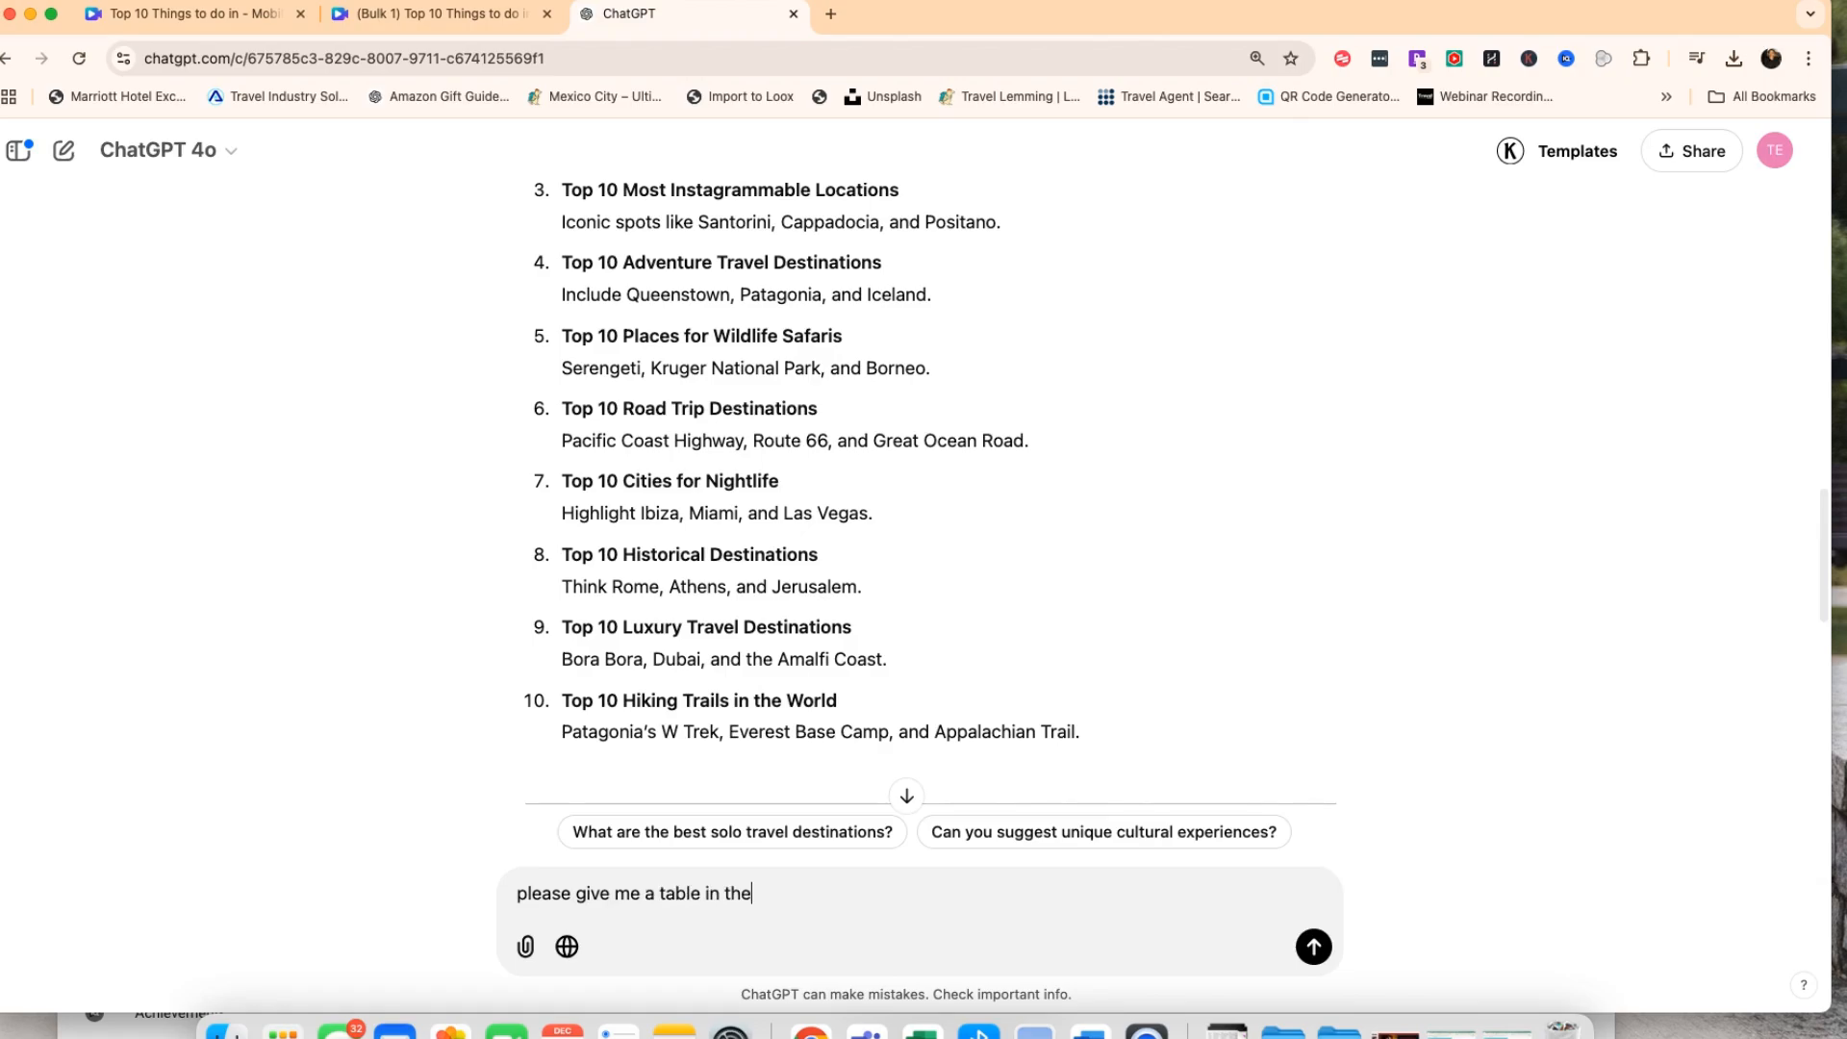
{"action": "type", "text": " same"}
{"action": "key", "text": "BackSpace"}
{"action": "key", "text": "BackSpace"}
{"action": "key", "text": "BackSpace"}
{"action": "type", "text": "e forma"}
{"action": "left_click", "coordinate": [1314, 946]}
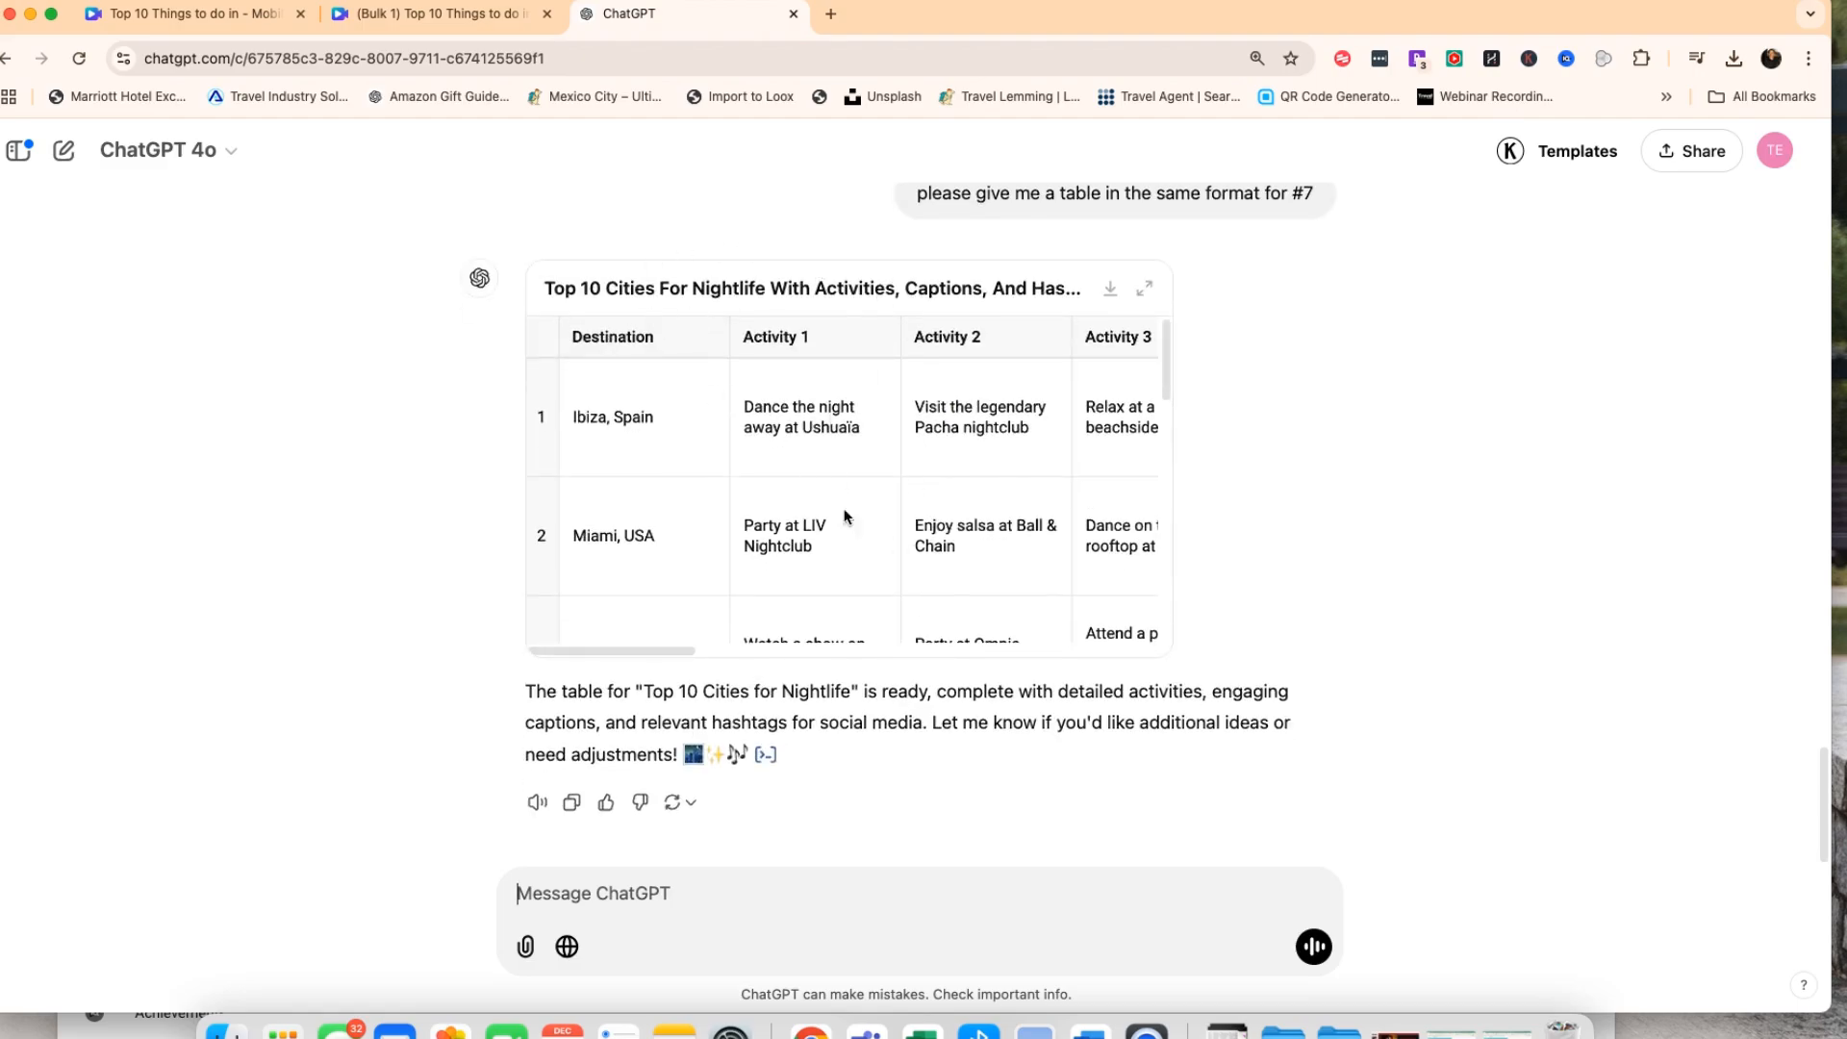
Examine the nightlife table's destinations, activities, engaging captions and hashtags.
{"action": "scroll", "coordinate": [950, 574], "scroll_direction": "down", "scroll_amount": 10}
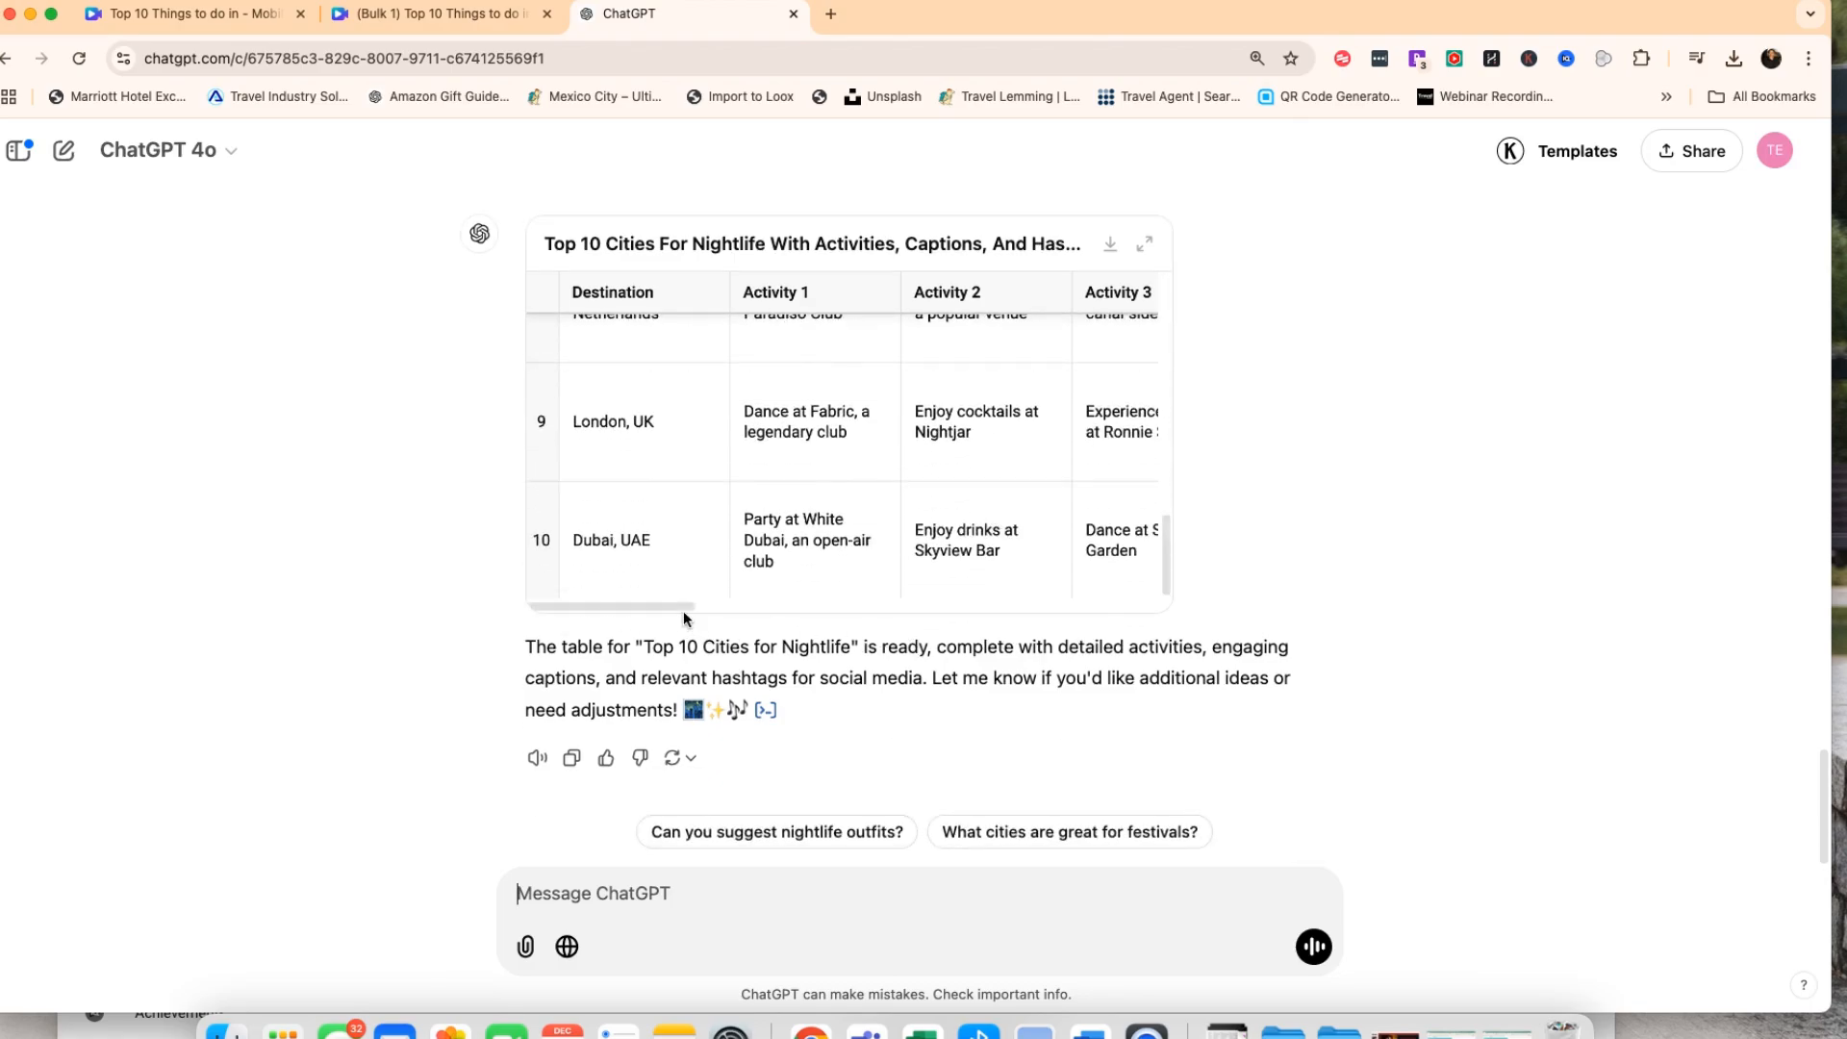
{"action": "scroll", "coordinate": [1117, 619], "scroll_direction": "right", "scroll_amount": 10}
{"action": "scroll", "coordinate": [1117, 618], "scroll_direction": "left", "scroll_amount": 10}
{"action": "scroll", "coordinate": [1117, 619], "scroll_direction": "up", "scroll_amount": 5}
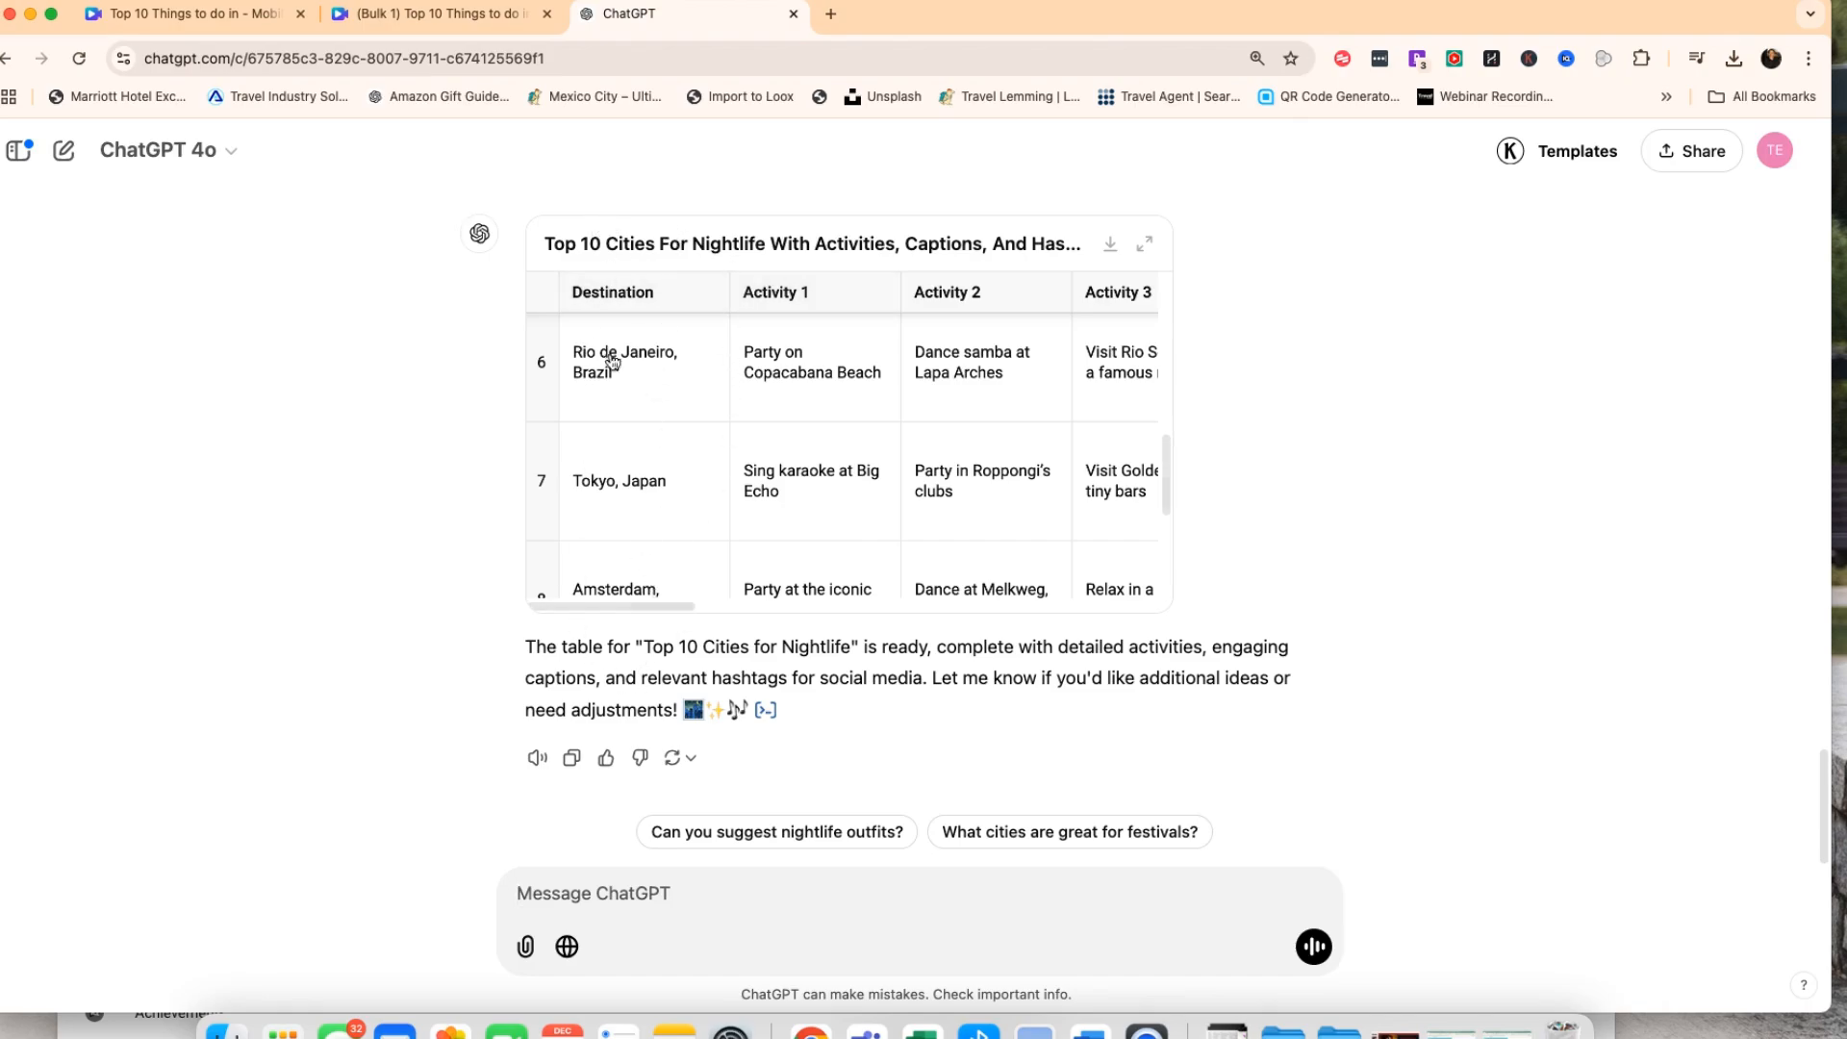
{"action": "left_click_drag", "start_coordinate": [630, 606], "coordinate": [1109, 619]}
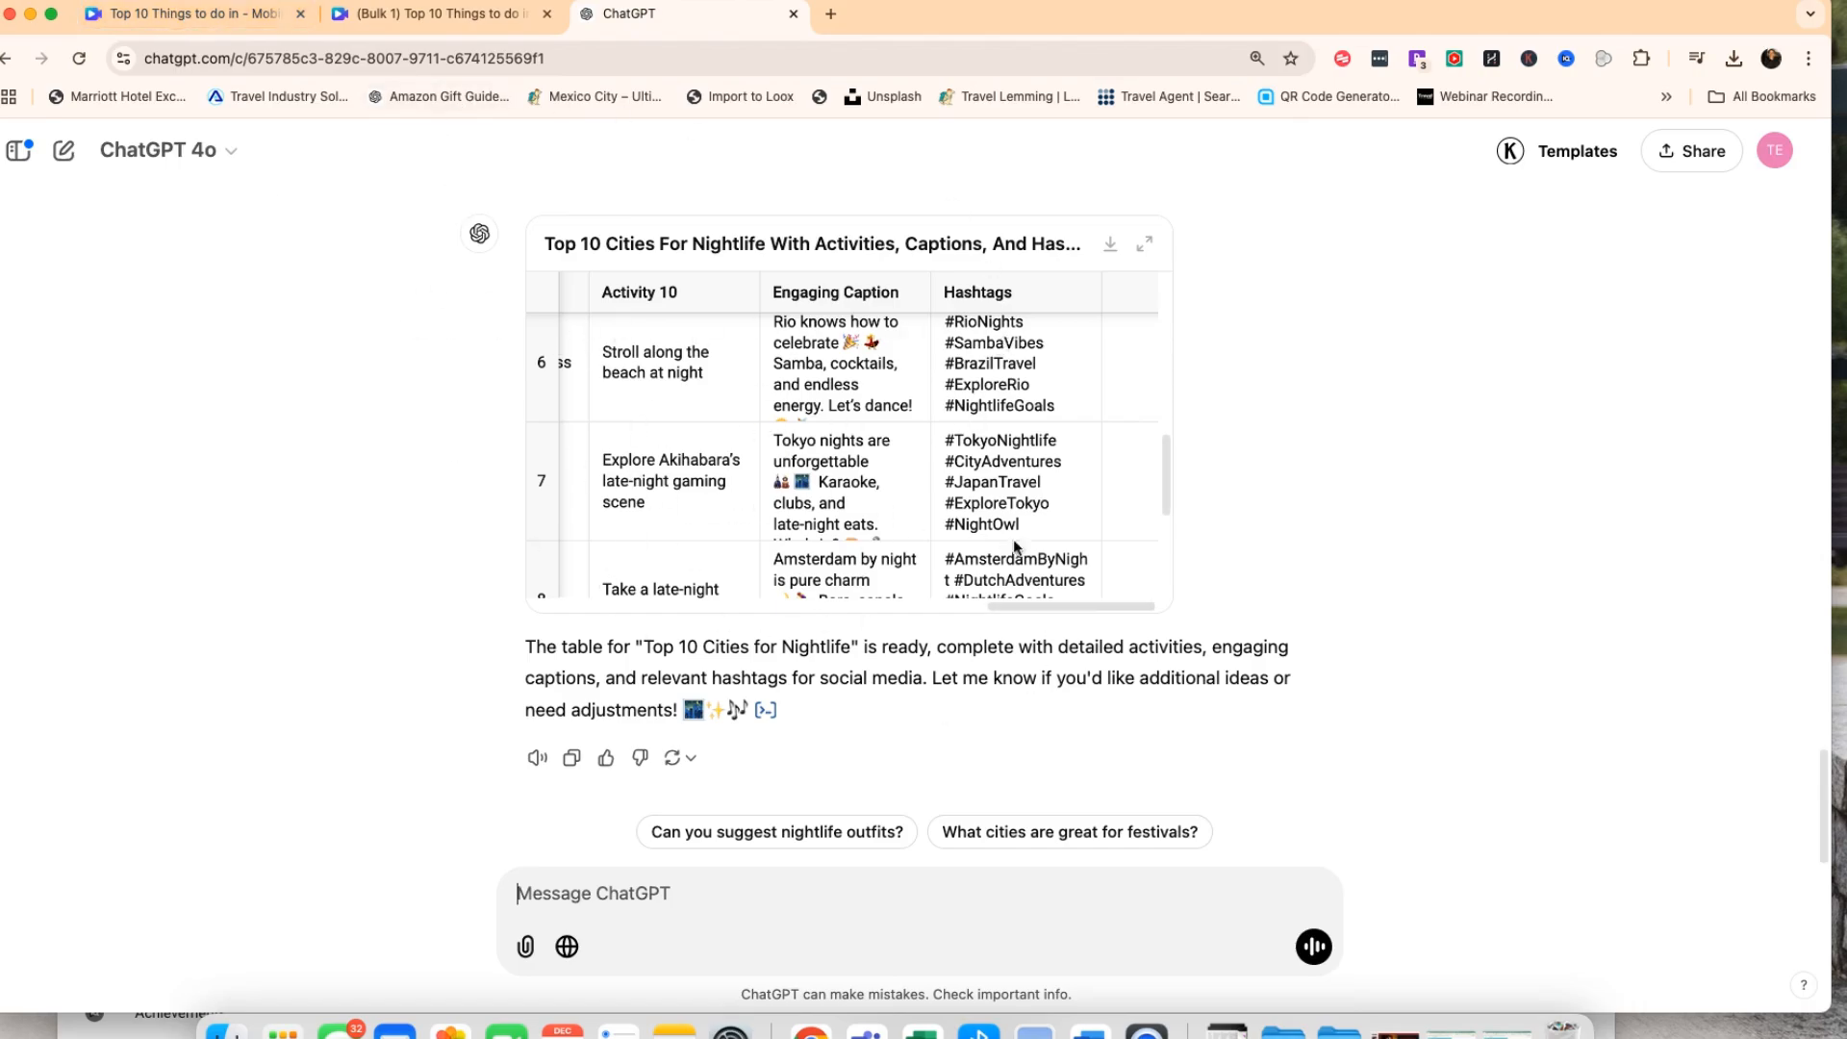
{"action": "scroll", "coordinate": [904, 673], "scroll_direction": "up", "scroll_amount": 3}
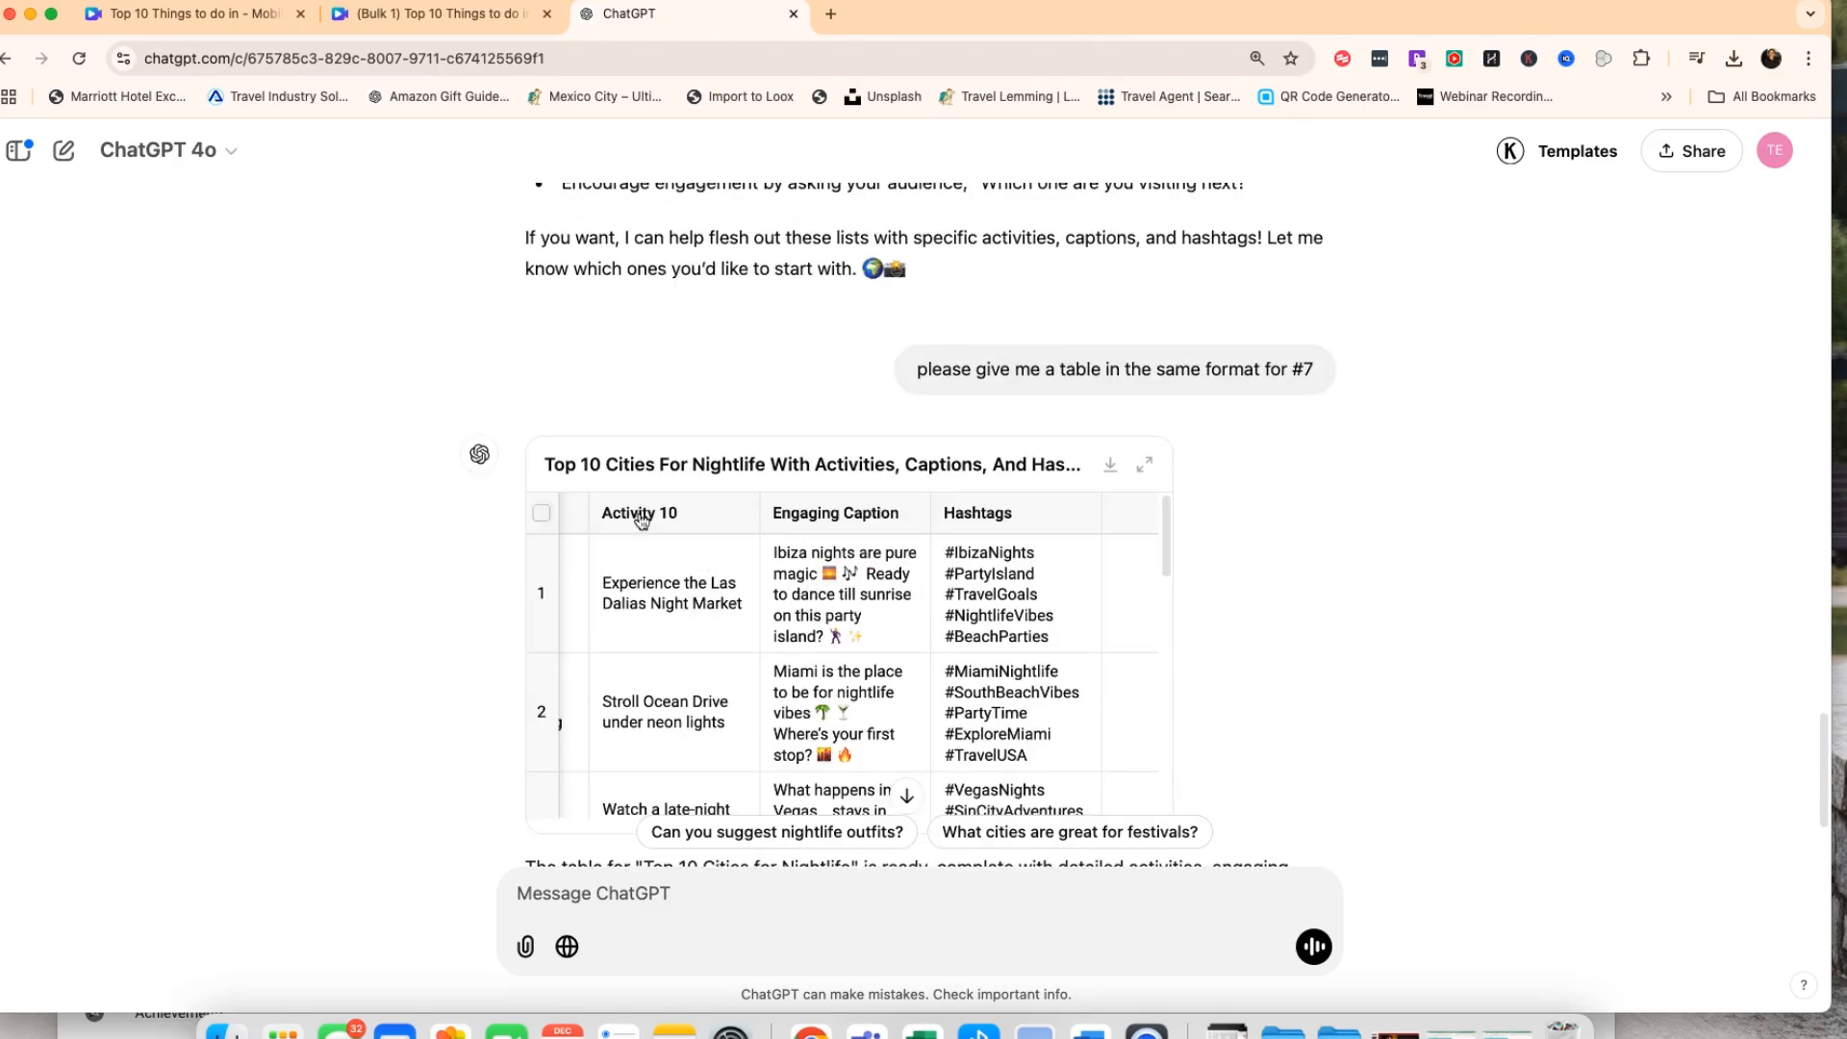
Review the 20 top list ideas again from the activity lists through the extra posting tips.
{"action": "scroll", "coordinate": [599, 524], "scroll_direction": "up", "scroll_amount": 10}
{"action": "scroll", "coordinate": [672, 608], "scroll_direction": "up", "scroll_amount": 12}
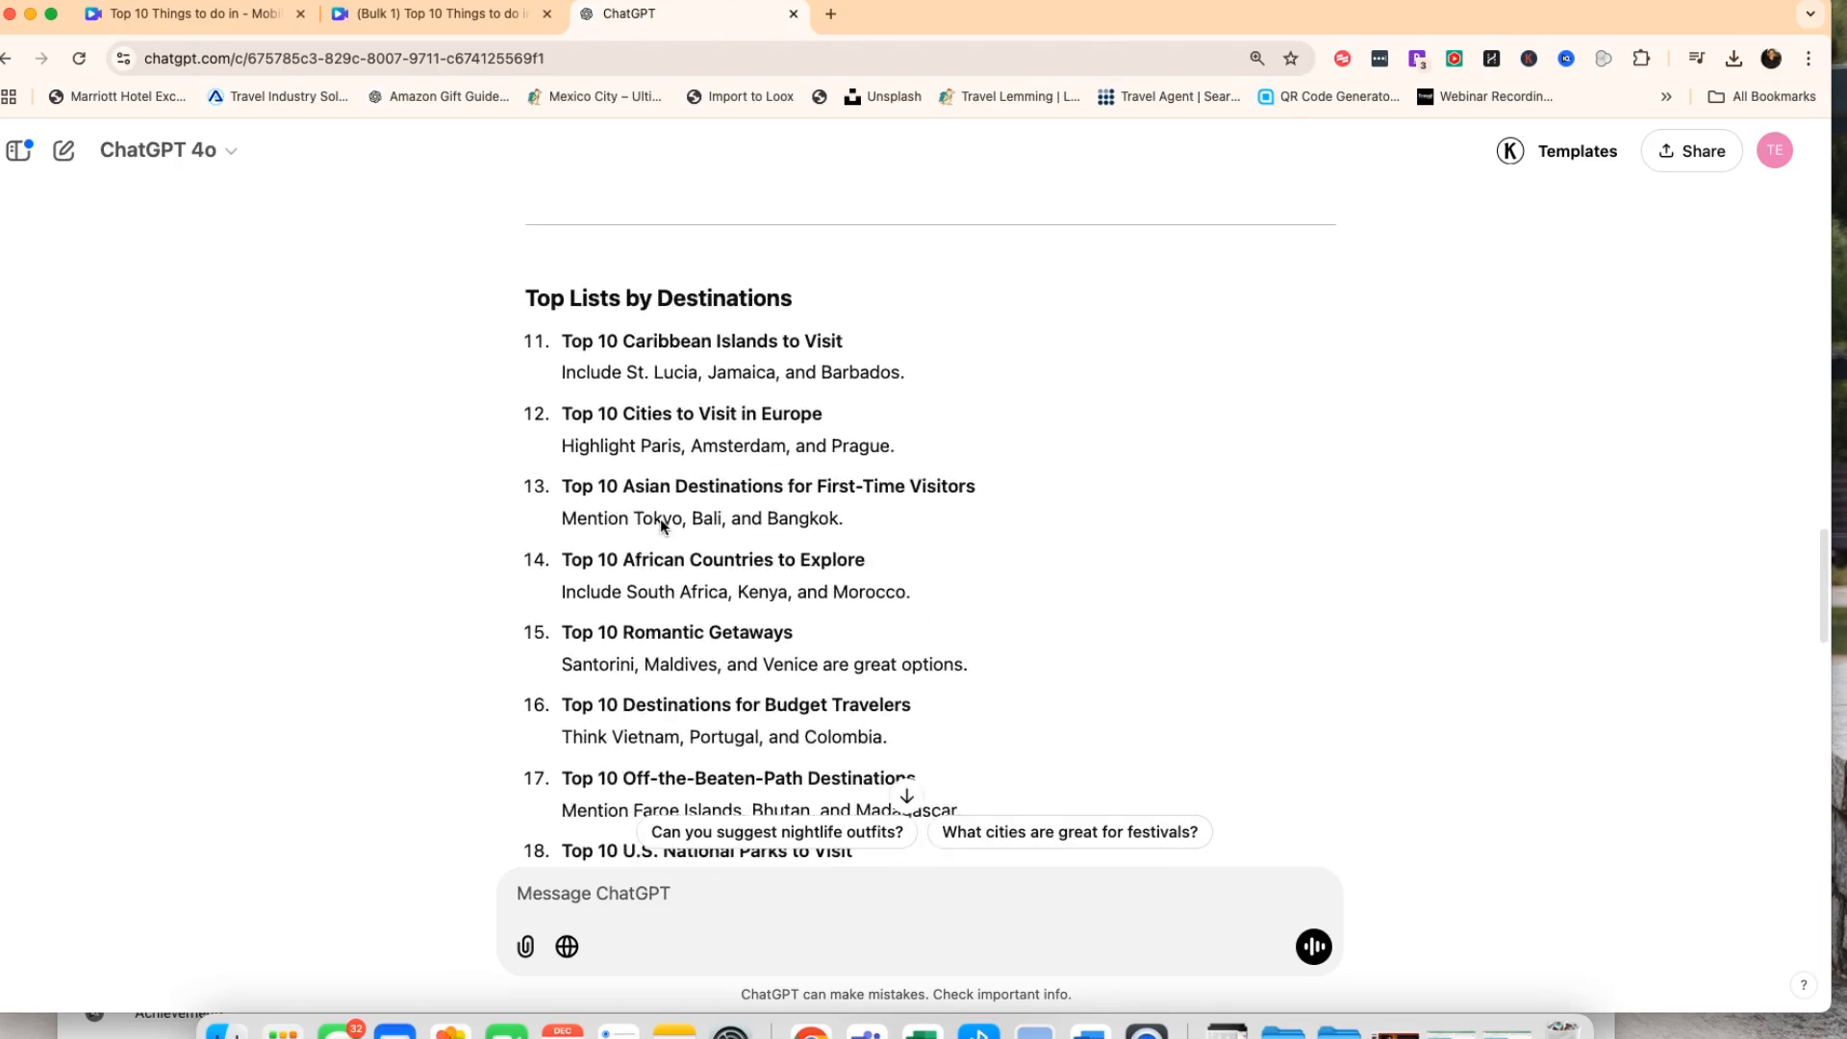
{"action": "scroll", "coordinate": [577, 462], "scroll_direction": "up", "scroll_amount": 4}
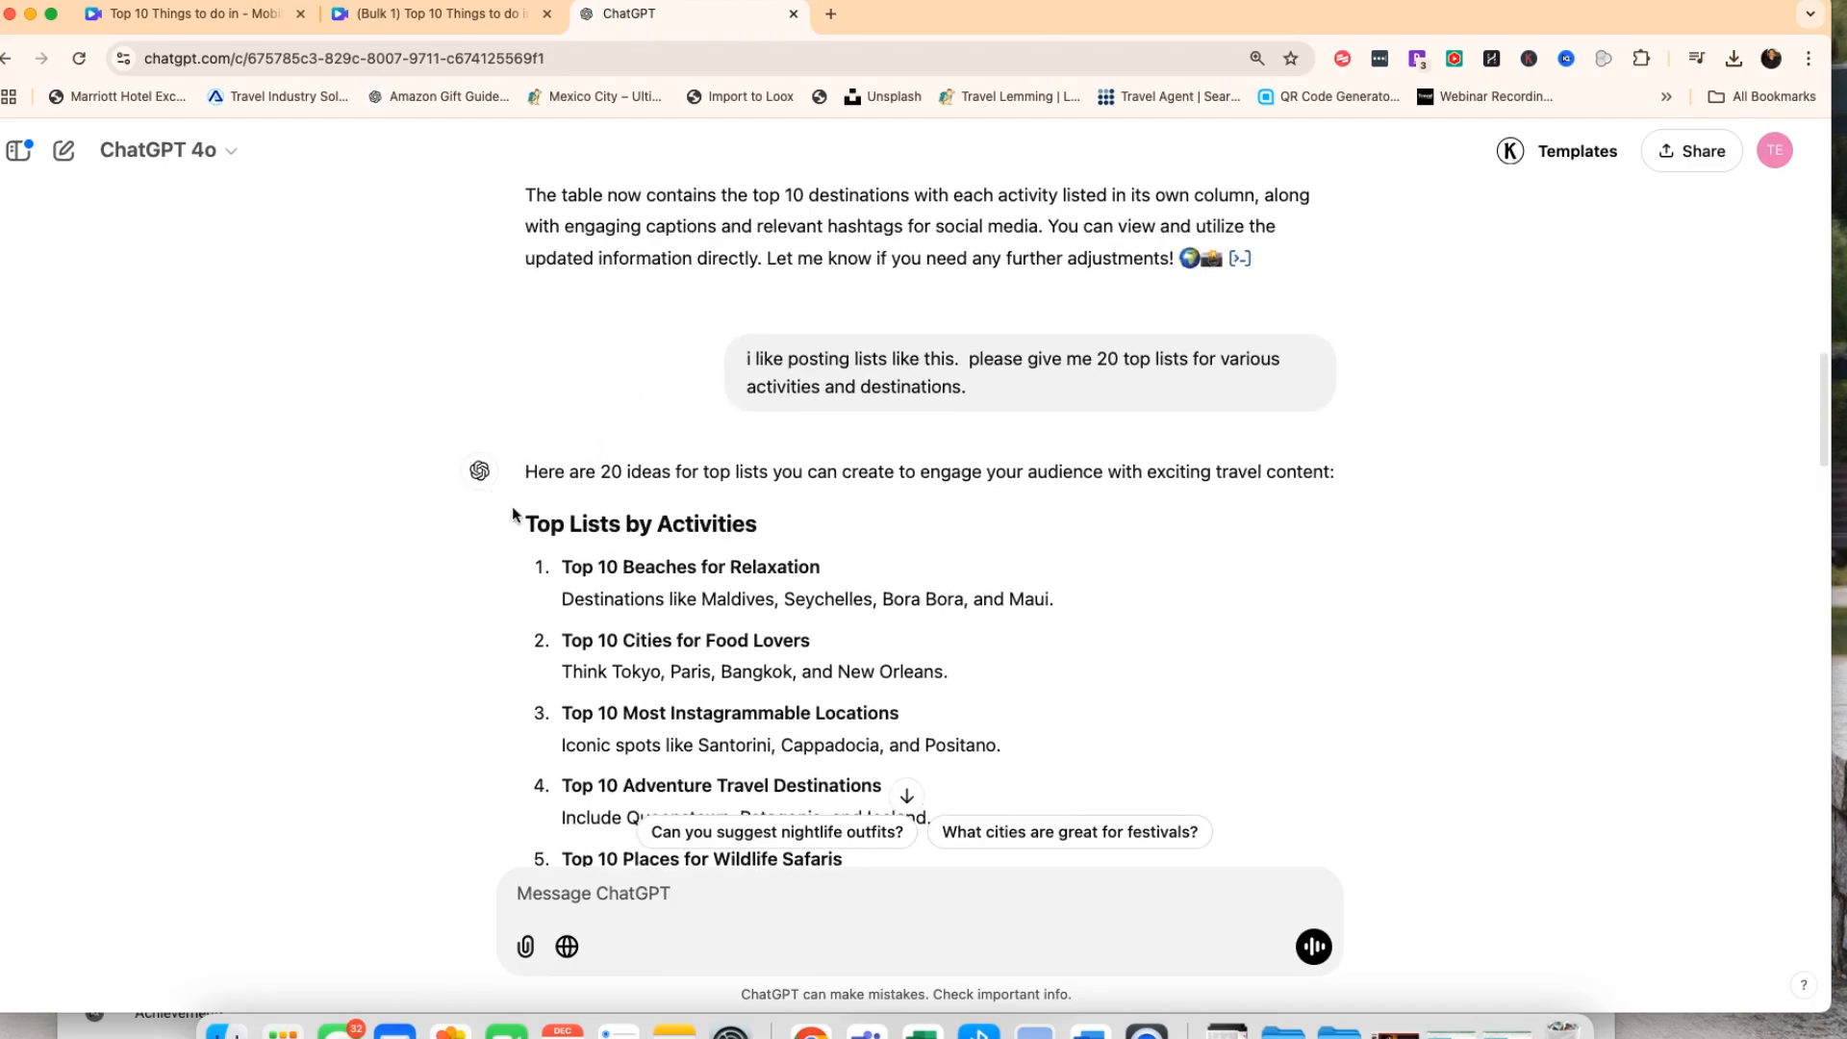
{"action": "scroll", "coordinate": [668, 604], "scroll_direction": "down", "scroll_amount": 3}
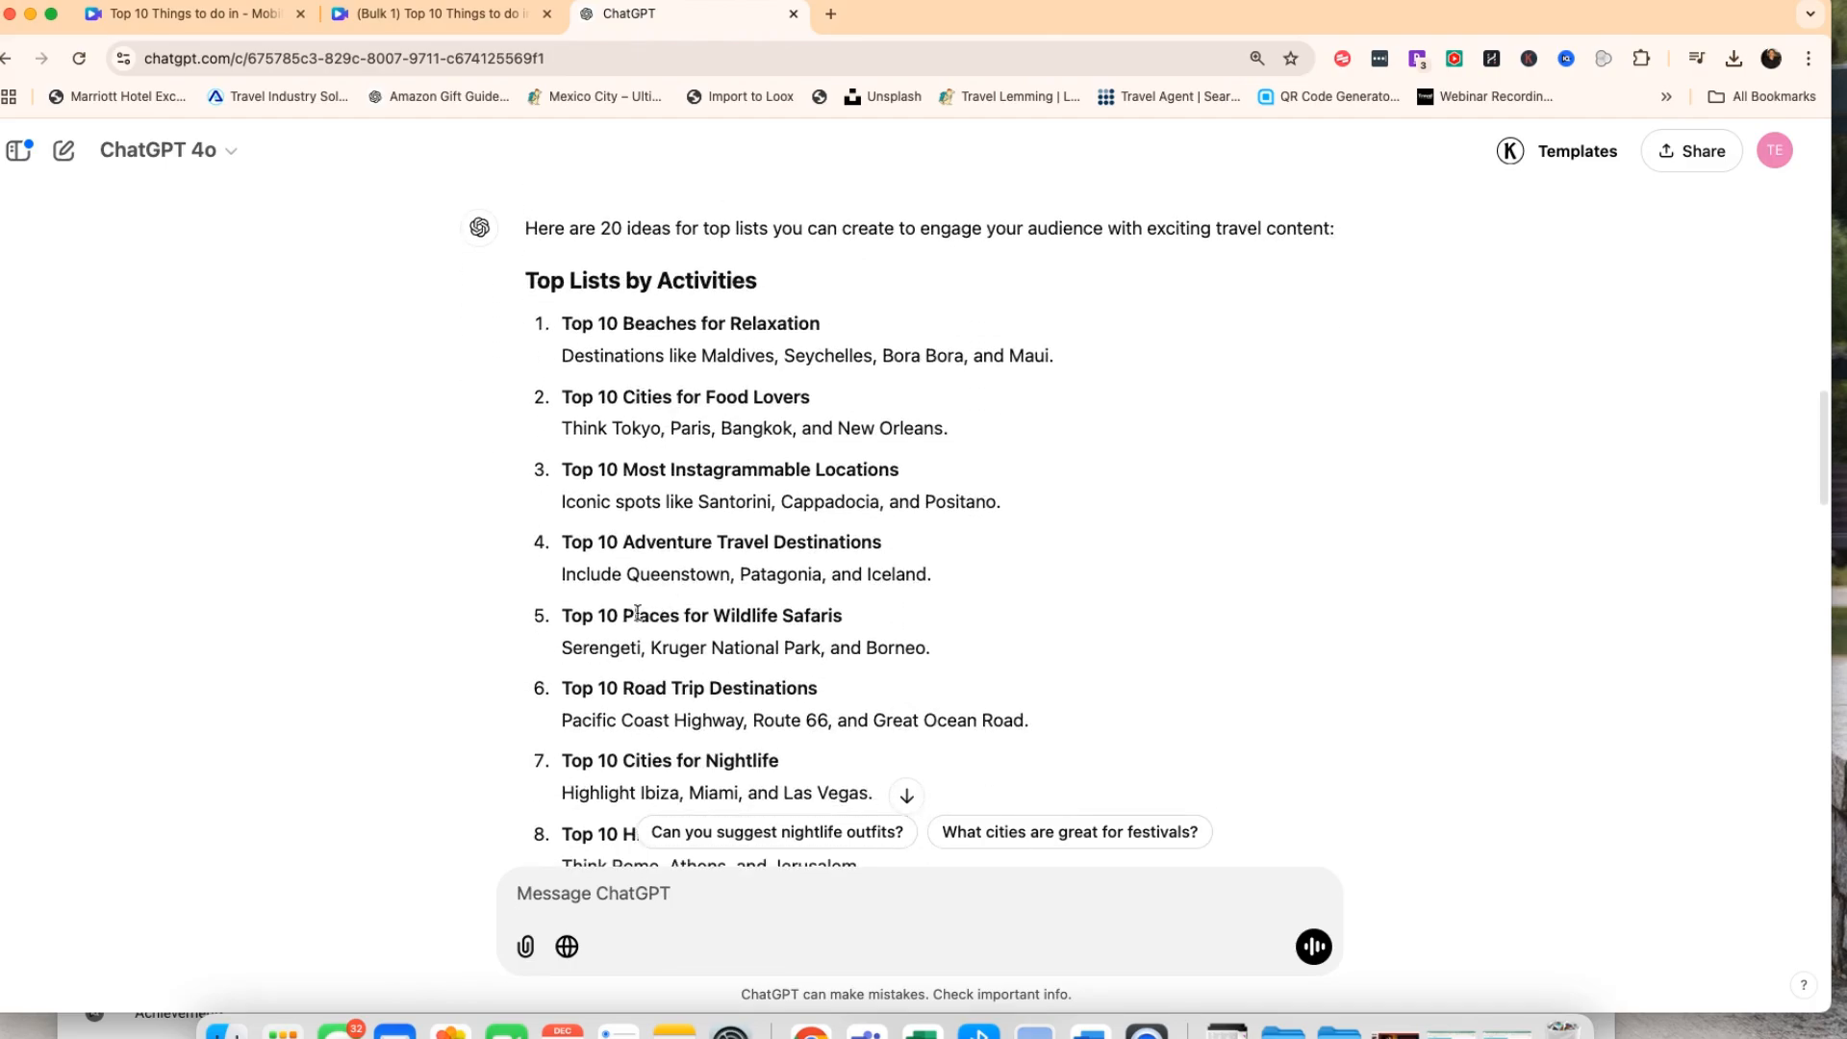
{"action": "scroll", "coordinate": [718, 608], "scroll_direction": "down", "scroll_amount": 2}
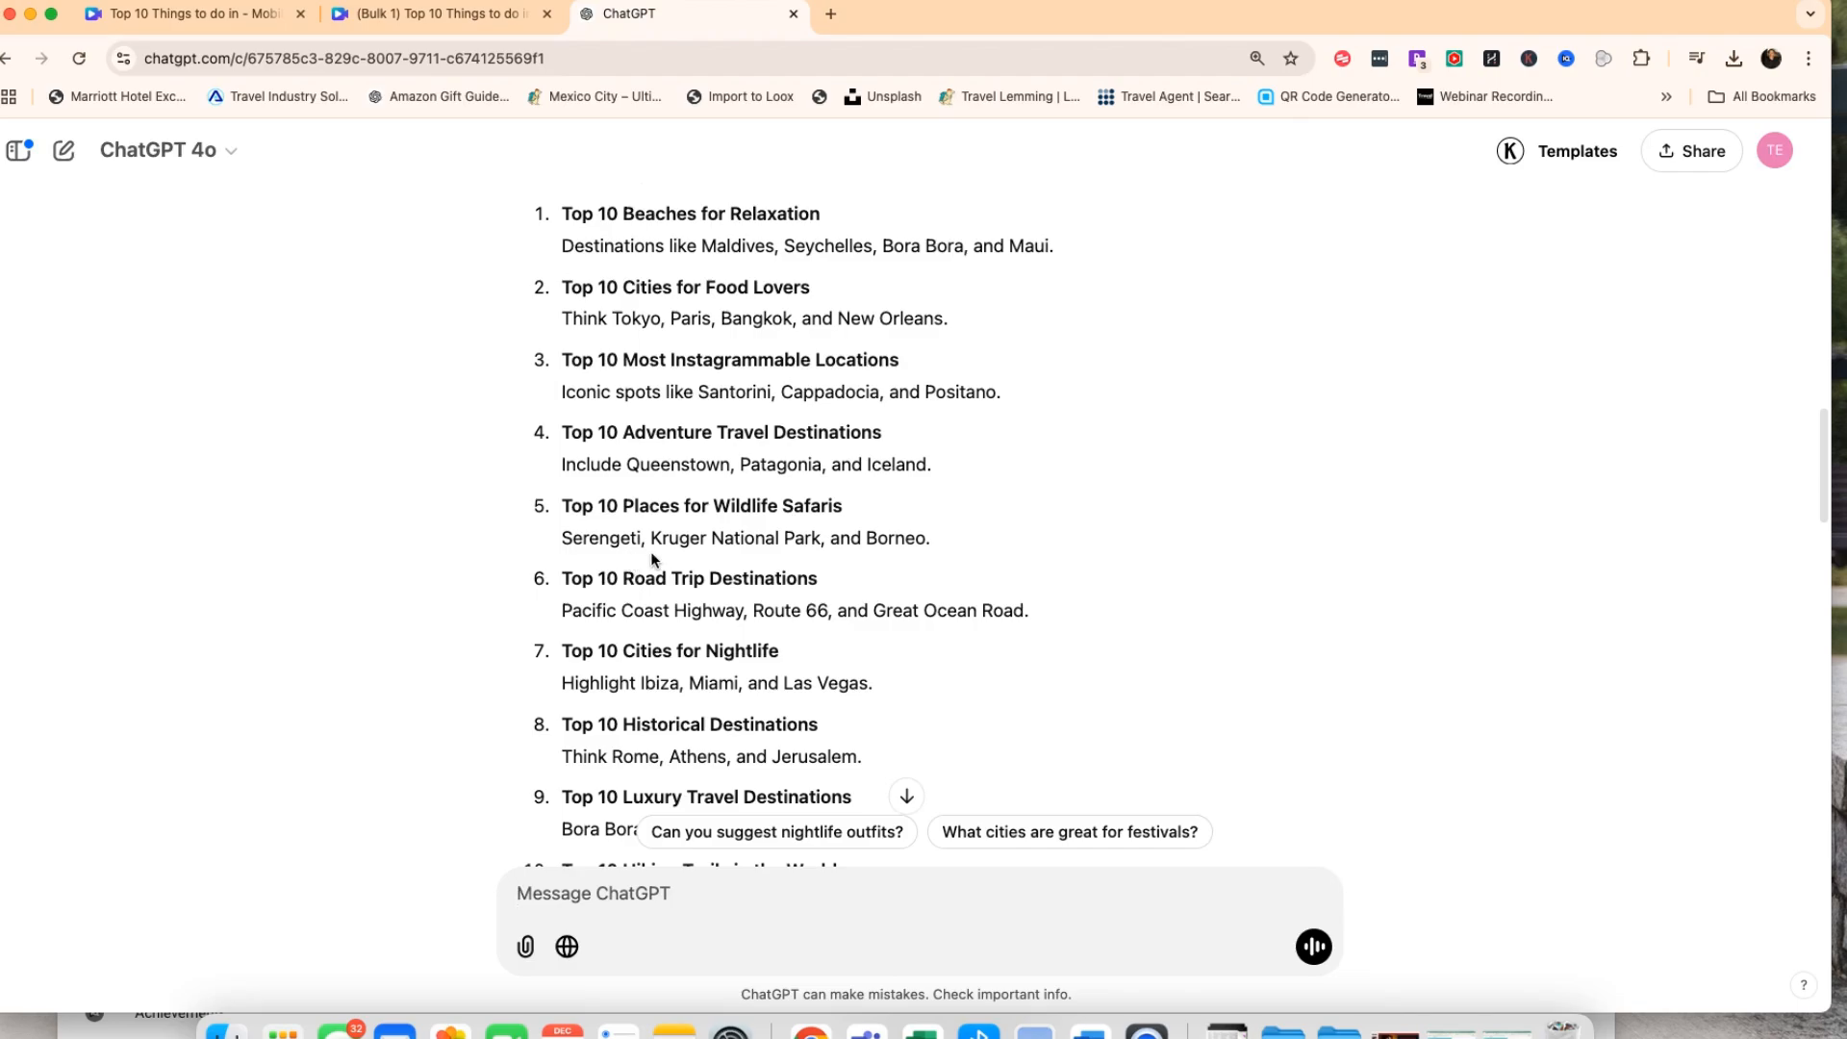
{"action": "scroll", "coordinate": [653, 568], "scroll_direction": "down", "scroll_amount": 1}
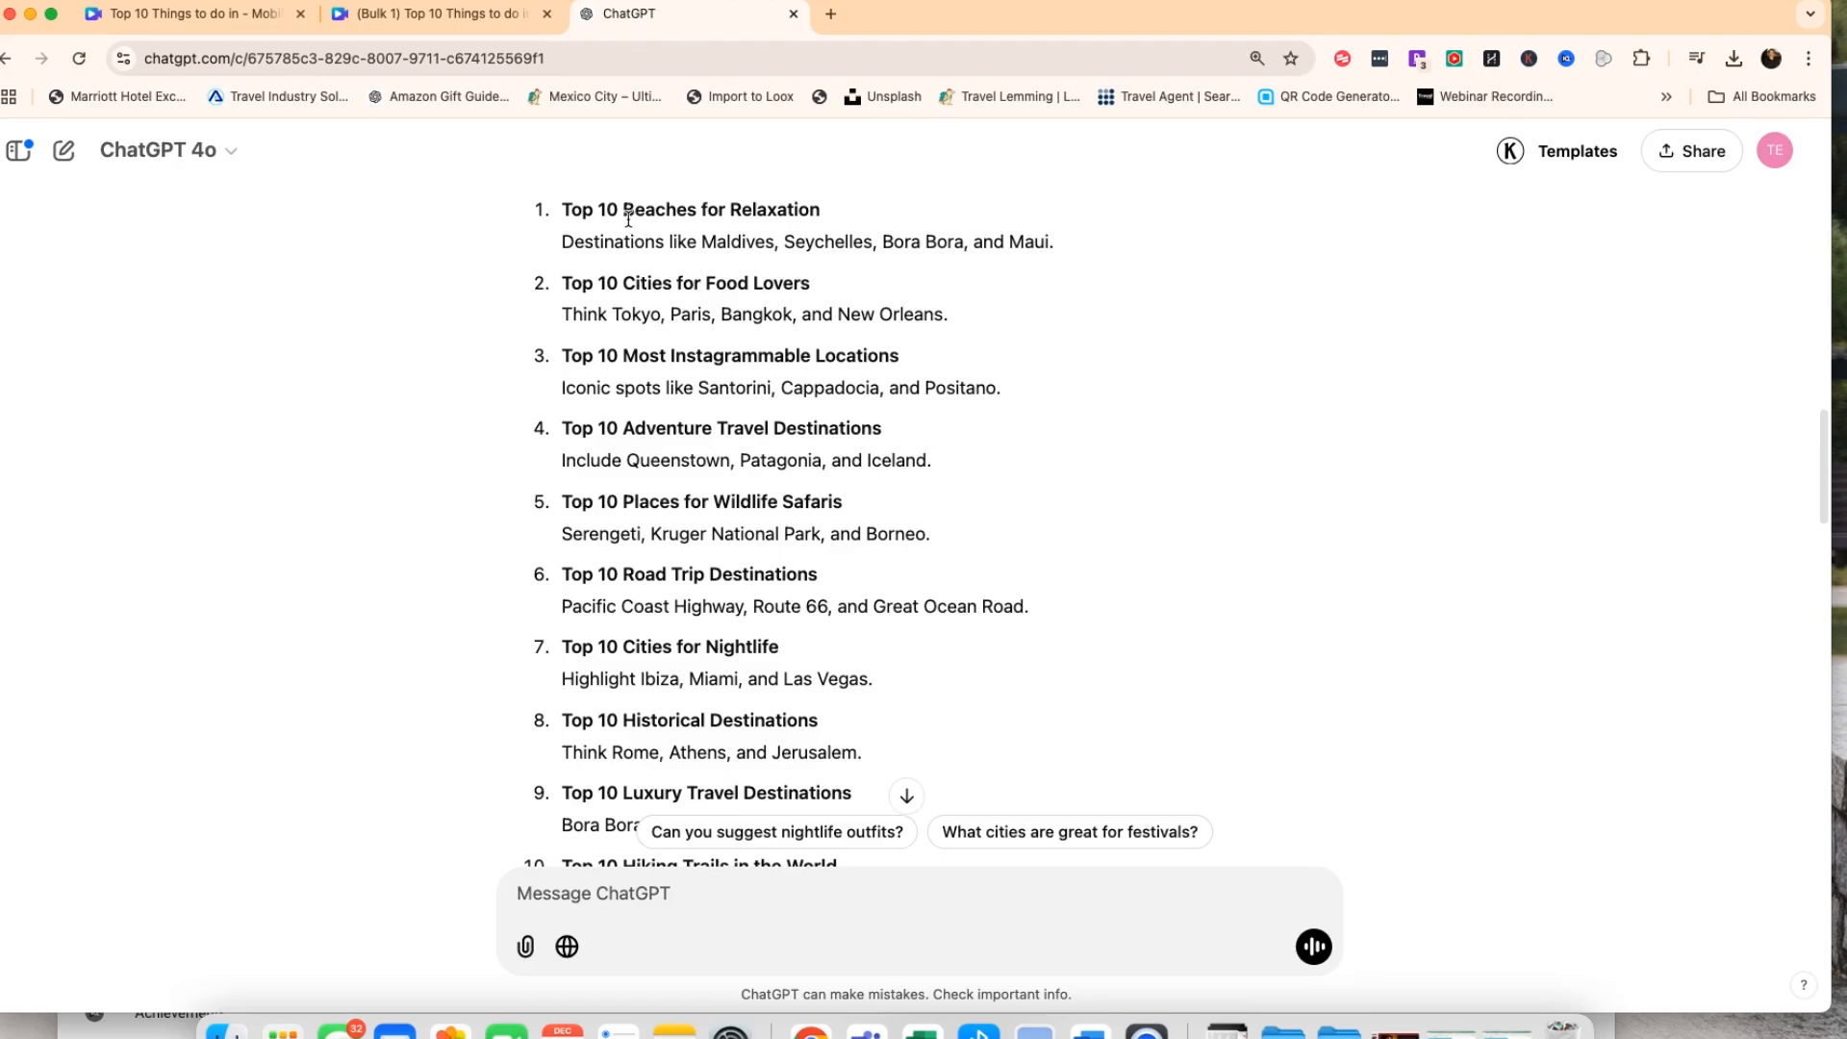
{"action": "scroll", "coordinate": [655, 363], "scroll_direction": "down", "scroll_amount": 2}
{"action": "scroll", "coordinate": [630, 437], "scroll_direction": "down", "scroll_amount": 10}
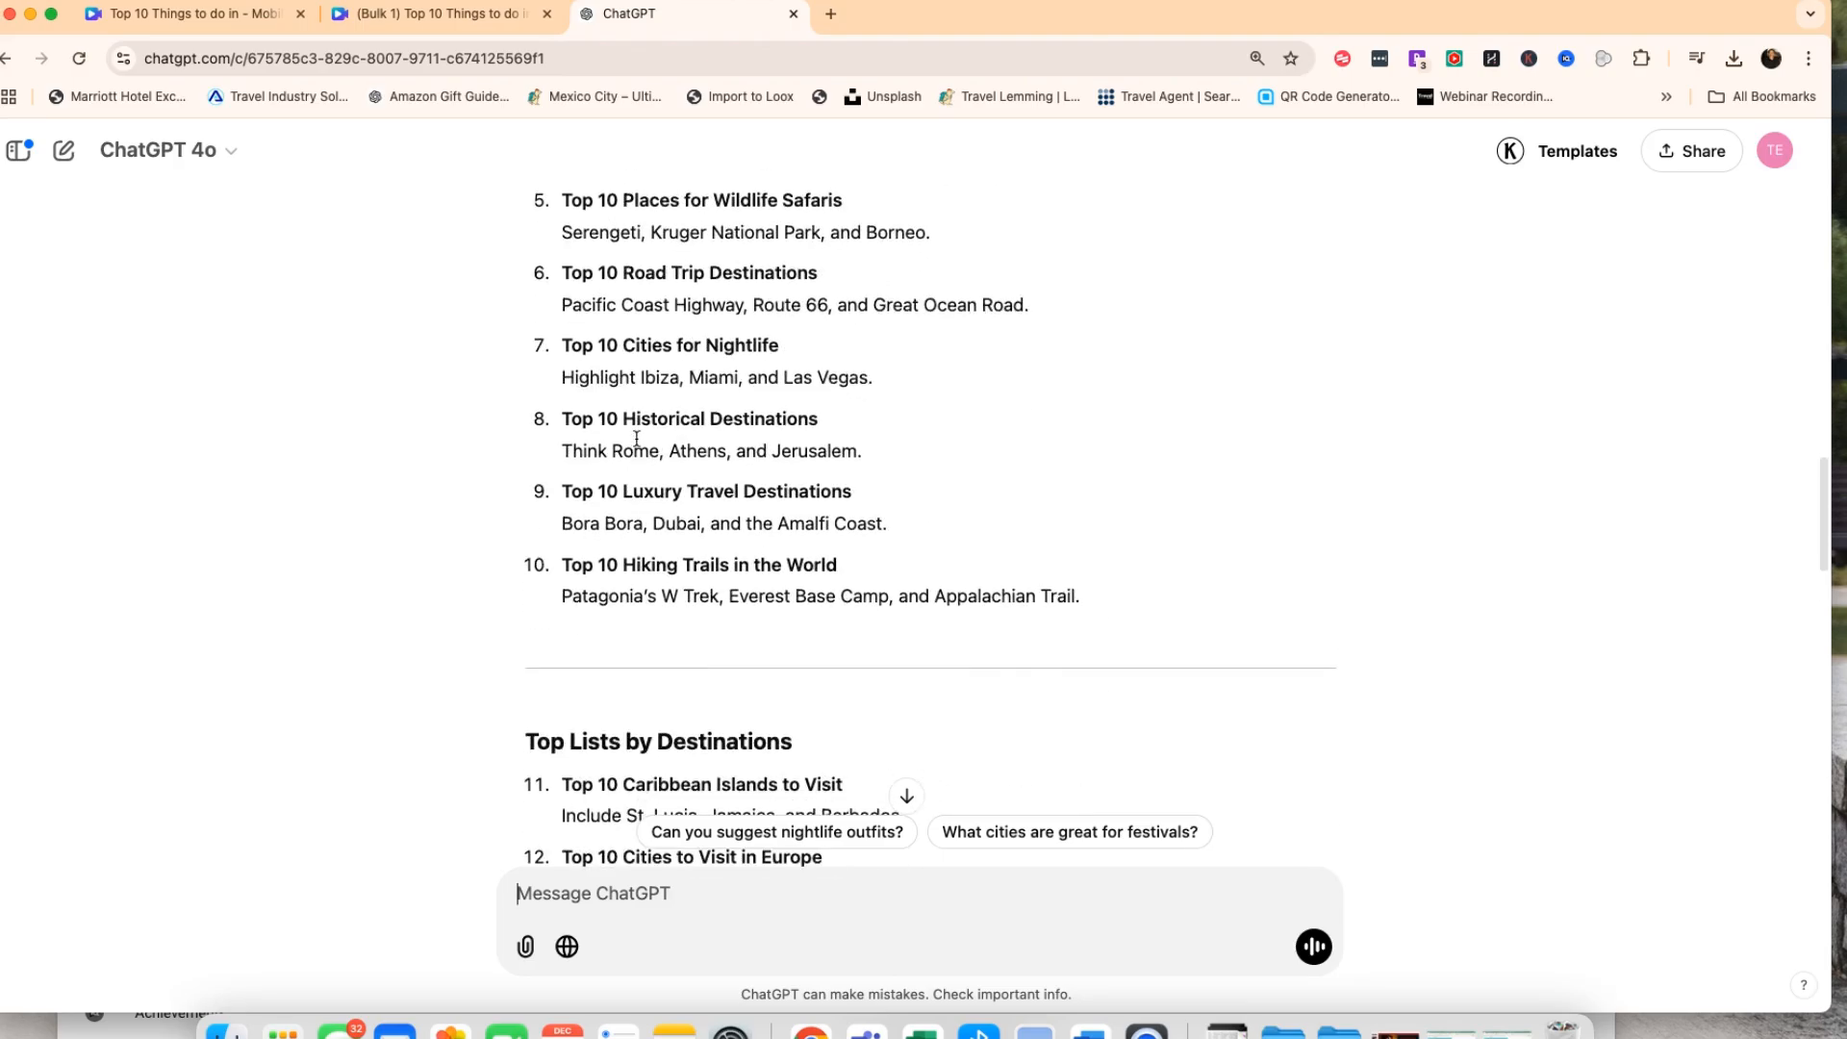
{"action": "scroll", "coordinate": [637, 443], "scroll_direction": "down", "scroll_amount": 10}
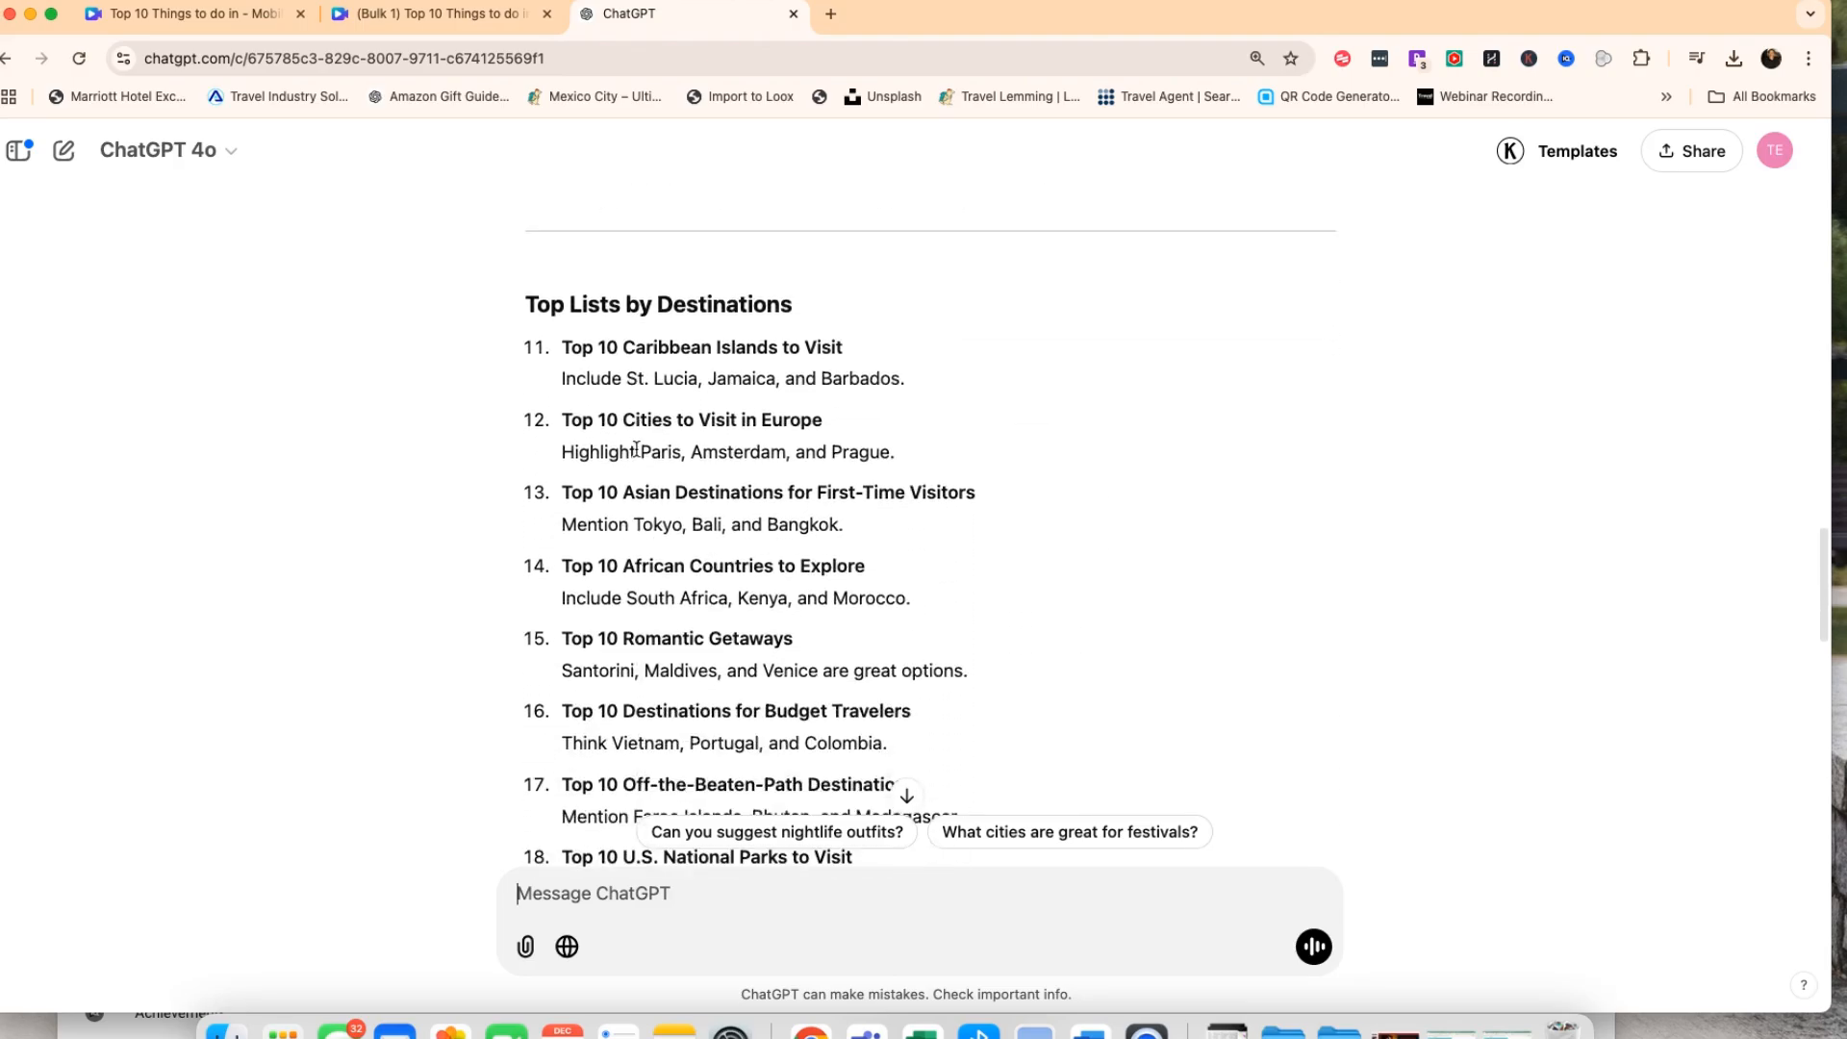
{"action": "scroll", "coordinate": [635, 448], "scroll_direction": "down", "scroll_amount": 10}
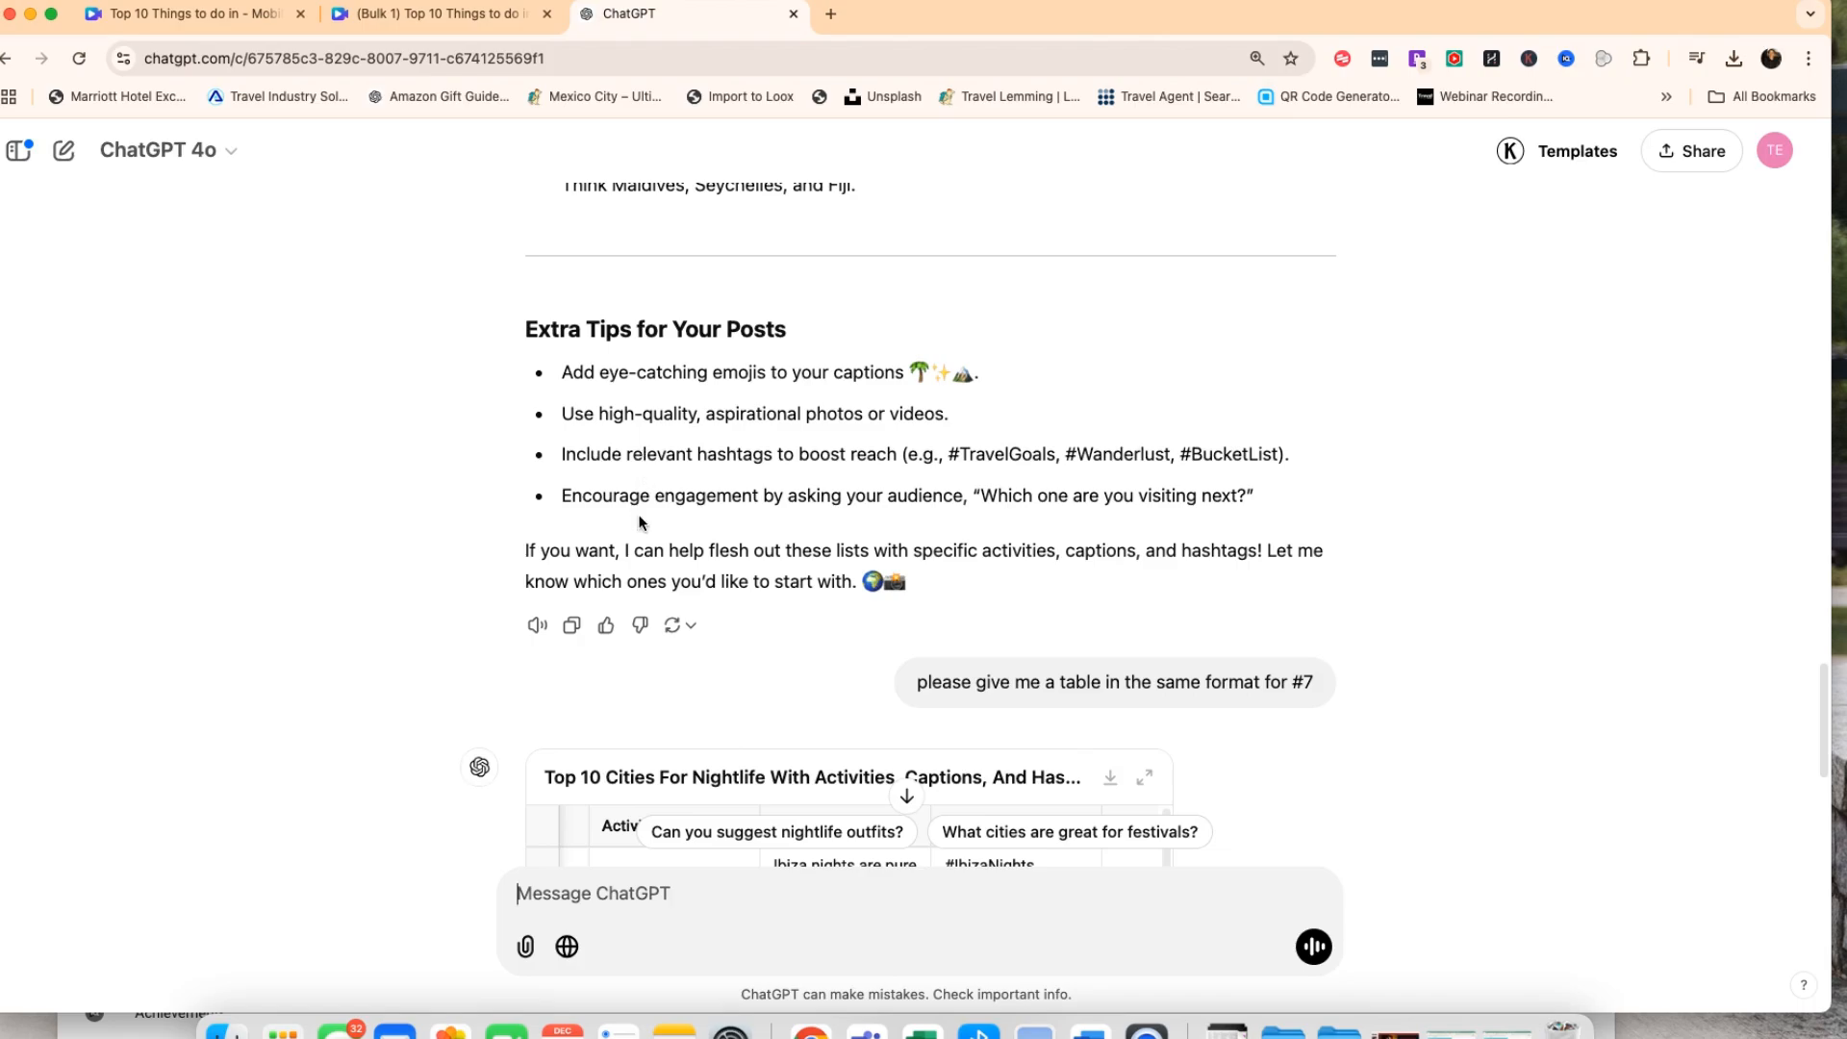
{"action": "scroll", "coordinate": [639, 522], "scroll_direction": "down", "scroll_amount": 5}
{"action": "scroll", "coordinate": [679, 497], "scroll_direction": "down", "scroll_amount": 3}
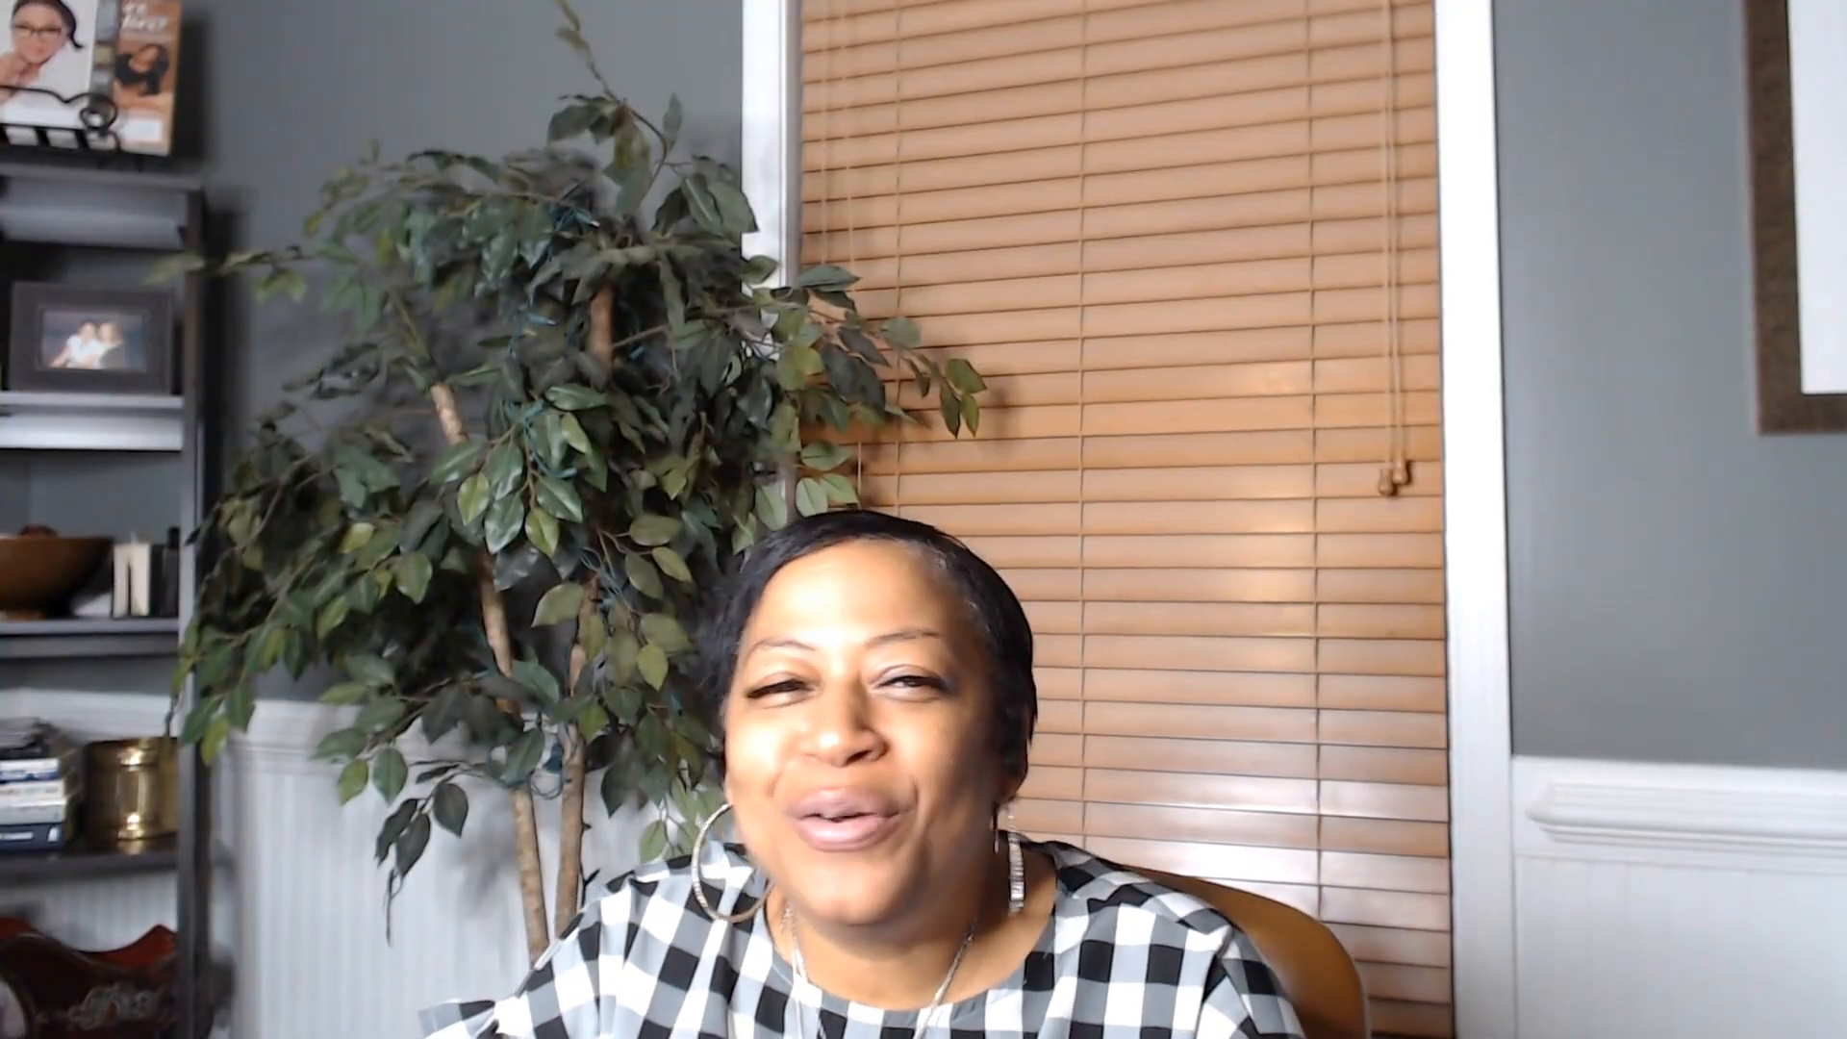